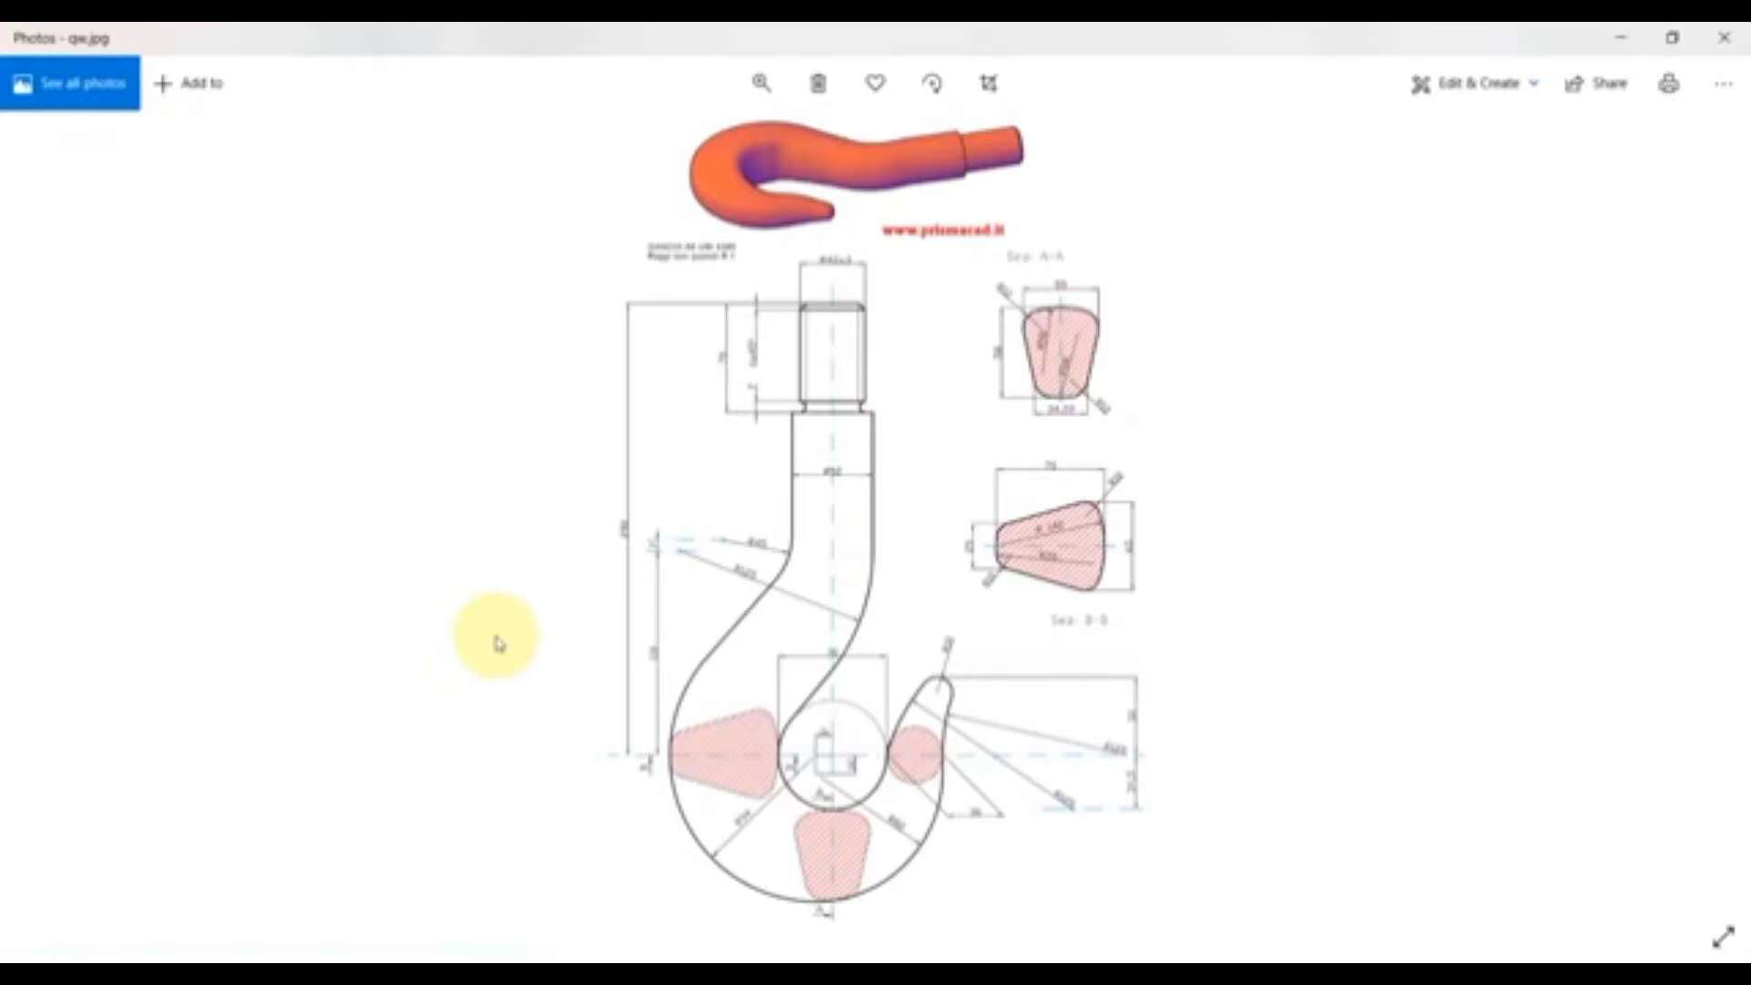
# - Start a sketch on the Front plane and zoom into the lower part of the hook reference drawing
pyautogui.click(588, 958)
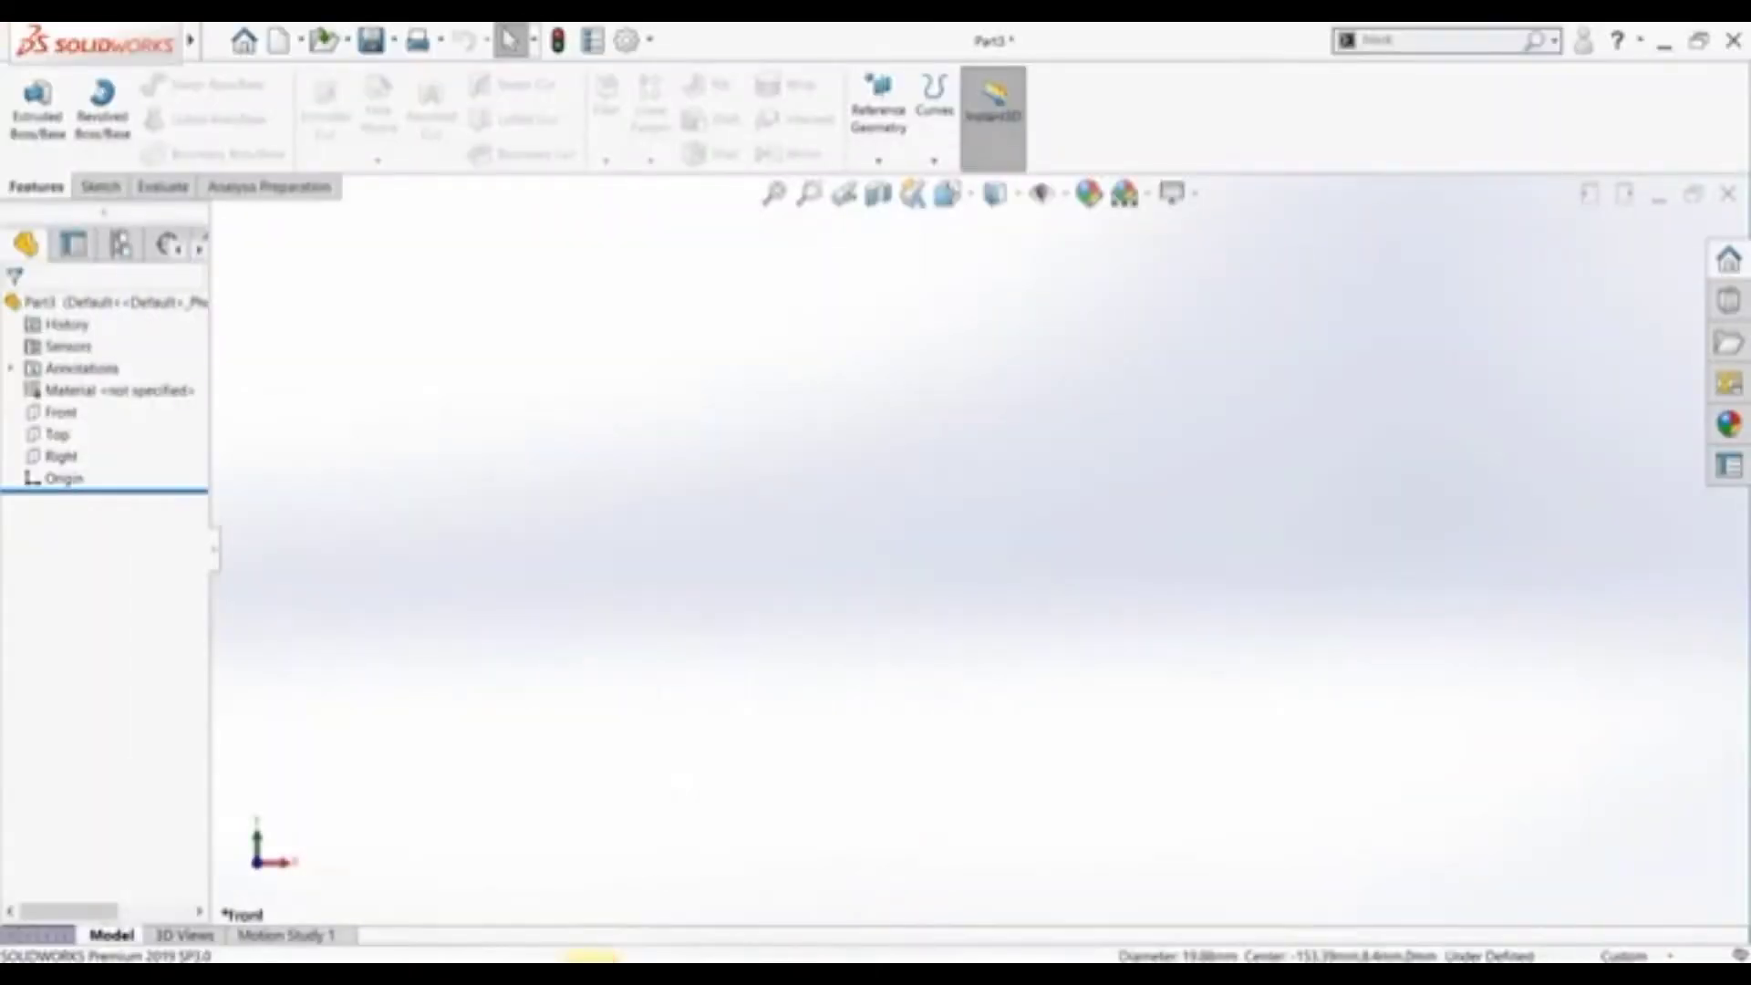
pyautogui.click(63, 412)
pyautogui.click(91, 383)
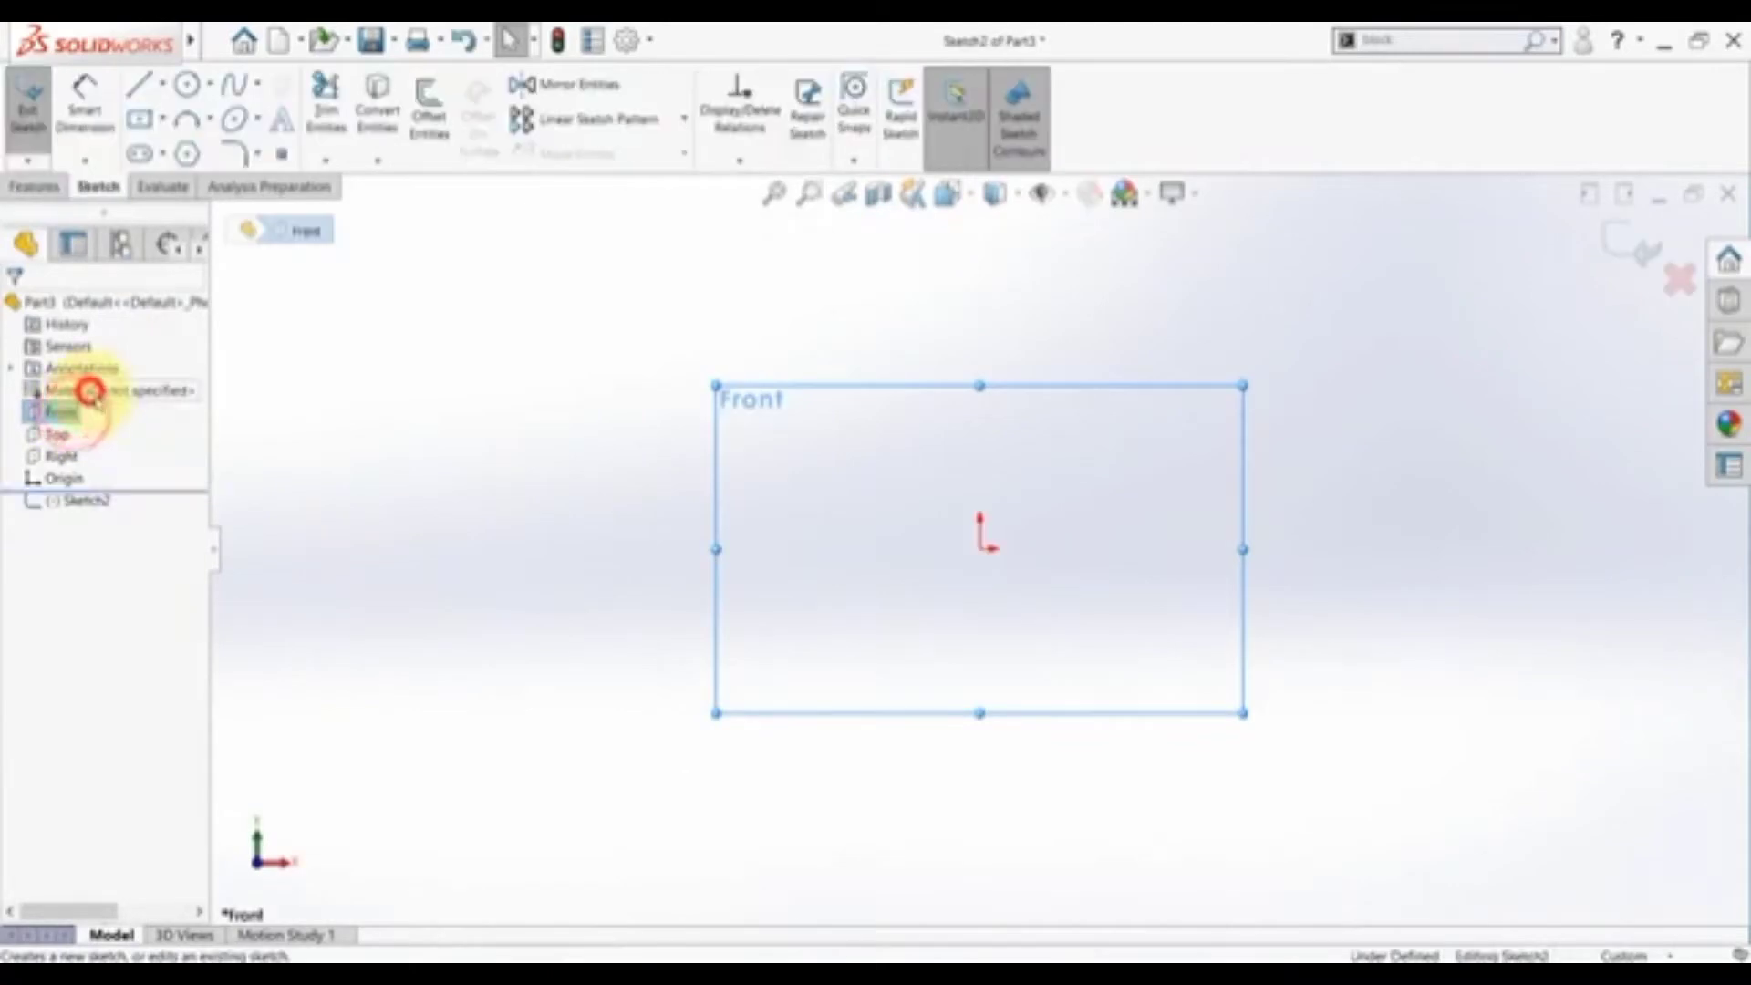
pyautogui.click(584, 958)
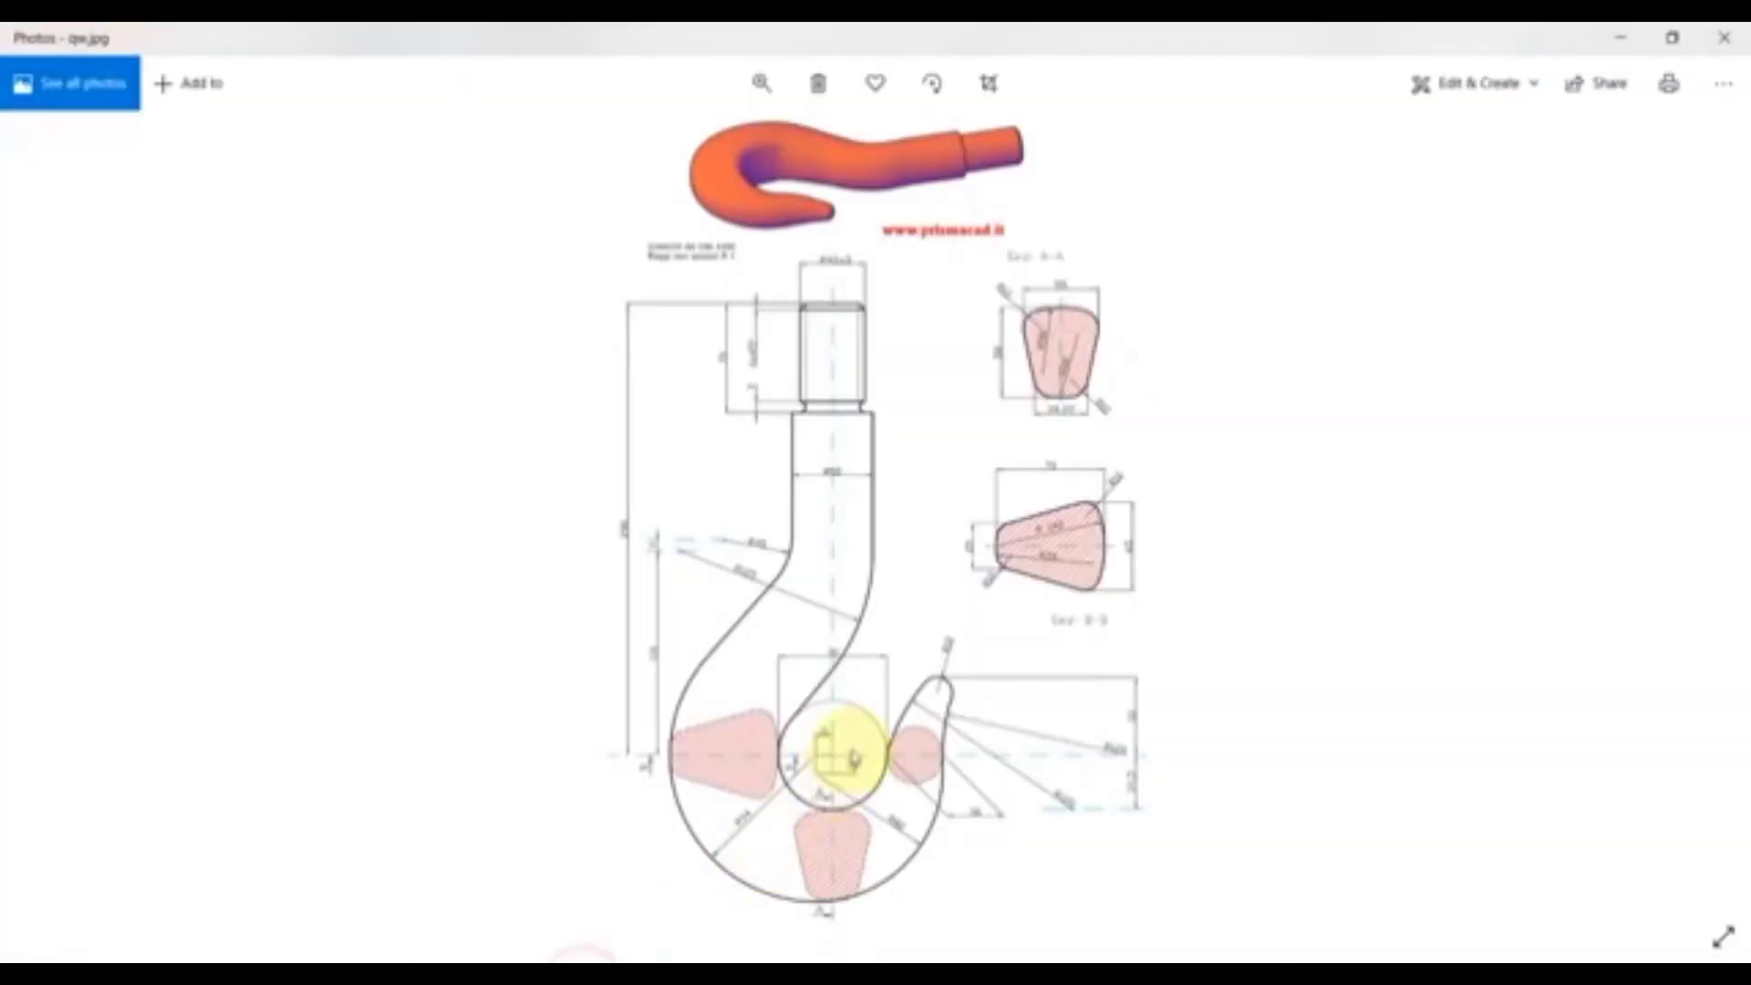
pyautogui.doubleClick(854, 757)
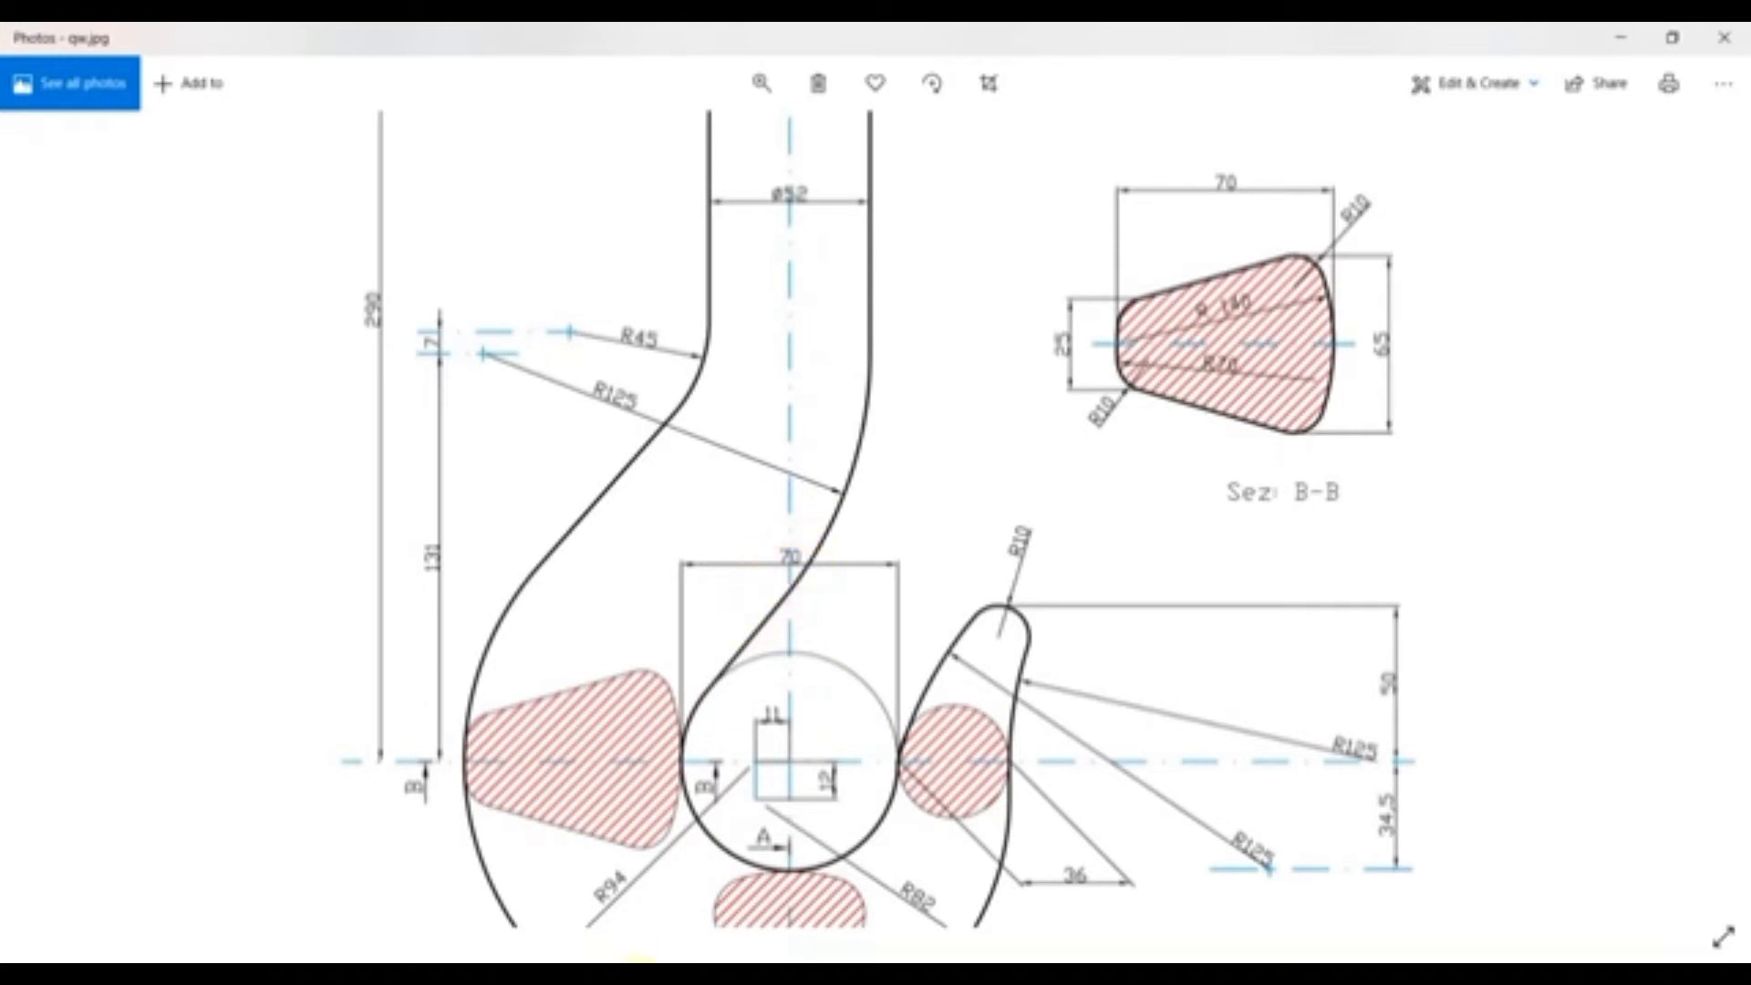
# - Draw a circle centred on the origin and dimension its diameter to 70
pyautogui.click(602, 956)
pyautogui.click(187, 84)
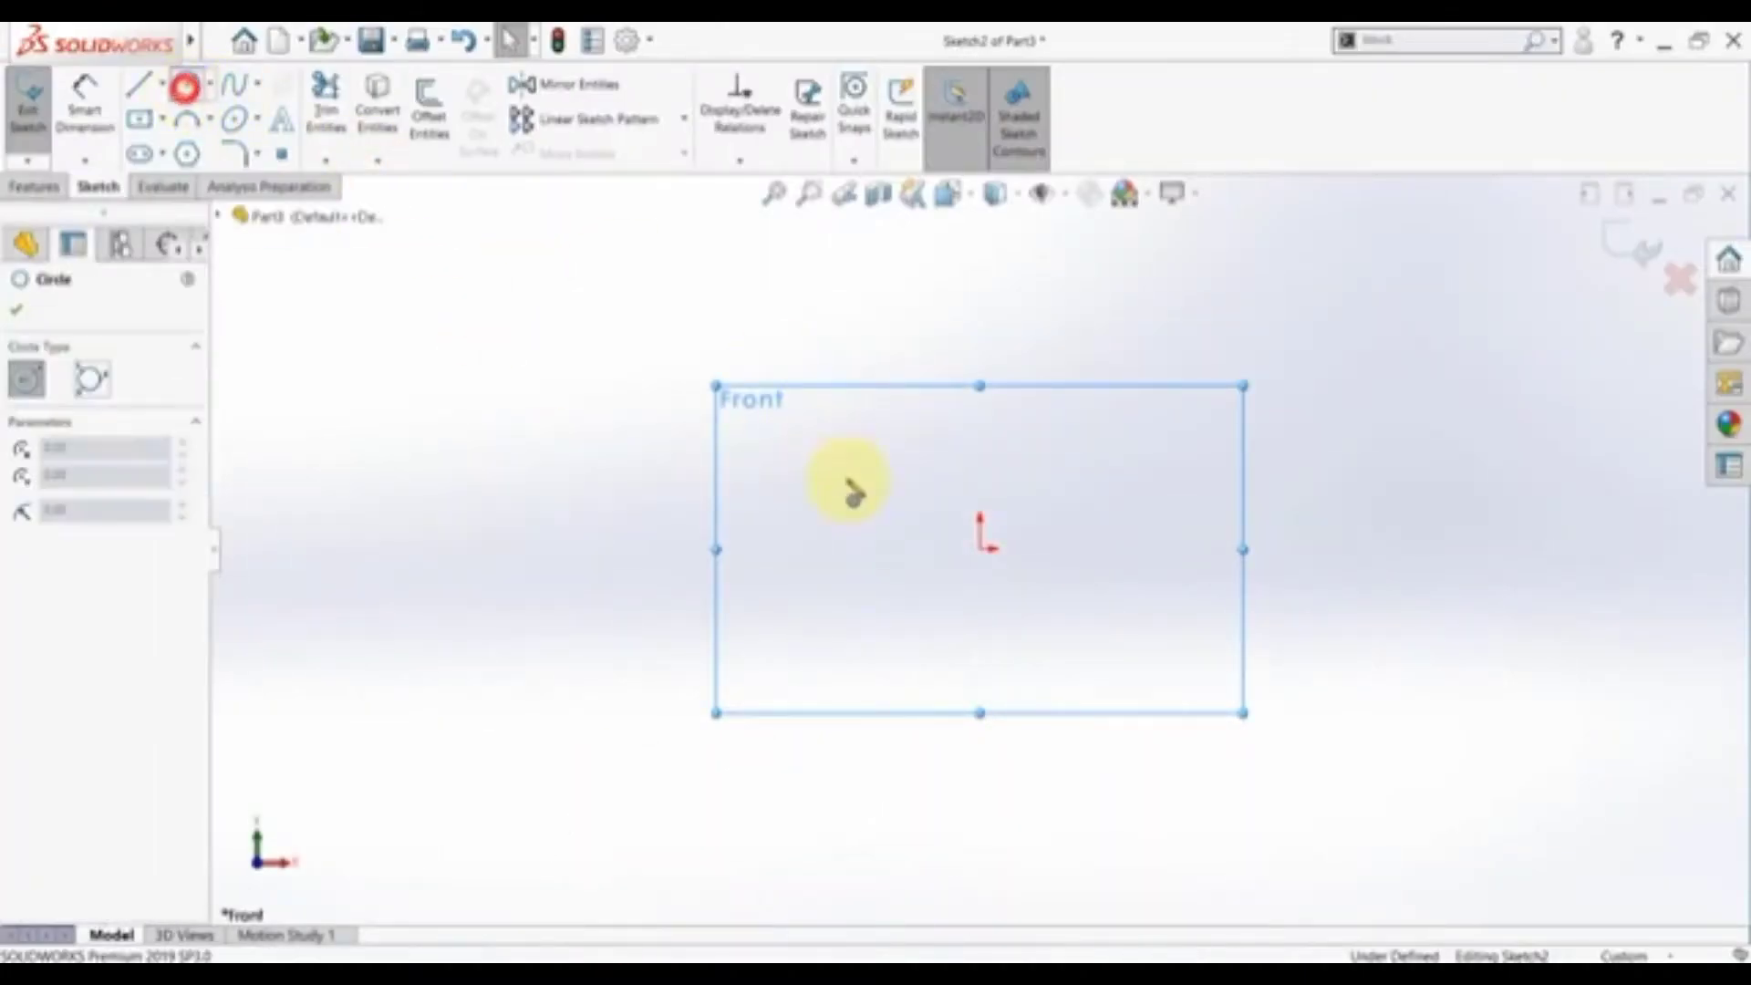
pyautogui.click(981, 546)
pyautogui.click(1000, 437)
pyautogui.click(84, 102)
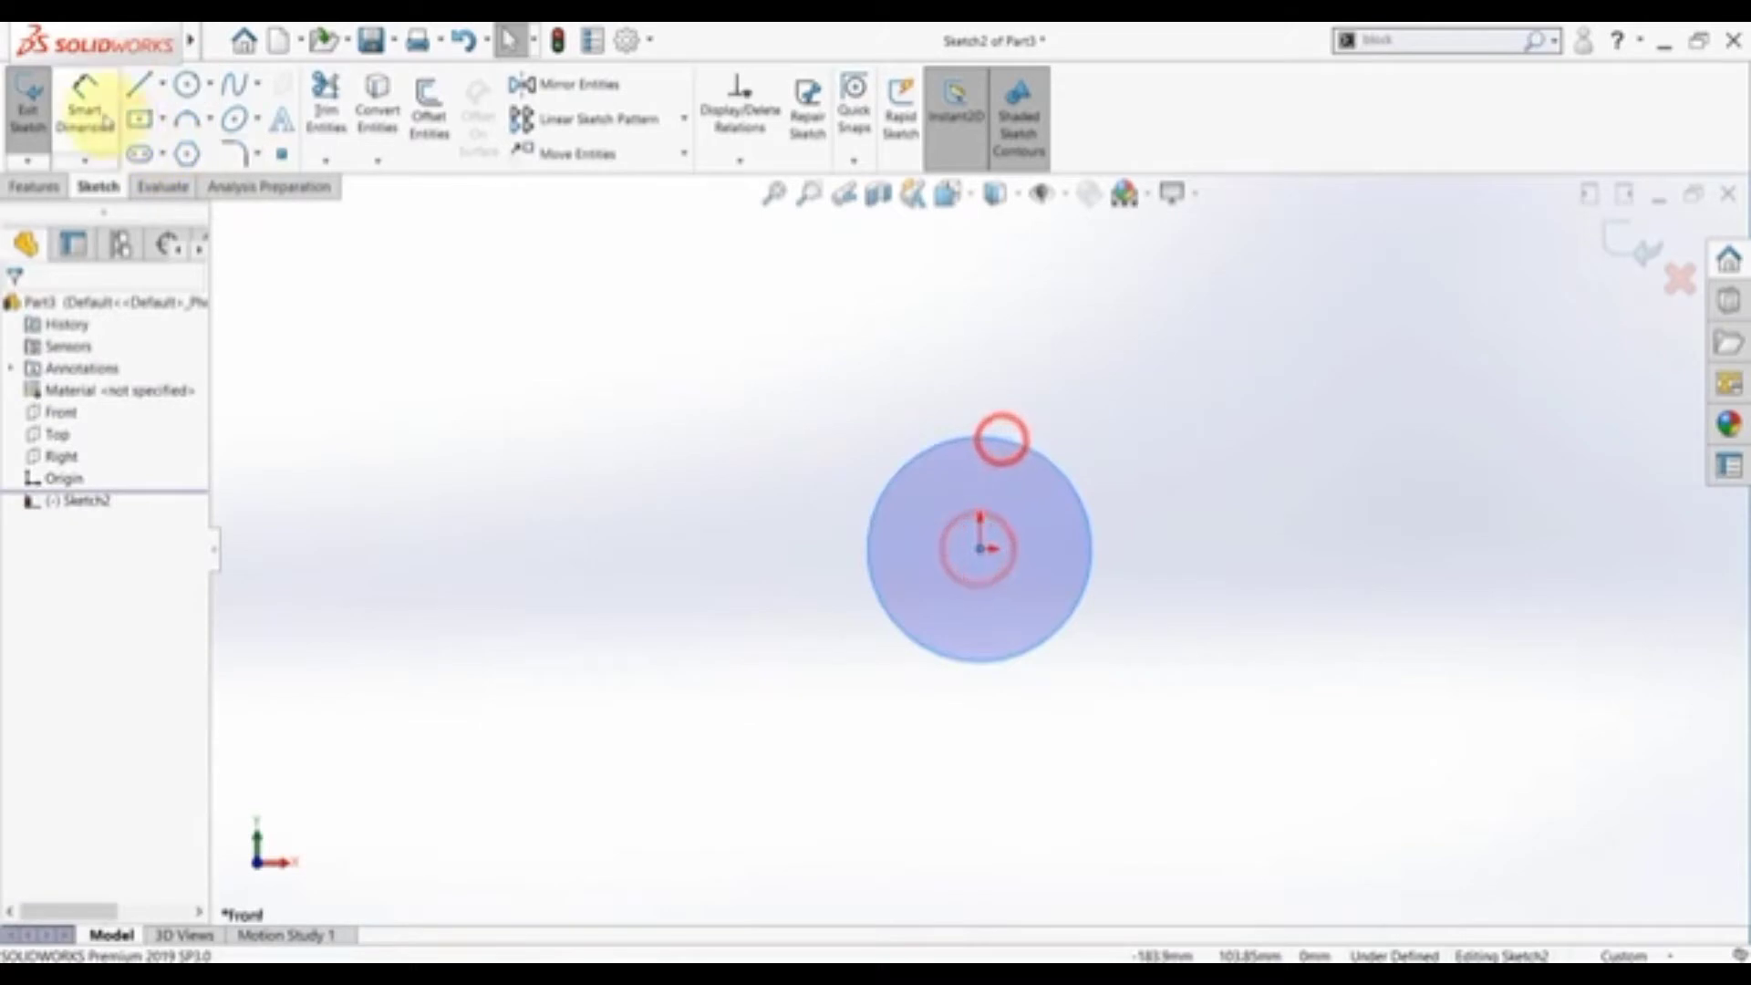
pyautogui.click(989, 441)
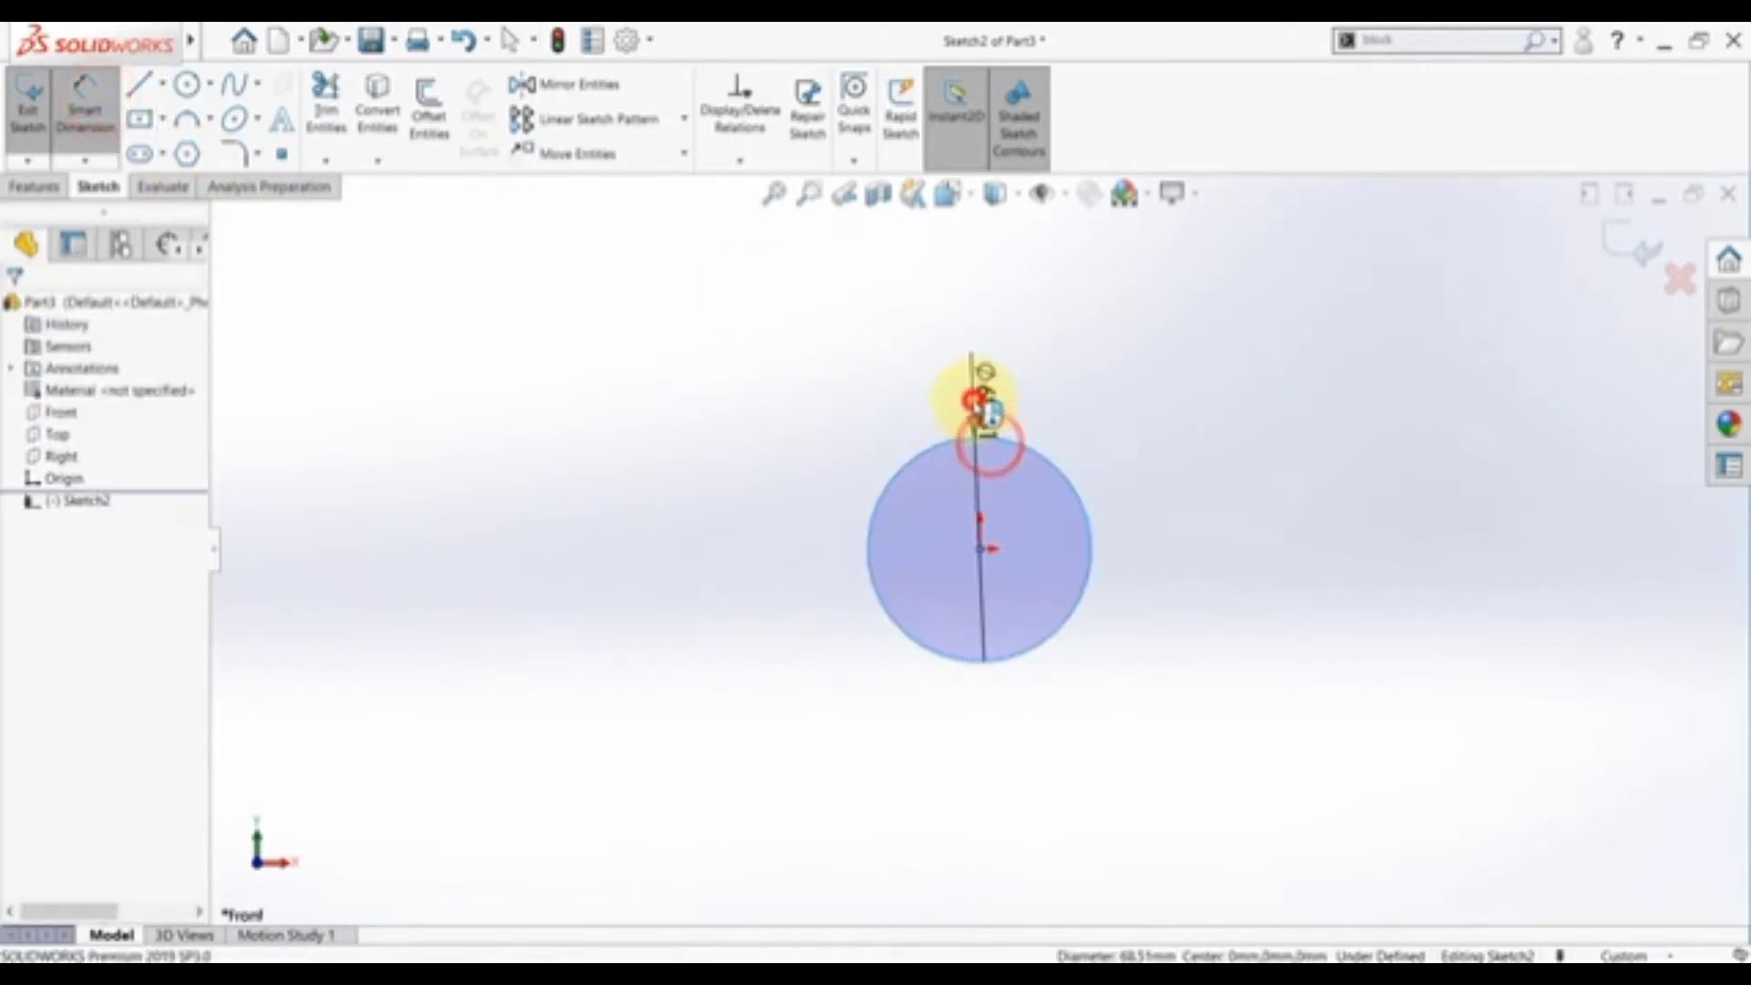
pyautogui.click(977, 408)
pyautogui.write('70')
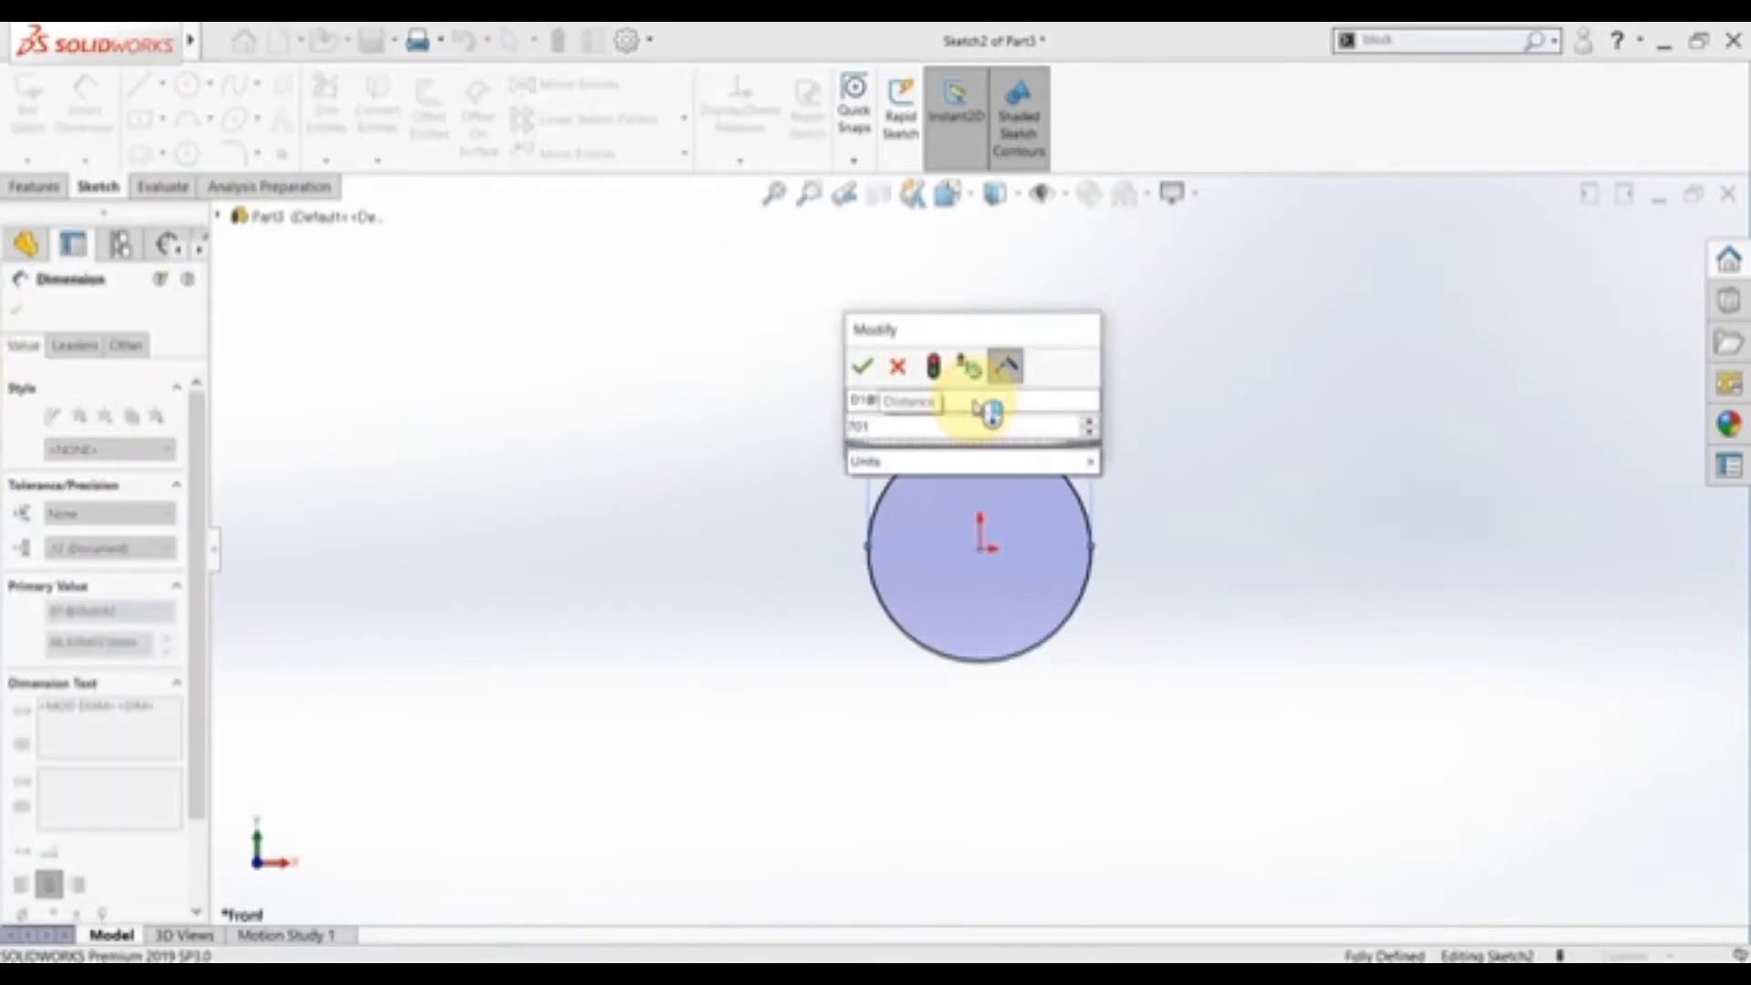
pyautogui.press('Return')
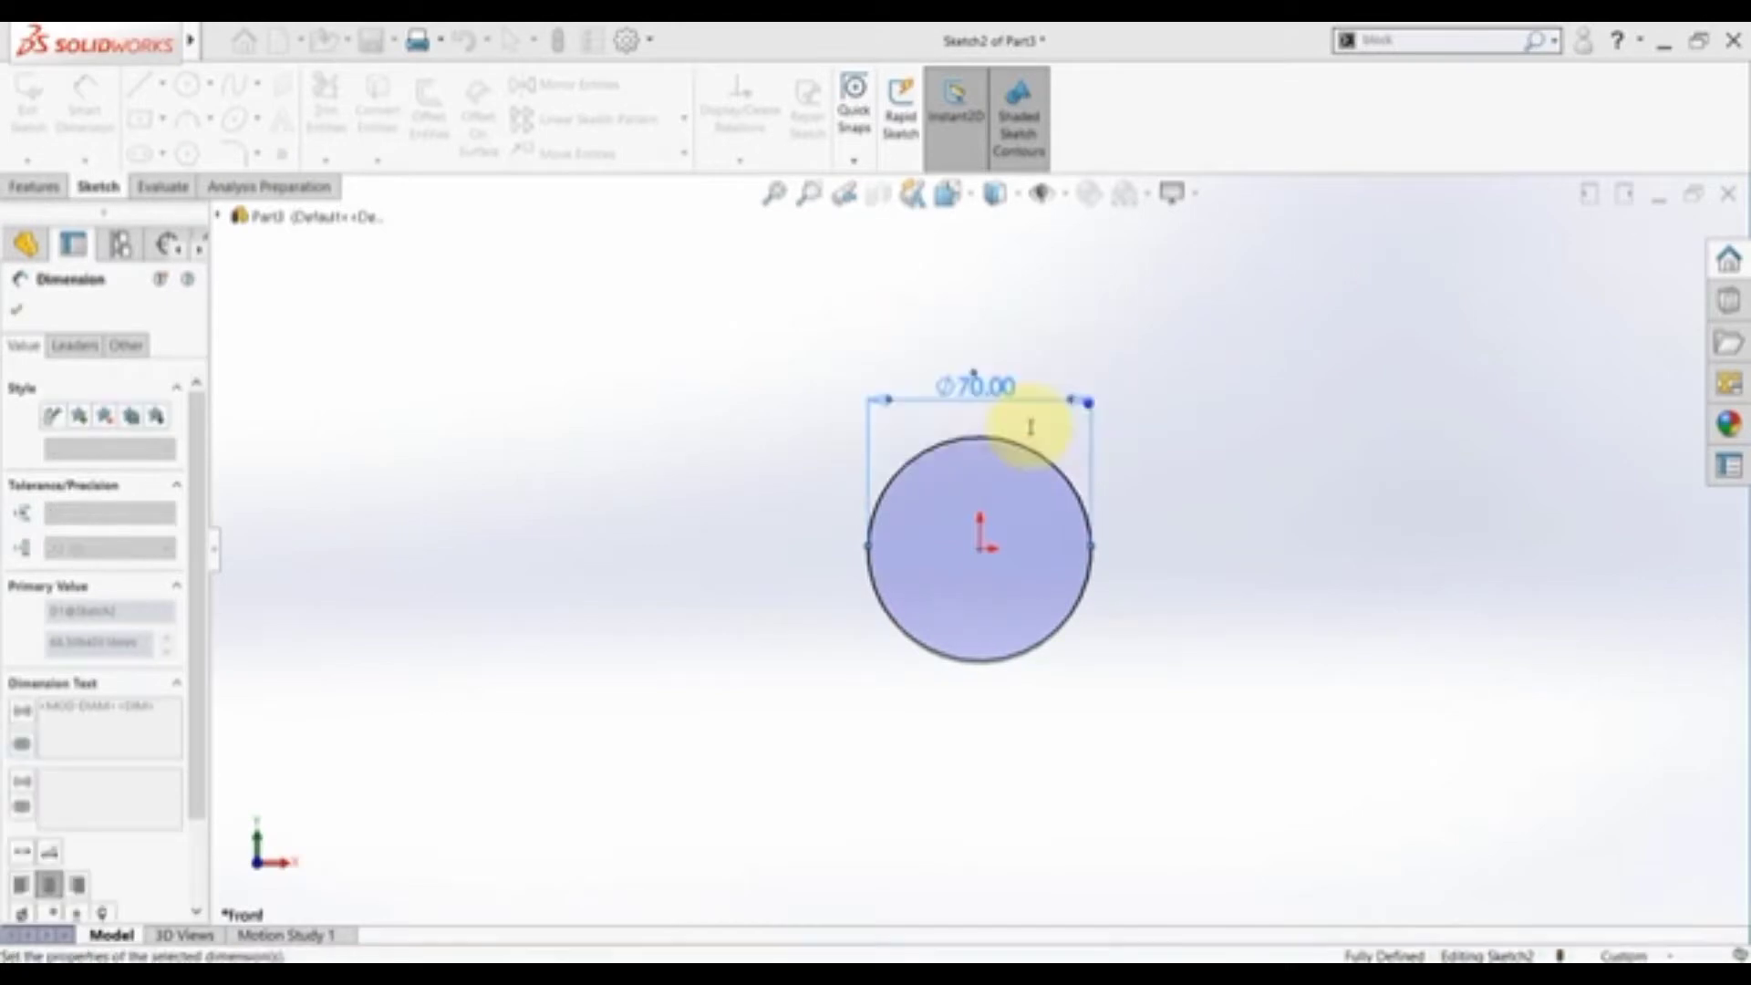
pyautogui.press('Escape')
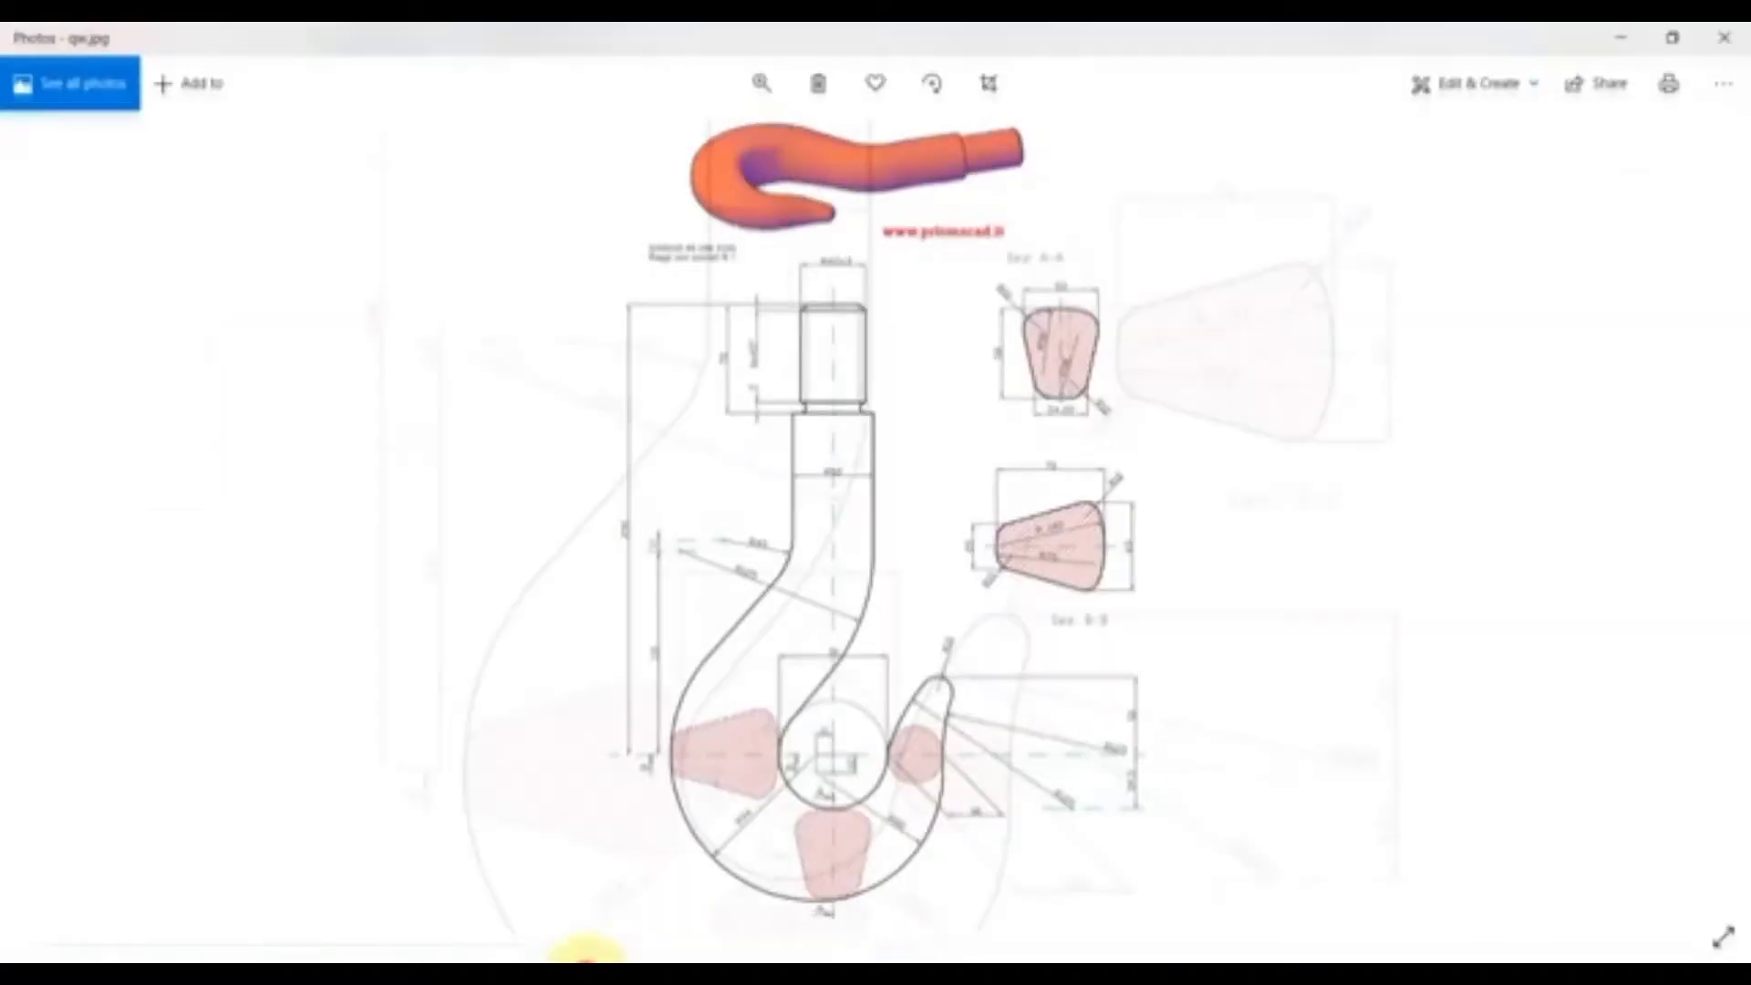
# - Zoom into the hook drawing in Photos, then go back to the Ø70 circle sketch
pyautogui.scroll(3, 826, 730)
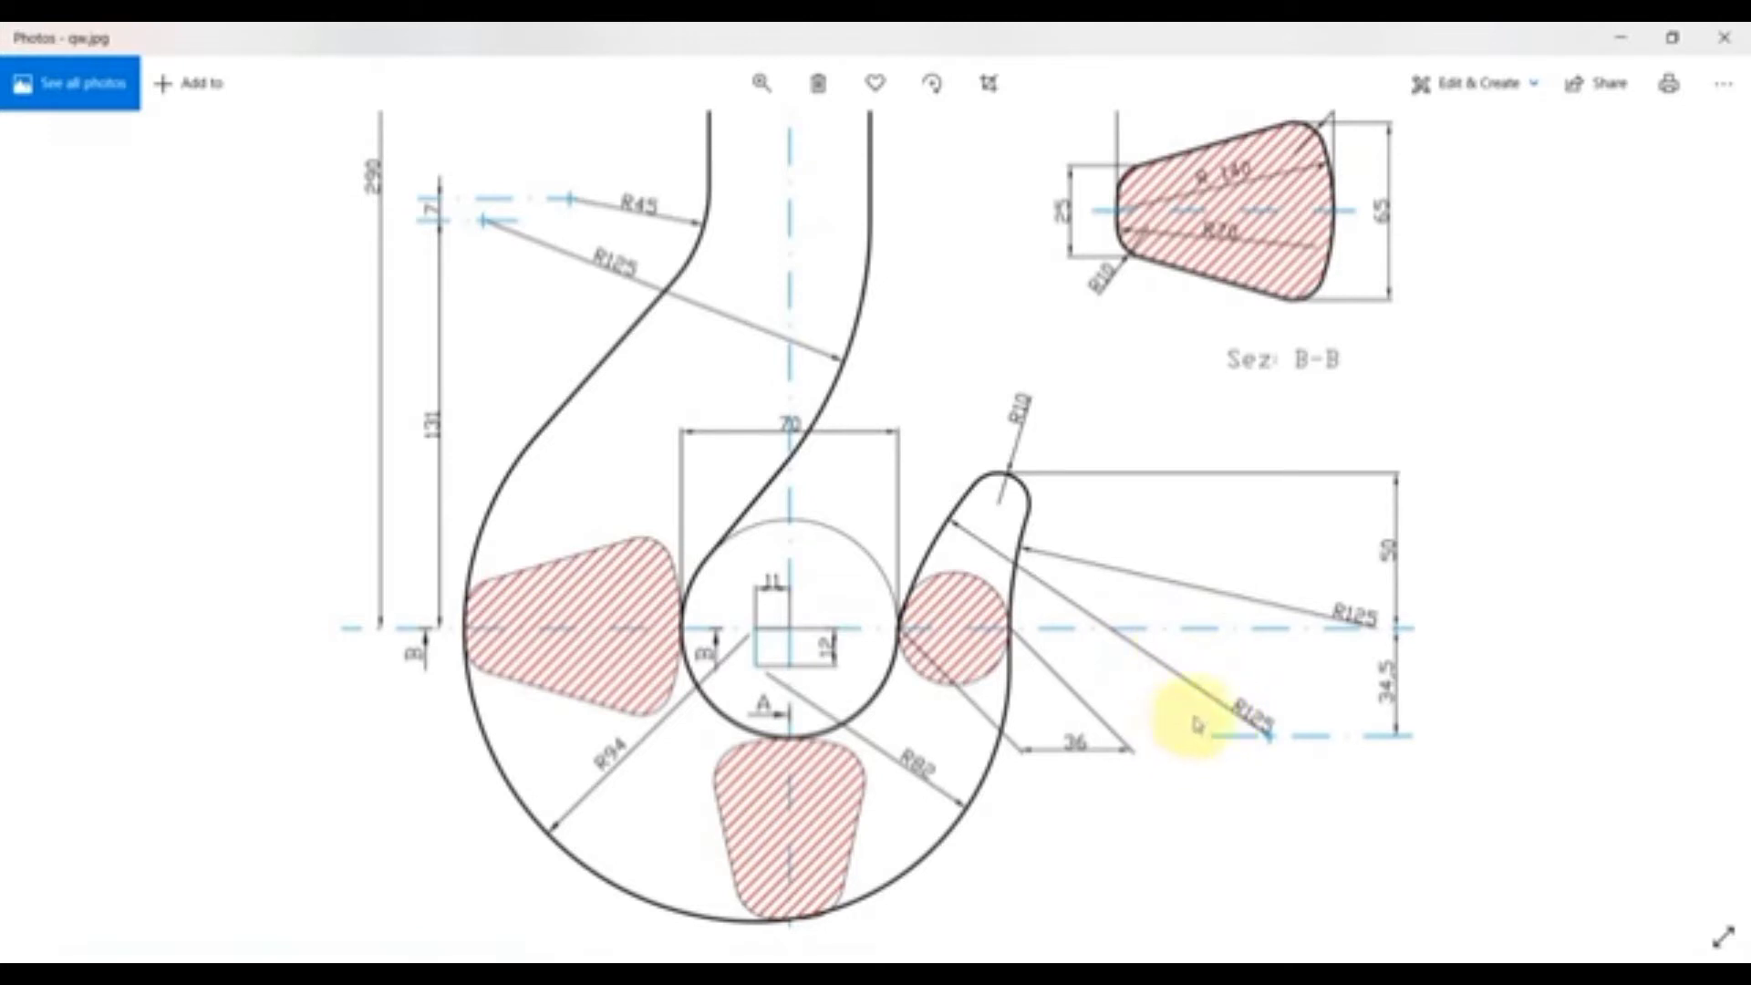
pyautogui.click(597, 956)
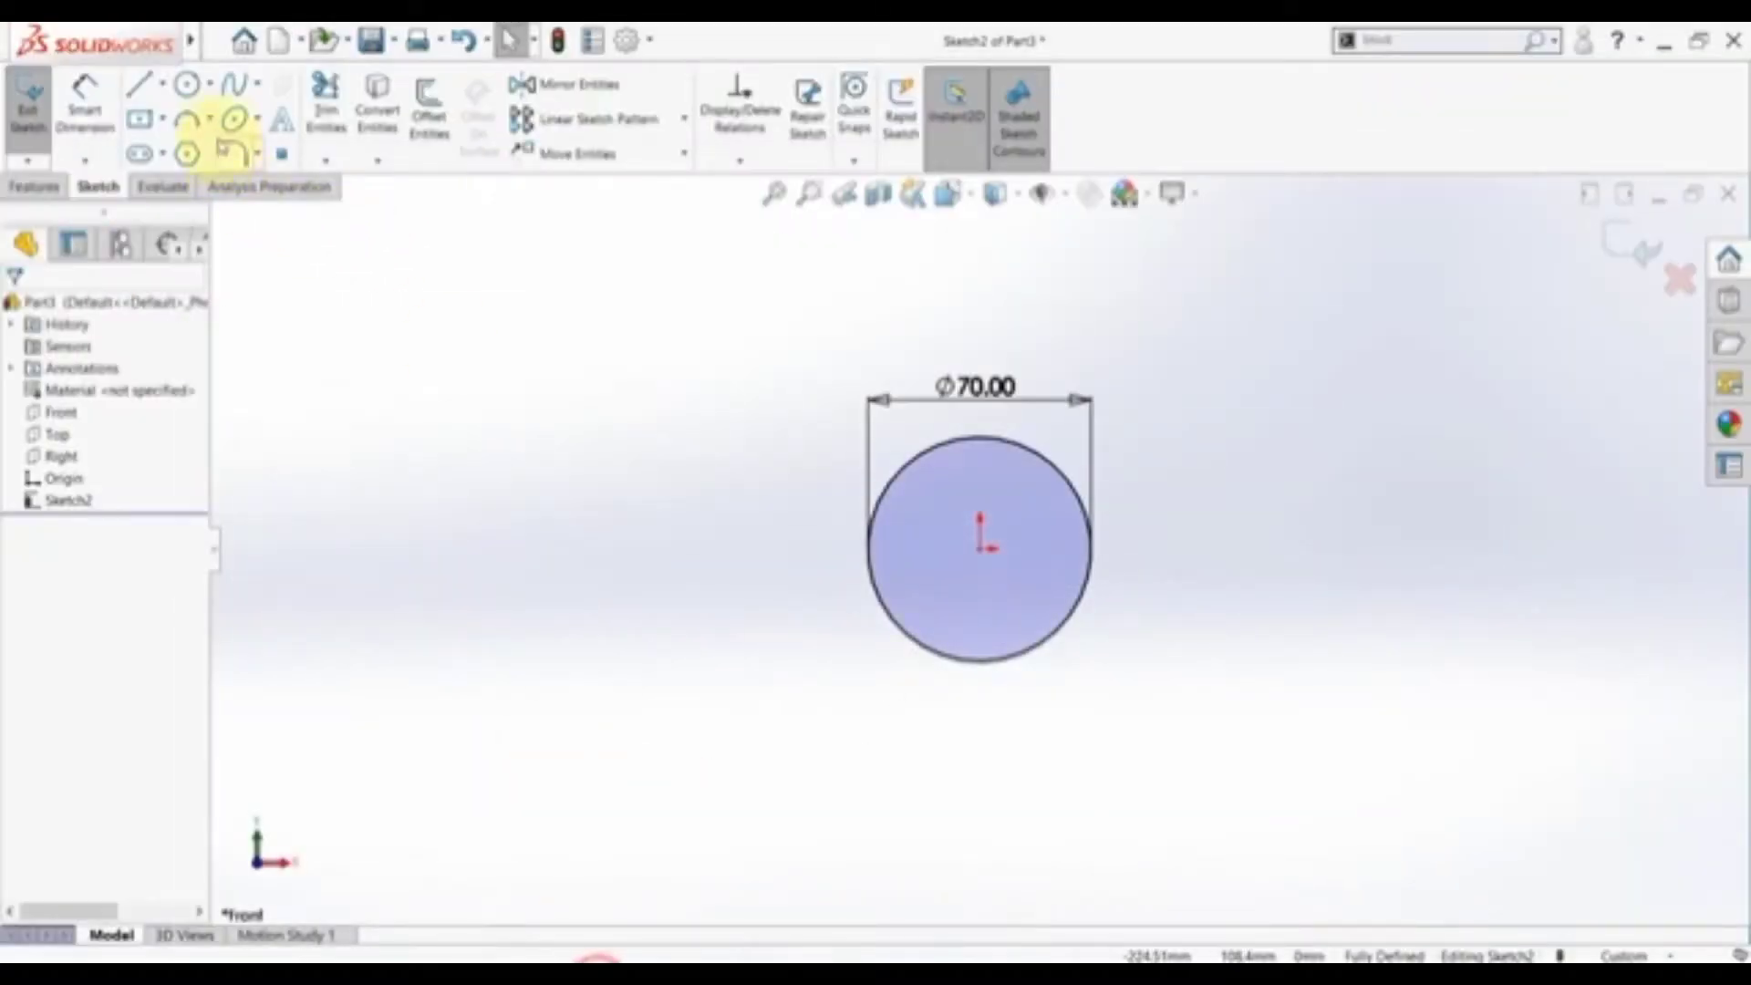
# - Draw a three-point arc rising from the circle's edge and dimension it R125
pyautogui.click(187, 119)
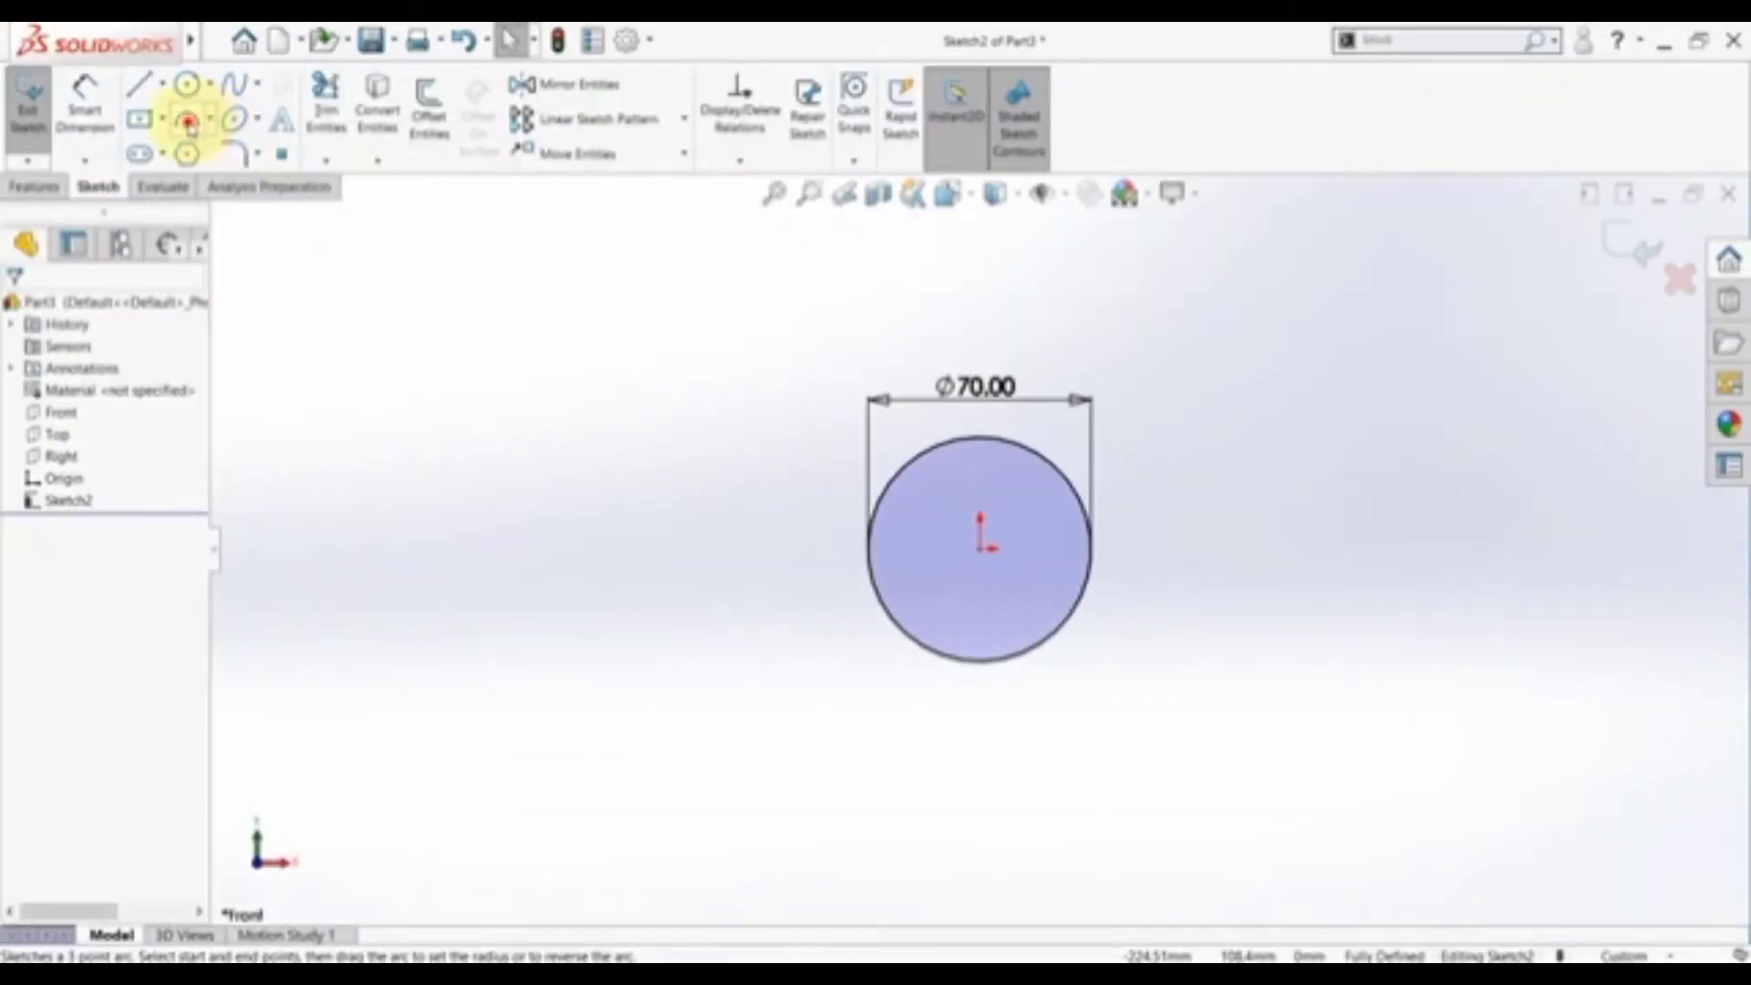
pyautogui.scroll(-2, 1016, 441)
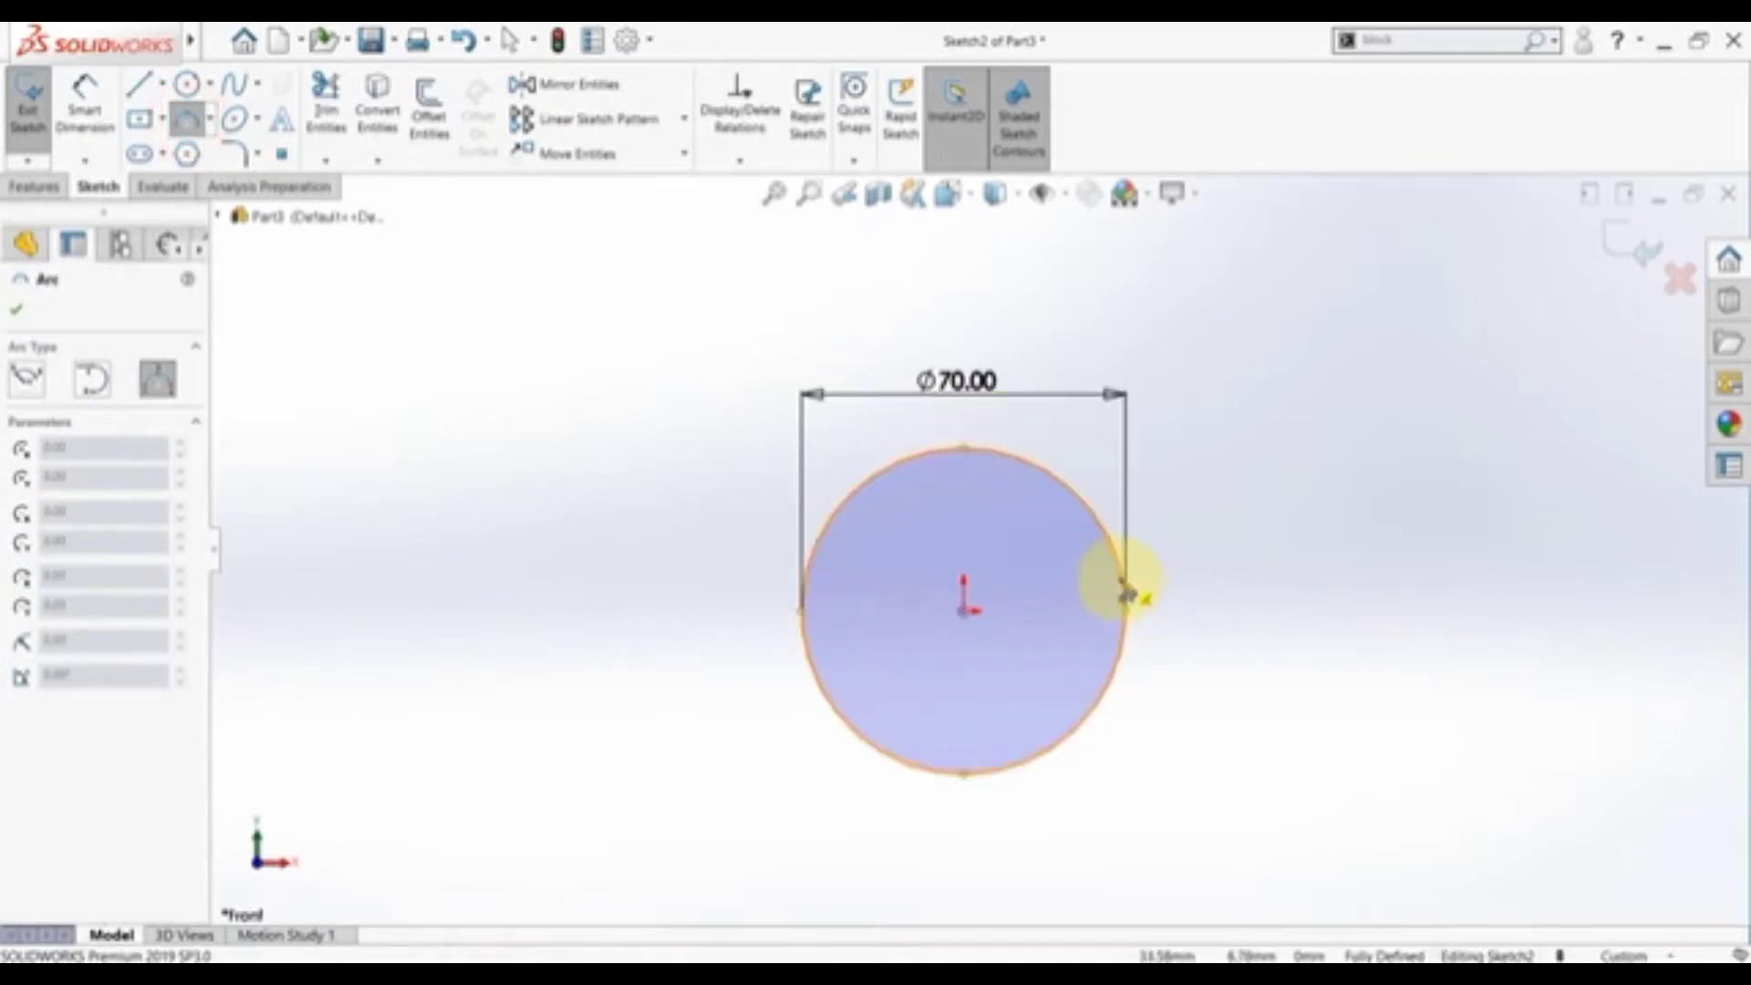
pyautogui.click(1123, 575)
pyautogui.click(1341, 322)
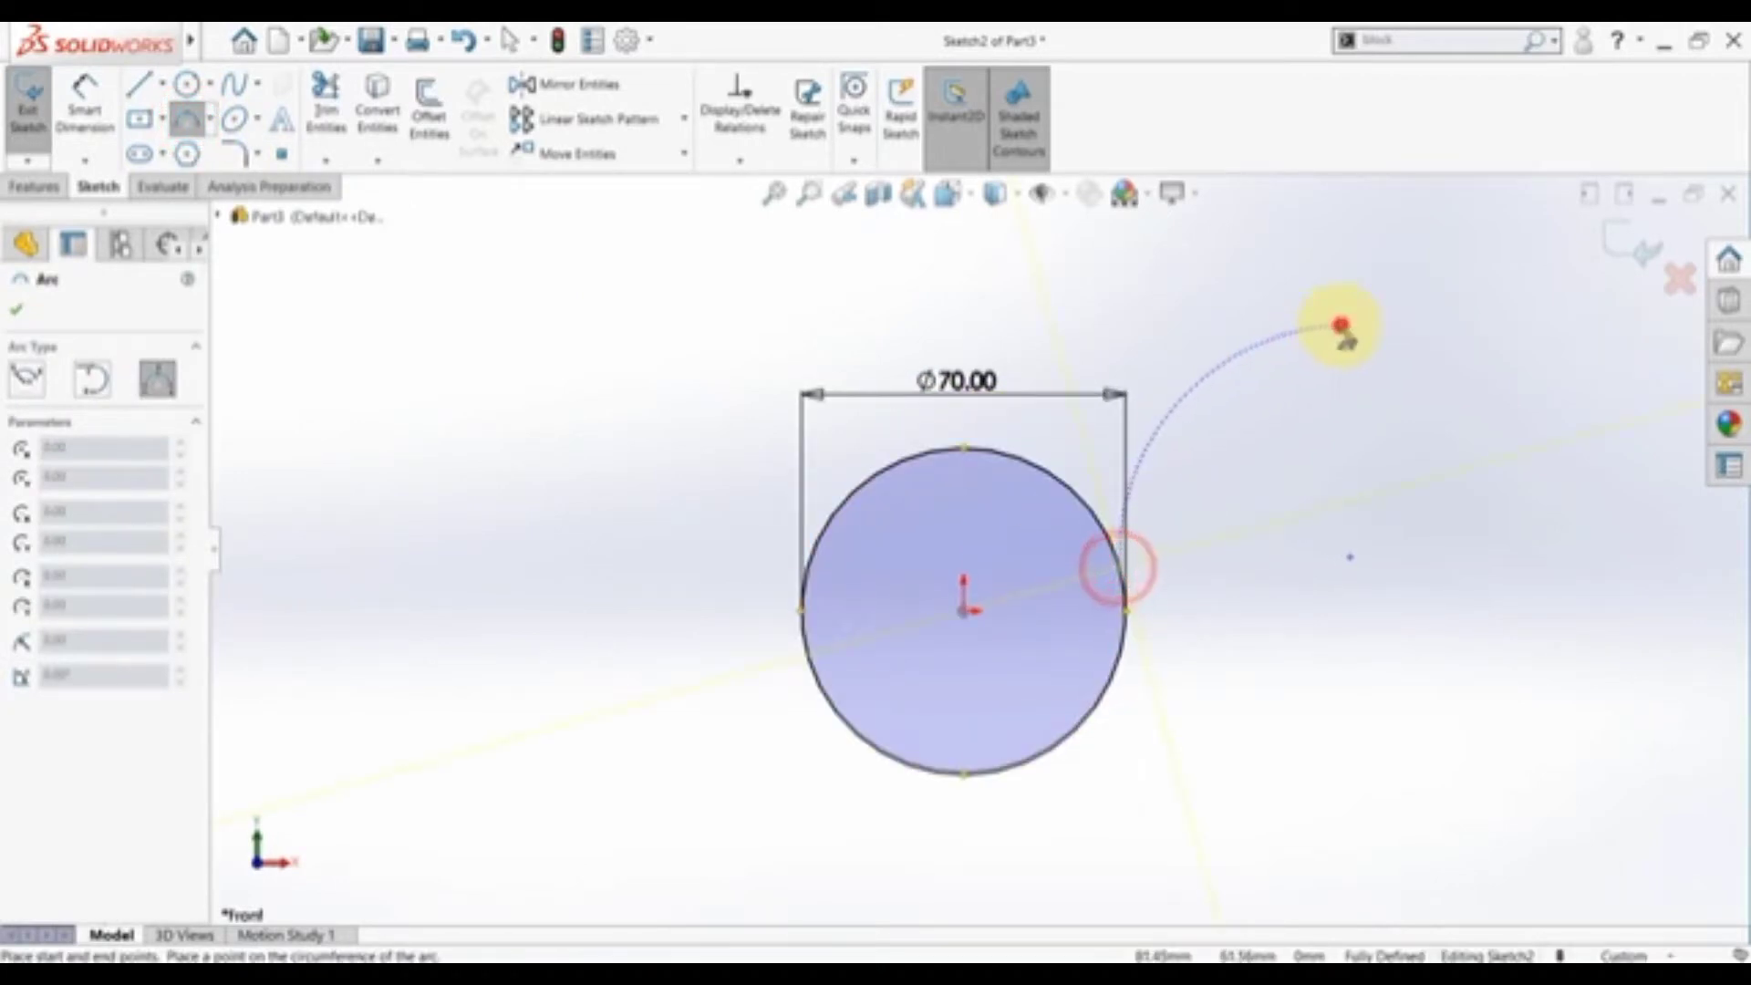
pyautogui.click(1275, 332)
pyautogui.press('Escape')
pyautogui.moveTo(1362, 569); pyautogui.dragTo(1407, 666)
pyautogui.click(105, 98)
pyautogui.click(1240, 447)
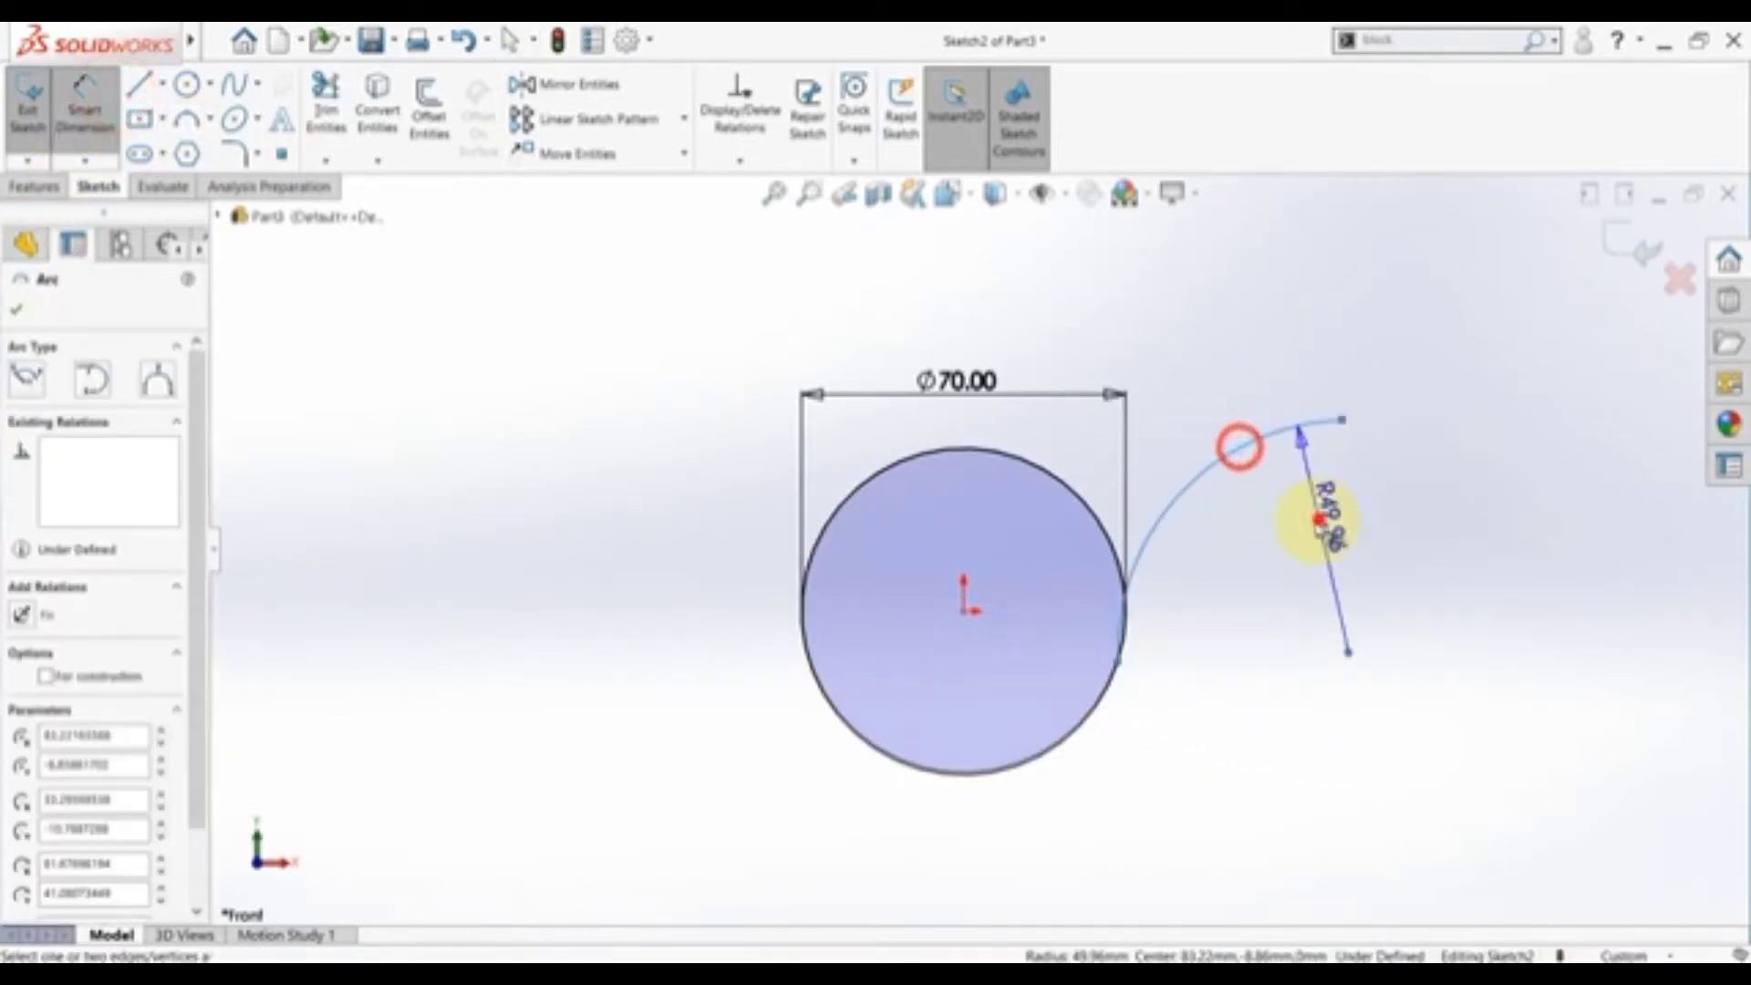
pyautogui.click(1316, 517)
pyautogui.press('Return')
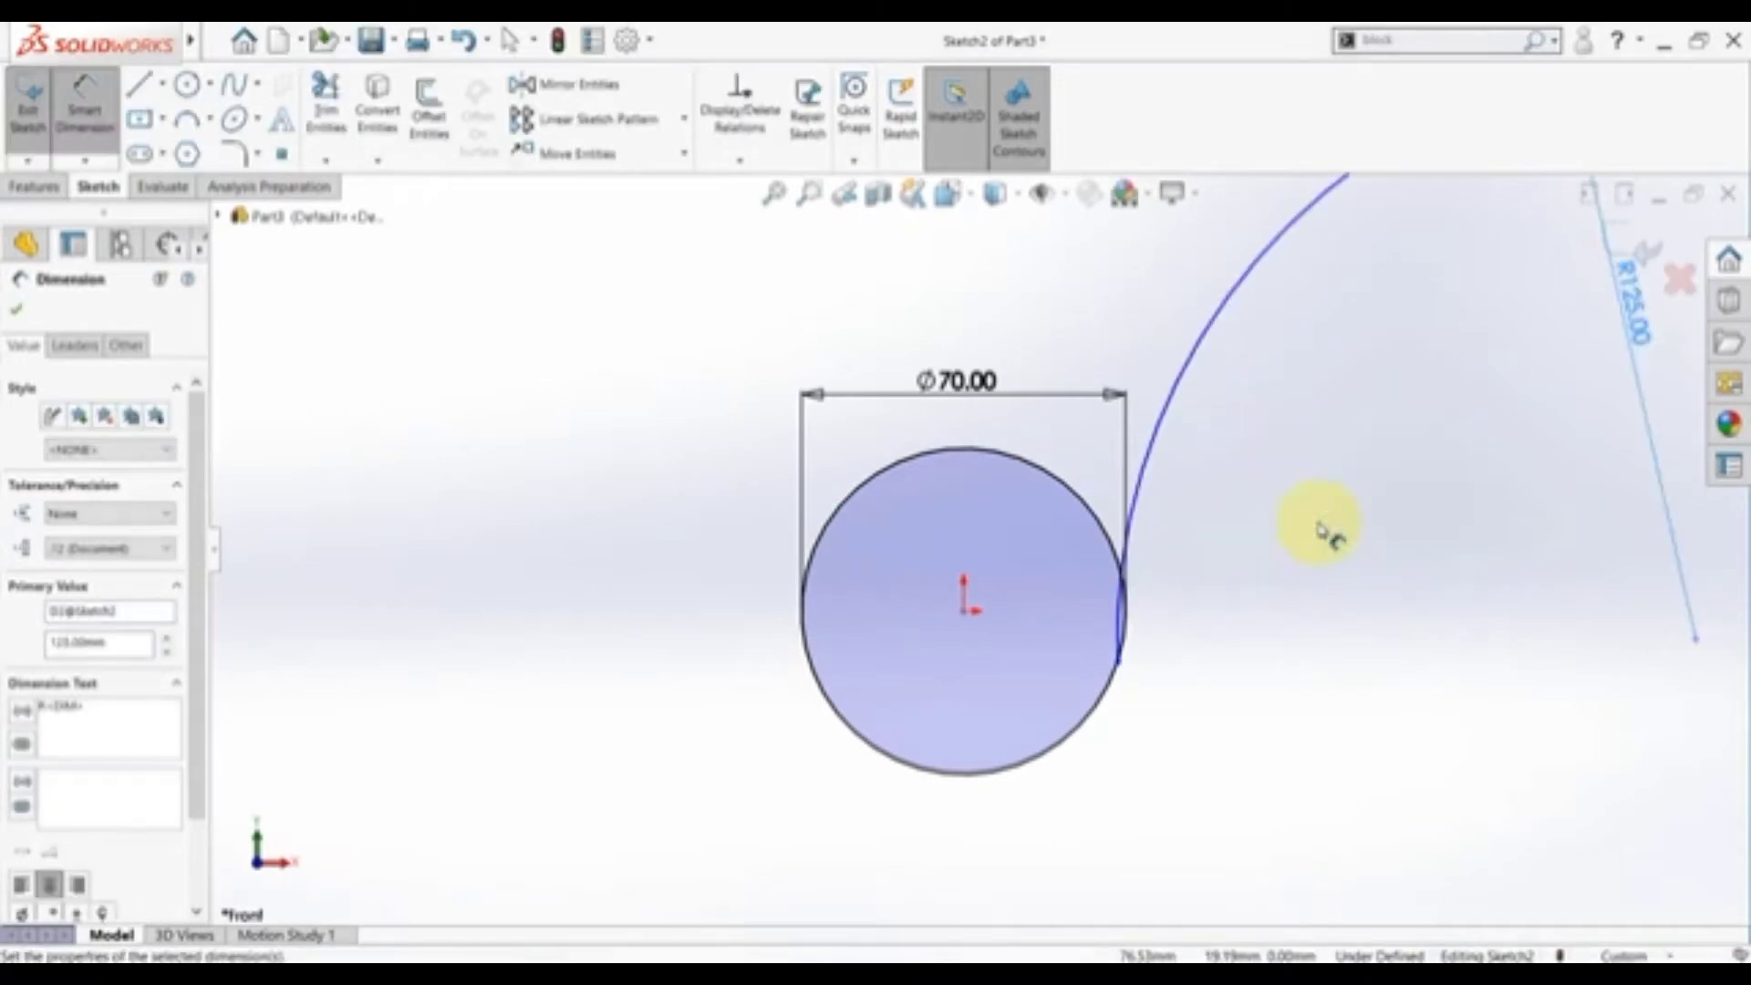
pyautogui.scroll(6, 1329, 536)
pyautogui.press('Escape')
# - Check the drawing, then dimension the arc's centre 34.5 below the circle's centre
pyautogui.click(602, 981)
pyautogui.doubleClick(1105, 814)
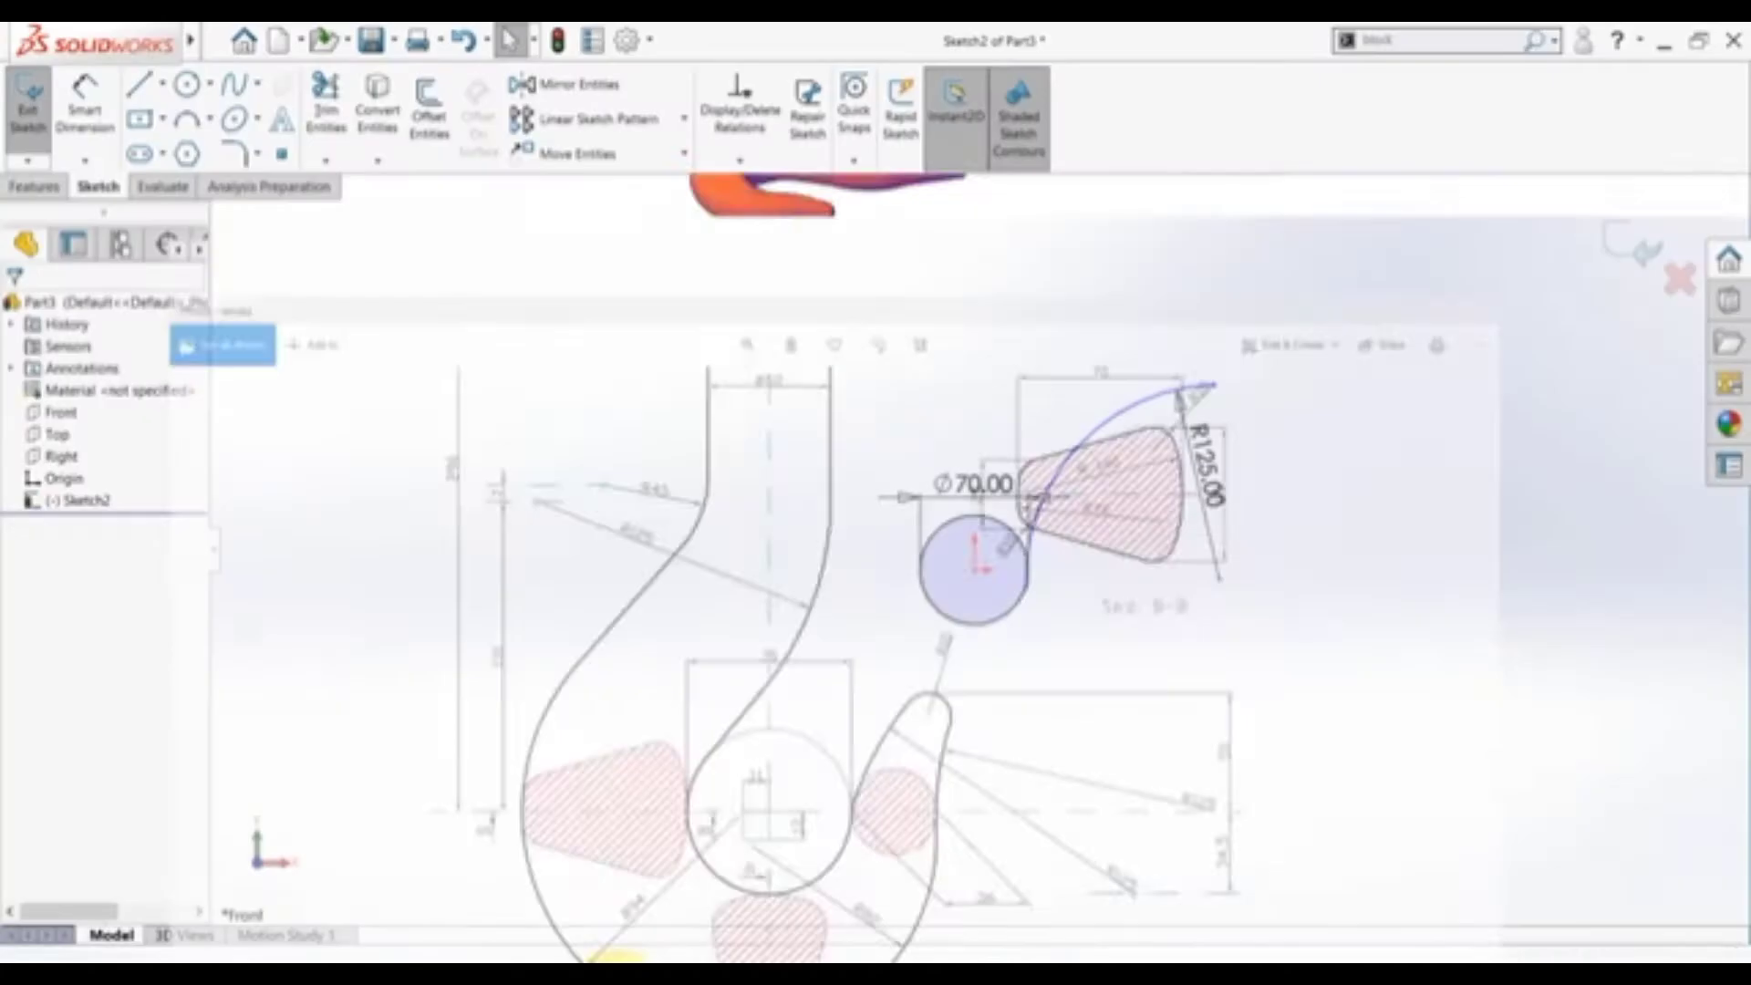
pyautogui.click(623, 953)
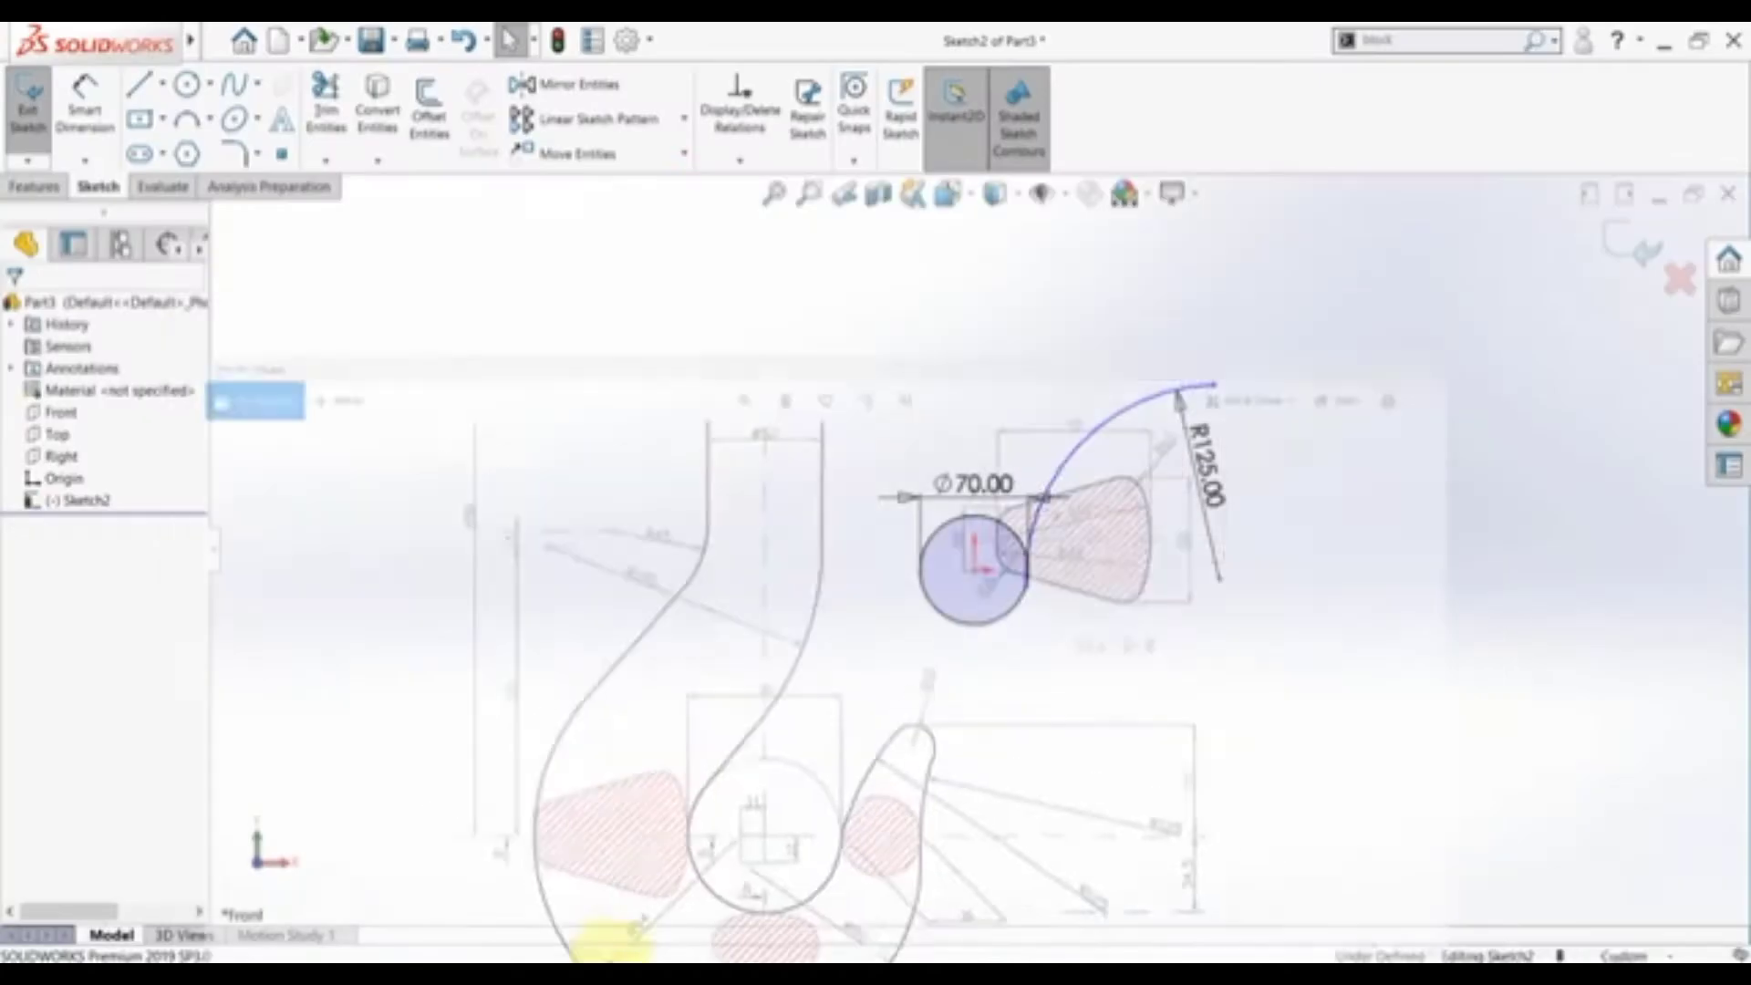
pyautogui.click(85, 100)
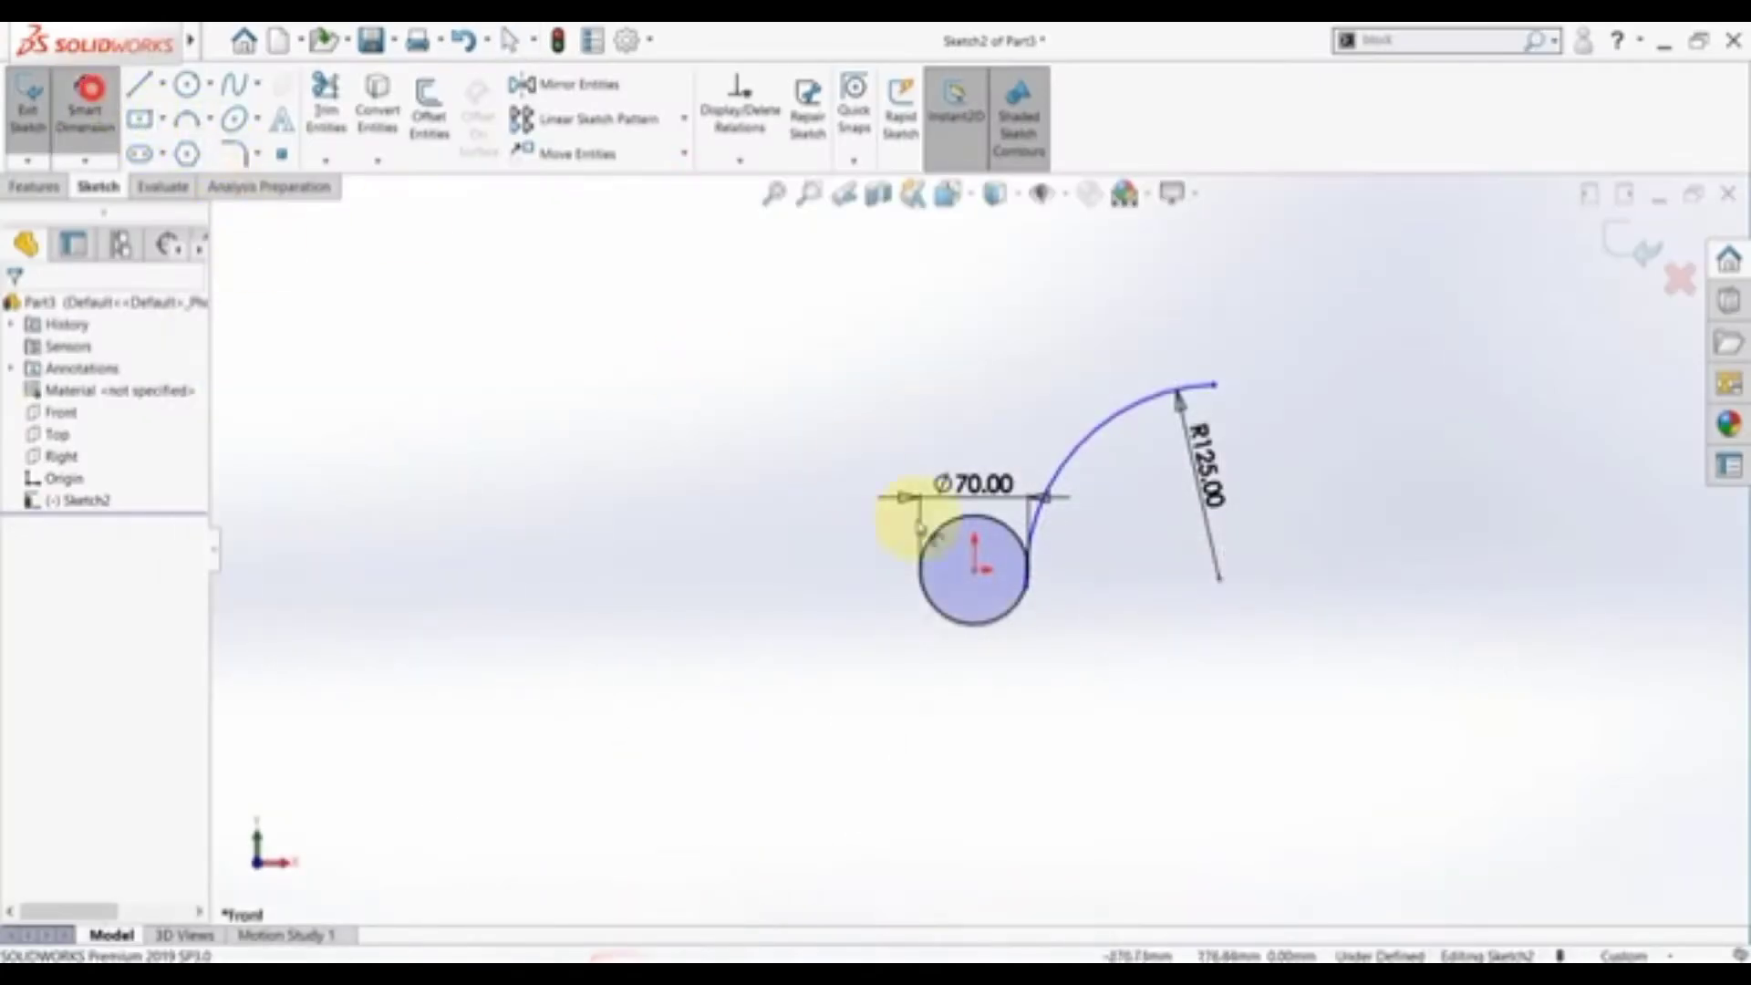
pyautogui.click(979, 571)
pyautogui.click(1222, 584)
pyautogui.scroll(-3, 1220, 577)
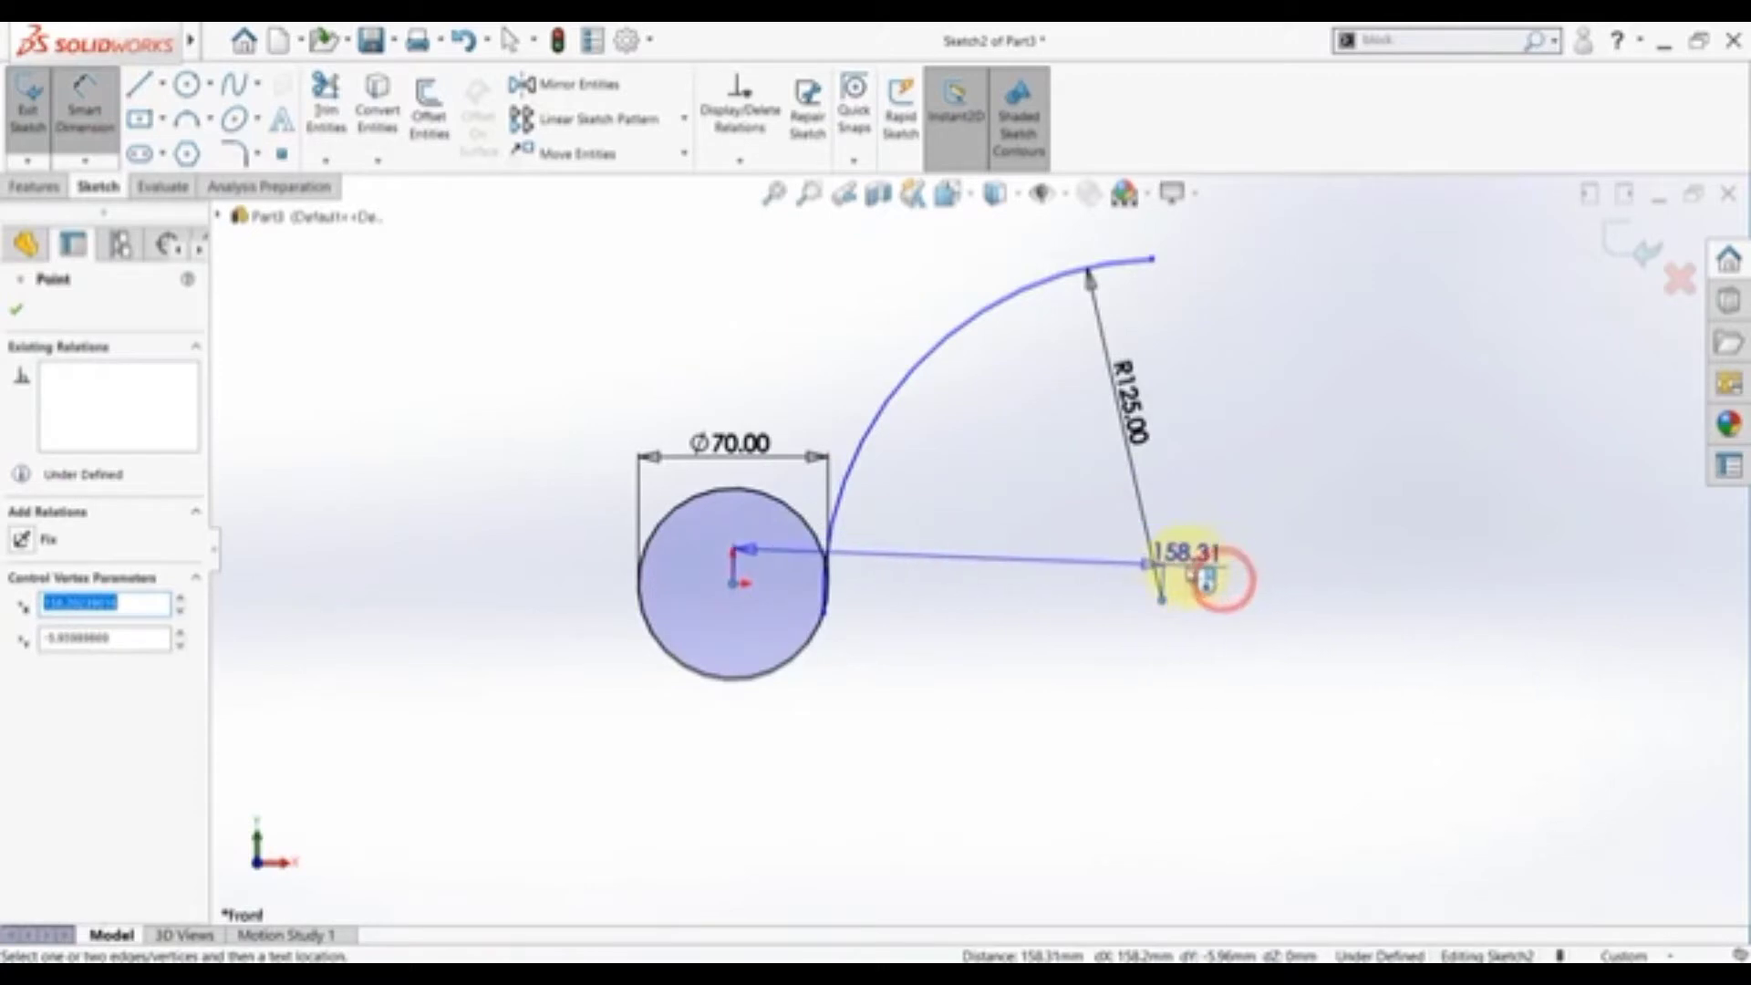
pyautogui.scroll(-3, 1090, 591)
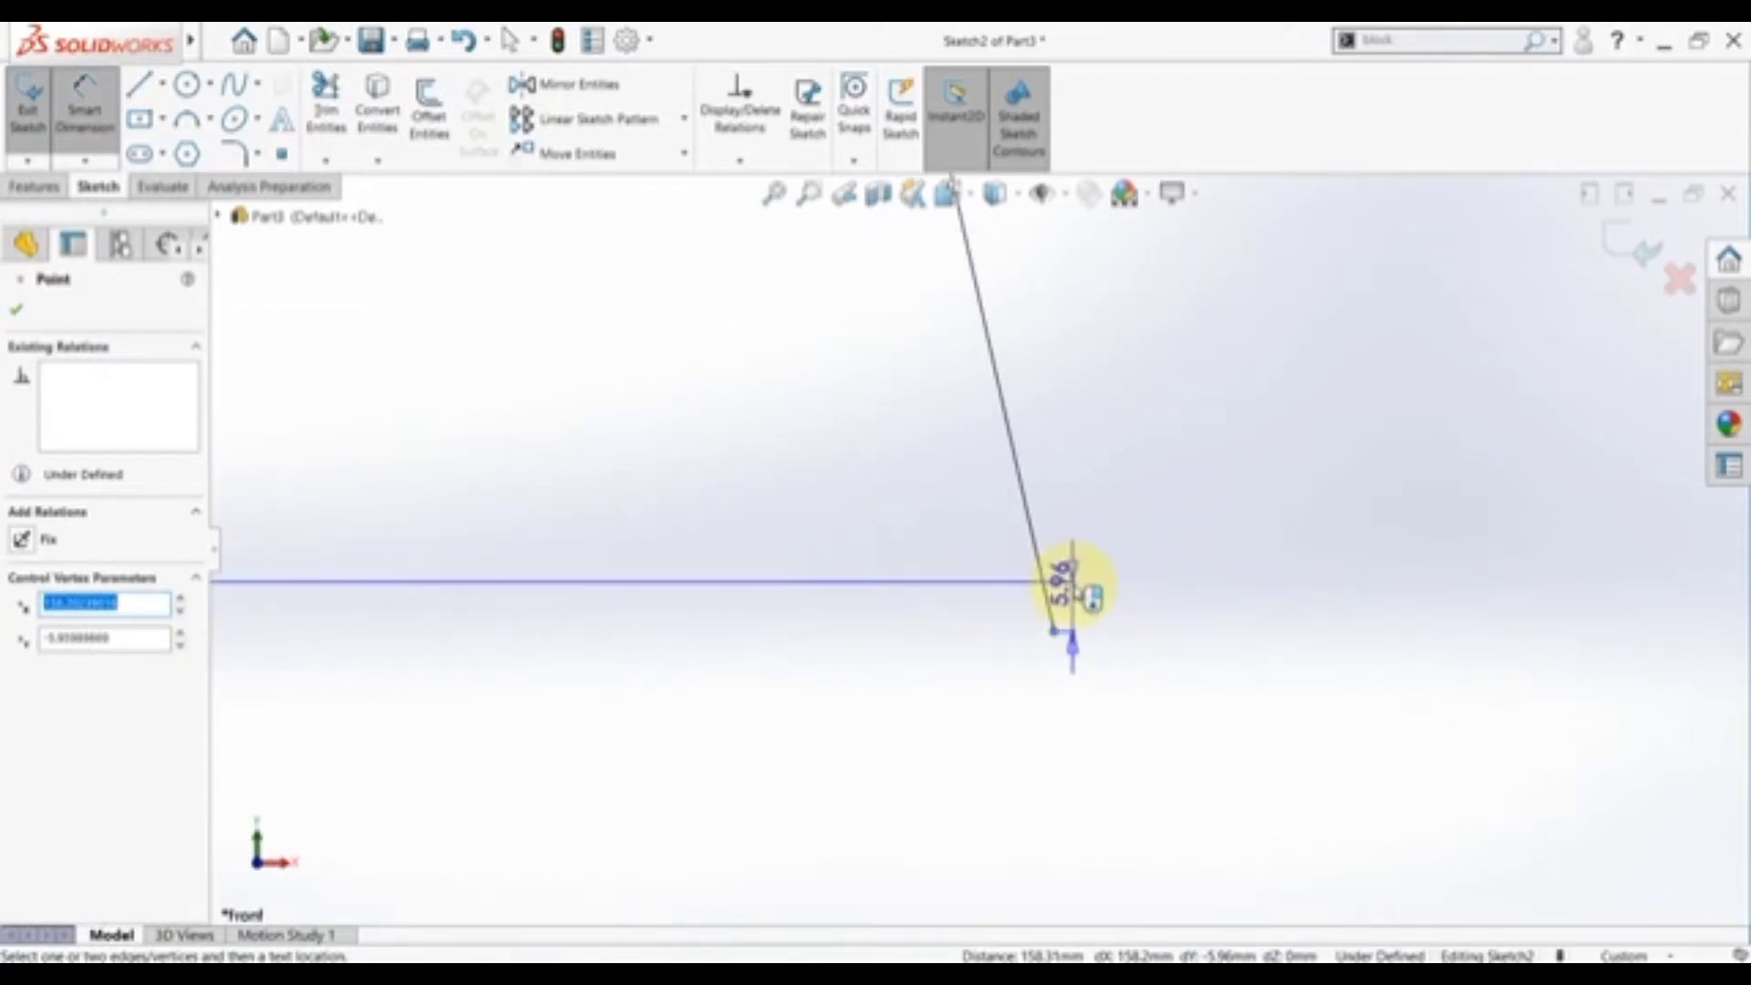
pyautogui.click(1090, 597)
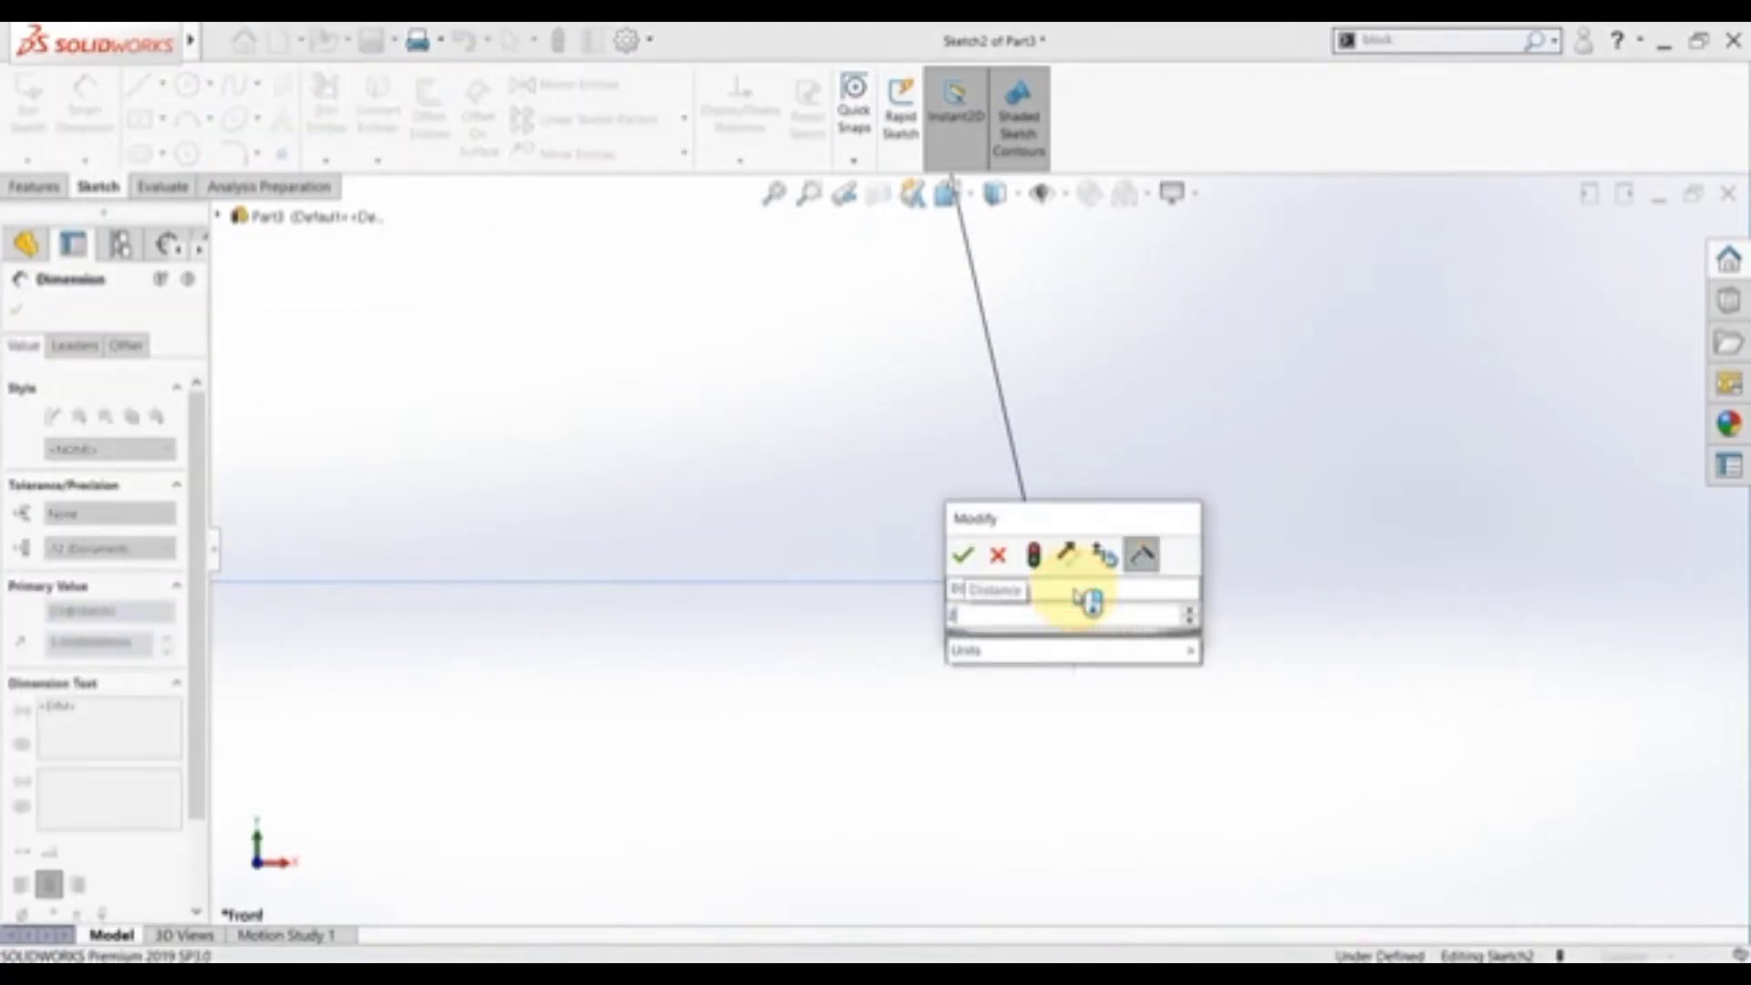
pyautogui.write('14.5')
pyautogui.press('Return')
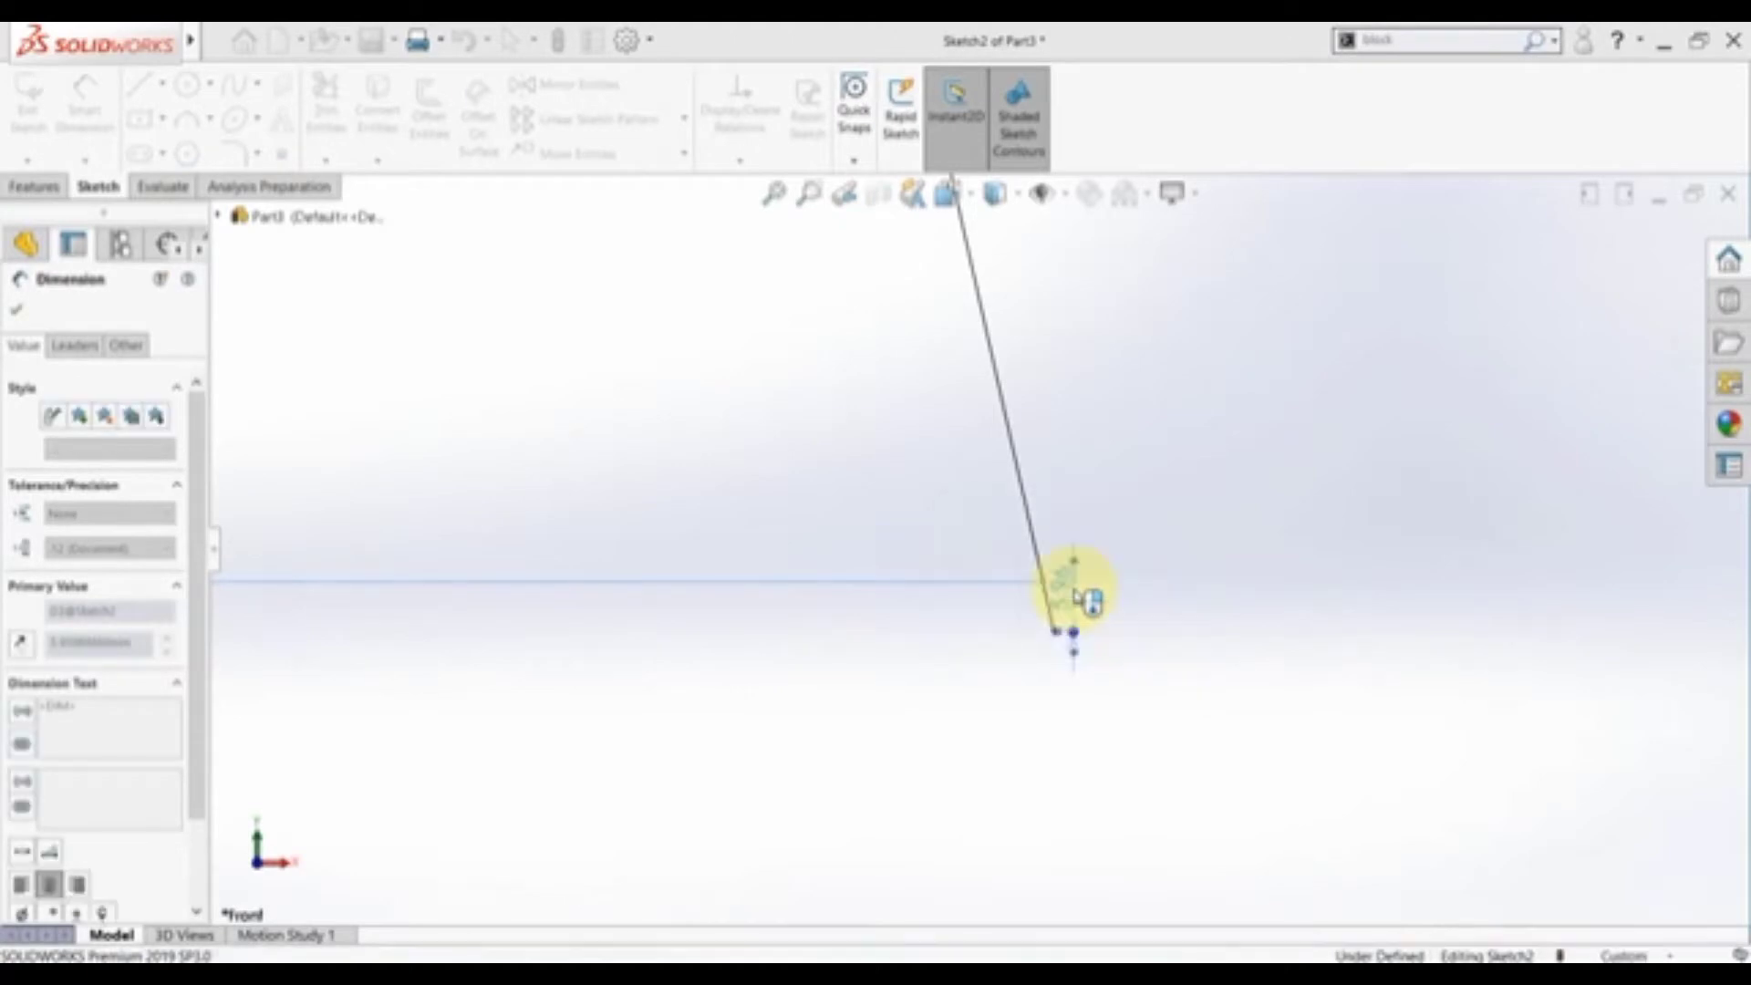
pyautogui.scroll(7, 1209, 615)
pyautogui.press('Escape')
# - Make the R125 arc tangent to the Ø70 circle
pyautogui.scroll(-3, 741, 599)
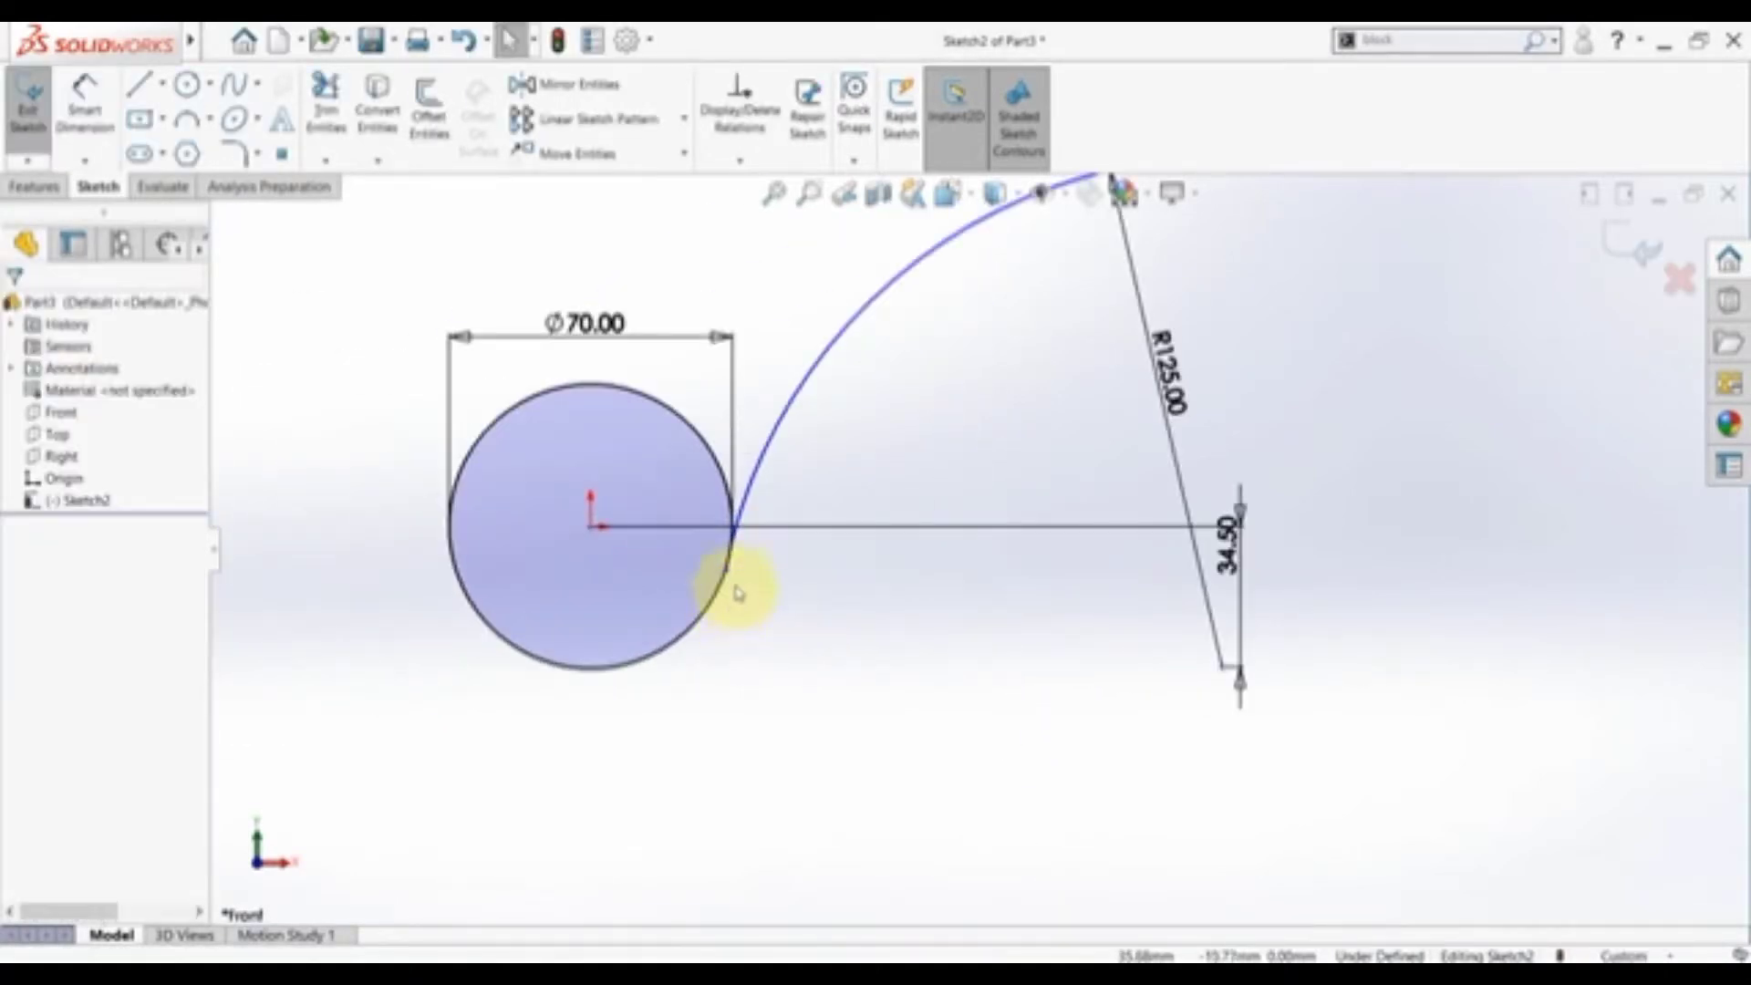
pyautogui.moveTo(730, 576); pyautogui.dragTo(769, 426)
pyautogui.click(764, 410)
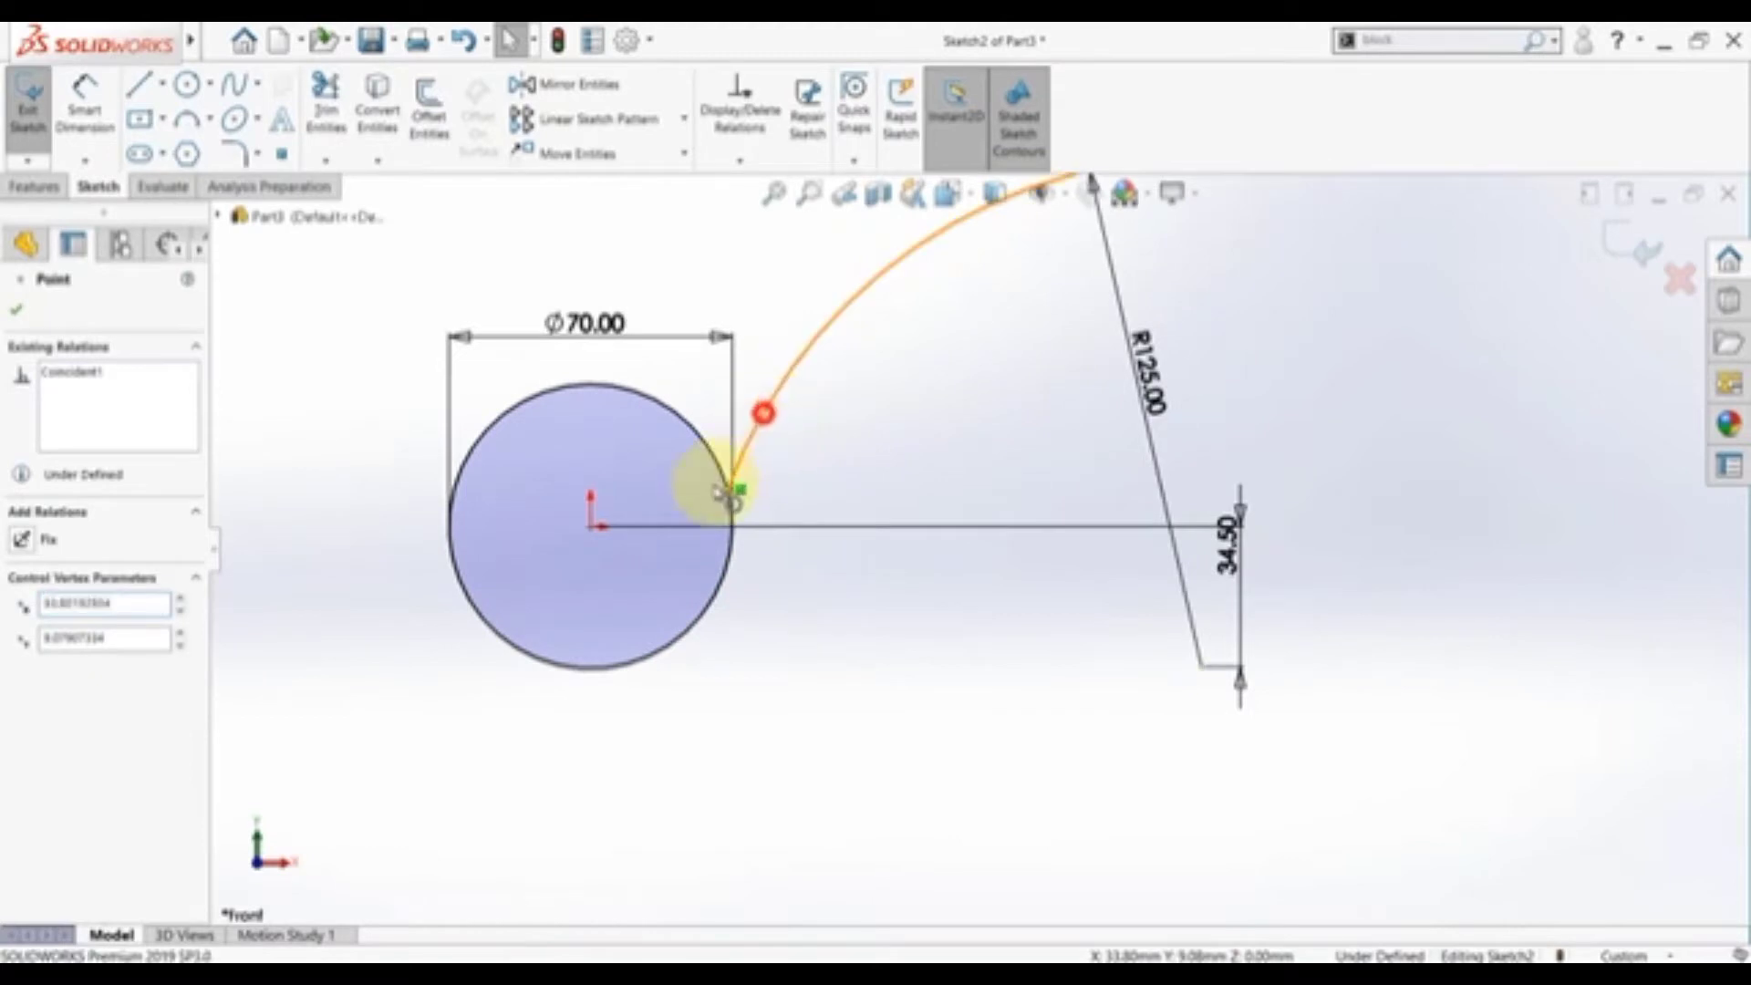
pyautogui.keyDown('ctrl'); pyautogui.click(694, 426); pyautogui.keyUp('ctrl')
pyautogui.click(771, 343)
pyautogui.click(739, 292)
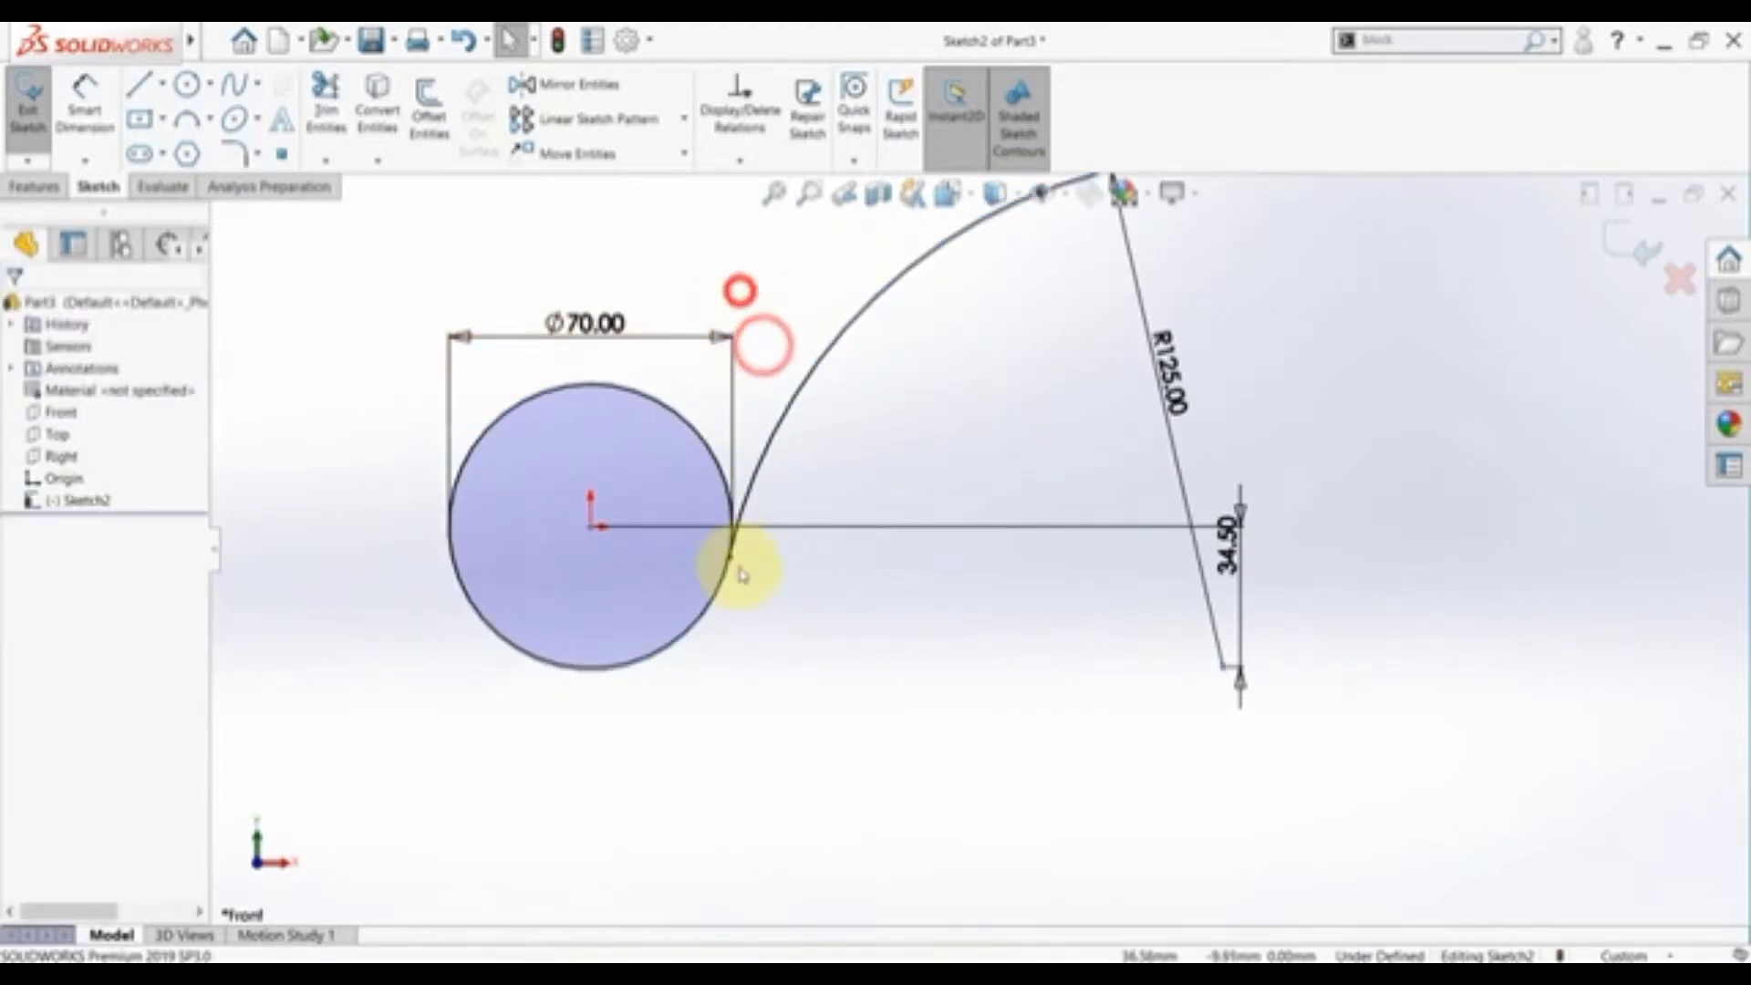
pyautogui.hotkey('alt', 'Tab')
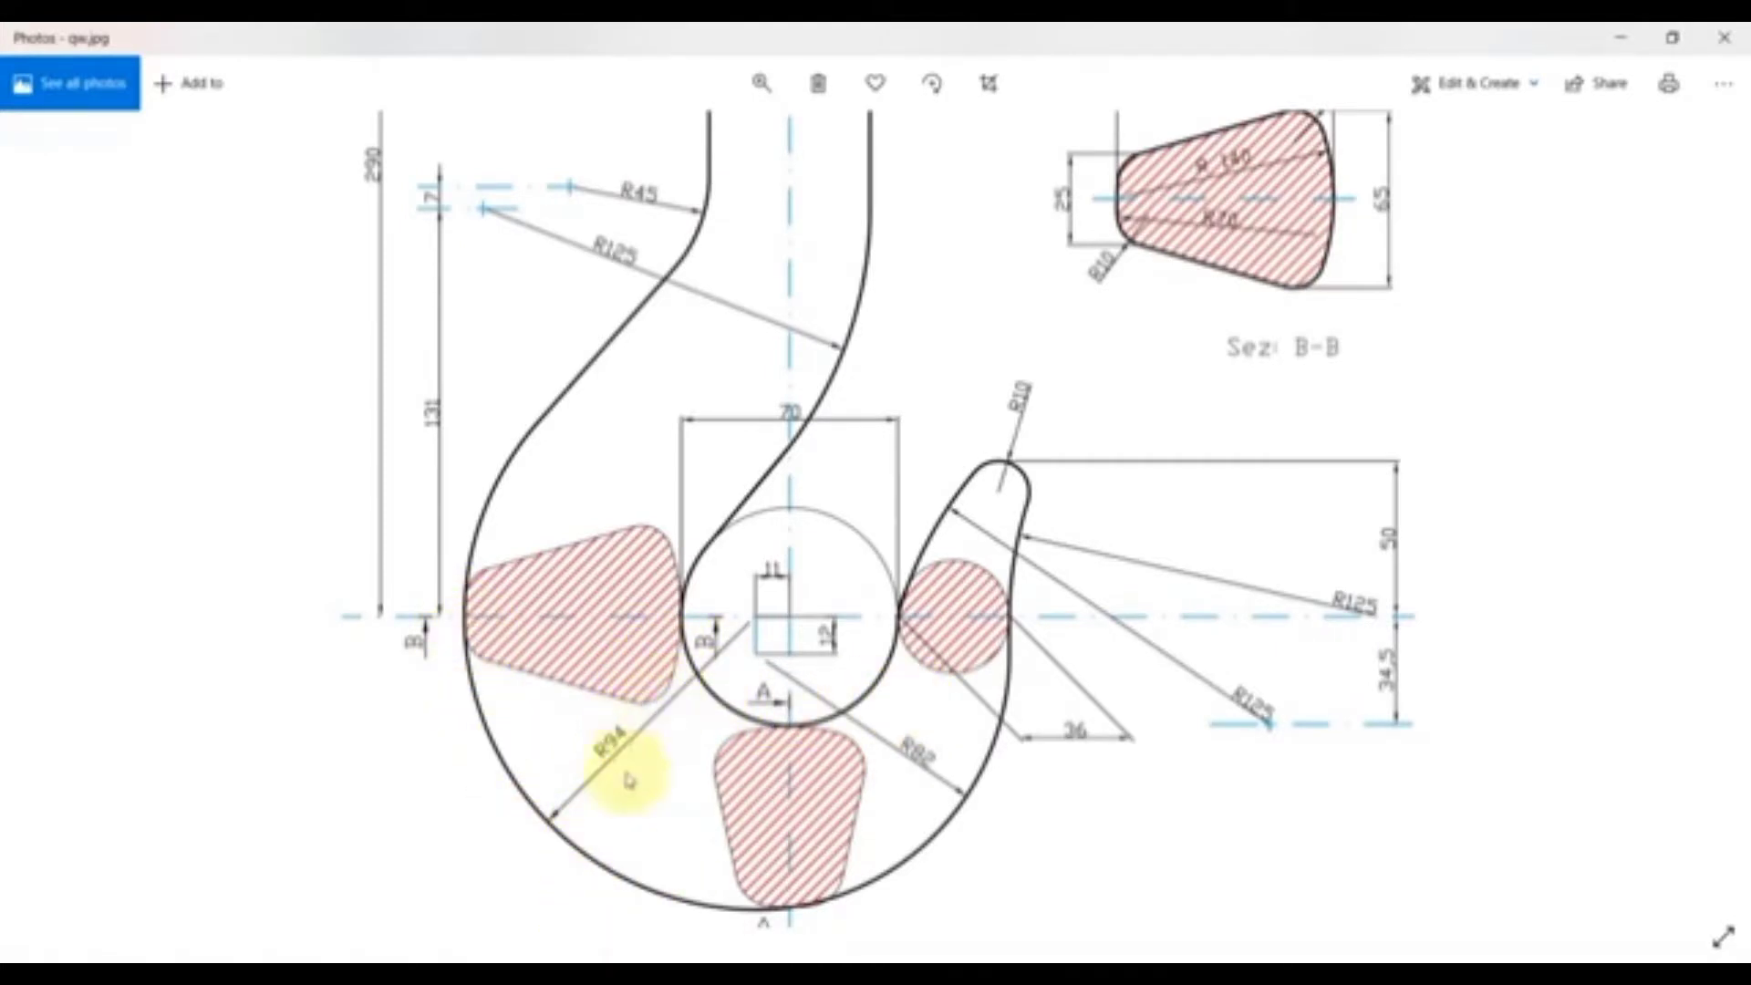
pyautogui.scroll(-3, 634, 743)
pyautogui.doubleClick(751, 845)
pyautogui.moveTo(666, 827); pyautogui.dragTo(730, 771)
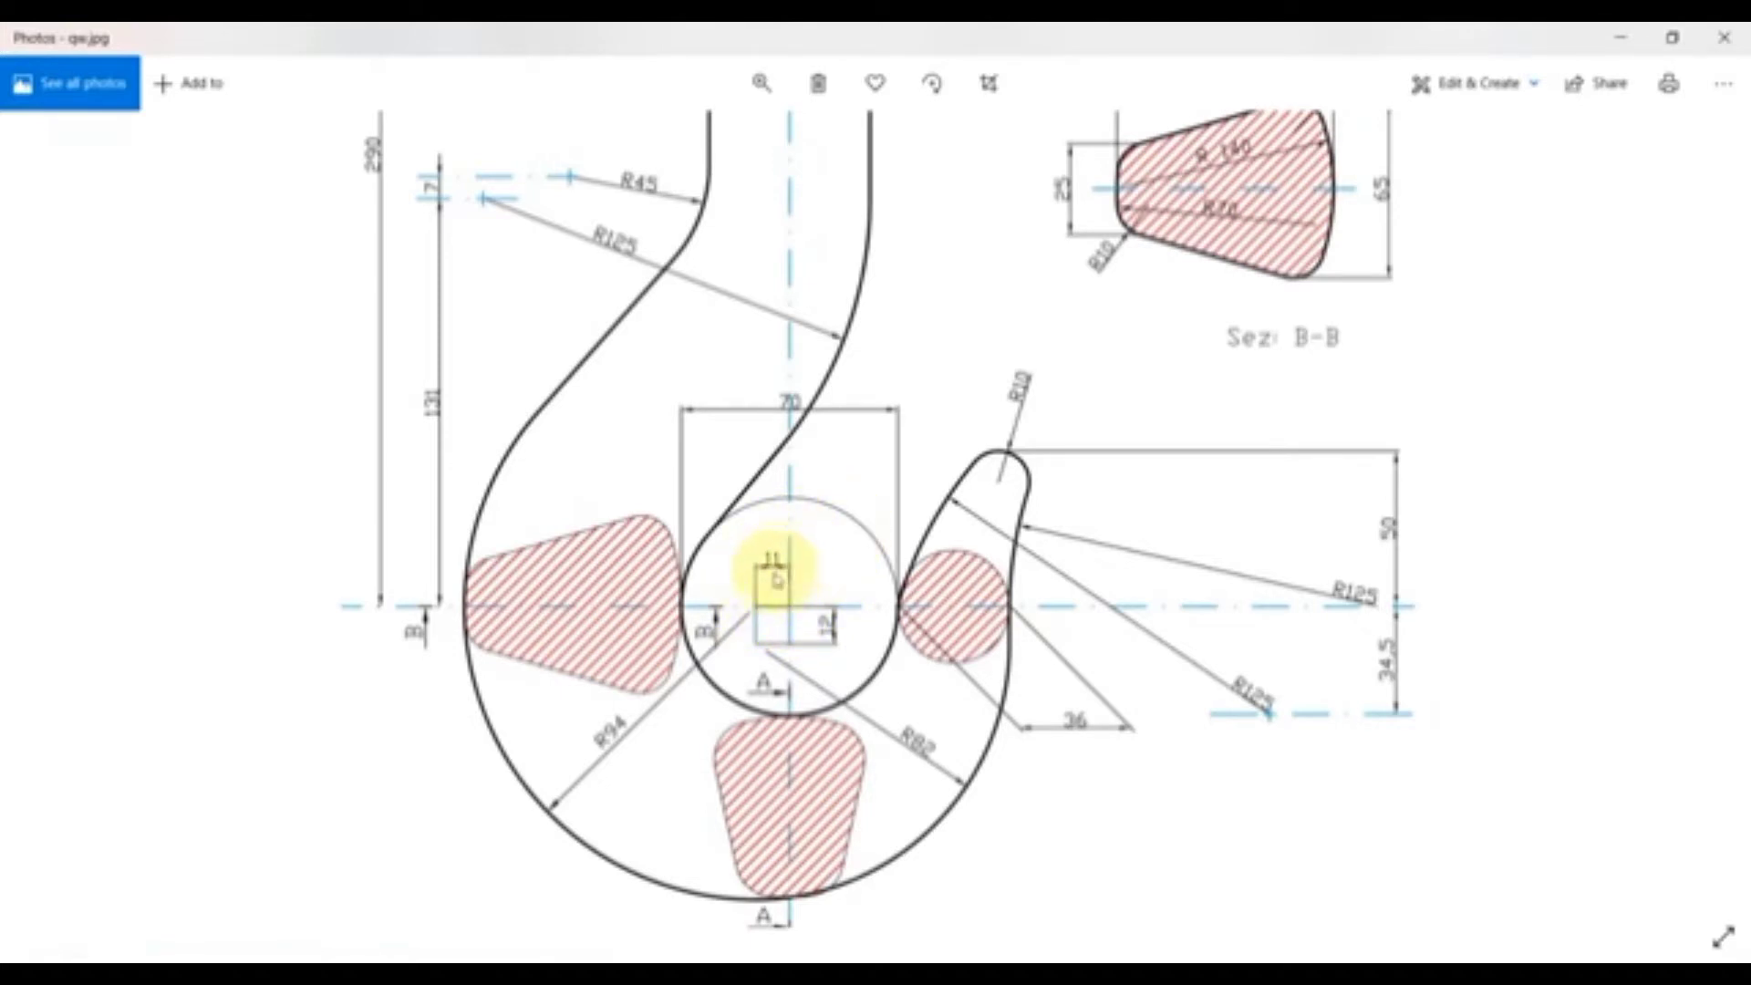
pyautogui.click(586, 967)
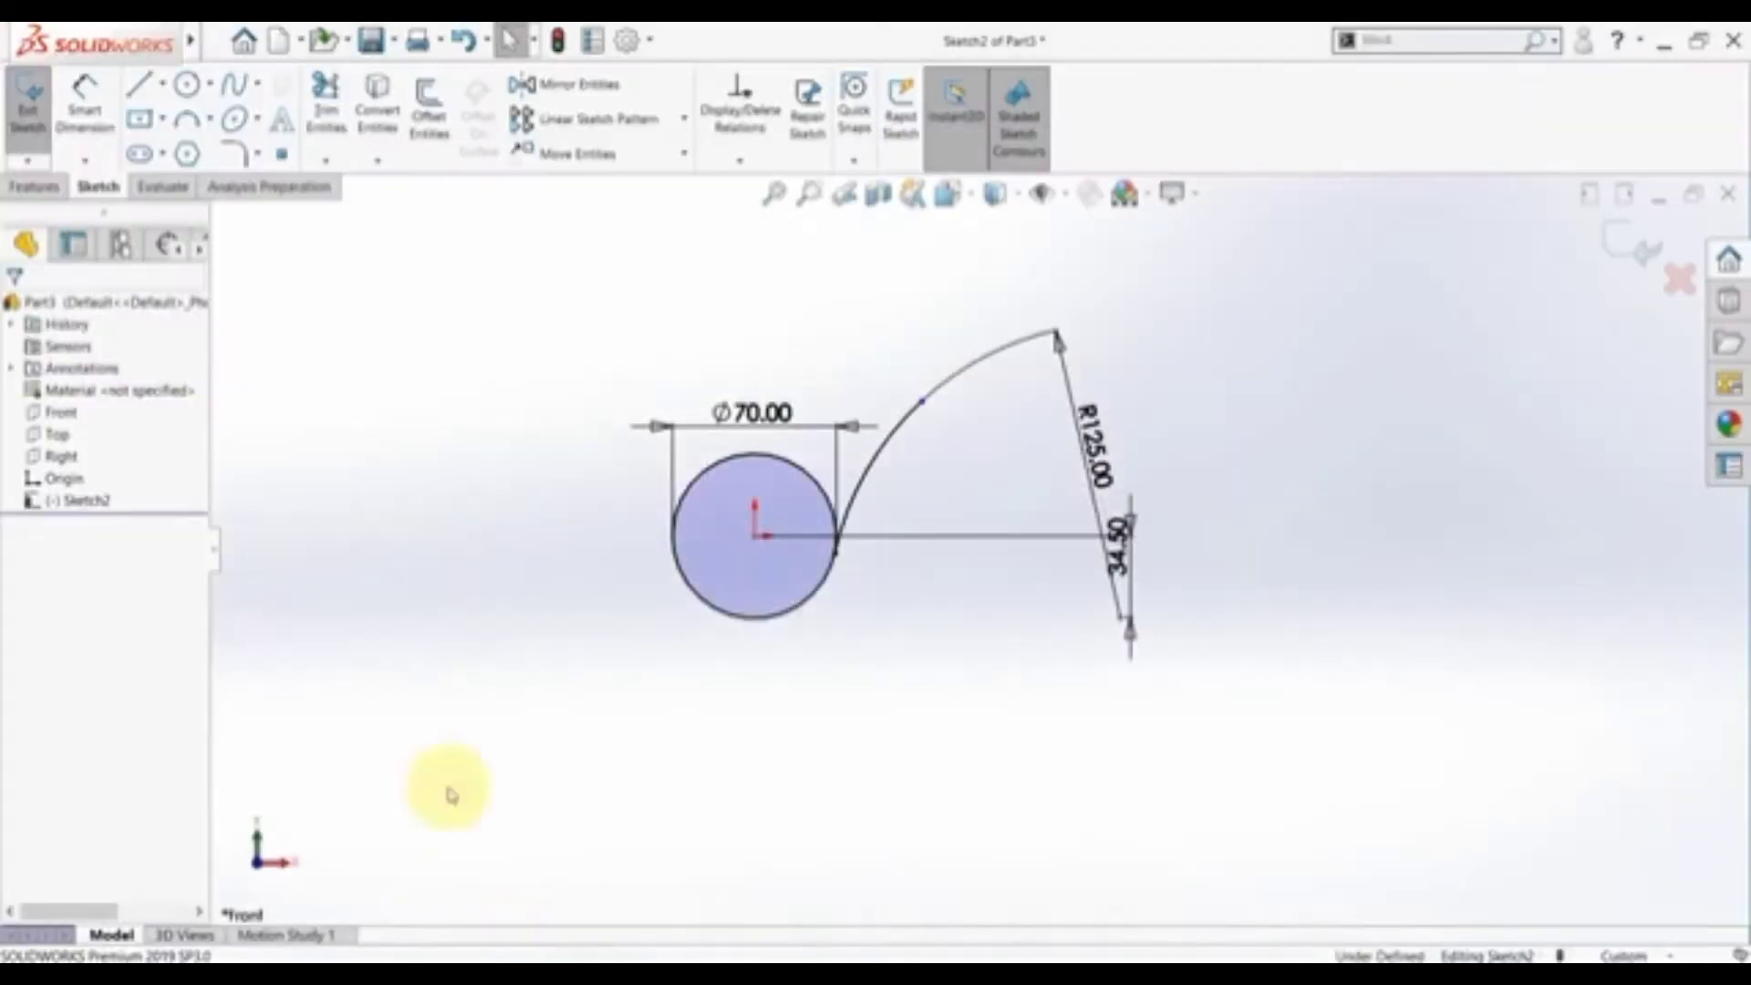
# - Draw a centre-point arc on the left side of the circle
pyautogui.click(212, 116)
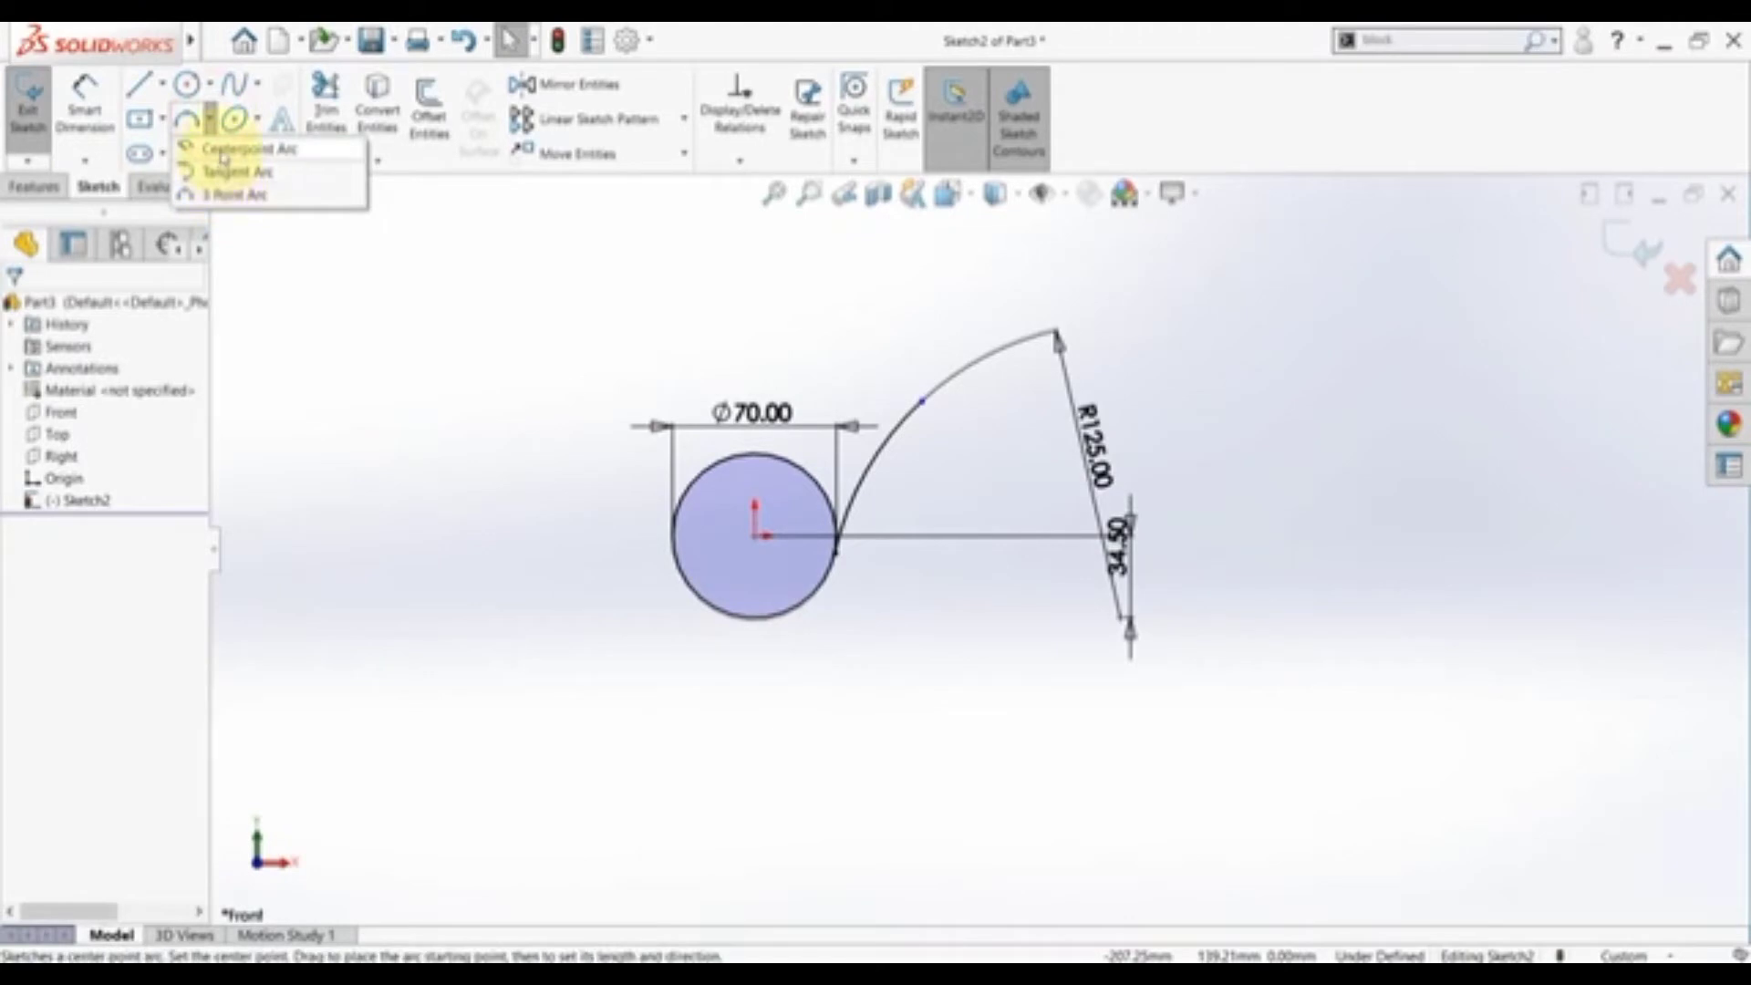
pyautogui.click(223, 150)
pyautogui.scroll(2, 684, 488)
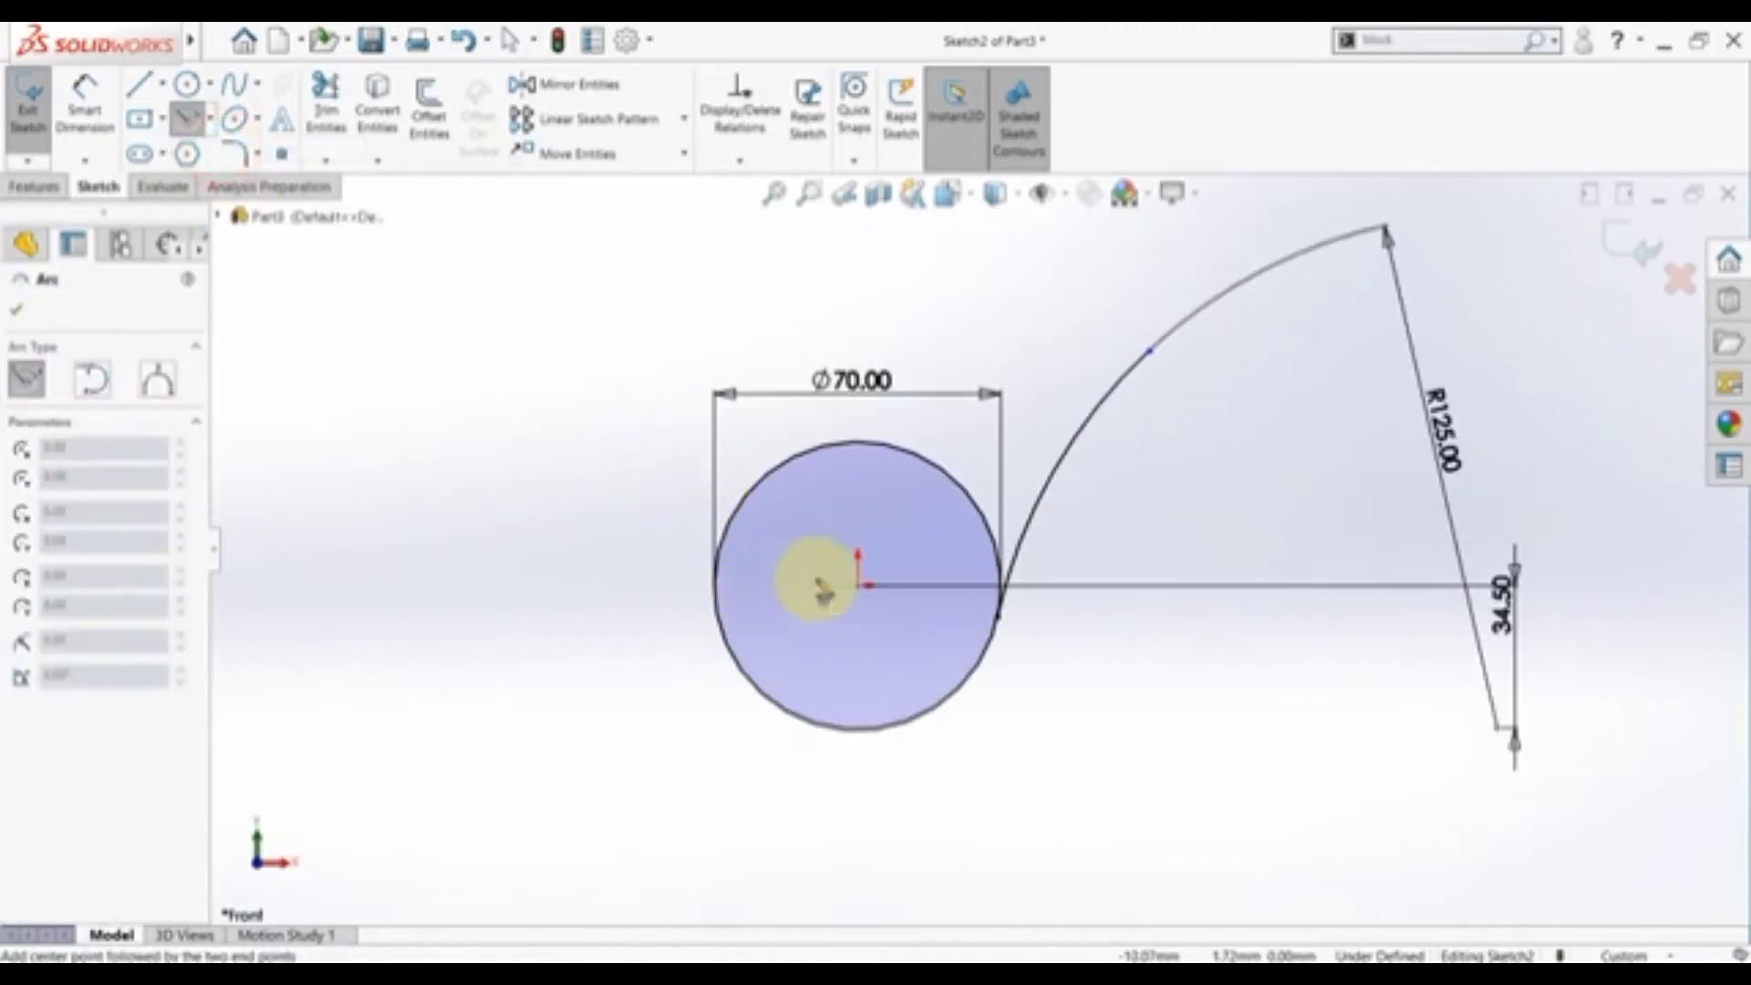
pyautogui.click(814, 584)
pyautogui.click(468, 597)
pyautogui.scroll(2, 511, 712)
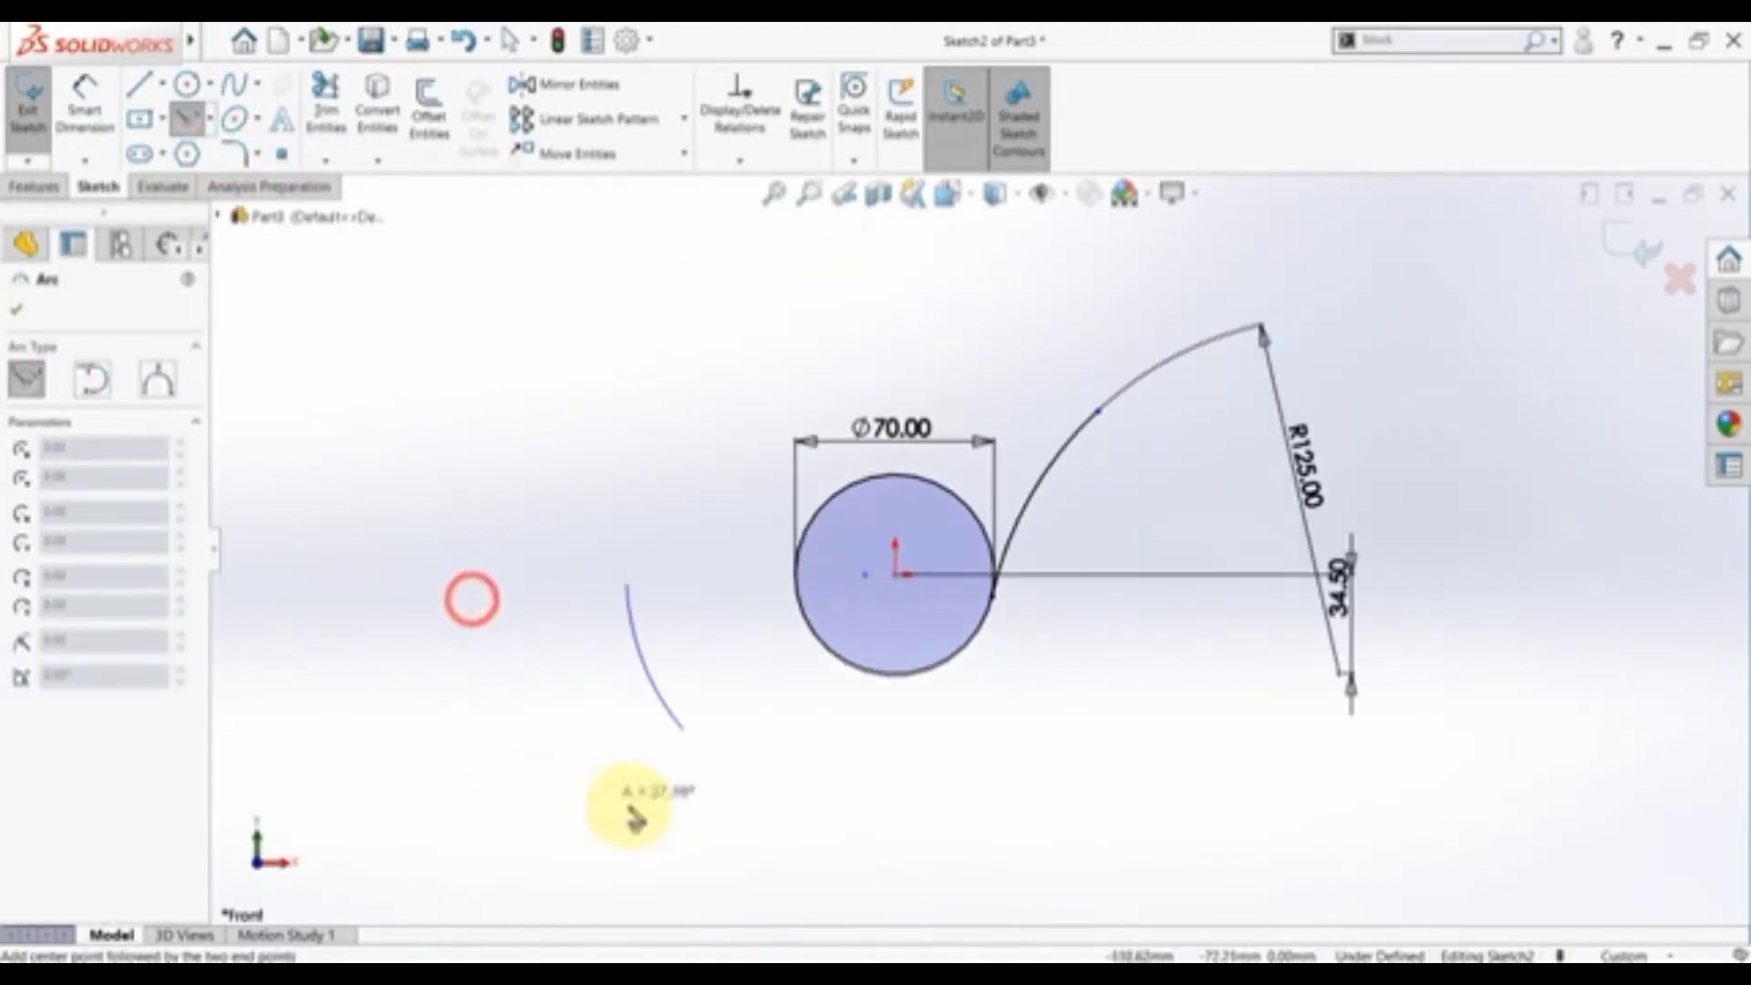
pyautogui.click(781, 800)
# - Dimension the new arc's centre 11 from the circle's centre
pyautogui.click(84, 99)
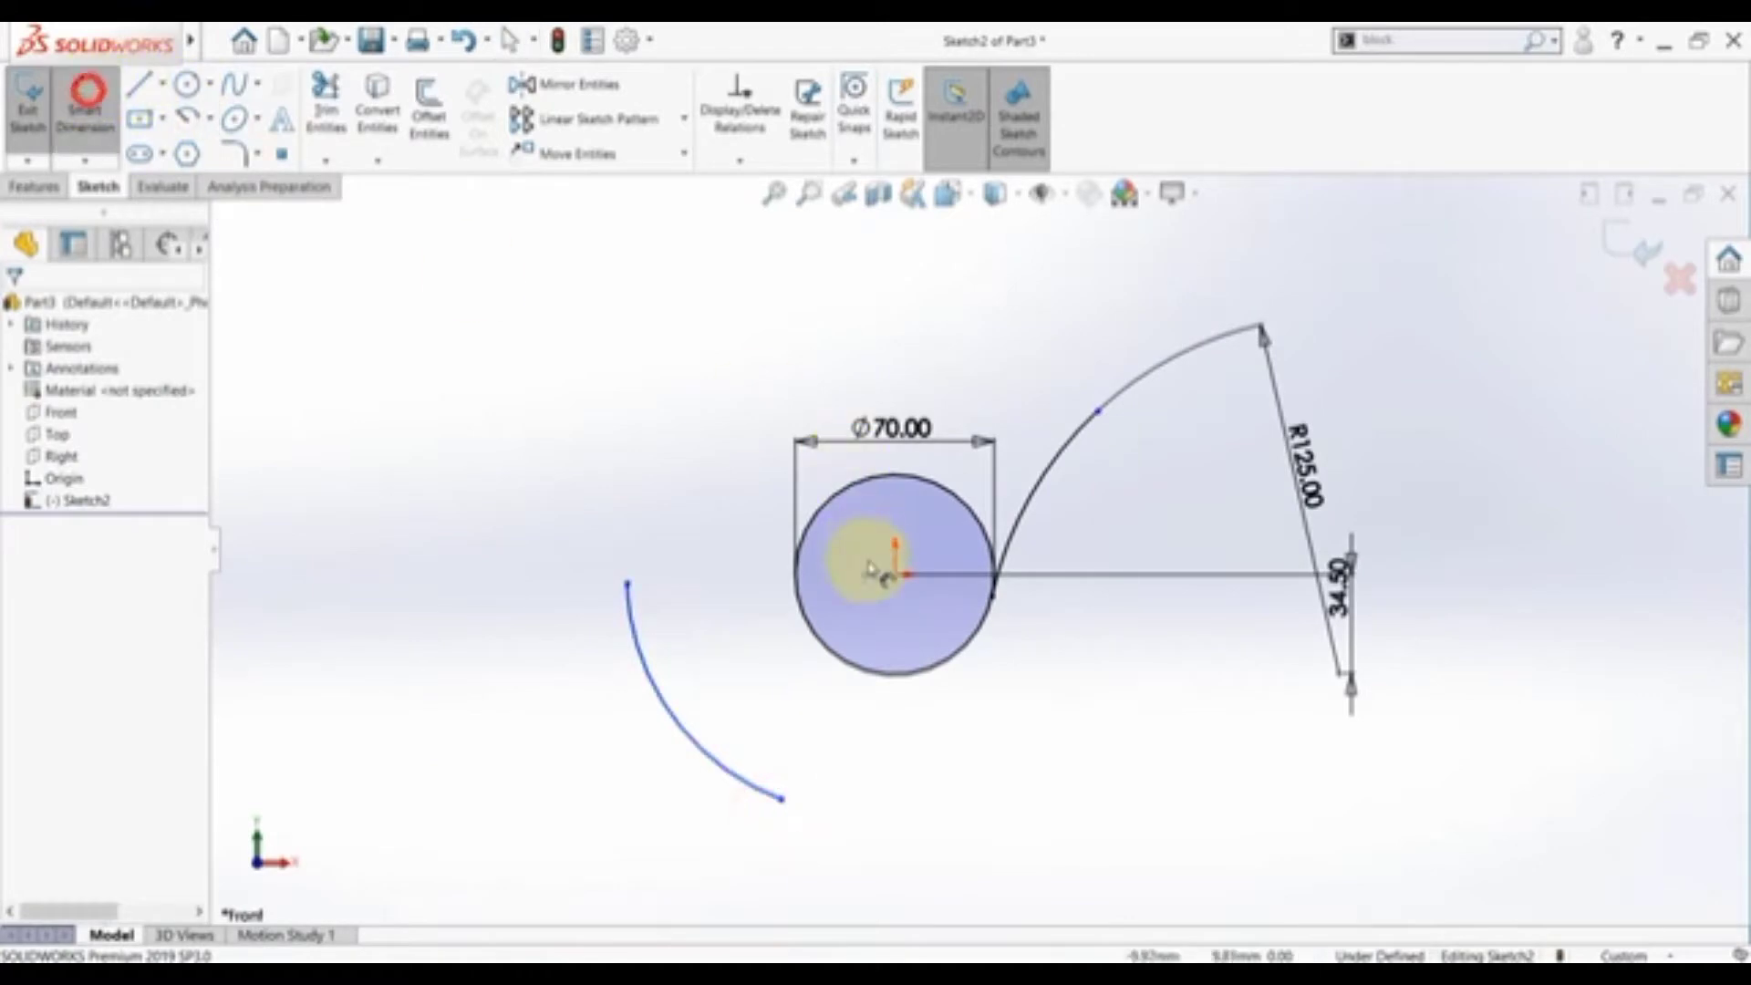
pyautogui.click(862, 576)
pyautogui.click(894, 577)
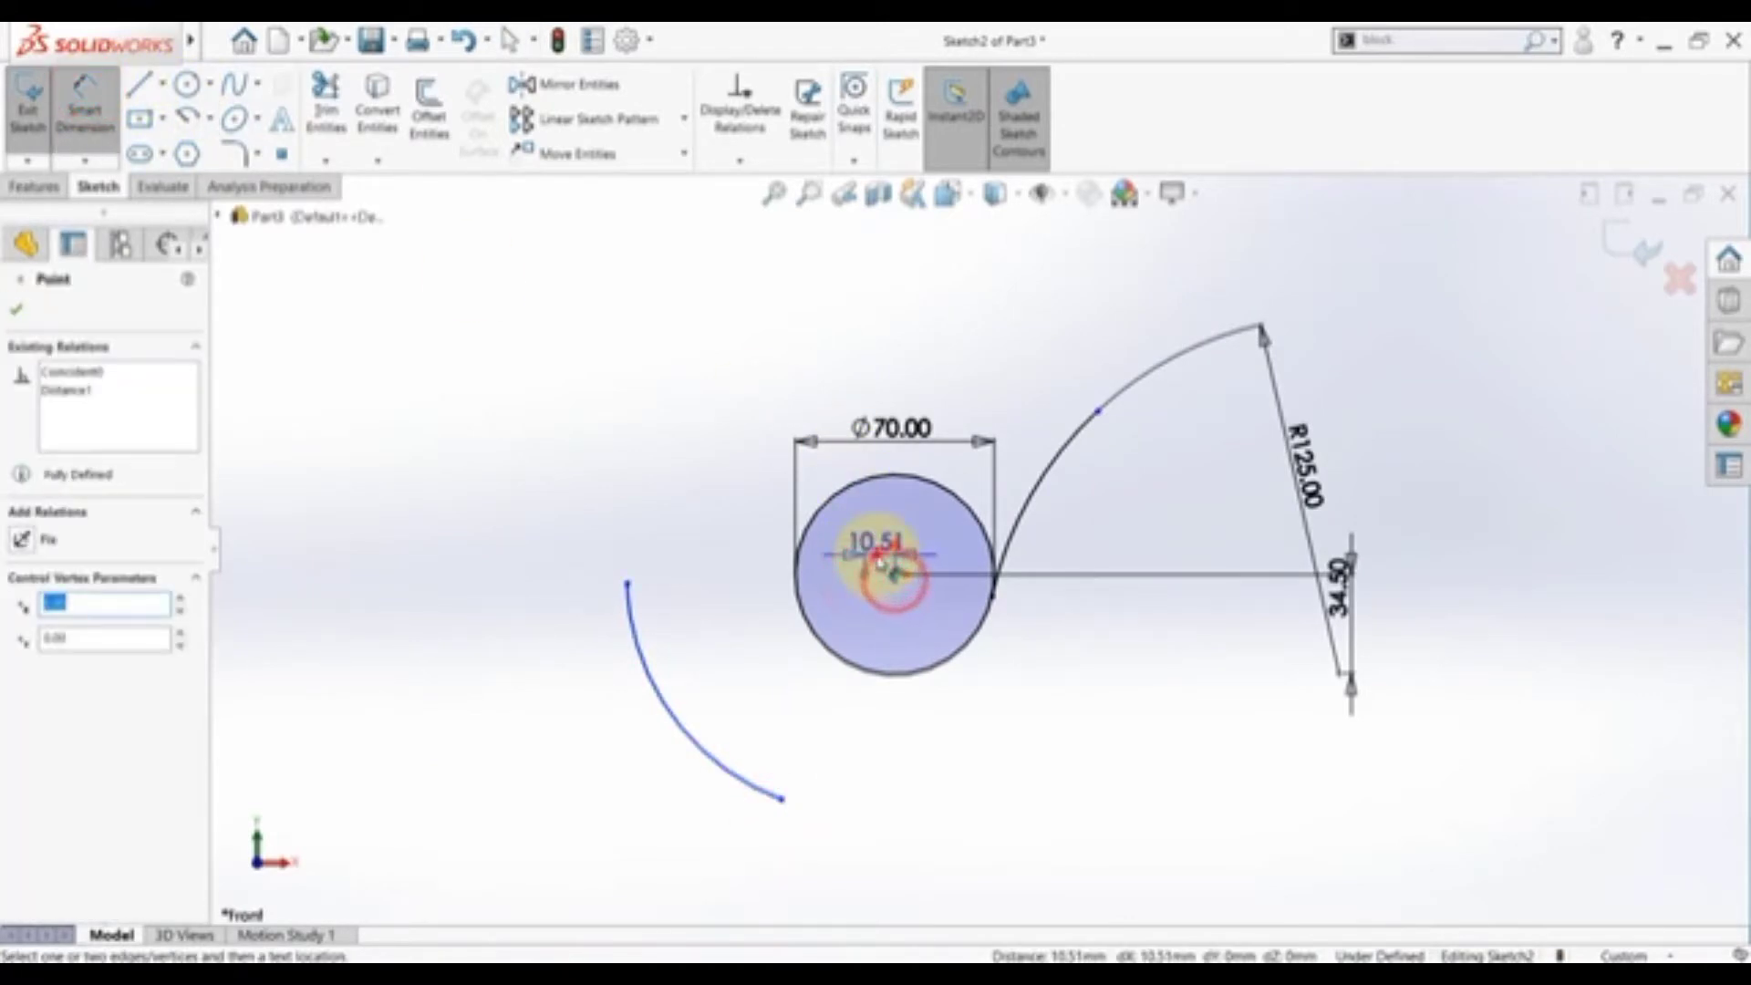
pyautogui.click(879, 563)
pyautogui.write('11')
pyautogui.press('Return')
pyautogui.press('Escape')
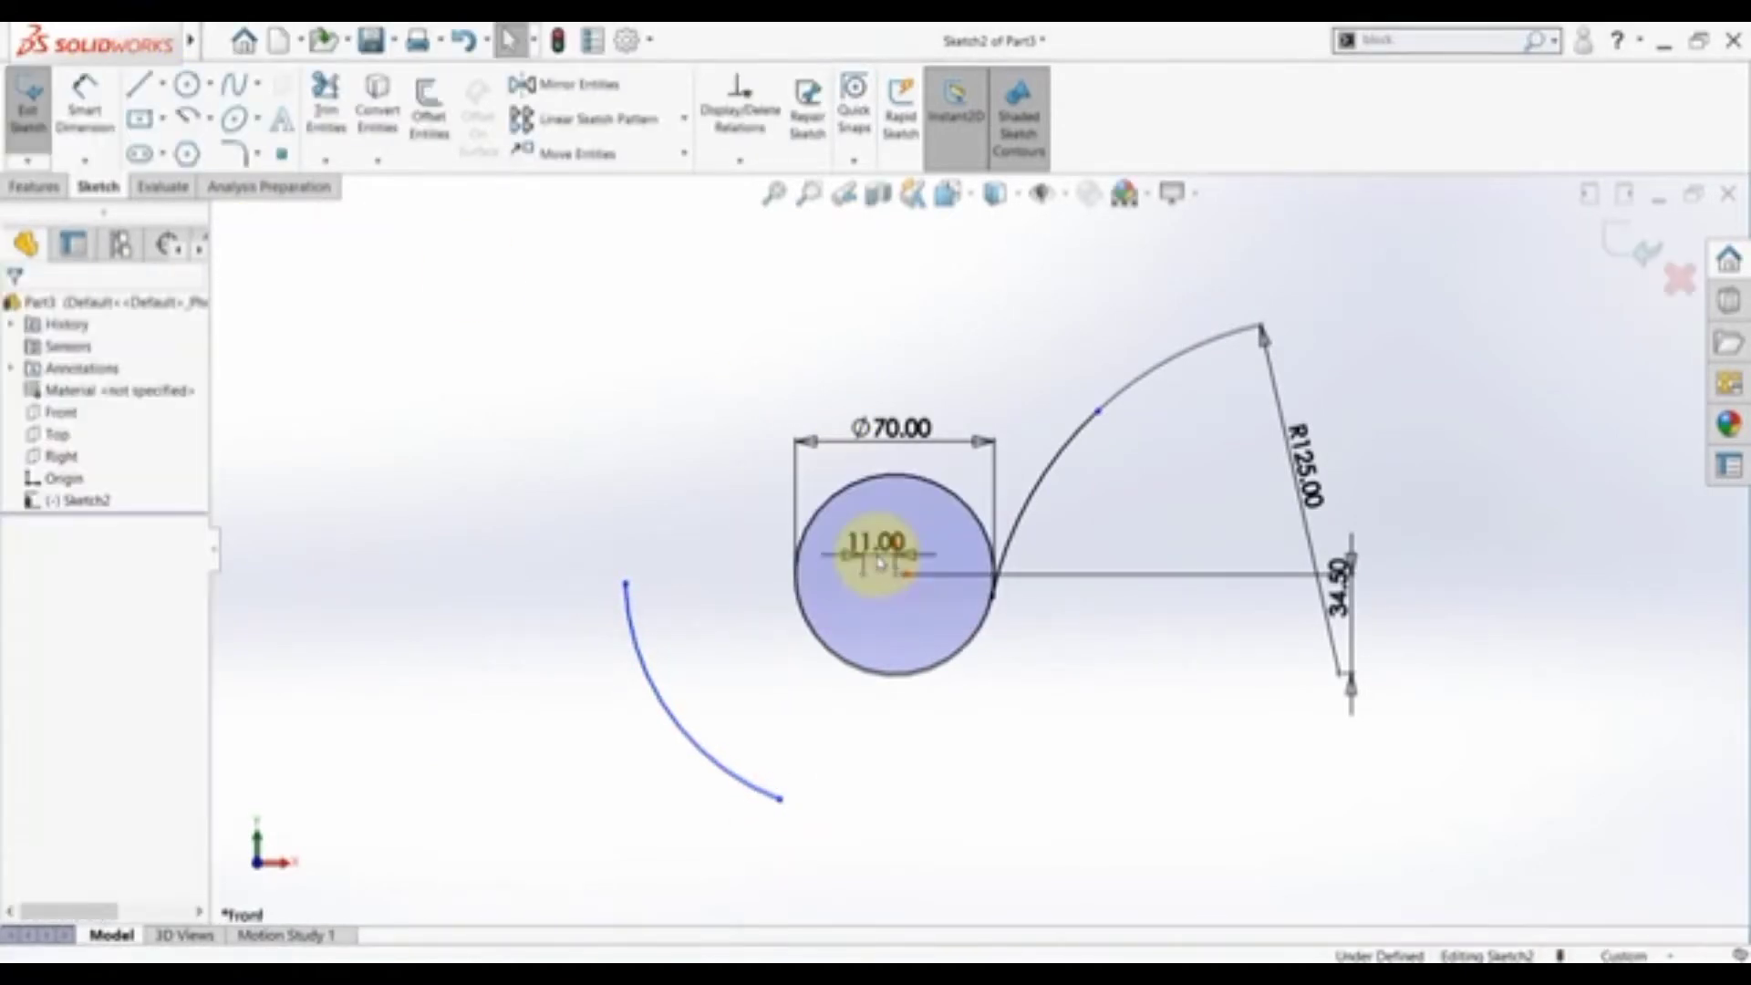
# - Add a Horizontal relation between the circle's centre and the arc's centre
pyautogui.scroll(-2, 880, 561)
pyautogui.click(861, 582)
pyautogui.keyDown('ctrl'); pyautogui.click(915, 581); pyautogui.keyUp('ctrl')
pyautogui.click(965, 500)
pyautogui.click(649, 479)
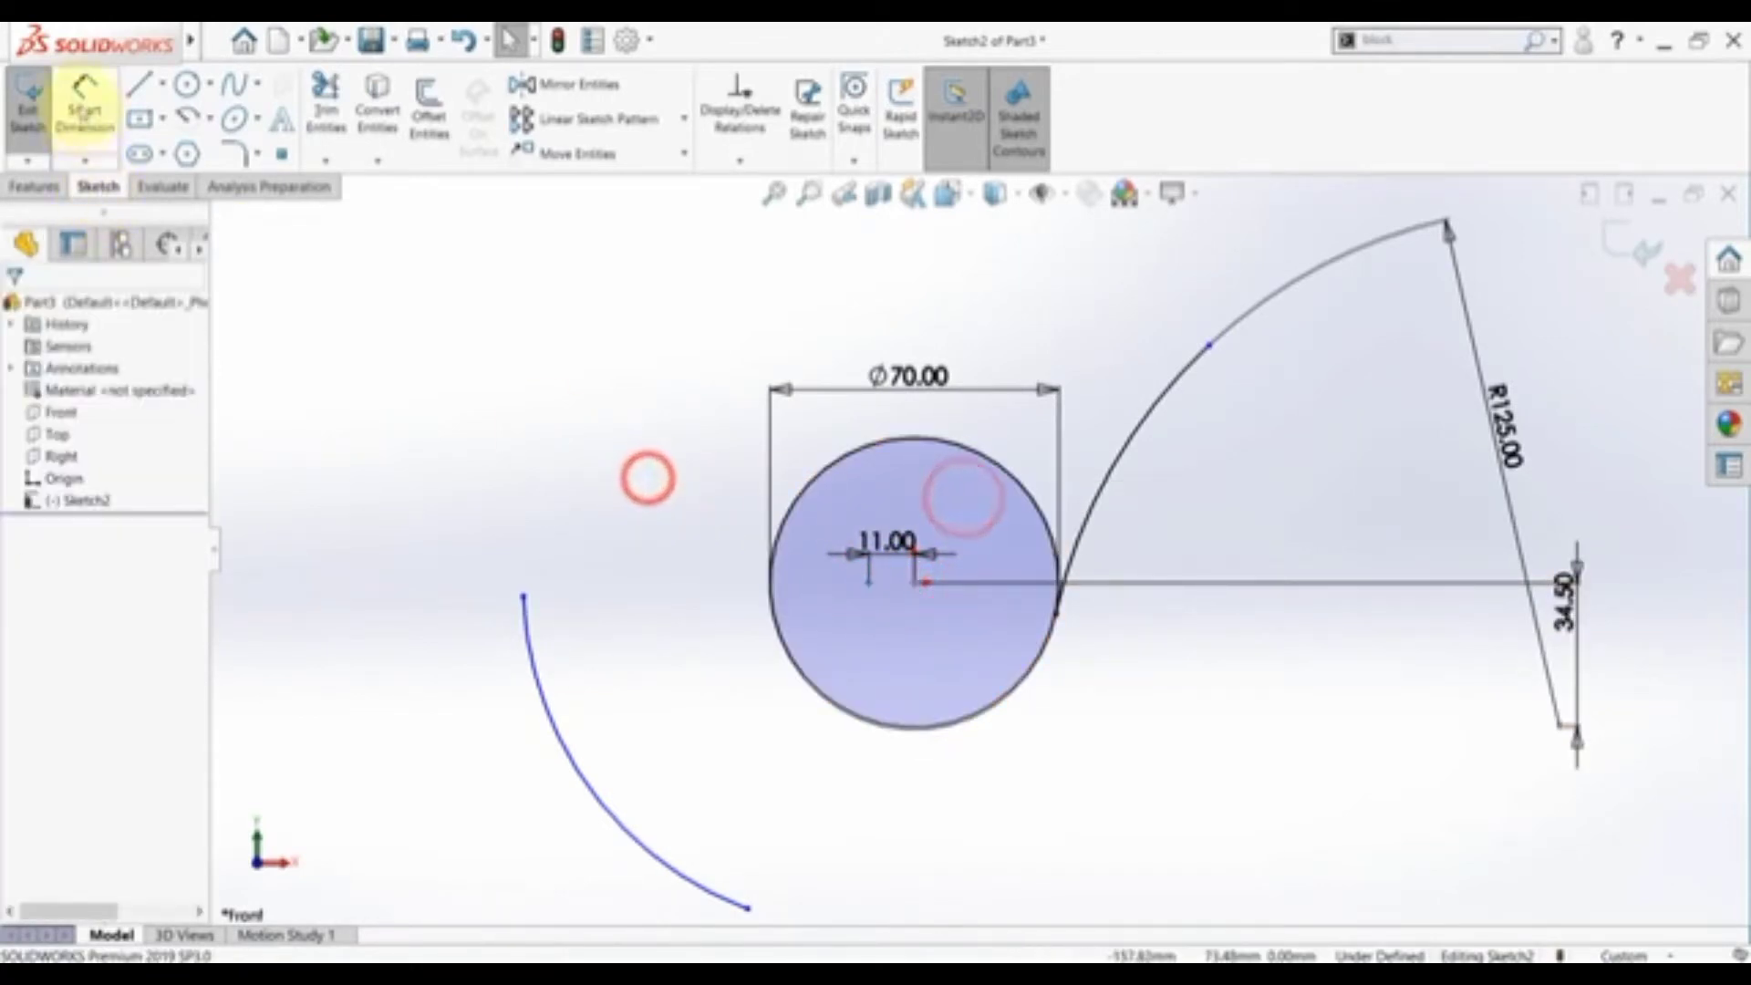
# - Set the left arc's radius to R94 and extend it around the bottom
pyautogui.click(80, 97)
pyautogui.click(540, 675)
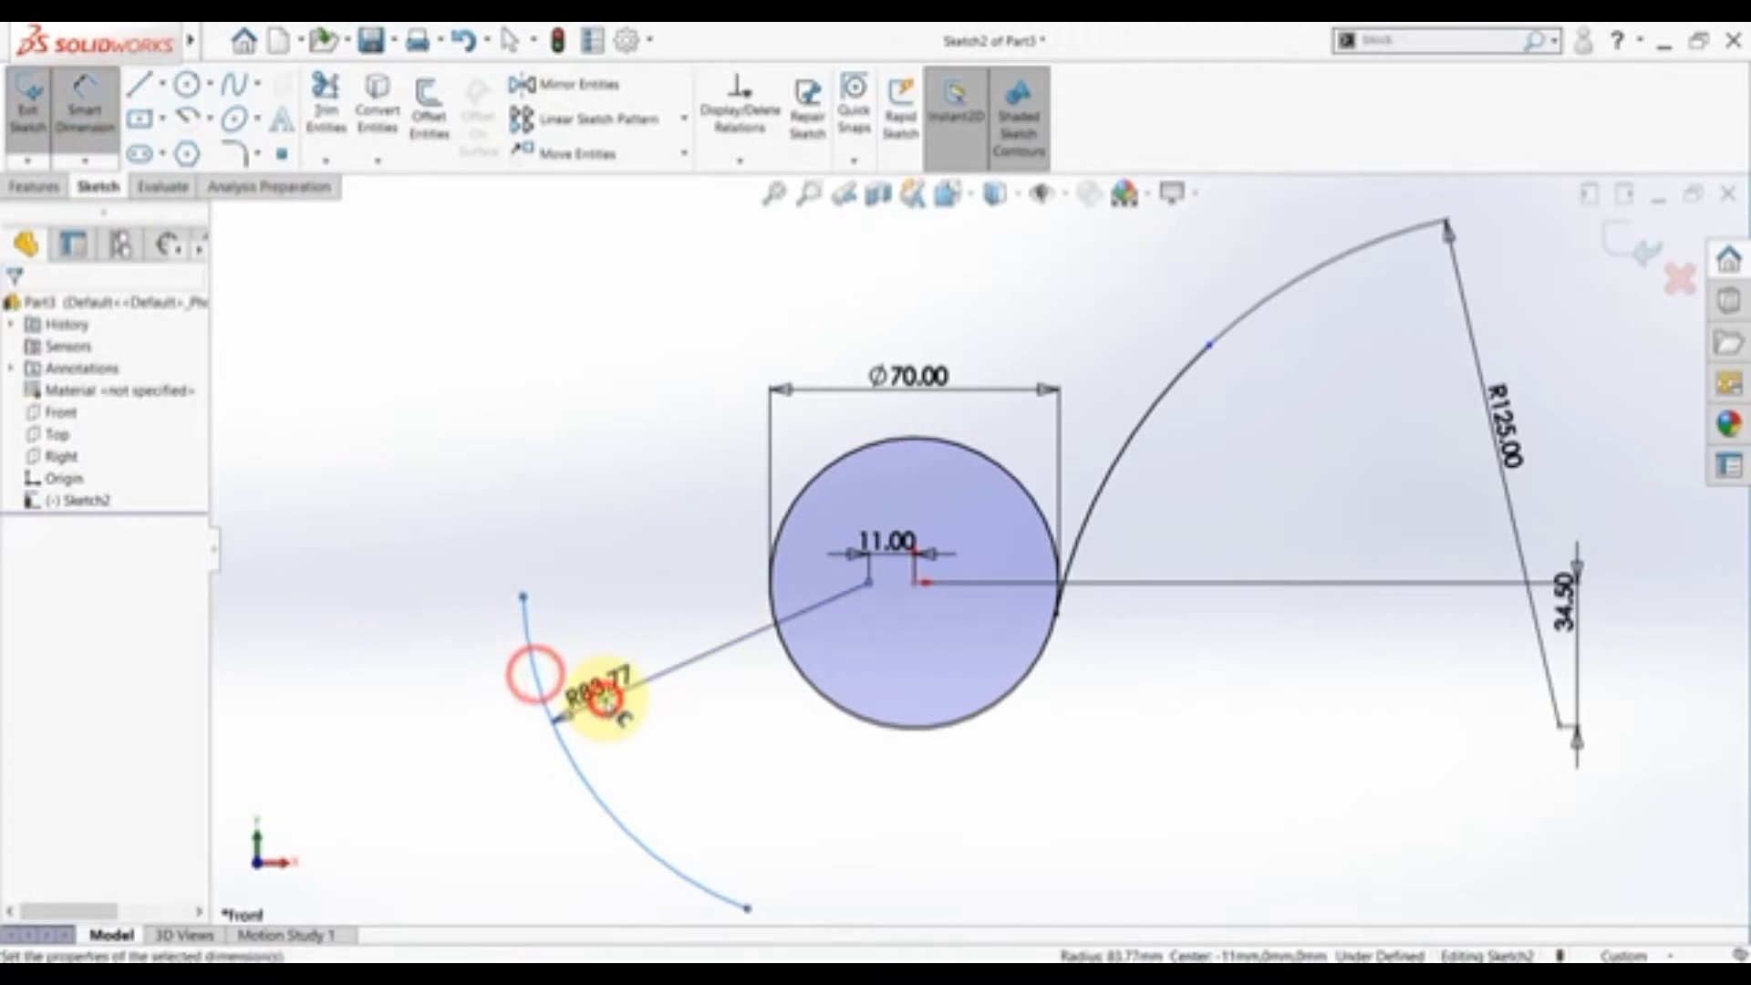
pyautogui.click(606, 696)
pyautogui.write('34')
pyautogui.press('Return')
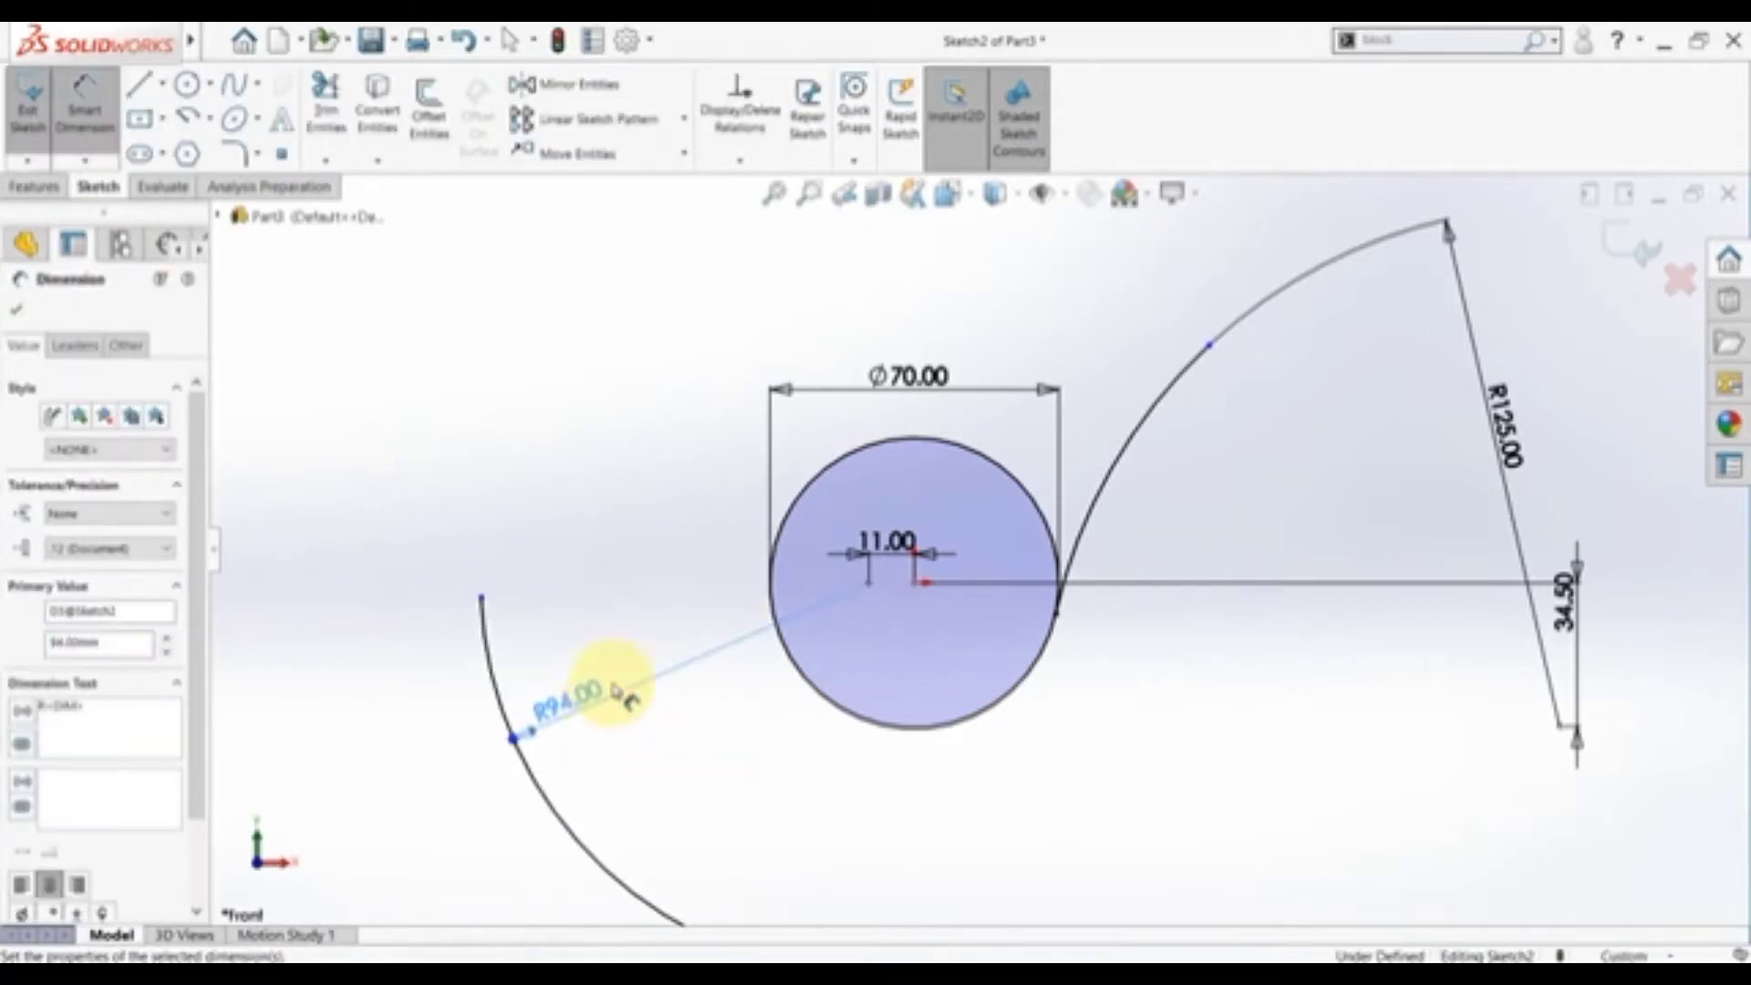
pyautogui.scroll(2, 605, 701)
pyautogui.press('Escape')
pyautogui.moveTo(809, 828); pyautogui.dragTo(879, 840)
pyautogui.click(795, 881)
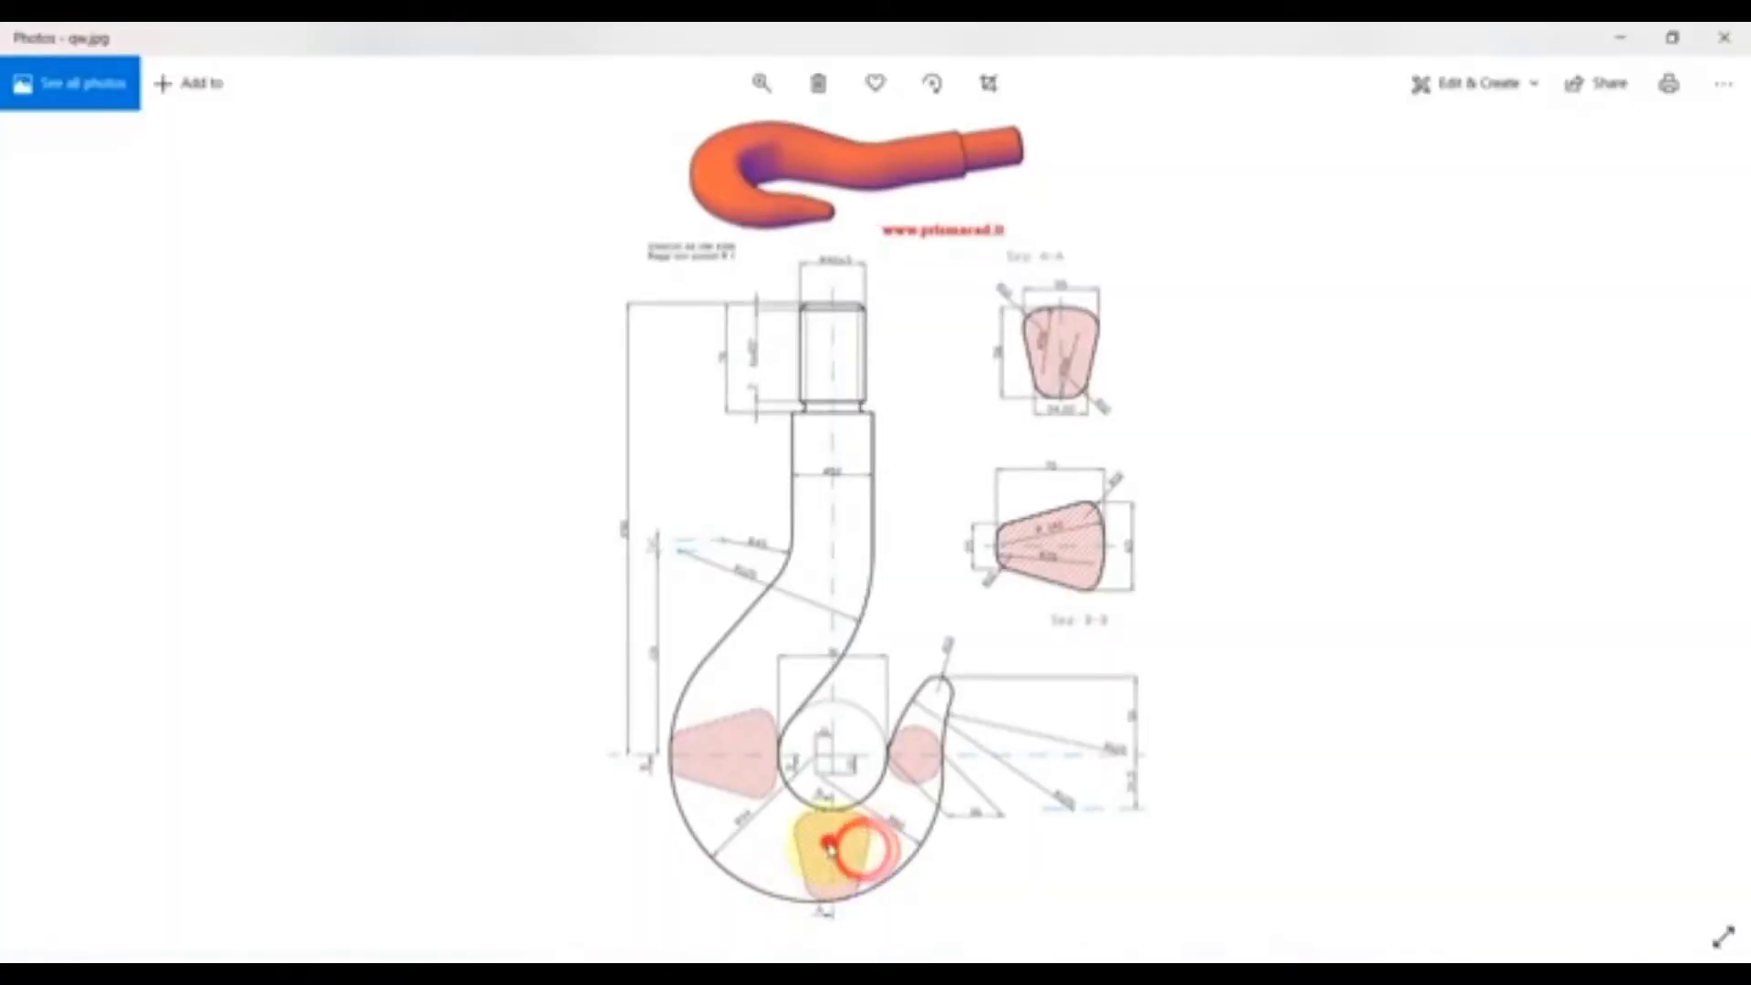
# - Read the R82 arc on the enlarged hook drawing, then start another centre-point arc in SOLIDWORKS
pyautogui.scroll(5, 830, 846)
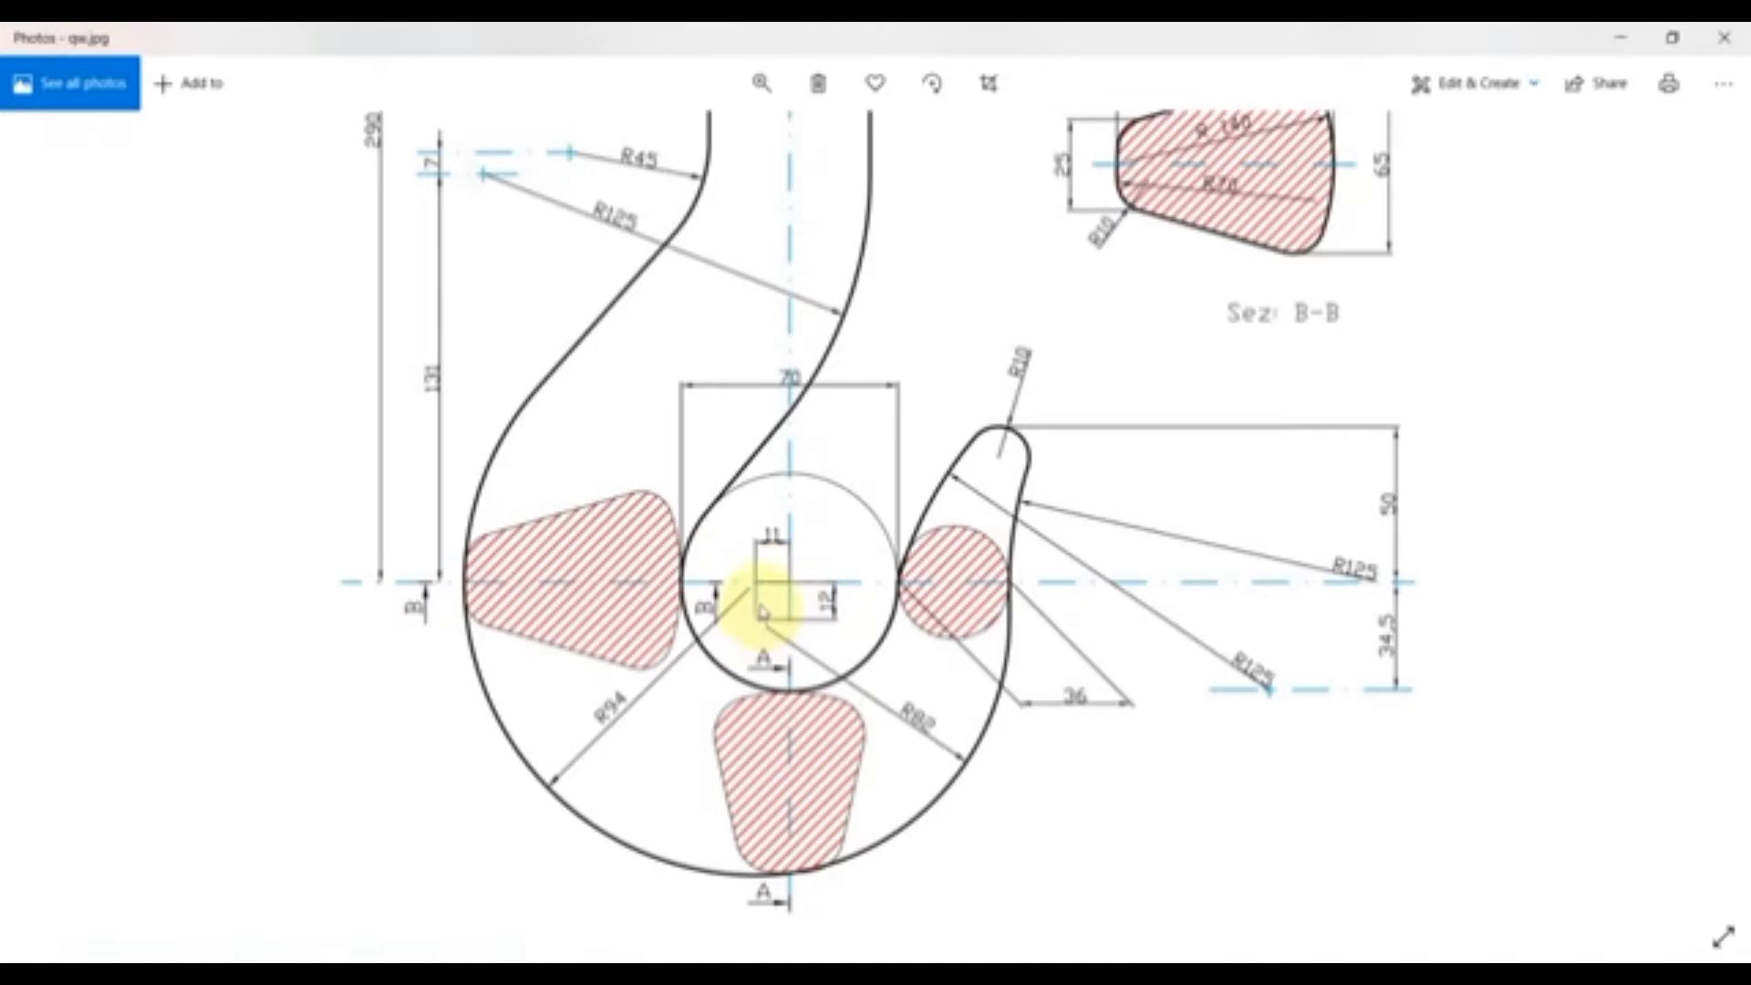
pyautogui.click(606, 978)
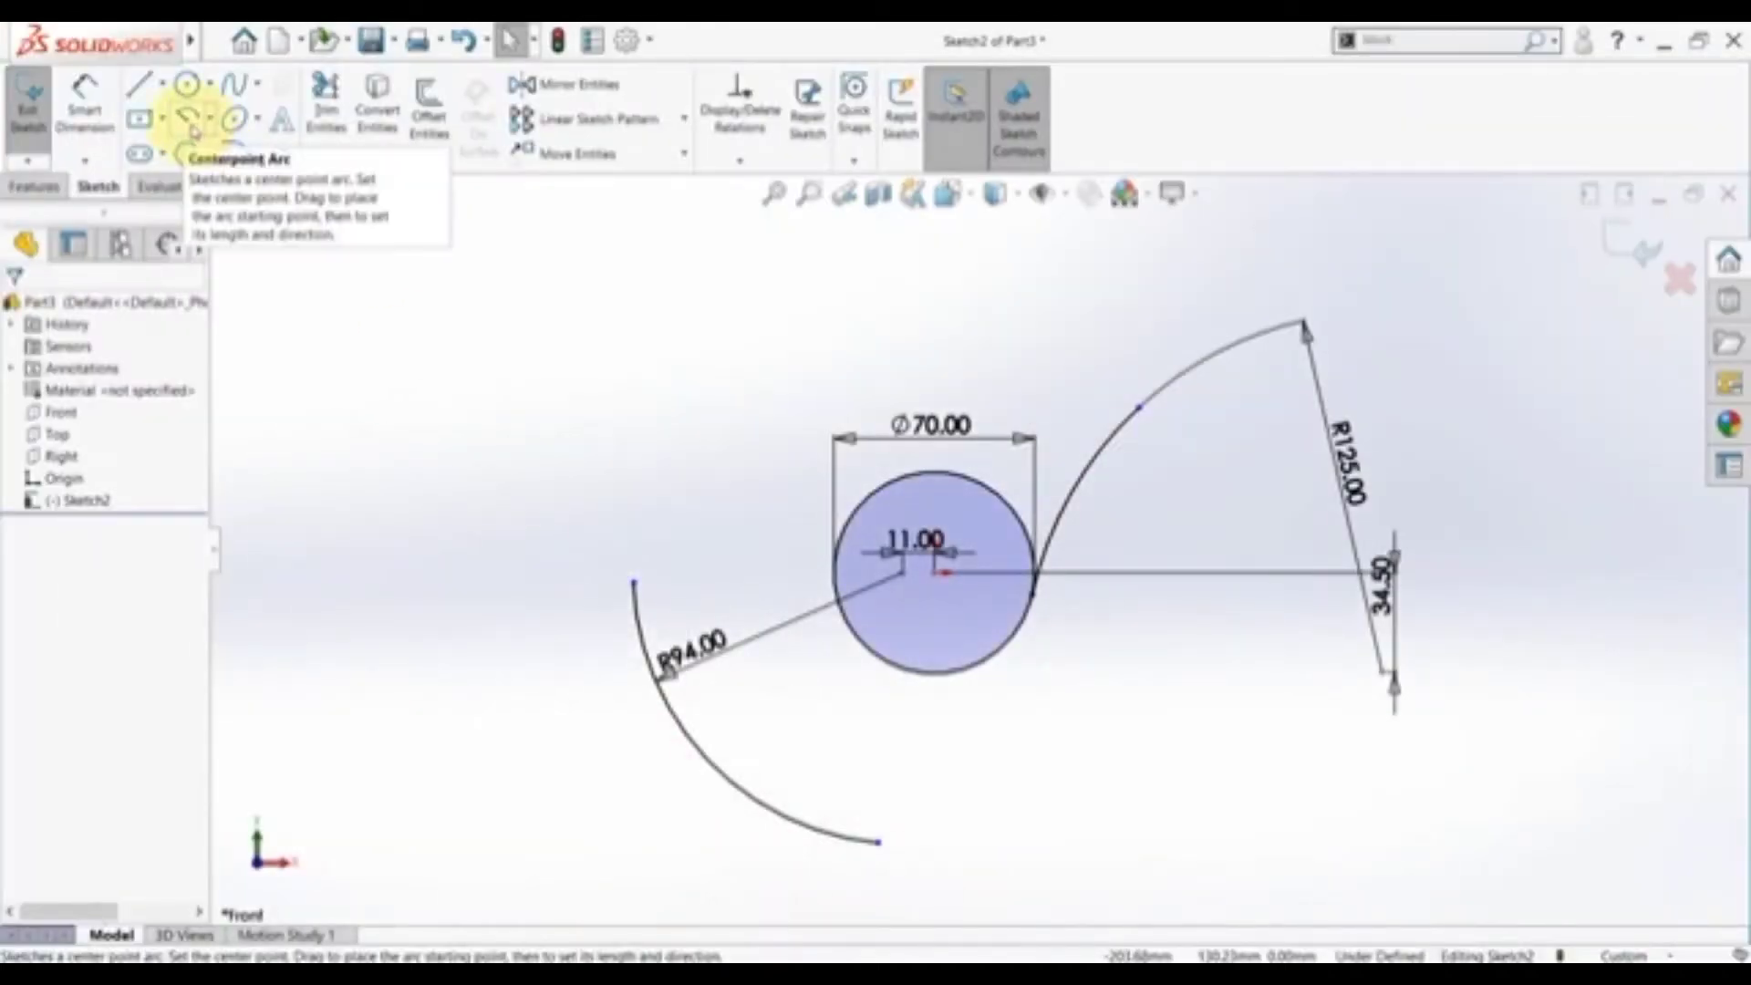
pyautogui.click(187, 119)
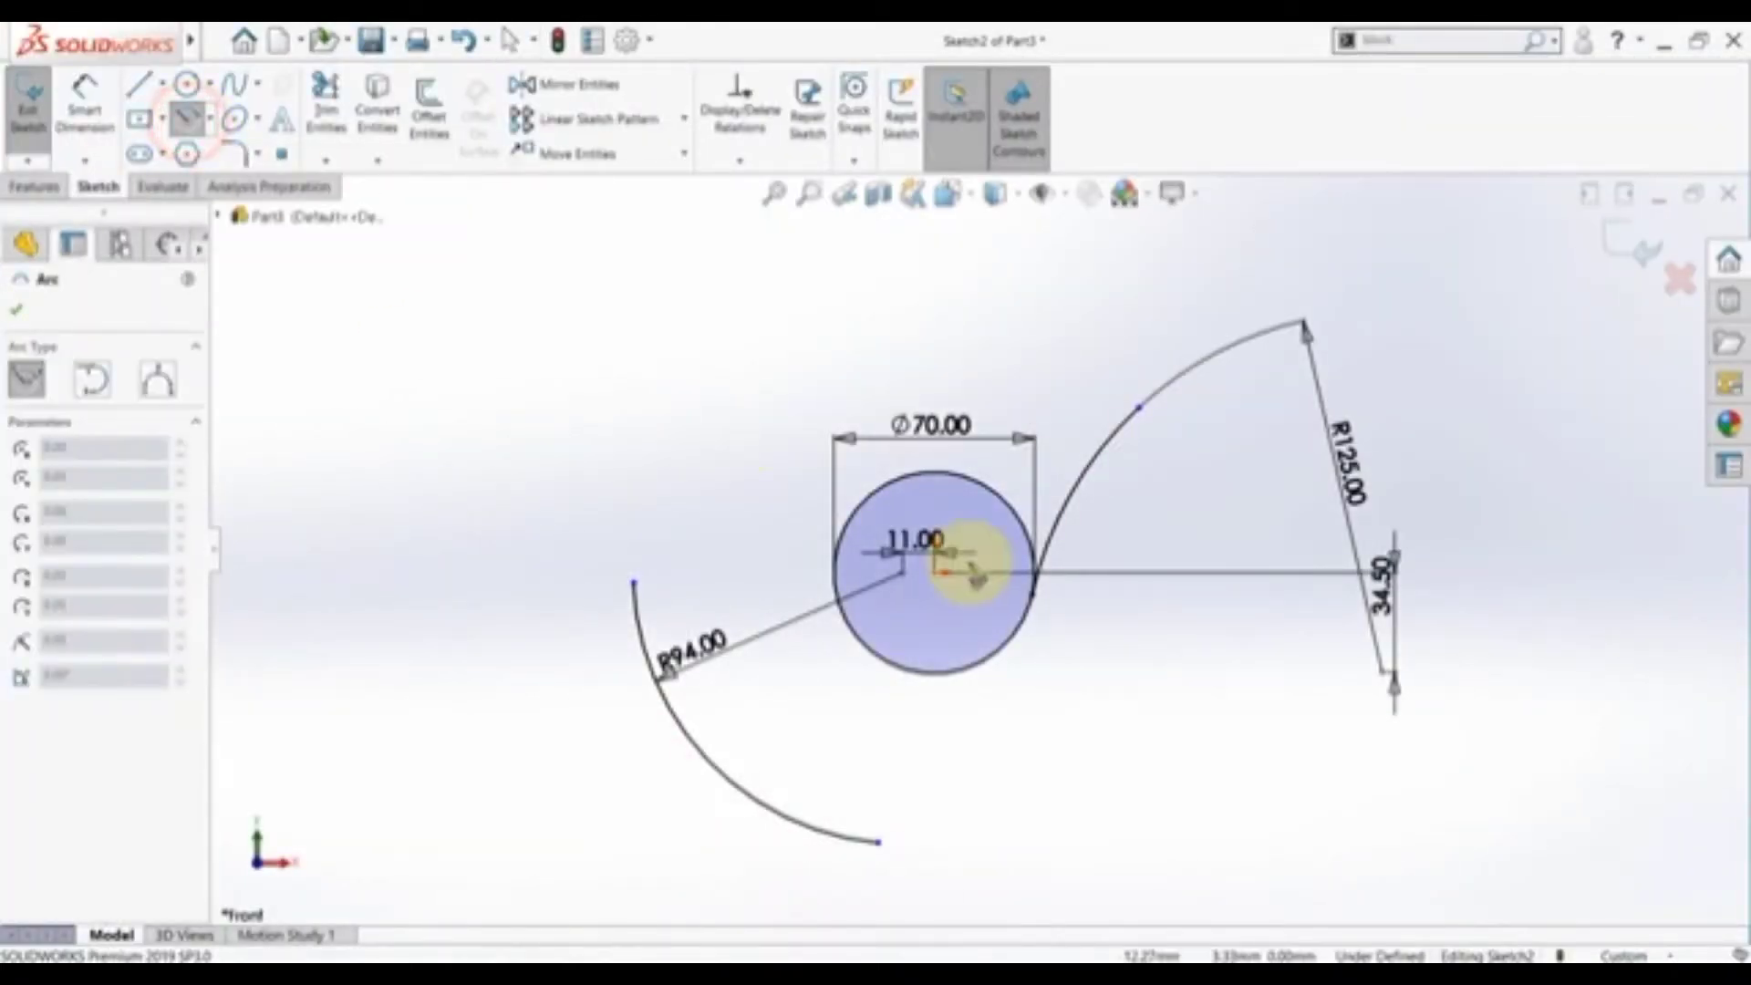
# - Draw a centre-point arc from the R94 arc's bottom end toward the lower right
pyautogui.scroll(-3, 969, 563)
pyautogui.click(830, 652)
pyautogui.scroll(3, 830, 652)
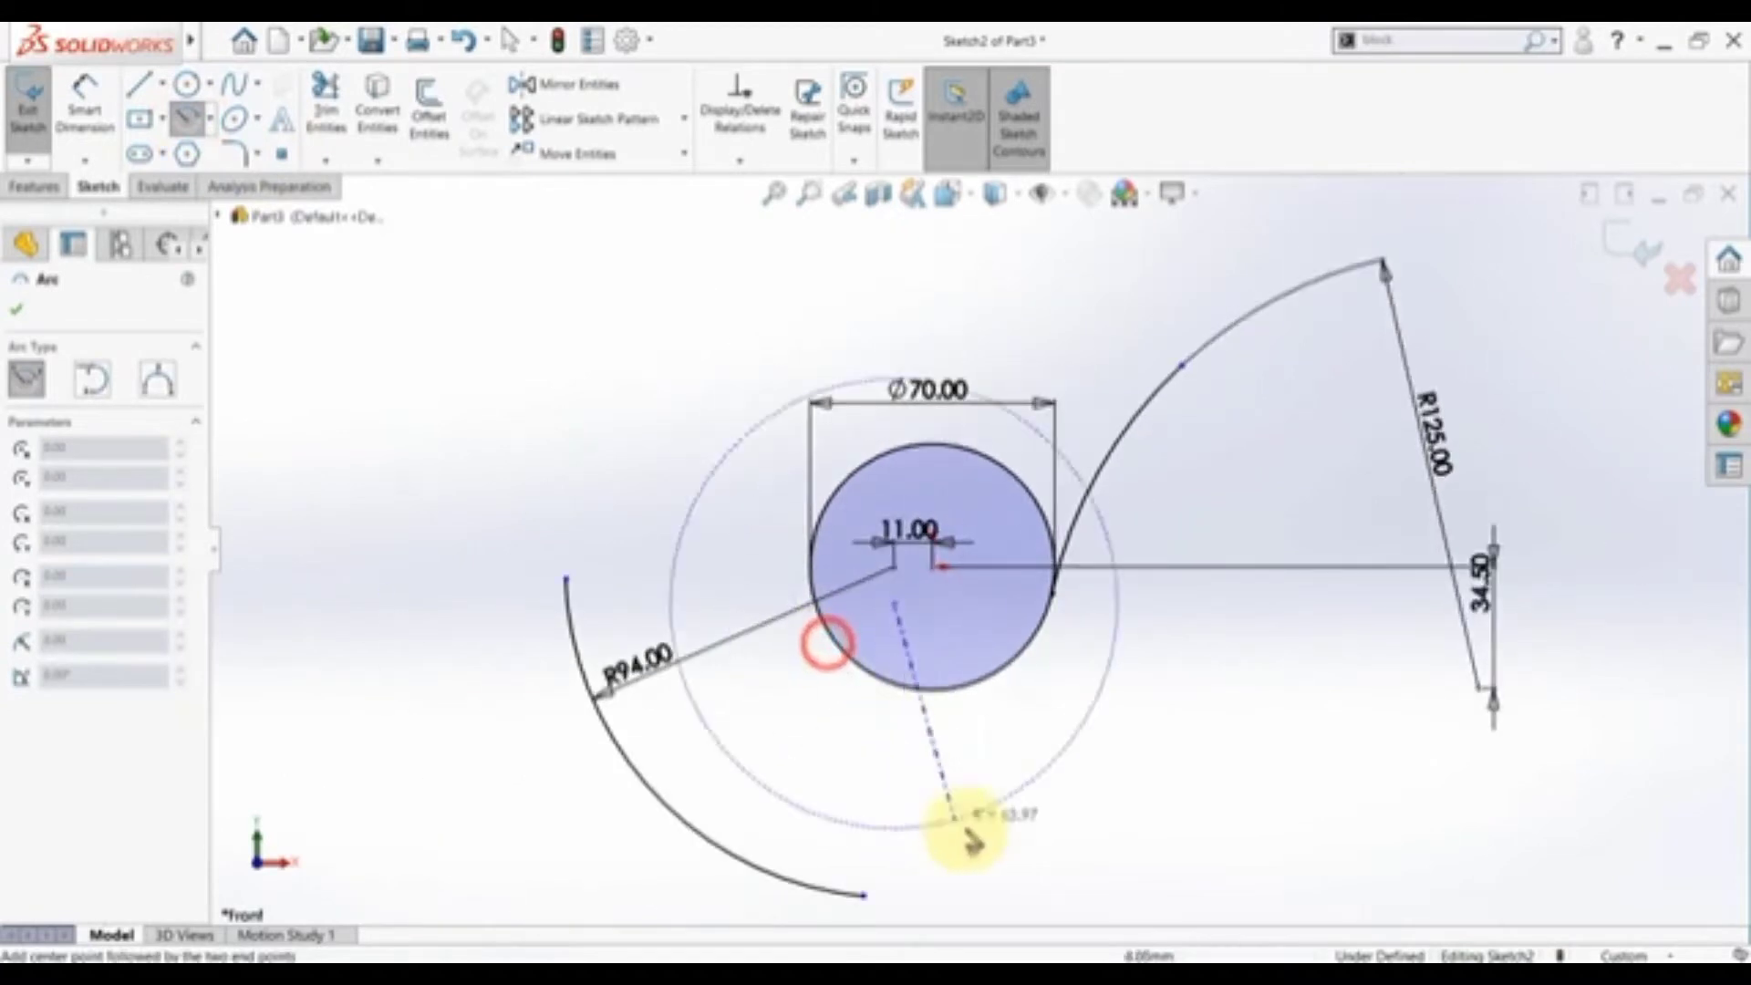
pyautogui.click(863, 898)
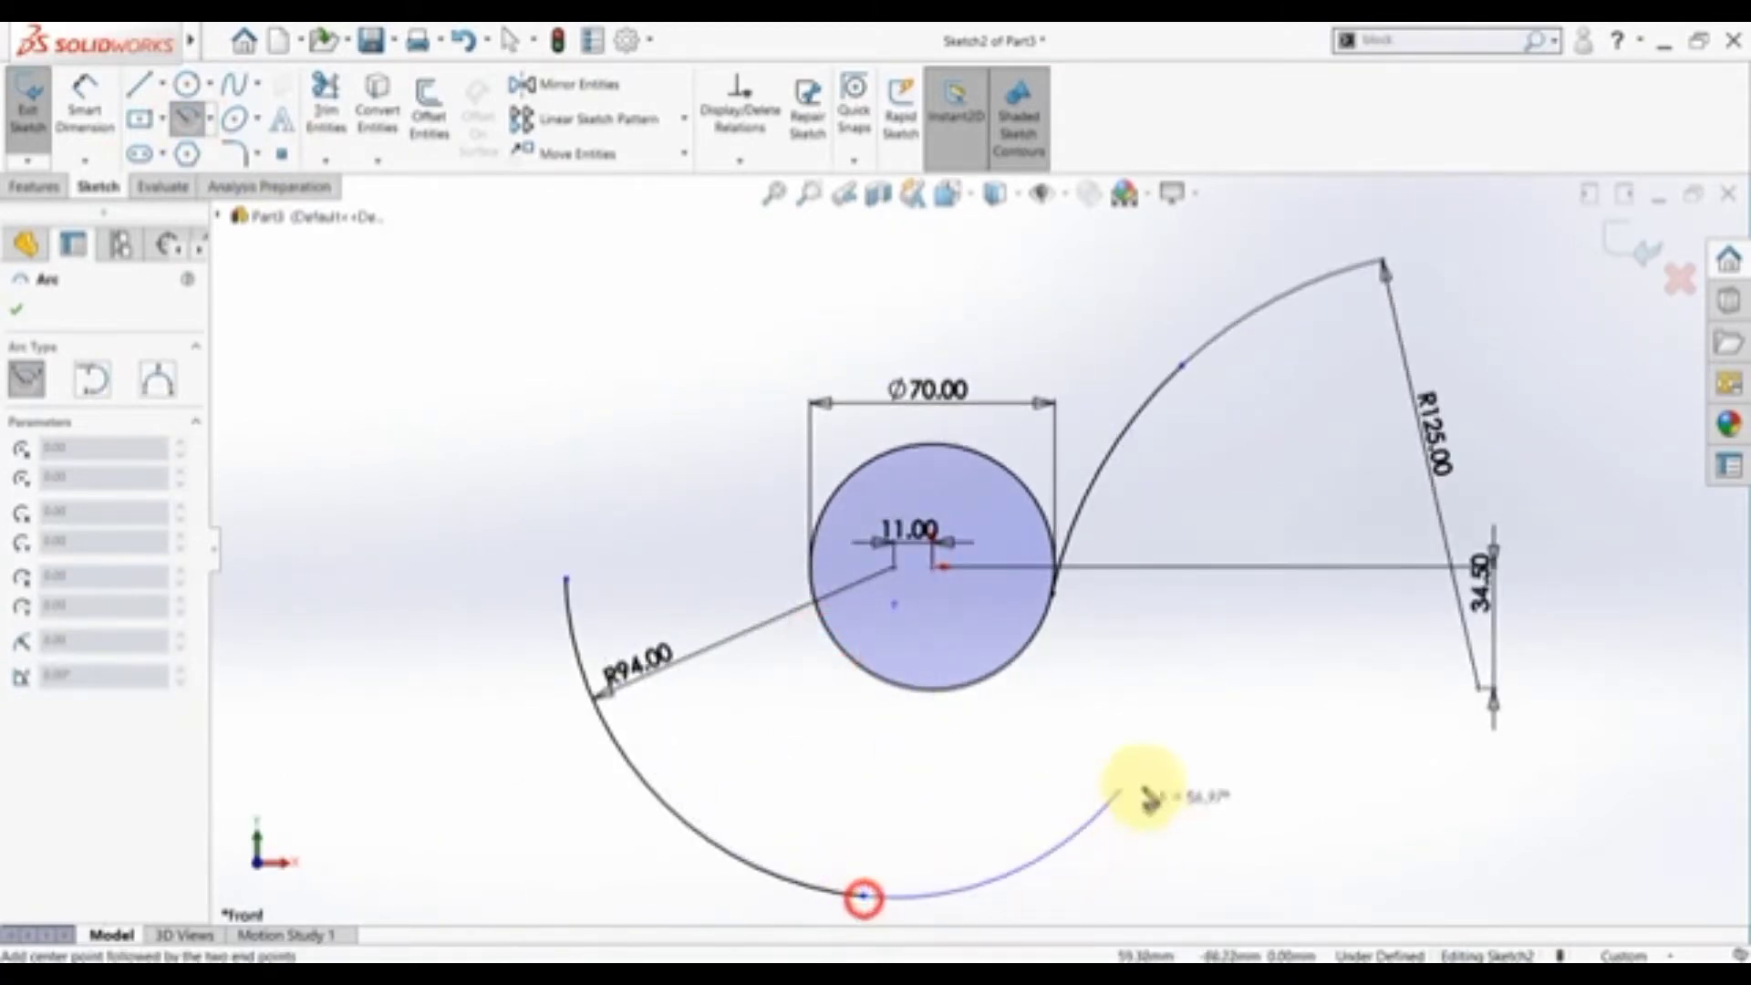
pyautogui.click(1159, 722)
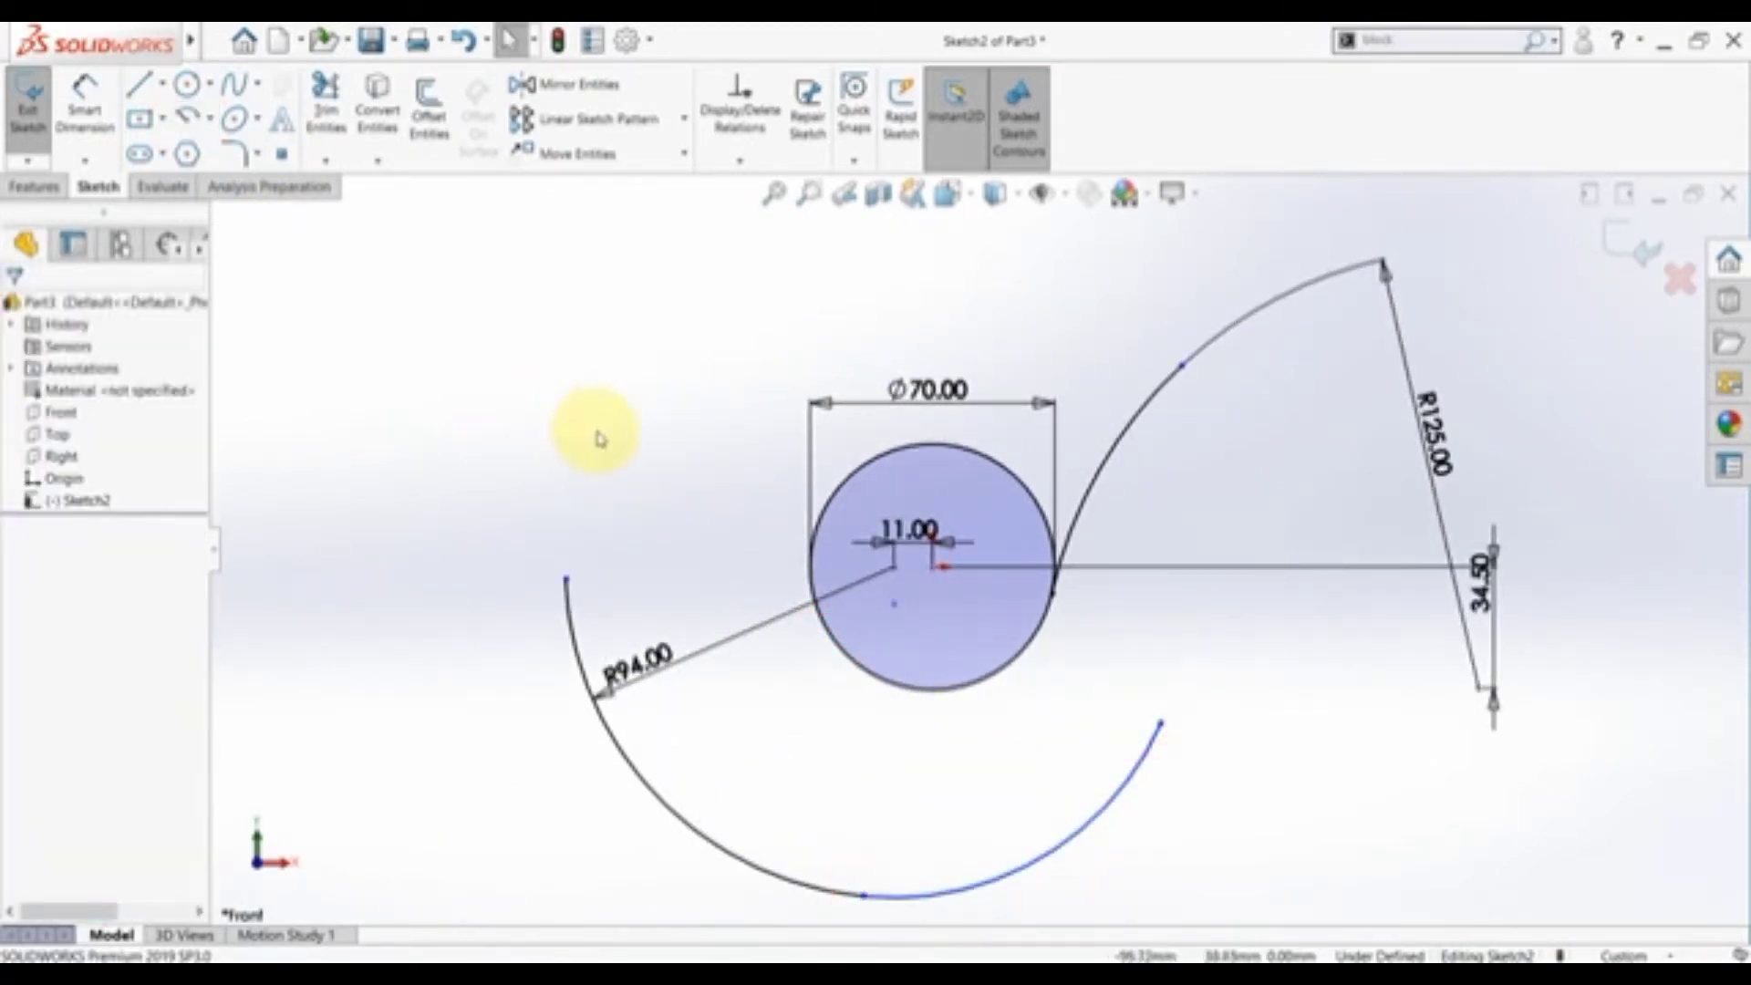
# - Zoom into the bottom of the hook on the reference drawing in Photos
pyautogui.click(605, 956)
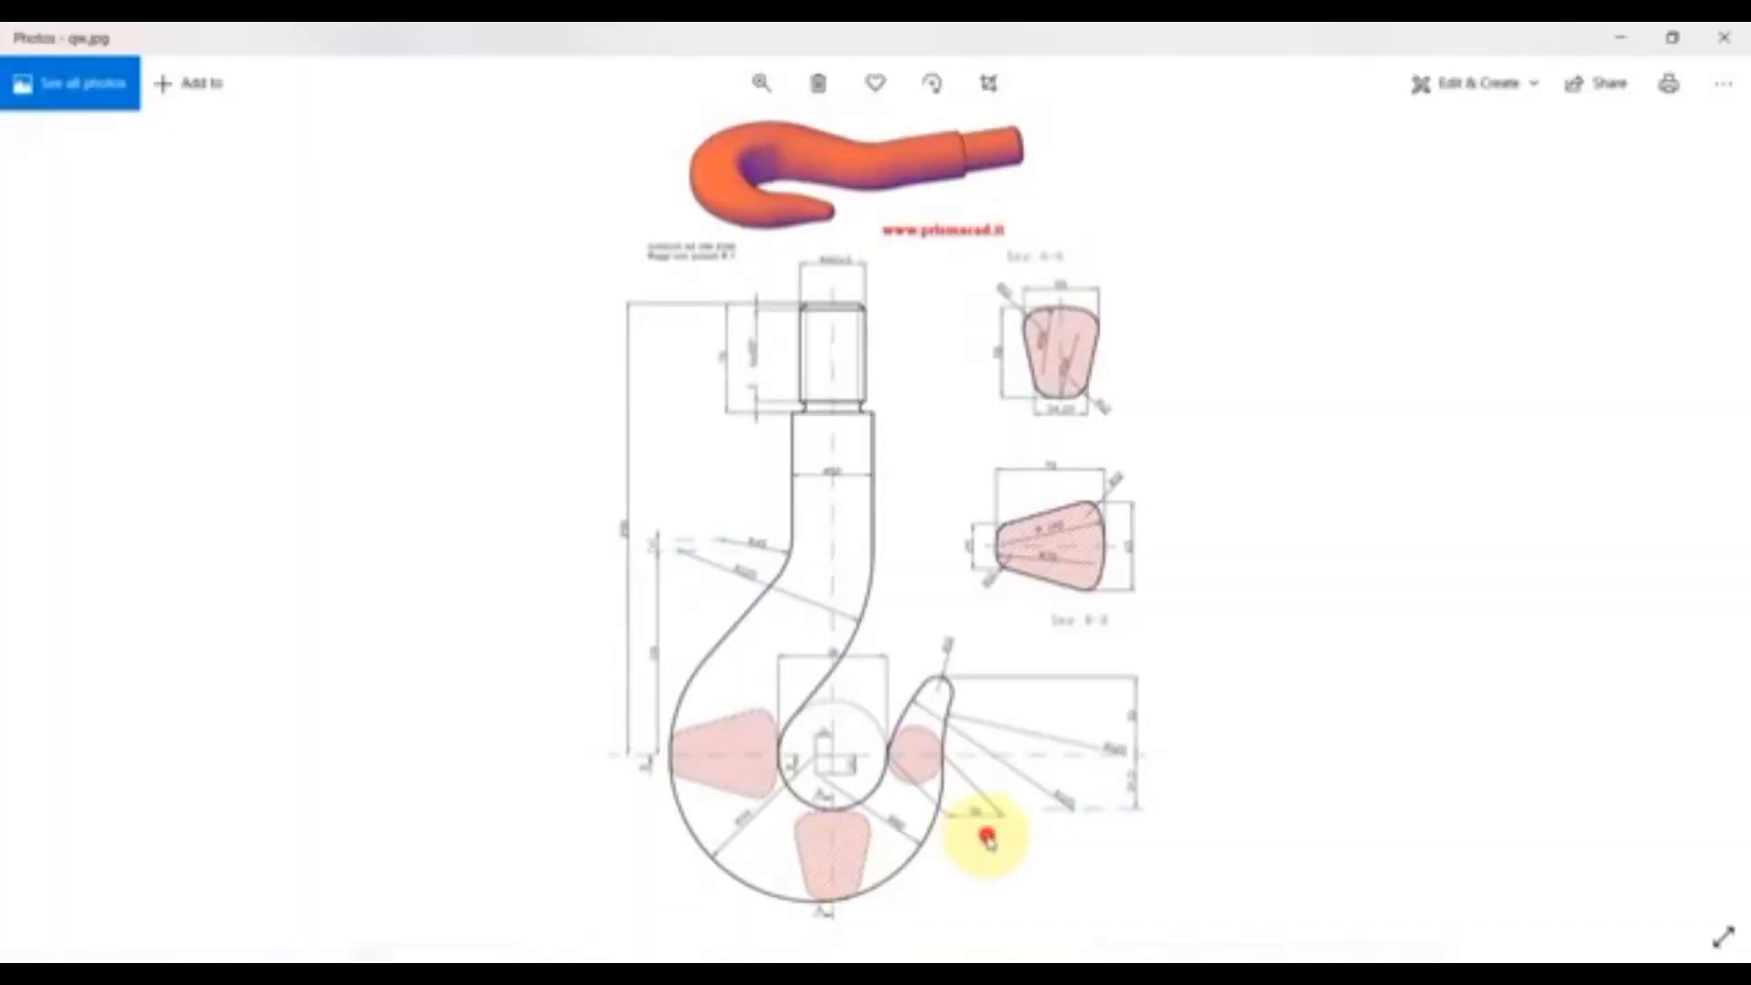
pyautogui.doubleClick(987, 835)
pyautogui.moveTo(885, 821); pyautogui.dragTo(872, 743)
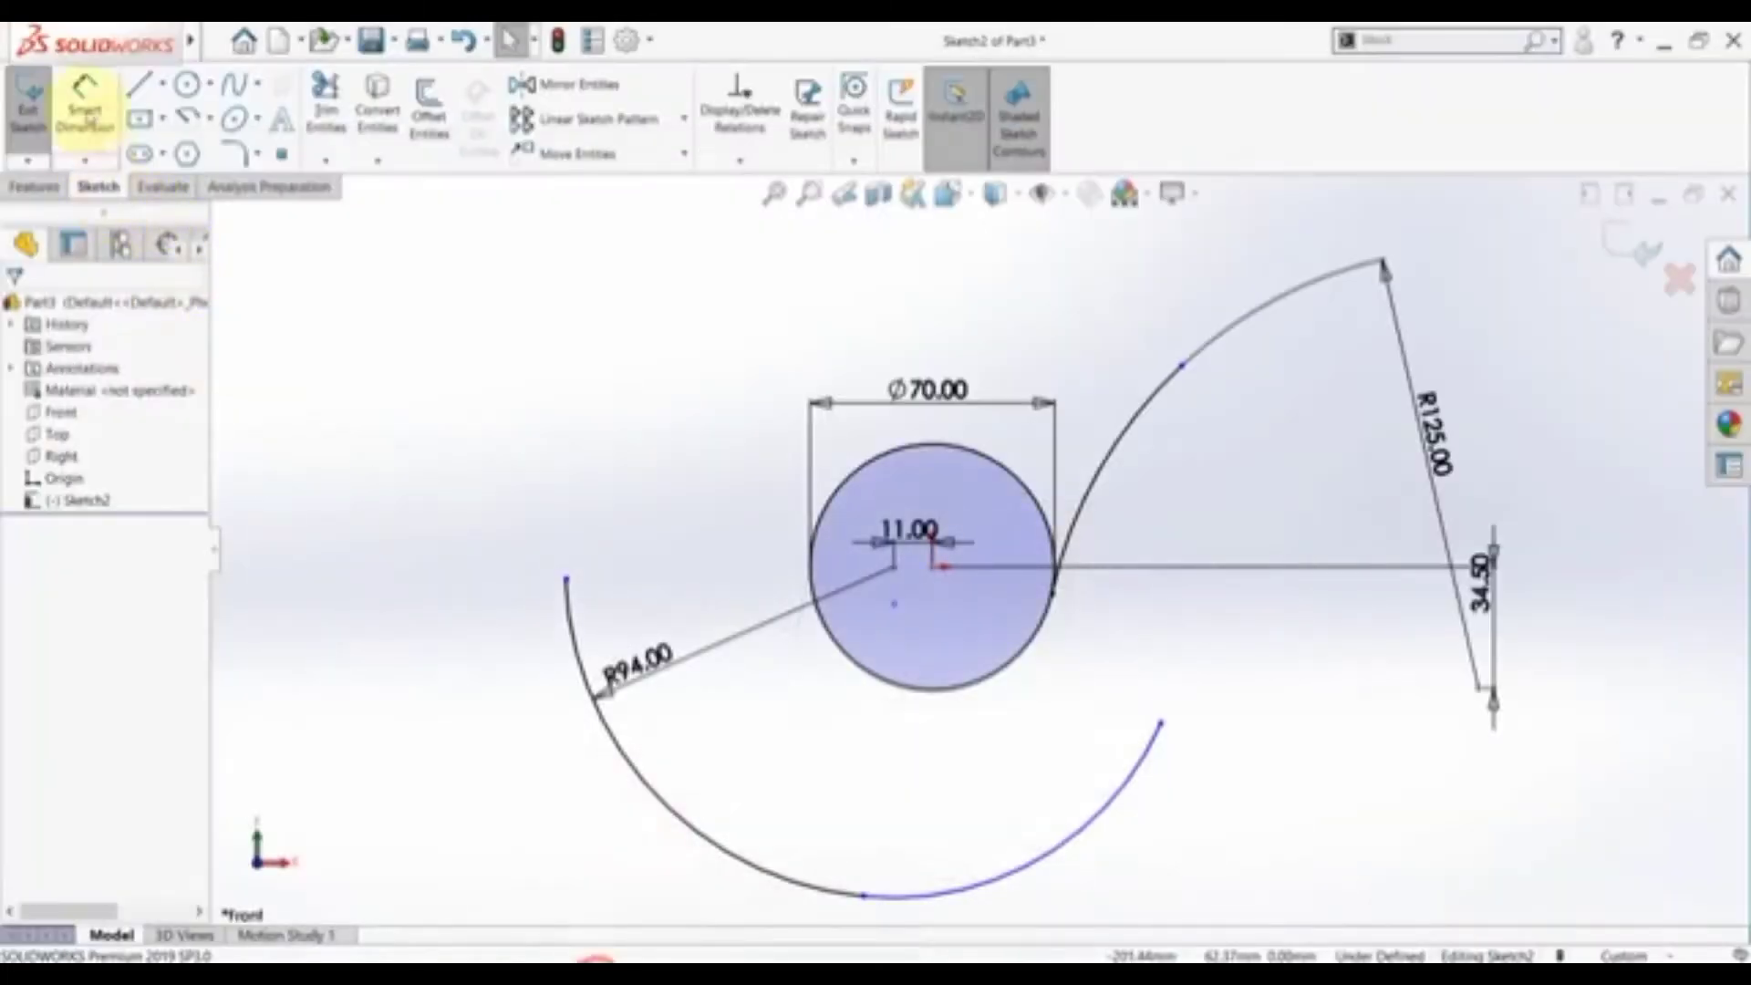
# - Dimension the lower arc's radius to R82
pyautogui.click(85, 105)
pyautogui.click(1058, 862)
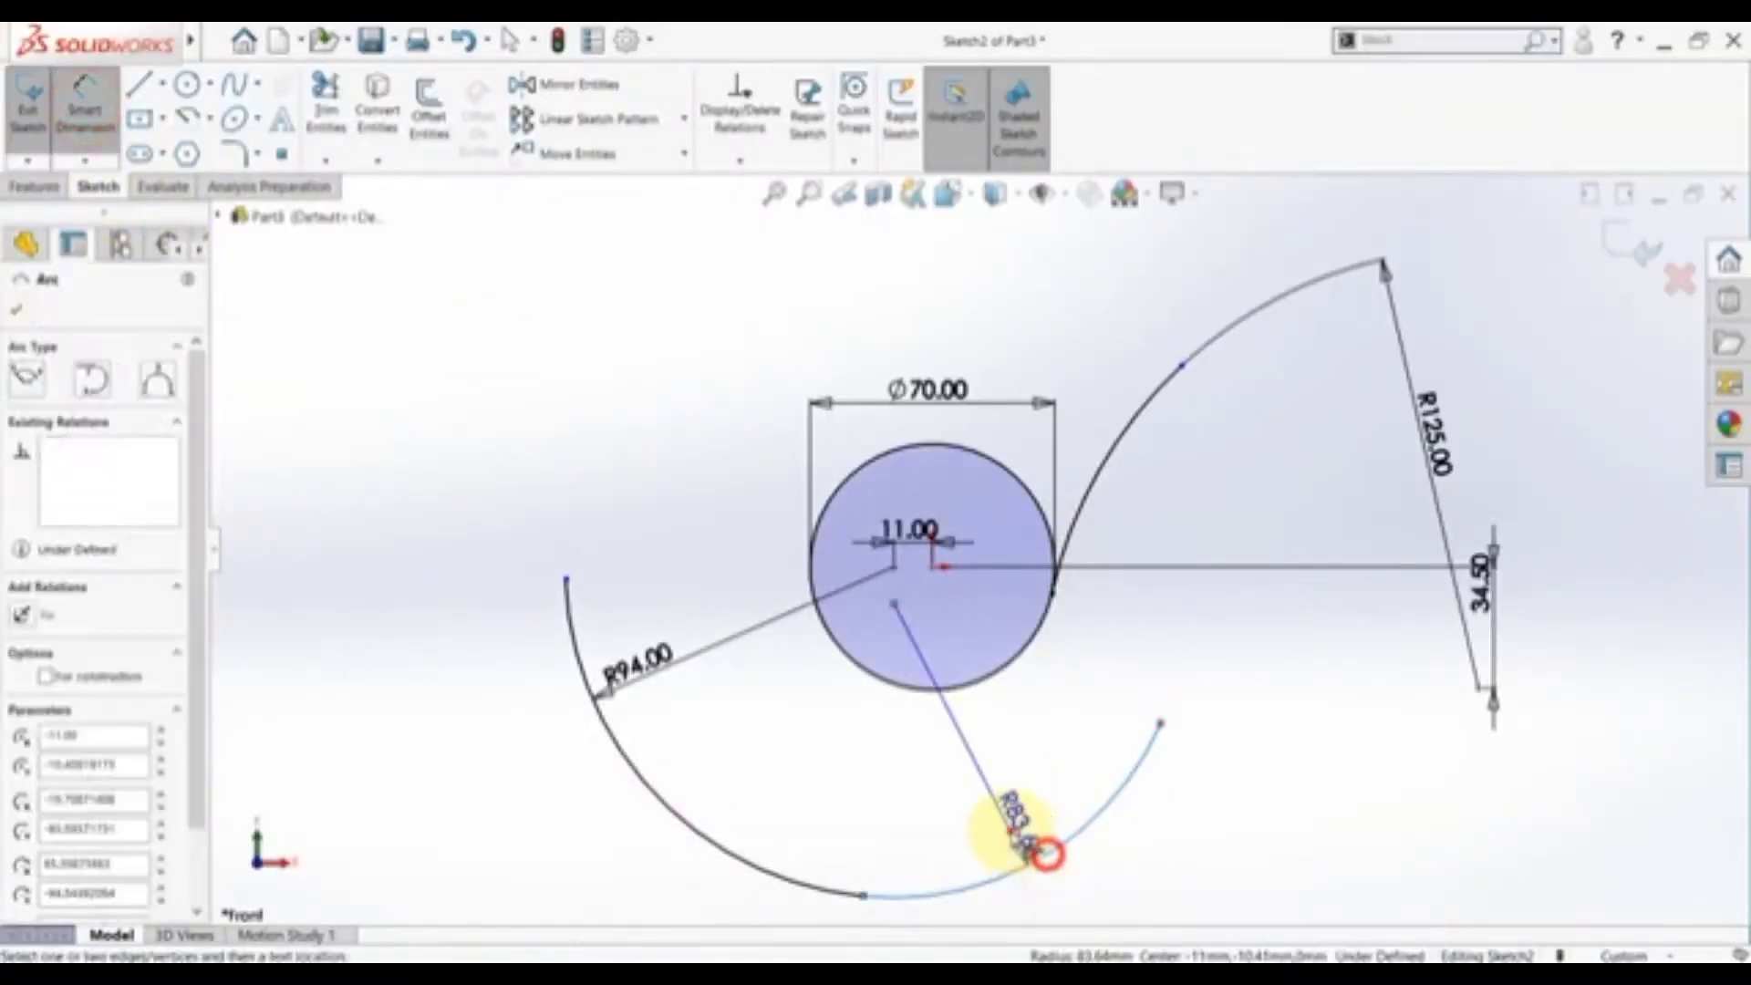
pyautogui.click(1017, 835)
pyautogui.write('82')
pyautogui.press('Return')
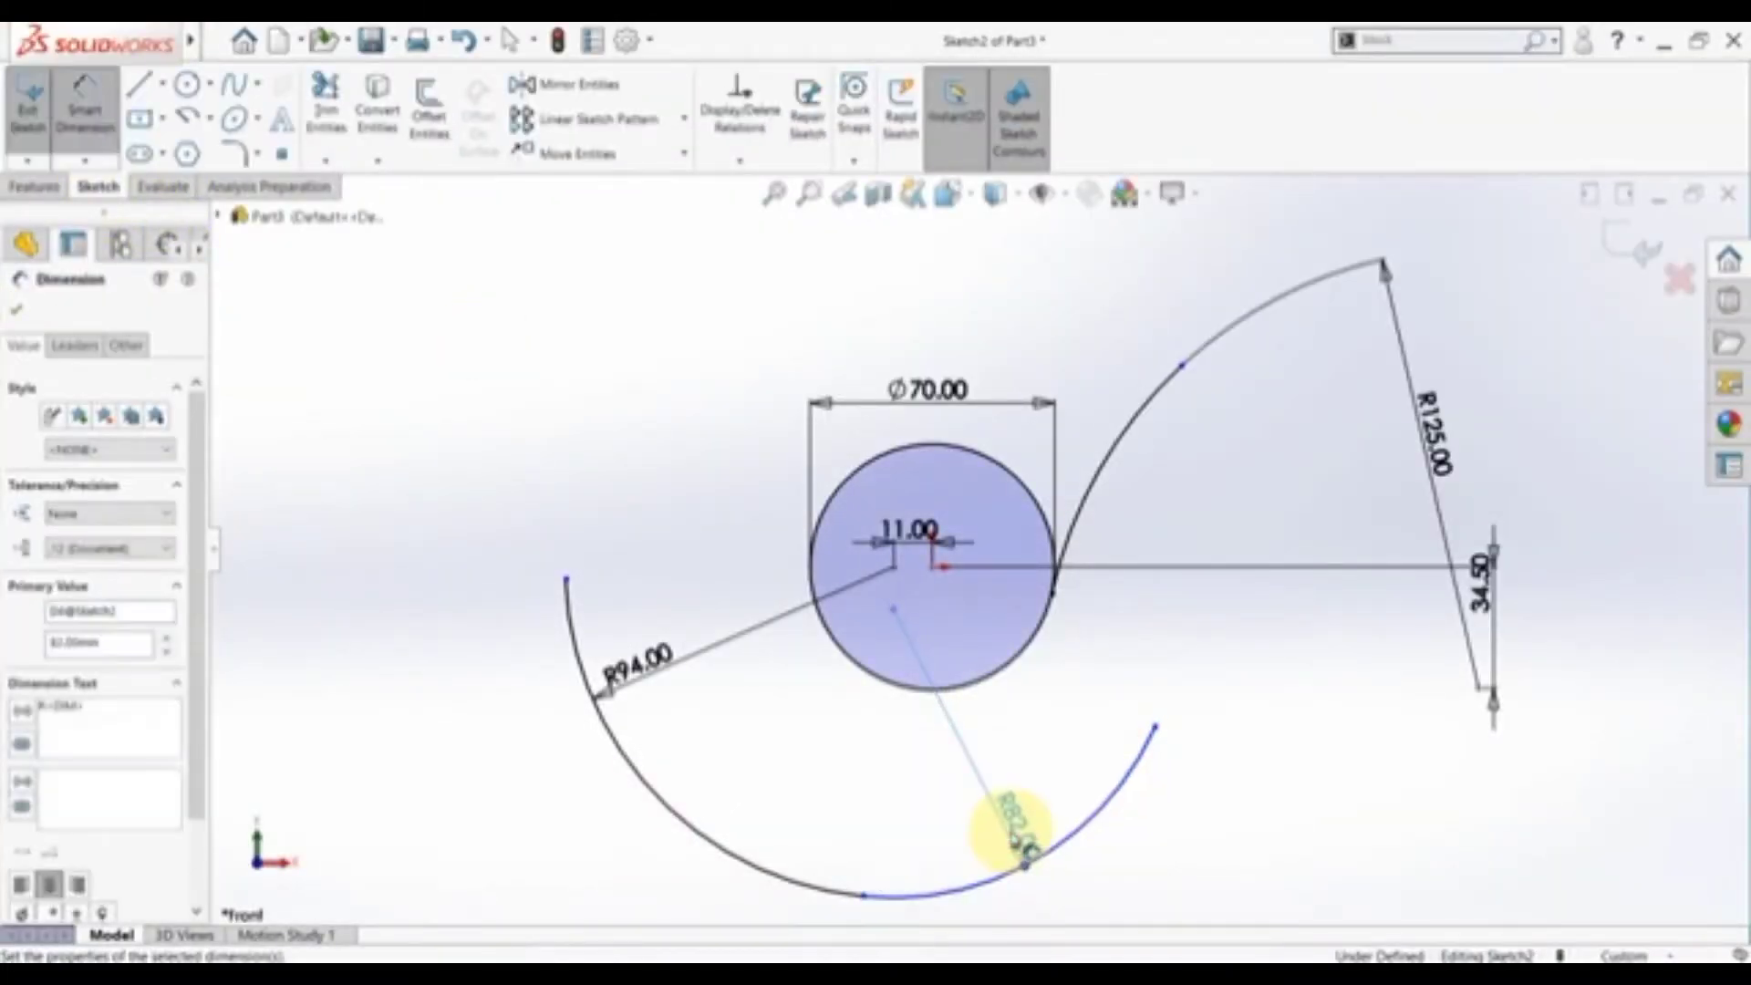
pyautogui.press('Escape')
# - Dimension the lower arc's centre 12 below the R94 arc's centre
pyautogui.click(91, 100)
pyautogui.scroll(-3, 917, 630)
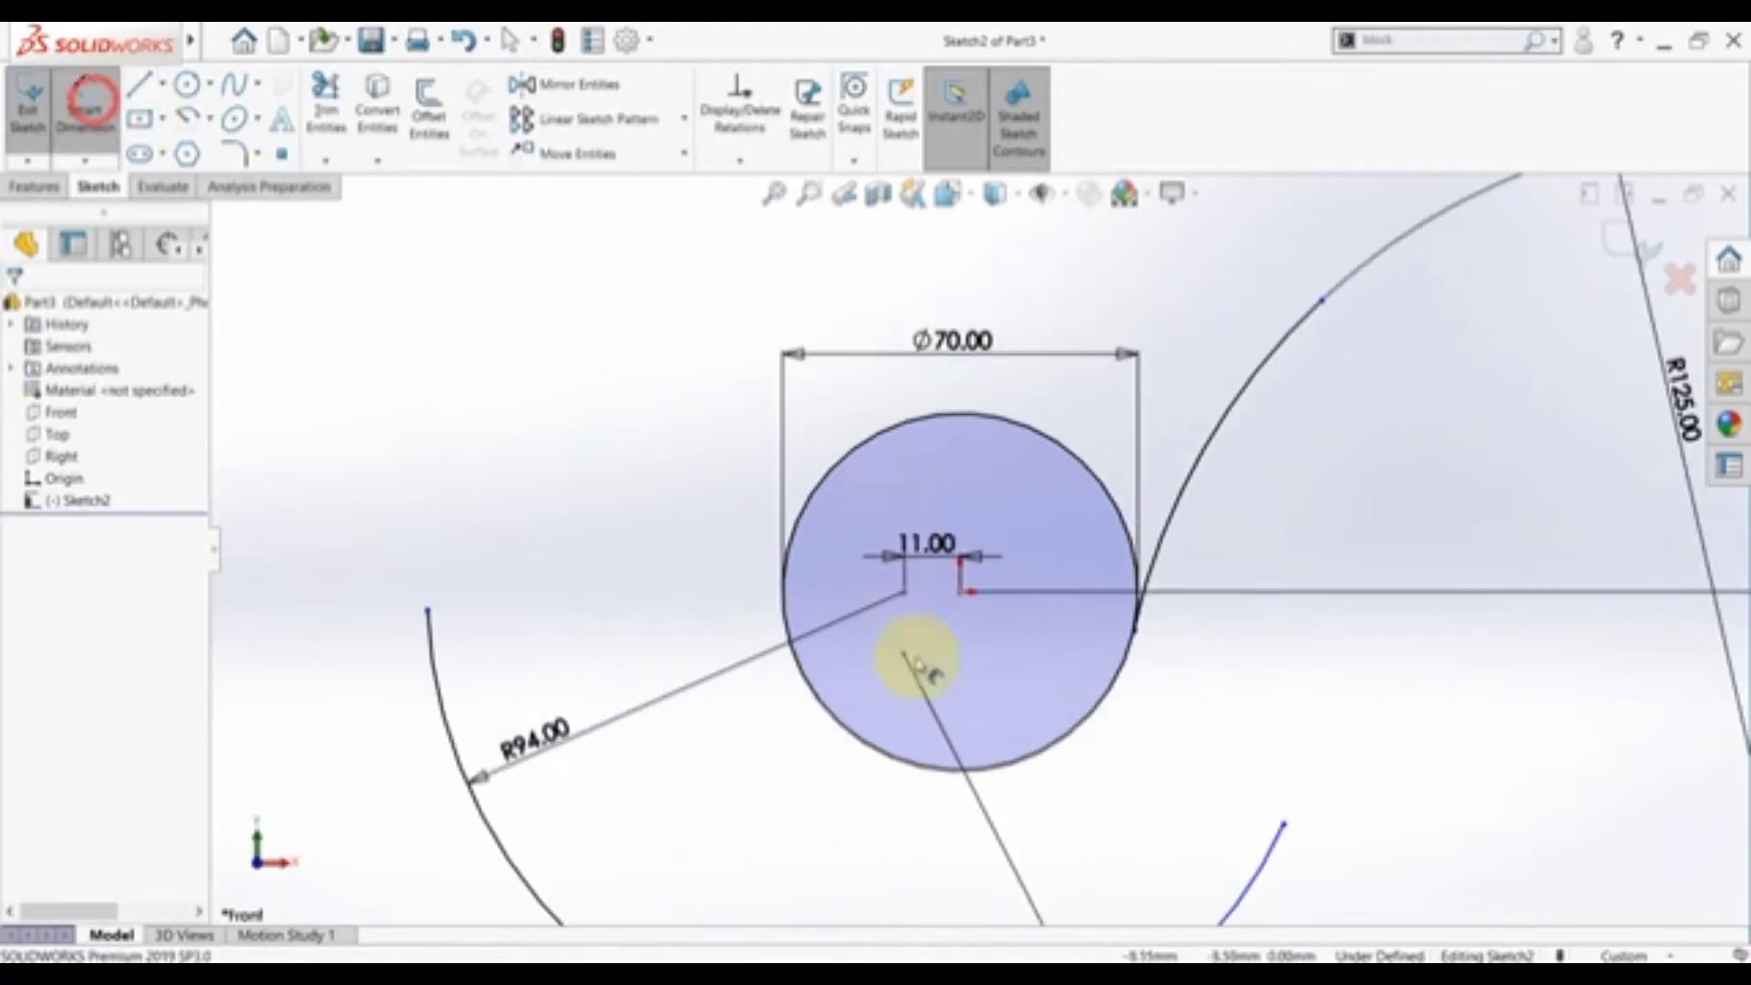
pyautogui.click(900, 654)
pyautogui.click(903, 588)
pyautogui.click(869, 644)
pyautogui.write('12.04140838mm')
pyautogui.press('Return')
pyautogui.press('Escape')
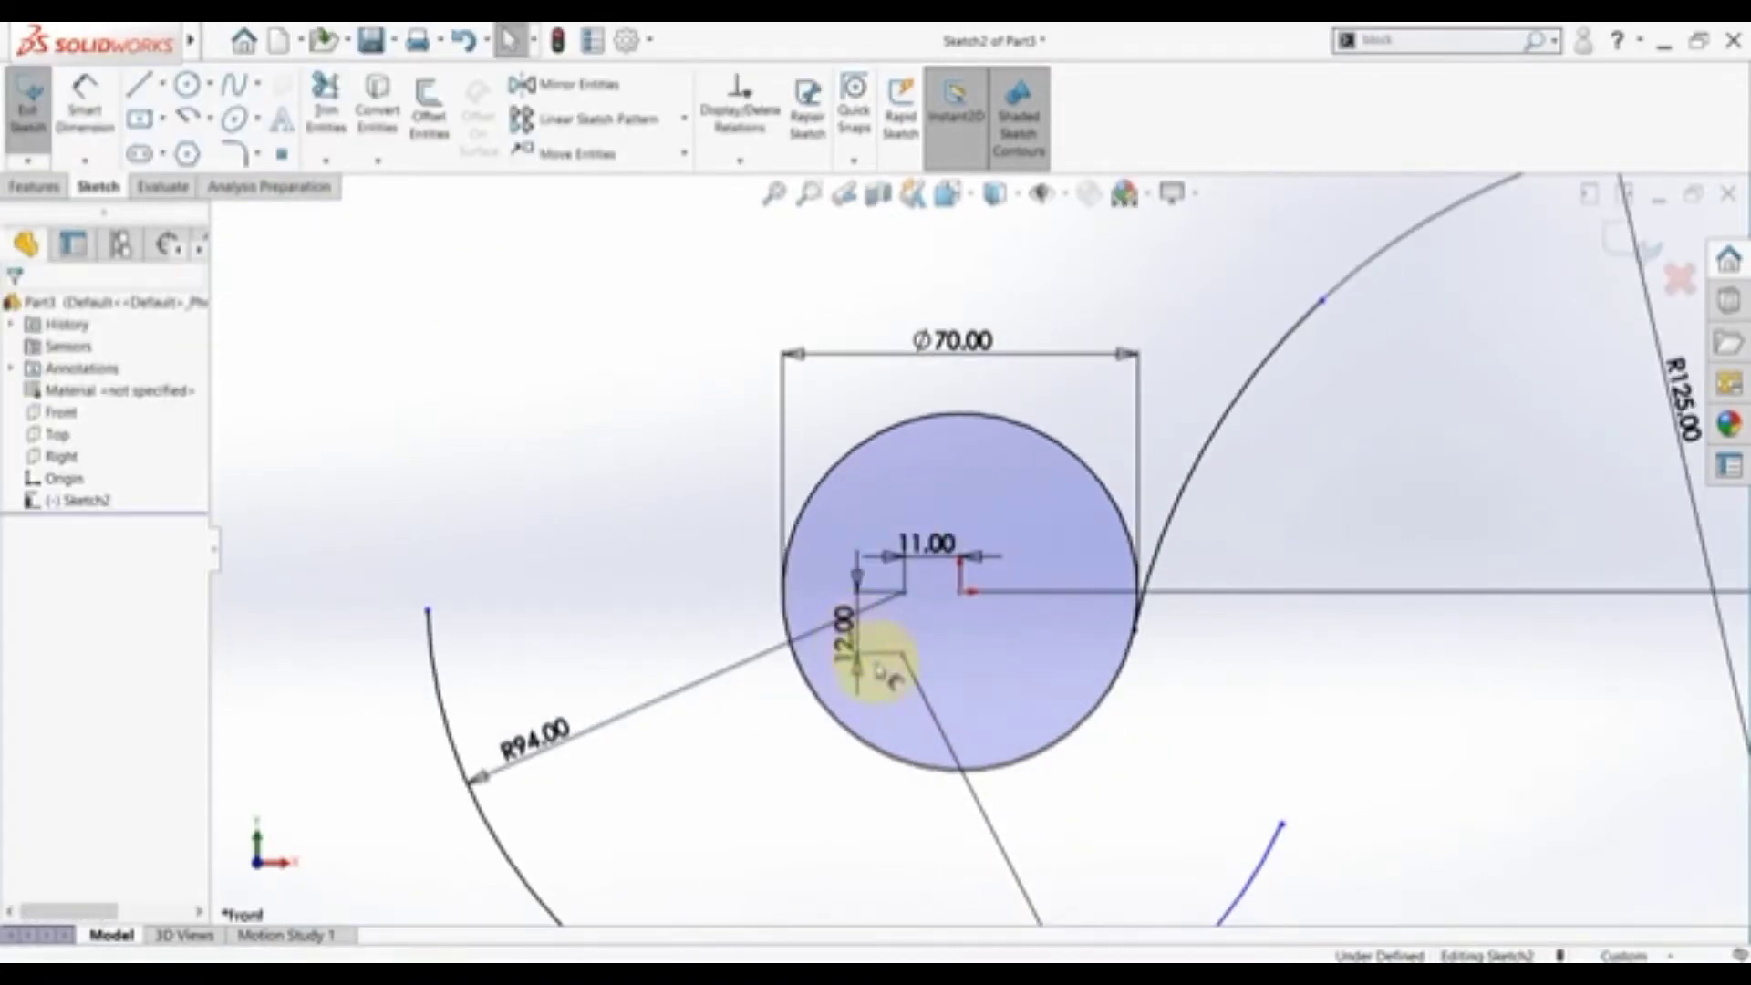
# - Make the two arc centres vertical and adjust the lower arc's right end point
pyautogui.click(901, 655)
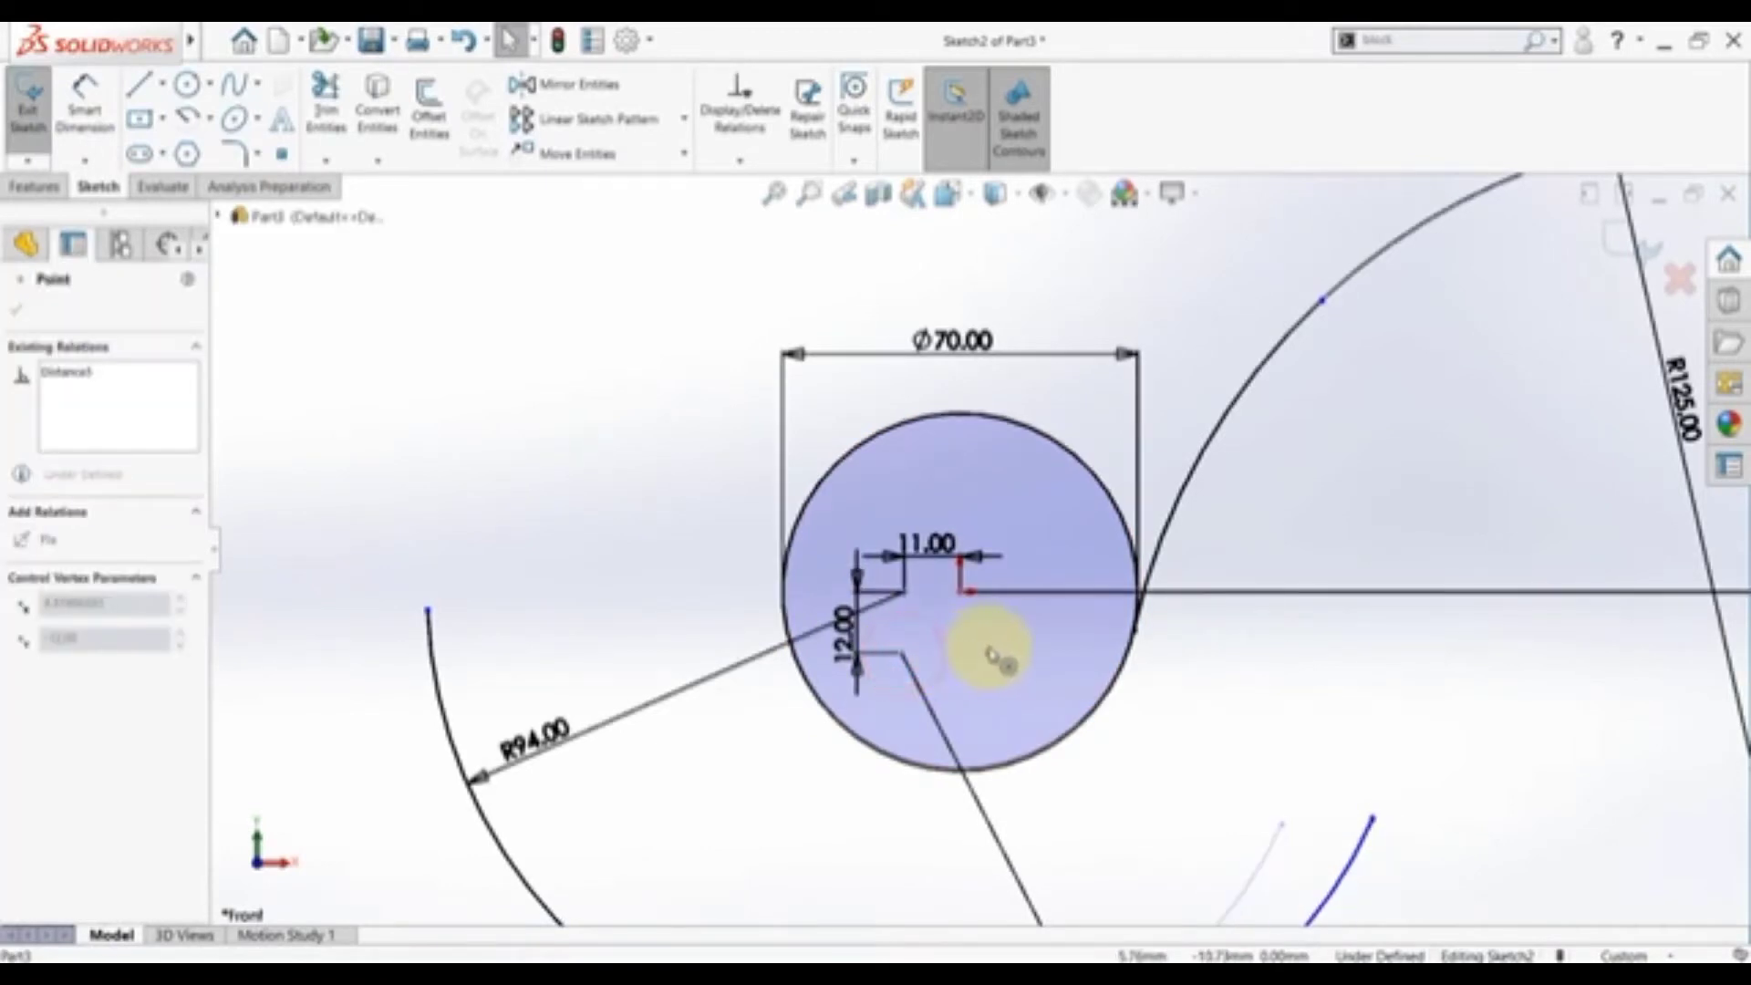
pyautogui.moveTo(959, 659); pyautogui.dragTo(931, 659)
pyautogui.press('Escape')
pyautogui.click(924, 654)
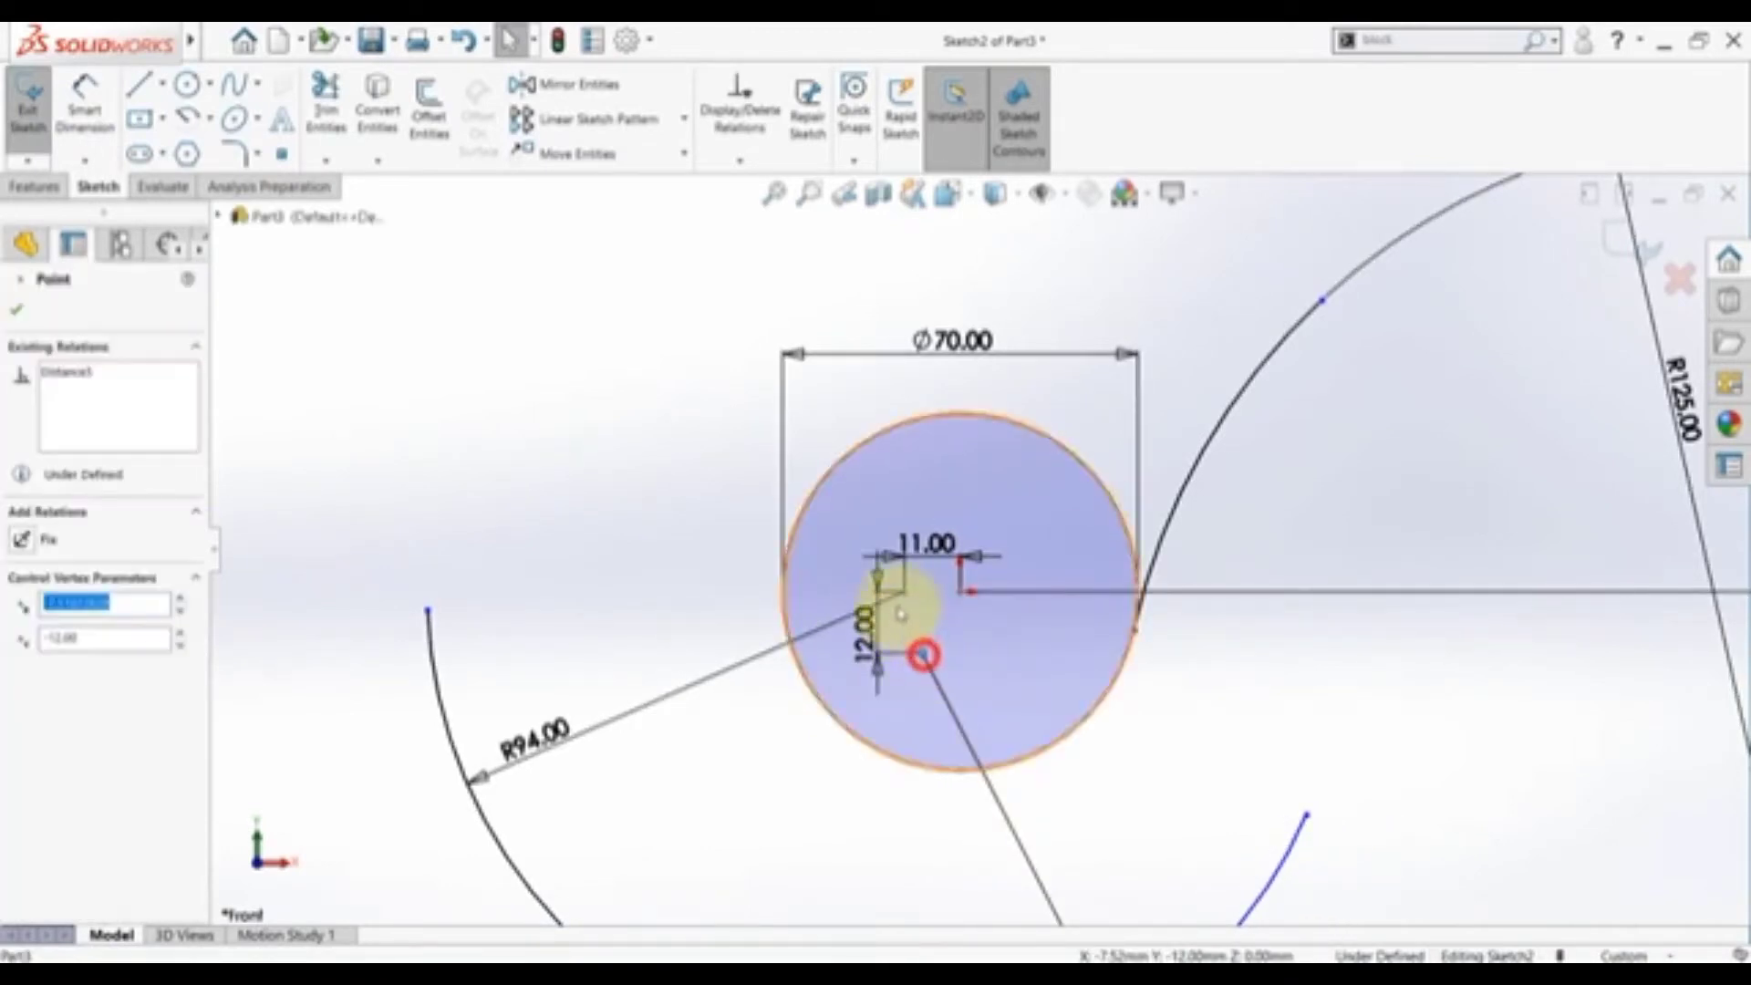
pyautogui.keyDown('ctrl'); pyautogui.click(901, 593); pyautogui.keyUp('ctrl')
pyautogui.click(984, 514)
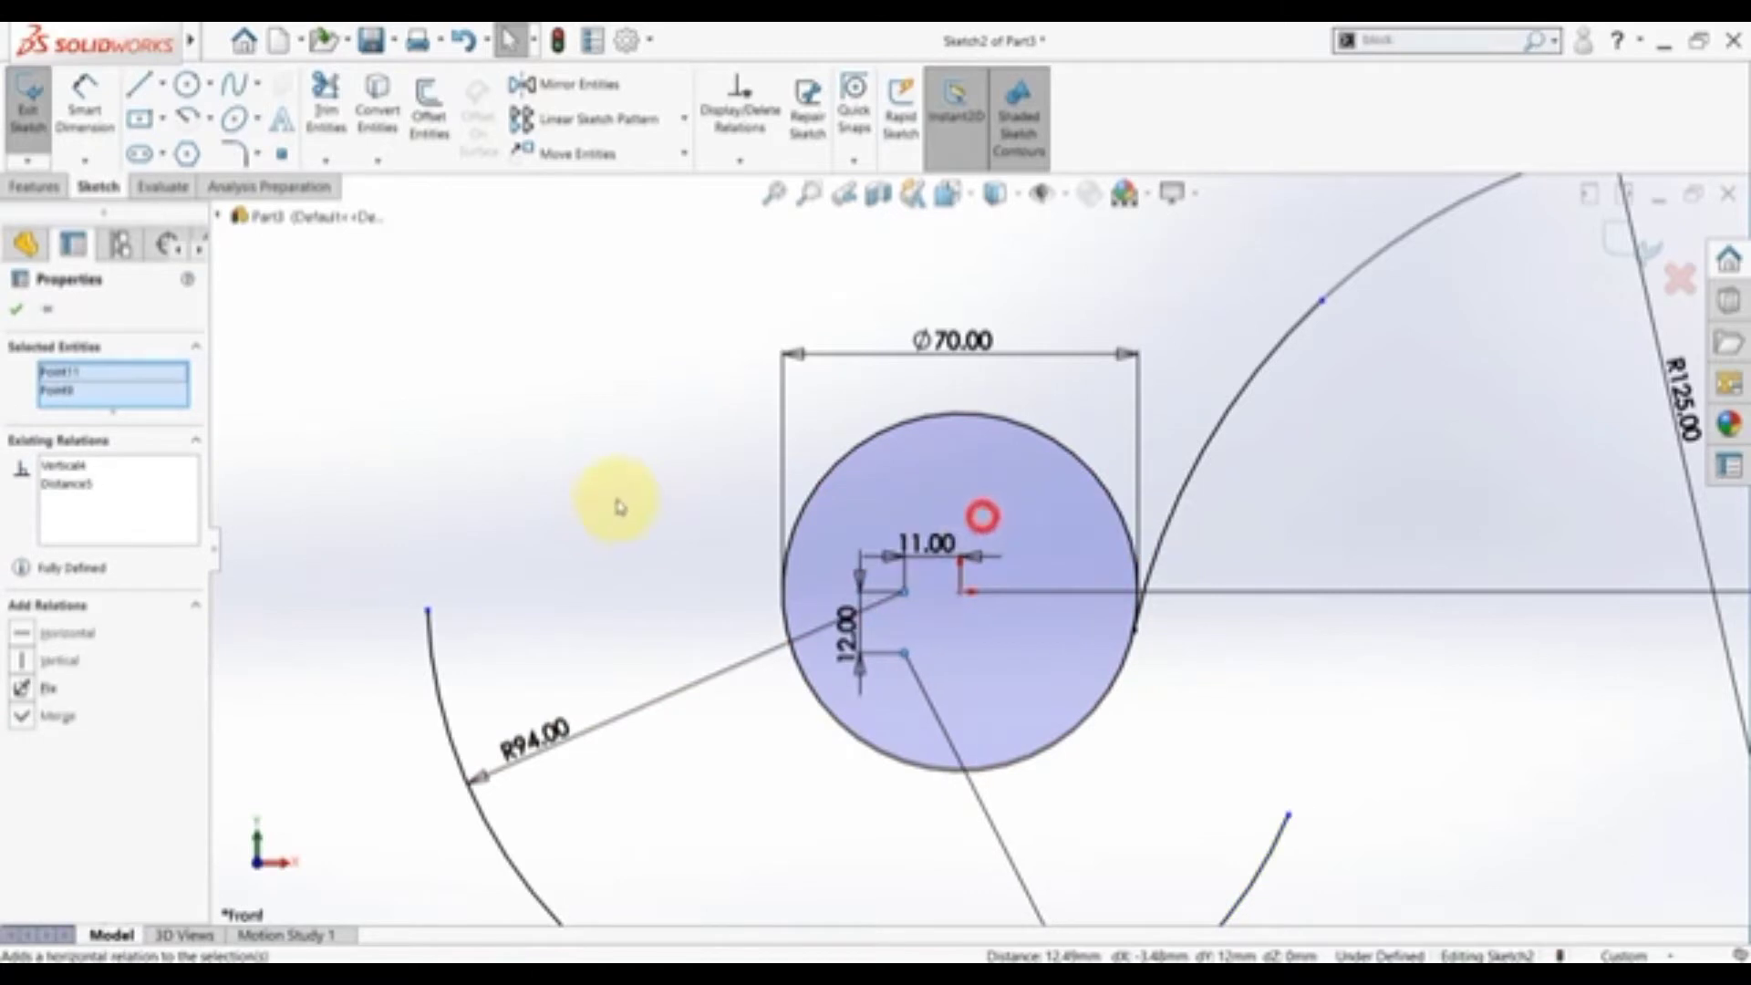
pyautogui.click(606, 490)
pyautogui.press('f')
pyautogui.moveTo(1202, 690)
pyautogui.mouseDown()
pyautogui.moveTo(1099, 794)
pyautogui.moveTo(1201, 696)
pyautogui.moveTo(1171, 753)
pyautogui.moveTo(1190, 733)
pyautogui.mouseUp()
pyautogui.click(1193, 843)
# - Zoom into the hook drawing's R125 and 34.5 dimensions, then return to SOLIDWORKS
pyautogui.click(607, 984)
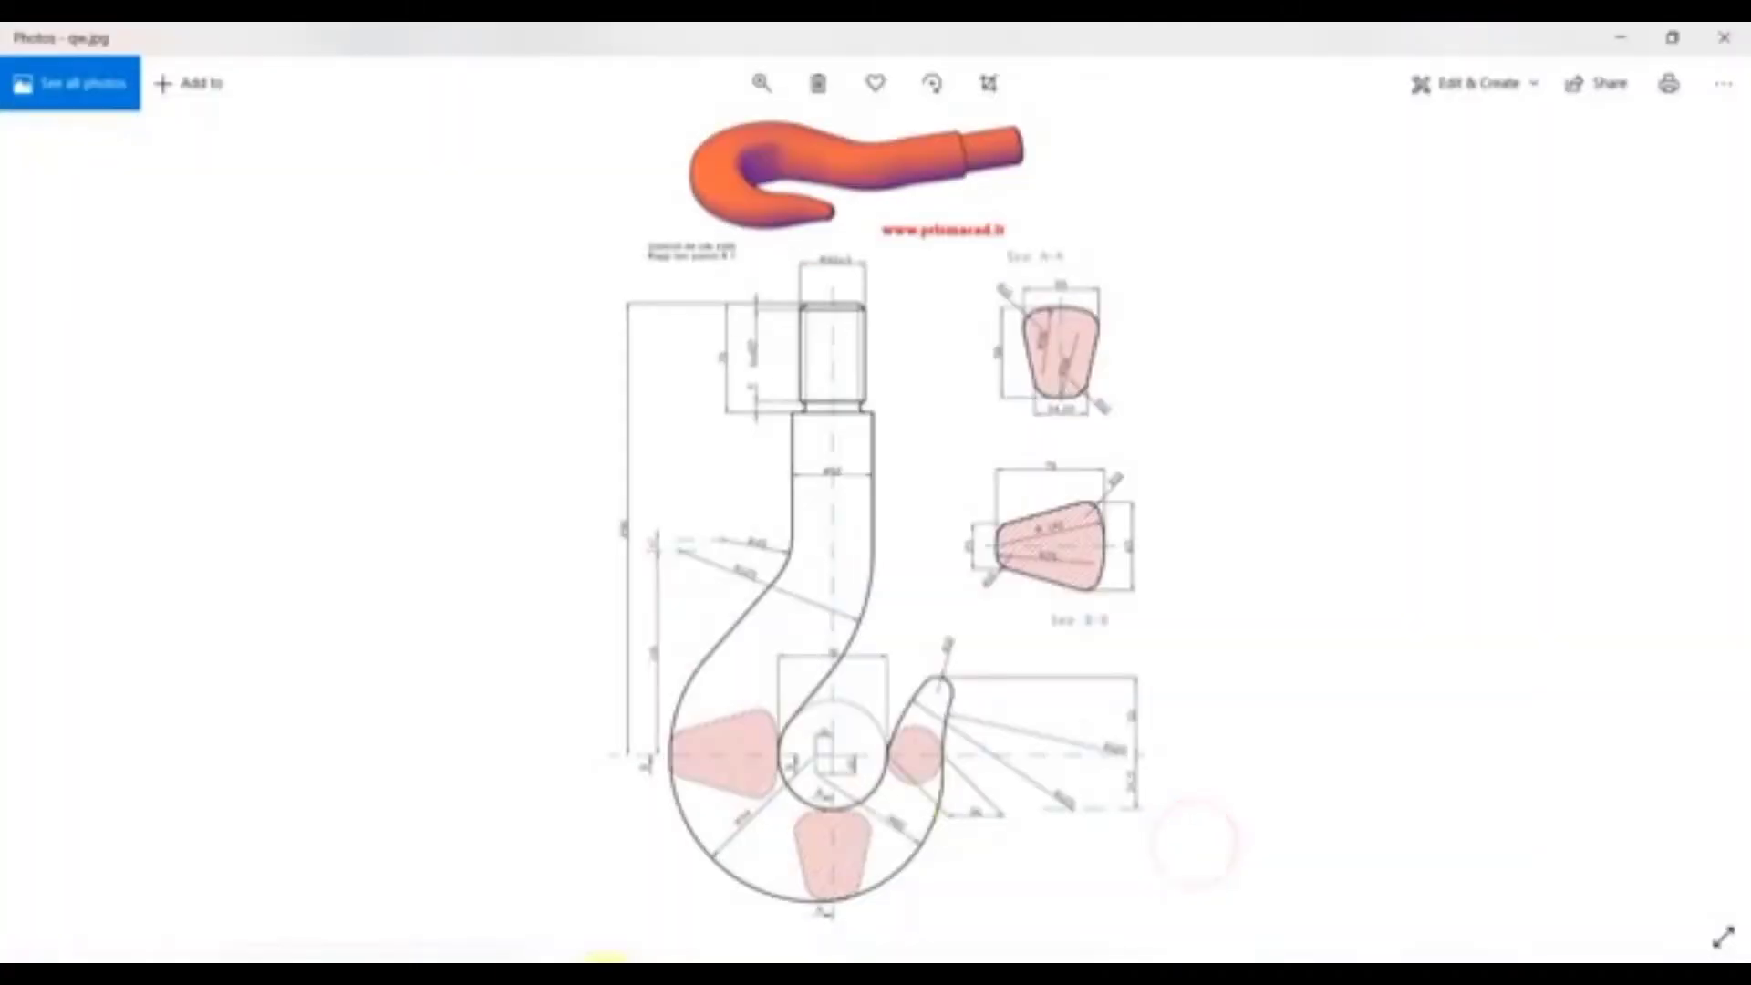
pyautogui.doubleClick(935, 819)
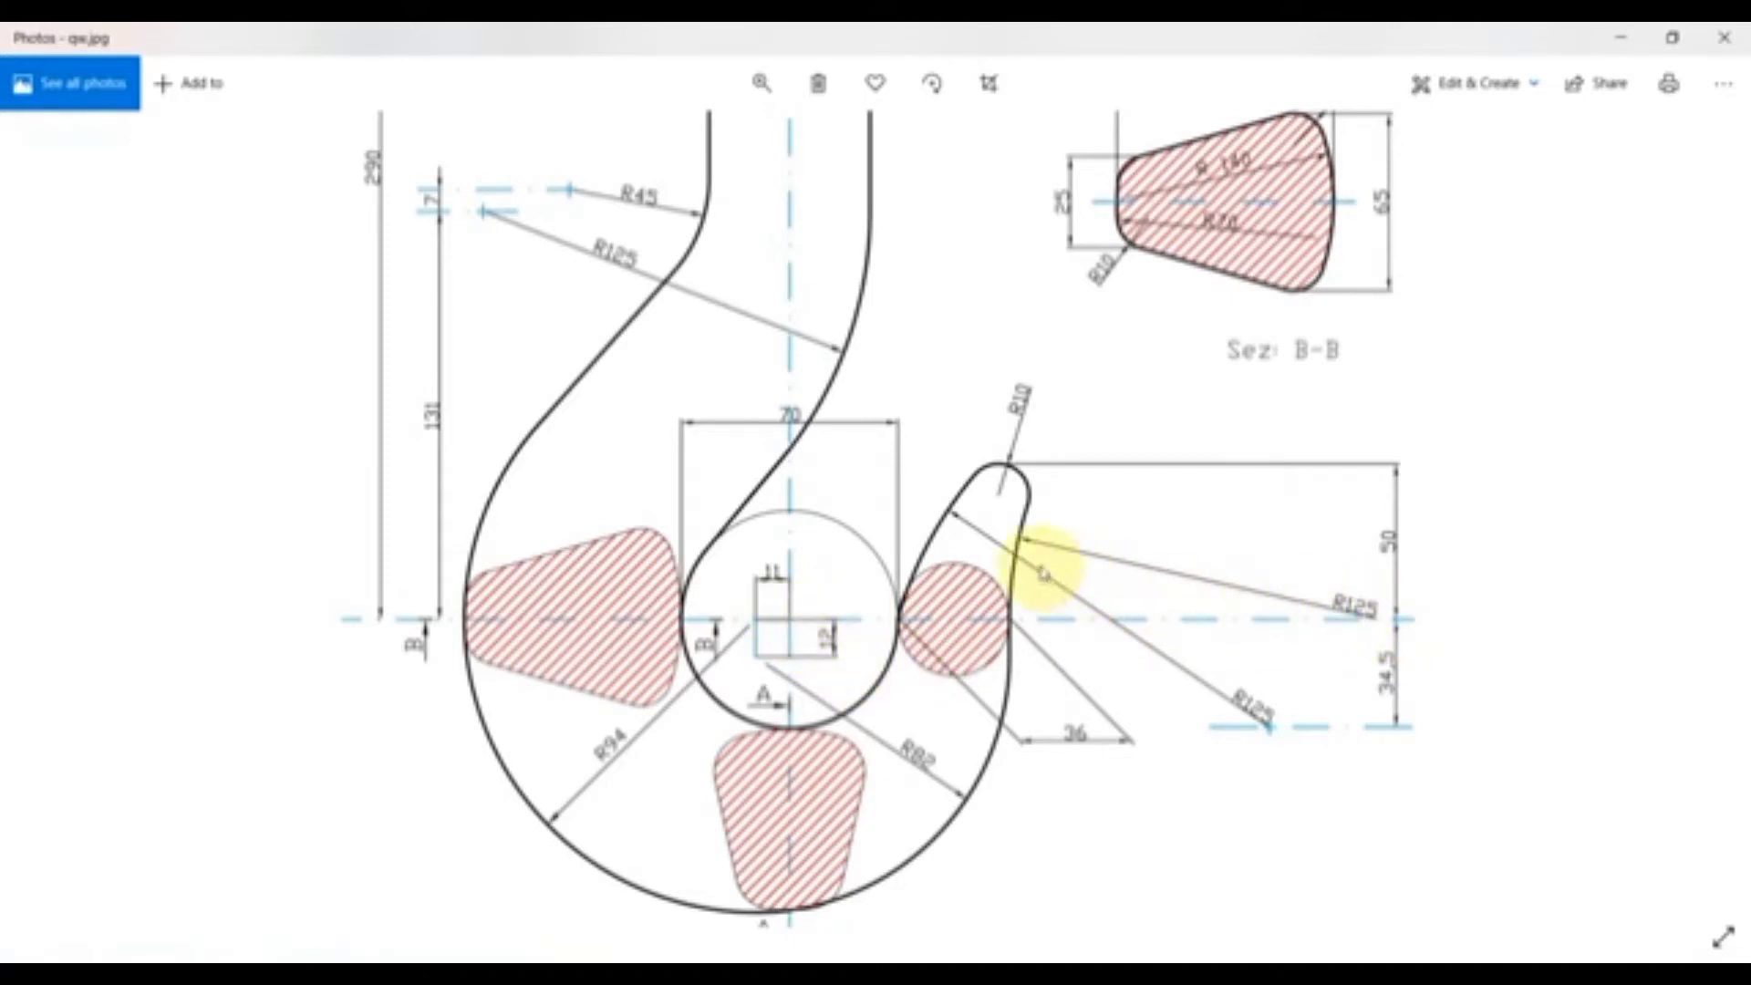
pyautogui.hotkey('alt', 'Tab')
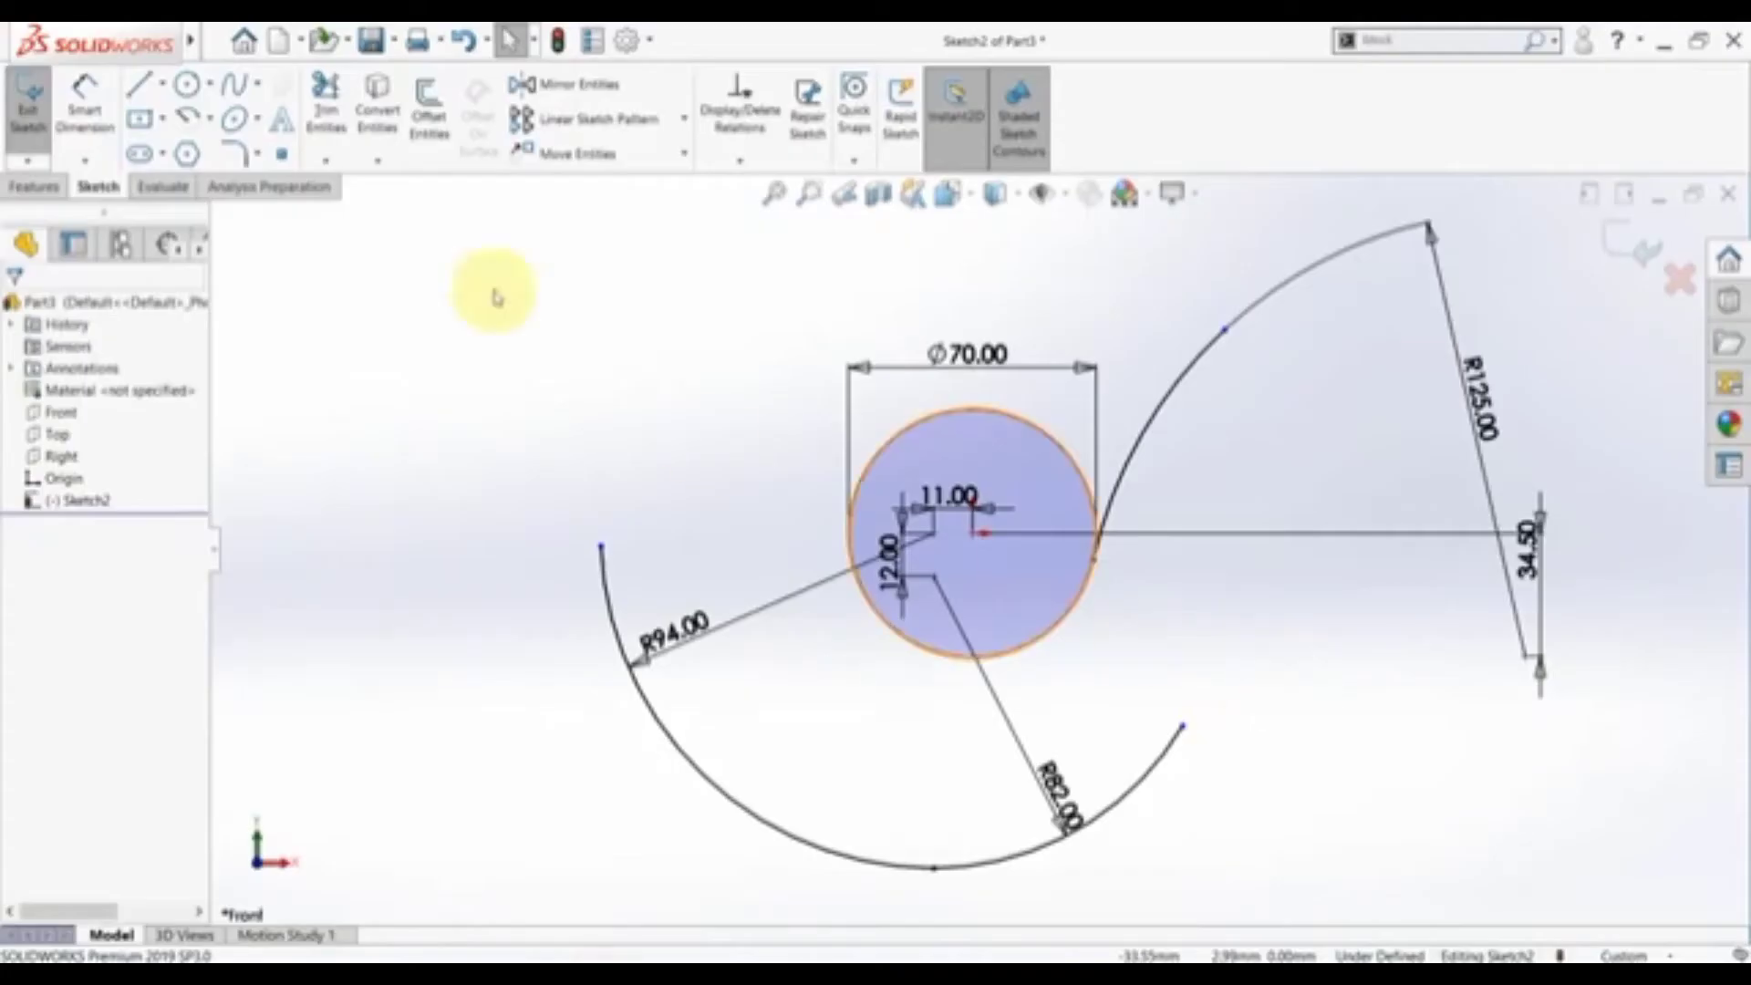
# - Draw a centrepoint arc for the outer curve of the hook tip
pyautogui.click(185, 118)
pyautogui.scroll(-5, 1329, 528)
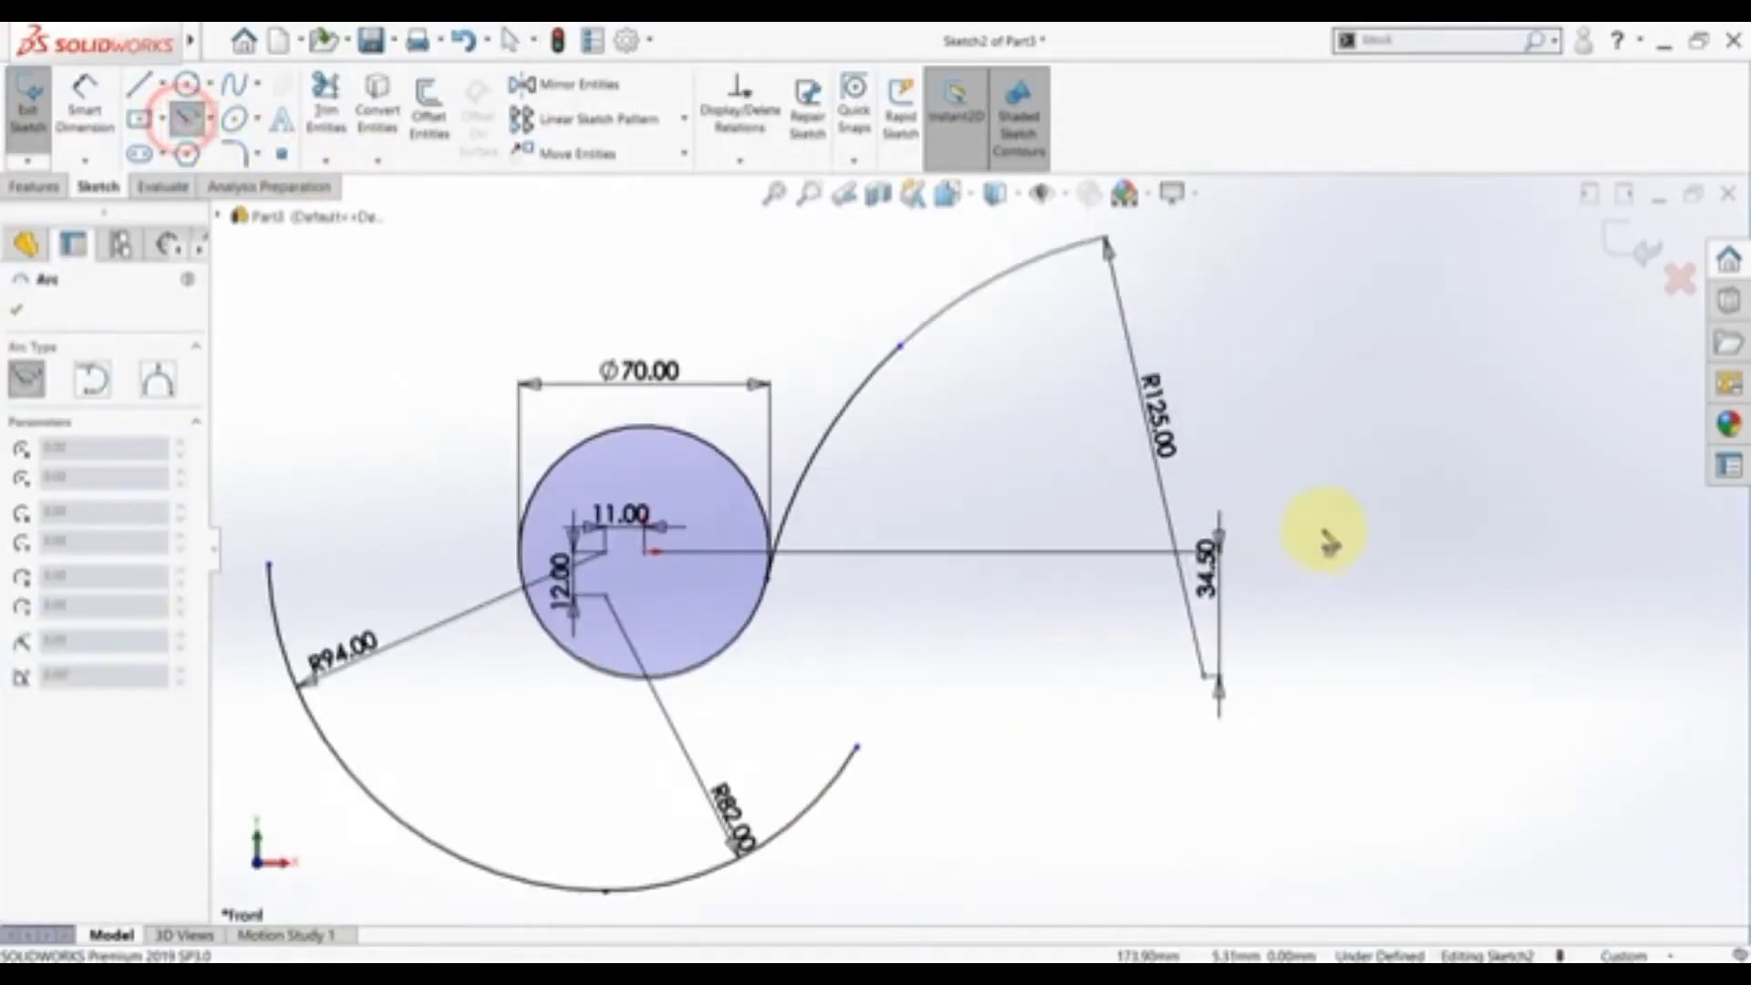
pyautogui.scroll(3, 1136, 548)
pyautogui.click(1132, 543)
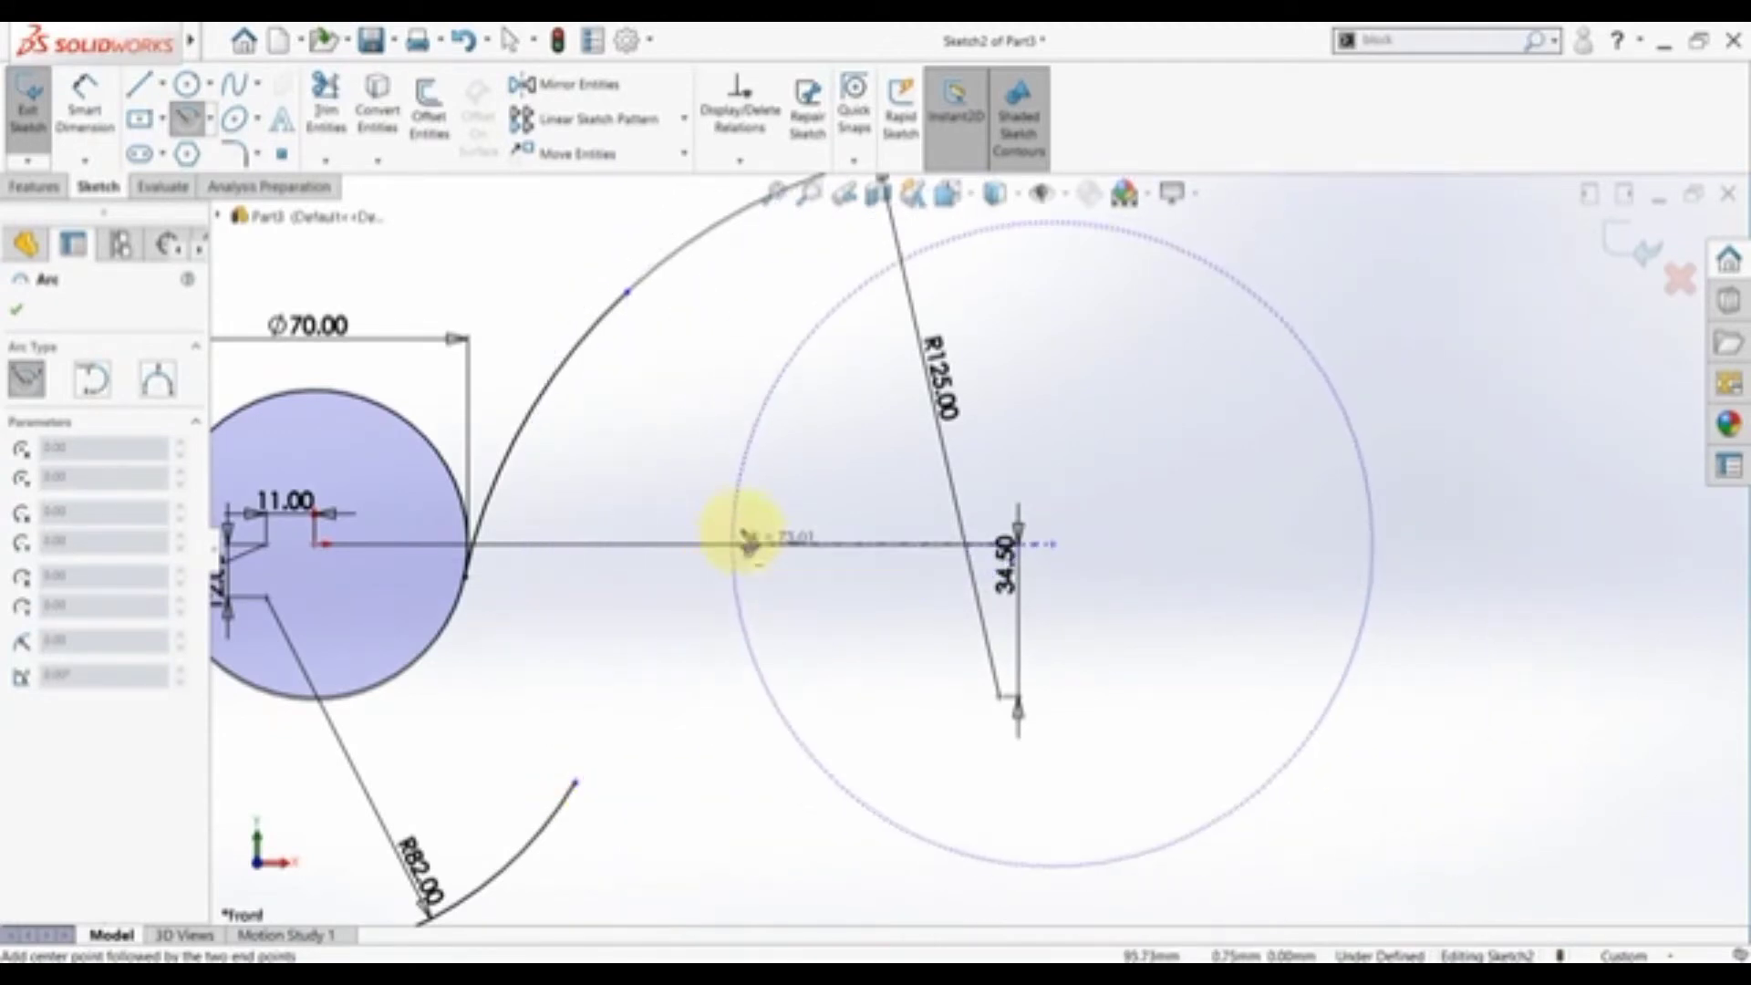
pyautogui.click(620, 736)
pyautogui.click(720, 435)
pyautogui.press('Escape')
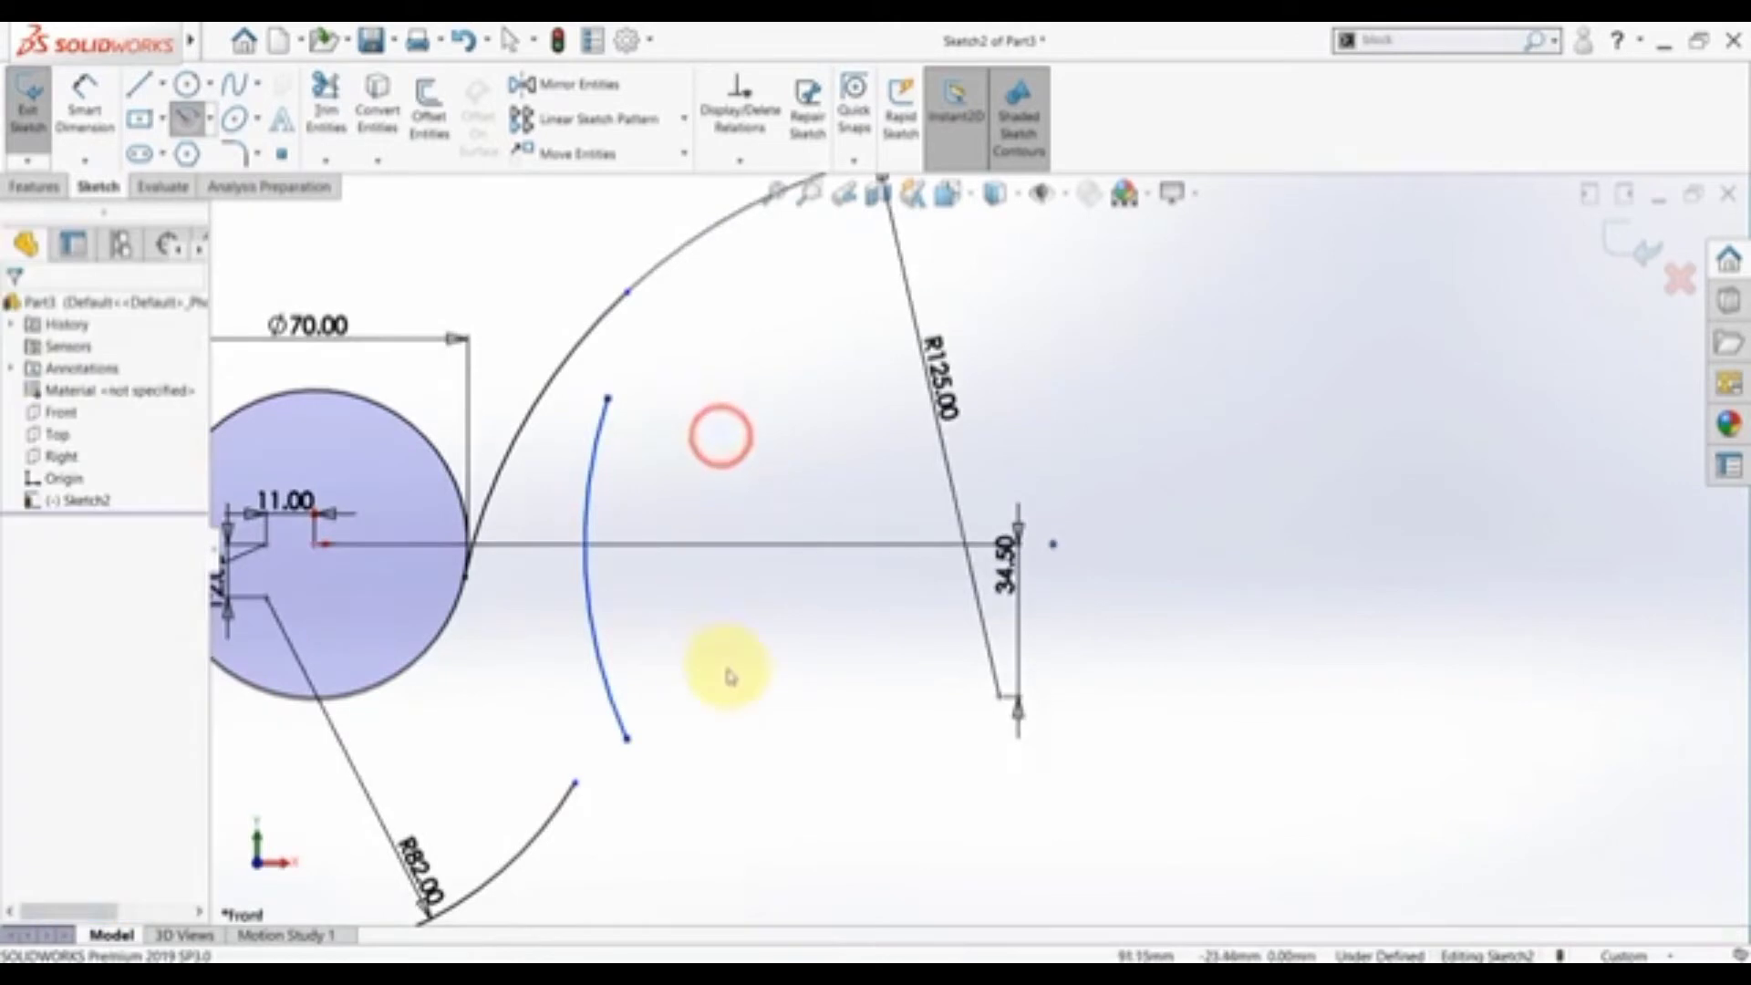
# - Make the new arc tangent to the R125 arc and merge its lower end with the R82 arc
pyautogui.scroll(4, 750, 701)
pyautogui.scroll(-3, 819, 599)
pyautogui.scroll(1, 865, 573)
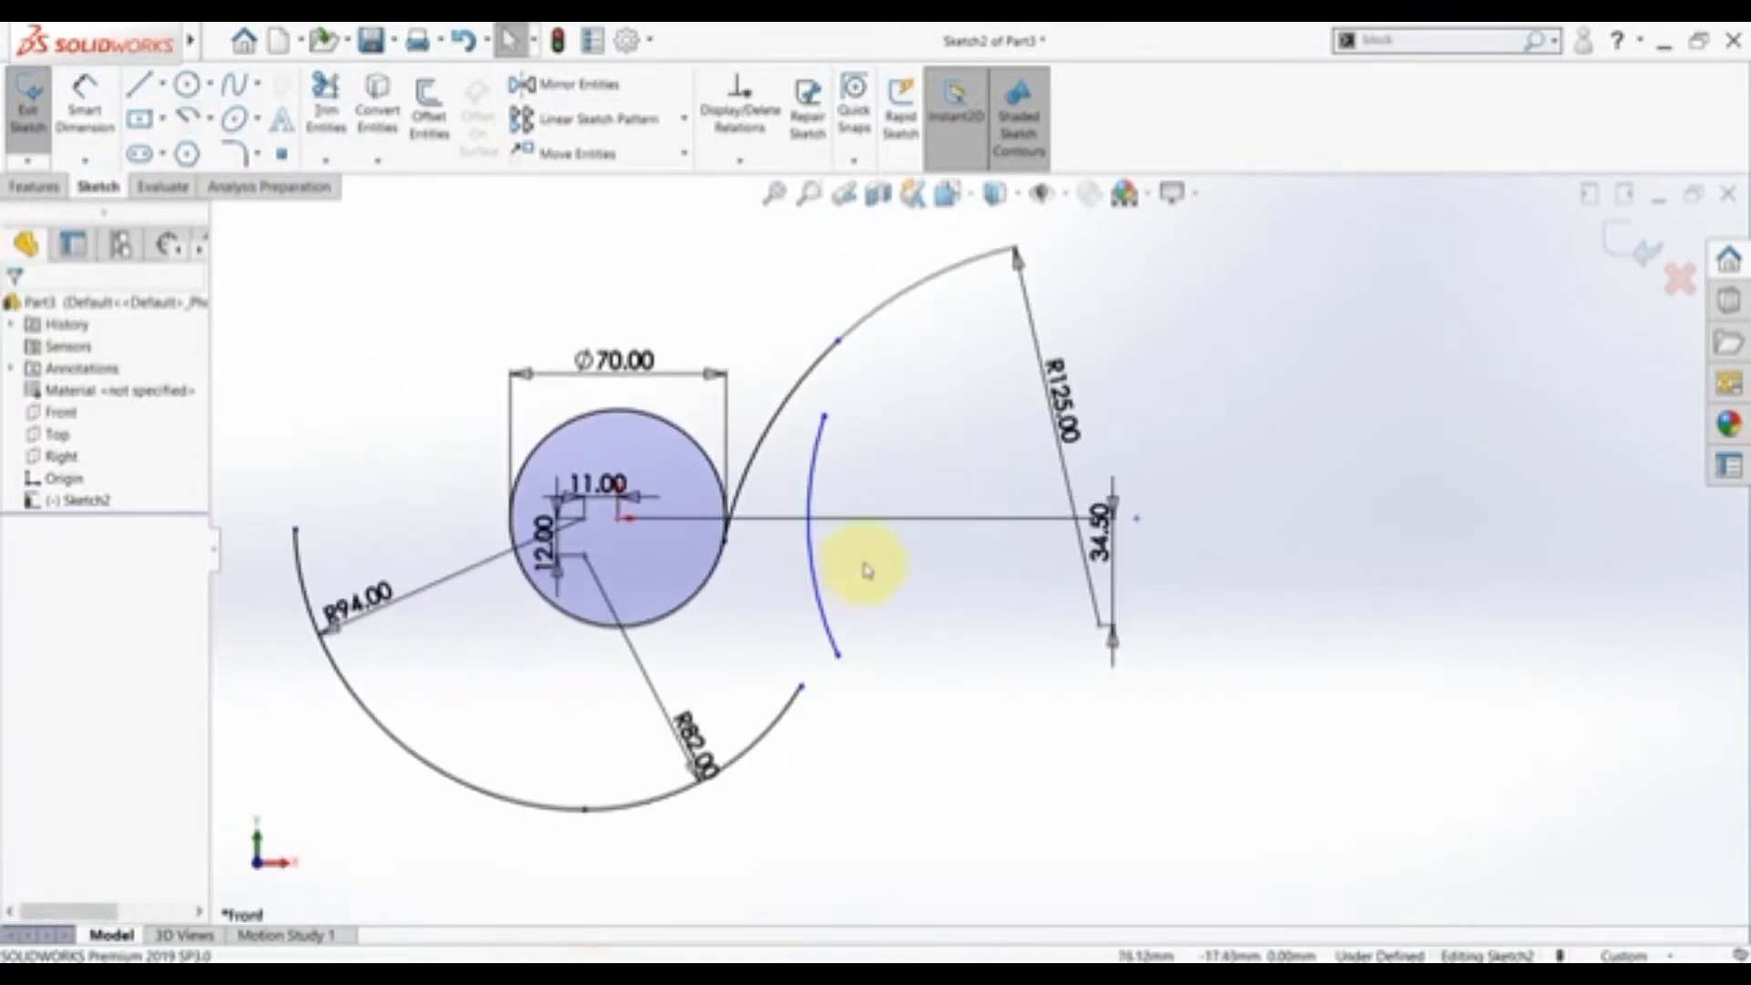
pyautogui.click(802, 387)
pyautogui.keyDown('ctrl'); pyautogui.click(813, 446); pyautogui.keyUp('ctrl')
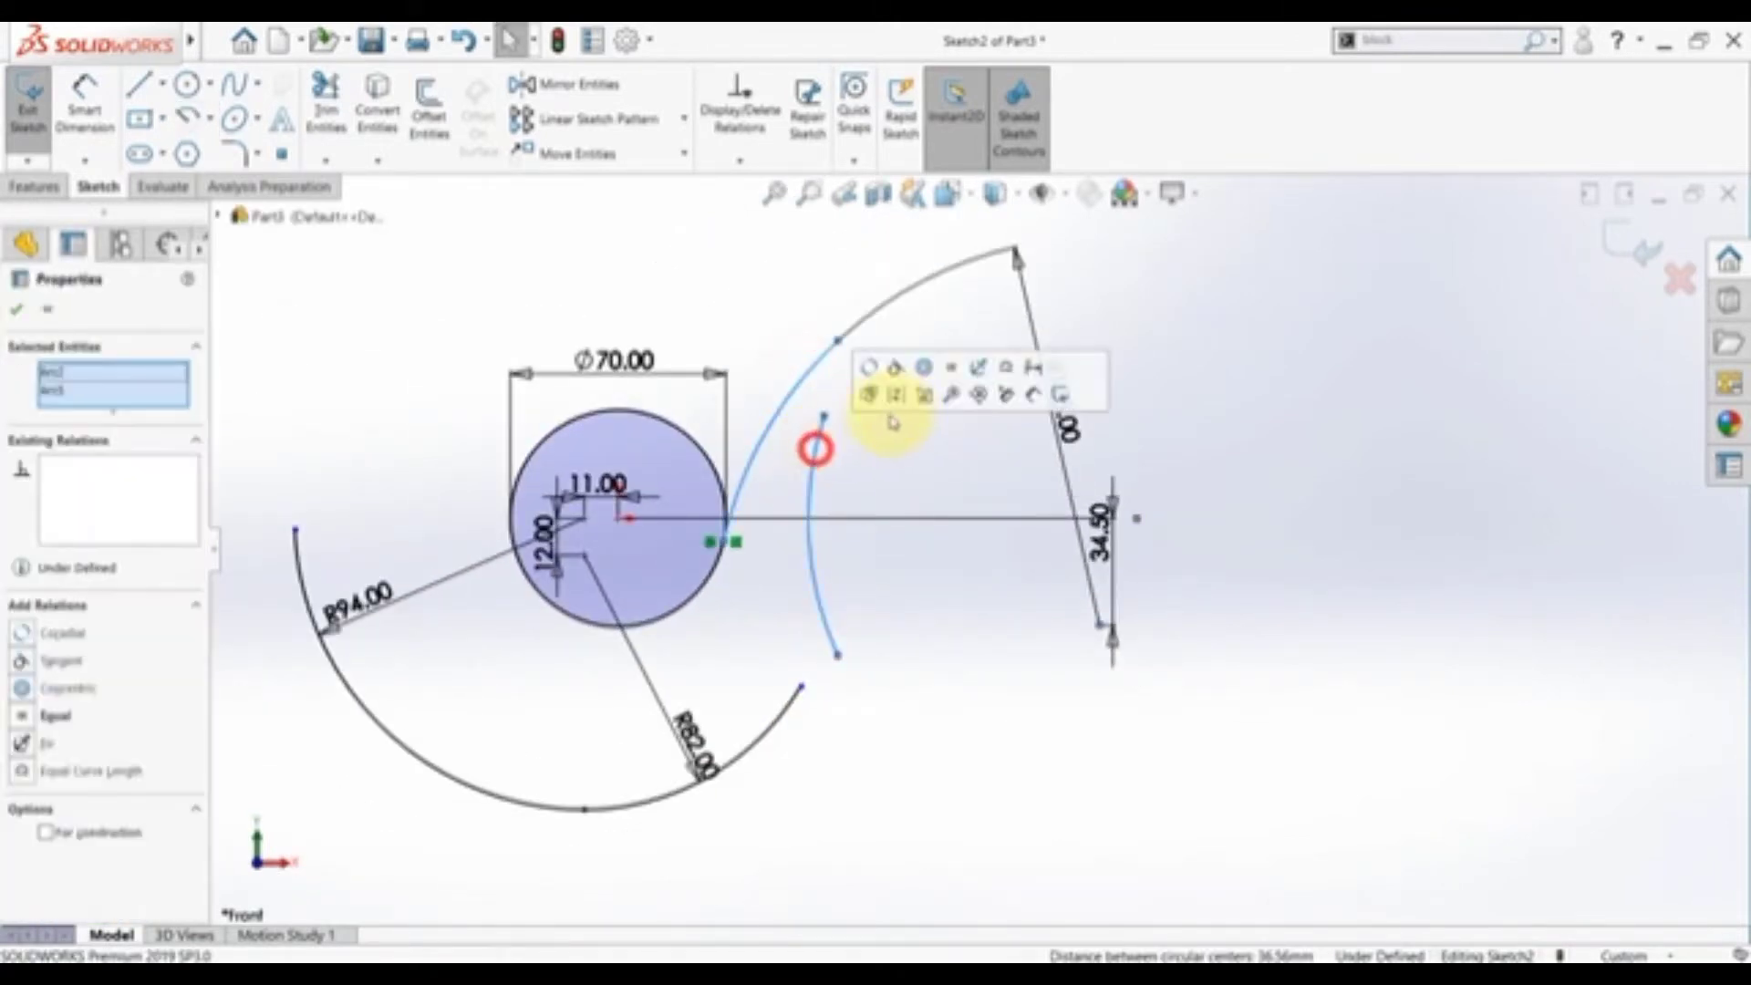
pyautogui.click(954, 375)
pyautogui.click(939, 607)
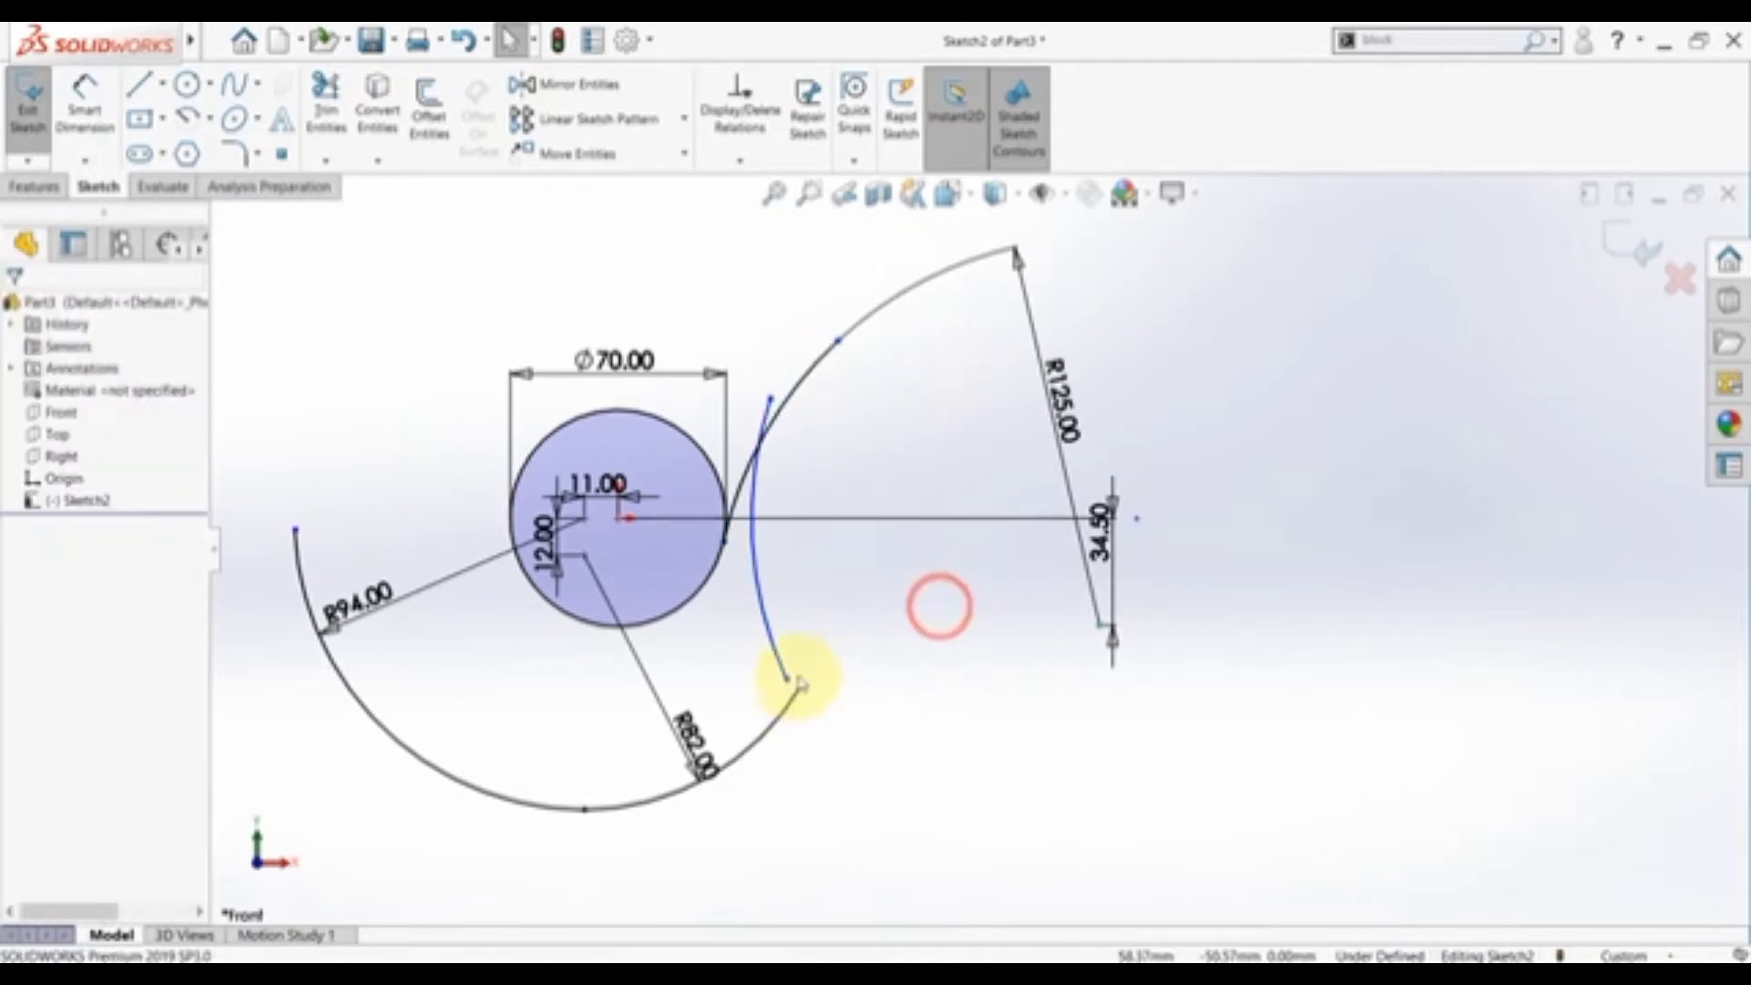
pyautogui.click(786, 682)
pyautogui.keyDown('ctrl'); pyautogui.click(800, 685); pyautogui.keyUp('ctrl')
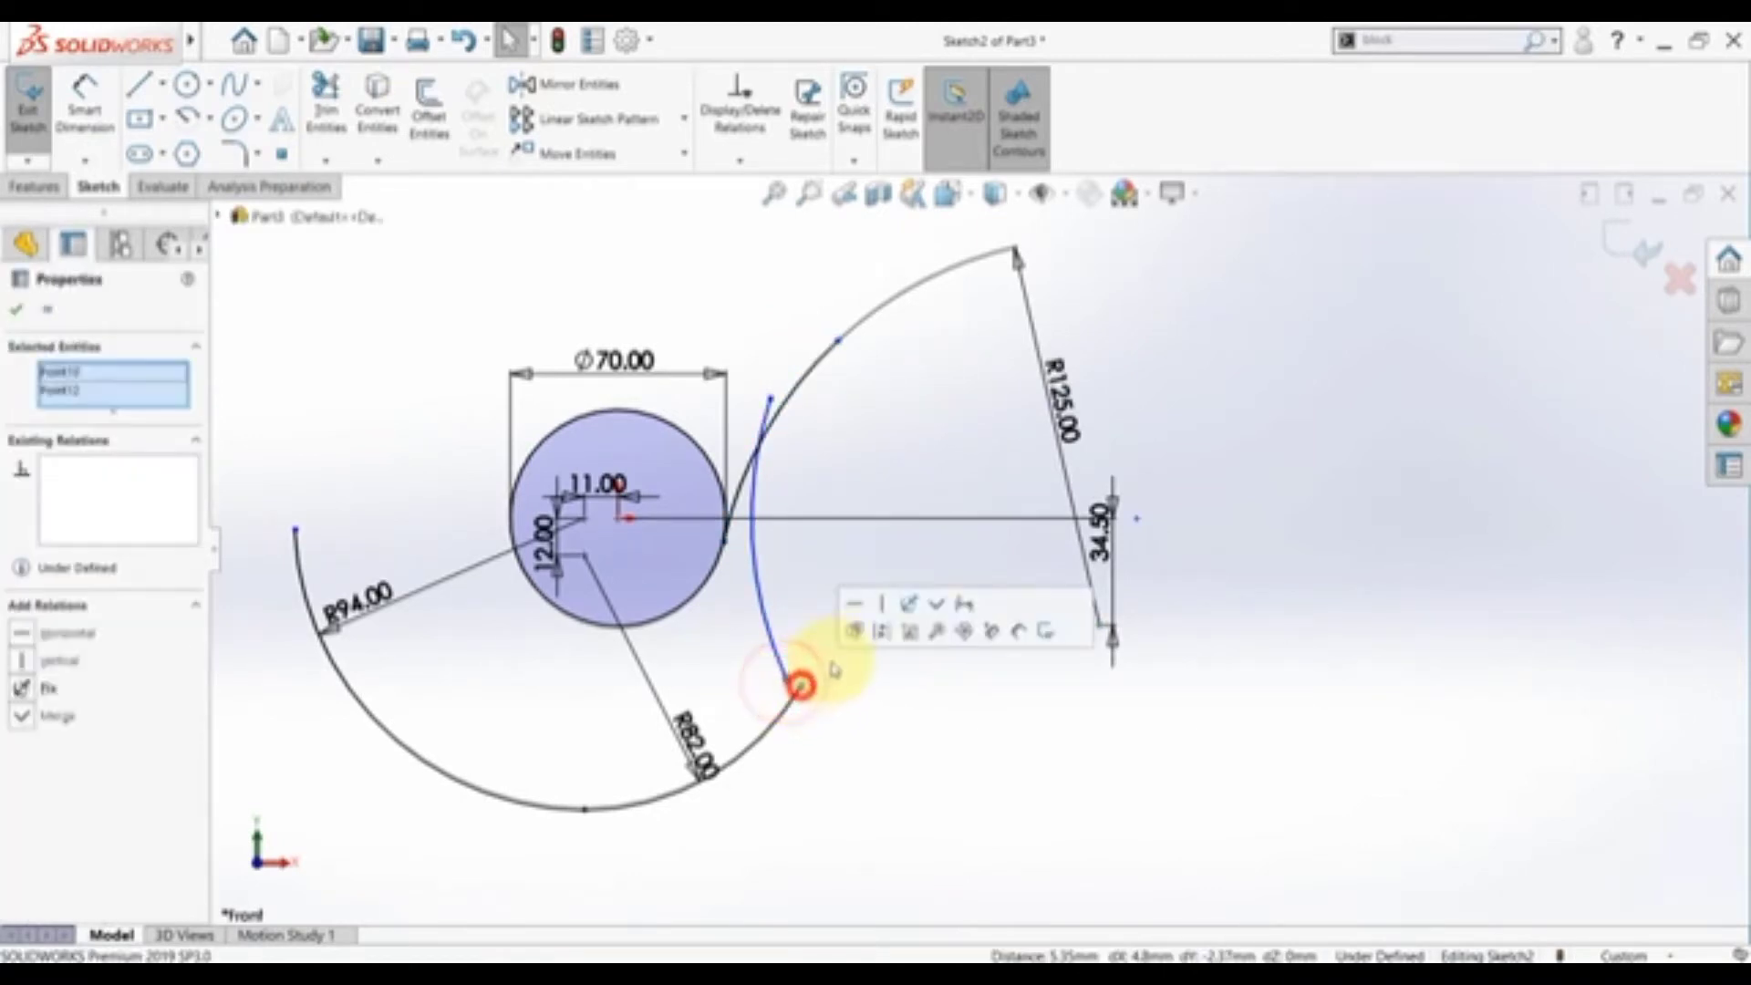
pyautogui.click(940, 607)
pyautogui.click(881, 703)
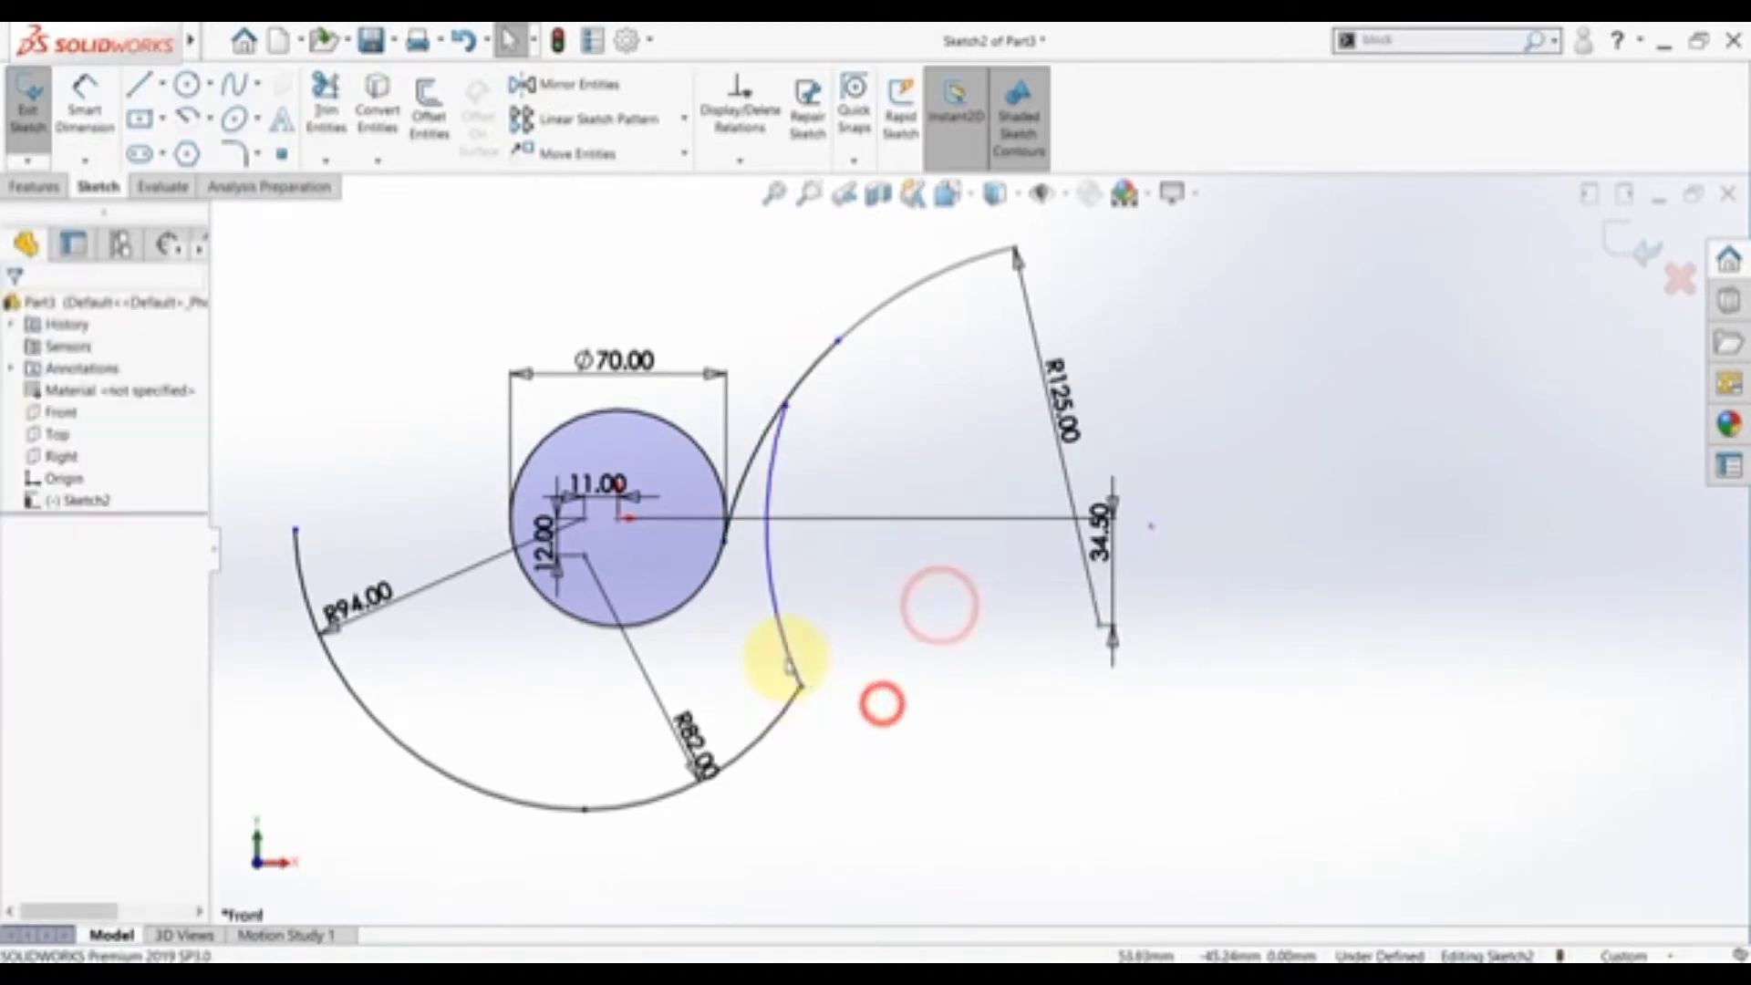
# - Reshape the arc, re-merge its lower endpoint, and level the free point with the circle centre
pyautogui.moveTo(814, 417); pyautogui.dragTo(911, 456)
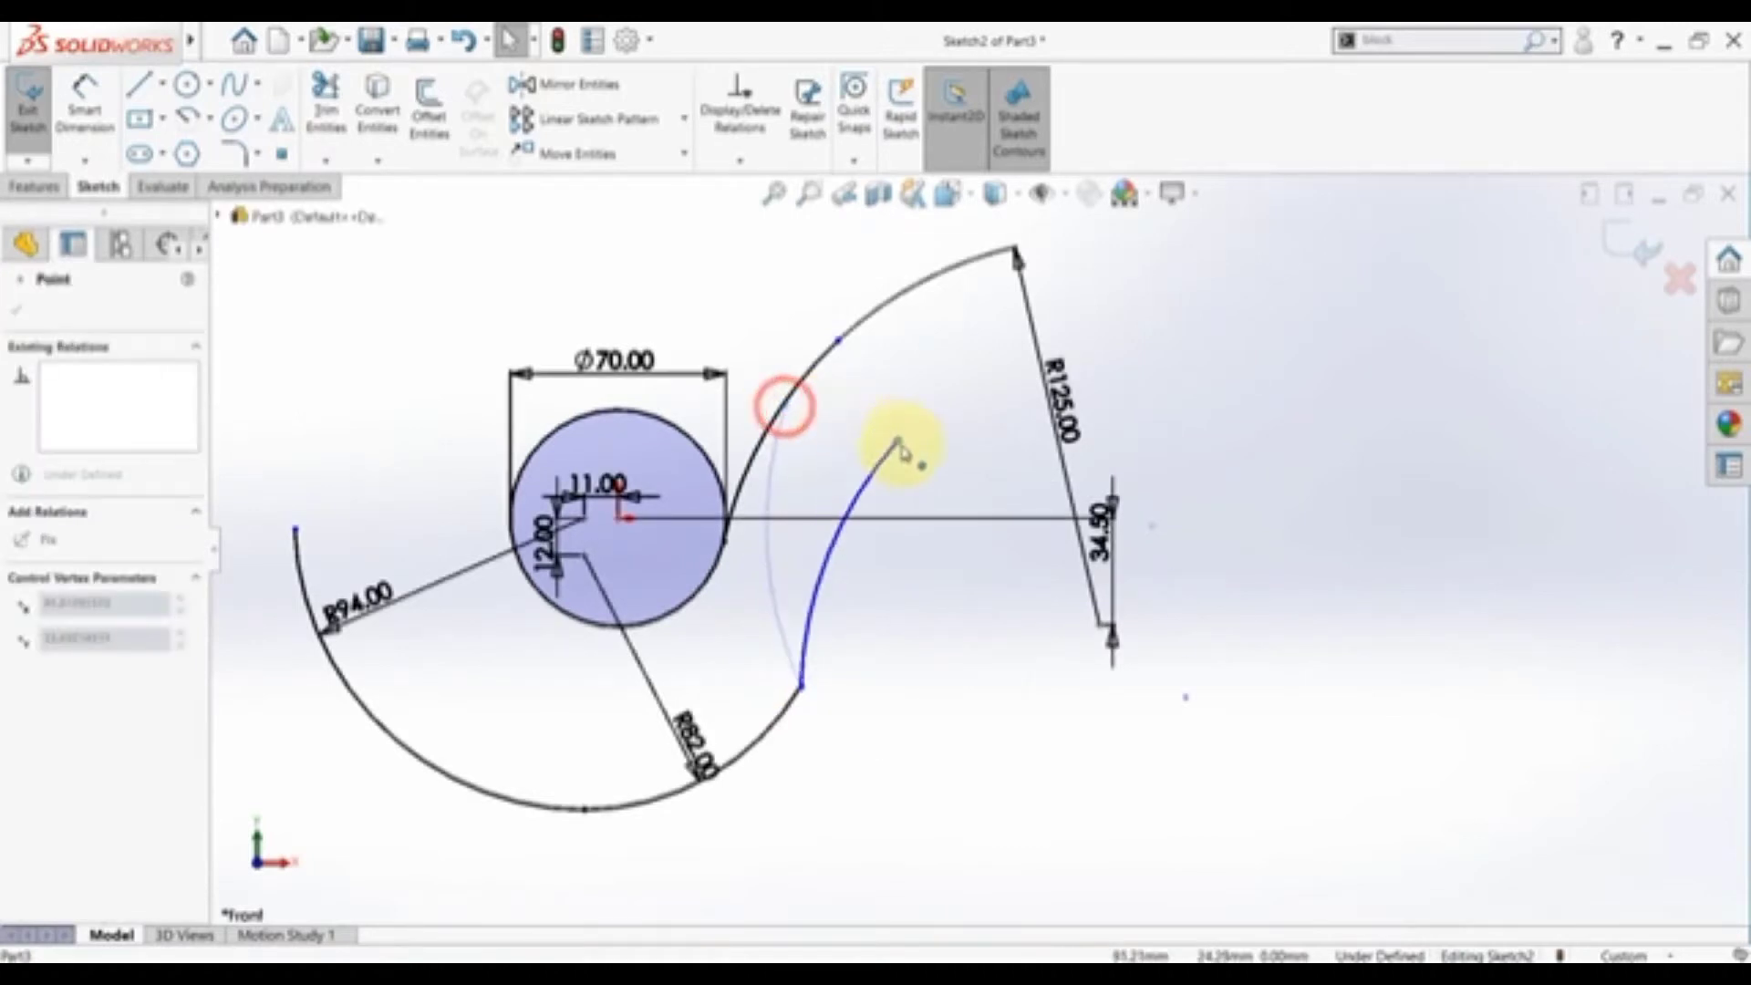
pyautogui.click(803, 664)
pyautogui.click(801, 682)
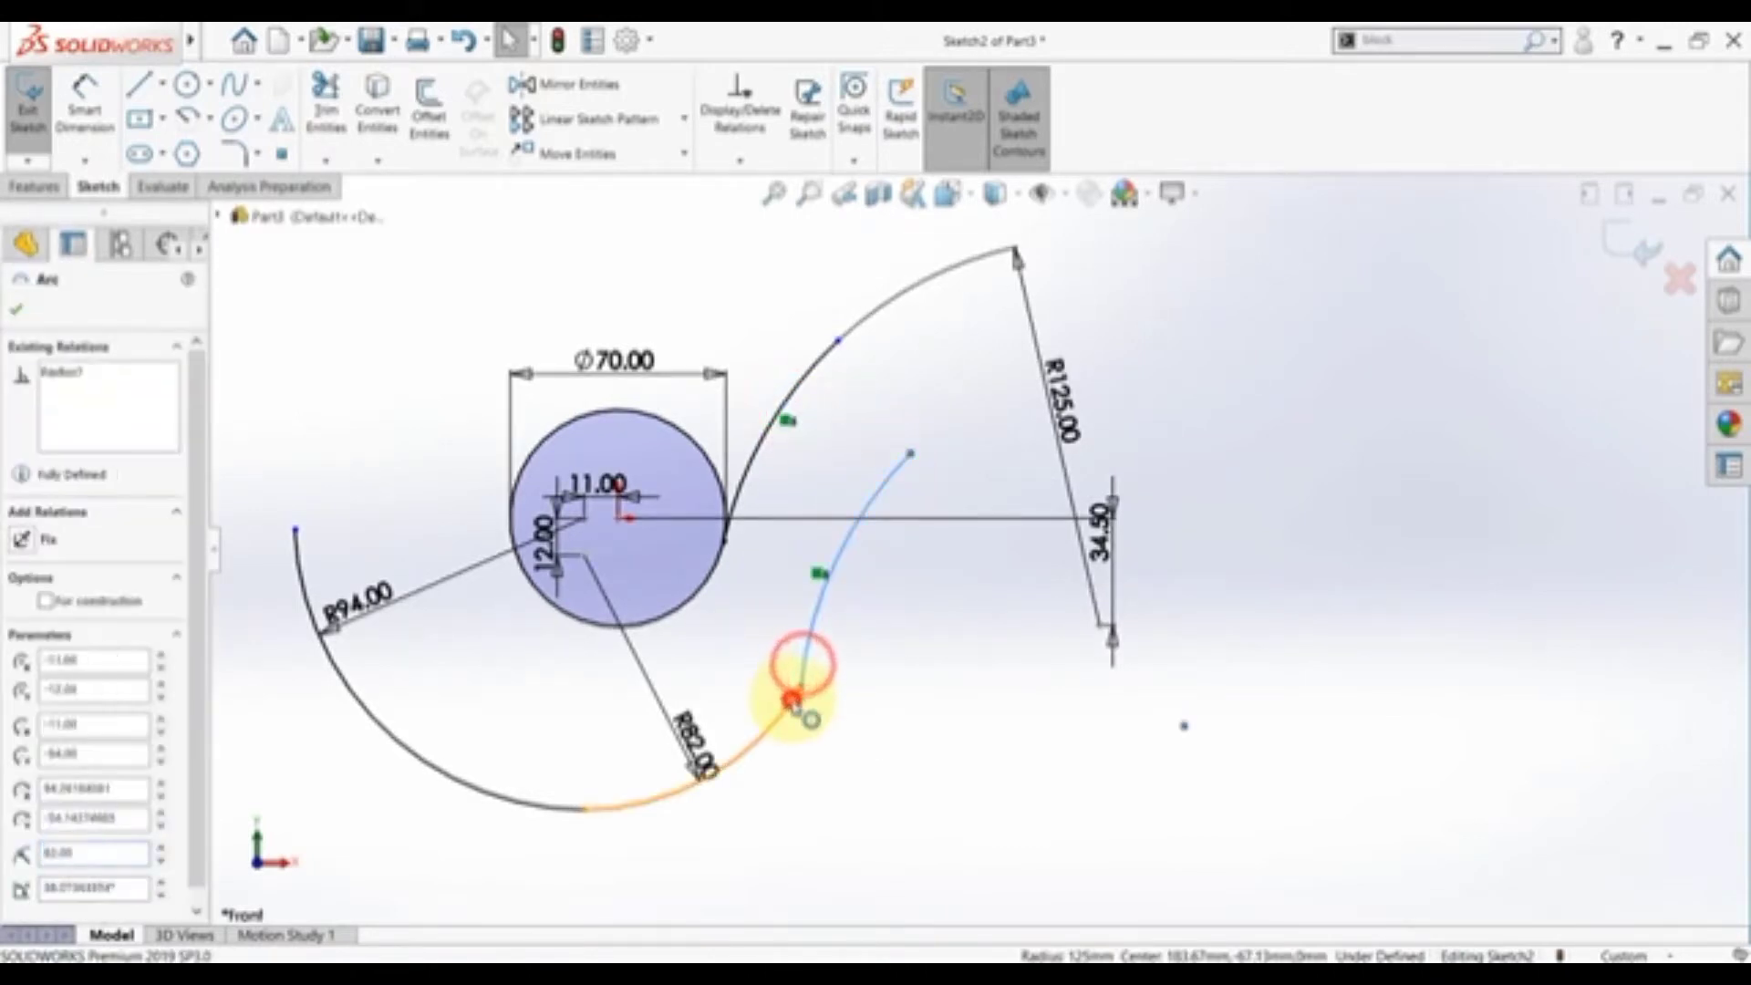
pyautogui.keyDown('ctrl'); pyautogui.click(796, 695); pyautogui.keyUp('ctrl')
pyautogui.click(870, 620)
pyautogui.click(861, 739)
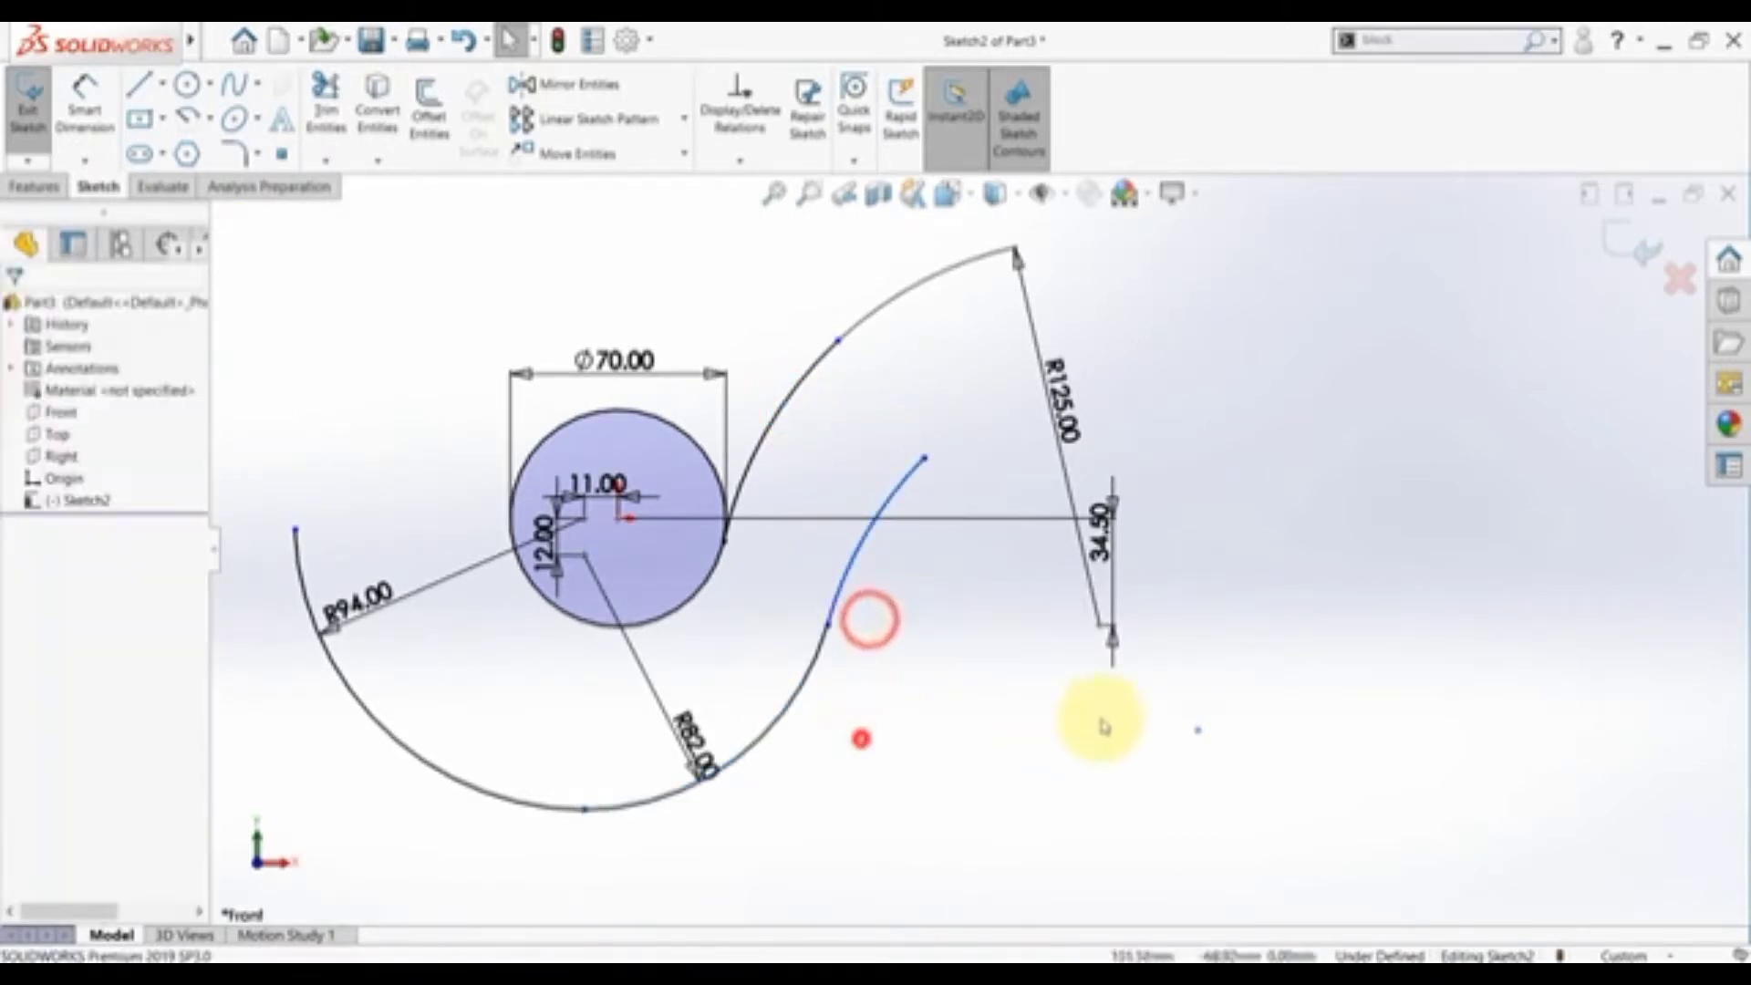
pyautogui.click(1196, 729)
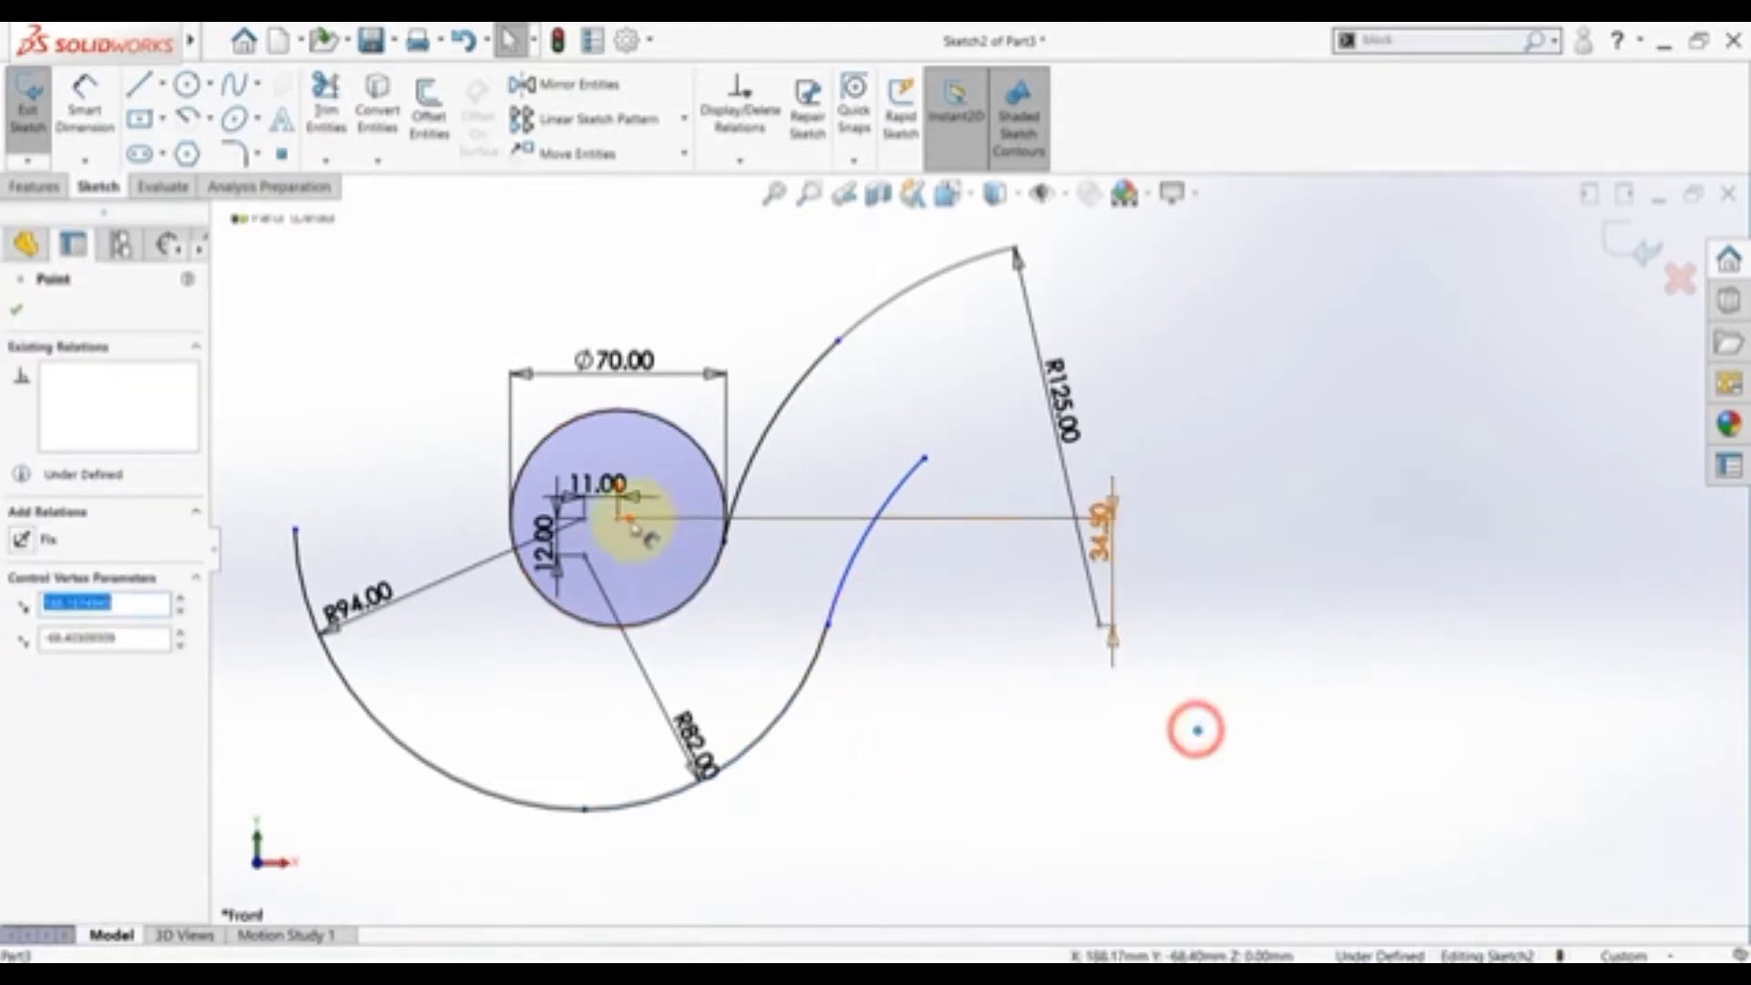
pyautogui.keyDown('ctrl'); pyautogui.click(617, 522); pyautogui.keyUp('ctrl')
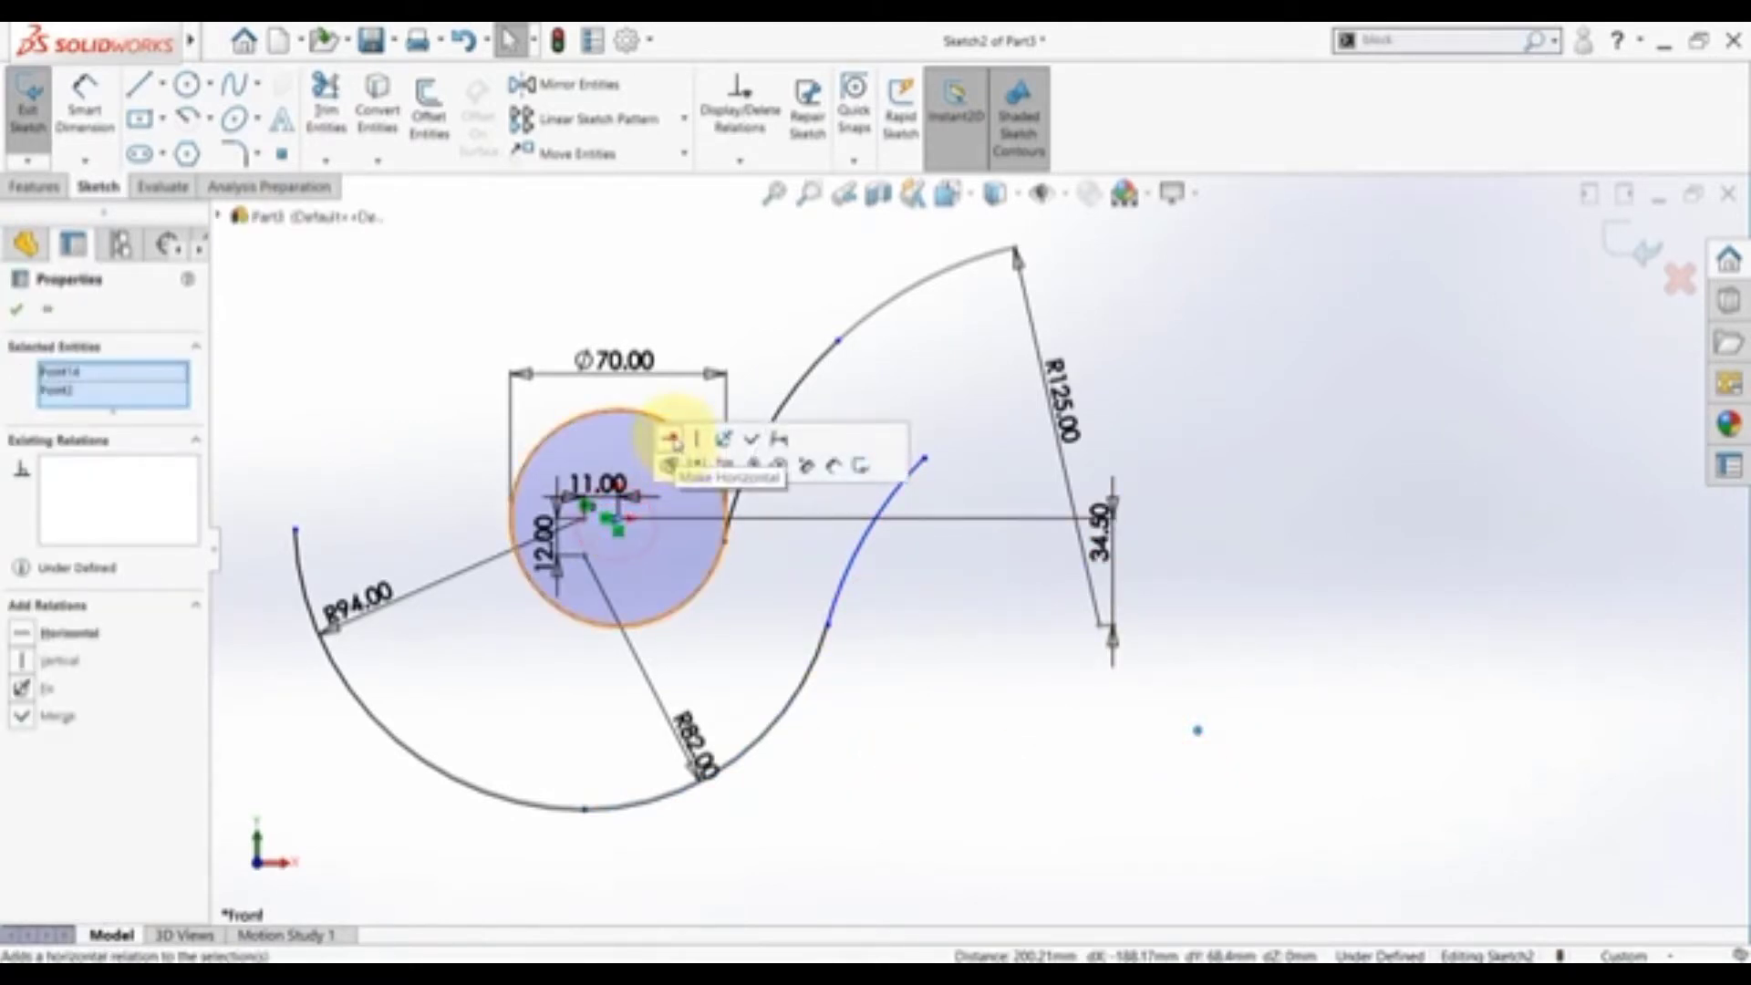
pyautogui.click(673, 436)
pyautogui.click(517, 319)
# - Adjust the arc endpoints, move the R125 dimension below the arcs, and check the reference drawing
pyautogui.moveTo(947, 248); pyautogui.dragTo(863, 416)
pyautogui.moveTo(836, 344); pyautogui.dragTo(805, 378)
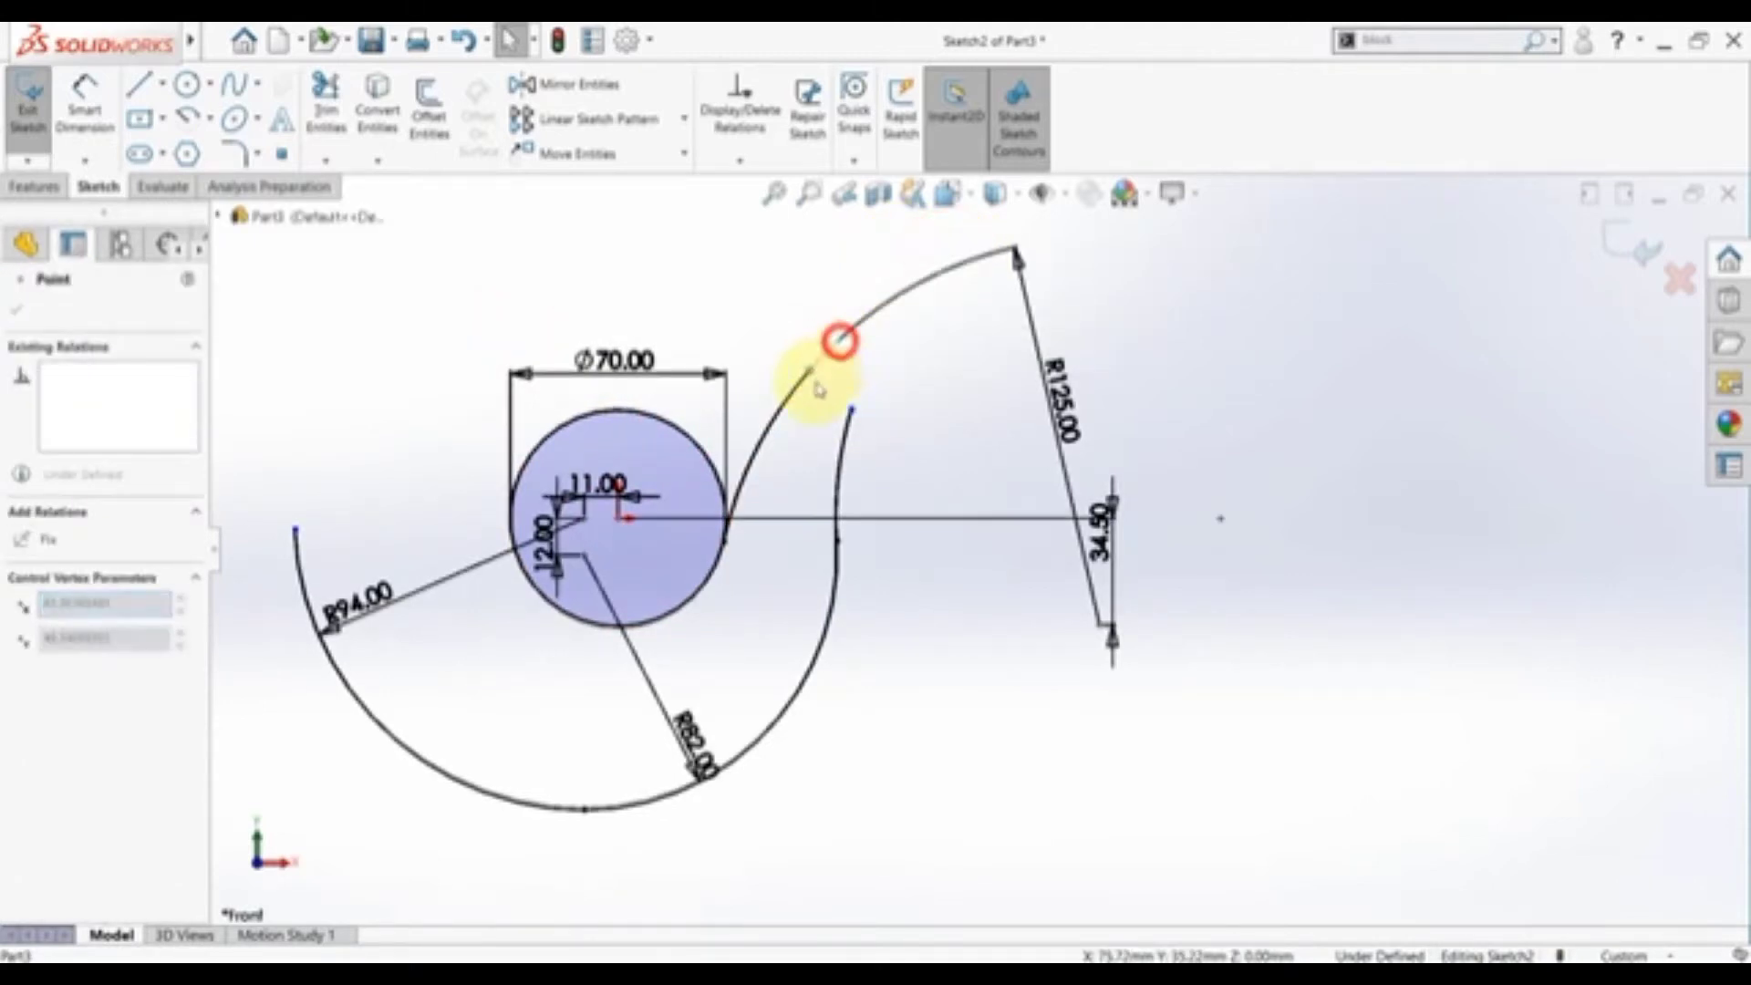
pyautogui.click(958, 680)
pyautogui.moveTo(1049, 424); pyautogui.dragTo(891, 696)
pyautogui.click(888, 698)
pyautogui.click(600, 973)
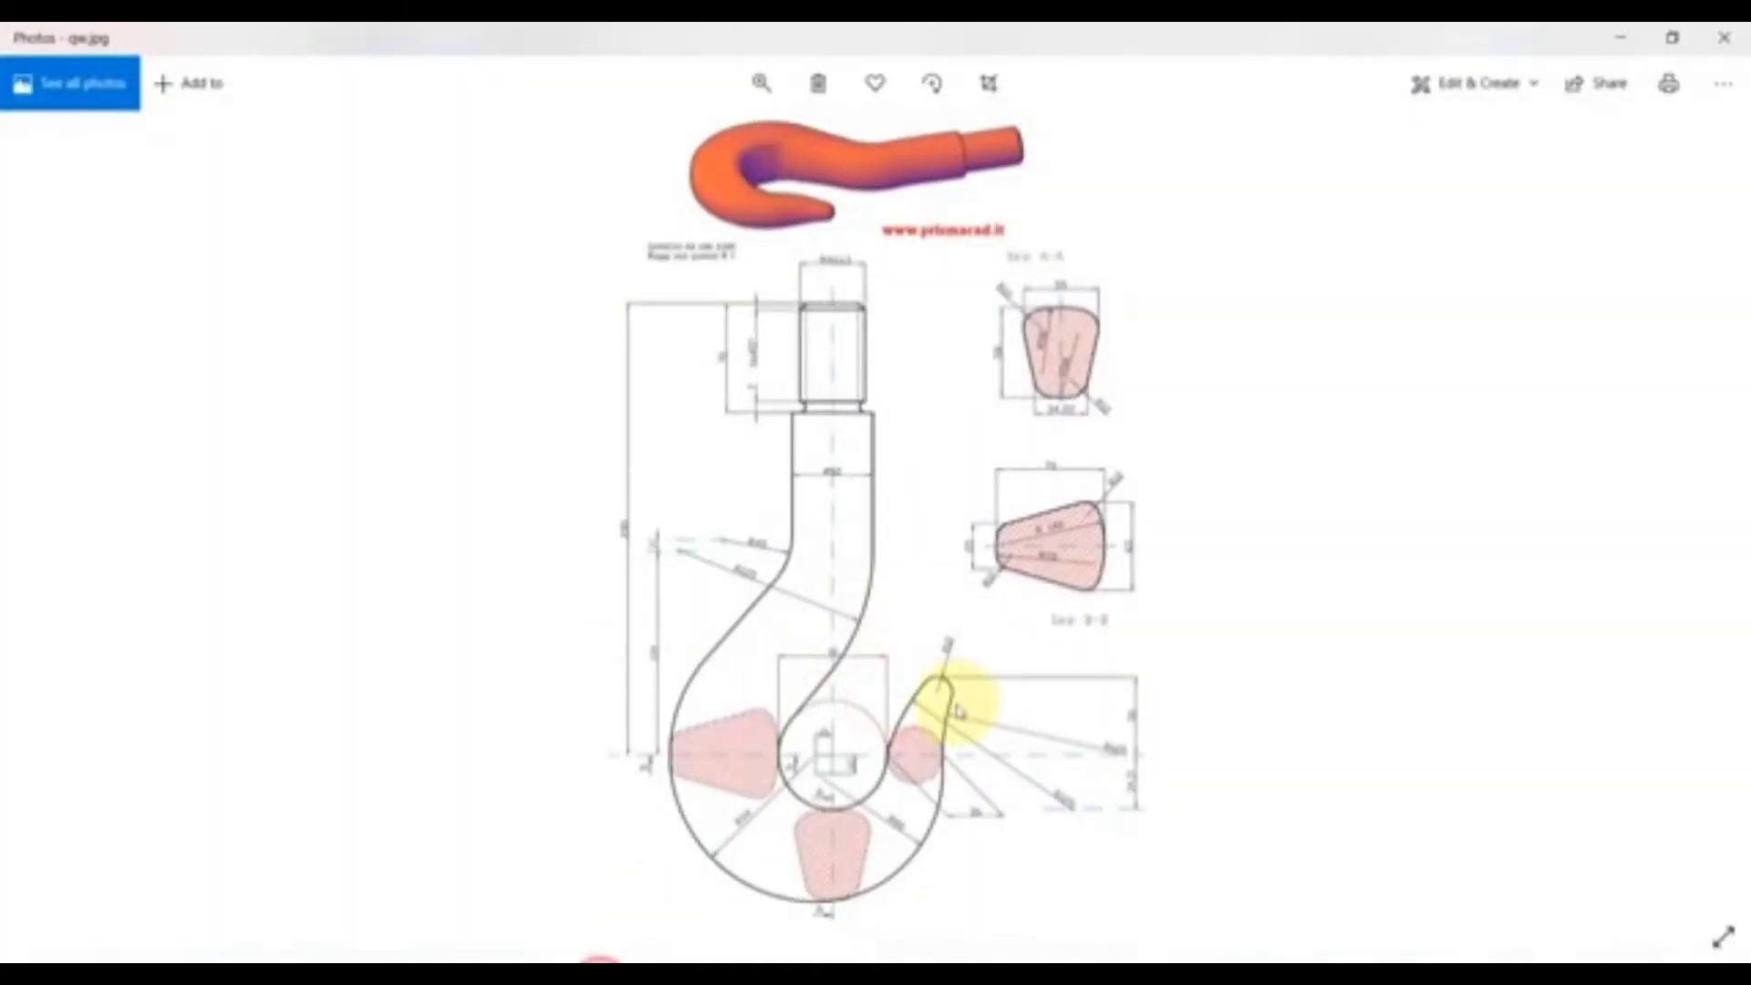
pyautogui.doubleClick(923, 686)
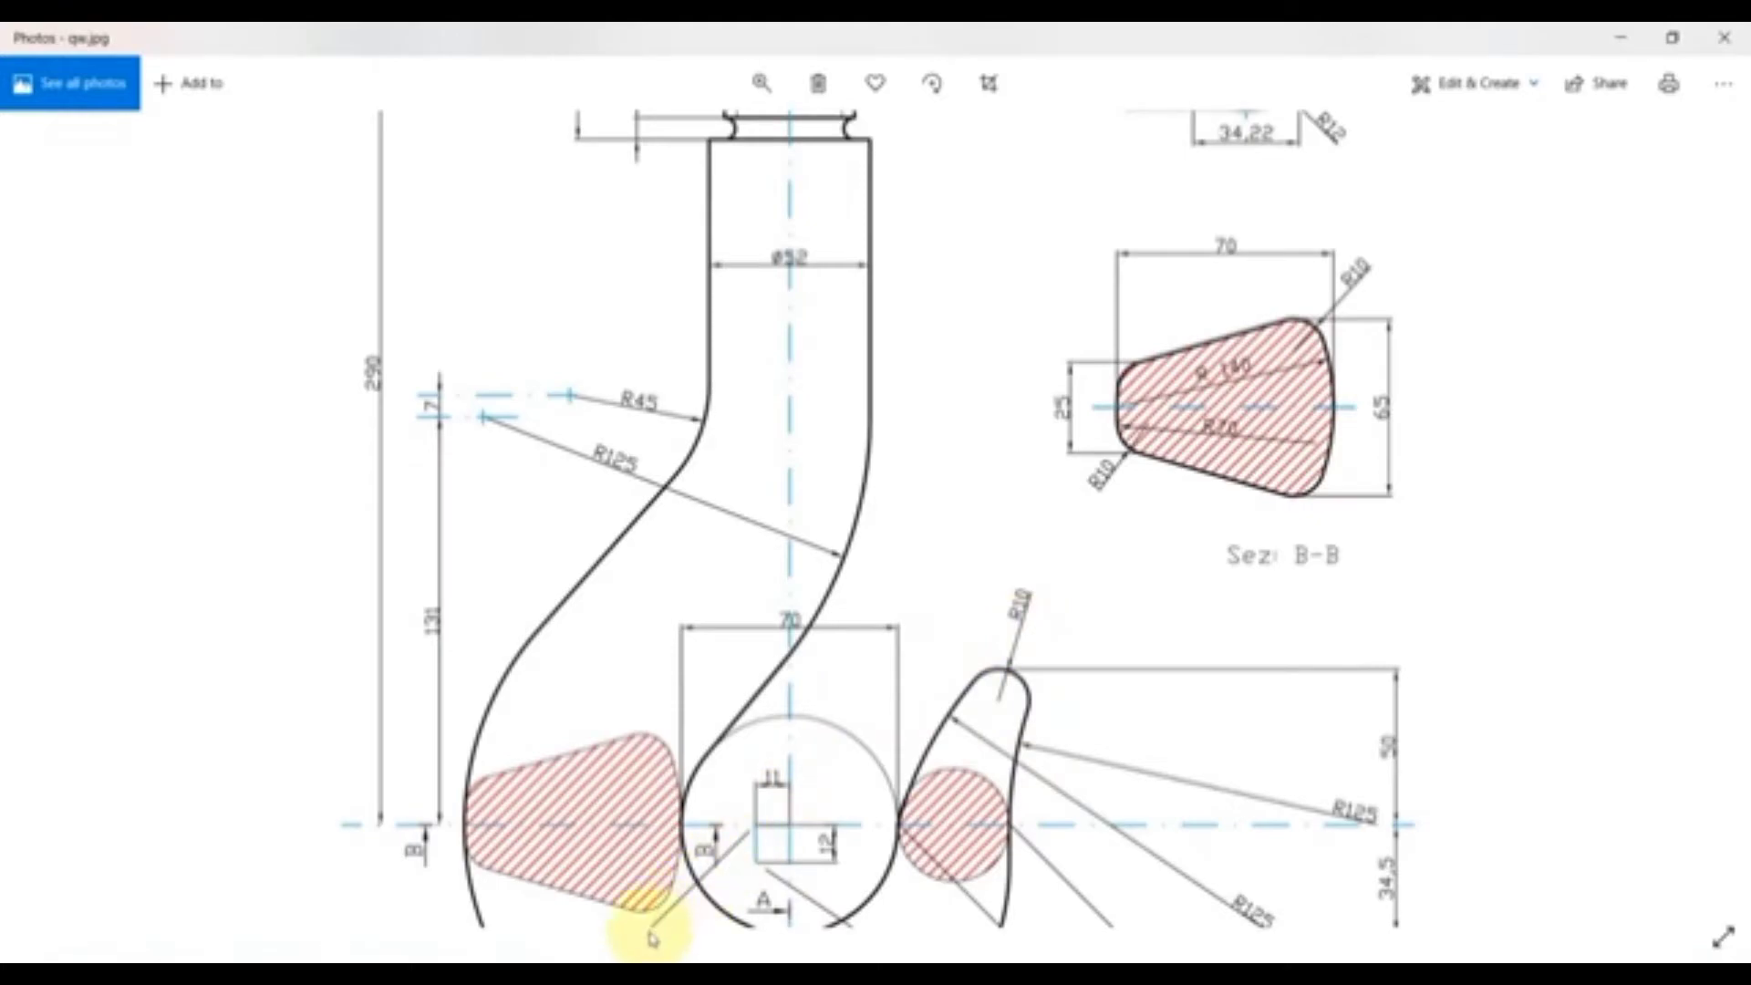
pyautogui.click(598, 958)
# - Draw a tangent arc joining the top ends of the two hook-tip curves
pyautogui.click(212, 116)
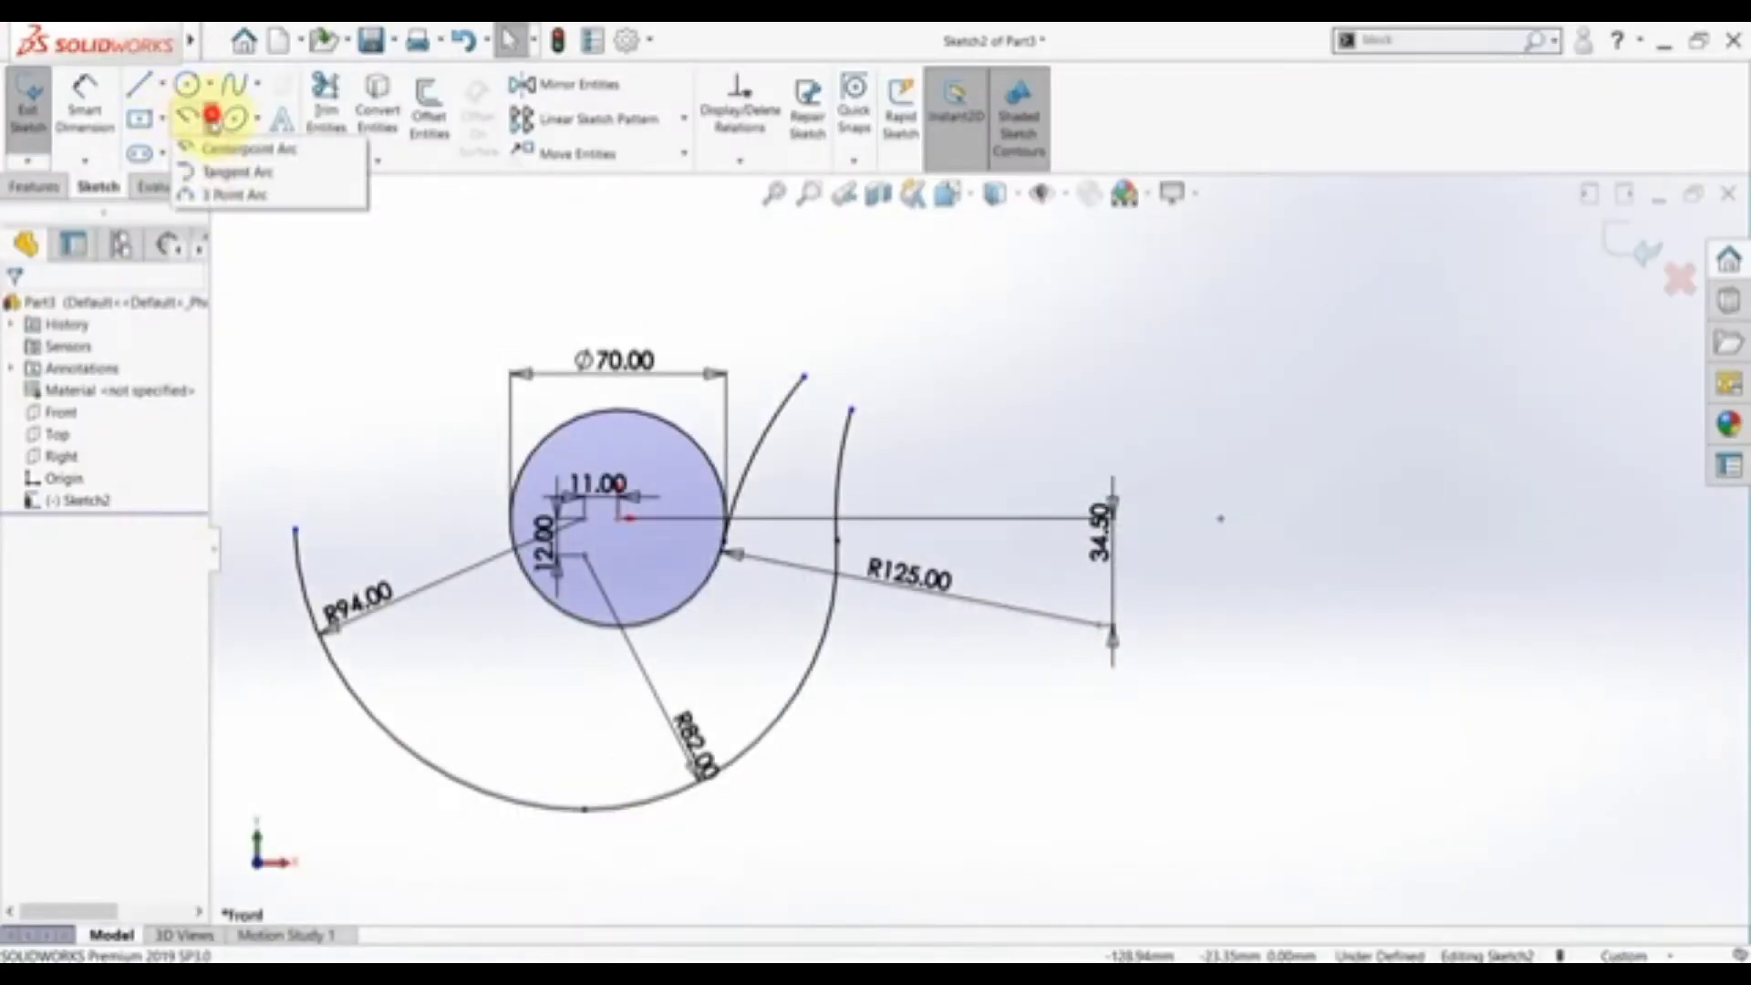
pyautogui.click(211, 171)
pyautogui.scroll(-3, 939, 442)
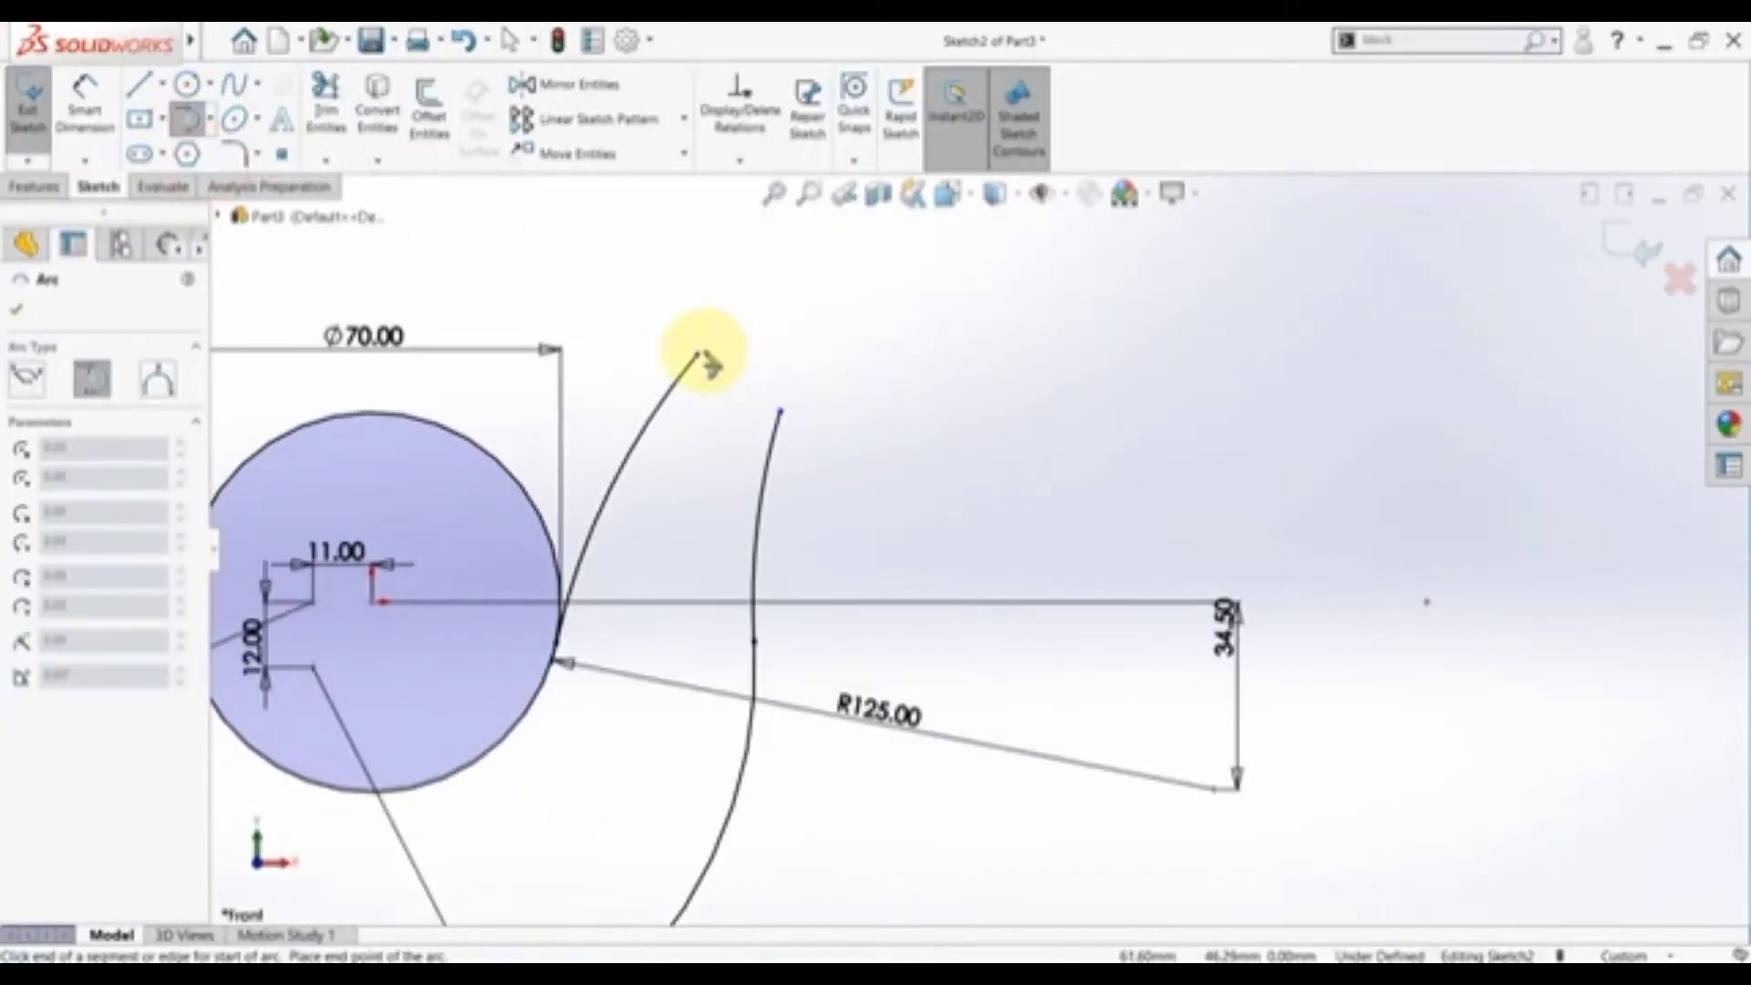
pyautogui.click(700, 353)
pyautogui.doubleClick(780, 412)
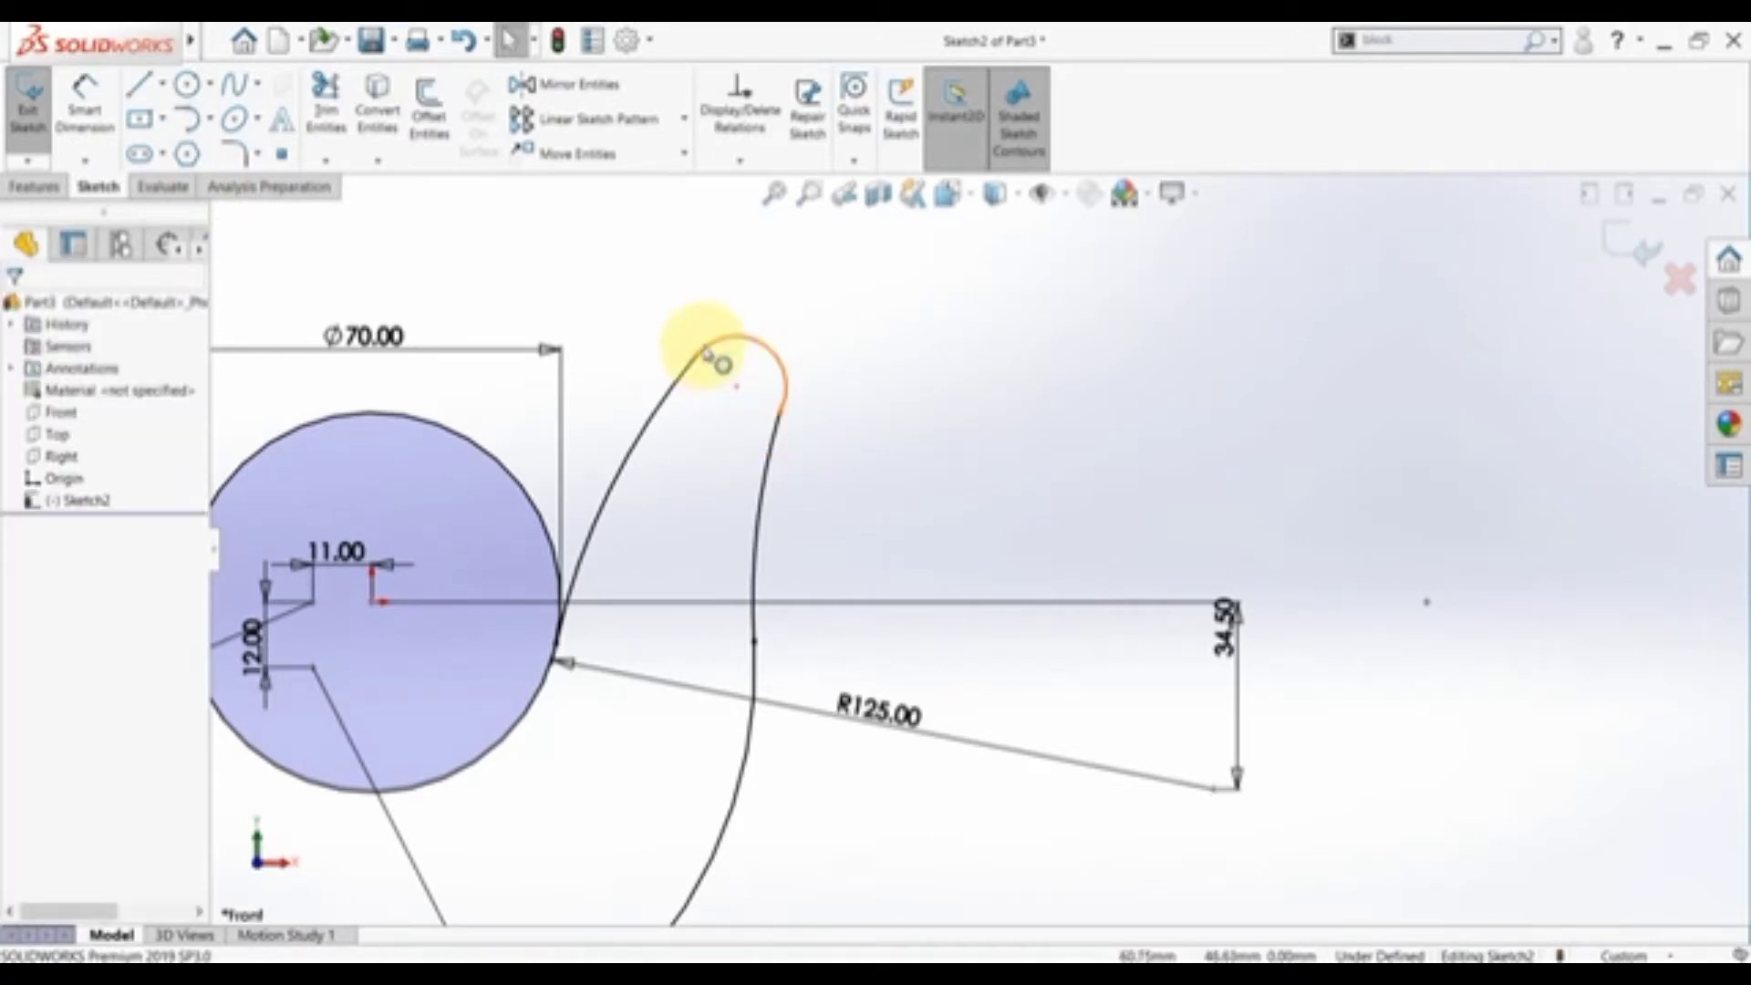
pyautogui.click(788, 401)
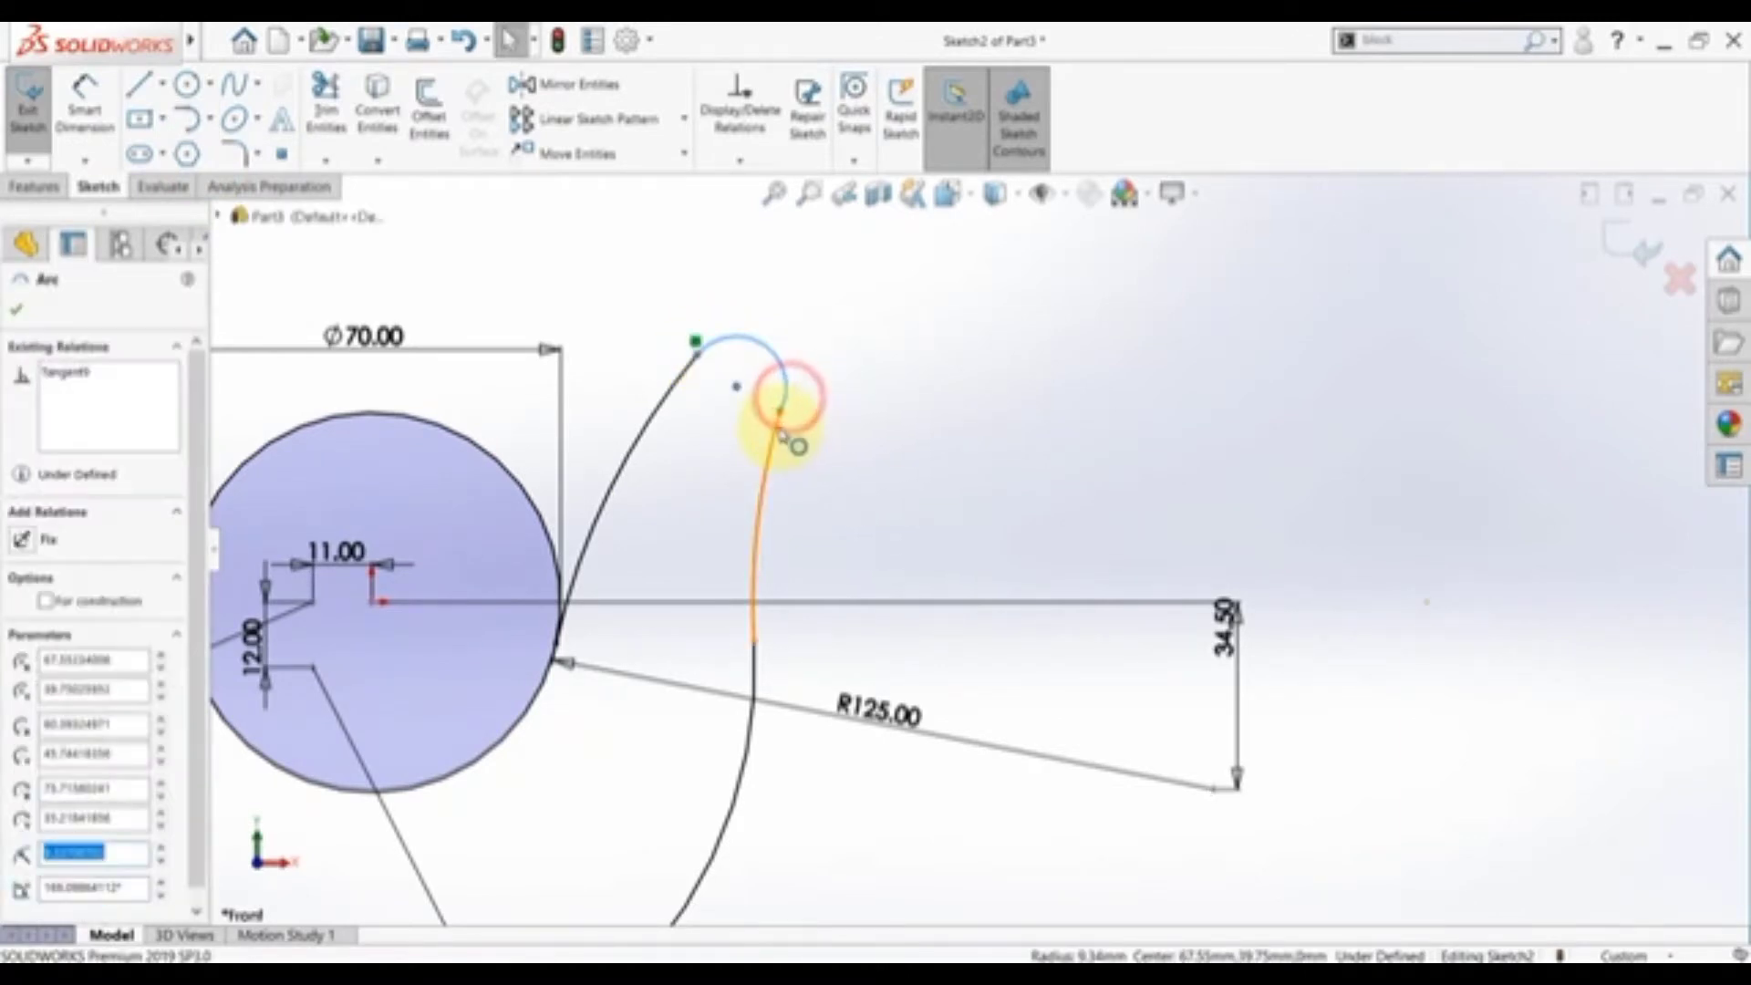
pyautogui.keyDown('ctrl'); pyautogui.click(777, 436); pyautogui.keyUp('ctrl')
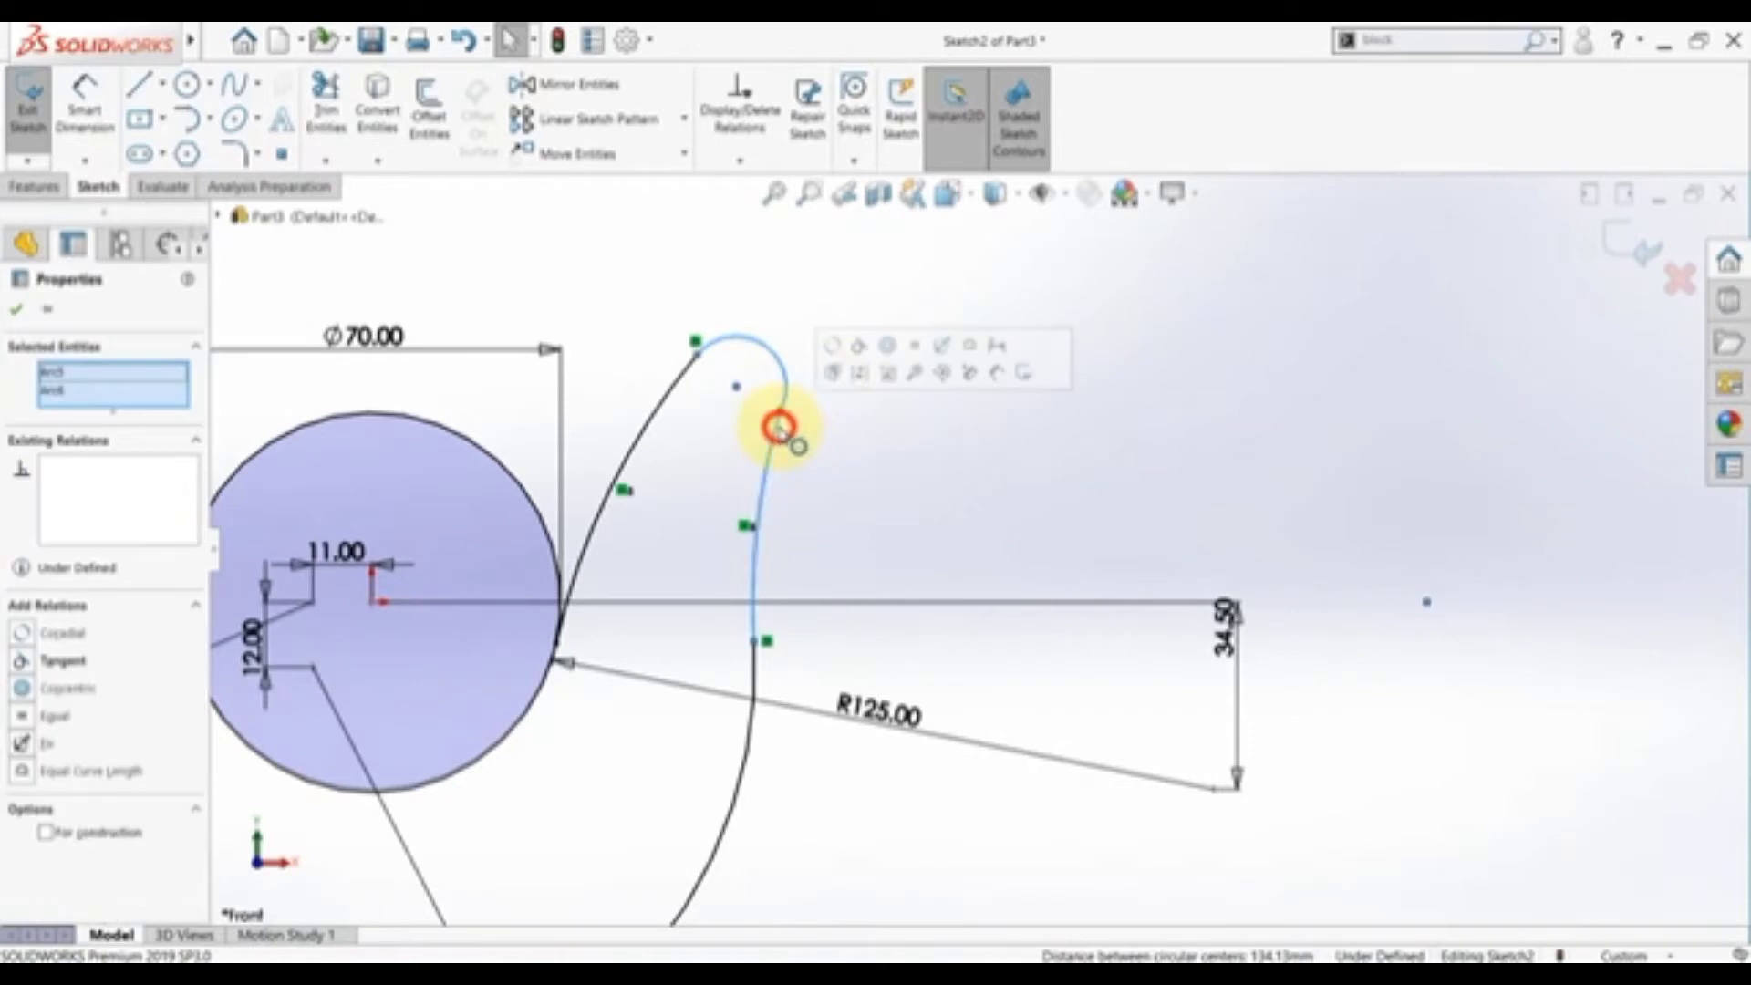
pyautogui.click(830, 447)
# - Dimension the tip arc to radius 10 and fit the sketch in view
pyautogui.click(73, 98)
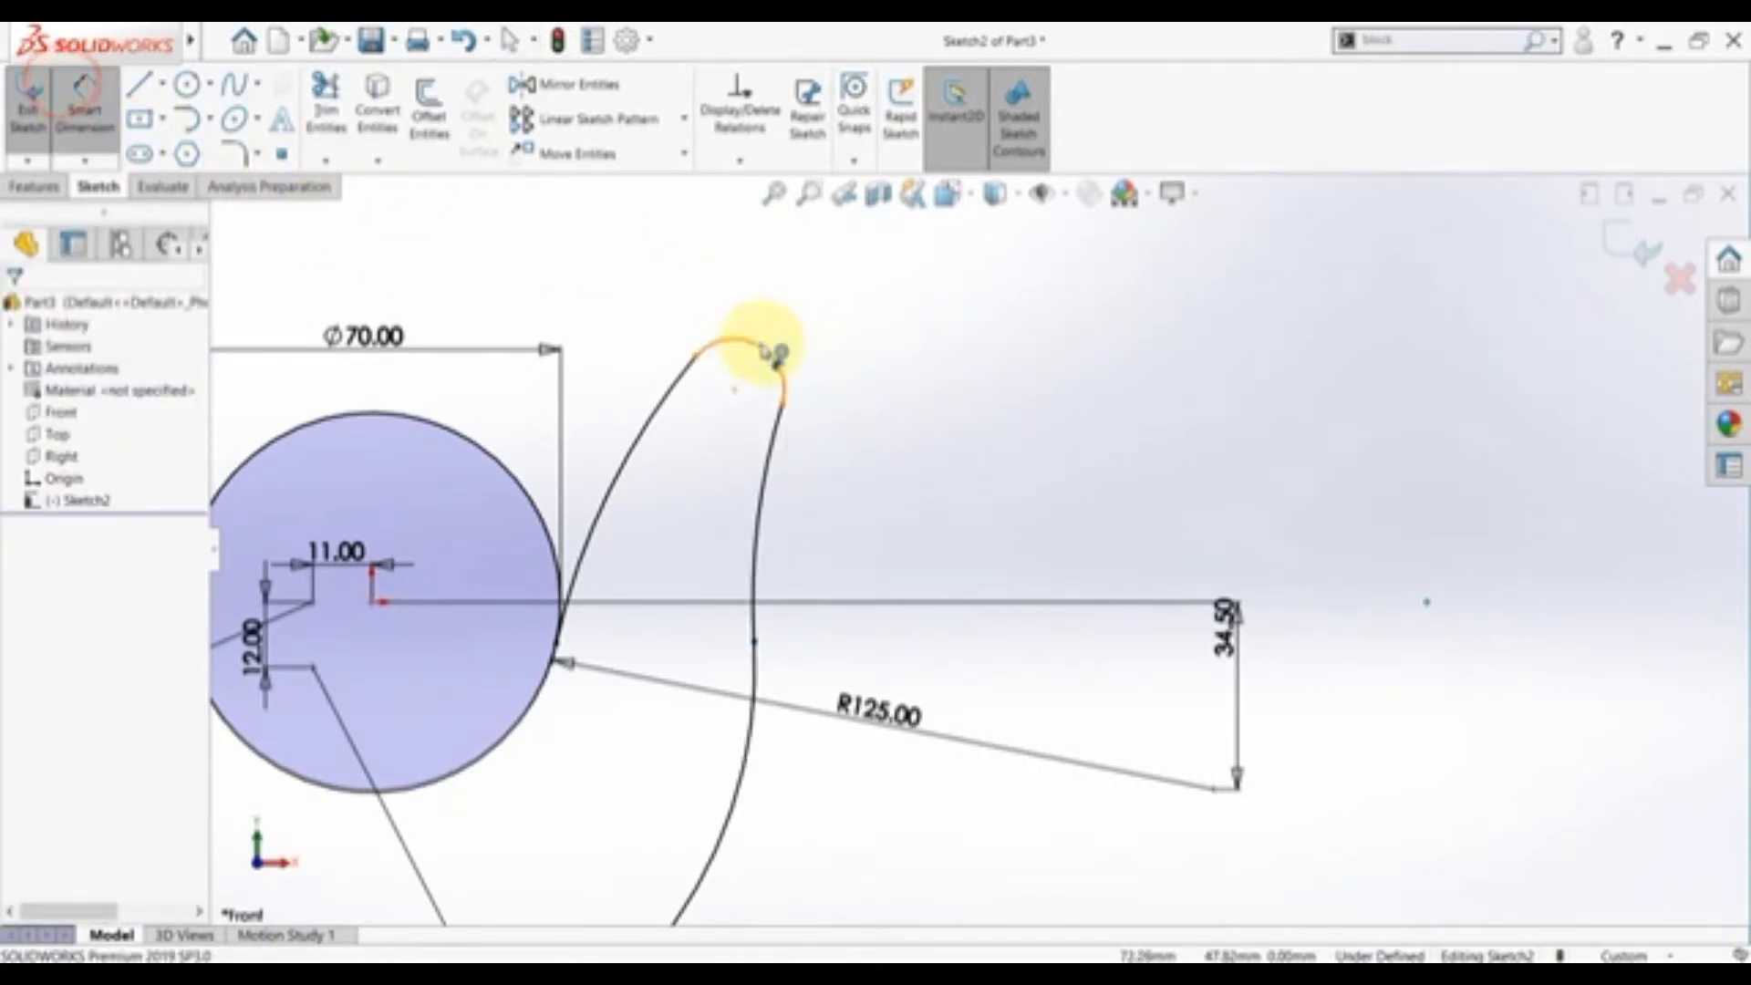
pyautogui.click(777, 351)
pyautogui.click(795, 342)
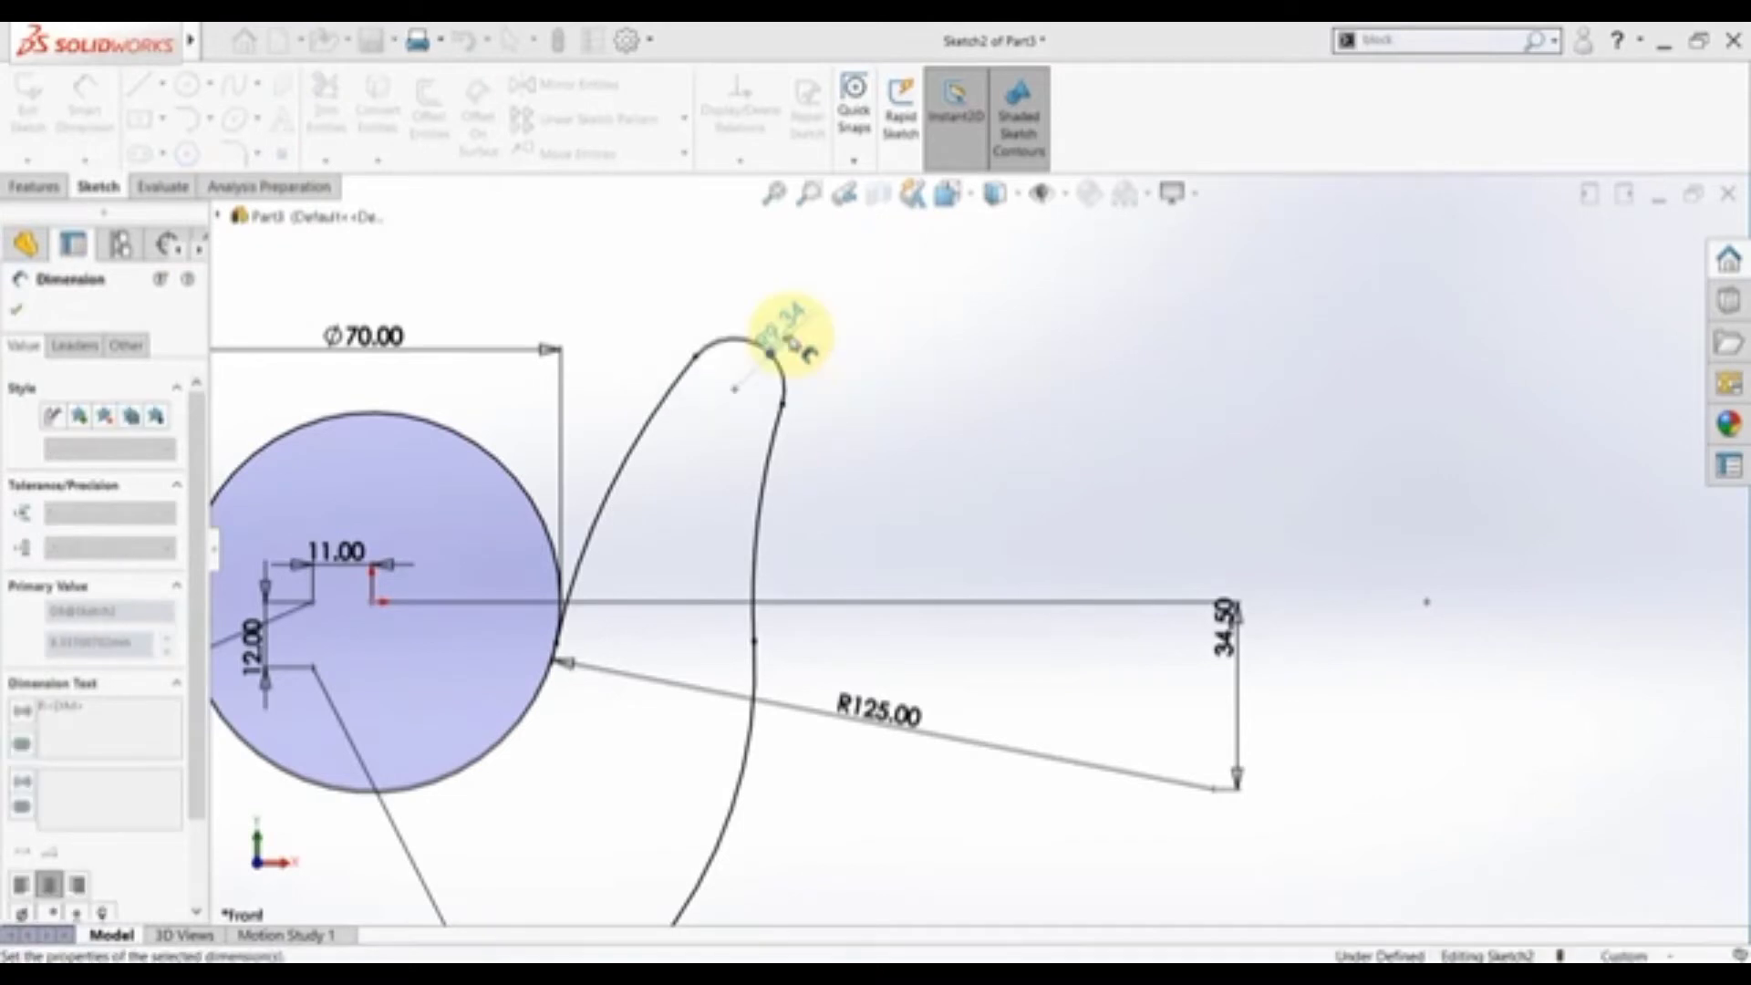
pyautogui.write('10')
pyautogui.press('Return')
pyautogui.press('Escape')
pyautogui.scroll(2, 790, 456)
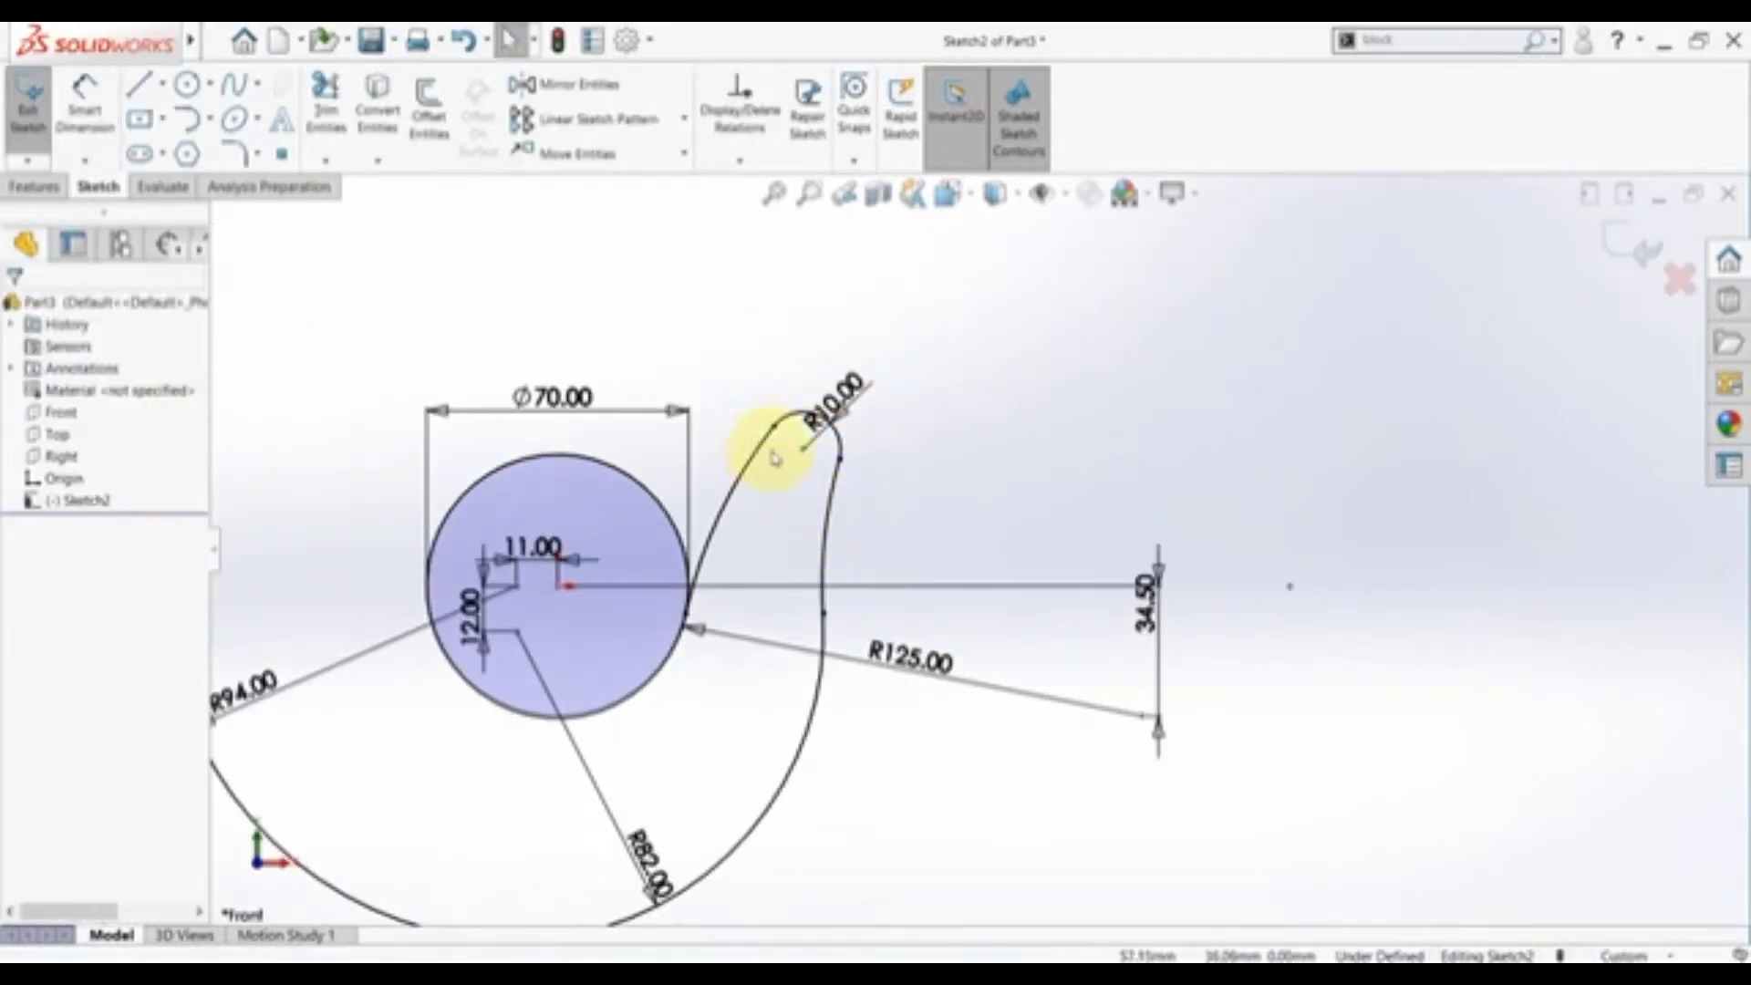
pyautogui.press('f')
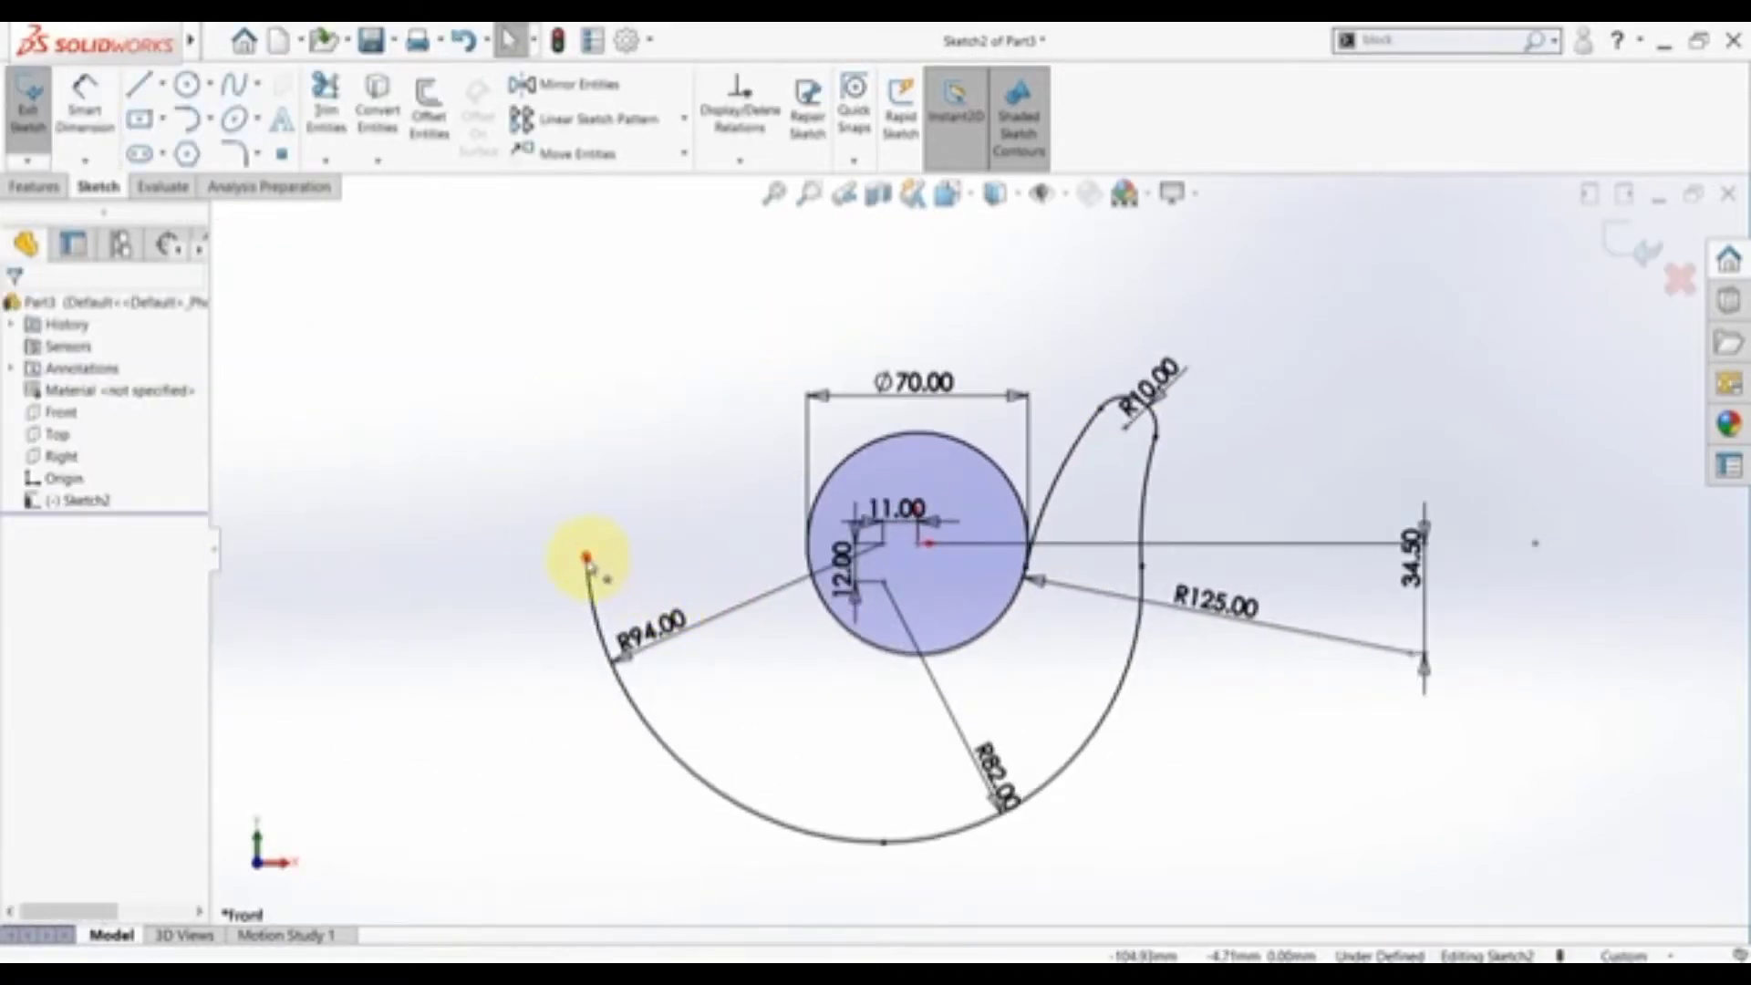
# - Check the hook reference drawing, zoomed on the shank and section views
pyautogui.click(587, 558)
pyautogui.scroll(3, 629, 666)
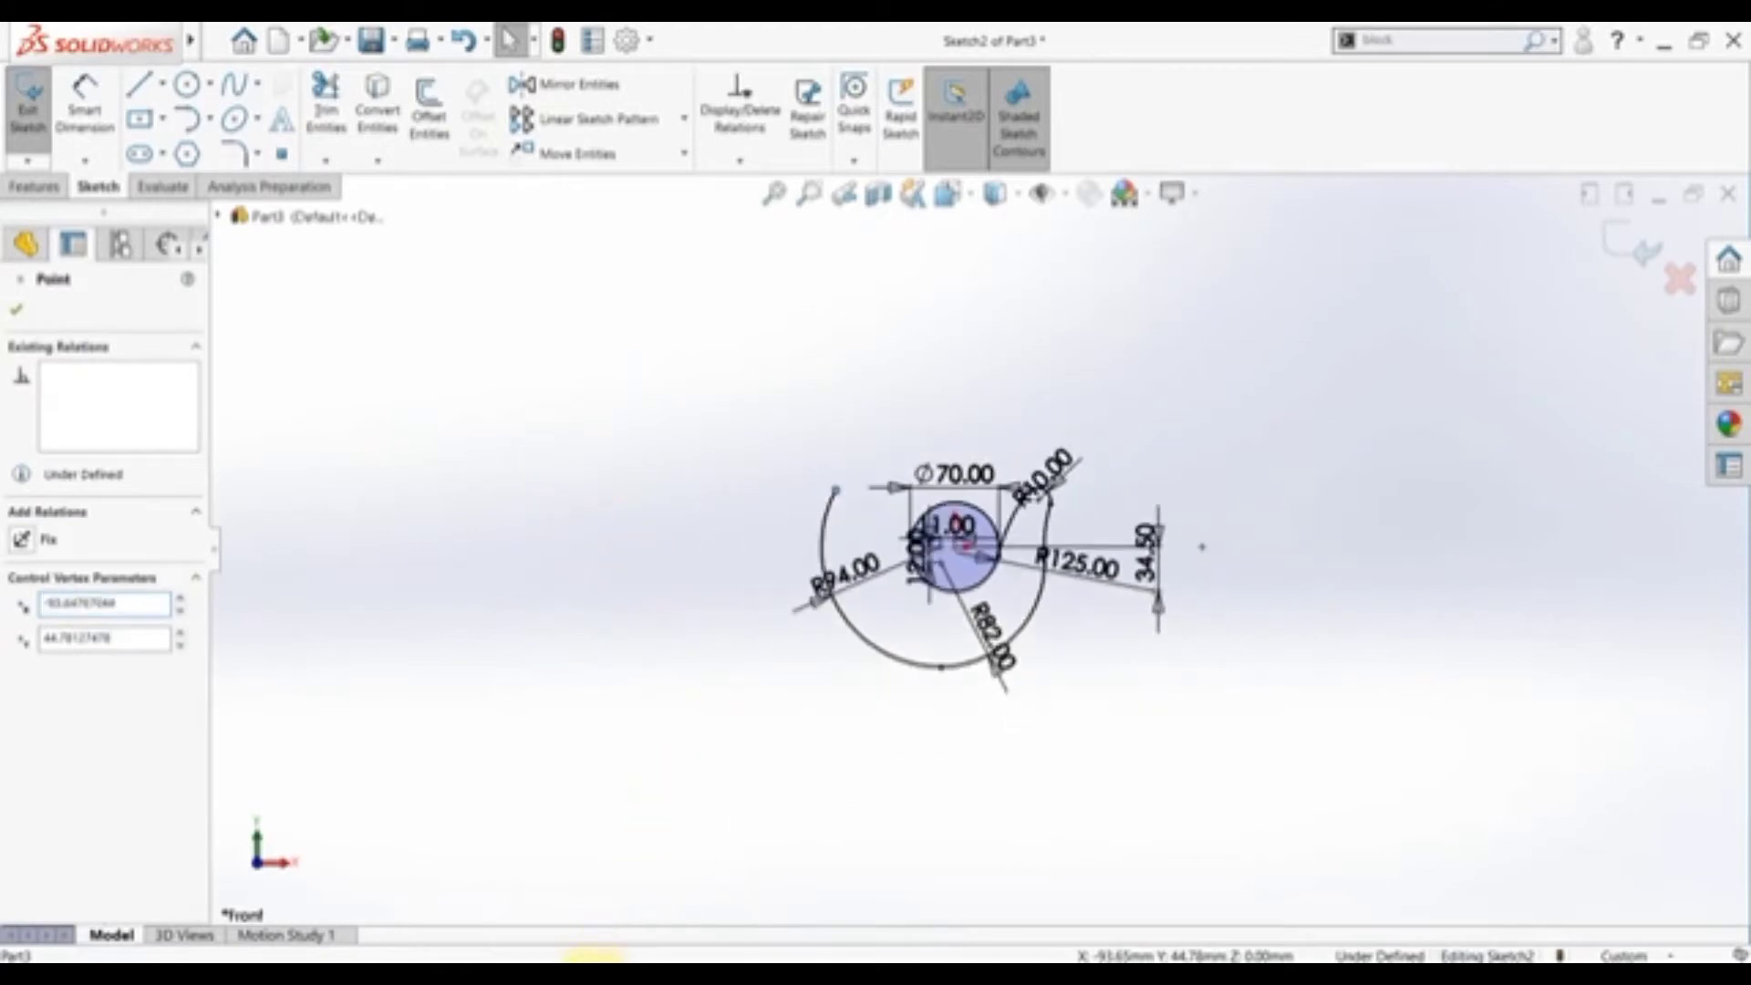
pyautogui.click(595, 981)
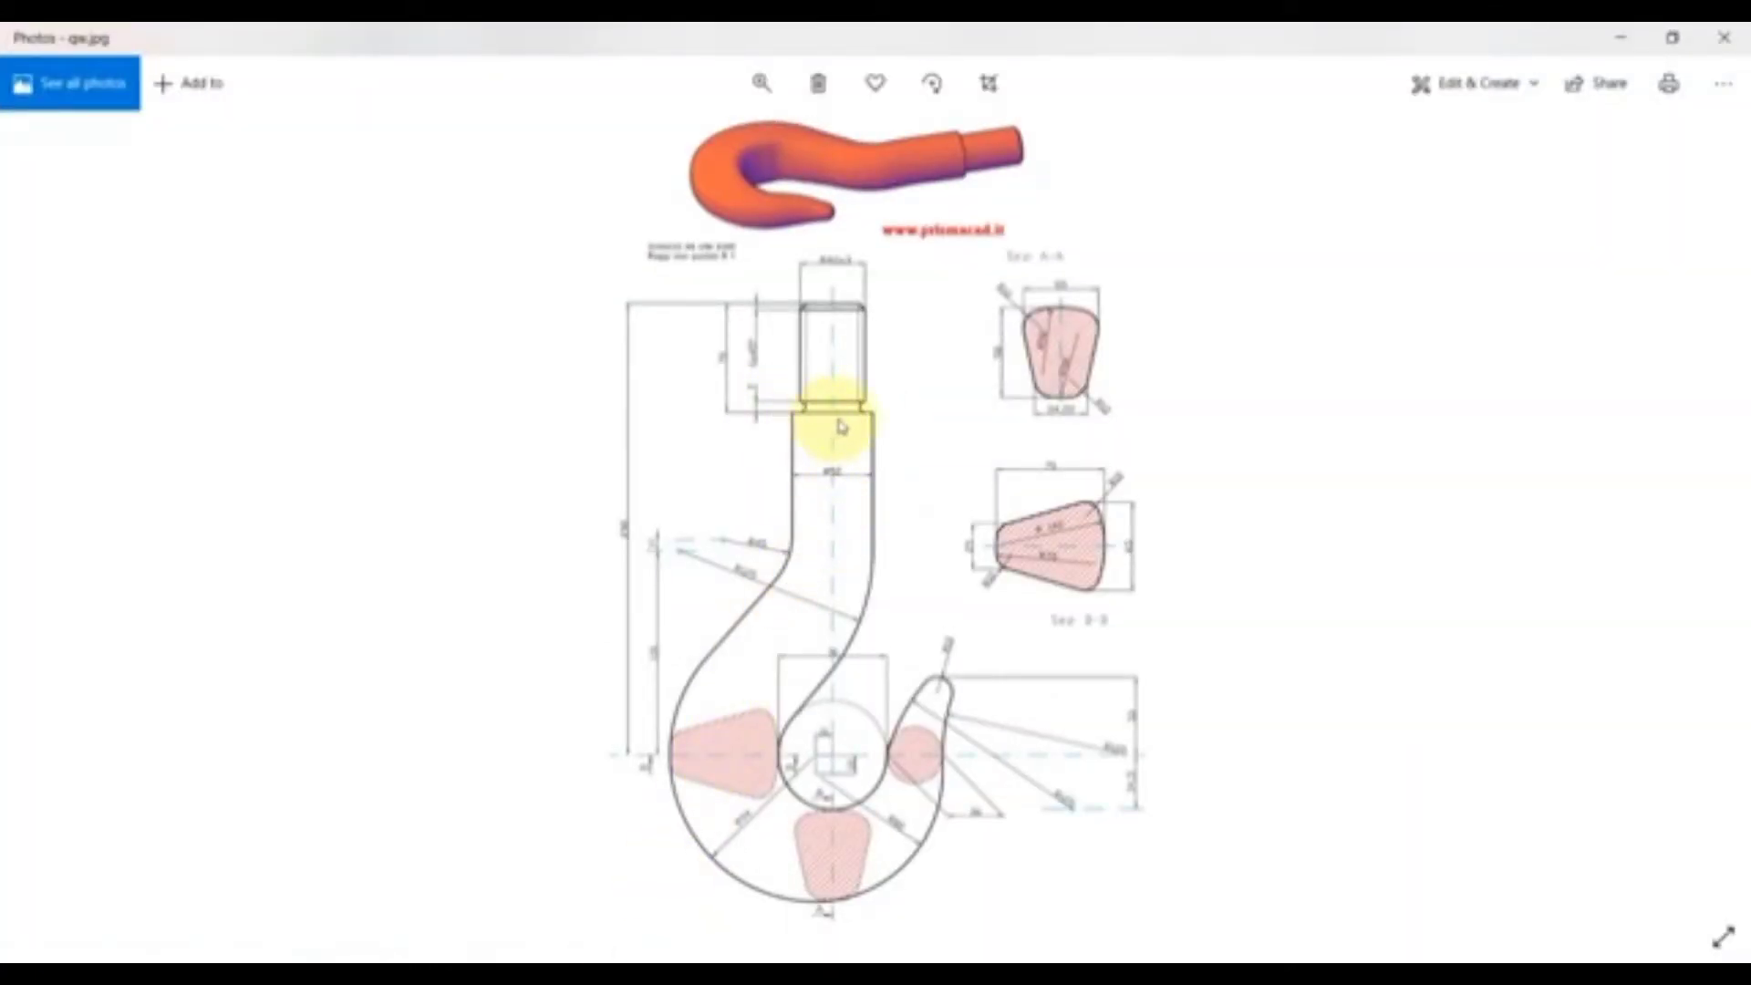
pyautogui.doubleClick(832, 505)
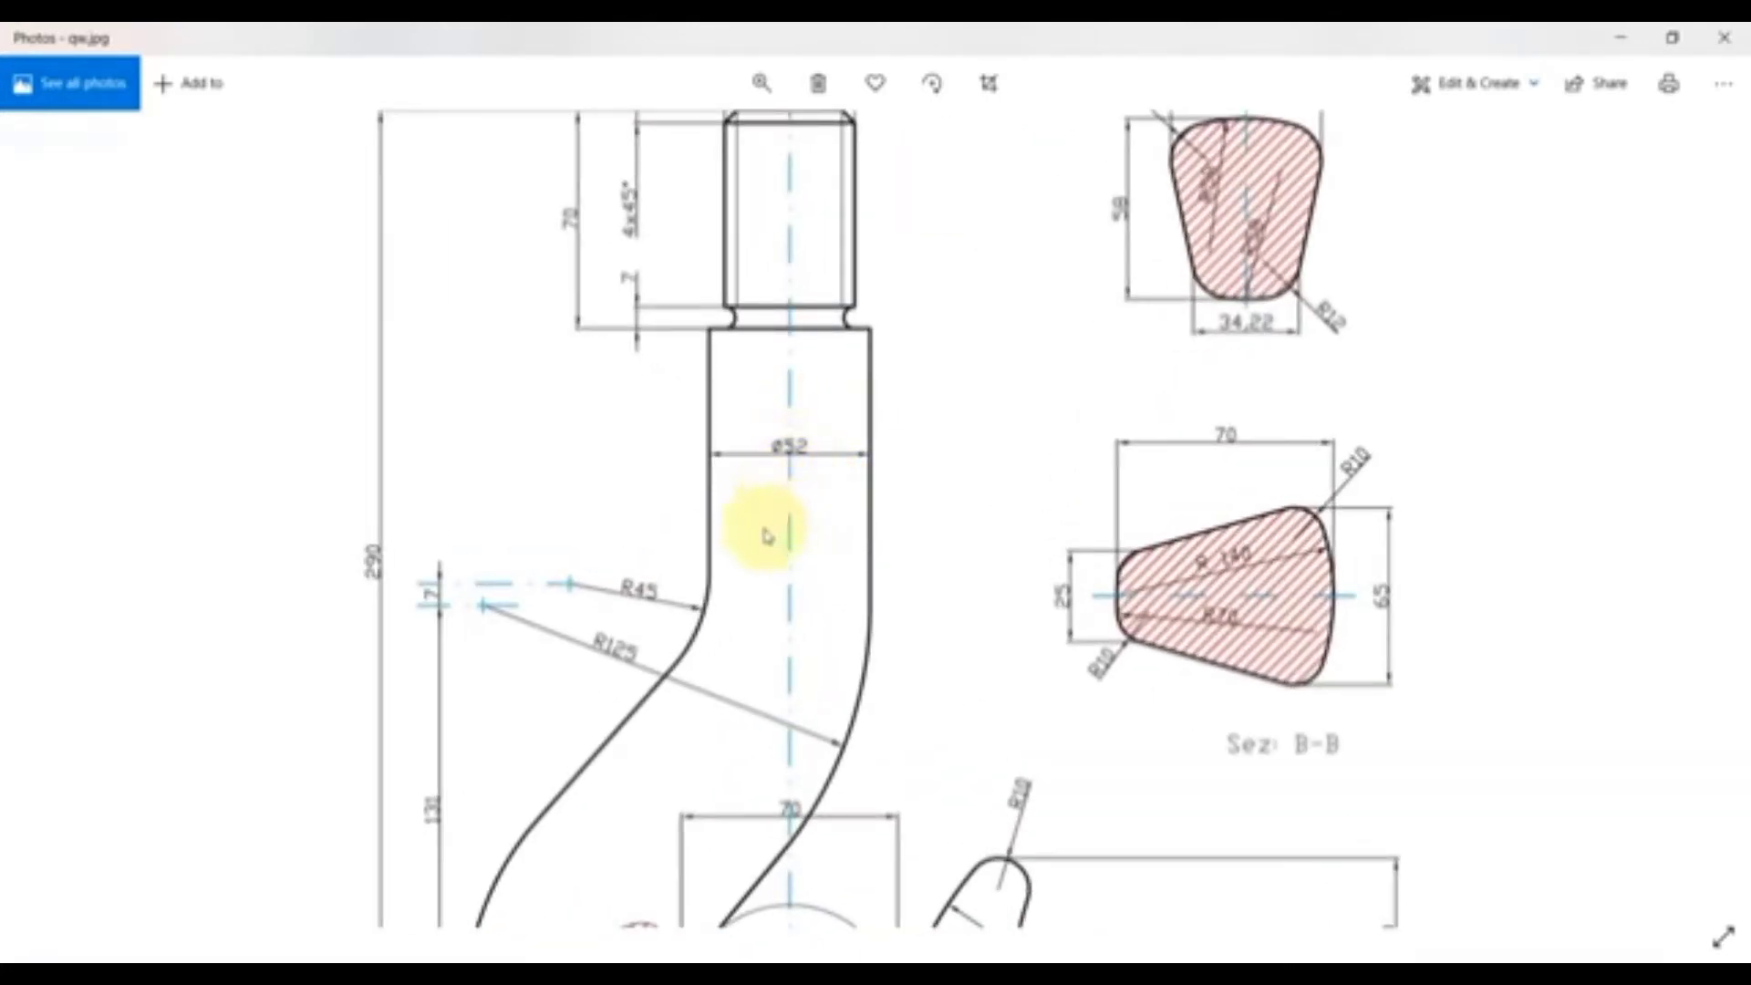
pyautogui.moveTo(765, 534); pyautogui.dragTo(785, 474)
# - Draw a short horizontal midpoint line above the circle
pyautogui.click(611, 974)
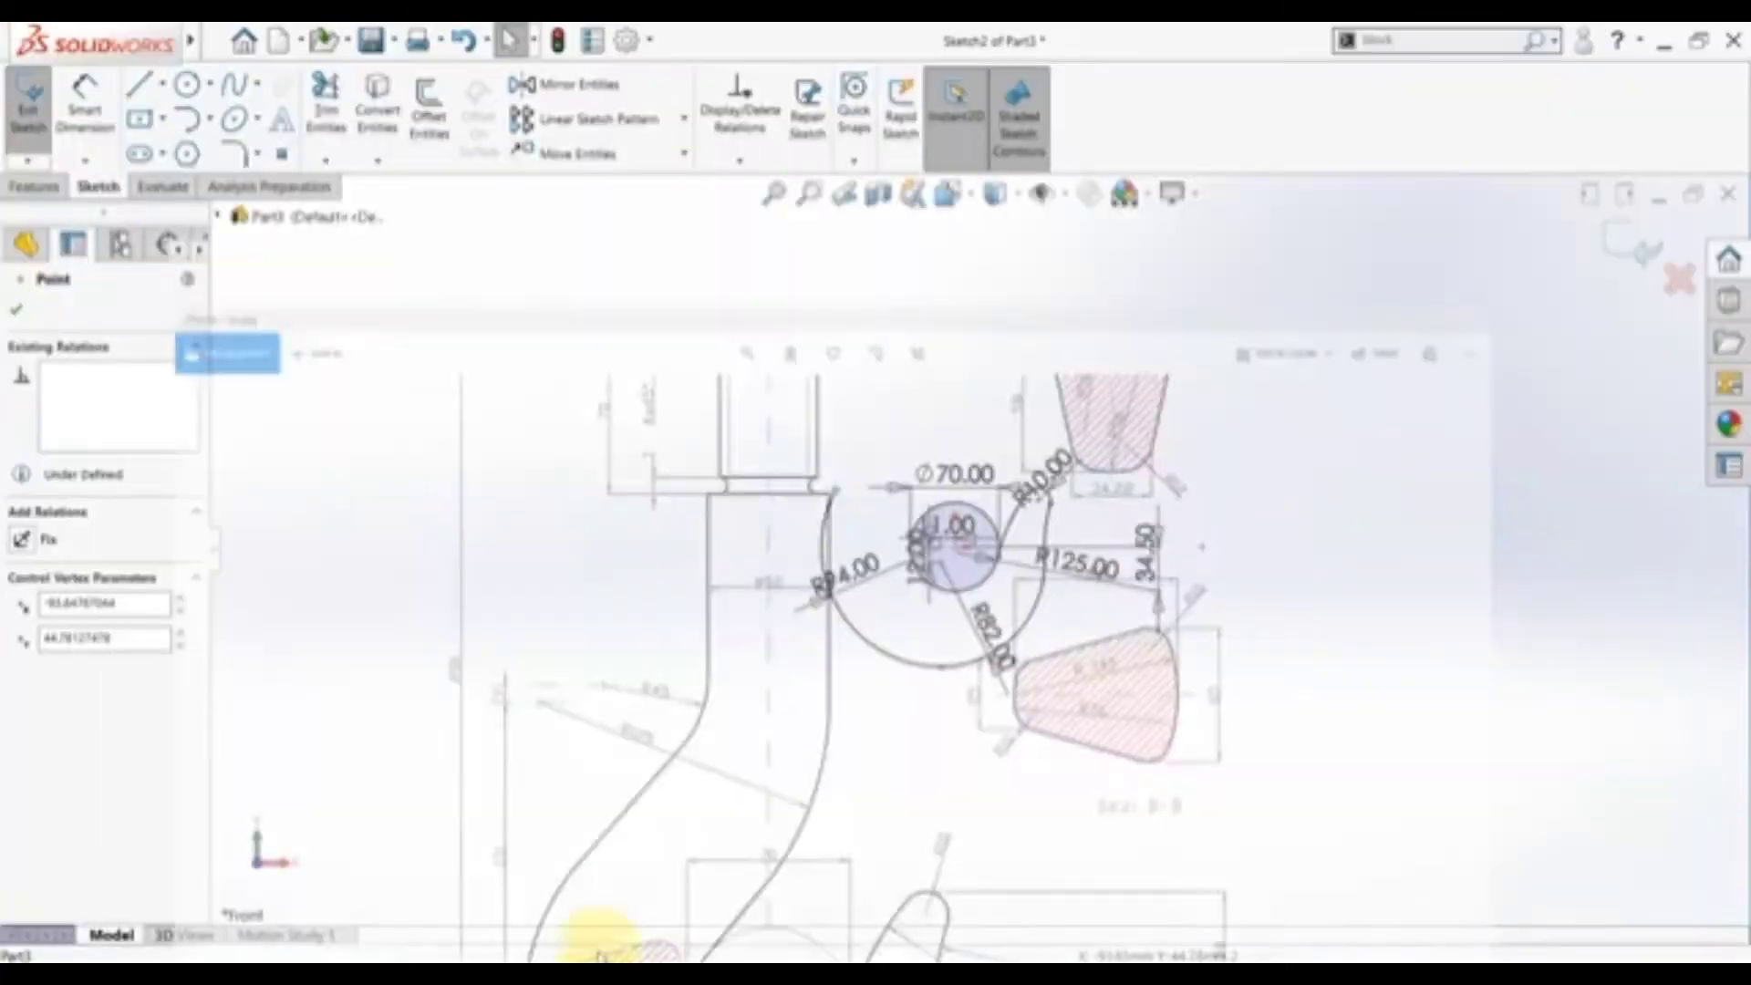
pyautogui.click(164, 84)
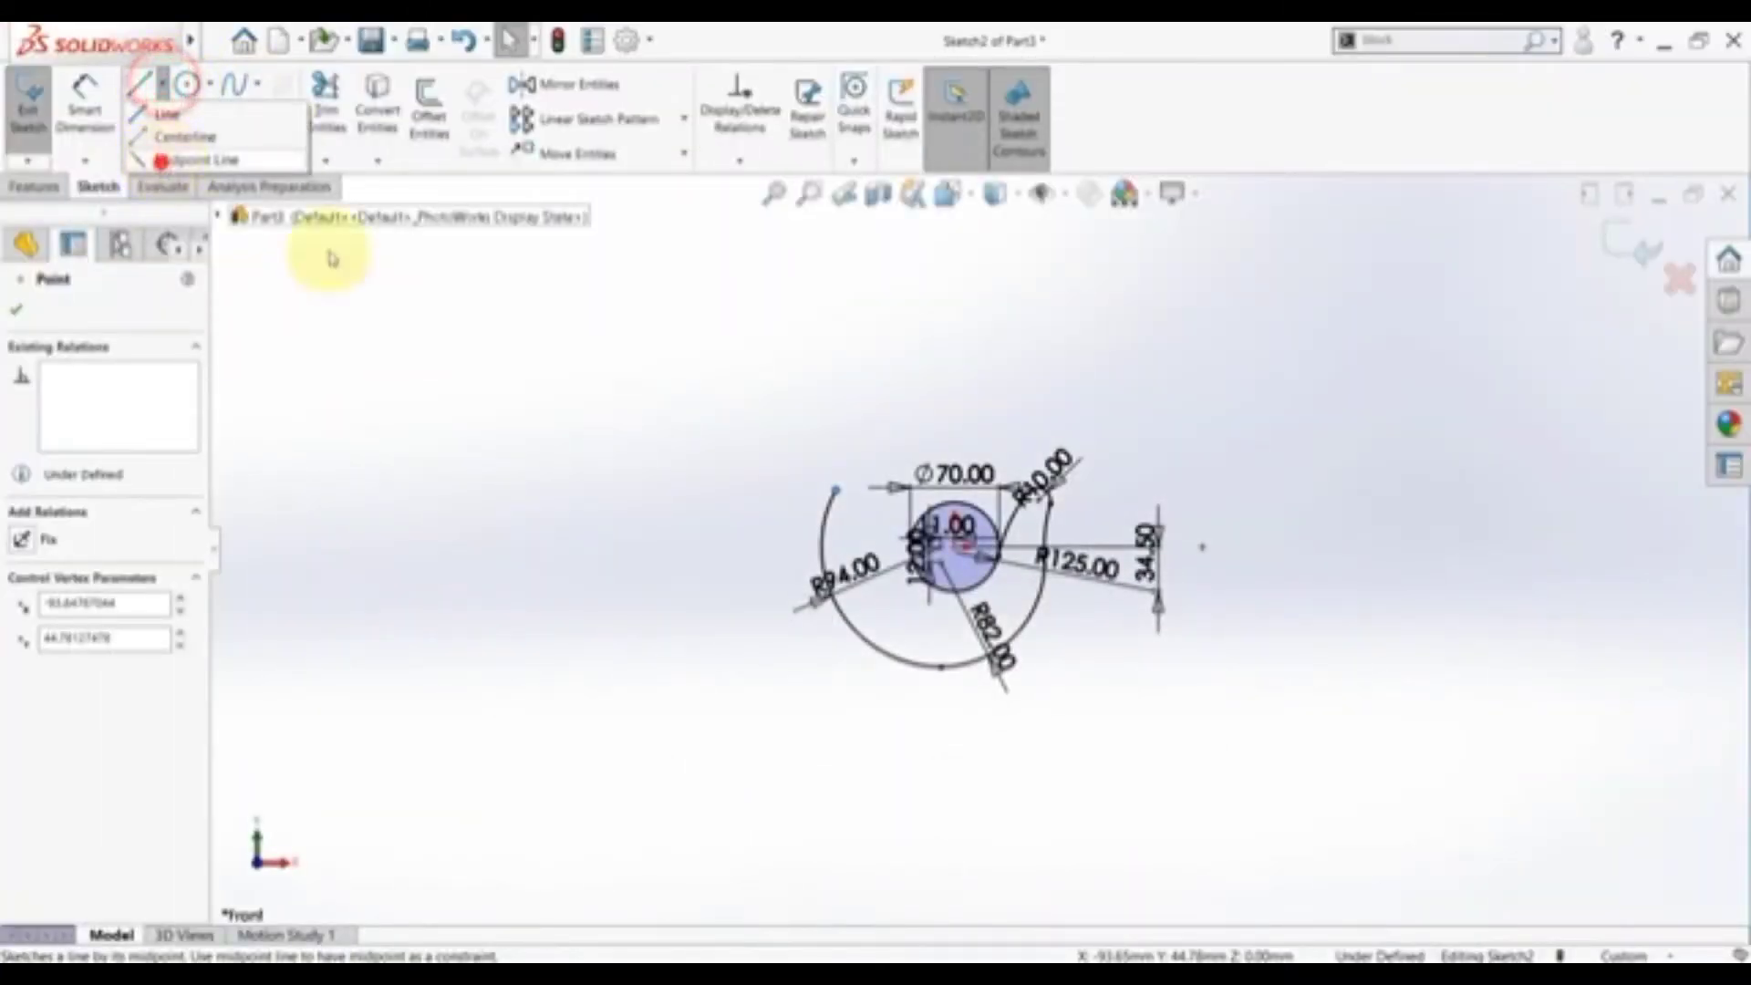
pyautogui.click(168, 162)
pyautogui.scroll(2, 923, 422)
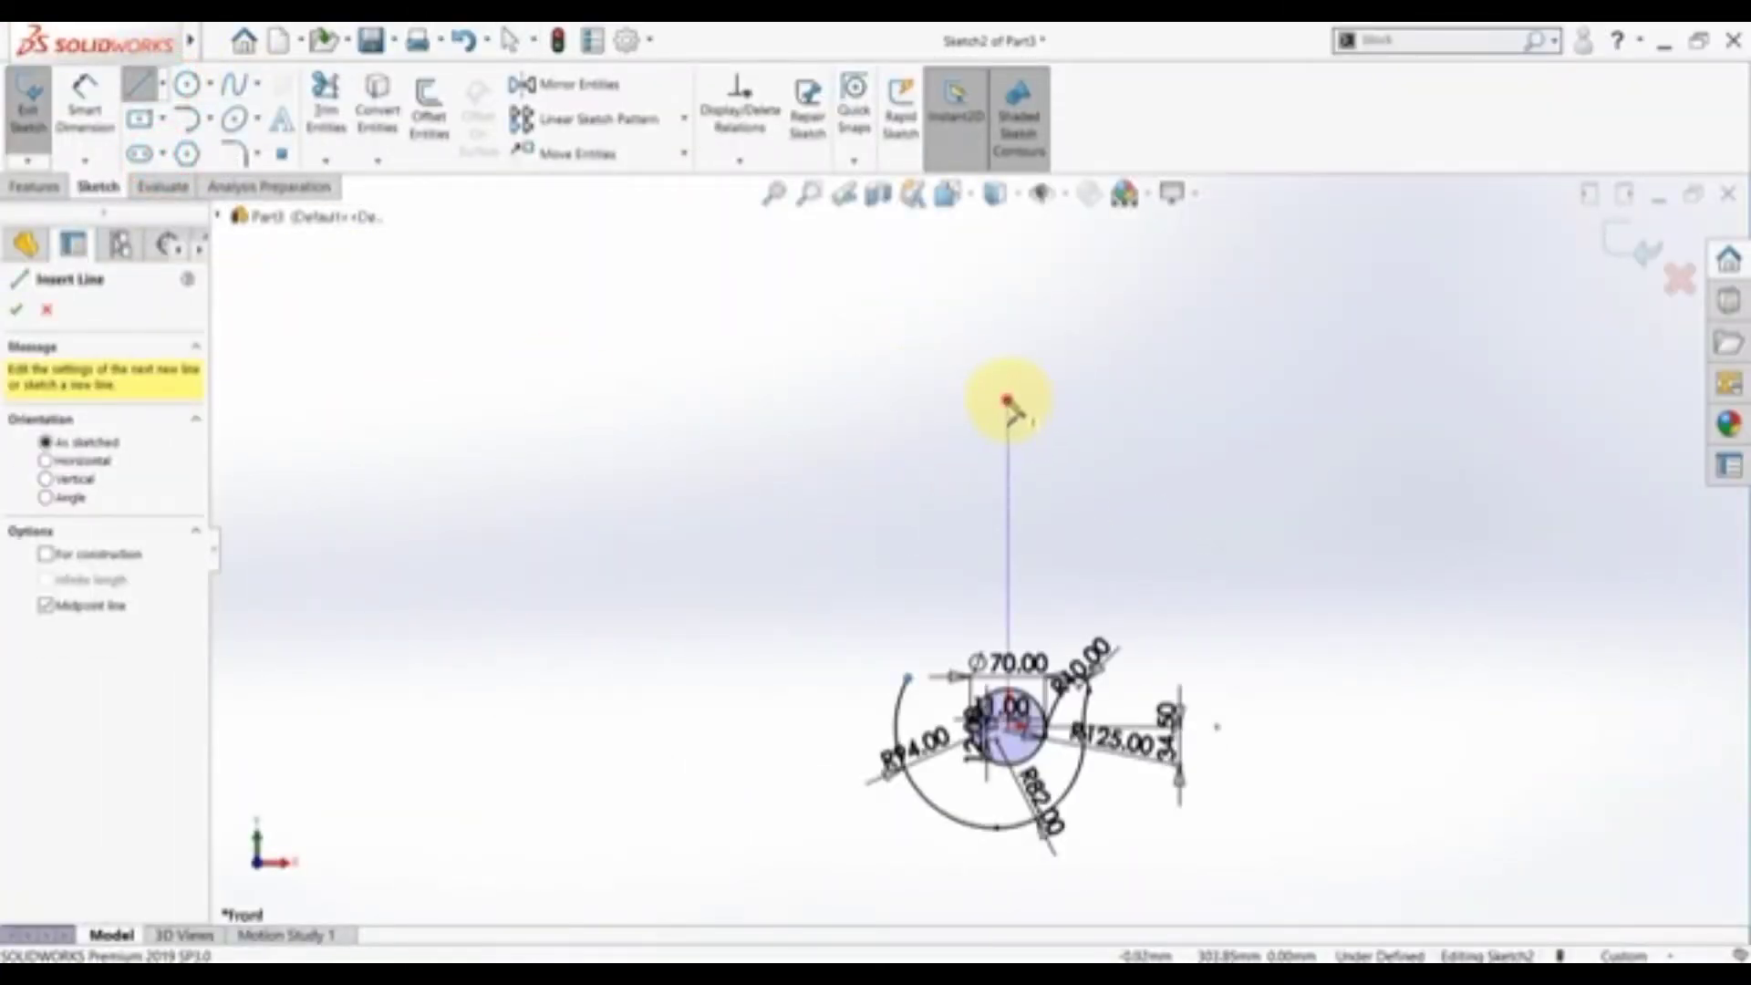
pyautogui.click(1008, 401)
pyautogui.click(1062, 404)
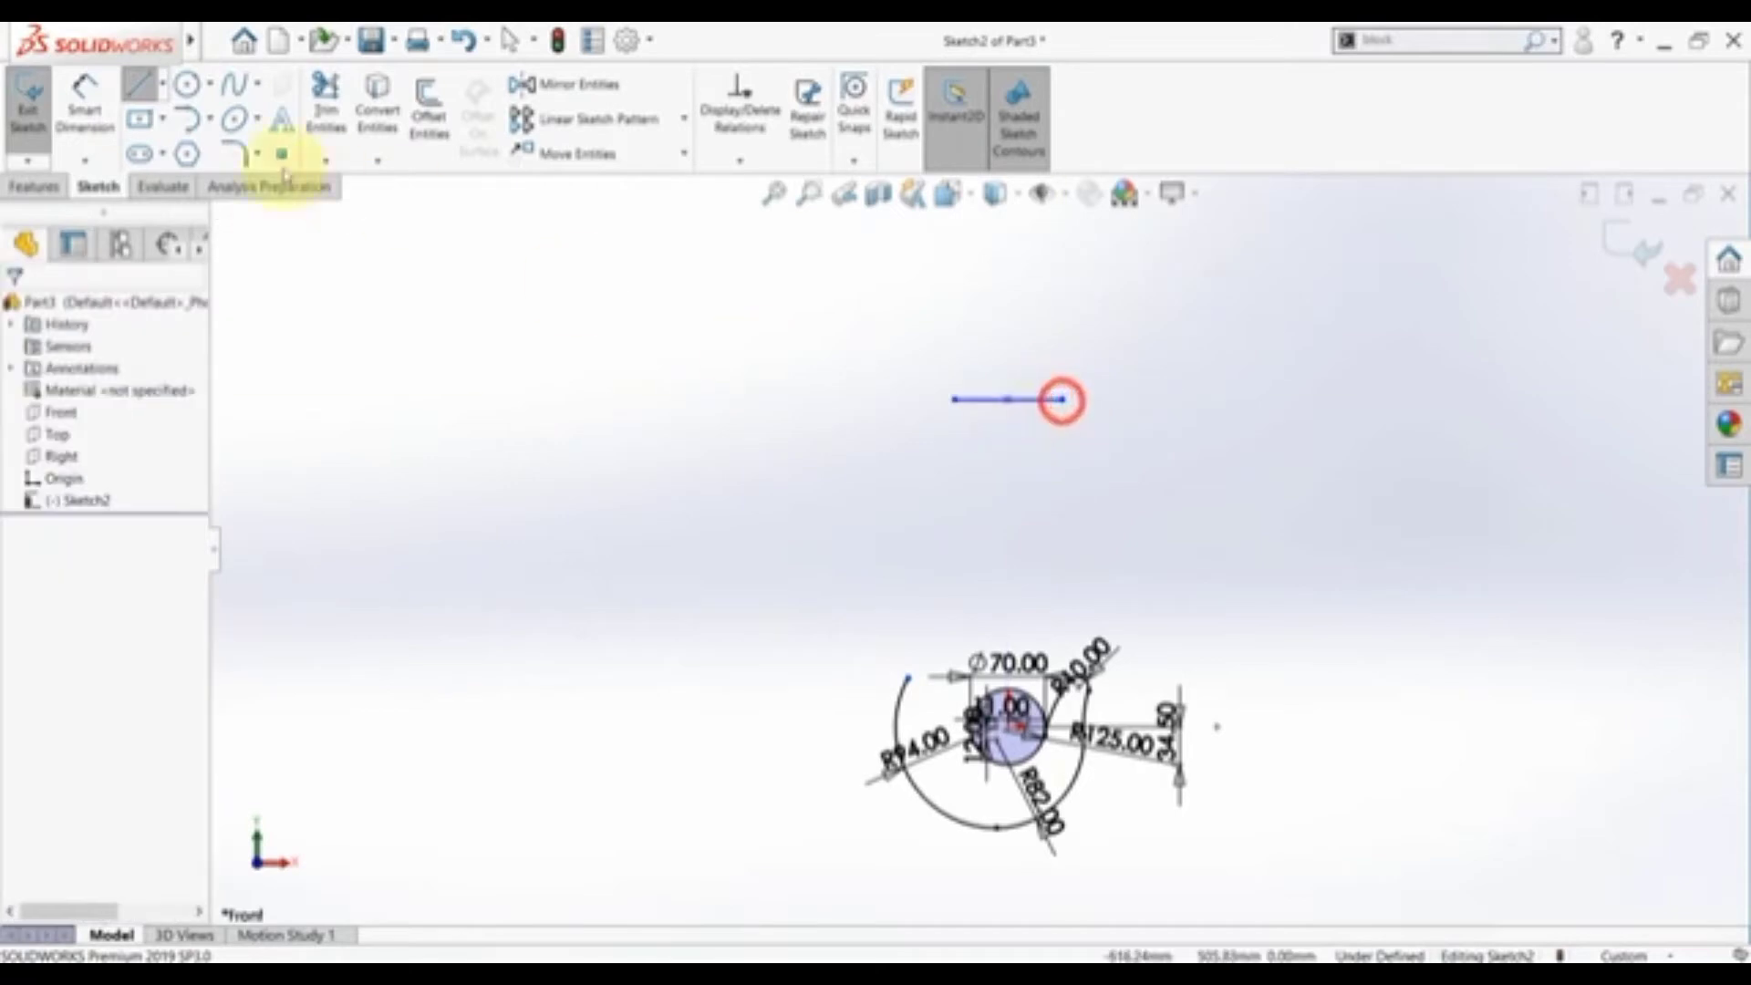
# - Dimension the midpoint line to 52 mm long, then view the hook drawing
pyautogui.click(98, 95)
pyautogui.click(994, 403)
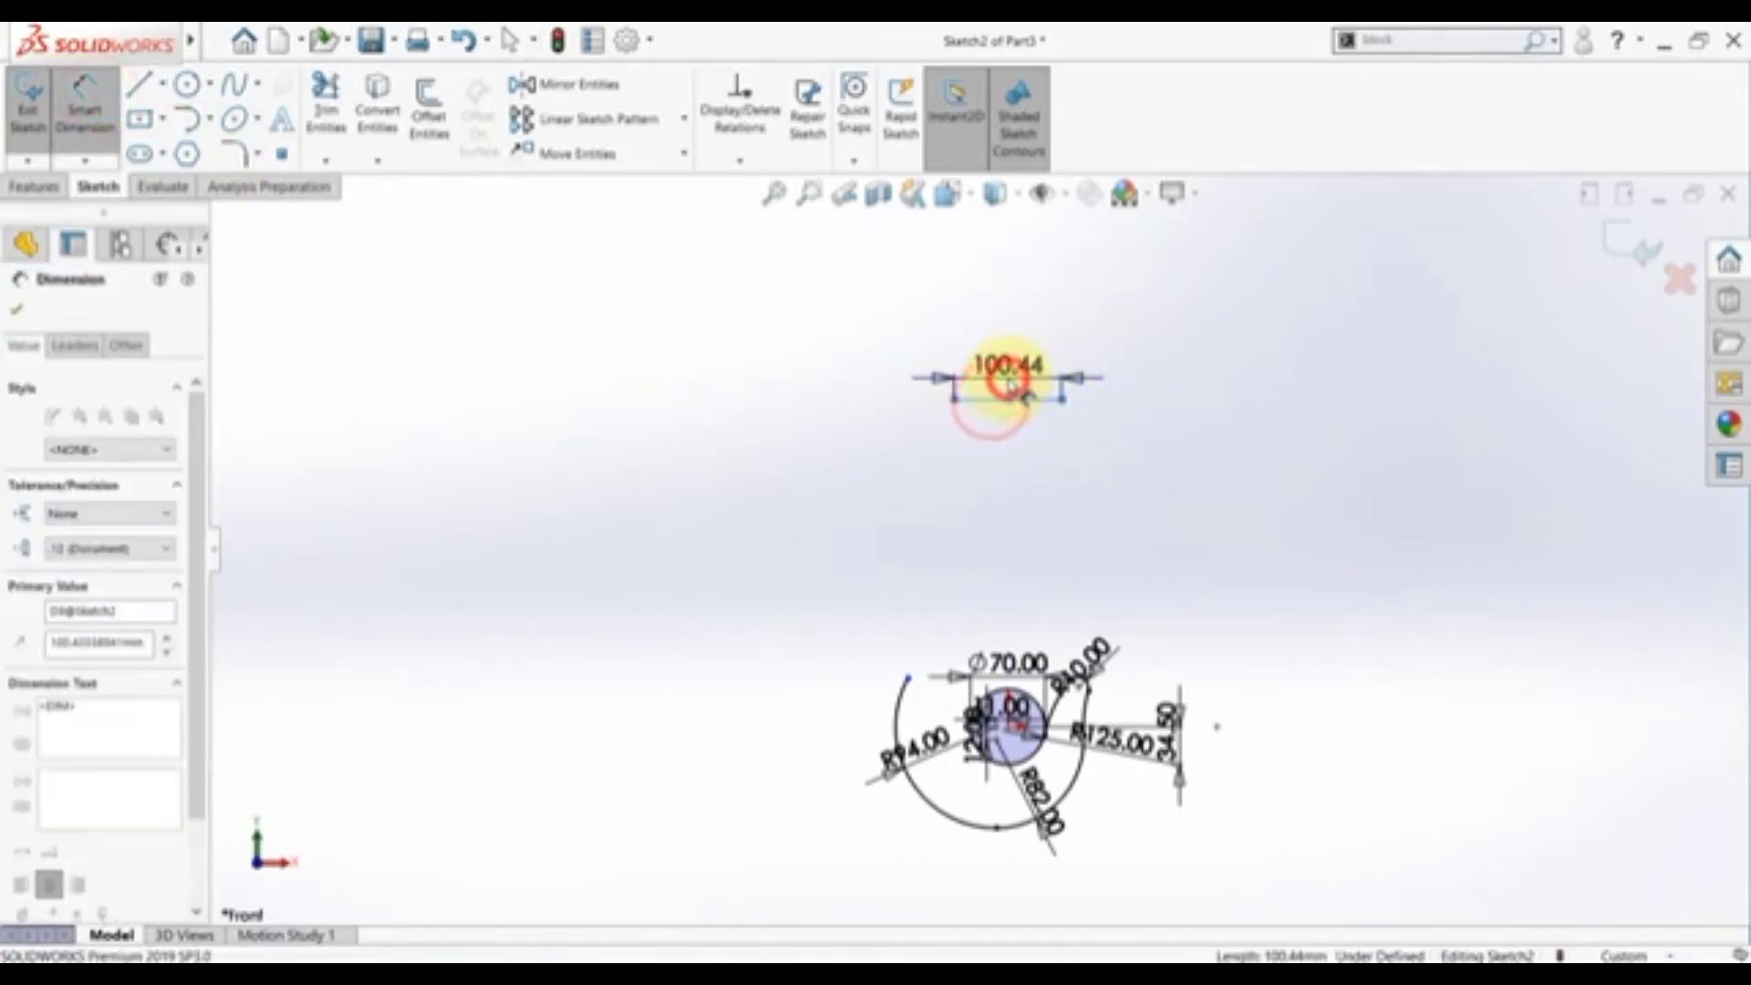
pyautogui.click(1003, 394)
pyautogui.press('Return')
pyautogui.press('Escape')
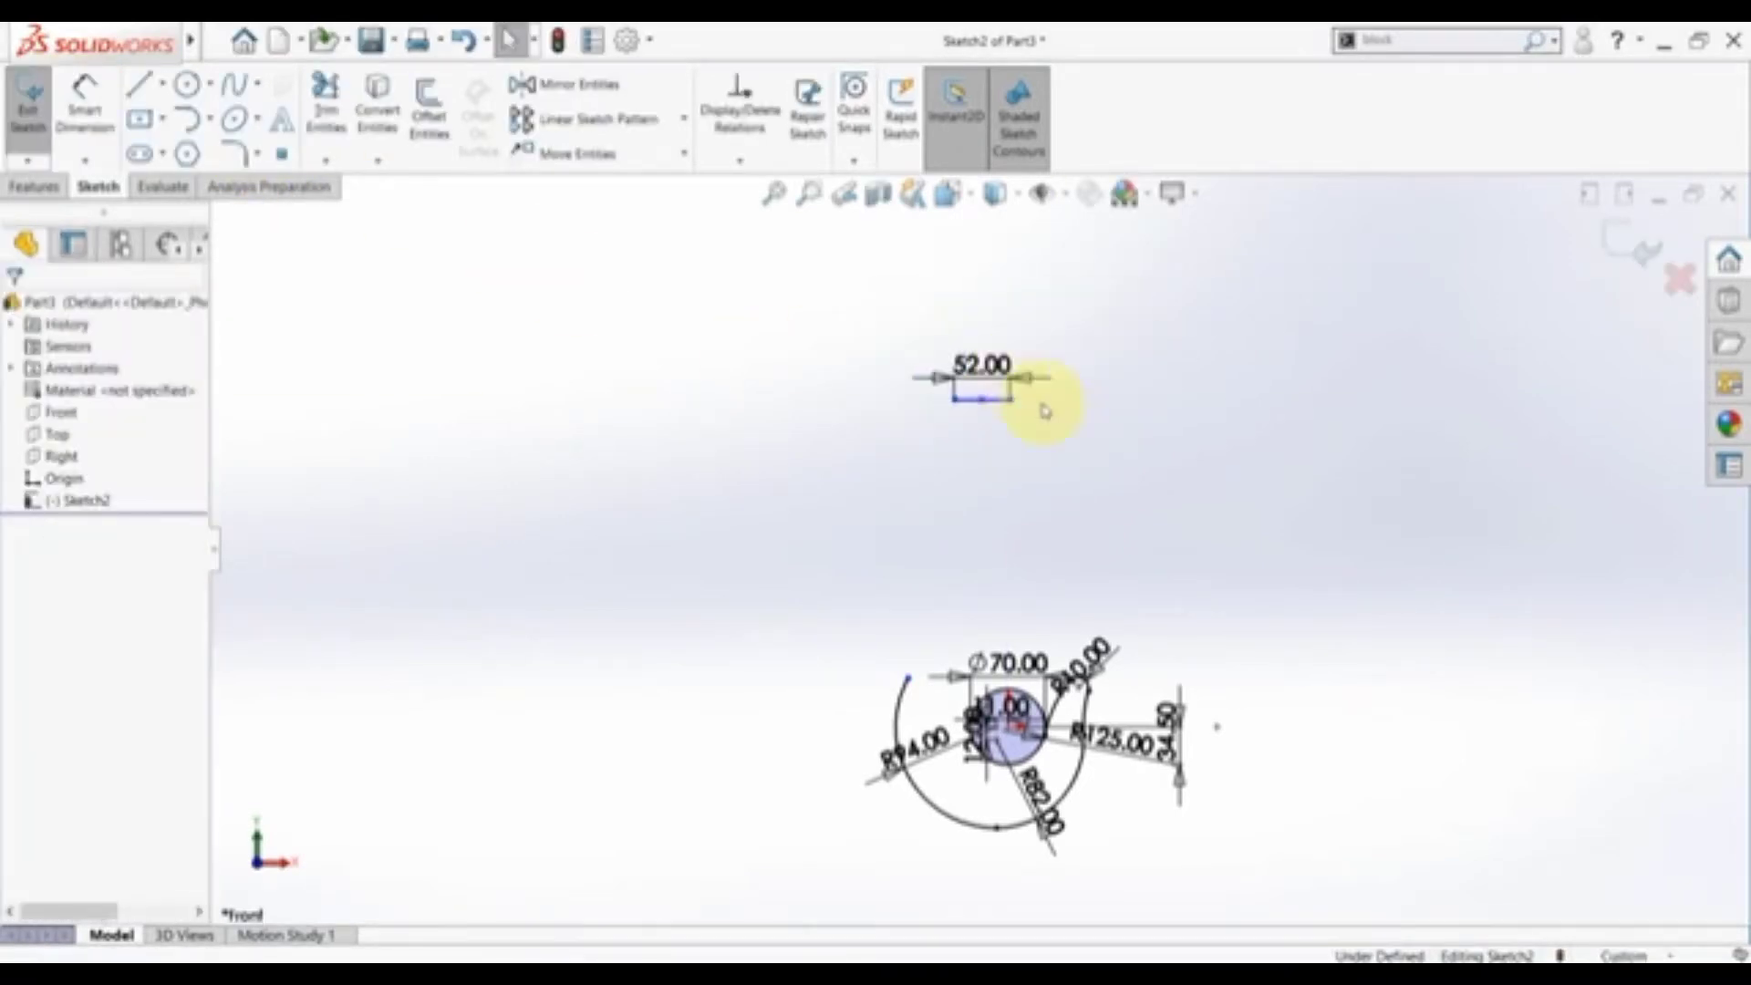
pyautogui.click(998, 398)
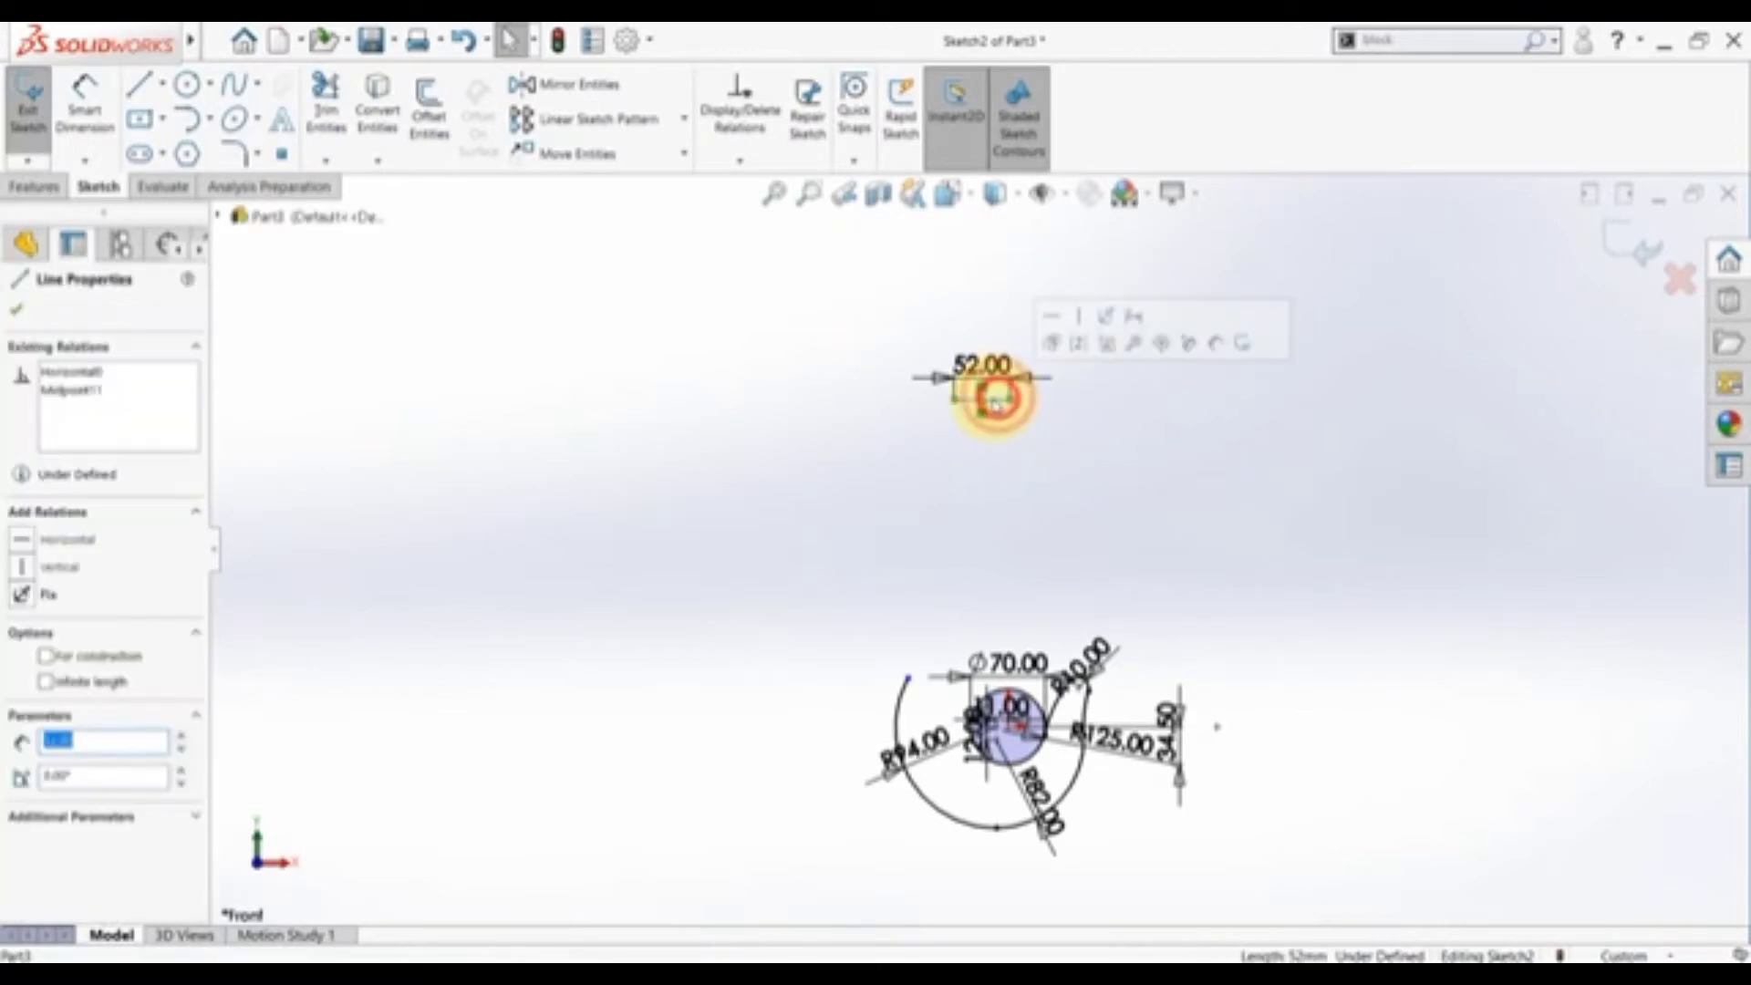
pyautogui.click(1003, 447)
pyautogui.scroll(-1, 1065, 593)
pyautogui.click(770, 972)
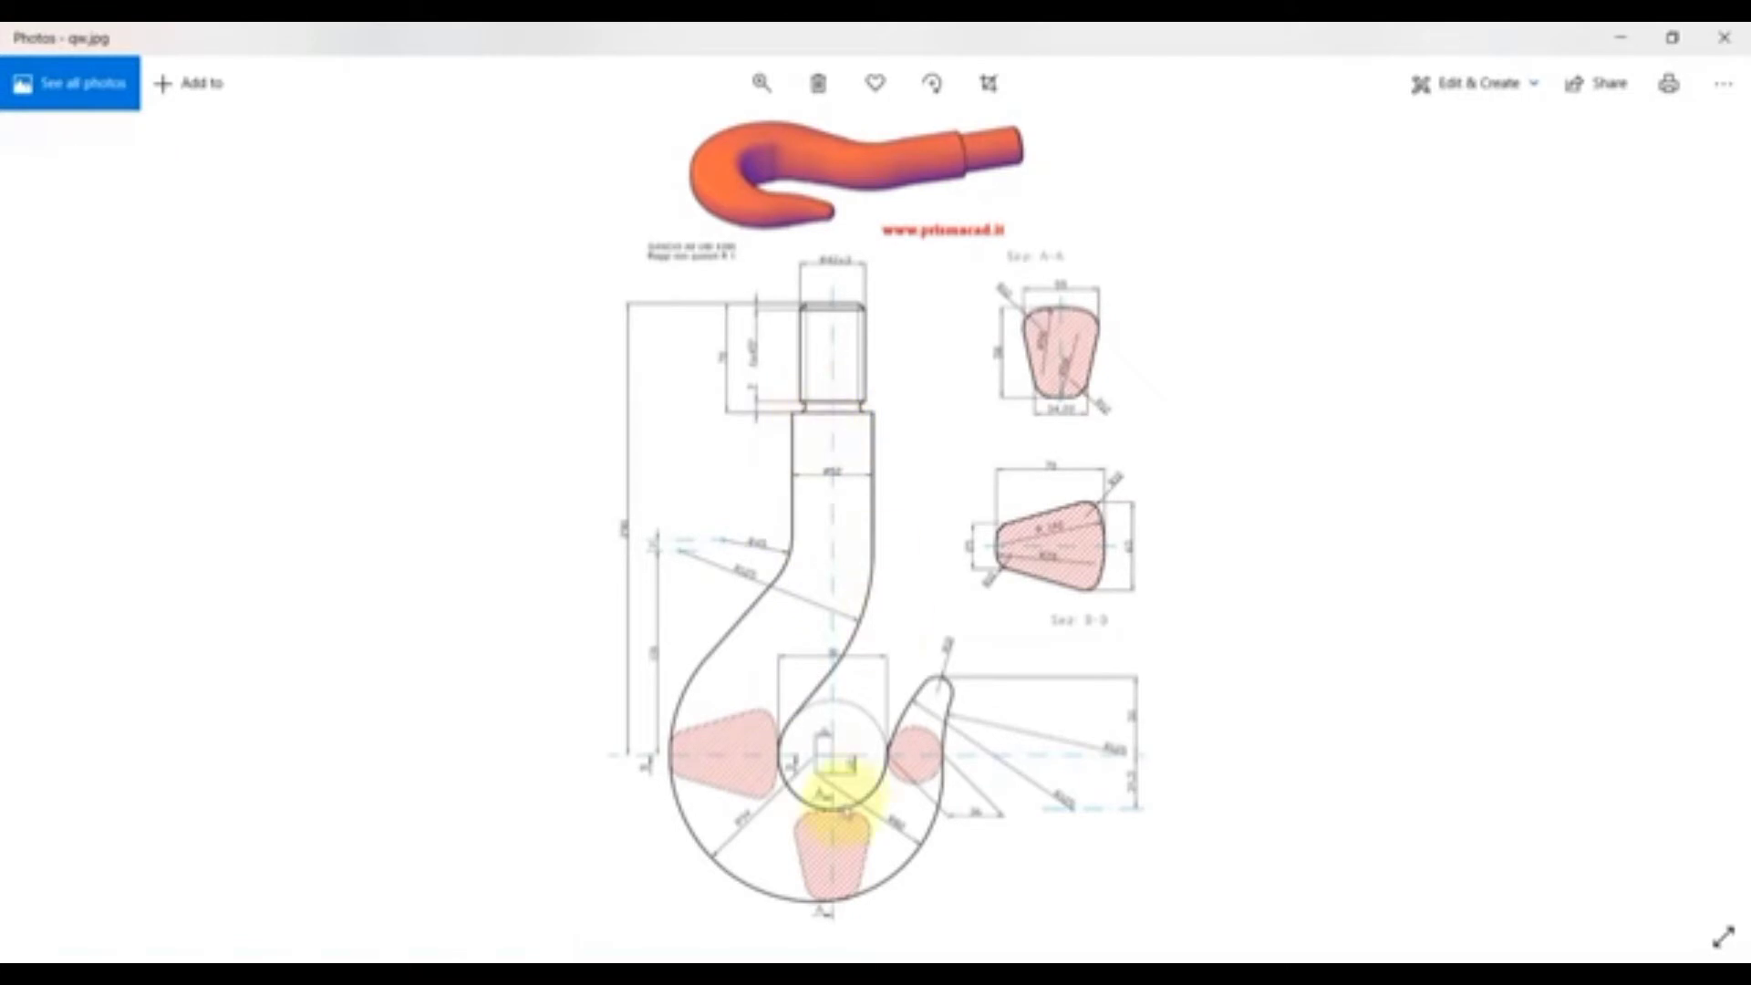
# - Zoom and pan the hook drawing to inspect the shank, R45 and R125 radii
pyautogui.doubleClick(629, 540)
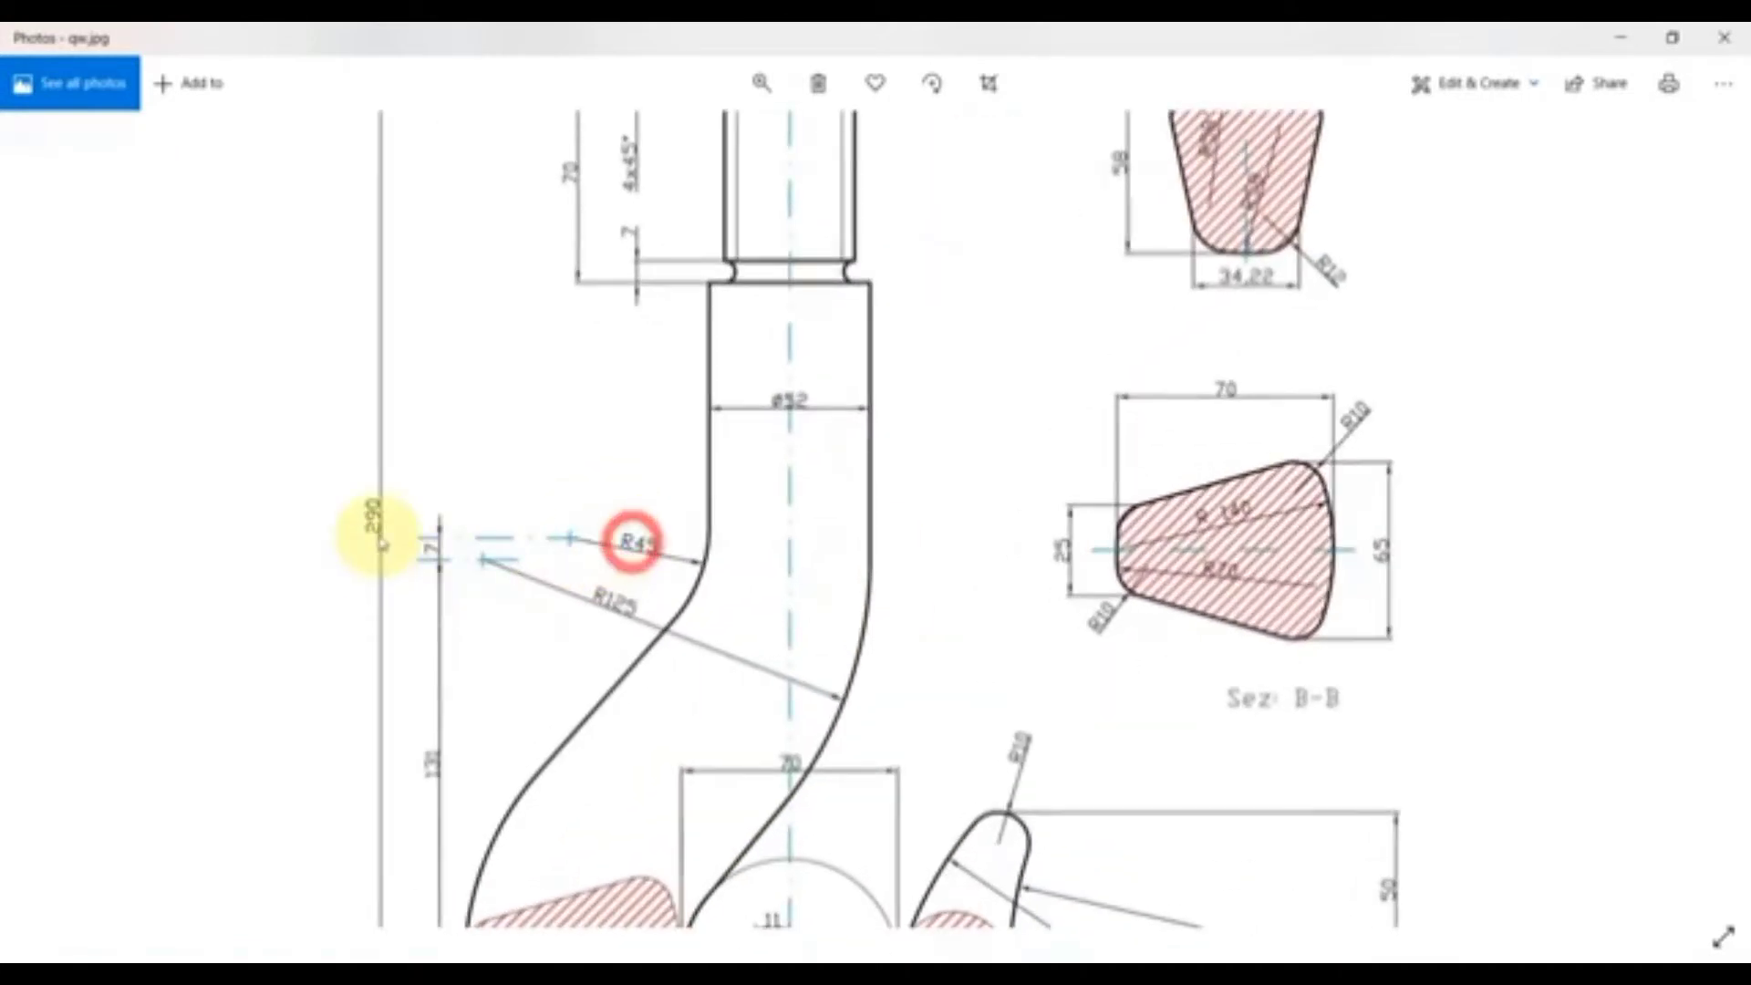
pyautogui.doubleClick(388, 516)
pyautogui.doubleClick(731, 316)
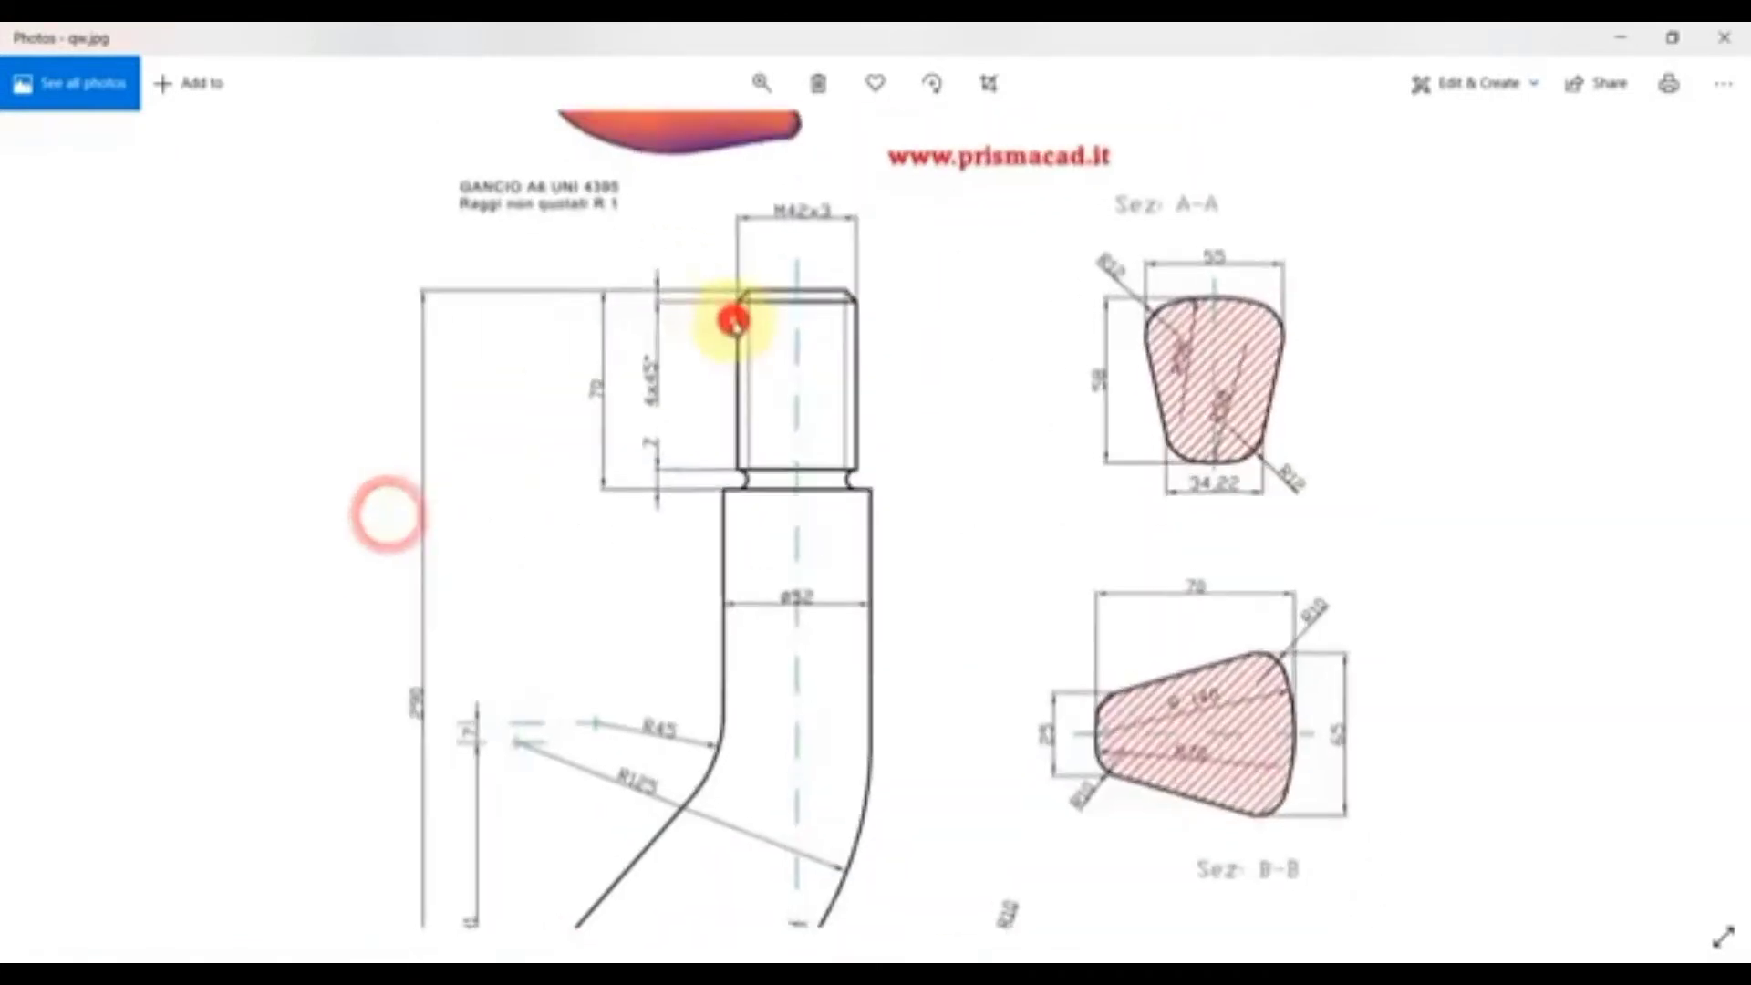
pyautogui.moveTo(578, 668)
pyautogui.mouseDown()
pyautogui.moveTo(587, 578)
pyautogui.moveTo(778, 379)
pyautogui.mouseUp()
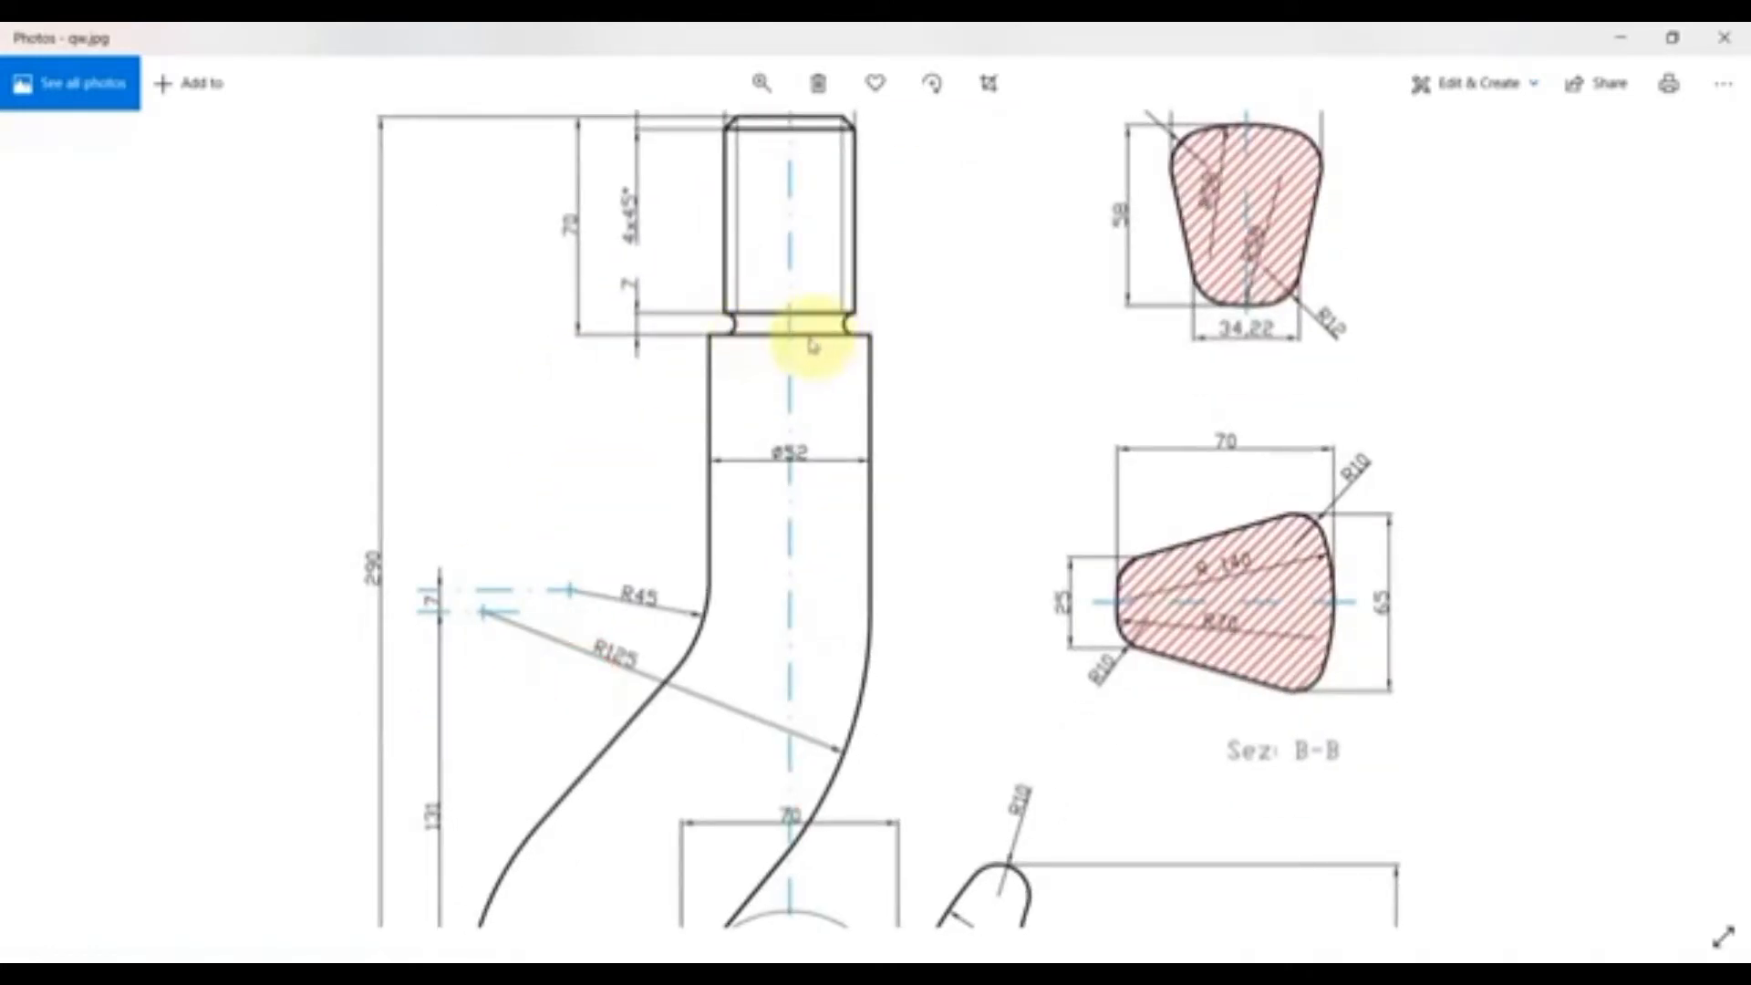
pyautogui.scroll(1, 792, 410)
pyautogui.moveTo(797, 530); pyautogui.dragTo(835, 246)
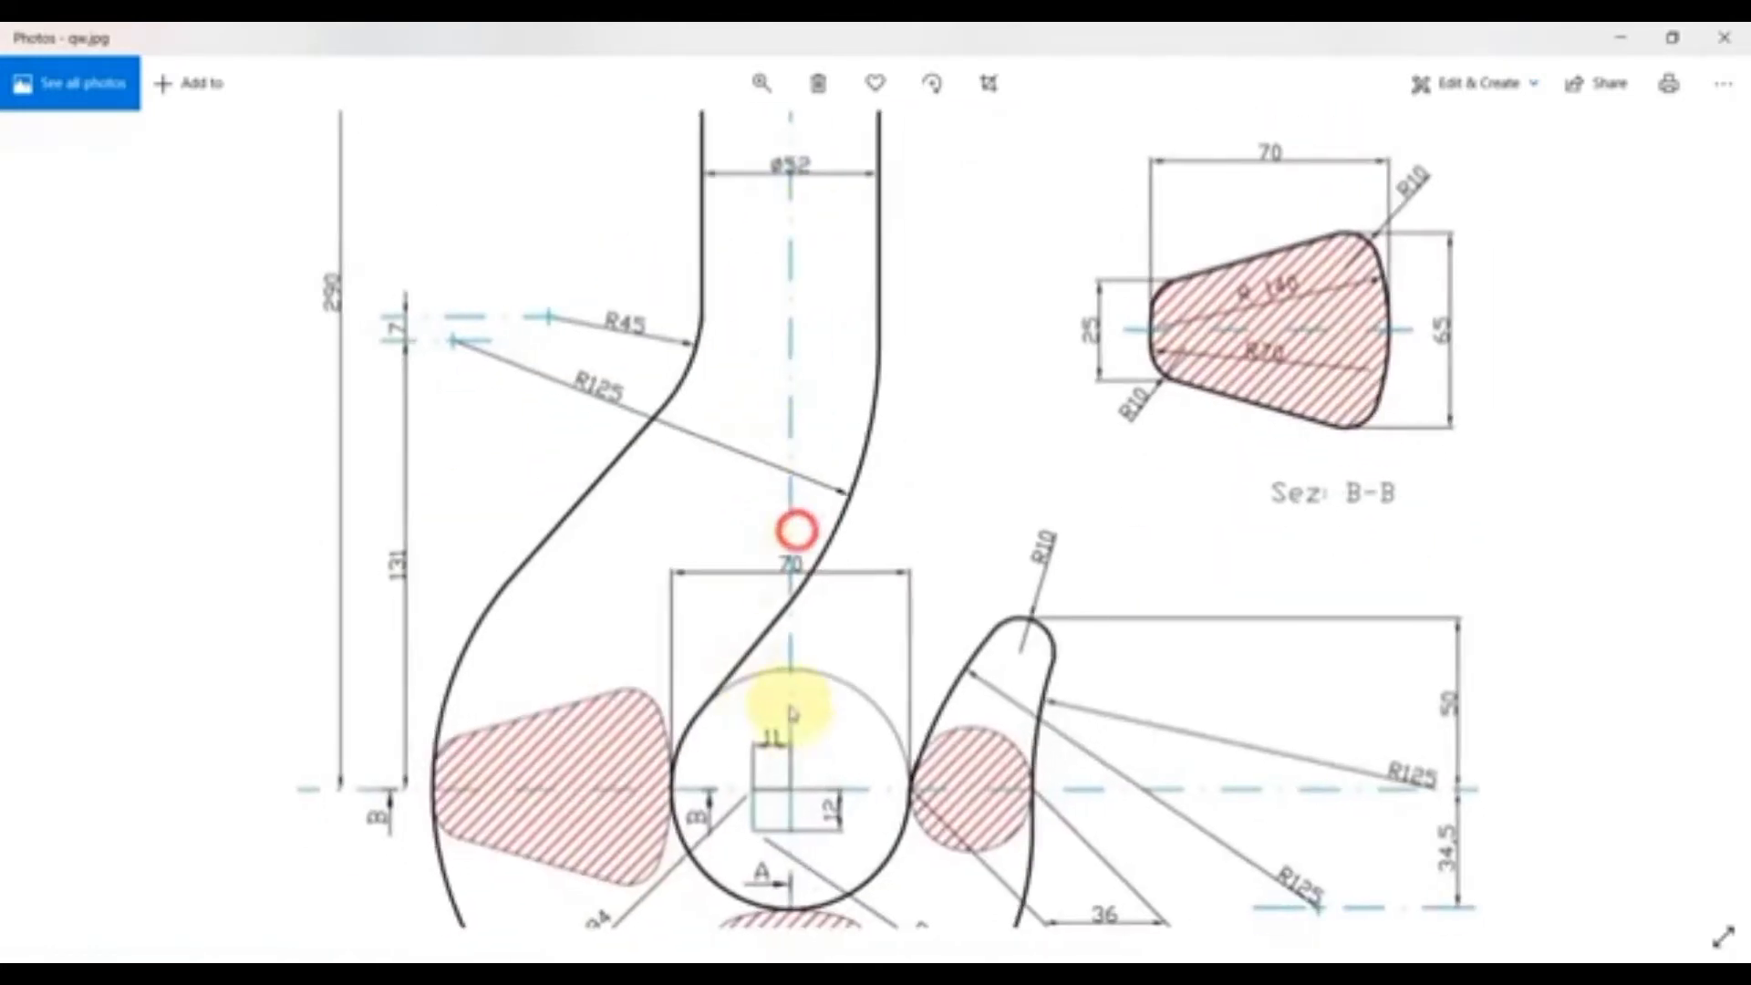
pyautogui.moveTo(645, 426); pyautogui.dragTo(653, 519)
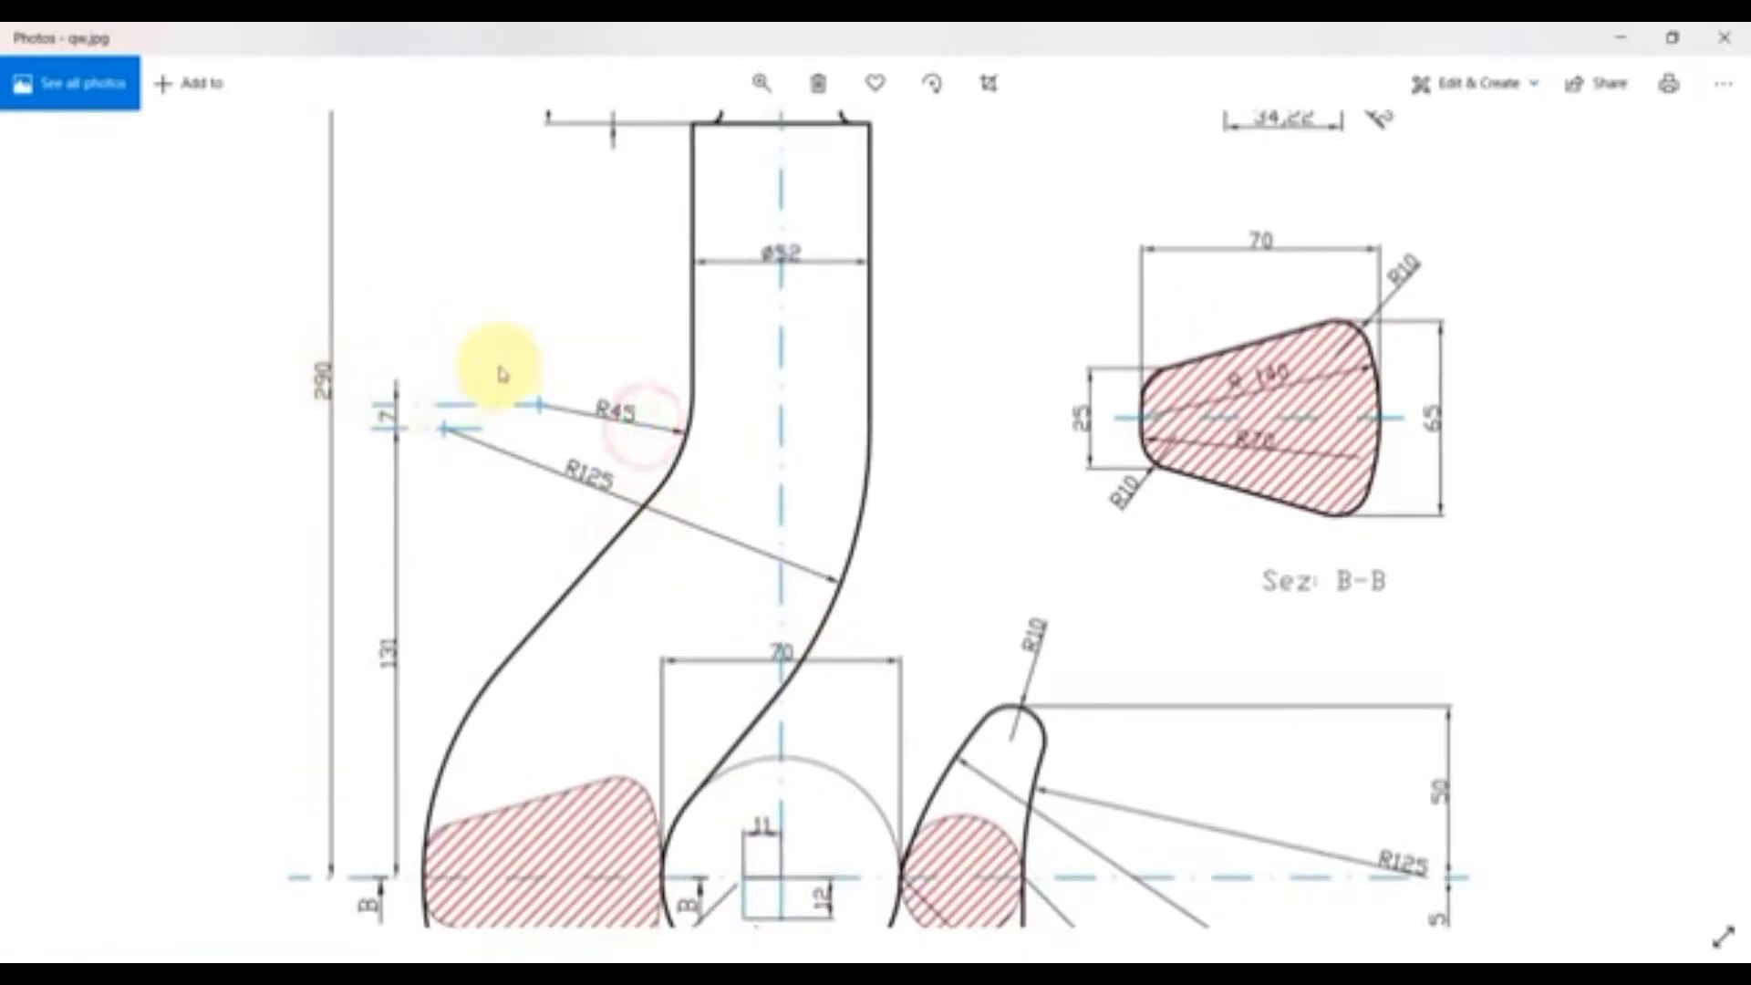
# - Return to SOLIDWORKS and start dimensioning from the 52 line
pyautogui.hotkey('alt', 'Tab')
pyautogui.click(82, 100)
pyautogui.click(963, 303)
pyautogui.scroll(-4, 1098, 693)
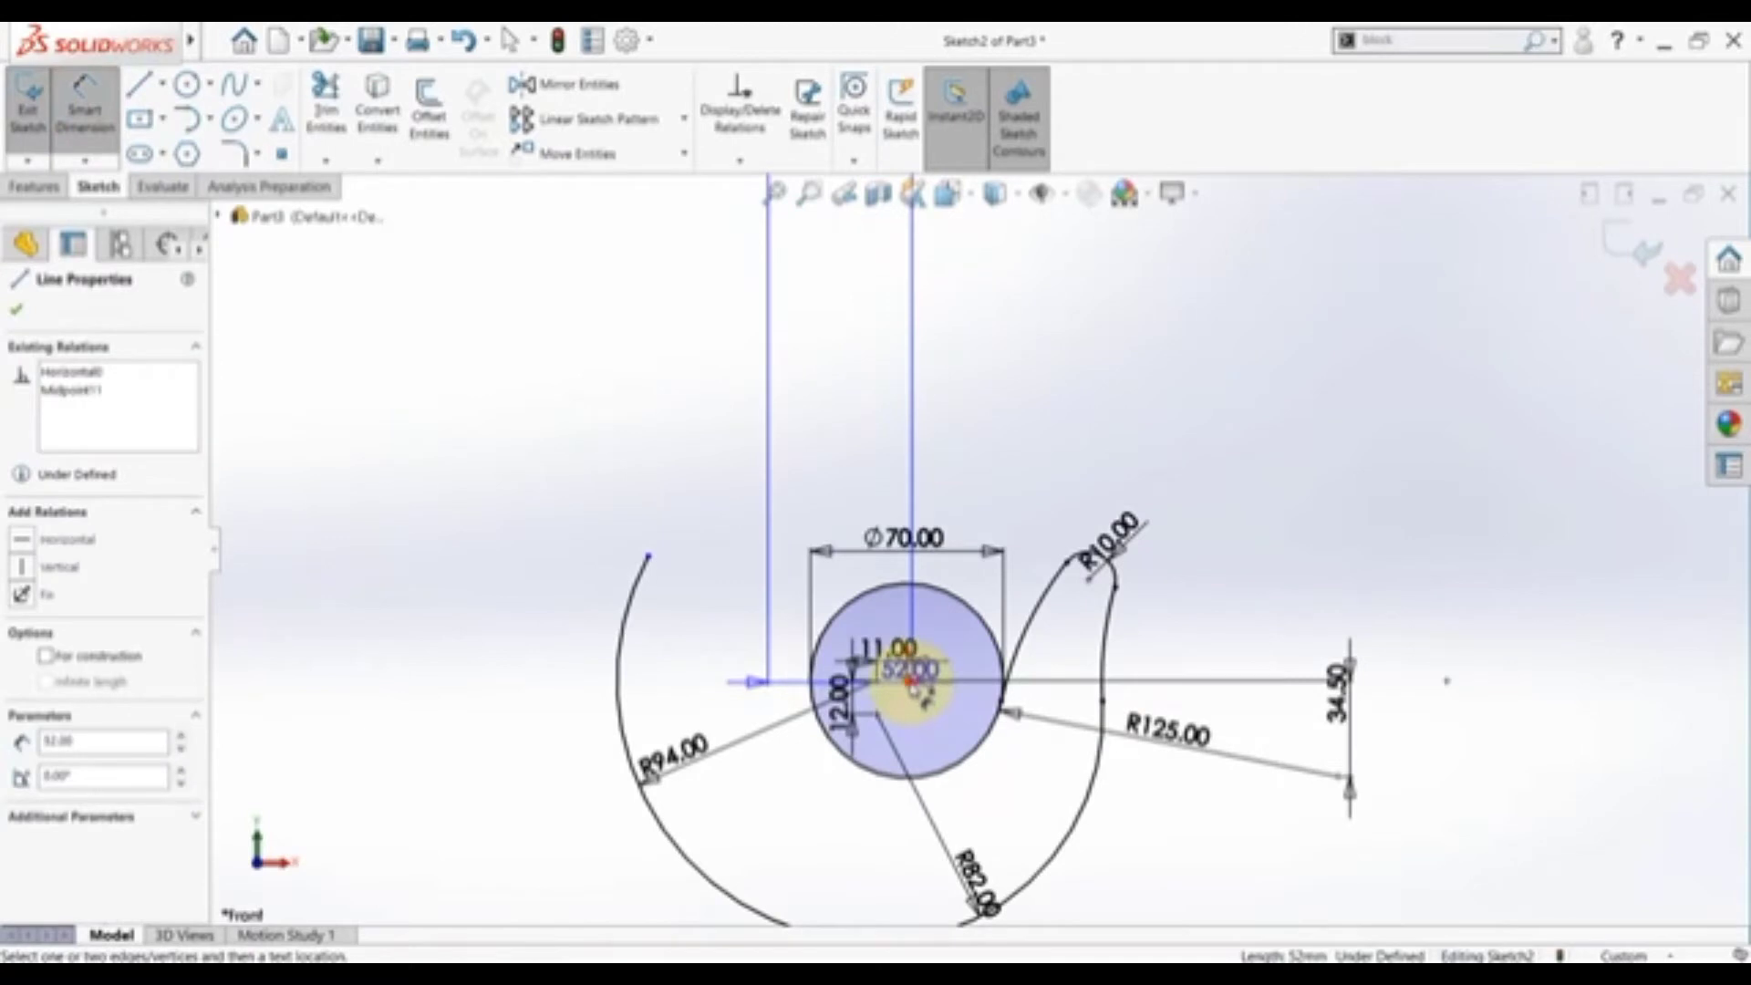
# - Dimension the 52 line 220 mm above the circle centre
pyautogui.click(913, 684)
pyautogui.click(1439, 411)
pyautogui.write('220')
pyautogui.press('Return')
pyautogui.scroll(3, 997, 520)
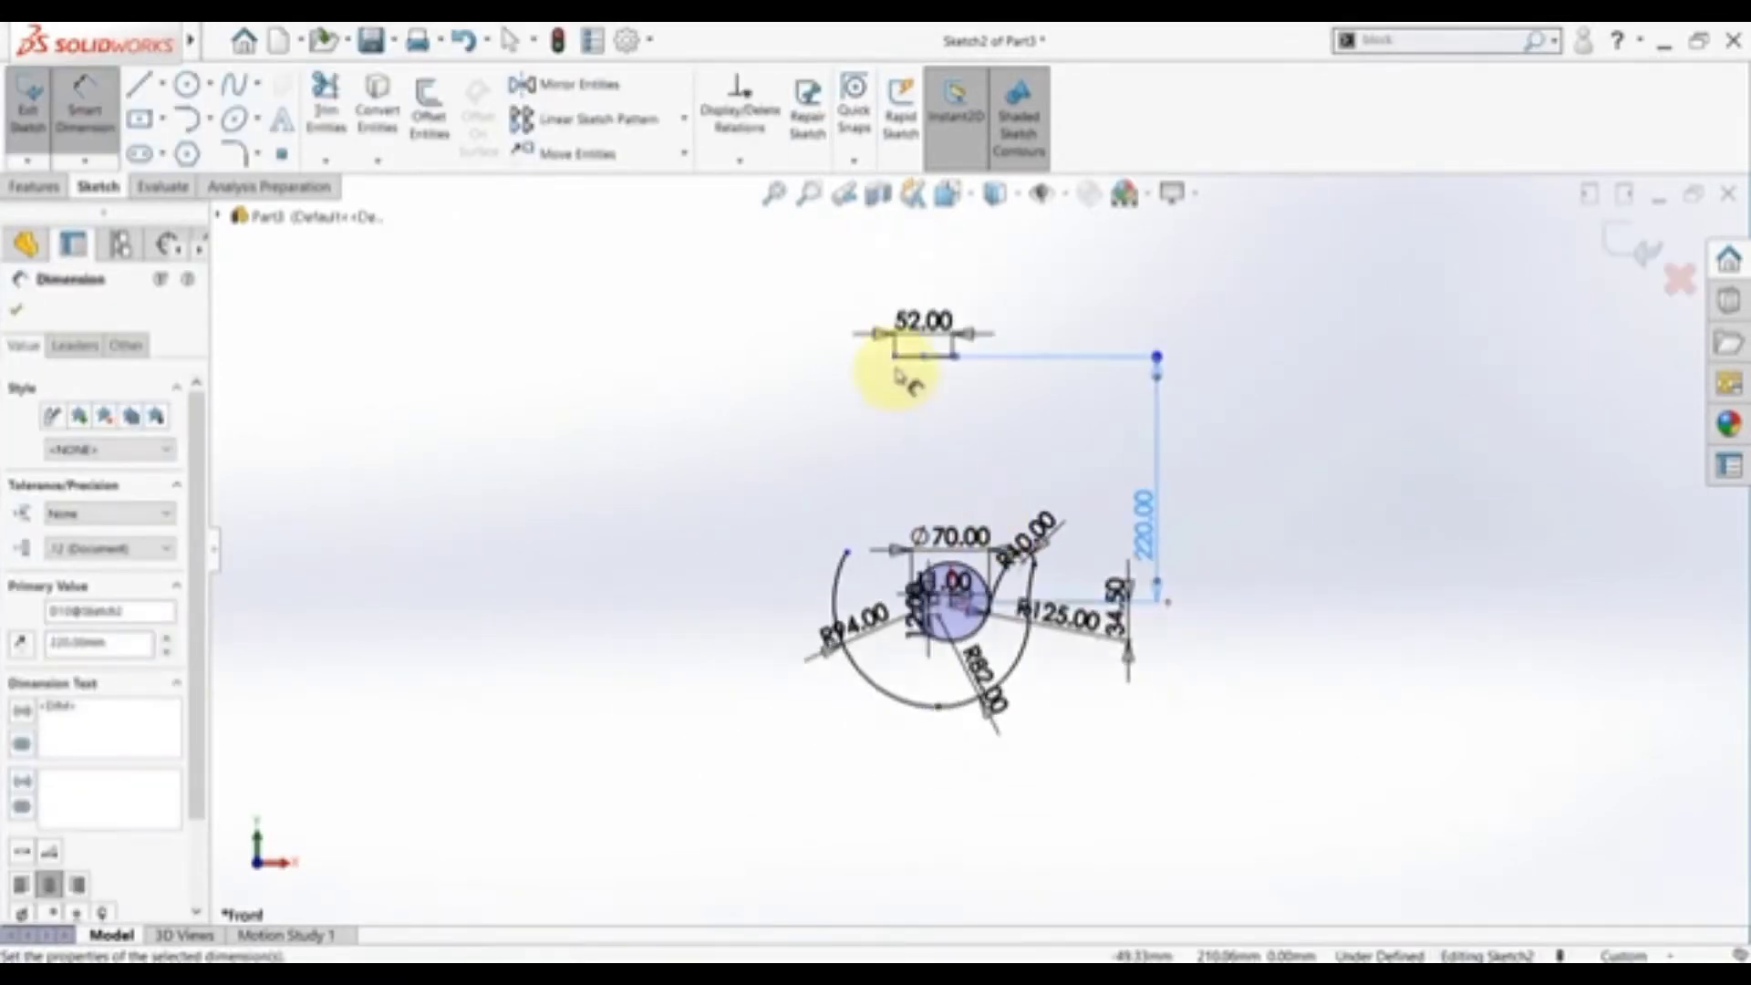
pyautogui.scroll(-3, 898, 374)
pyautogui.press('Escape')
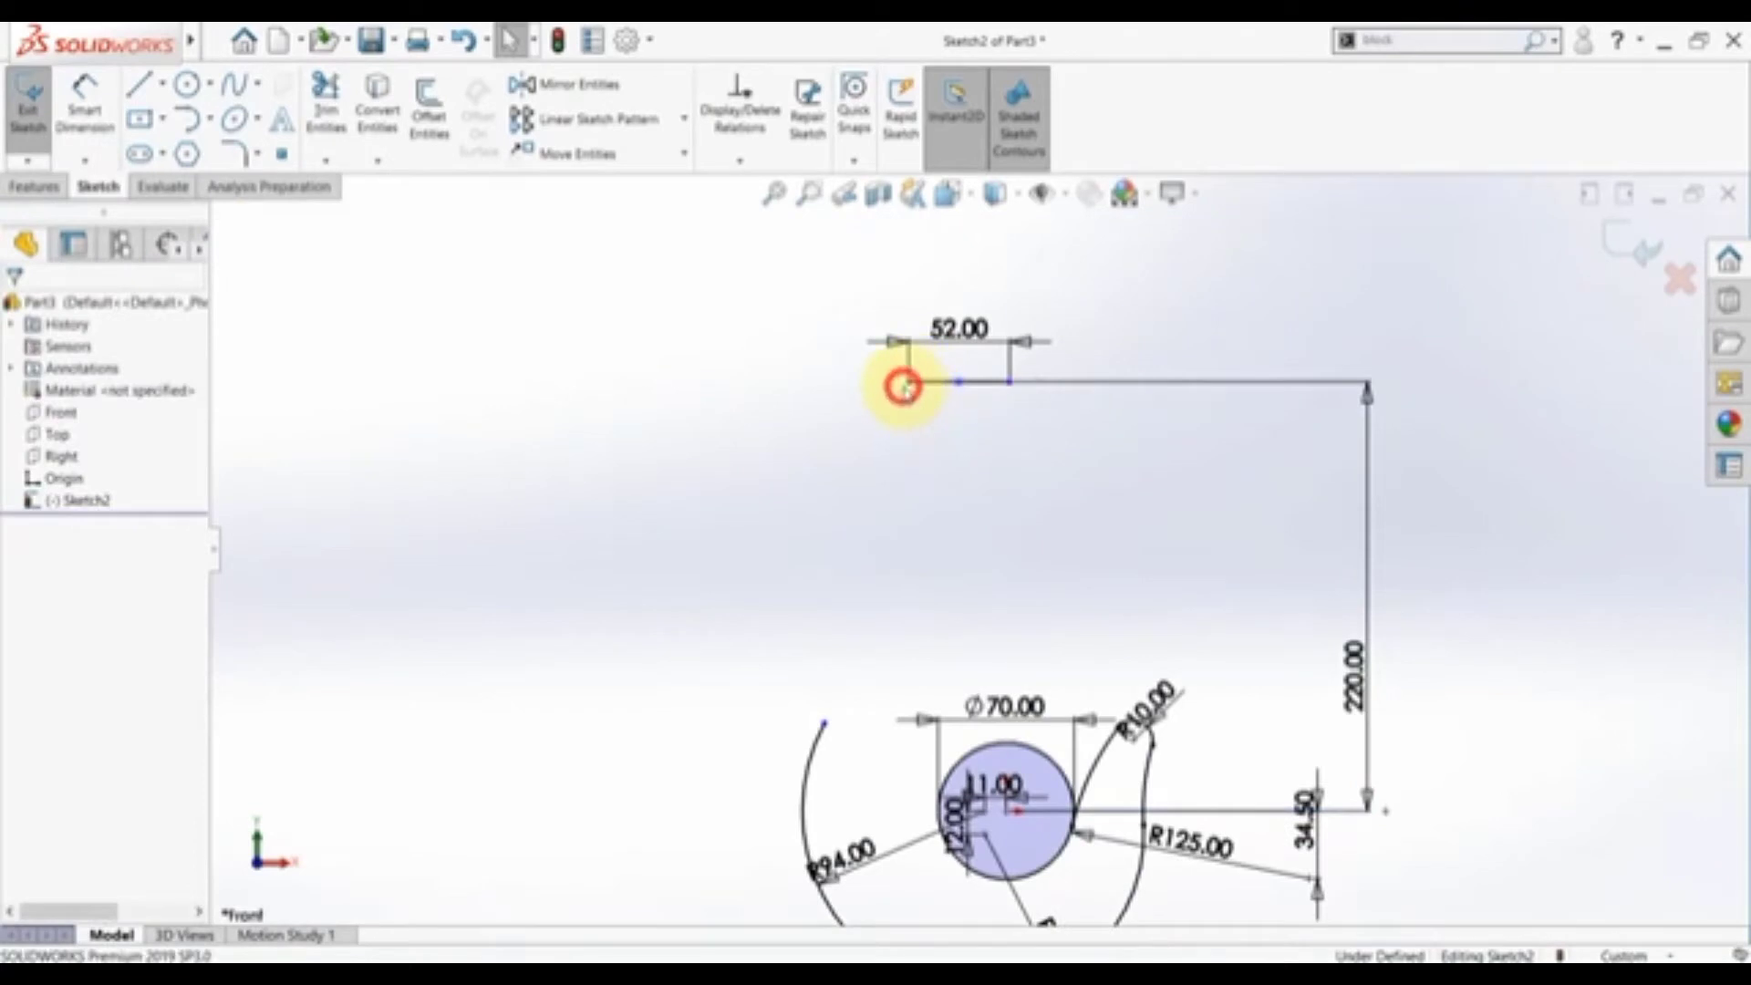
# - Centre the 52 line's midpoint vertically above the circle centre
pyautogui.moveTo(910, 386); pyautogui.dragTo(862, 383)
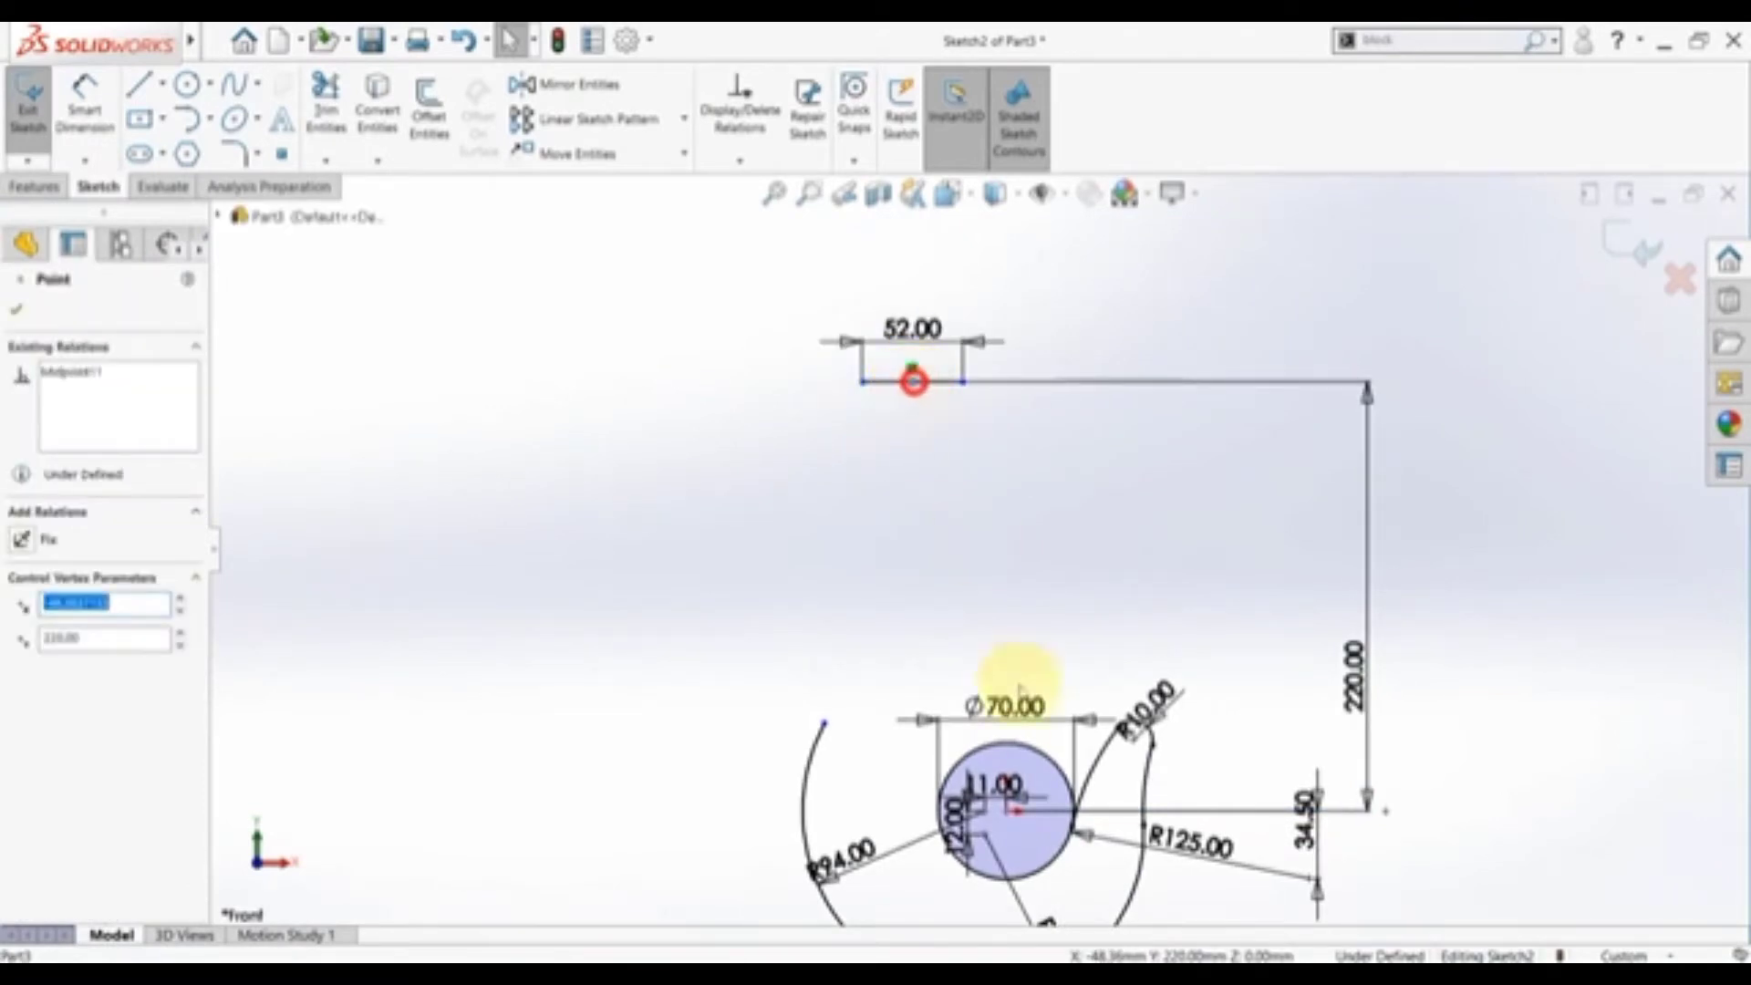
pyautogui.keyDown('ctrl'); pyautogui.click(1008, 810); pyautogui.keyUp('ctrl')
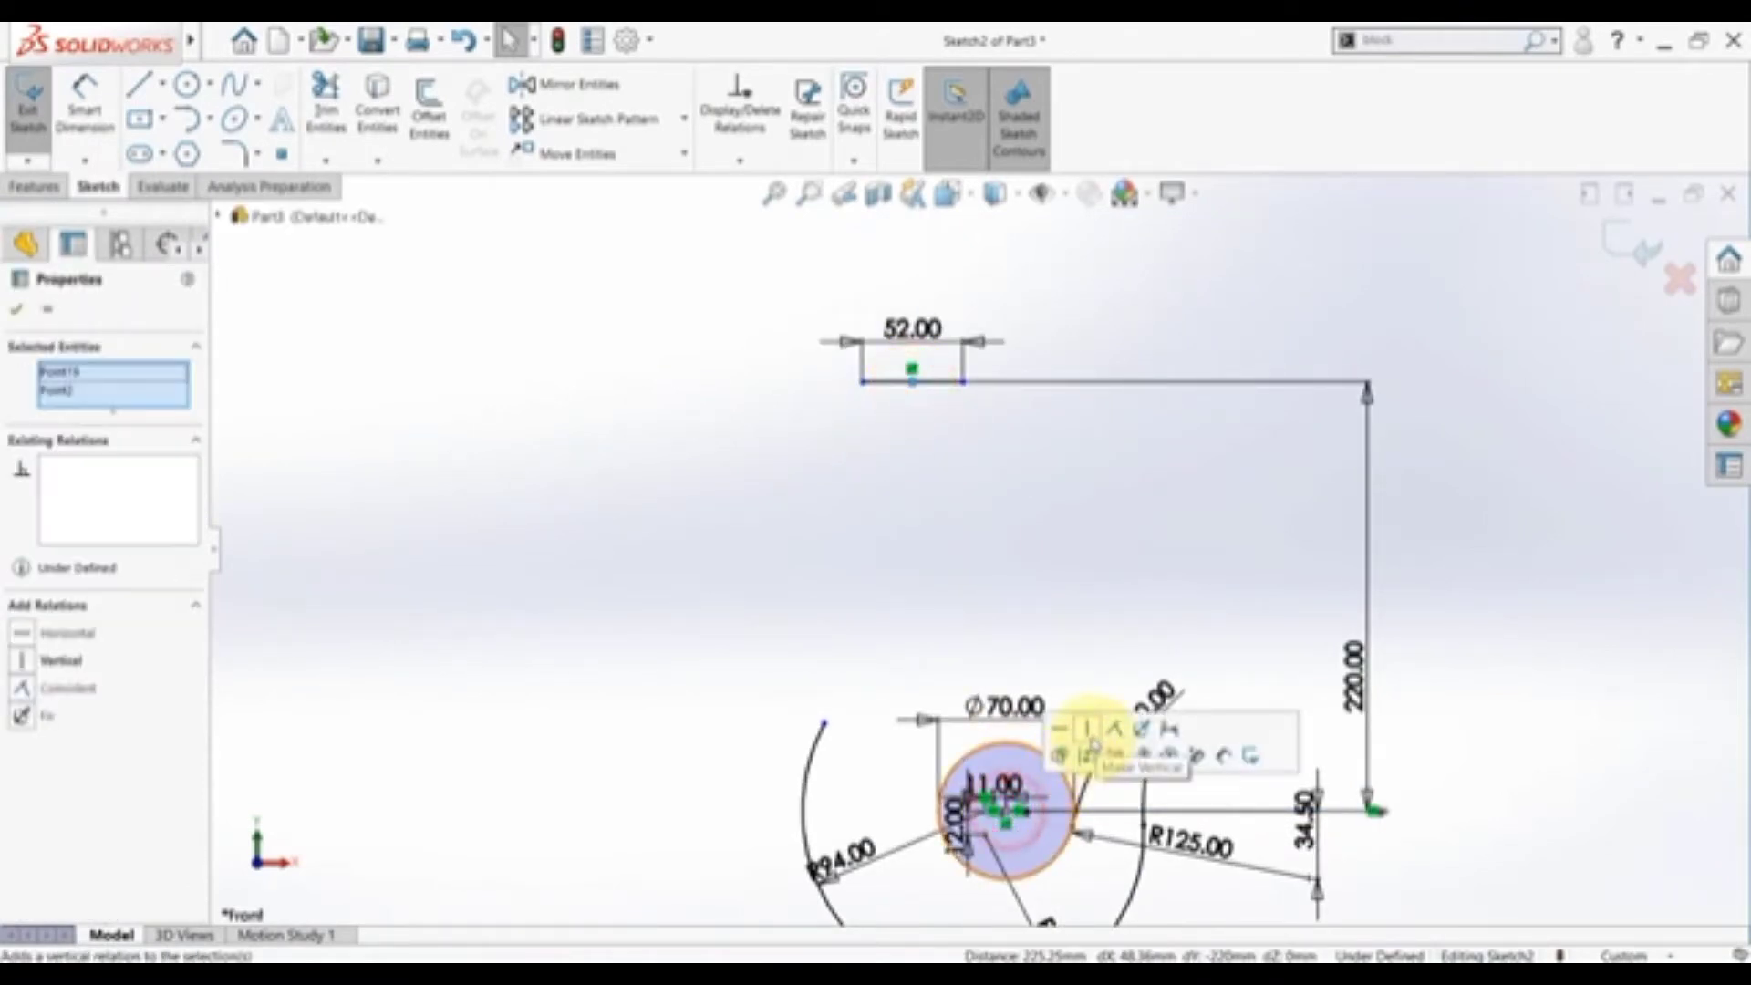
pyautogui.click(1098, 735)
pyautogui.click(1131, 556)
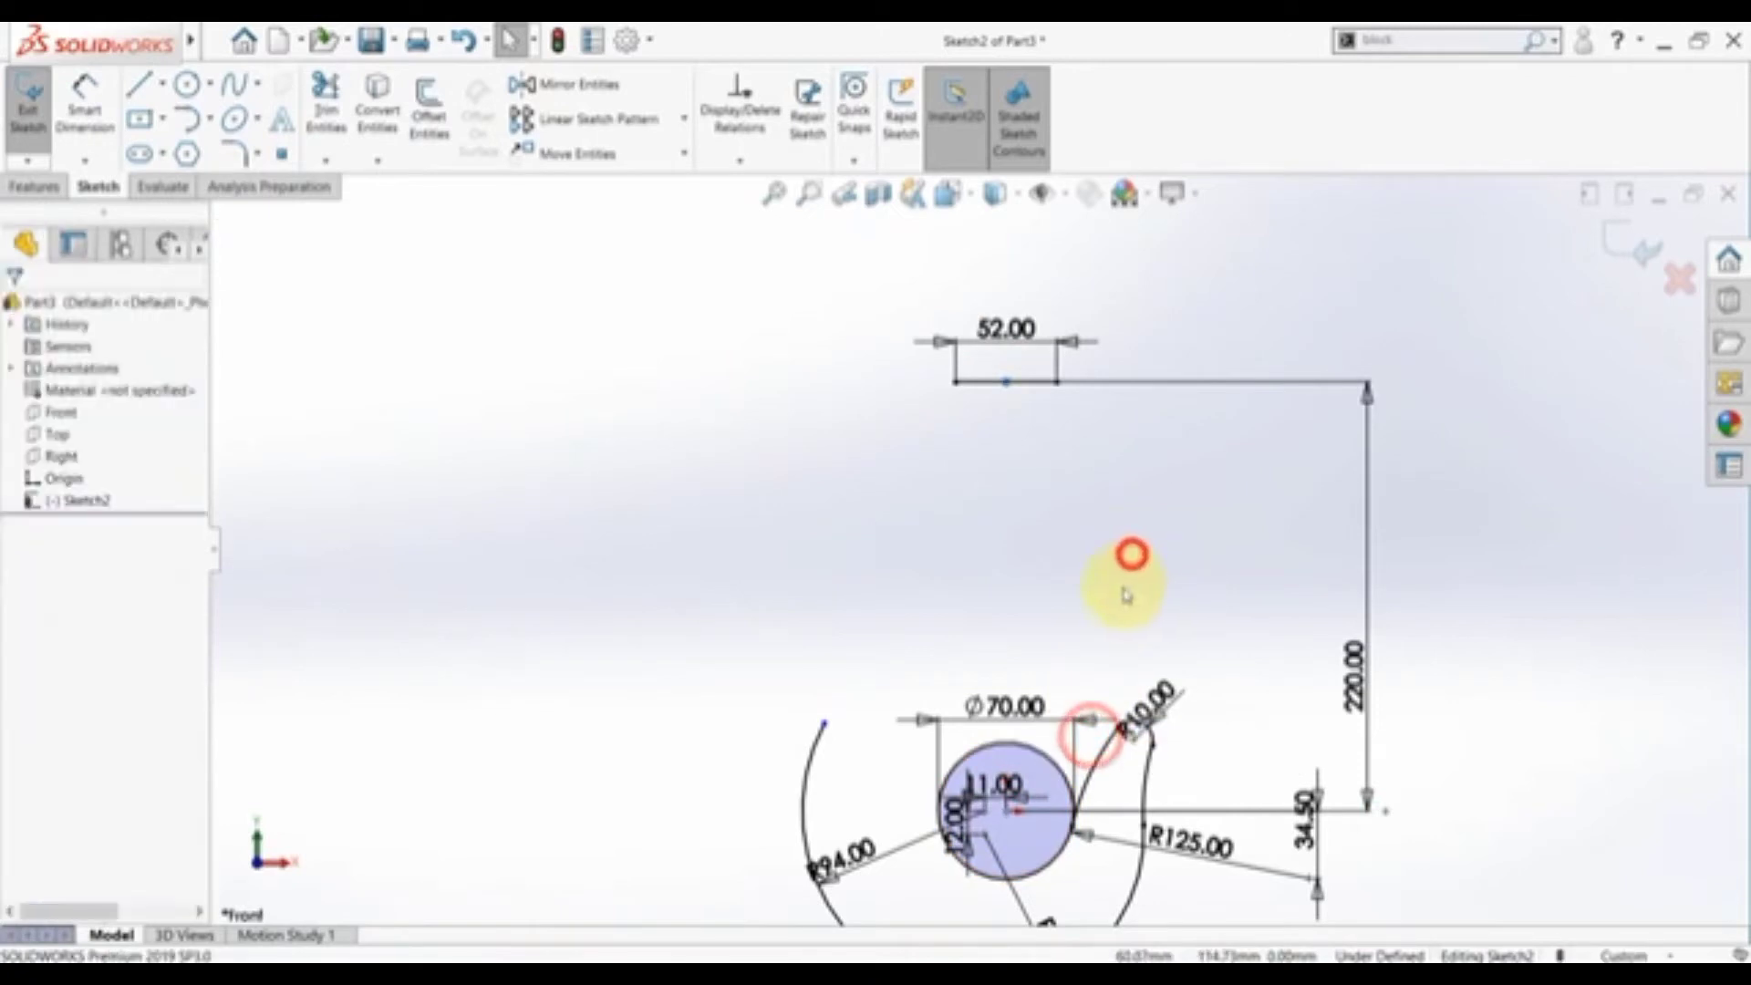
# - Draw a vertical line down from the 52 line's left end, then check the drawing
pyautogui.click(137, 85)
pyautogui.click(955, 382)
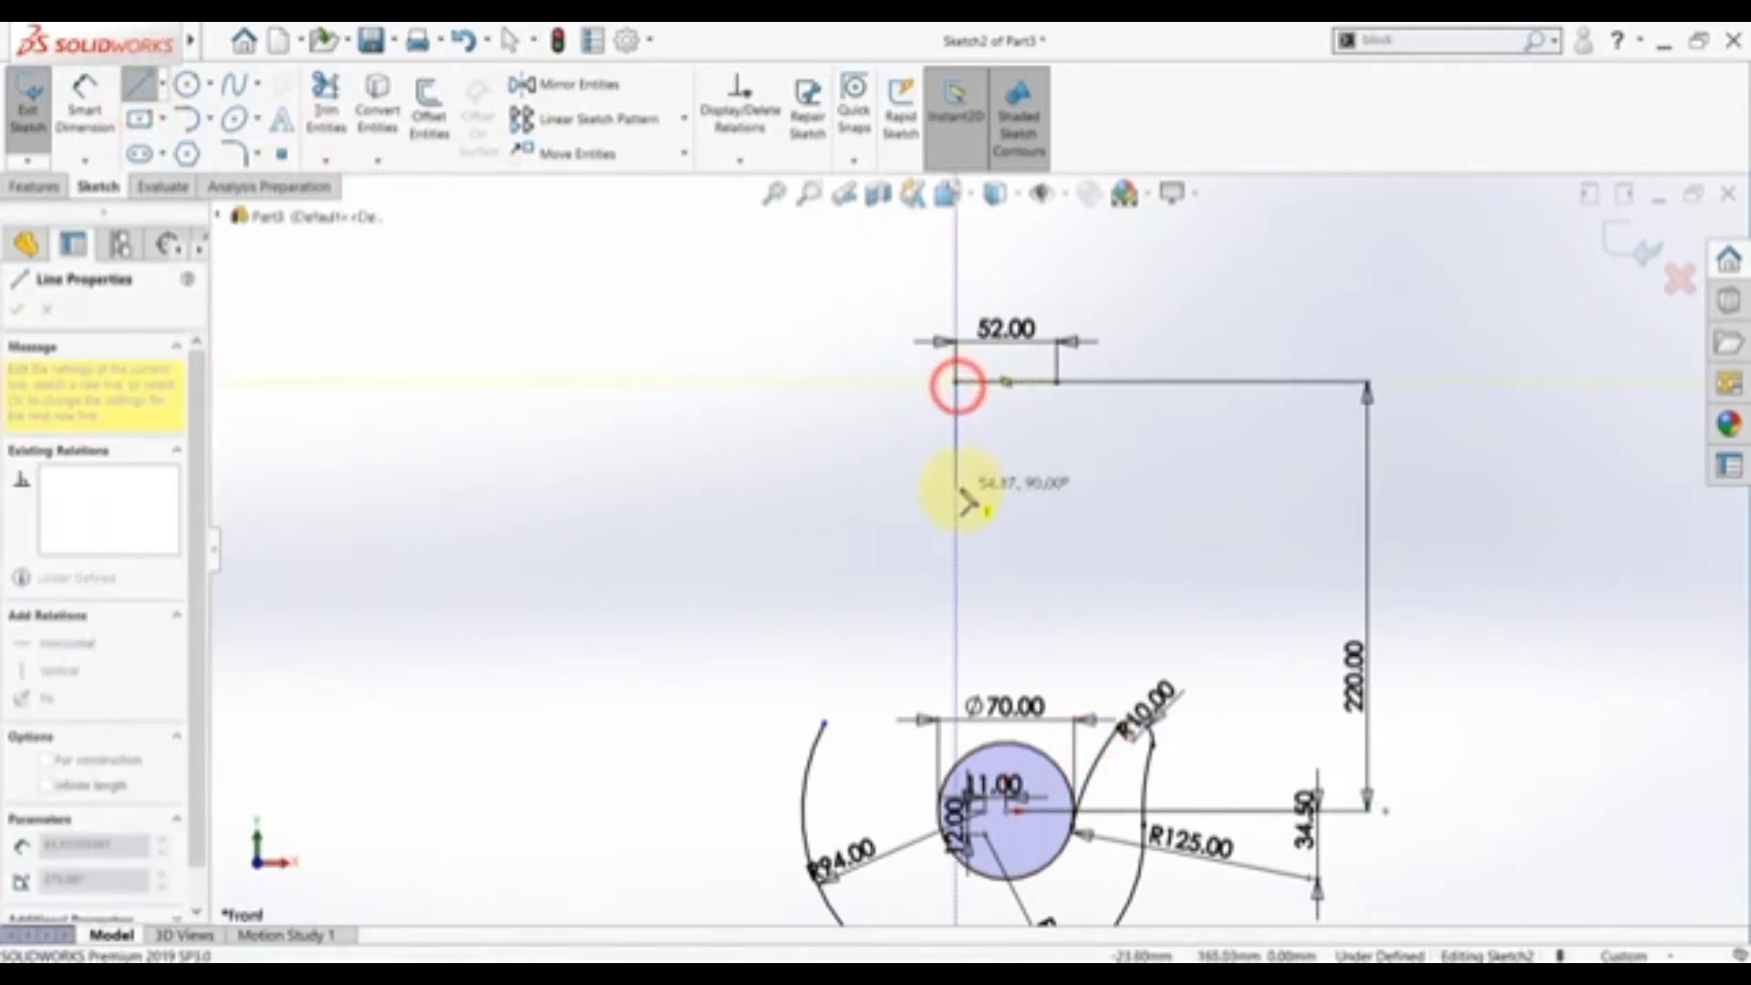
pyautogui.click(955, 492)
pyautogui.press('Escape')
pyautogui.click(597, 971)
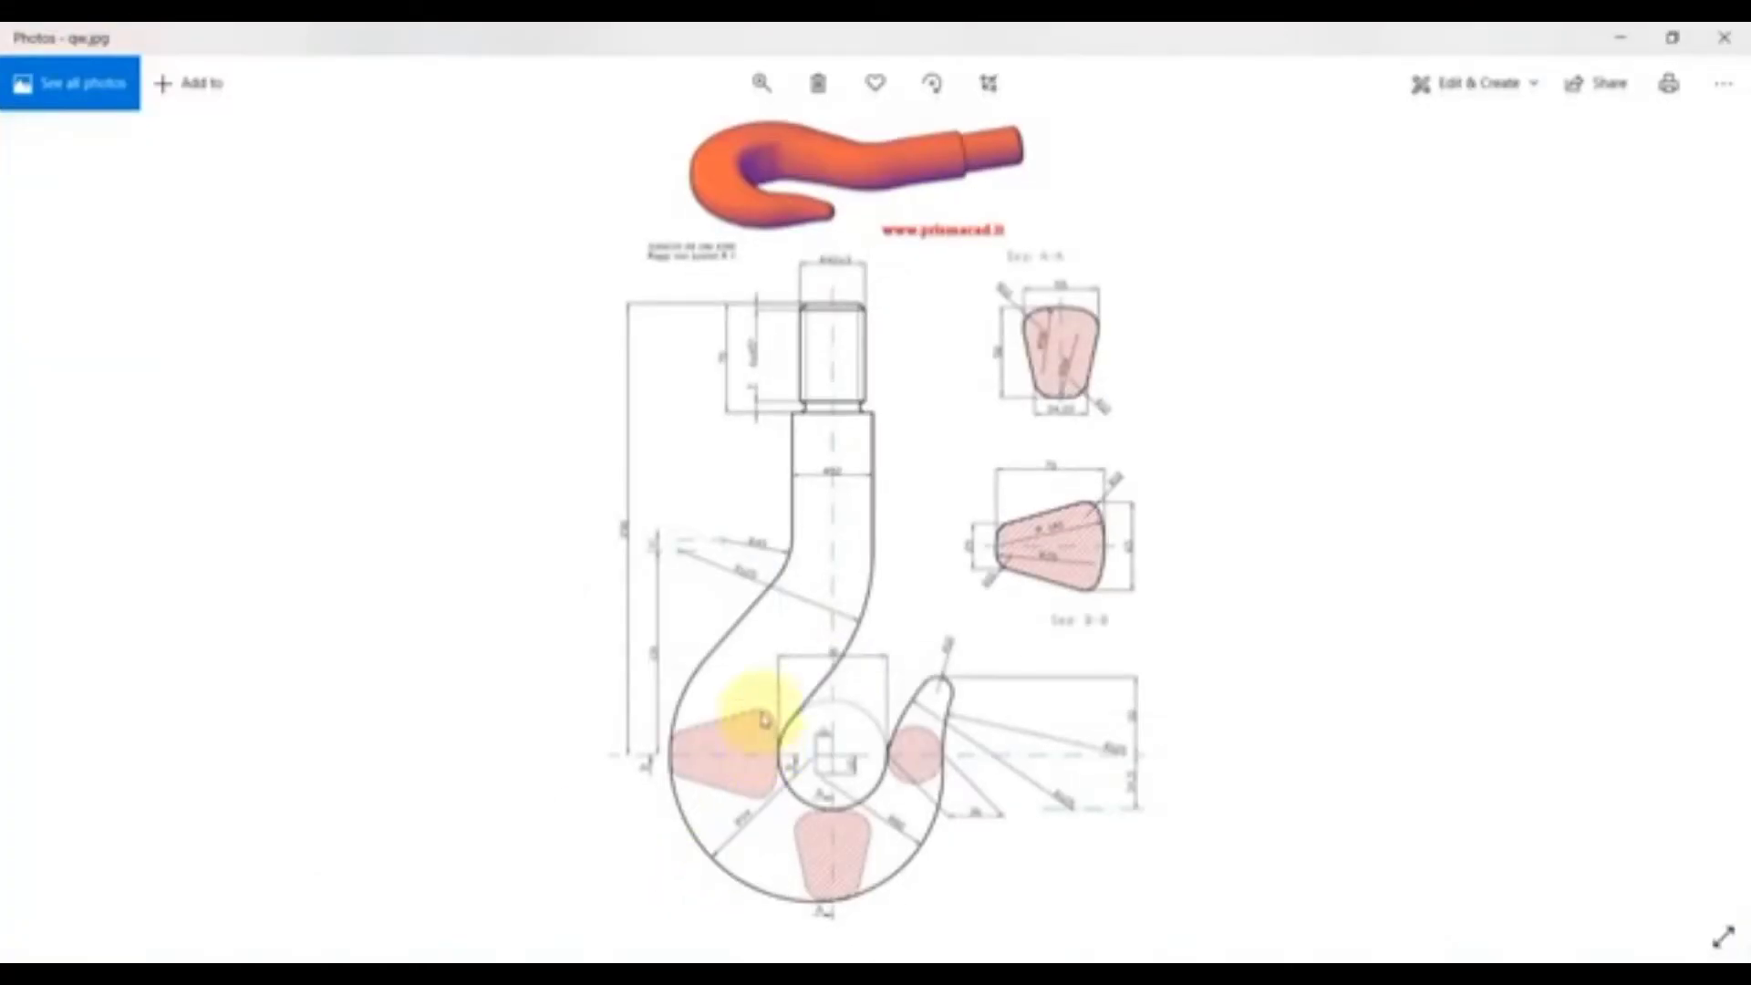
pyautogui.doubleClick(819, 570)
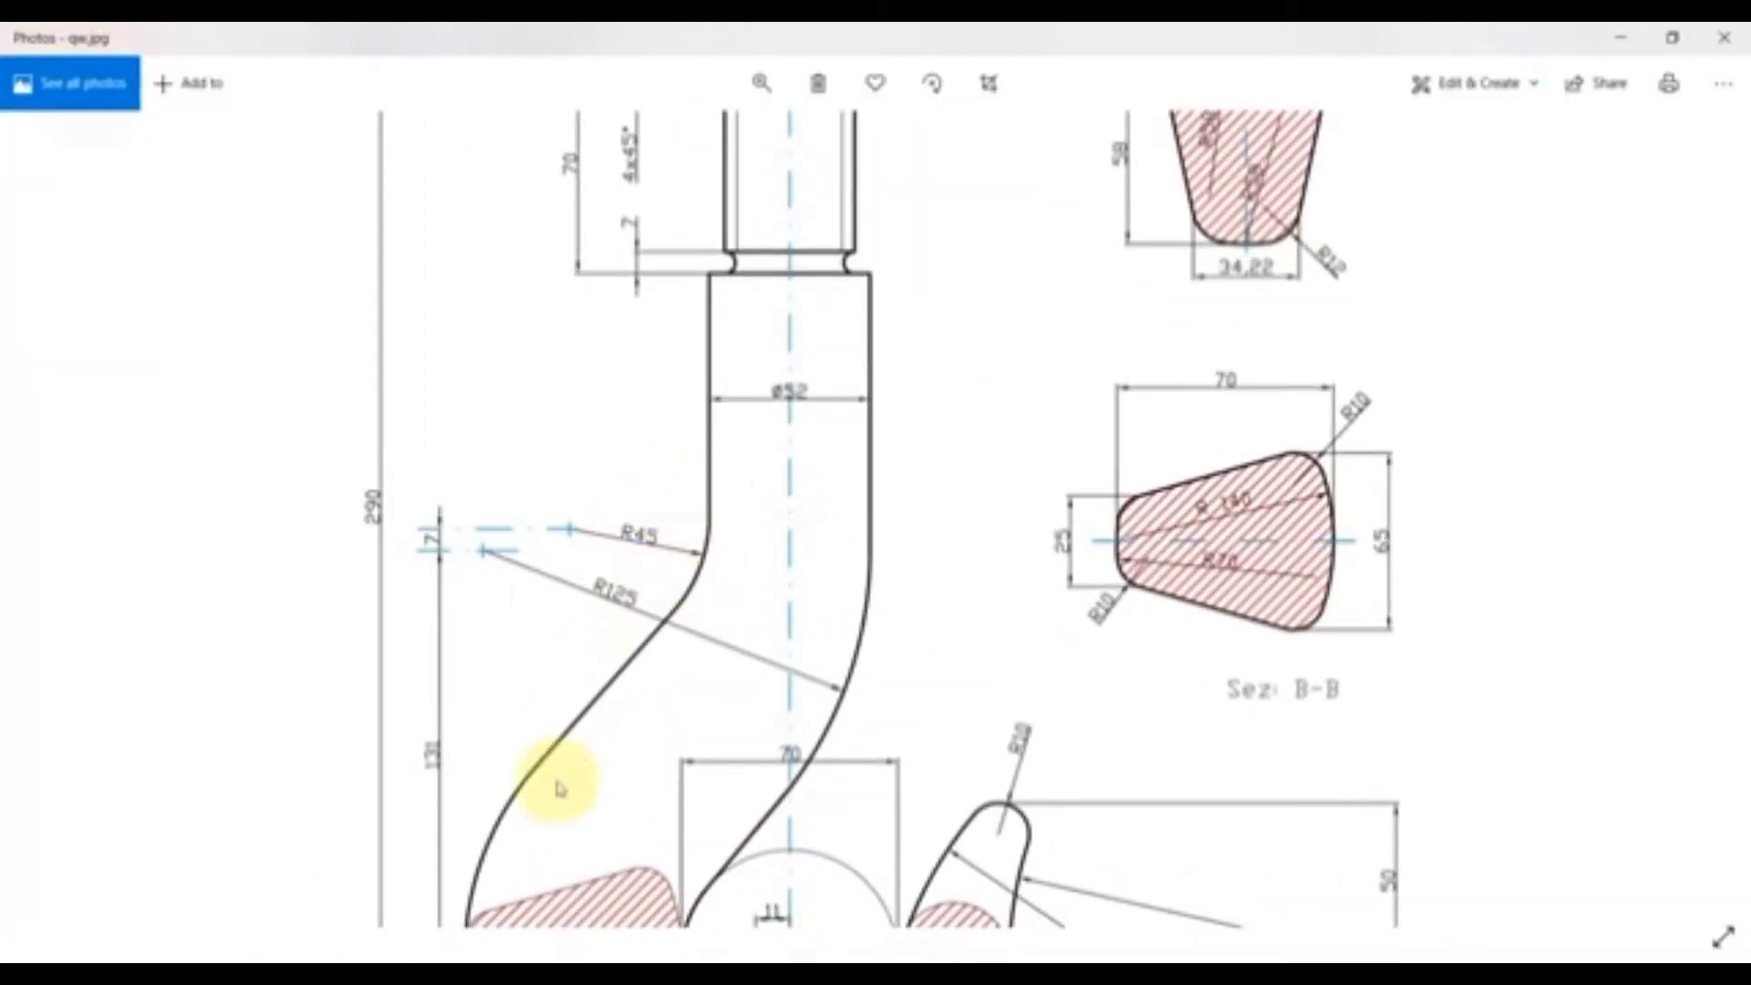
pyautogui.hotkey('alt', 'Tab')
# - Draw a tangent arc curving down-left from the vertical line's lower end
pyautogui.click(208, 117)
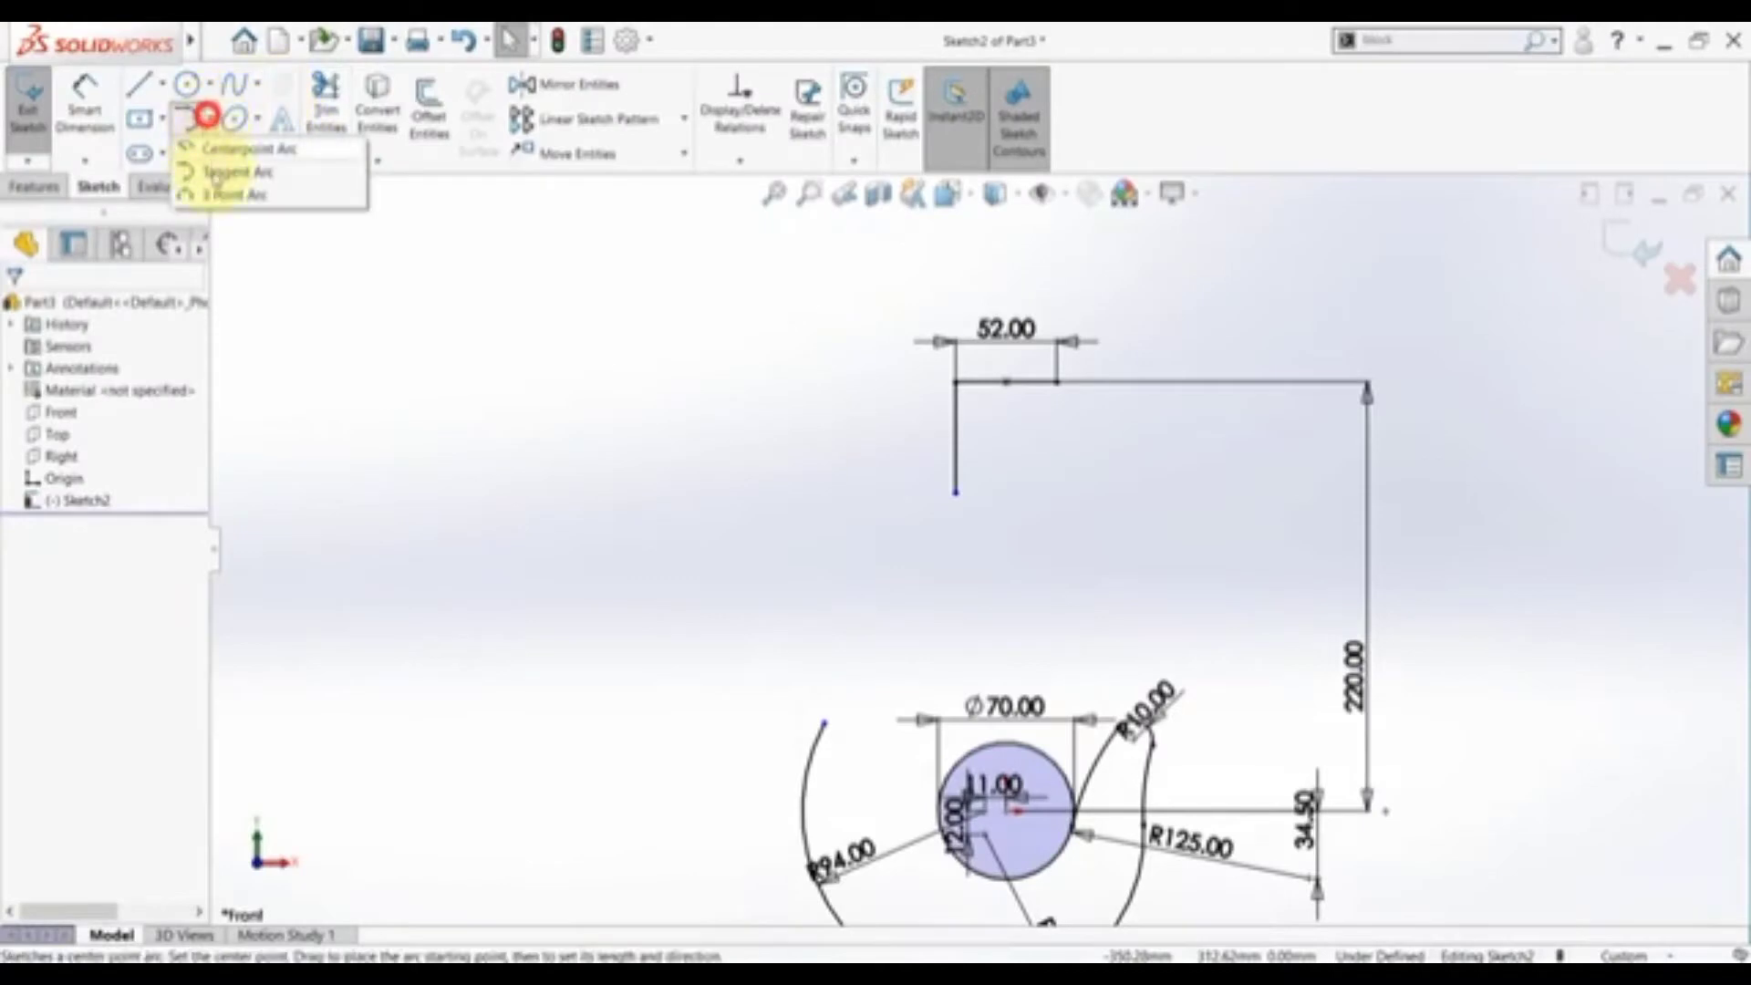
pyautogui.click(213, 173)
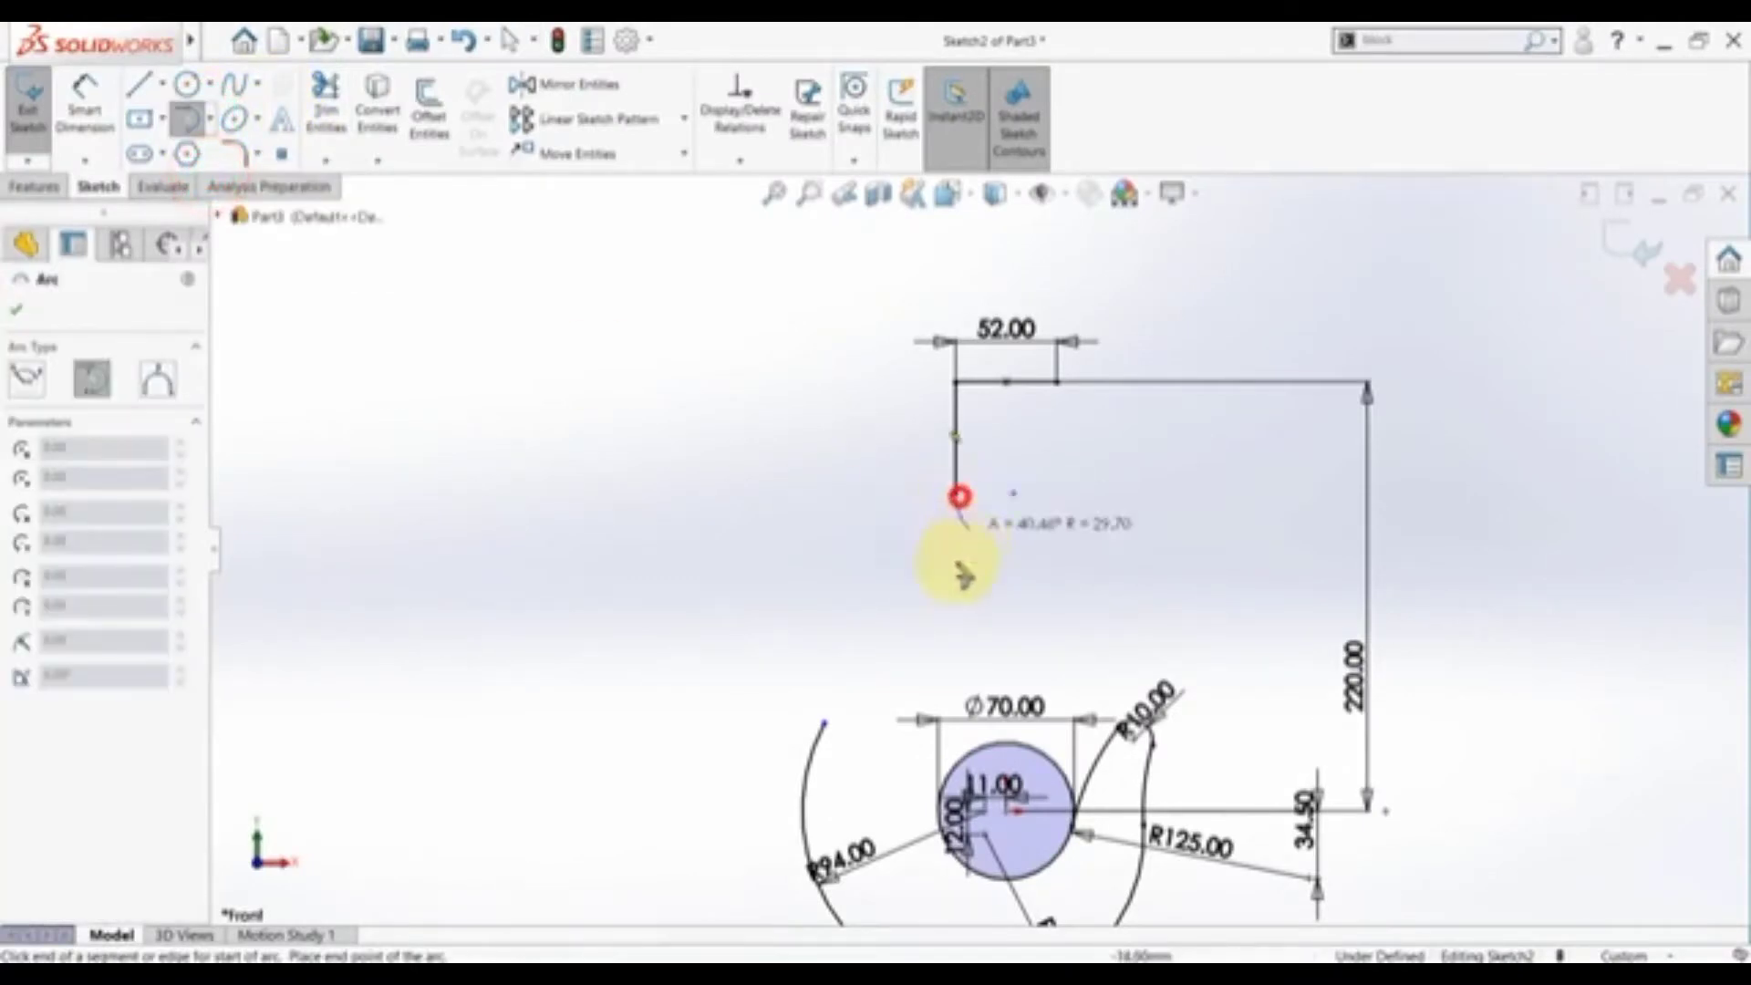
pyautogui.click(897, 595)
pyautogui.press('Escape')
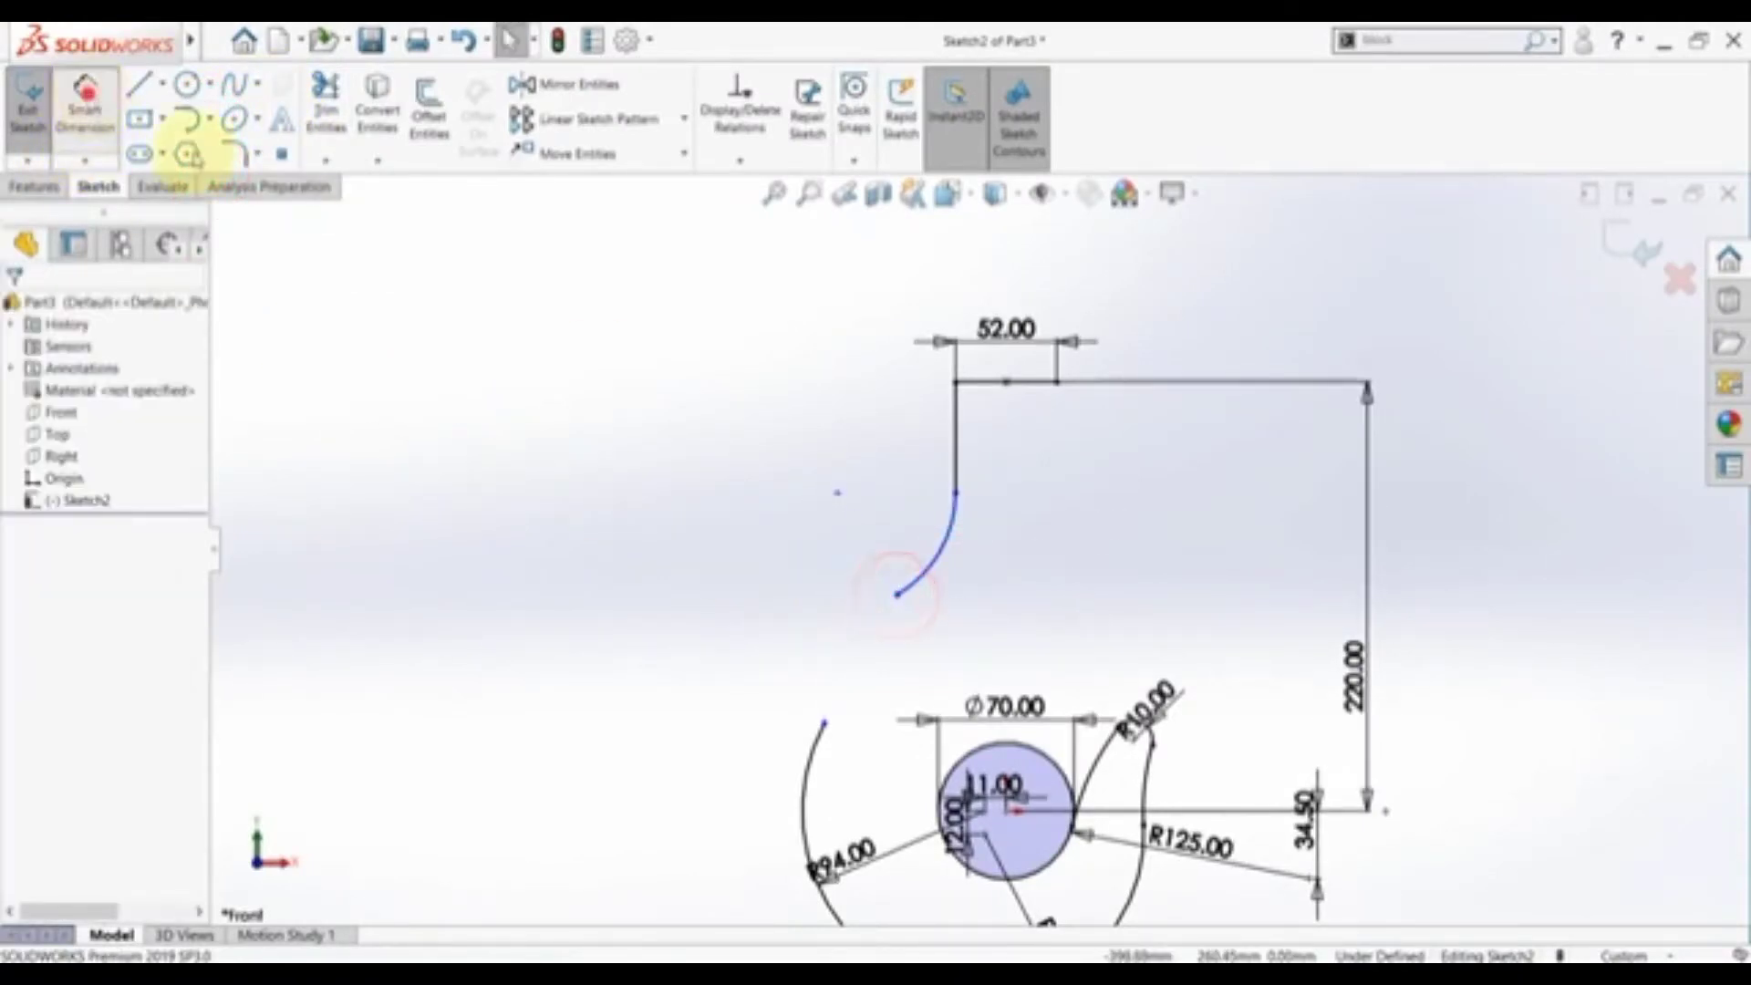
# - Dimension the tangent arc to radius 45, then view the hook drawing
pyautogui.click(88, 94)
pyautogui.click(892, 550)
pyautogui.click(881, 539)
pyautogui.write('45')
pyautogui.press('Return')
pyautogui.press('Escape')
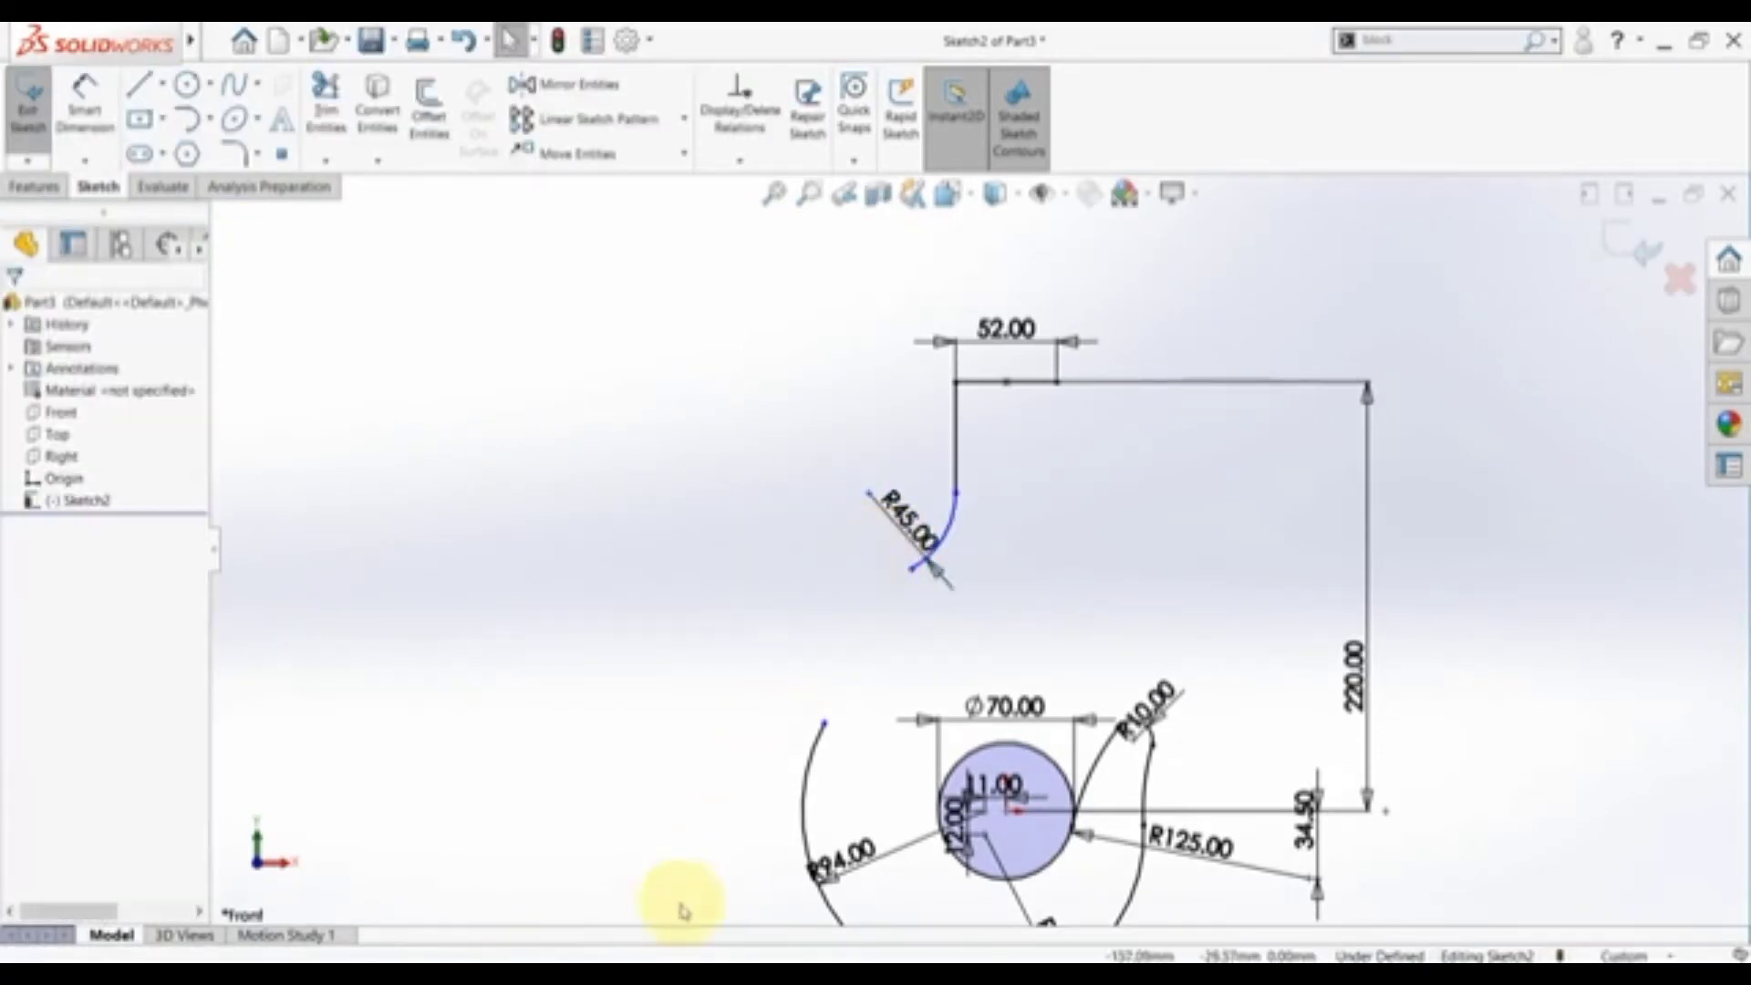
pyautogui.click(591, 954)
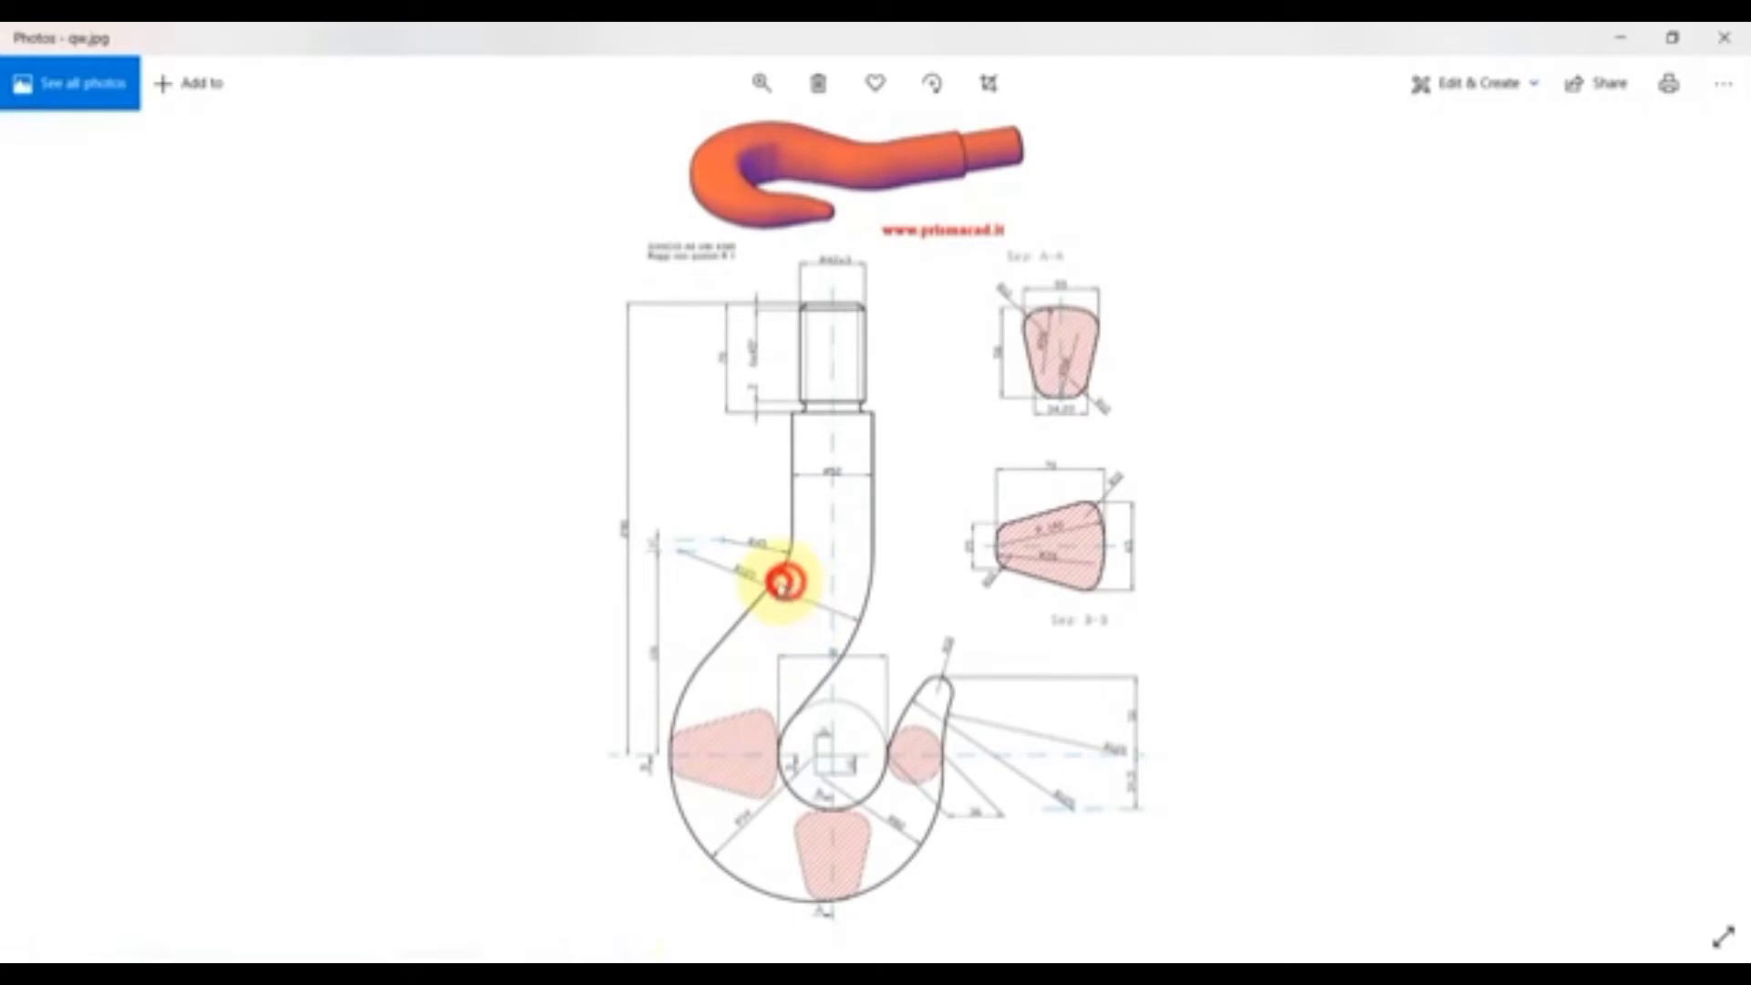
# - Zoom in on the drawing's R45 and R125 radii, then return to SOLIDWORKS
pyautogui.scroll(5, 784, 584)
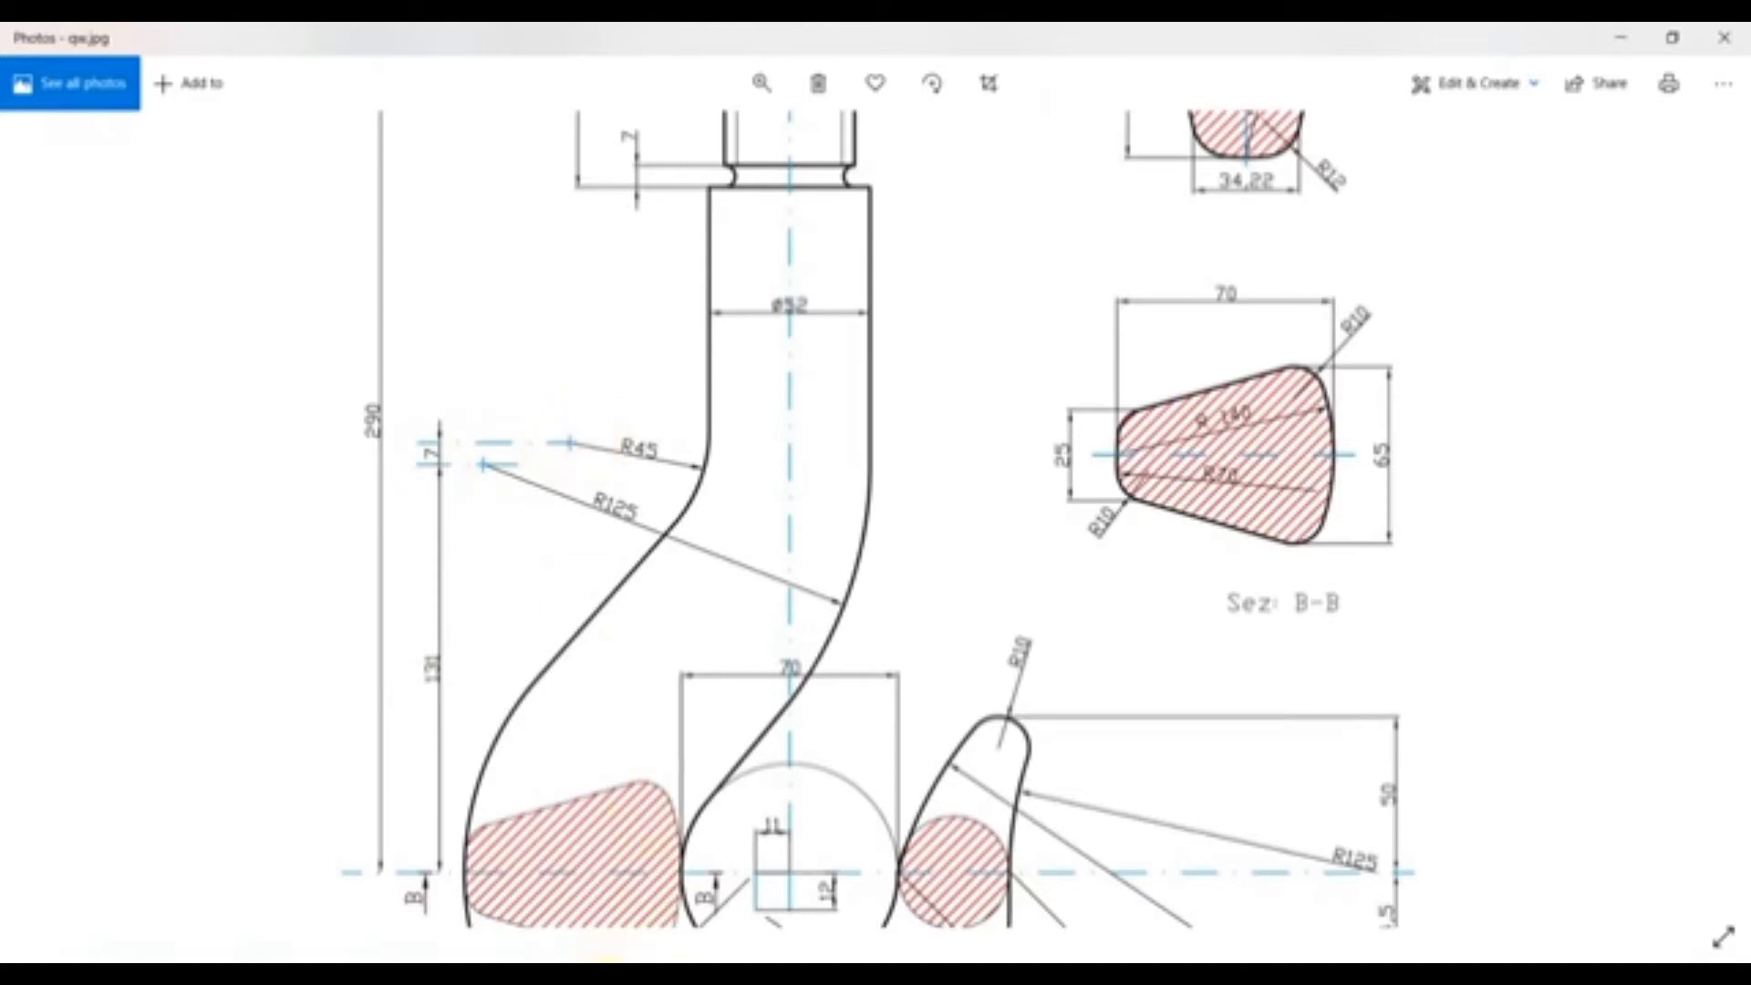
pyautogui.click(613, 976)
pyautogui.click(89, 102)
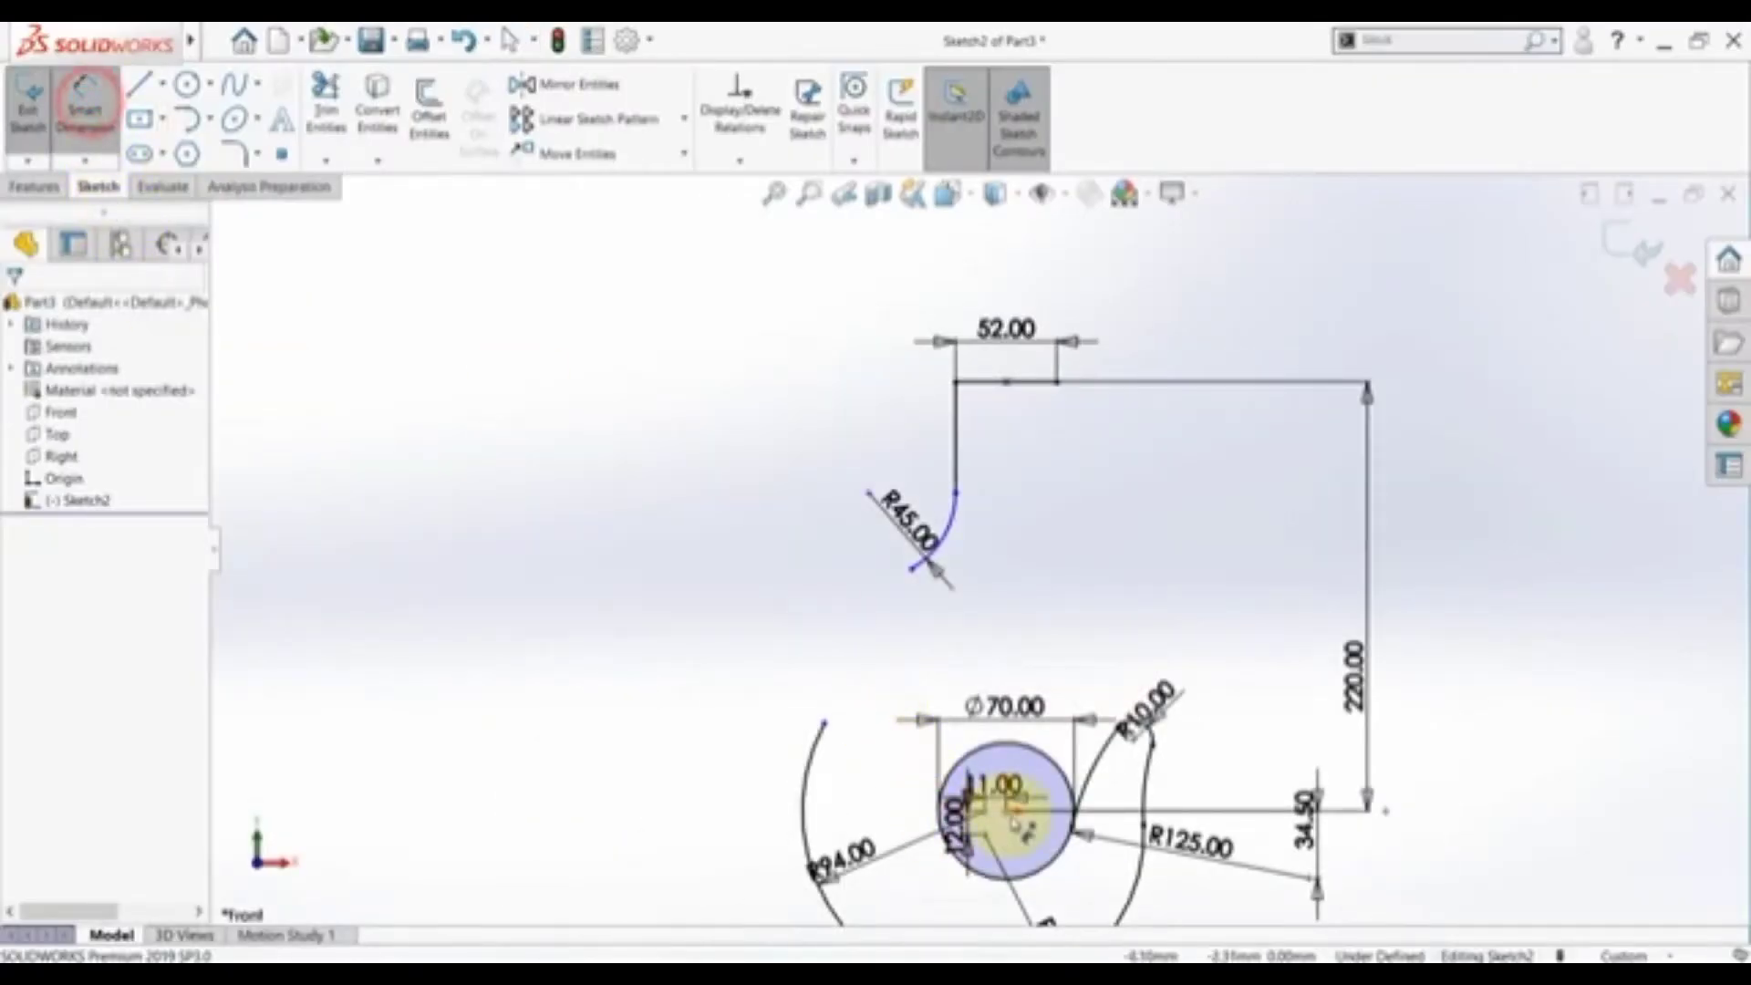
# - Dimension the R45 arc centre 138 mm vertically from the circle centre, then recheck the drawing
pyautogui.click(1010, 811)
pyautogui.click(867, 492)
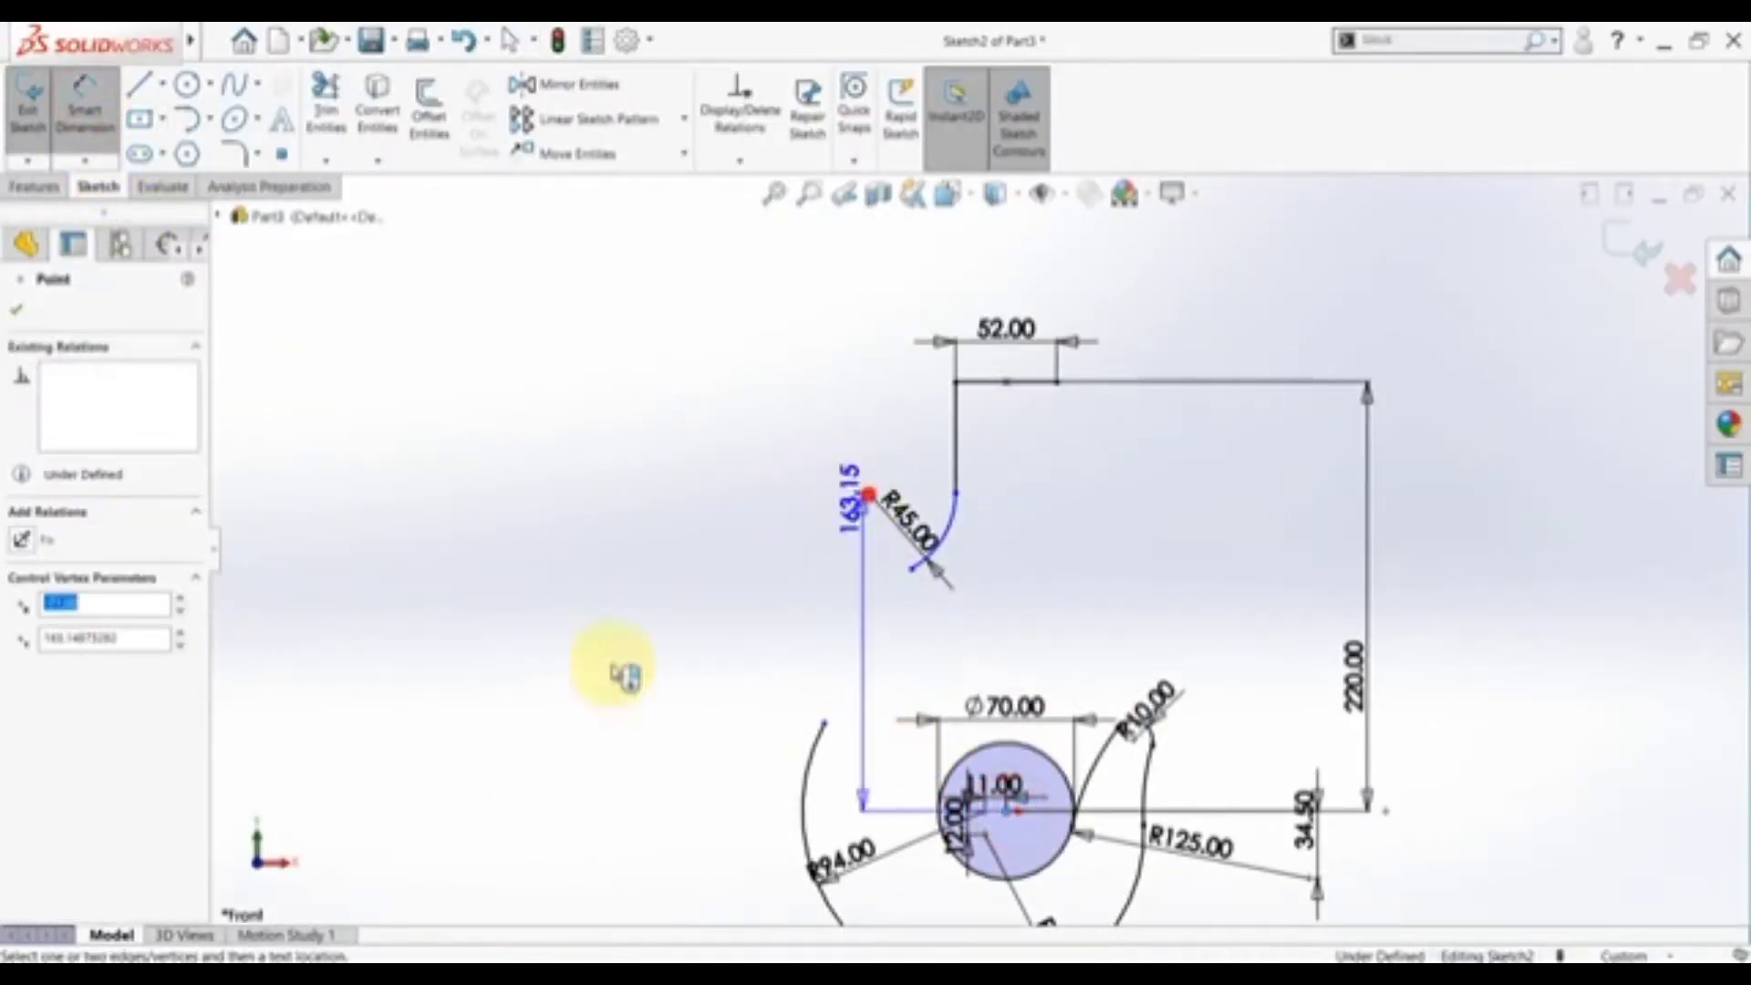
pyautogui.click(555, 665)
pyautogui.write('1138')
pyautogui.press('Return')
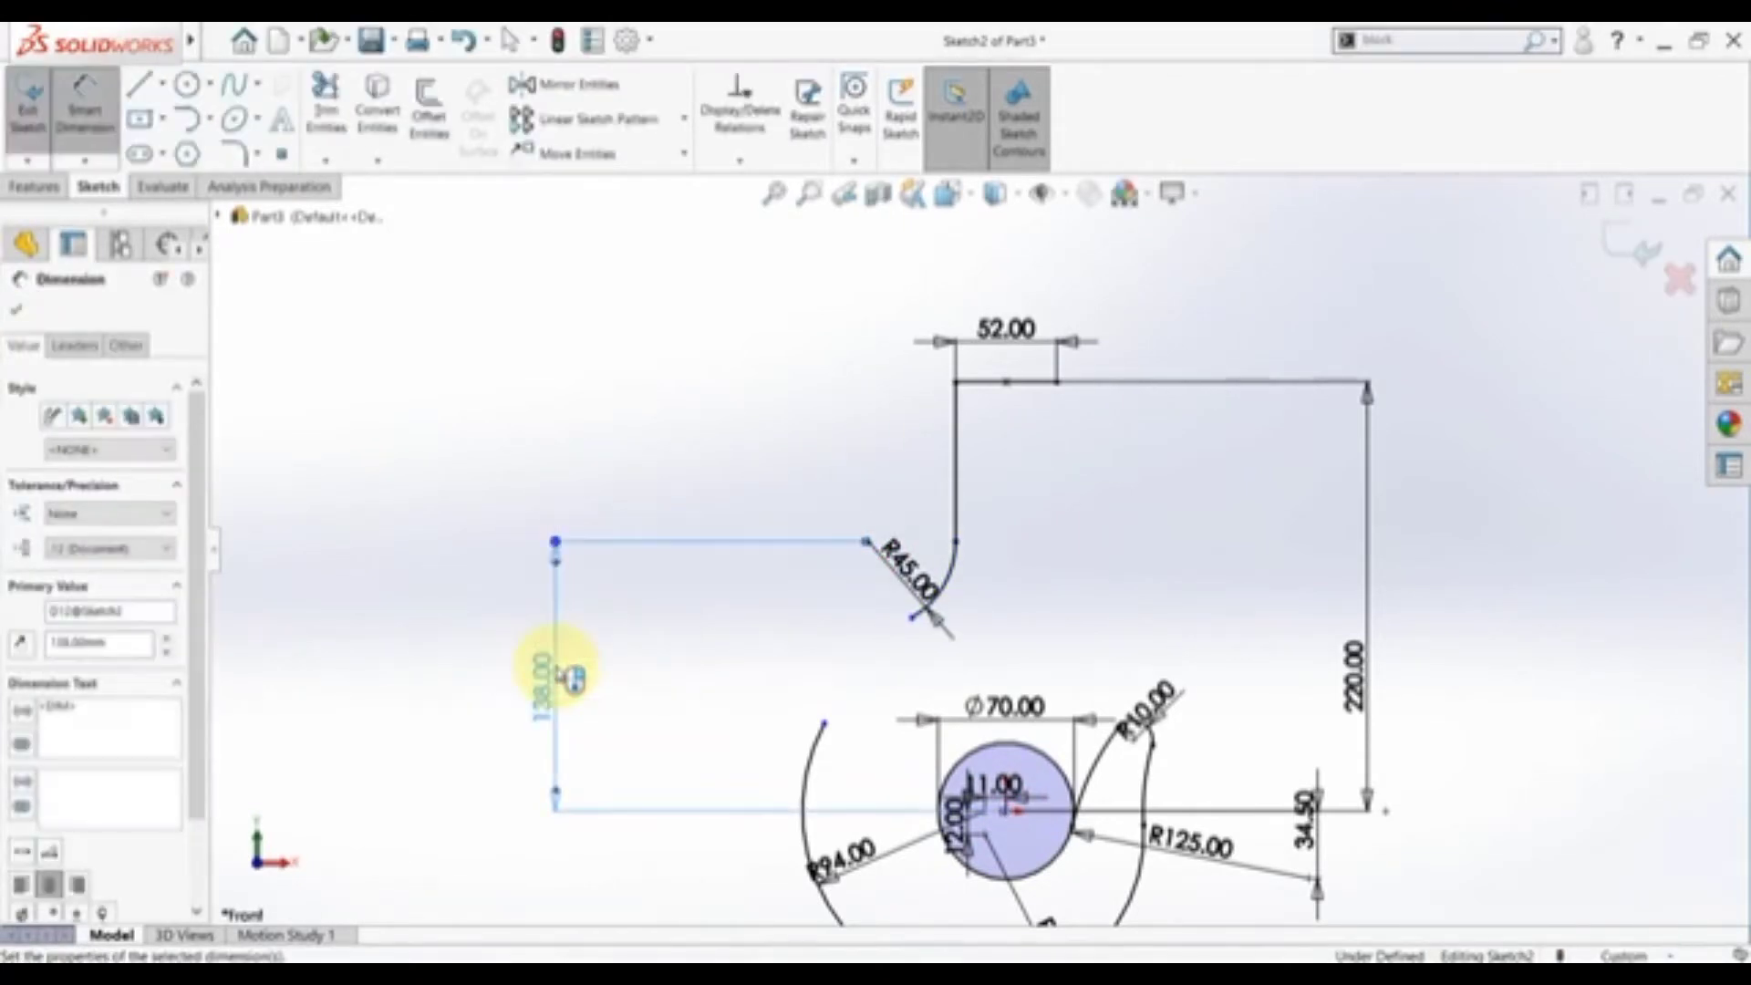
pyautogui.scroll(-2, 917, 613)
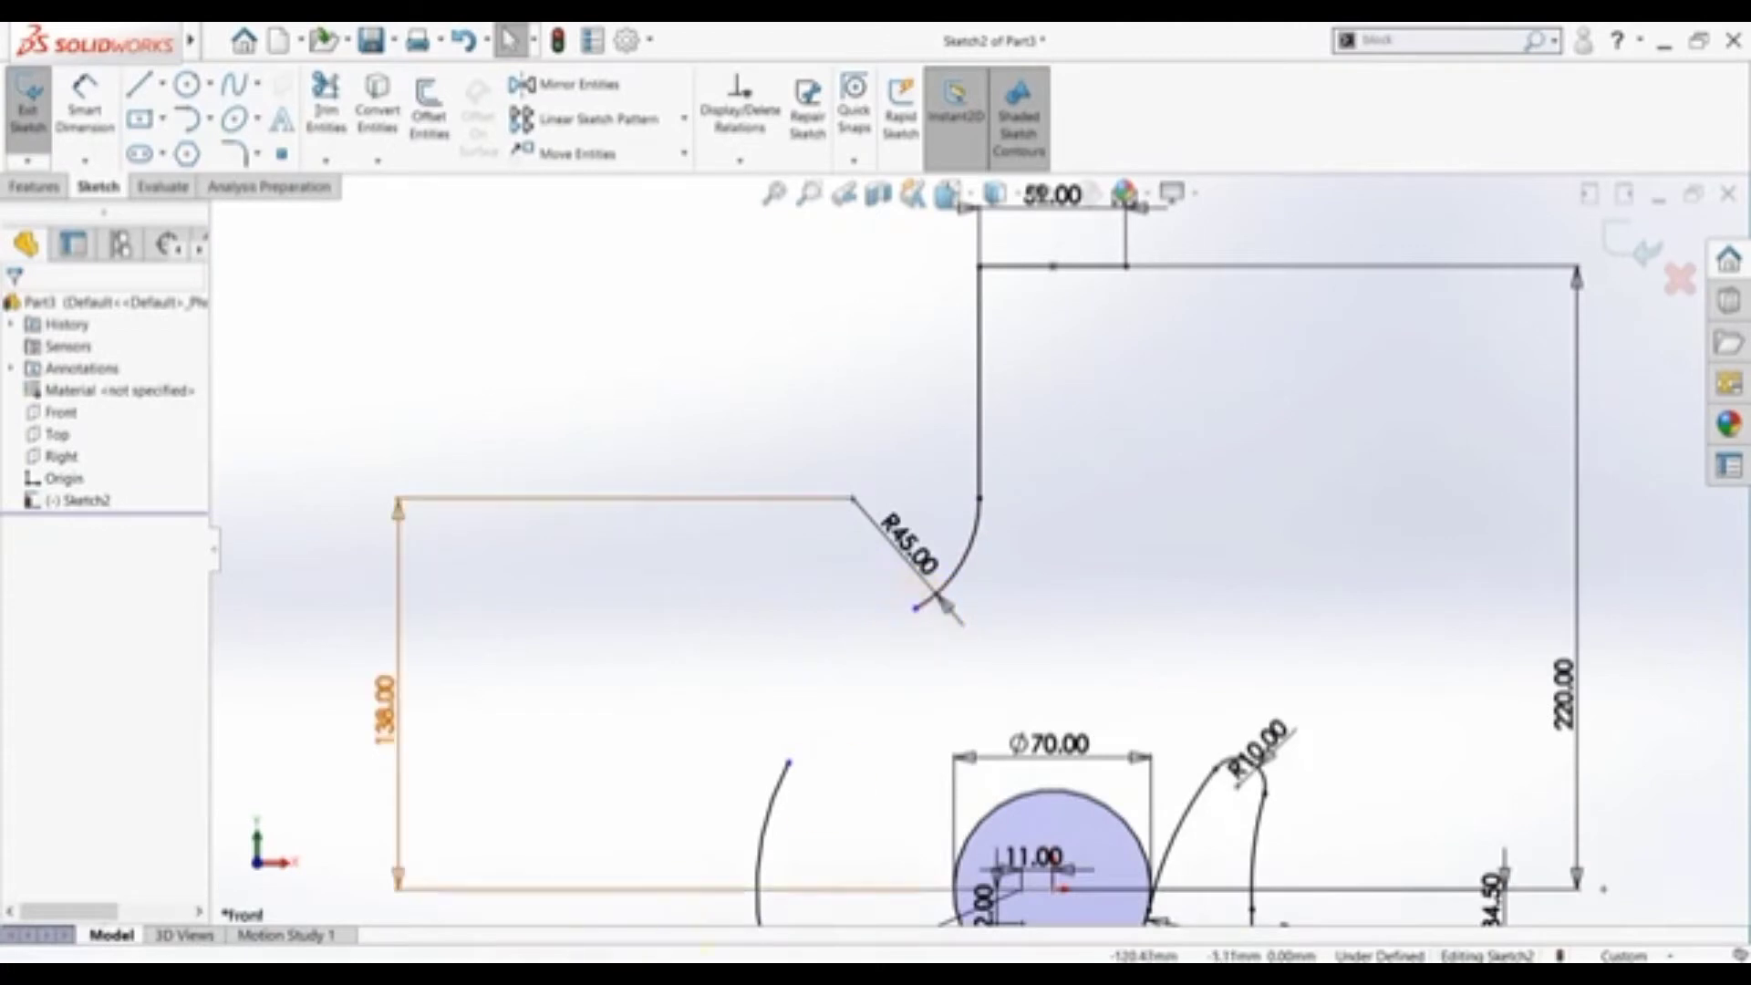
pyautogui.click(597, 972)
pyautogui.doubleClick(733, 658)
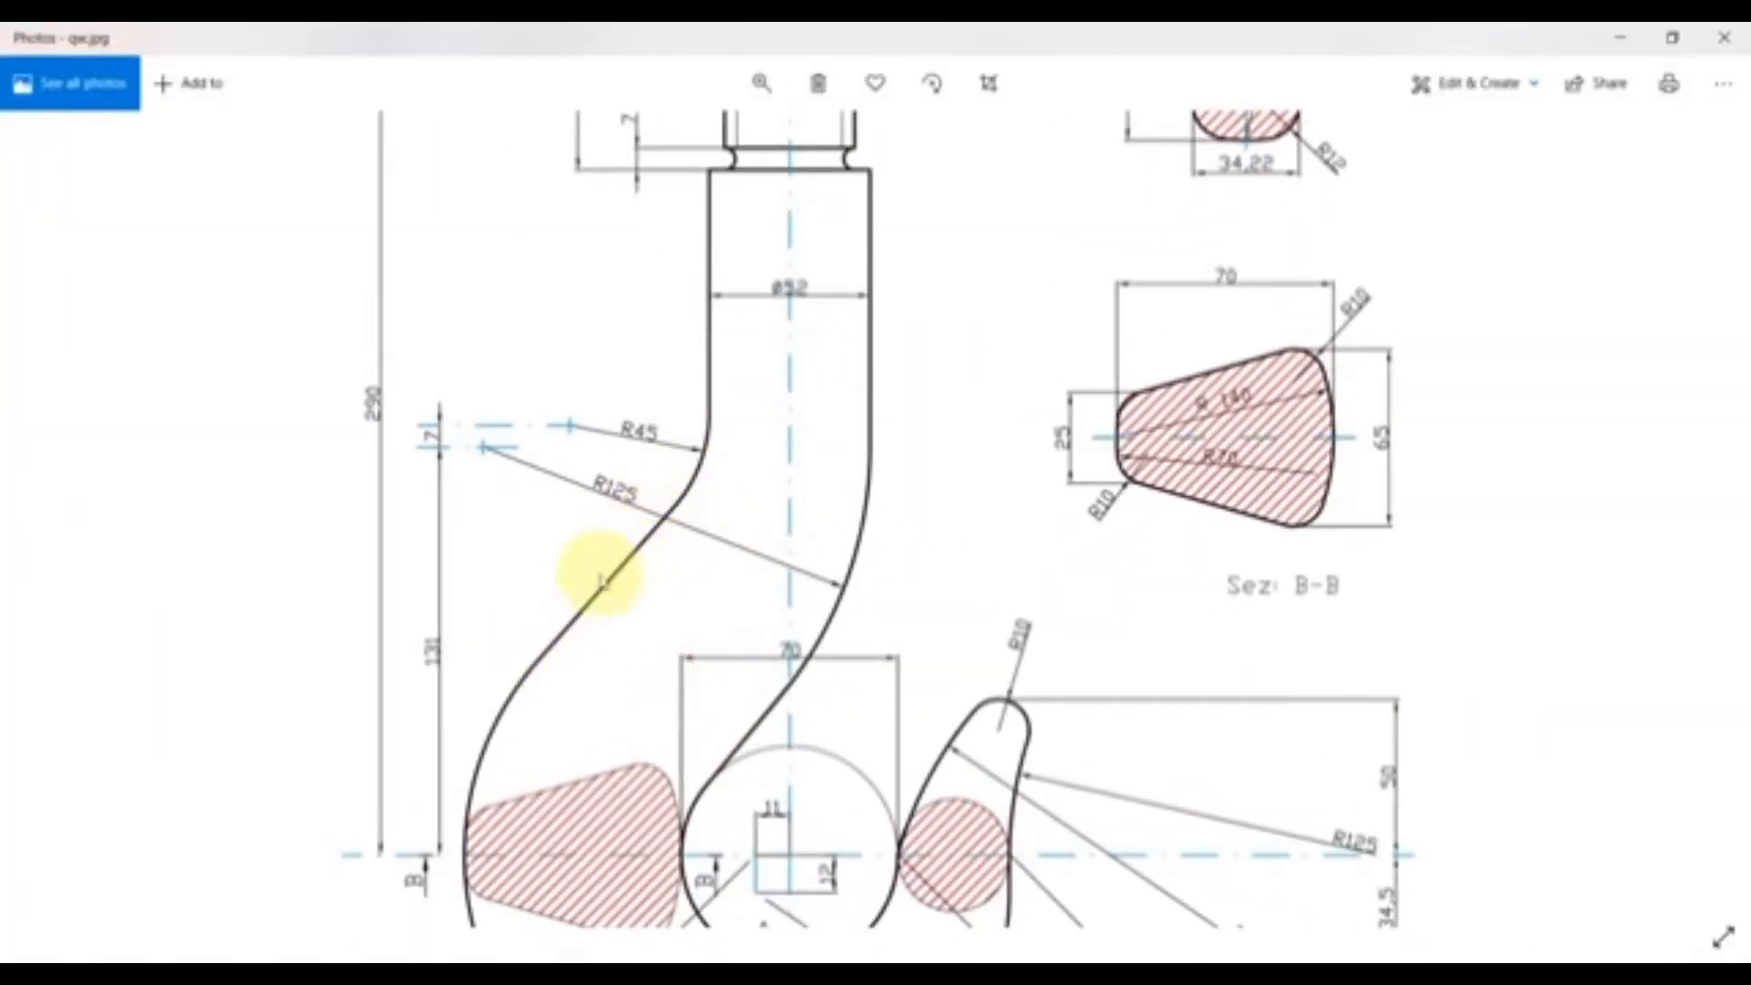
pyautogui.hotkey('alt', 'Tab')
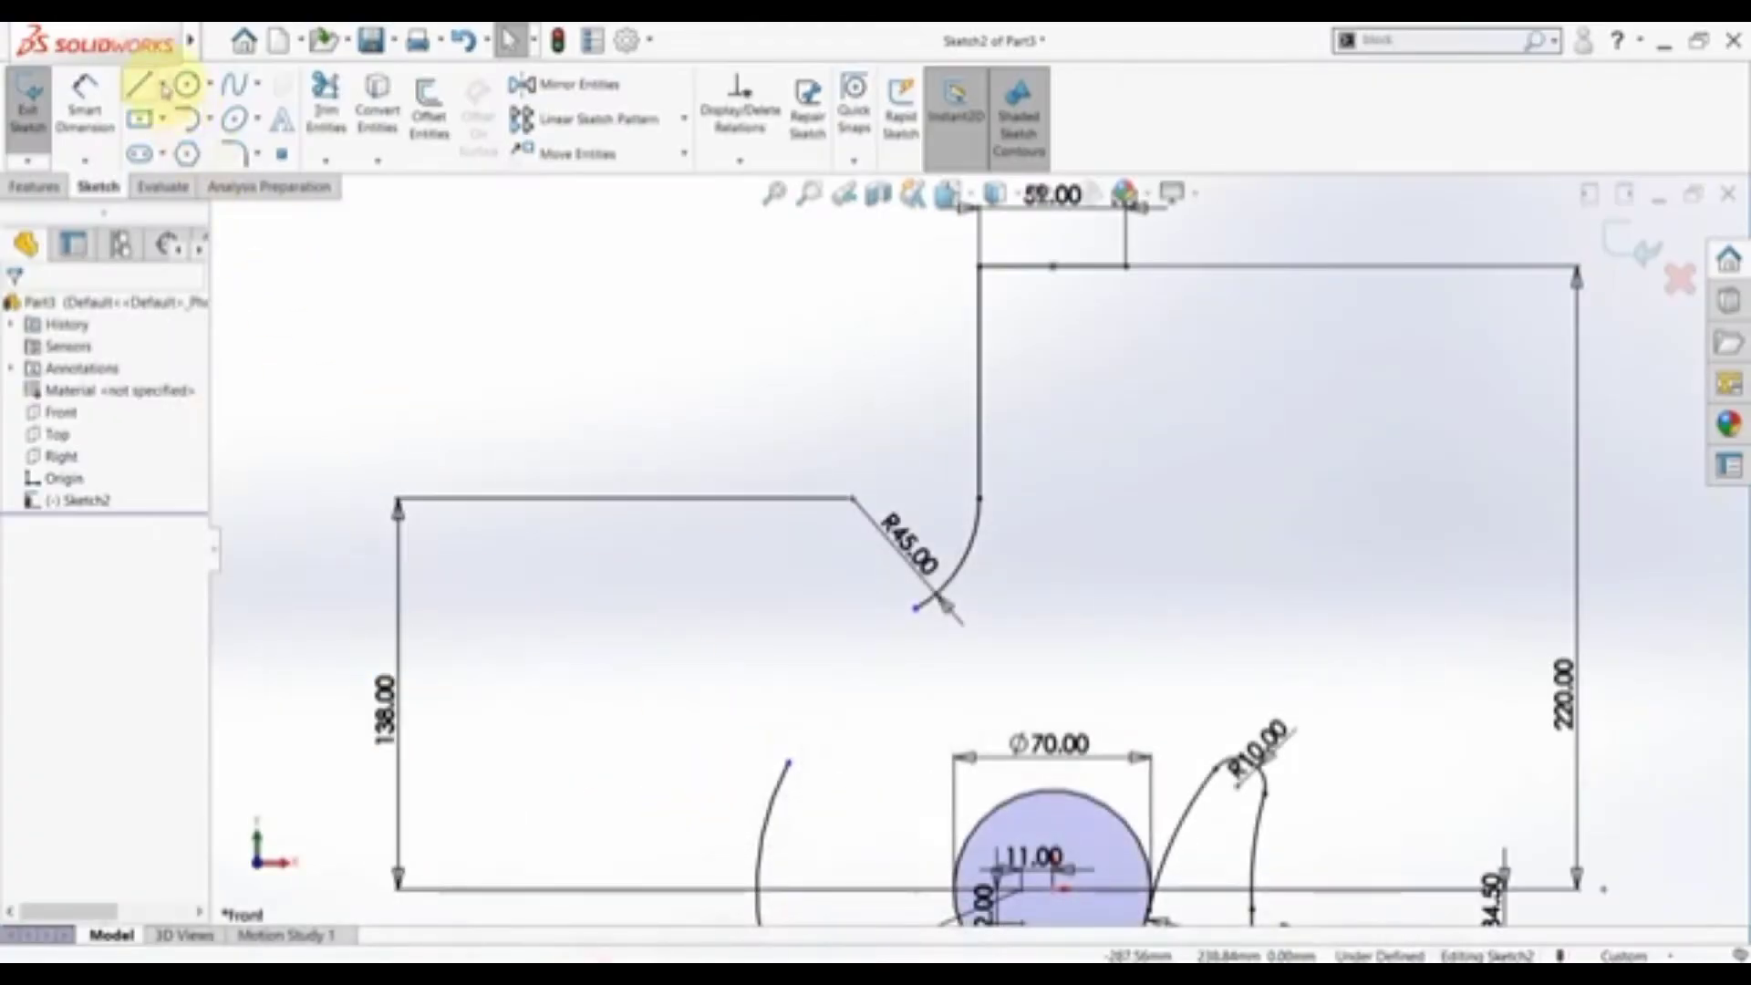
# - Draw a line from the R45 arc to the lower outer arc's end and make it tangent to the R45 arc
pyautogui.click(913, 610)
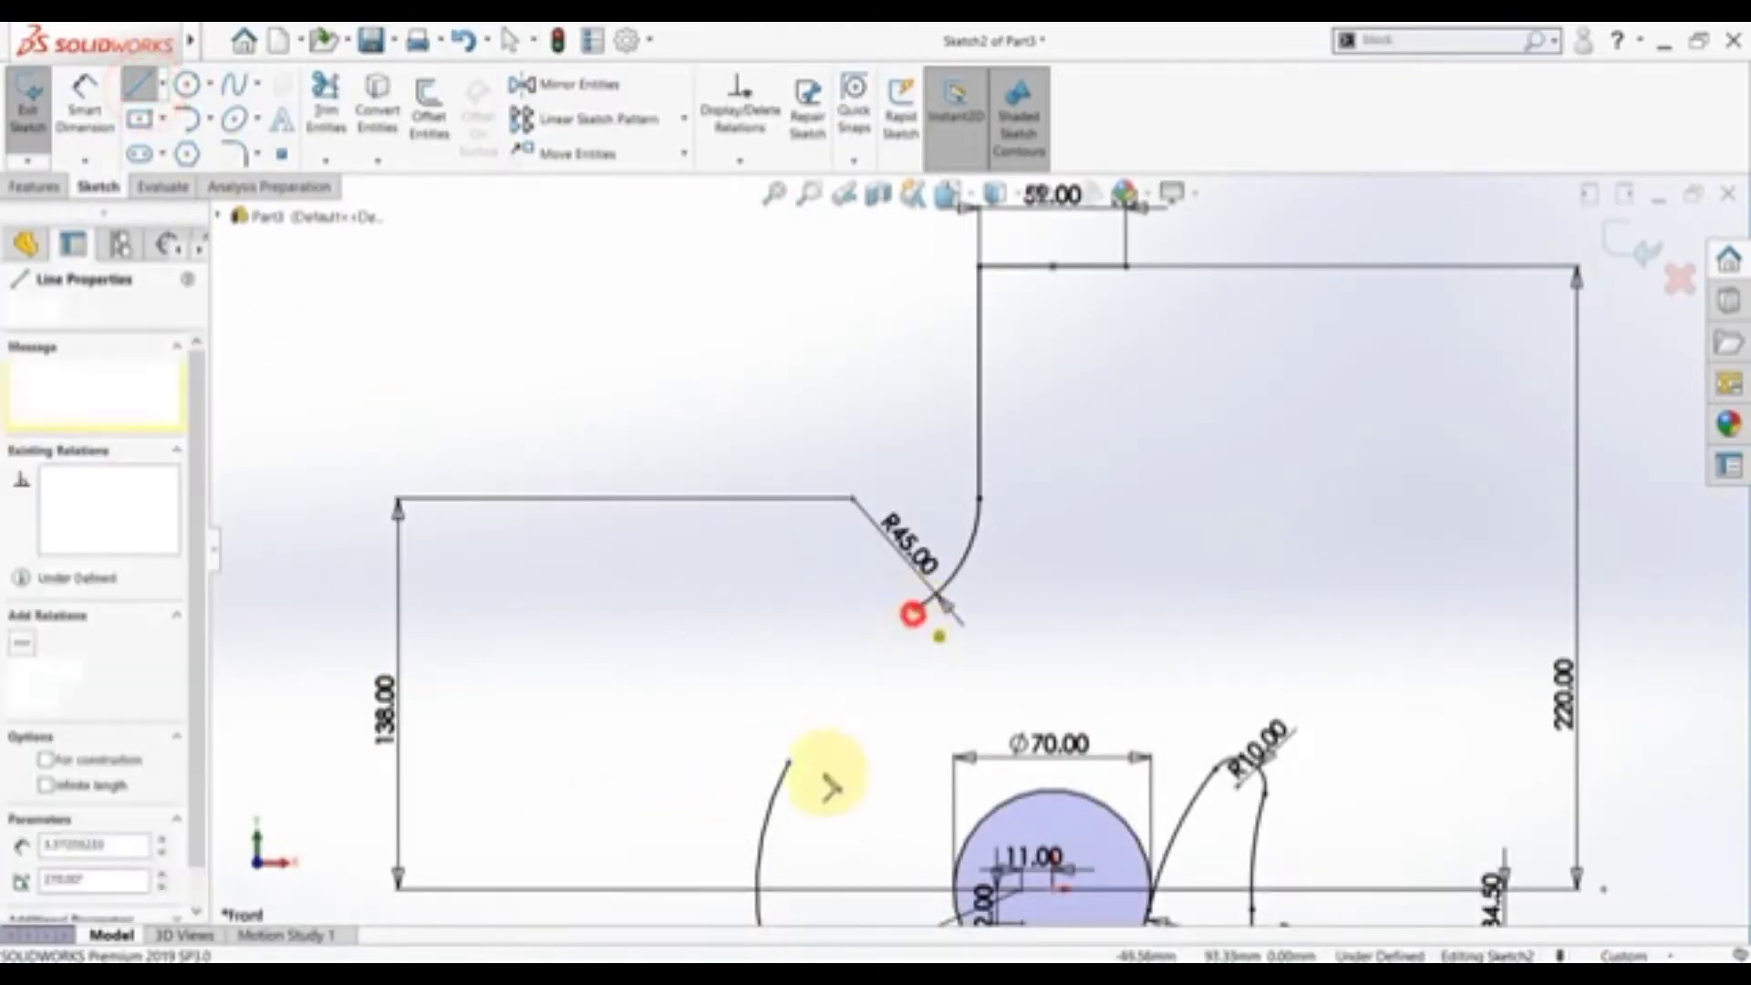
pyautogui.click(786, 759)
pyautogui.press('Escape')
pyautogui.press('Escape')
pyautogui.click(901, 636)
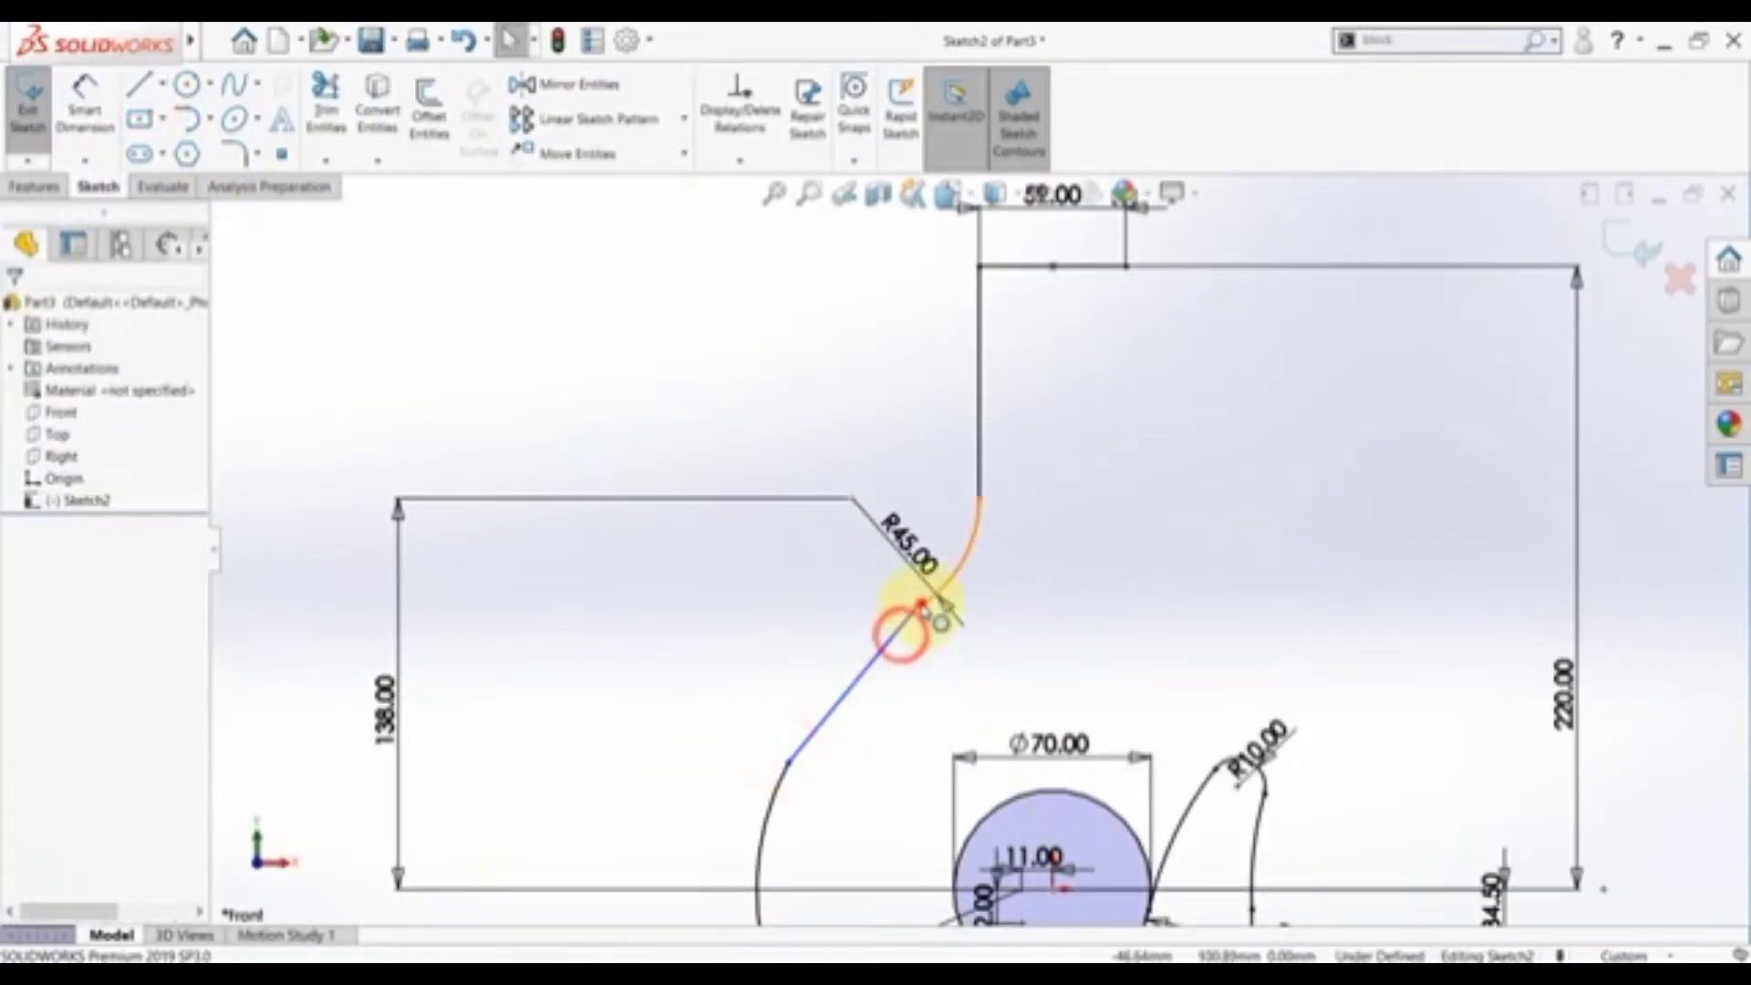
pyautogui.click(922, 595)
pyautogui.click(980, 686)
pyautogui.click(950, 575)
pyautogui.keyDown('ctrl'); pyautogui.click(885, 642); pyautogui.keyUp('ctrl')
pyautogui.click(937, 559)
# - Make the connecting line tangent to the lower outer arc as well
pyautogui.click(792, 616)
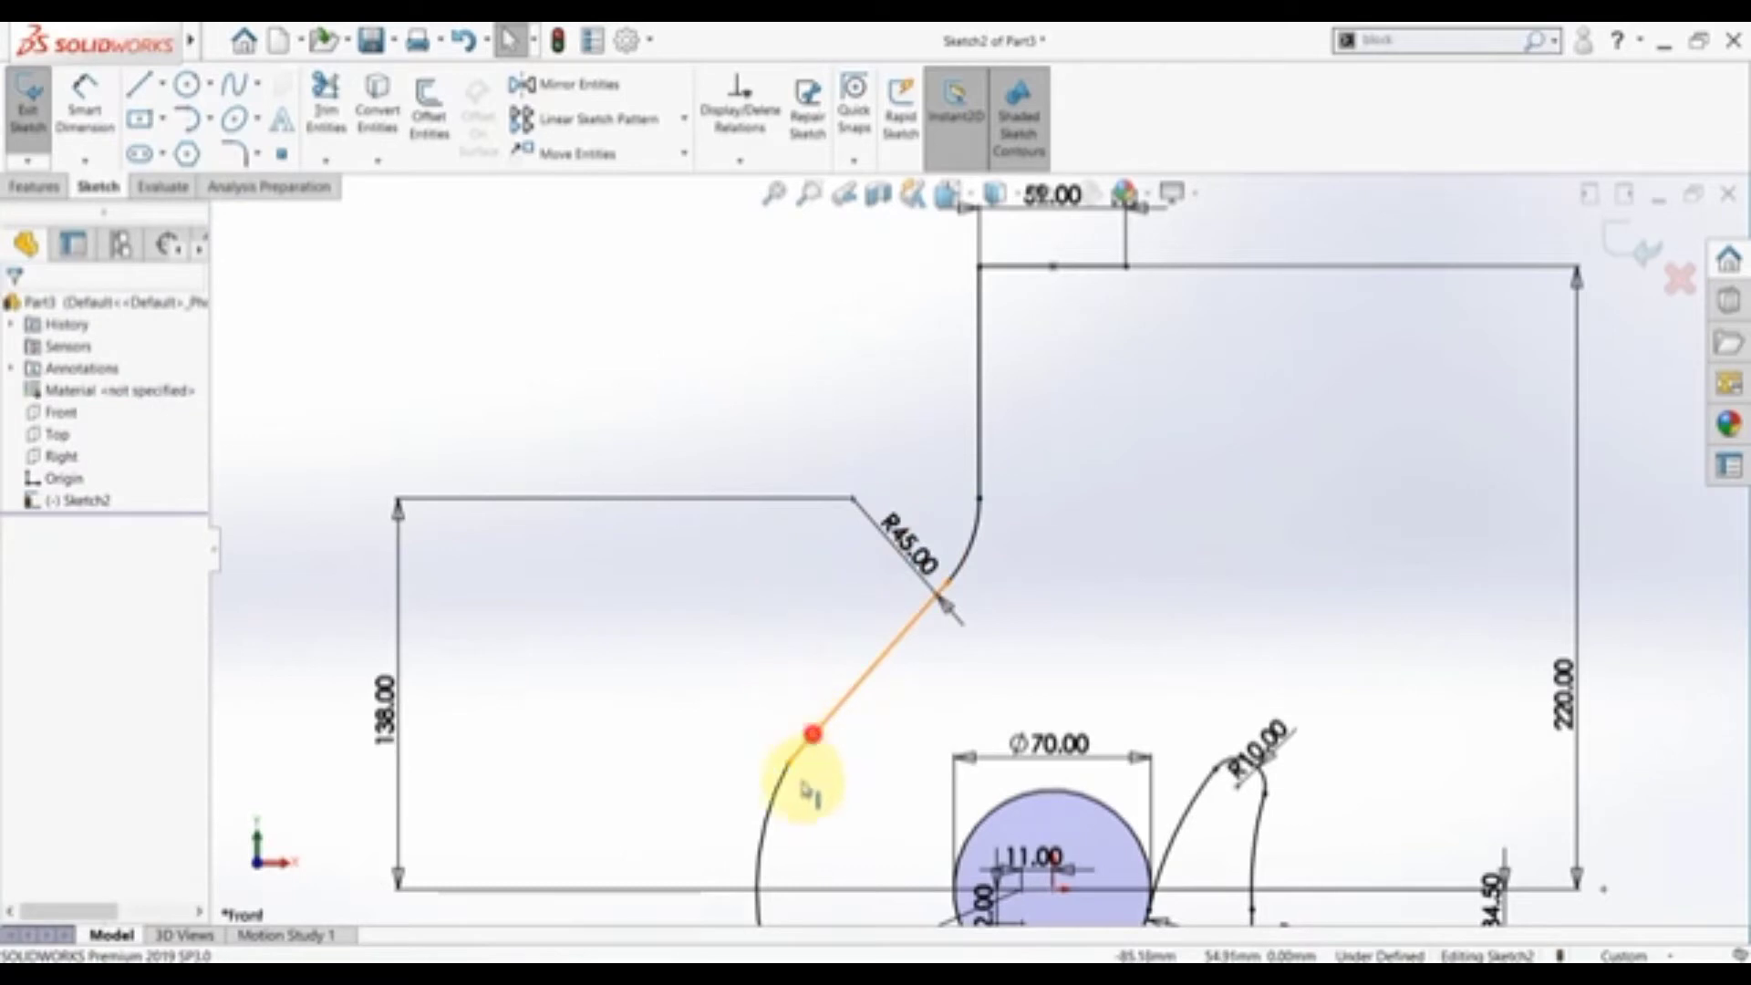
pyautogui.click(814, 761)
pyautogui.keyDown('ctrl'); pyautogui.click(773, 809); pyautogui.keyUp('ctrl')
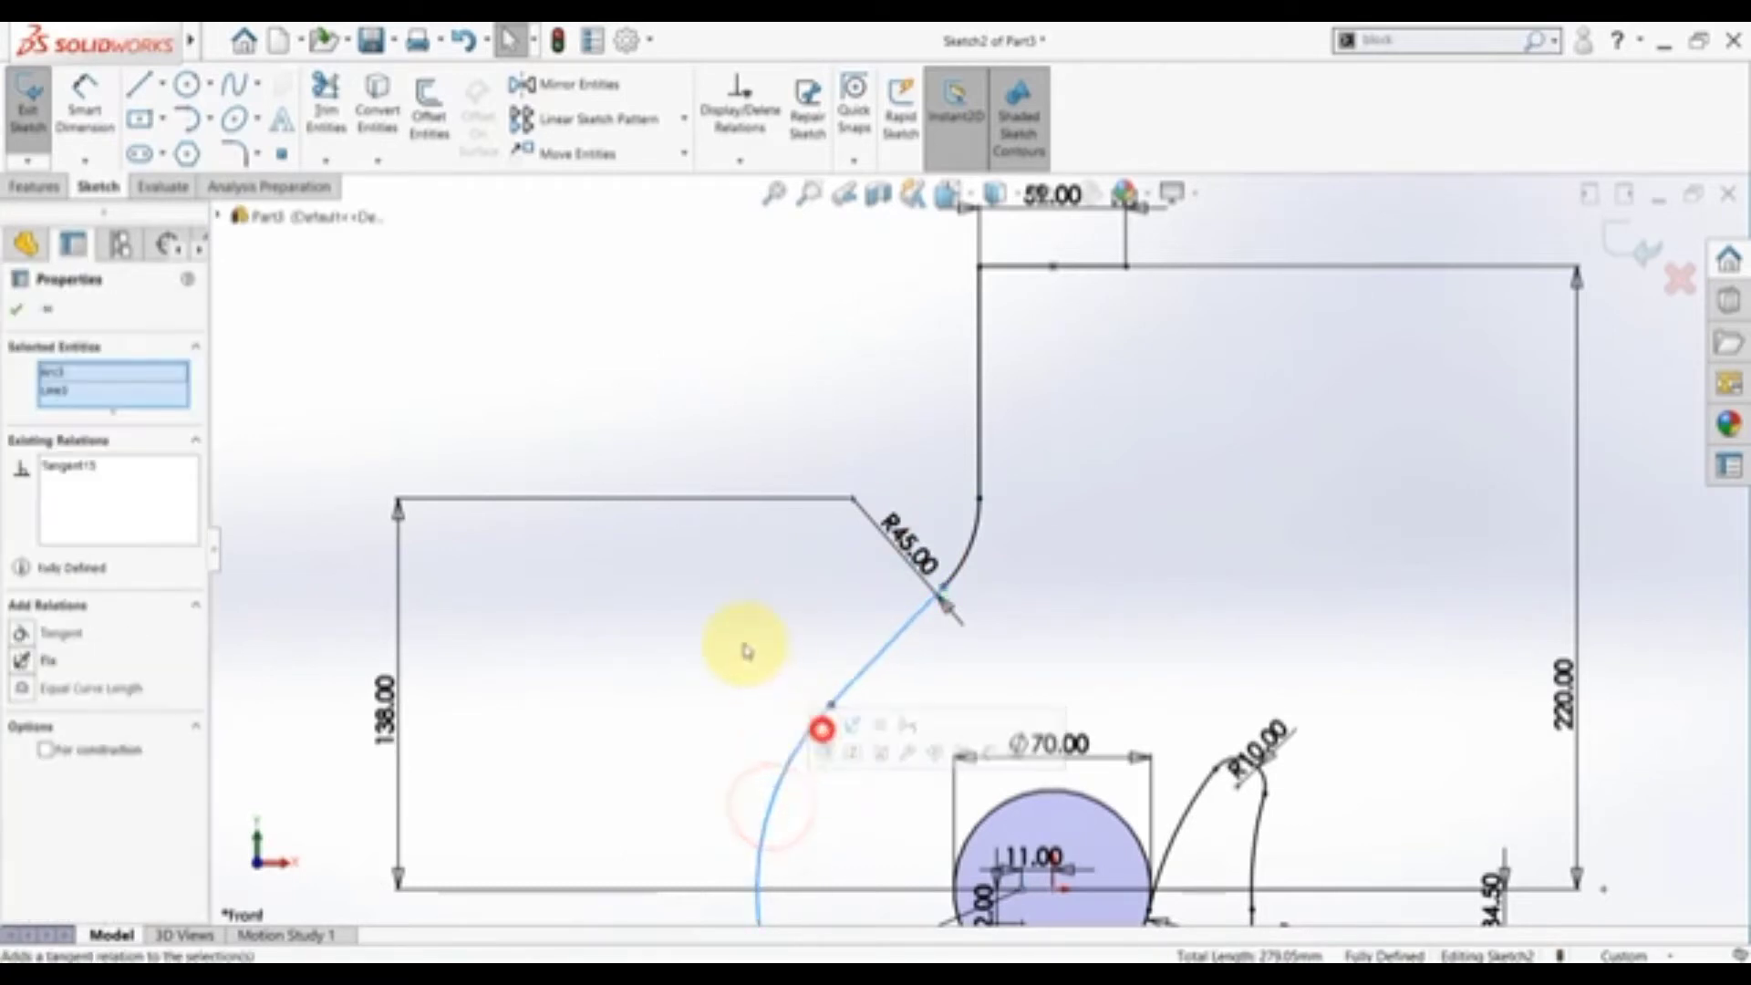
pyautogui.click(821, 728)
pyautogui.click(739, 644)
# - Move the Ø70, 12, R94, 11 and R10 dimensions clear of the outline
pyautogui.press('f')
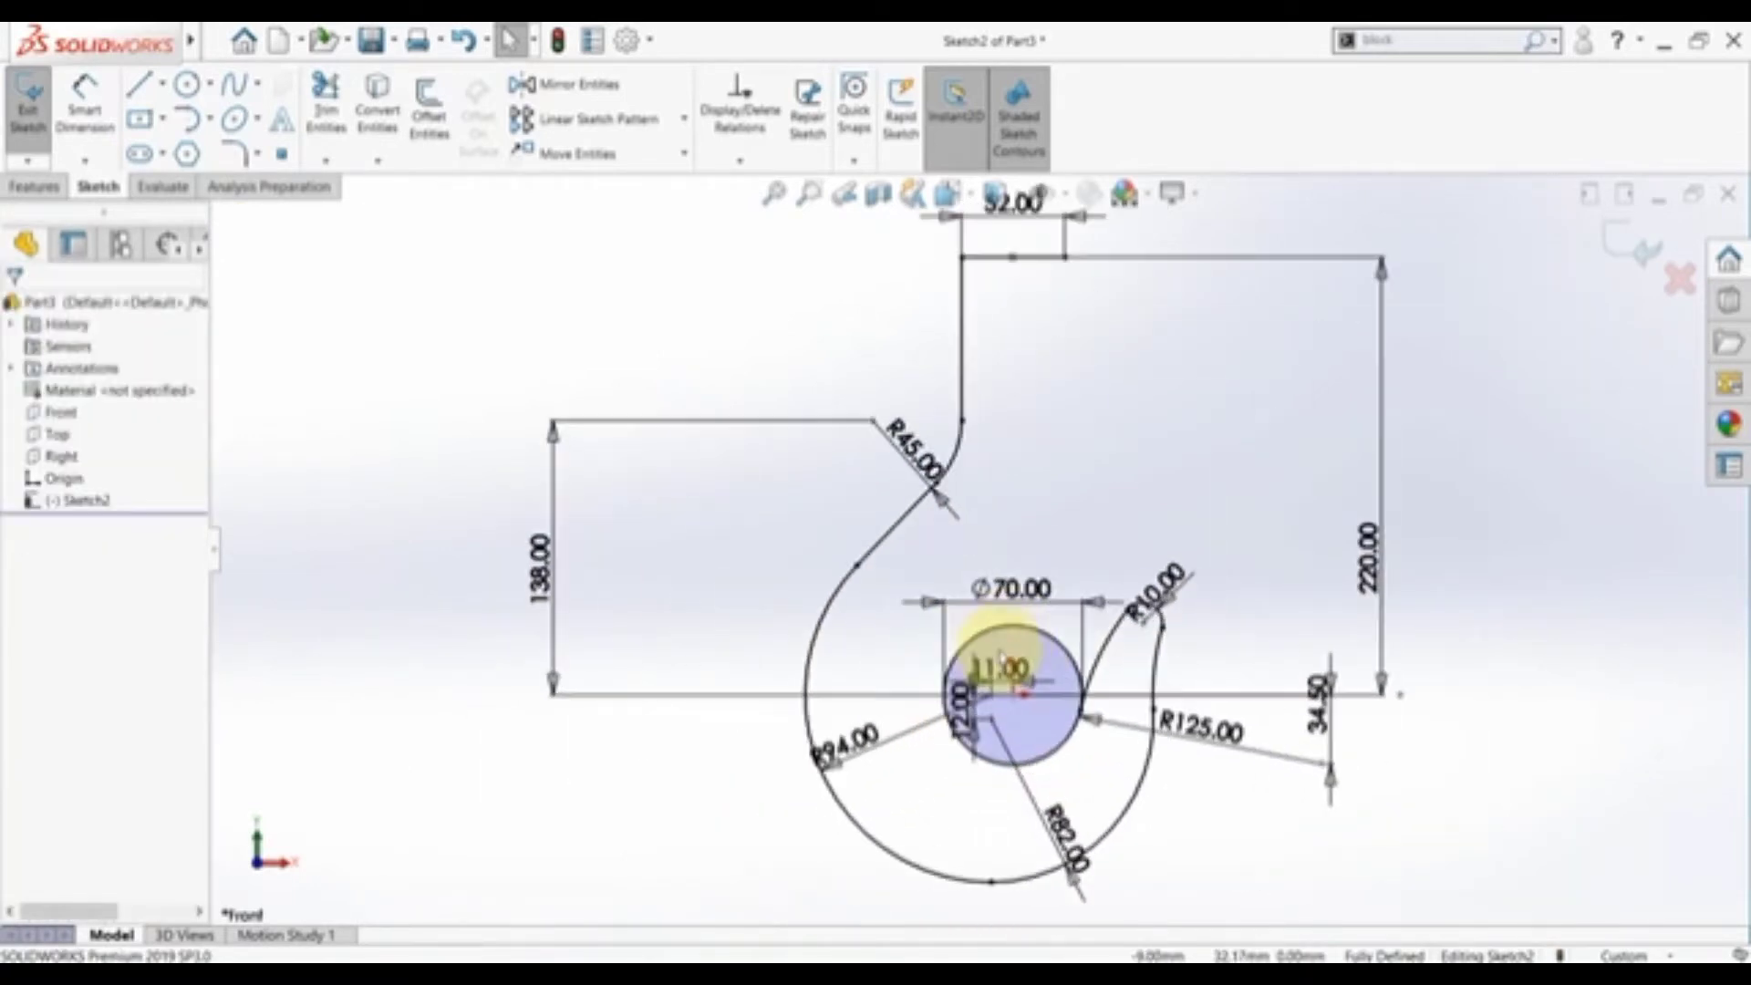
pyautogui.moveTo(1020, 588); pyautogui.dragTo(957, 938)
pyautogui.press('f')
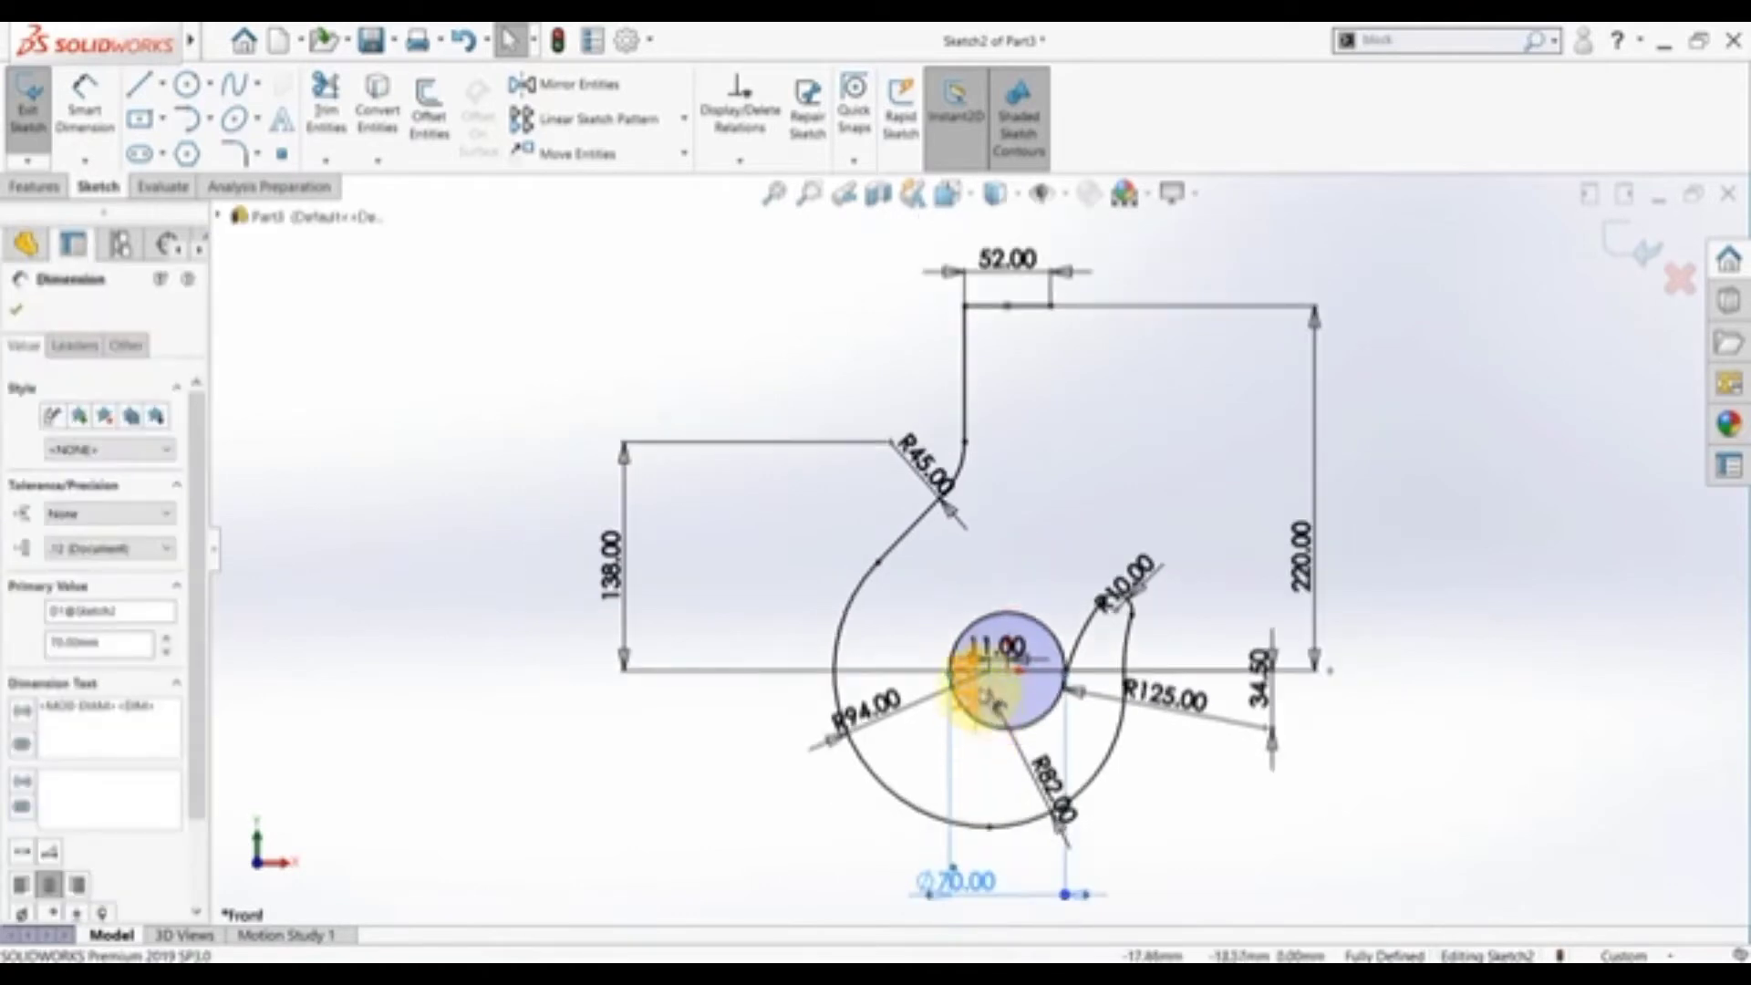
pyautogui.moveTo(973, 677); pyautogui.dragTo(711, 847)
pyautogui.moveTo(871, 719); pyautogui.dragTo(779, 854)
pyautogui.moveTo(994, 671); pyautogui.dragTo(1186, 819)
pyautogui.moveTo(1129, 575); pyautogui.dragTo(1271, 602)
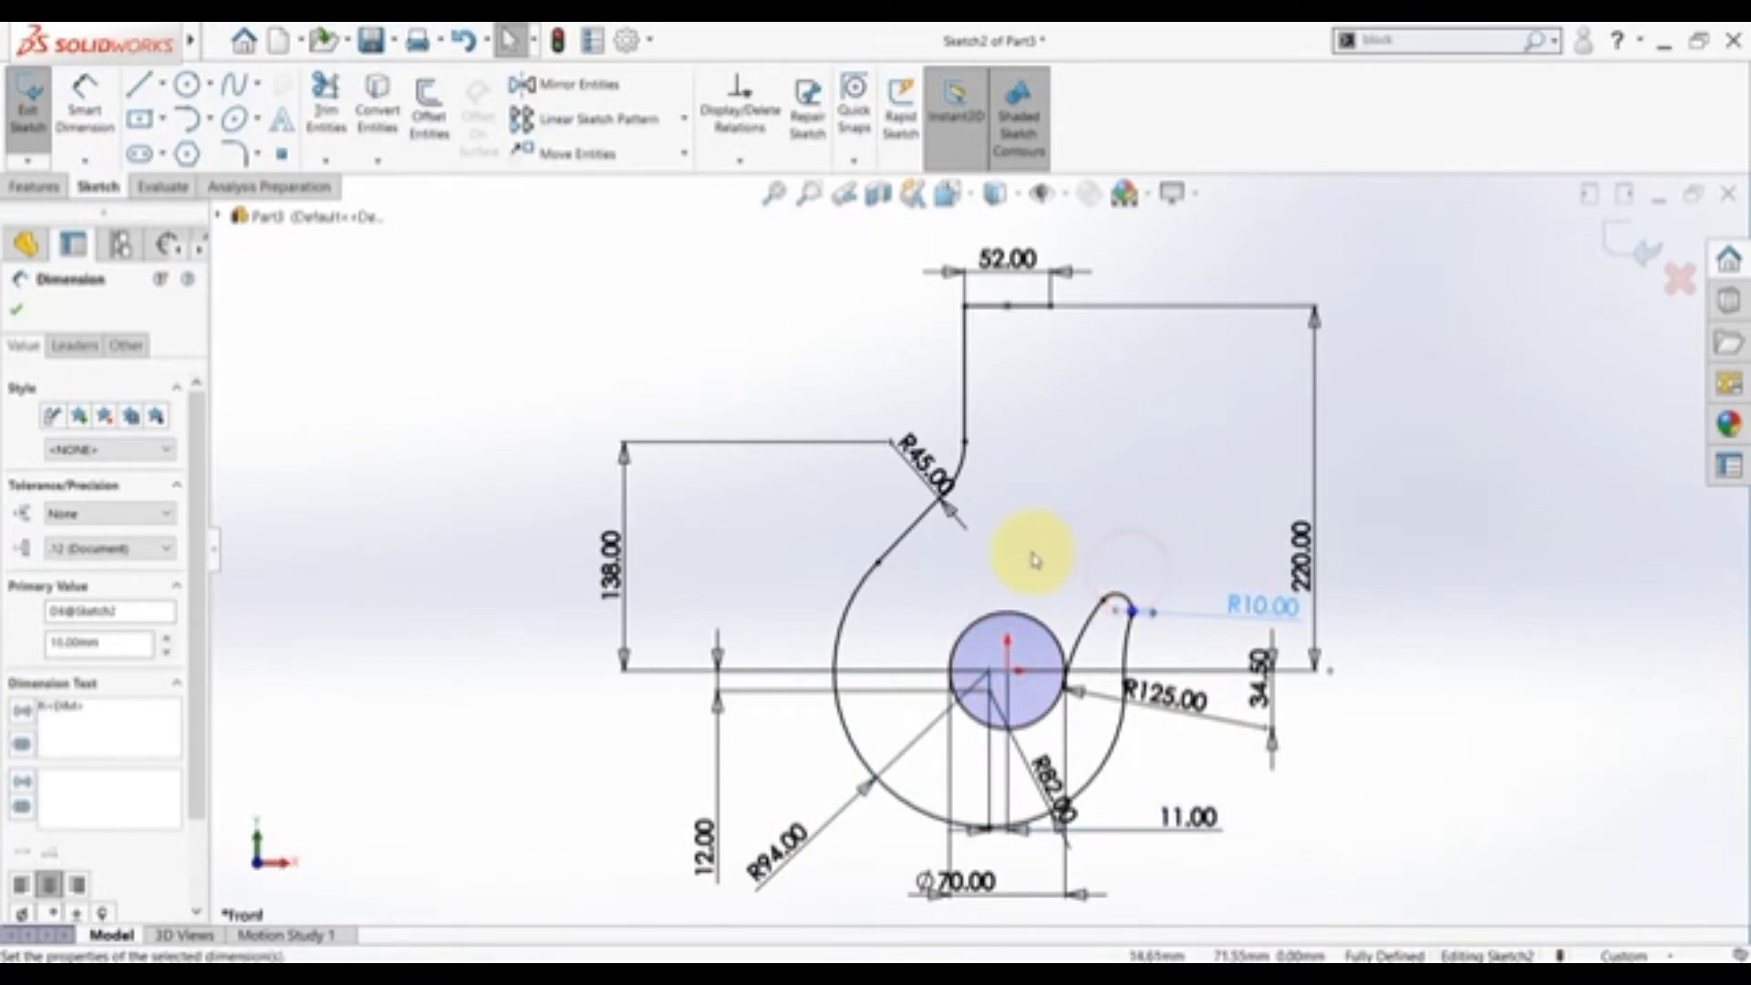
# - Draw a vertical line down from the top as the shank's inner edge
pyautogui.click(146, 87)
pyautogui.click(1050, 306)
pyautogui.click(1050, 401)
pyautogui.press('Escape')
# - Zoom the qw.jpg reference in and pan to the shank's R45 and R125 curves
pyautogui.click(630, 969)
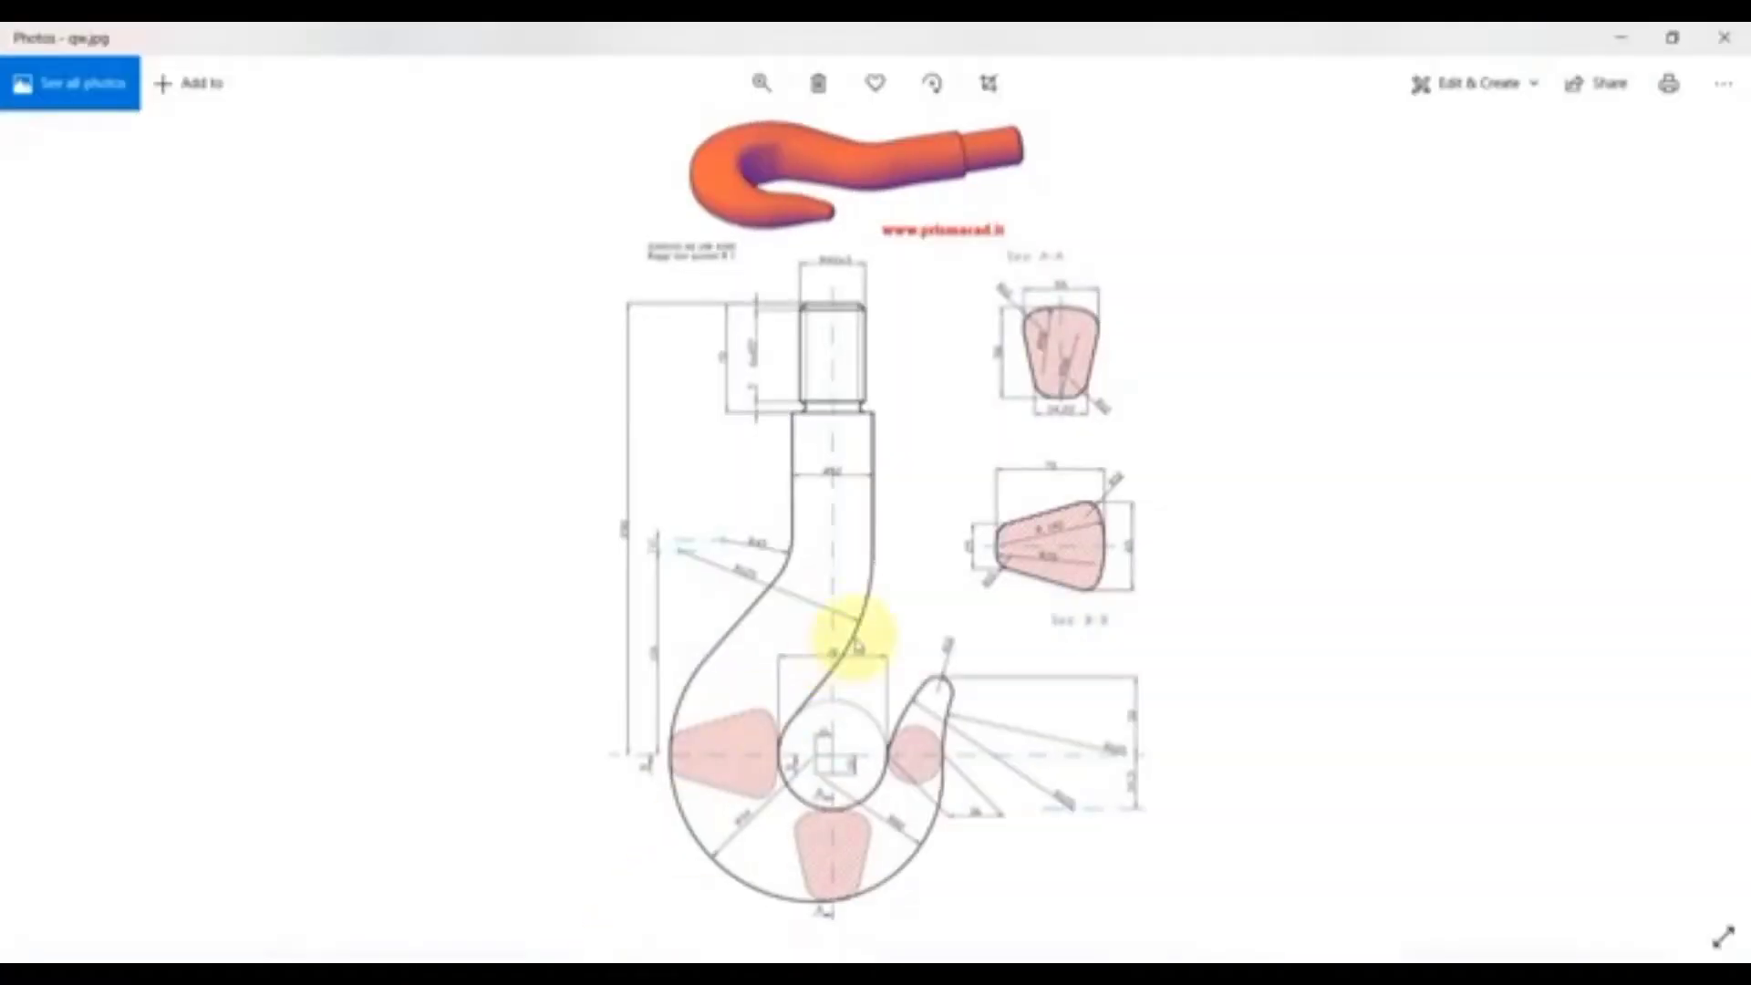
pyautogui.doubleClick(871, 454)
pyautogui.moveTo(833, 539); pyautogui.dragTo(828, 402)
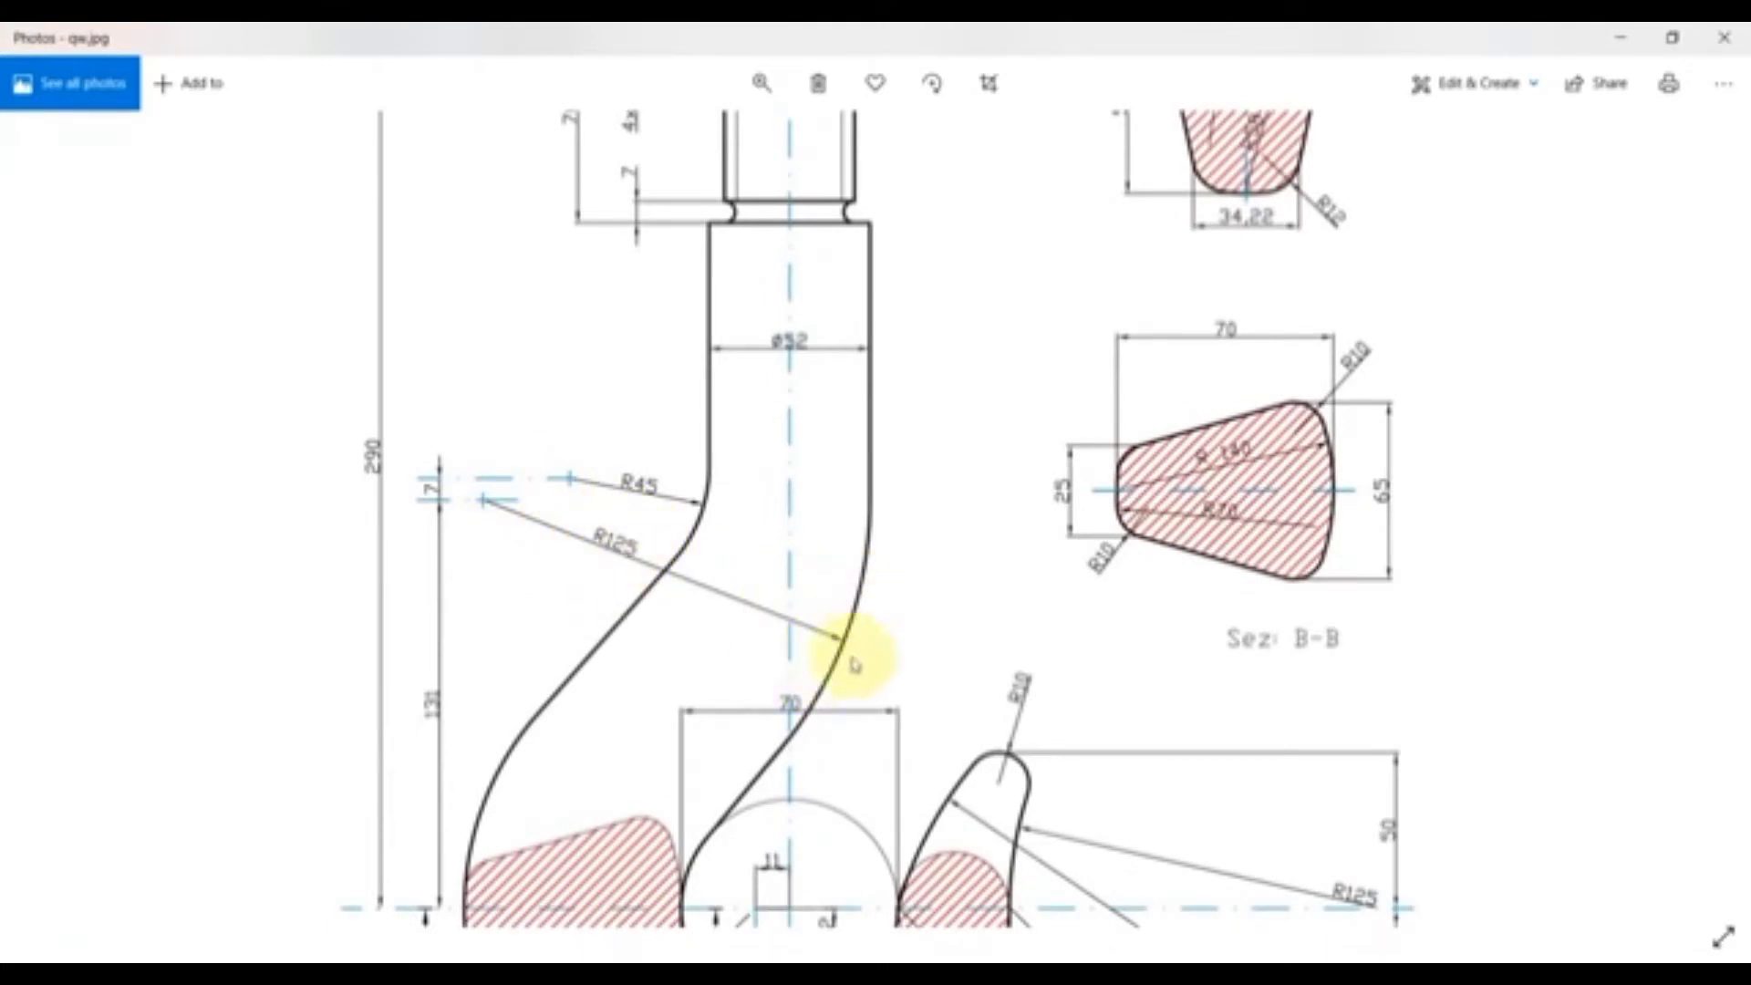
# - Draw a tangent arc from the vertical edge's end curving down to just above the circle
pyautogui.hotkey('alt', 'Tab')
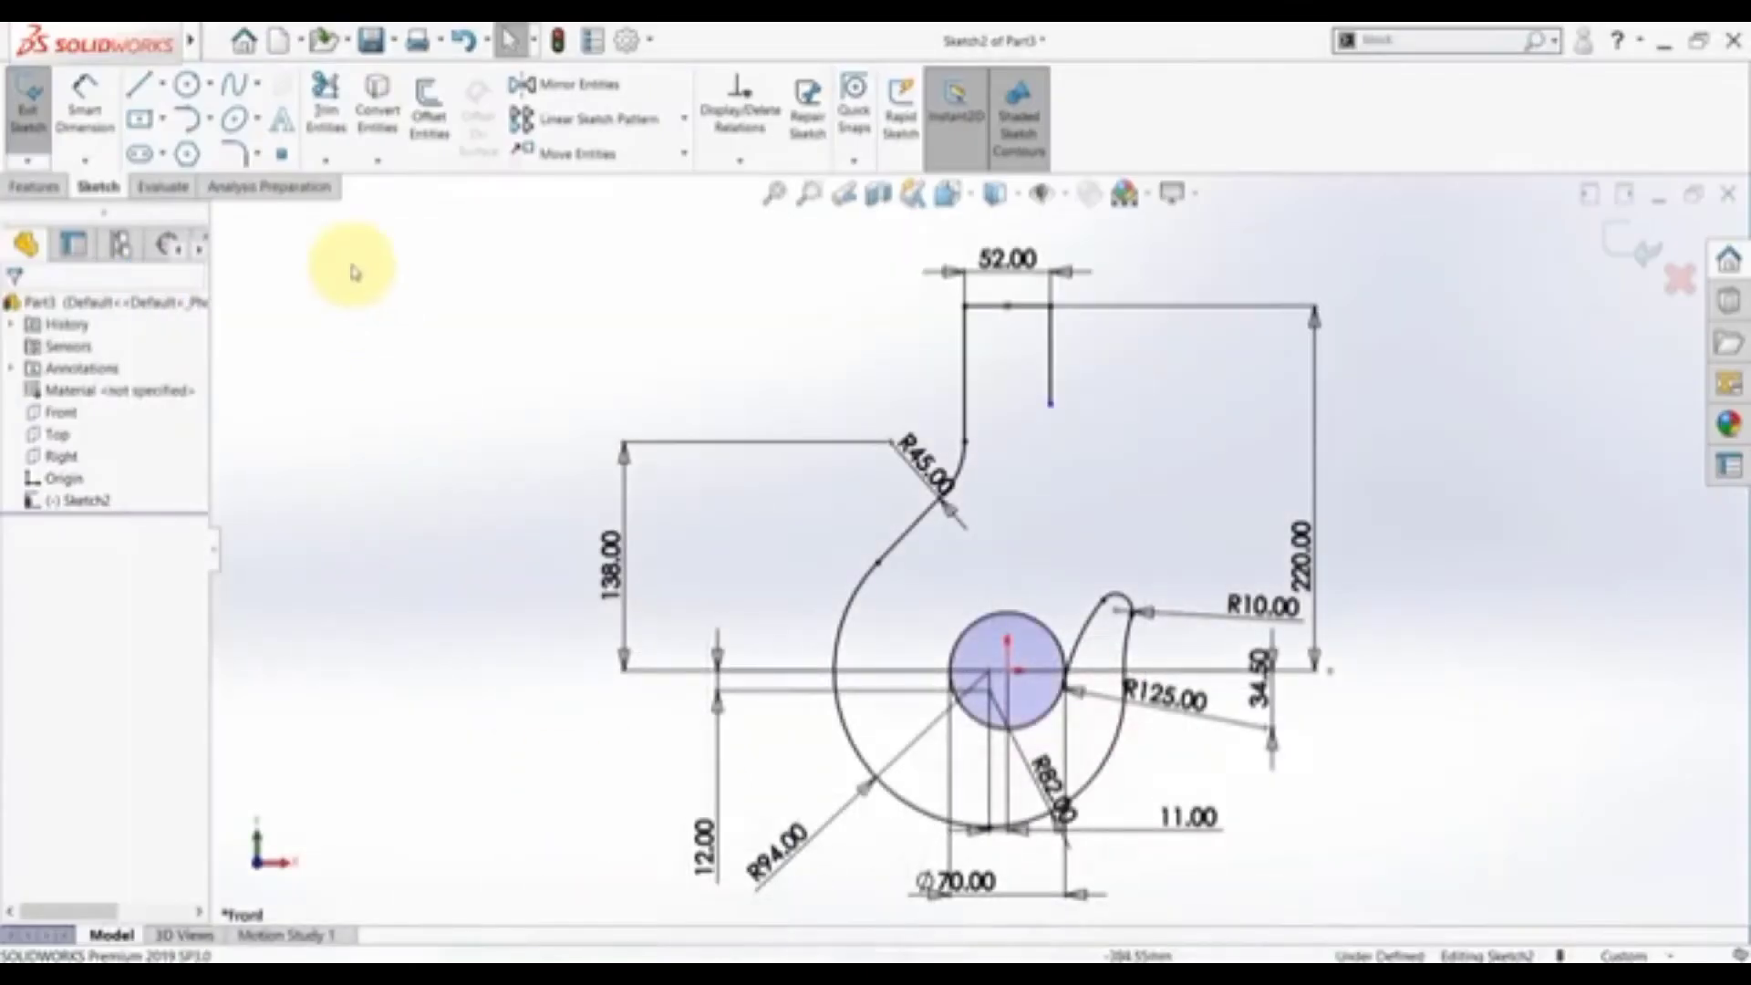
pyautogui.click(189, 119)
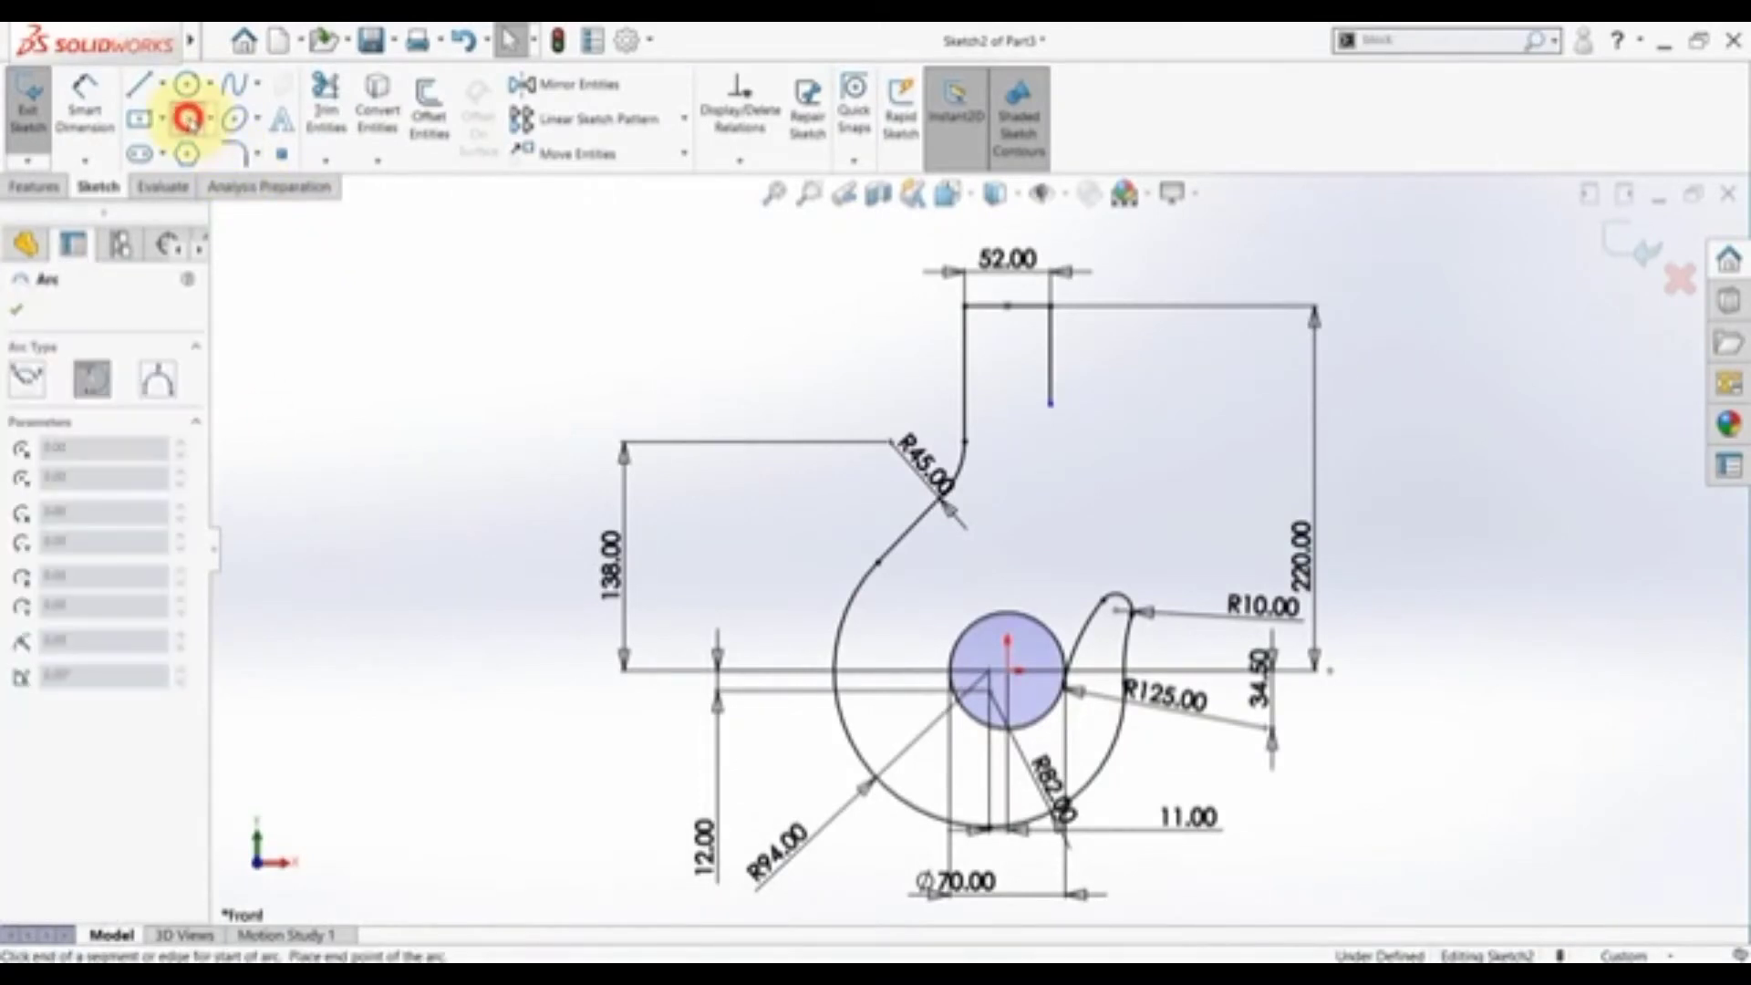
pyautogui.click(1051, 406)
pyautogui.click(942, 623)
pyautogui.press('Escape')
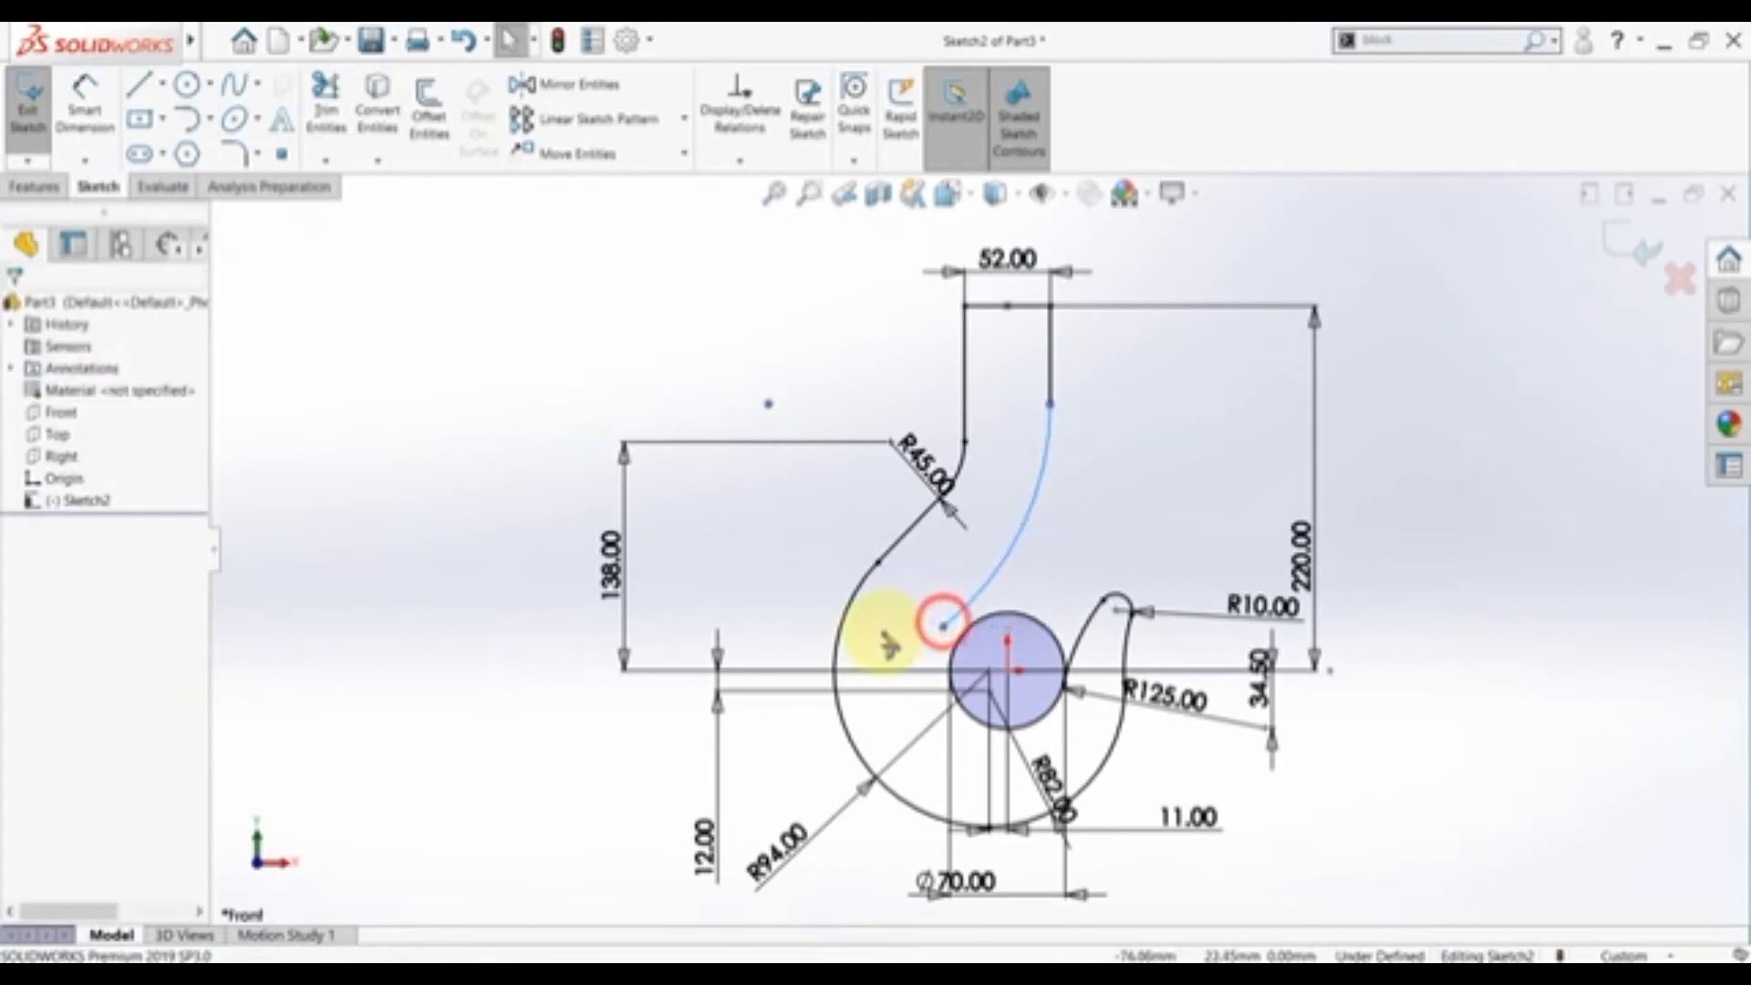
# - Make the new arc equal in radius to the R125 arc, then check the lower shank dimensions
pyautogui.click(1028, 522)
pyautogui.keyDown('ctrl'); pyautogui.click(1088, 634); pyautogui.keyUp('ctrl')
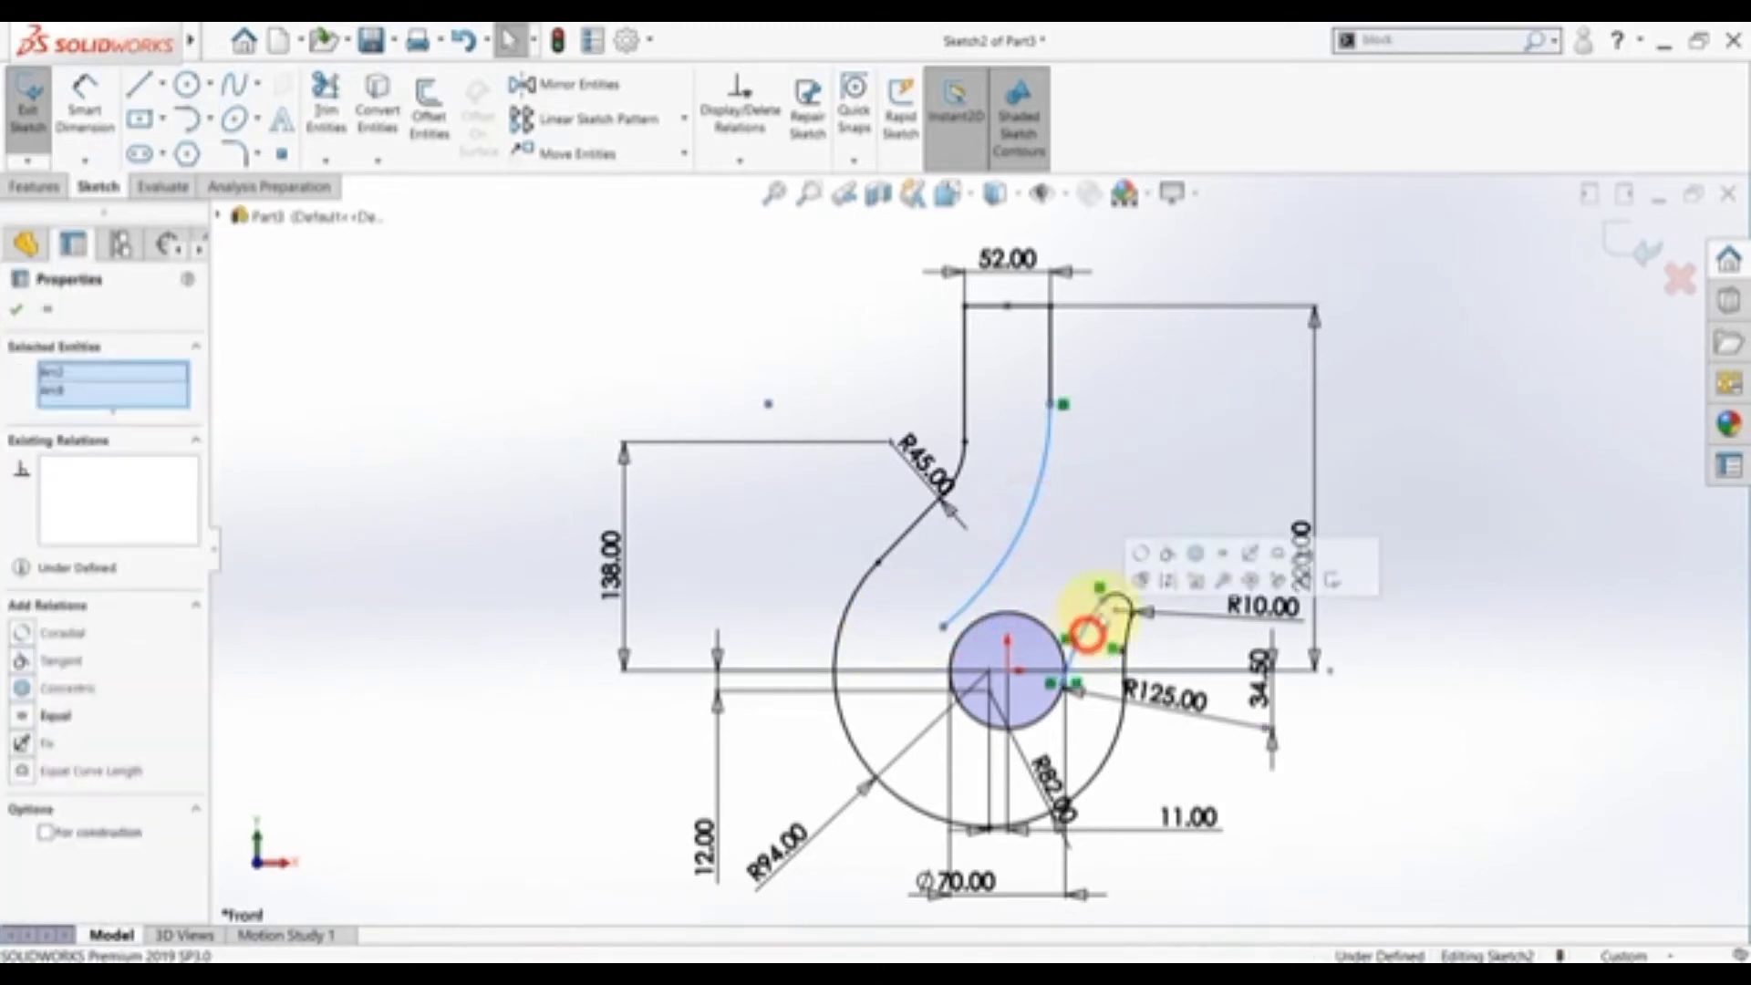
pyautogui.click(1228, 555)
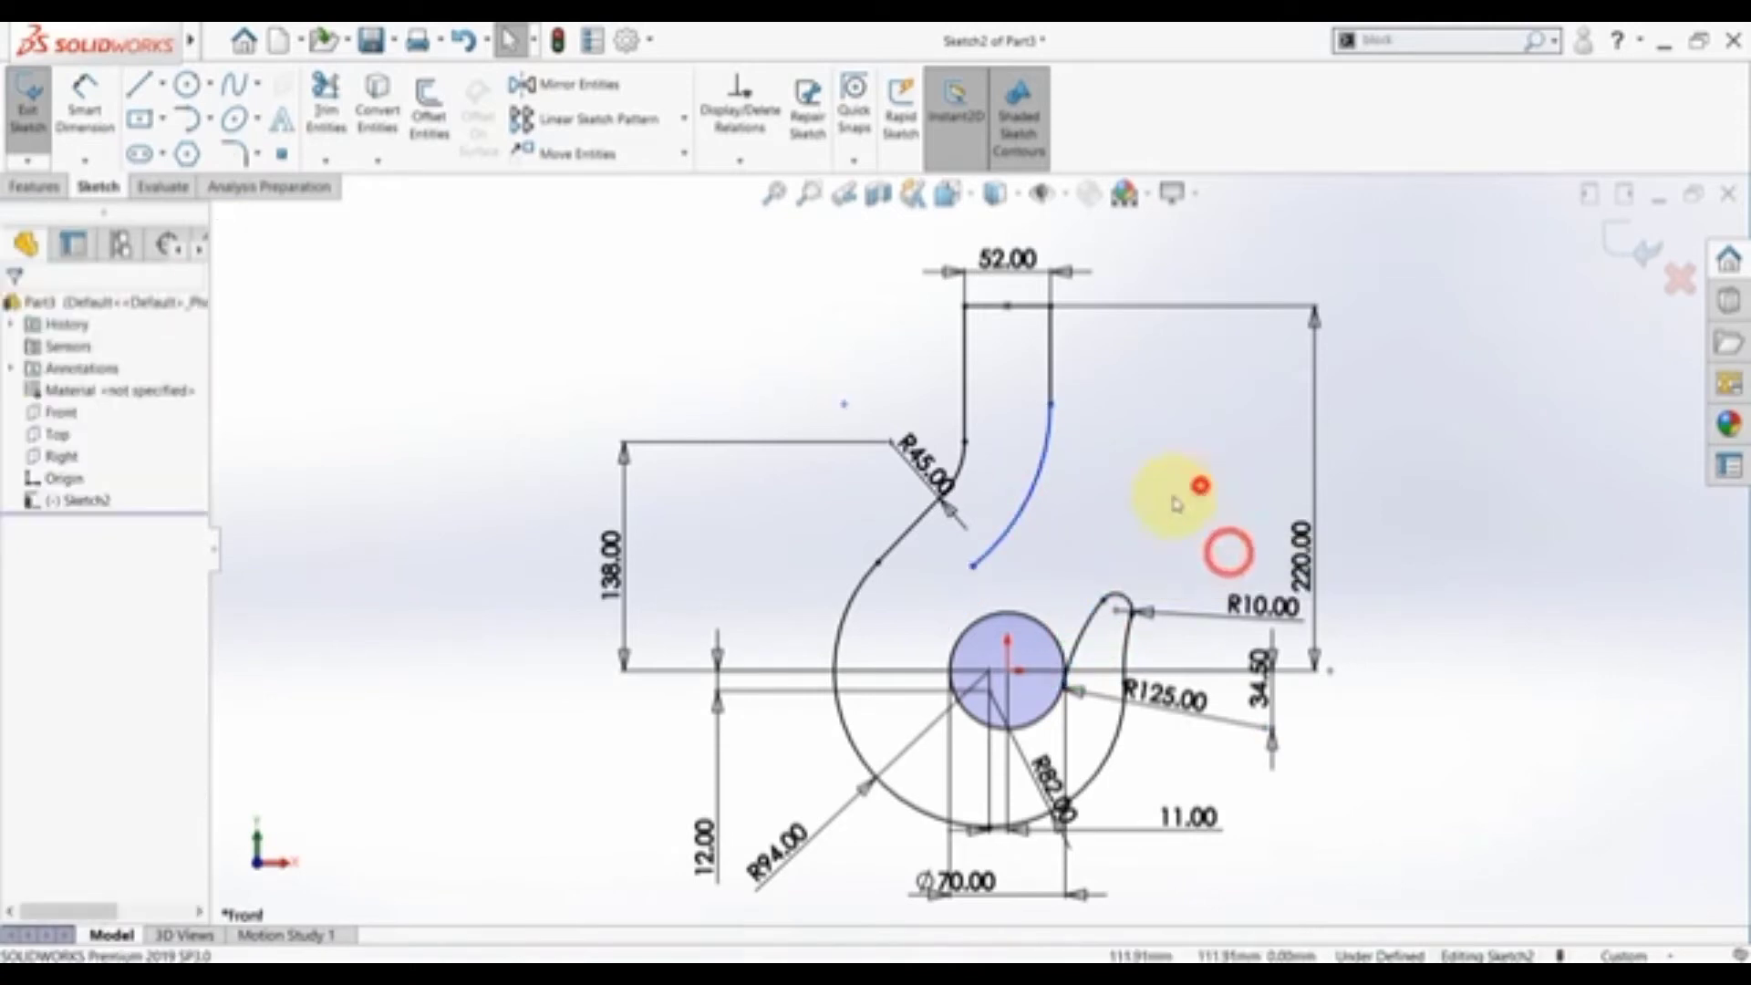
pyautogui.hotkey('alt', 'Tab')
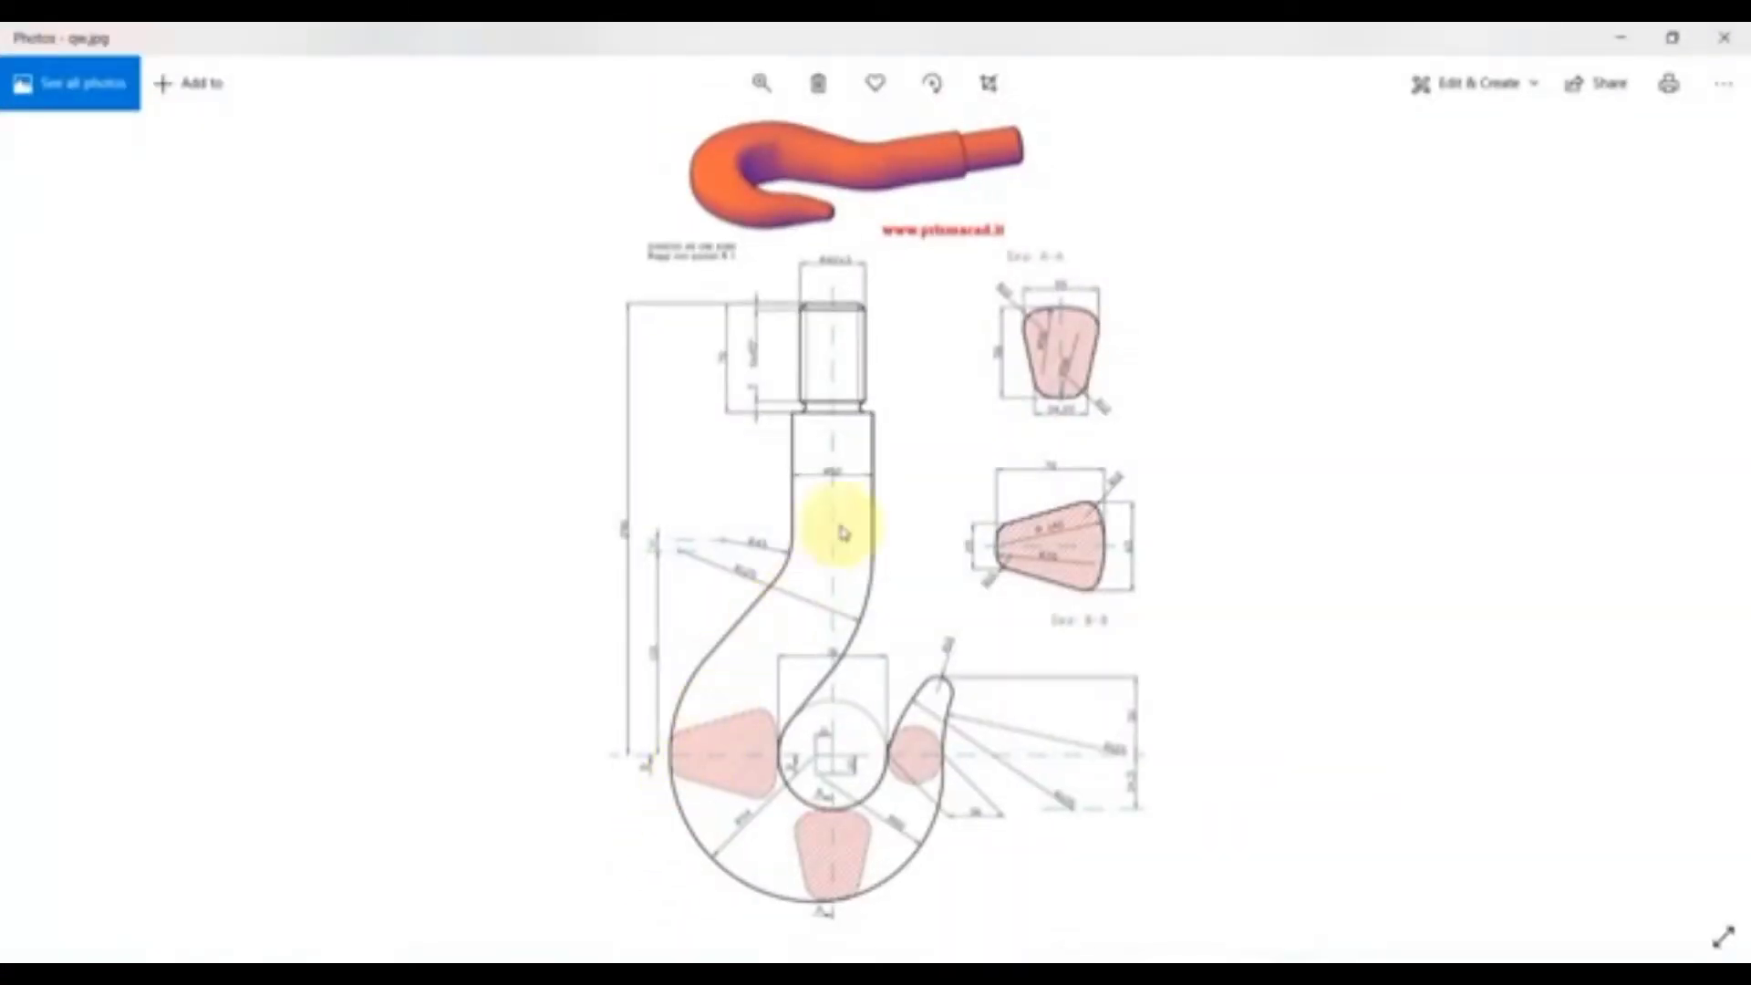
pyautogui.scroll(3, 755, 584)
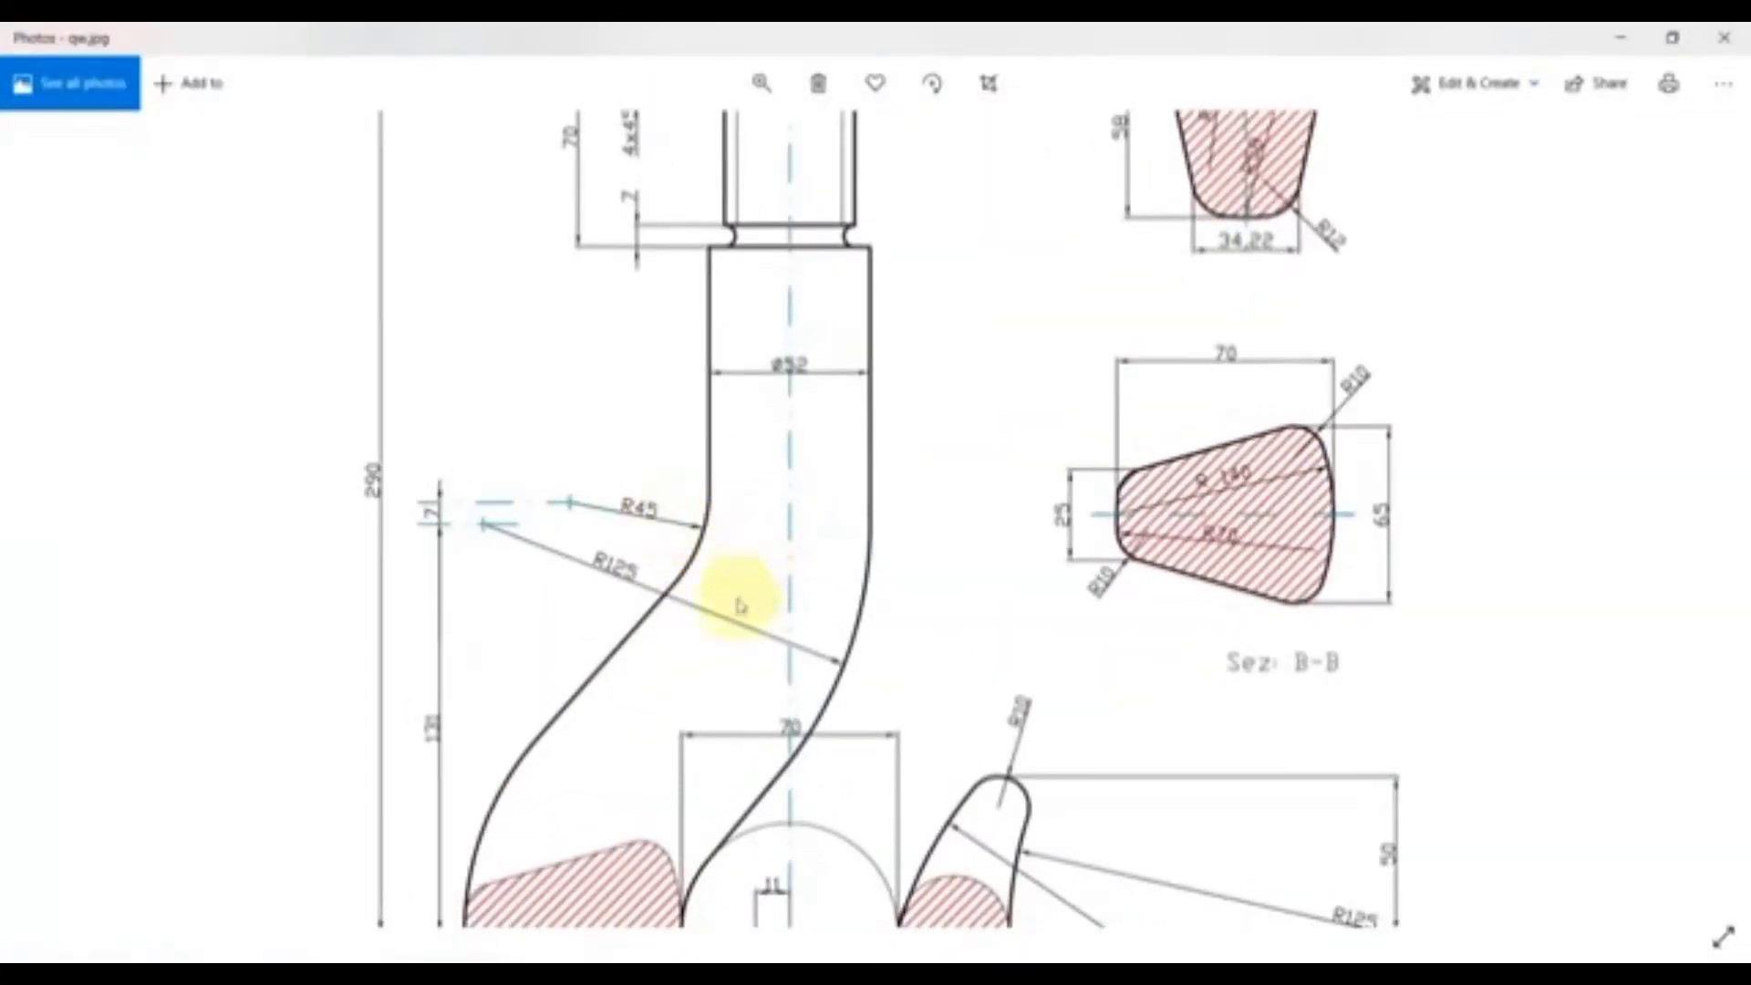
pyautogui.moveTo(436, 728); pyautogui.dragTo(456, 669)
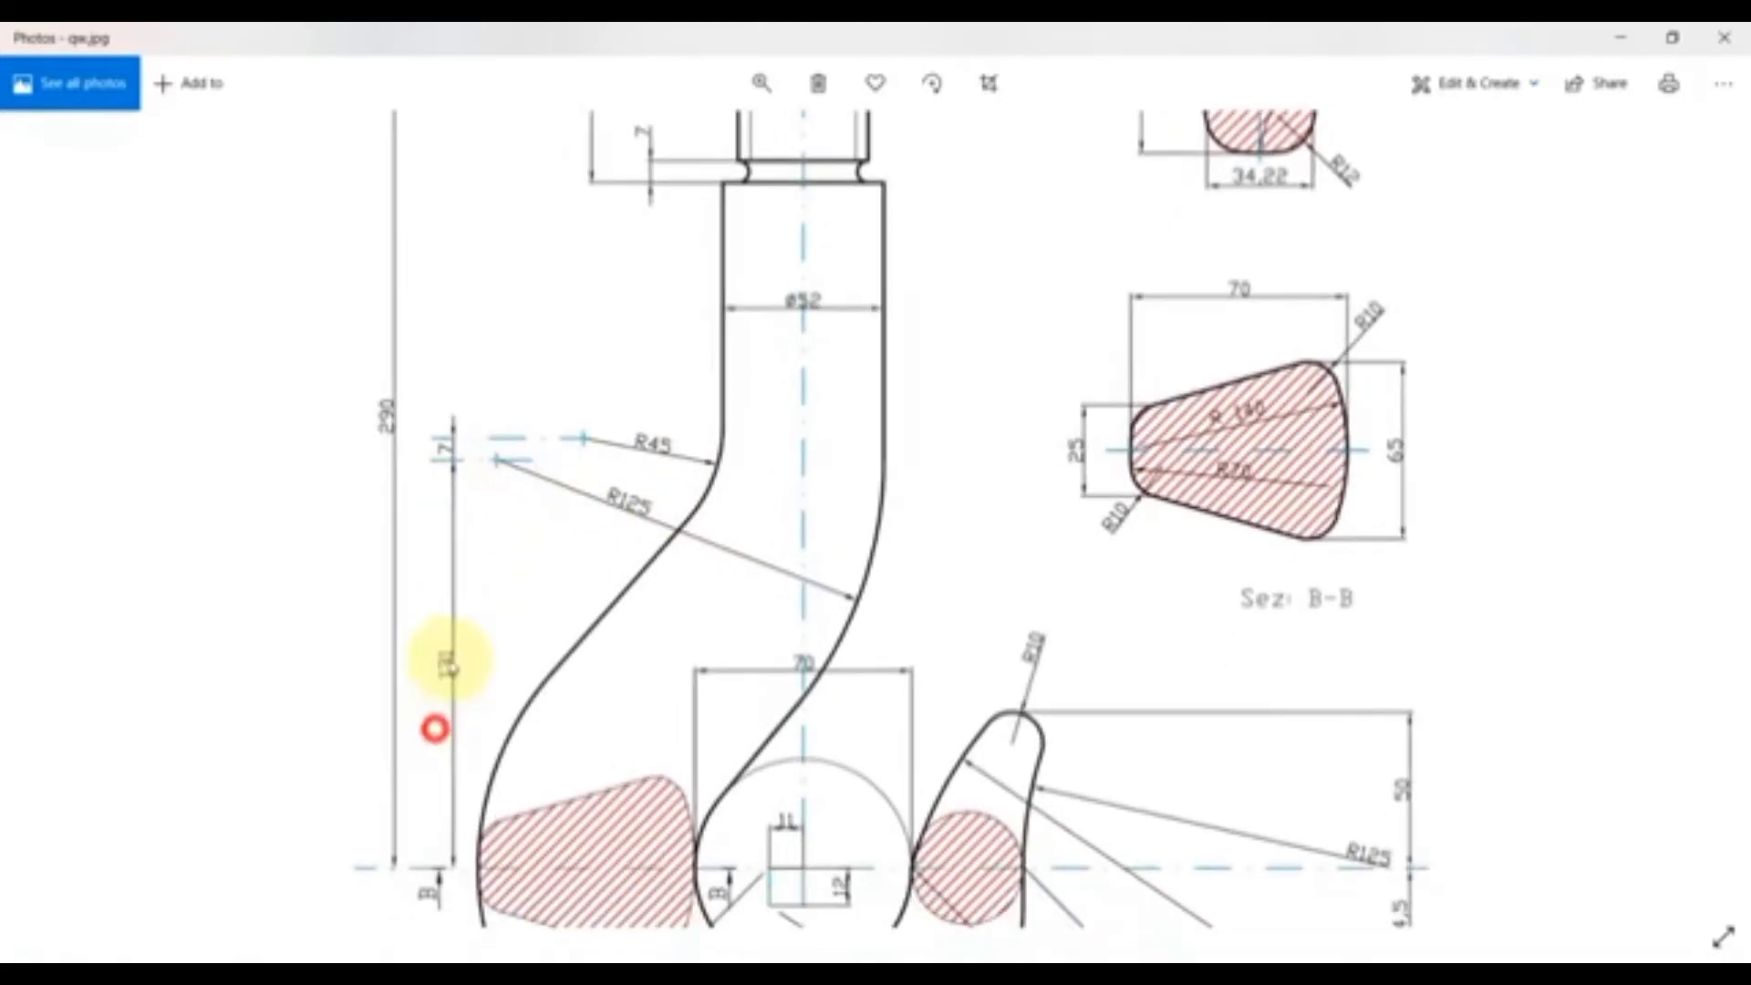
pyautogui.click(593, 982)
# - Dimension the inner arc's centre 131 vertically above the circle's centre at the origin
pyautogui.click(91, 137)
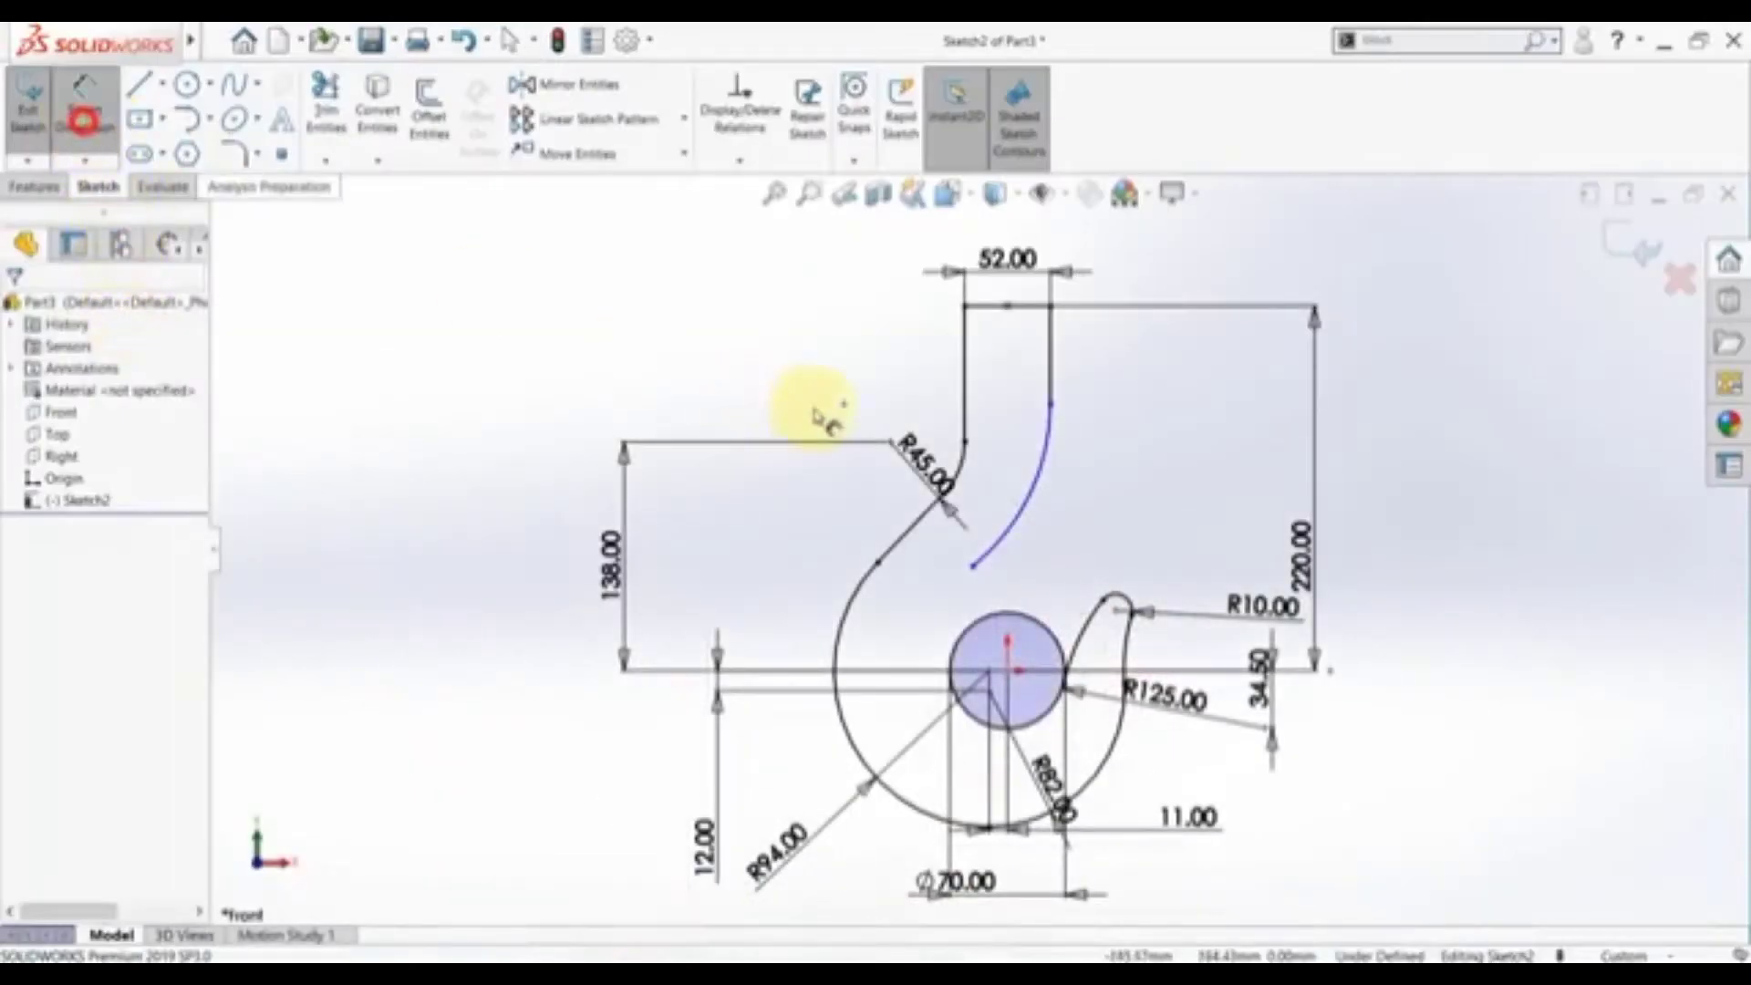
pyautogui.click(844, 403)
pyautogui.click(1008, 671)
pyautogui.click(527, 566)
pyautogui.write('138')
pyautogui.press('Return')
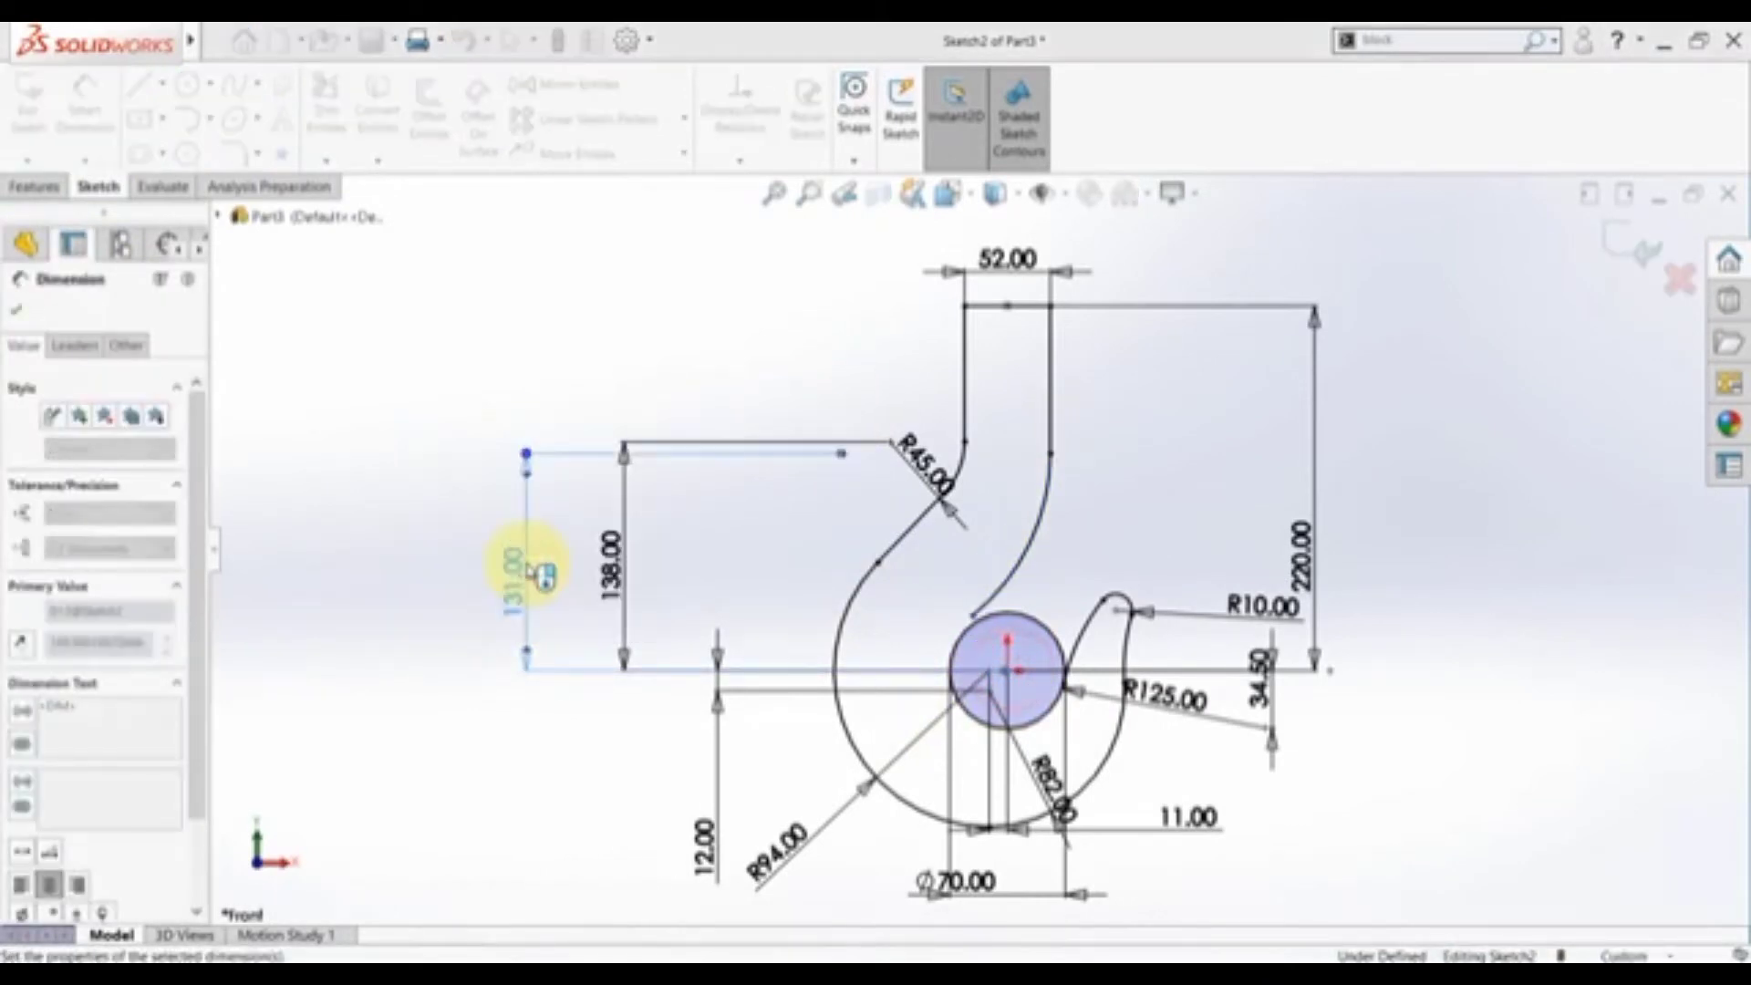
pyautogui.press('Escape')
# - Pull the arc's lower end nearer the circle and zoom the reference drawing around the circle
pyautogui.scroll(3, 1003, 644)
pyautogui.moveTo(924, 615); pyautogui.dragTo(978, 560)
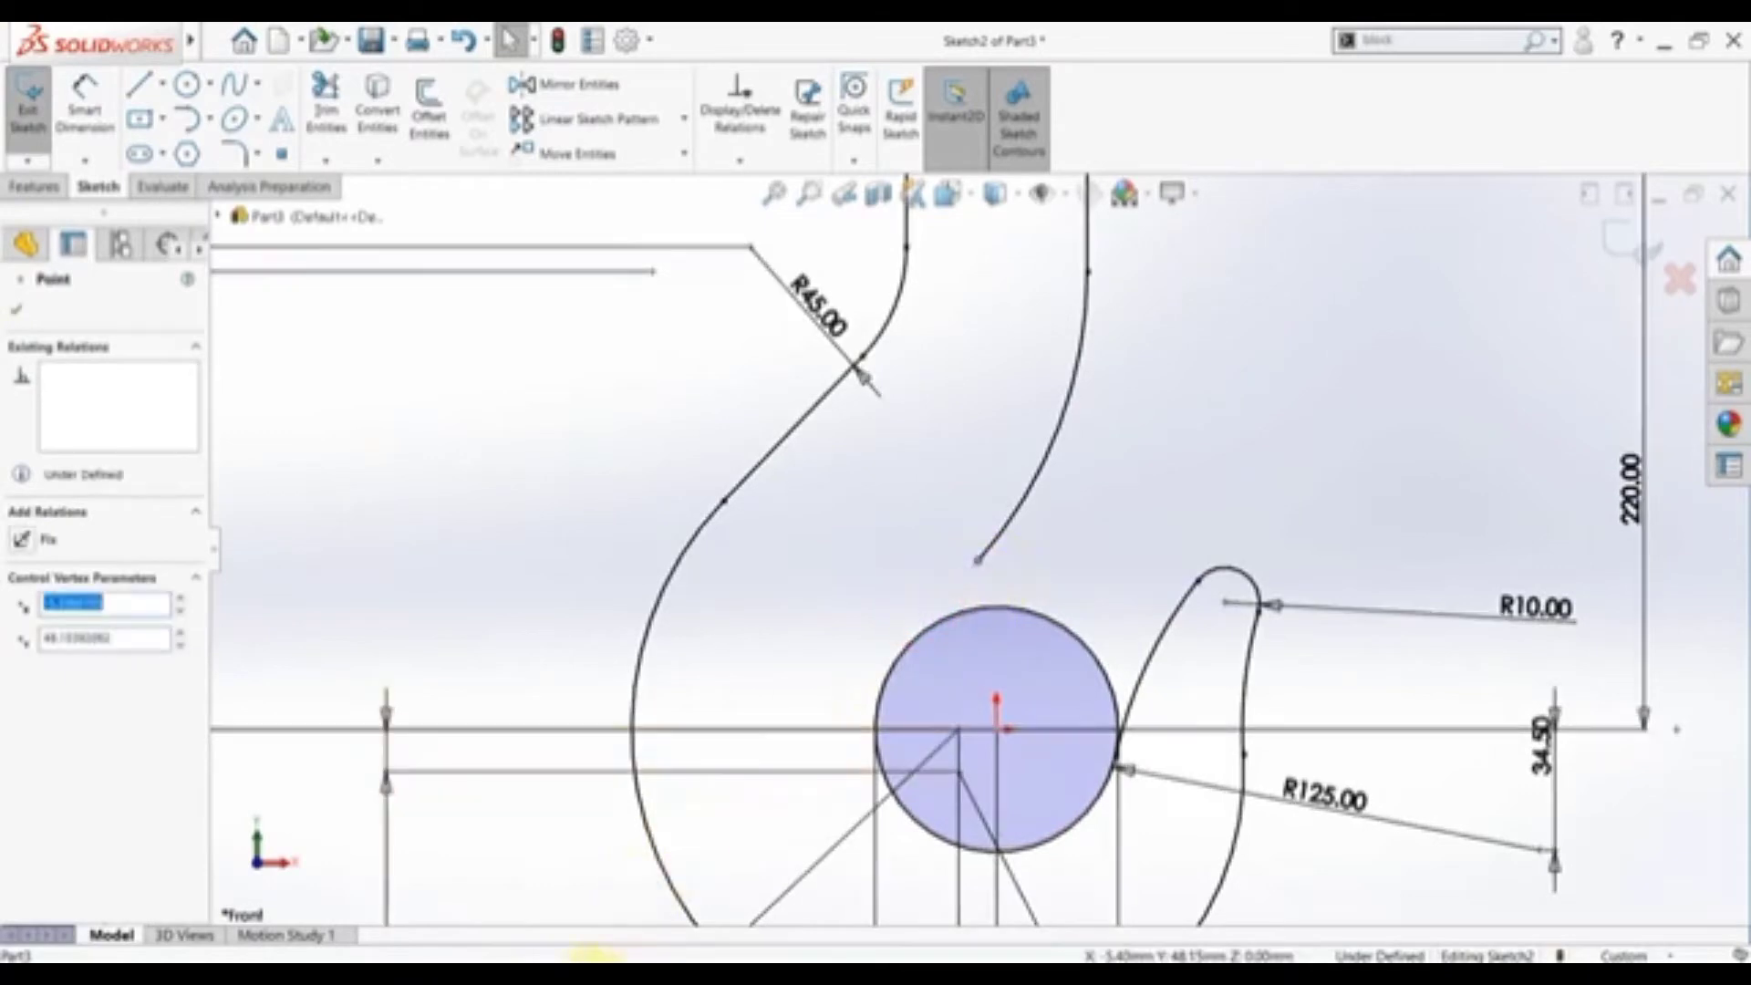
pyautogui.click(595, 972)
pyautogui.doubleClick(832, 710)
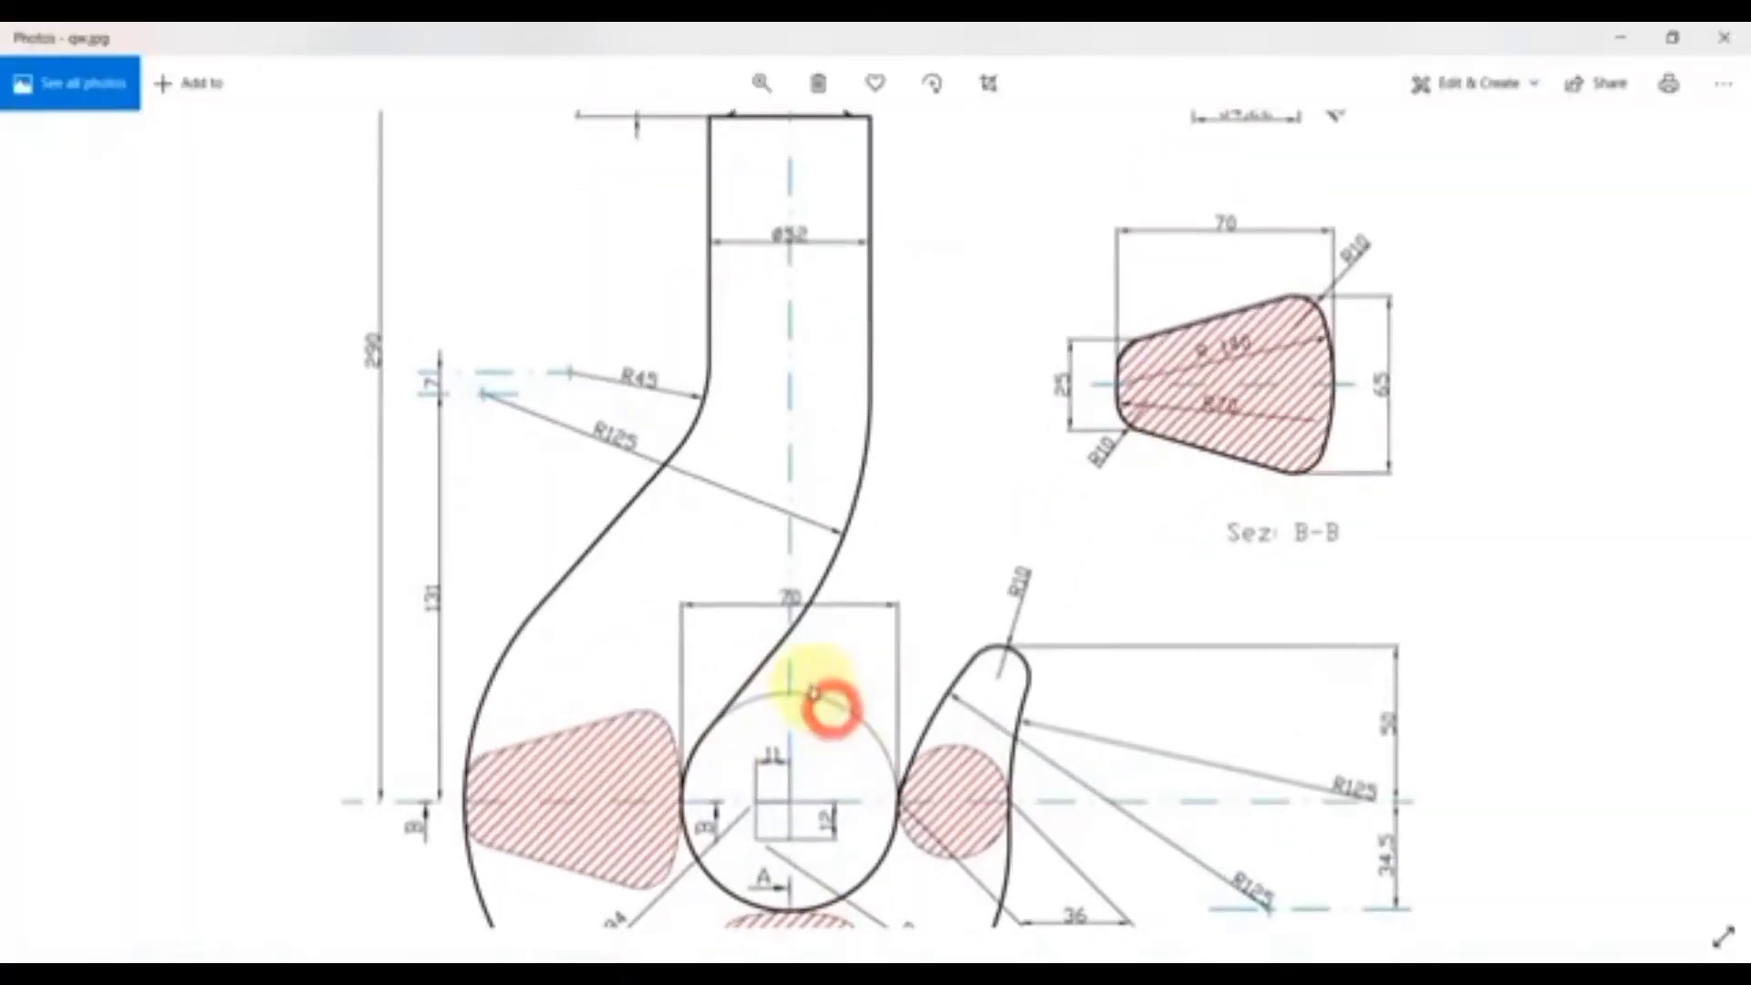
# - Draw a line from the inner arc's lower end to beside the circle
pyautogui.click(618, 976)
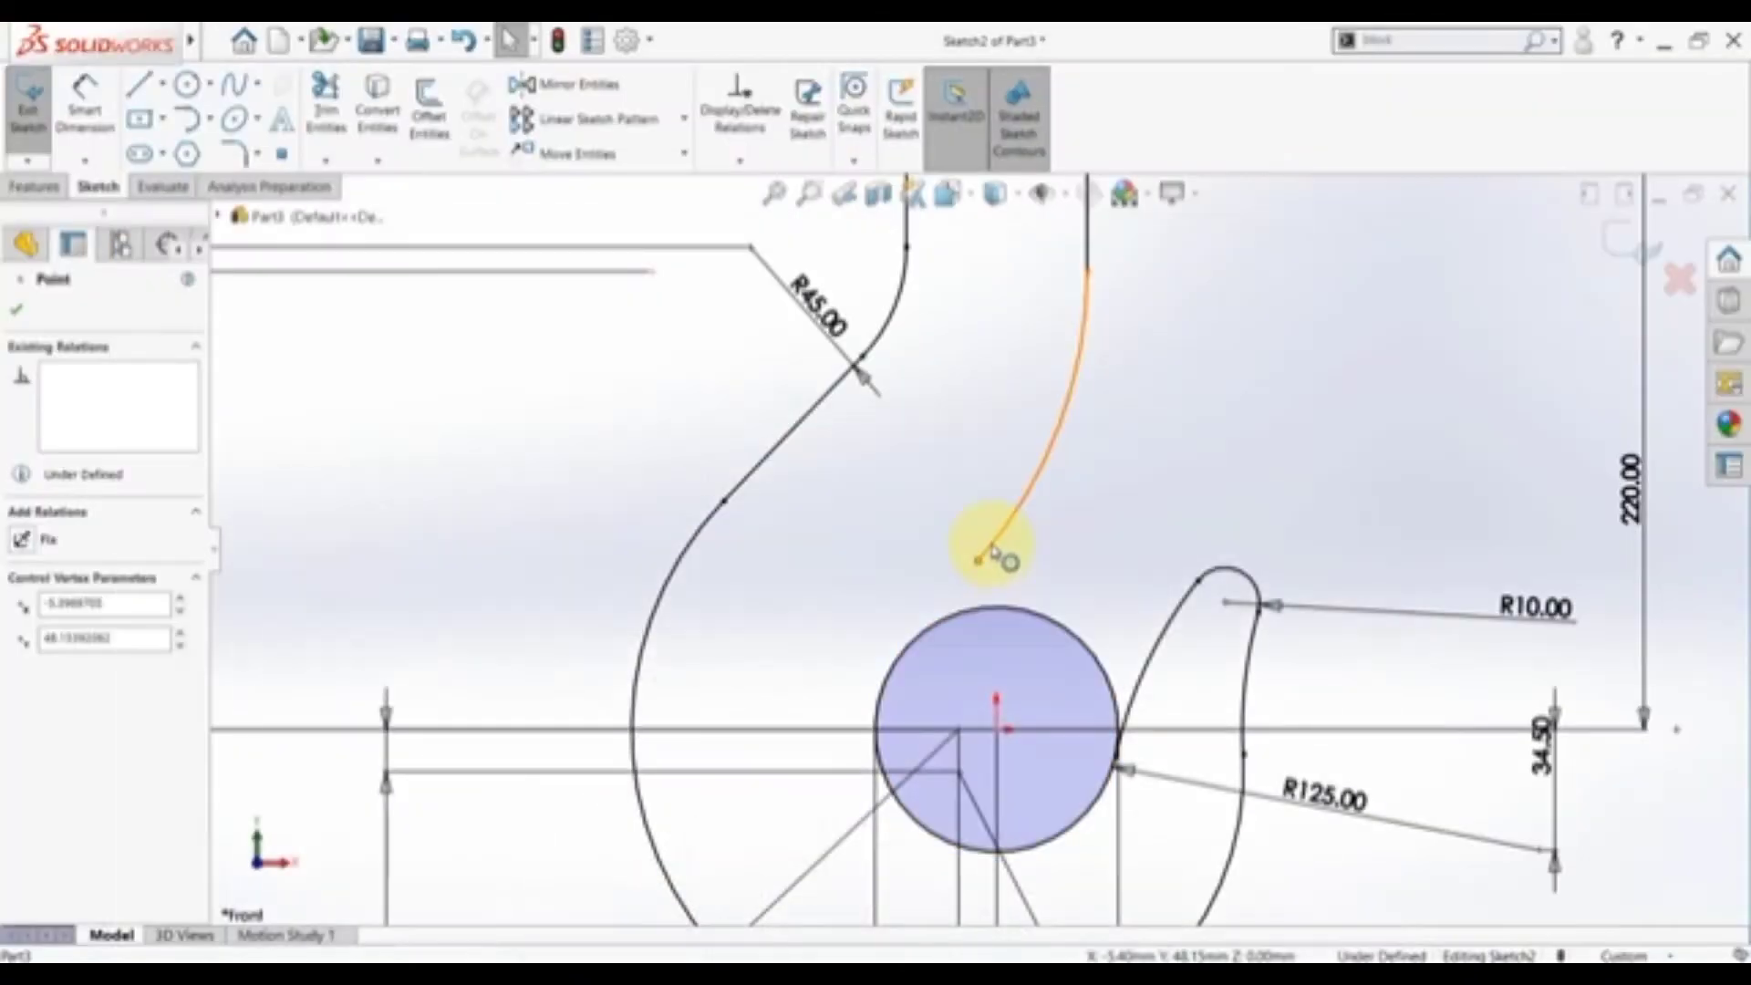
pyautogui.click(972, 560)
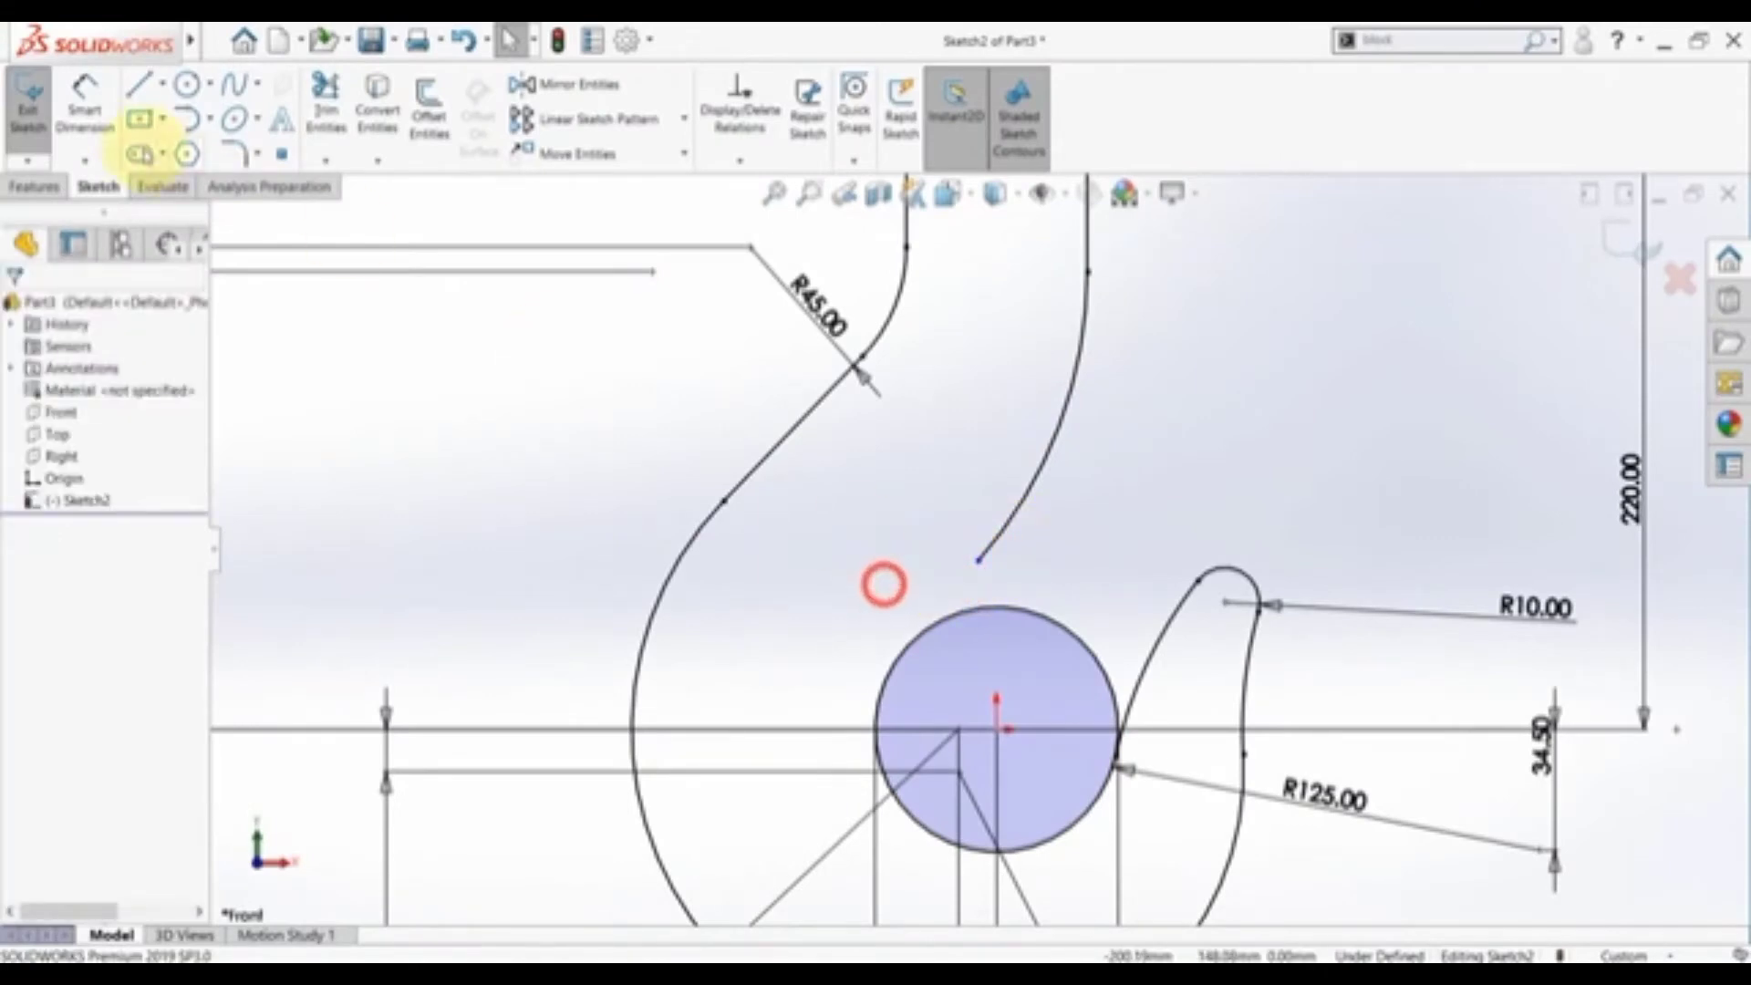
pyautogui.click(138, 88)
pyautogui.click(978, 560)
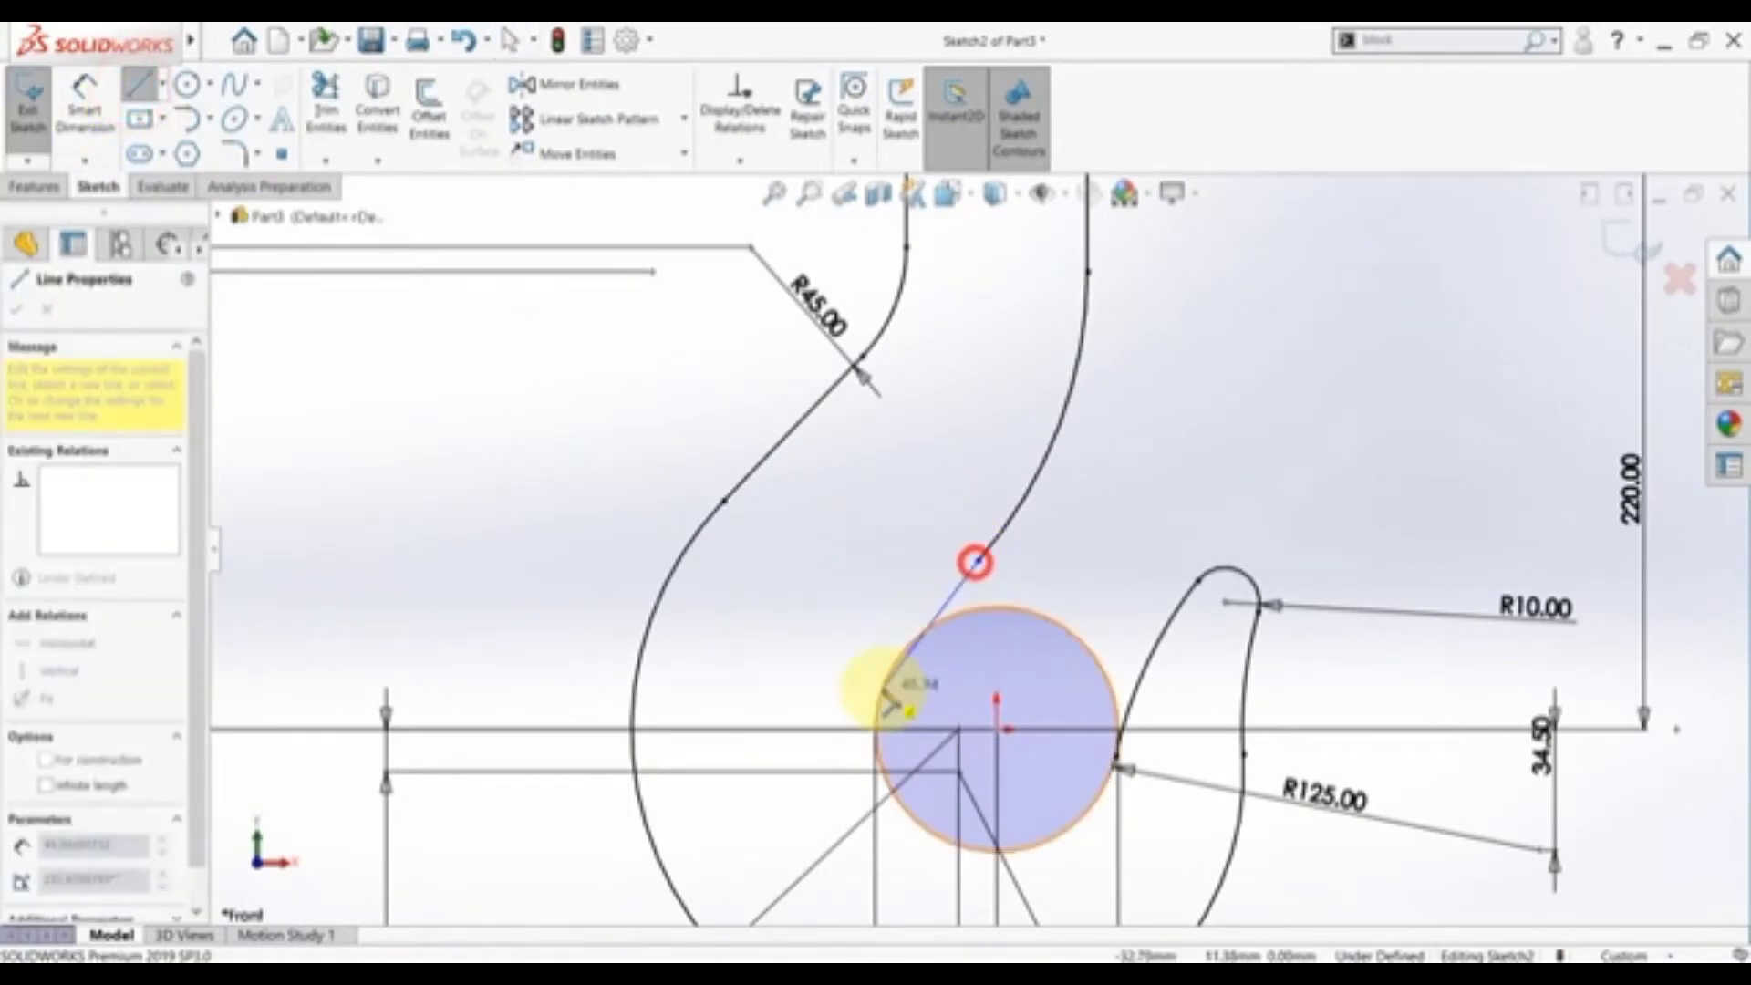
pyautogui.click(830, 706)
pyautogui.press('Escape')
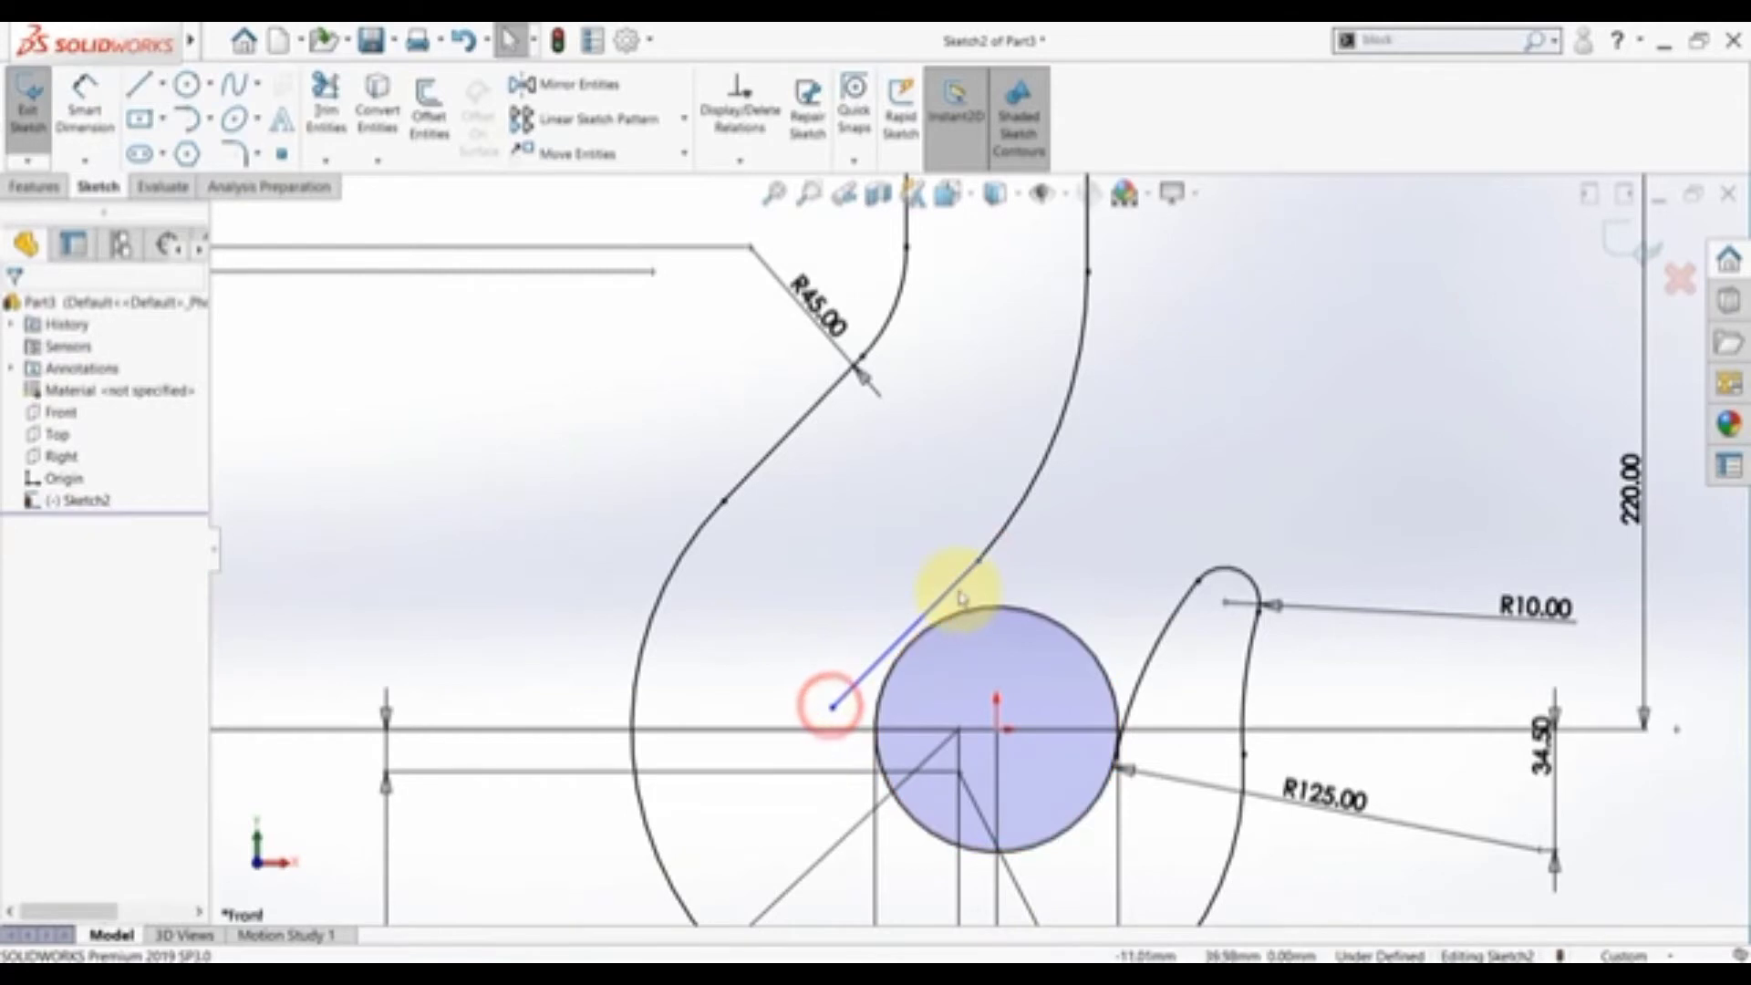
# - Make the new line tangent to both the inner arc and the circle
pyautogui.click(954, 584)
pyautogui.keyDown('ctrl'); pyautogui.click(1004, 529); pyautogui.keyUp('ctrl')
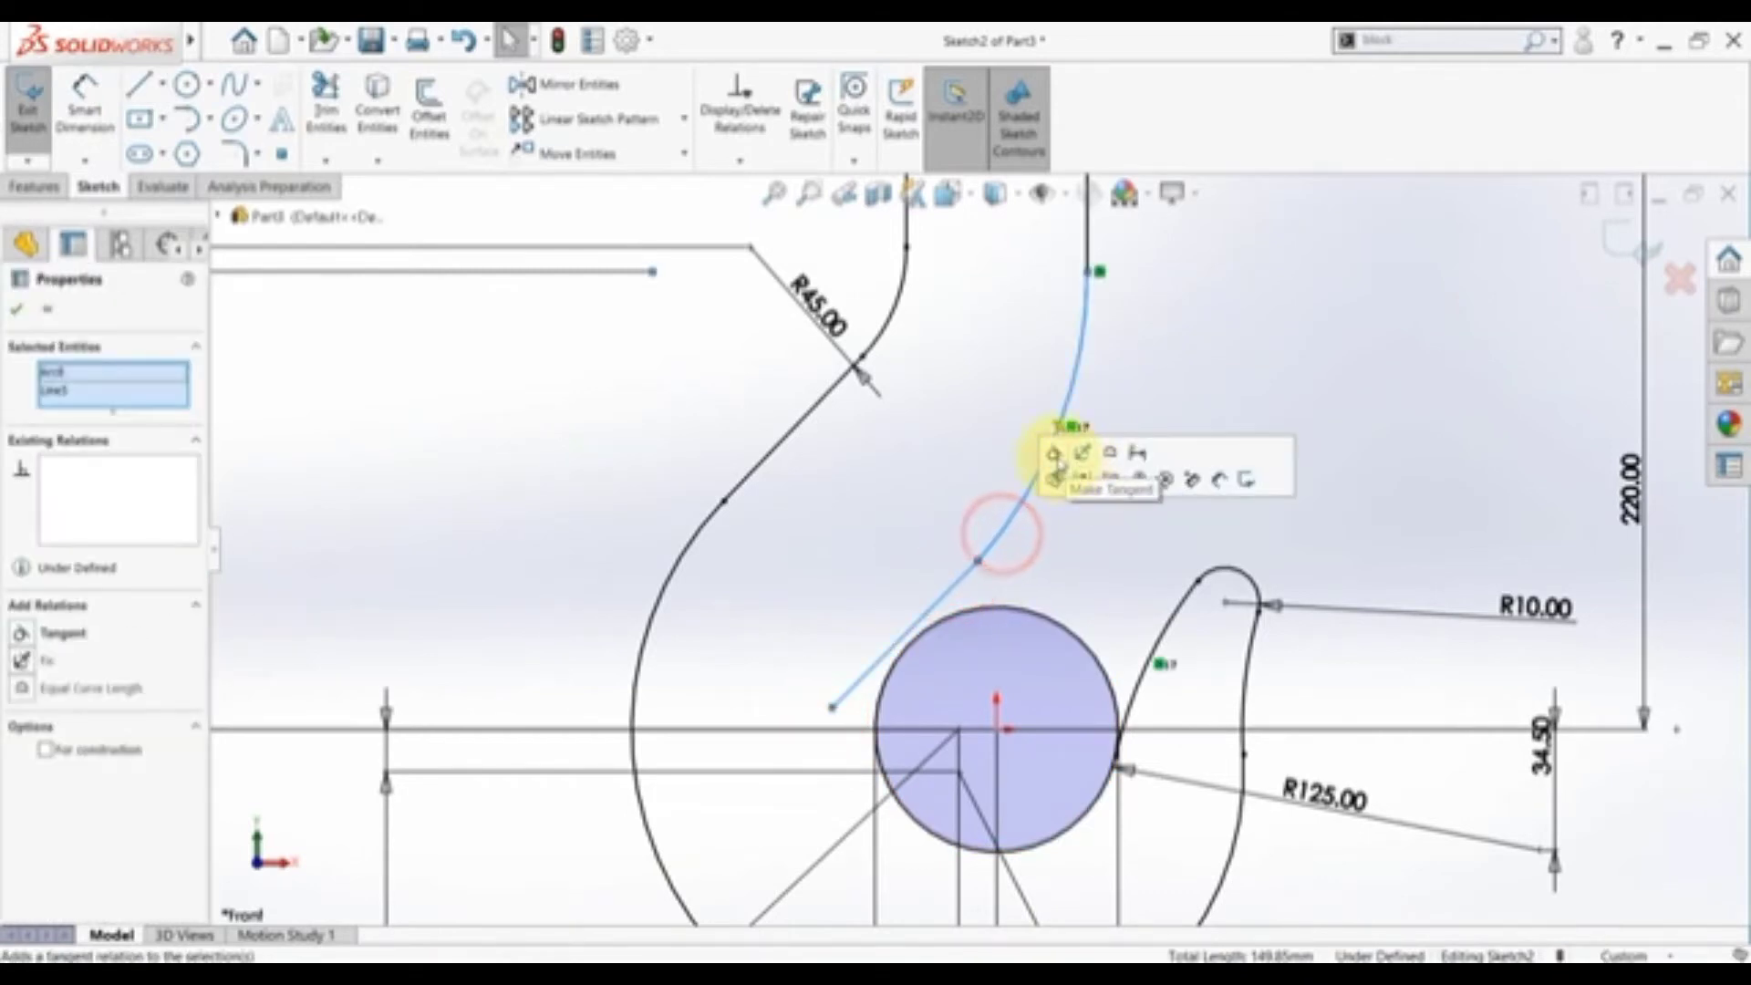
pyautogui.click(1058, 457)
pyautogui.click(921, 621)
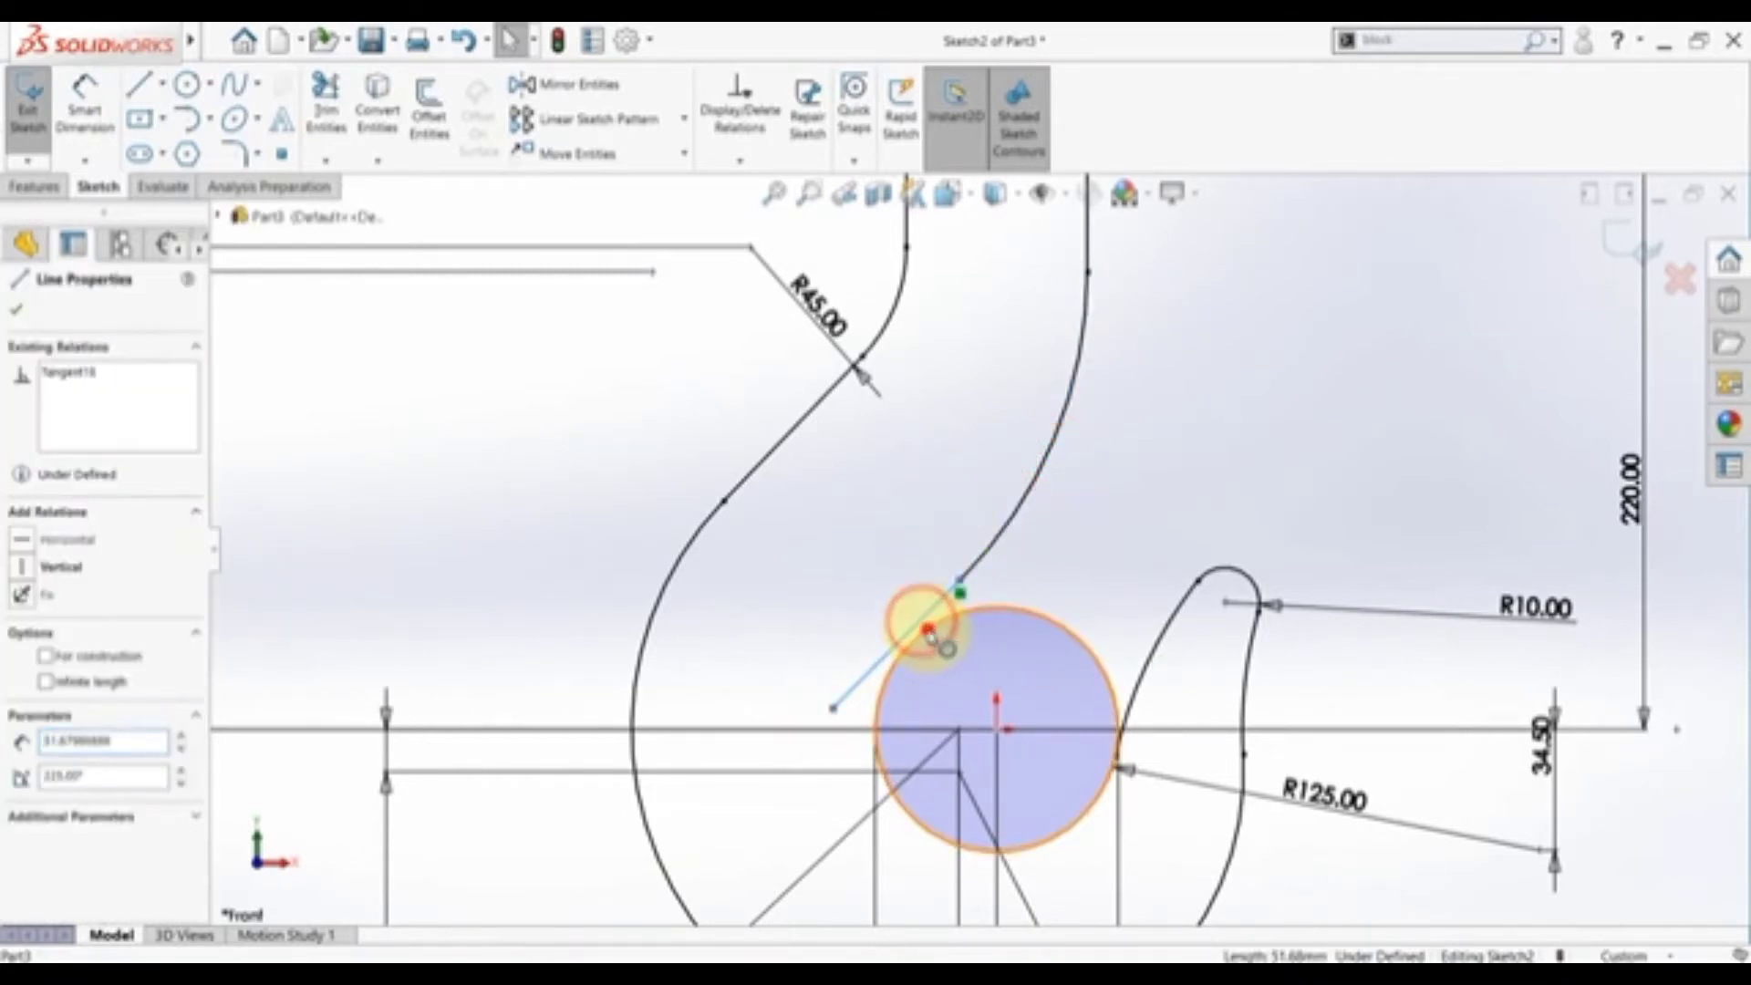
pyautogui.keyDown('ctrl'); pyautogui.click(927, 628); pyautogui.keyUp('ctrl')
pyautogui.click(991, 545)
pyautogui.click(871, 519)
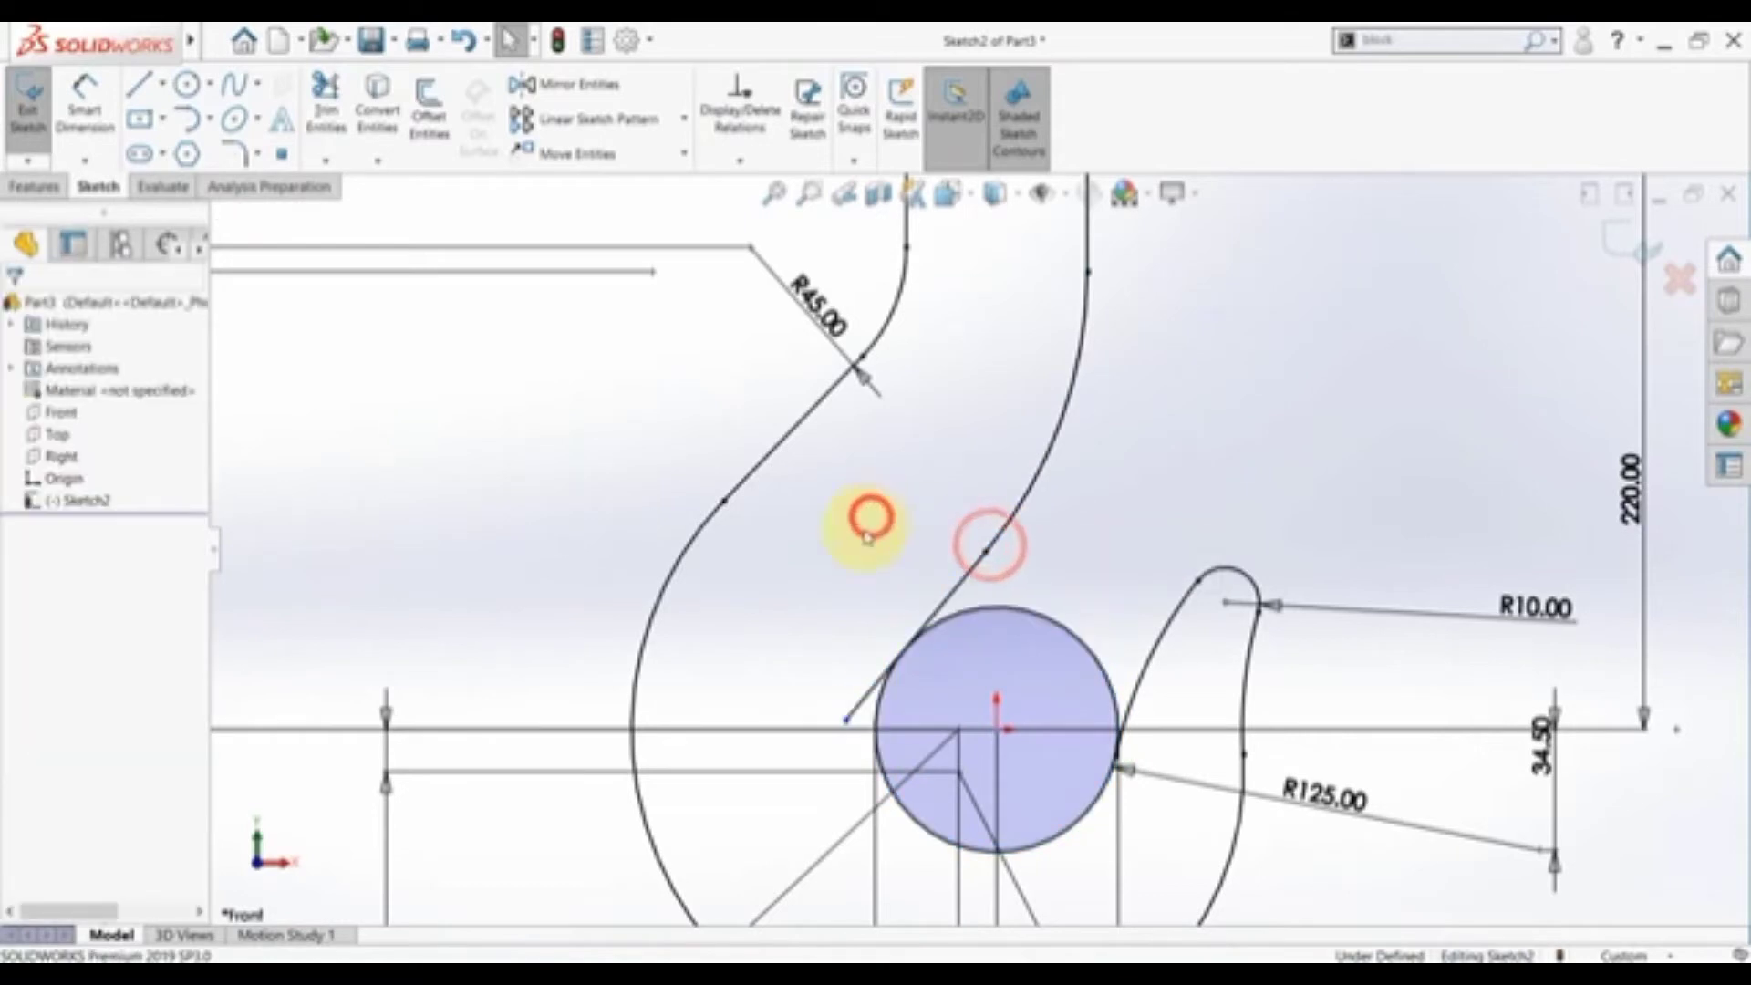
# - Power-trim the line's overhang and the circle's top arc to close the hook profile
pyautogui.click(325, 101)
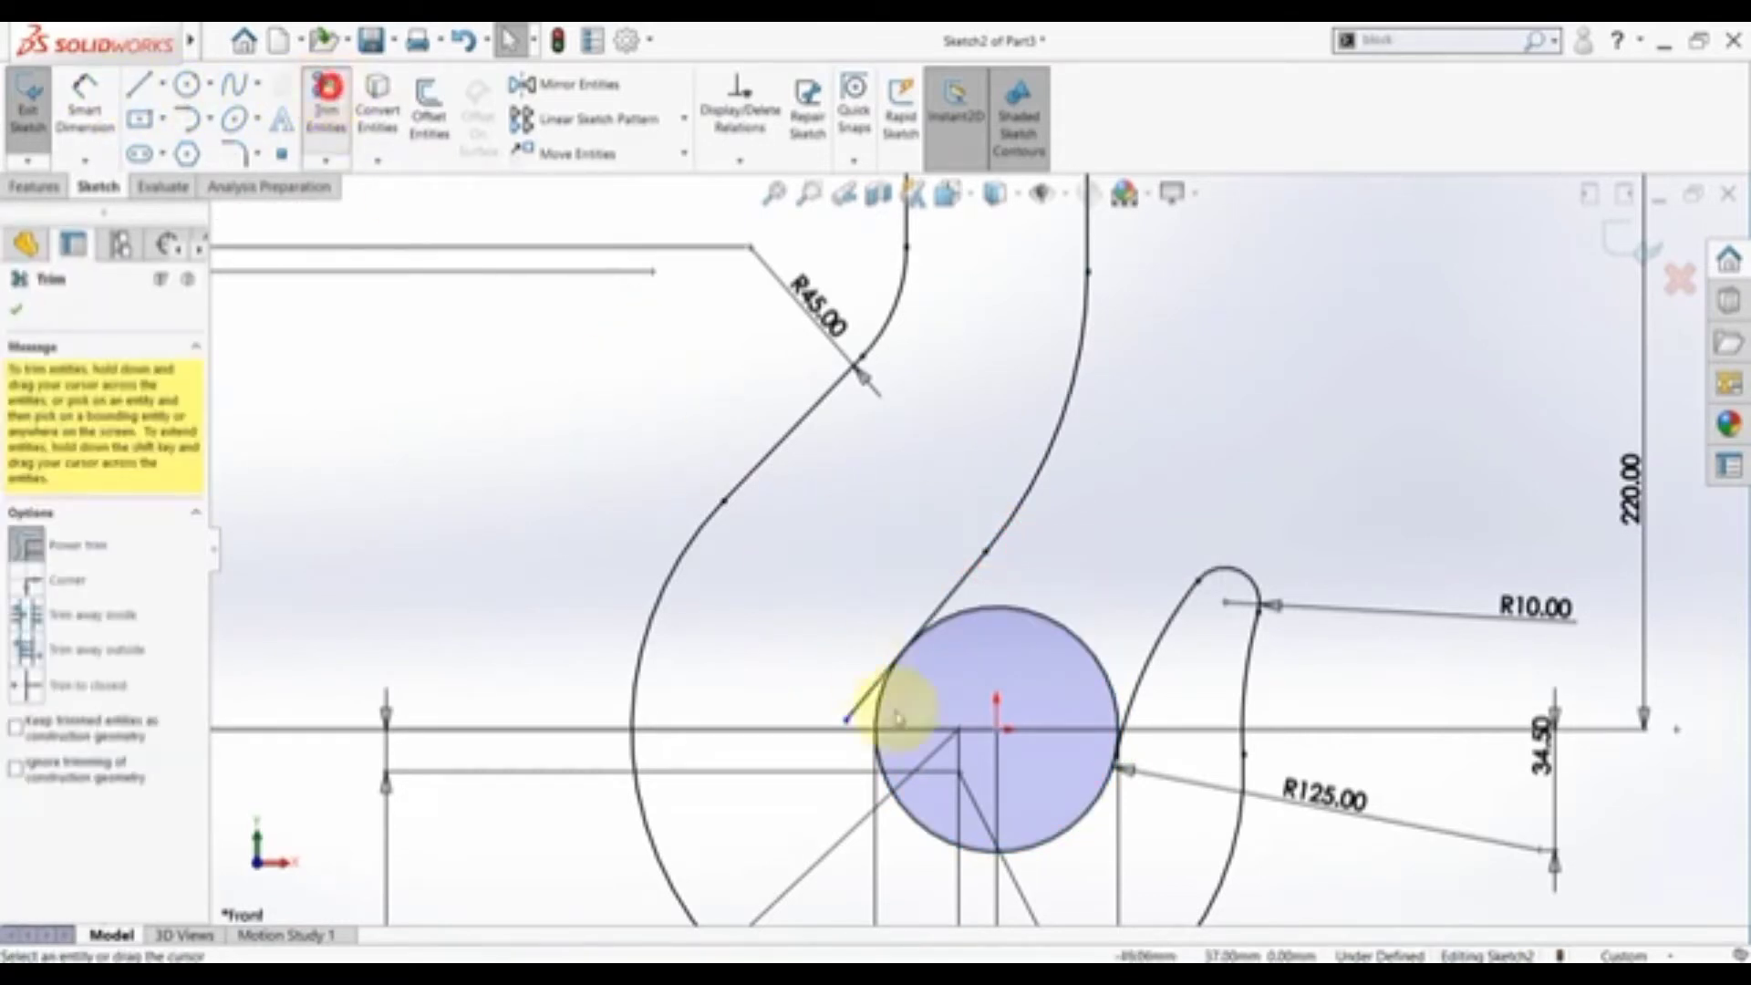
pyautogui.scroll(-2, 843, 656)
pyautogui.click(845, 644)
pyautogui.scroll(1, 843, 641)
pyautogui.scroll(3, 1114, 539)
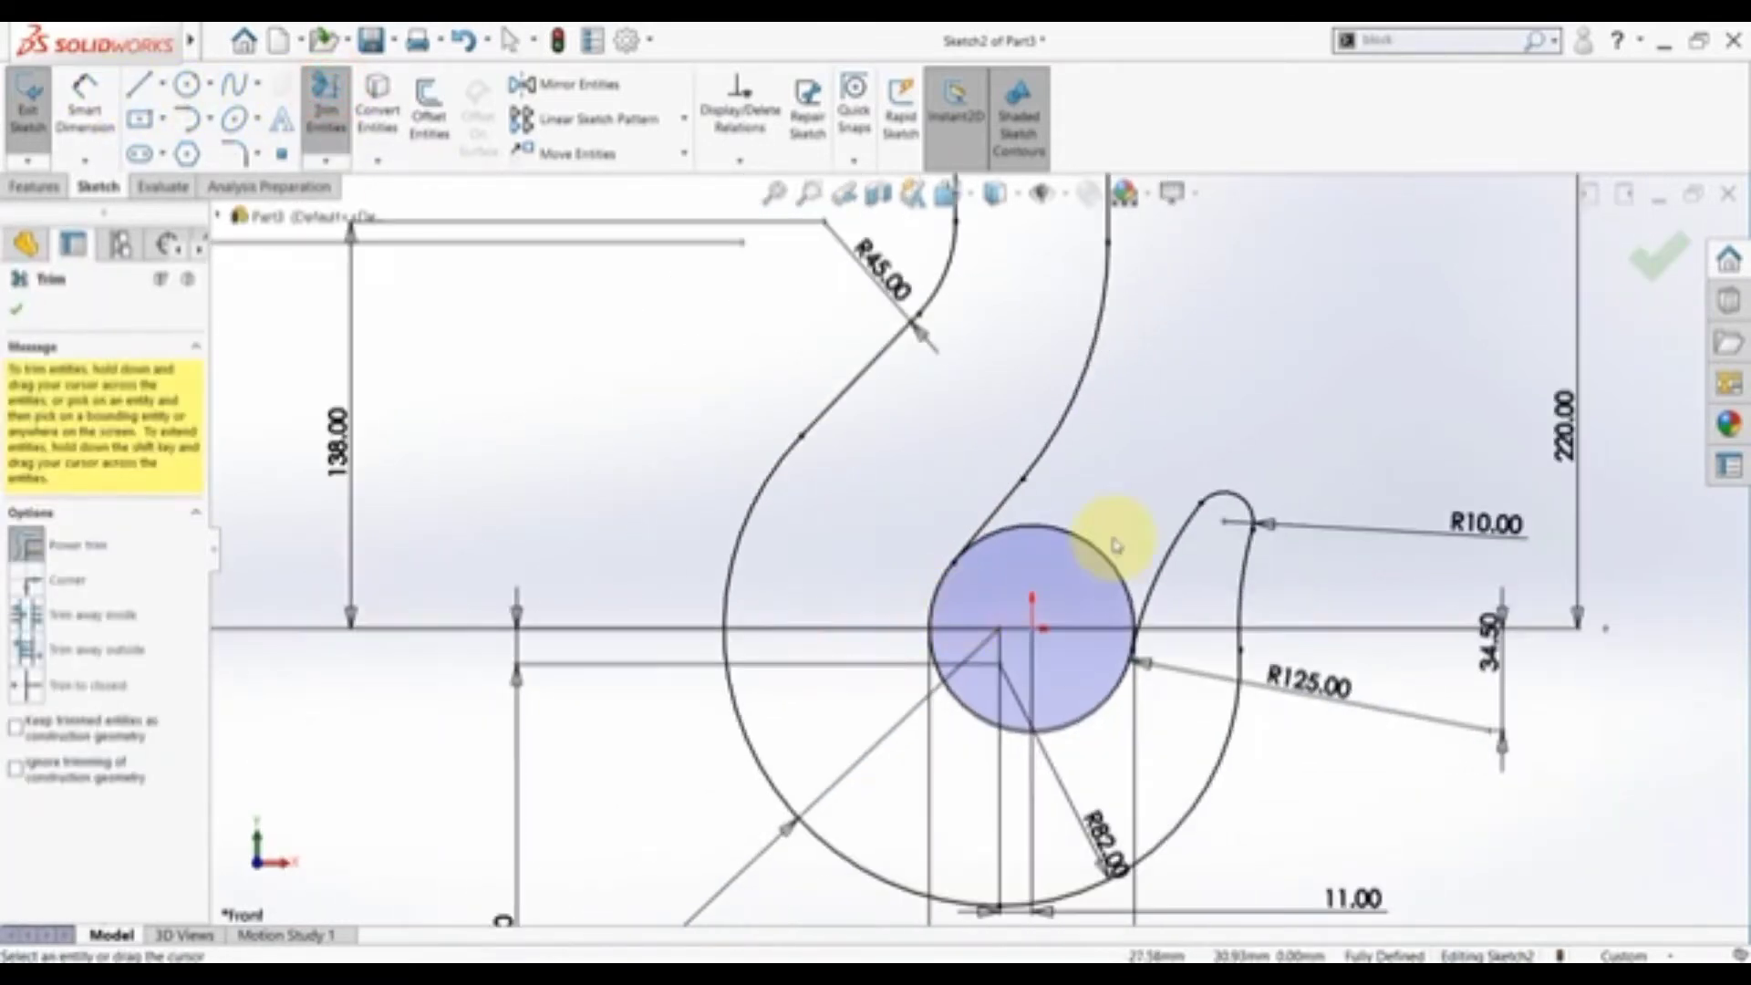
pyautogui.click(1040, 538)
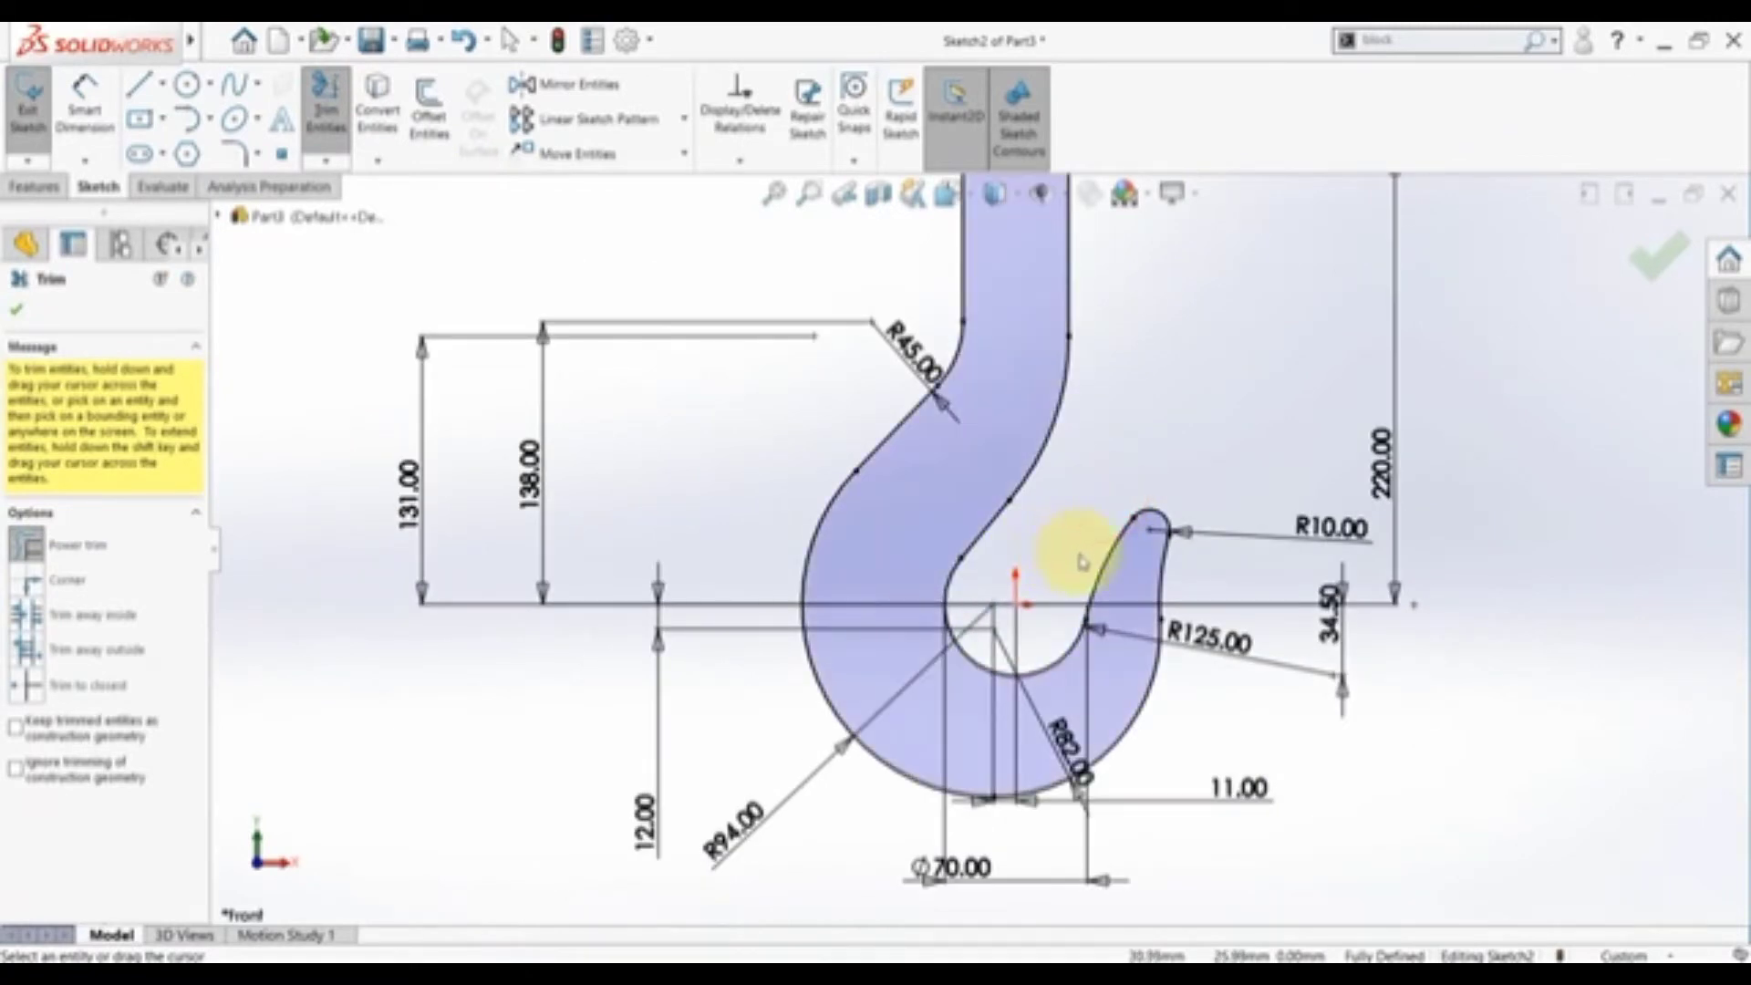
pyautogui.press('Escape')
# - Exit the finished hook sketch and review the reference drawing
pyautogui.scroll(2, 1047, 593)
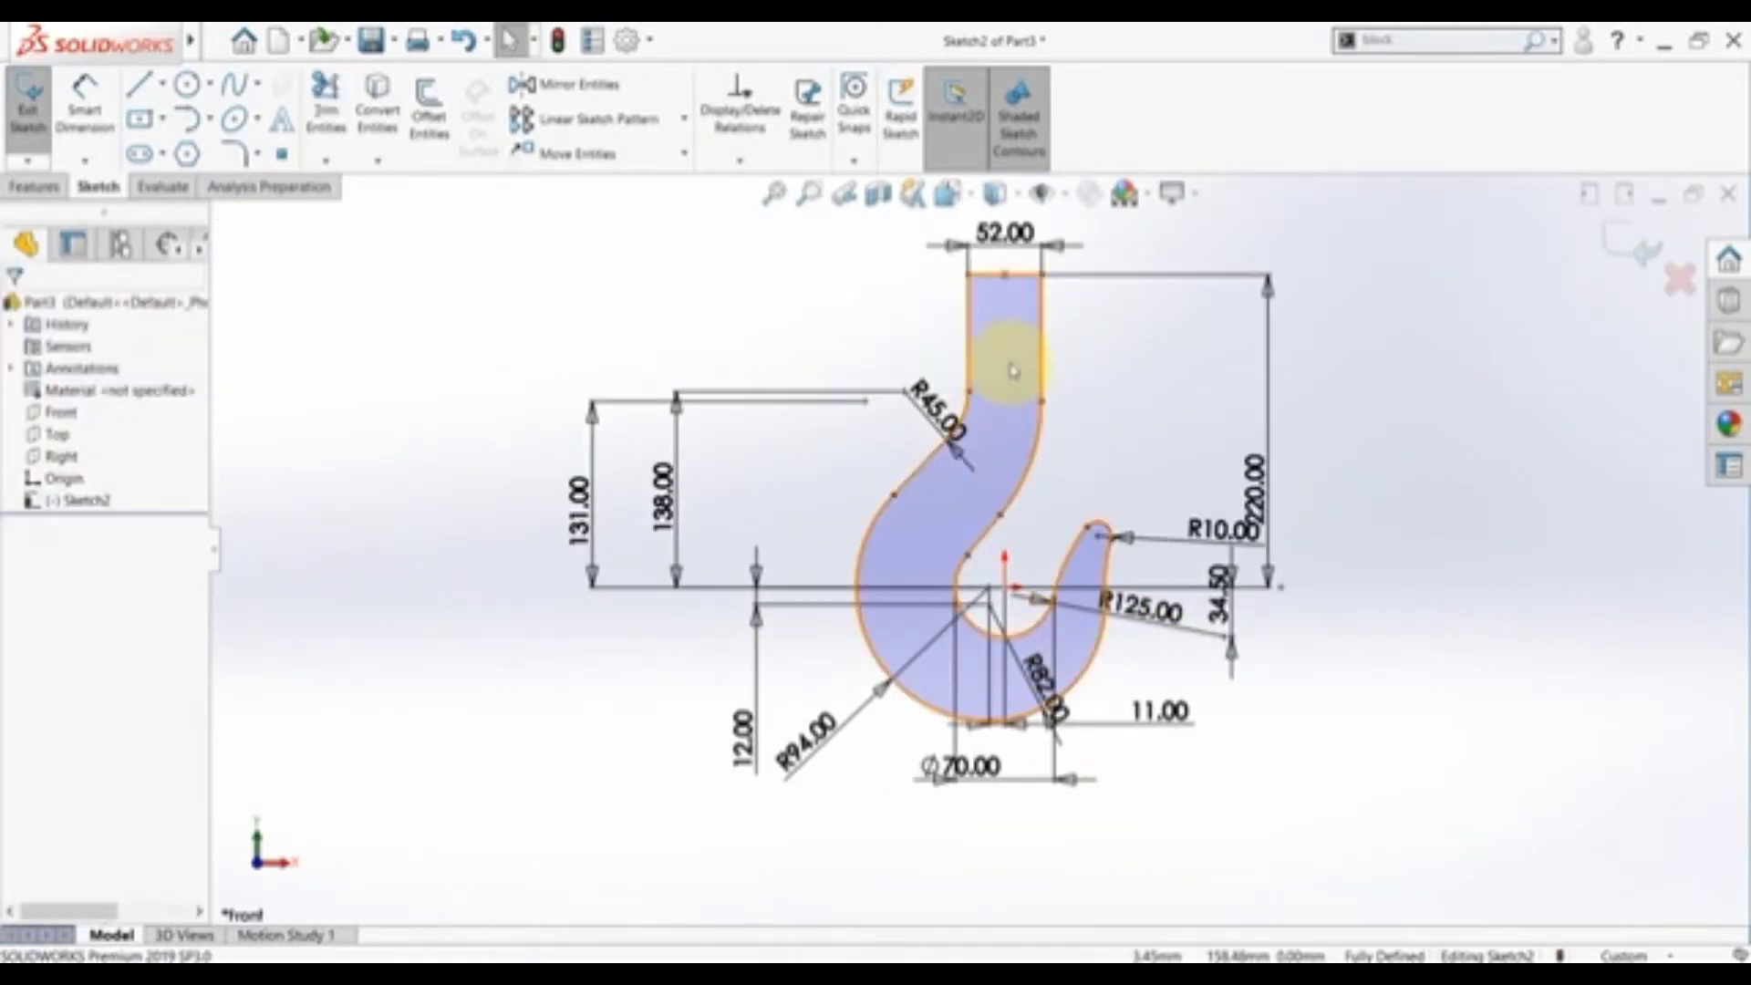
pyautogui.click(1628, 239)
pyautogui.click(1106, 407)
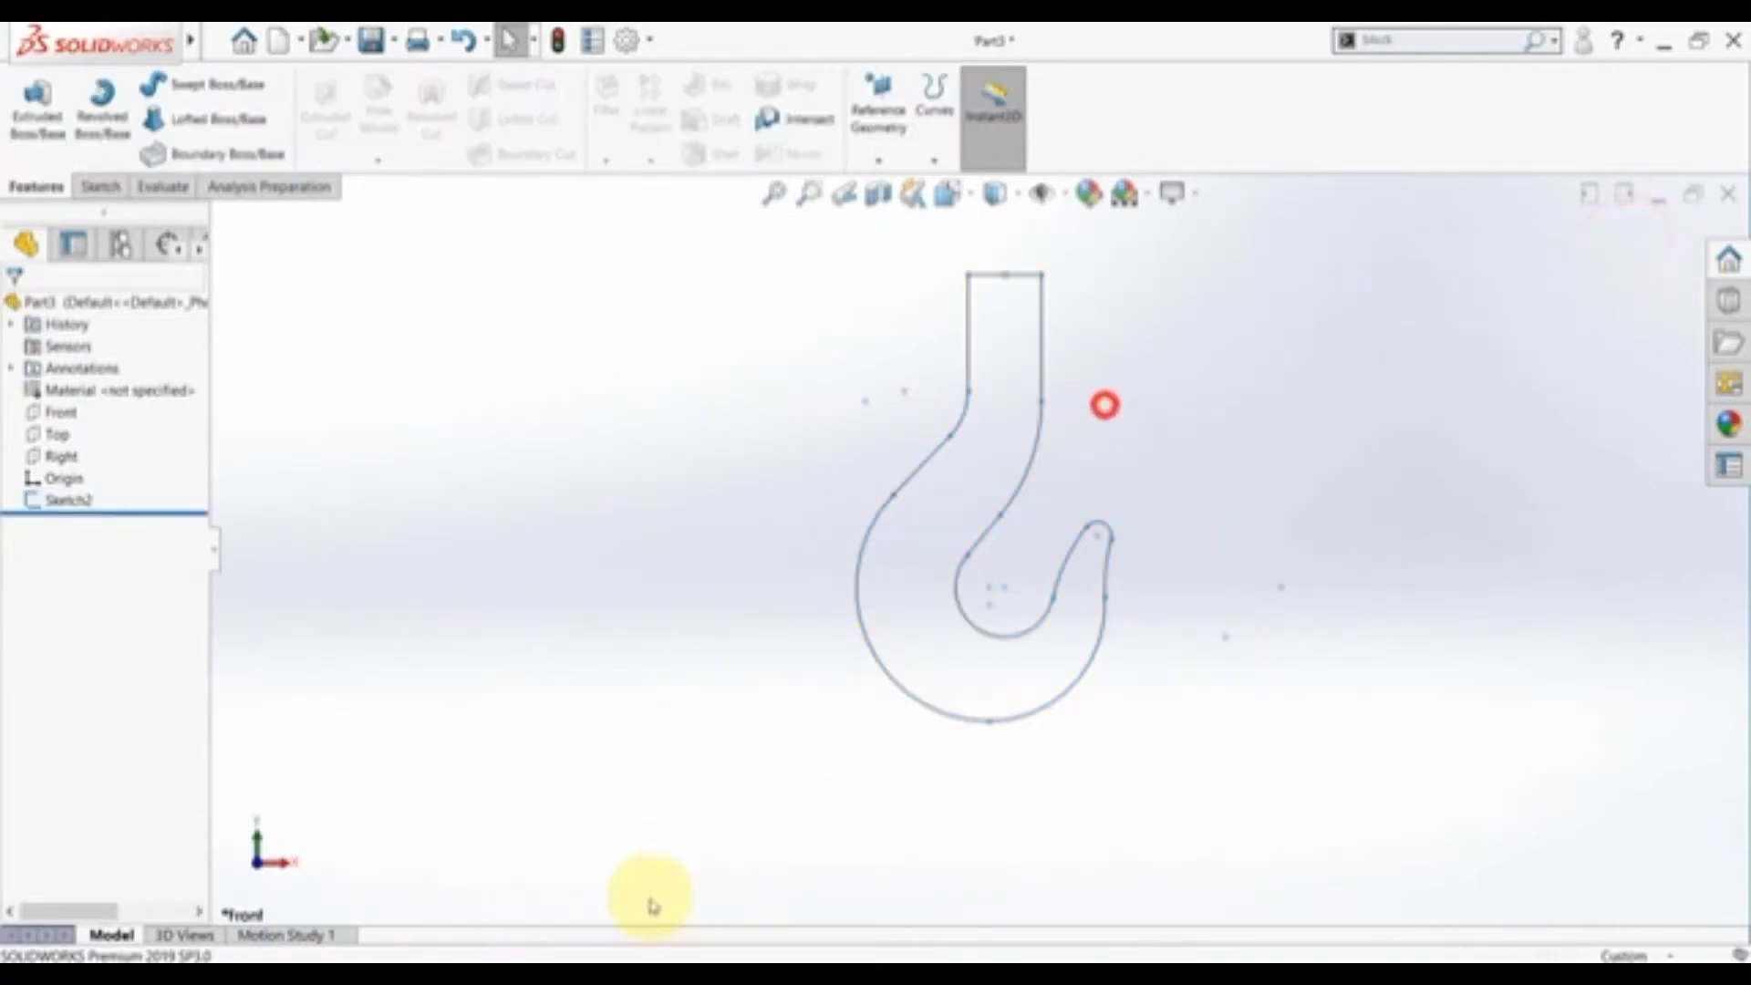
pyautogui.click(626, 949)
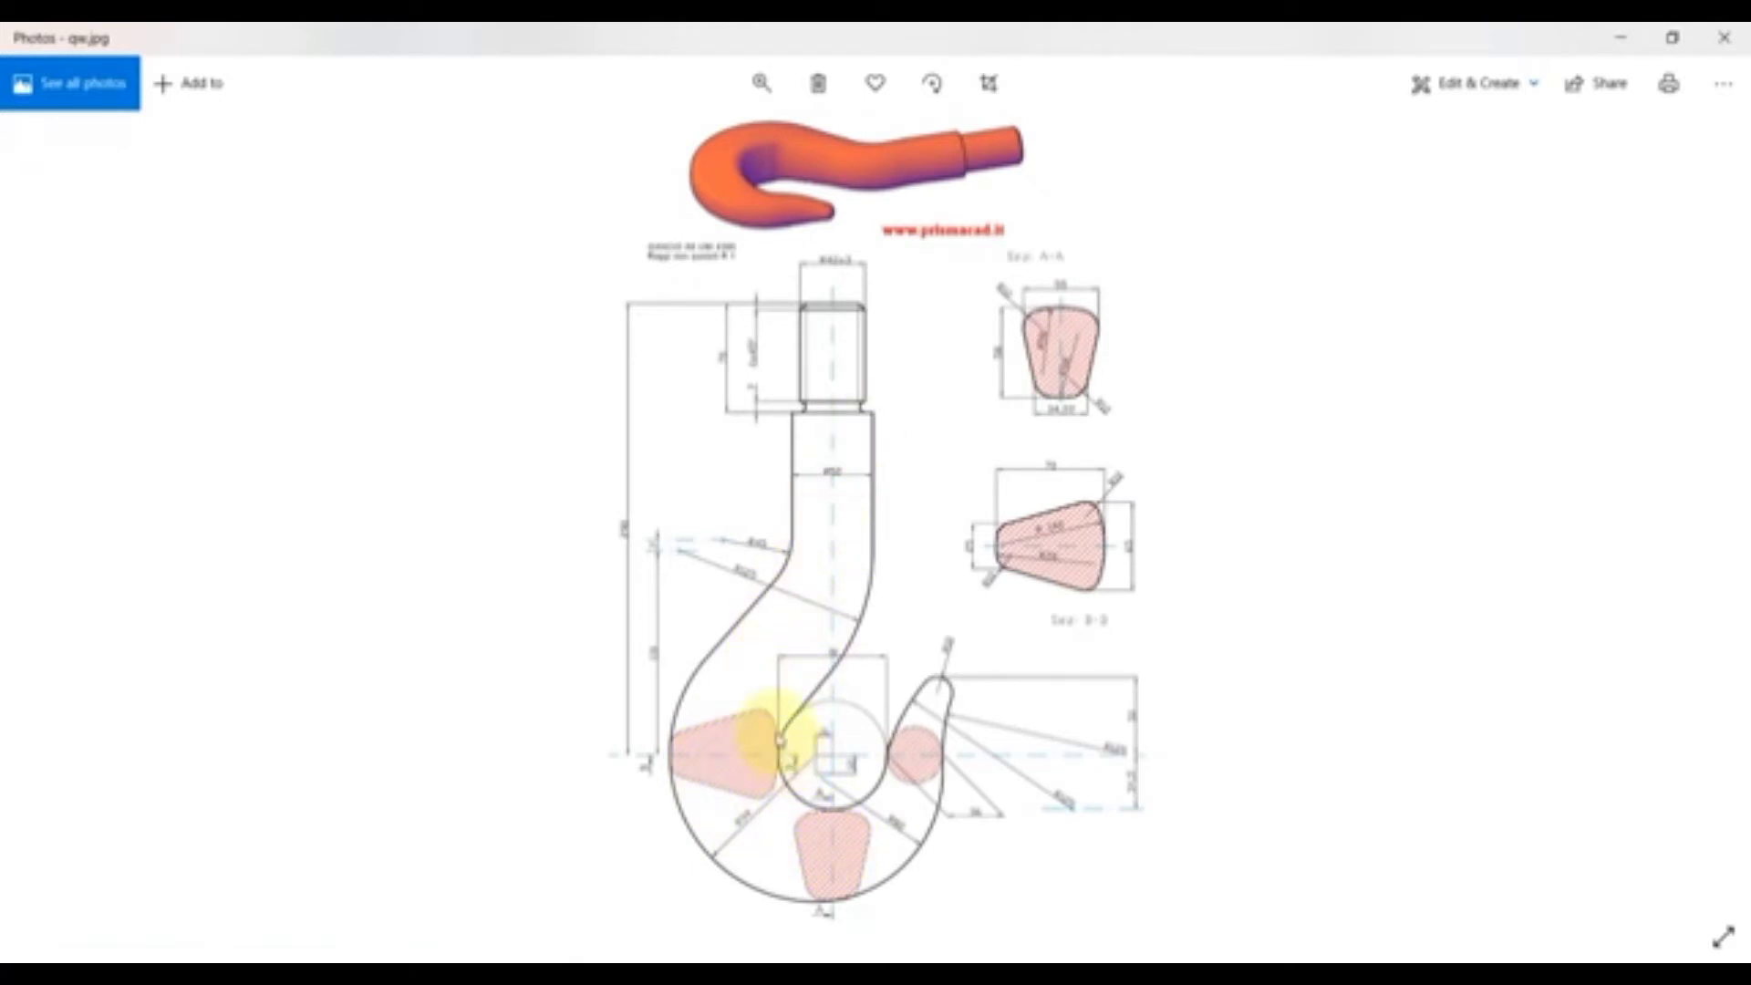
pyautogui.hotkey('alt', 'Tab')
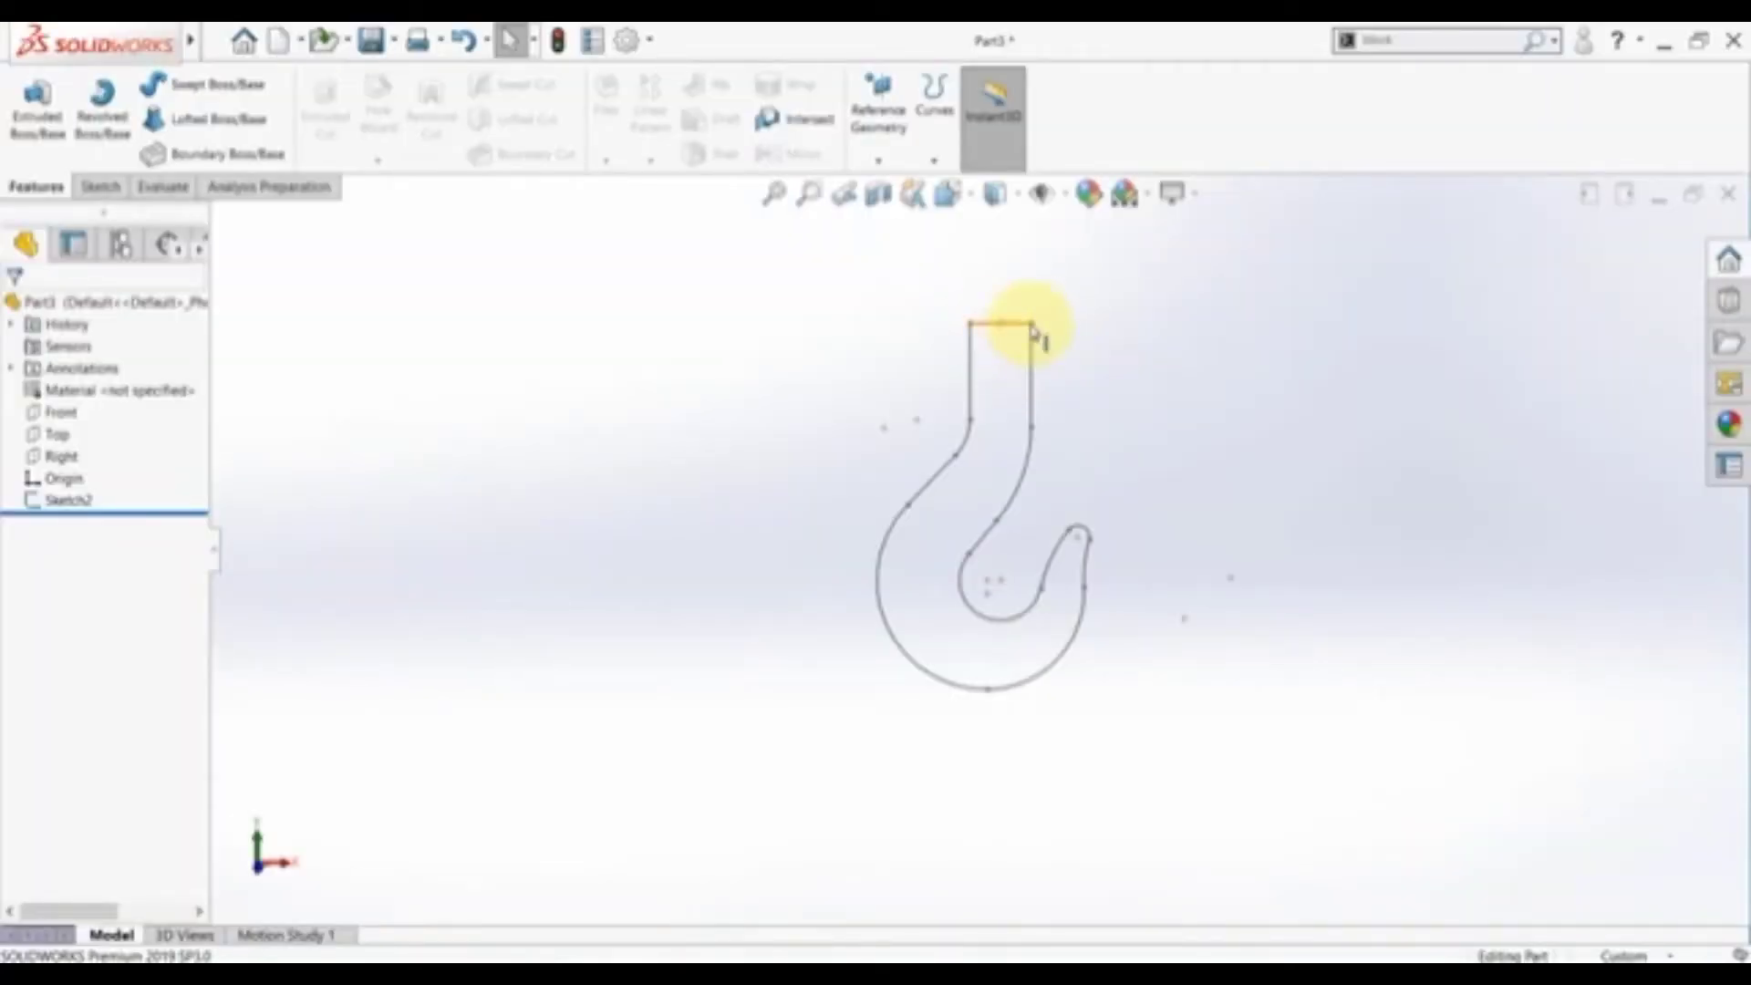
# - Create Plane1 parallel to the Top plane through the shank's top point
pyautogui.click(55, 415)
pyautogui.click(50, 435)
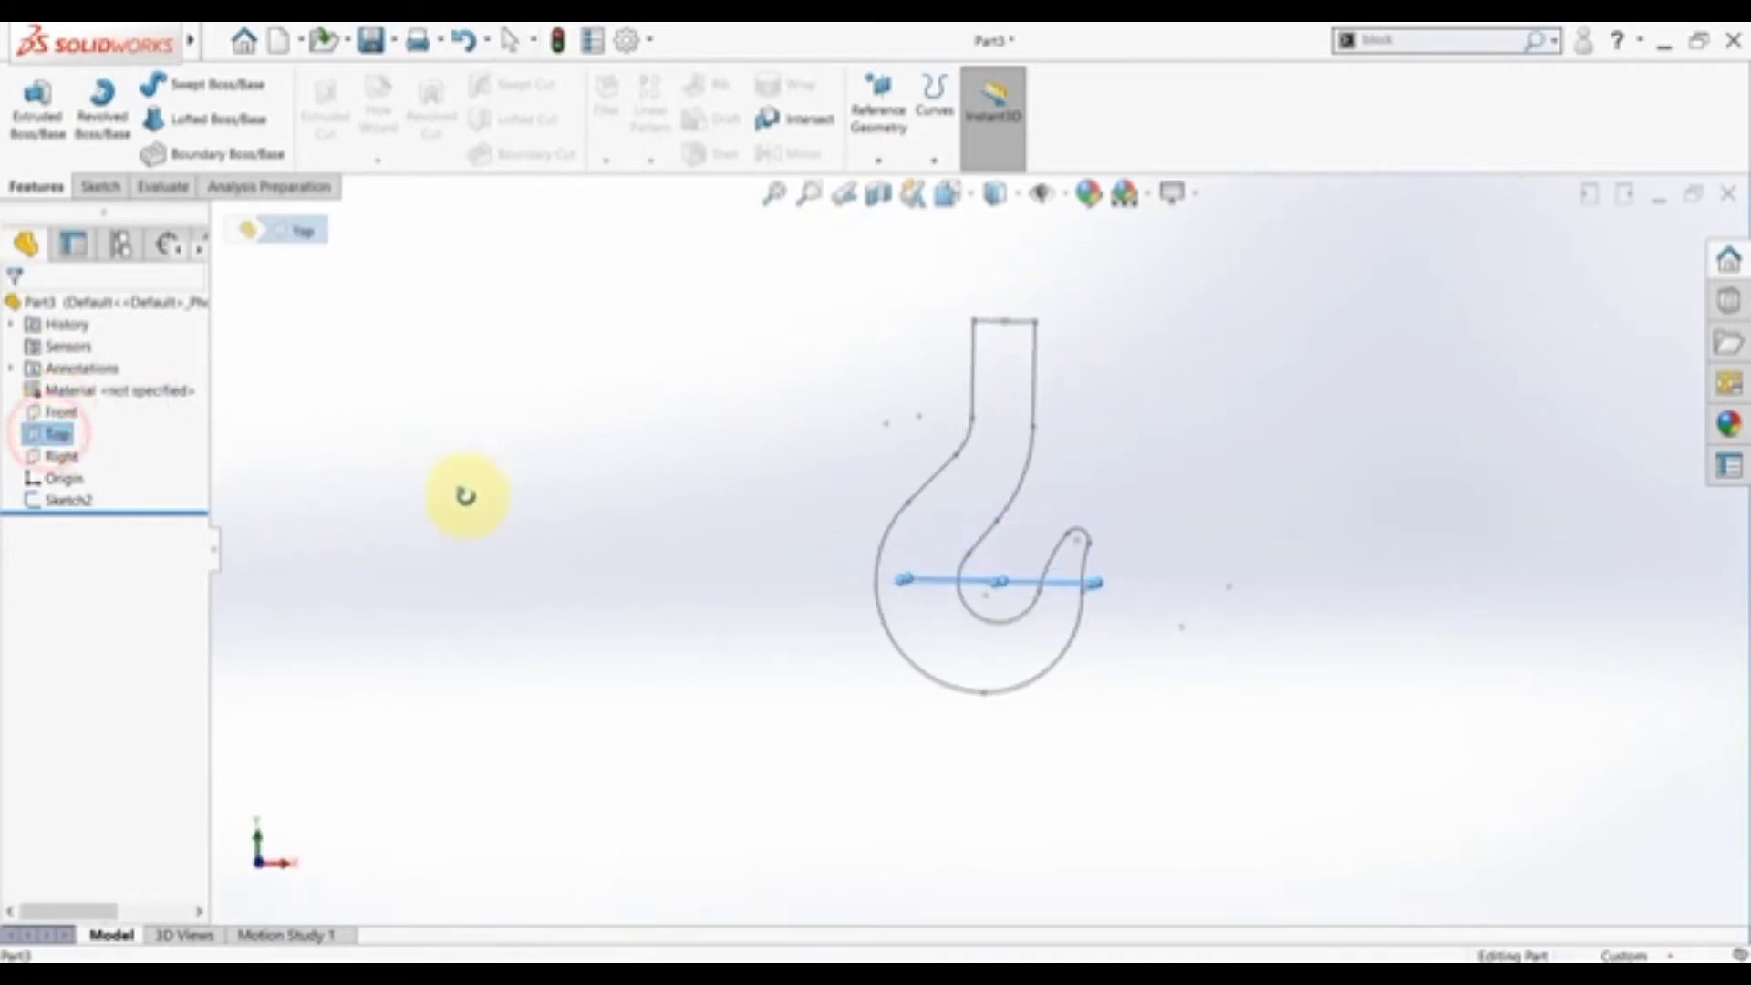
pyautogui.click(567, 429)
pyautogui.click(57, 435)
pyautogui.click(878, 156)
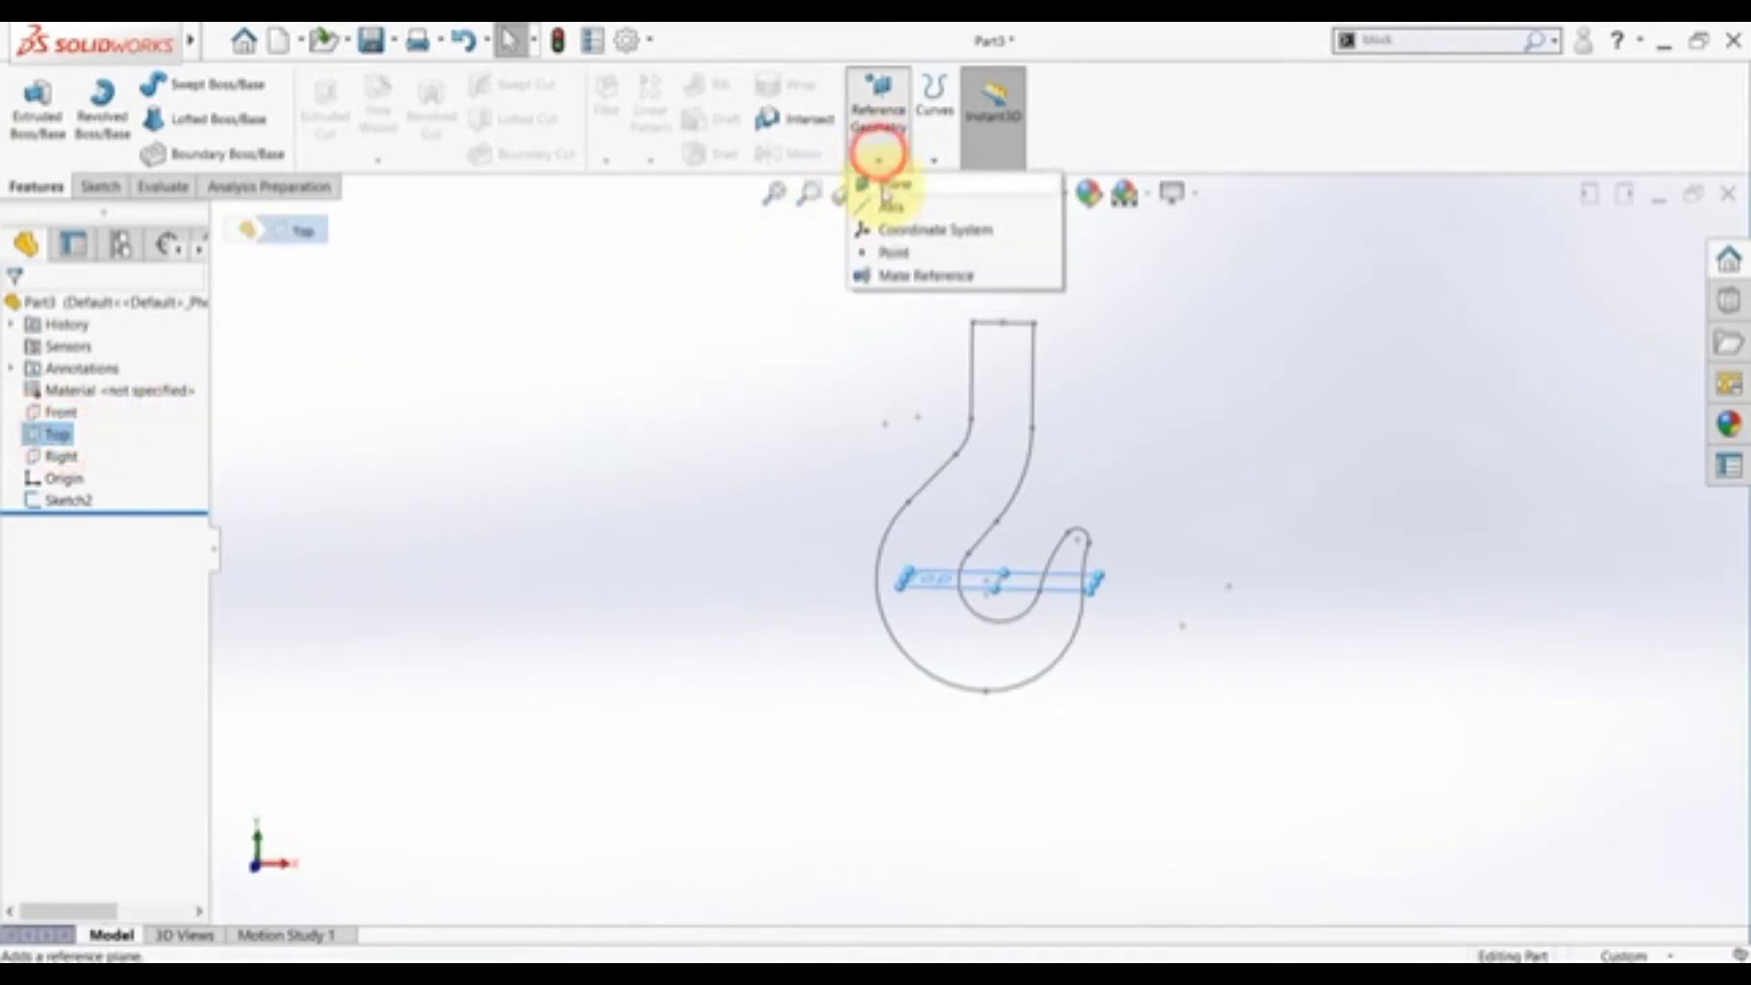
pyautogui.click(889, 185)
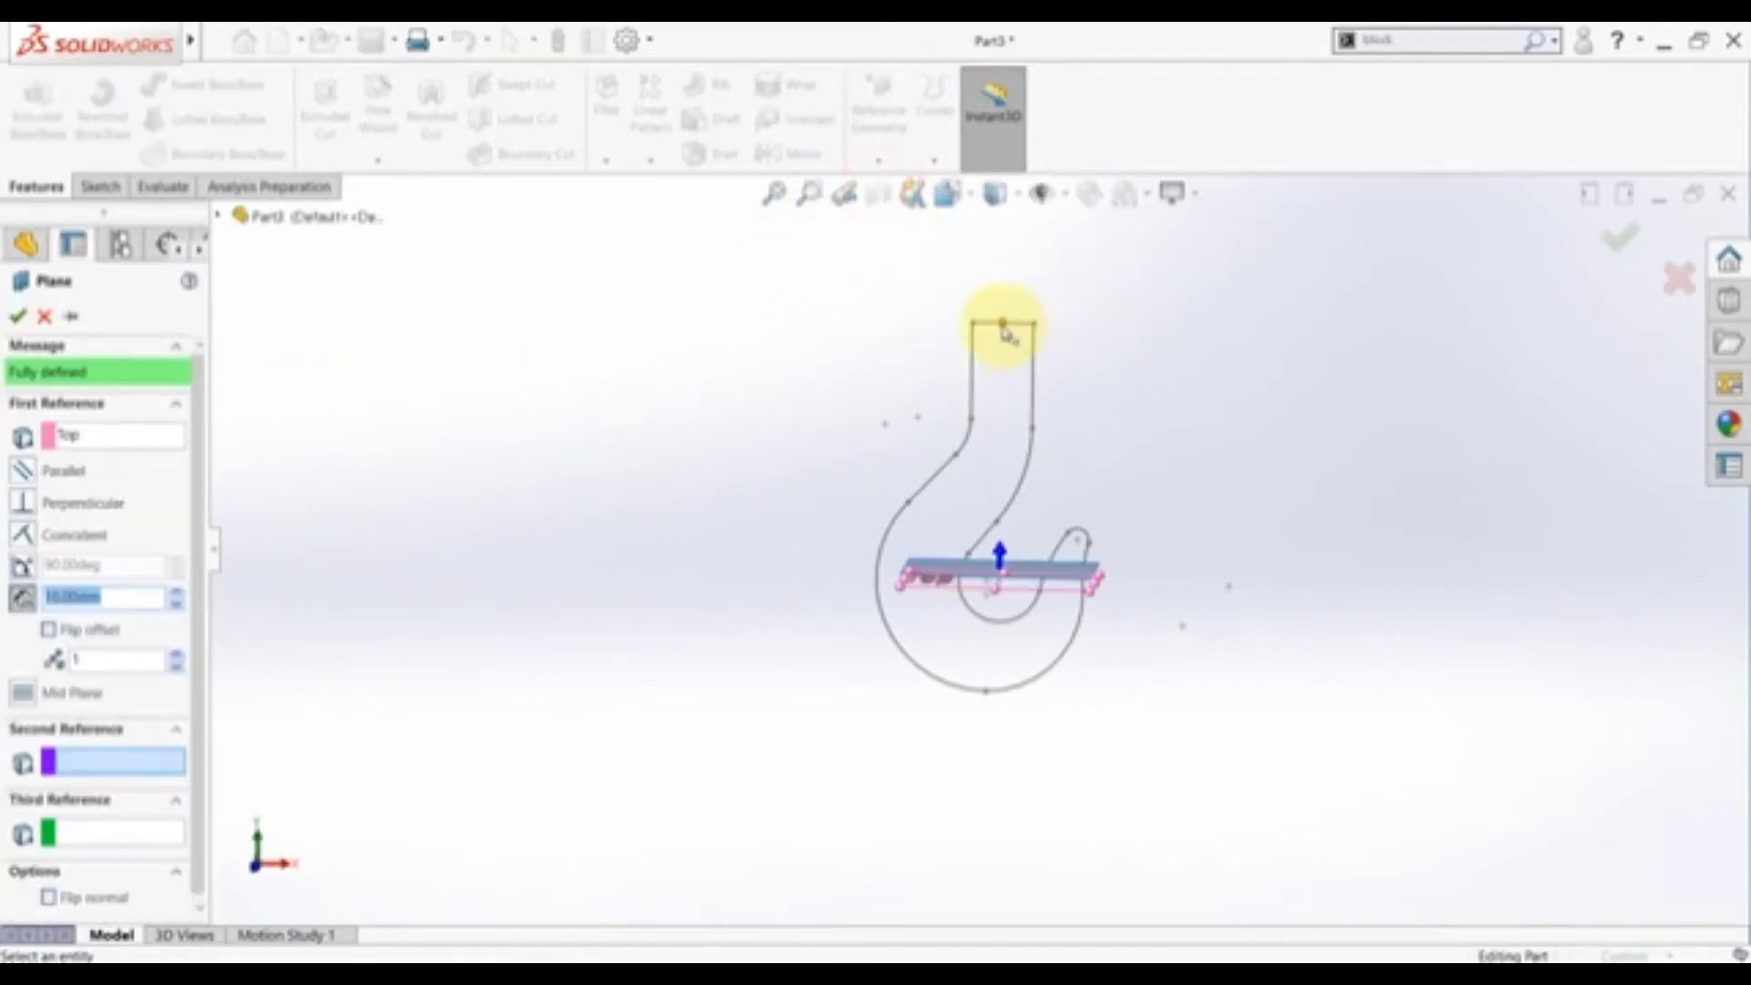
pyautogui.click(1004, 324)
pyautogui.click(1626, 235)
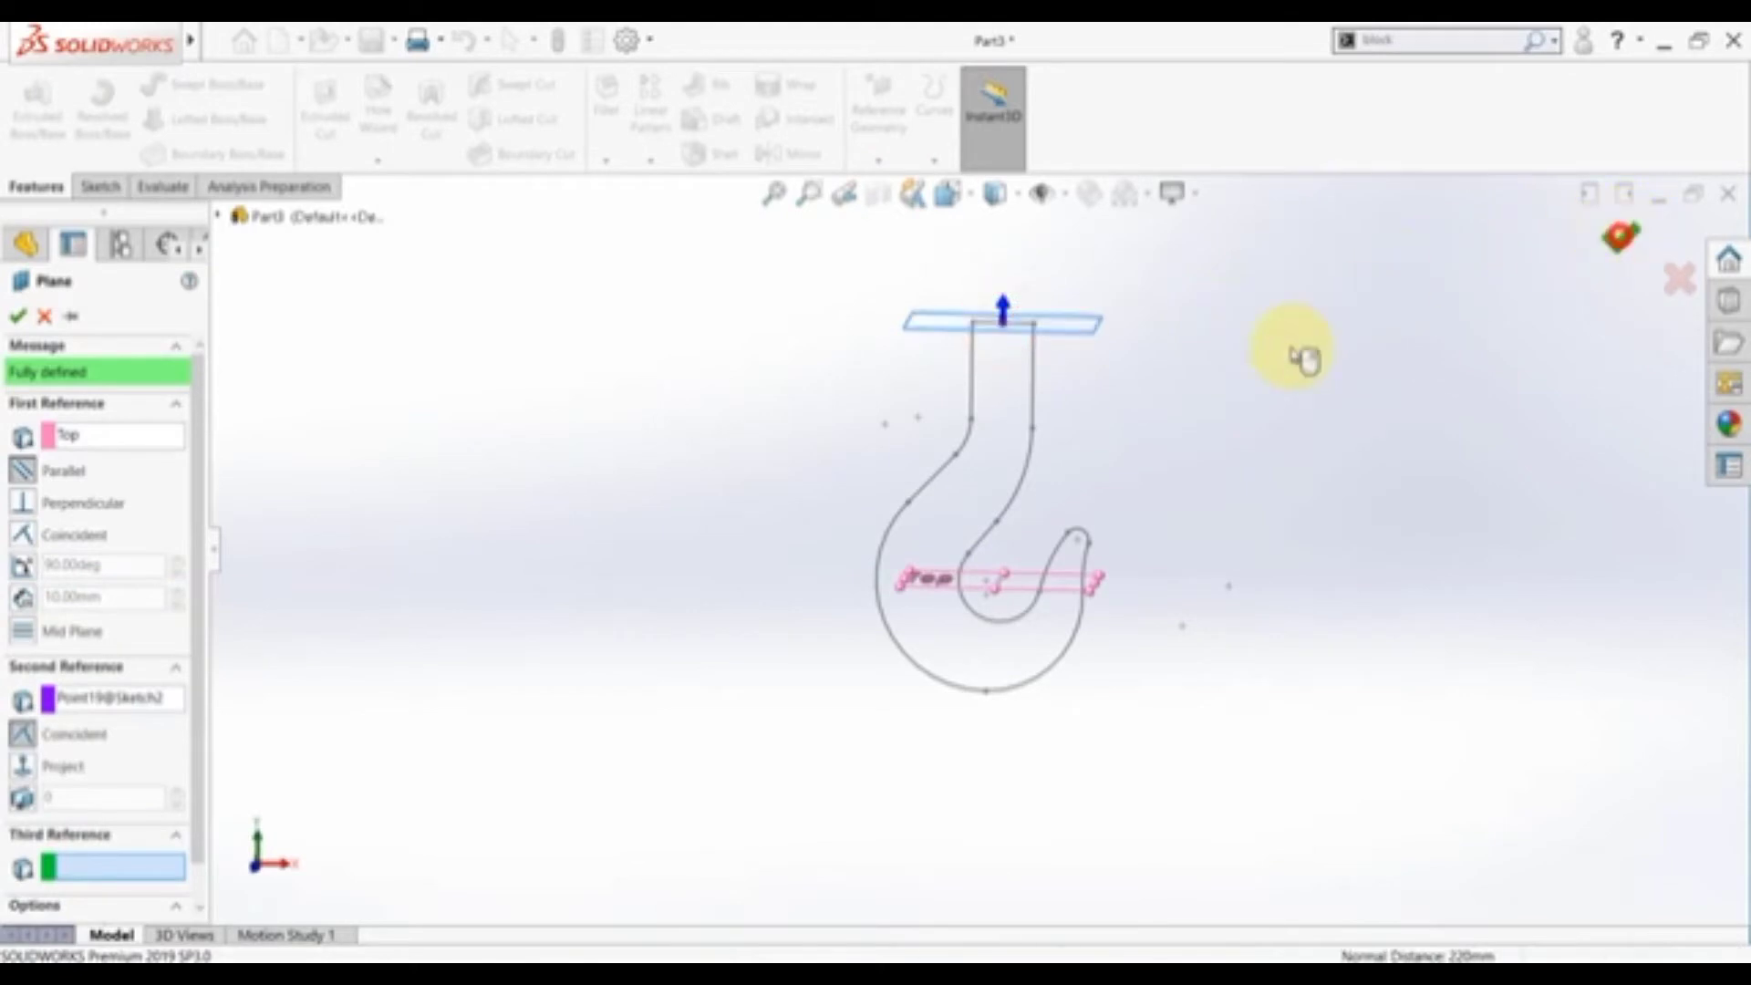
# - Start a new sketch on Plane1
pyautogui.click(1282, 348)
pyautogui.click(1085, 344)
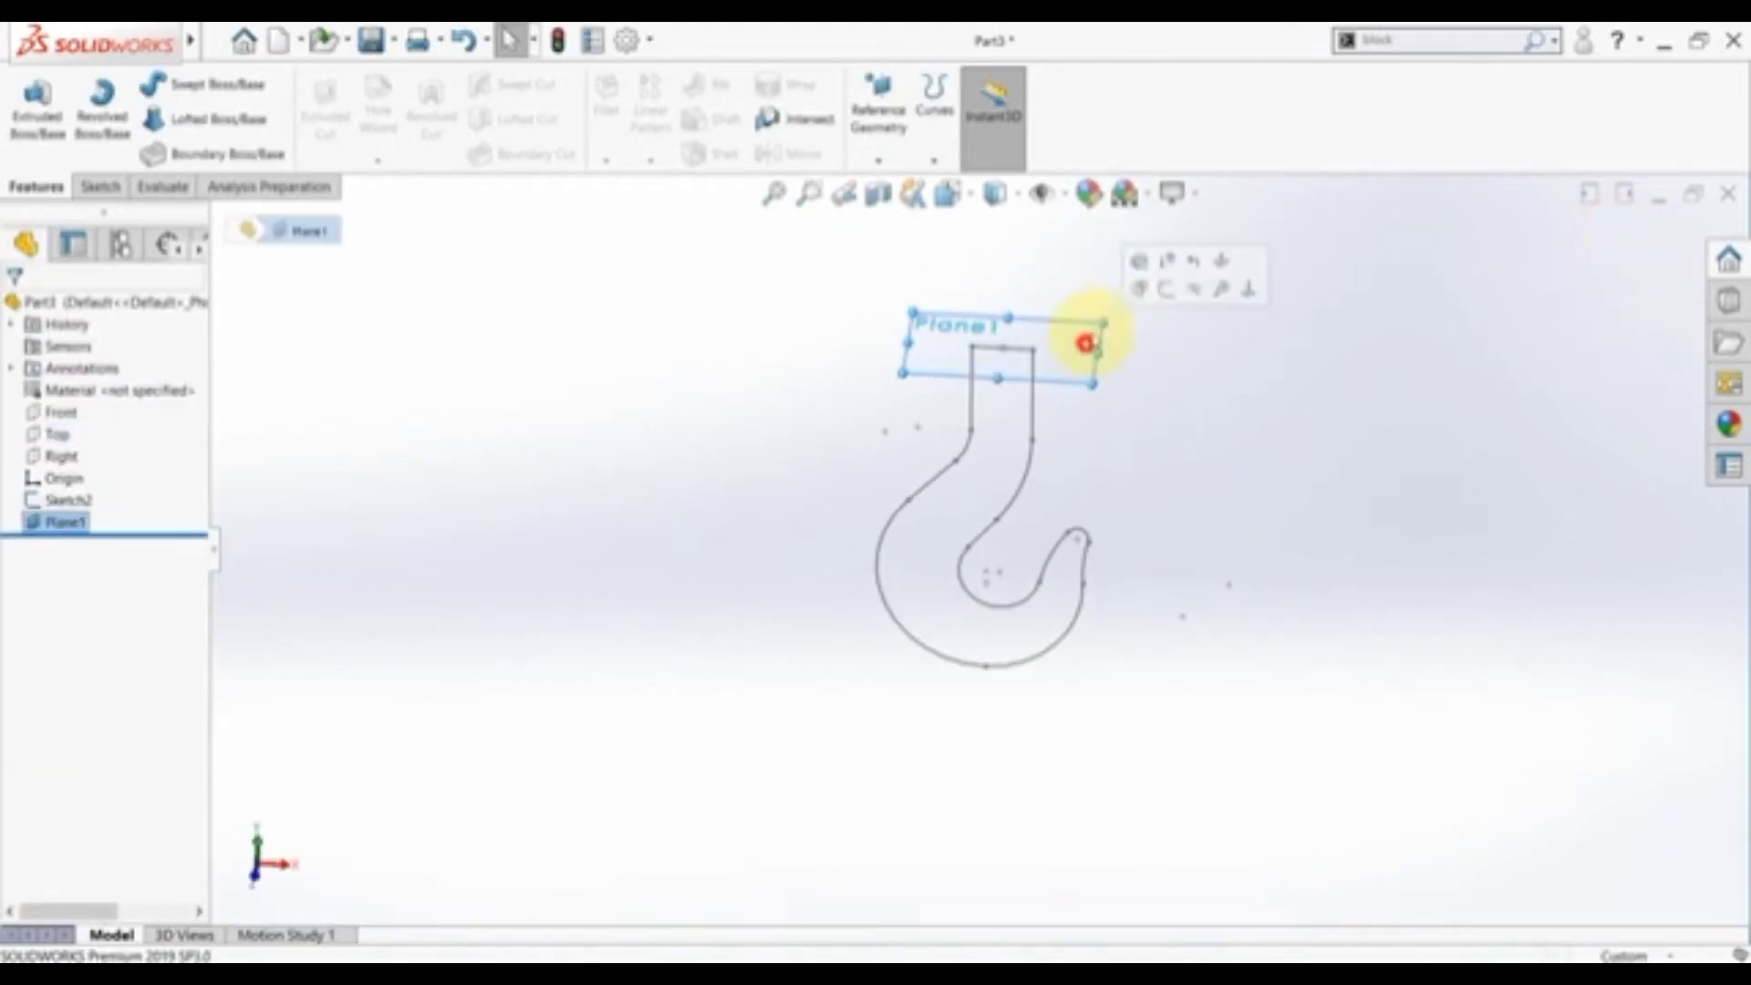
pyautogui.click(1166, 288)
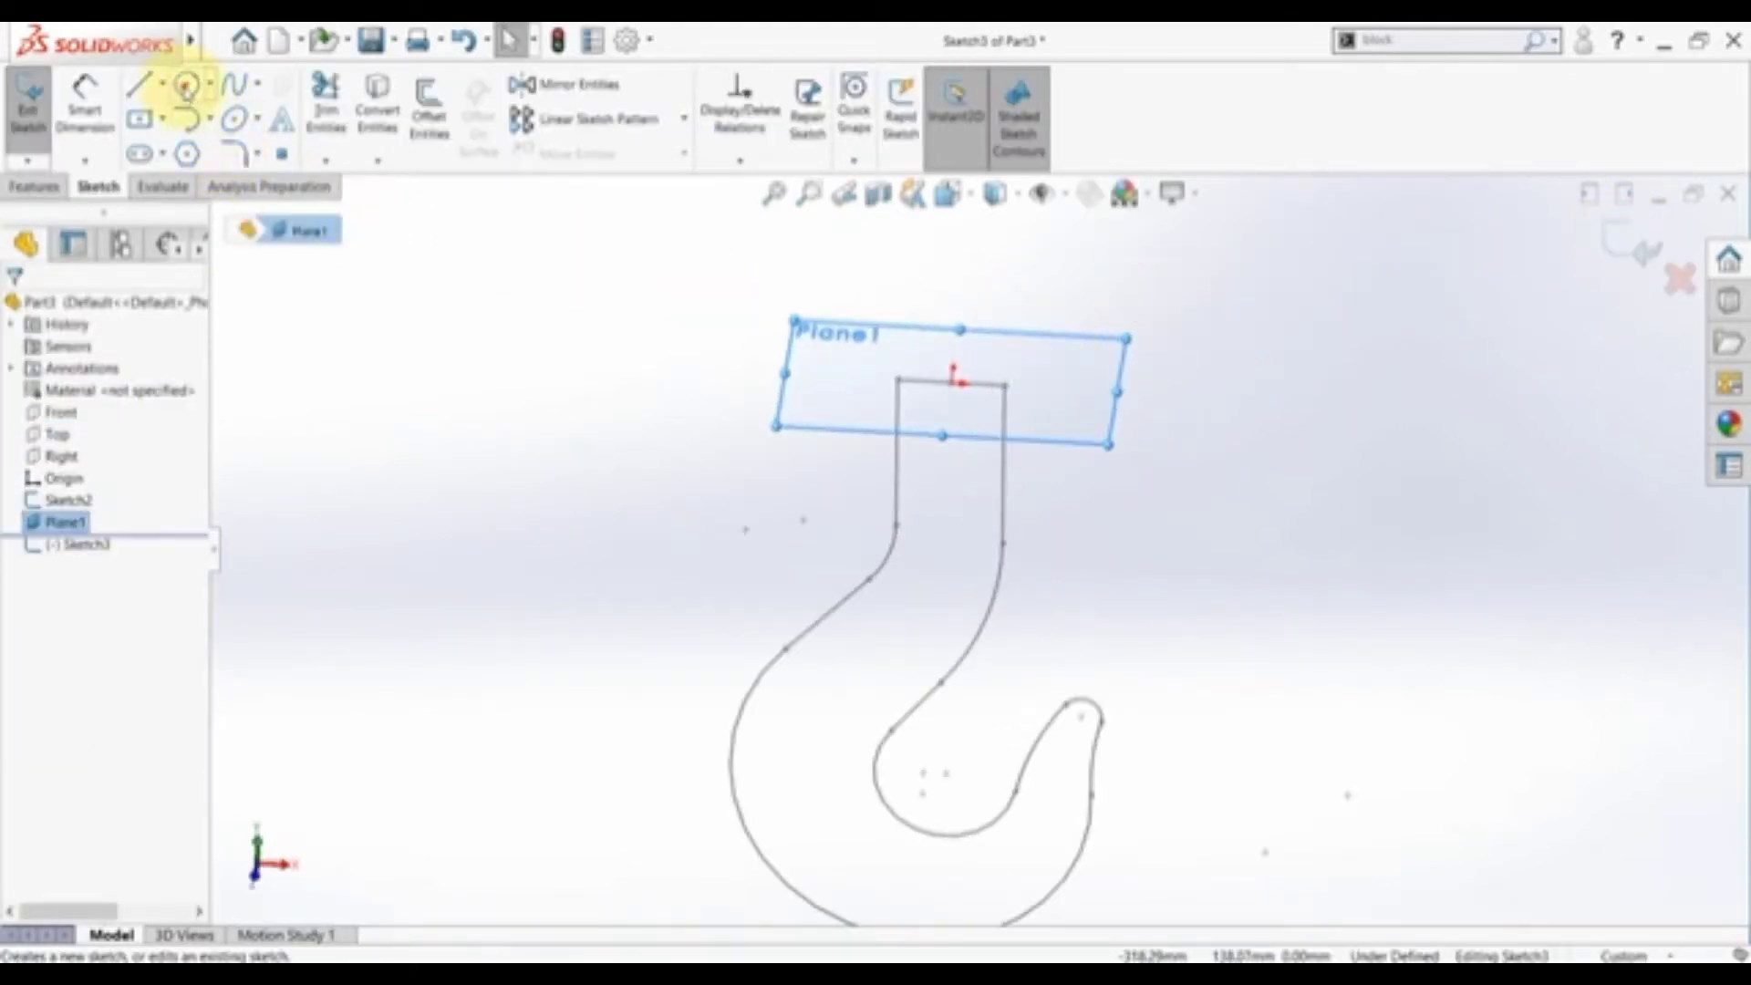
# - Draw a radius 26 circle centred on the shank's top point
pyautogui.click(186, 85)
pyautogui.scroll(-3, 985, 447)
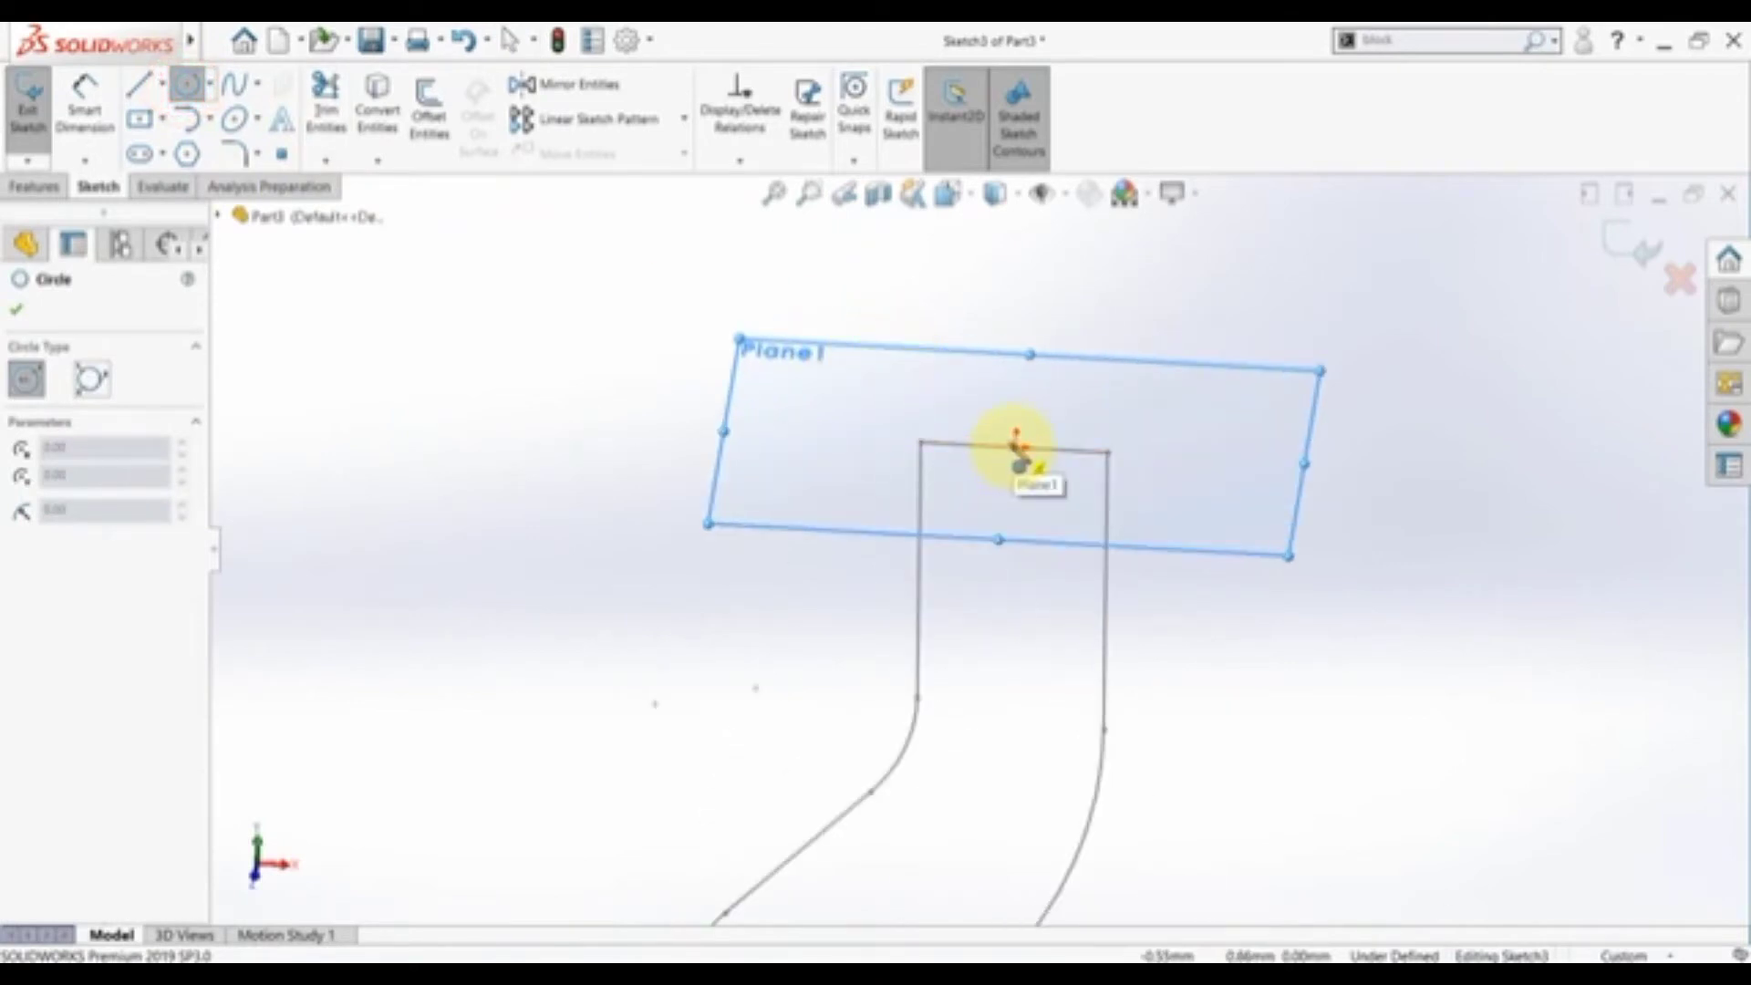
pyautogui.click(1015, 447)
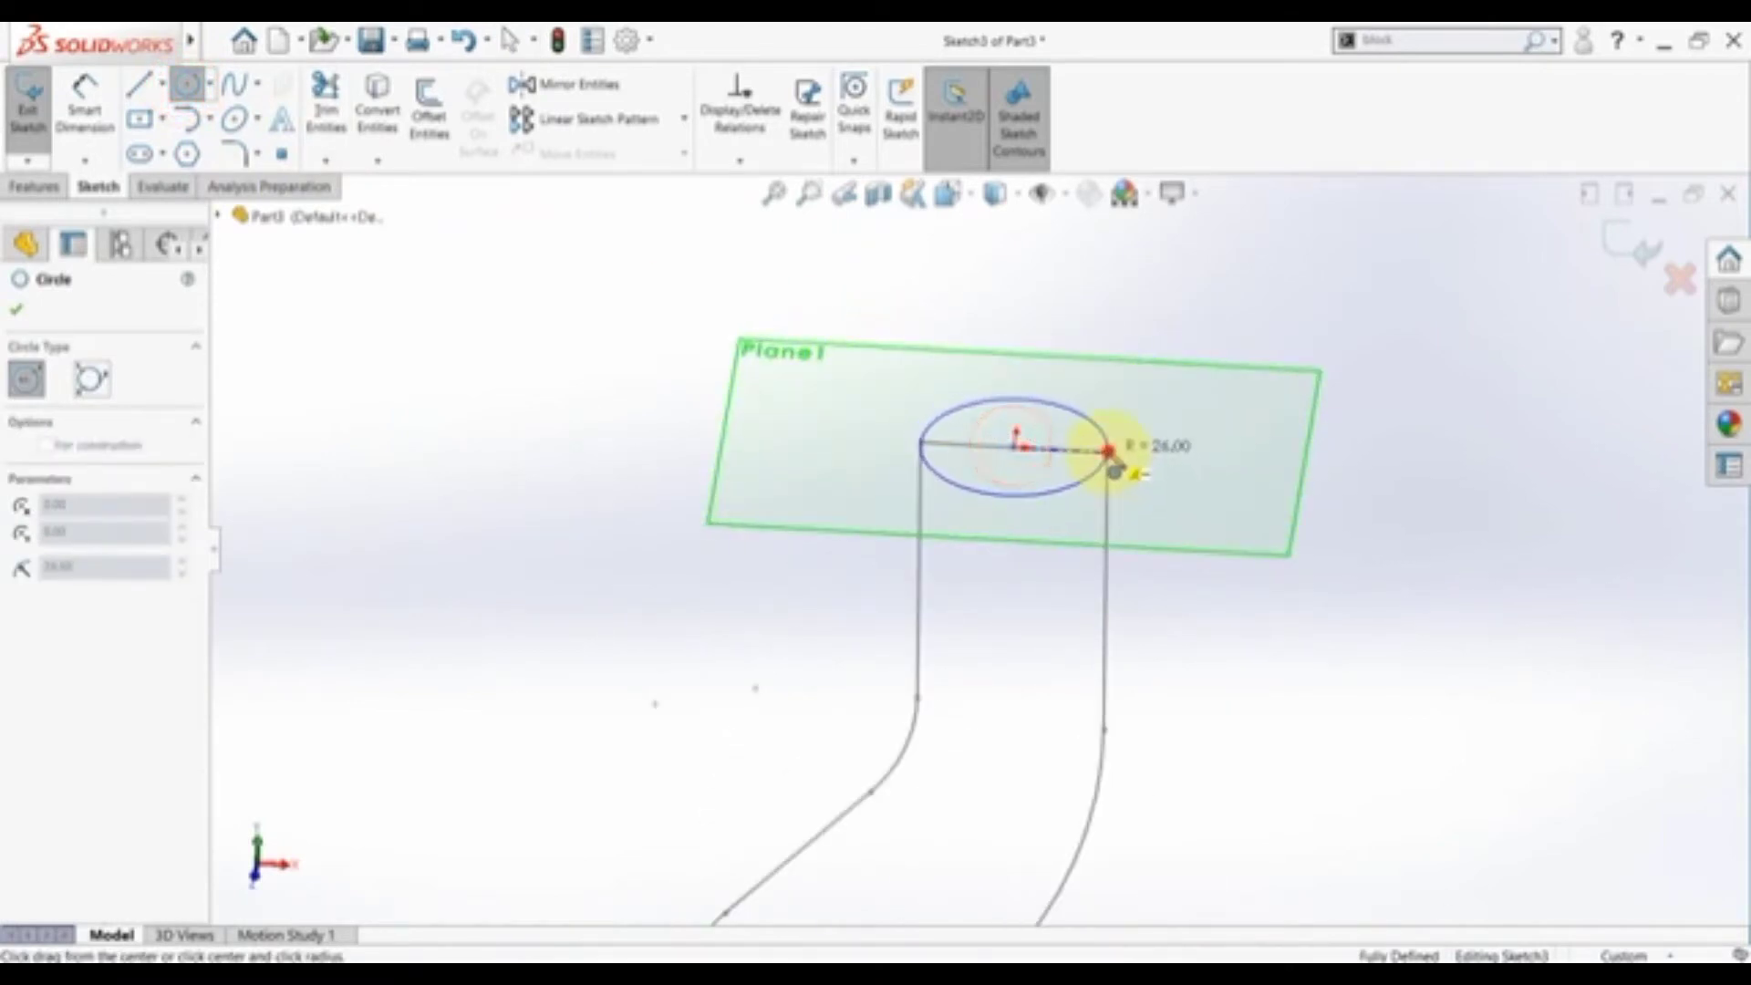
pyautogui.click(1111, 452)
pyautogui.press('Escape')
pyautogui.scroll(3, 1414, 492)
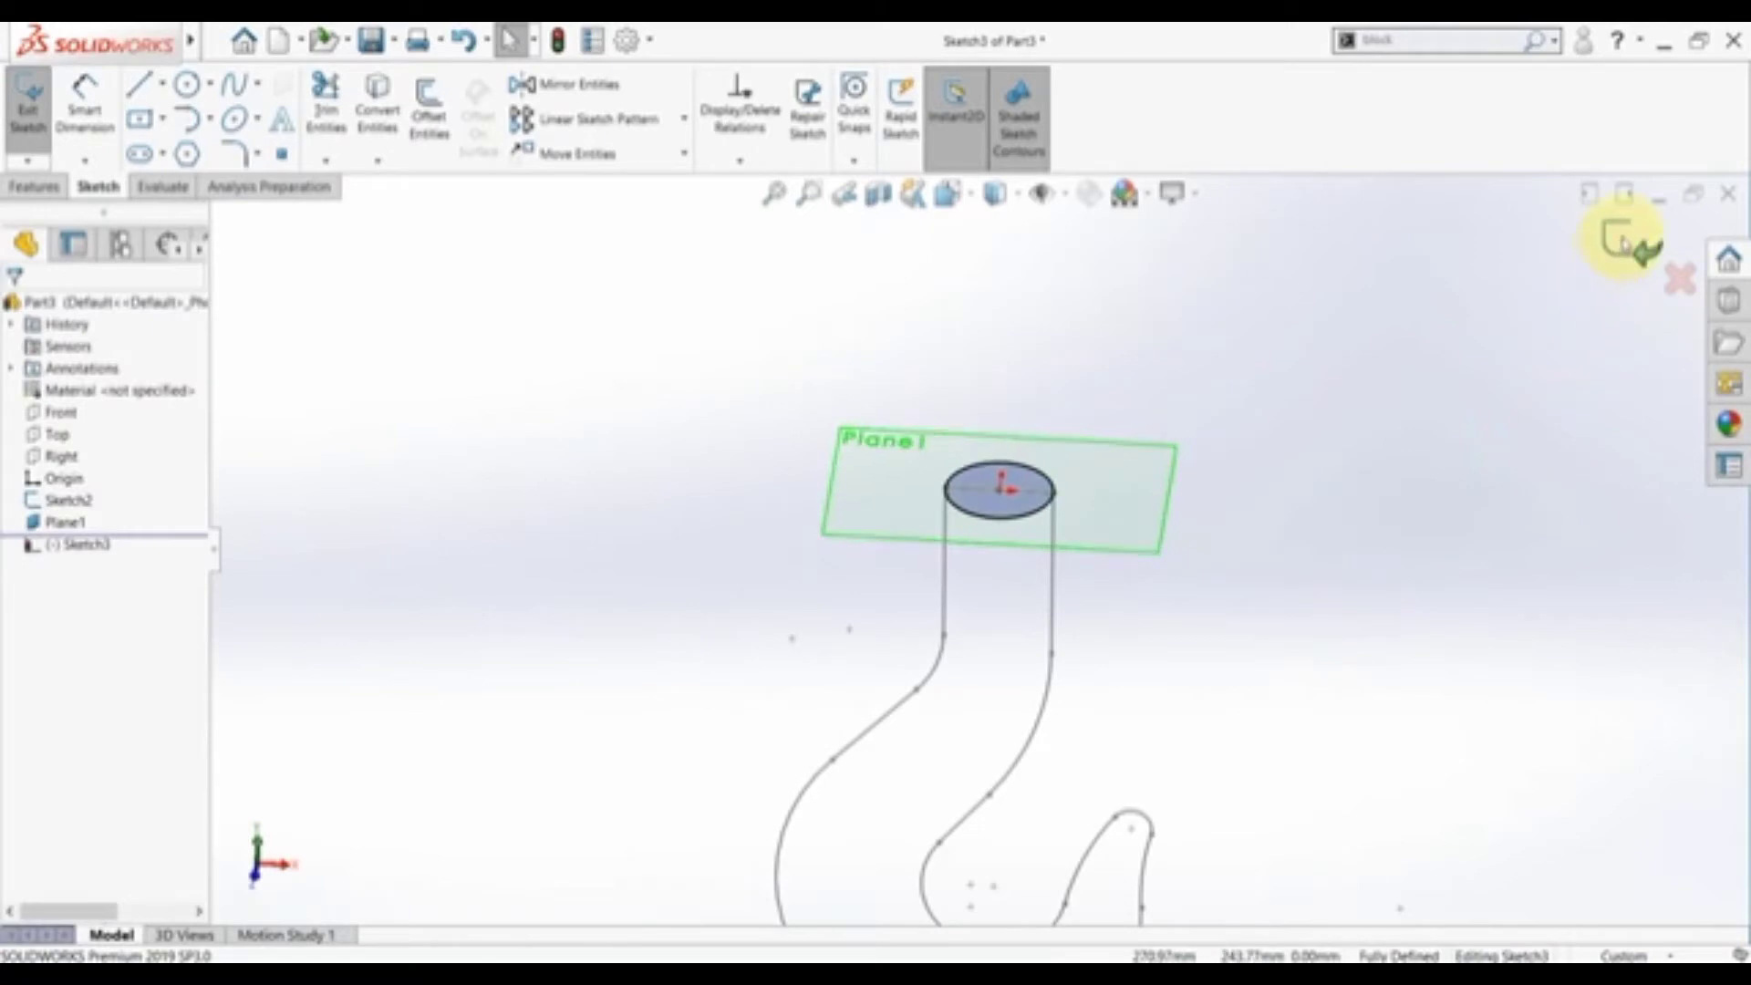
pyautogui.scroll(3, 1188, 687)
pyautogui.moveTo(1048, 723); pyautogui.dragTo(990, 703, button='middle')
# - Start a new sketch on the Top plane, checking the reference drawing
pyautogui.click(597, 972)
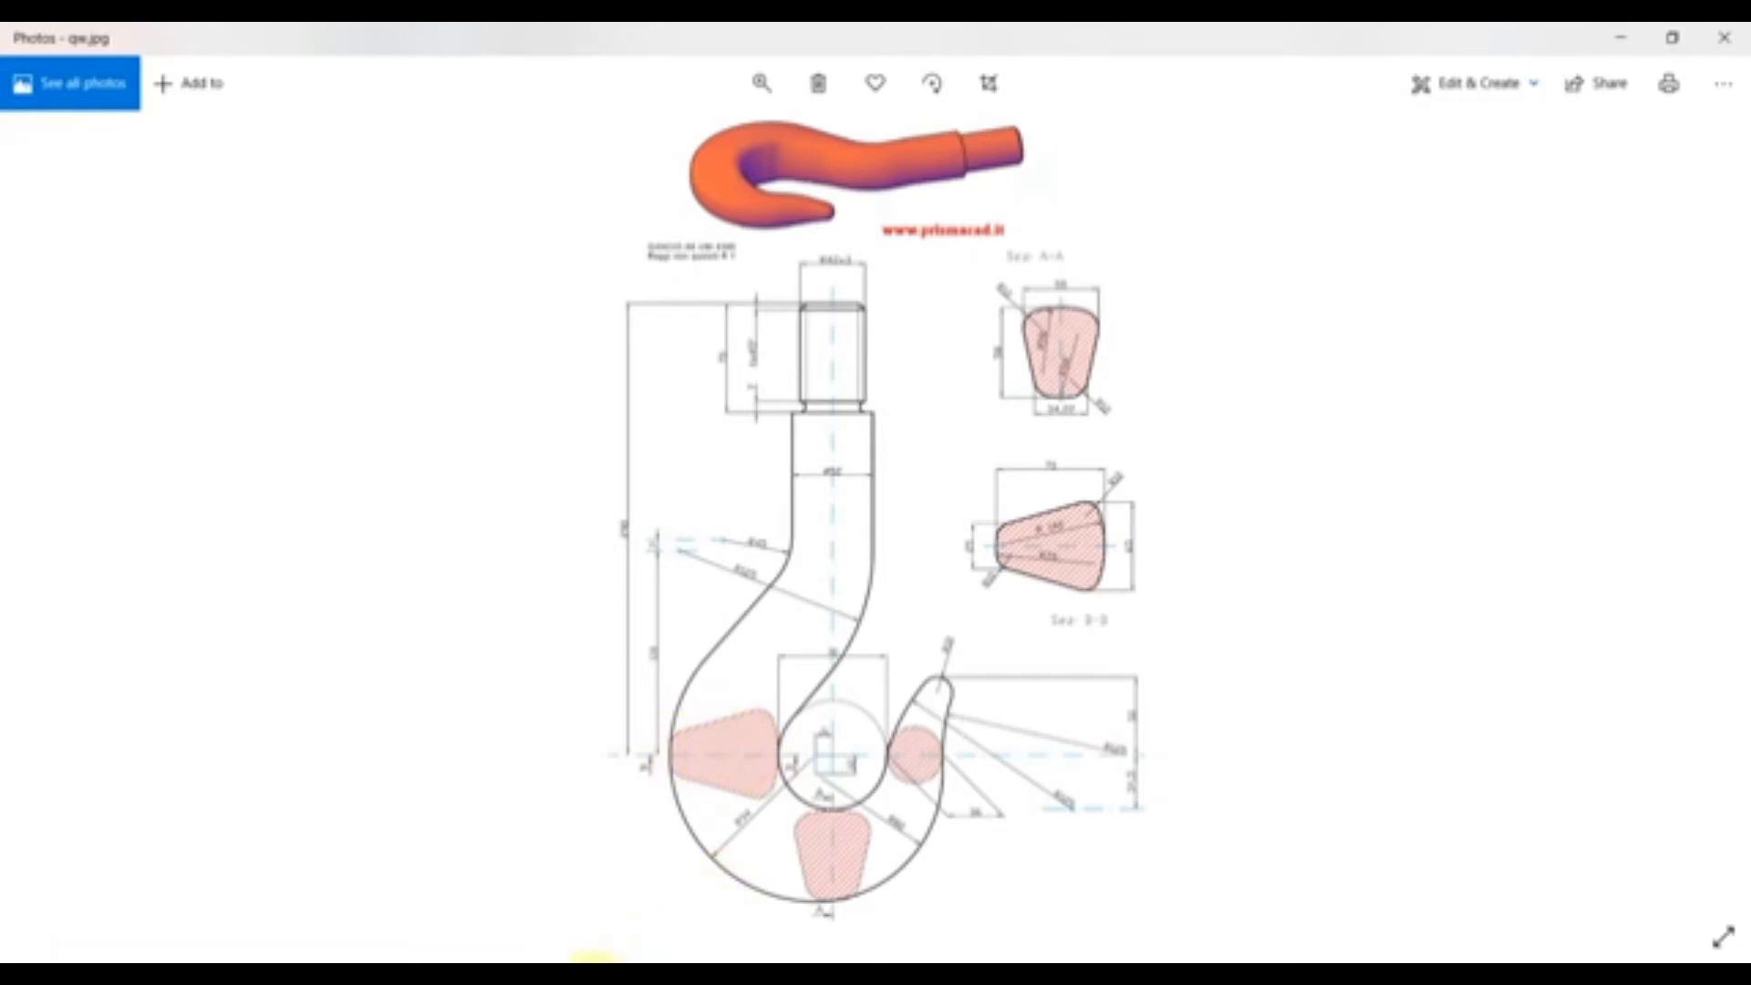
pyautogui.hotkey('alt', 'Tab')
pyautogui.click(530, 754)
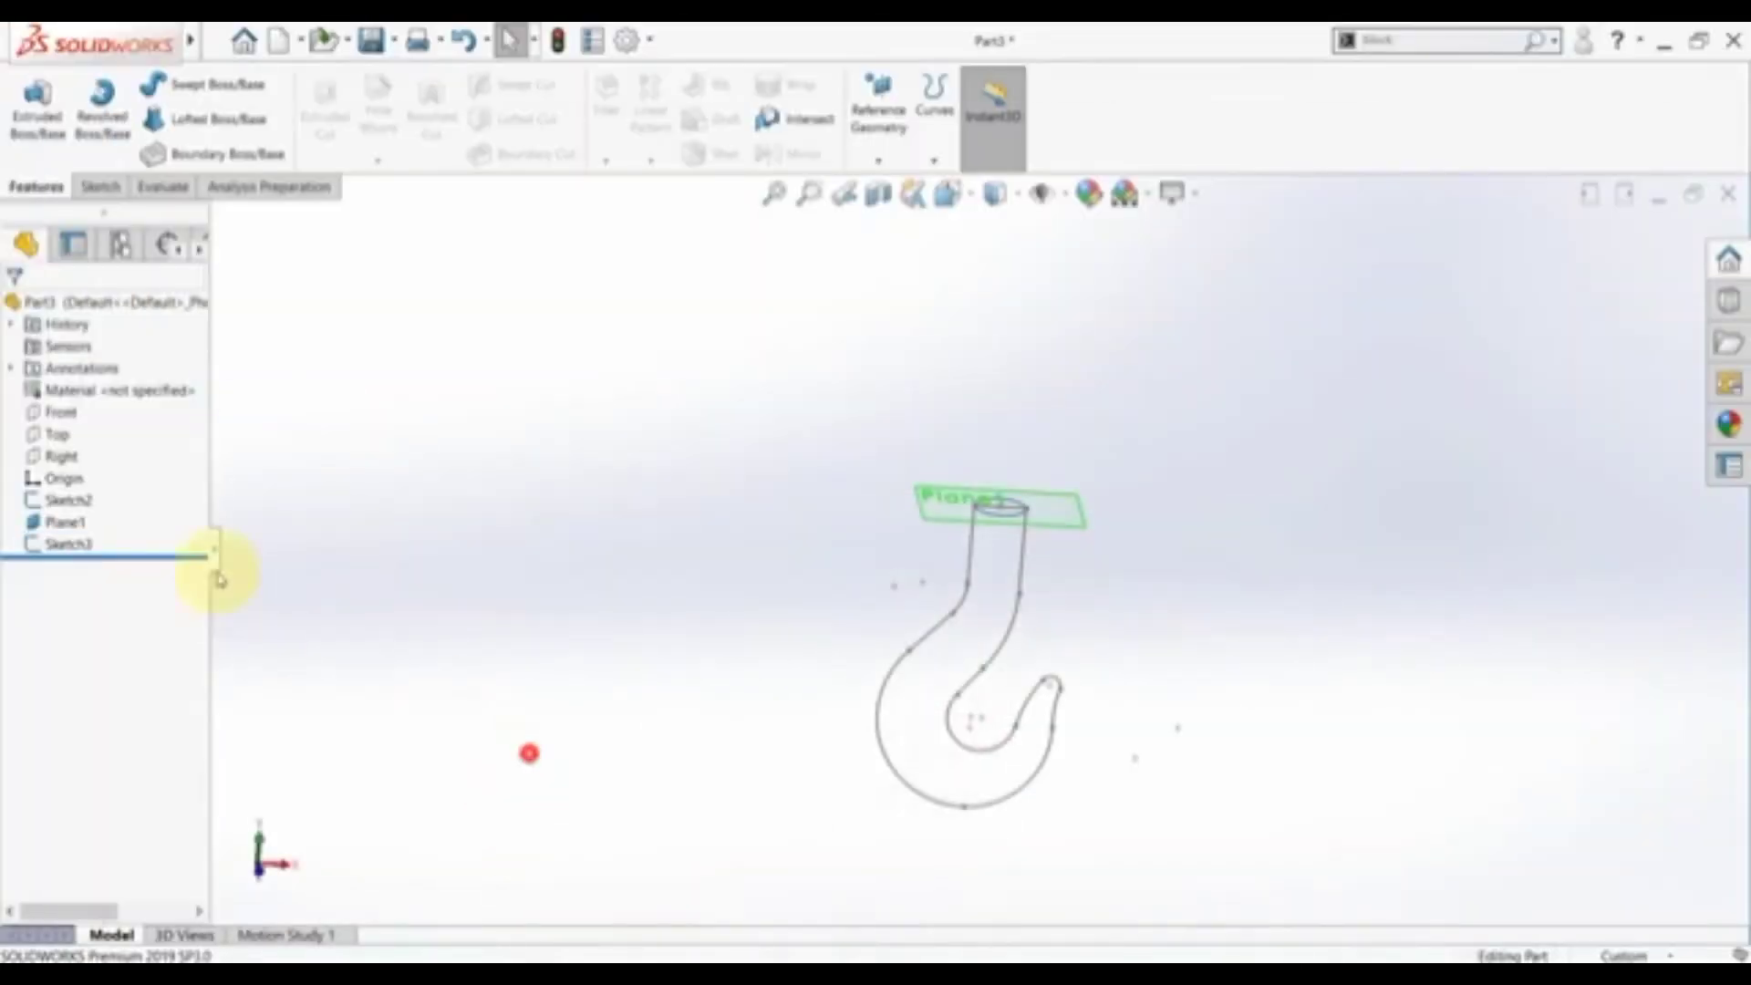
pyautogui.click(56, 435)
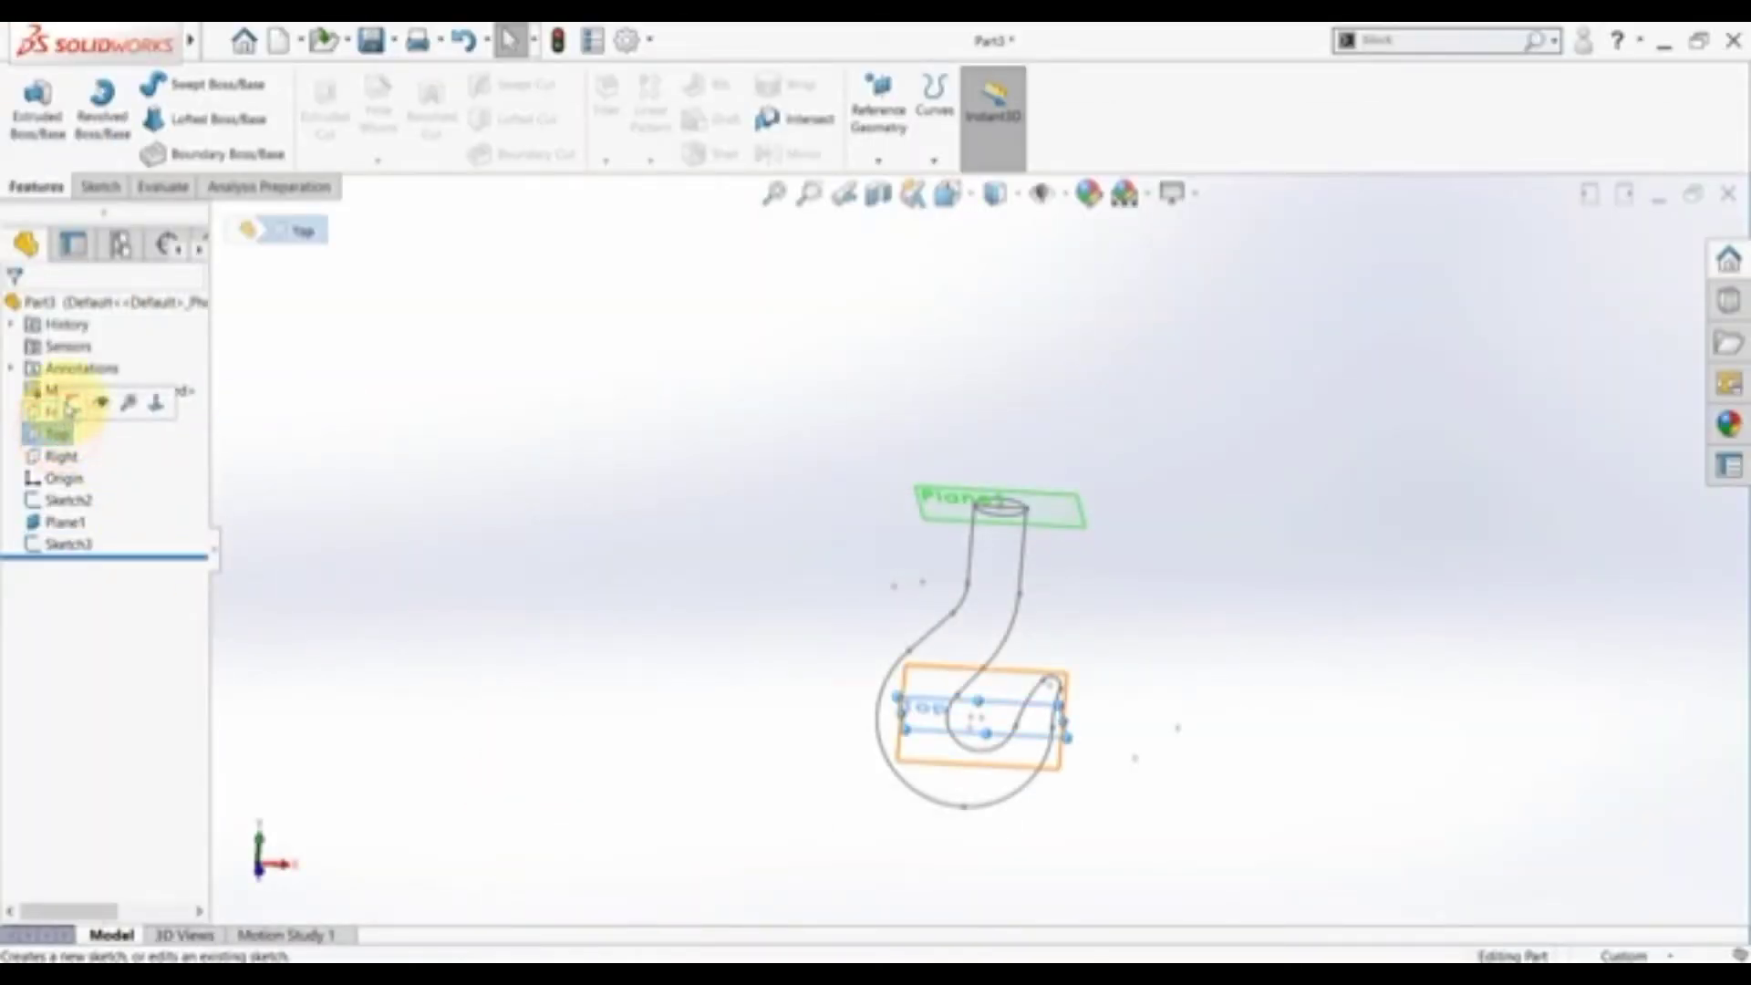
pyautogui.click(78, 406)
pyautogui.click(91, 567)
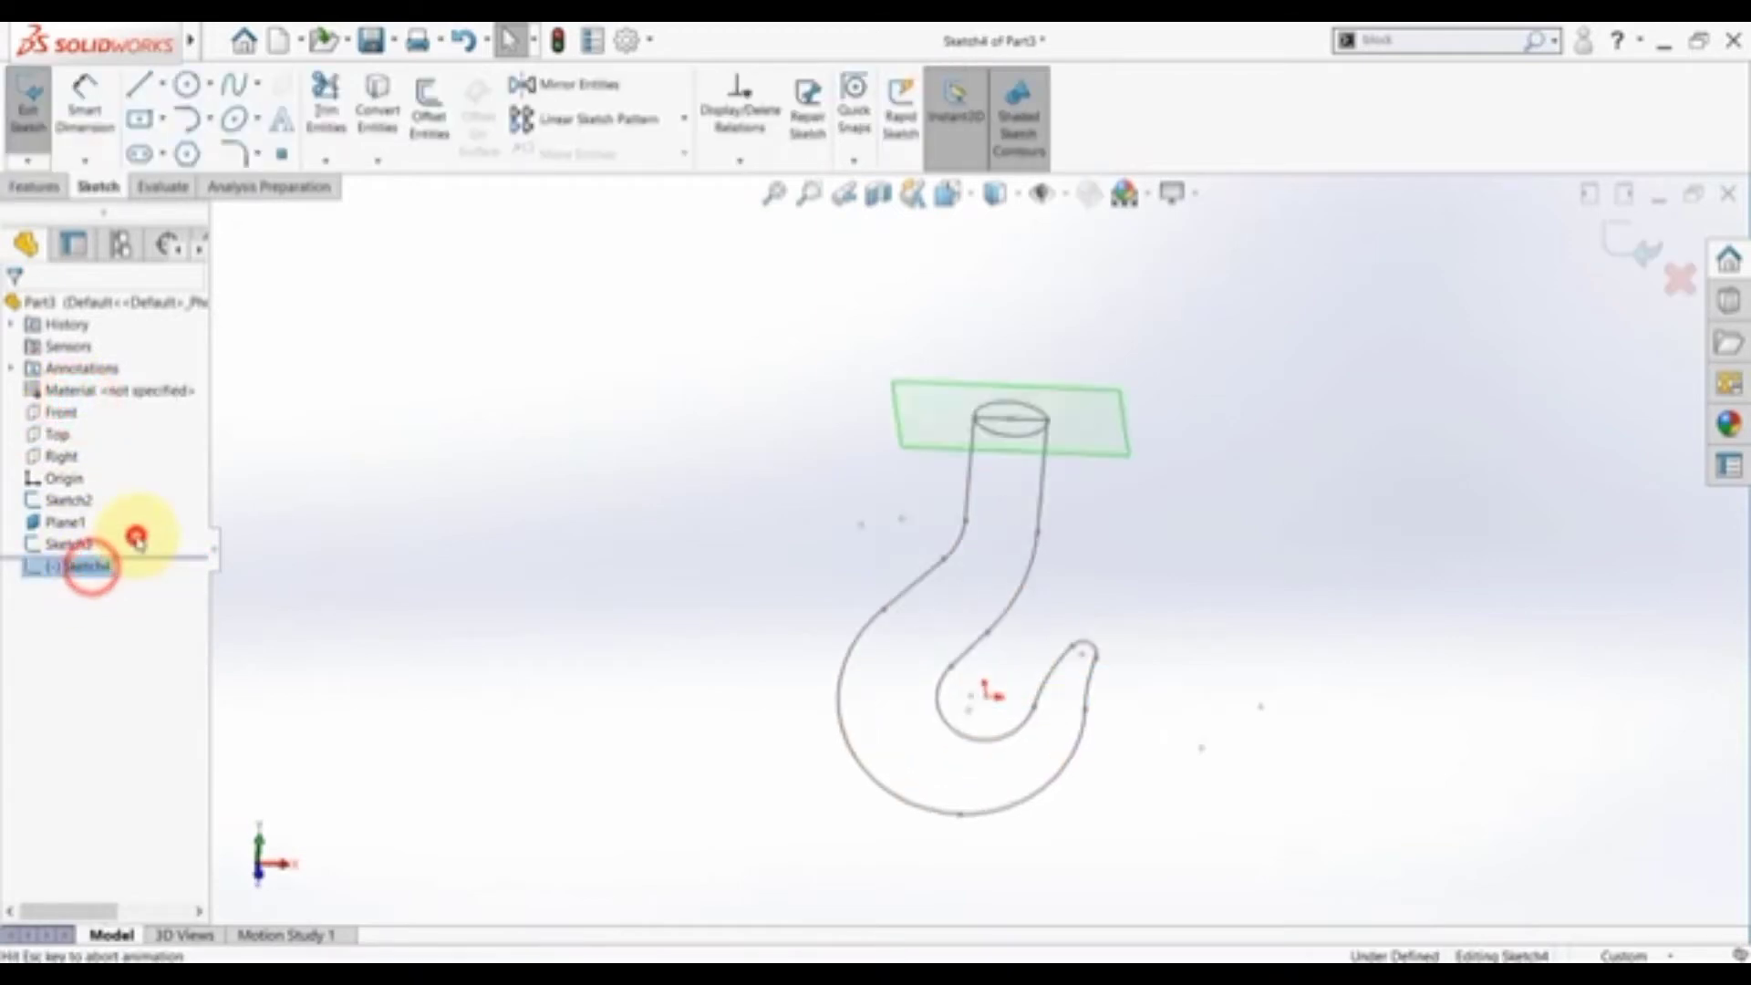
pyautogui.click(473, 590)
pyautogui.click(598, 954)
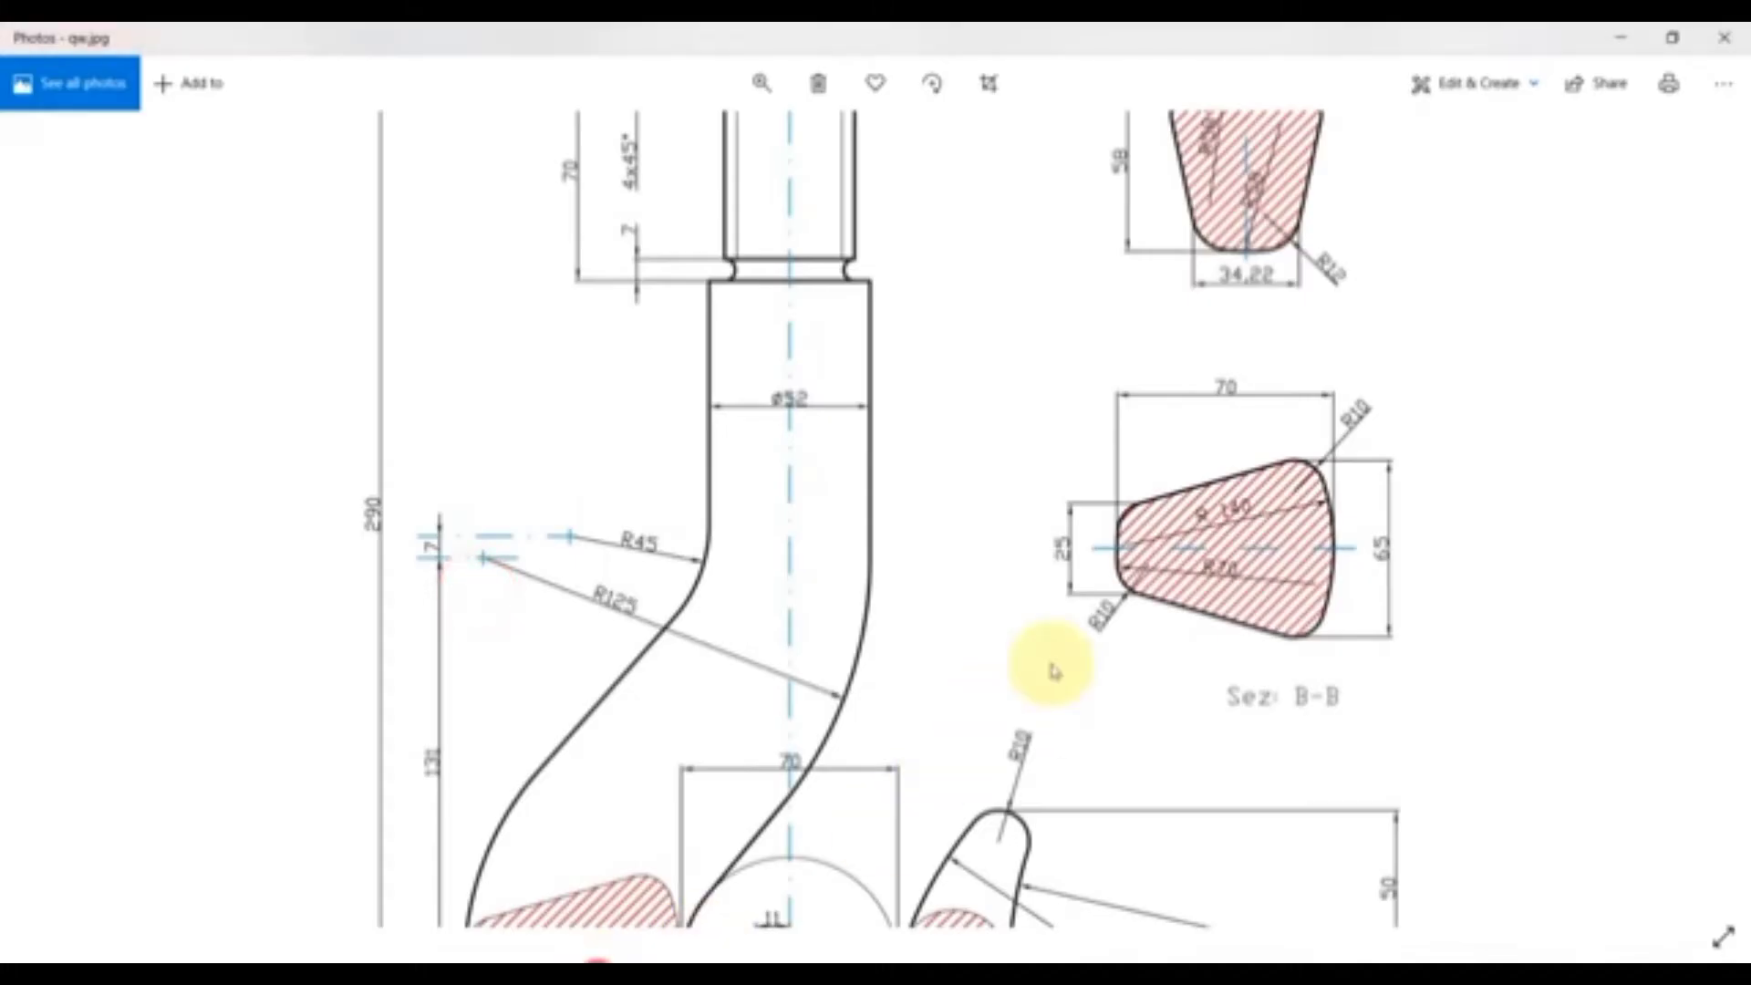
pyautogui.scroll(-1, 1167, 579)
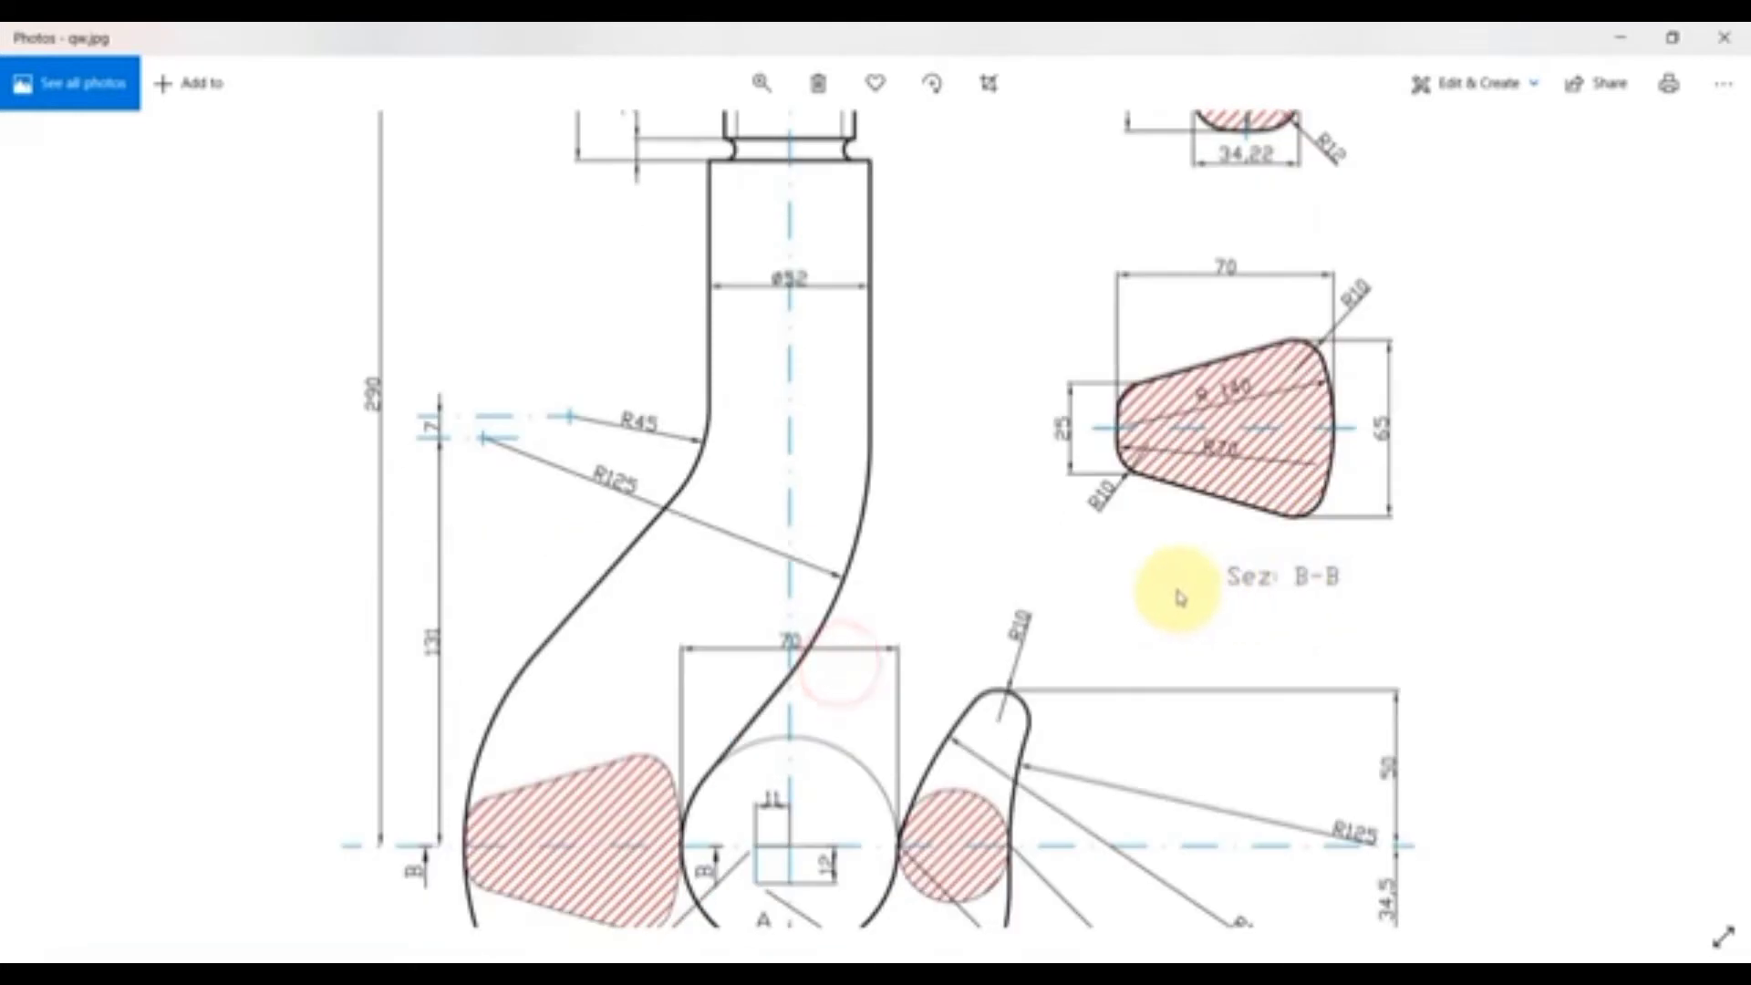
pyautogui.scroll(-1, 1186, 584)
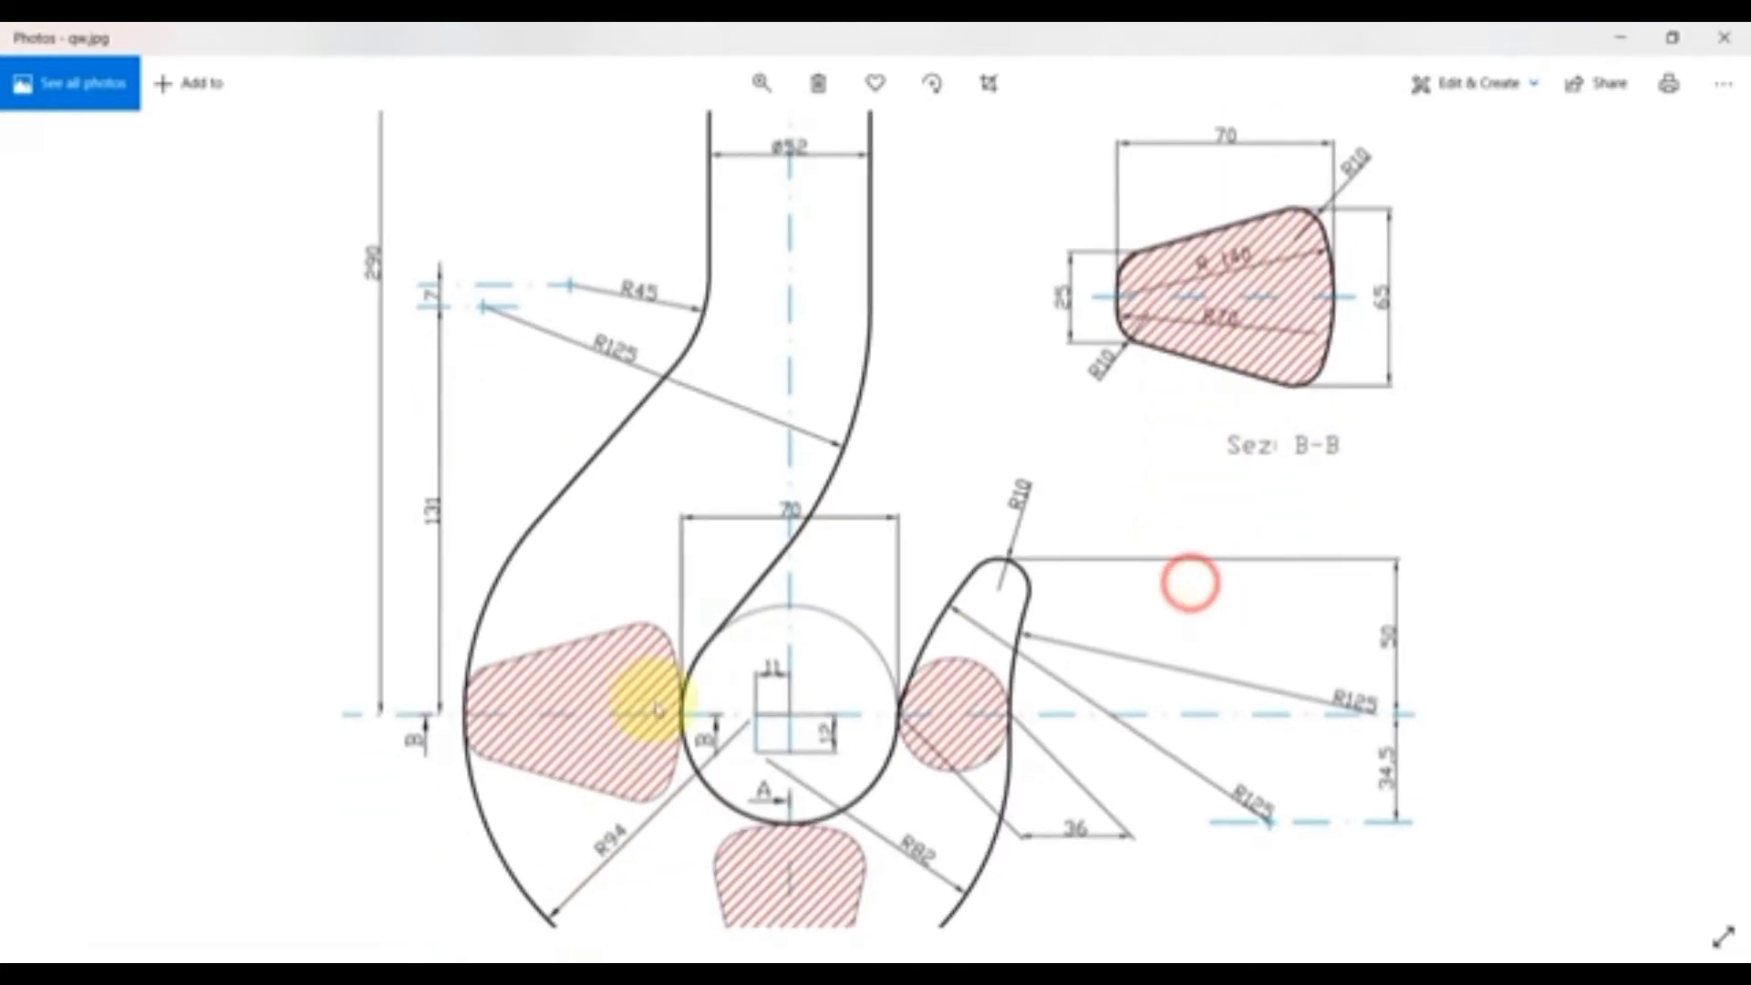
pyautogui.click(599, 956)
# - Draw a short horizontal construction line to the left of the hook sketch
pyautogui.scroll(2, 976, 715)
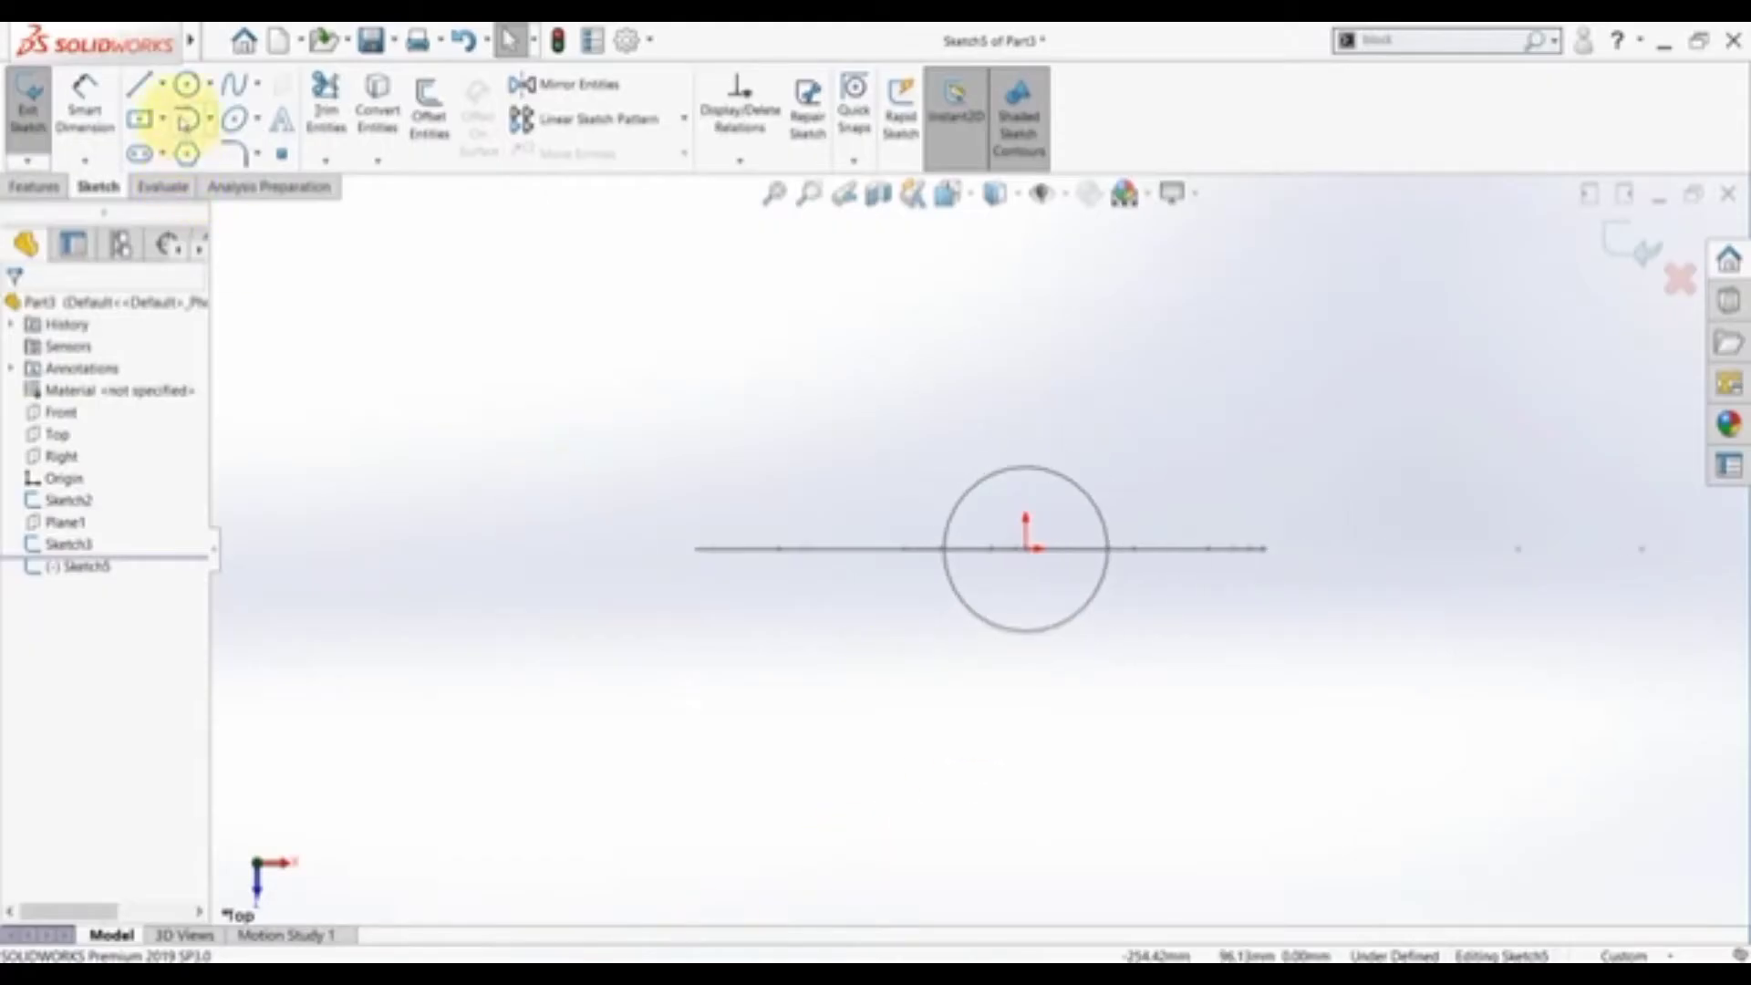
pyautogui.click(166, 87)
pyautogui.click(167, 87)
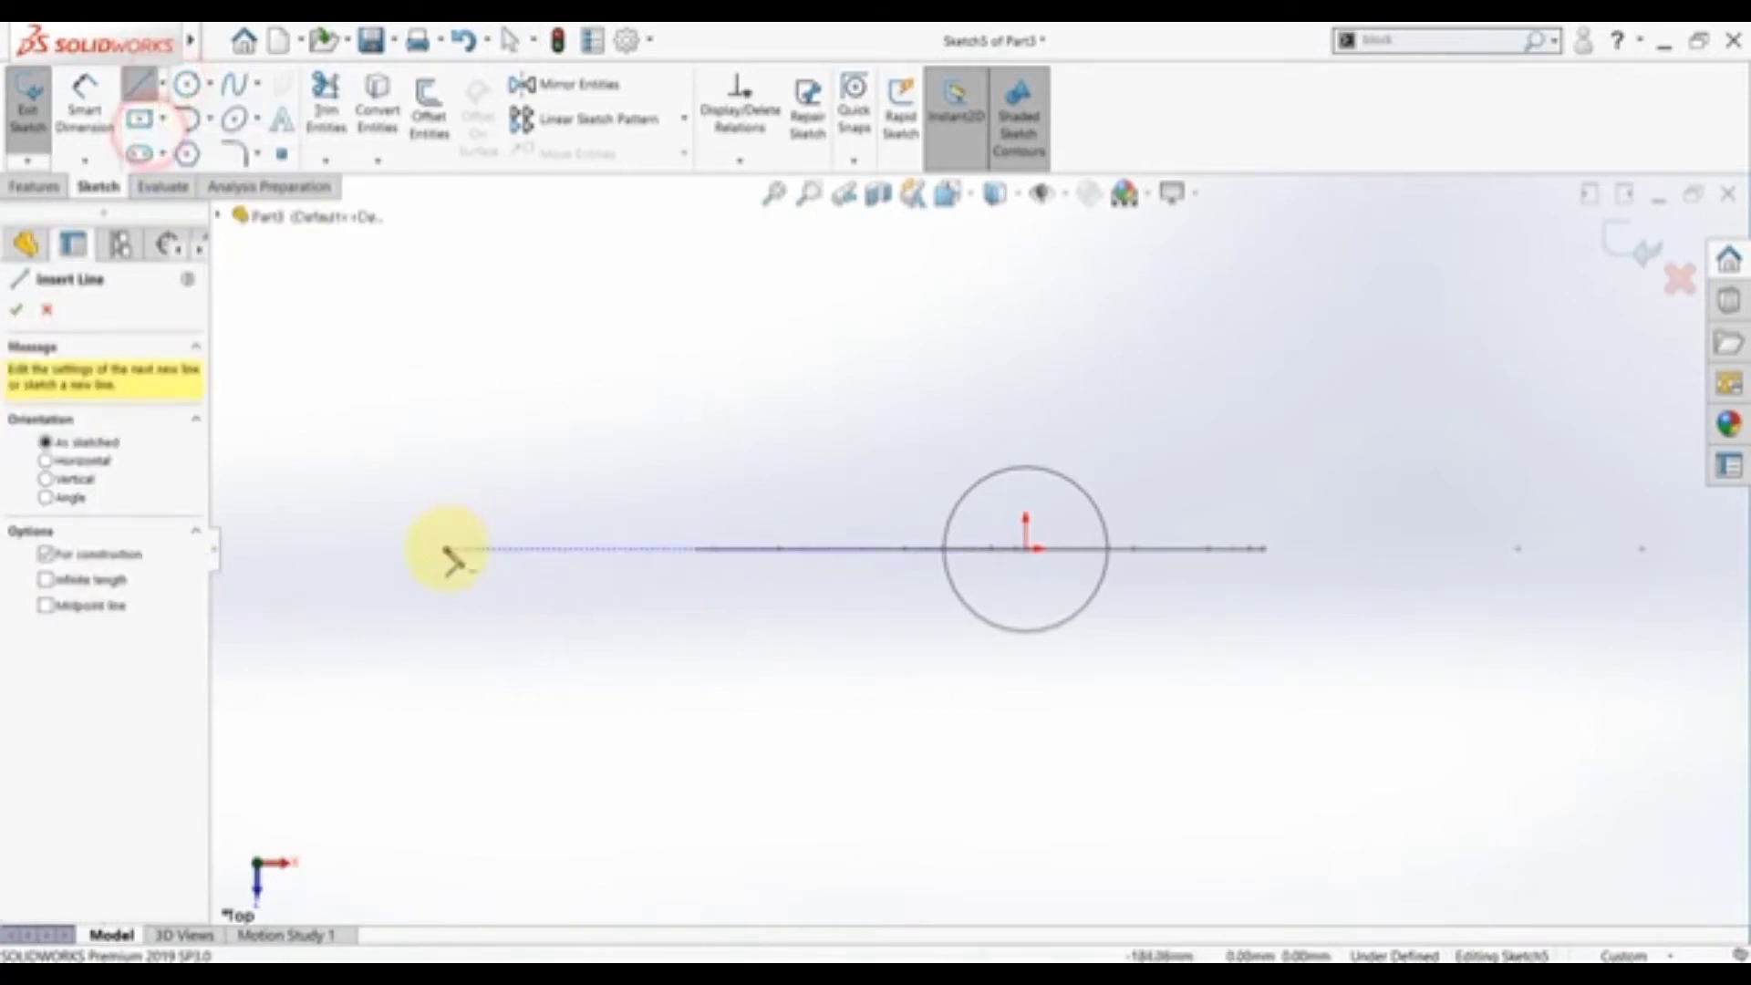
pyautogui.click(446, 549)
pyautogui.click(550, 549)
pyautogui.press('Escape')
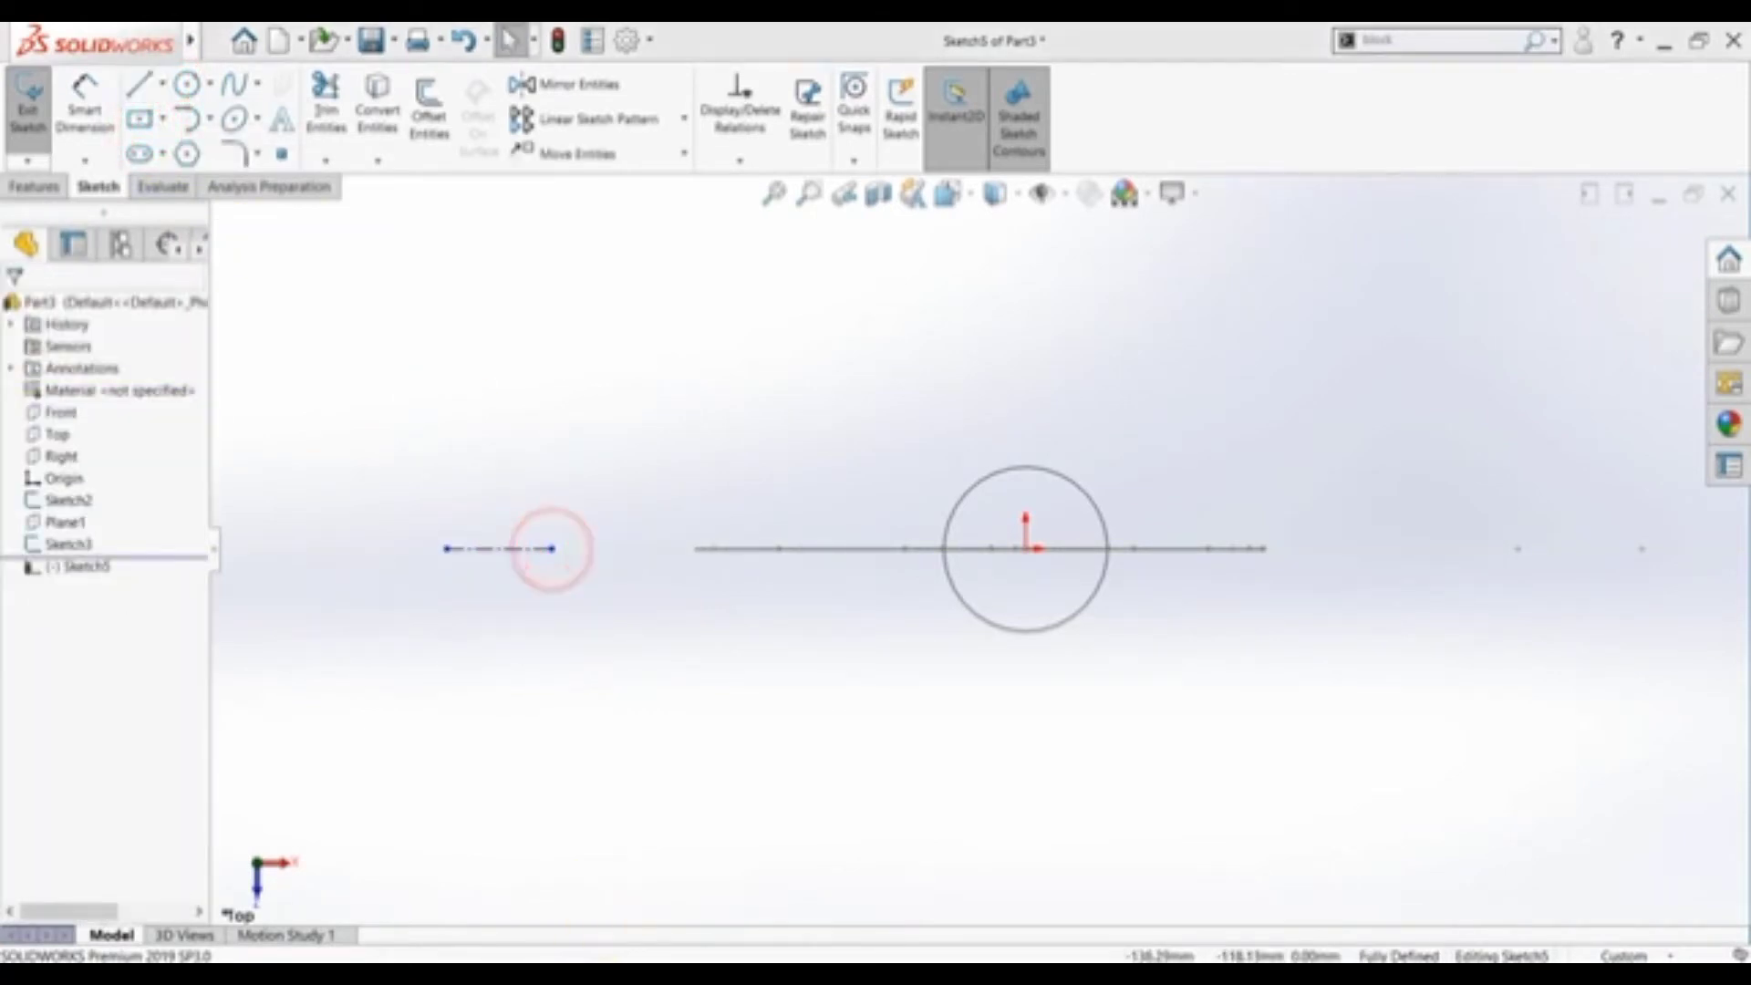
# - Check section B-B on the reference, then dimension the construction line to 70 mm
pyautogui.hotkey('alt', 'Tab')
pyautogui.doubleClick(1017, 527)
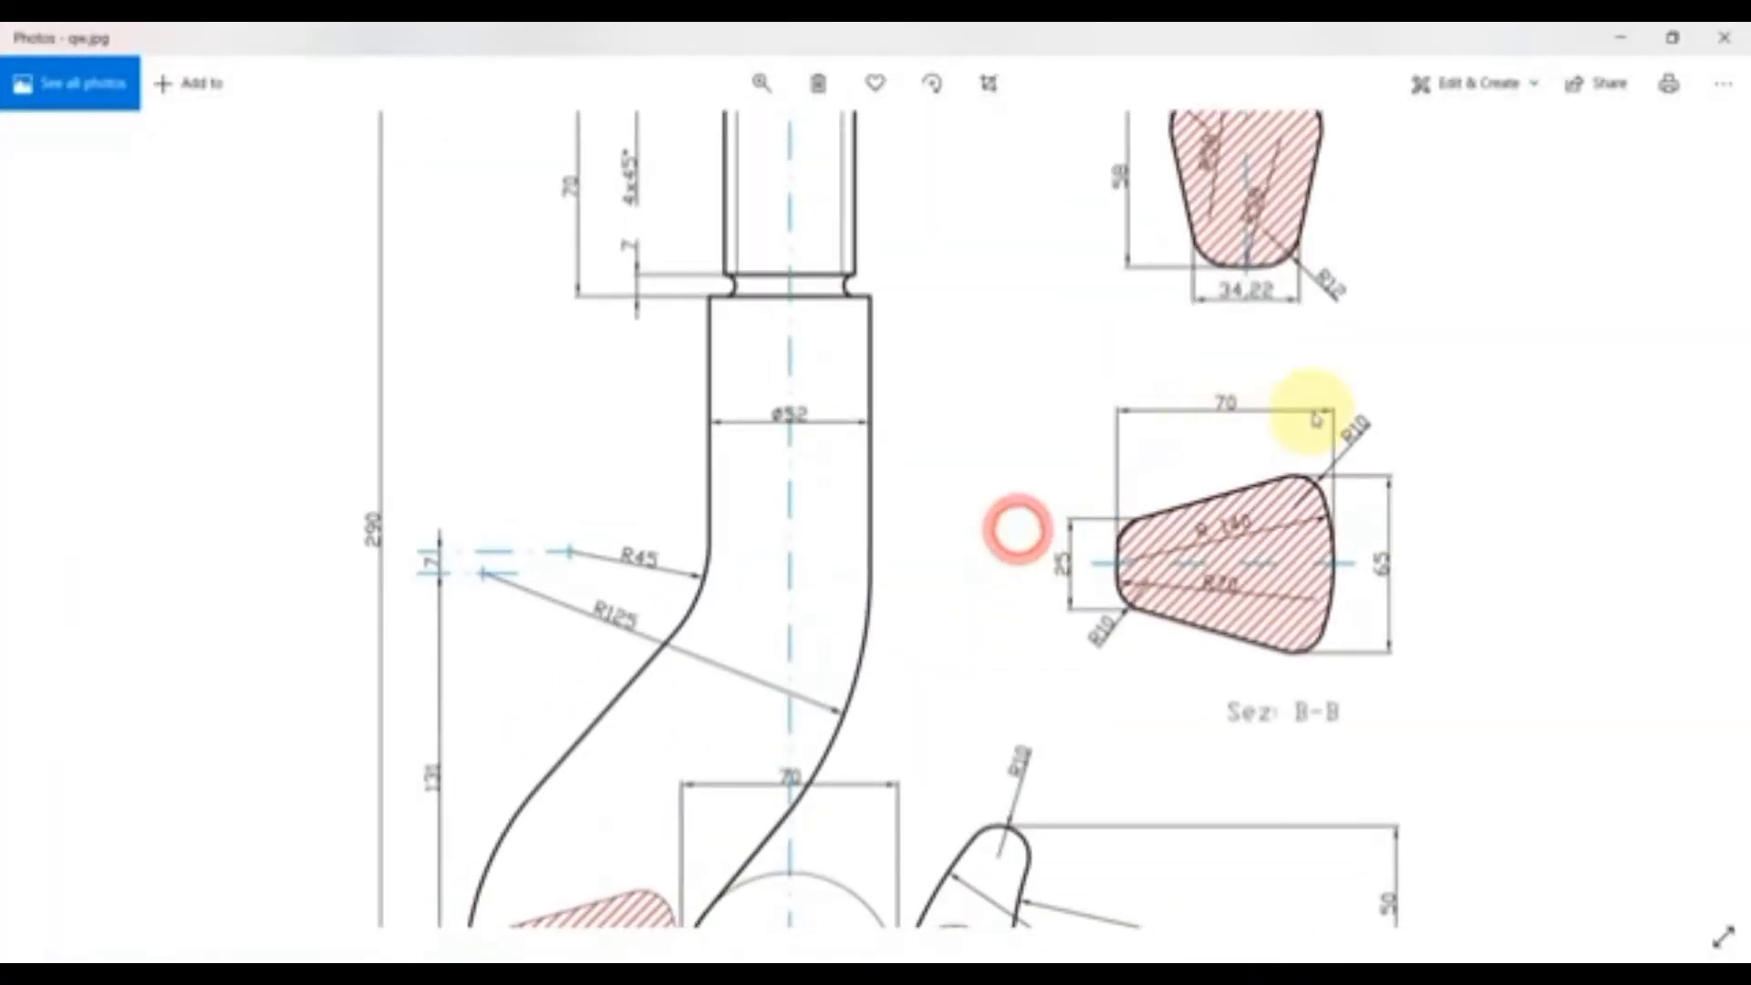
pyautogui.hotkey('alt', 'Tab')
pyautogui.click(85, 105)
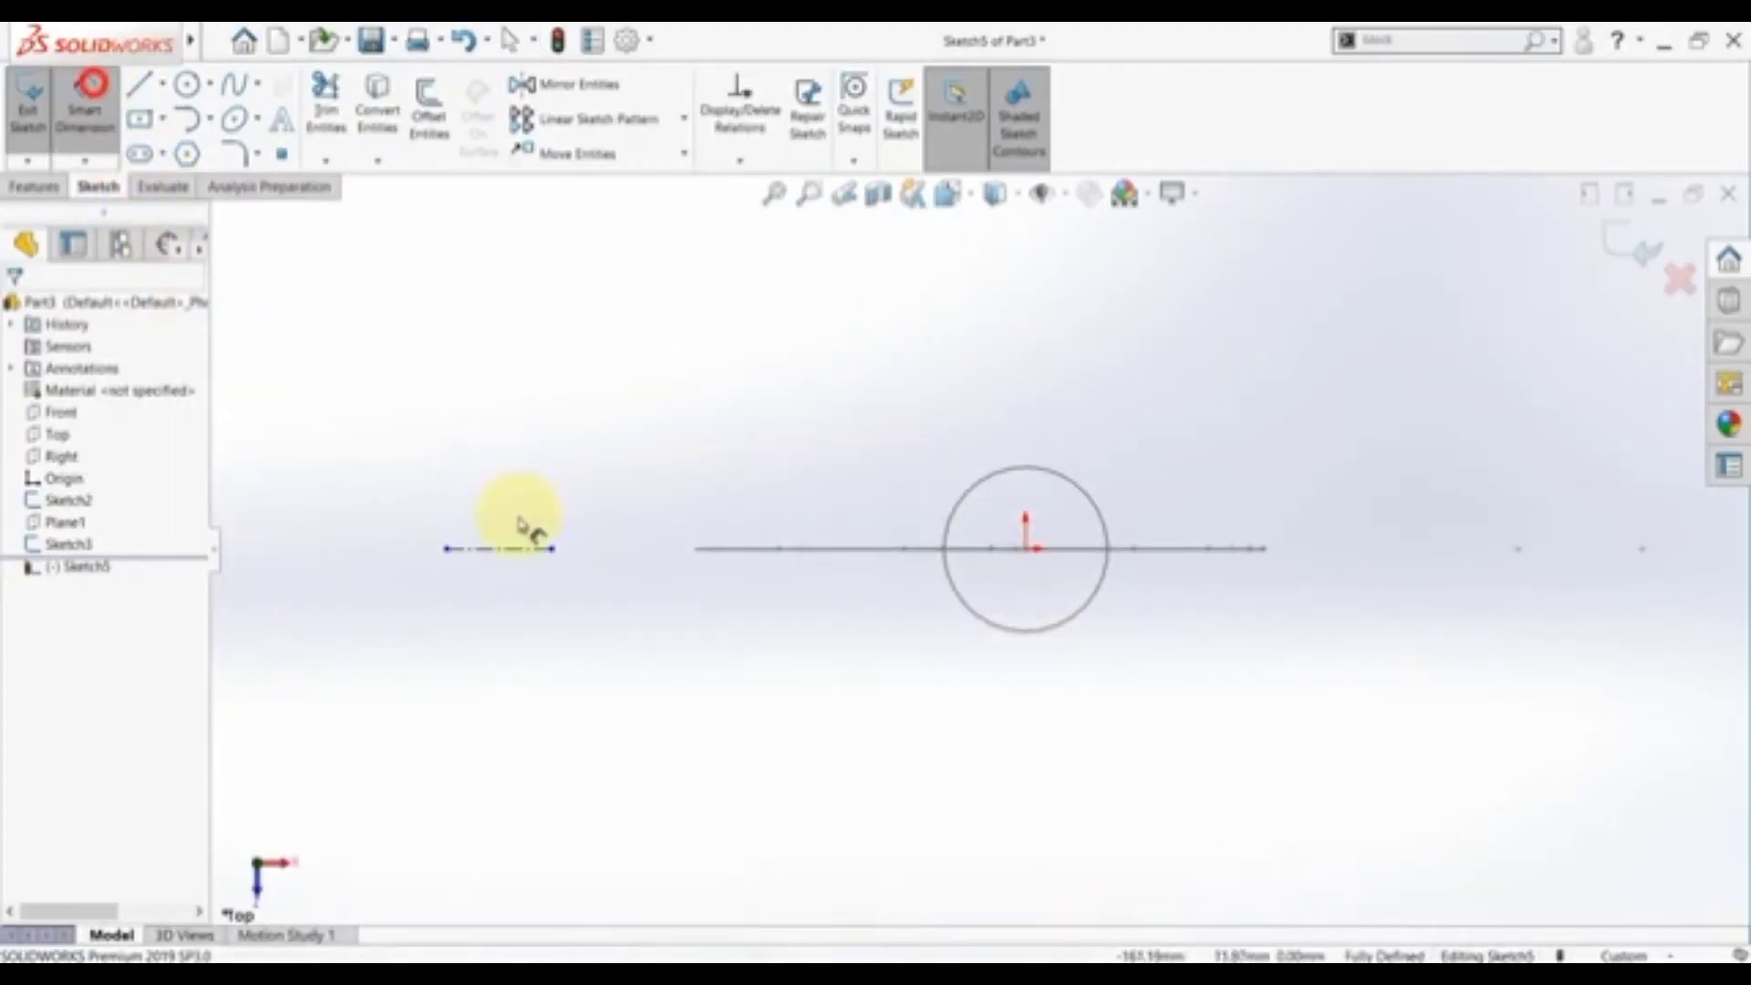
pyautogui.click(508, 550)
pyautogui.click(507, 470)
pyautogui.write('70')
pyautogui.press('Return')
pyautogui.press('Escape')
pyautogui.scroll(-2, 460, 497)
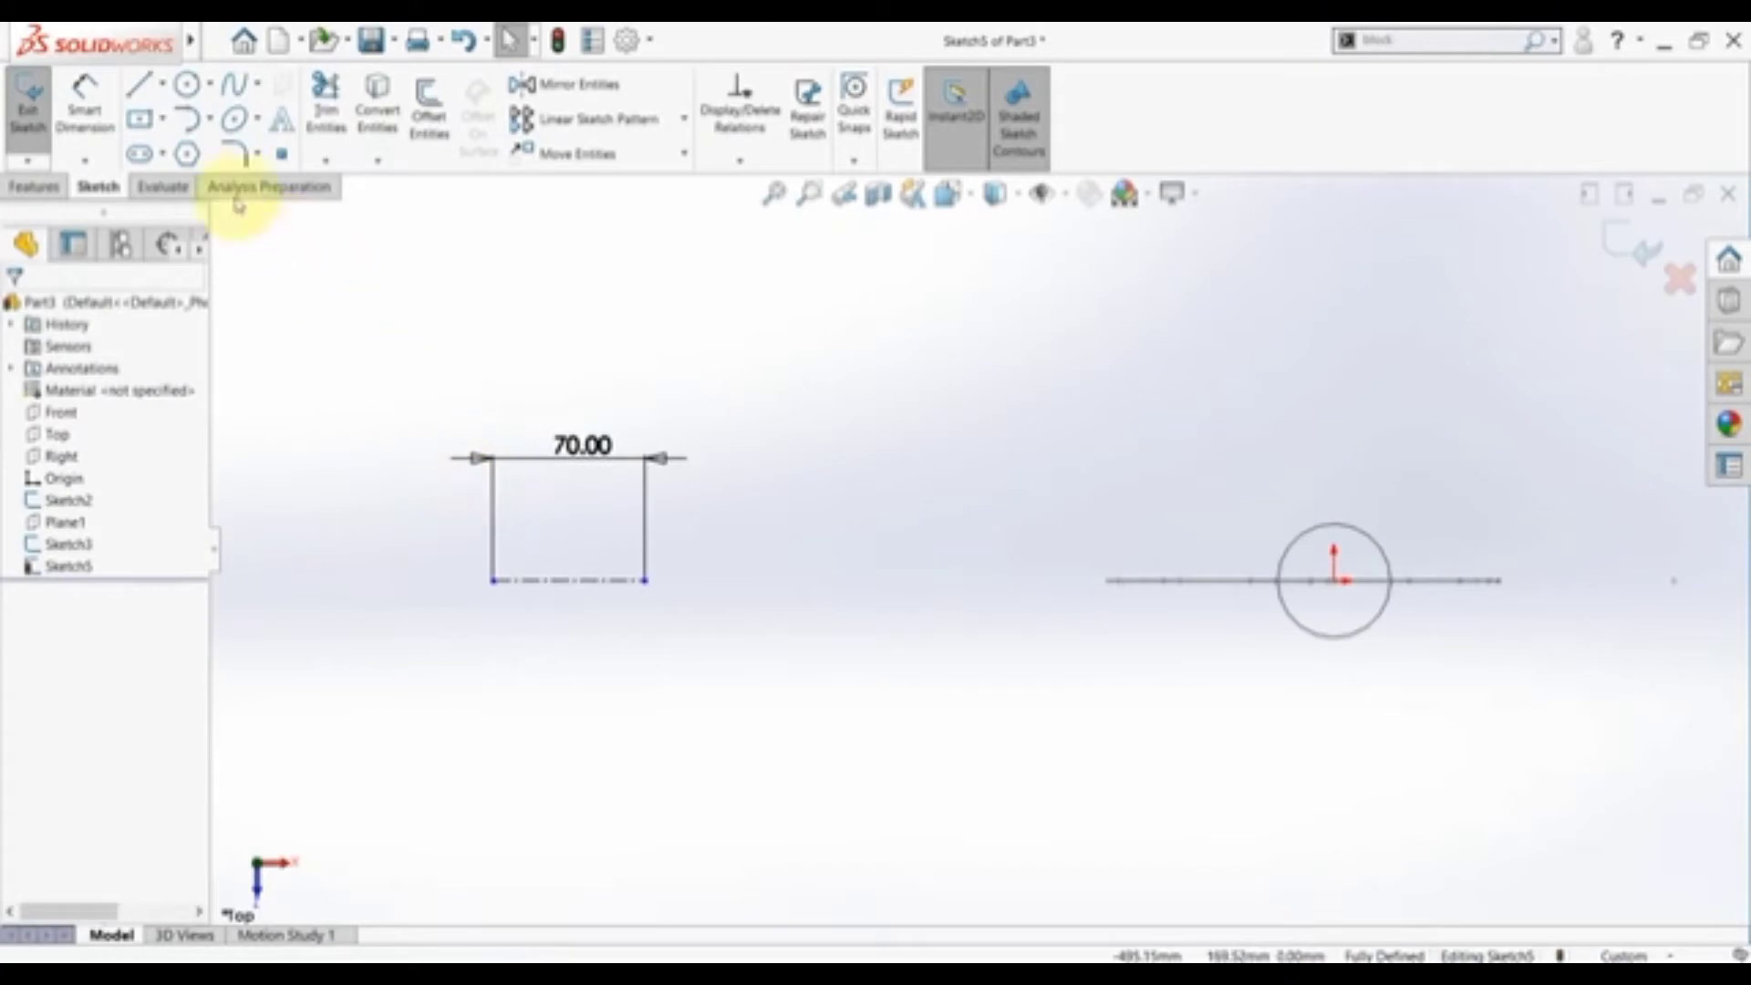
# - Draw a three-point arc on the left, bulging outward to the left
pyautogui.click(210, 119)
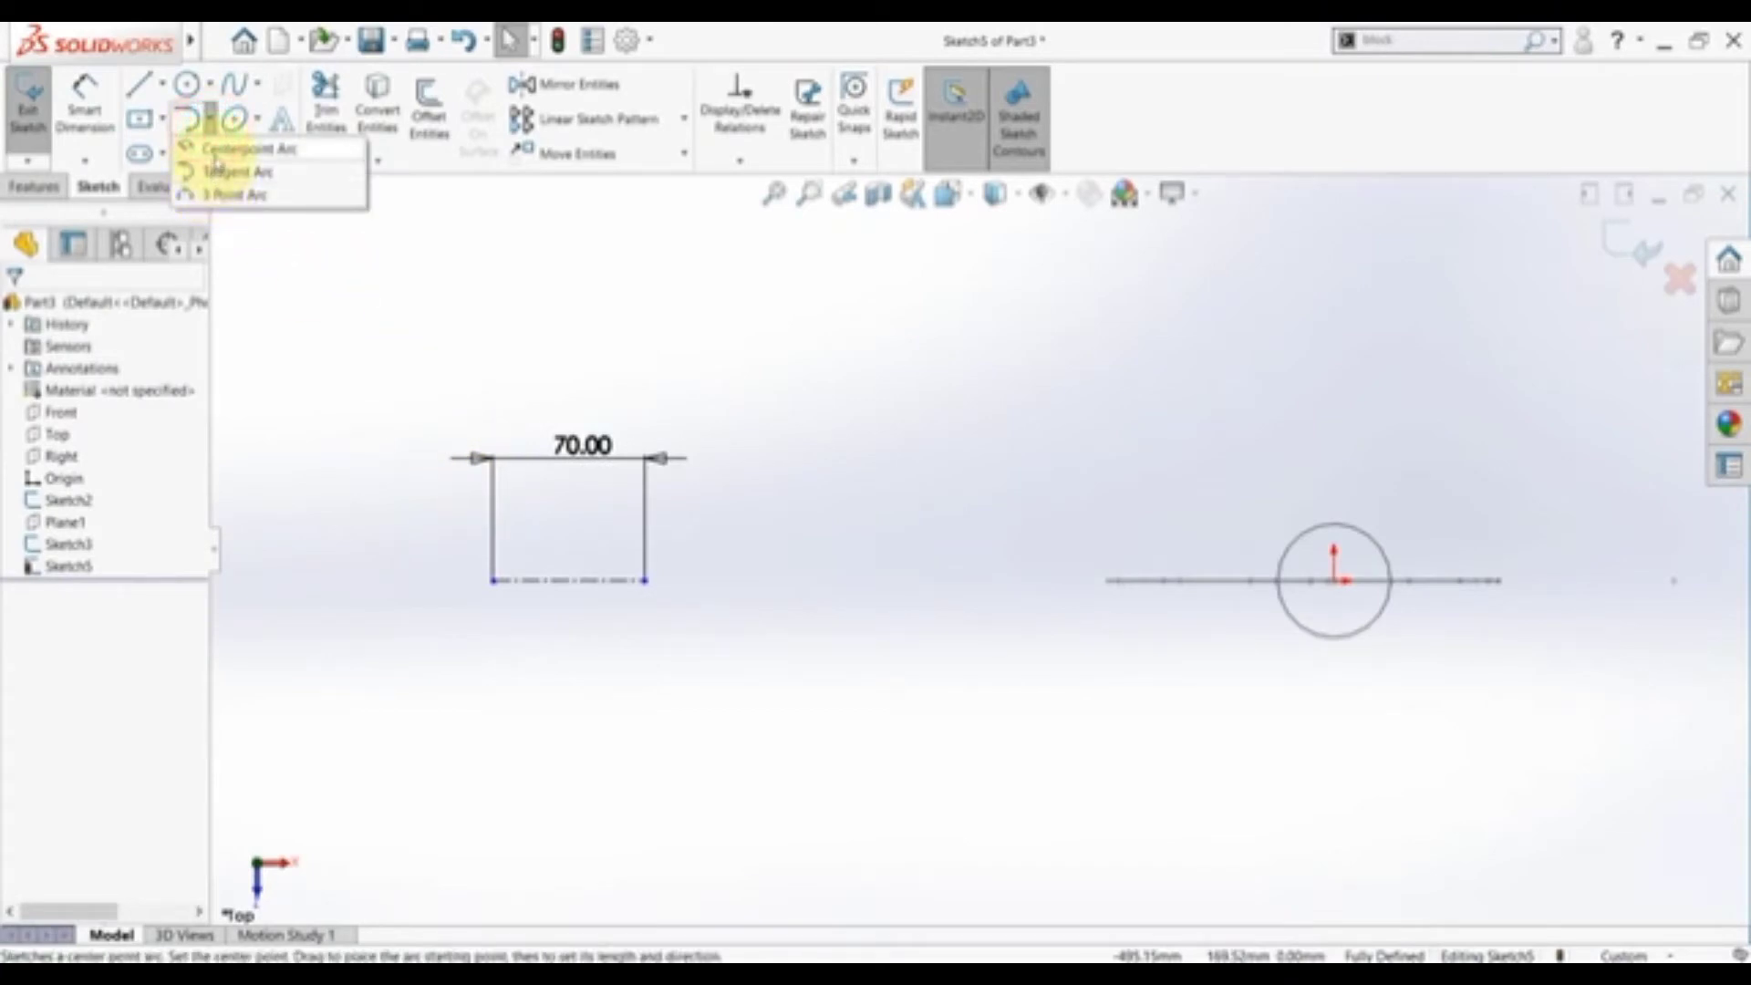
pyautogui.click(217, 196)
pyautogui.scroll(3, 387, 558)
pyautogui.click(626, 461)
pyautogui.click(618, 702)
pyautogui.click(545, 667)
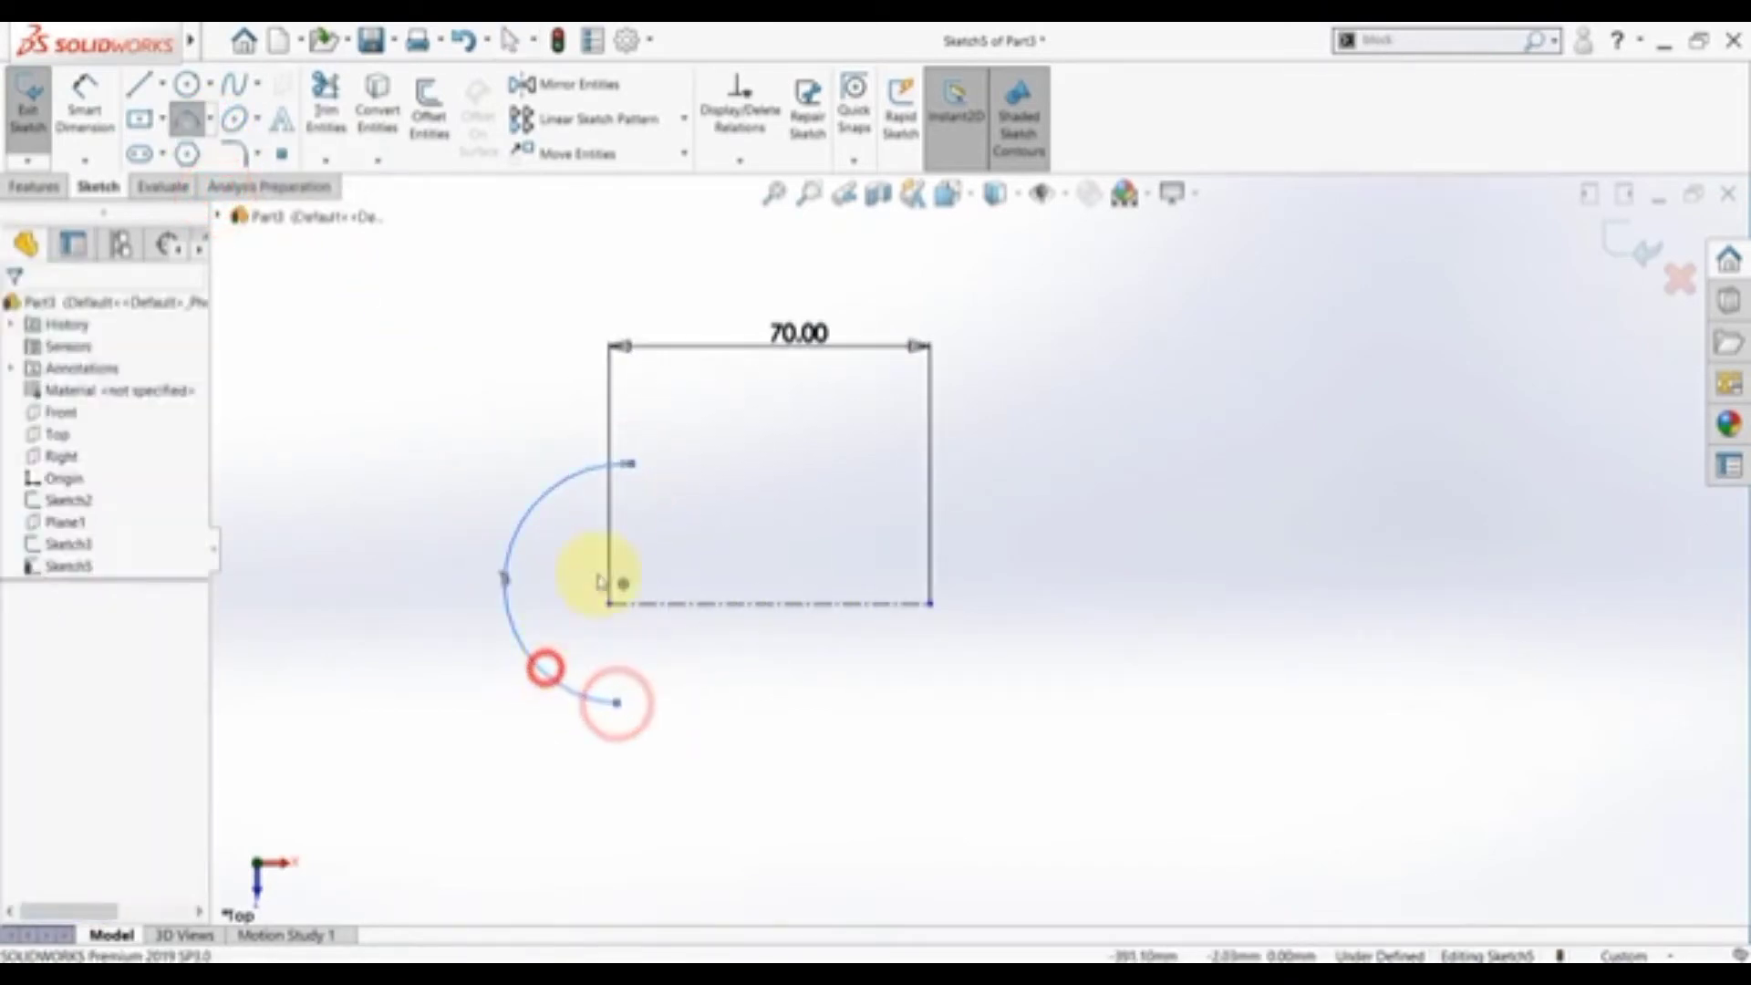
# - Make the arc's two endpoints symmetric about the centreline
pyautogui.click(631, 465)
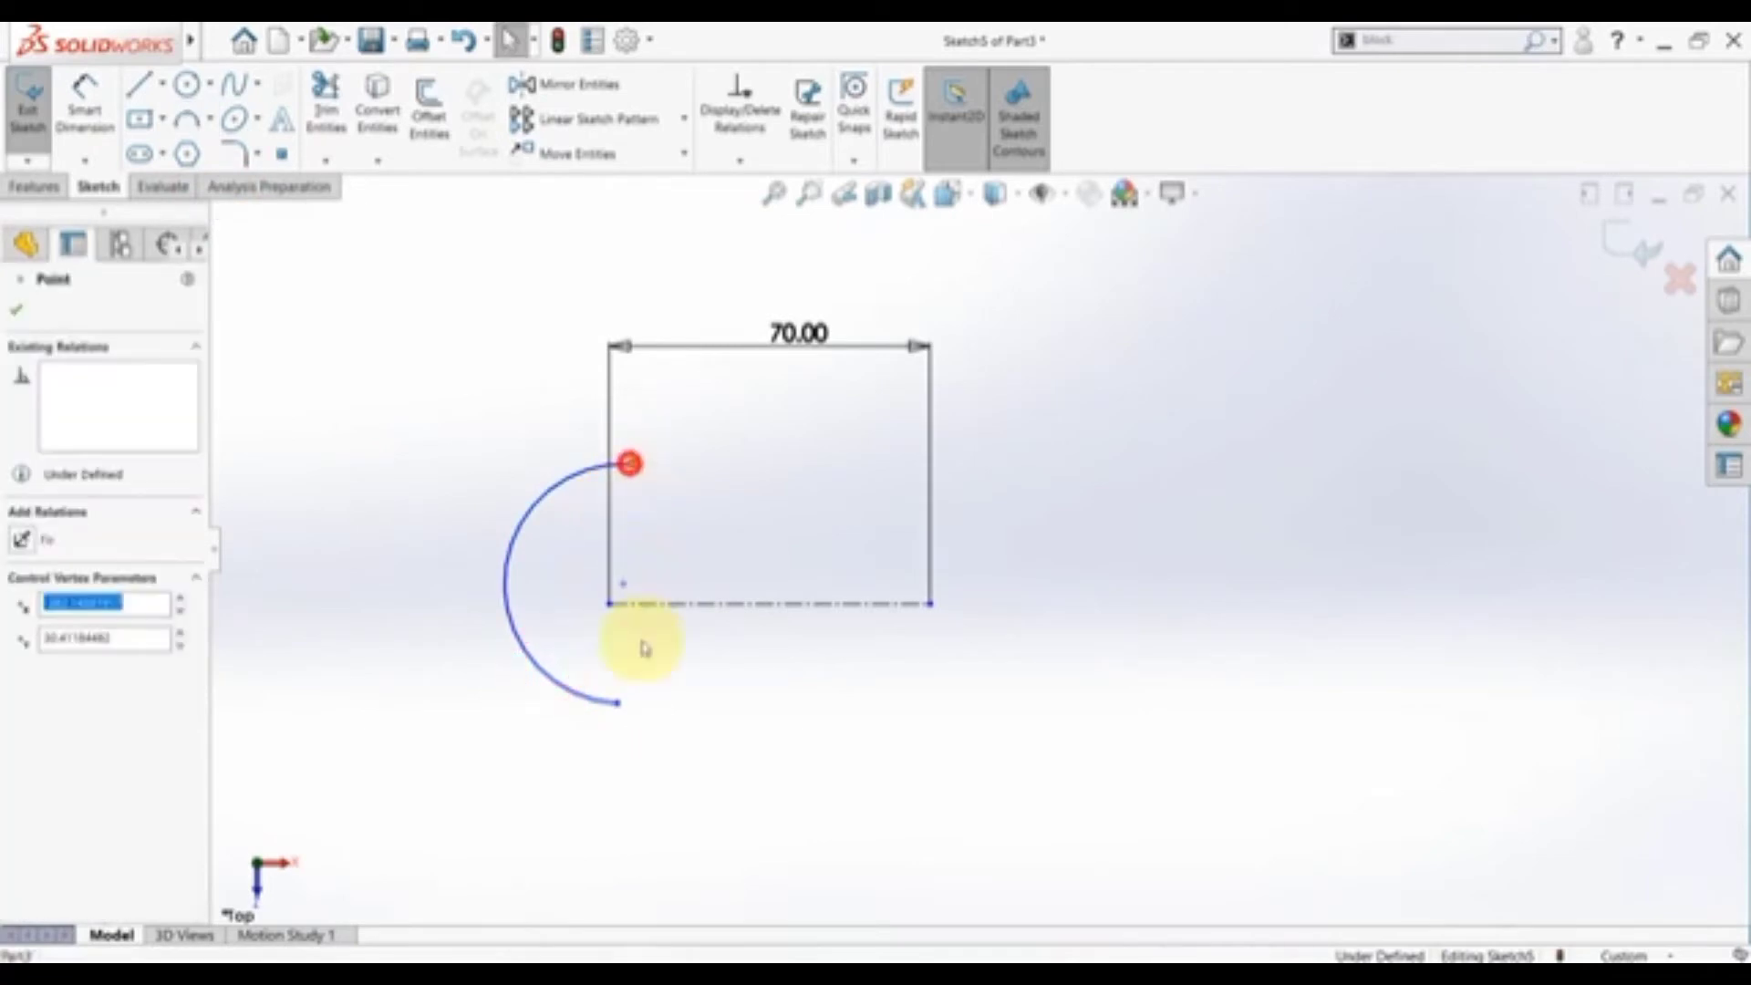
pyautogui.keyDown('ctrl'); pyautogui.click(617, 704); pyautogui.keyUp('ctrl')
pyautogui.keyDown('ctrl'); pyautogui.click(675, 607); pyautogui.keyUp('ctrl')
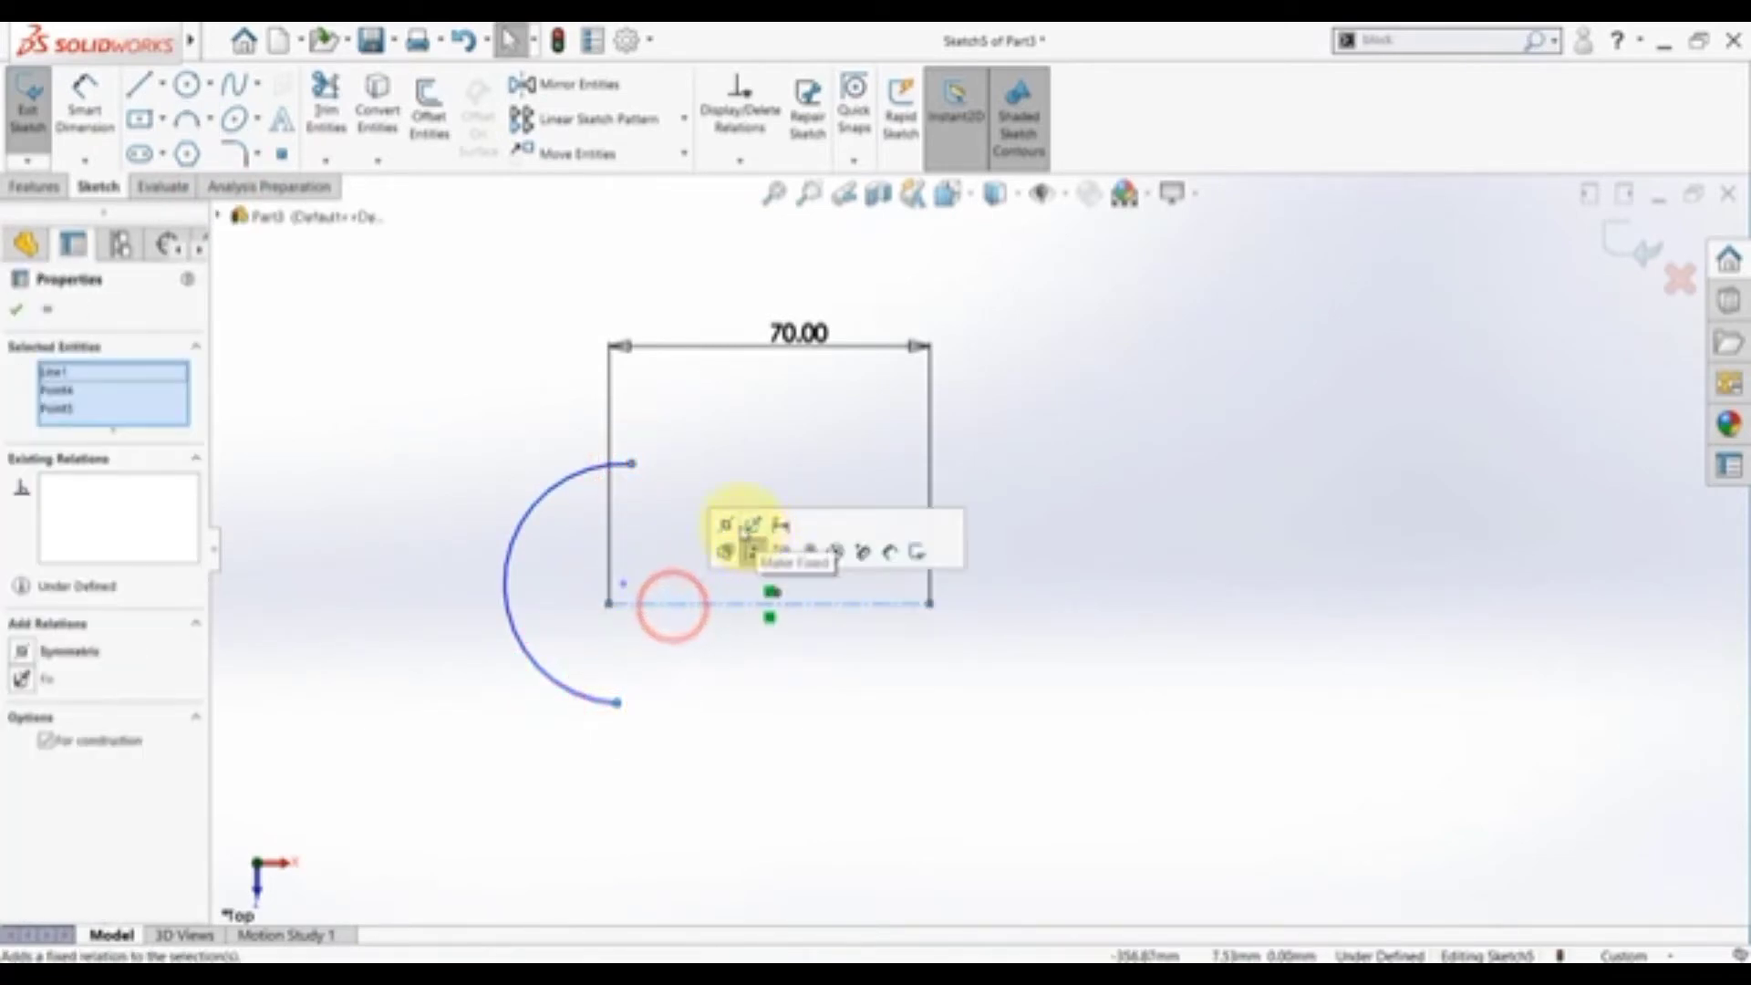
pyautogui.click(727, 527)
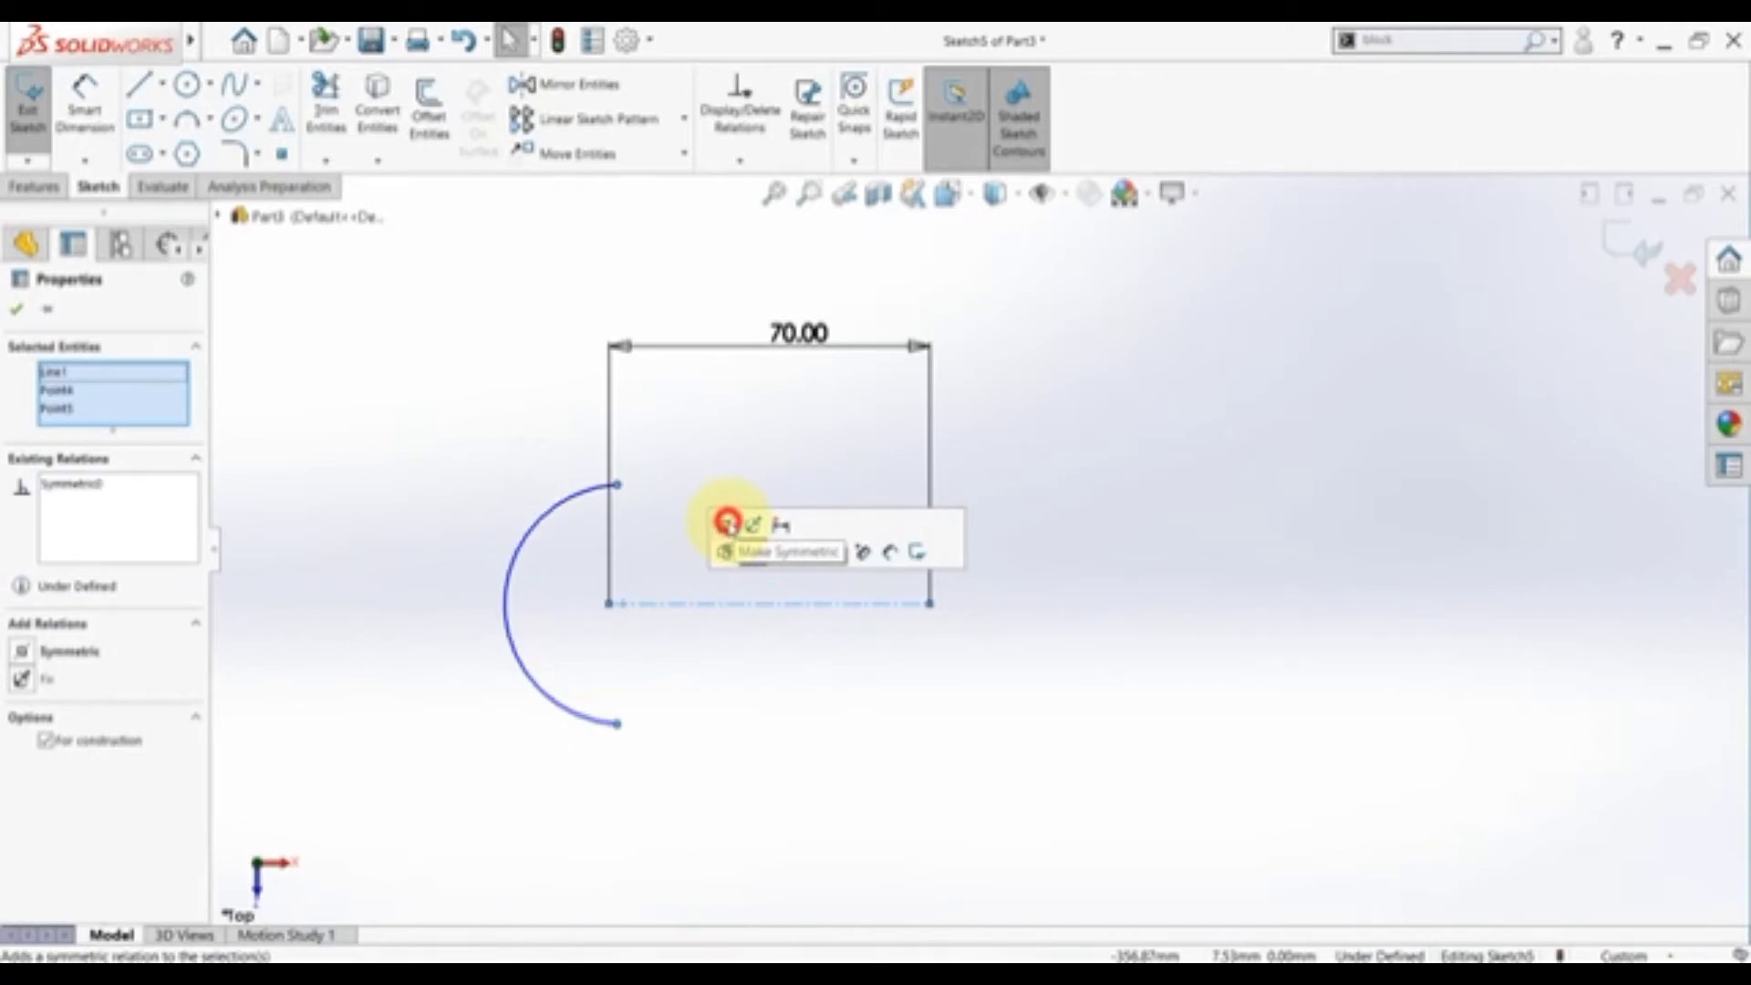
pyautogui.click(659, 454)
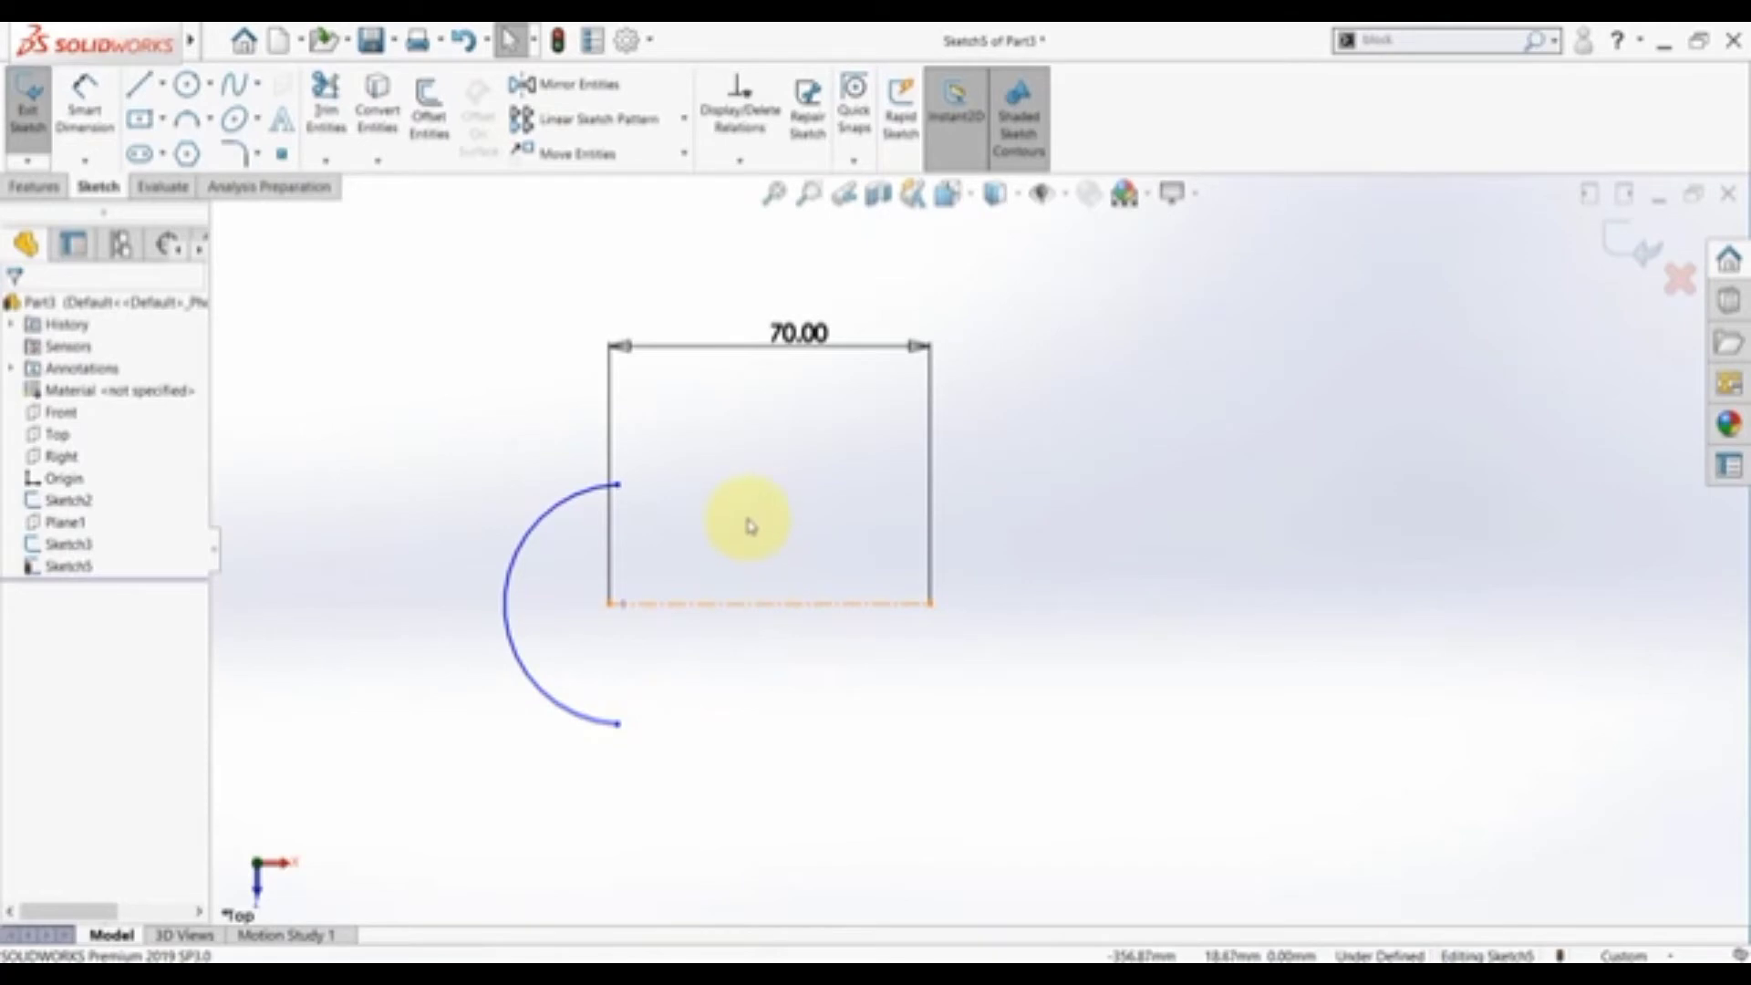
# - Make the left arc pass through the centreline's left end point
pyautogui.click(609, 604)
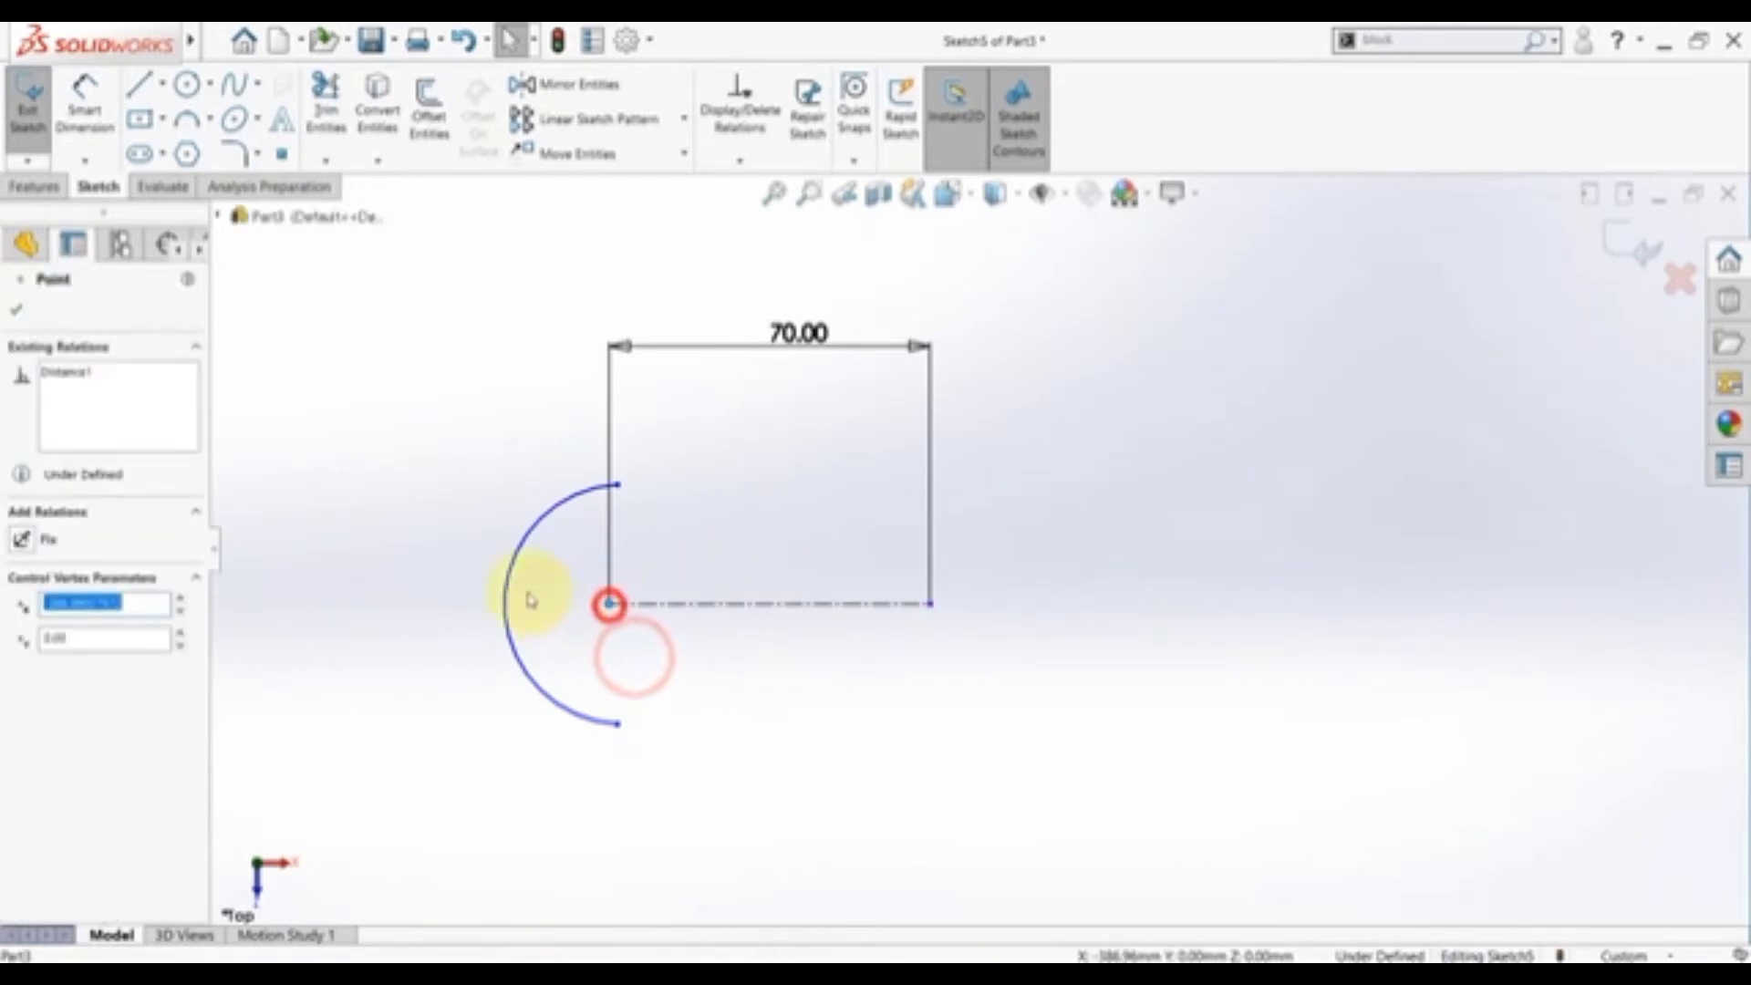
pyautogui.keyDown('ctrl'); pyautogui.click(508, 578); pyautogui.keyUp('ctrl')
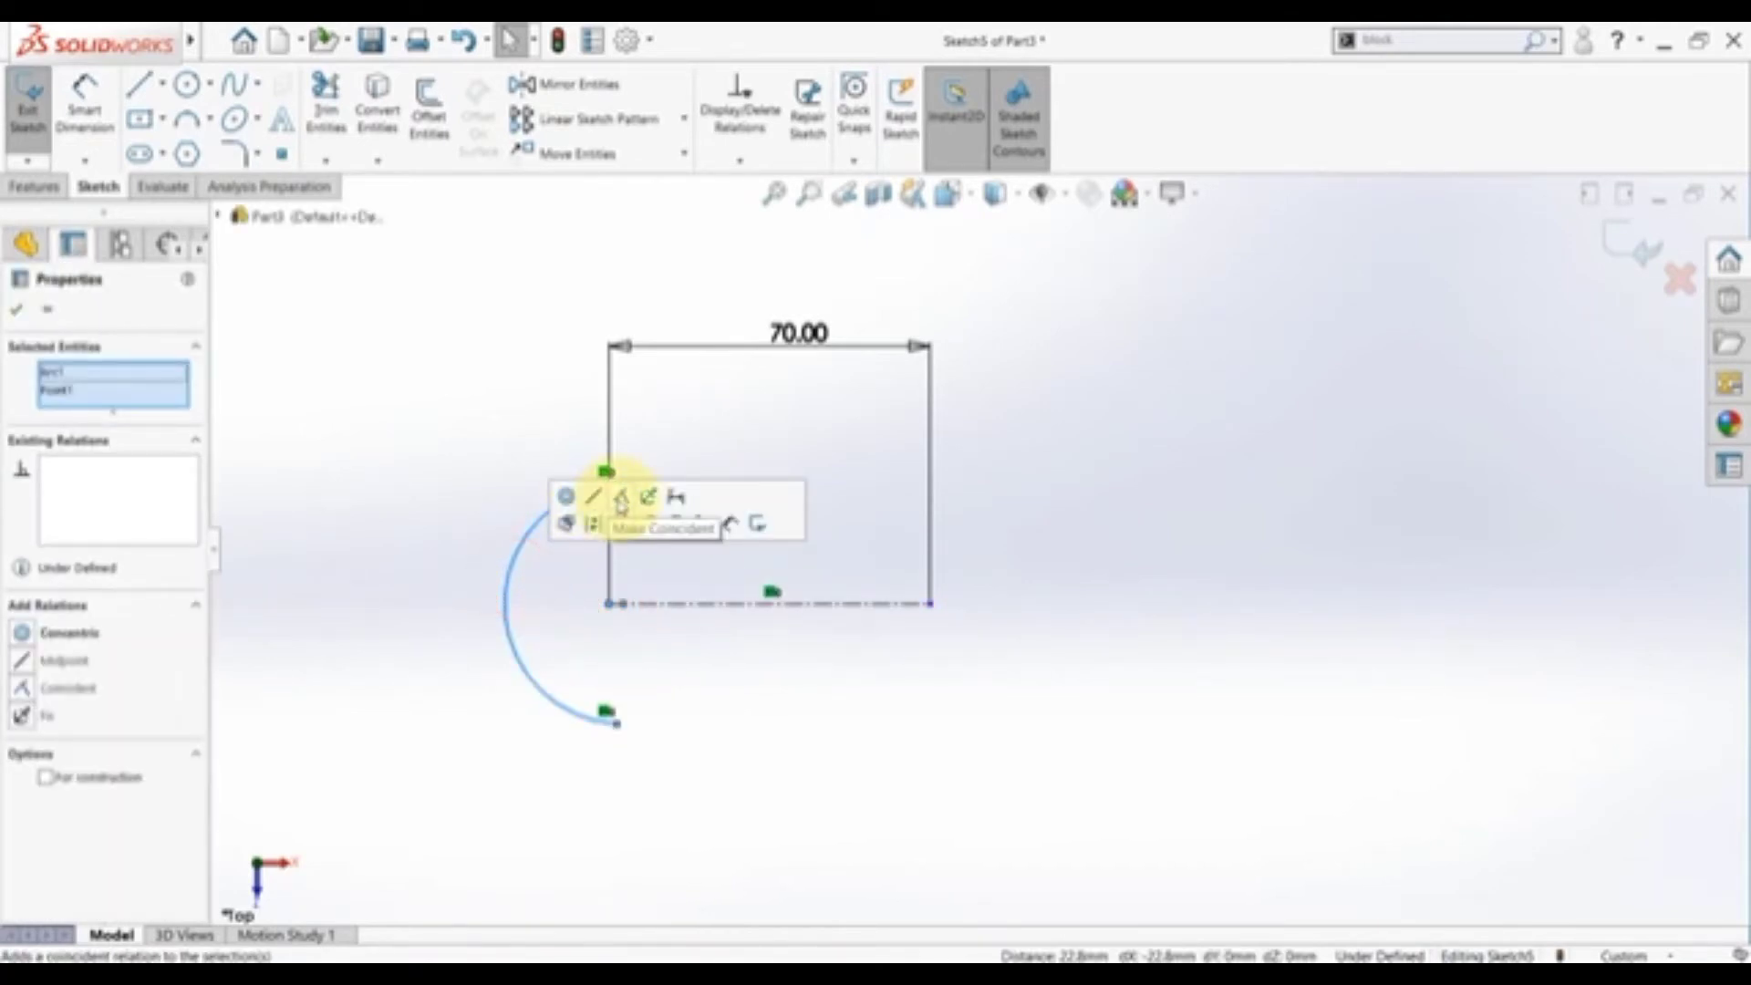
pyautogui.click(622, 497)
pyautogui.click(398, 521)
# - After checking the hook drawing, dimension the left arc's radius to 70 mm
pyautogui.hotkey('alt', 'Tab')
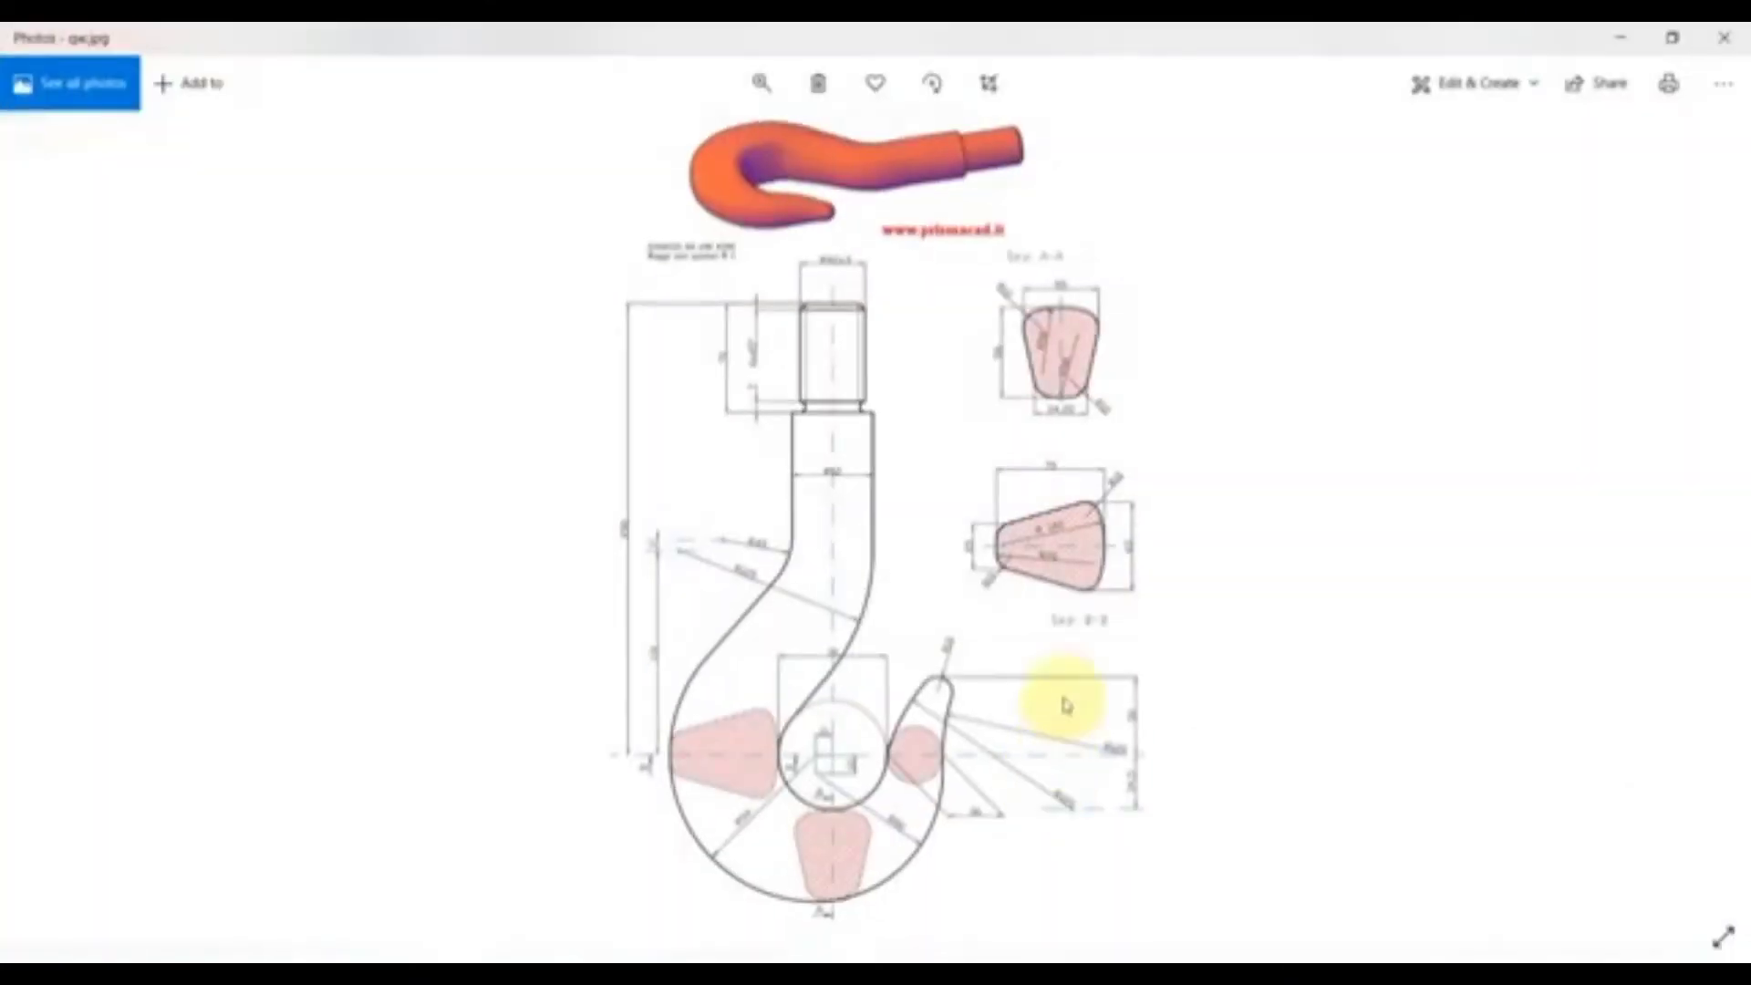
pyautogui.doubleClick(988, 547)
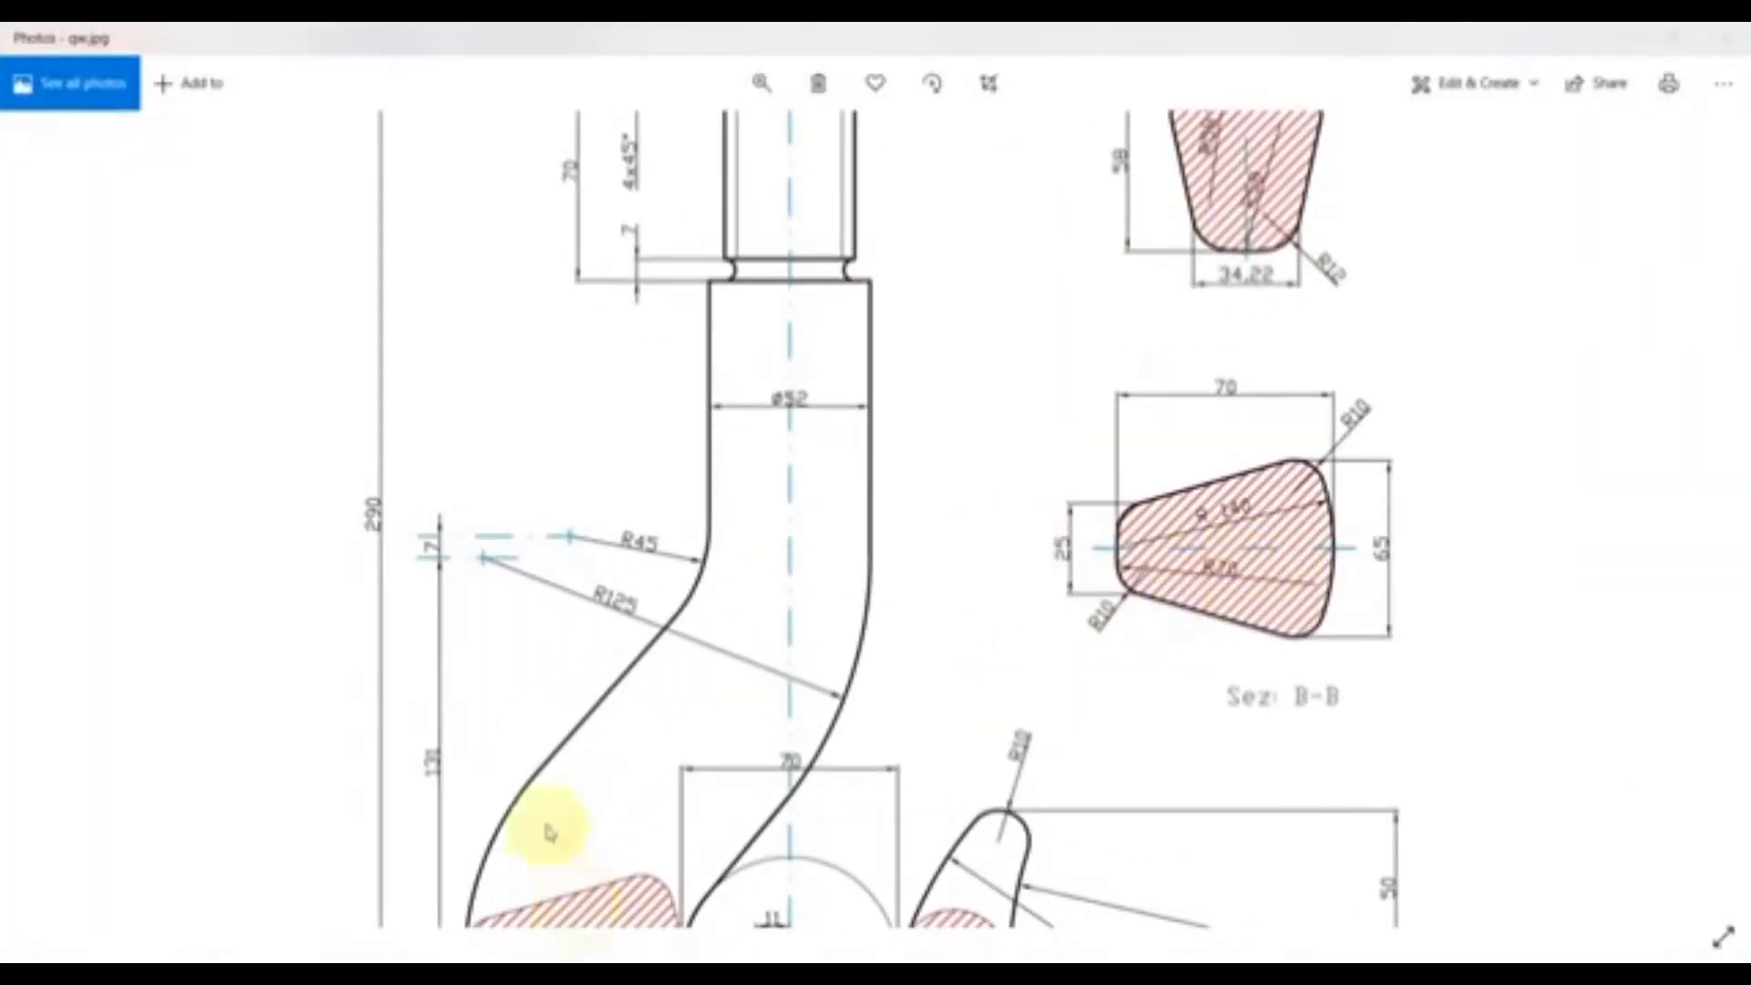
pyautogui.hotkey('alt', 'Tab')
pyautogui.click(84, 109)
pyautogui.click(551, 514)
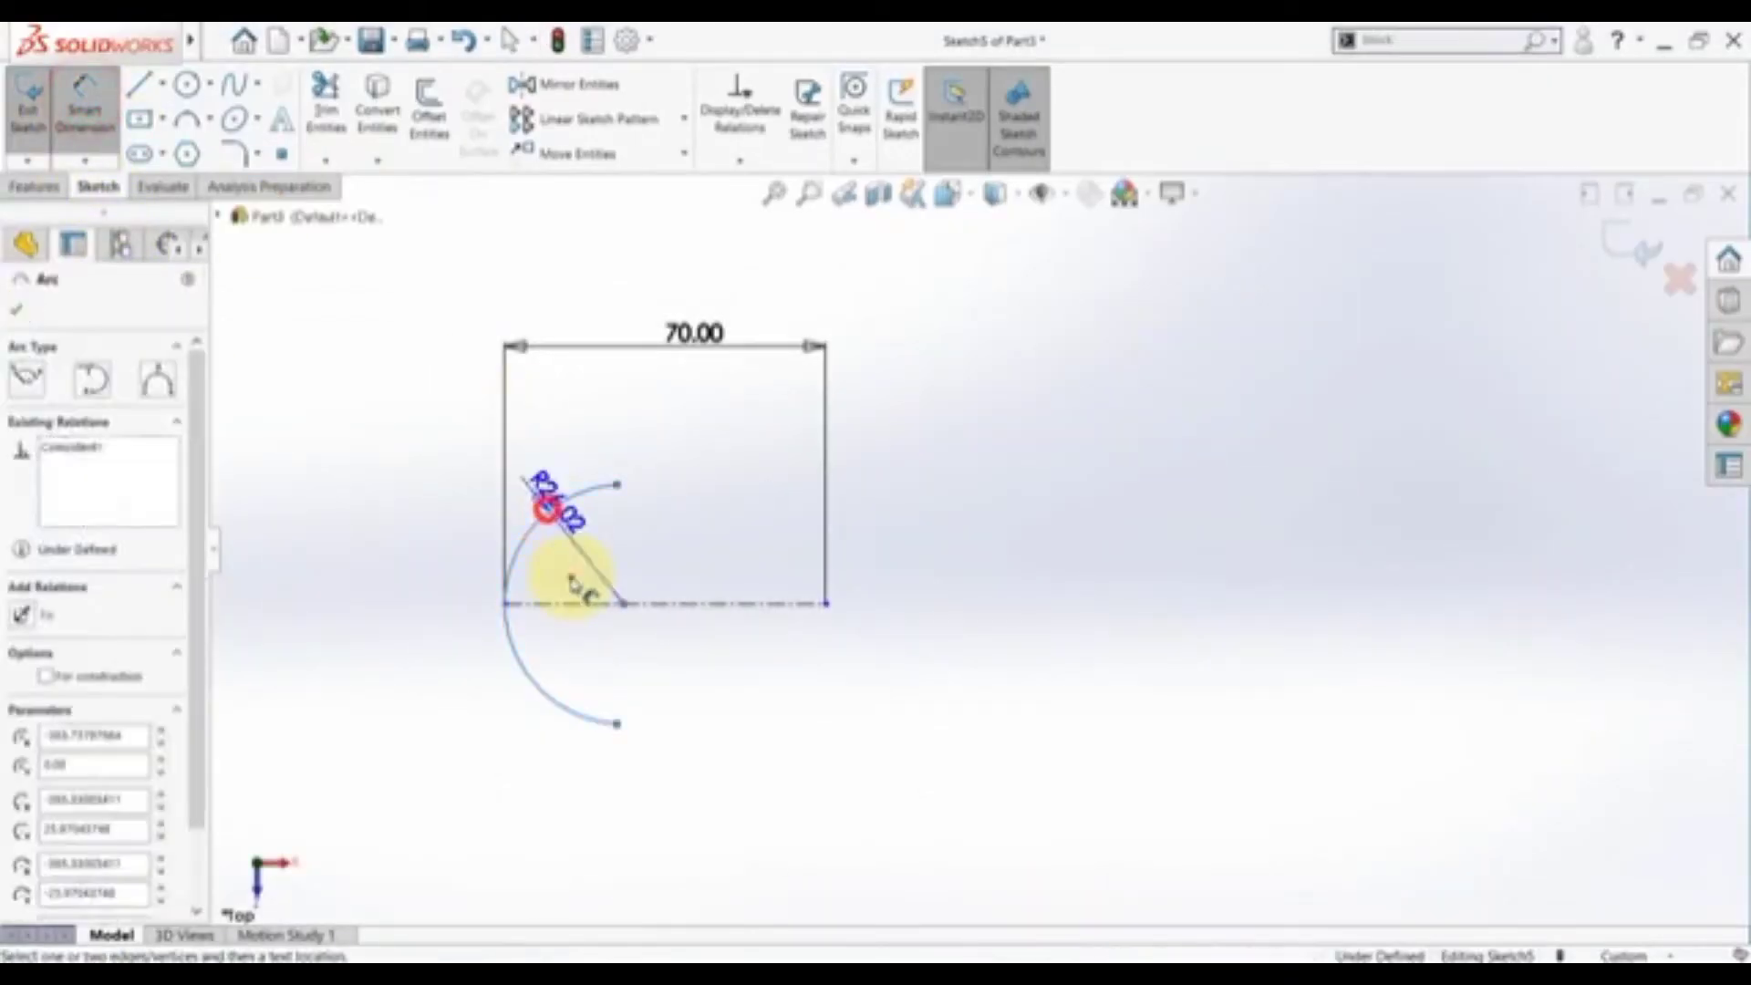
pyautogui.click(579, 584)
pyautogui.write('70')
pyautogui.press('Return')
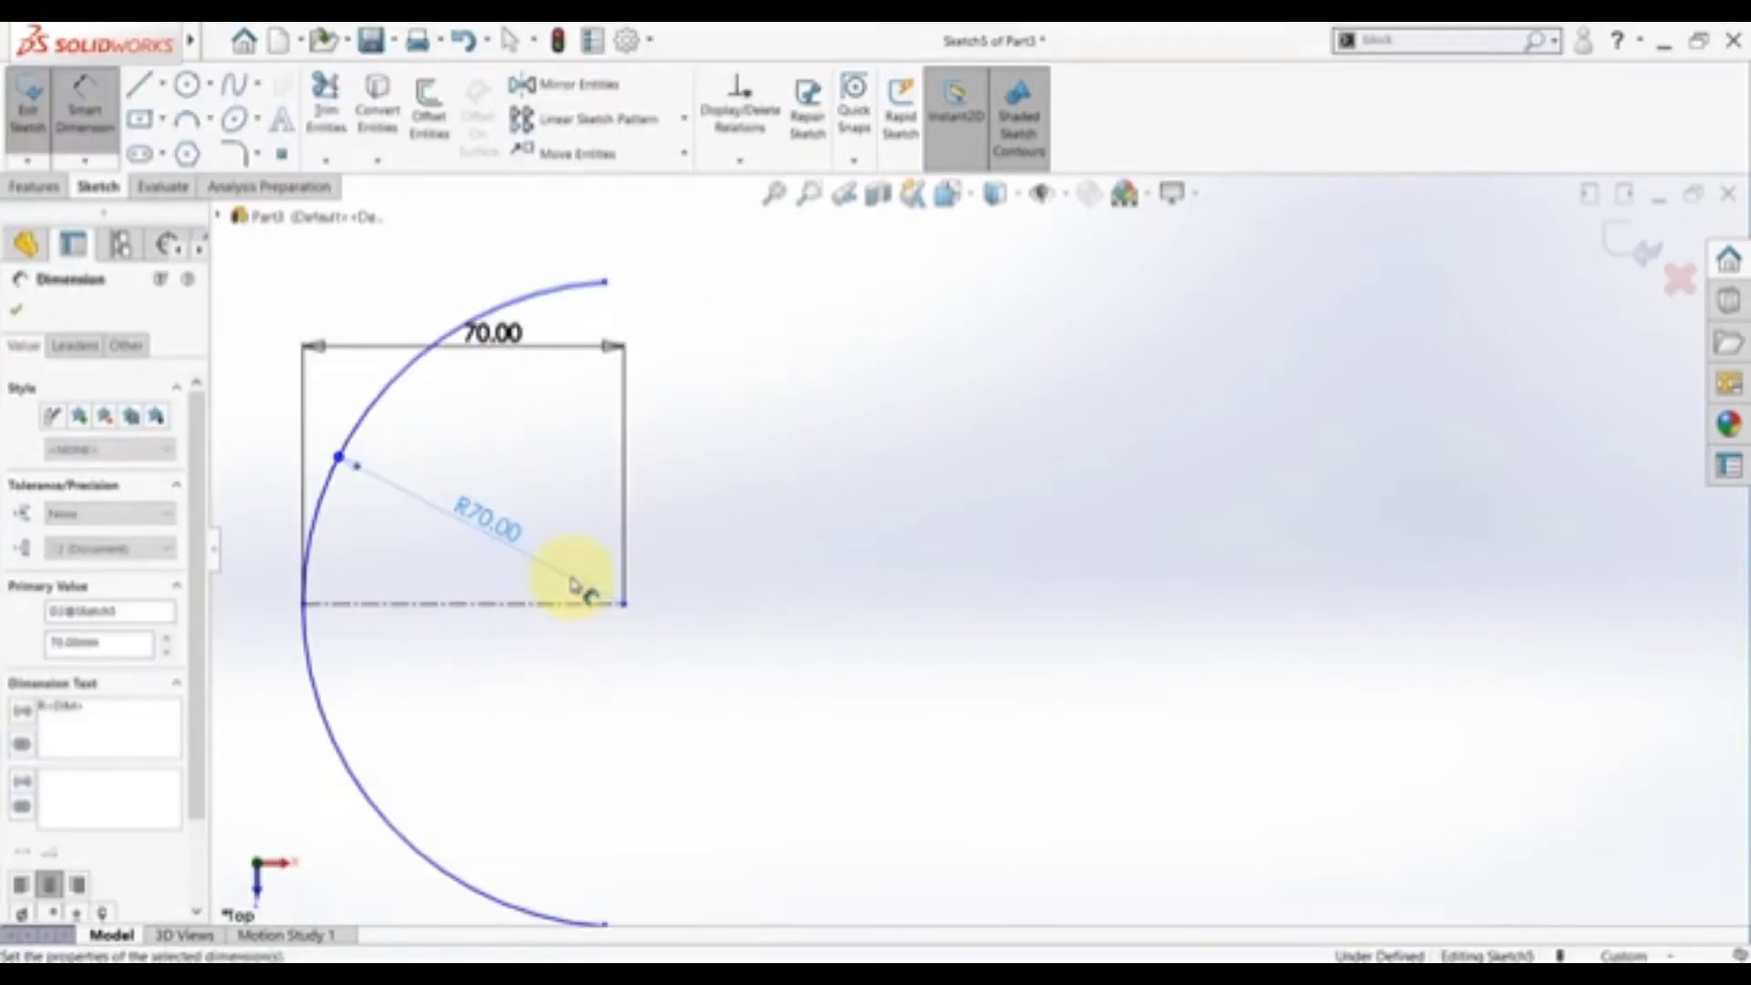
pyautogui.scroll(4, 755, 614)
pyautogui.press('Escape')
# - Shorten the arc's top end, then zoom in on section B-B in the reference
pyautogui.moveTo(798, 419)
pyautogui.mouseDown()
pyautogui.moveTo(689, 497)
pyautogui.moveTo(702, 534)
pyautogui.moveTo(696, 501)
pyautogui.mouseUp()
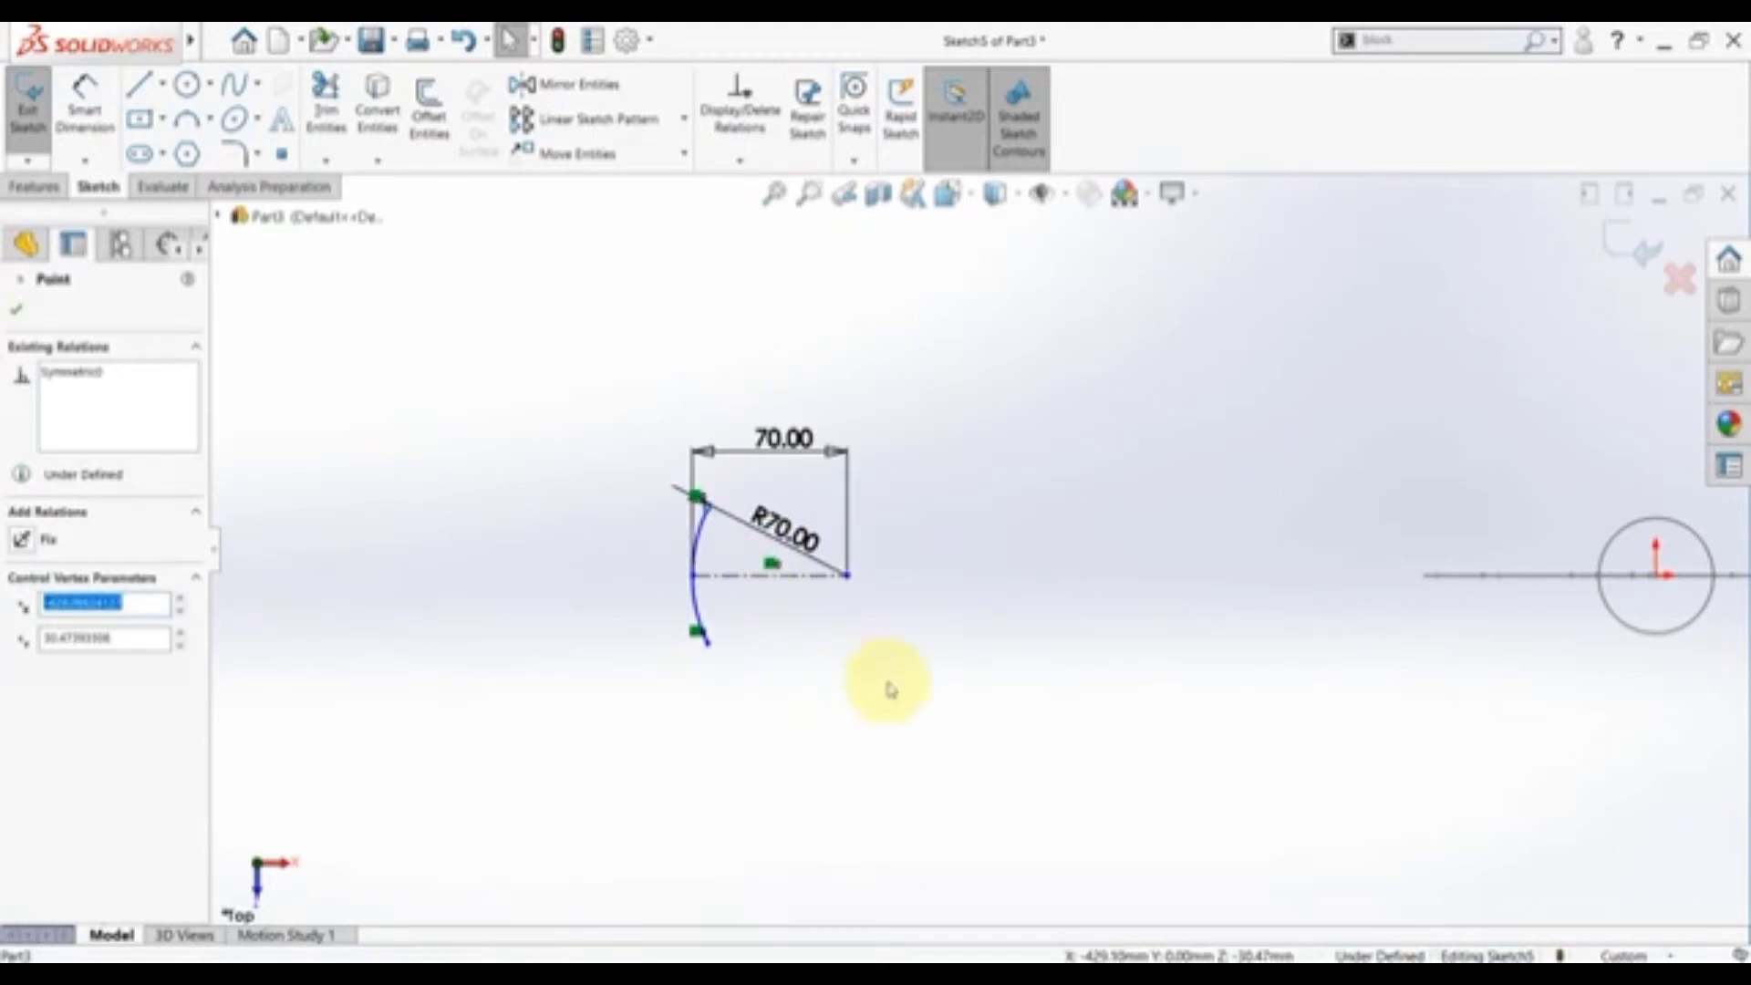
pyautogui.click(888, 680)
pyautogui.scroll(-4, 889, 679)
pyautogui.click(605, 976)
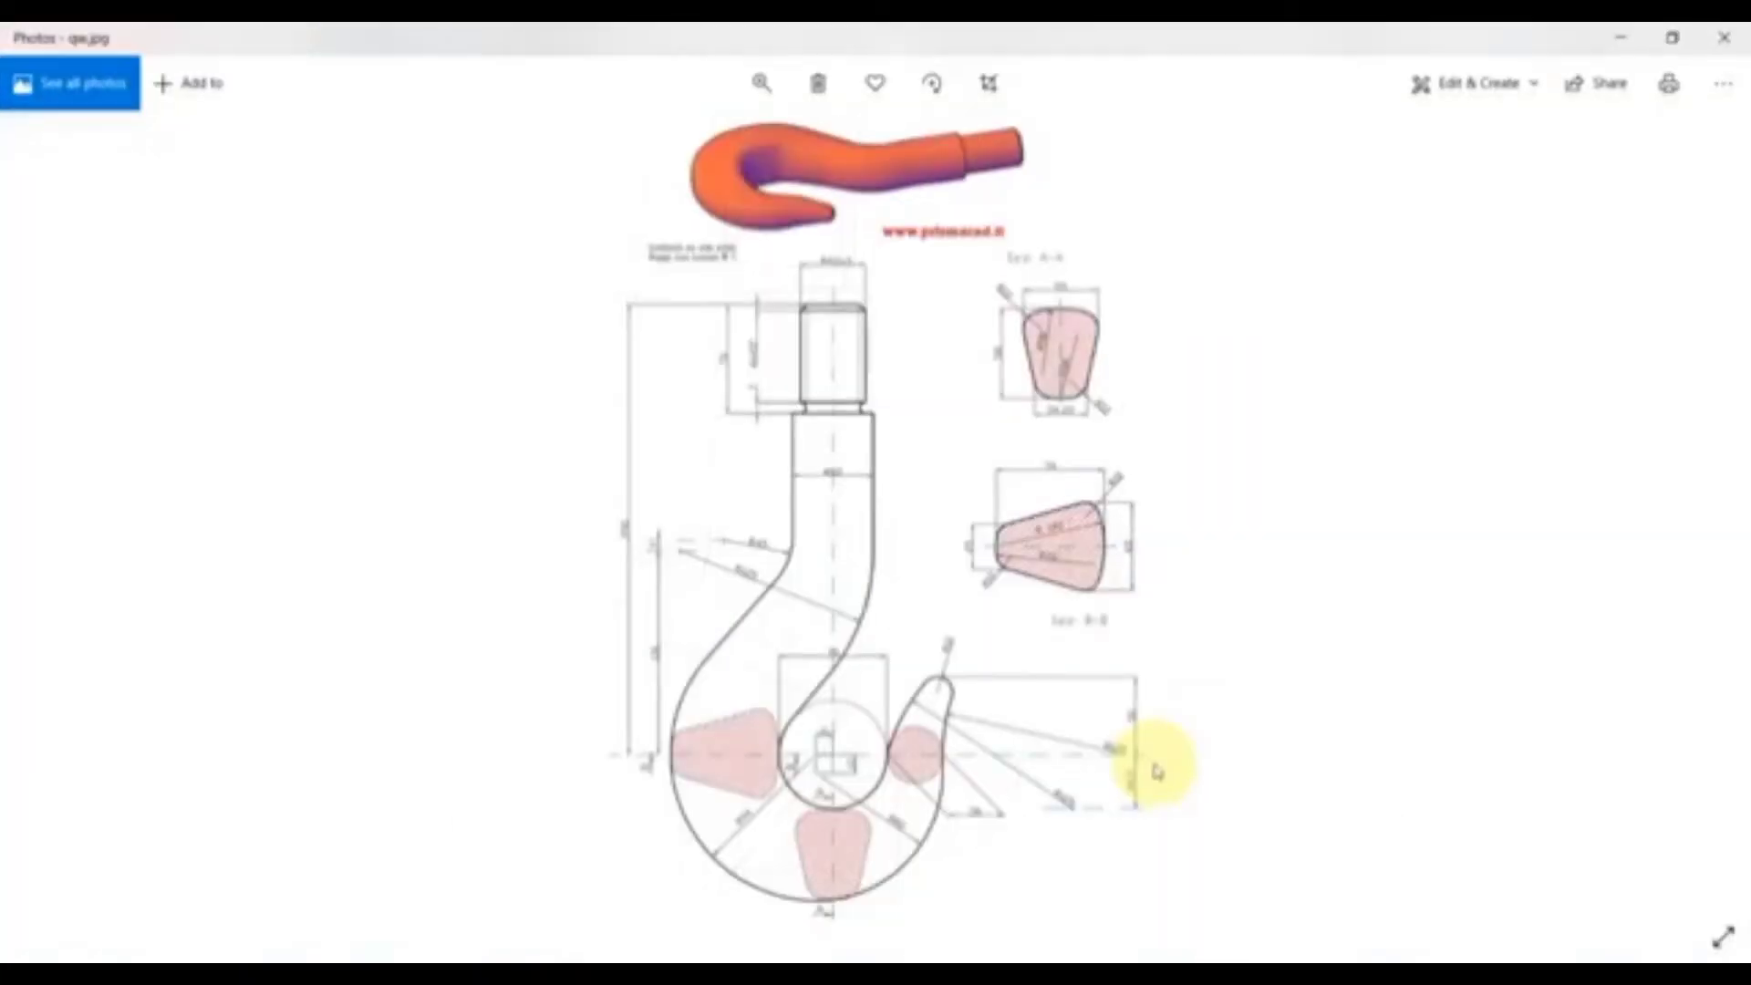
pyautogui.doubleClick(1025, 536)
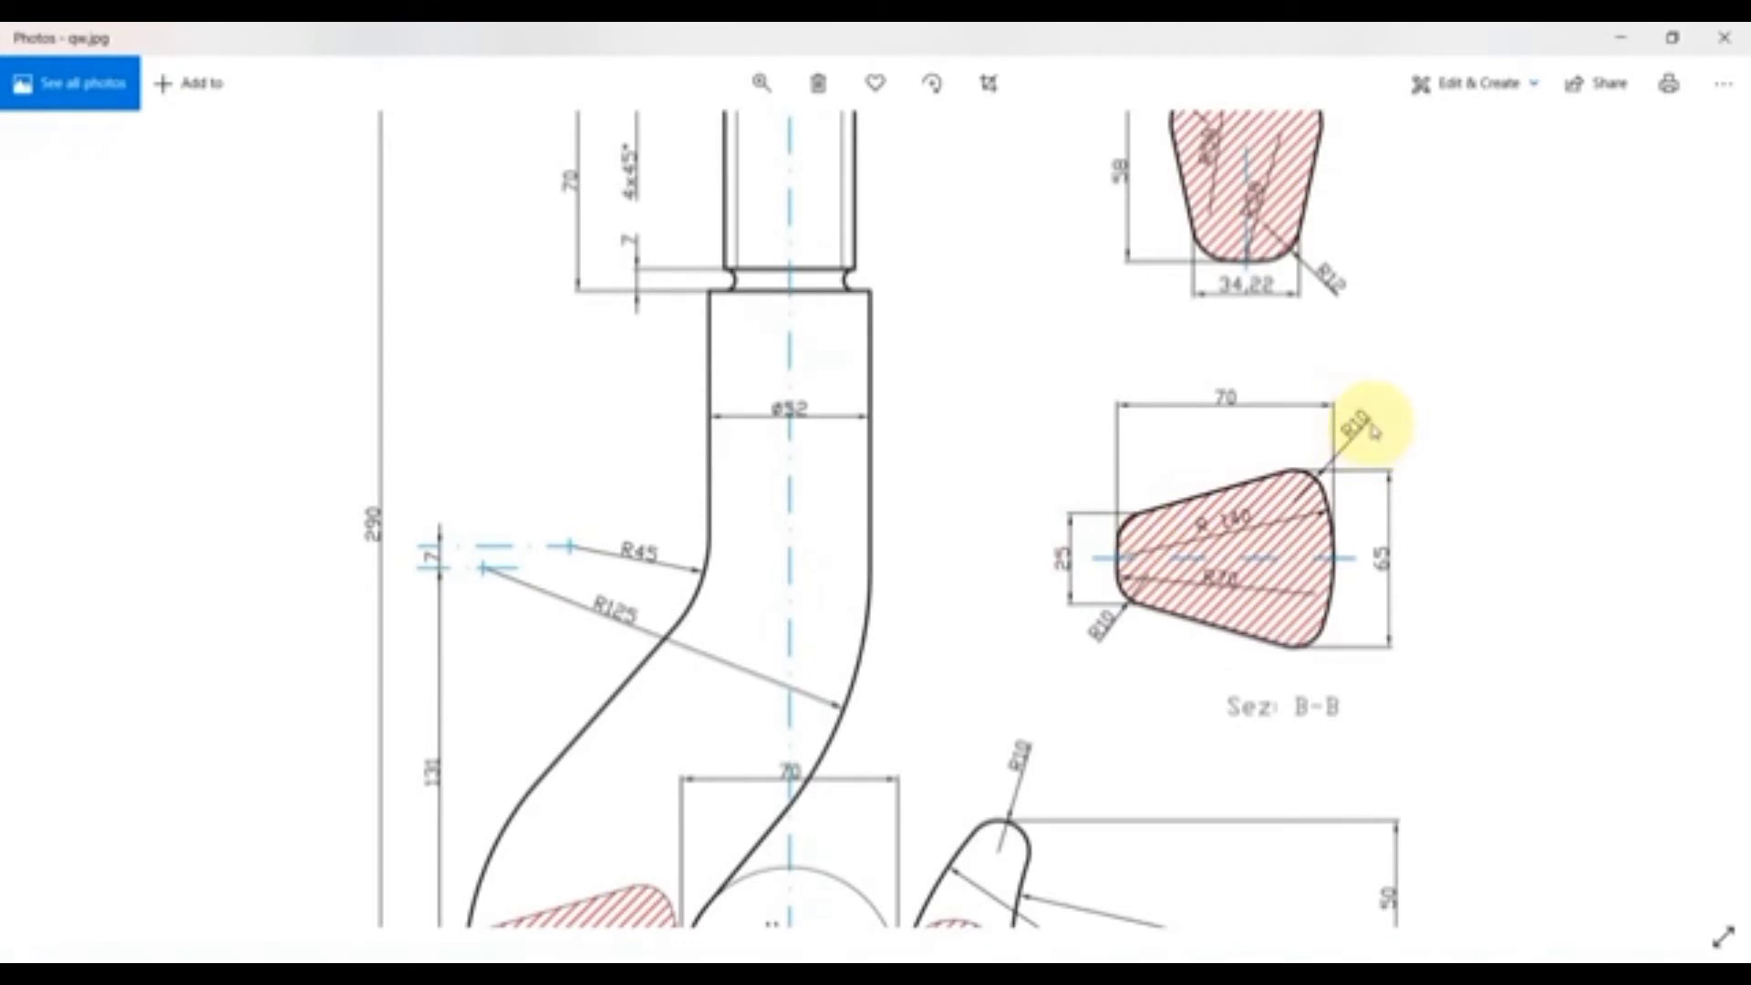
# - Draw a tangent arc from the R70 arc's top end
pyautogui.click(545, 953)
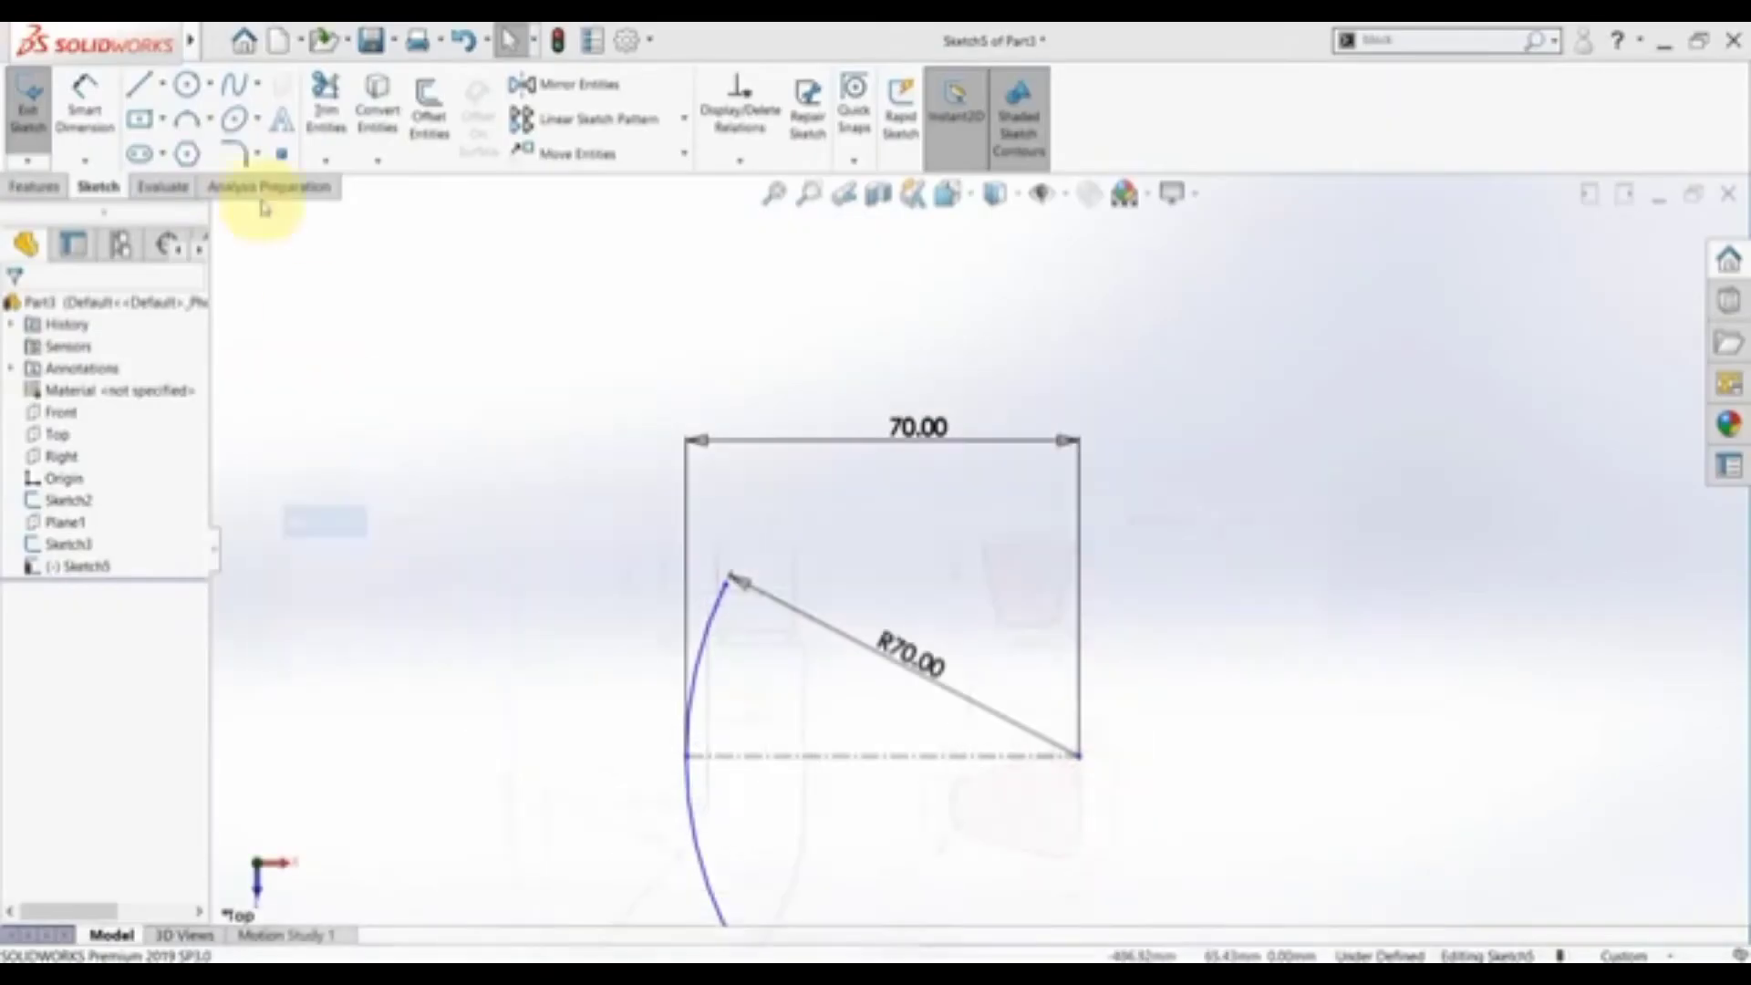
pyautogui.click(210, 116)
pyautogui.click(189, 173)
pyautogui.scroll(-3, 875, 624)
pyautogui.click(632, 535)
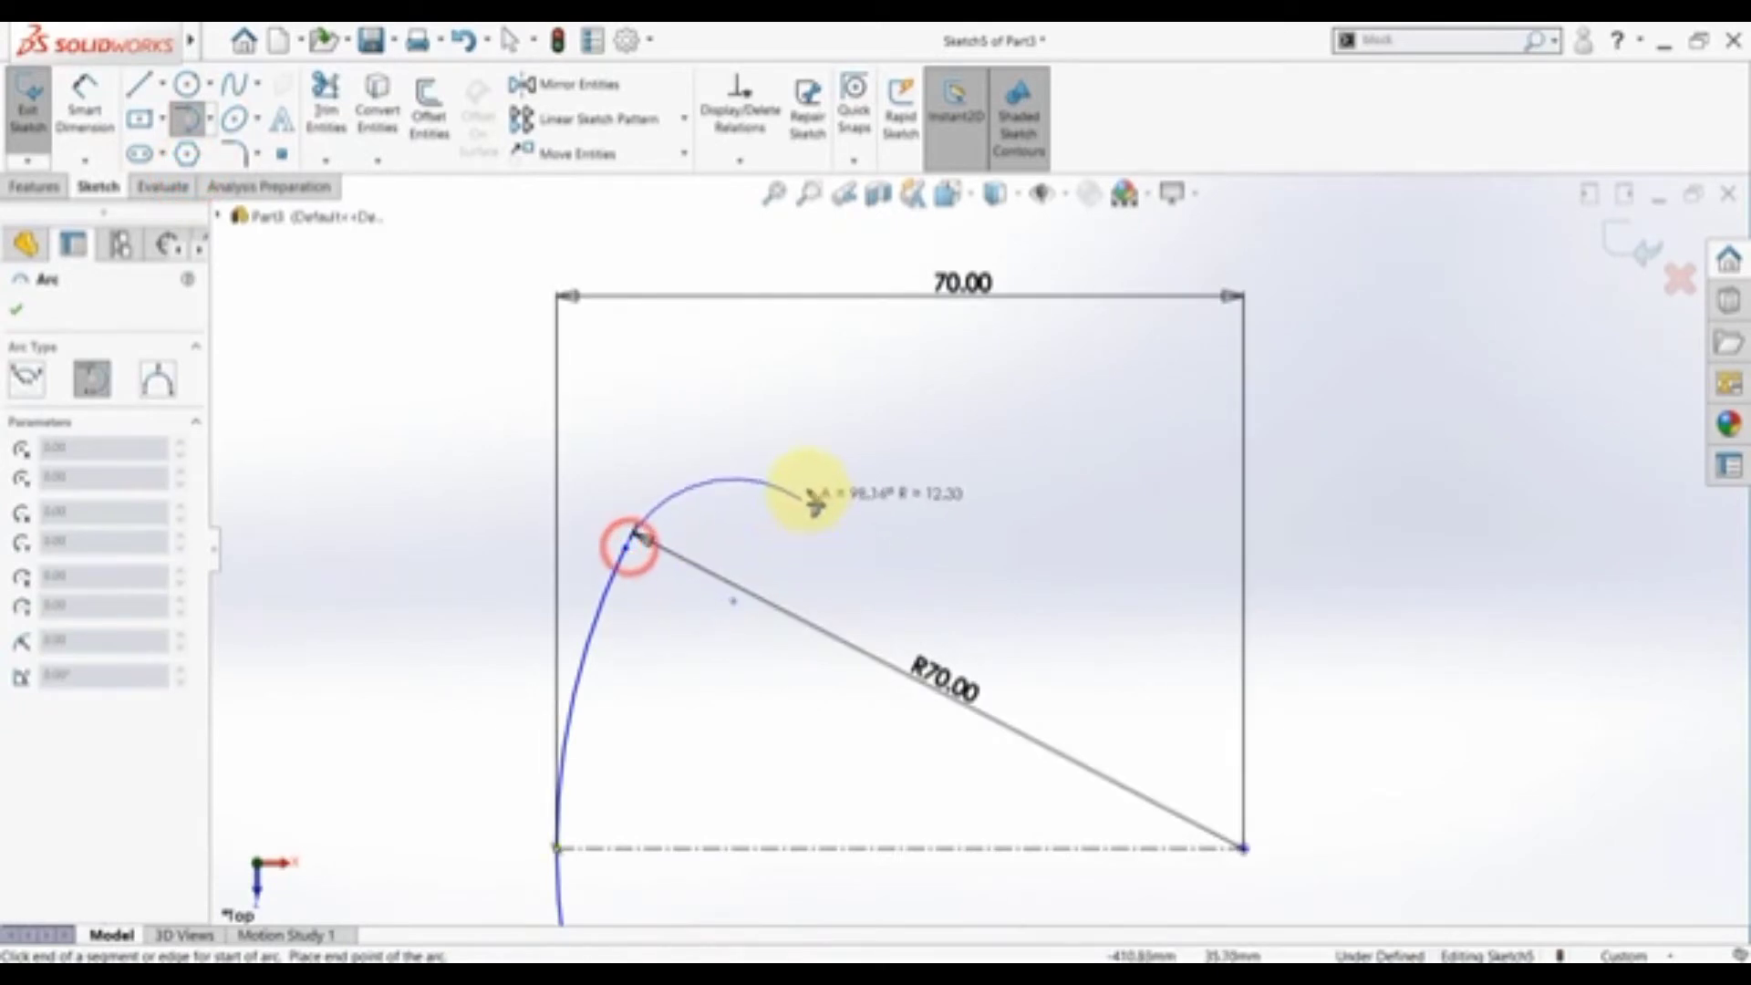
pyautogui.click(799, 487)
pyautogui.press('Escape')
# - Dimension the small tangent arc to a 10 mm radius
pyautogui.click(90, 92)
pyautogui.click(716, 482)
pyautogui.click(606, 427)
pyautogui.write('10')
pyautogui.press('Return')
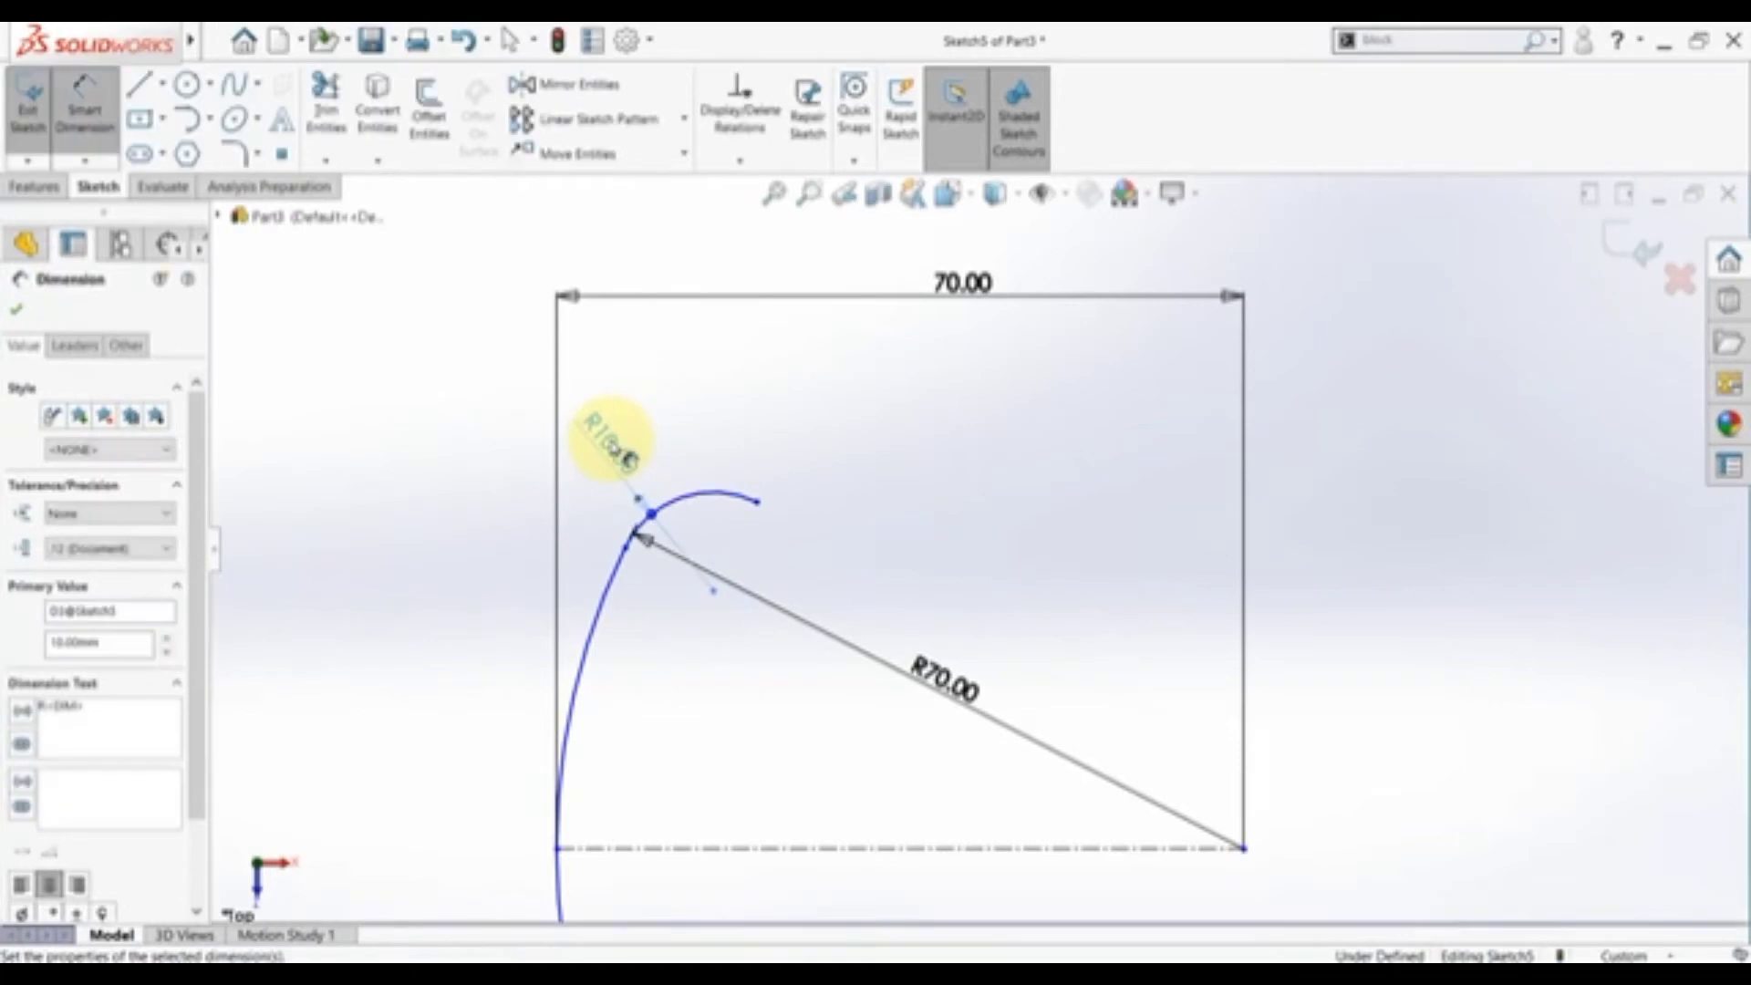
pyautogui.press('Escape')
# - Dimension the R10 arc's end 12.5 mm above the centreline, per section B-B
pyautogui.hotkey('alt', 'Tab')
pyautogui.doubleClick(774, 640)
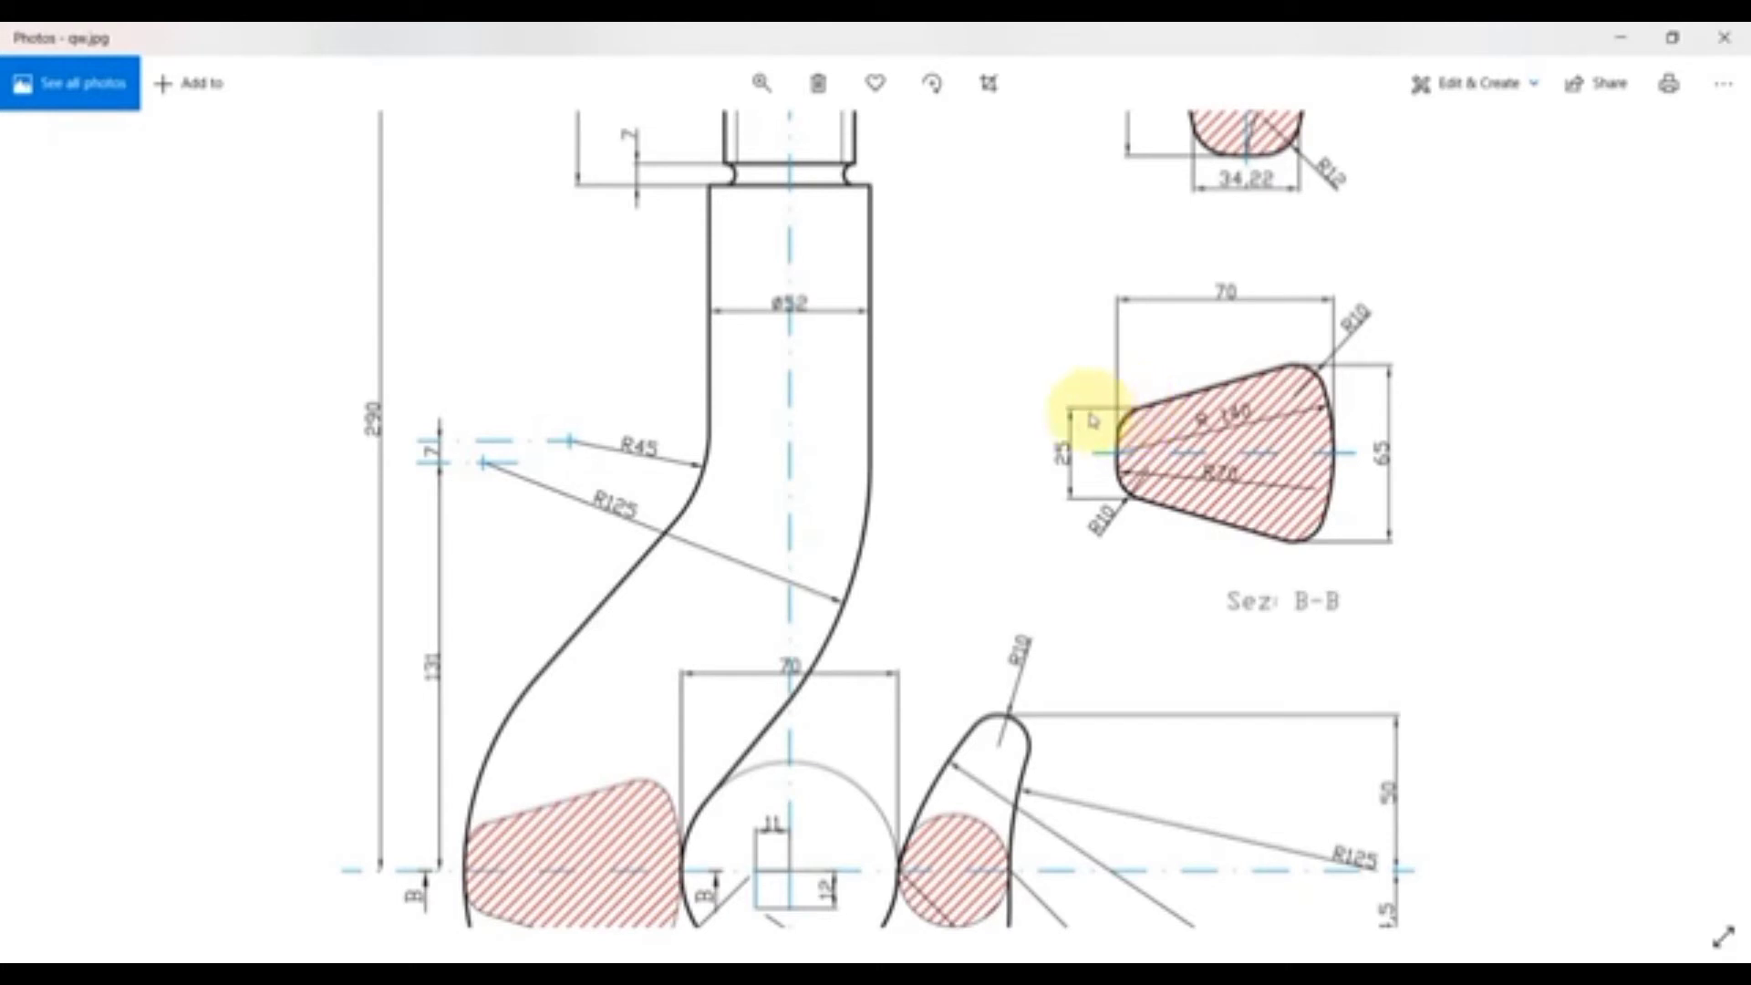
pyautogui.click(593, 981)
pyautogui.click(427, 707)
pyautogui.click(89, 93)
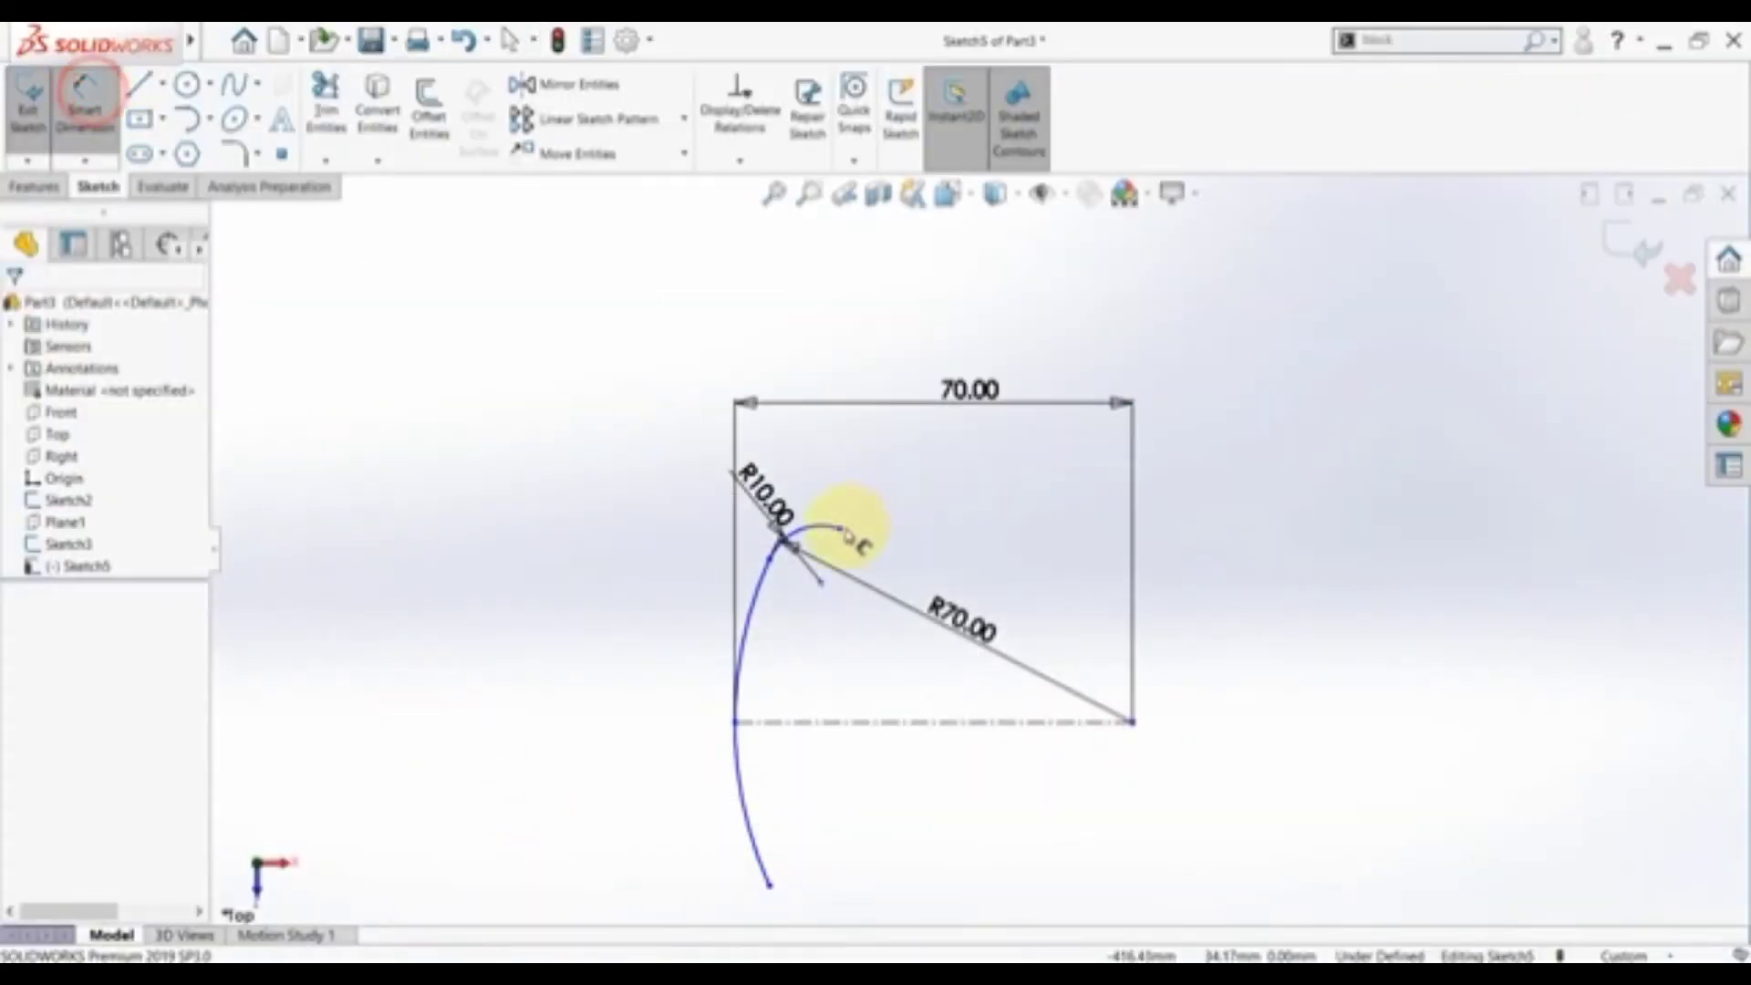
pyautogui.click(848, 538)
pyautogui.click(852, 720)
pyautogui.click(628, 628)
pyautogui.write('12.5')
pyautogui.press('Return')
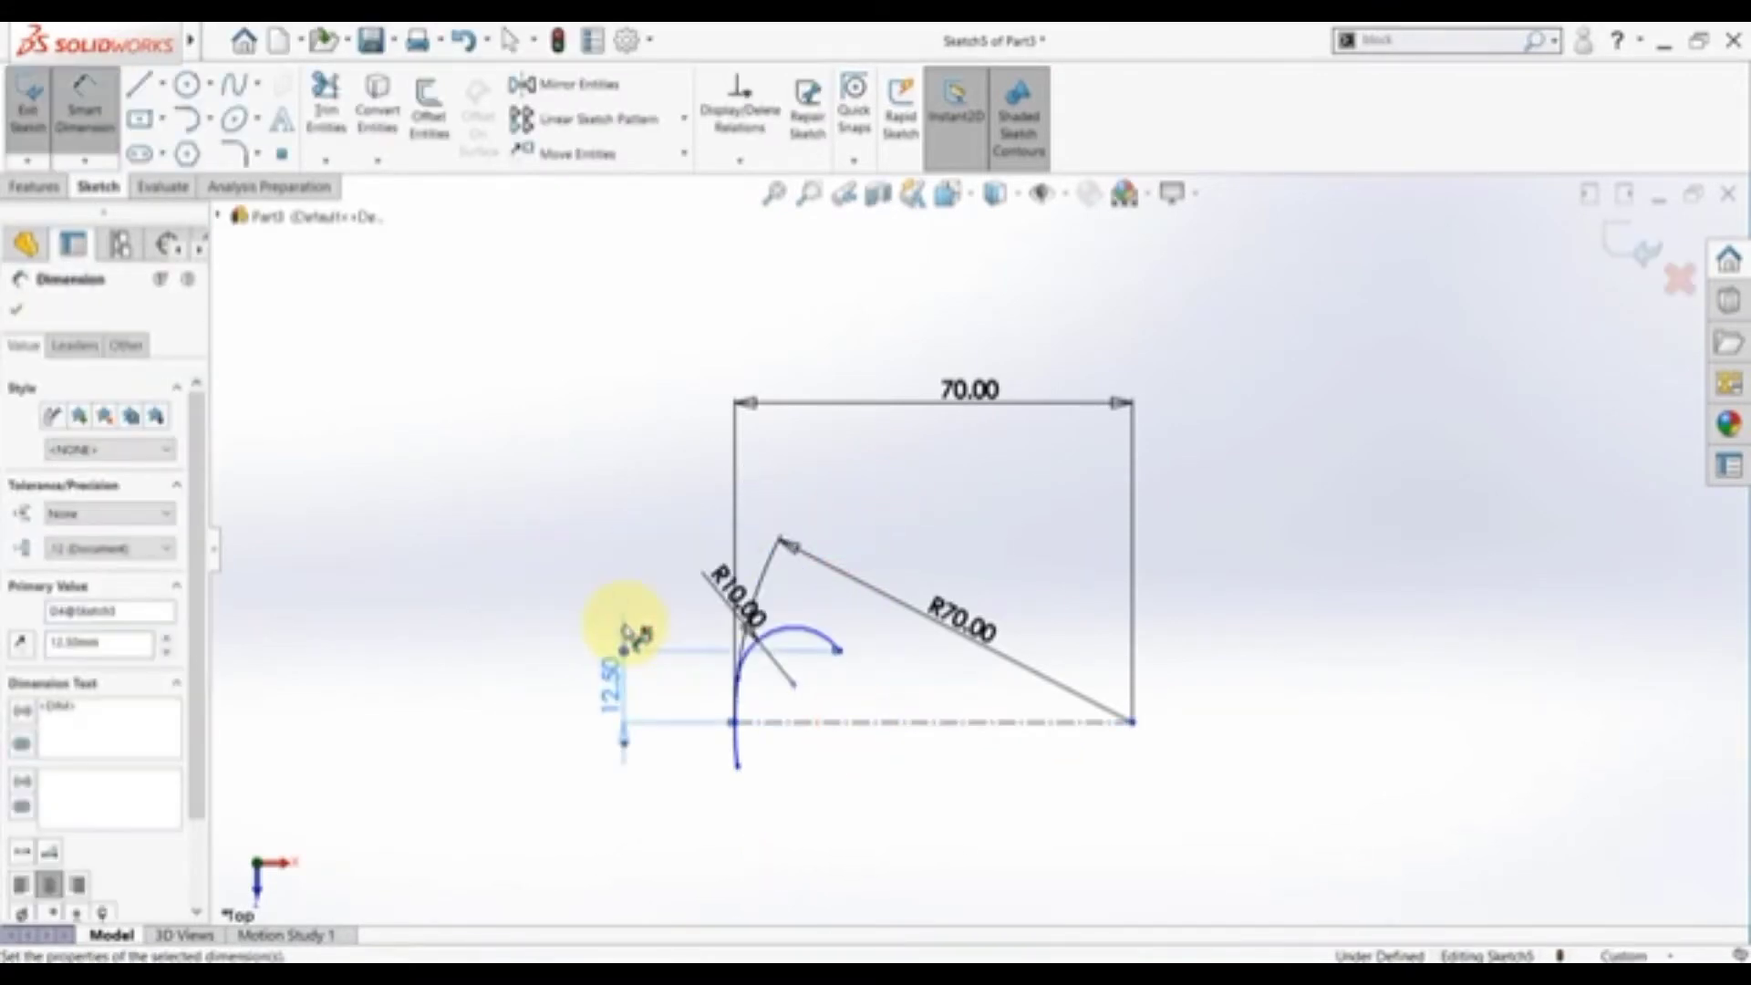
# - Shorten the R10 arc by pulling its end back
pyautogui.scroll(-3, 757, 757)
pyautogui.click(752, 774)
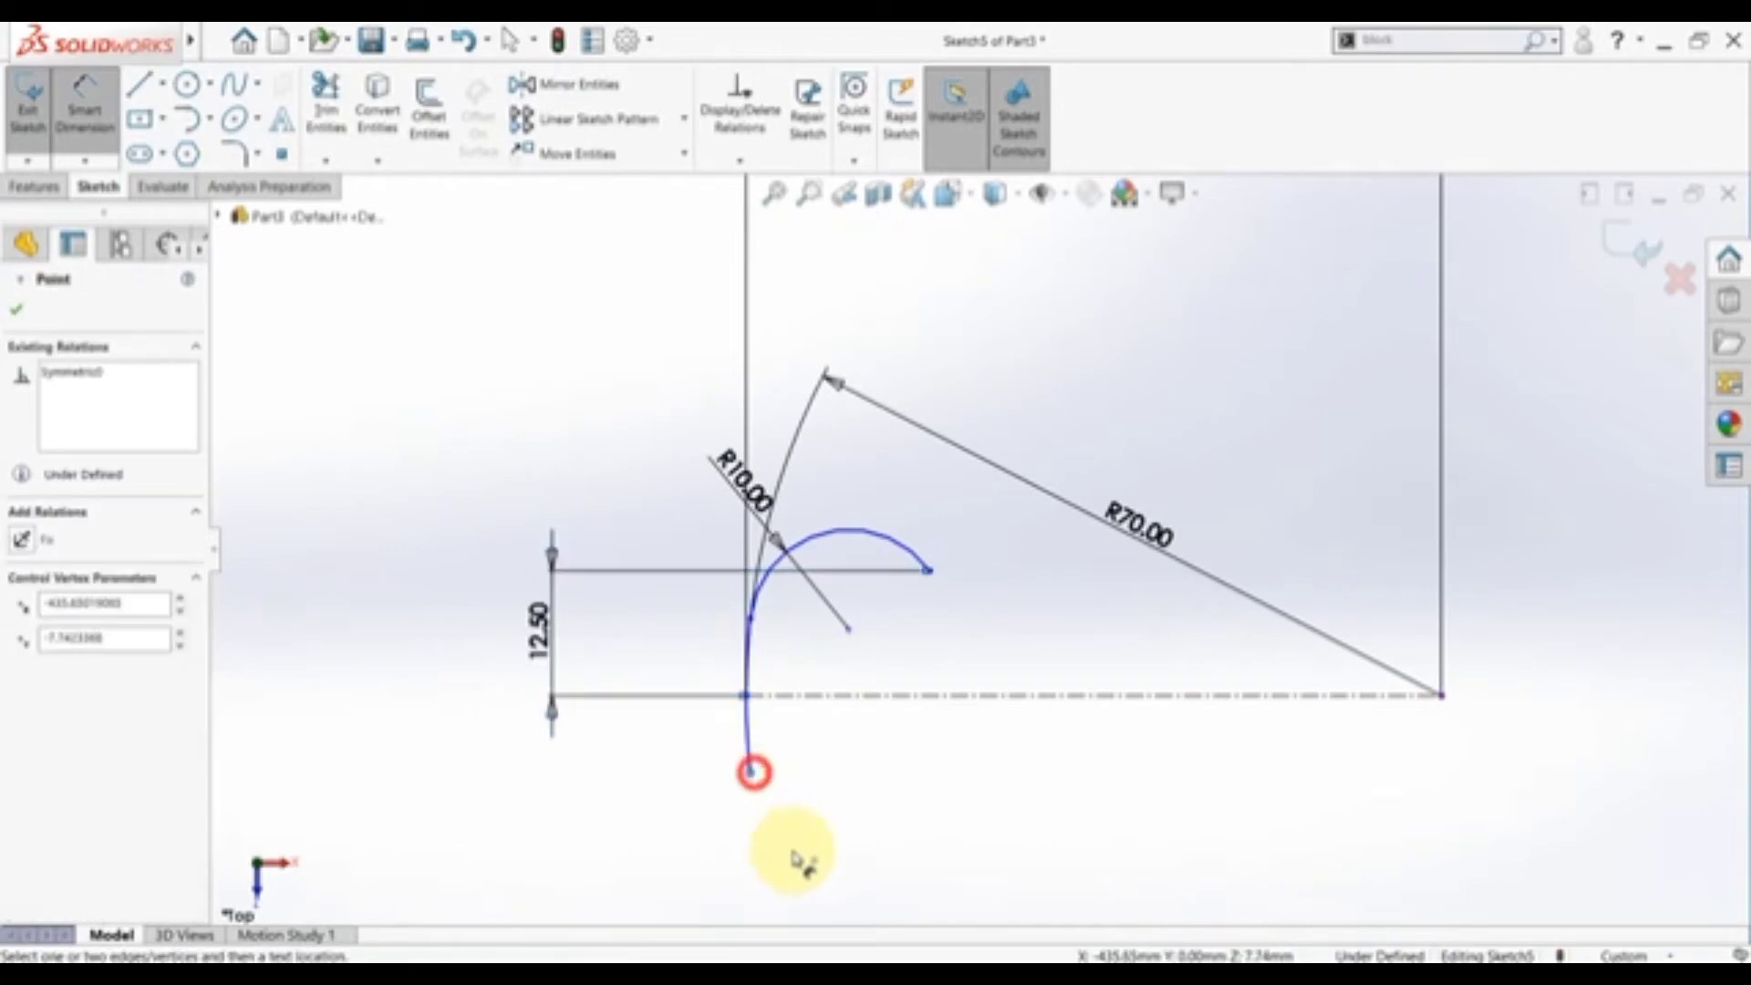
pyautogui.press('Escape')
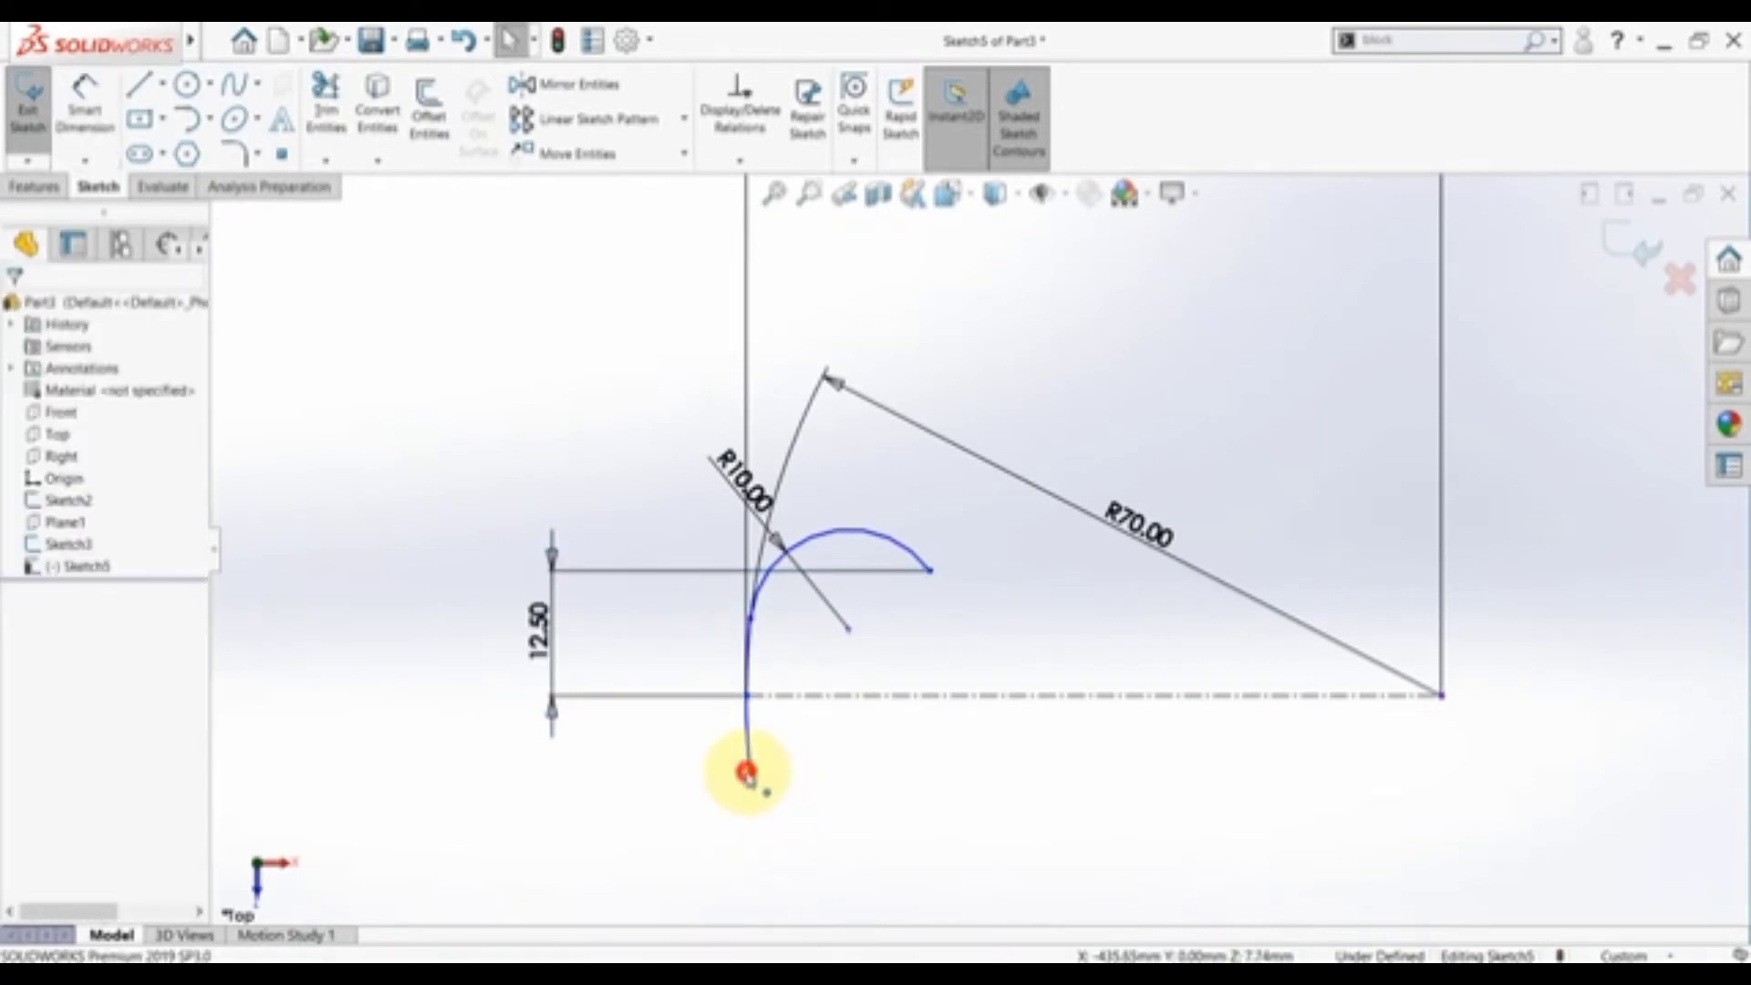
pyautogui.click(747, 773)
pyautogui.click(922, 810)
pyautogui.moveTo(938, 572); pyautogui.dragTo(802, 510)
pyautogui.scroll(2, 633, 748)
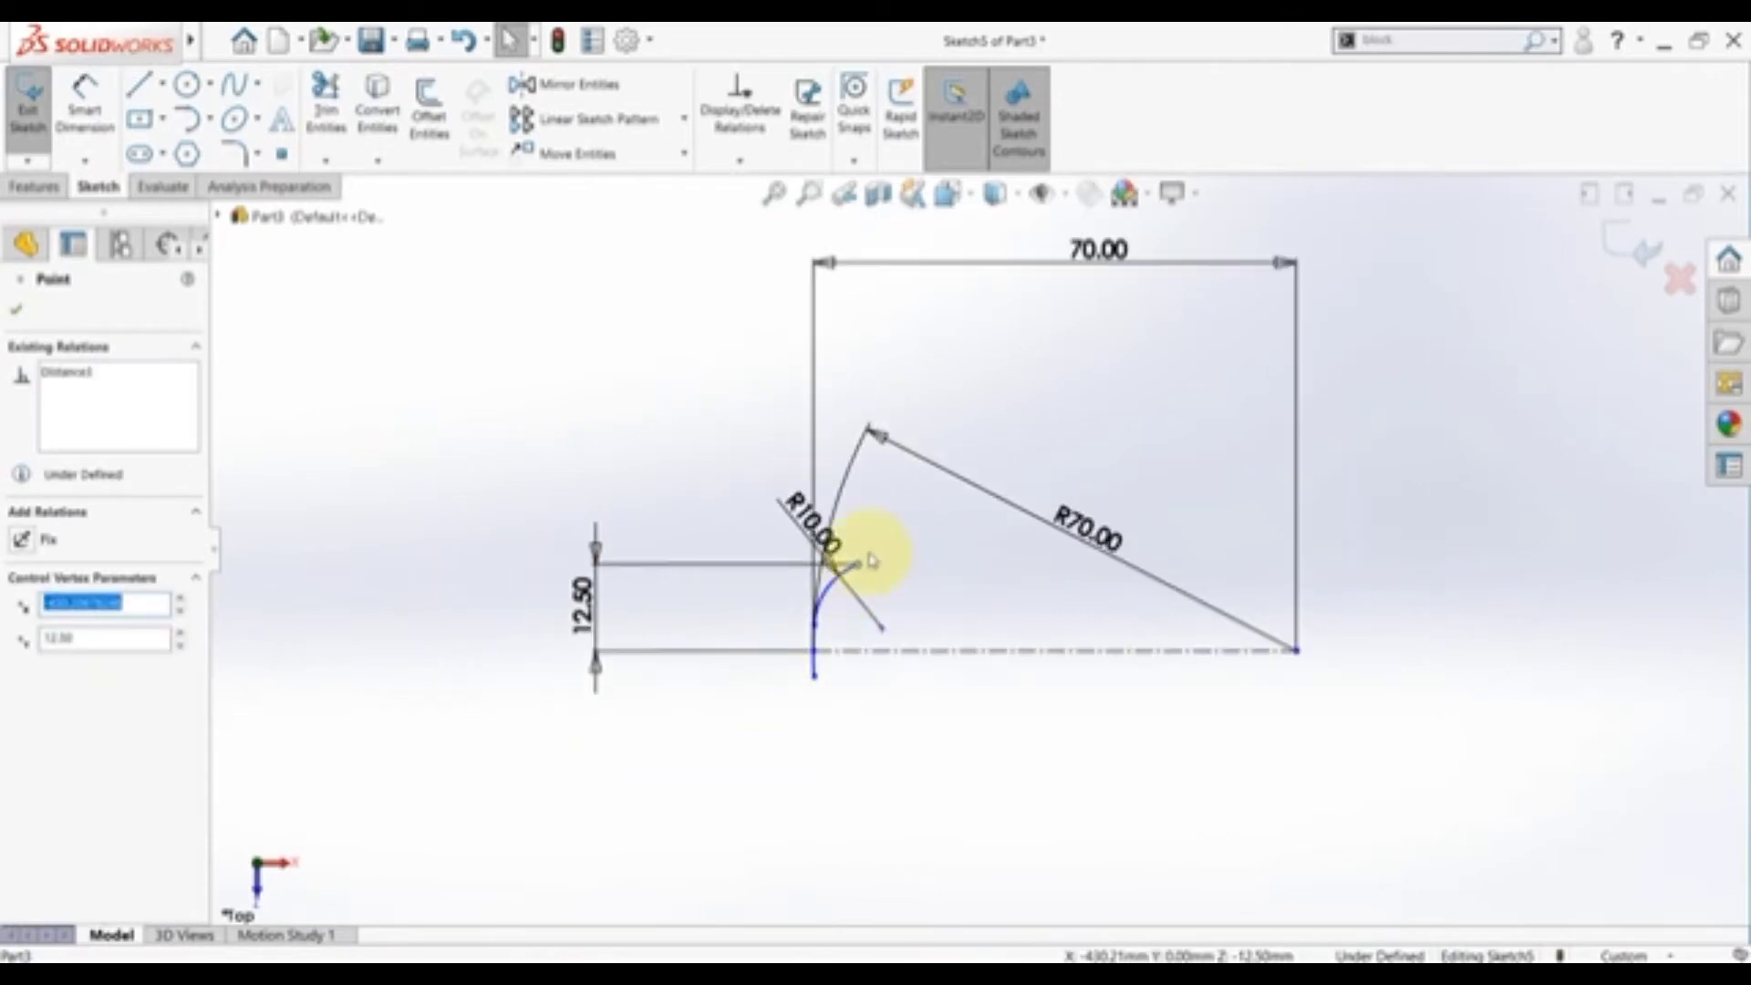
pyautogui.click(137, 87)
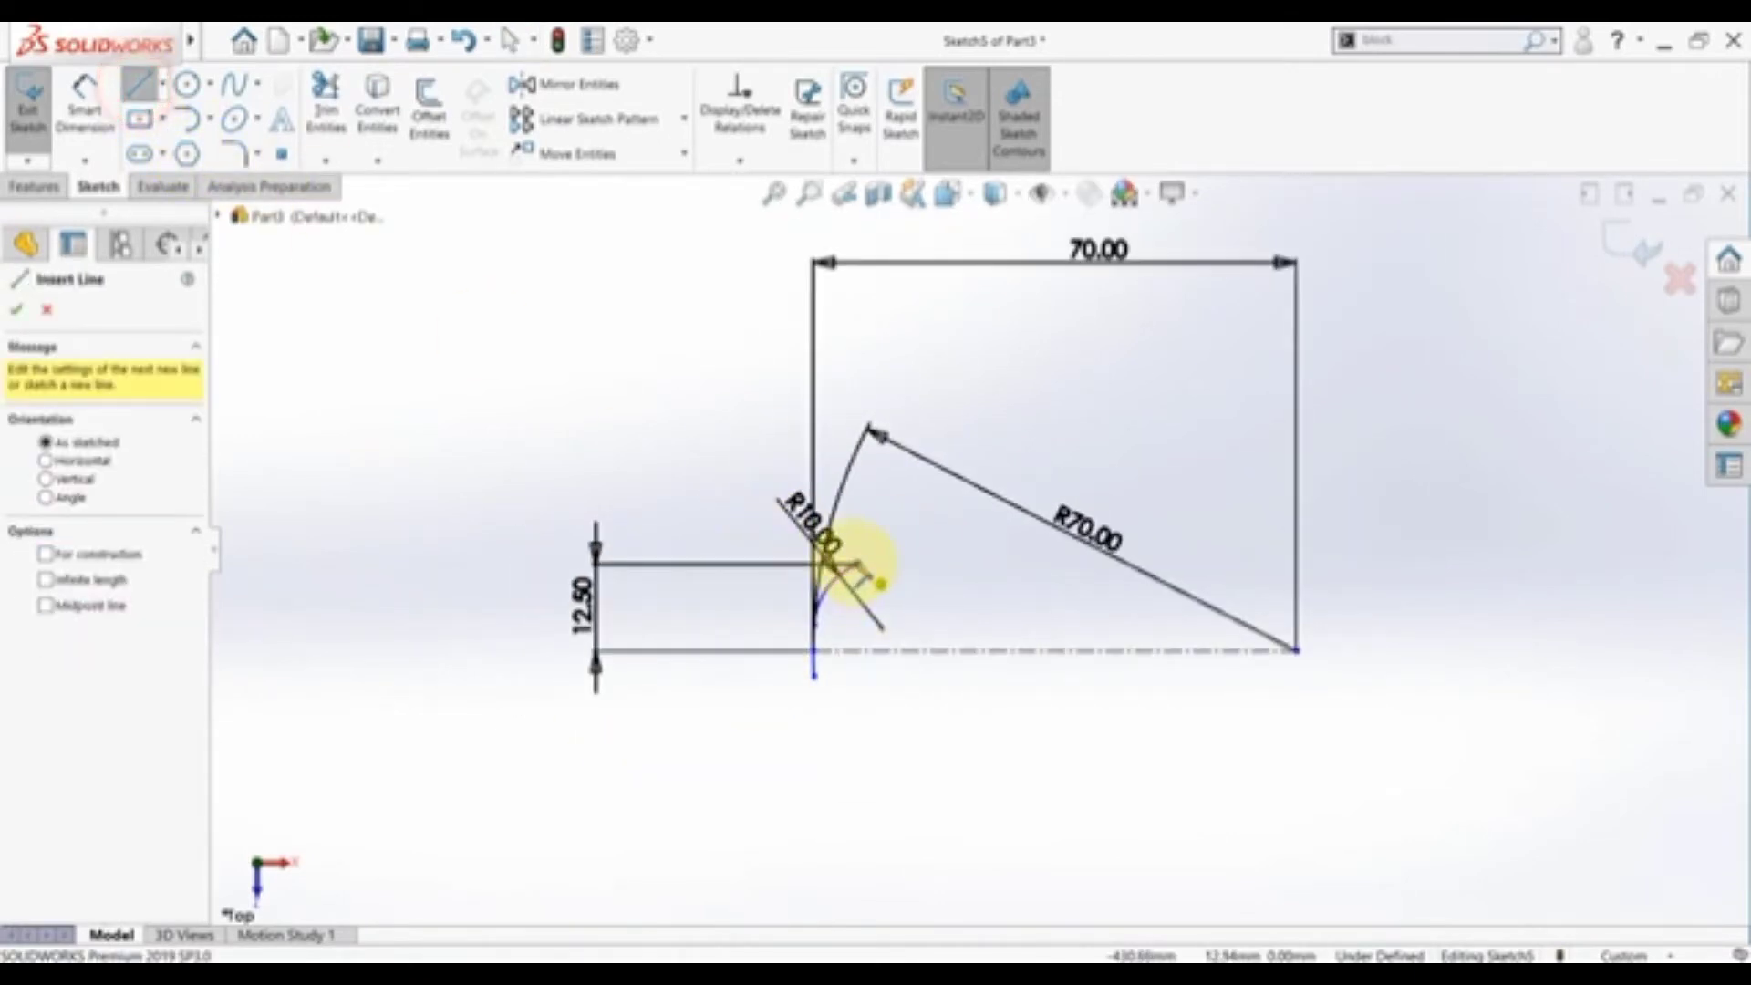
# - Add a slanted line from the R10 arc and a small tangent arc with an equal radius
pyautogui.click(858, 564)
pyautogui.click(1083, 459)
pyautogui.press('Escape')
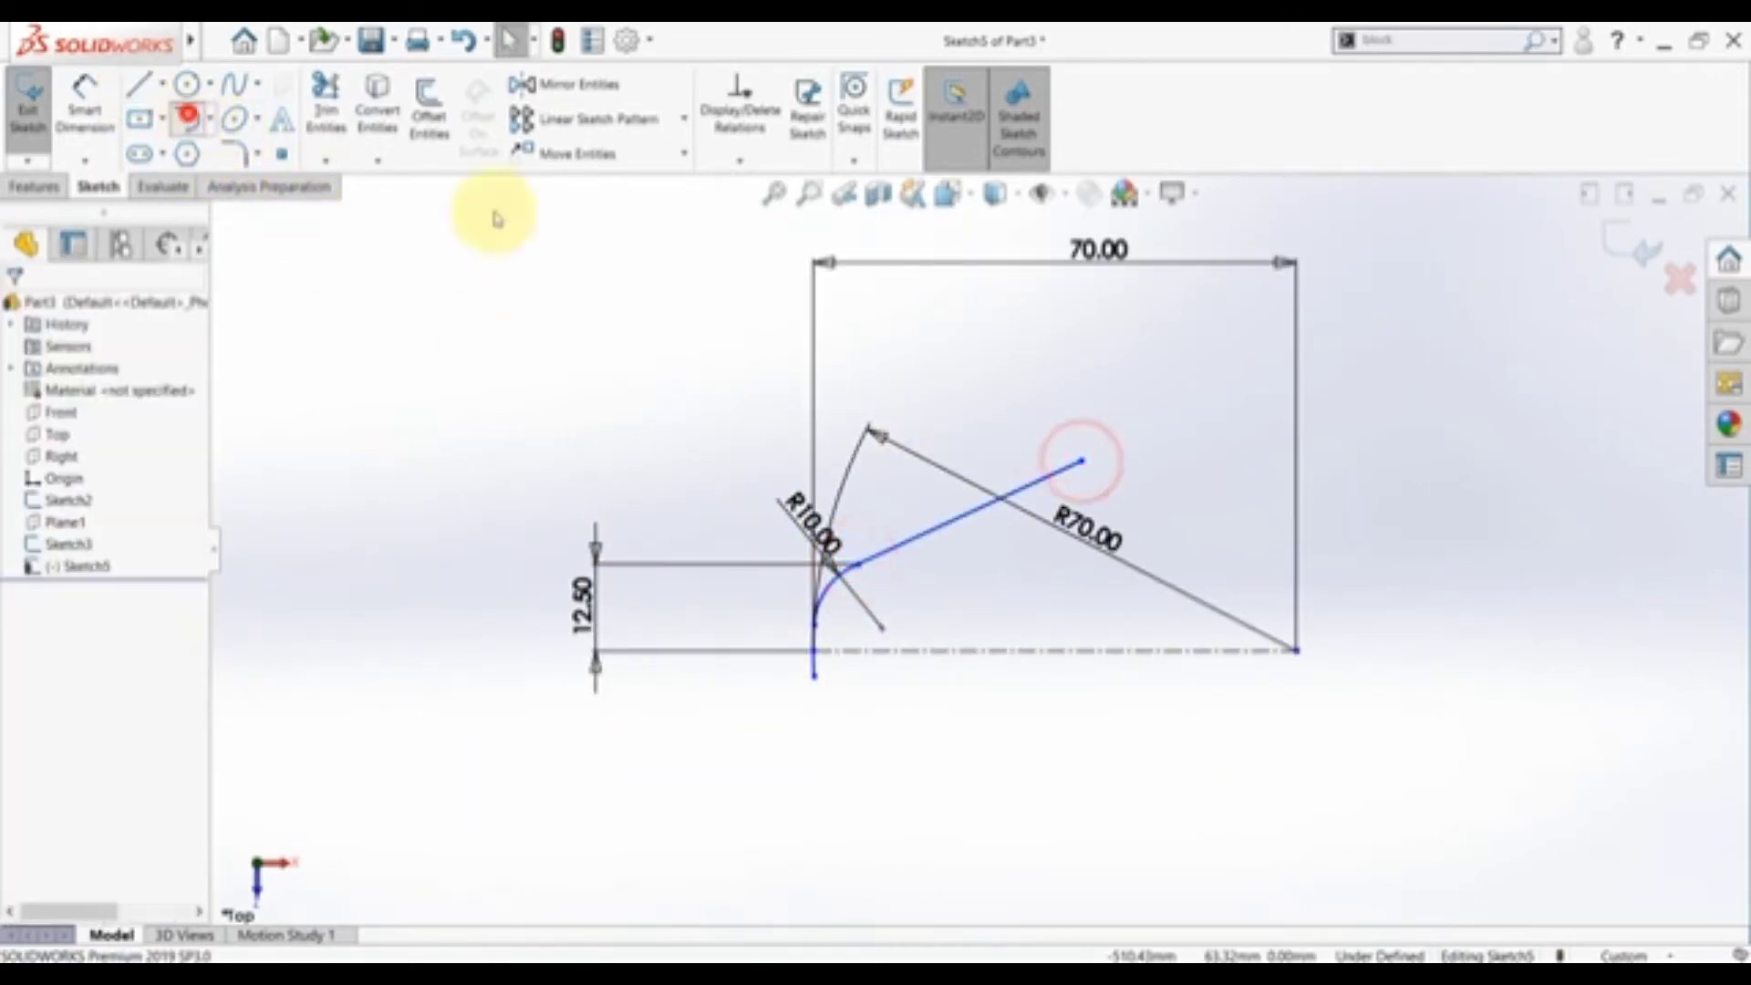
pyautogui.click(1083, 460)
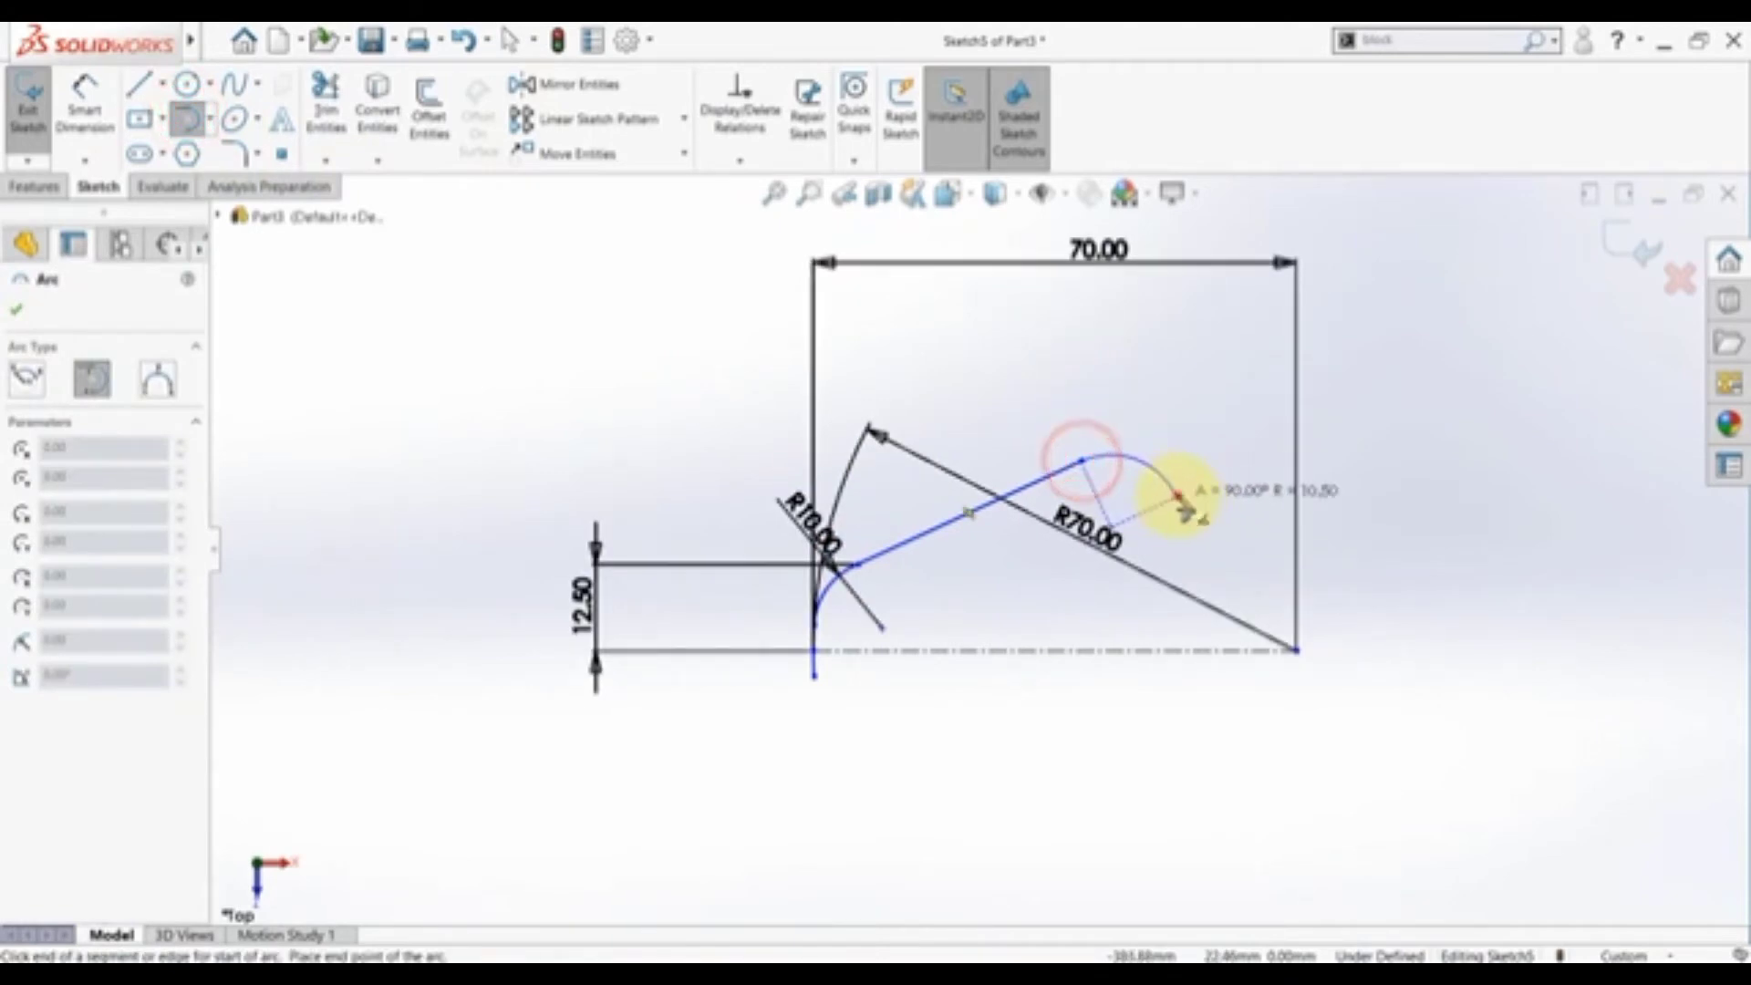
pyautogui.click(1179, 495)
pyautogui.press('Escape')
pyautogui.keyDown('ctrl'); pyautogui.click(823, 591); pyautogui.keyUp('ctrl')
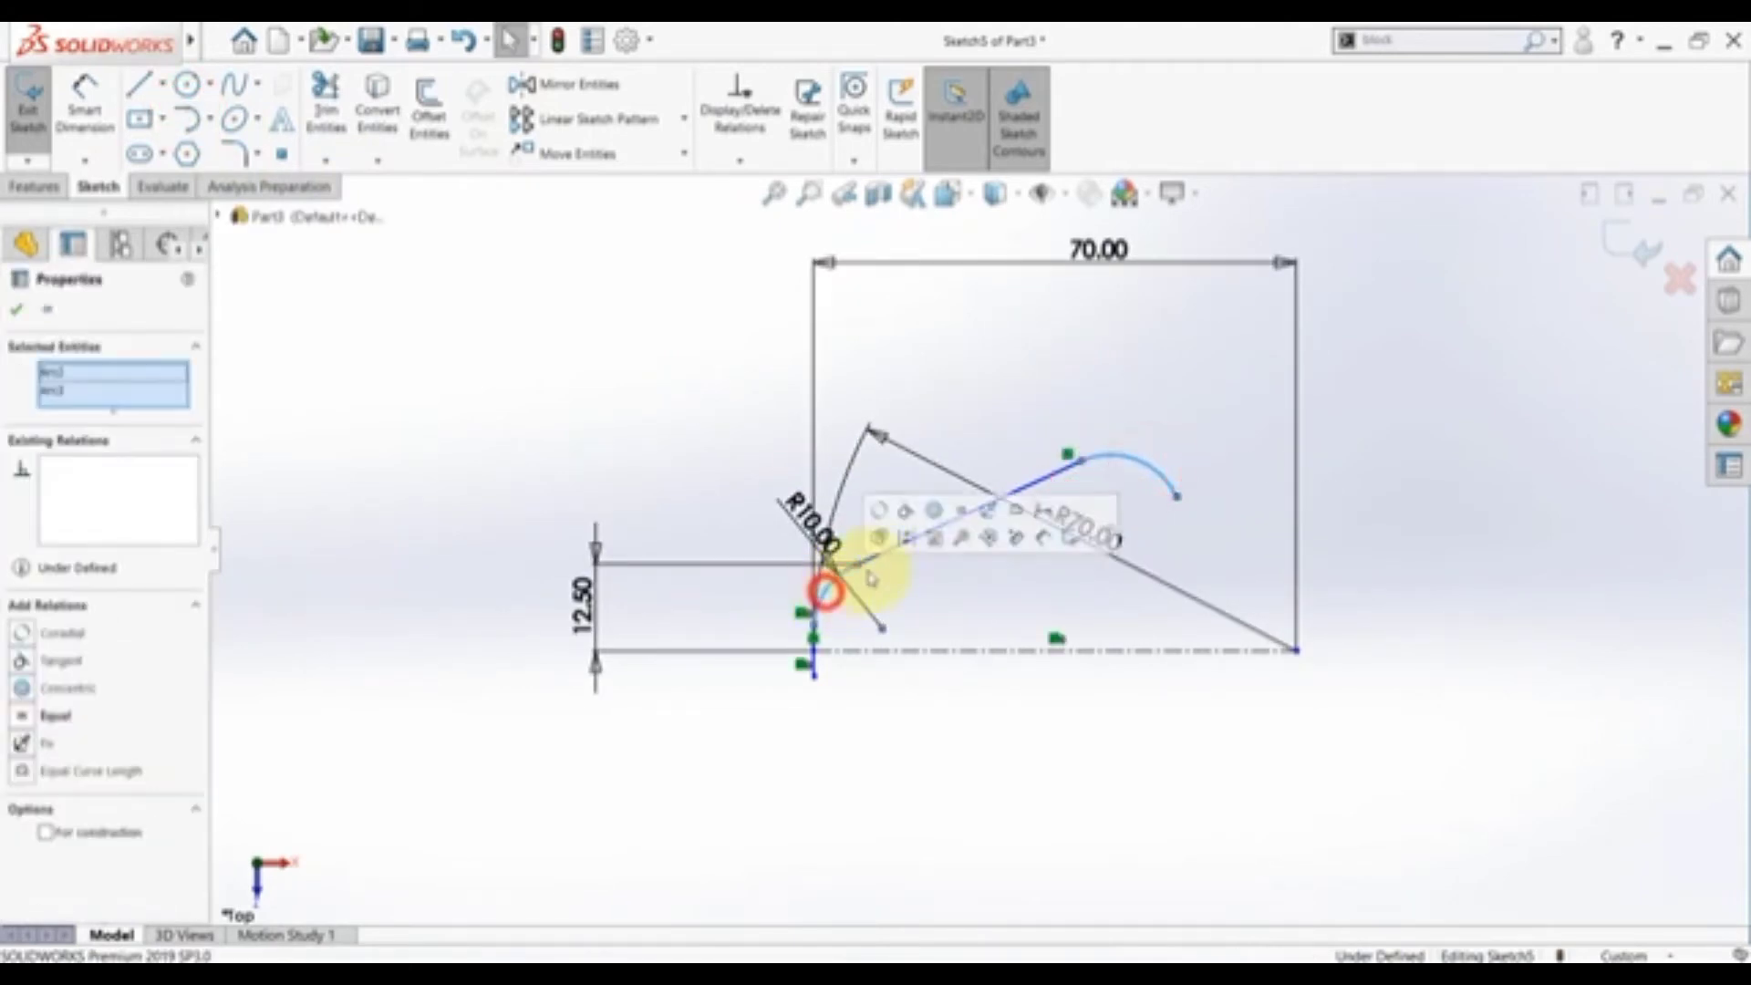
pyautogui.click(965, 510)
pyautogui.click(547, 402)
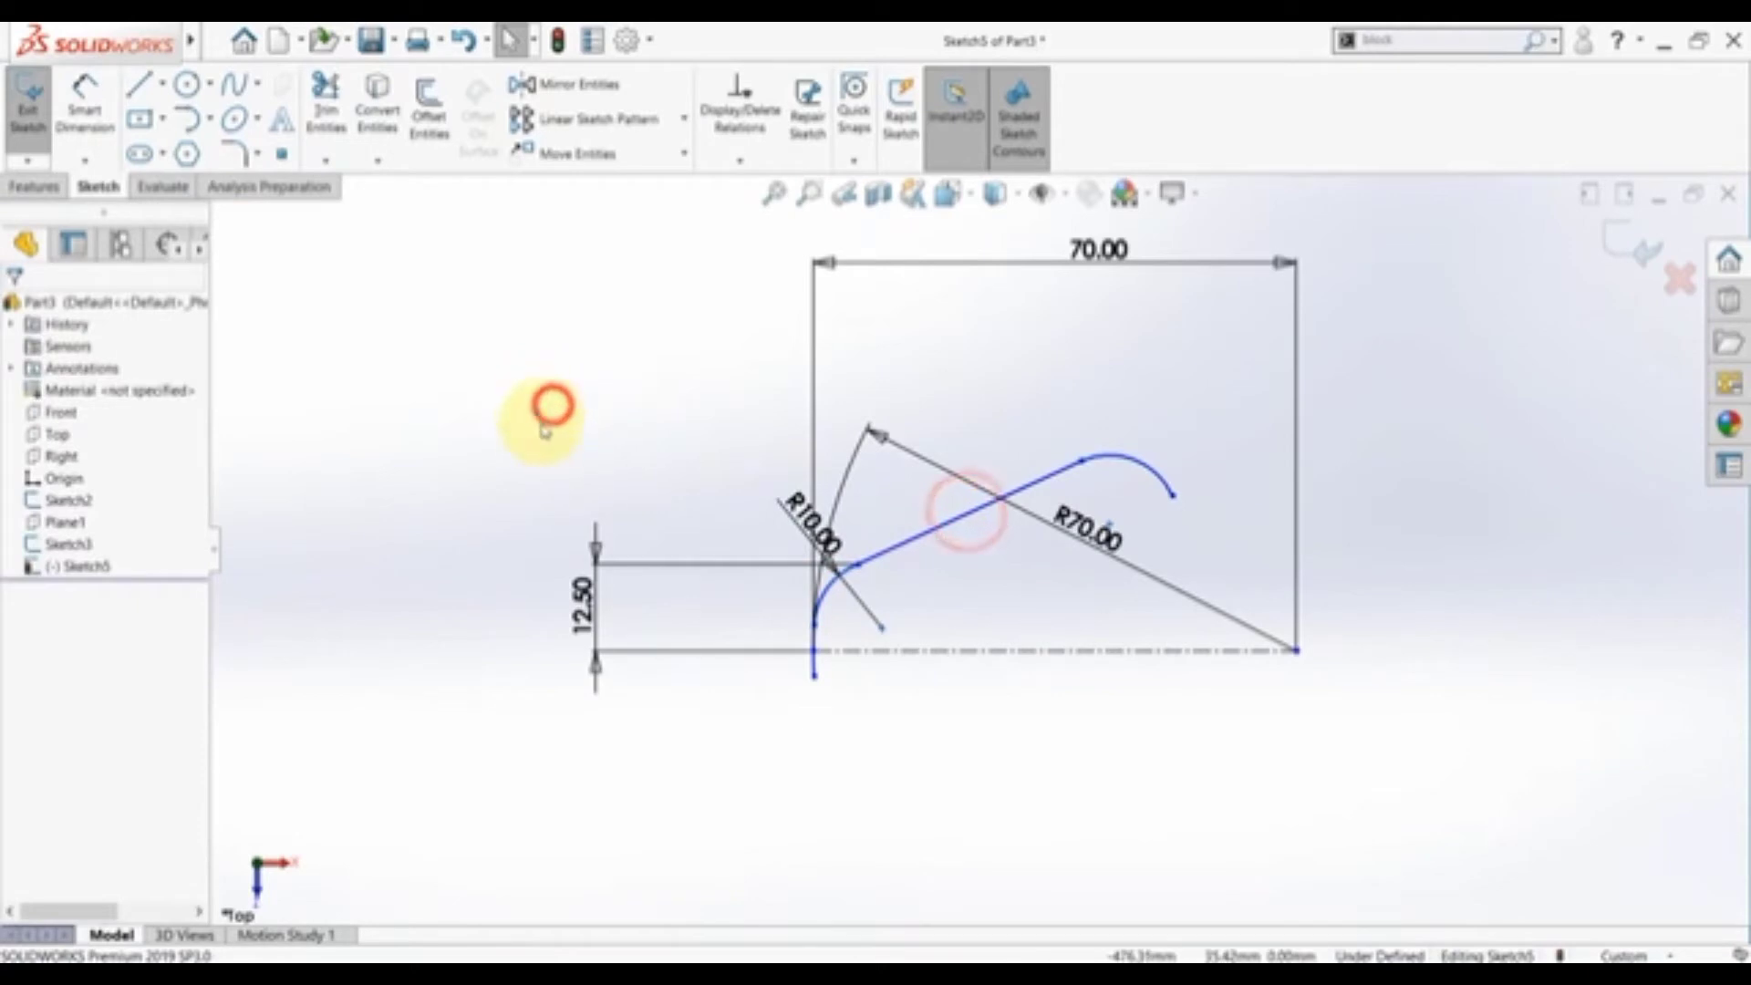
# - Draw a long tangent arc below the centreline, with its ends symmetric about it
pyautogui.click(187, 119)
pyautogui.click(1174, 495)
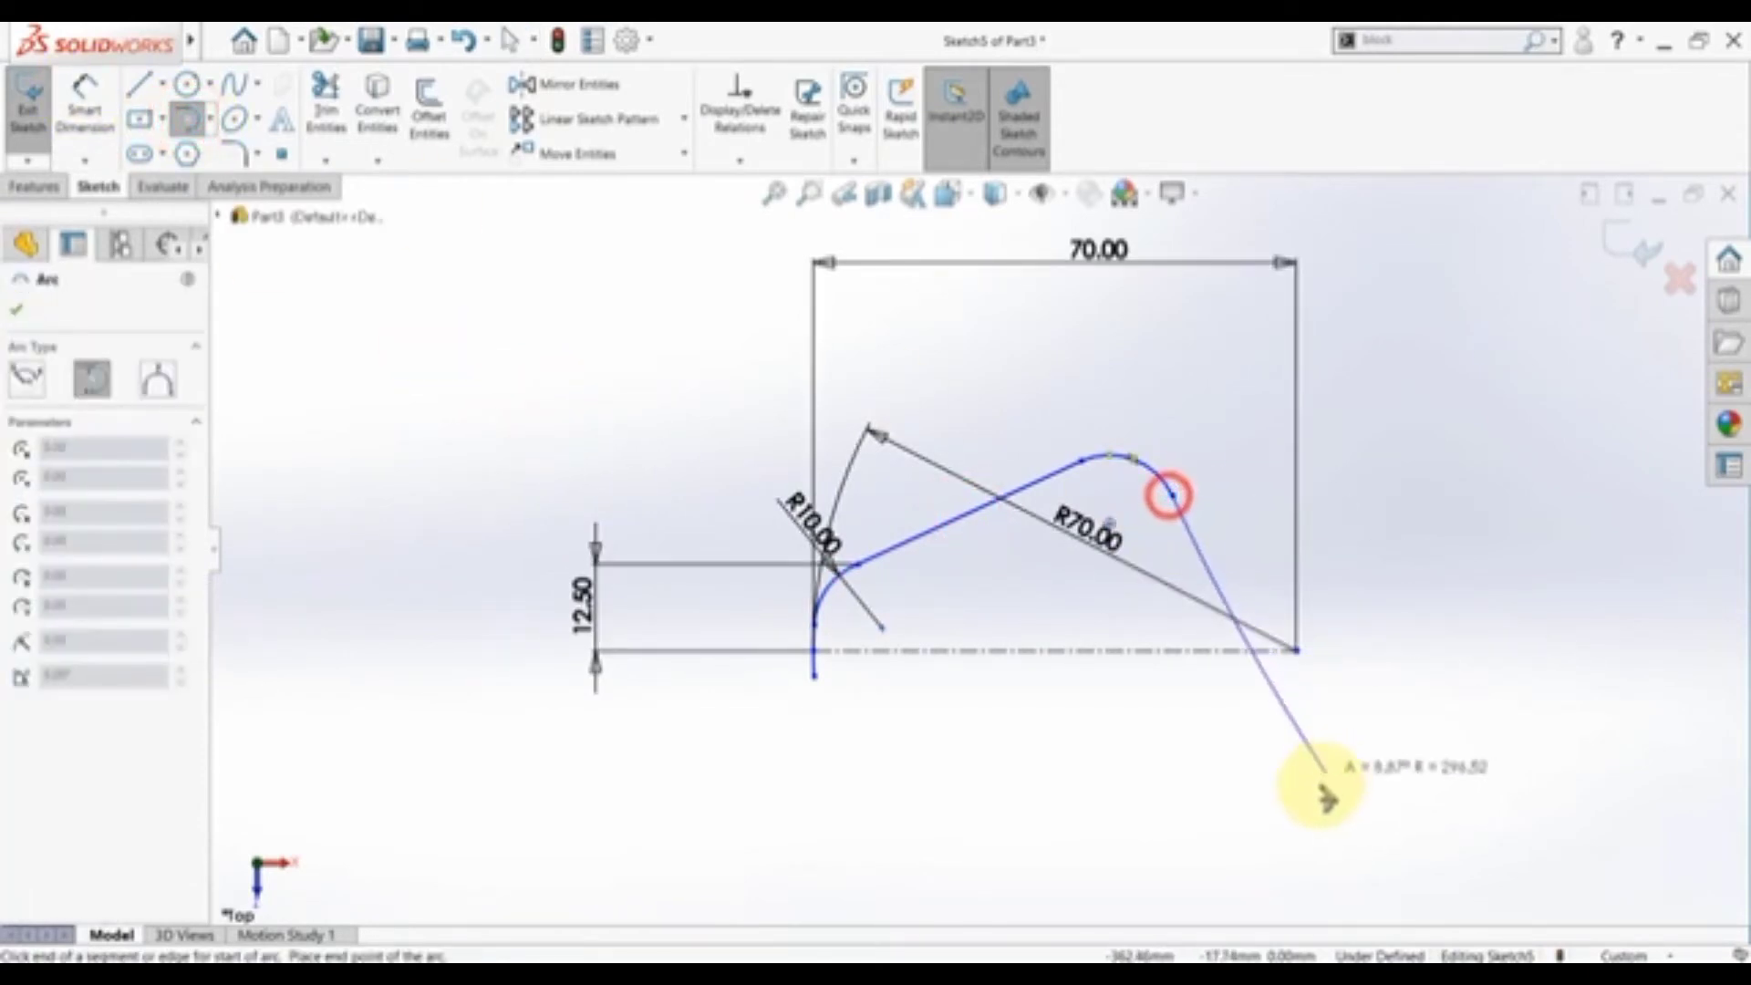
pyautogui.doubleClick(1112, 828)
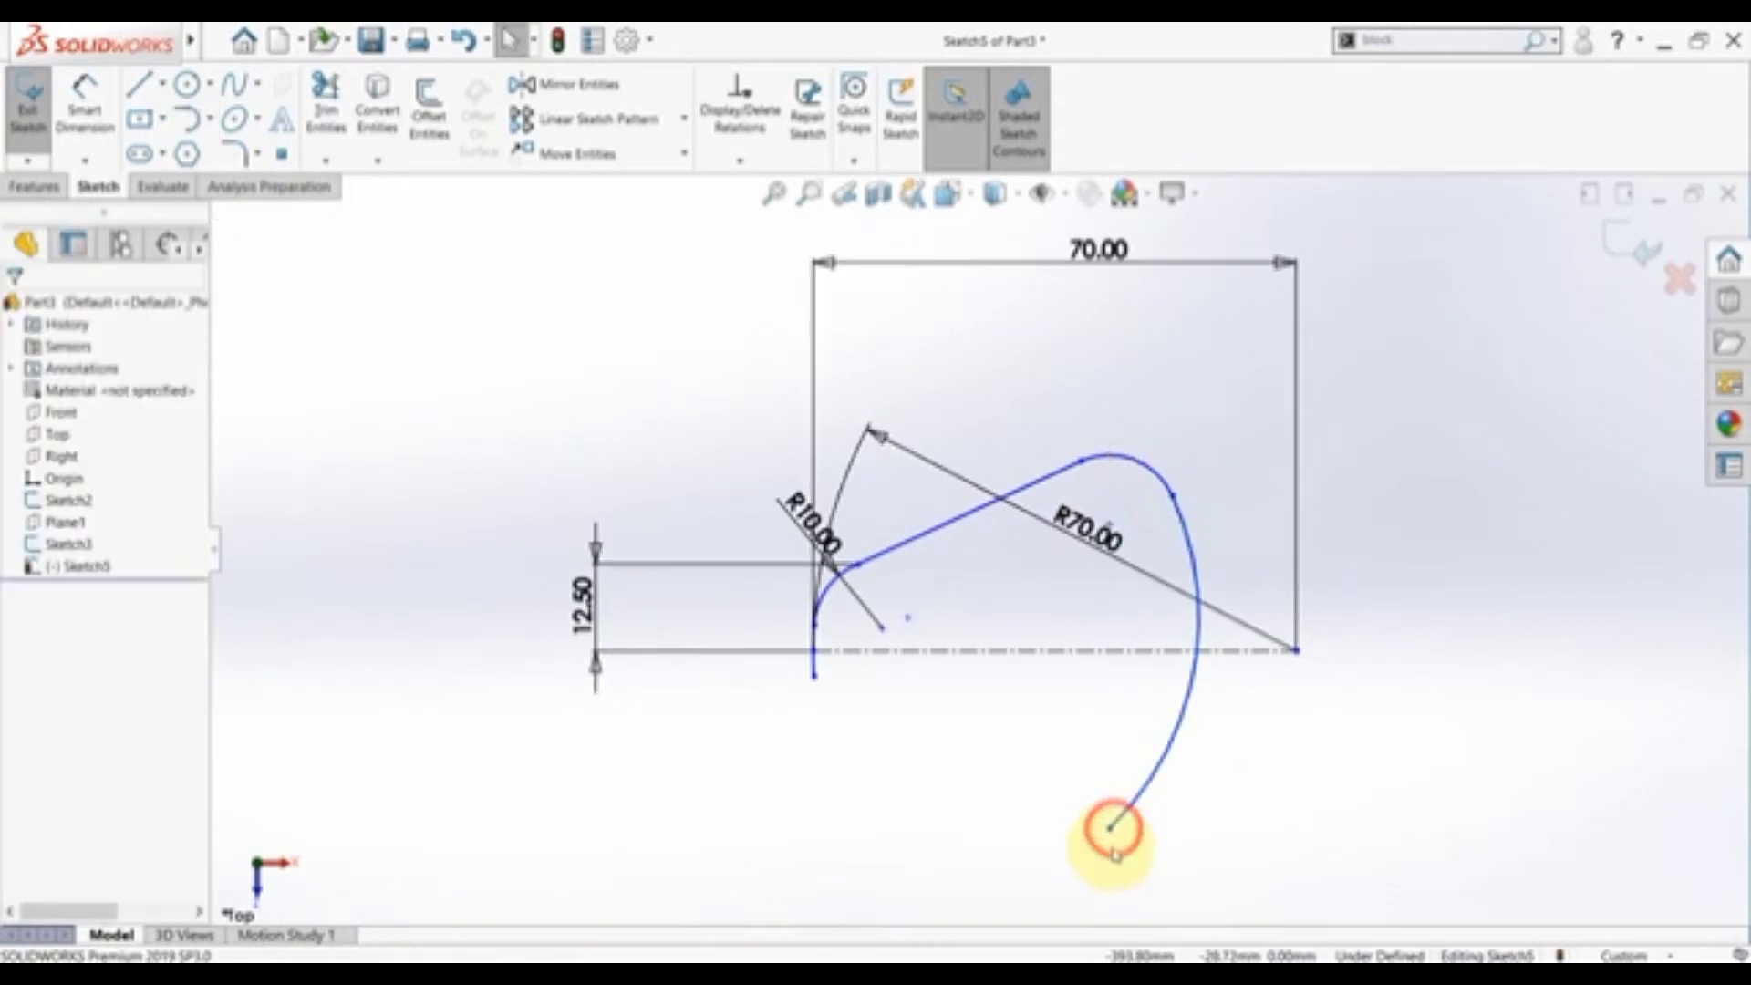
pyautogui.click(1113, 830)
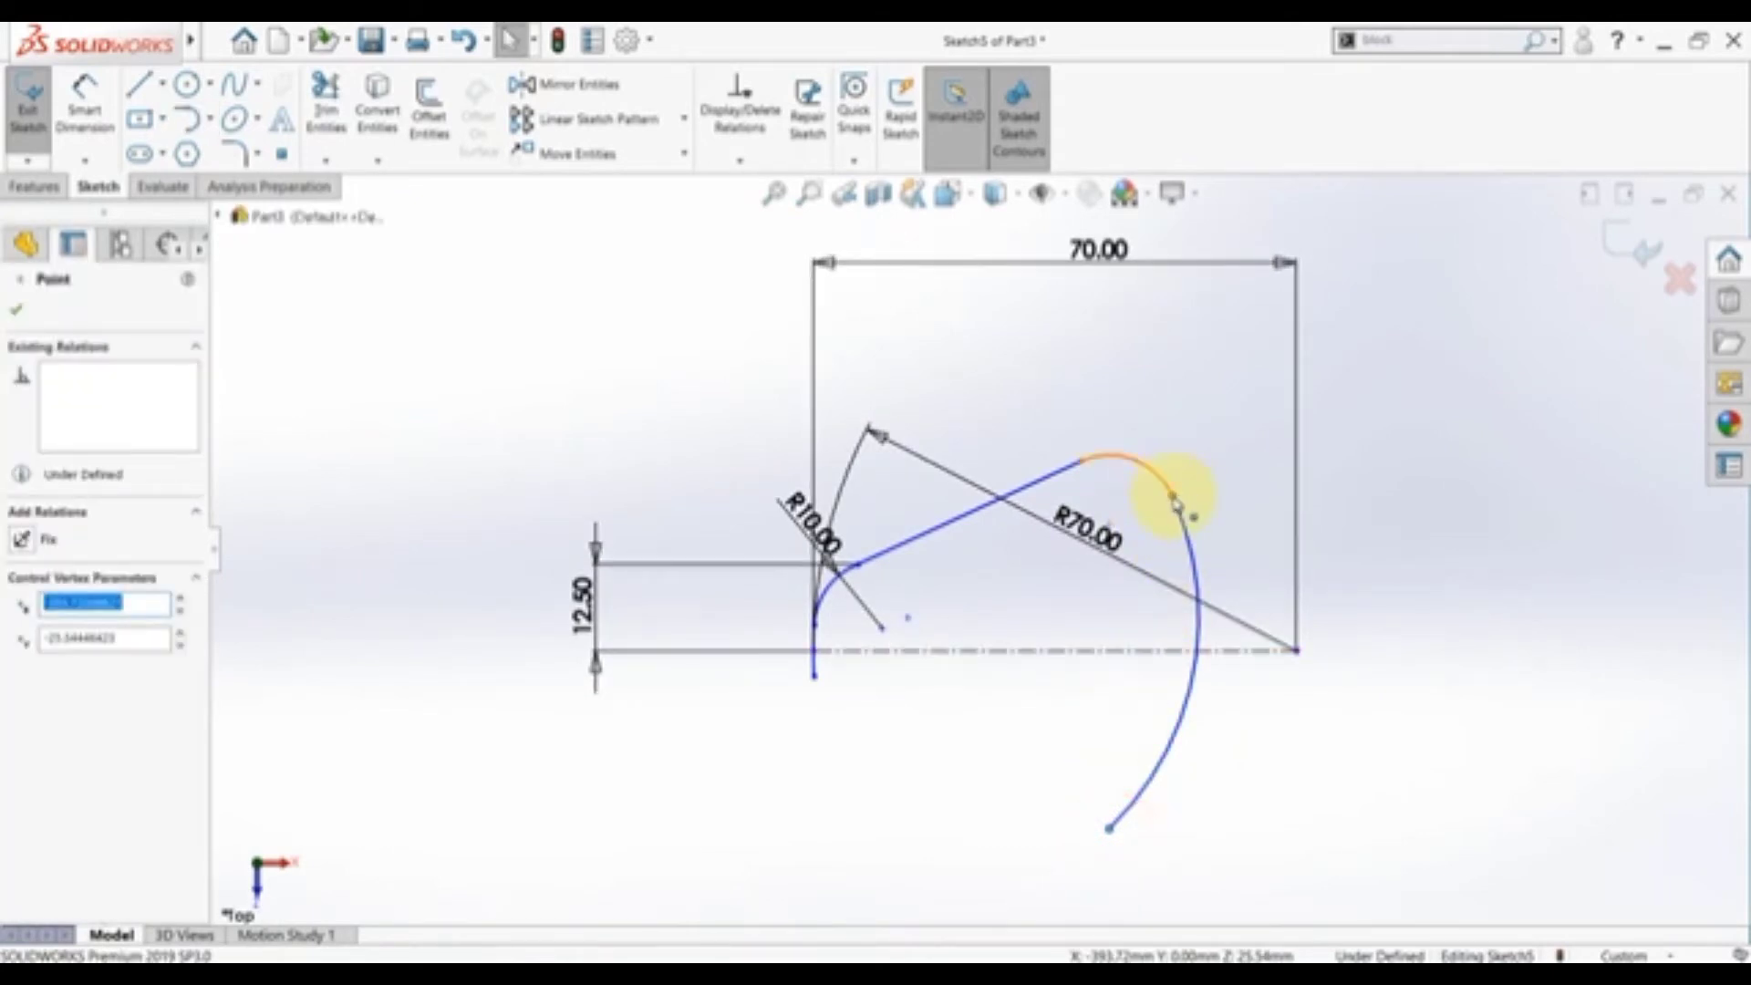
pyautogui.keyDown('ctrl'); pyautogui.click(1175, 502); pyautogui.keyUp('ctrl')
pyautogui.keyDown('ctrl'); pyautogui.click(1151, 650); pyautogui.keyUp('ctrl')
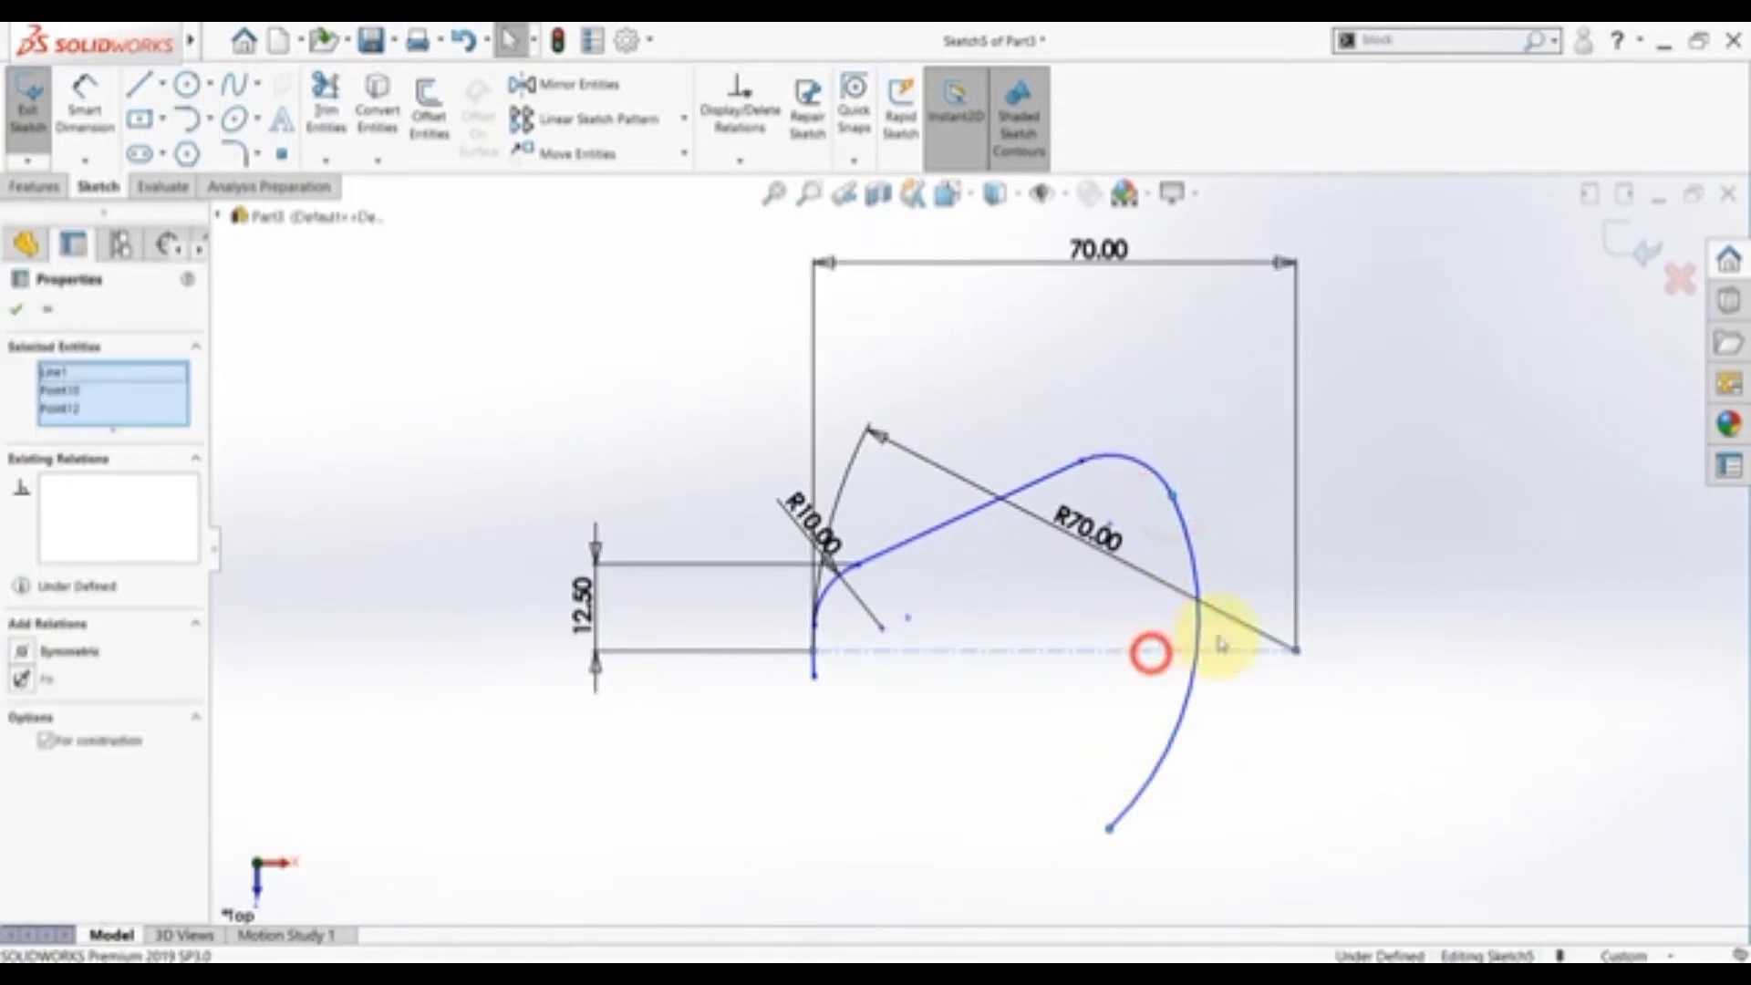
pyautogui.click(1204, 570)
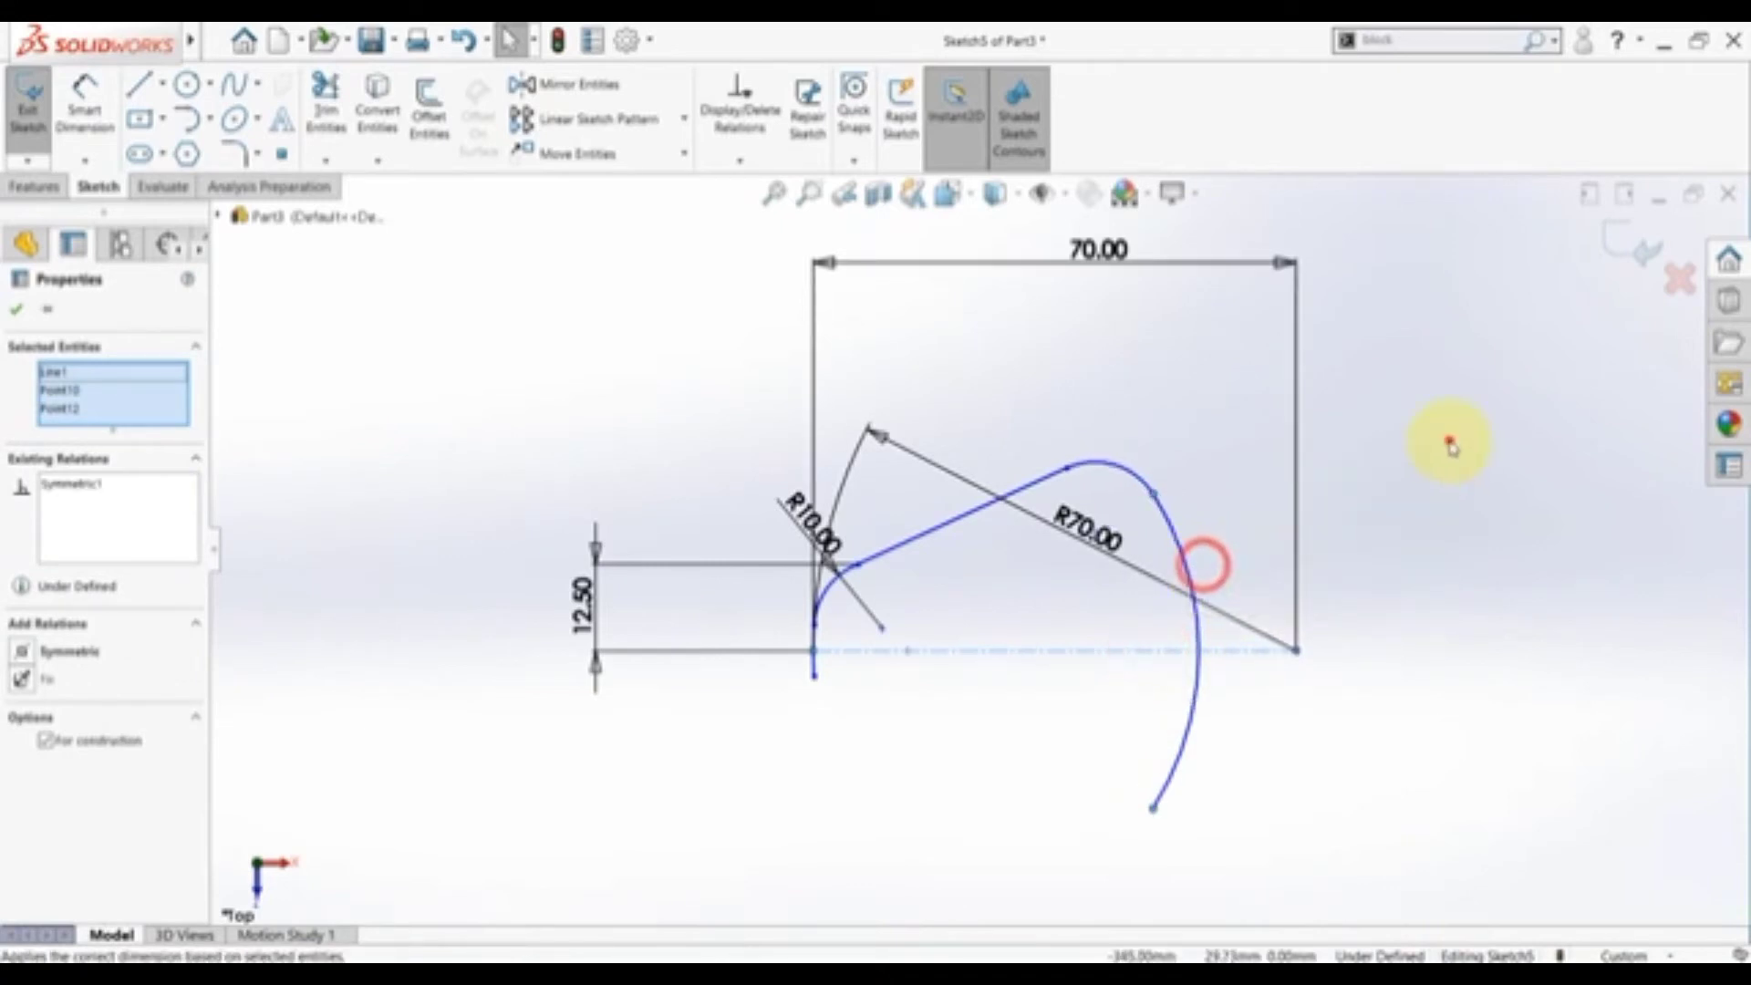
pyautogui.click(1446, 441)
# - Make the large arc meet the centreline's end point, then zoom in on section B-B
pyautogui.click(1191, 705)
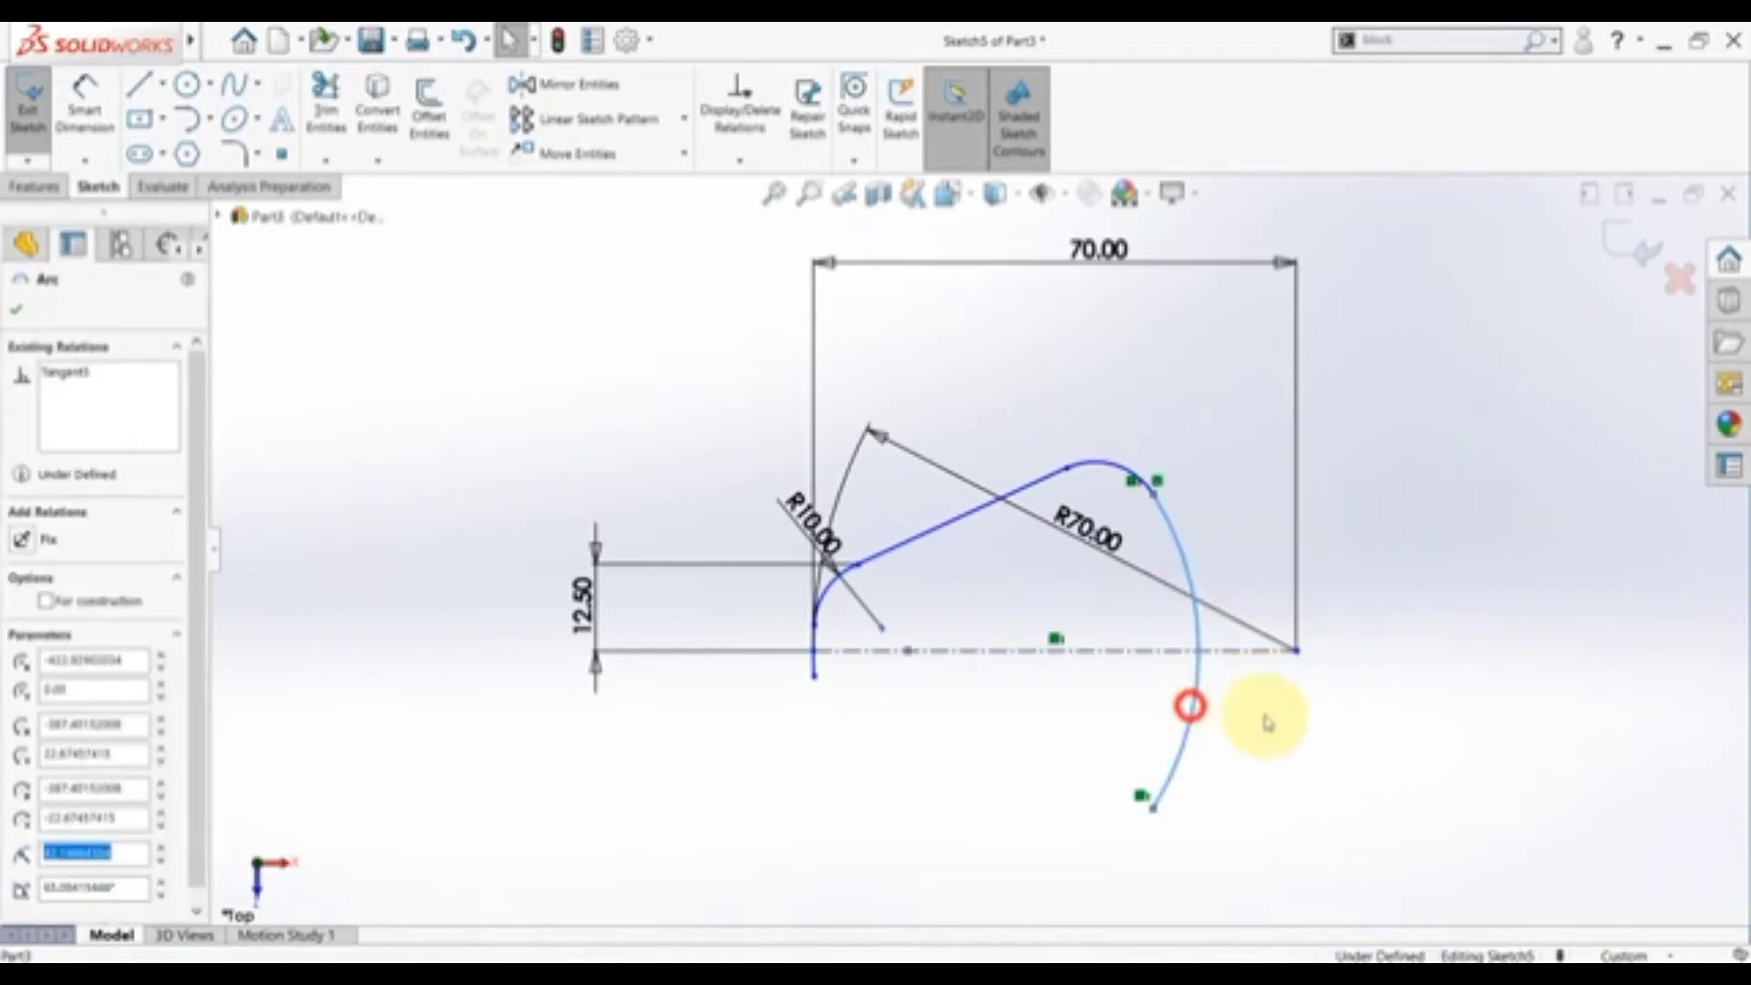
pyautogui.keyDown('ctrl'); pyautogui.click(1299, 655); pyautogui.keyUp('ctrl')
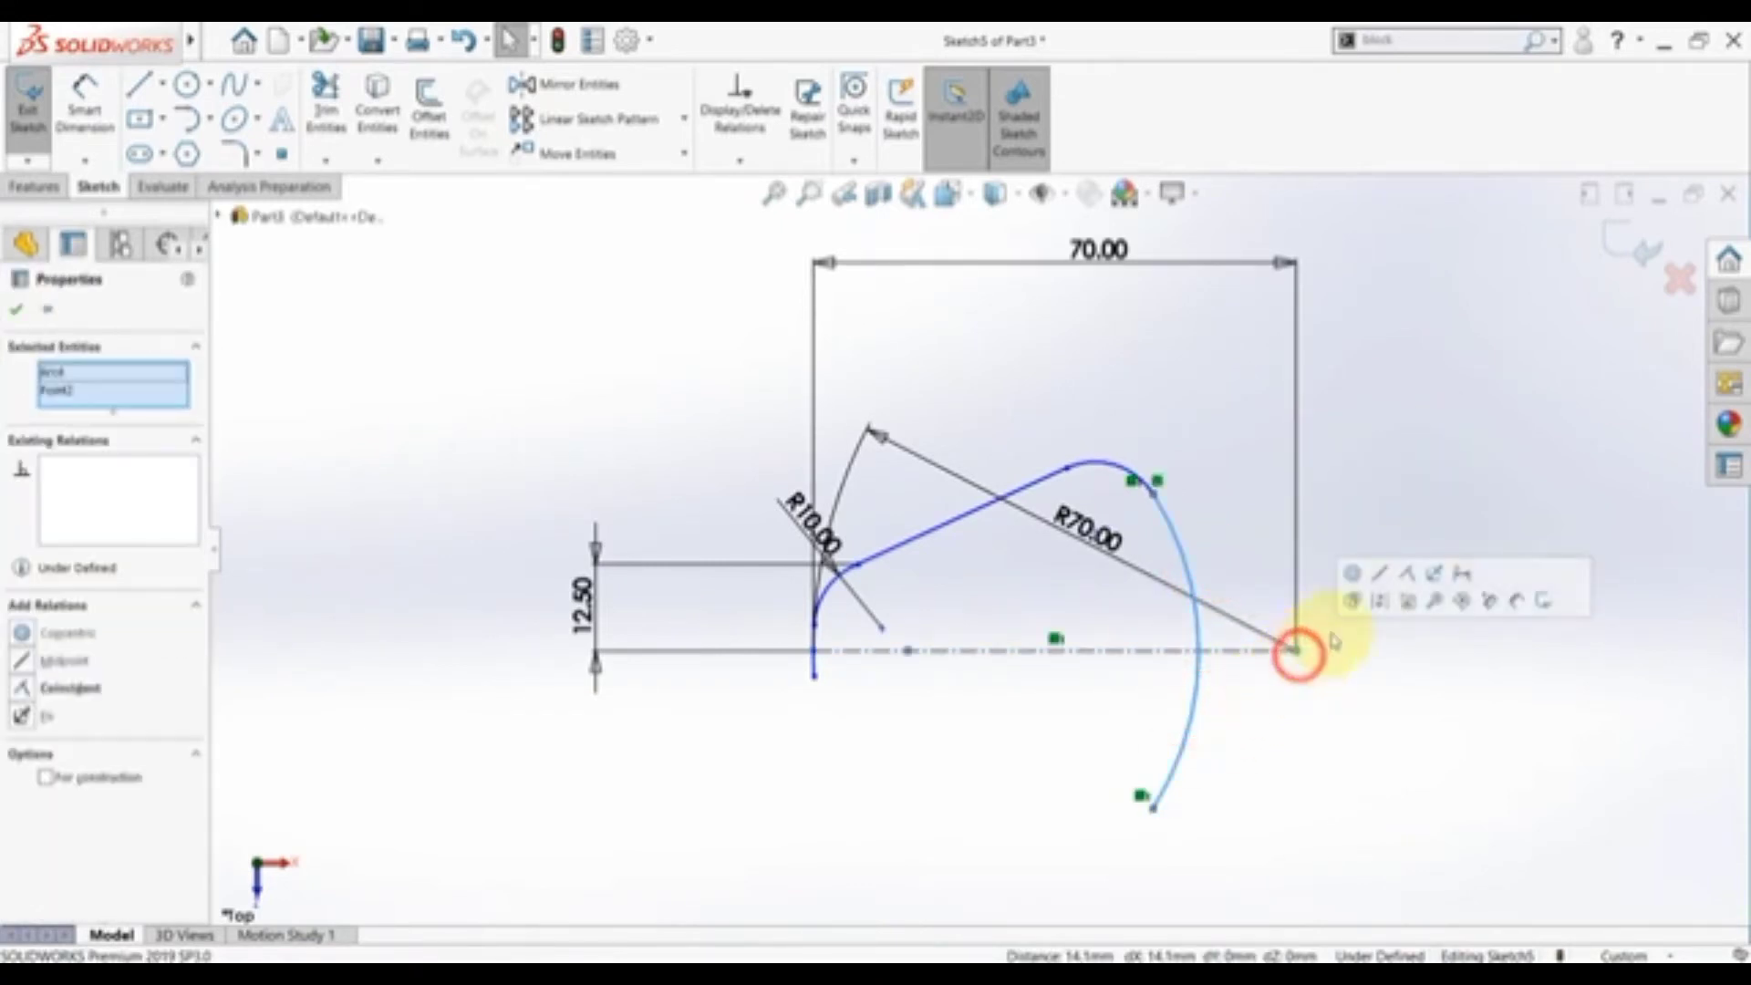
pyautogui.click(1400, 573)
pyautogui.click(1409, 462)
pyautogui.click(575, 949)
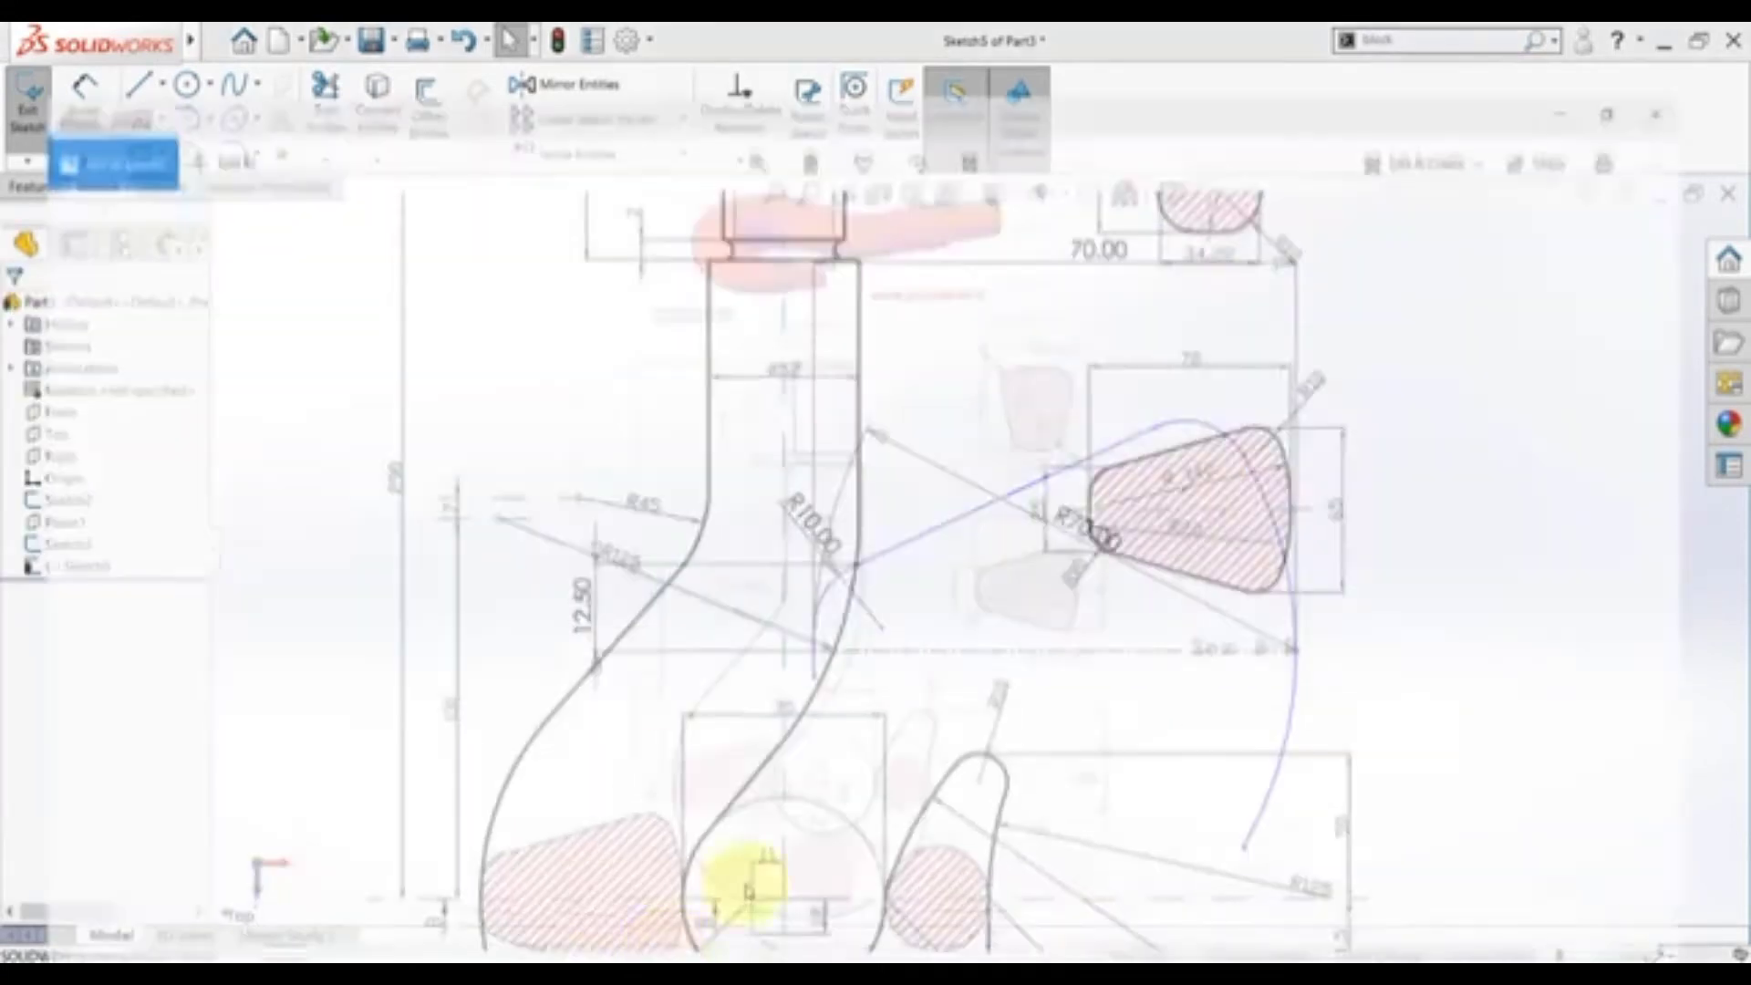
pyautogui.doubleClick(1094, 561)
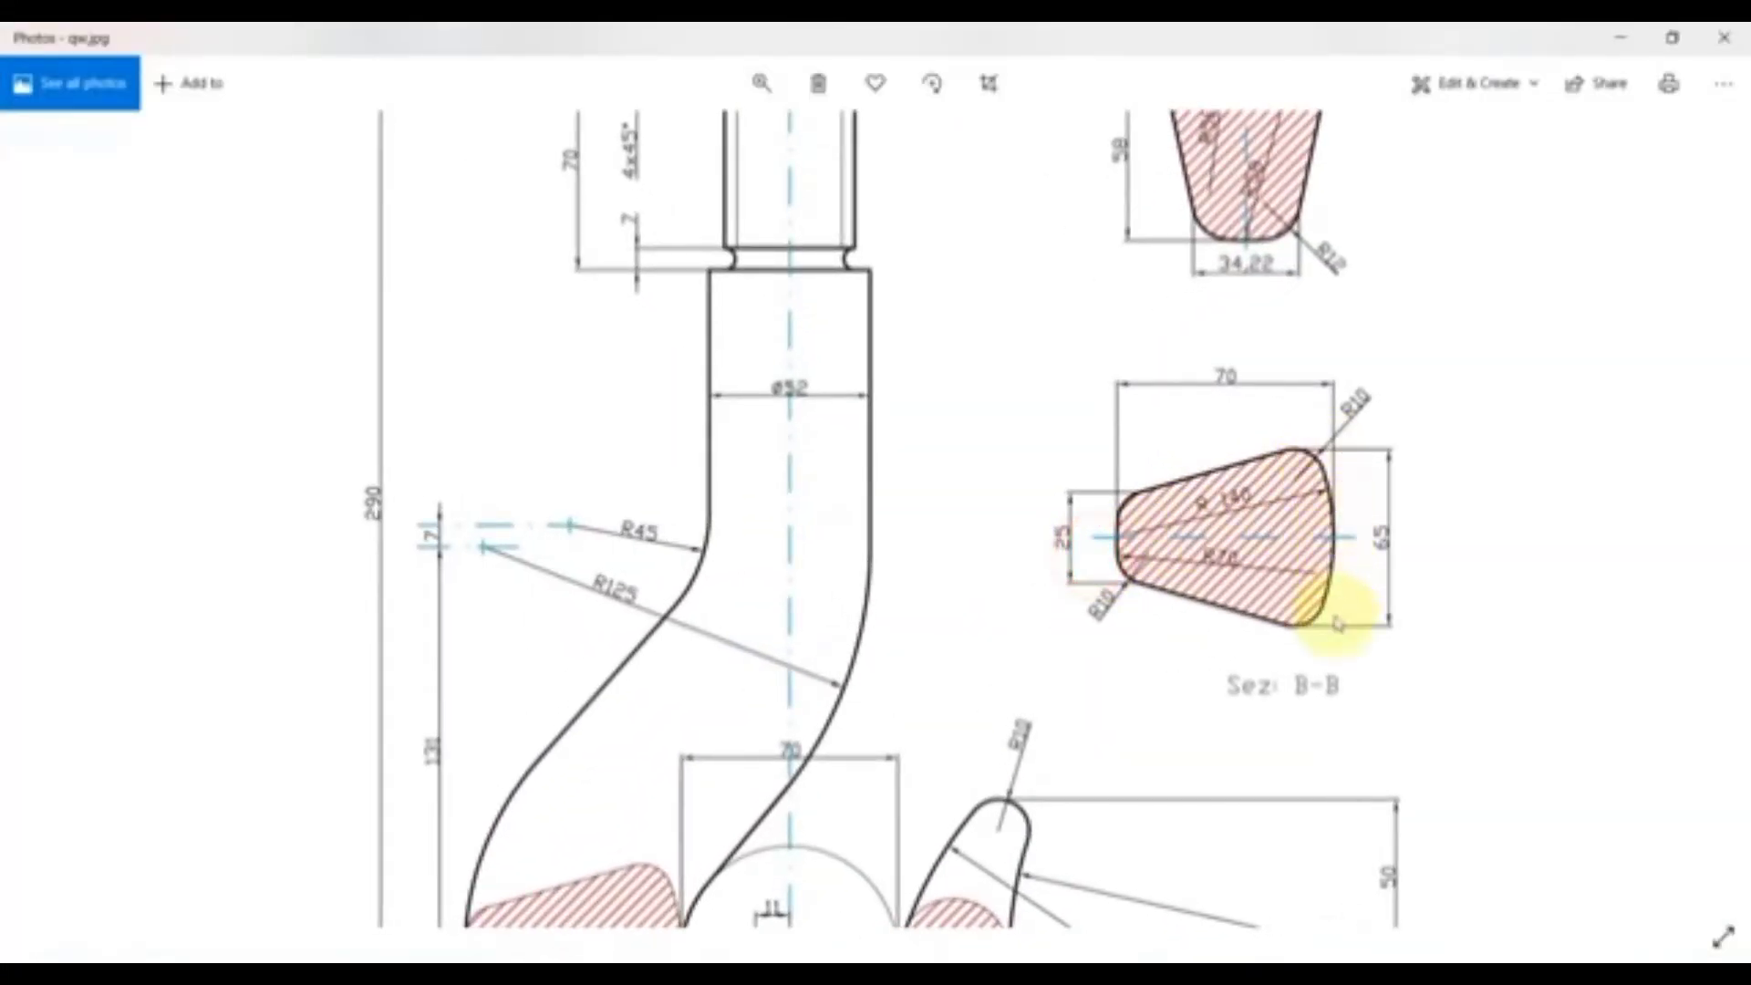
# - Dimension the long right-hand arc to R140, checking it against section B-B
pyautogui.click(617, 976)
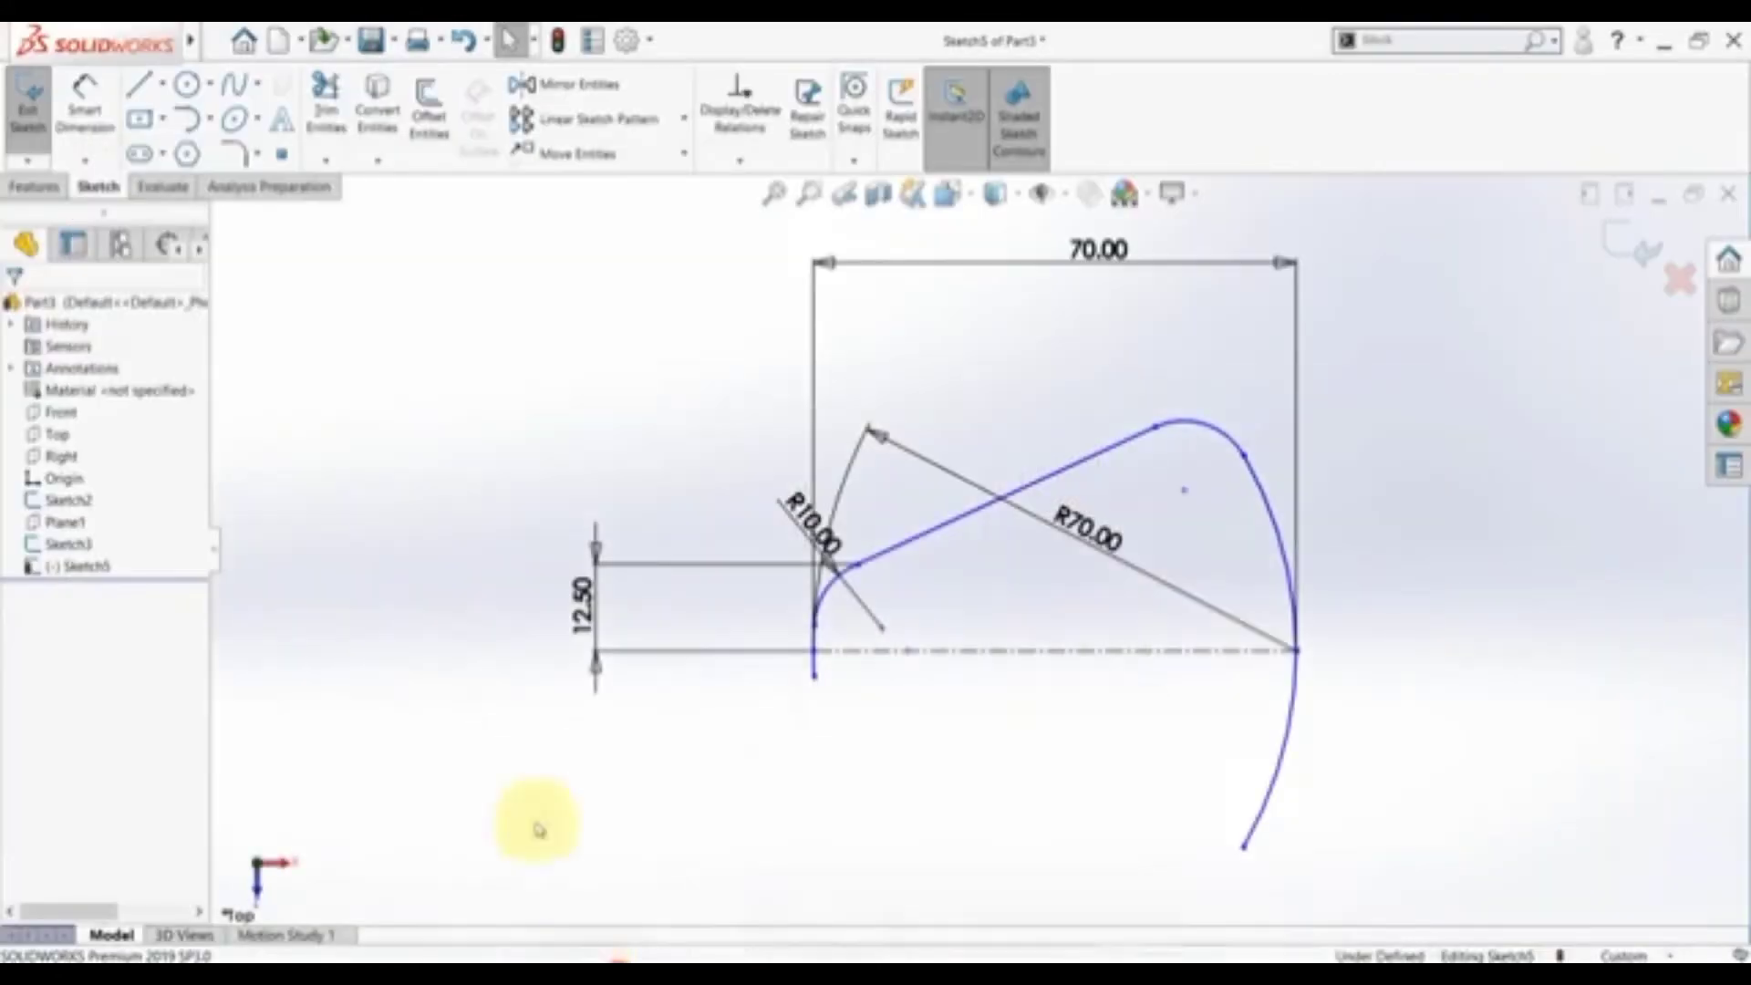
pyautogui.click(87, 102)
pyautogui.click(1263, 507)
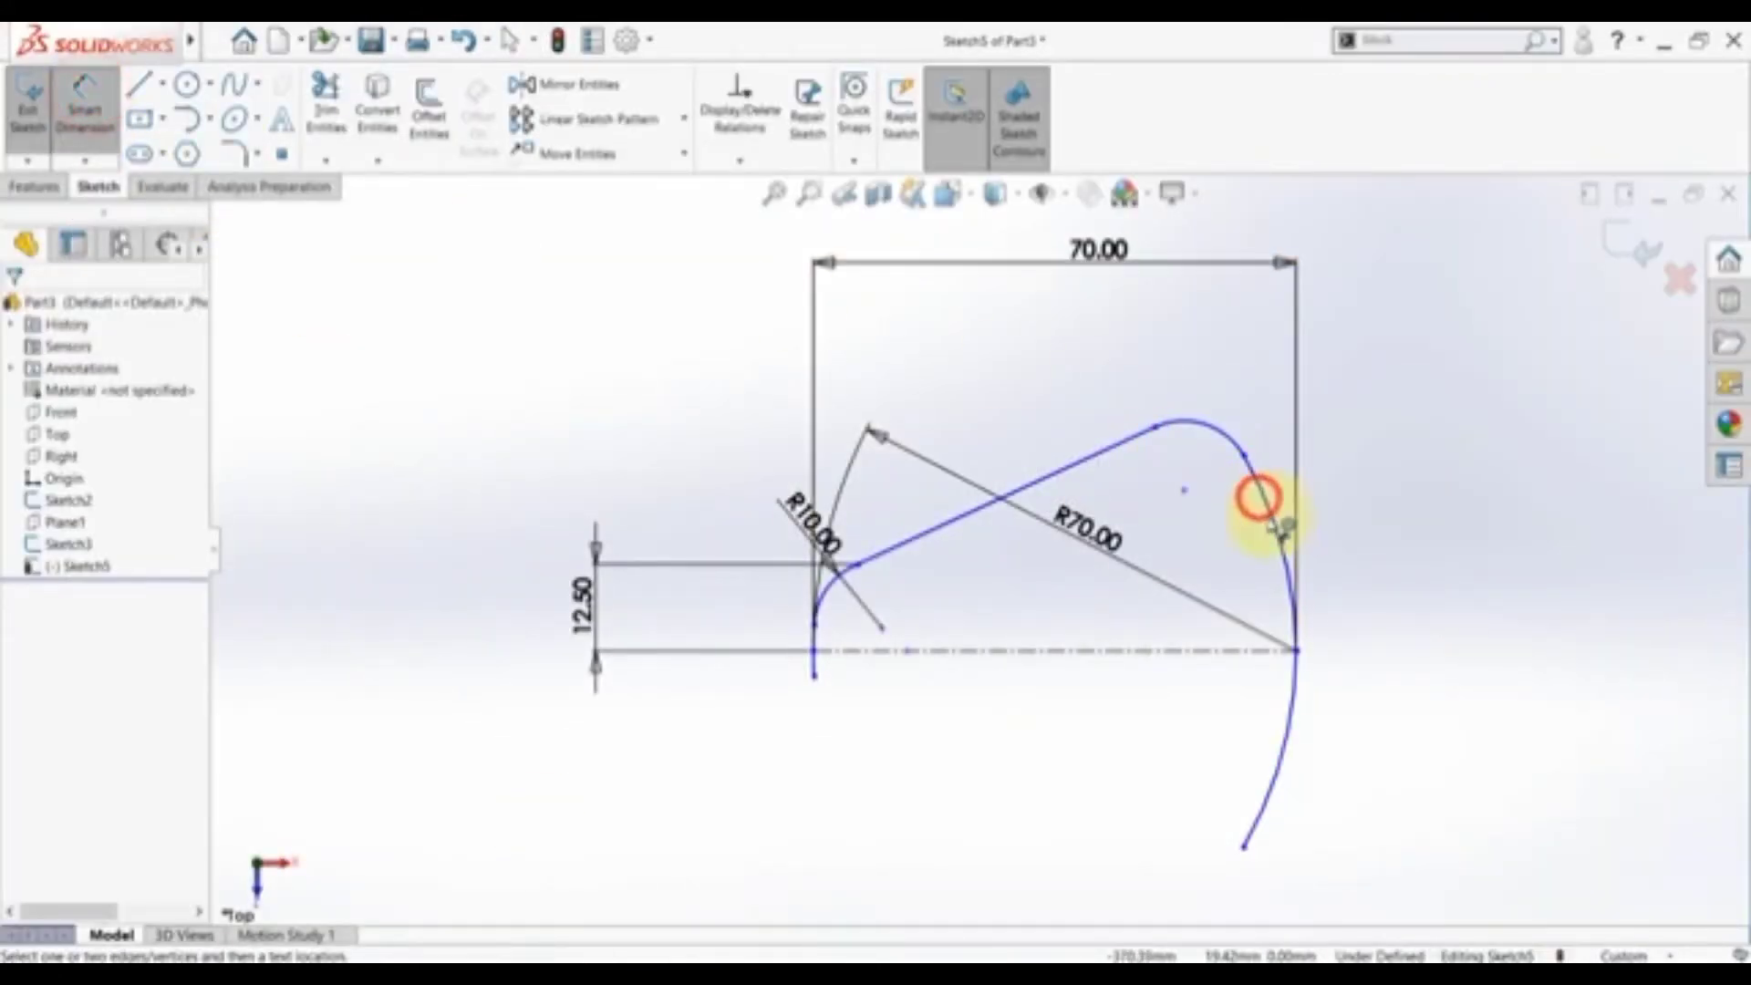
pyautogui.click(1332, 584)
pyautogui.write('140')
pyautogui.press('Return')
pyautogui.hotkey('alt', 'Tab')
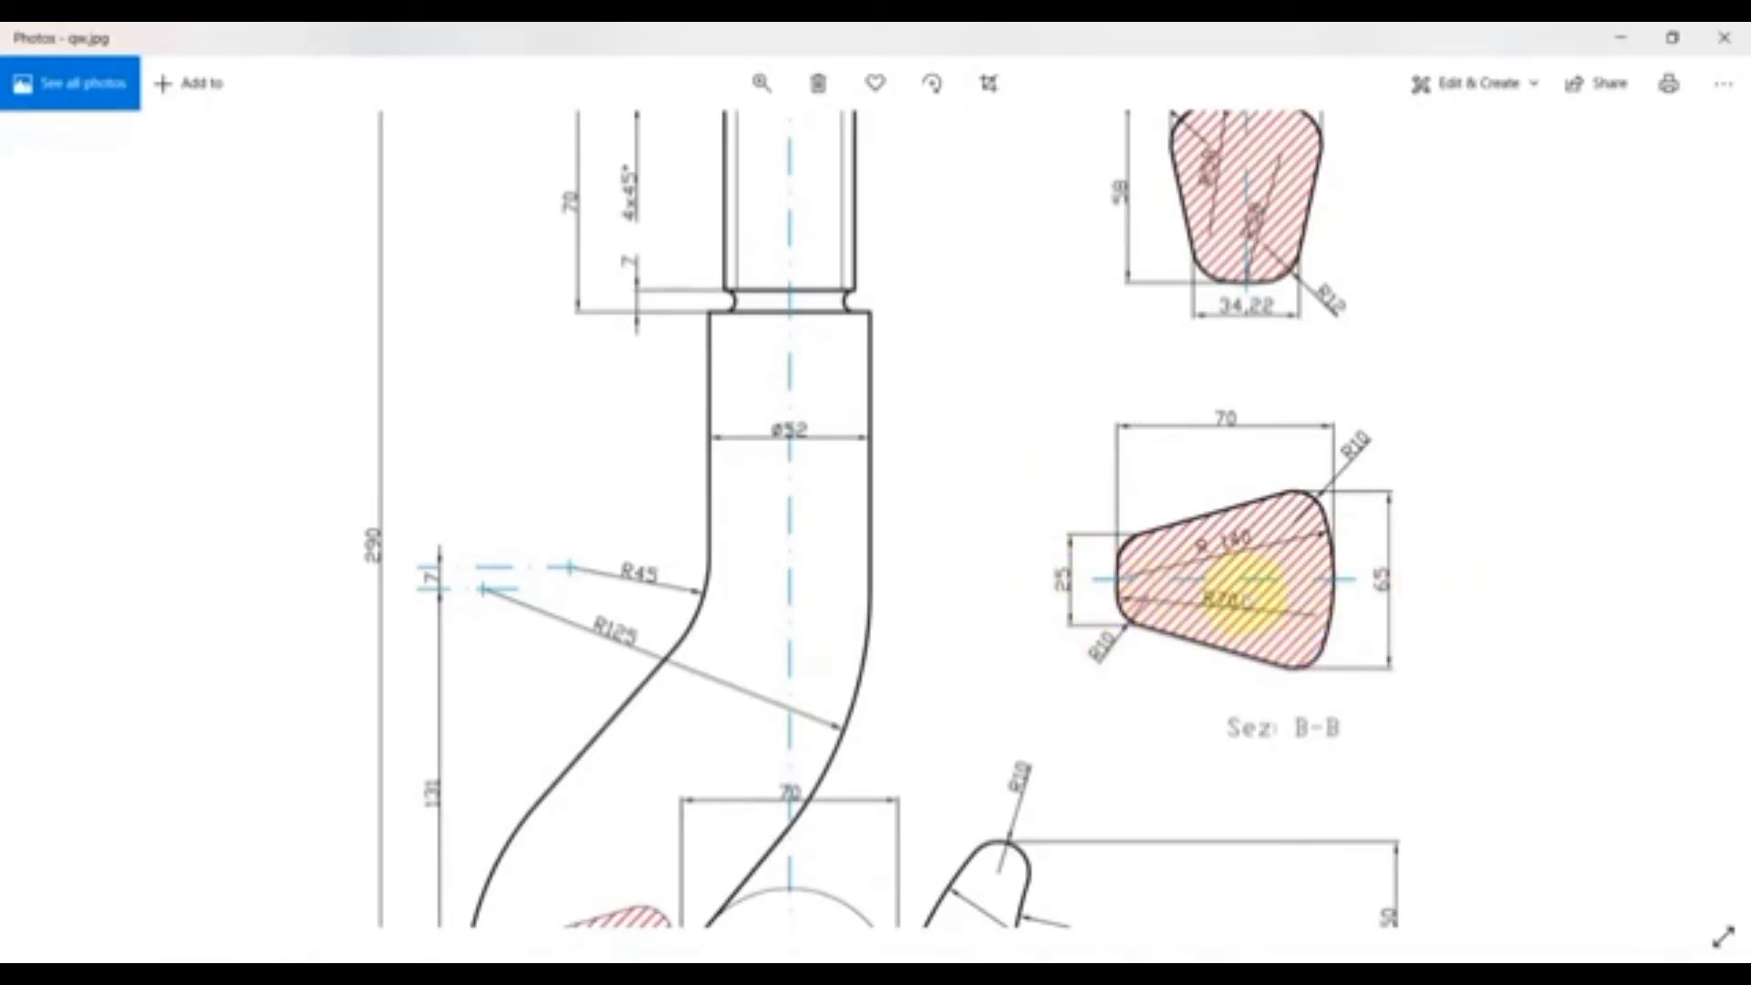
pyautogui.hotkey('alt', 'Tab')
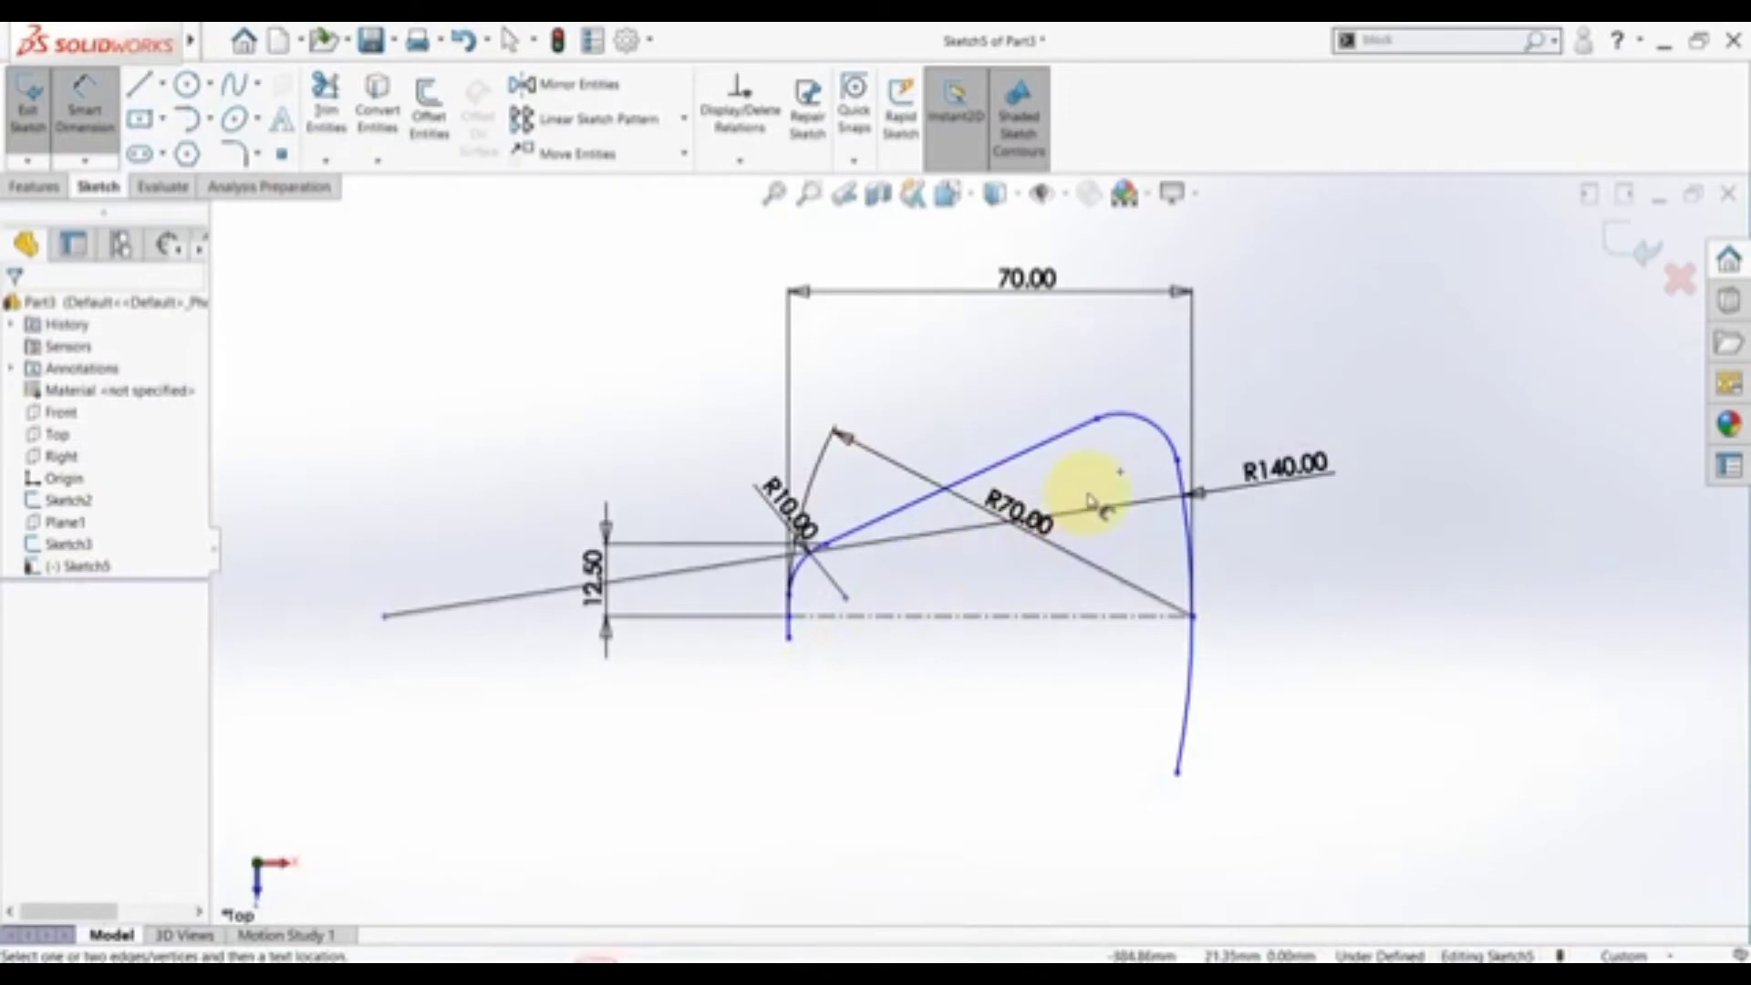
pyautogui.scroll(-2, 1058, 489)
pyautogui.press('Escape')
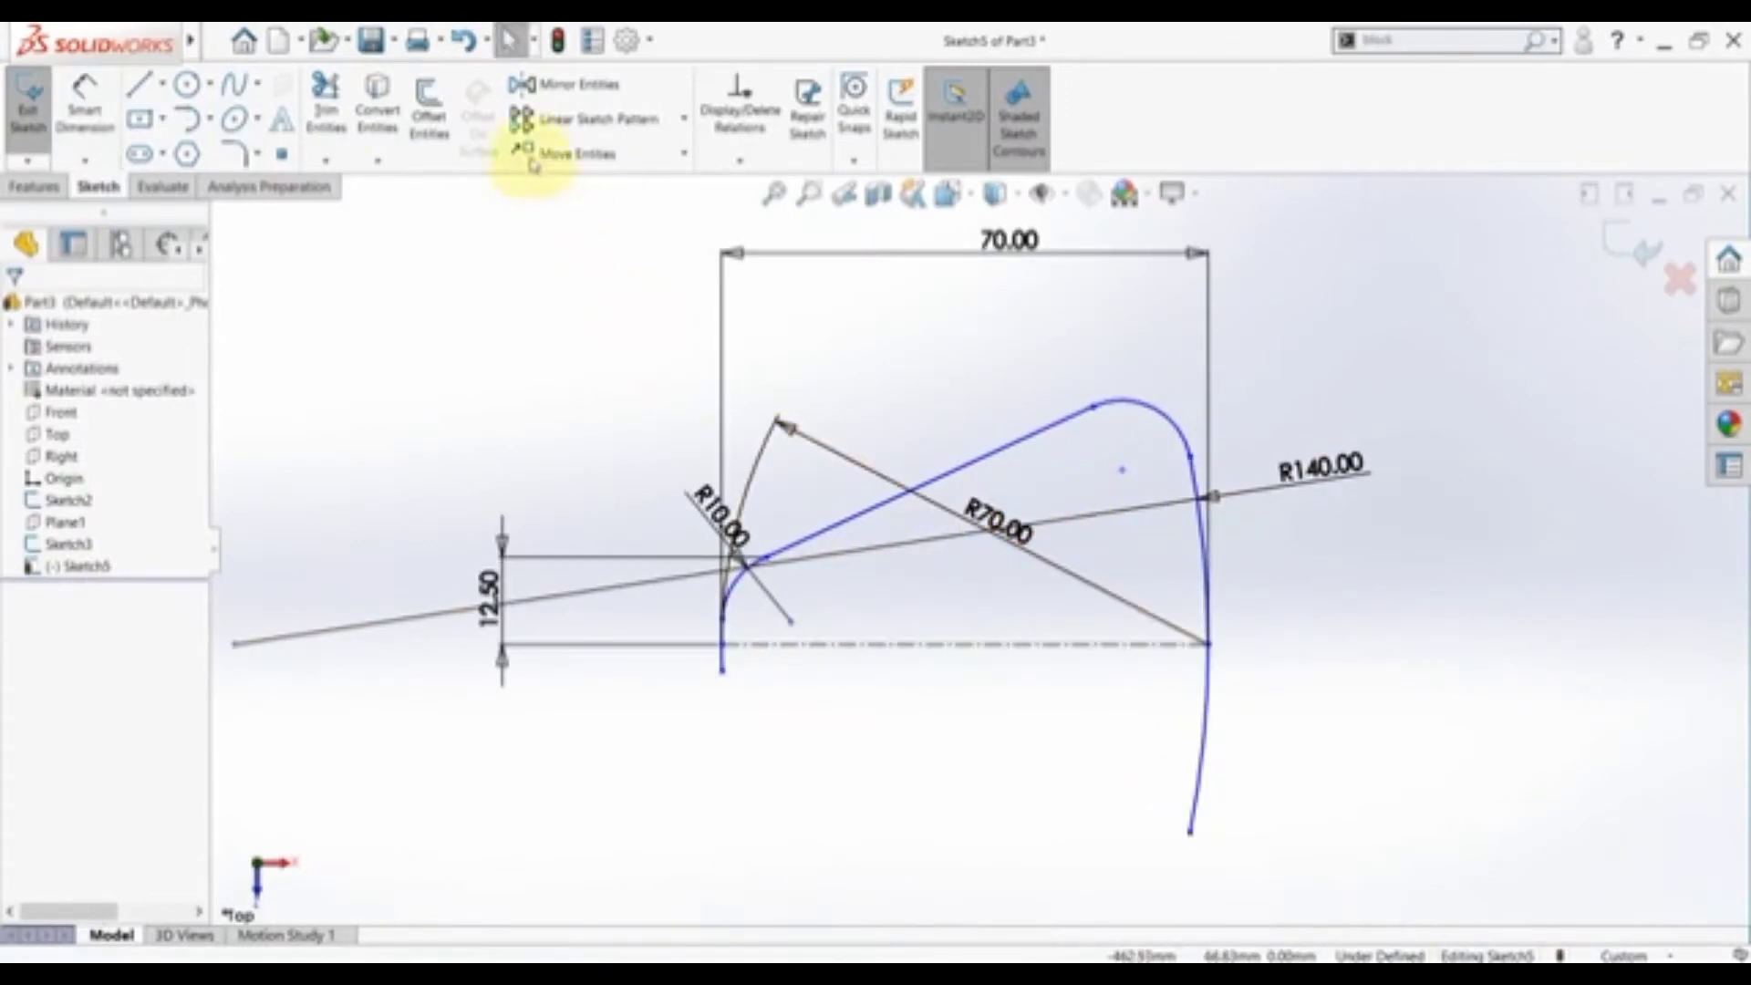
# - Mirror the top corner arc, slanted edge and left R10 arc about the horizontal centreline
pyautogui.click(570, 86)
pyautogui.click(1170, 433)
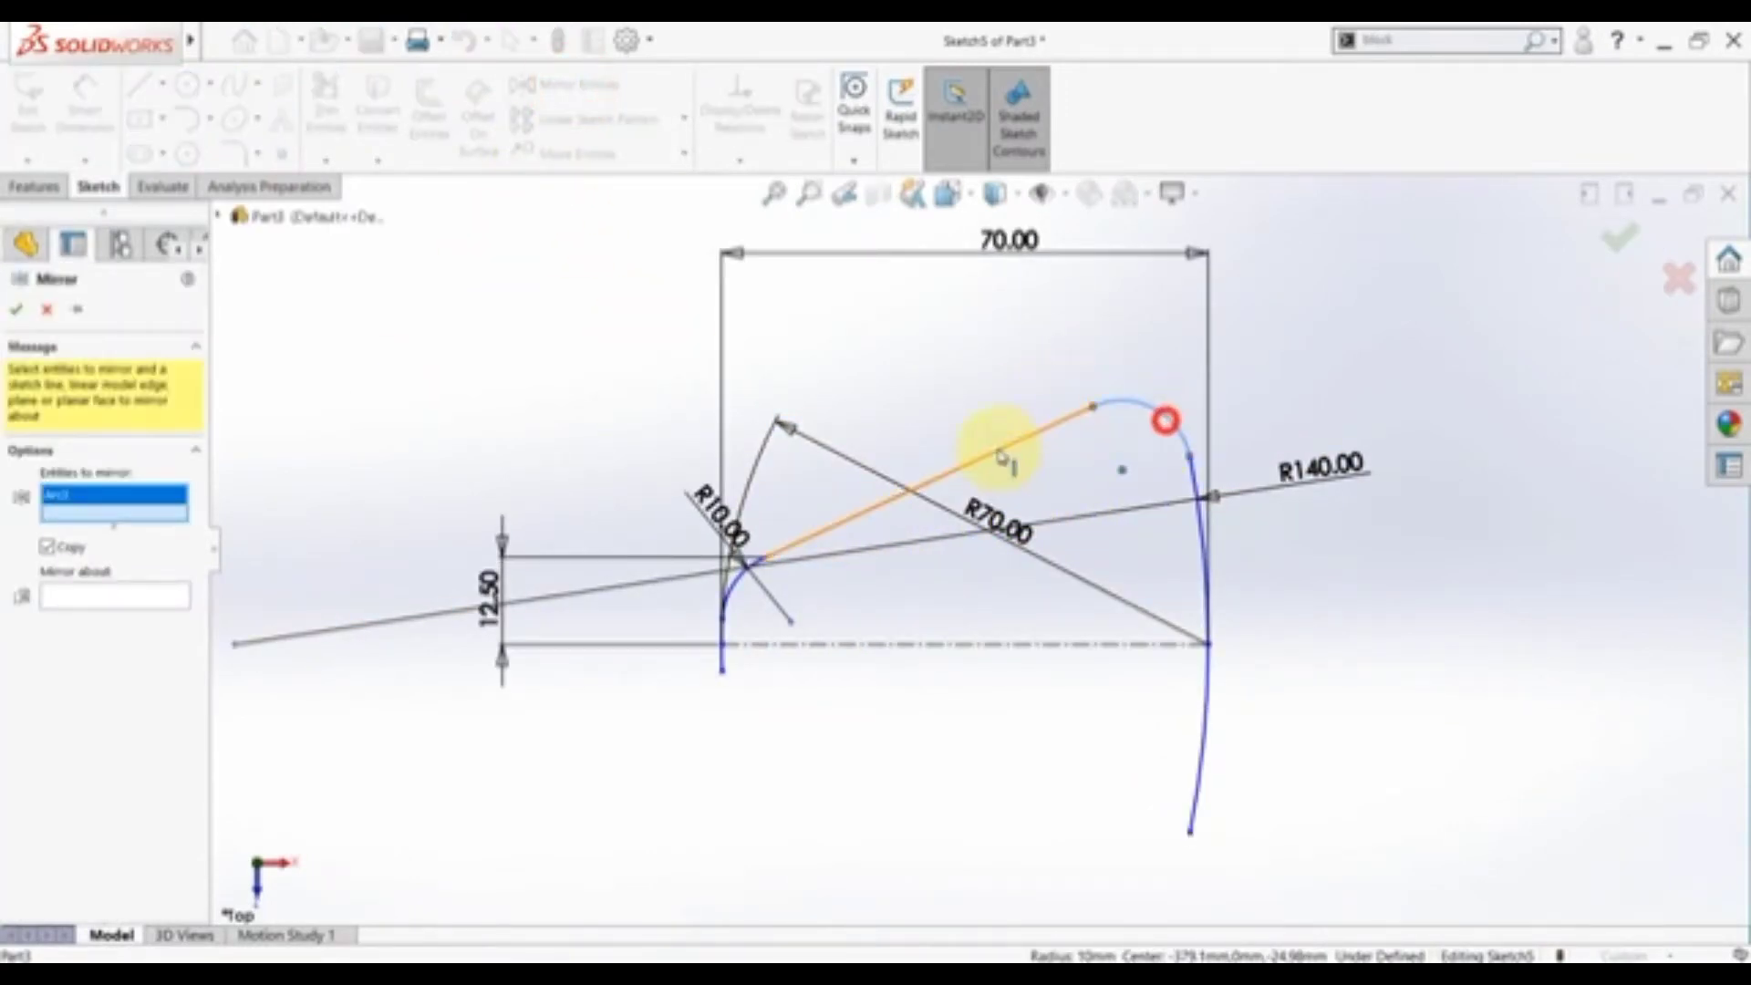
pyautogui.click(1016, 444)
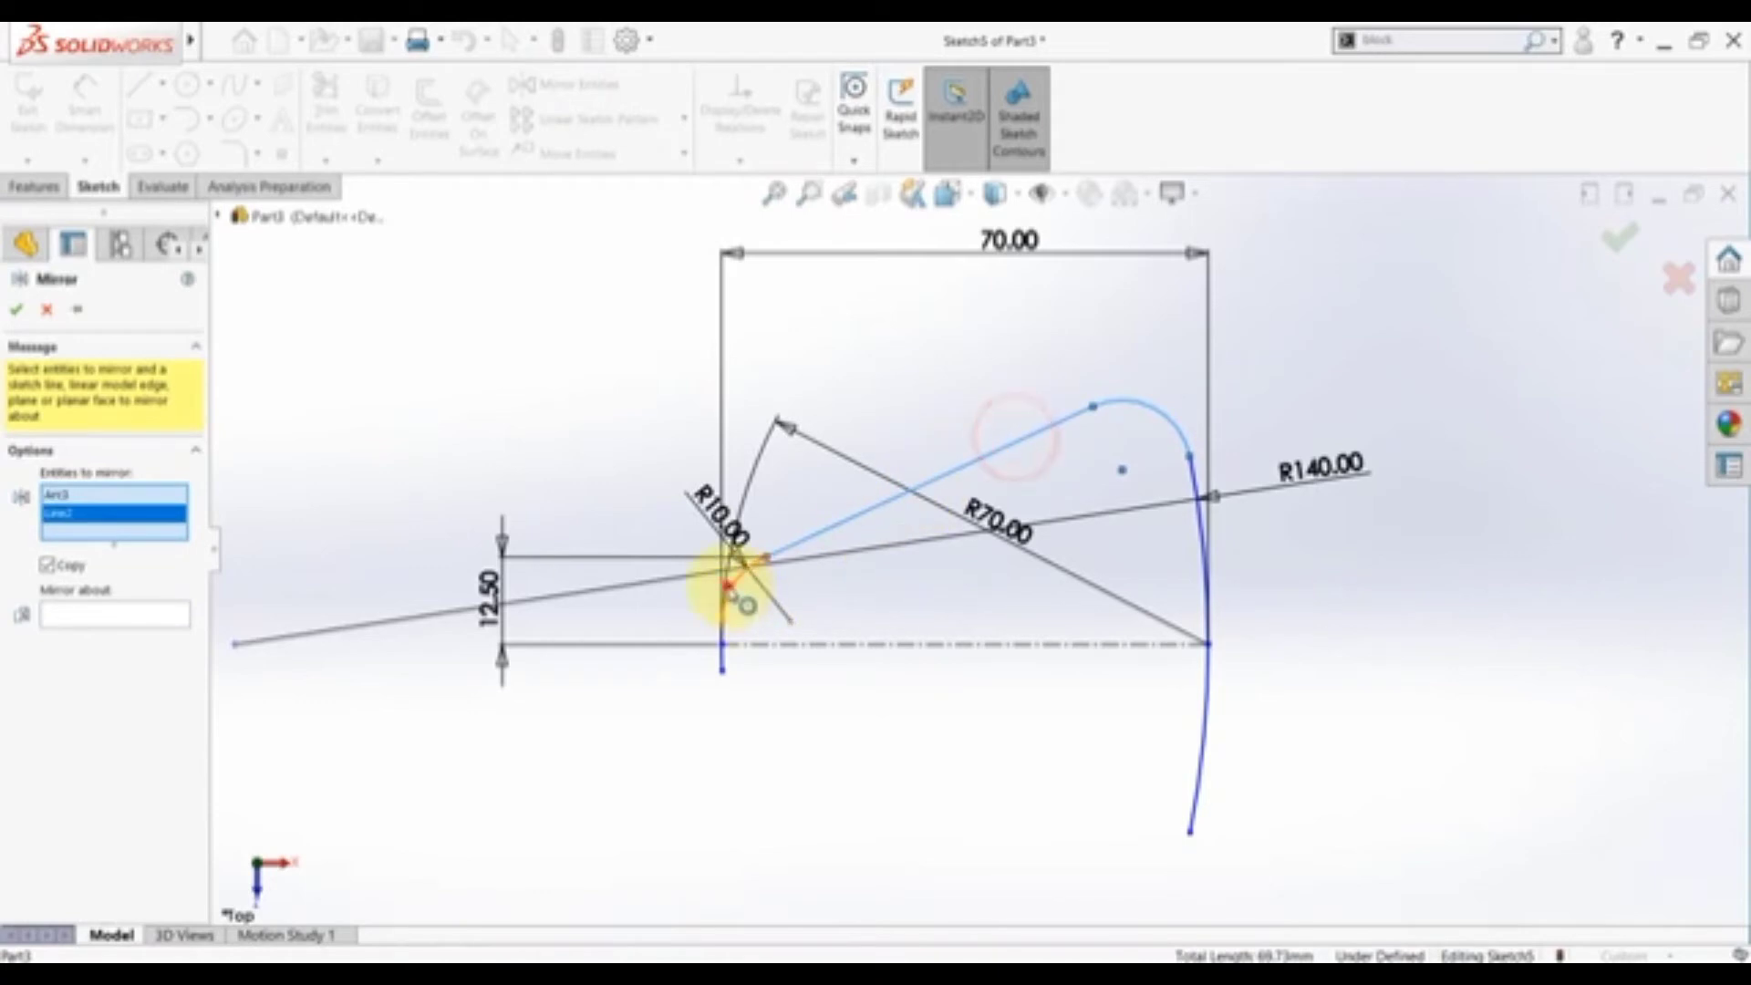
pyautogui.click(729, 588)
pyautogui.click(72, 634)
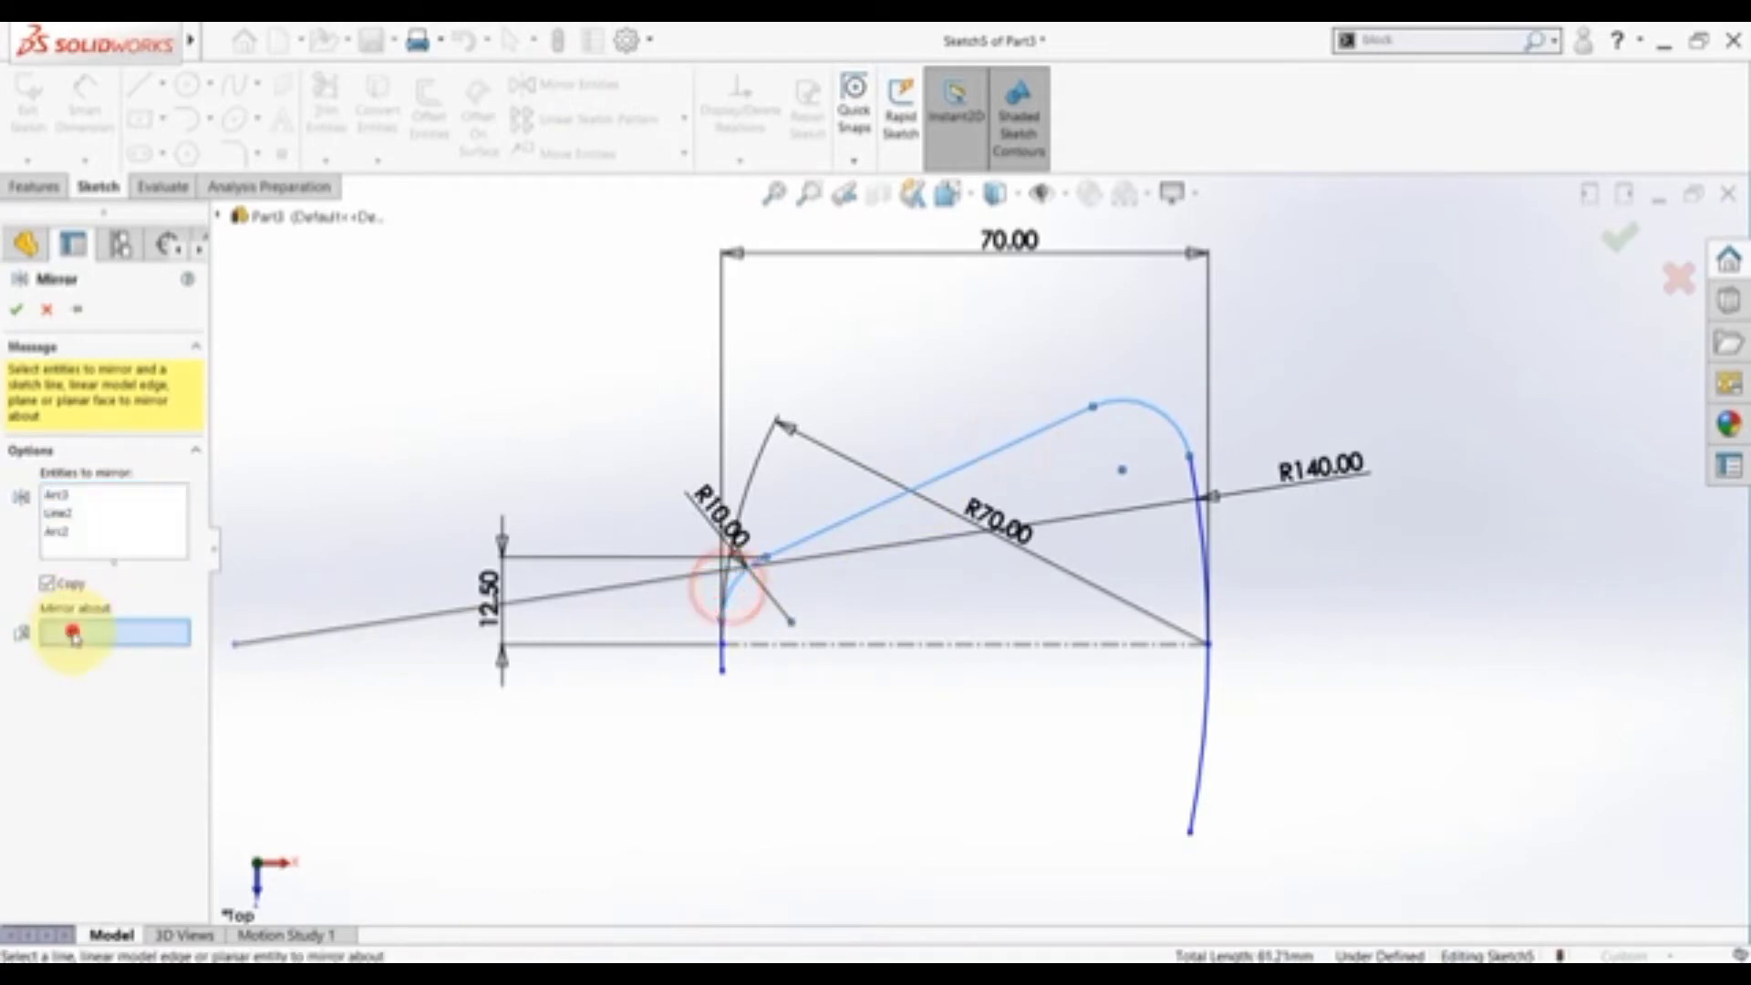
pyautogui.click(797, 644)
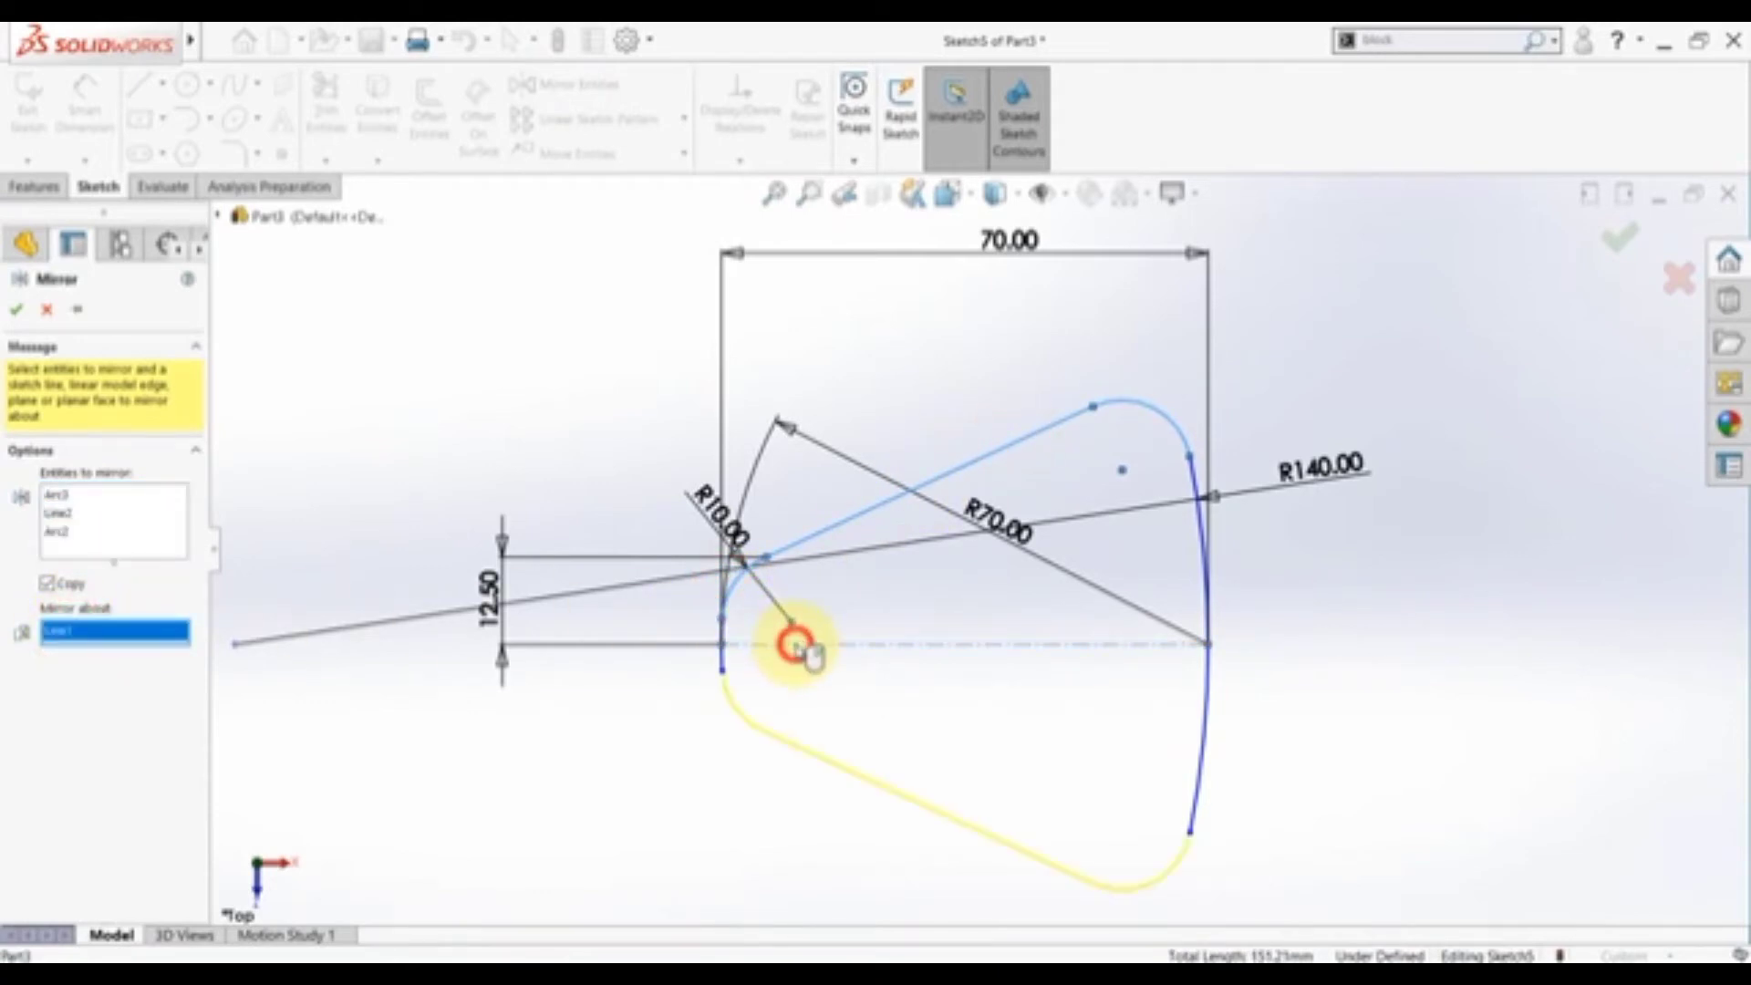
pyautogui.click(18, 308)
pyautogui.hotkey('alt', 'Tab')
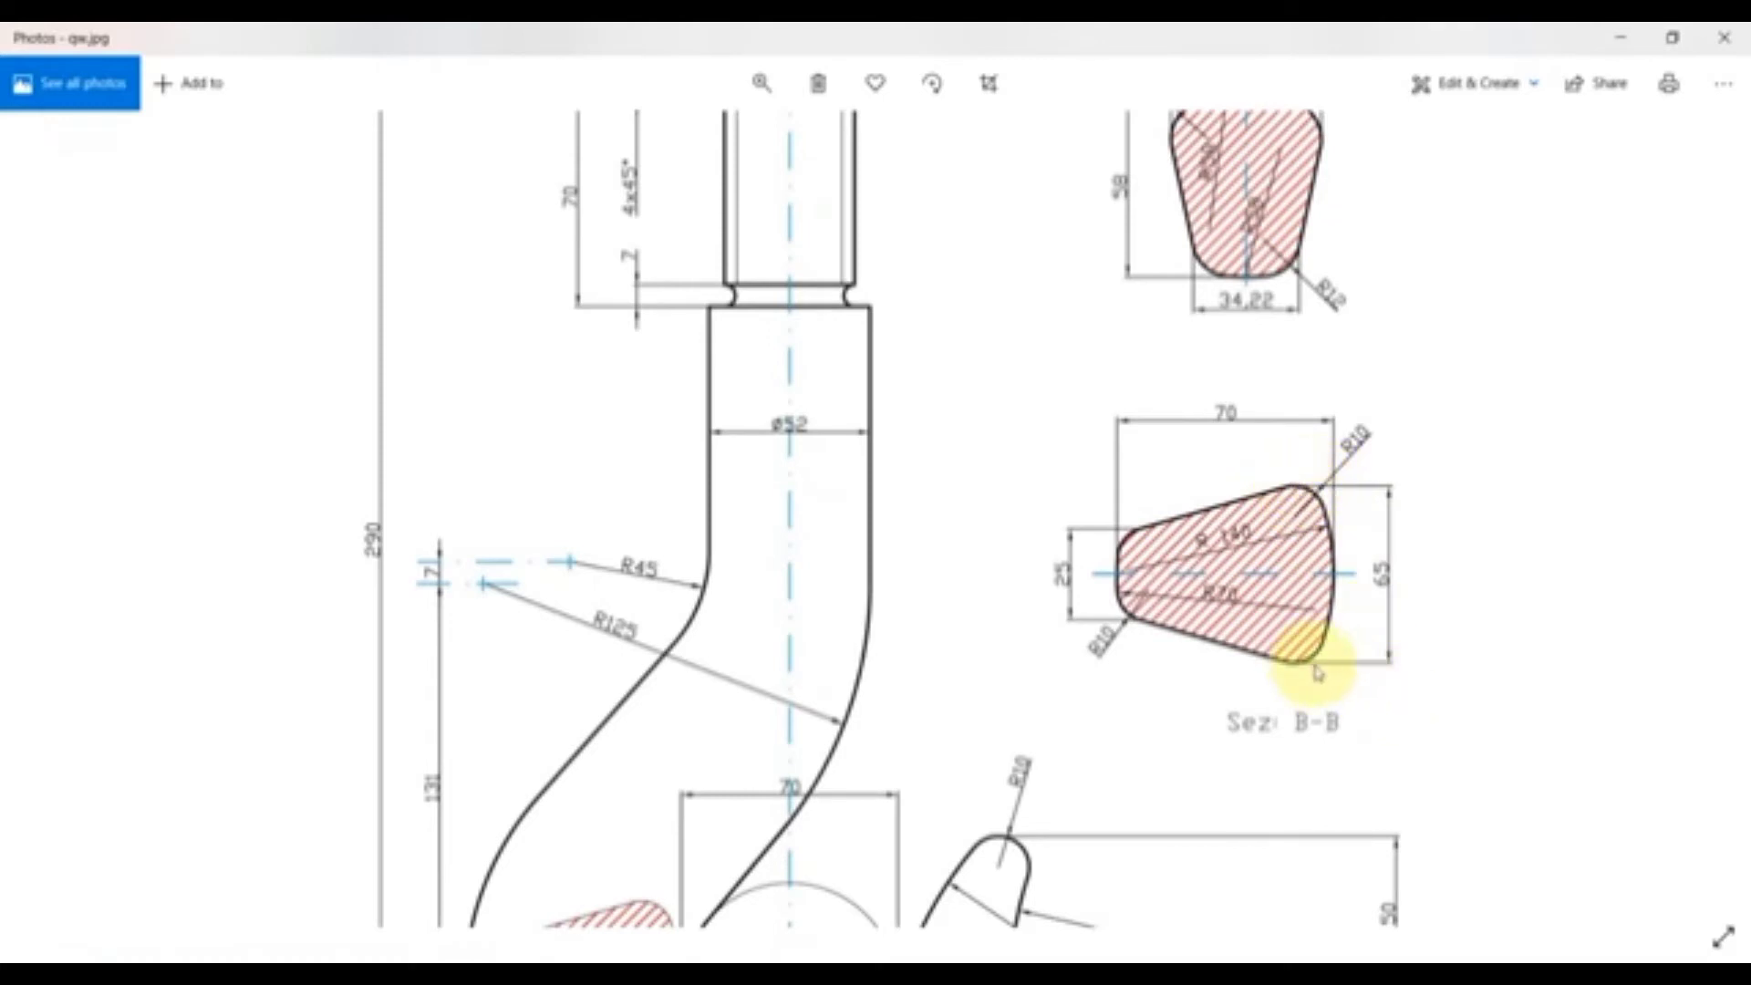
# - Draw a centerline at the top arc's peak and make it tangent to the top arc
pyautogui.hotkey('alt', 'Tab')
pyautogui.click(163, 84)
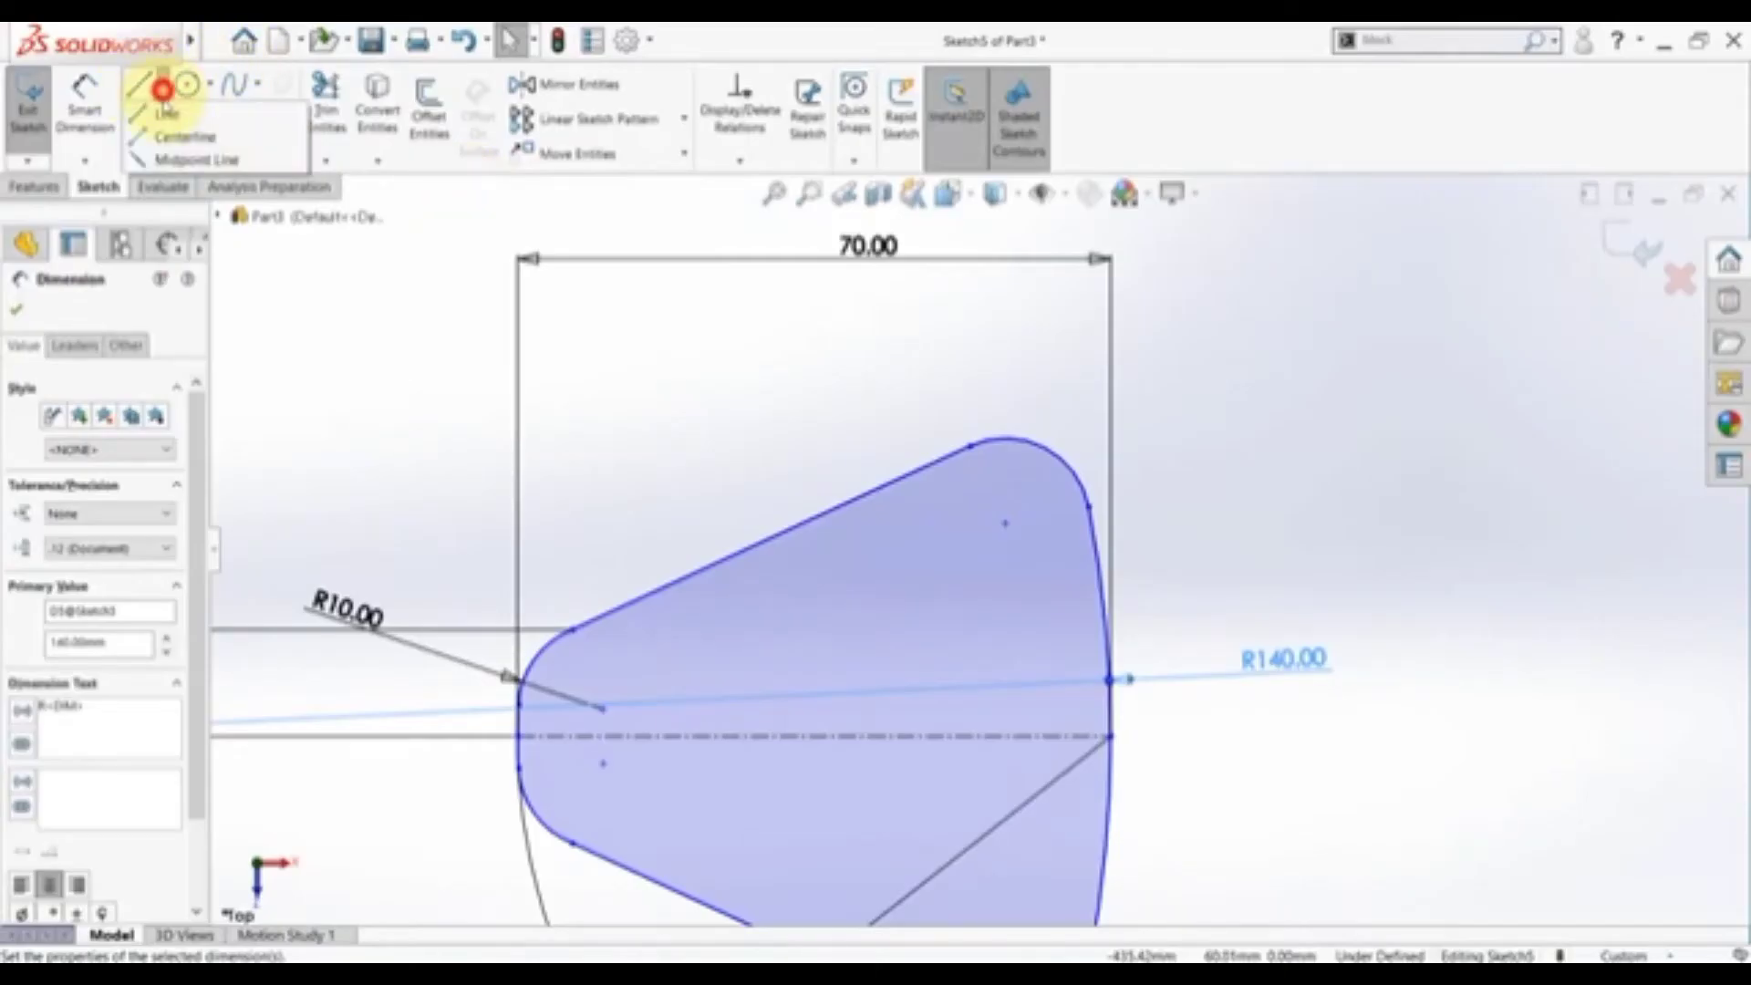
pyautogui.click(161, 137)
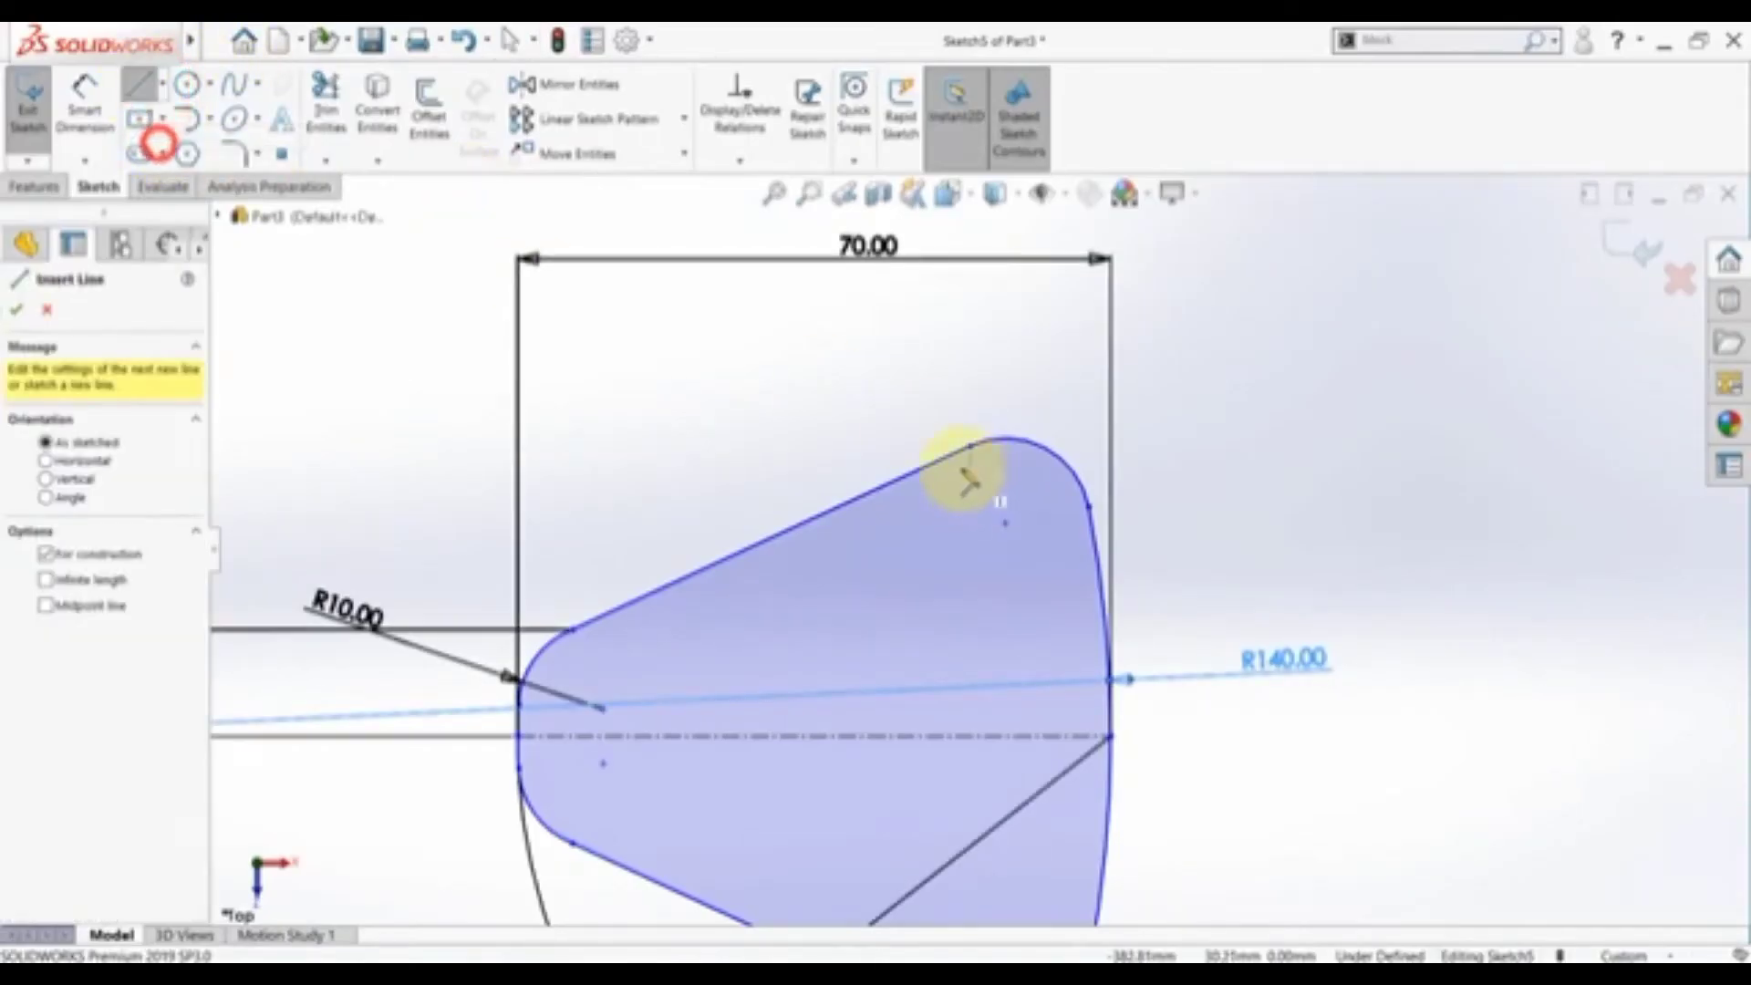
pyautogui.click(1011, 439)
pyautogui.press('Escape')
pyautogui.click(1091, 438)
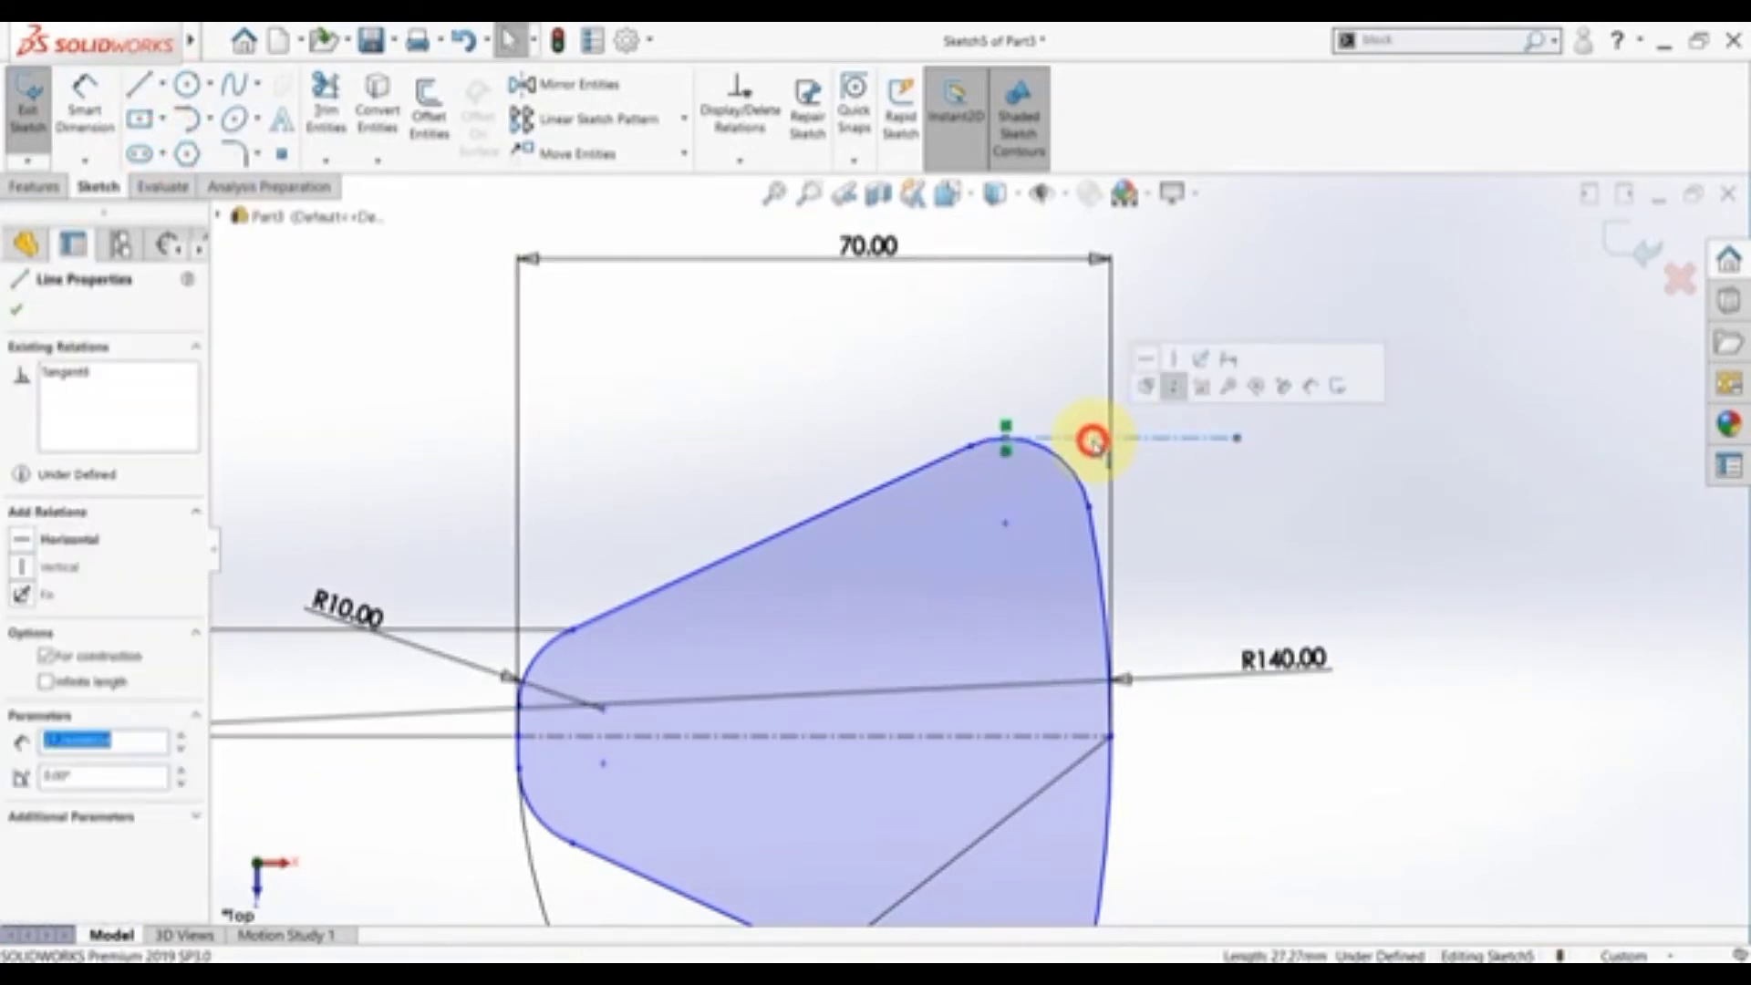
pyautogui.click(1059, 367)
pyautogui.click(1049, 441)
pyautogui.click(1053, 452)
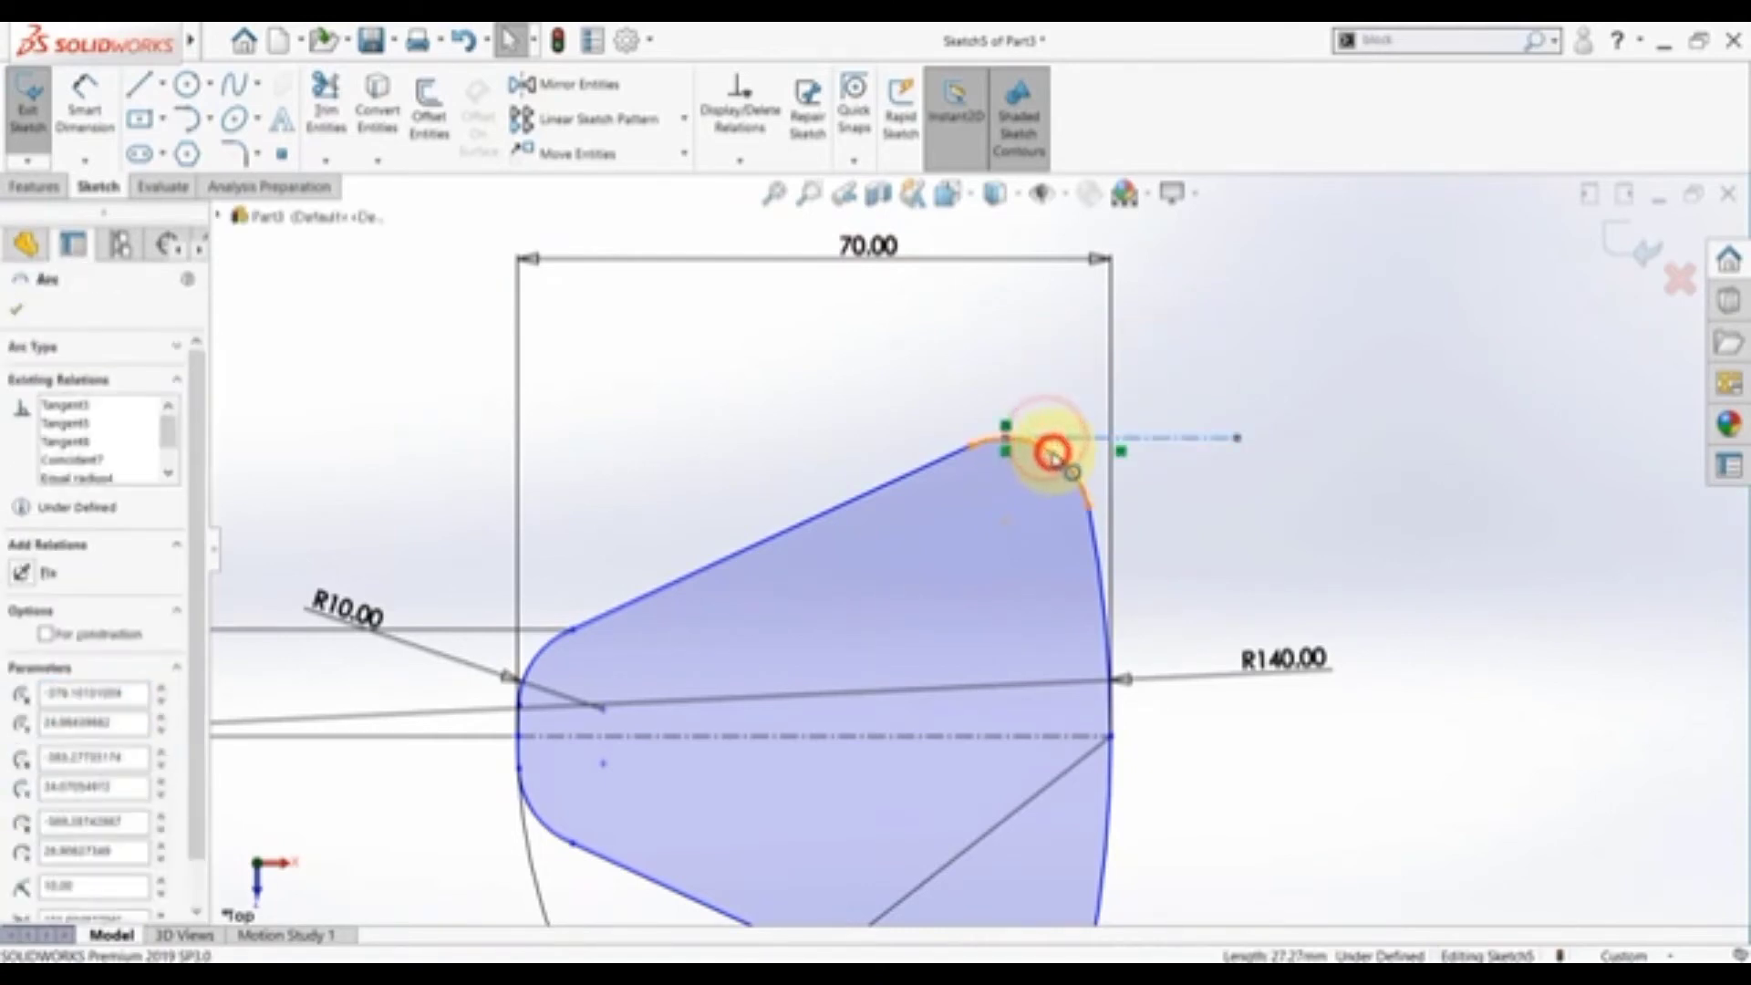
pyautogui.keyDown('ctrl'); pyautogui.click(1049, 443); pyautogui.keyUp('ctrl')
pyautogui.click(1104, 374)
pyautogui.click(942, 348)
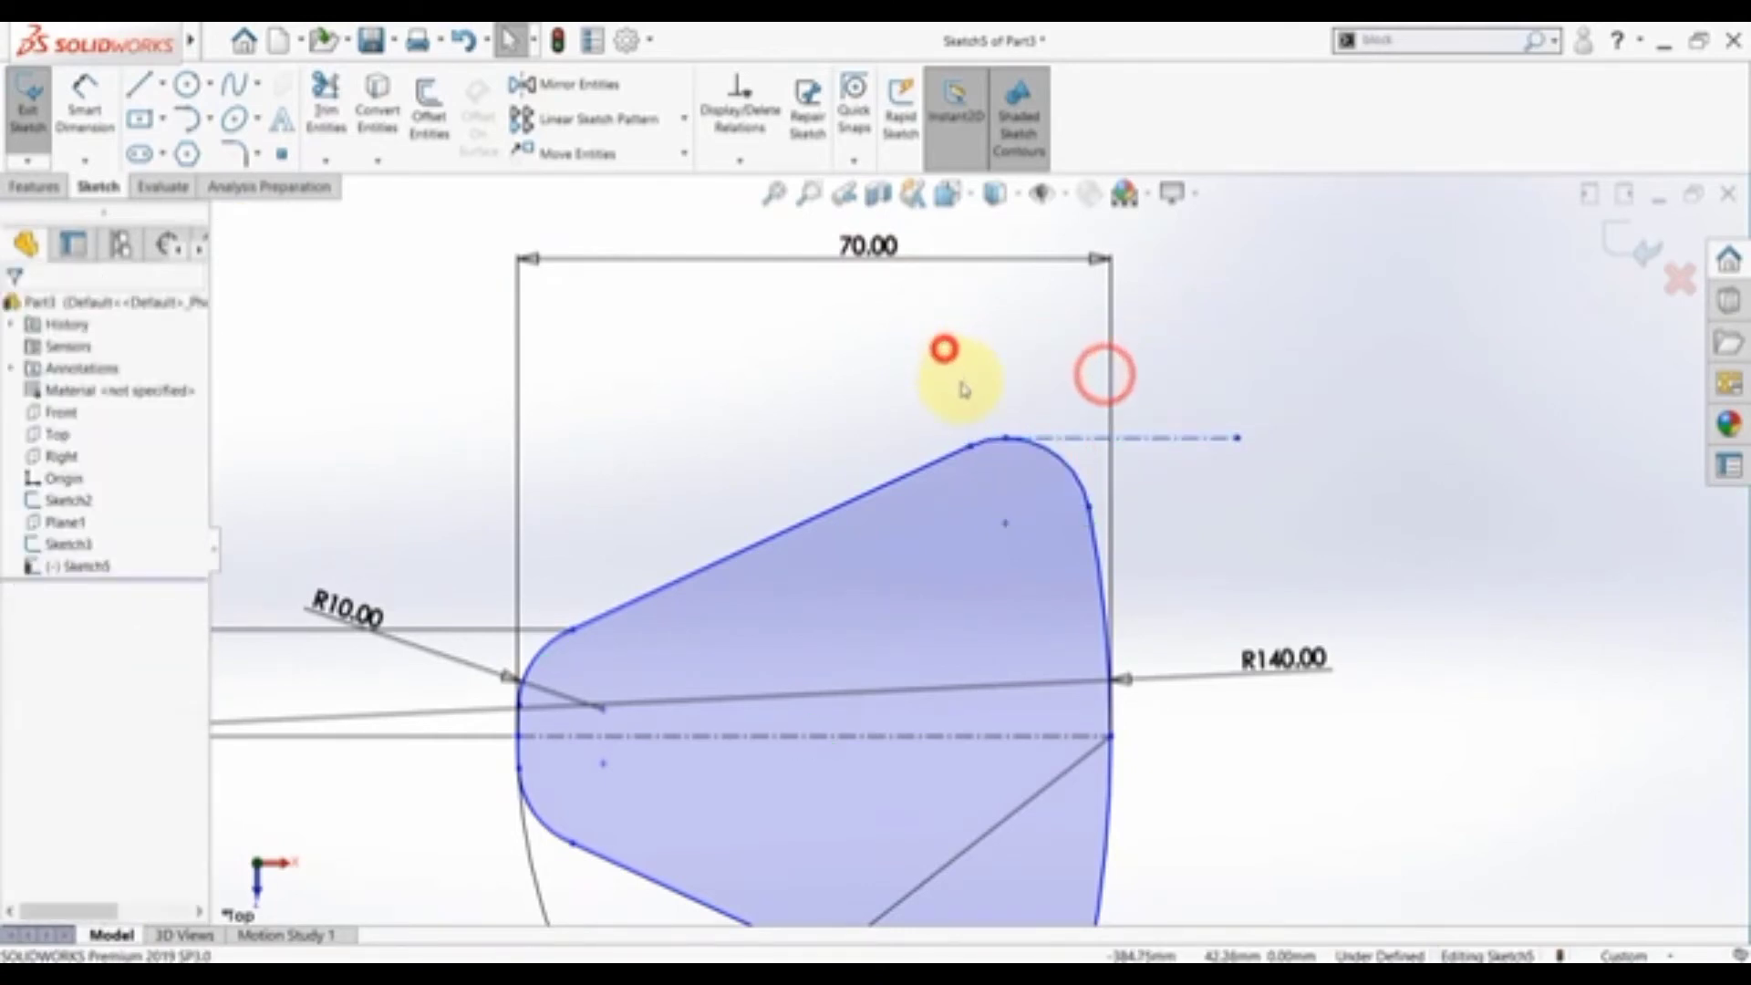
pyautogui.scroll(2, 942, 347)
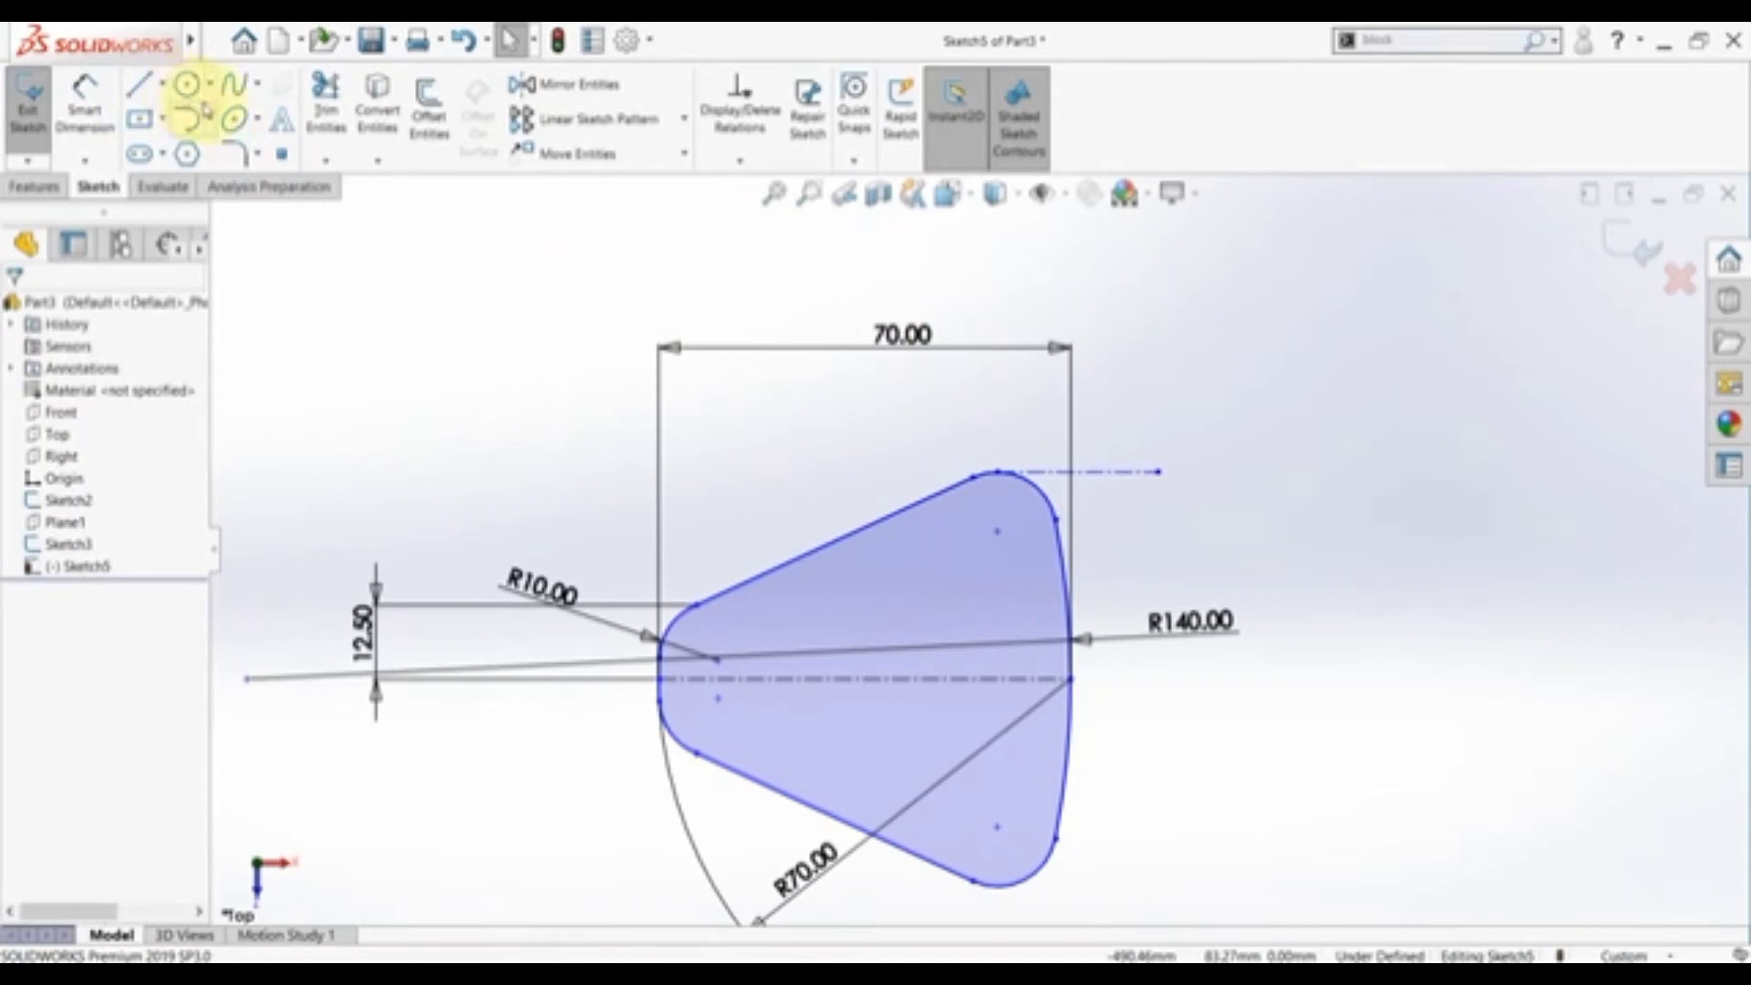
# - Draw a horizontal centerline from the bottom arc to the right
pyautogui.click(164, 85)
pyautogui.click(151, 136)
pyautogui.scroll(-1, 892, 714)
pyautogui.scroll(2, 967, 730)
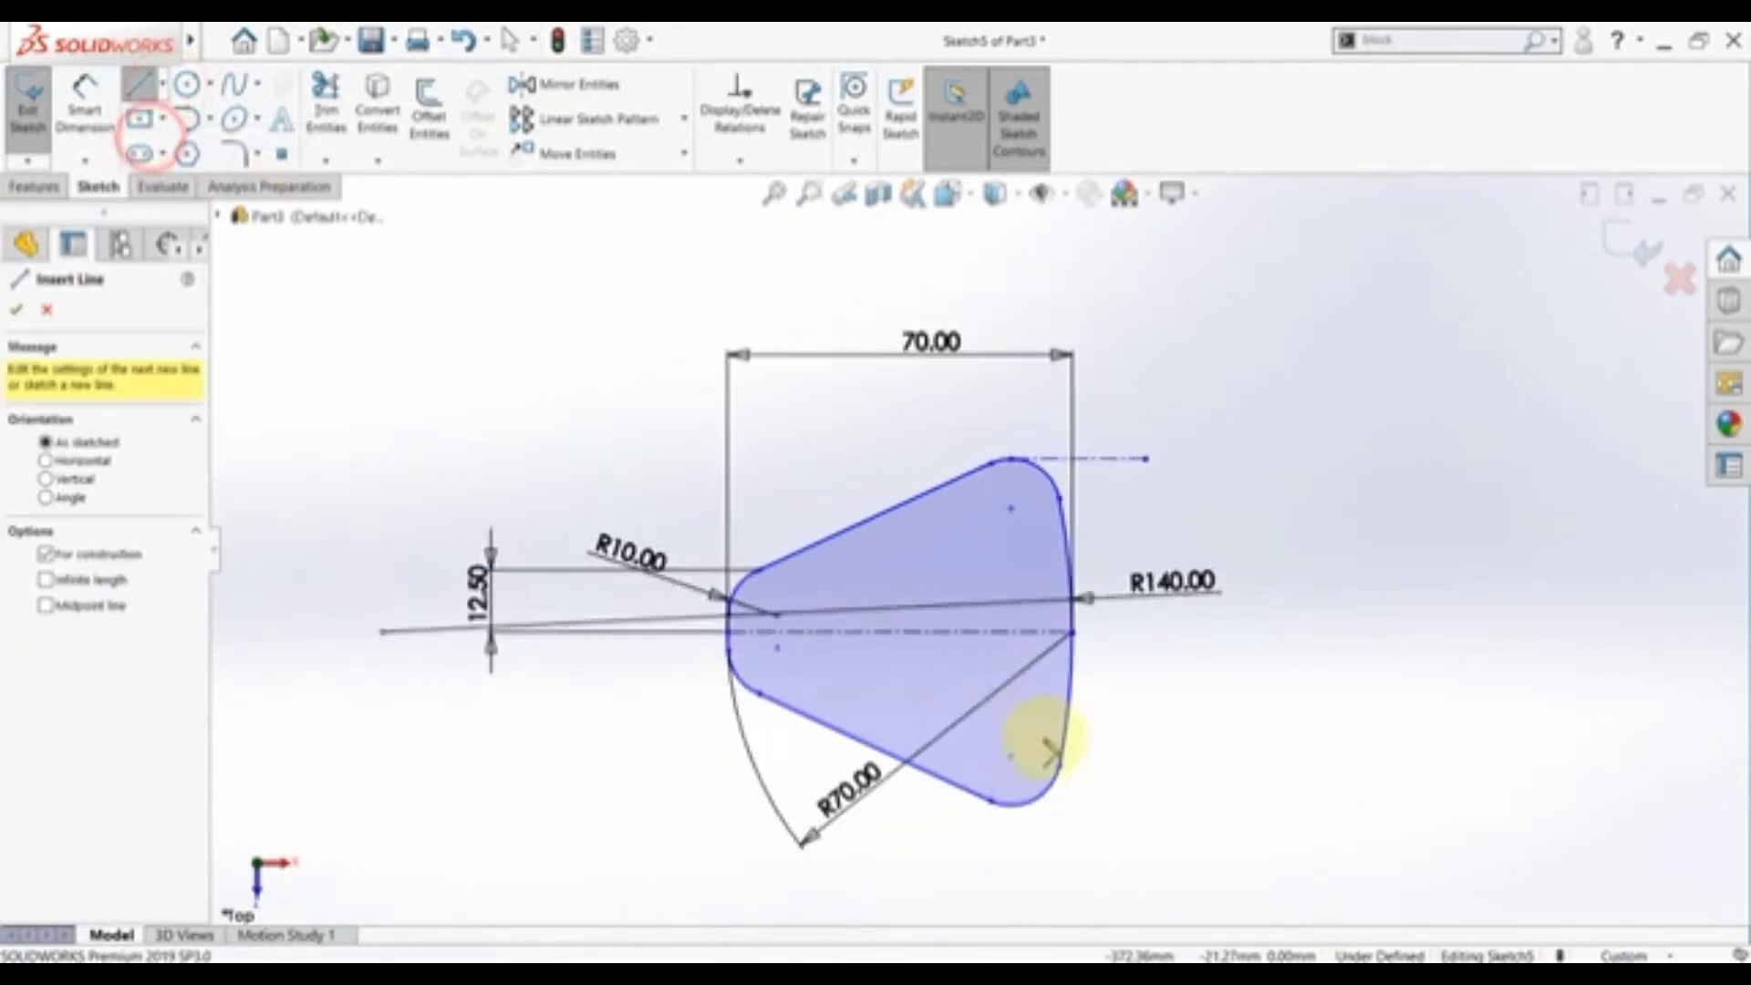
pyautogui.scroll(-3, 1049, 784)
pyautogui.click(973, 814)
pyautogui.click(1092, 816)
pyautogui.press('Escape')
pyautogui.click(1077, 812)
pyautogui.click(1082, 852)
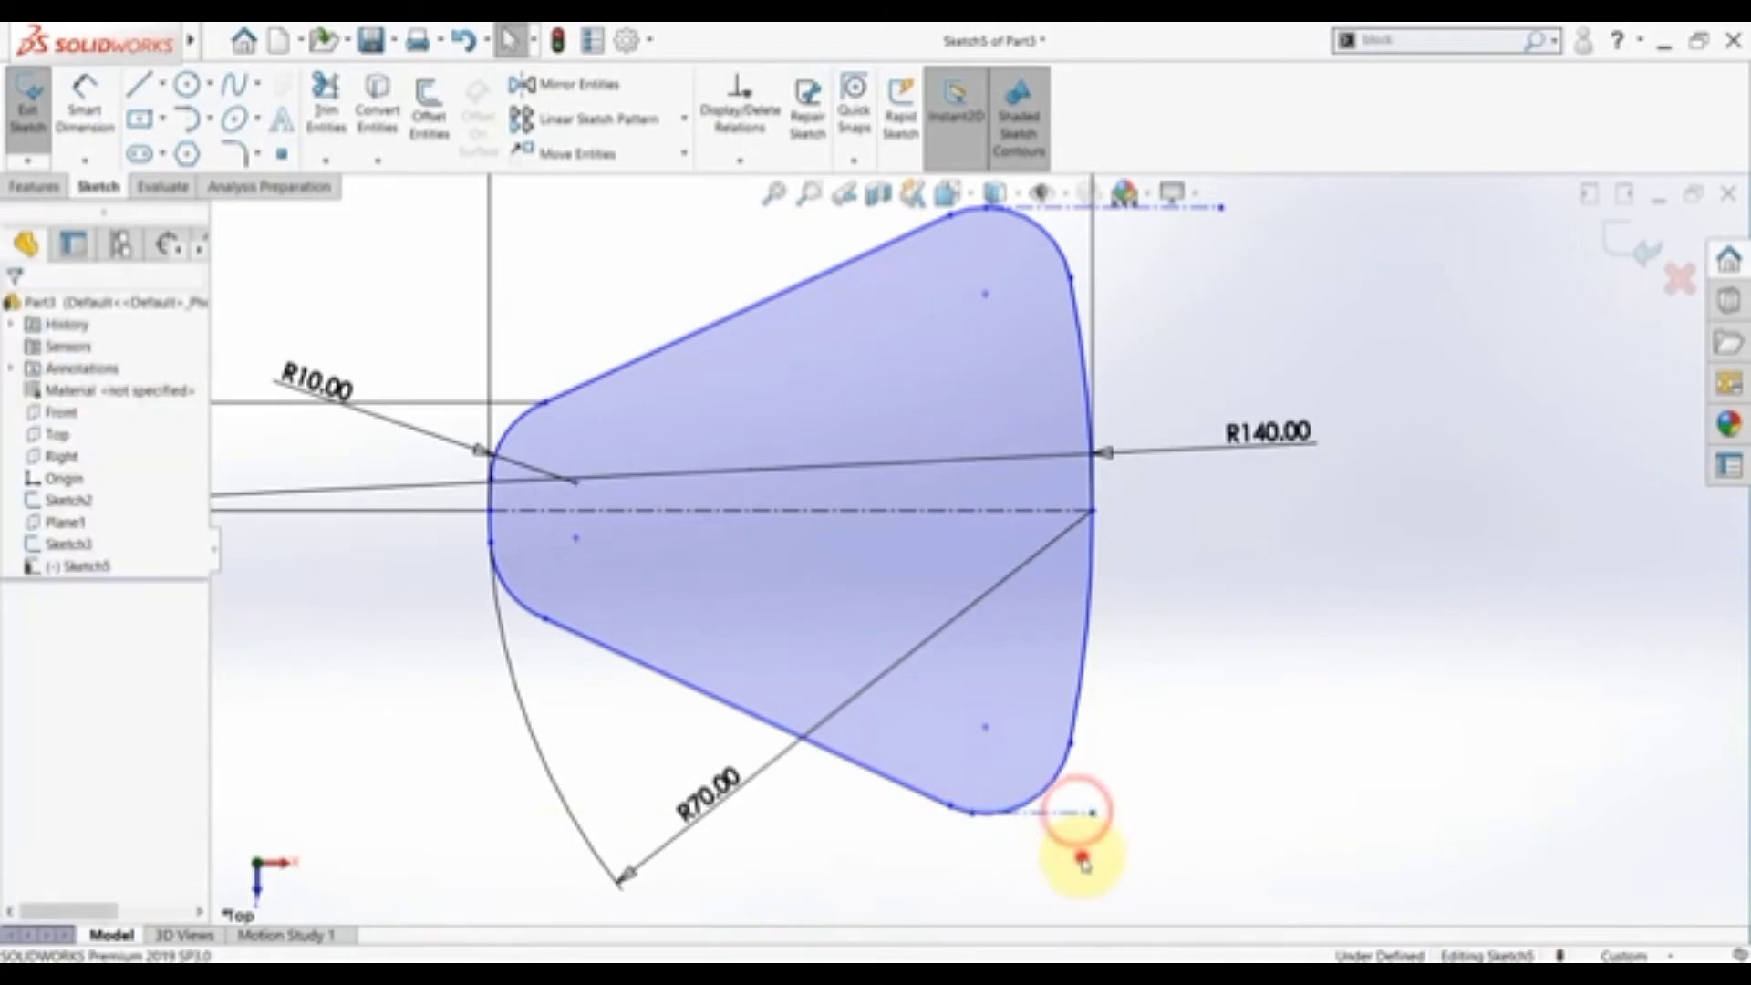
pyautogui.click(1064, 814)
pyautogui.click(1118, 734)
pyautogui.click(1109, 876)
# - Relate the arc-end point to the bottom arc and make the bottom centerline tangent to it
pyautogui.click(967, 814)
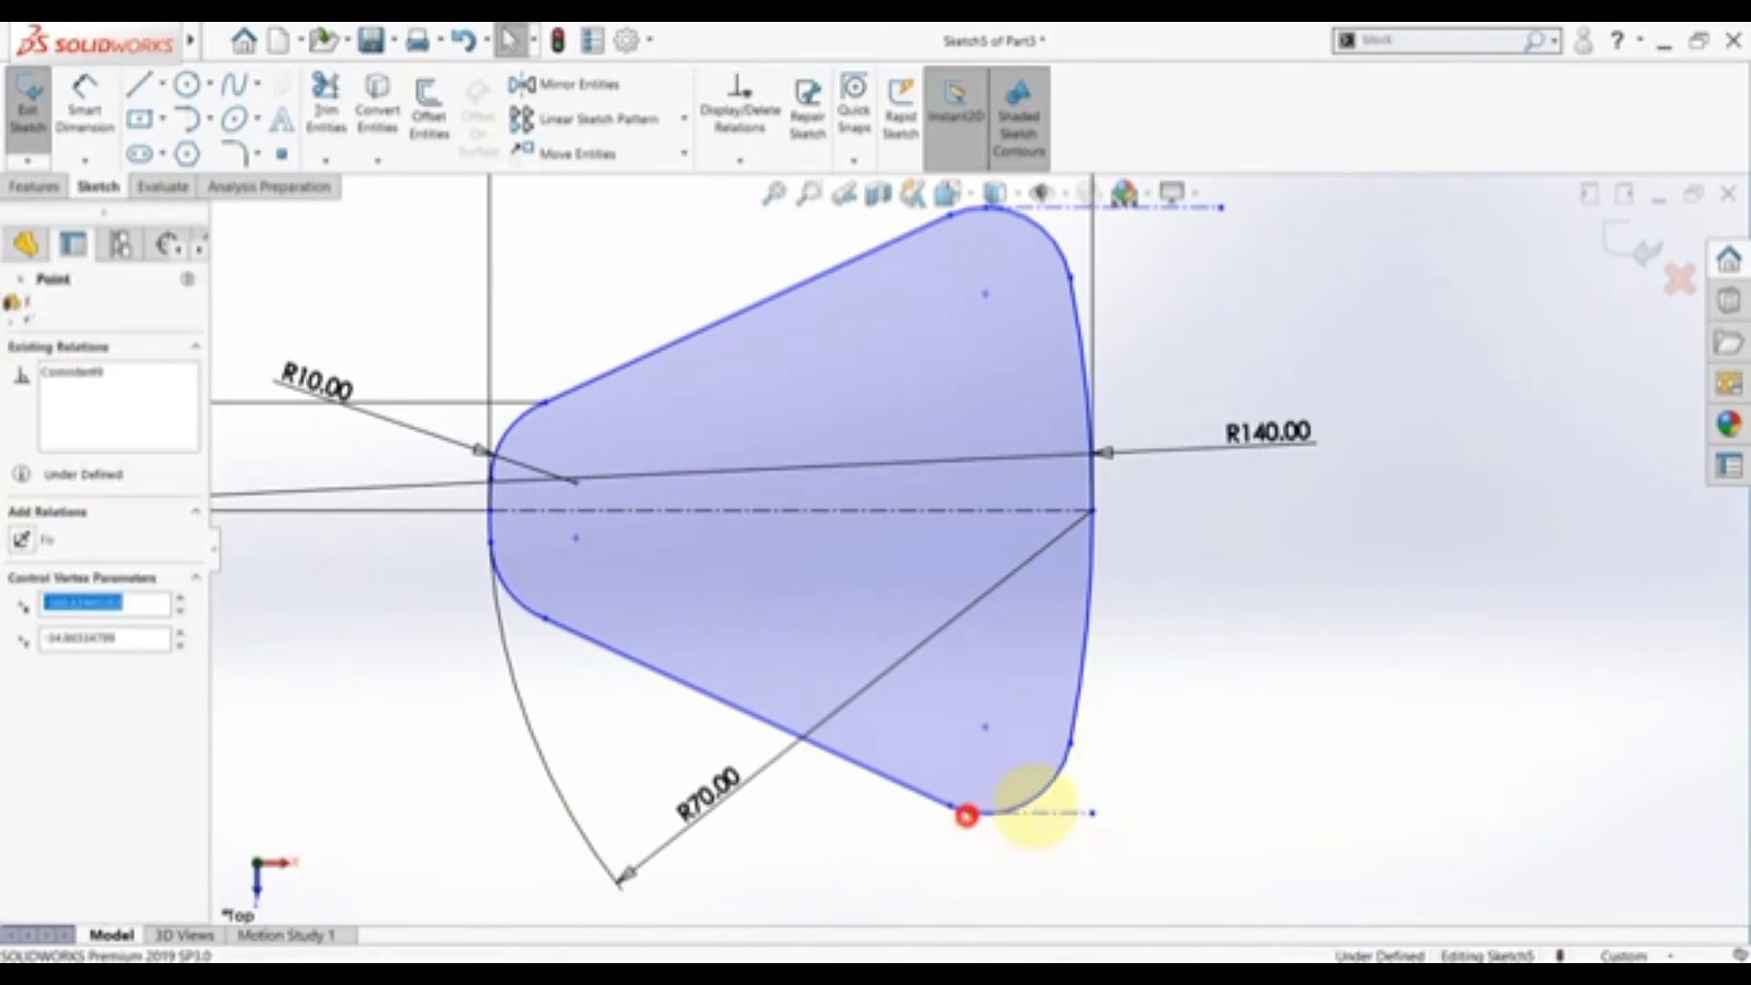
pyautogui.keyDown('ctrl'); pyautogui.click(1040, 795); pyautogui.keyUp('ctrl')
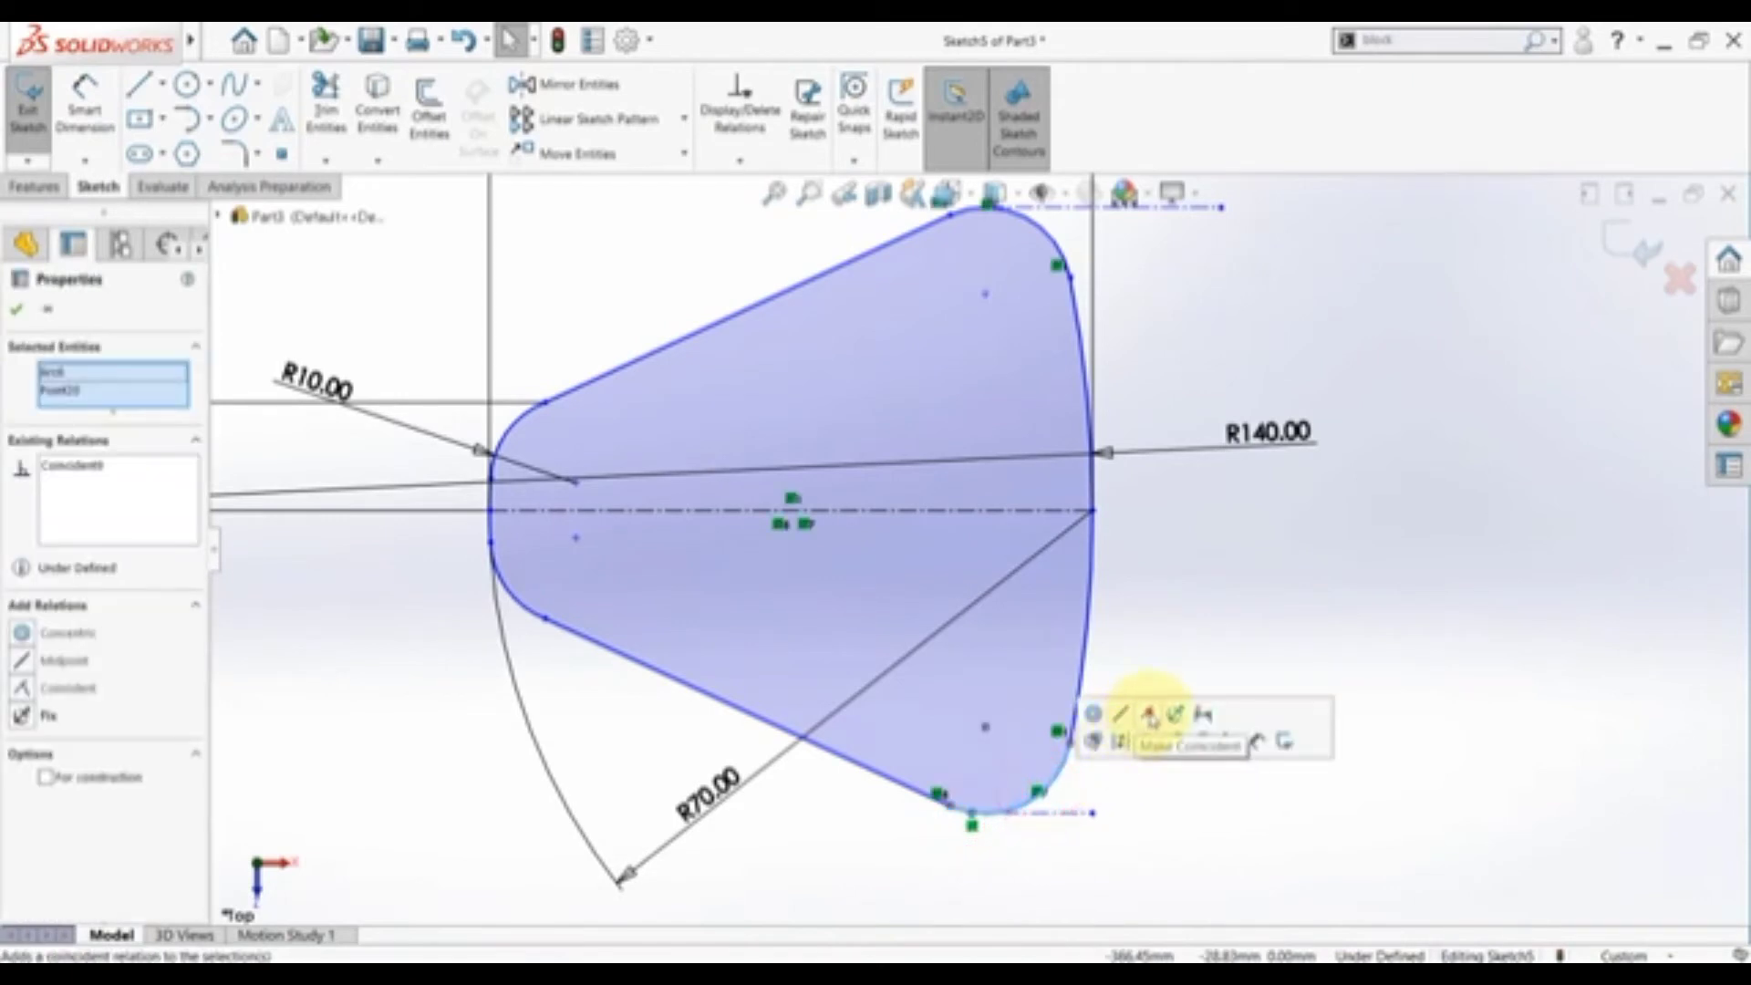
pyautogui.click(1127, 735)
pyautogui.click(1081, 889)
pyautogui.click(1044, 814)
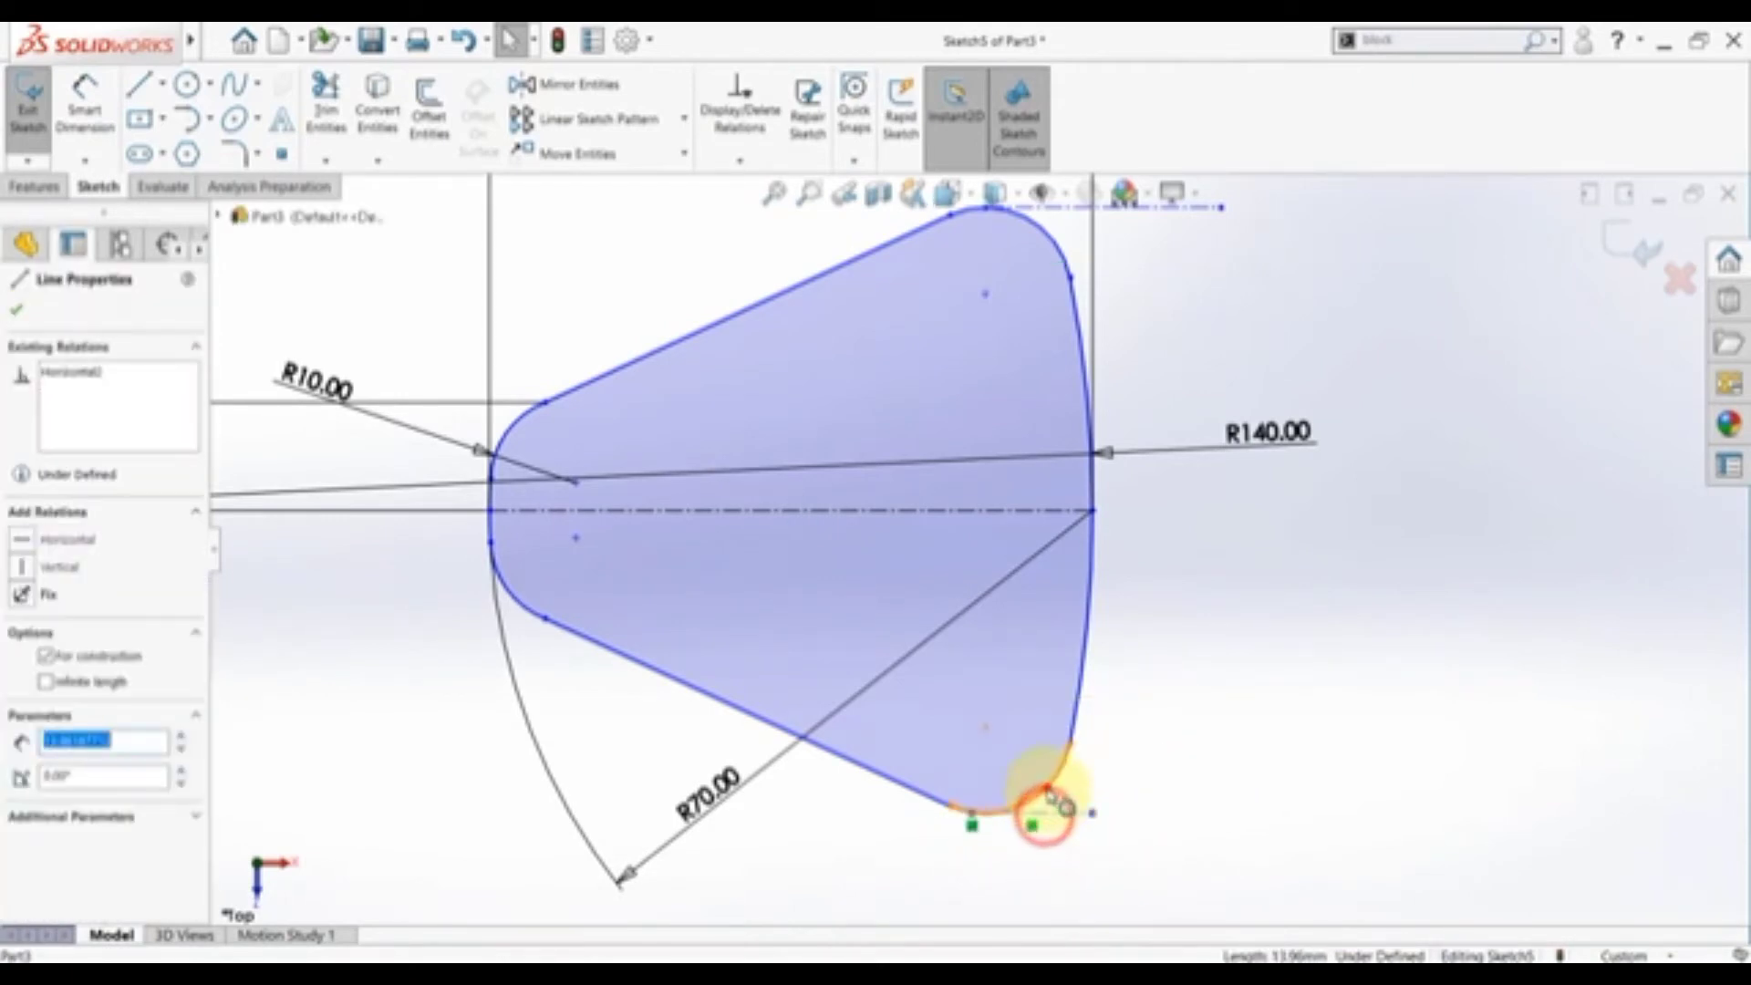
pyautogui.keyDown('ctrl'); pyautogui.click(1048, 781); pyautogui.keyUp('ctrl')
pyautogui.click(1102, 711)
pyautogui.click(1140, 862)
# - Add a vertical 65 height dimension spanning the section
pyautogui.click(85, 100)
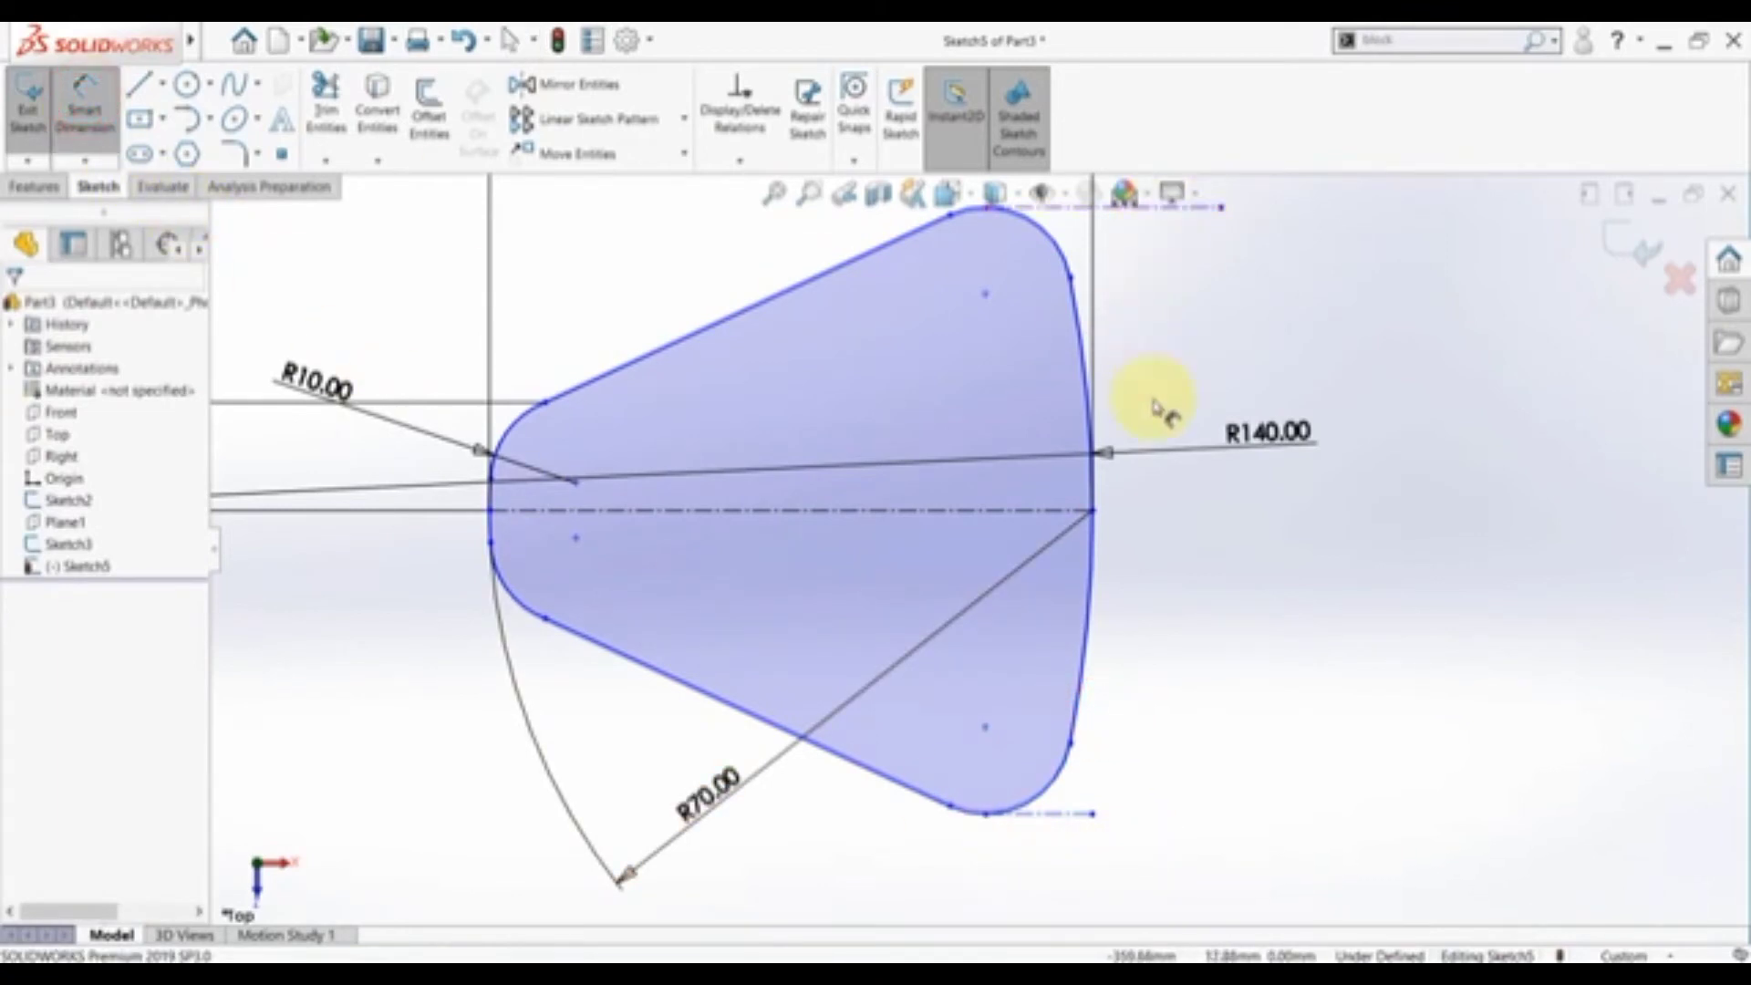
pyautogui.scroll(1, 1142, 391)
pyautogui.click(1048, 769)
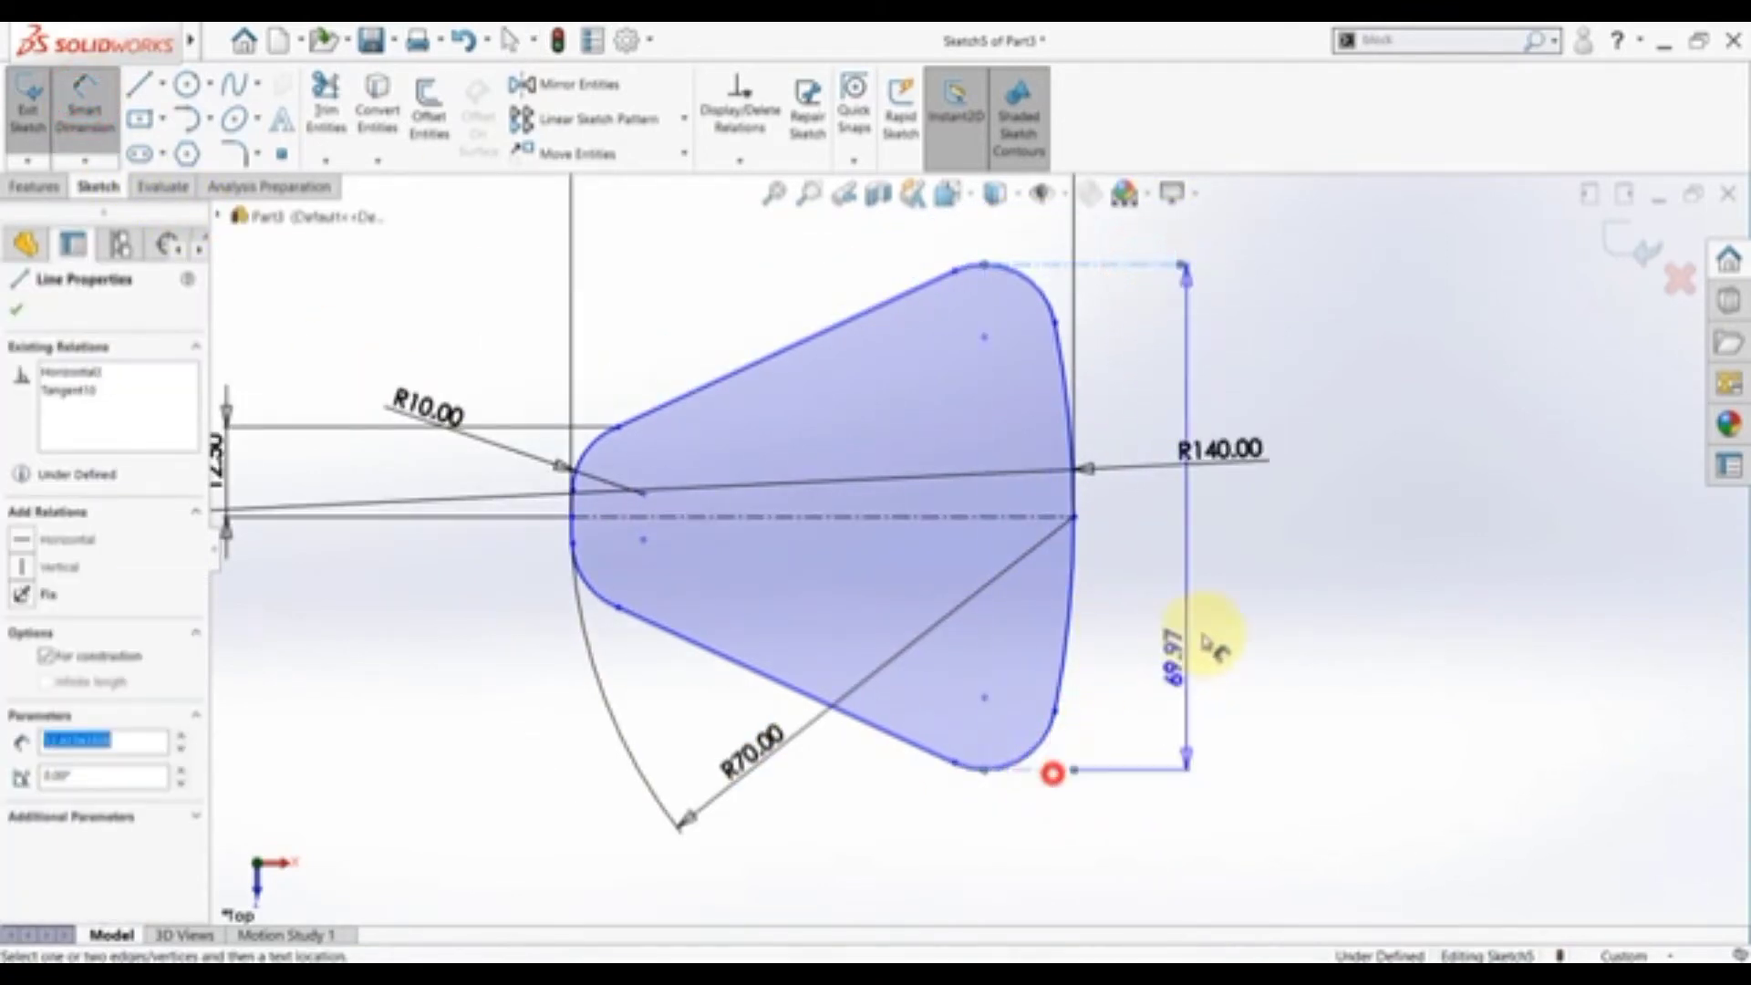
pyautogui.click(1218, 593)
pyautogui.write('65')
pyautogui.press('Return')
pyautogui.press('Escape')
pyautogui.scroll(1, 1204, 574)
# - Make the top slanted edge tangent to the R10 arc
pyautogui.click(783, 339)
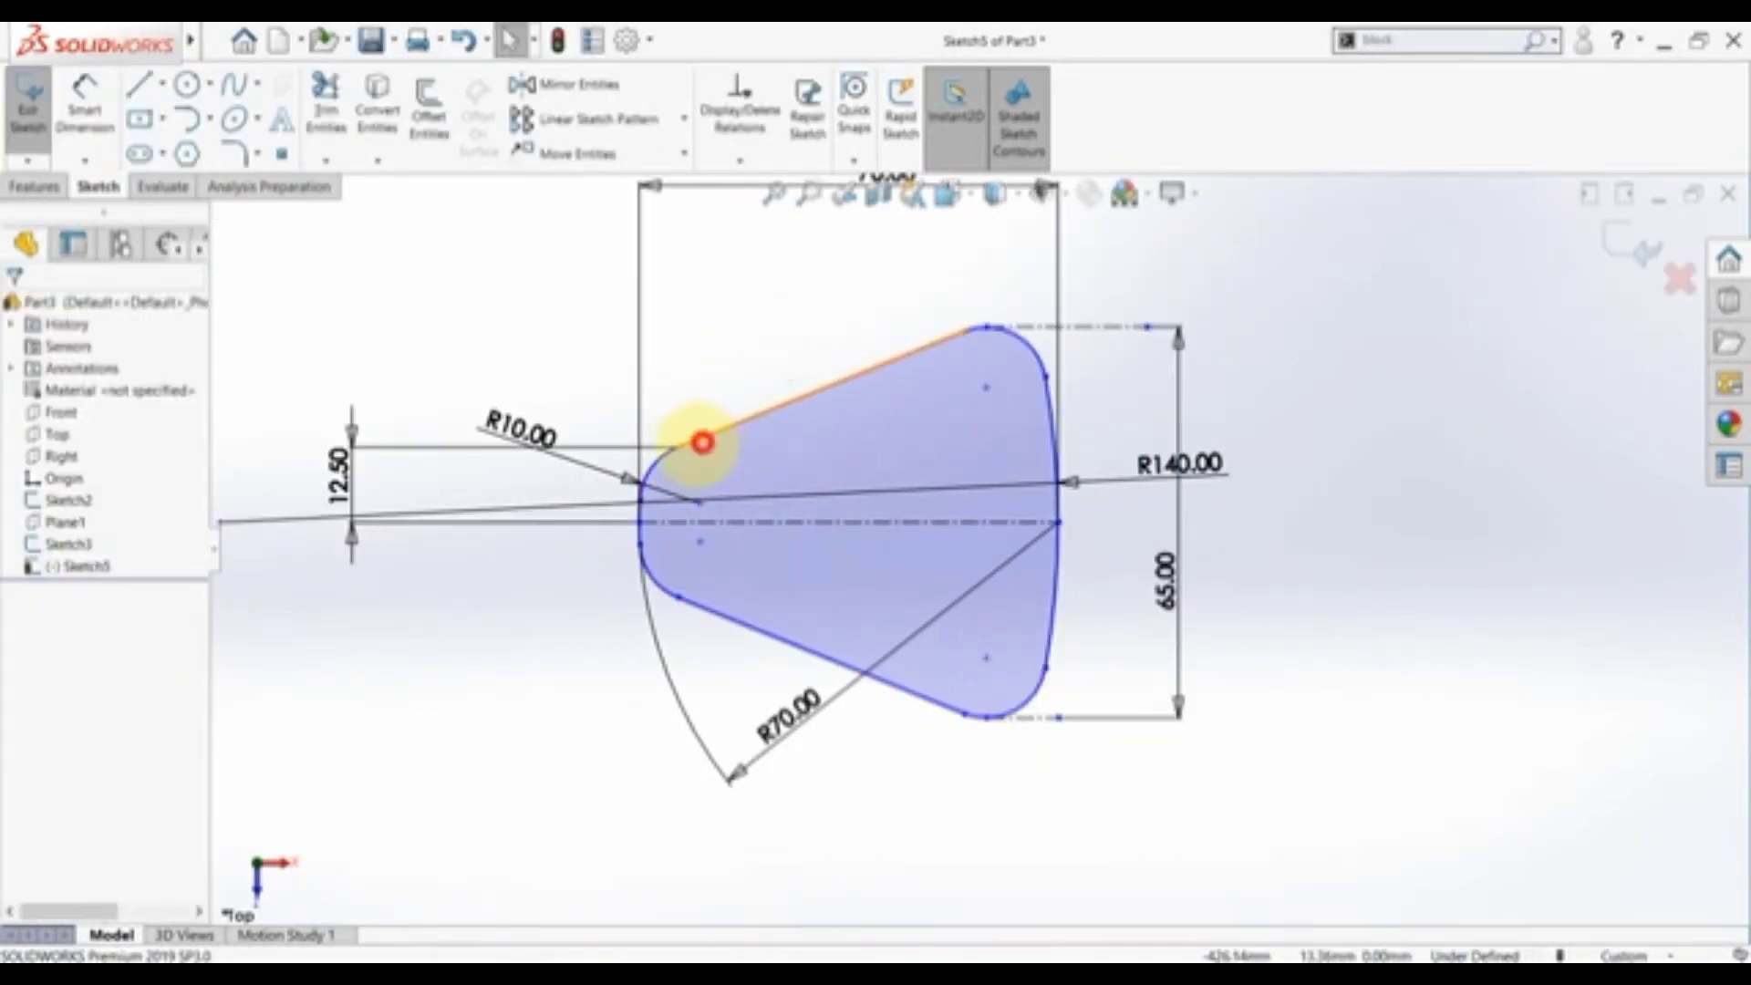
pyautogui.click(702, 442)
pyautogui.click(654, 460)
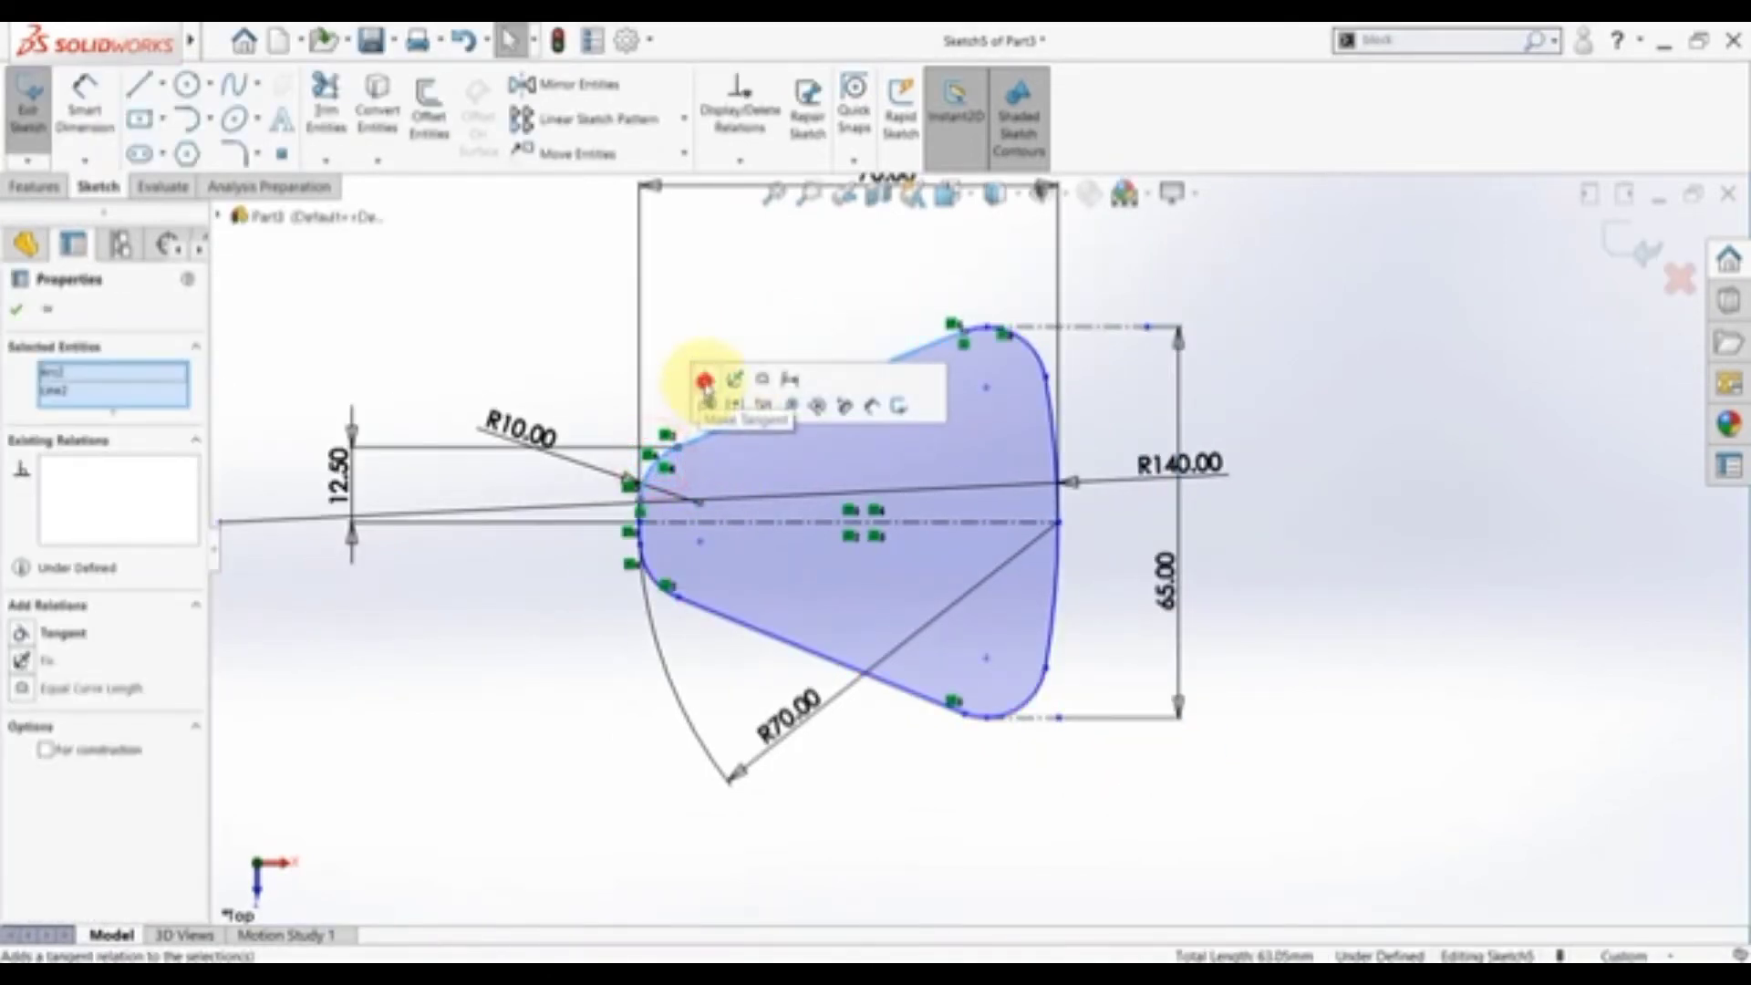
pyautogui.click(704, 383)
pyautogui.click(714, 330)
pyautogui.moveTo(938, 366); pyautogui.dragTo(938, 781)
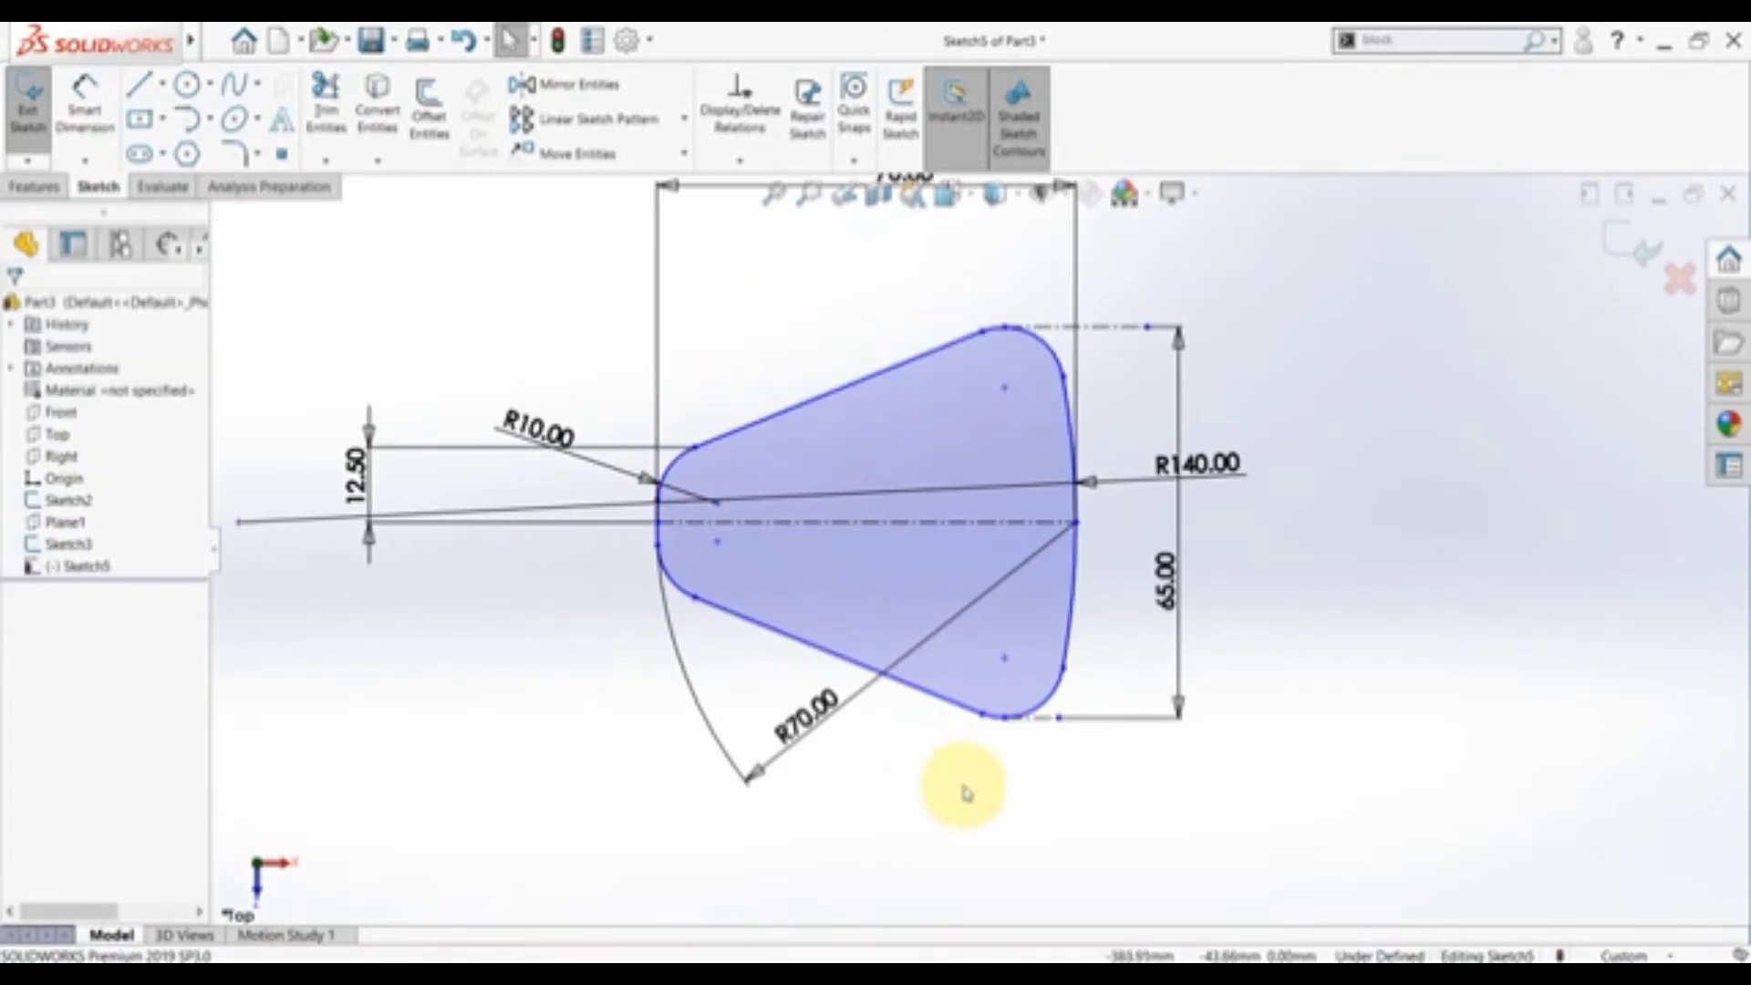
# - Drag the profile slightly left to check that it moves freely
pyautogui.scroll(1, 974, 793)
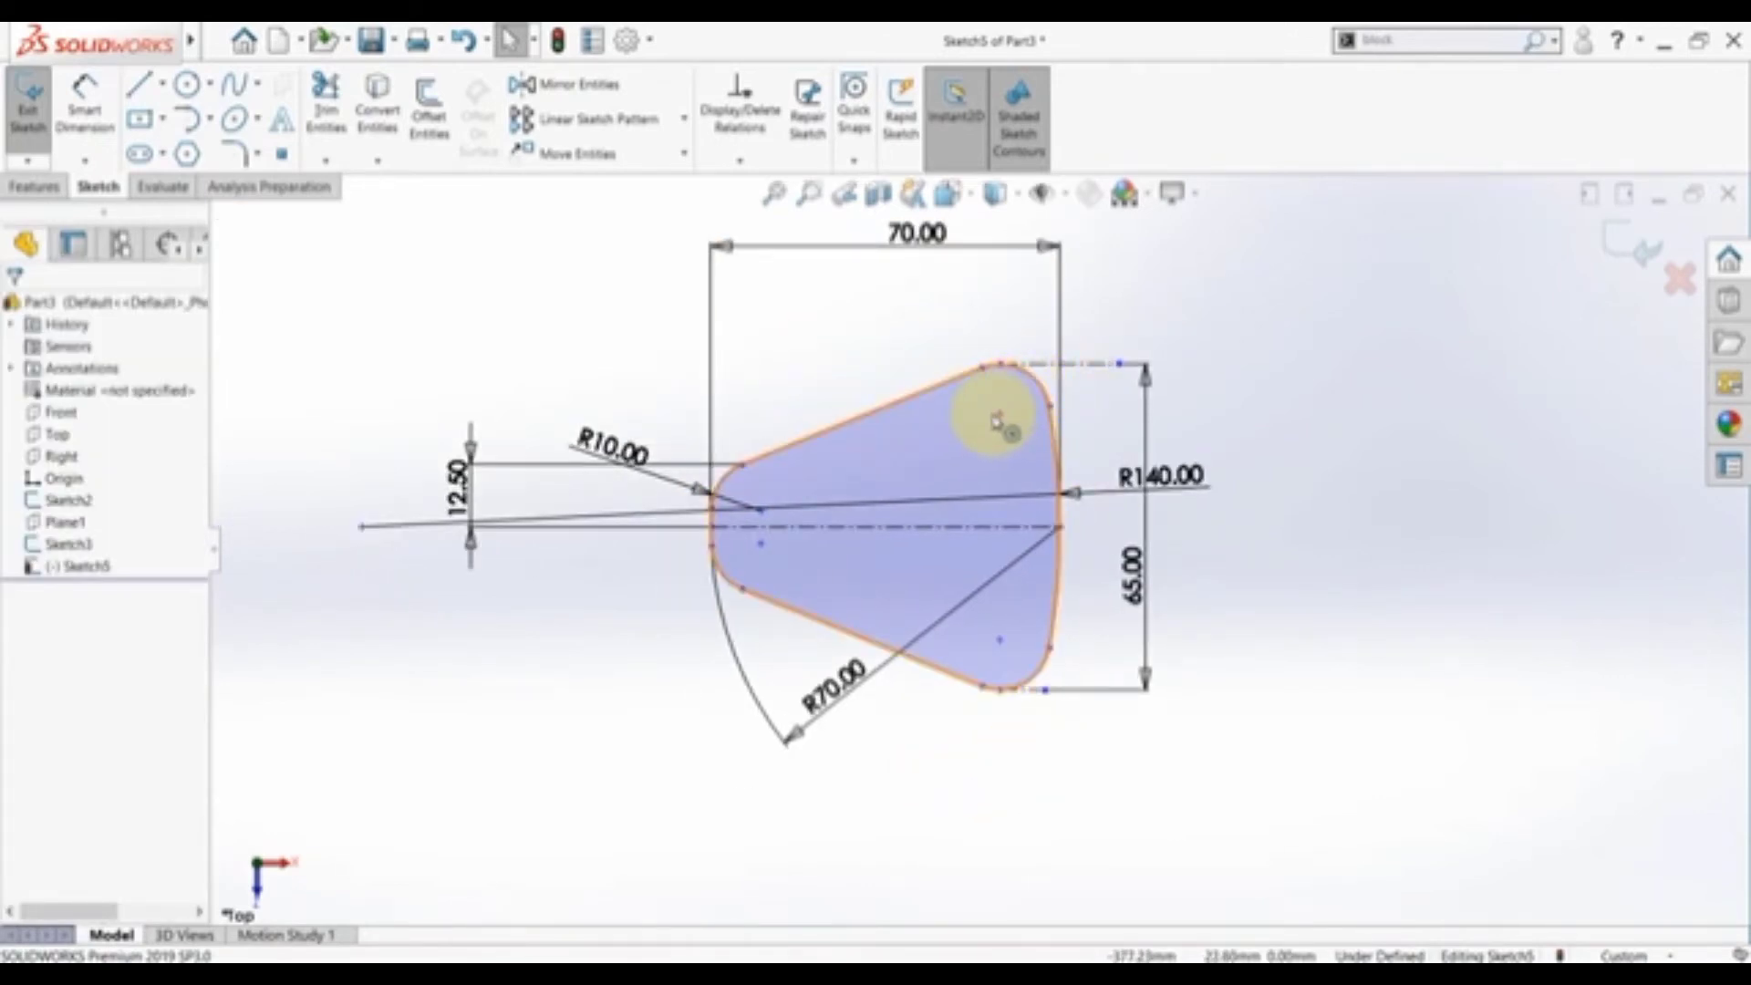
pyautogui.moveTo(999, 415)
pyautogui.mouseDown()
pyautogui.moveTo(1022, 416)
pyautogui.moveTo(964, 416)
pyautogui.moveTo(994, 417)
pyautogui.mouseUp()
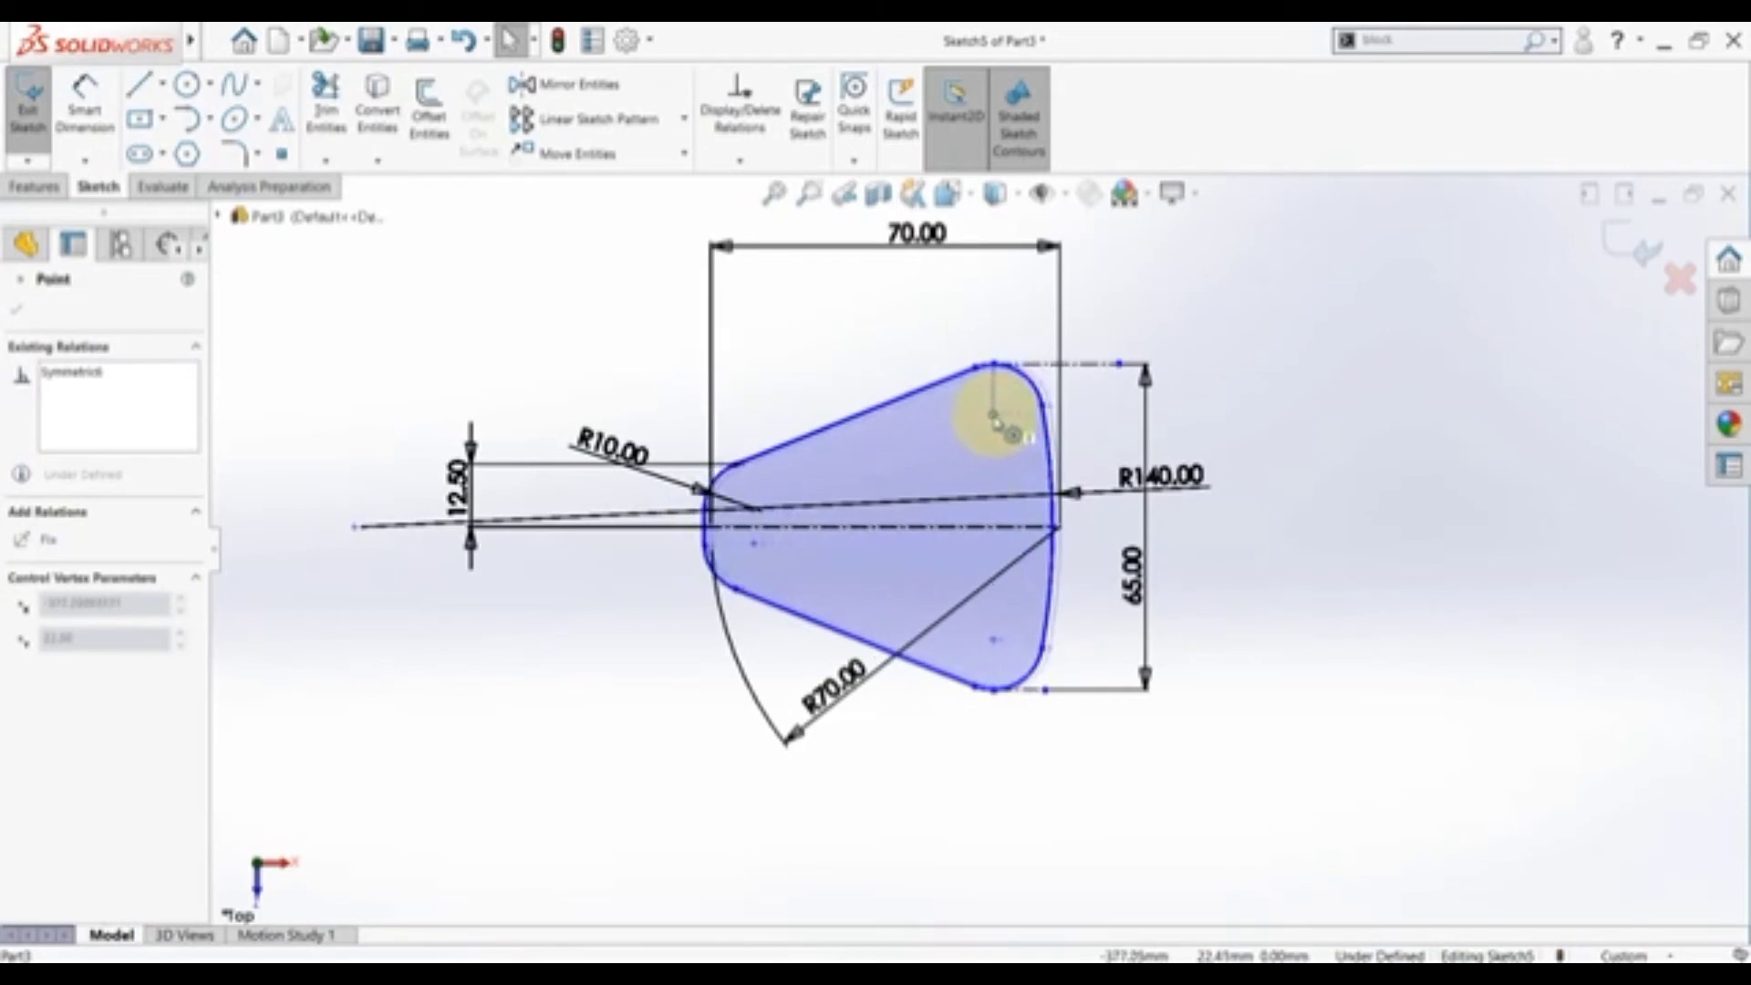
pyautogui.moveTo(994, 417); pyautogui.dragTo(978, 417)
pyautogui.click(58, 308)
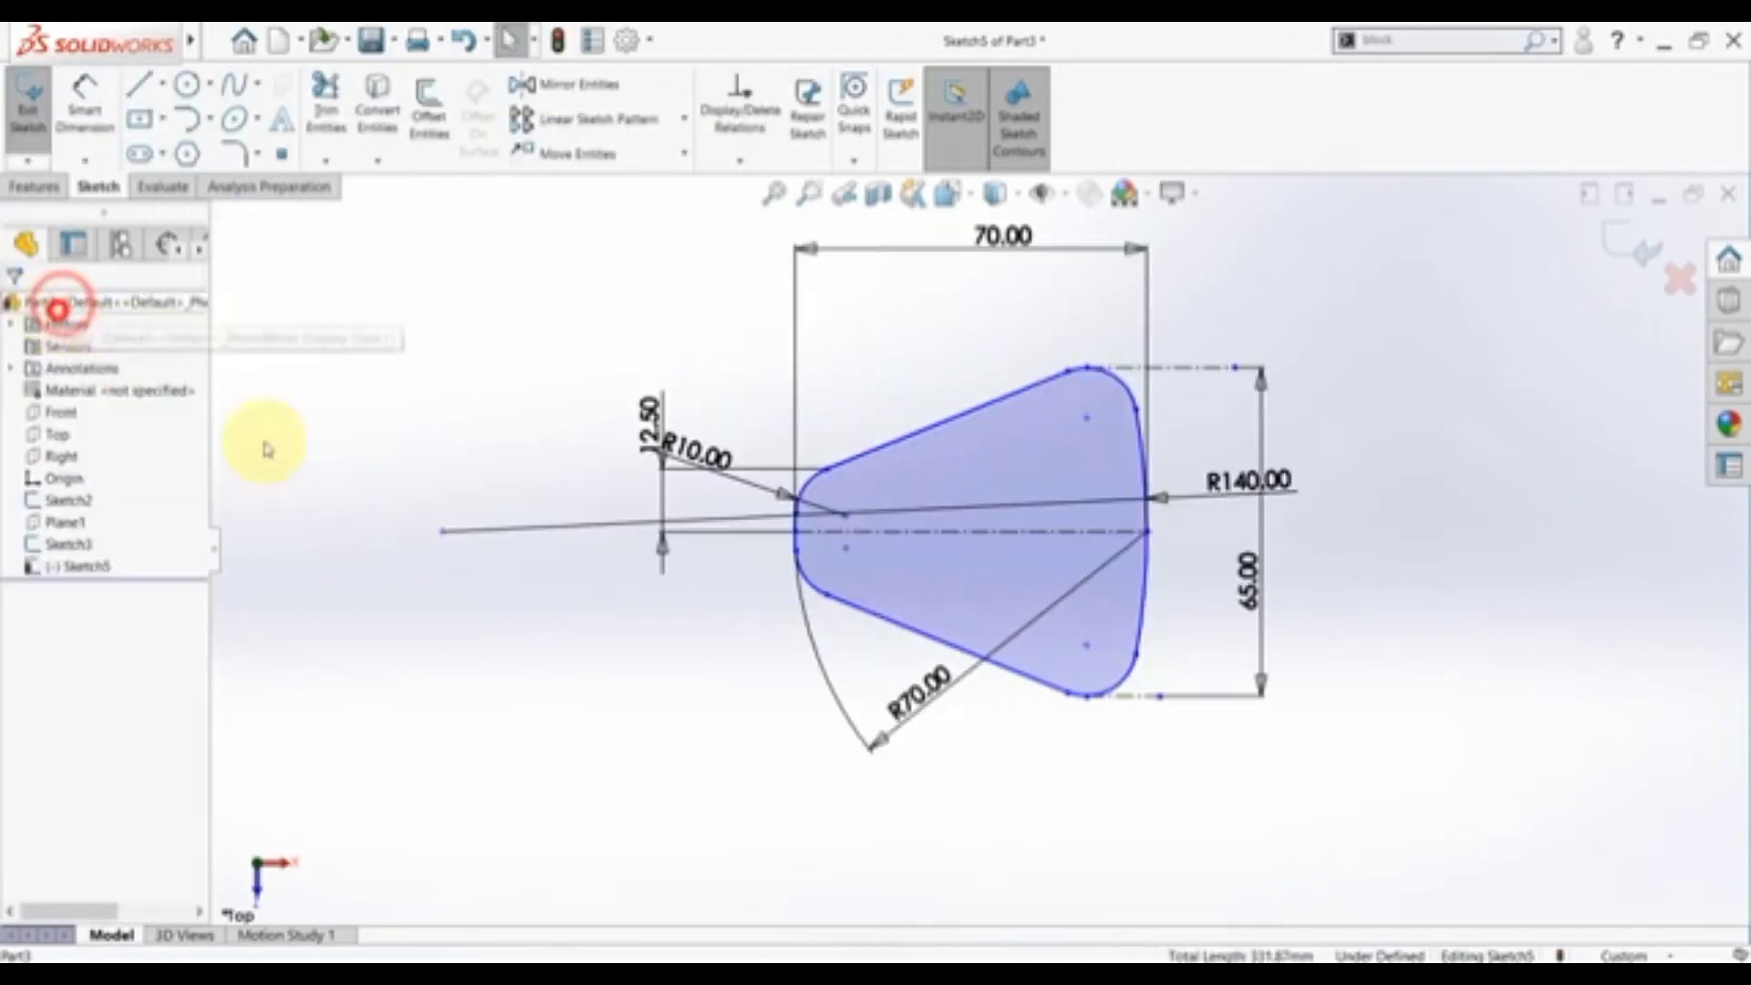
pyautogui.scroll(3, 639, 675)
pyautogui.click(777, 779)
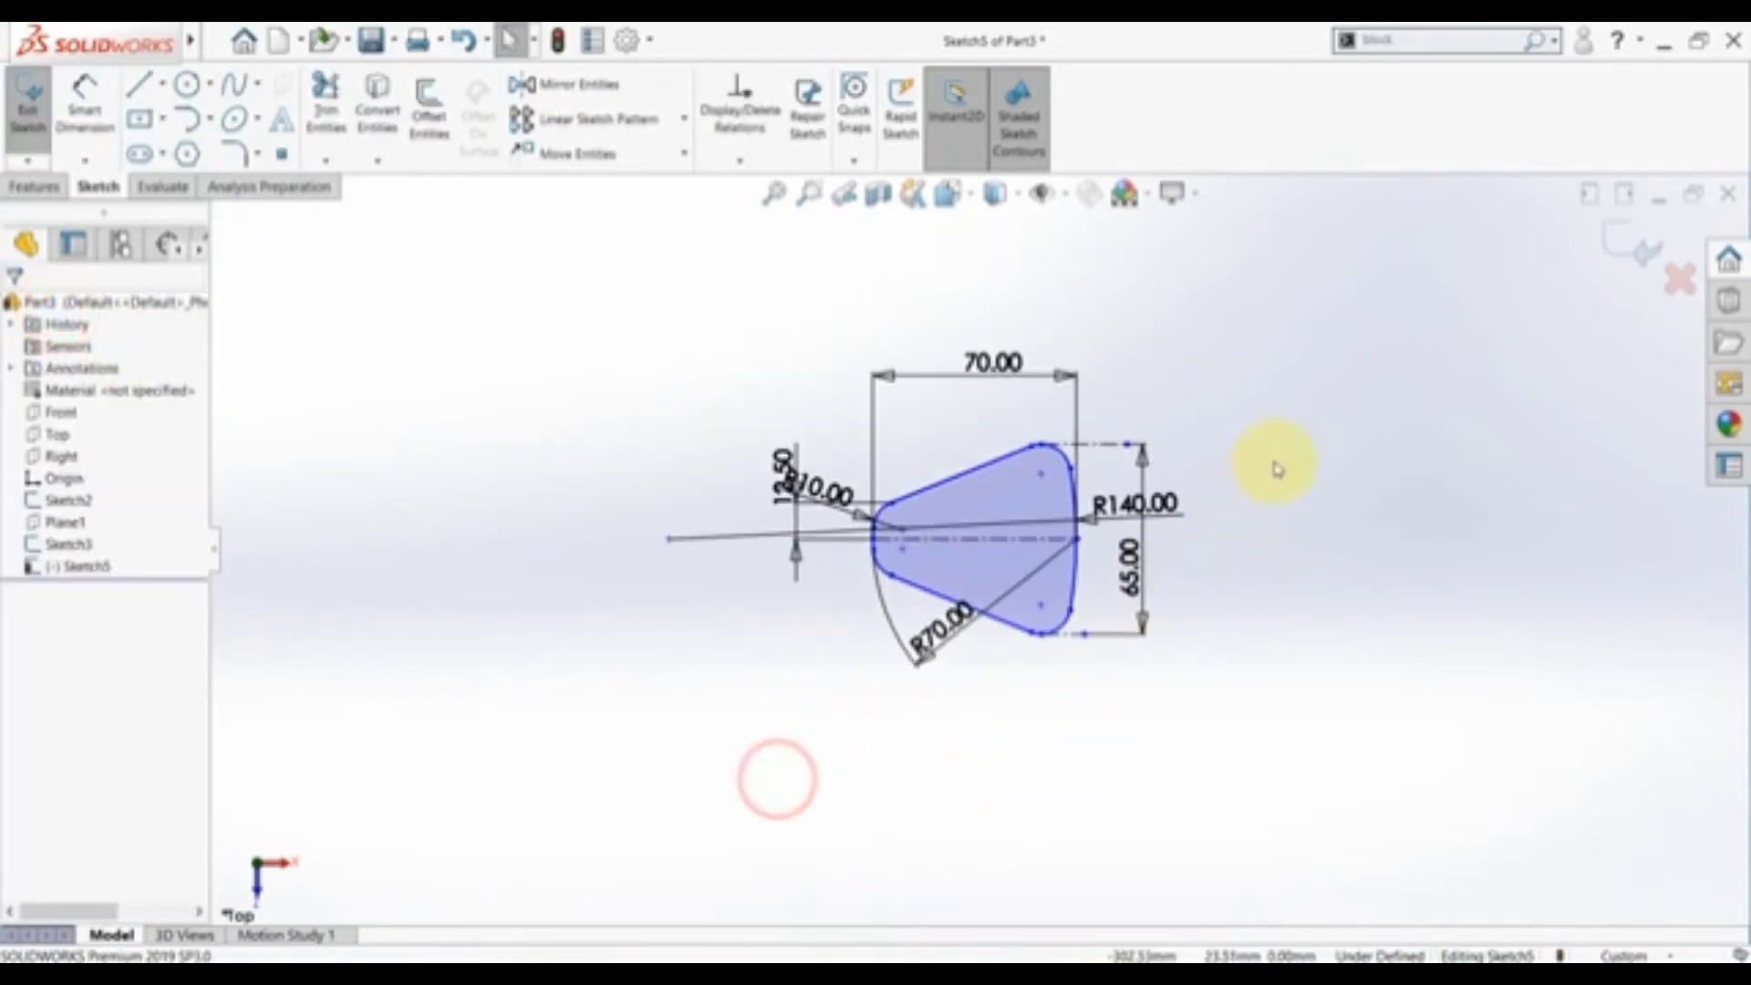
# - Box-select the whole section profile with its dimensions and make it Block1
pyautogui.moveTo(1306, 312); pyautogui.dragTo(739, 753)
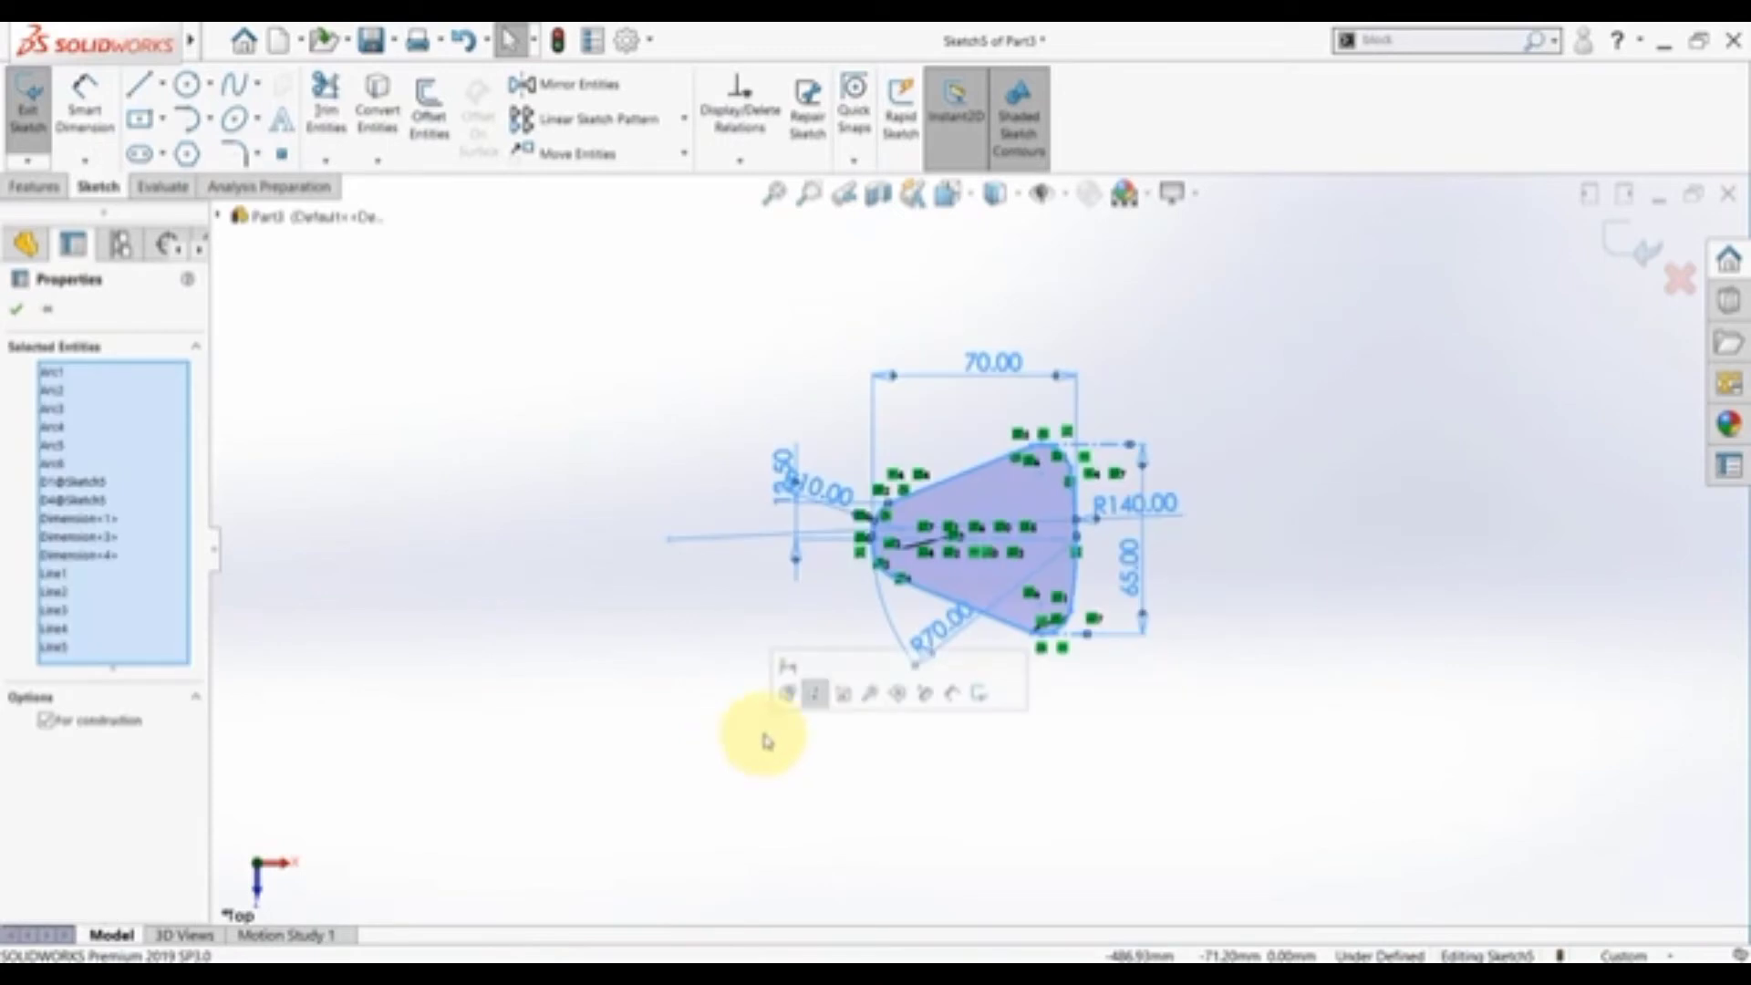
pyautogui.click(843, 698)
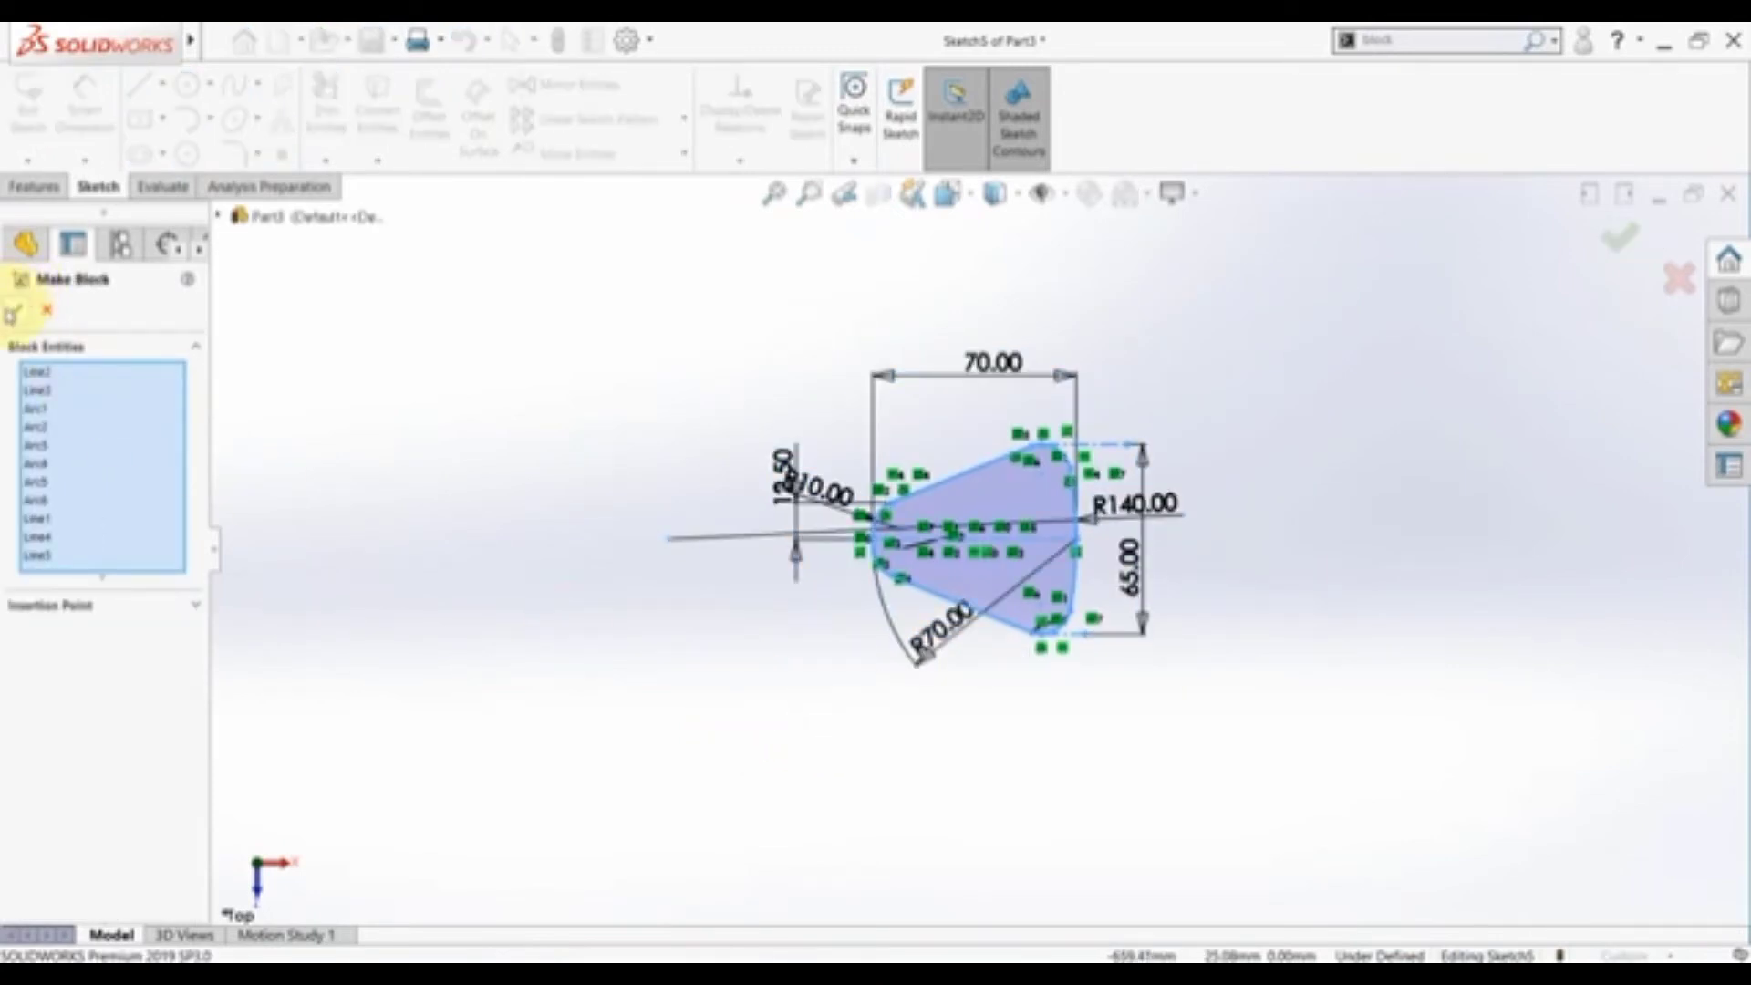
pyautogui.click(13, 311)
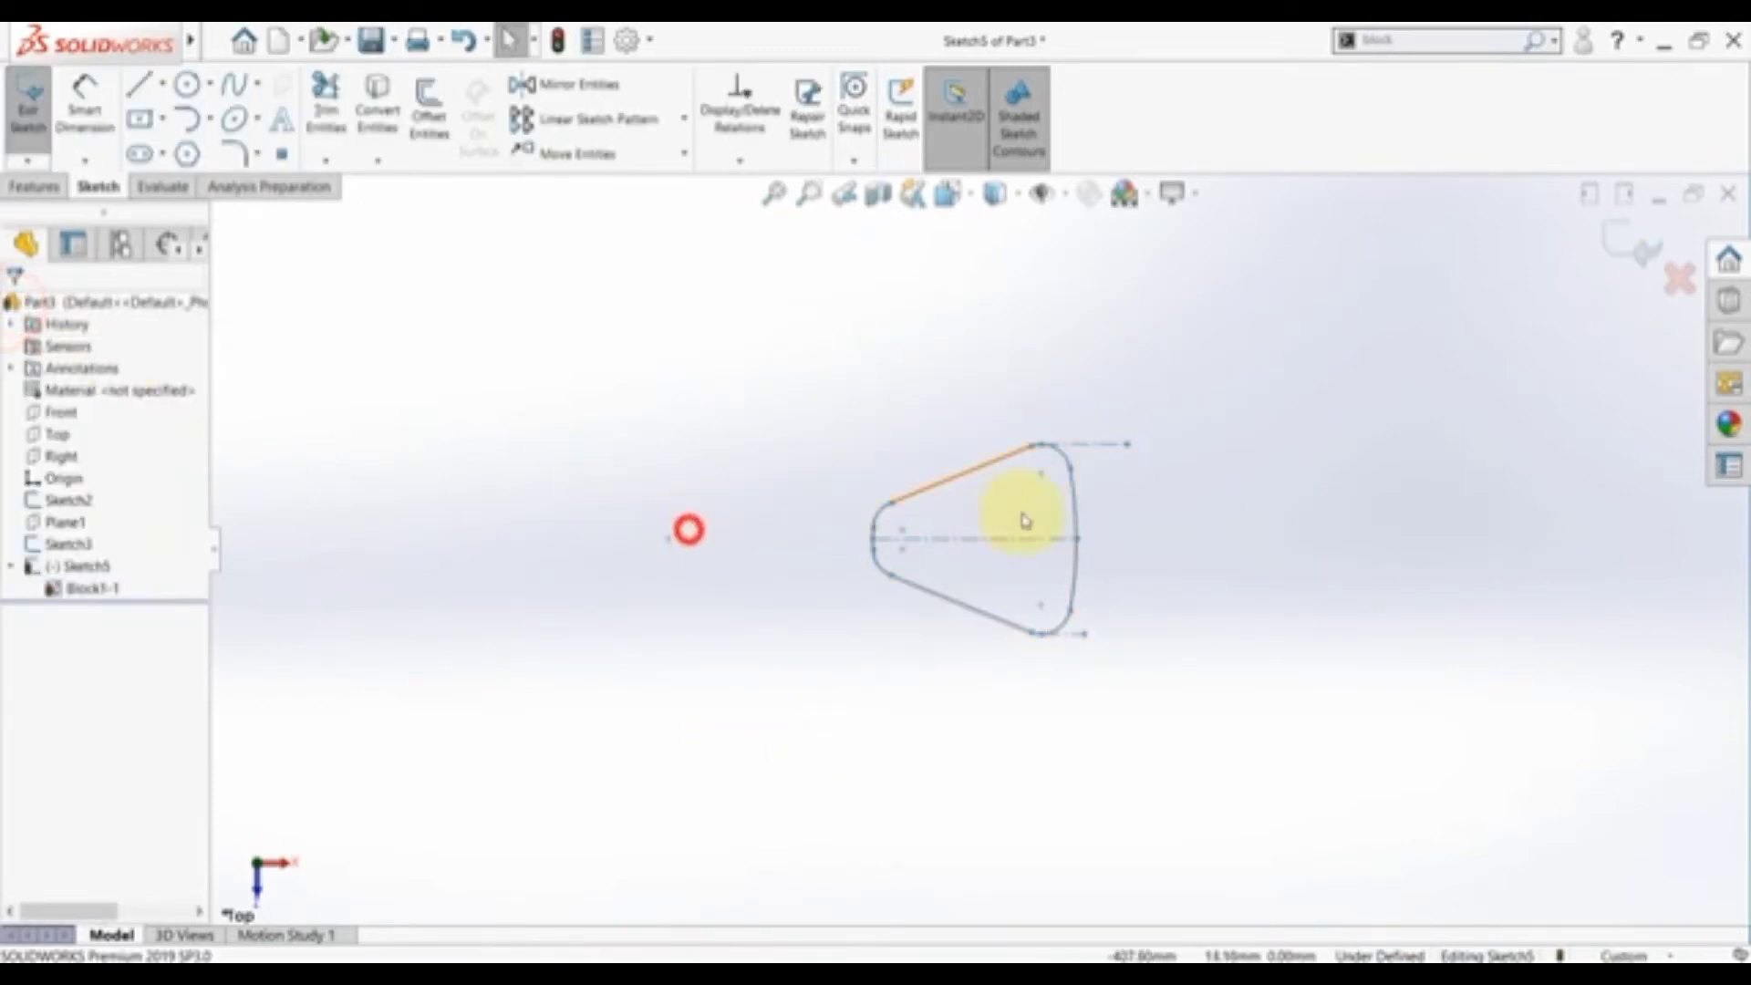
pyautogui.scroll(5, 945, 529)
pyautogui.click(598, 669)
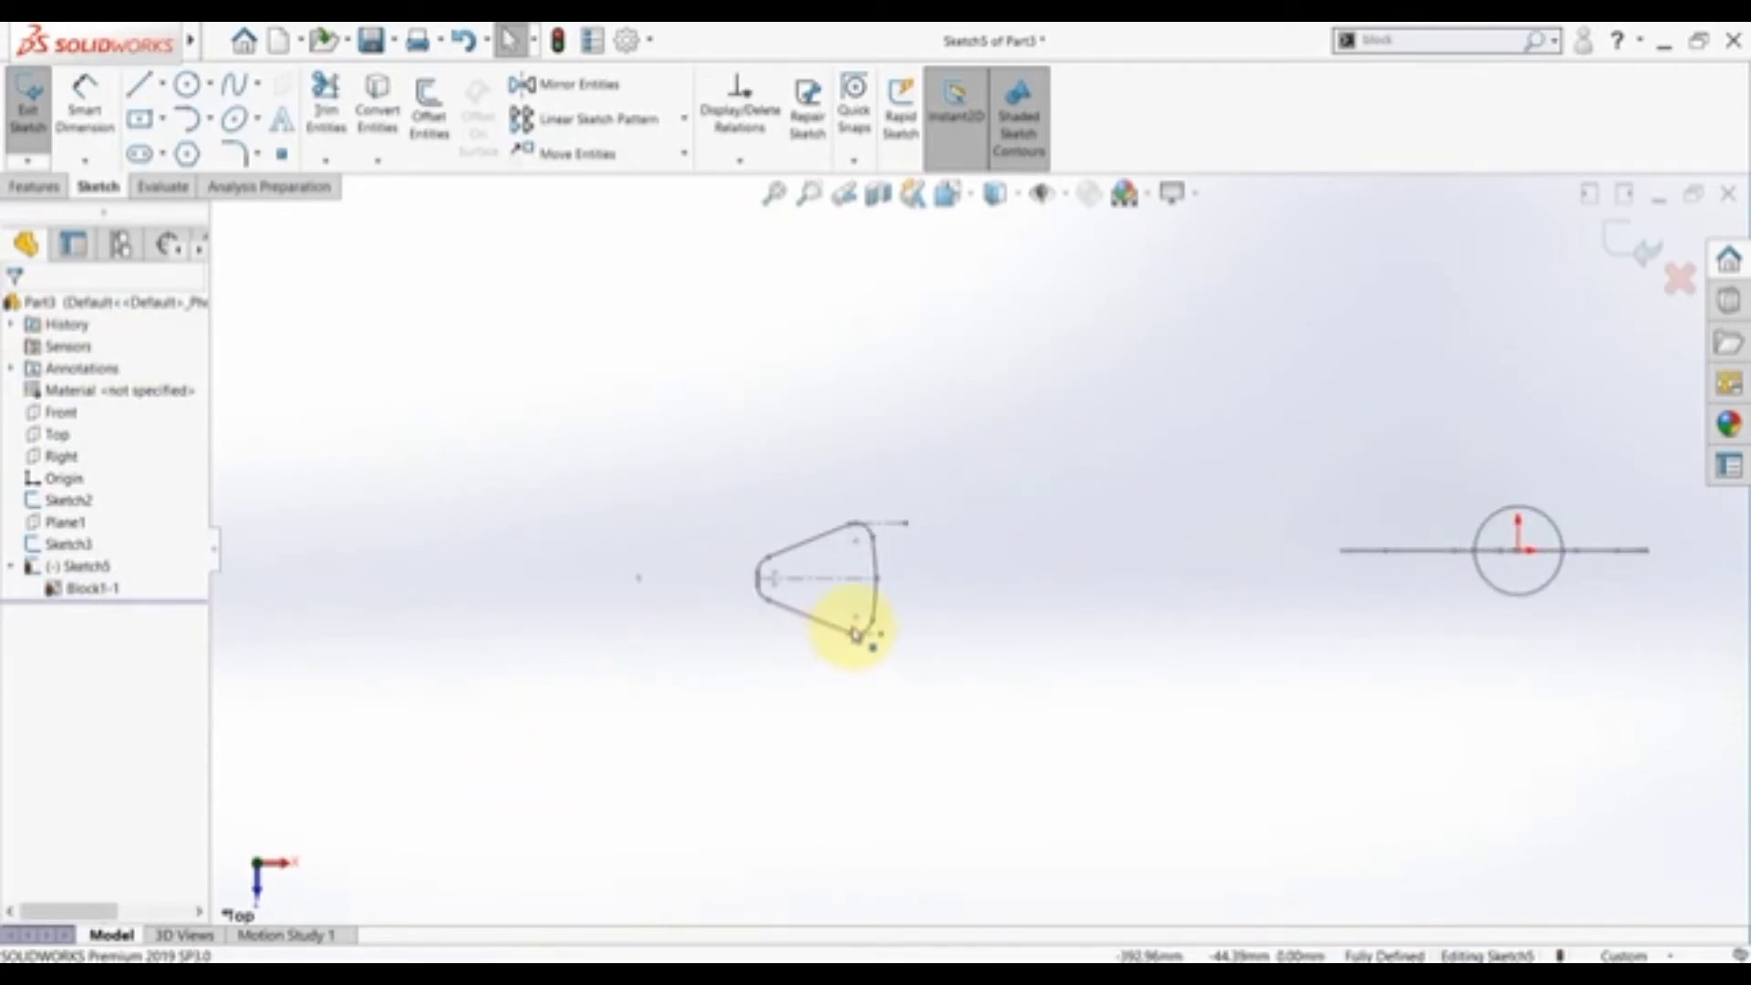
# - Move Block1 beside the hook's horizontal centre line, left of it
pyautogui.moveTo(780, 577); pyautogui.dragTo(1238, 551)
pyautogui.click(326, 571)
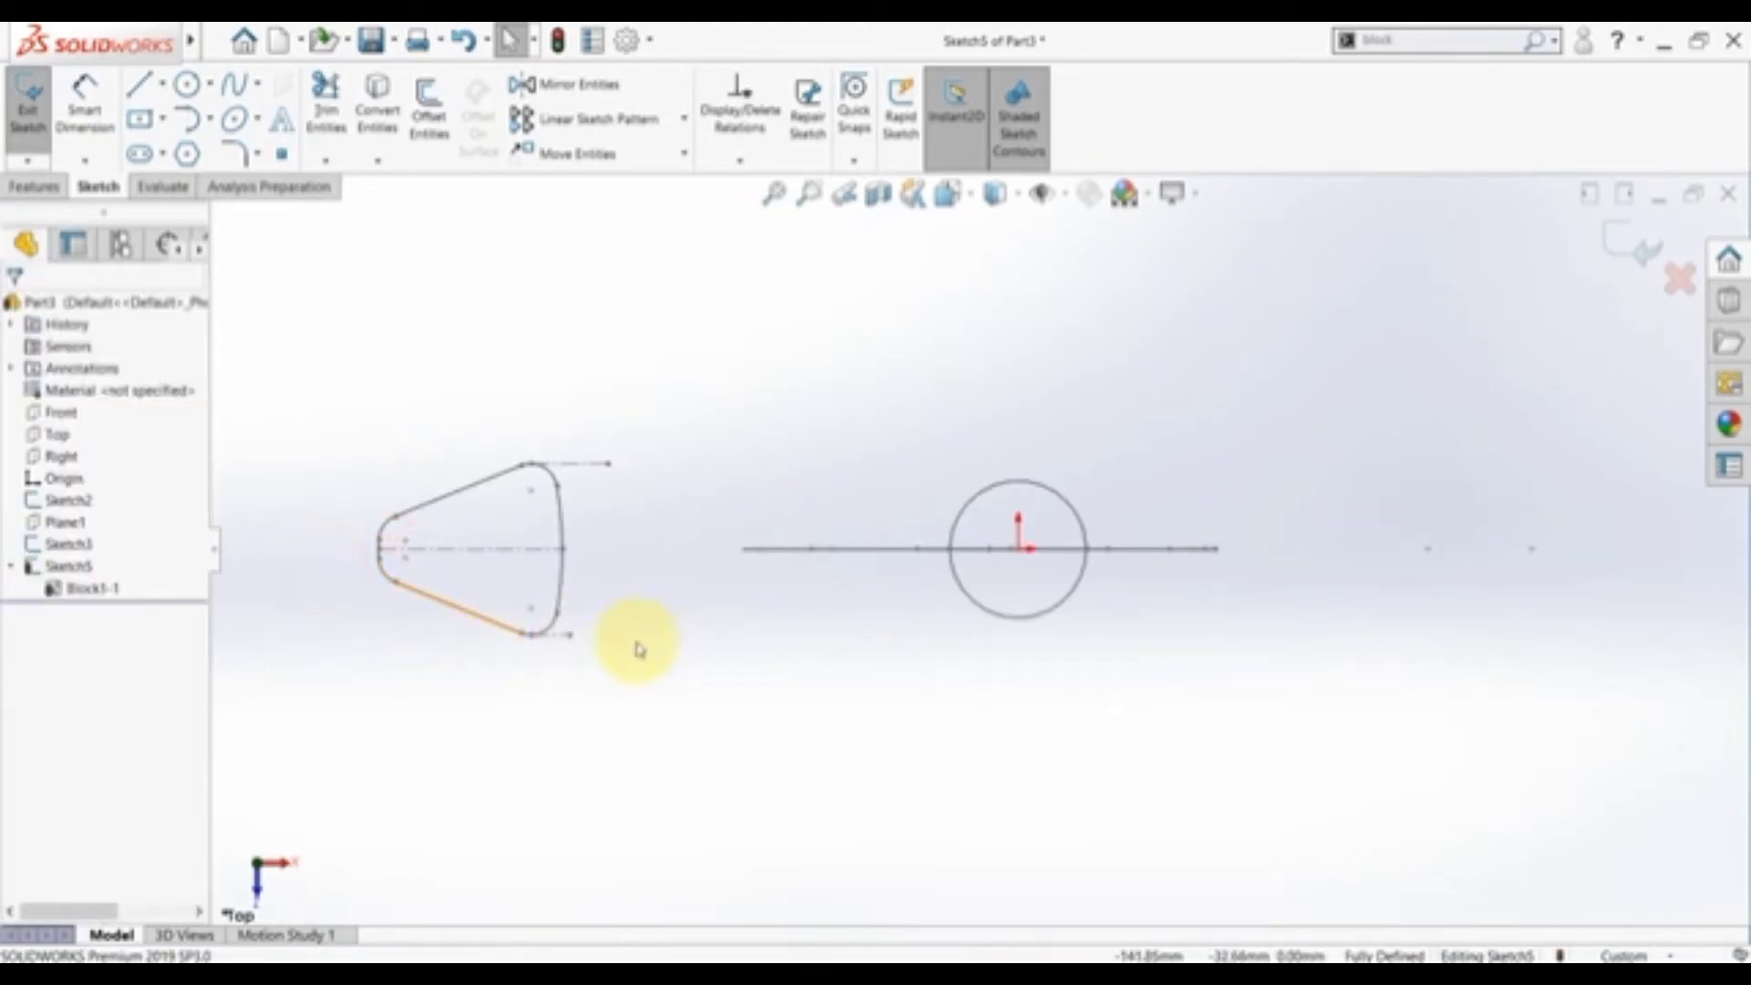
pyautogui.moveTo(594, 557); pyautogui.dragTo(536, 542)
pyautogui.click(599, 634)
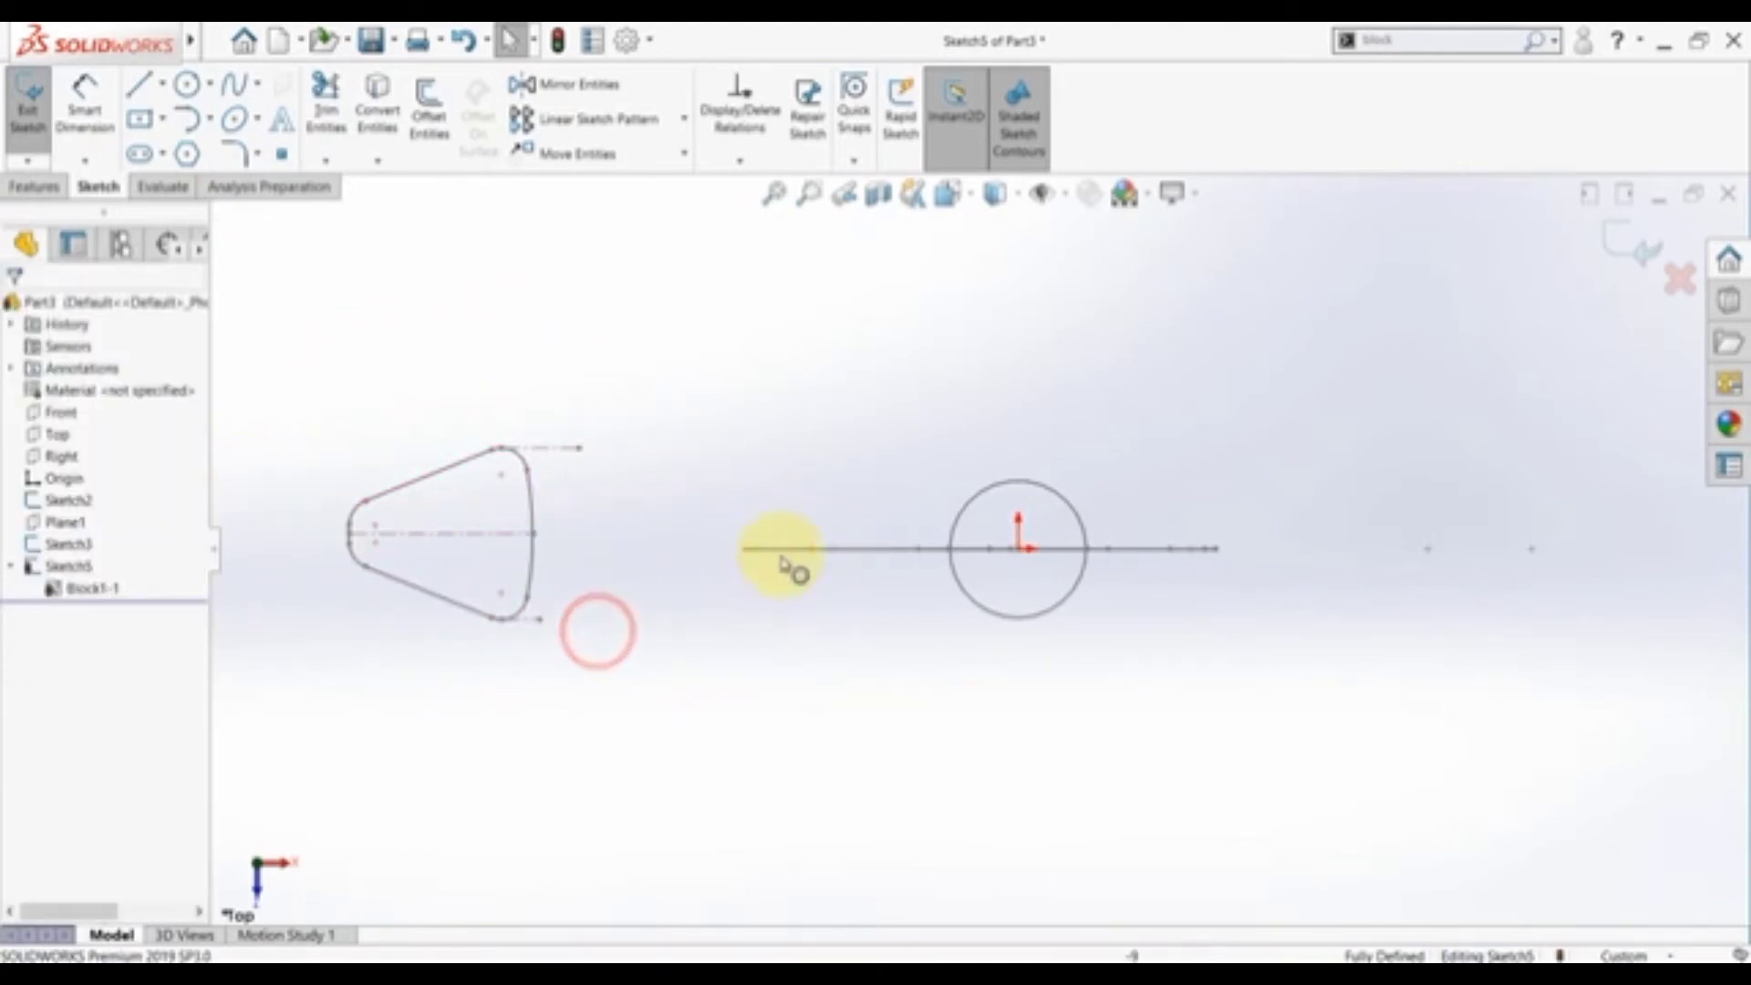
# - Convert the hook's horizontal line into the current sketch
pyautogui.click(379, 108)
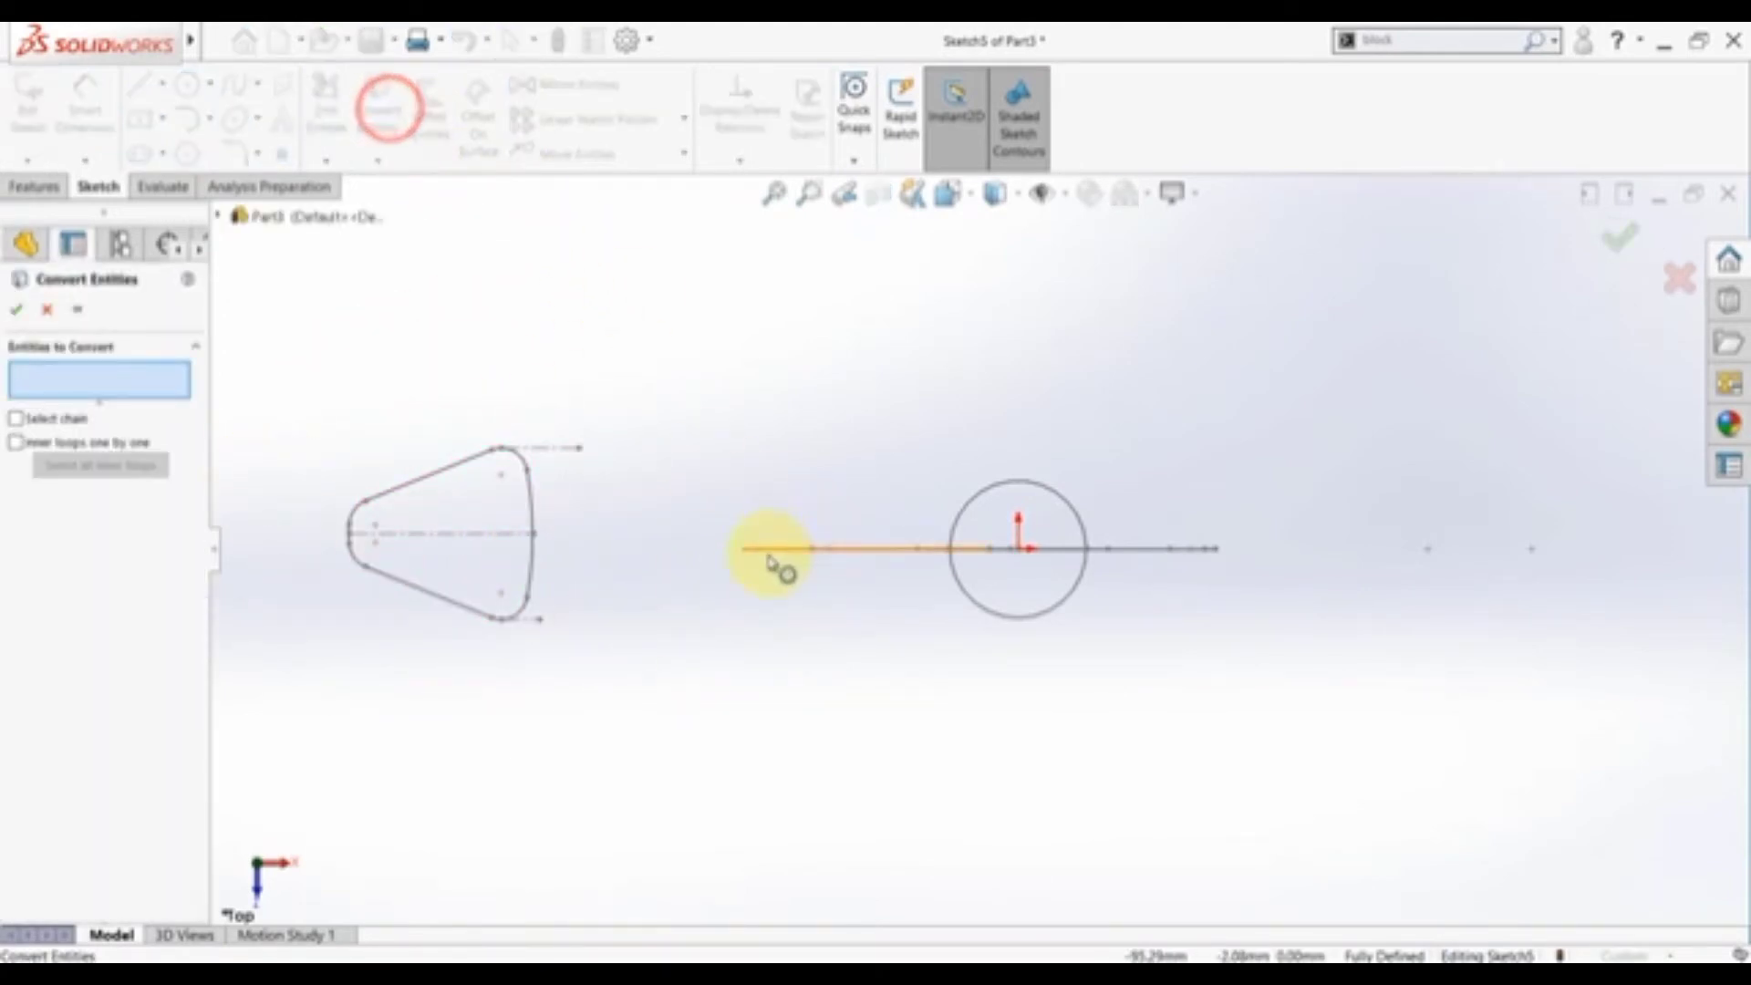
pyautogui.click(773, 550)
pyautogui.click(16, 309)
pyautogui.click(642, 422)
pyautogui.click(774, 551)
pyautogui.click(856, 499)
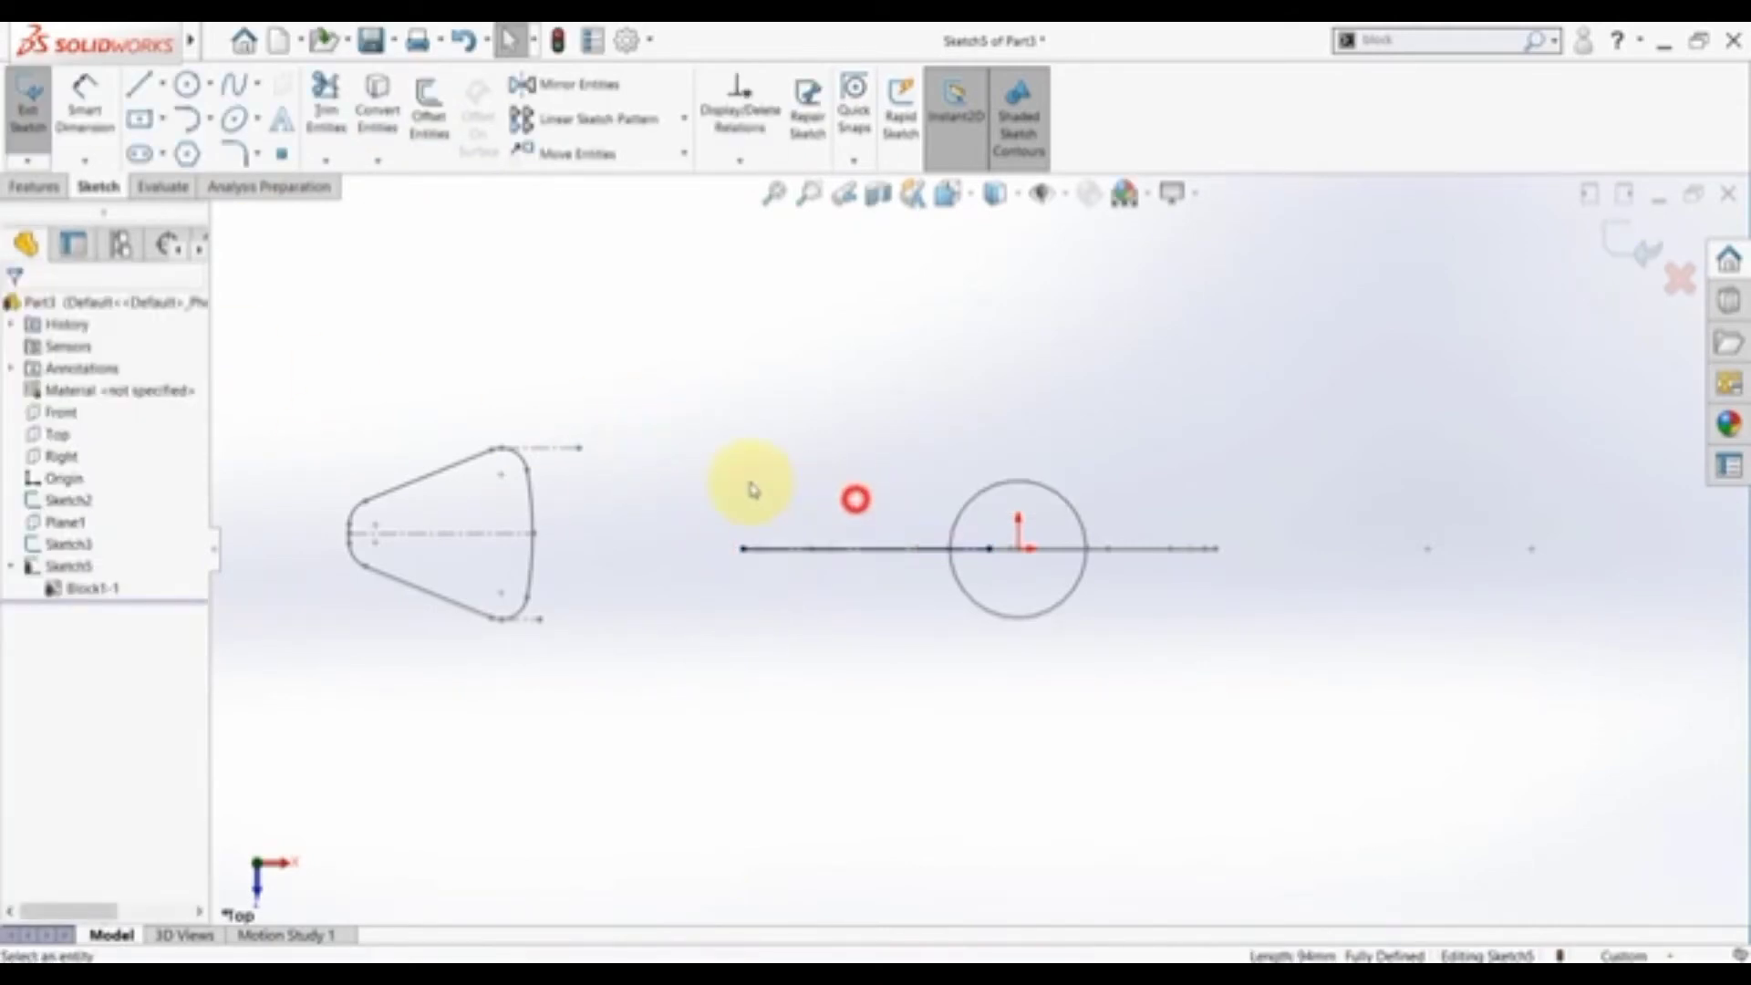
# - Make the block's point coincident with the line's left end and make the block horizontal
pyautogui.click(354, 542)
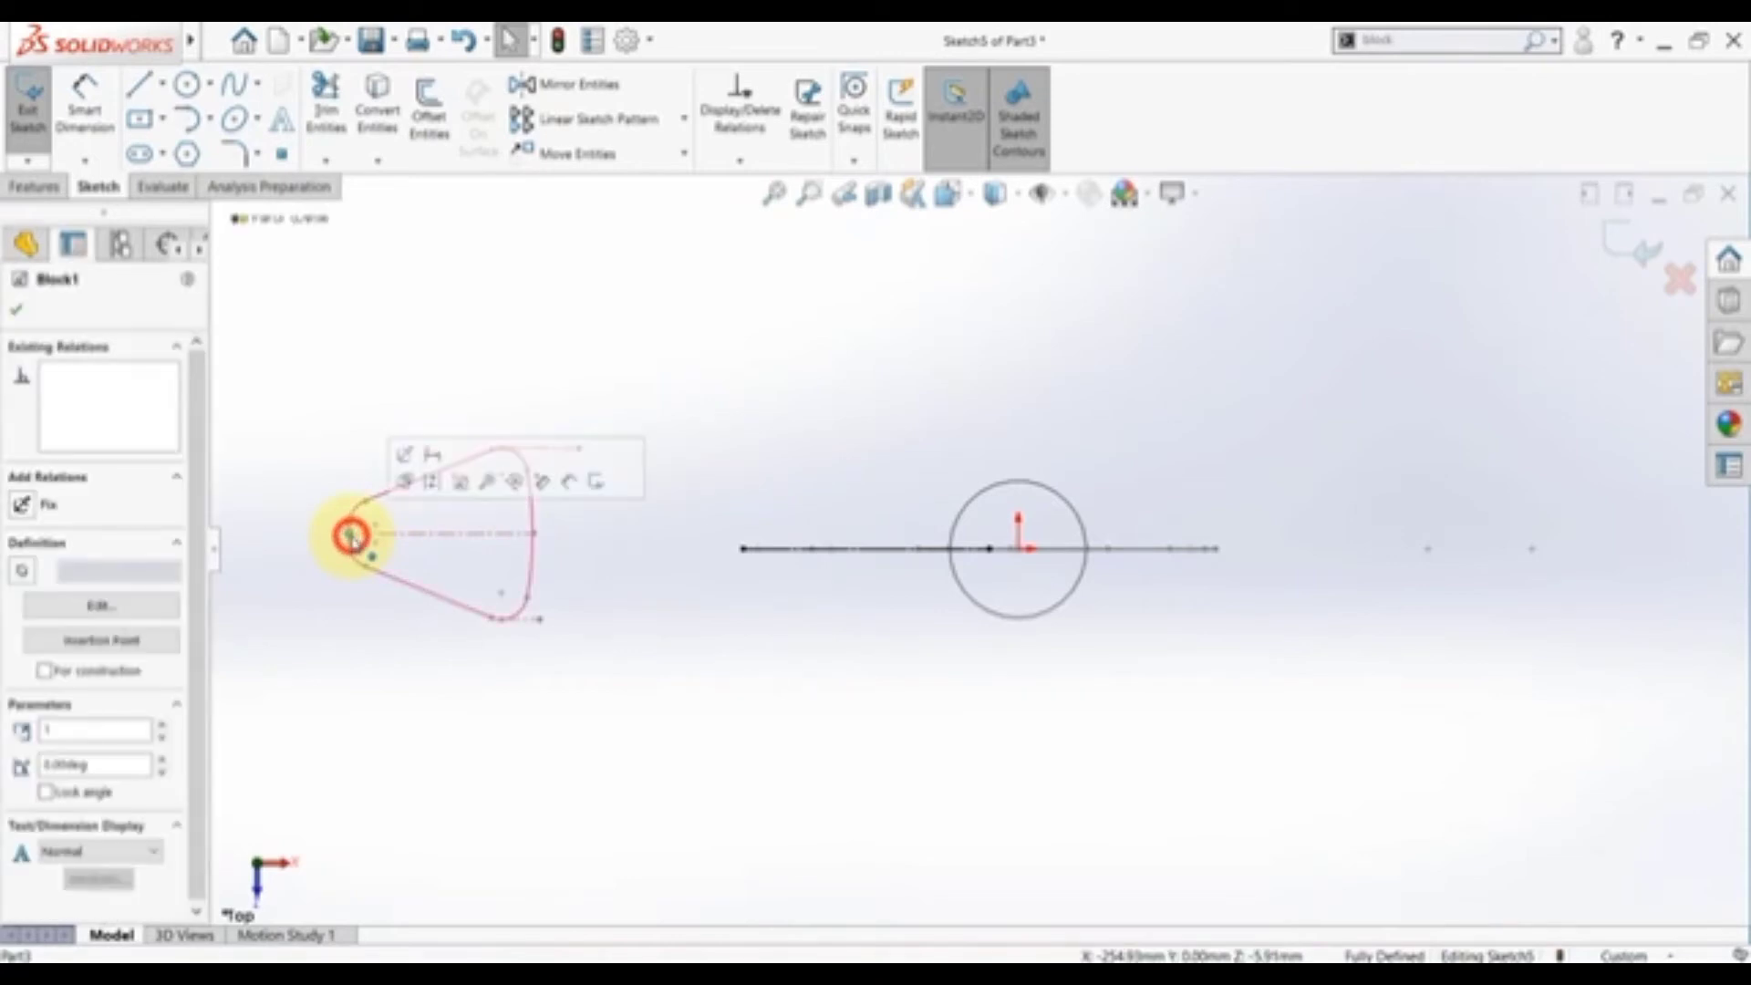
pyautogui.keyDown('ctrl'); pyautogui.click(744, 550); pyautogui.keyUp('ctrl')
pyautogui.click(850, 470)
pyautogui.click(676, 575)
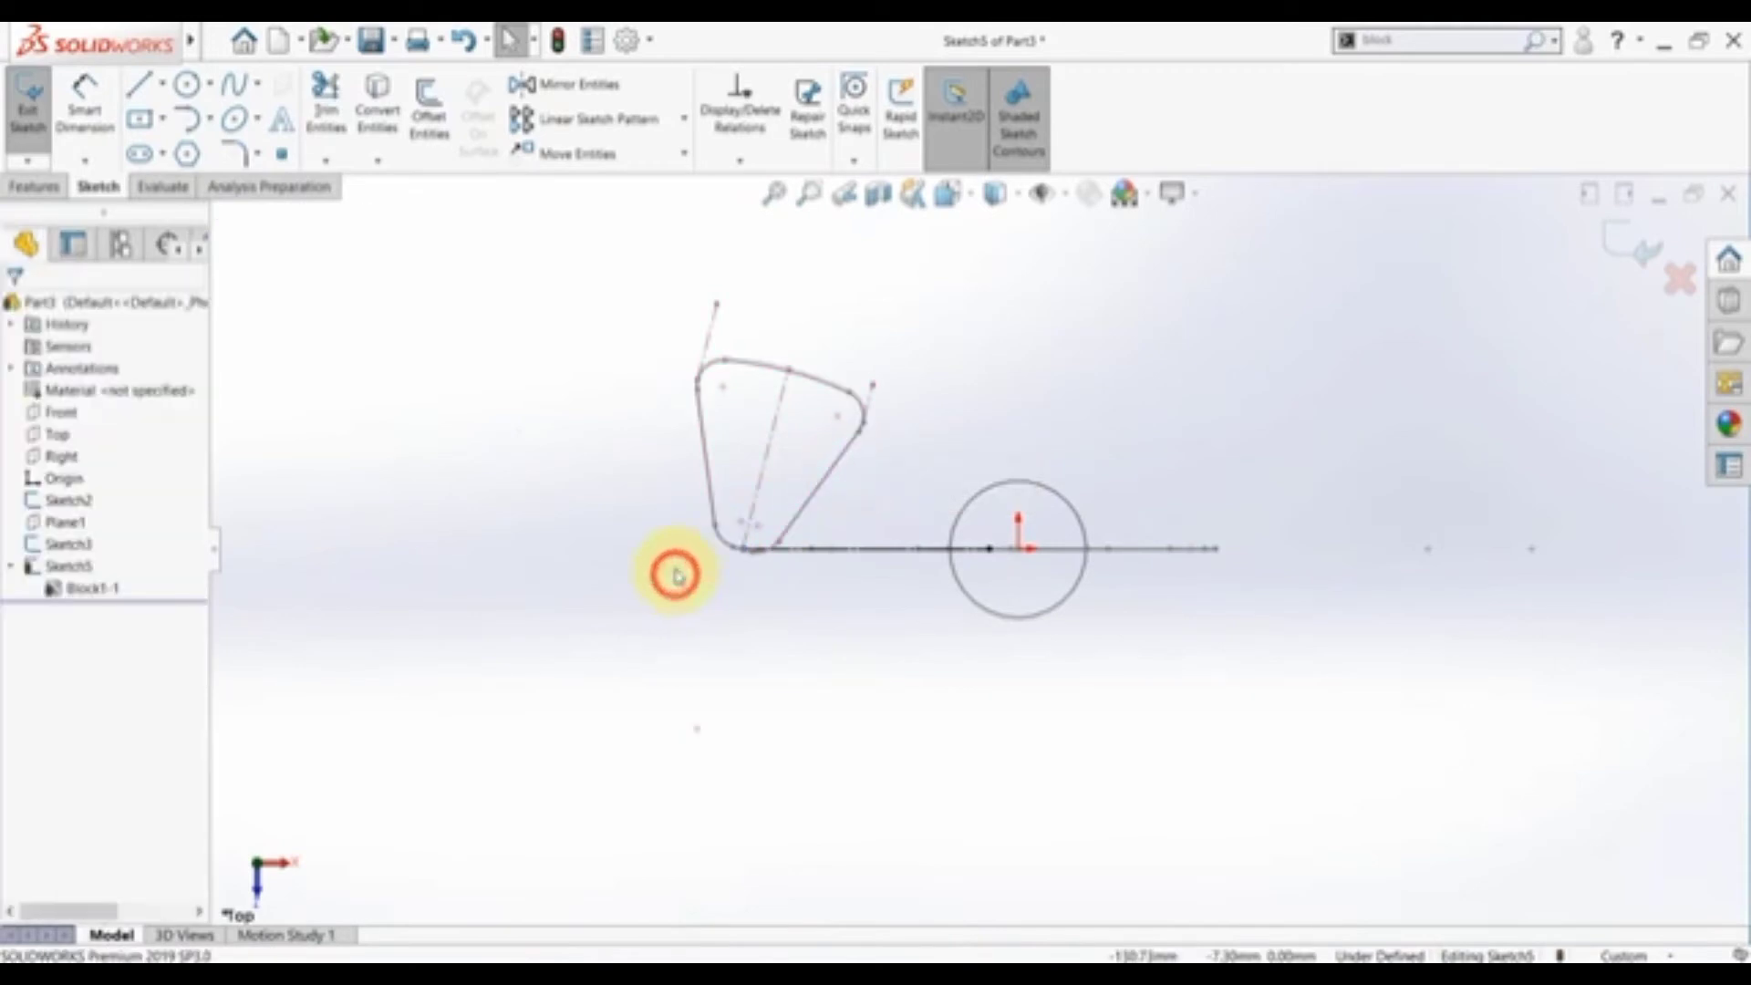
pyautogui.click(707, 325)
pyautogui.click(757, 245)
pyautogui.click(598, 392)
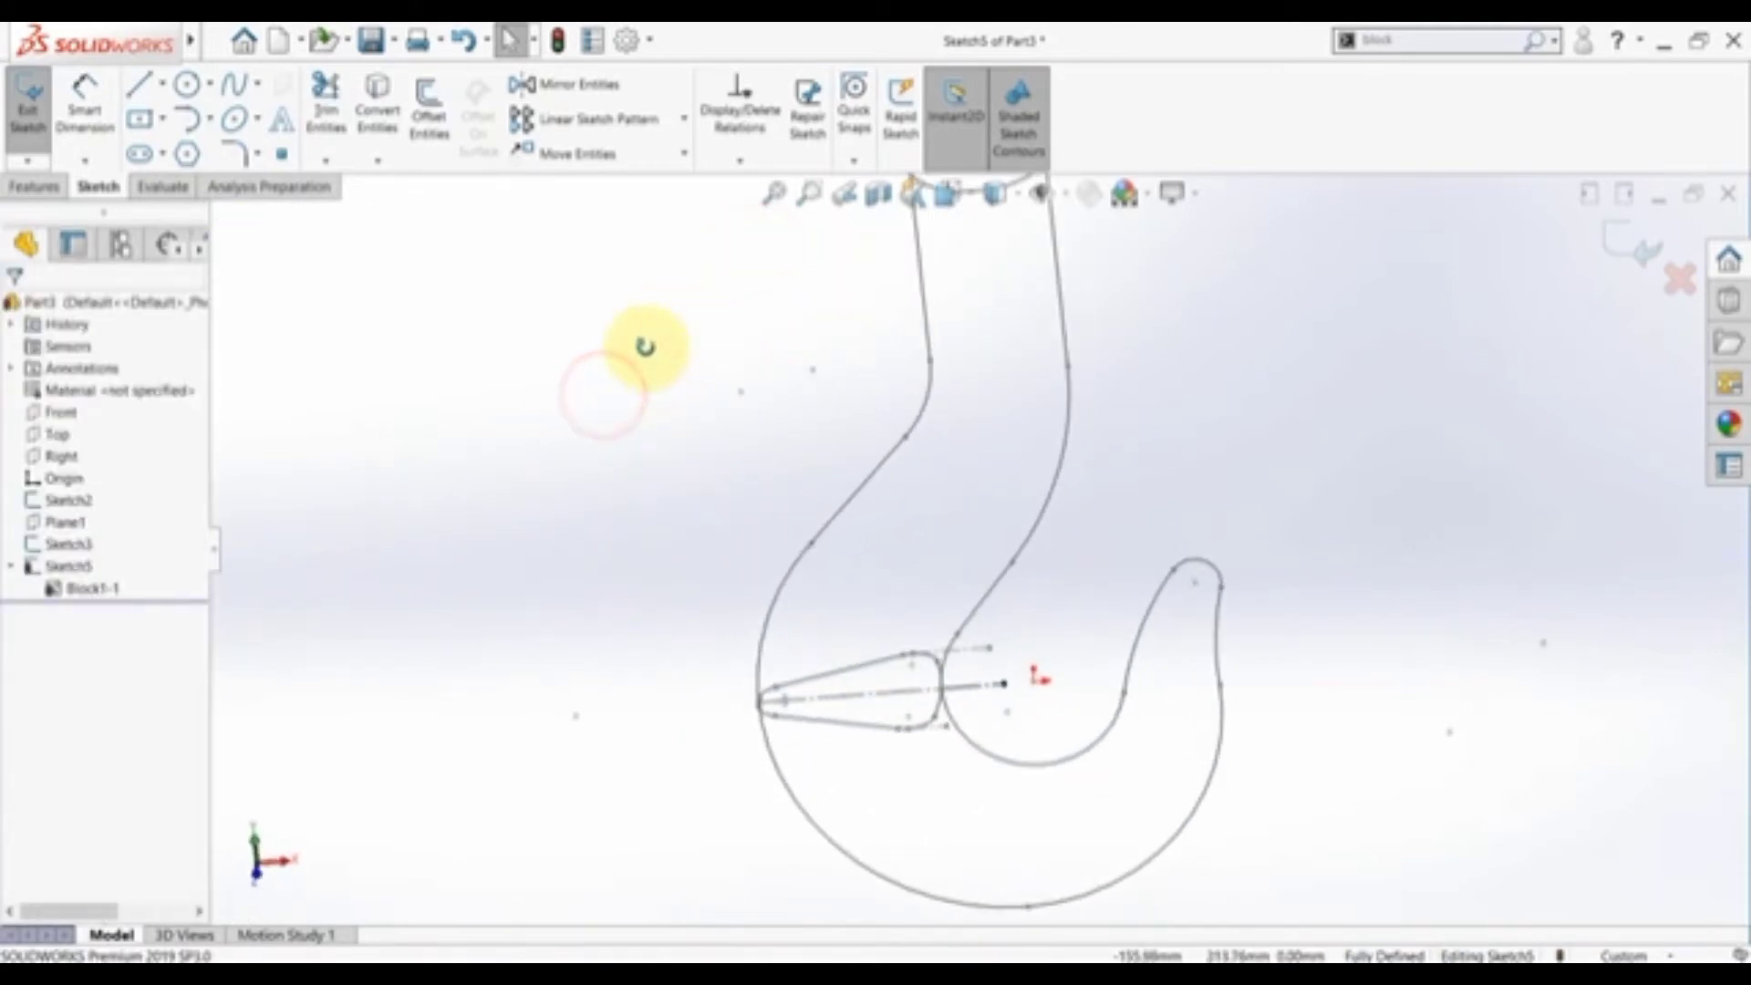
# - Exit the hook sketch
pyautogui.scroll(-2, 915, 658)
pyautogui.scroll(3, 921, 659)
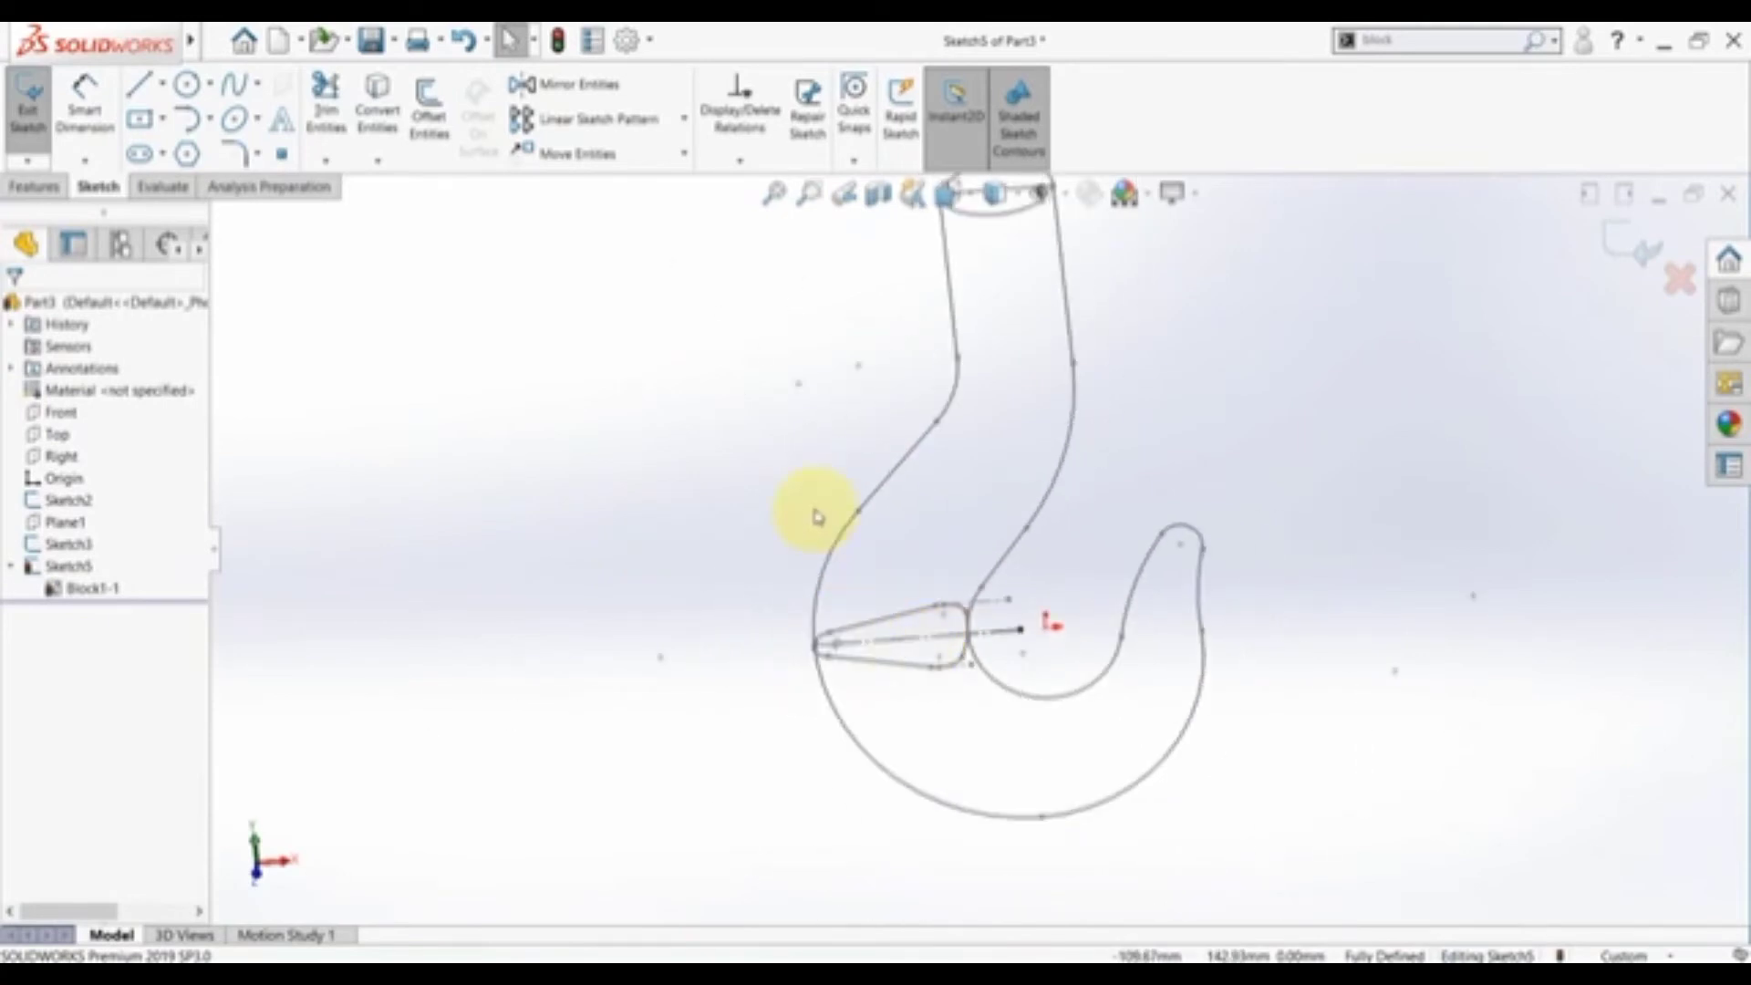
pyautogui.scroll(-3, 1041, 667)
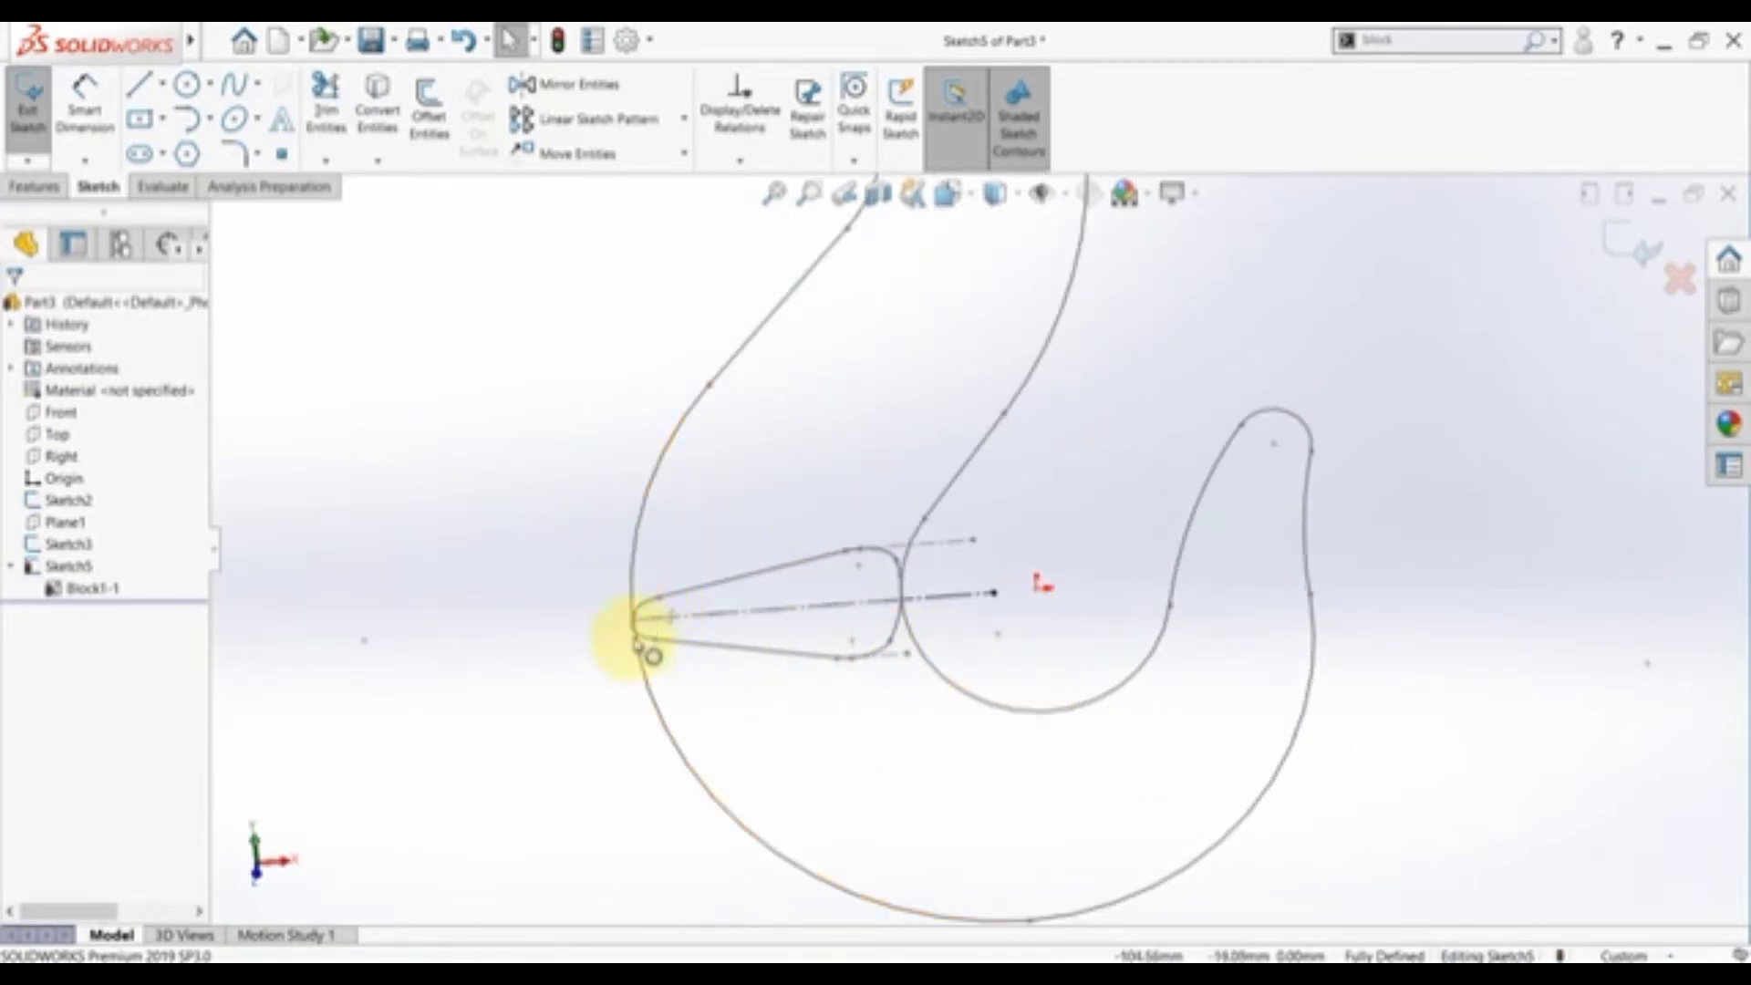
pyautogui.scroll(8, 815, 609)
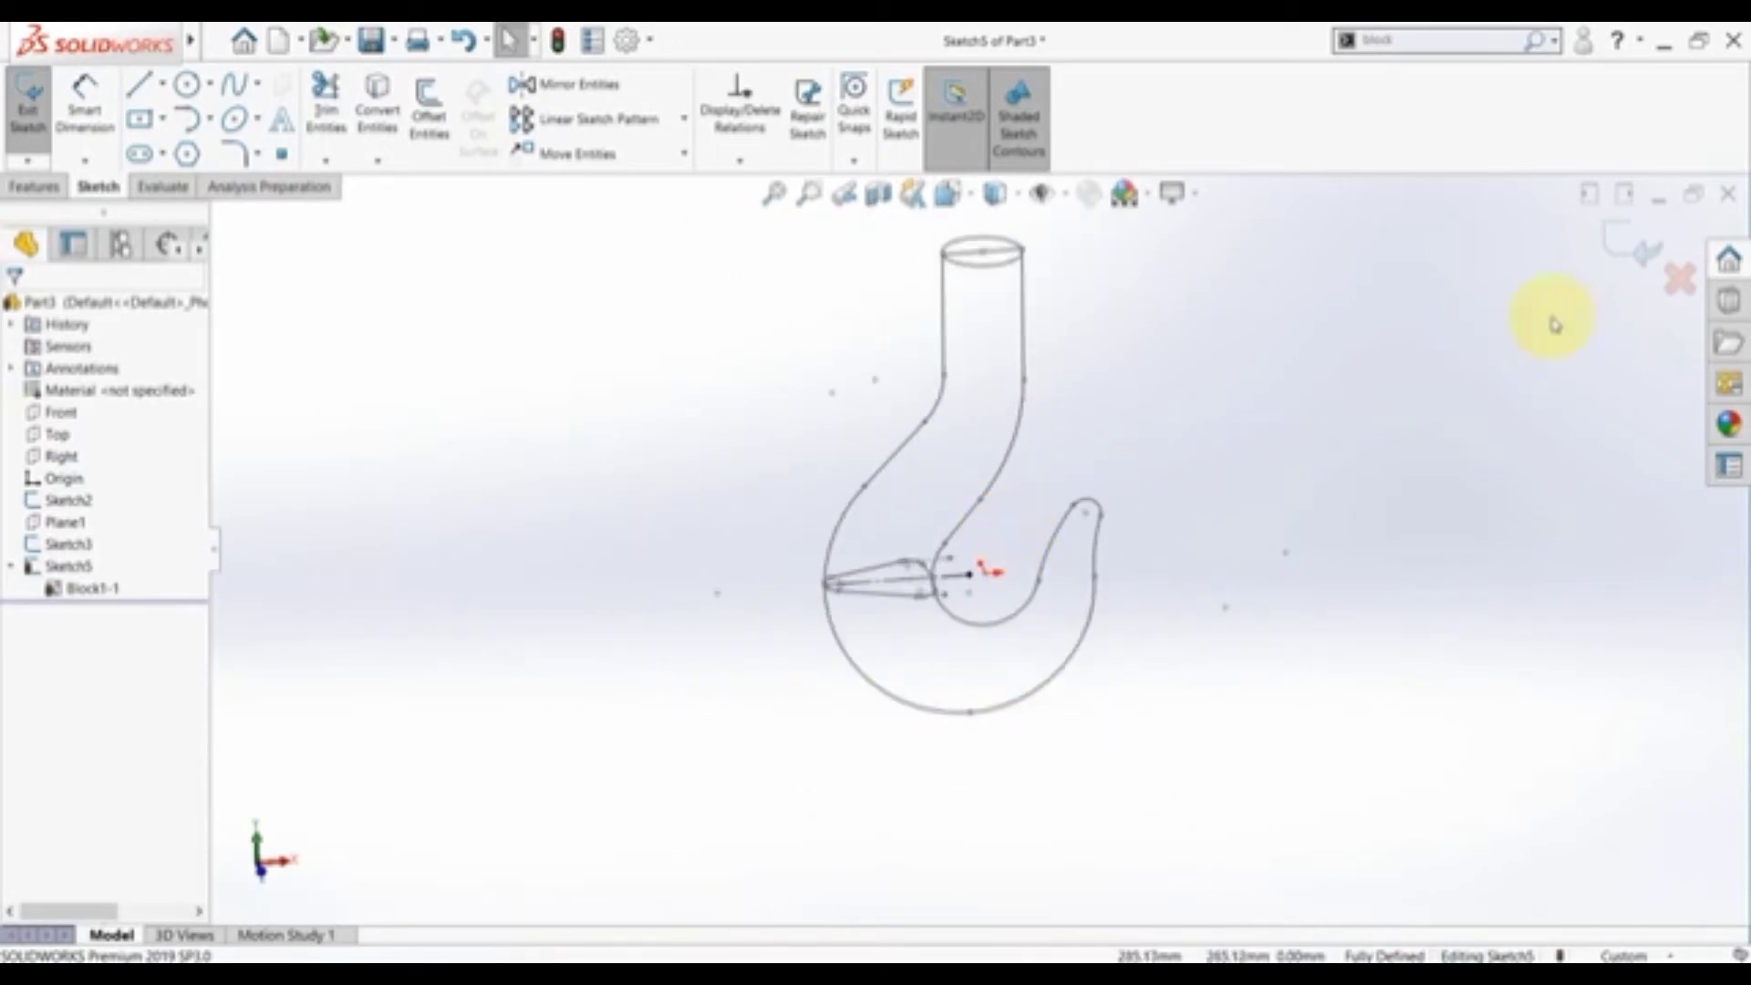
pyautogui.click(1614, 242)
pyautogui.click(1271, 585)
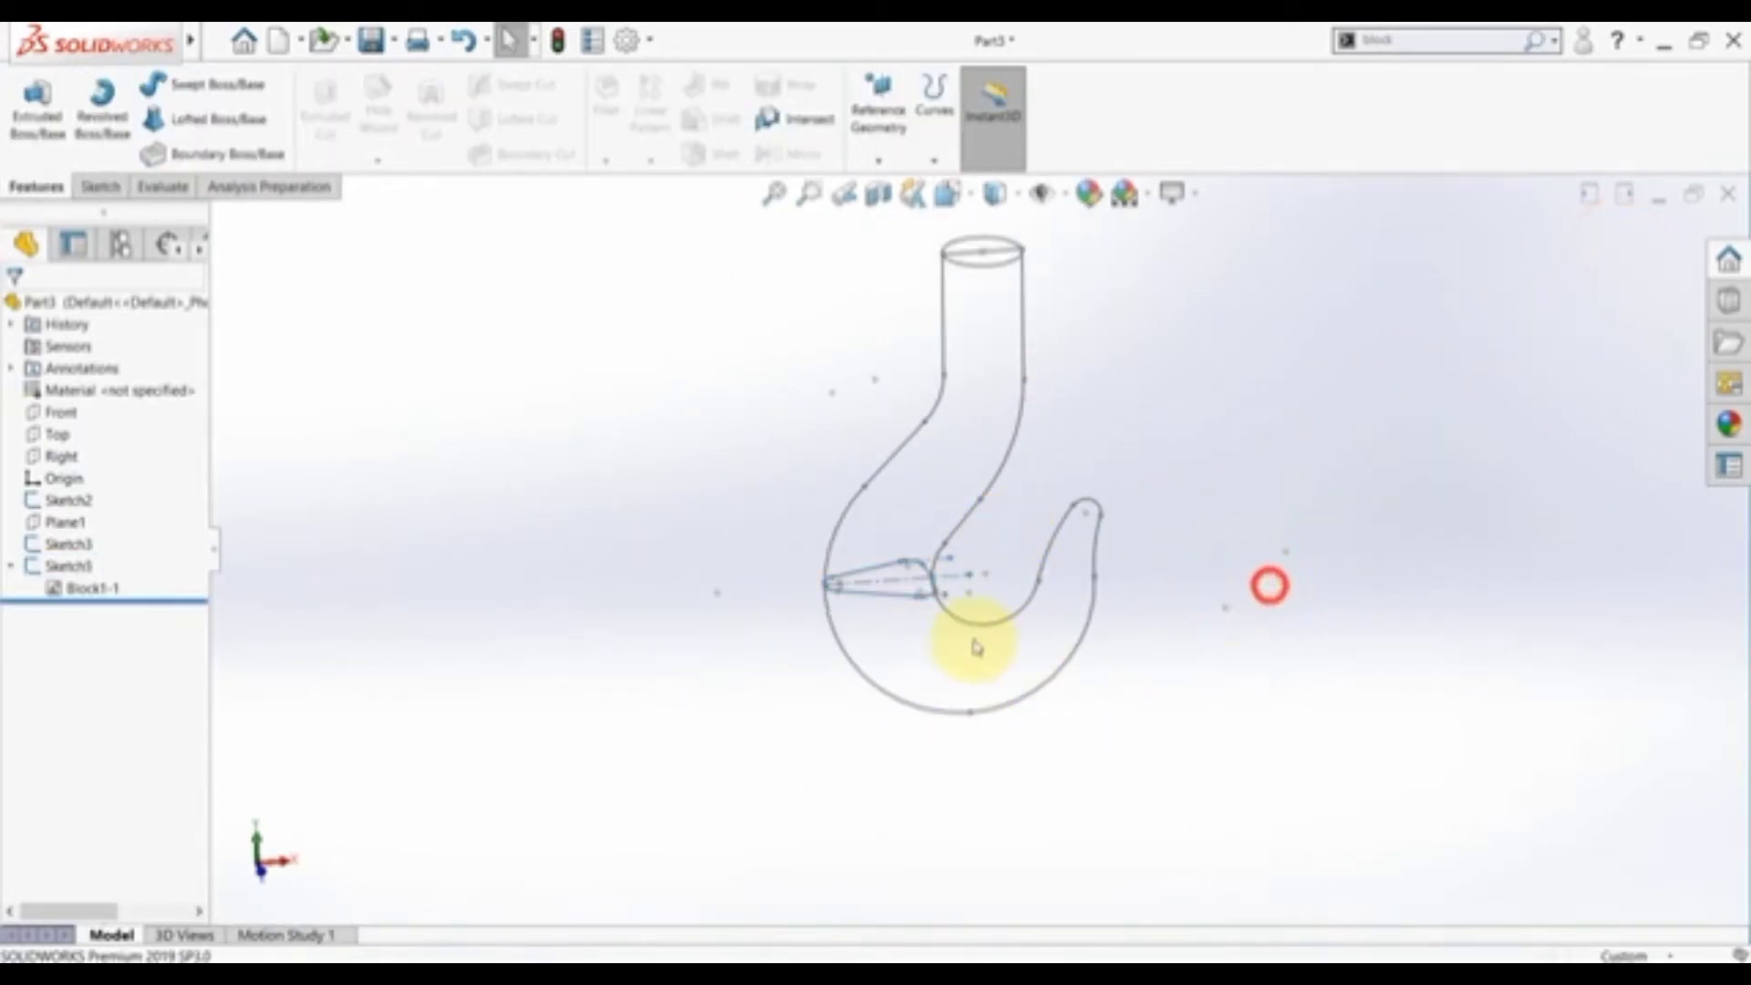
# - Zoom in on section A-A of the reference drawing in Photos
pyautogui.click(610, 976)
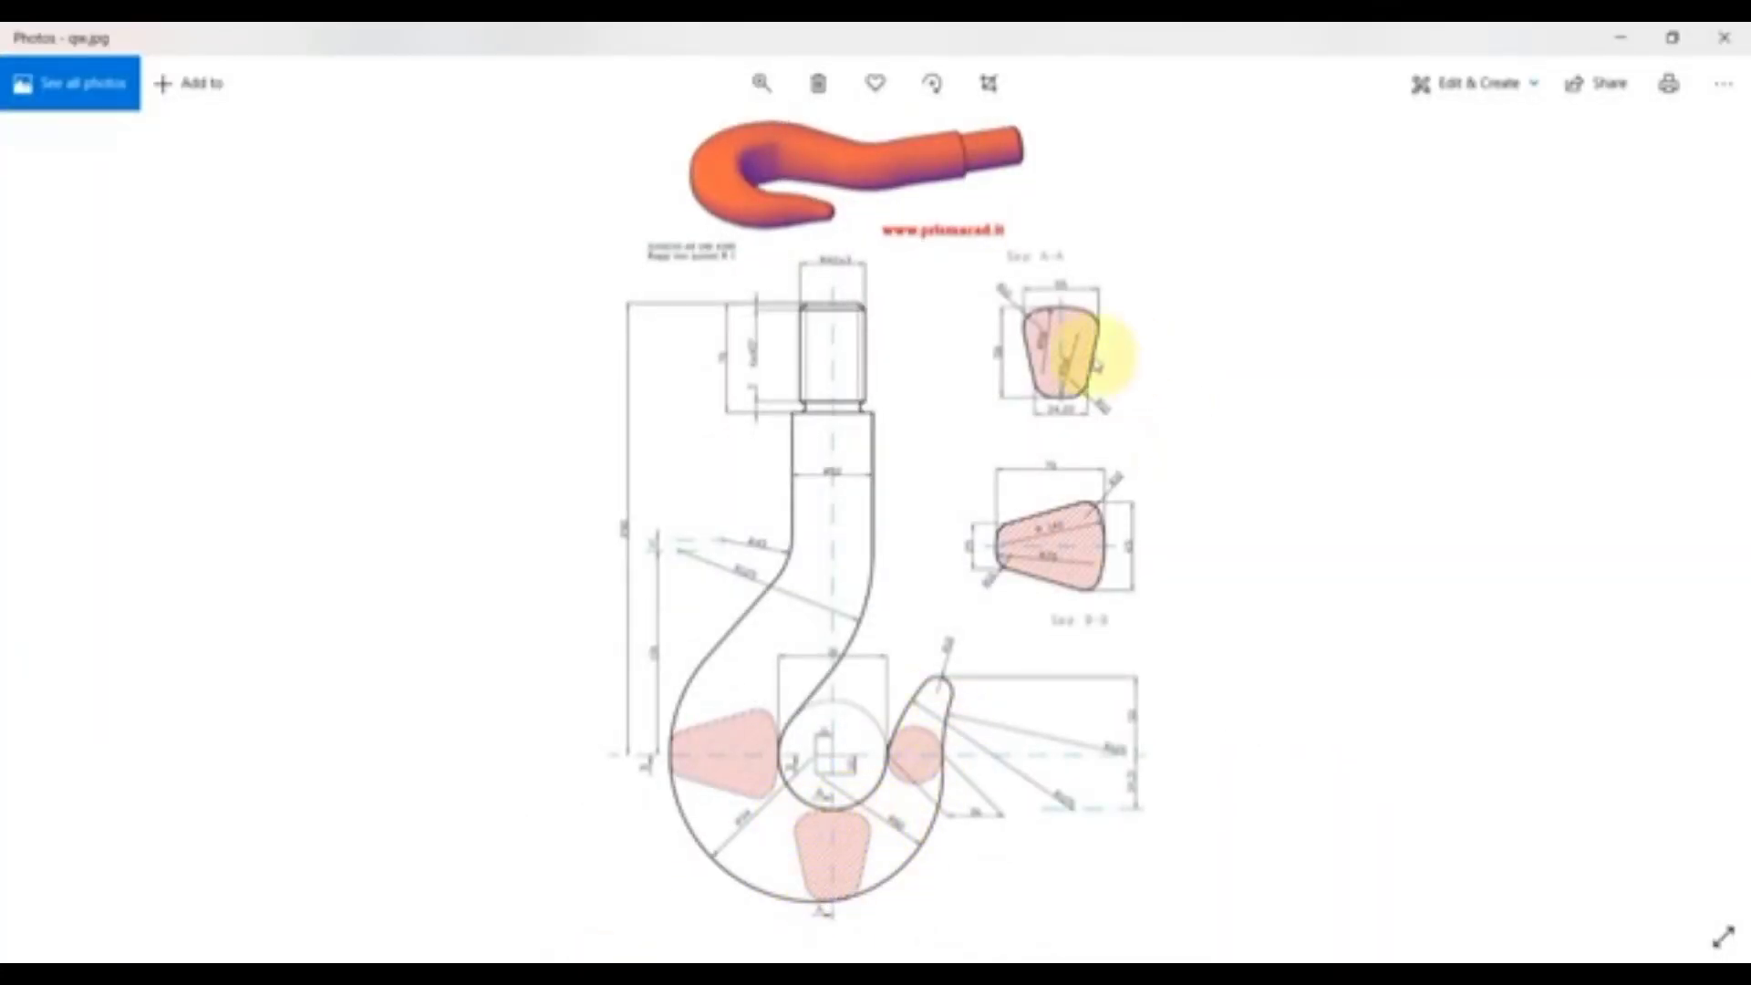
pyautogui.doubleClick(1056, 340)
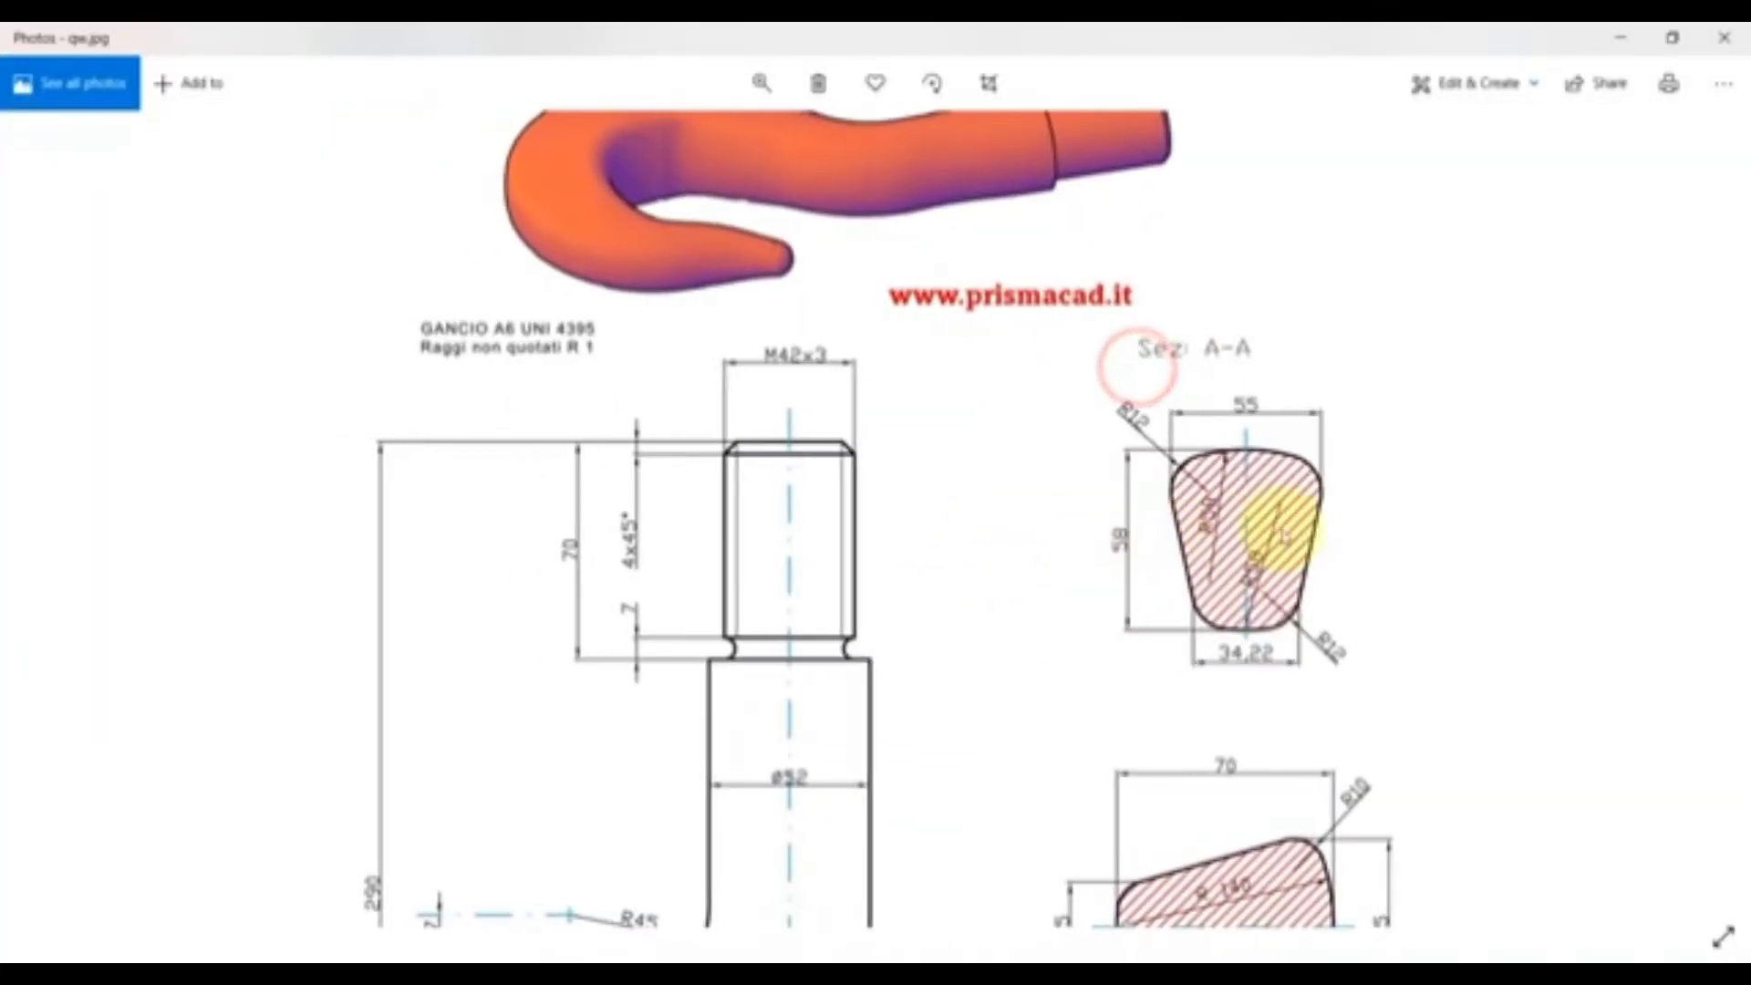
pyautogui.click(584, 972)
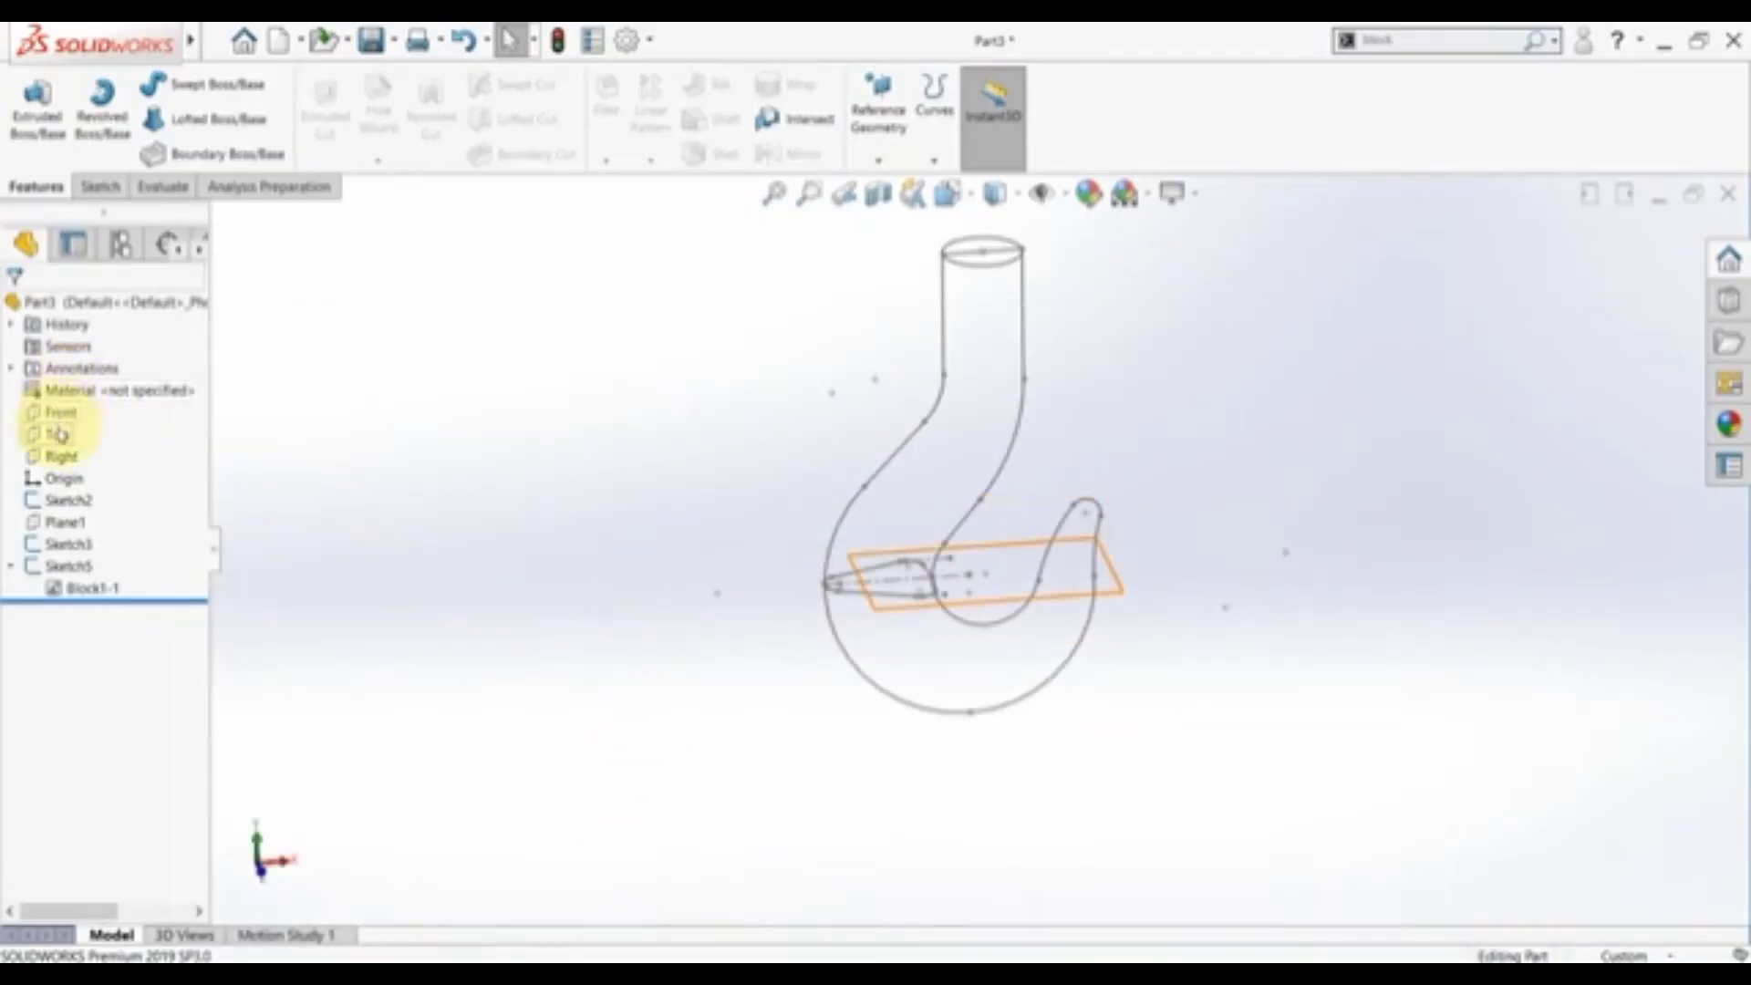
# - Start a new sketch on the Right plane and view it Normal To
pyautogui.click(59, 456)
pyautogui.click(78, 421)
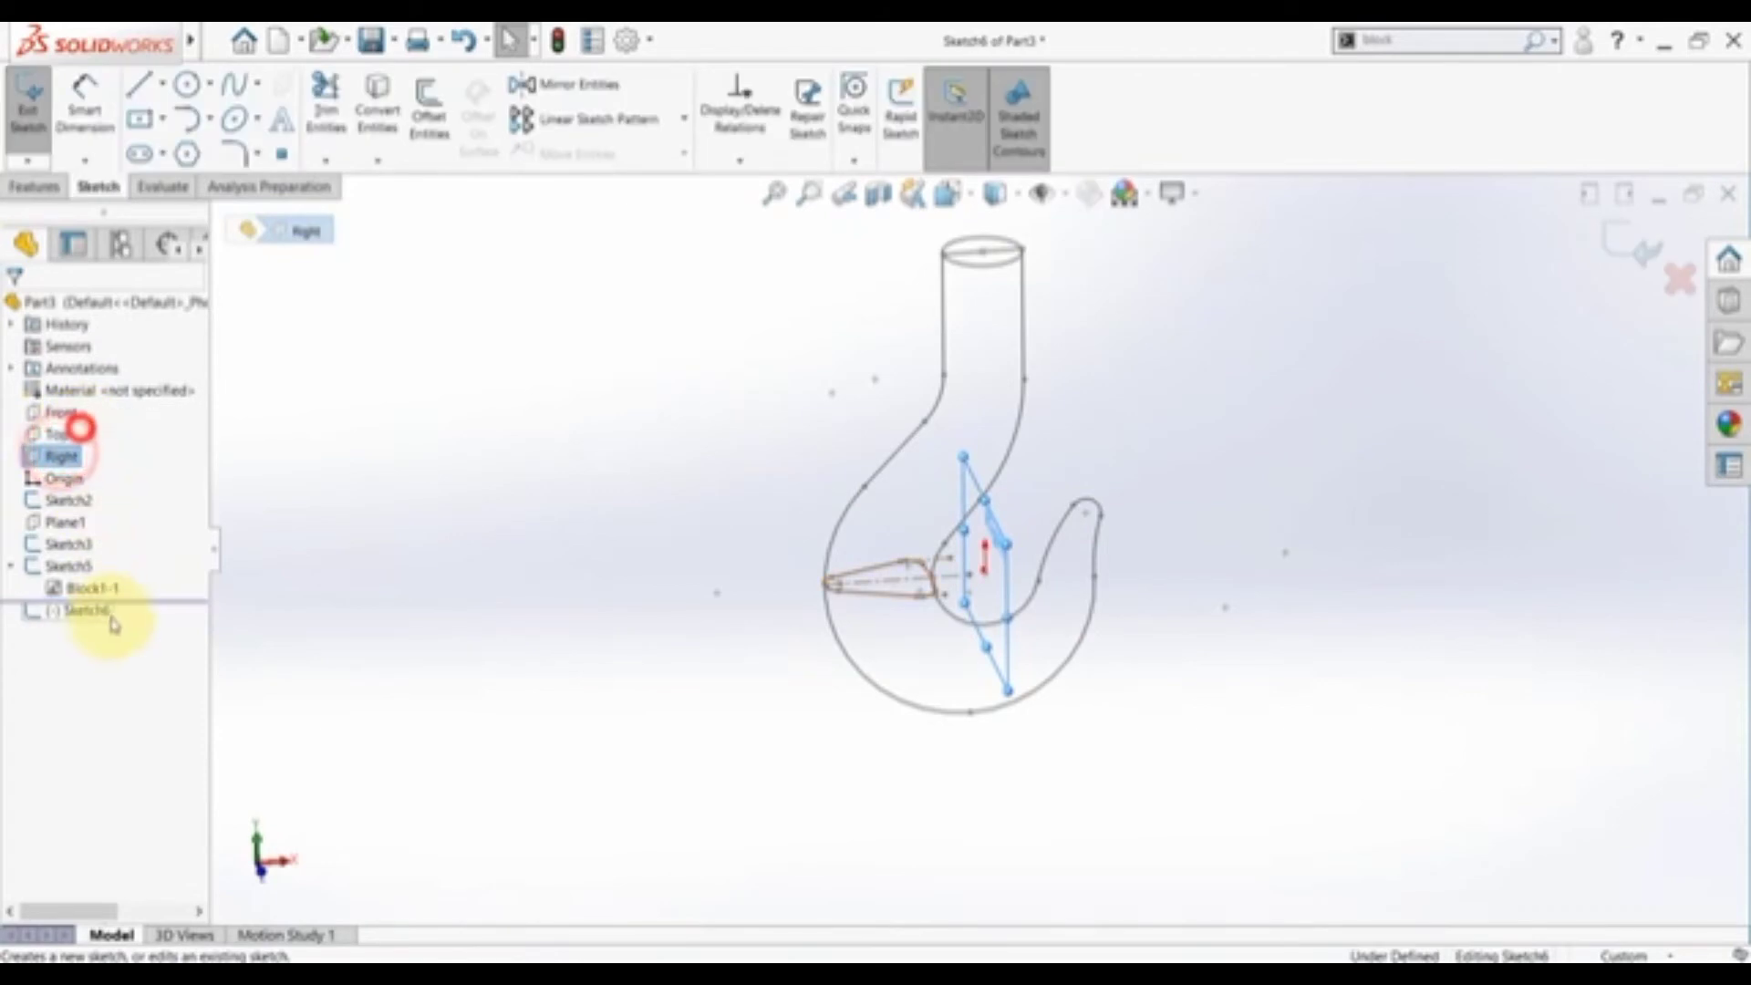
pyautogui.click(98, 609)
pyautogui.click(146, 597)
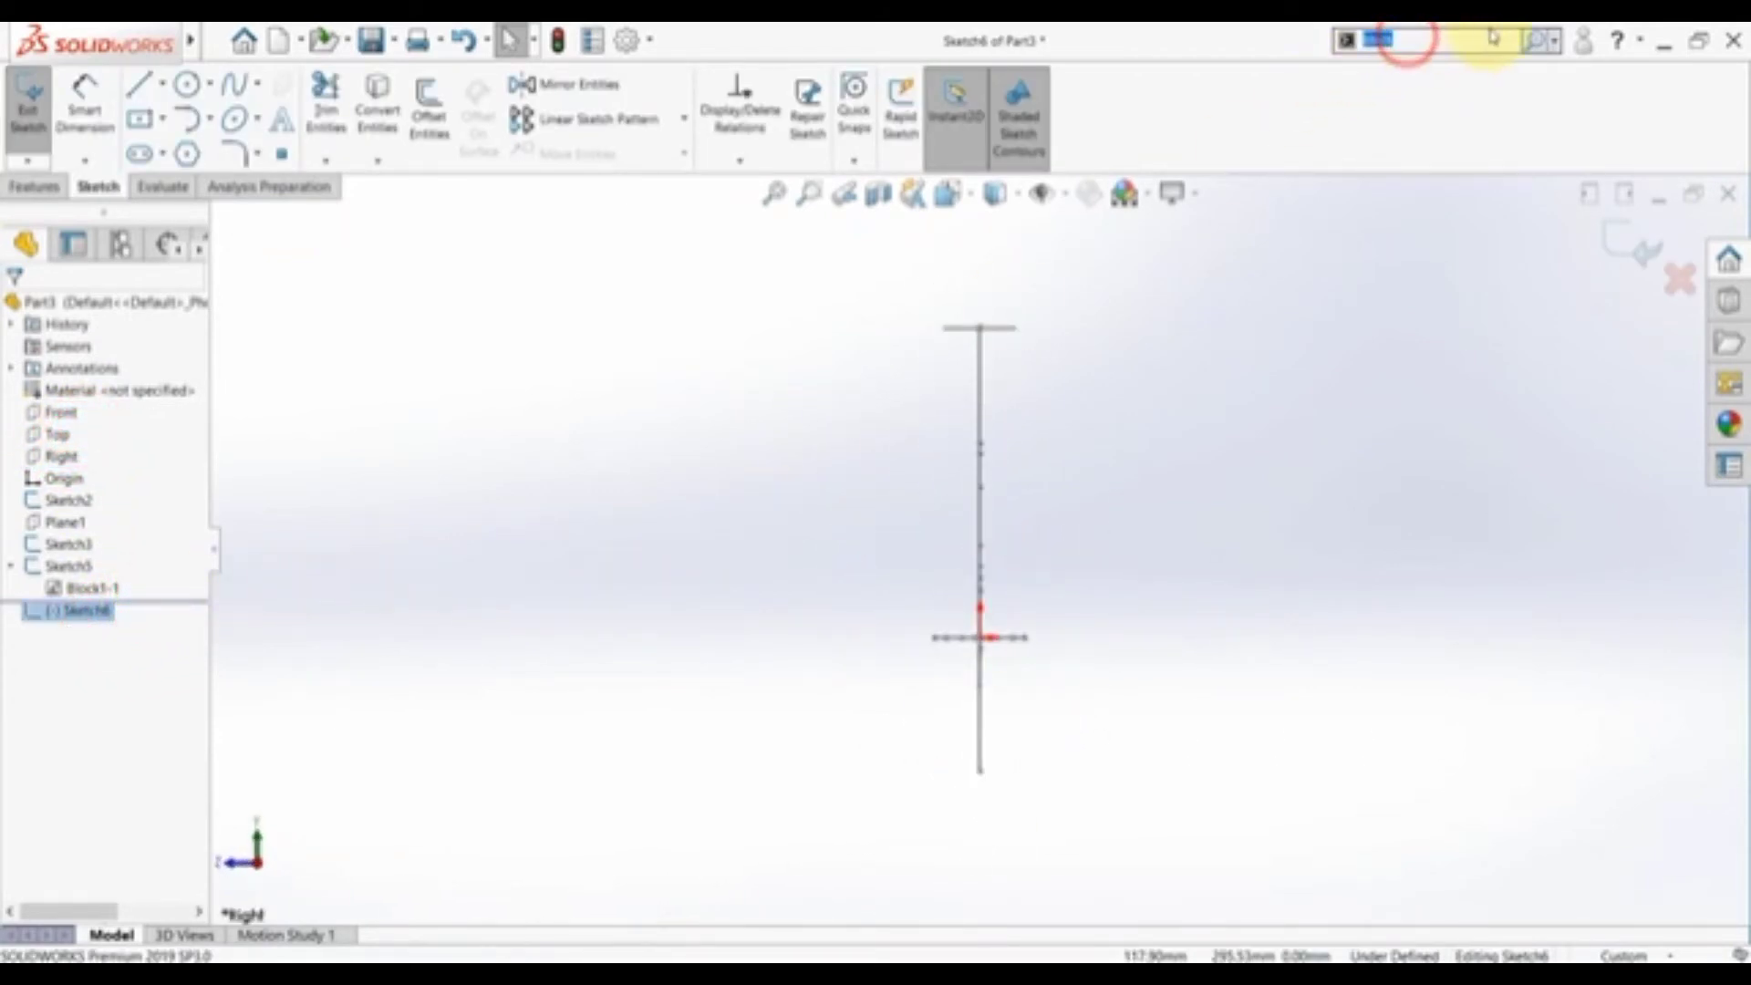
# - Search commands for 'block' and start Insert Block
pyautogui.click(1555, 41)
pyautogui.click(1422, 103)
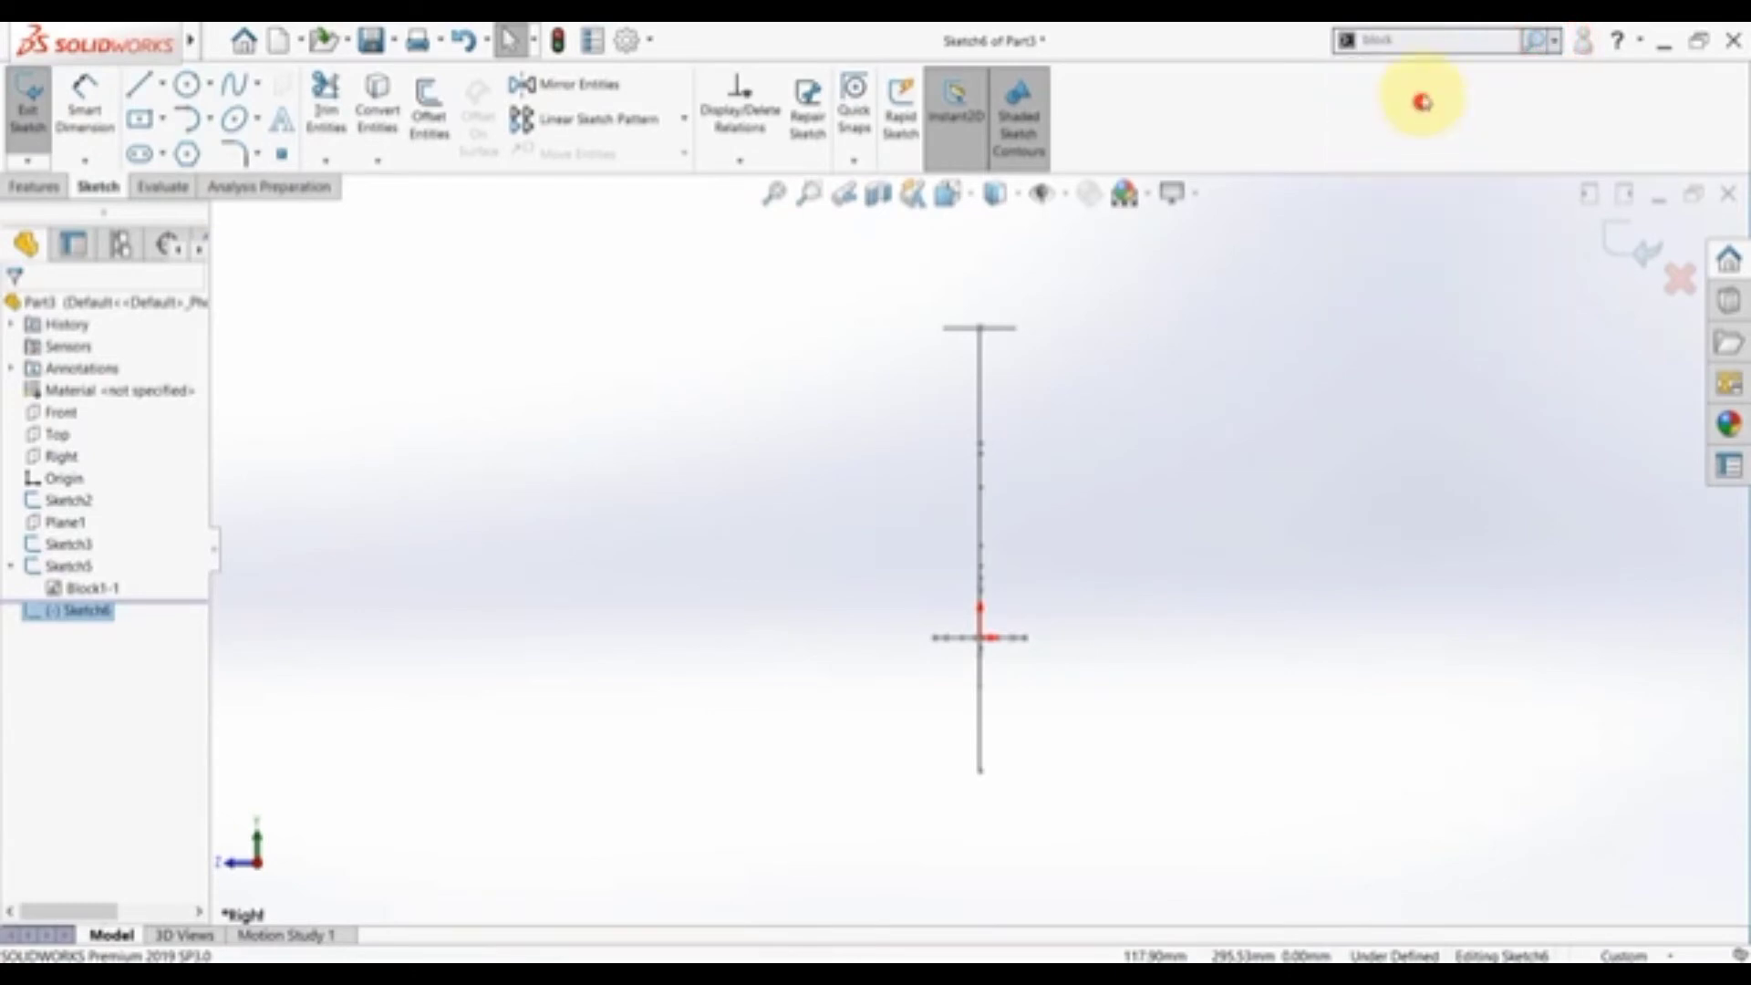
pyautogui.write('block')
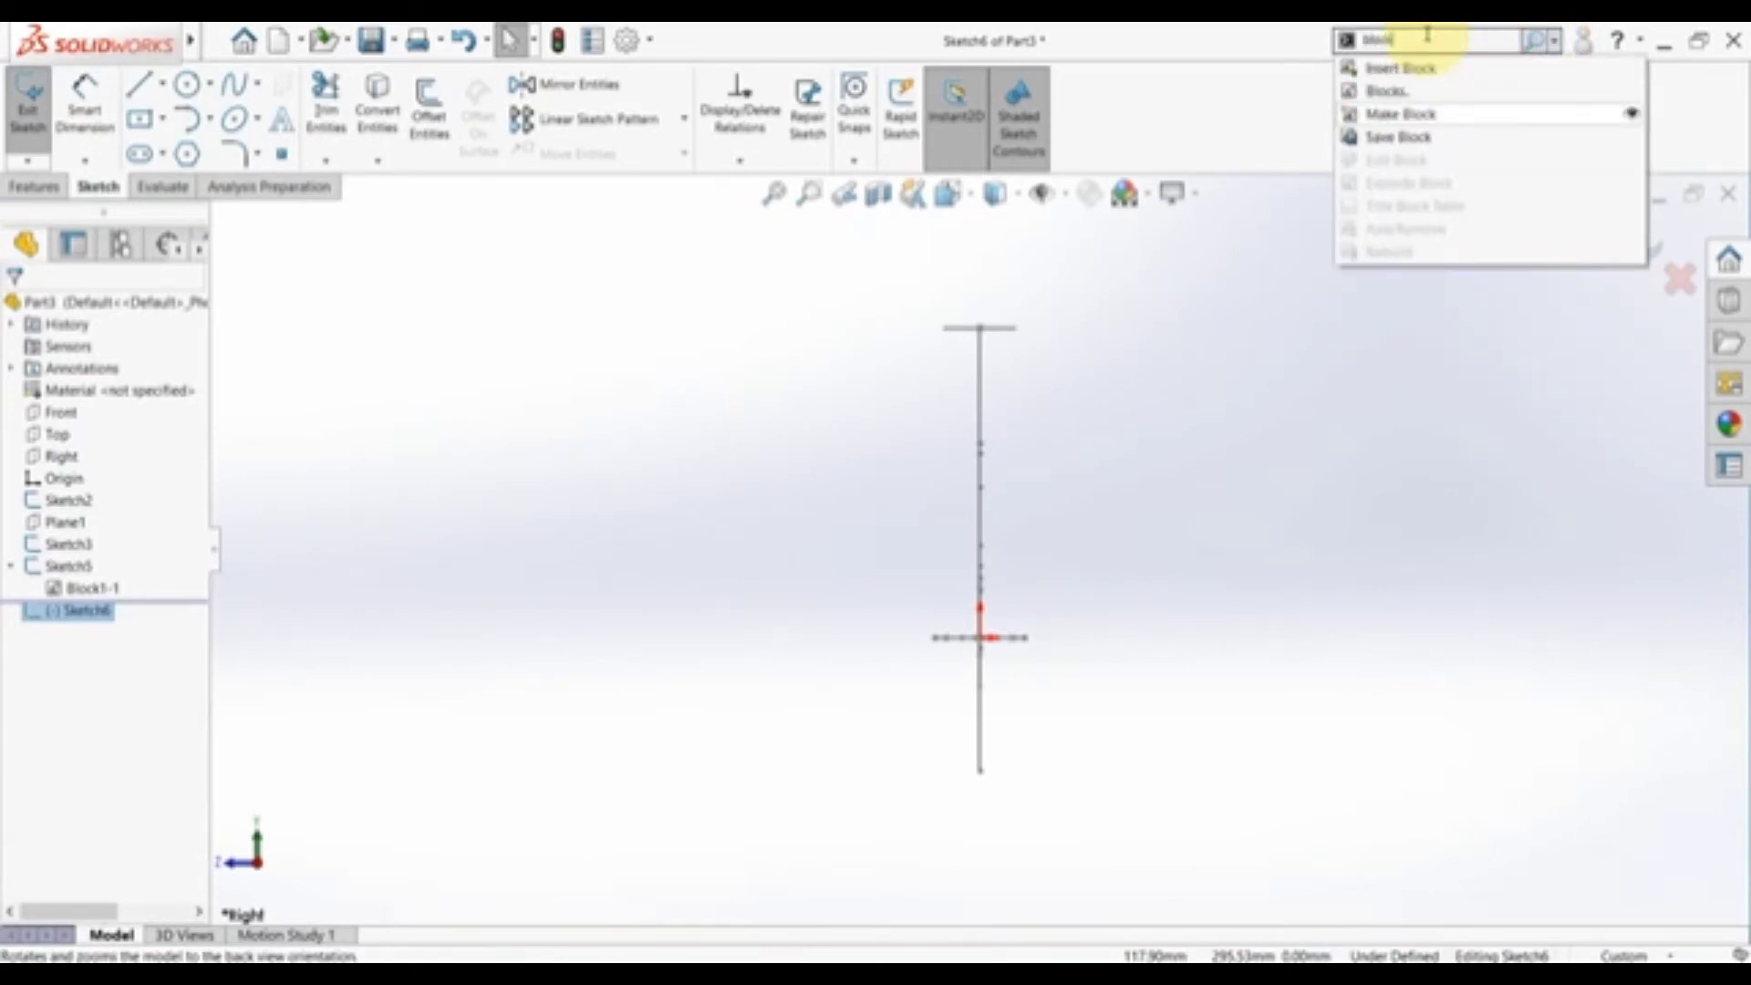
pyautogui.click(1400, 68)
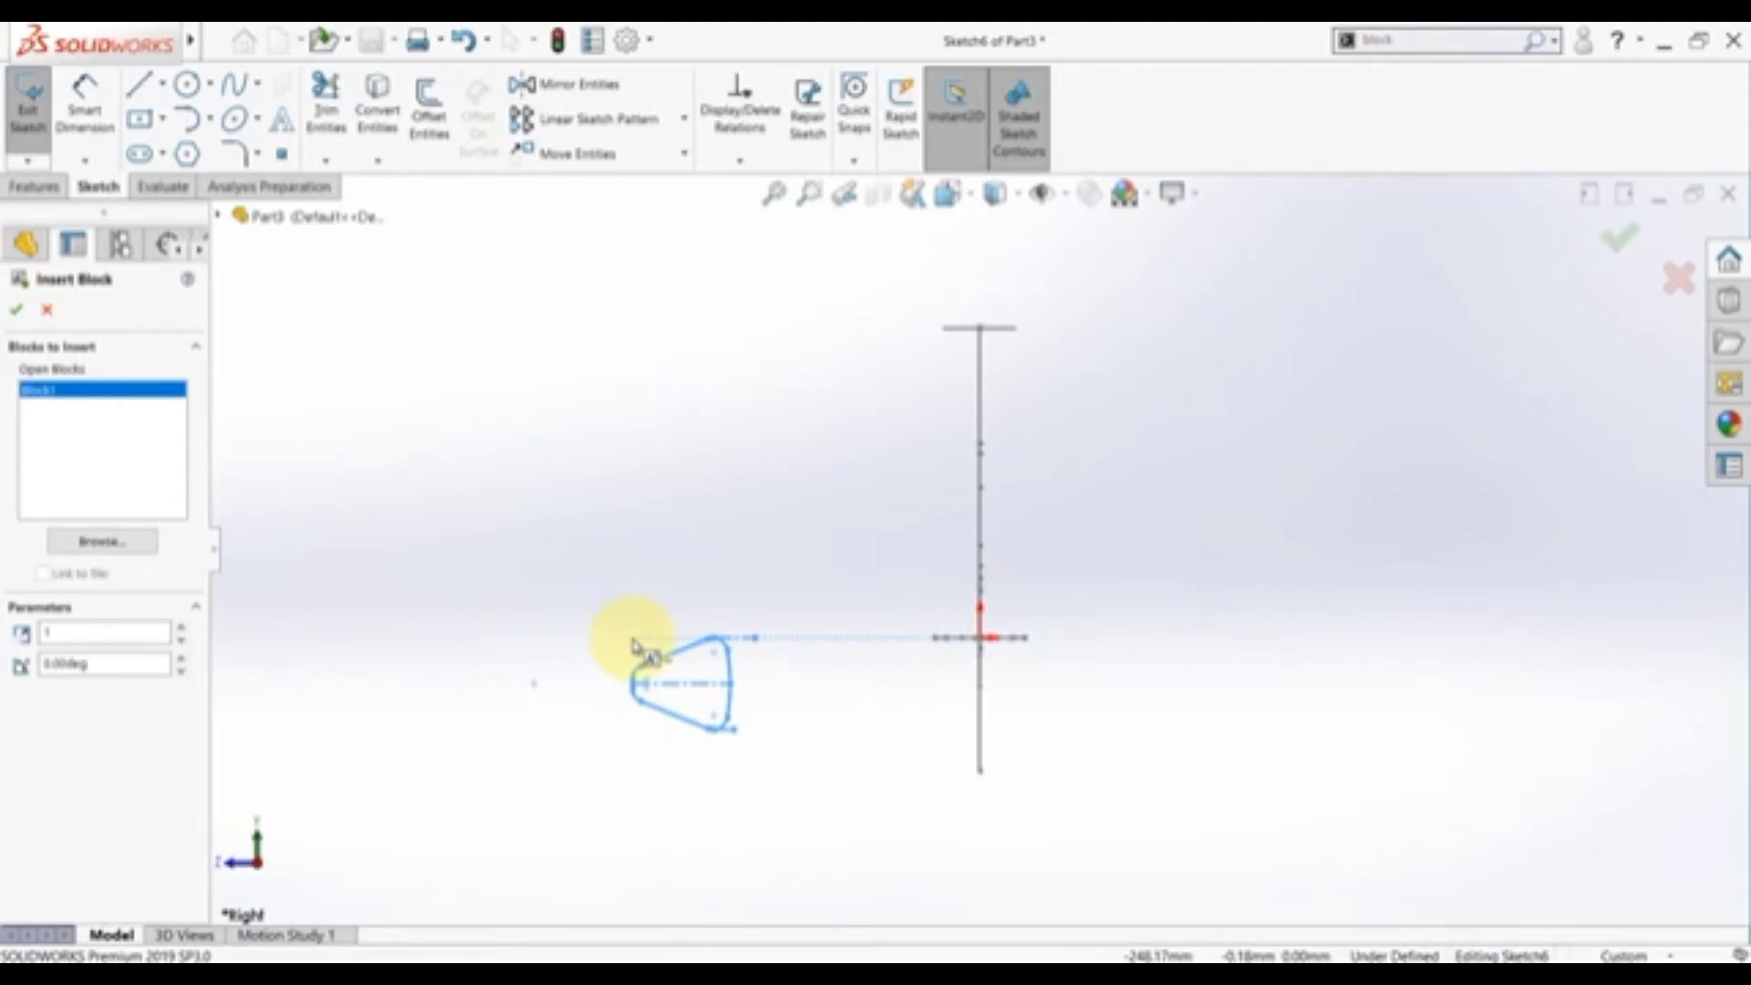
# - Place a copy of Block1 in Sketch6 and confirm the insertion
pyautogui.click(642, 700)
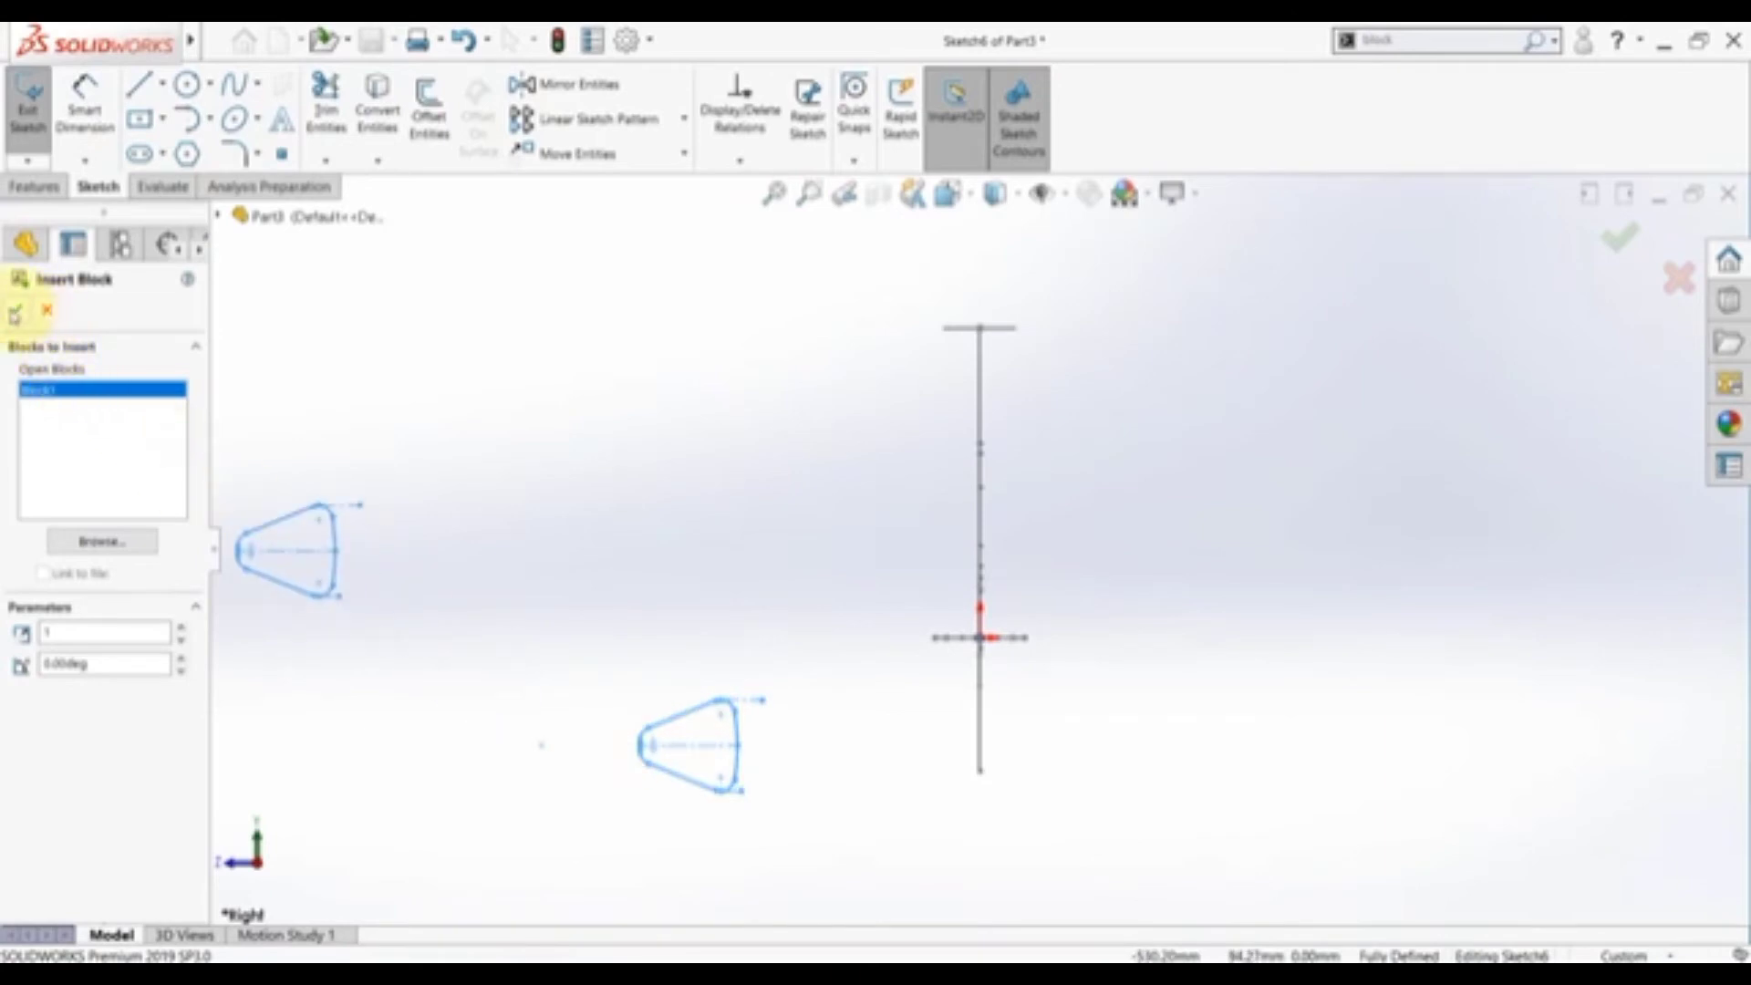
pyautogui.click(15, 312)
pyautogui.scroll(-2, 821, 735)
pyautogui.click(839, 739)
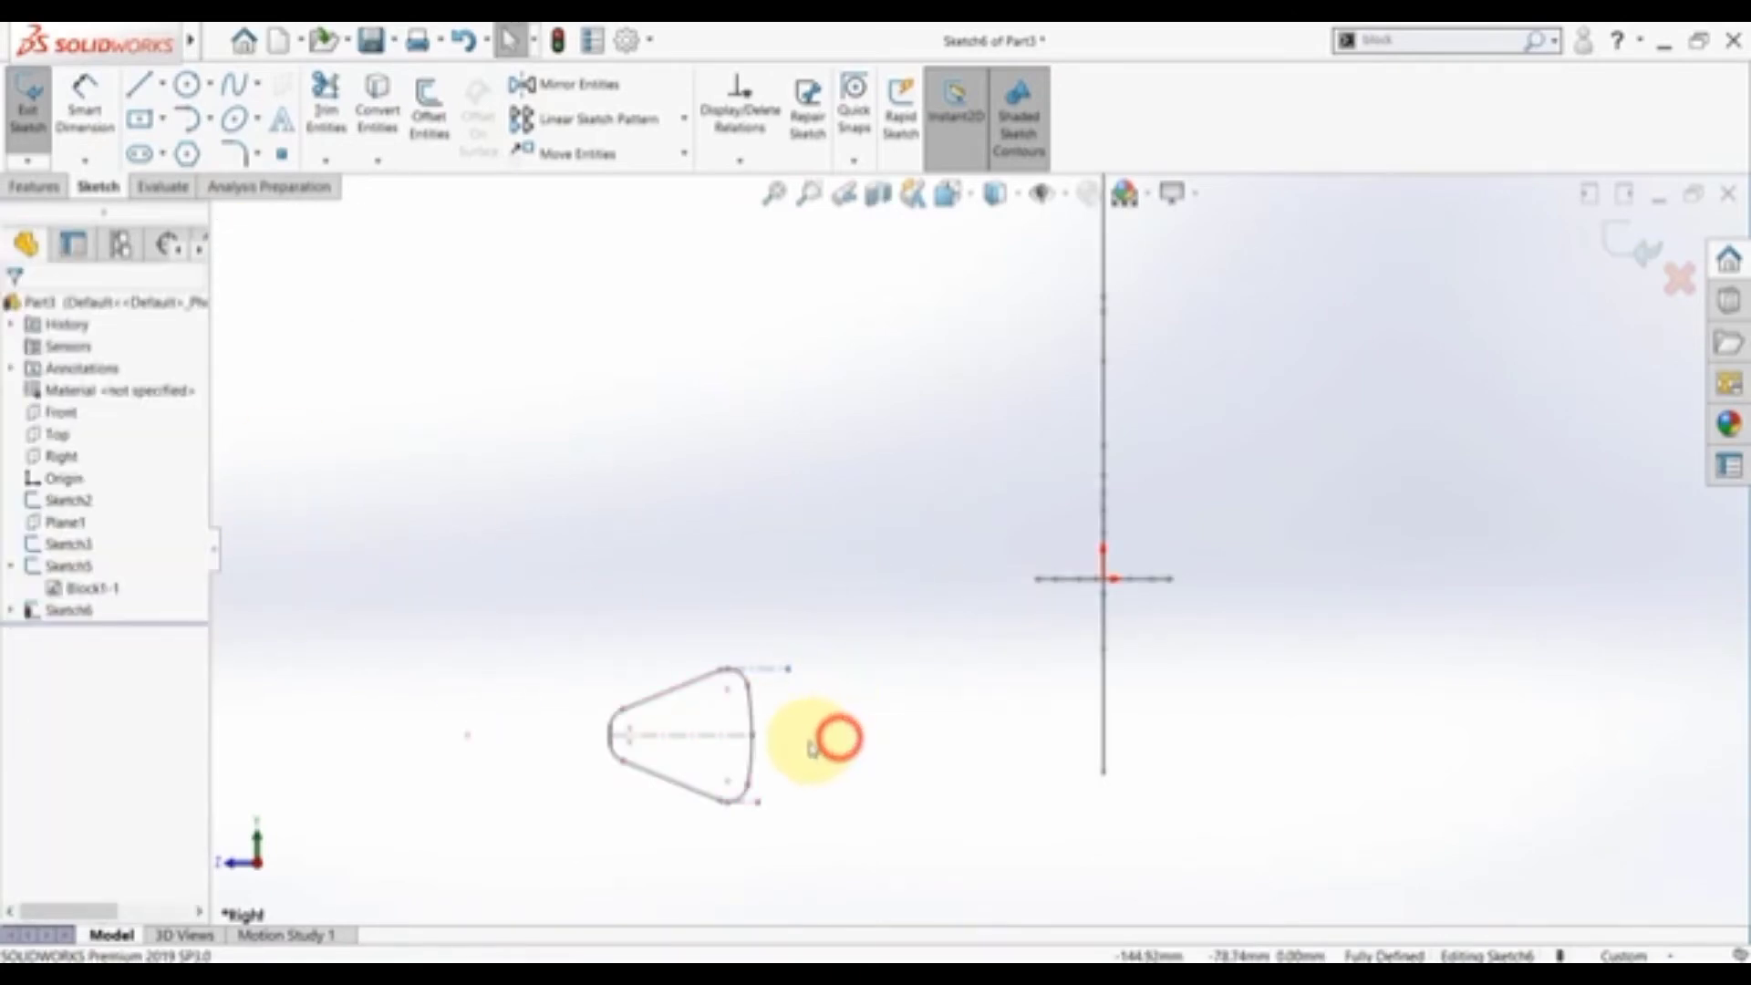
# - Make the block's axis vertical, move it lower, and bring up its context menu
pyautogui.click(775, 672)
pyautogui.click(854, 595)
pyautogui.click(752, 753)
pyautogui.moveTo(671, 669); pyautogui.dragTo(888, 855)
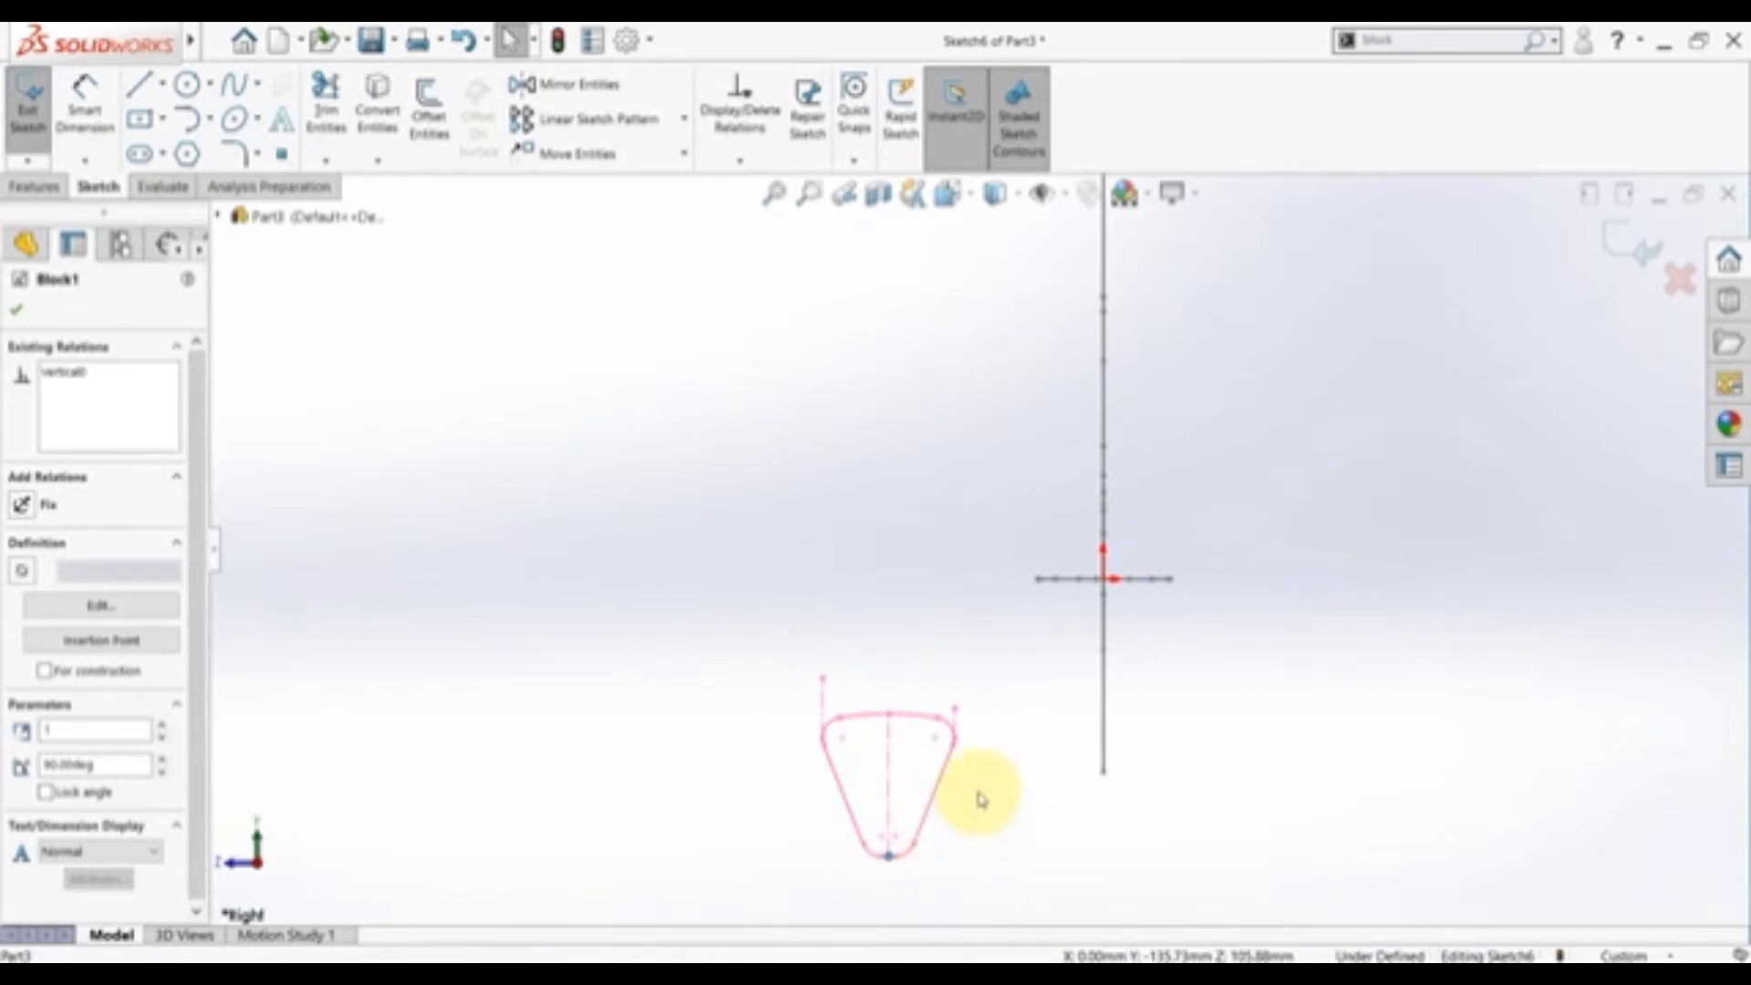
pyautogui.click(977, 792)
pyautogui.keyDown('ctrl'); pyautogui.moveTo(974, 793); pyautogui.dragTo(956, 707, button='middle'); pyautogui.keyUp('ctrl')
pyautogui.click(953, 708)
pyautogui.click(1010, 716)
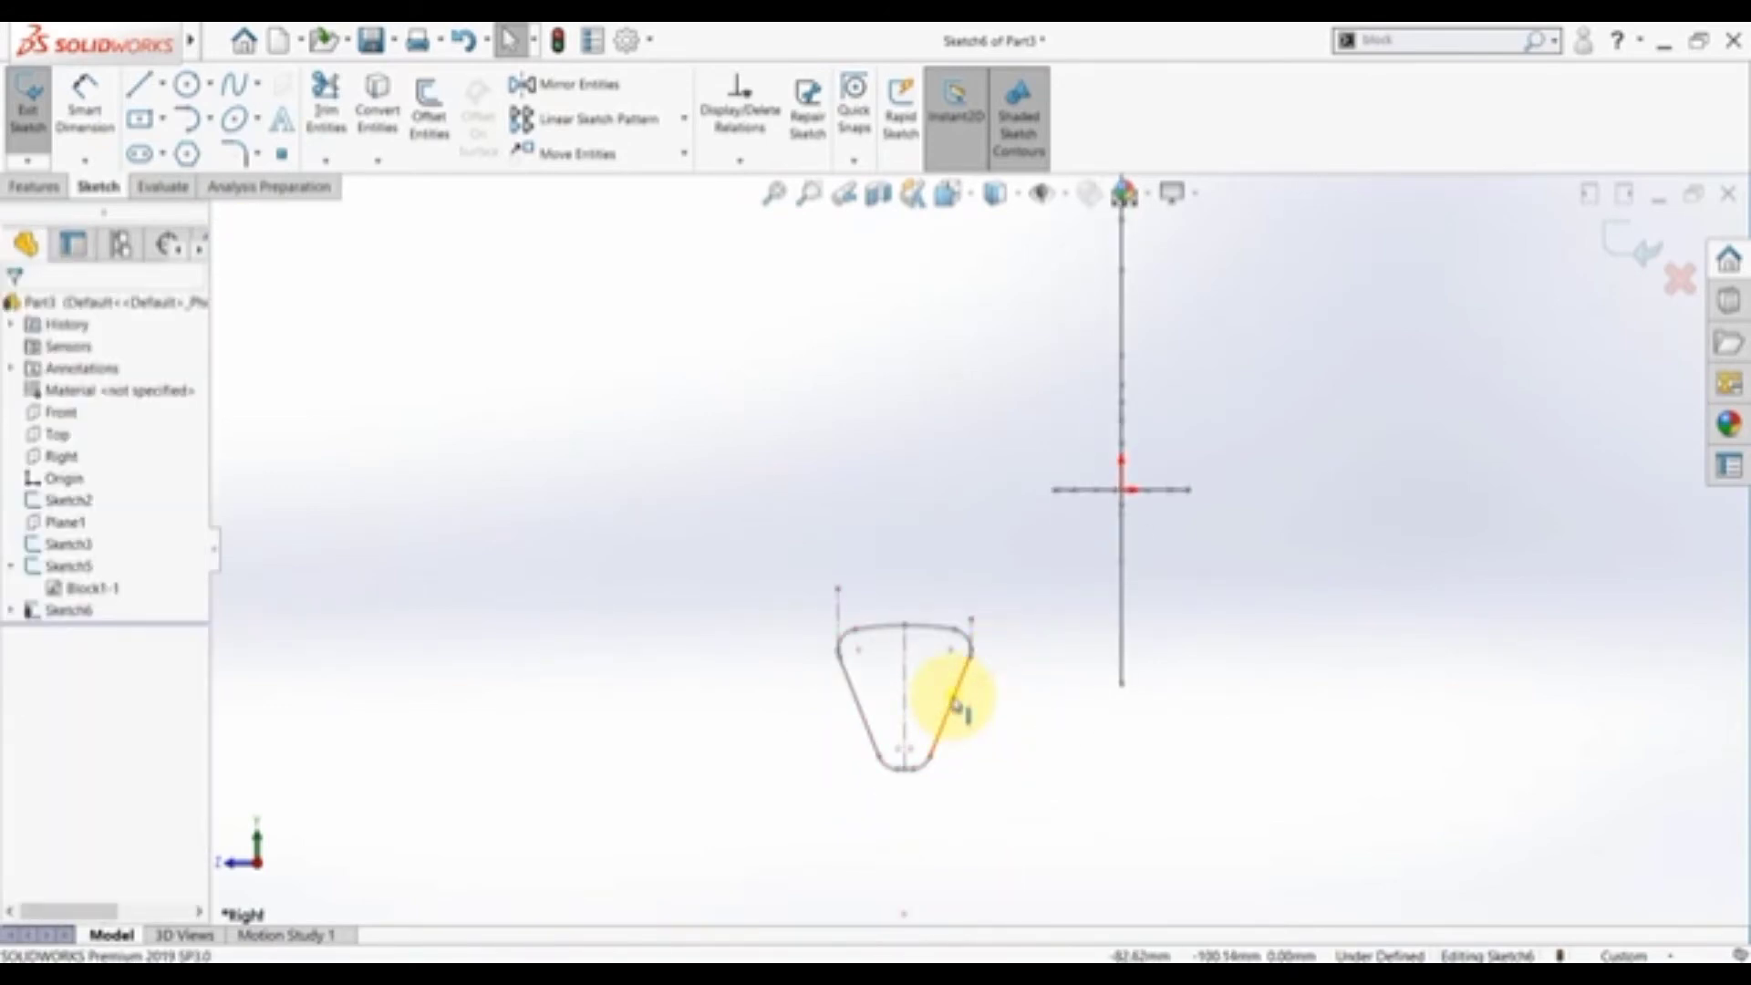
pyautogui.rightClick(955, 702)
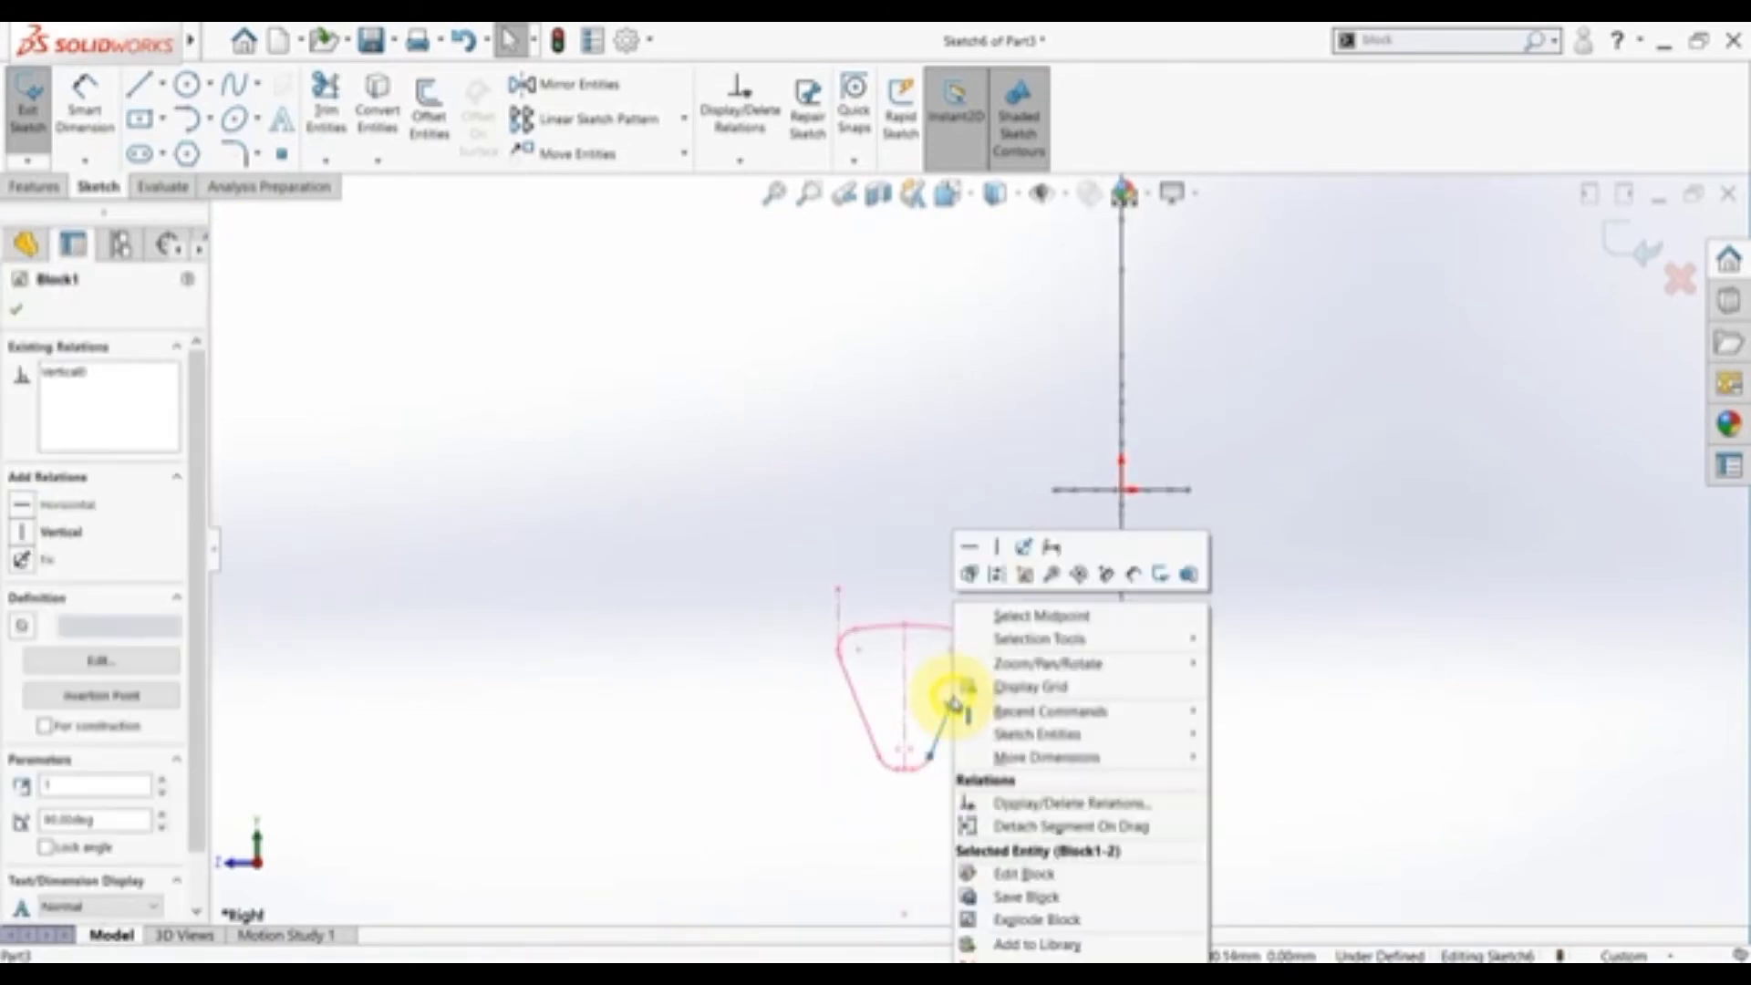
# - Explode the block into separate sketch entities and raise the R140.00 label
pyautogui.click(1009, 927)
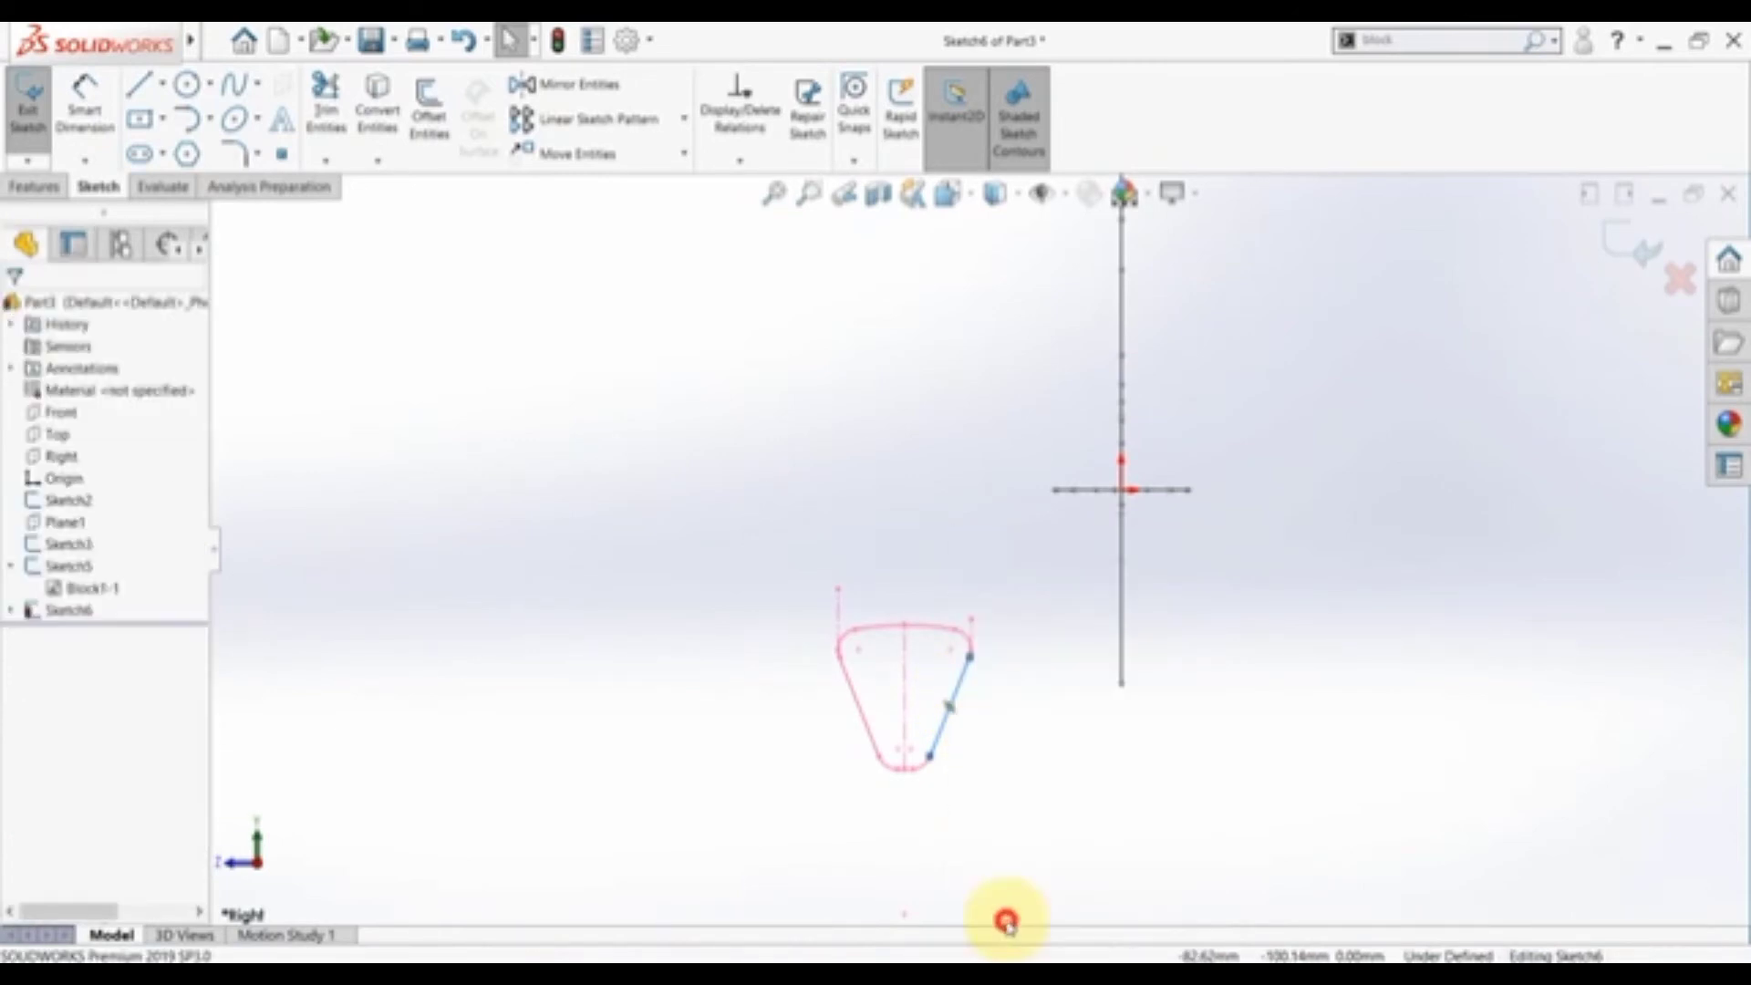
pyautogui.keyDown('ctrl'); pyautogui.moveTo(763, 801); pyautogui.dragTo(938, 578, button='middle'); pyautogui.keyUp('ctrl')
pyautogui.click(634, 648)
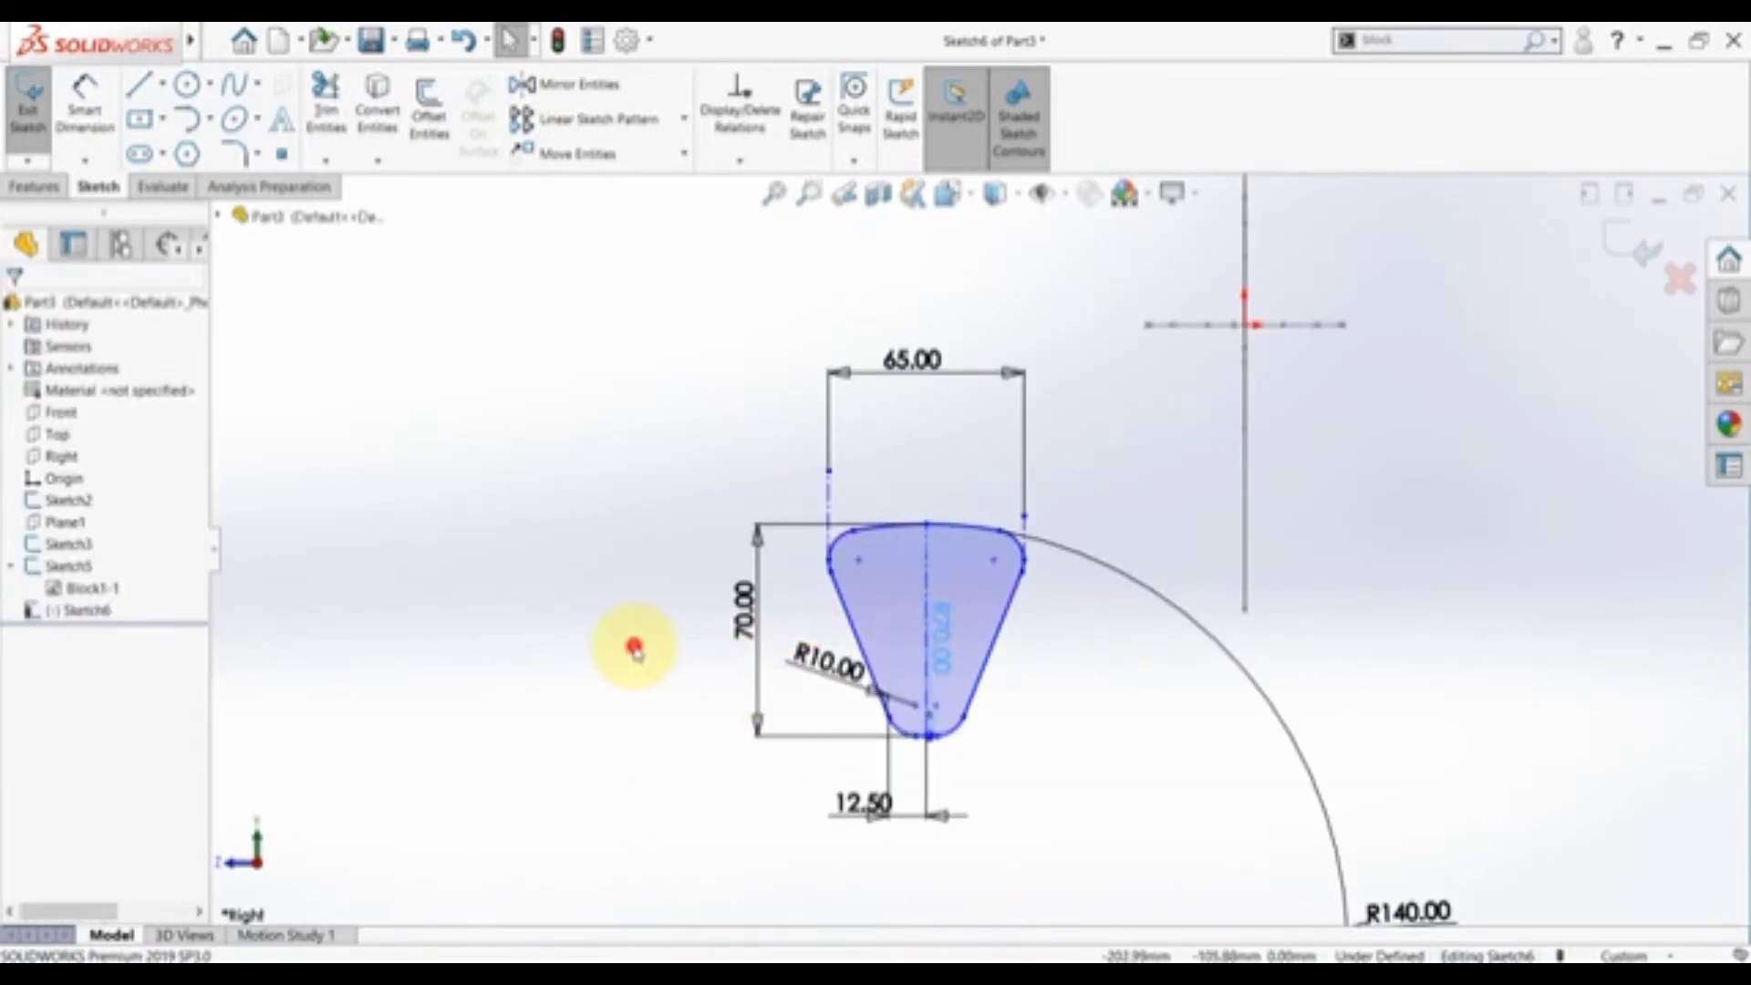
pyautogui.scroll(2, 633, 648)
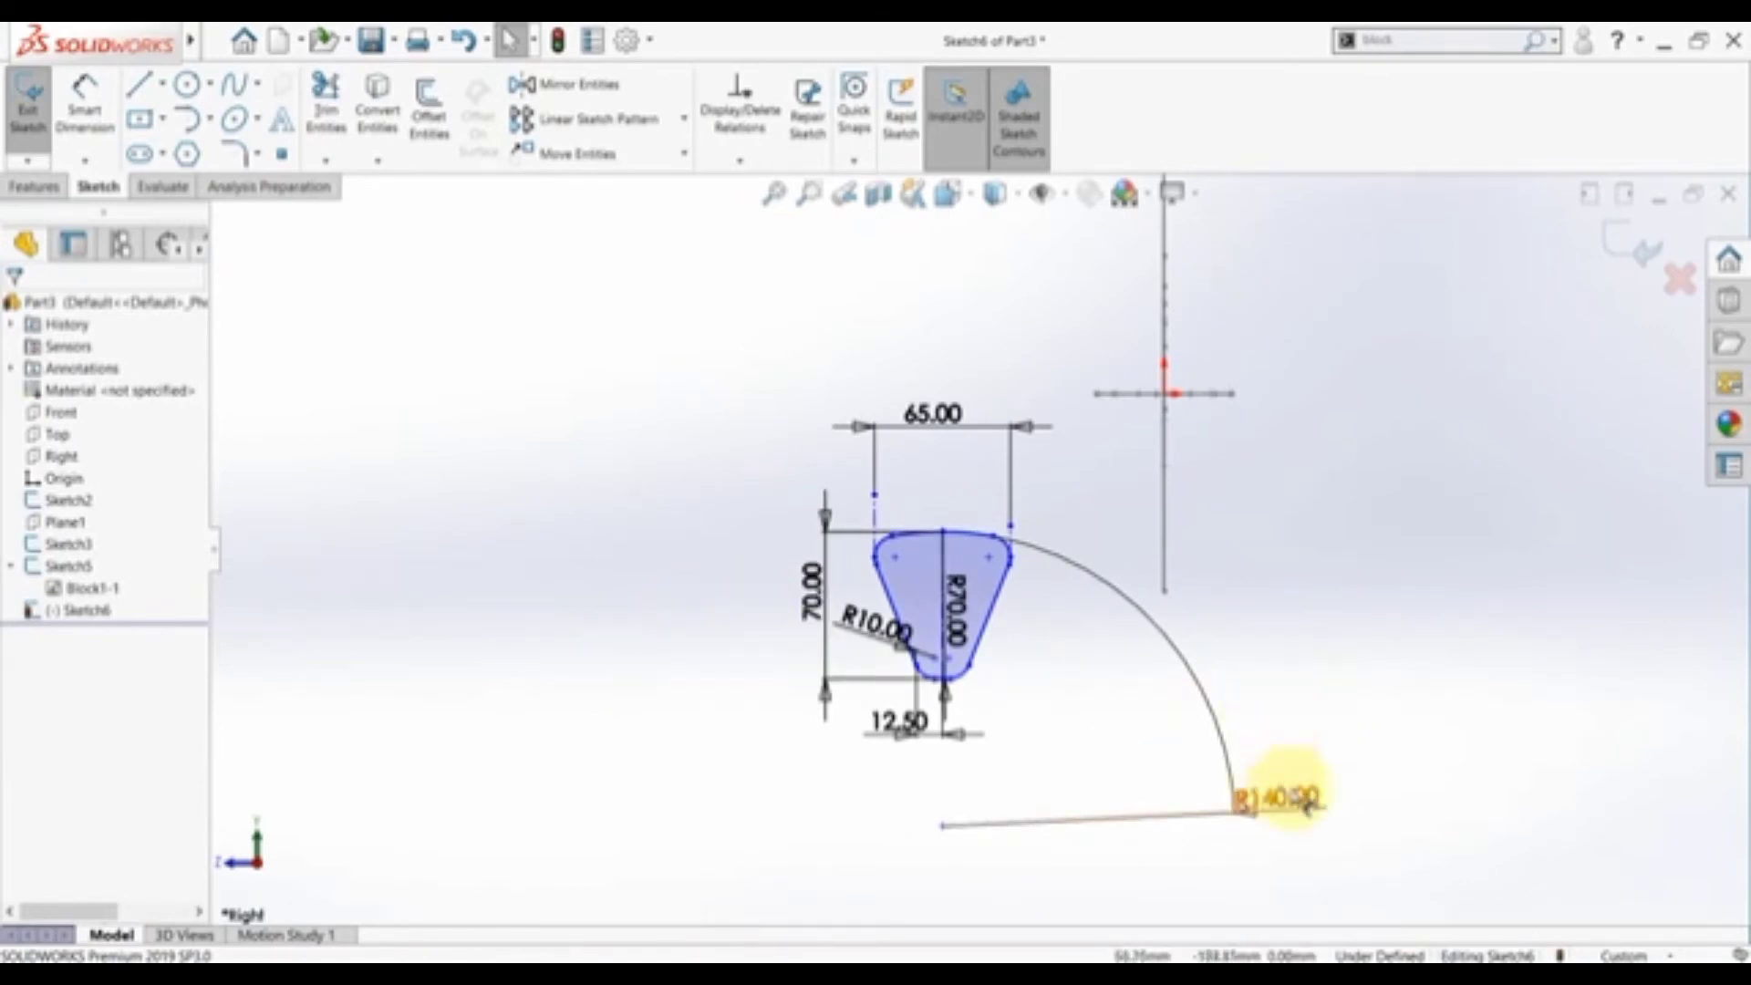
pyautogui.moveTo(1286, 794); pyautogui.dragTo(1279, 728)
pyautogui.scroll(-2, 999, 529)
pyautogui.moveTo(820, 479); pyautogui.dragTo(782, 485)
pyautogui.hotkey('ctrl', 'z')
pyautogui.click(671, 473)
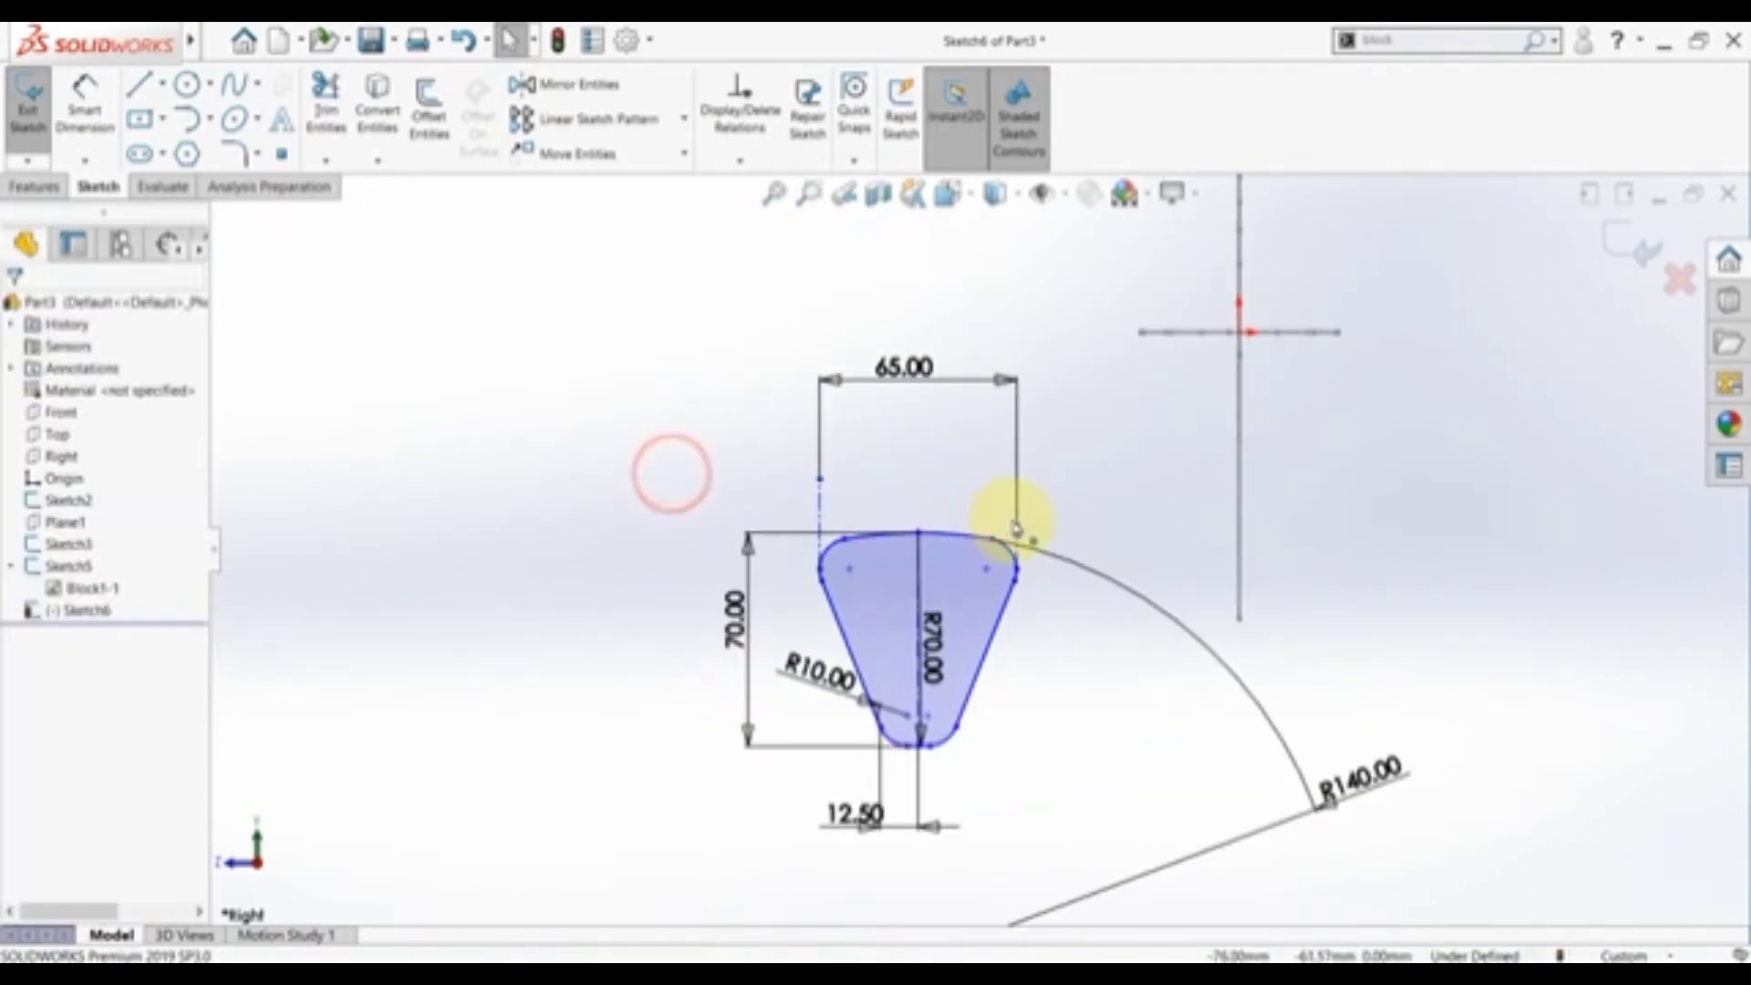
pyautogui.moveTo(1015, 518); pyautogui.dragTo(1014, 495)
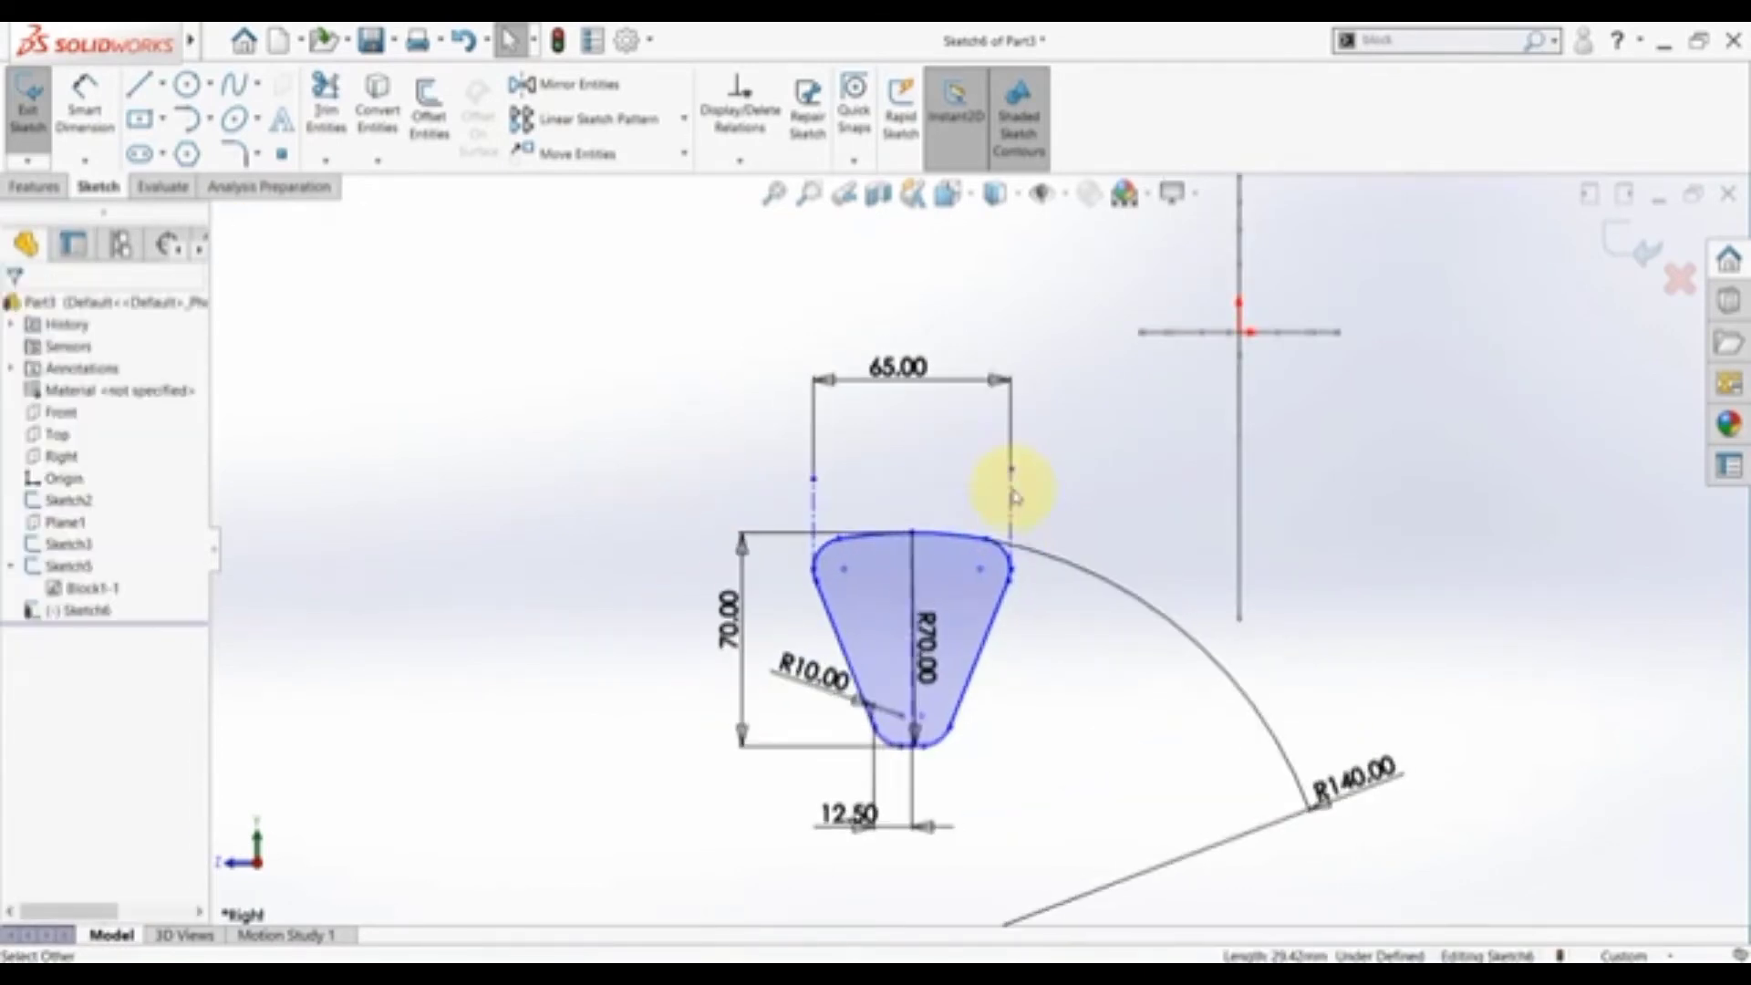
# - Add a relation to the right construction line and make the profile's centre line vertical
pyautogui.click(814, 511)
pyautogui.click(888, 426)
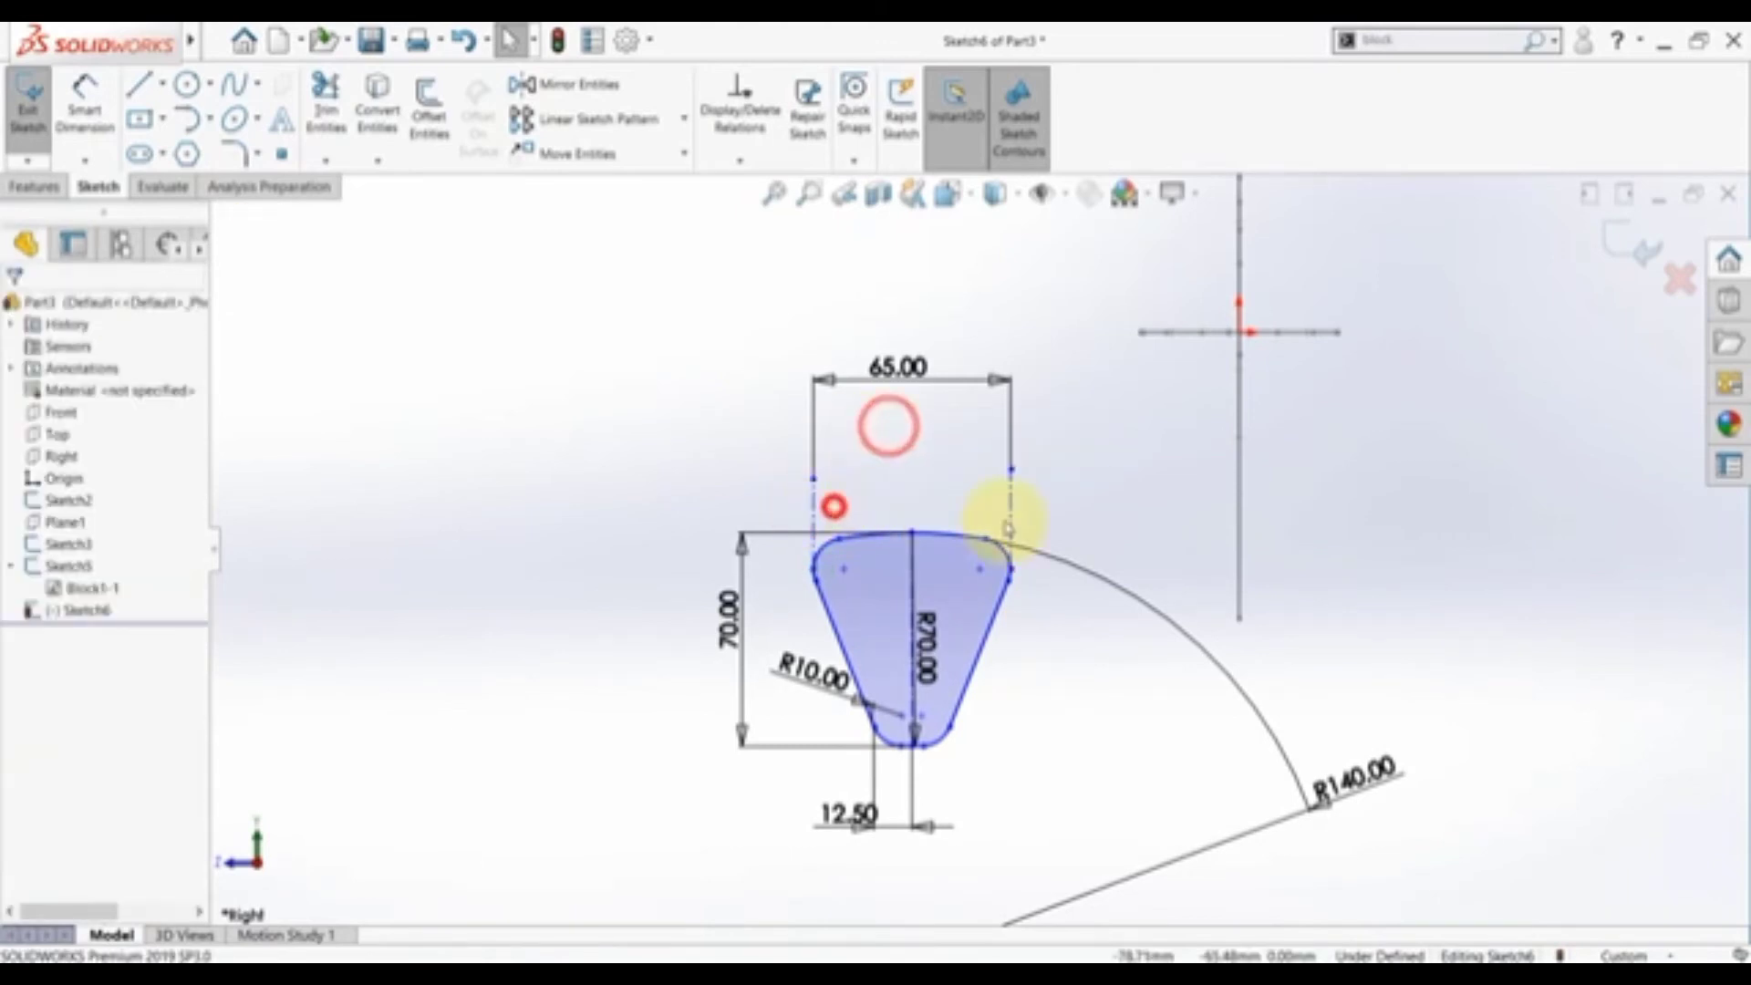
pyautogui.click(1009, 502)
pyautogui.click(1084, 425)
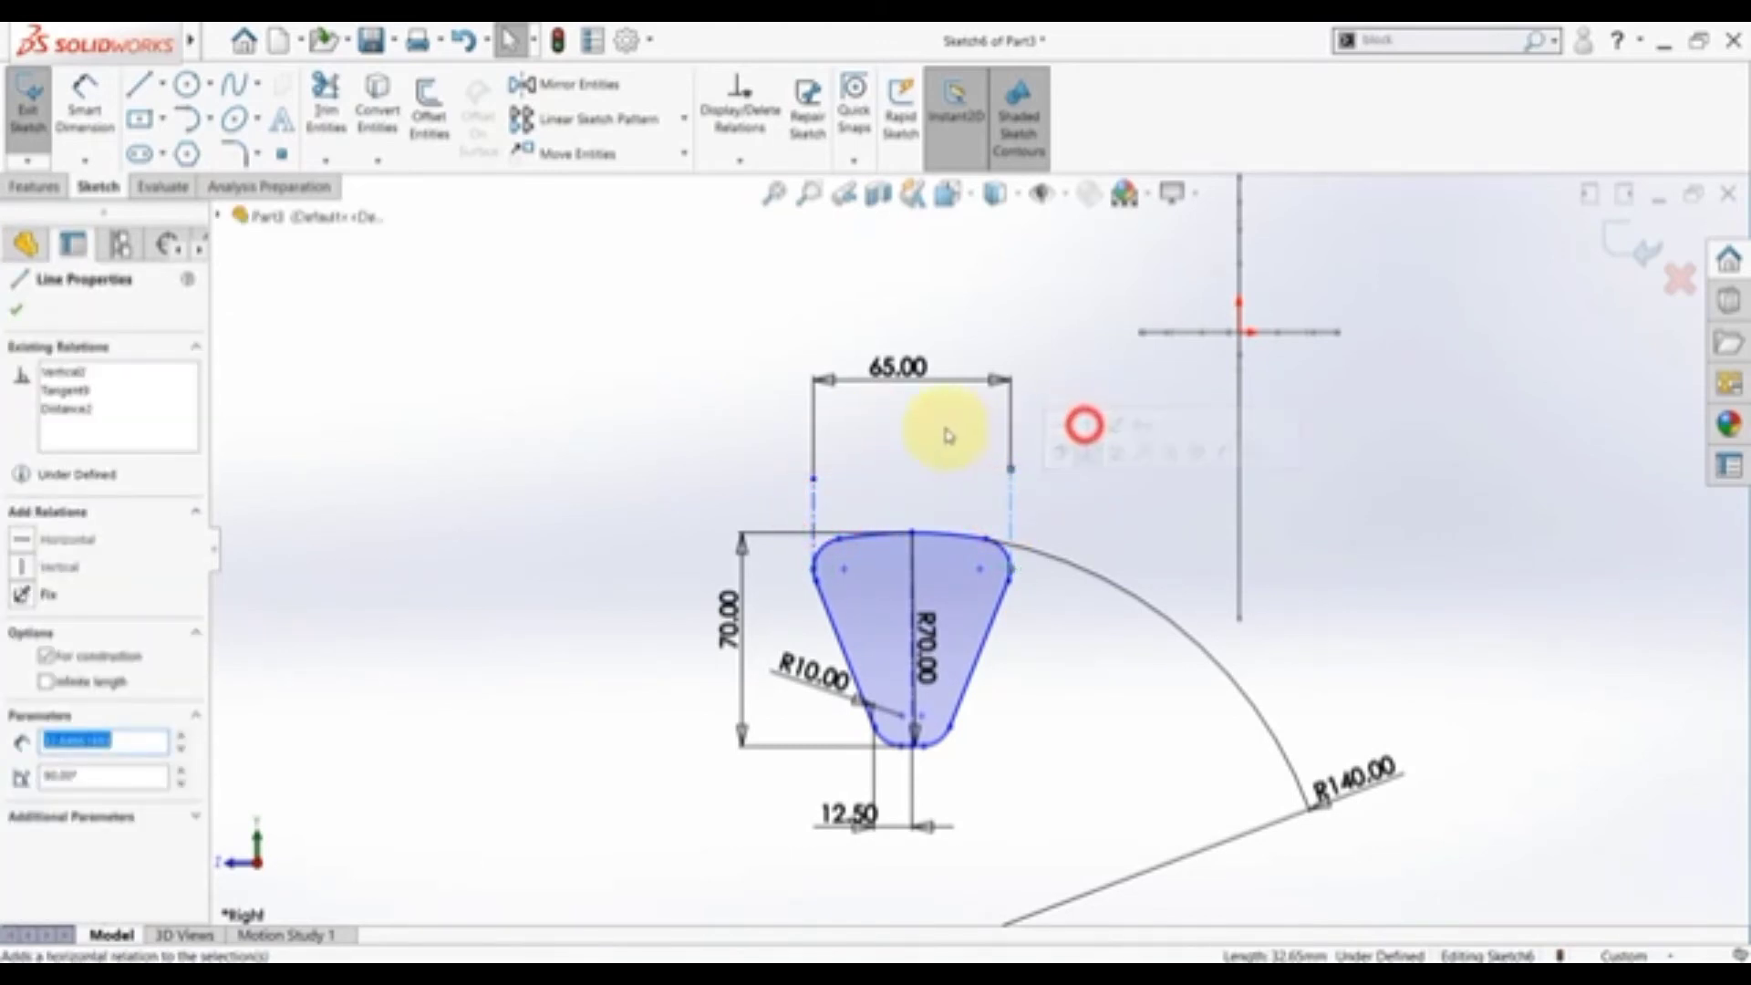
pyautogui.click(945, 435)
pyautogui.scroll(-4, 938, 725)
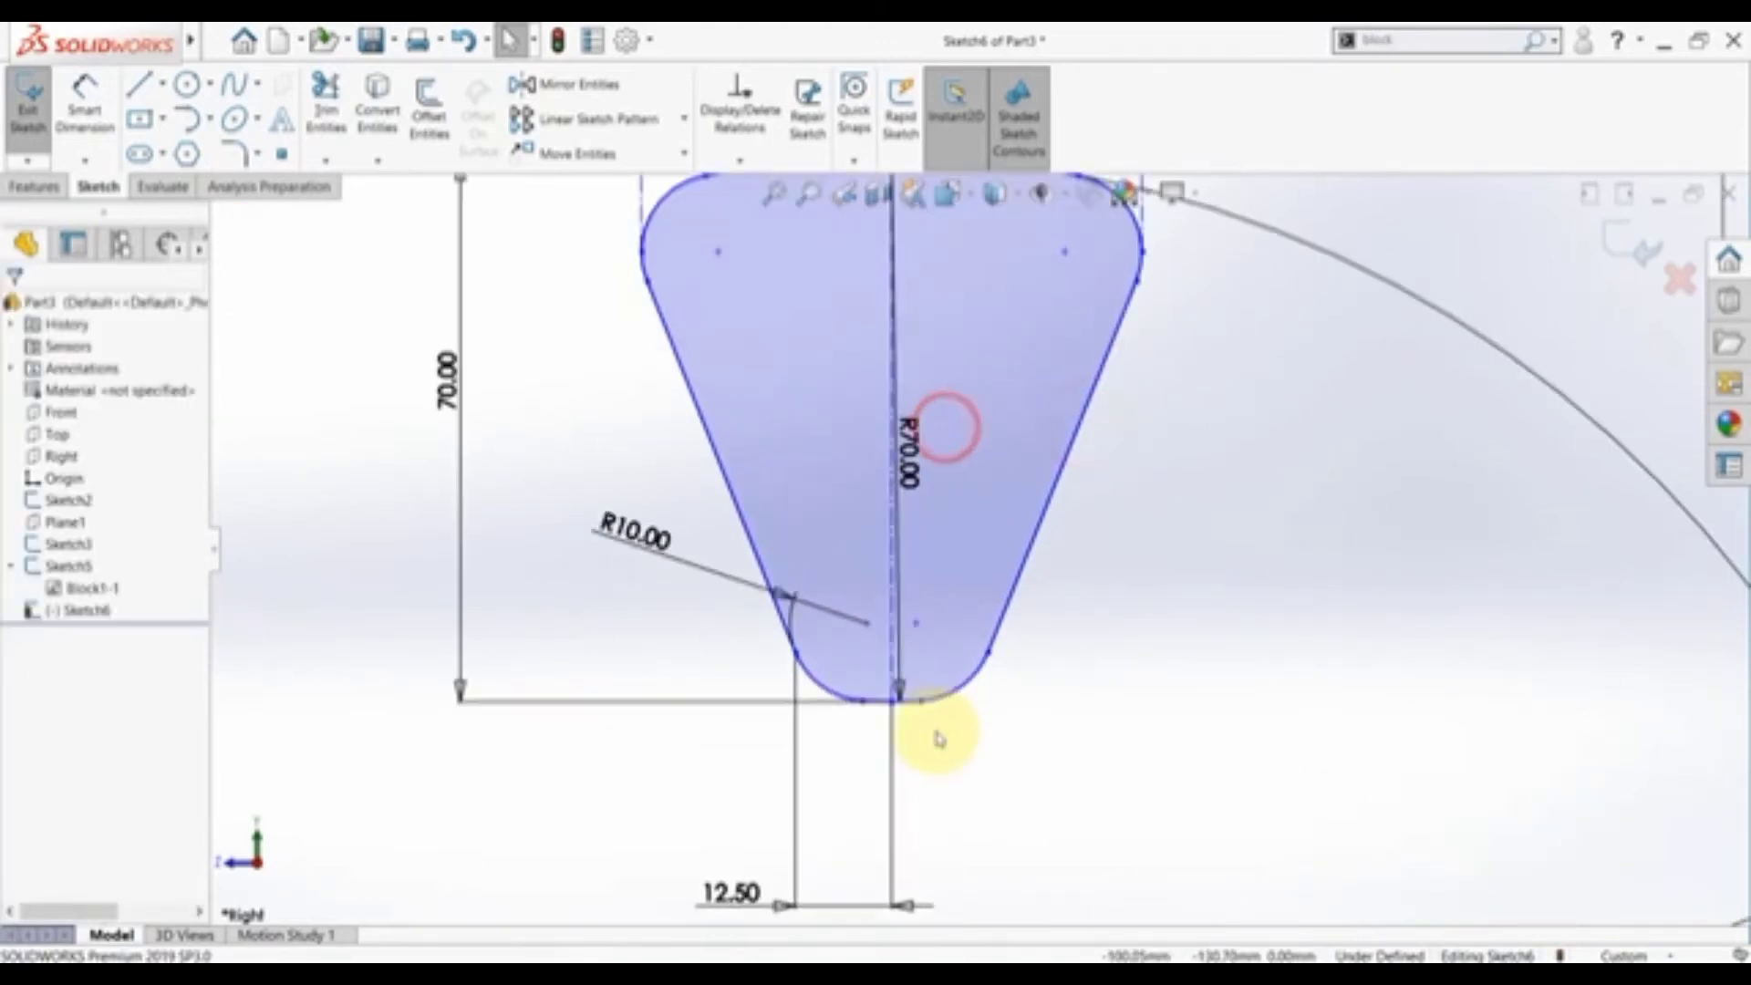
pyautogui.click(892, 629)
pyautogui.click(968, 540)
pyautogui.click(1031, 757)
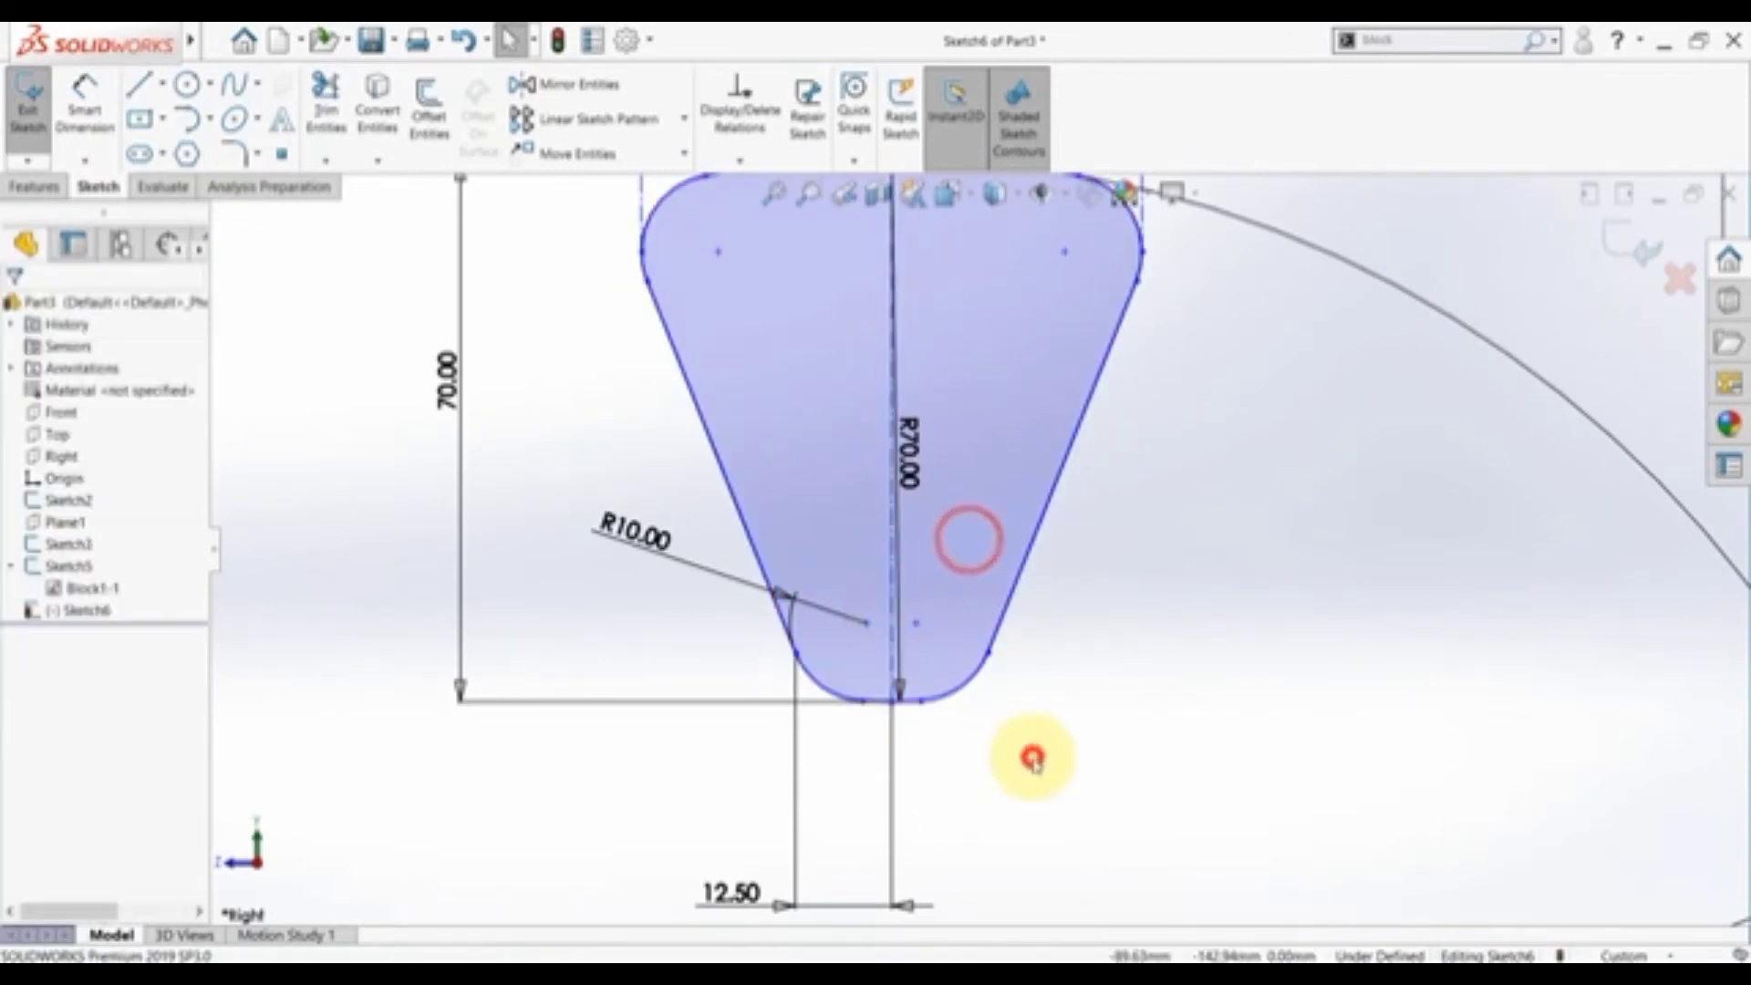
# - Move the tapered profile down and to the left
pyautogui.scroll(3, 958, 547)
pyautogui.moveTo(837, 330)
pyautogui.mouseDown()
pyautogui.moveTo(771, 356)
pyautogui.moveTo(766, 415)
pyautogui.mouseUp()
pyautogui.moveTo(802, 392); pyautogui.dragTo(799, 386)
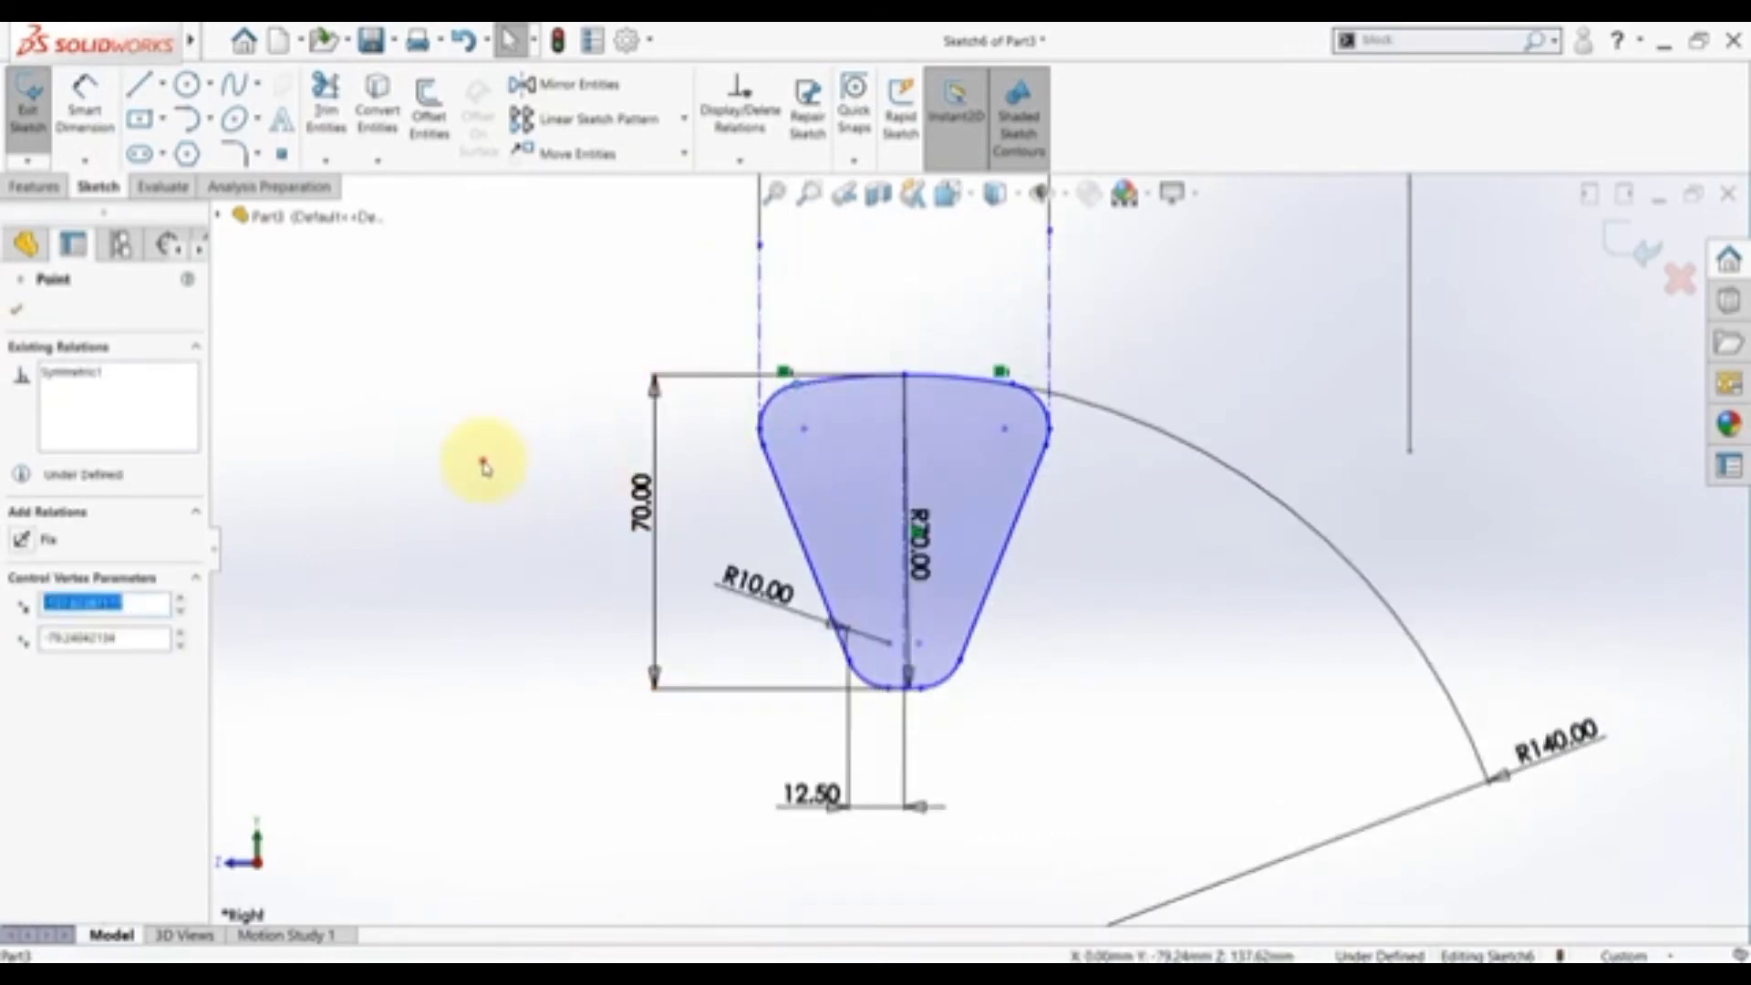
pyautogui.click(482, 463)
# - Zoom into the hook reference drawing in Photos to compare
pyautogui.click(606, 981)
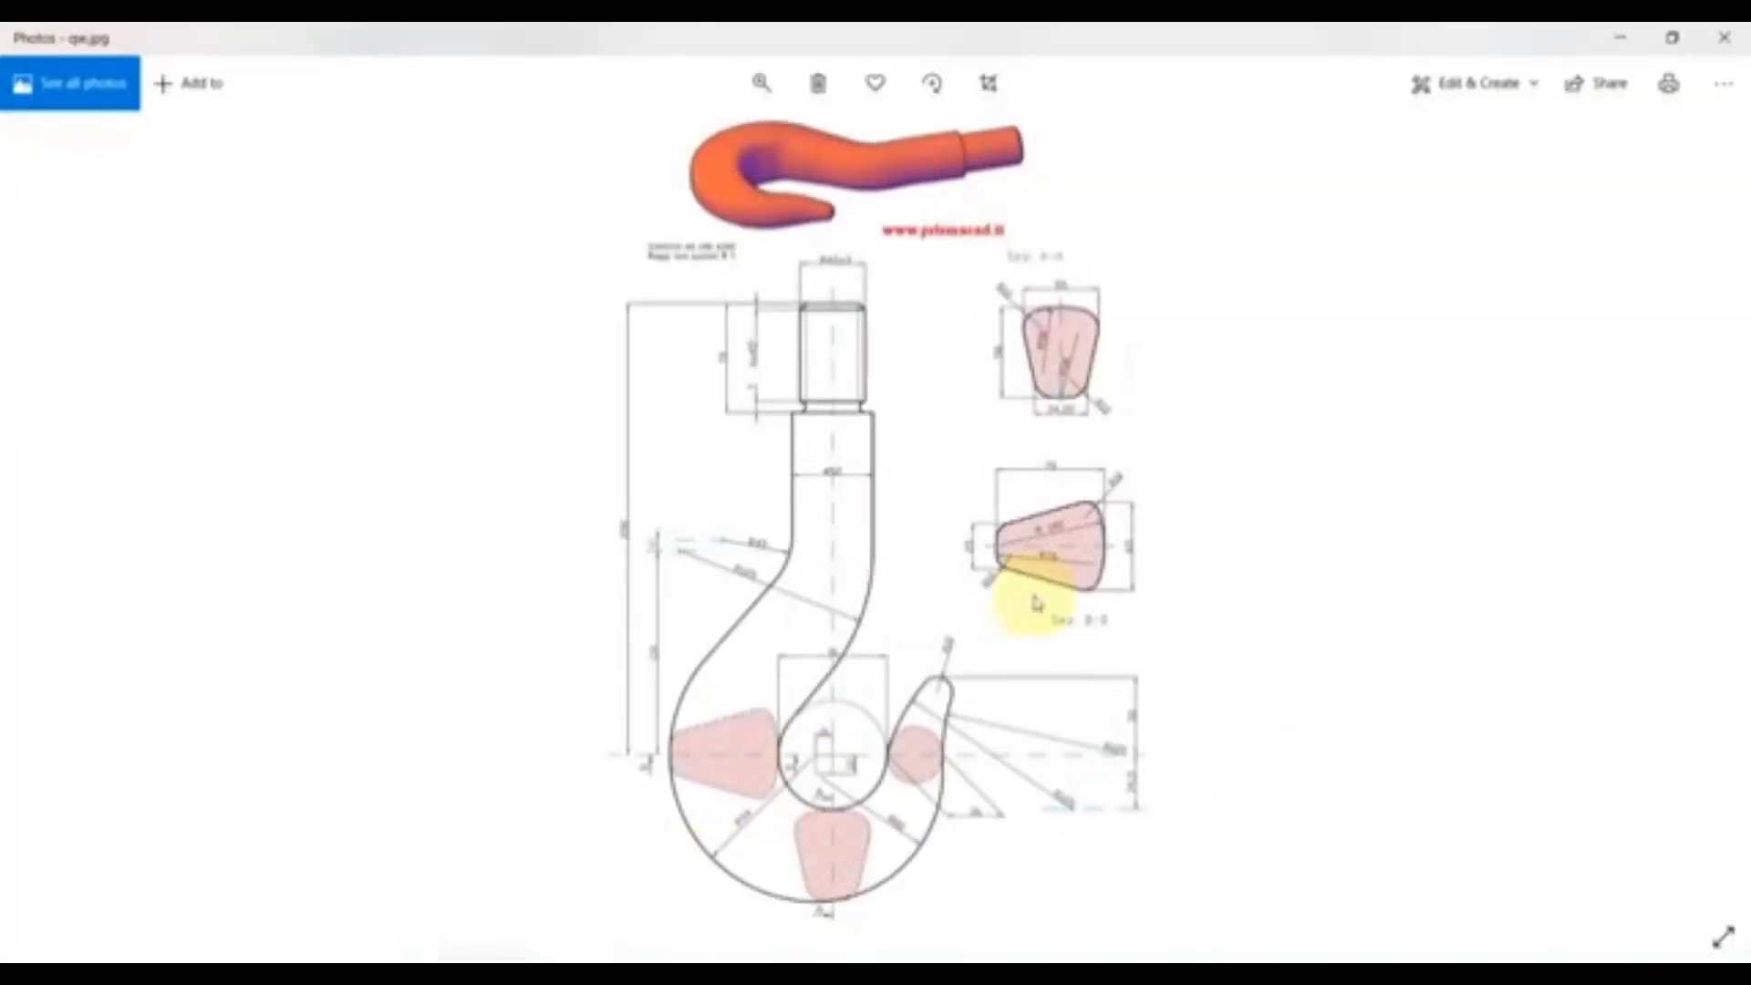
pyautogui.doubleClick(1074, 296)
pyautogui.scroll(-3, 1121, 402)
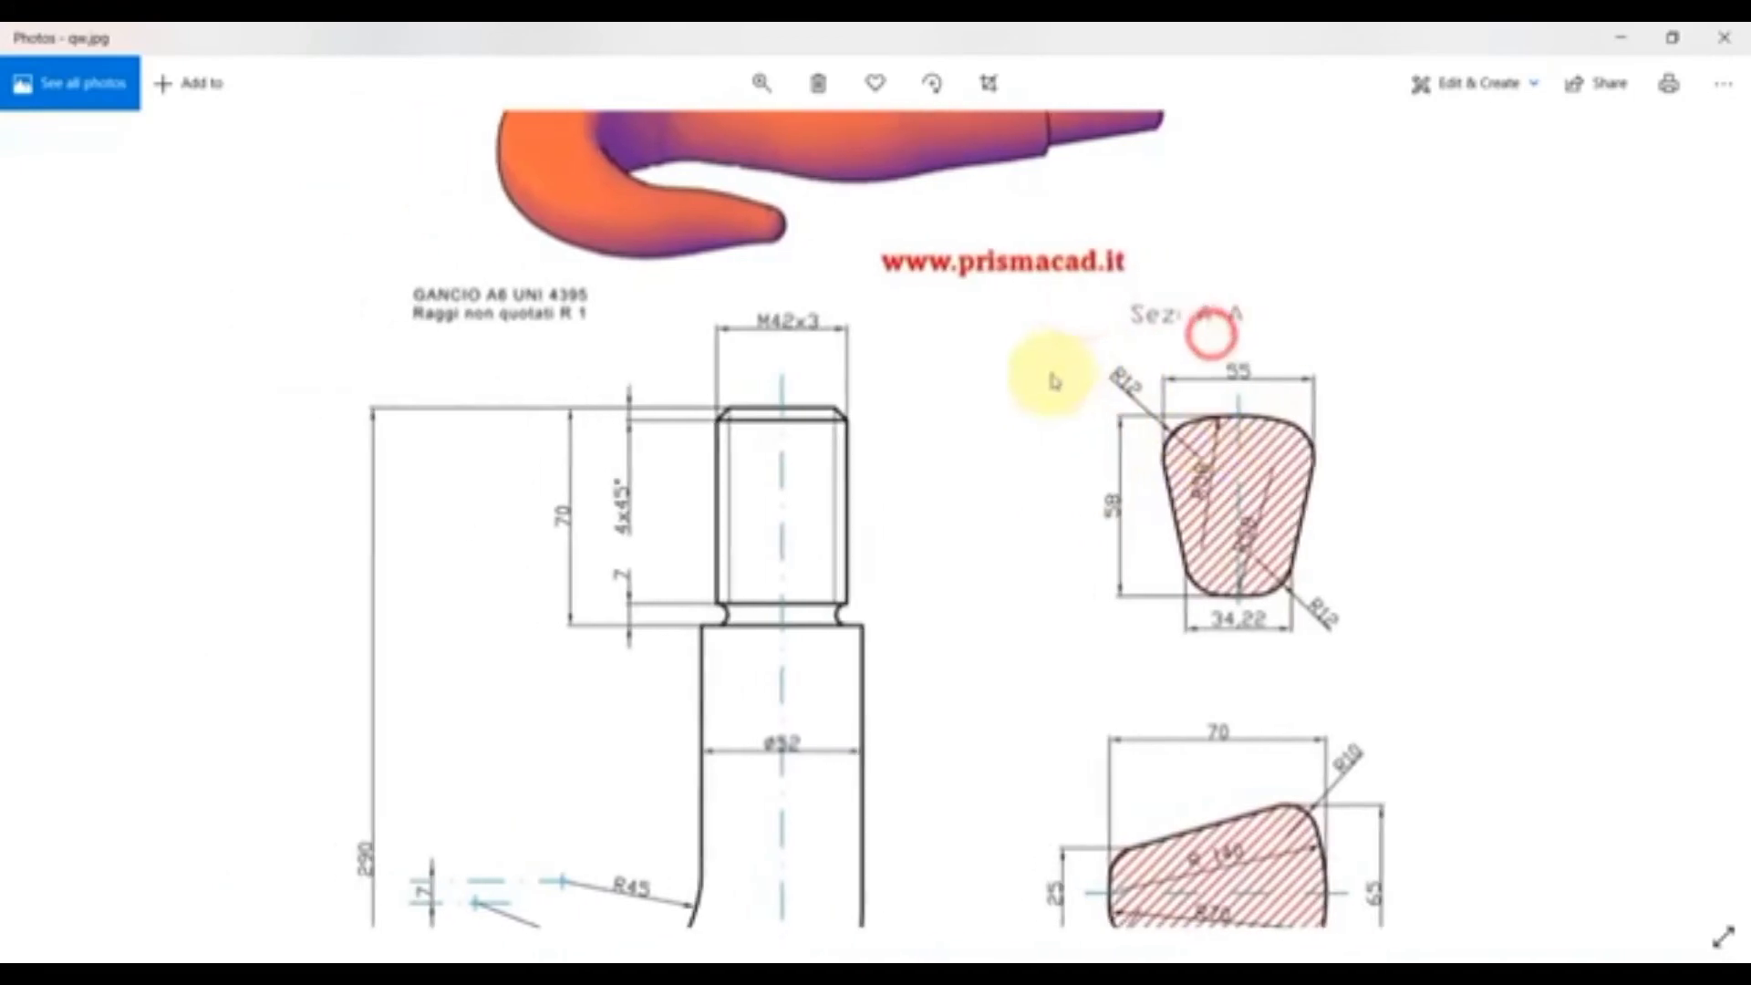
pyautogui.click(605, 956)
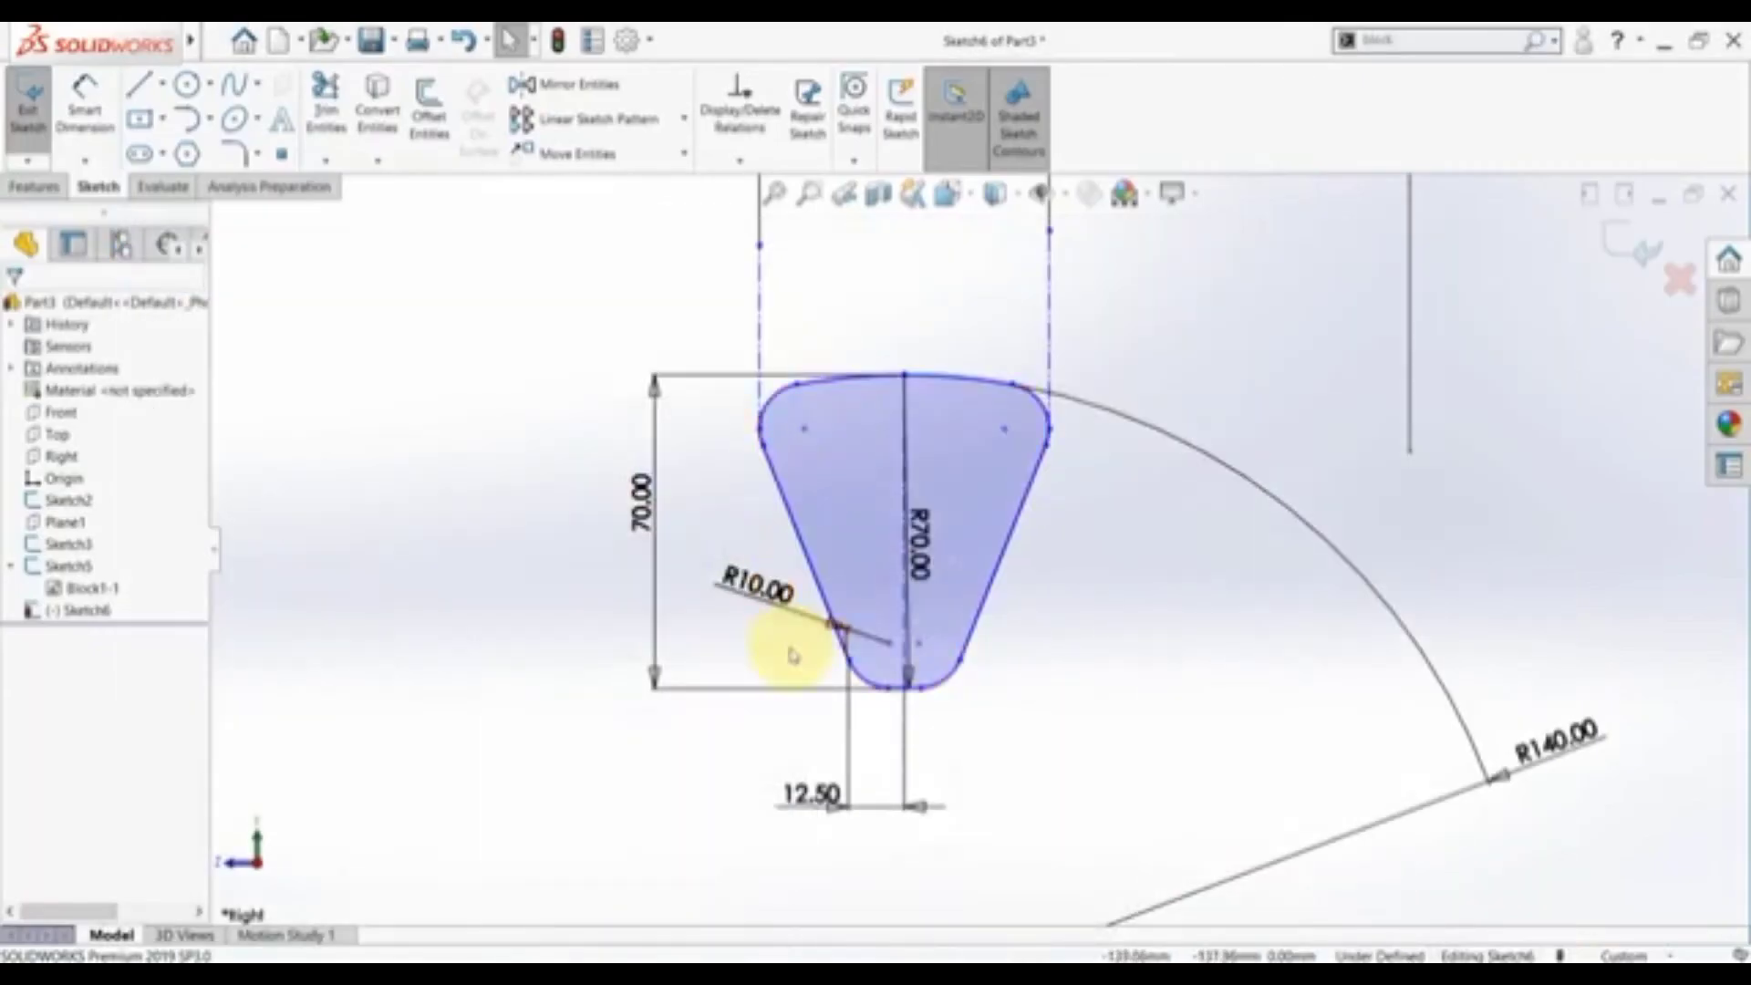
# - Set the Sketch6 top width to 55 and the corner fillet to R12, then return to the hook drawing
pyautogui.scroll(3, 794, 652)
pyautogui.click(939, 286)
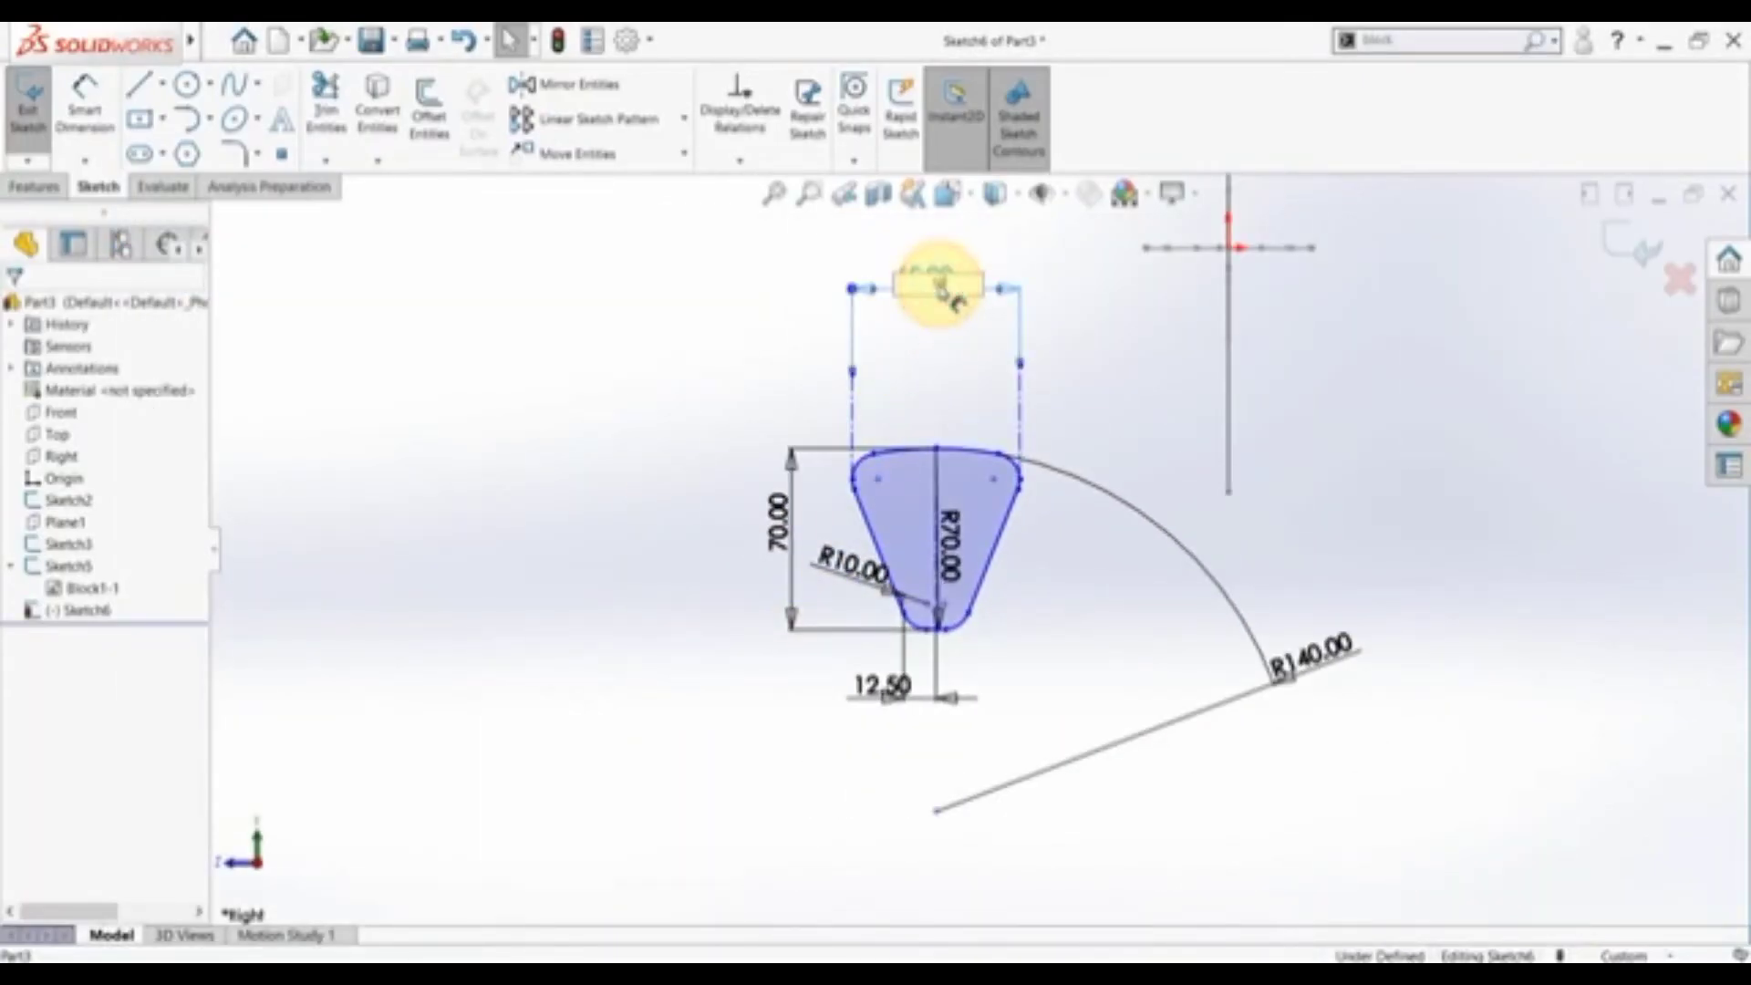
pyautogui.write('55')
pyautogui.press('Return')
pyautogui.click(692, 380)
pyautogui.click(862, 568)
pyautogui.write('12')
pyautogui.press('Return')
pyautogui.hotkey('alt', 'Tab')
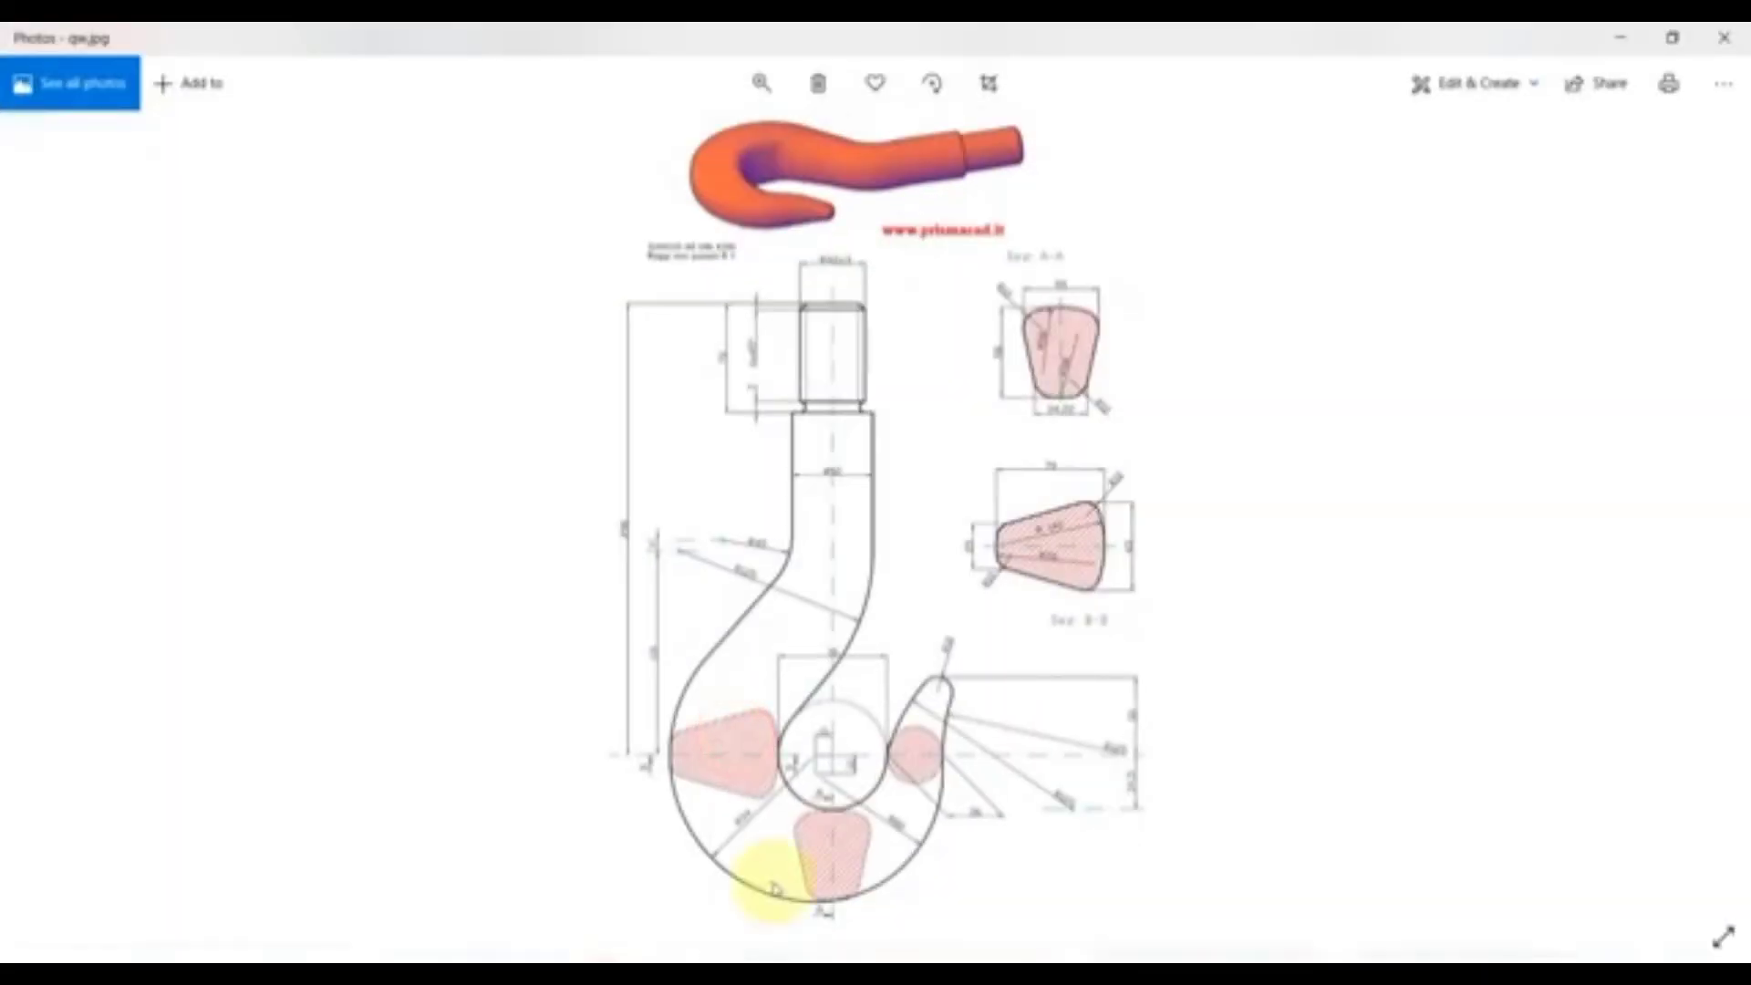
# - Check the section A-A dimensions on the hook drawing, then change the profile's R140 arc to R58
pyautogui.scroll(5, 1098, 373)
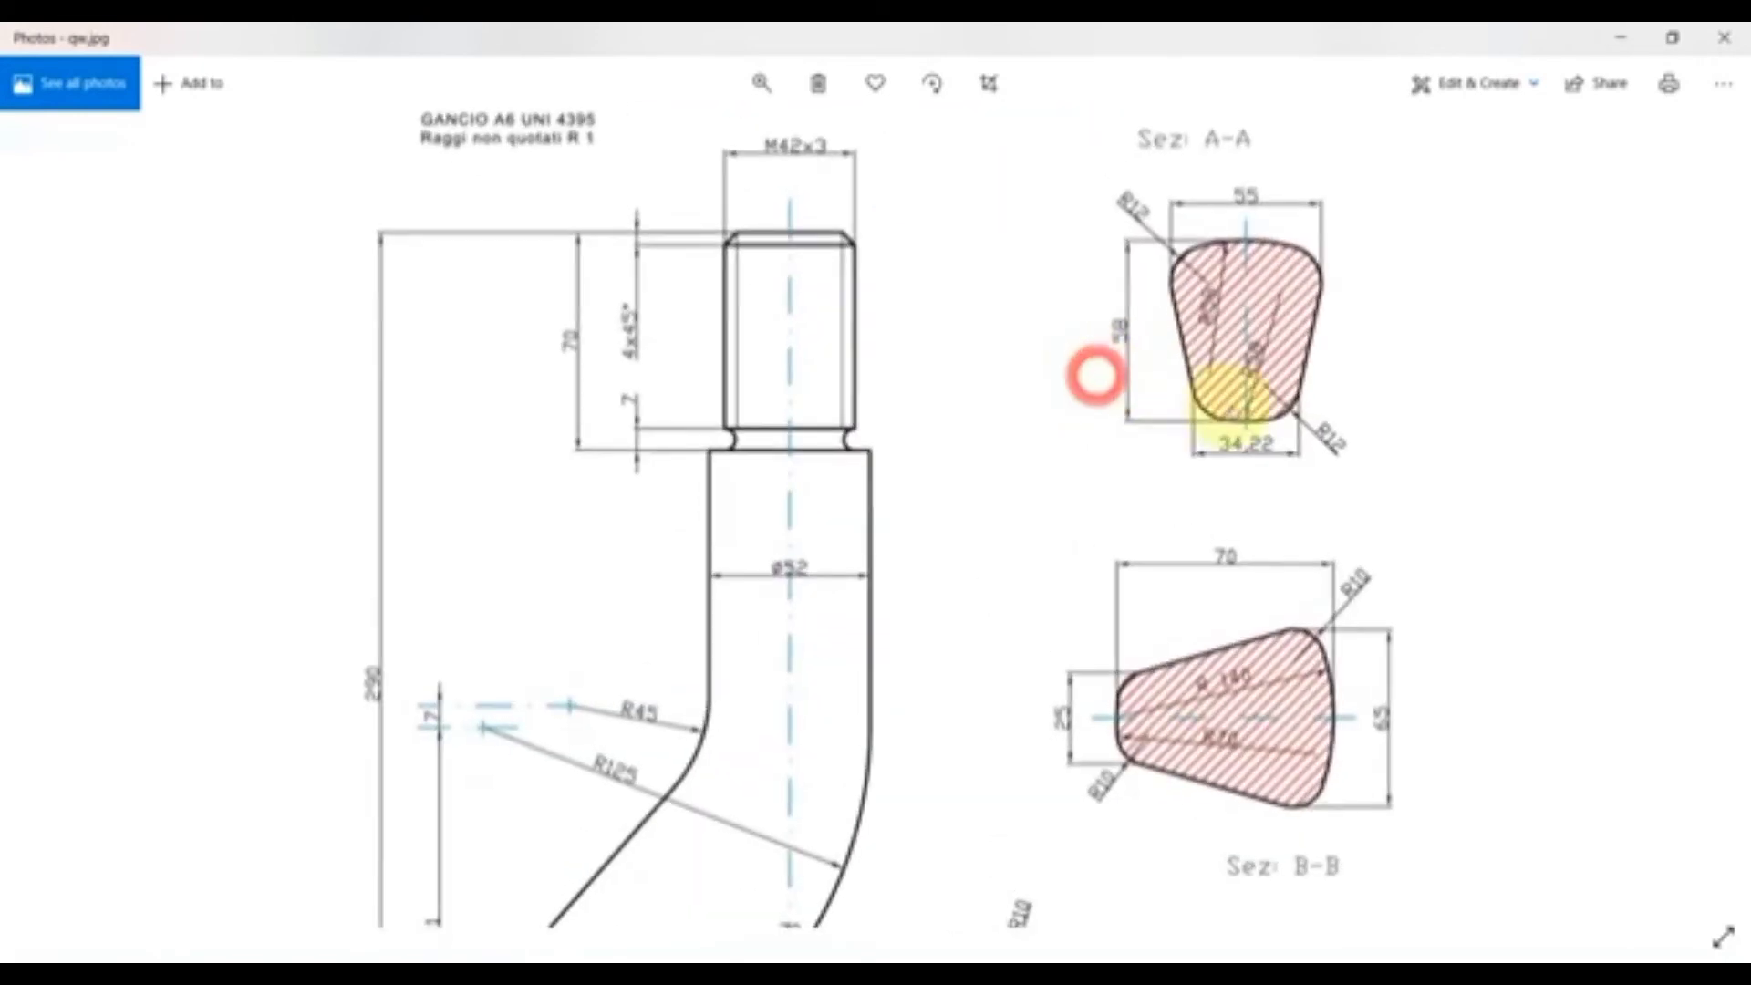
pyautogui.moveTo(1086, 514); pyautogui.dragTo(1107, 517)
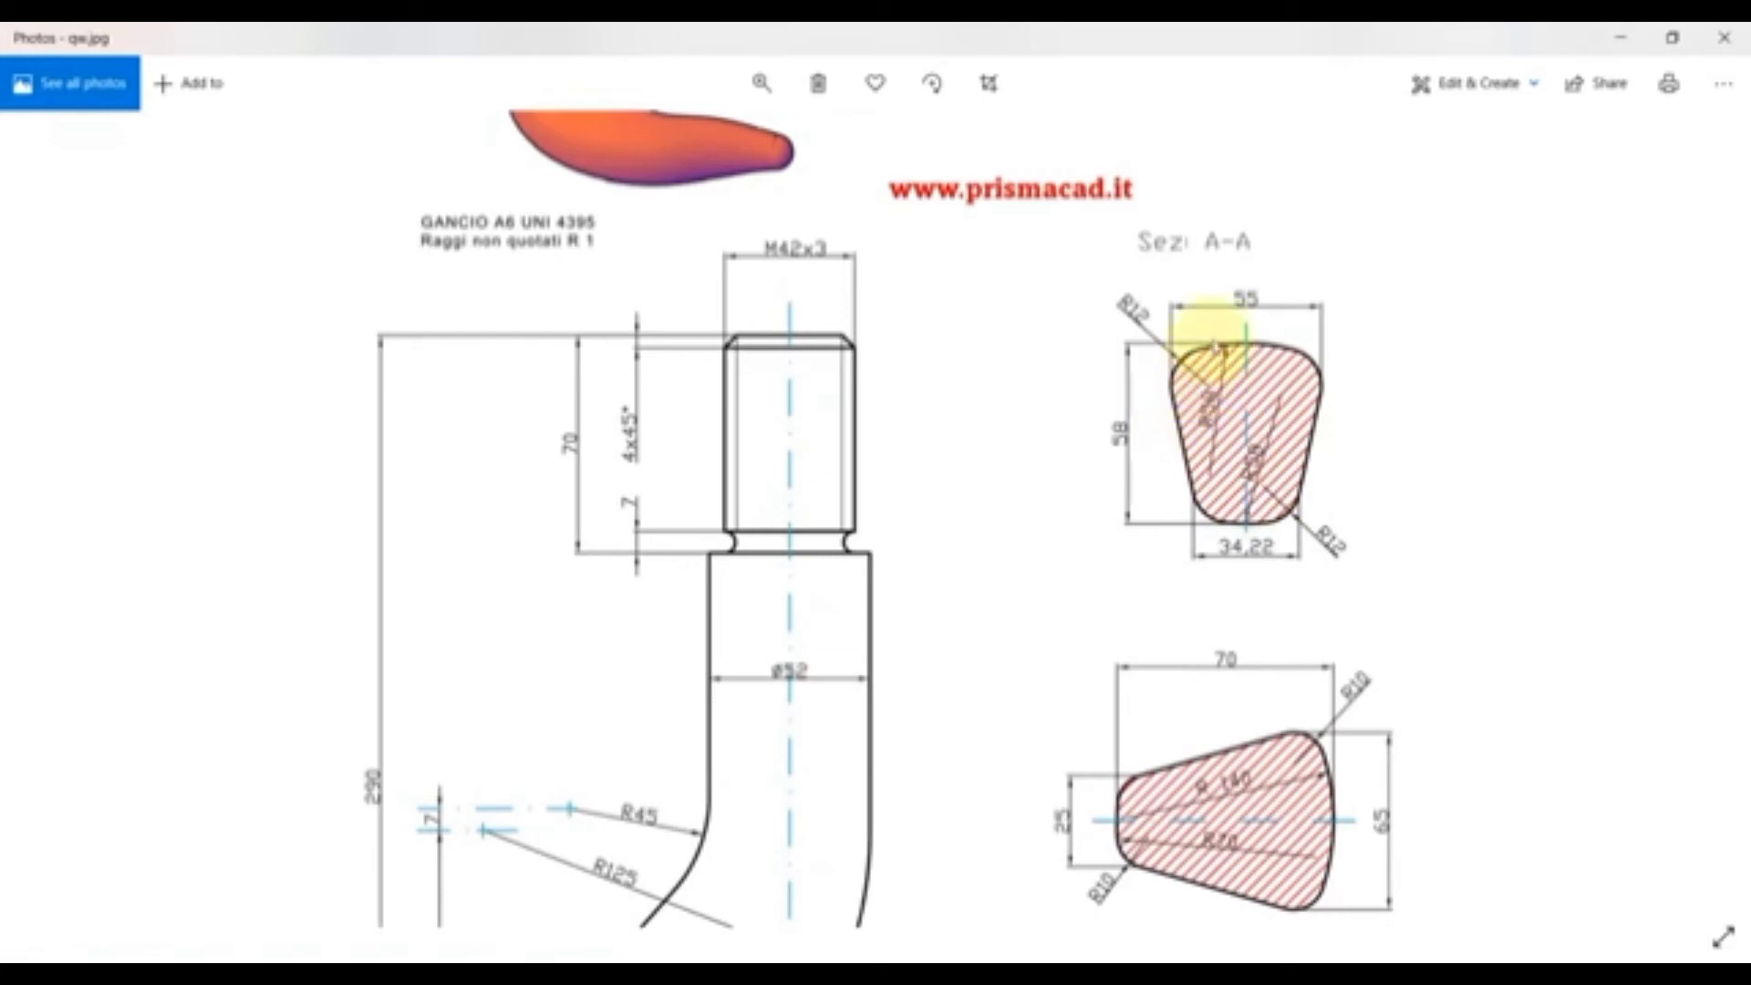
pyautogui.click(591, 974)
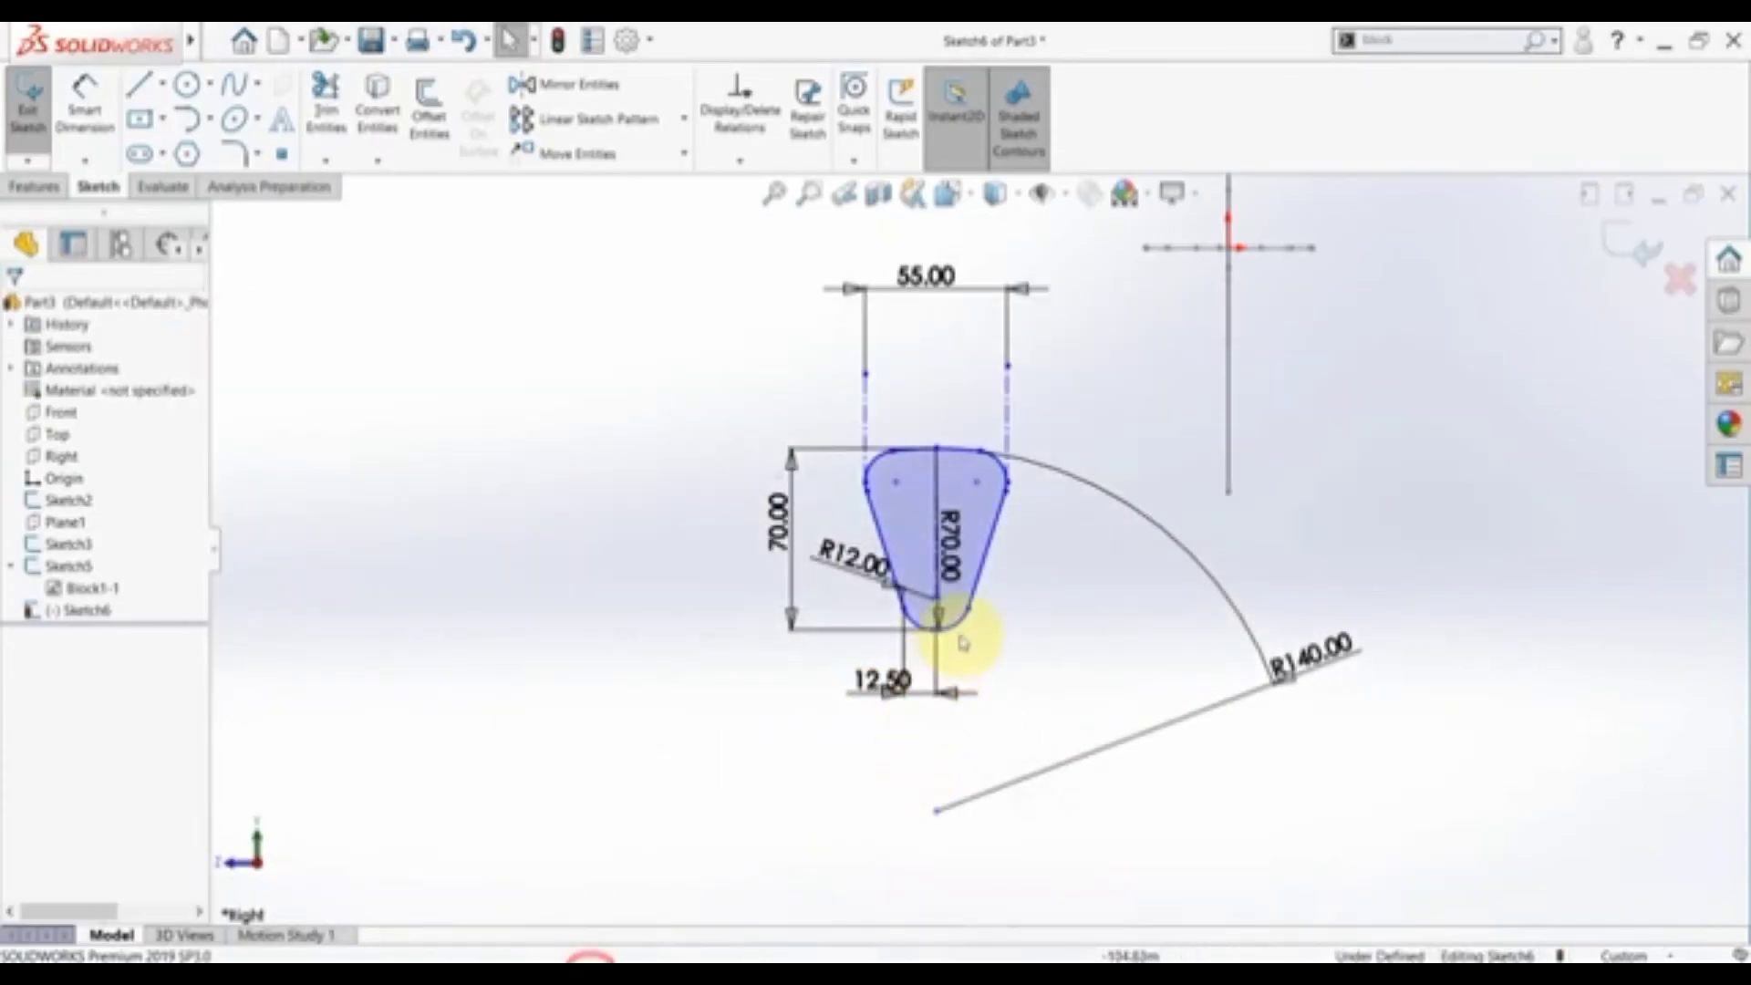
pyautogui.scroll(-1, 959, 646)
pyautogui.click(1402, 654)
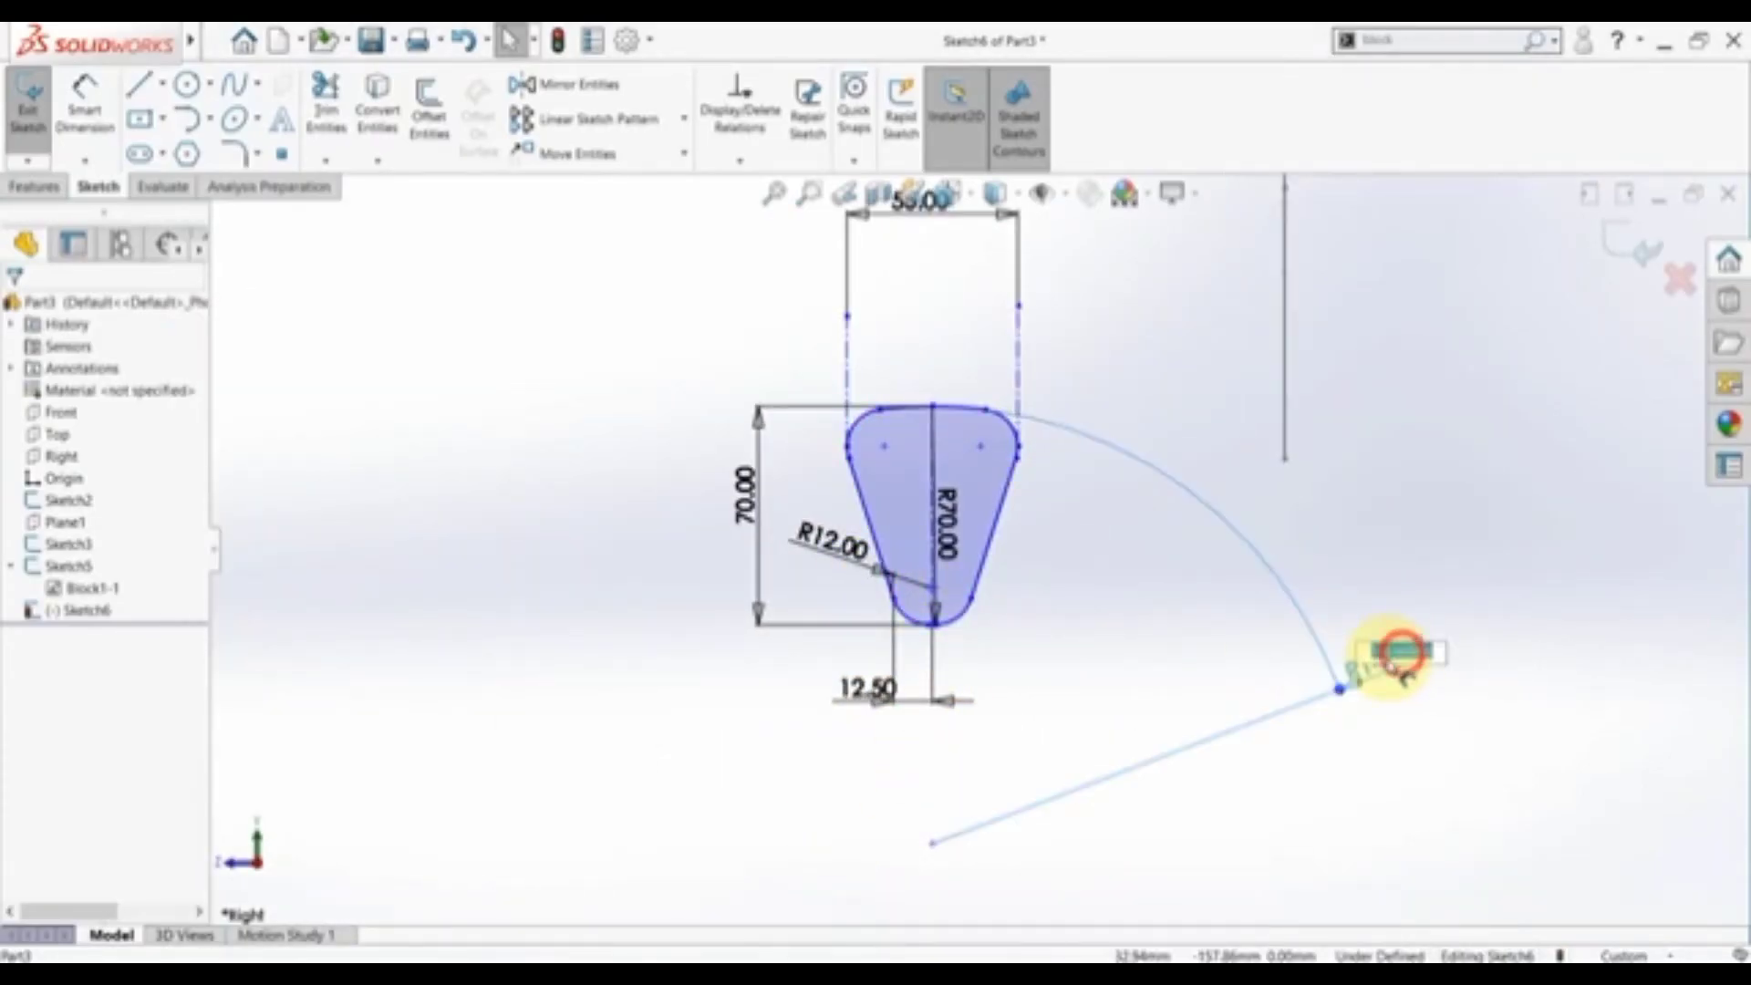
pyautogui.write('58')
pyautogui.press('Return')
pyautogui.scroll(3, 1220, 699)
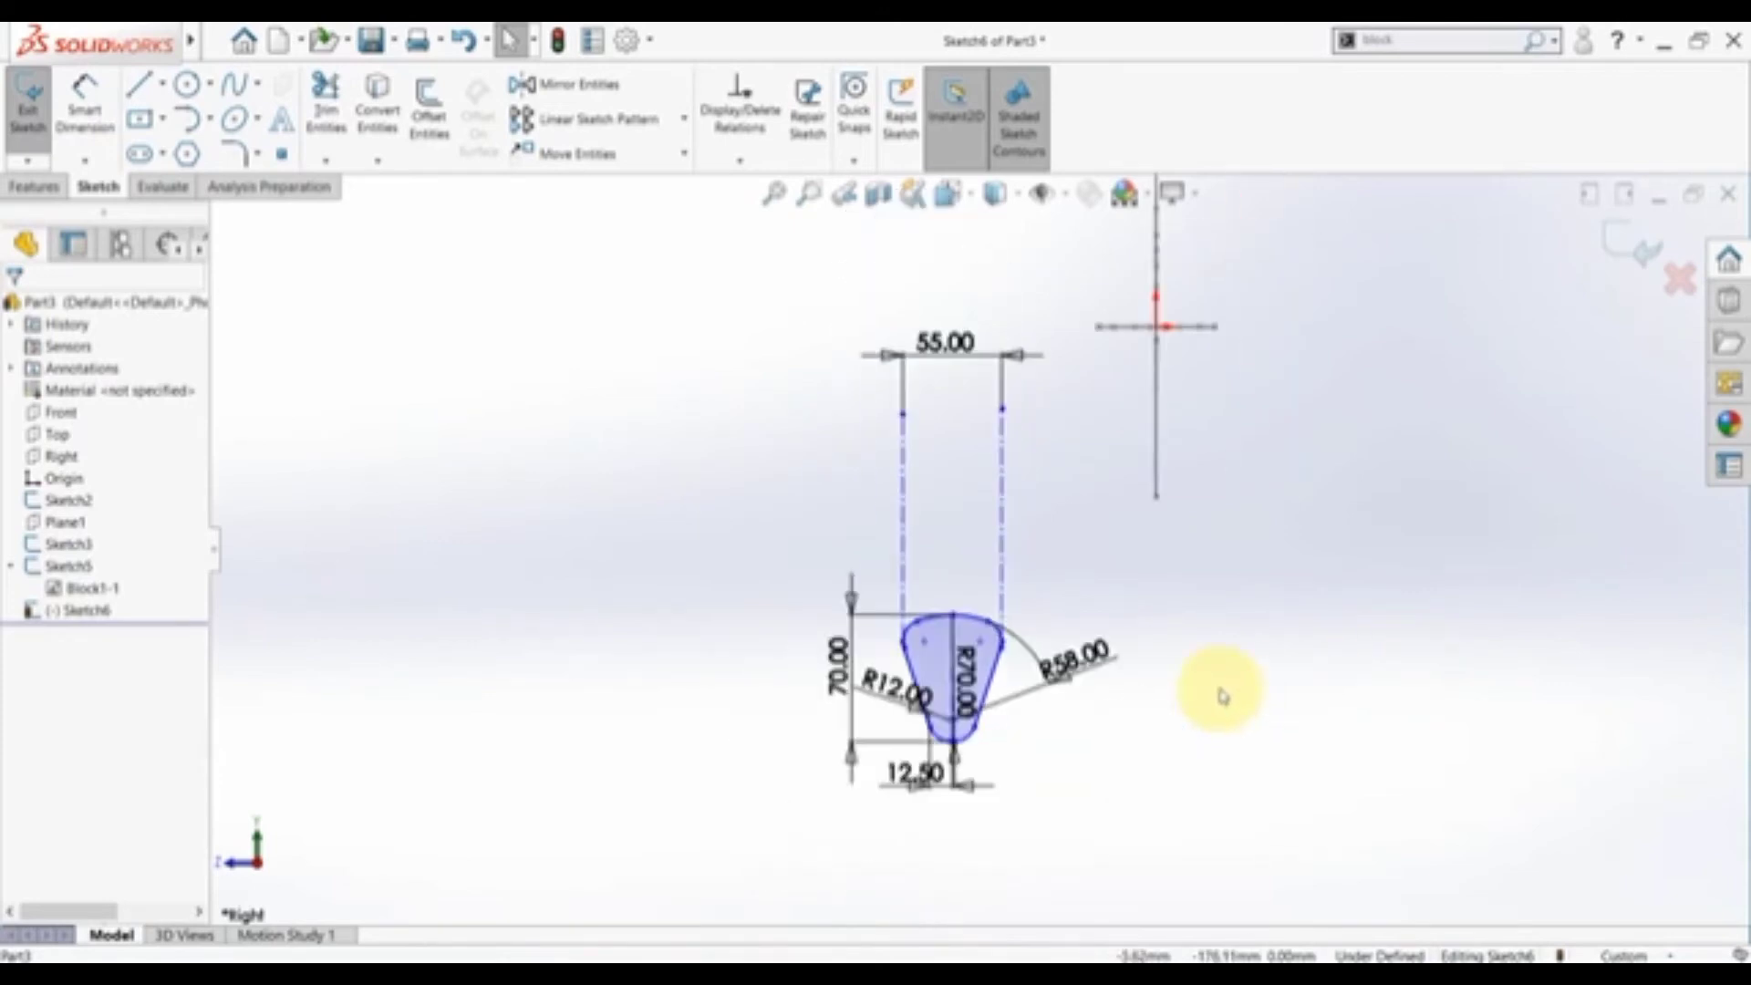
pyautogui.click(1056, 831)
# - Zoom into the section A-A detail again and begin editing the 12.50 dimension
pyautogui.hotkey('alt', 'Tab')
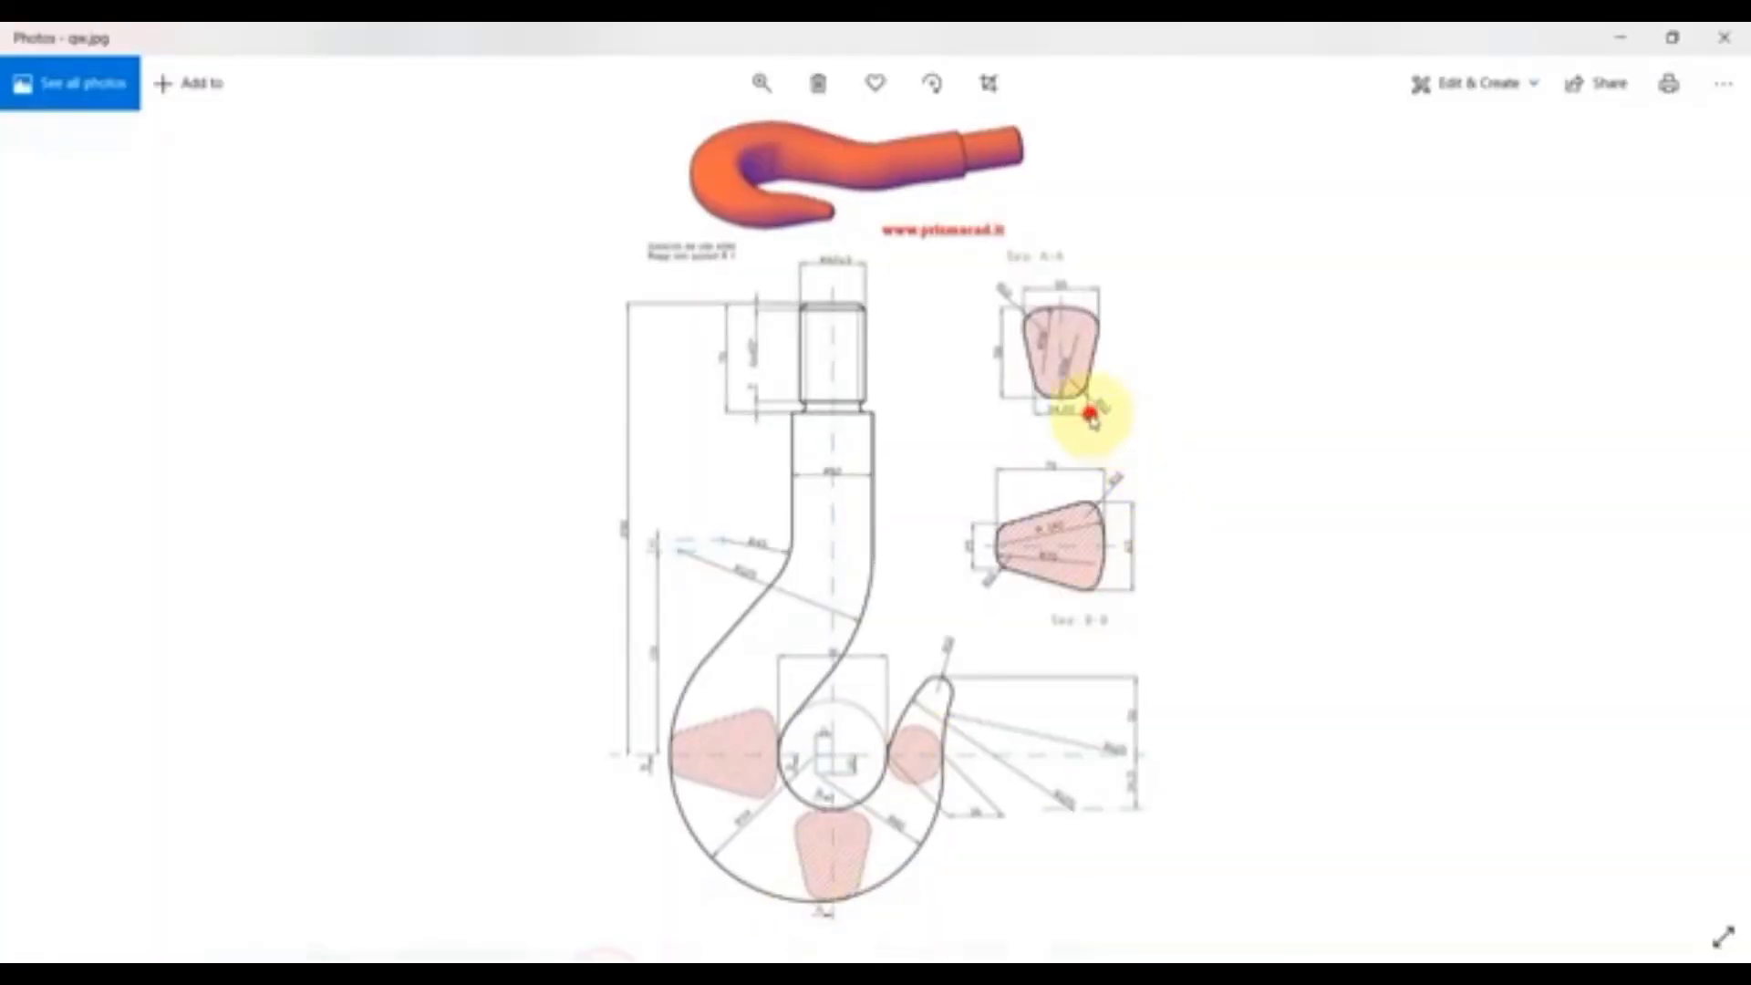
pyautogui.doubleClick(1090, 411)
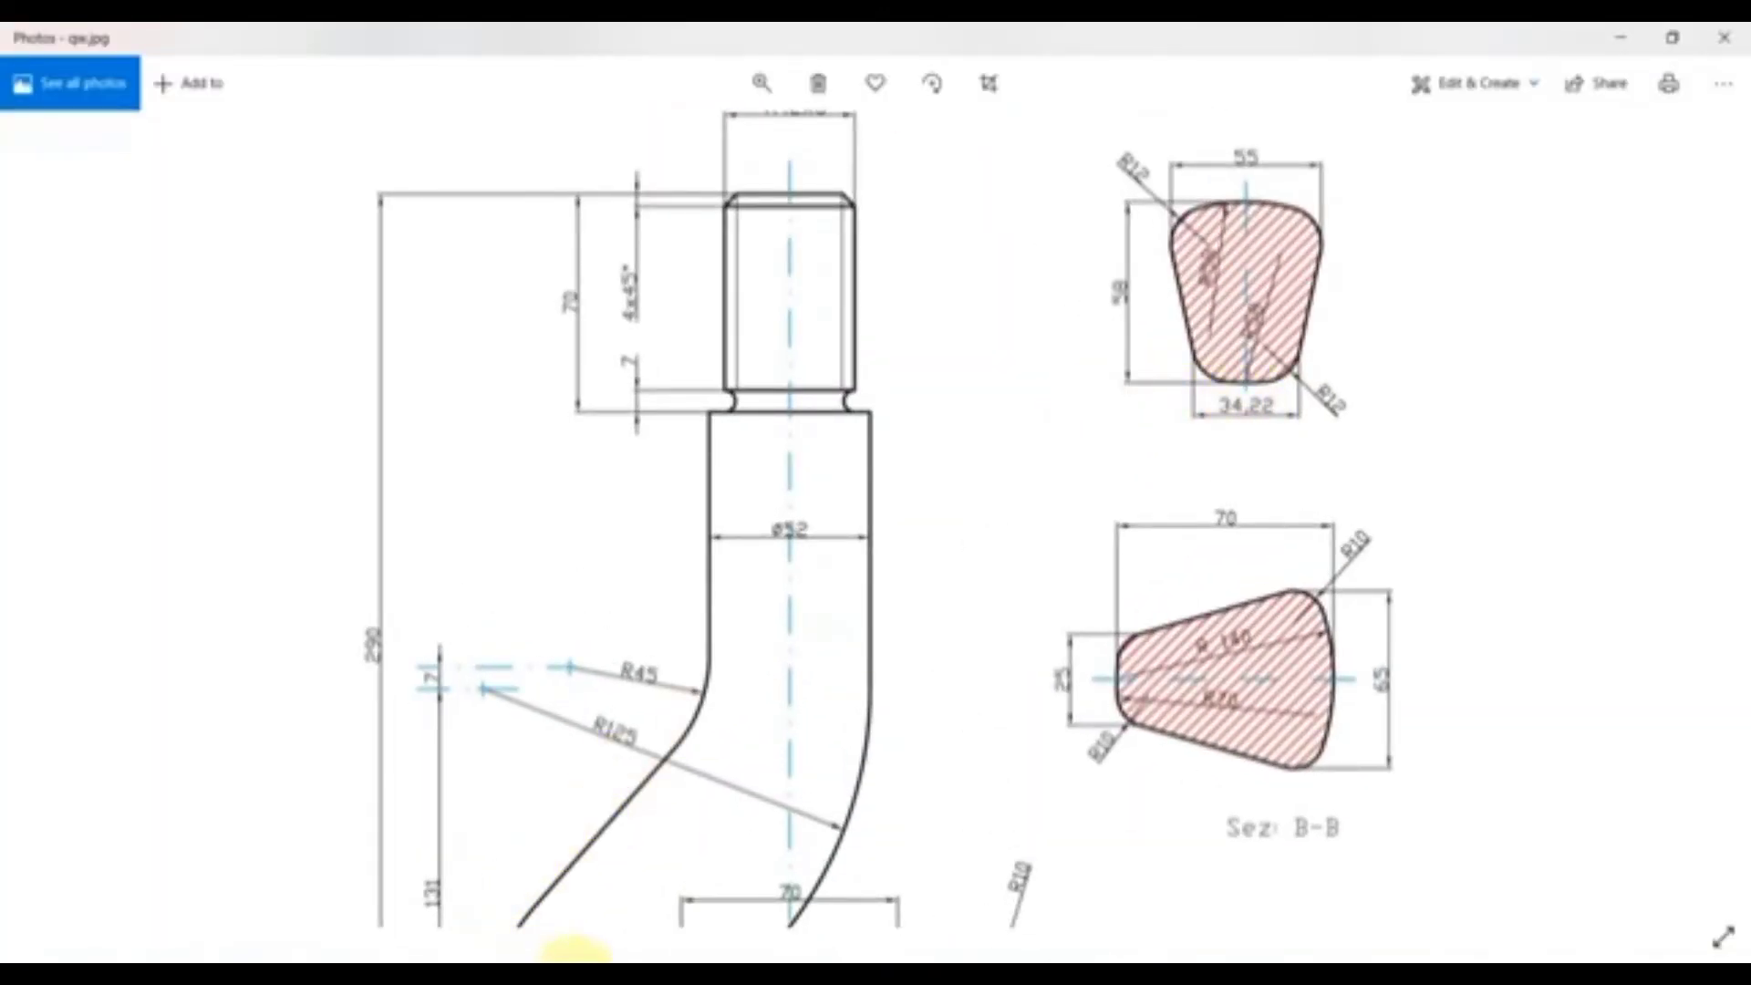
pyautogui.click(576, 972)
pyautogui.scroll(-2, 934, 759)
pyautogui.click(884, 672)
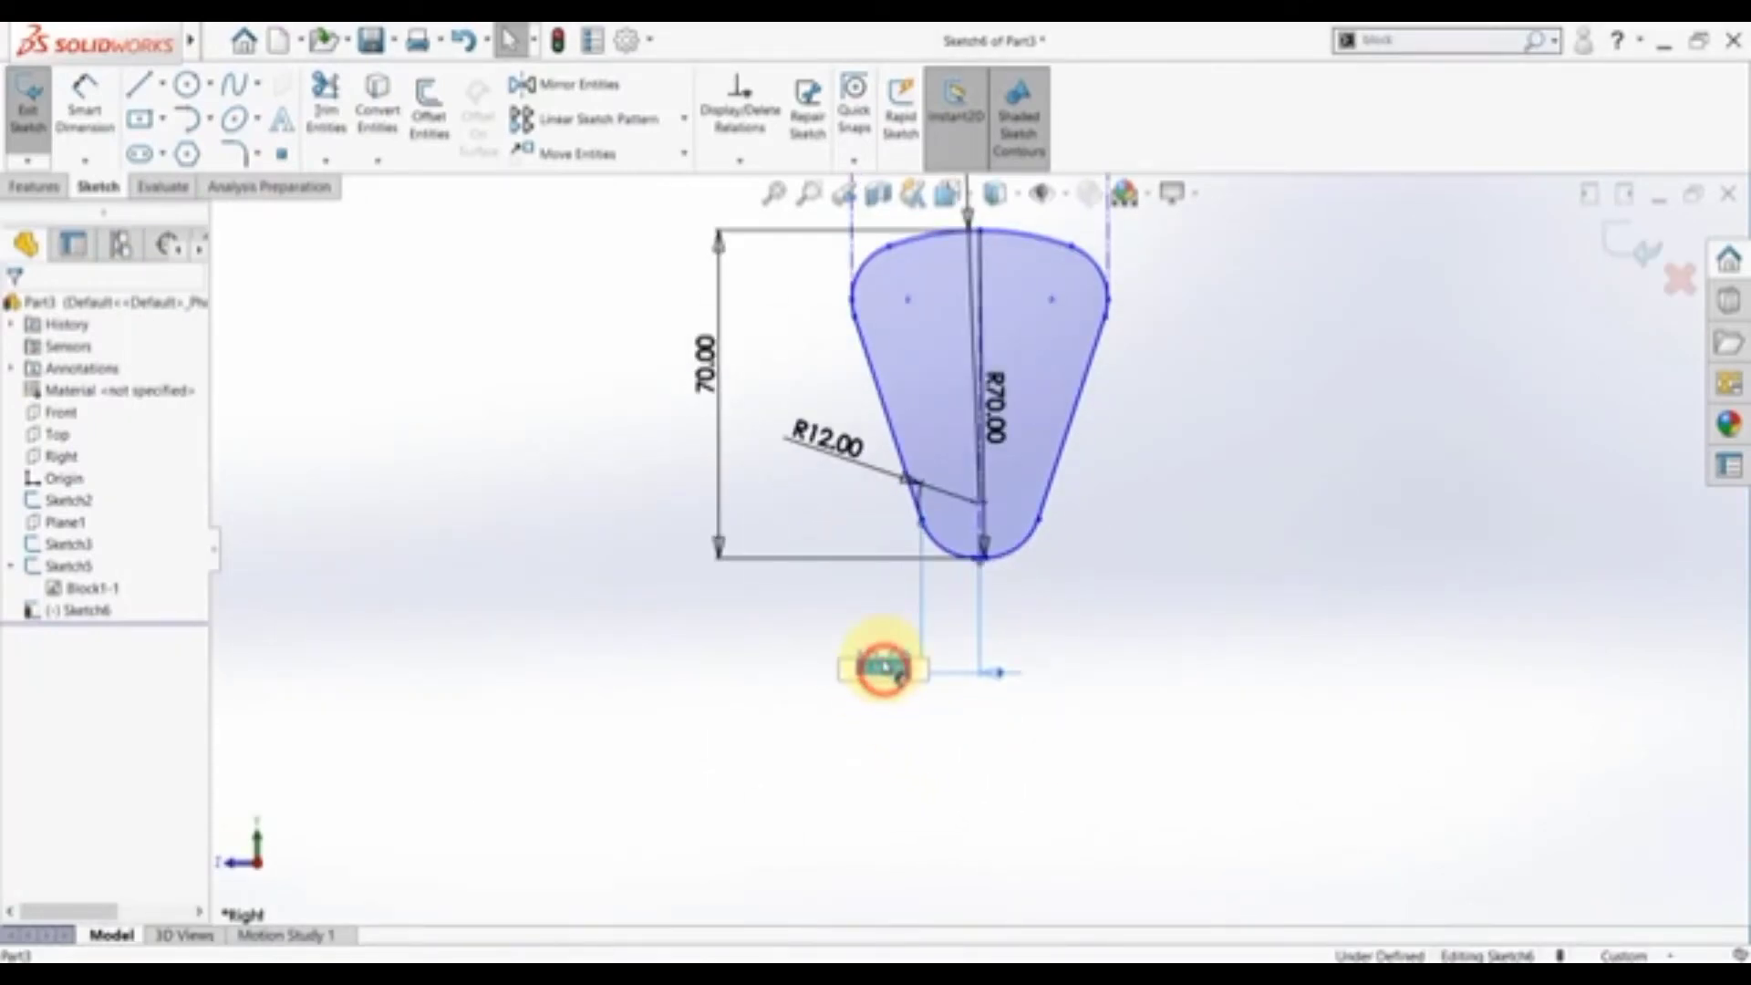
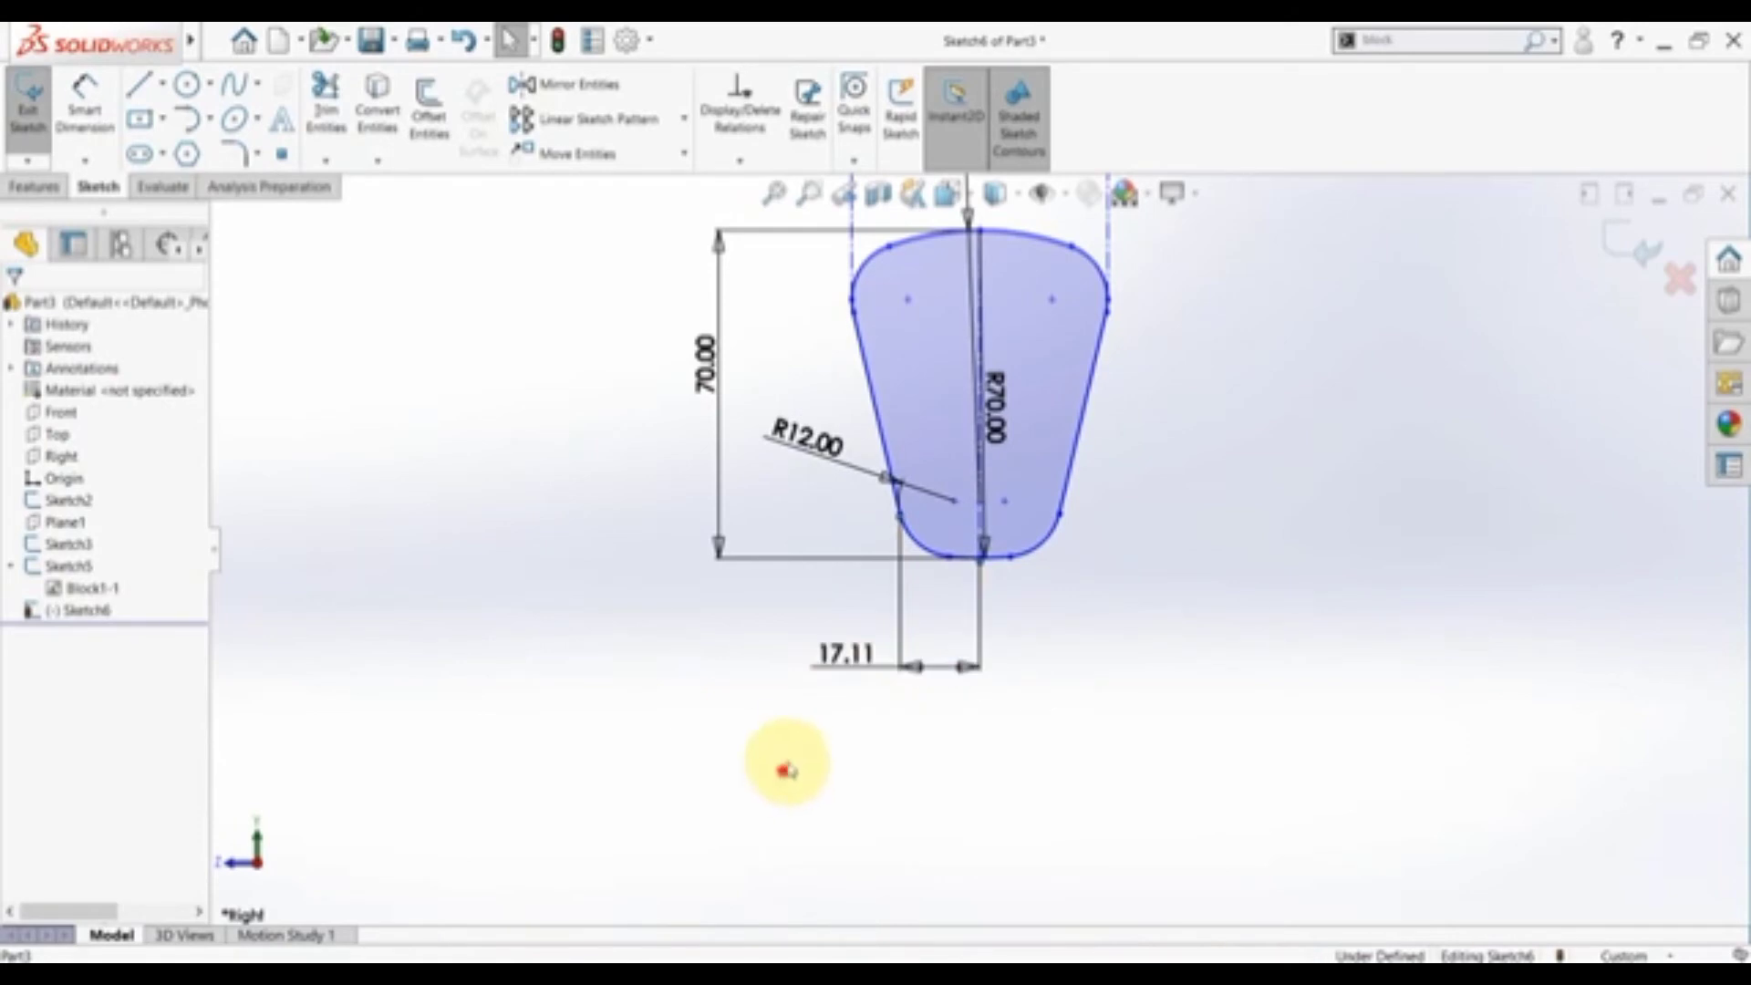
# - Face Sketch6 from the Right side and move the R58 dimension label up and left, off the profile
pyautogui.press('space')
pyautogui.click(714, 607)
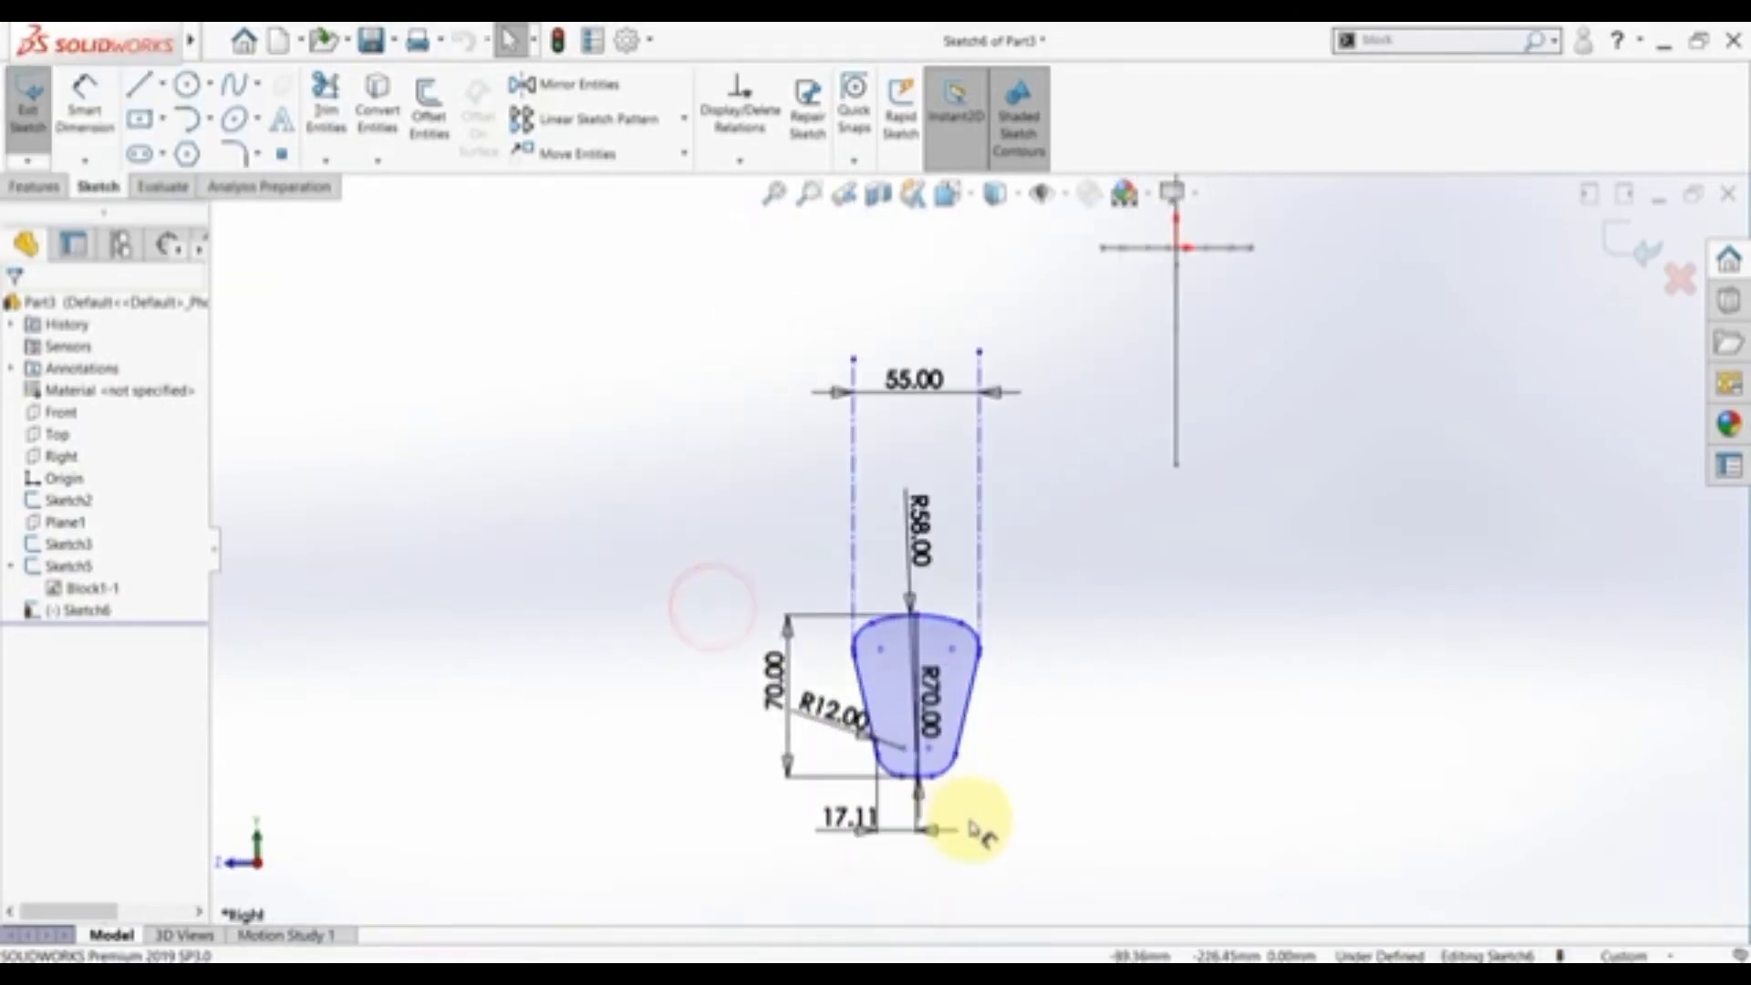
pyautogui.moveTo(914, 548); pyautogui.dragTo(737, 617)
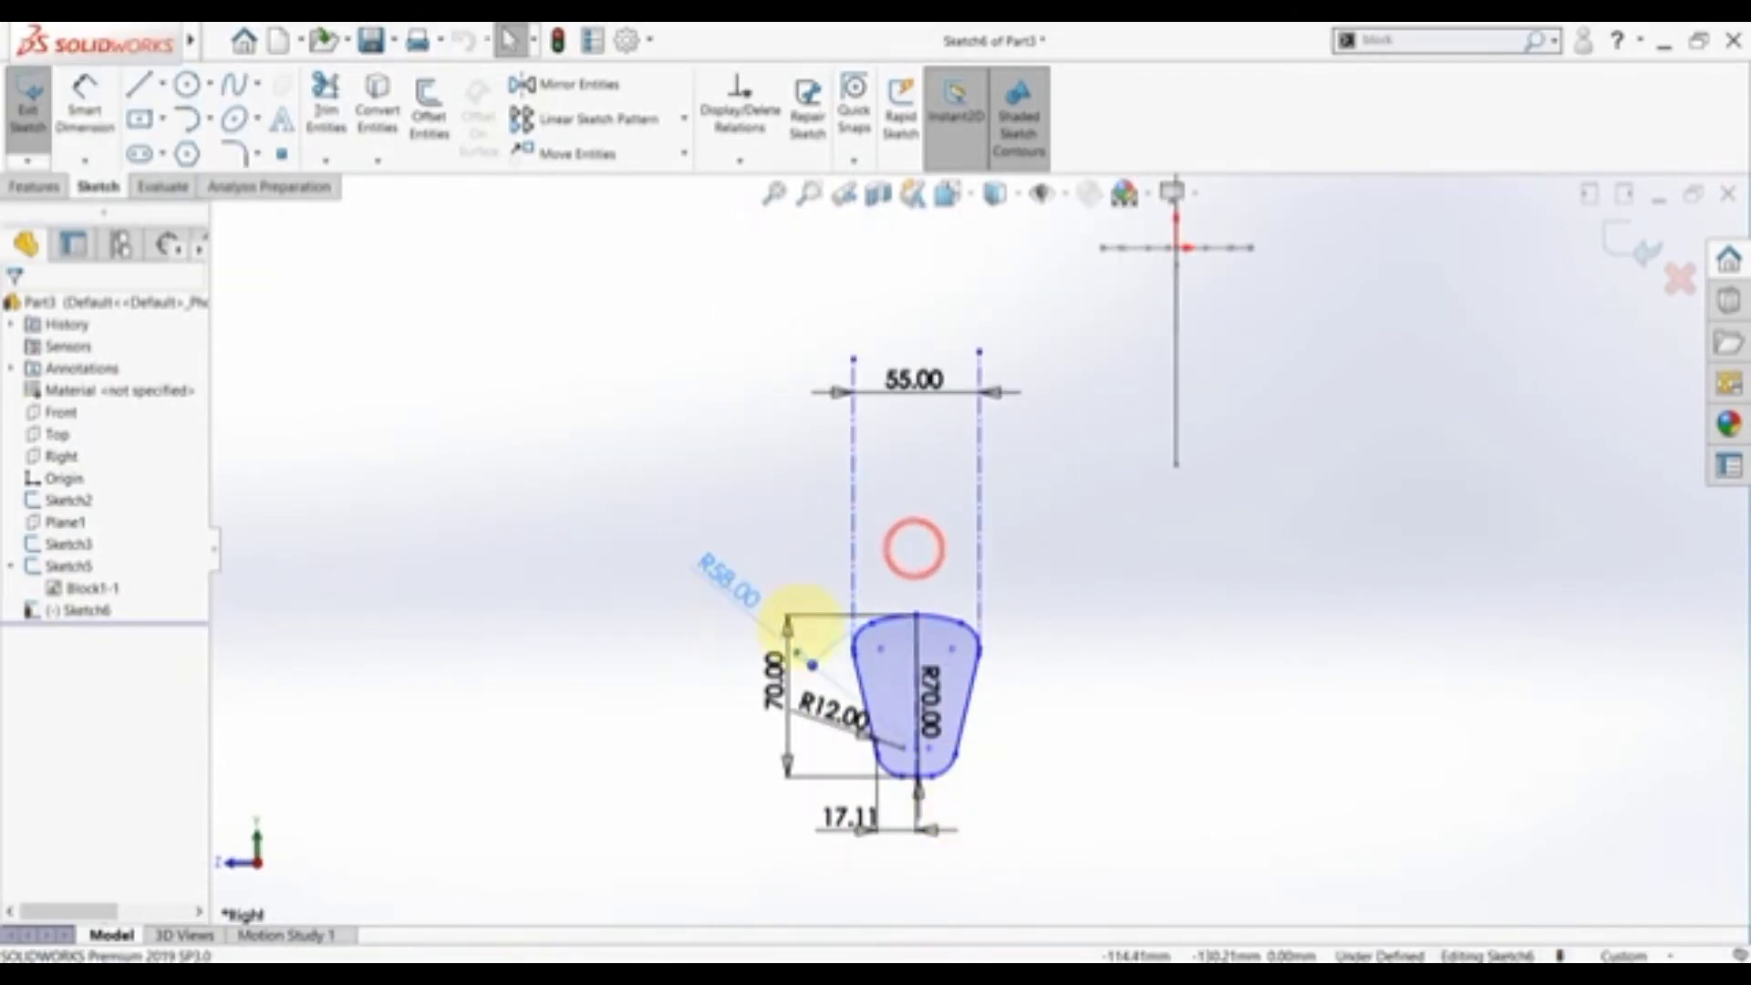
pyautogui.moveTo(1136, 431); pyautogui.dragTo(1211, 419, button='middle')
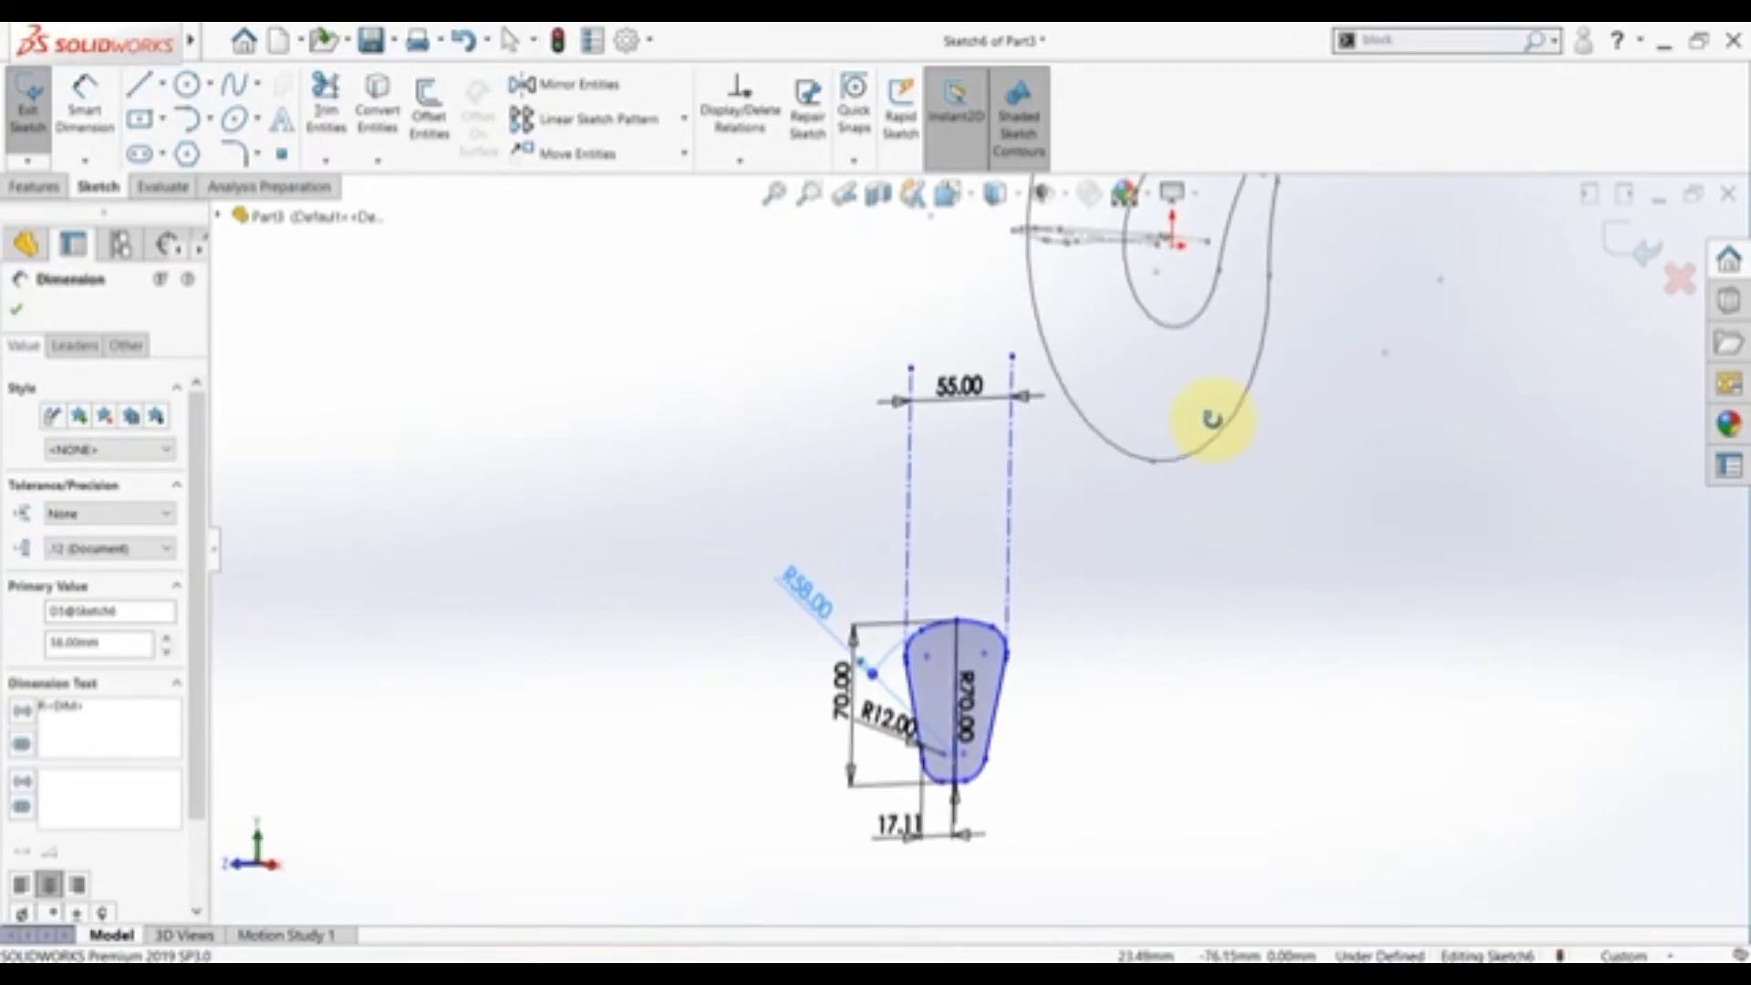
pyautogui.scroll(-3, 995, 766)
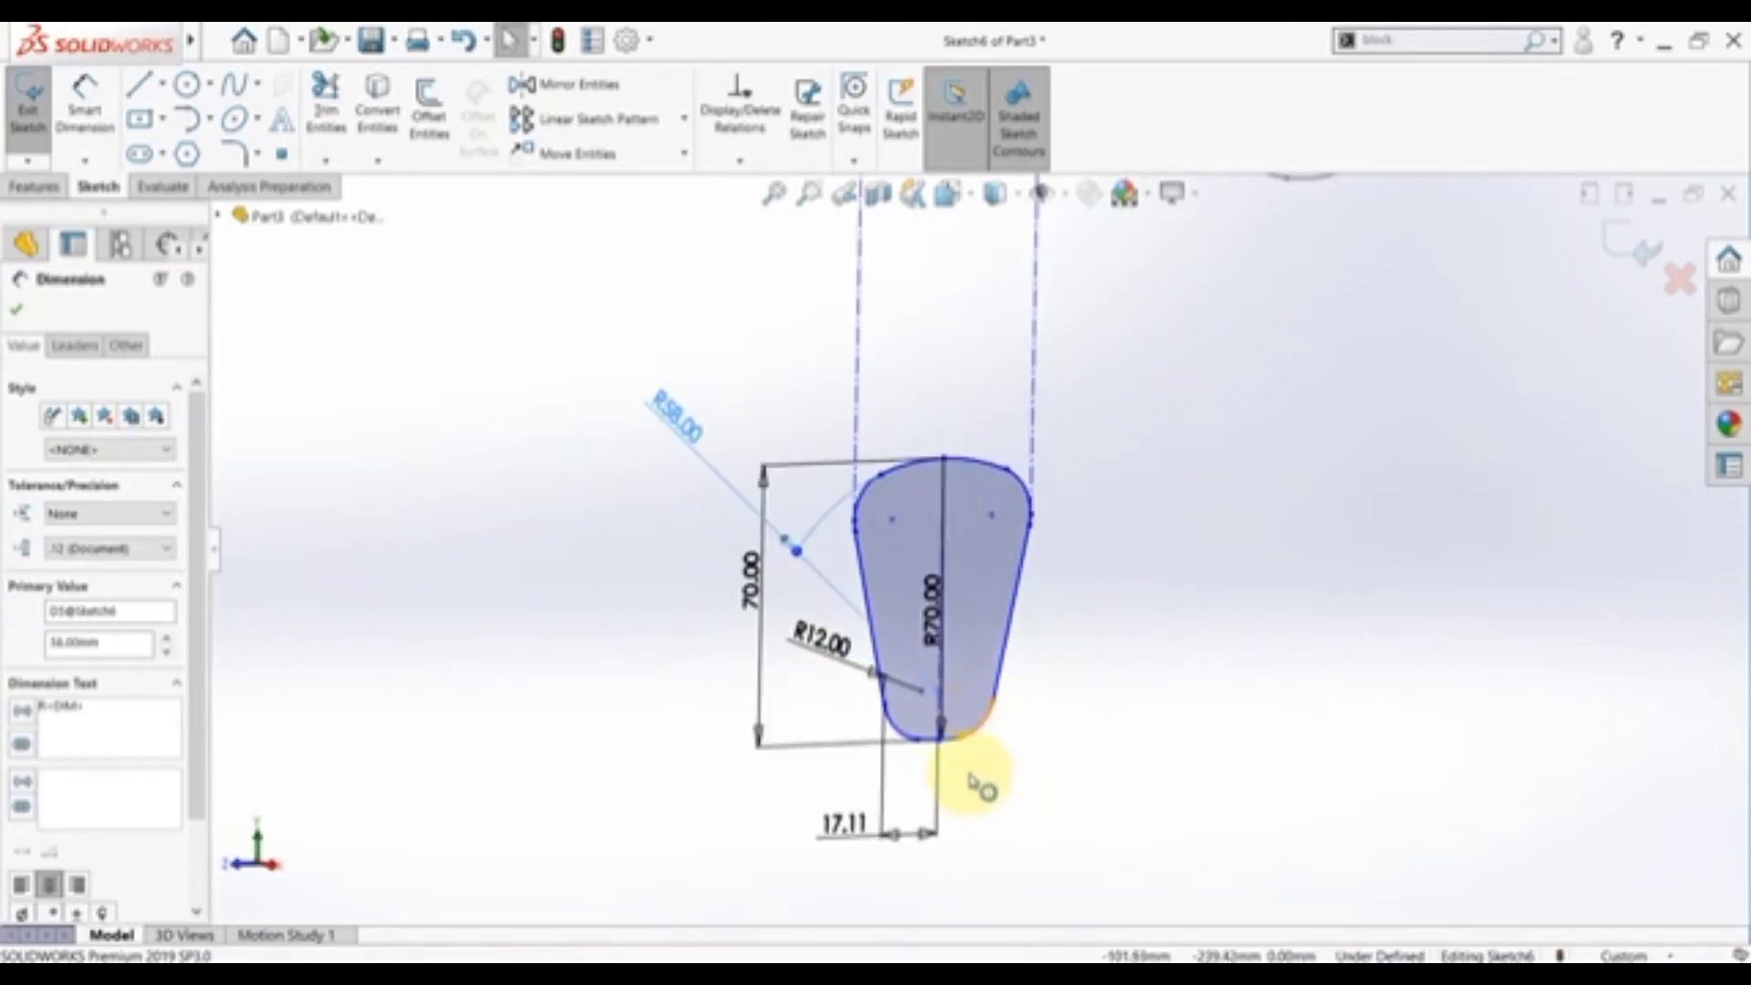
pyautogui.scroll(3, 978, 547)
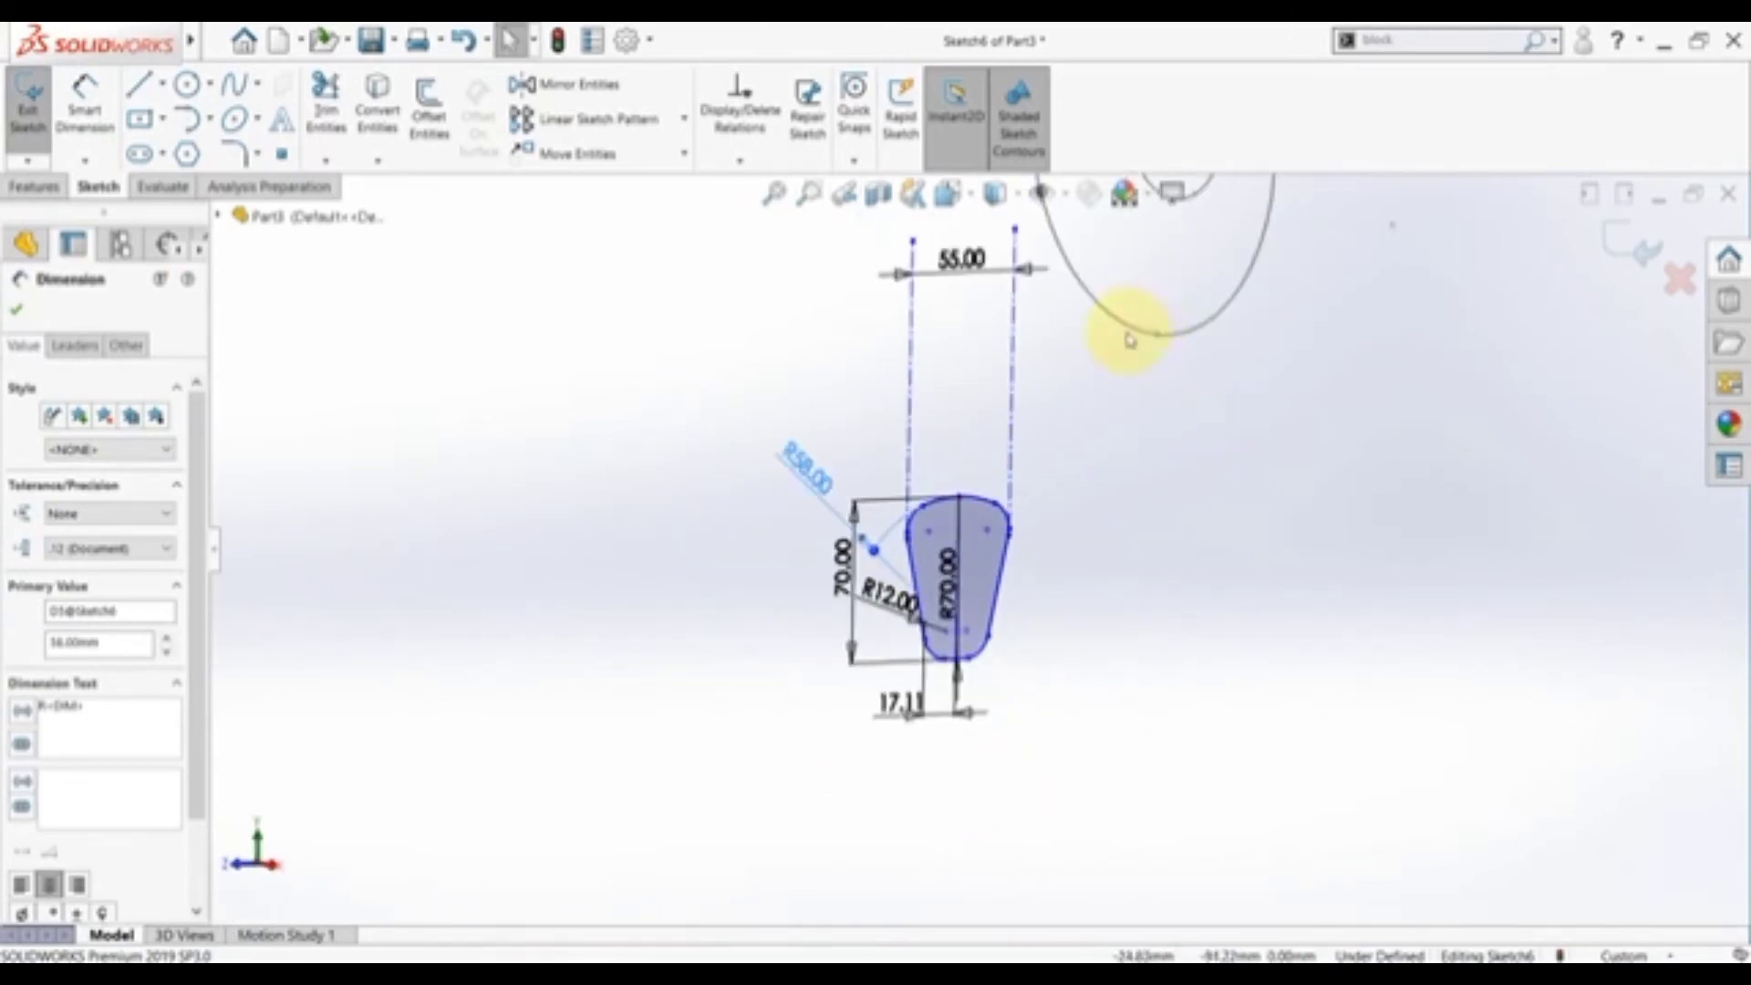
pyautogui.scroll(3, 1051, 521)
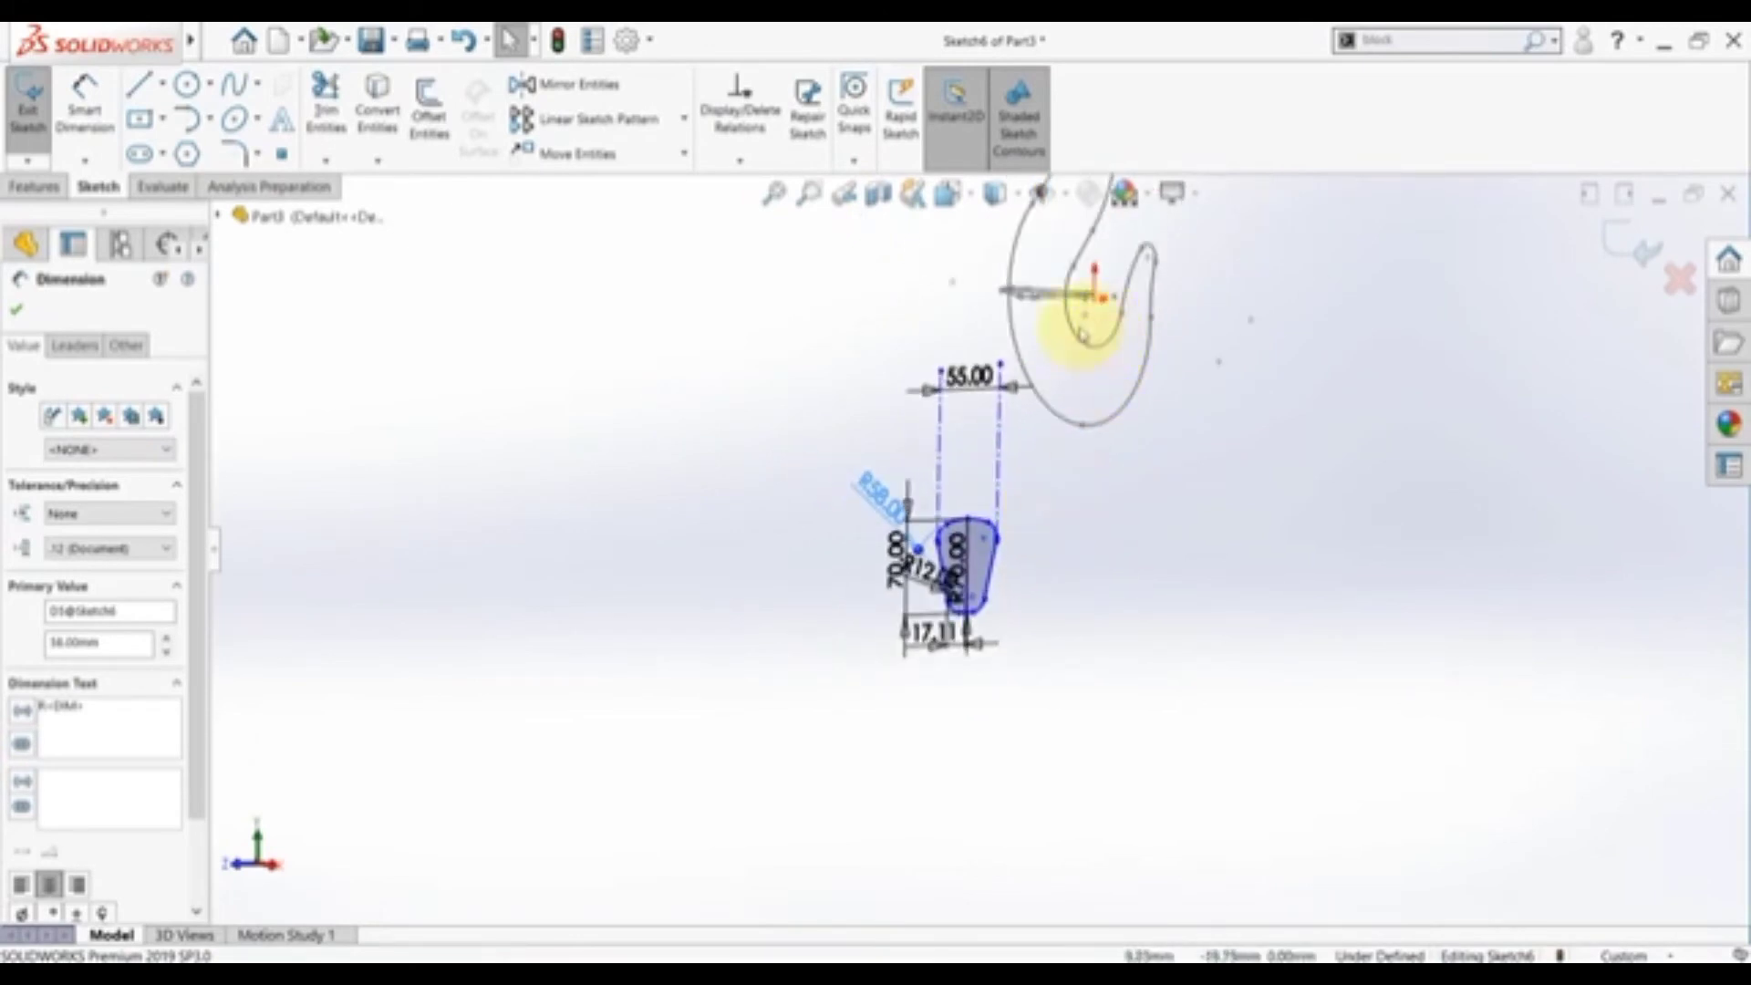
pyautogui.moveTo(1049, 572); pyautogui.dragTo(1031, 563, button='middle')
# - Delete the 70 mm height dimension from the section sketch
pyautogui.press('space')
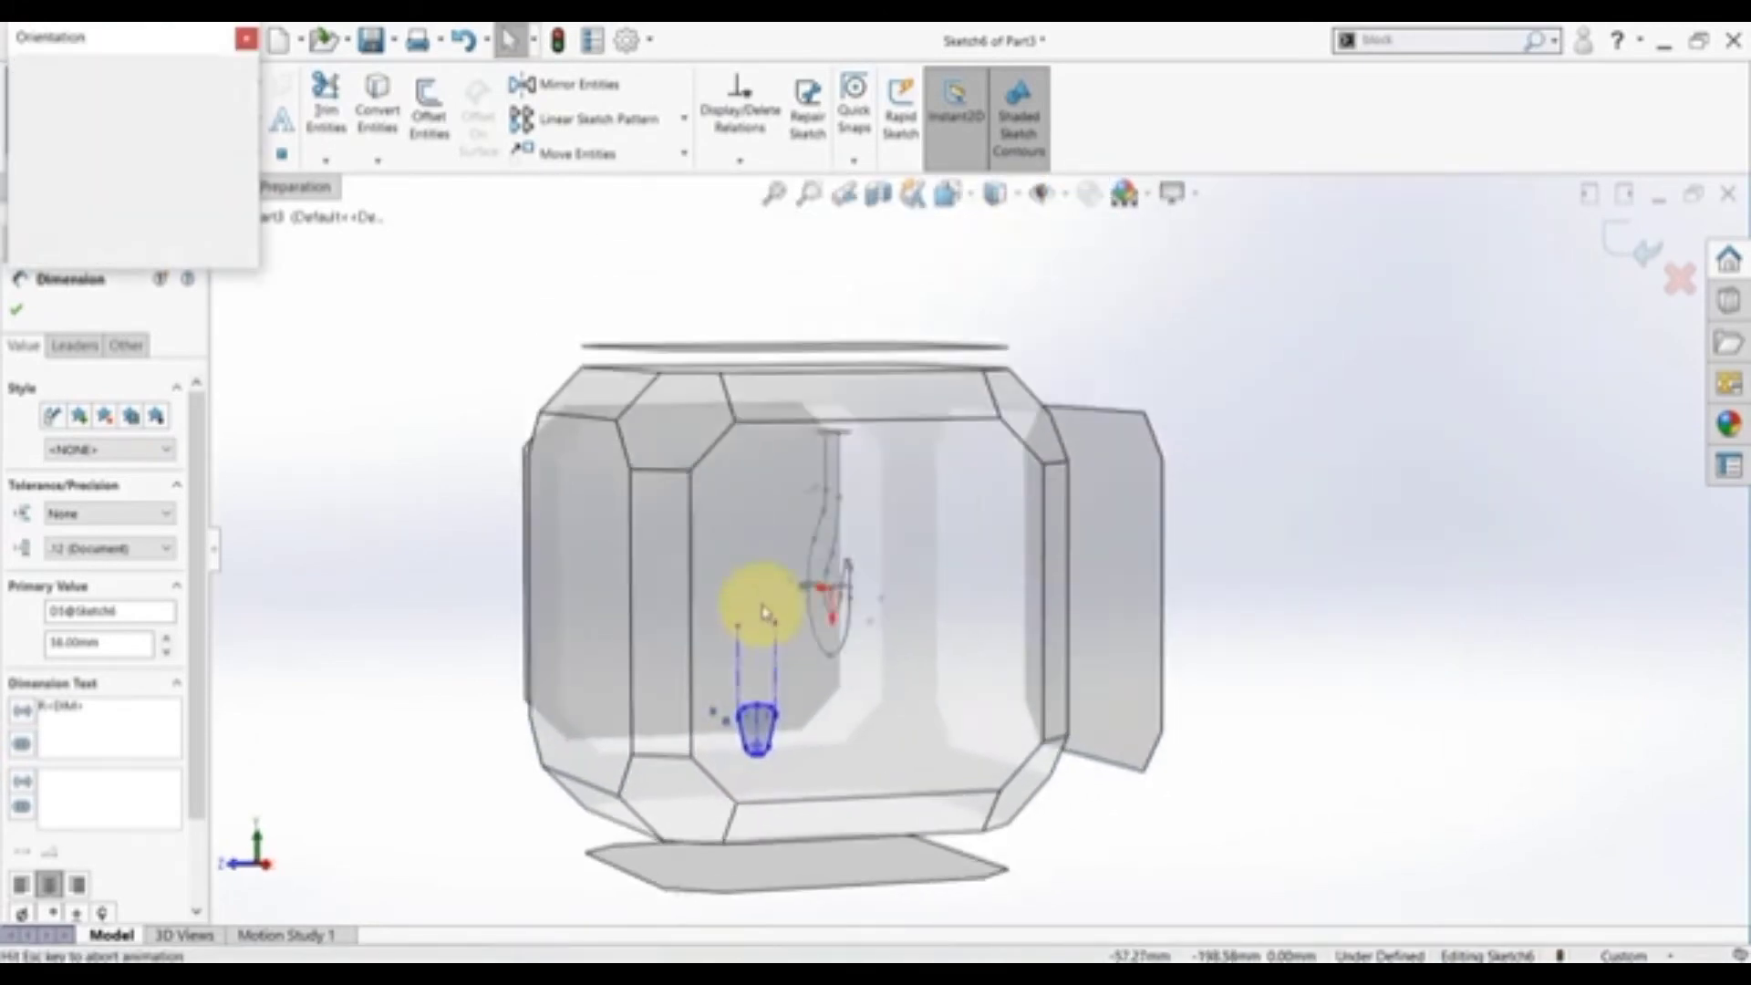
pyautogui.click(754, 570)
pyautogui.press('Escape')
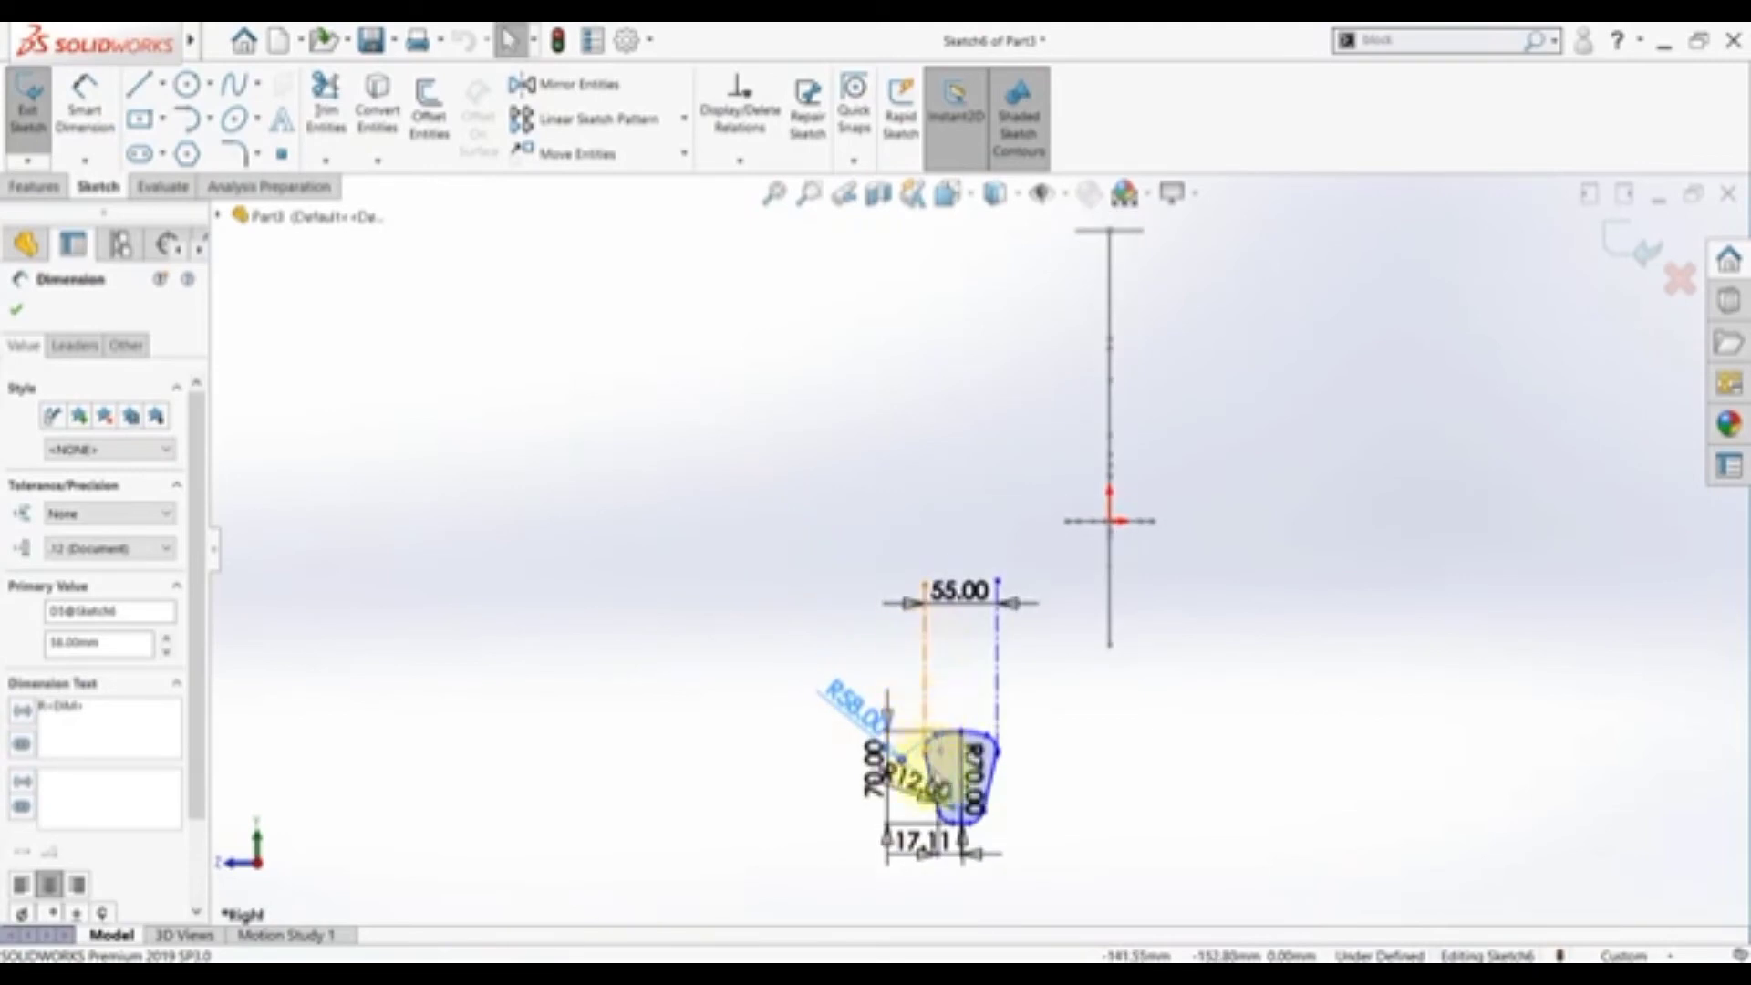
pyautogui.scroll(-8, 934, 771)
pyautogui.click(686, 688)
pyautogui.click(686, 694)
pyautogui.click(774, 474)
pyautogui.press('Delete')
pyautogui.scroll(9, 1003, 538)
pyautogui.scroll(-3, 1216, 395)
# - Project Sketch2's inner arc into the section sketch with Convert Entities
pyautogui.click(378, 98)
pyautogui.moveTo(1008, 555); pyautogui.dragTo(1023, 560, button='middle')
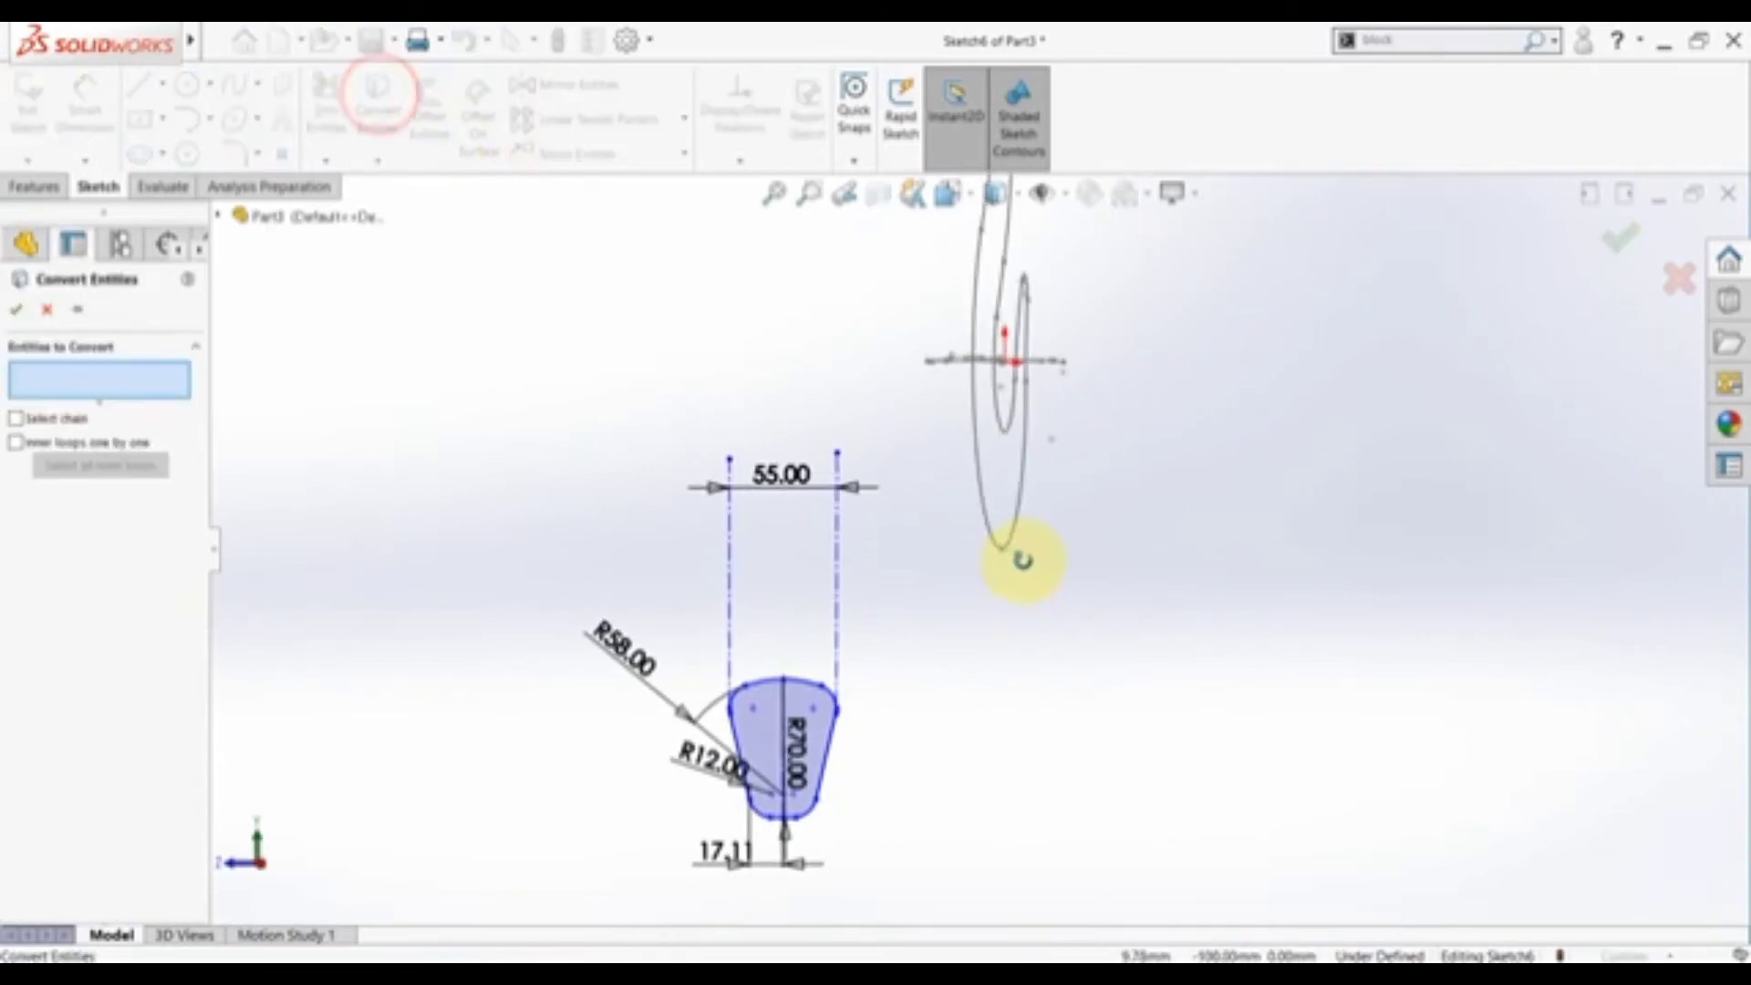
pyautogui.click(1002, 427)
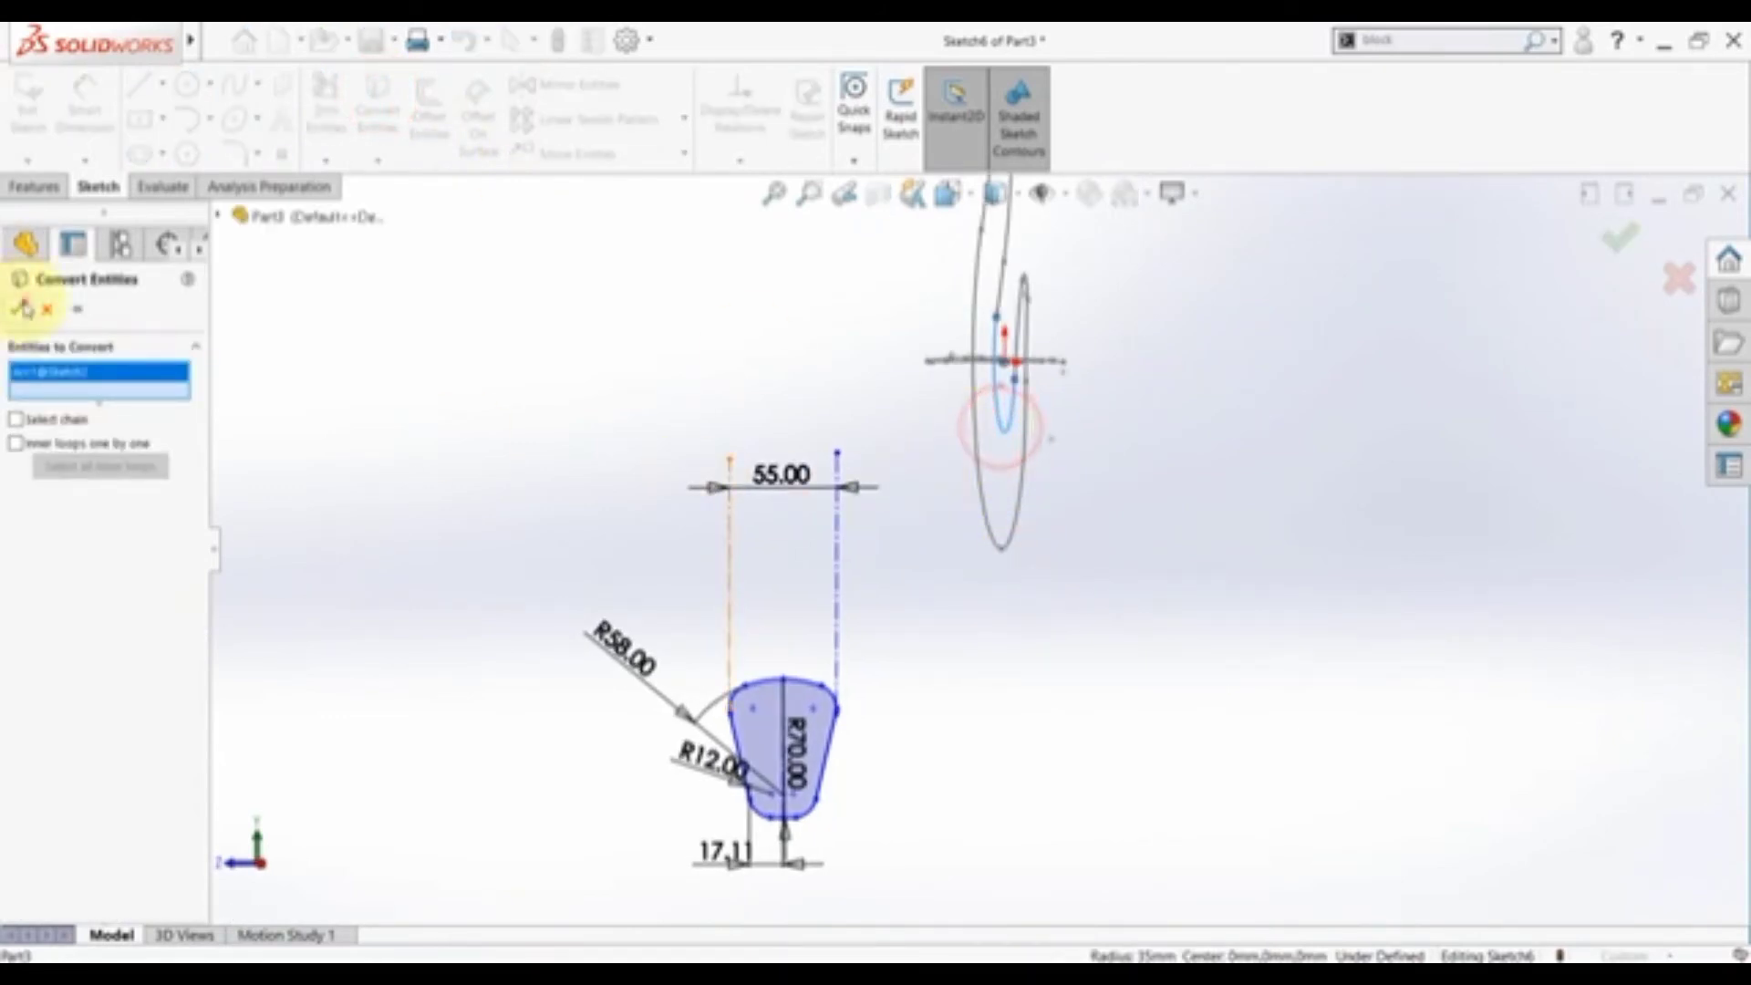
pyautogui.click(24, 309)
pyautogui.press('space')
pyautogui.click(673, 555)
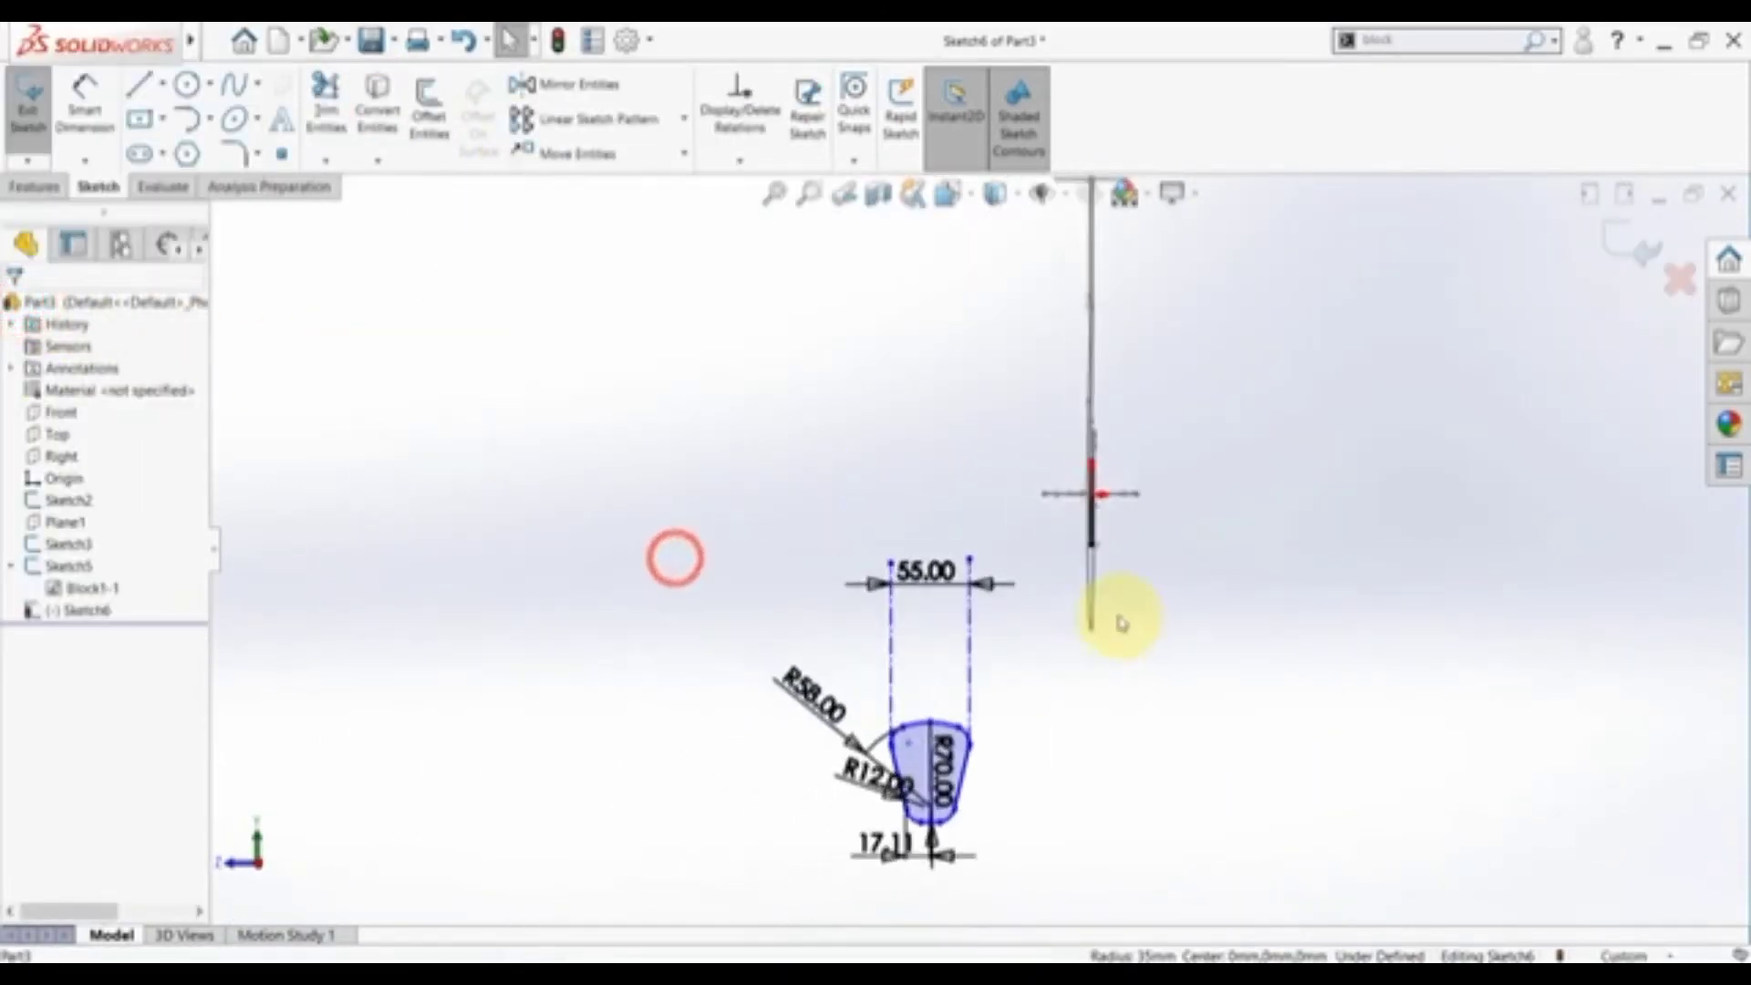
# - Draw a horizontal centerline off the vertical line and toggle that line's construction status
pyautogui.click(164, 83)
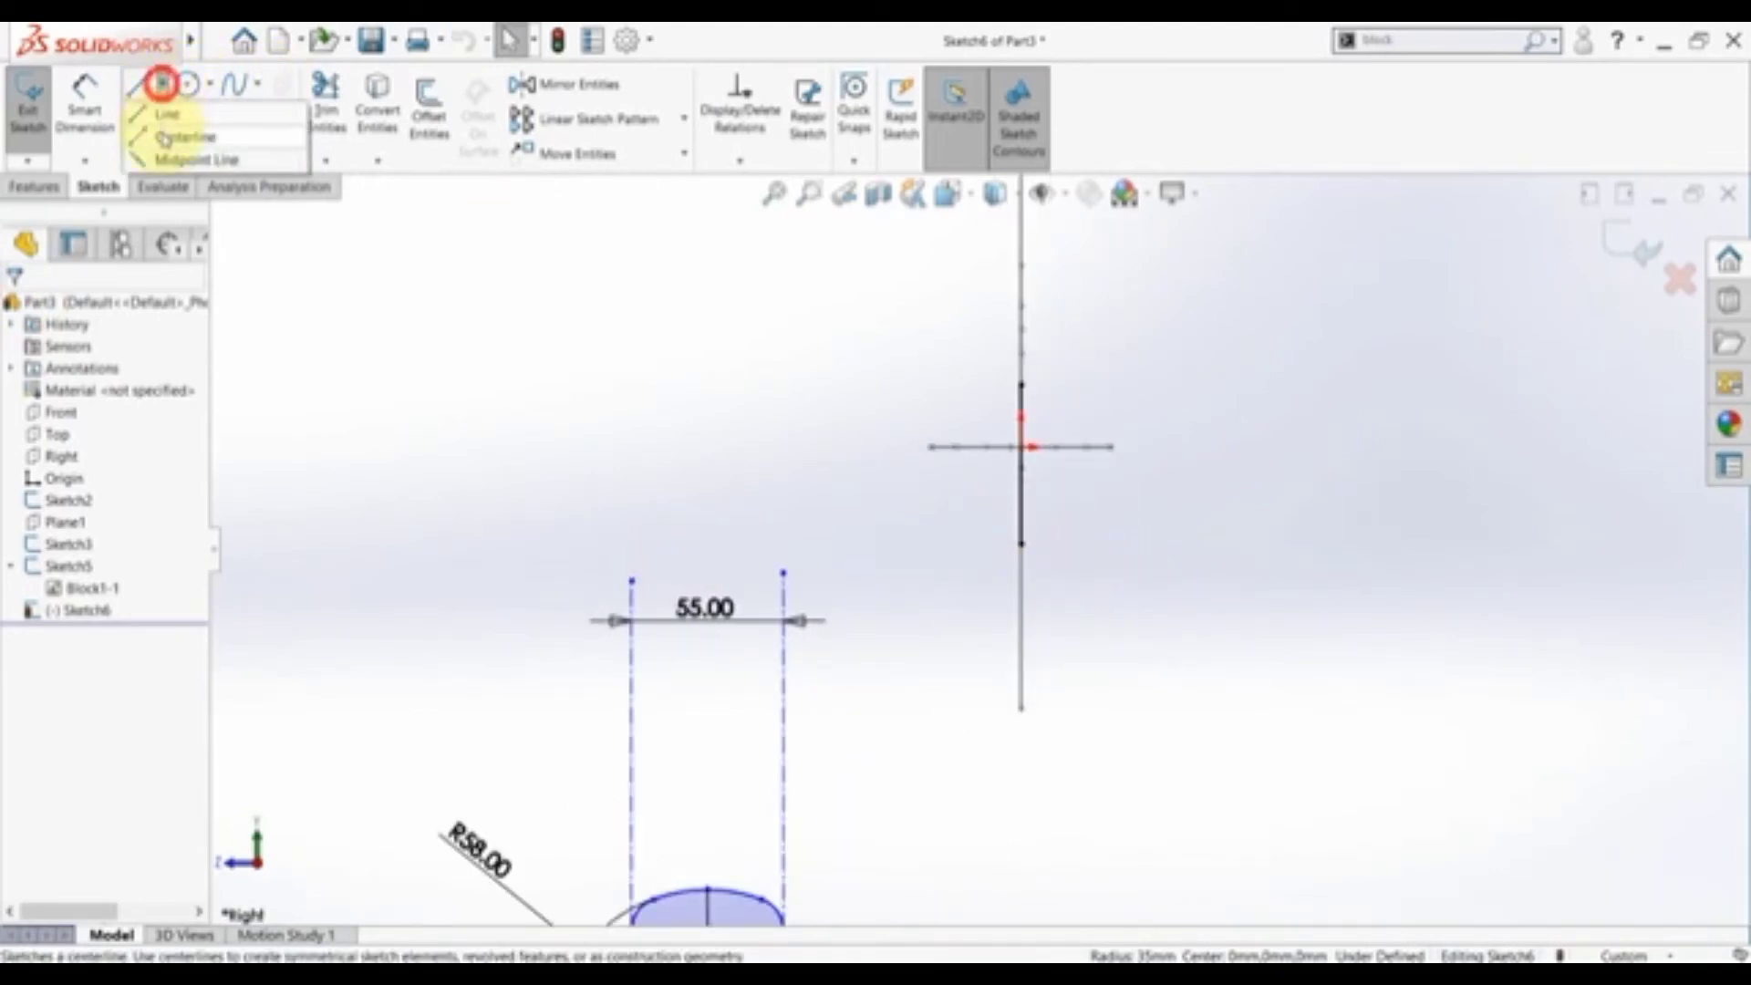
pyautogui.click(178, 141)
pyautogui.click(1022, 544)
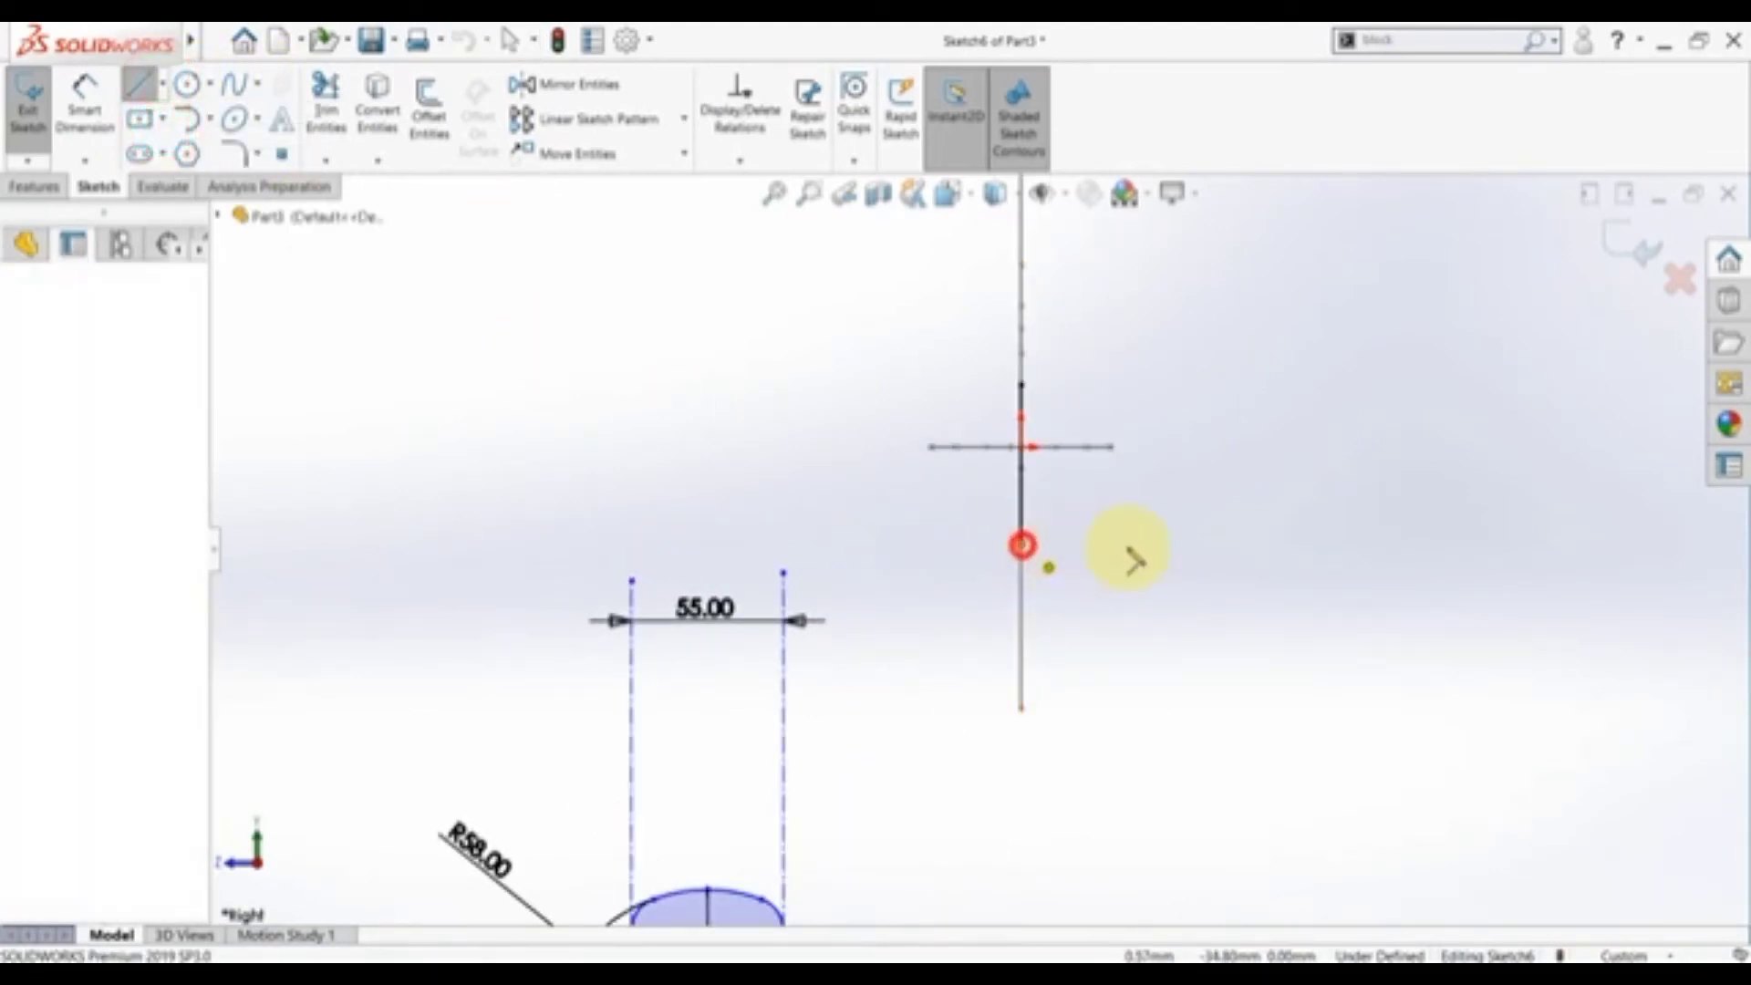
pyautogui.click(1175, 543)
pyautogui.press('Escape')
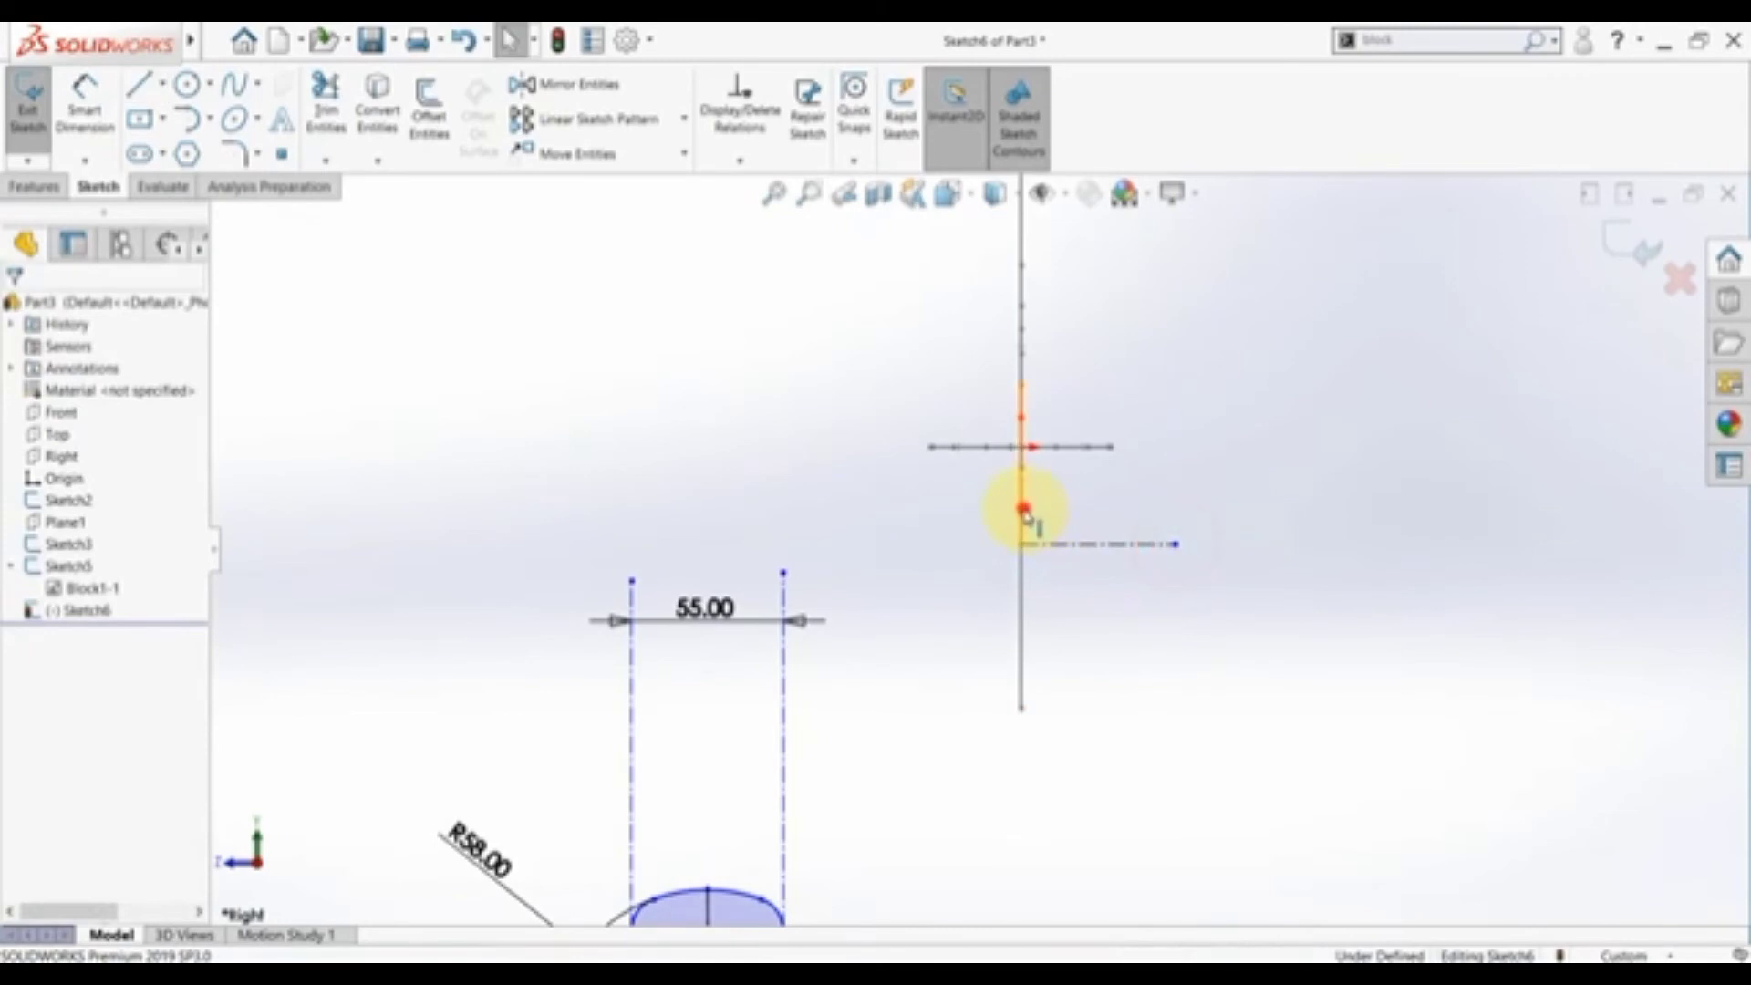
pyautogui.click(1022, 501)
pyautogui.click(1104, 460)
pyautogui.click(1111, 673)
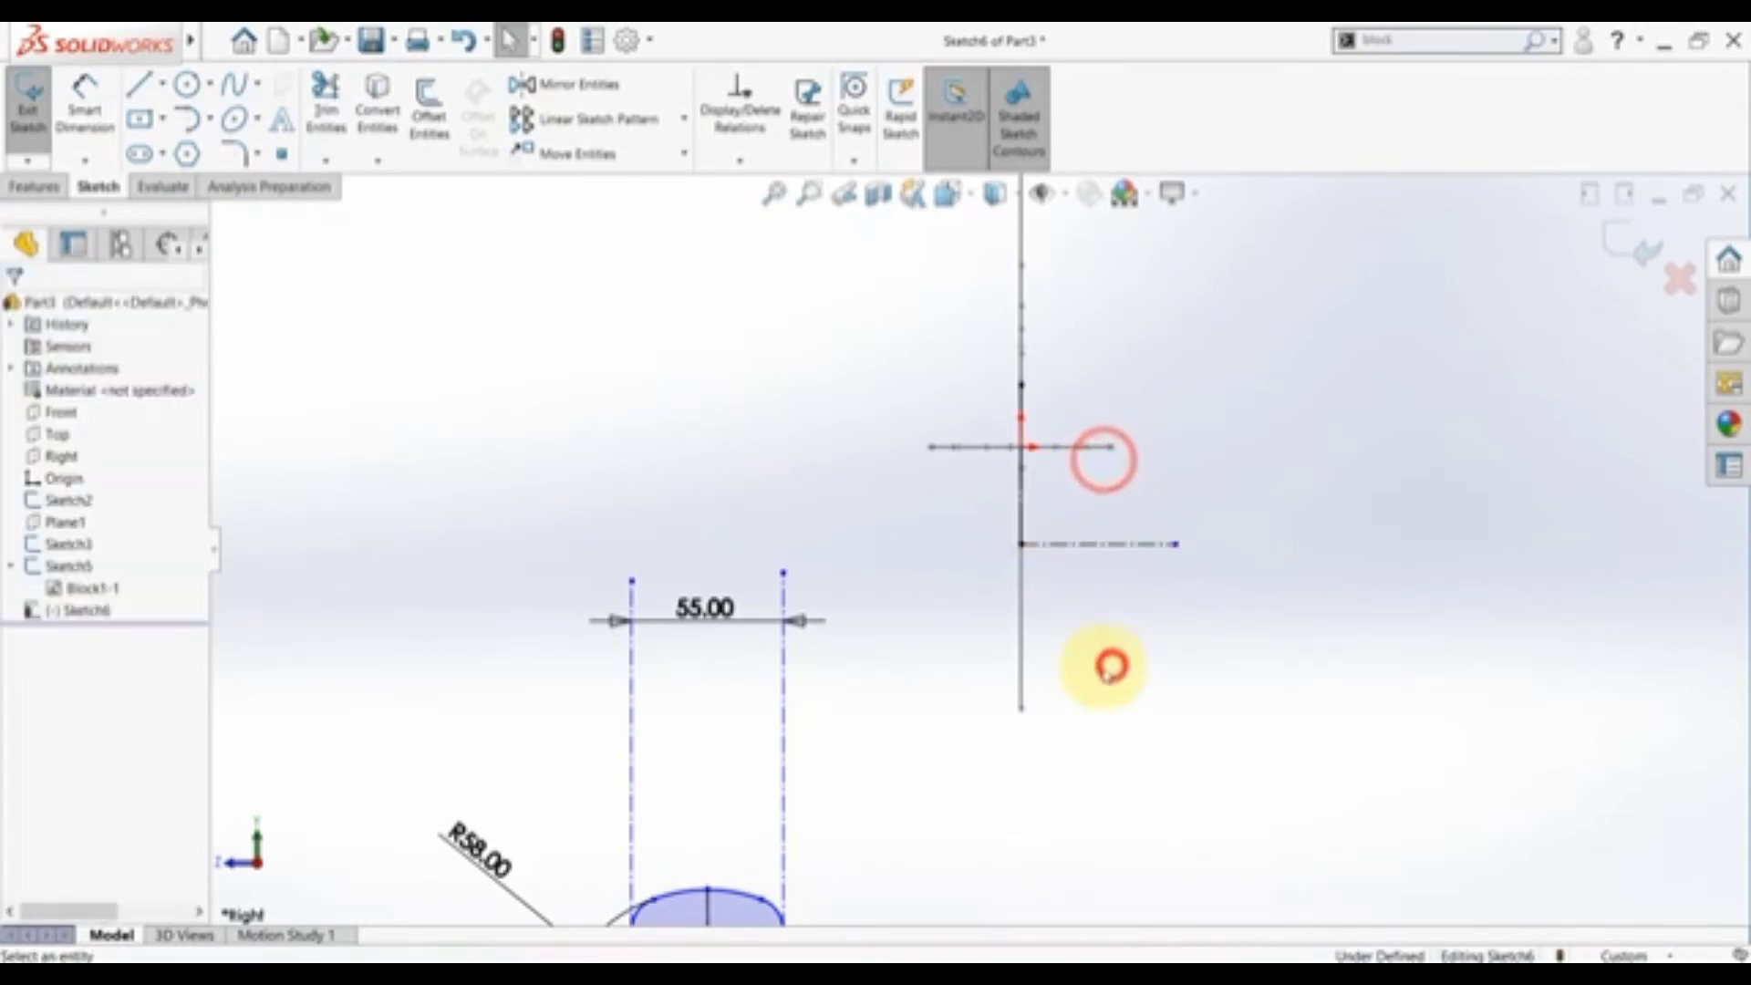
# - Project the hook path's left and right arcs into the sketch
pyautogui.click(374, 114)
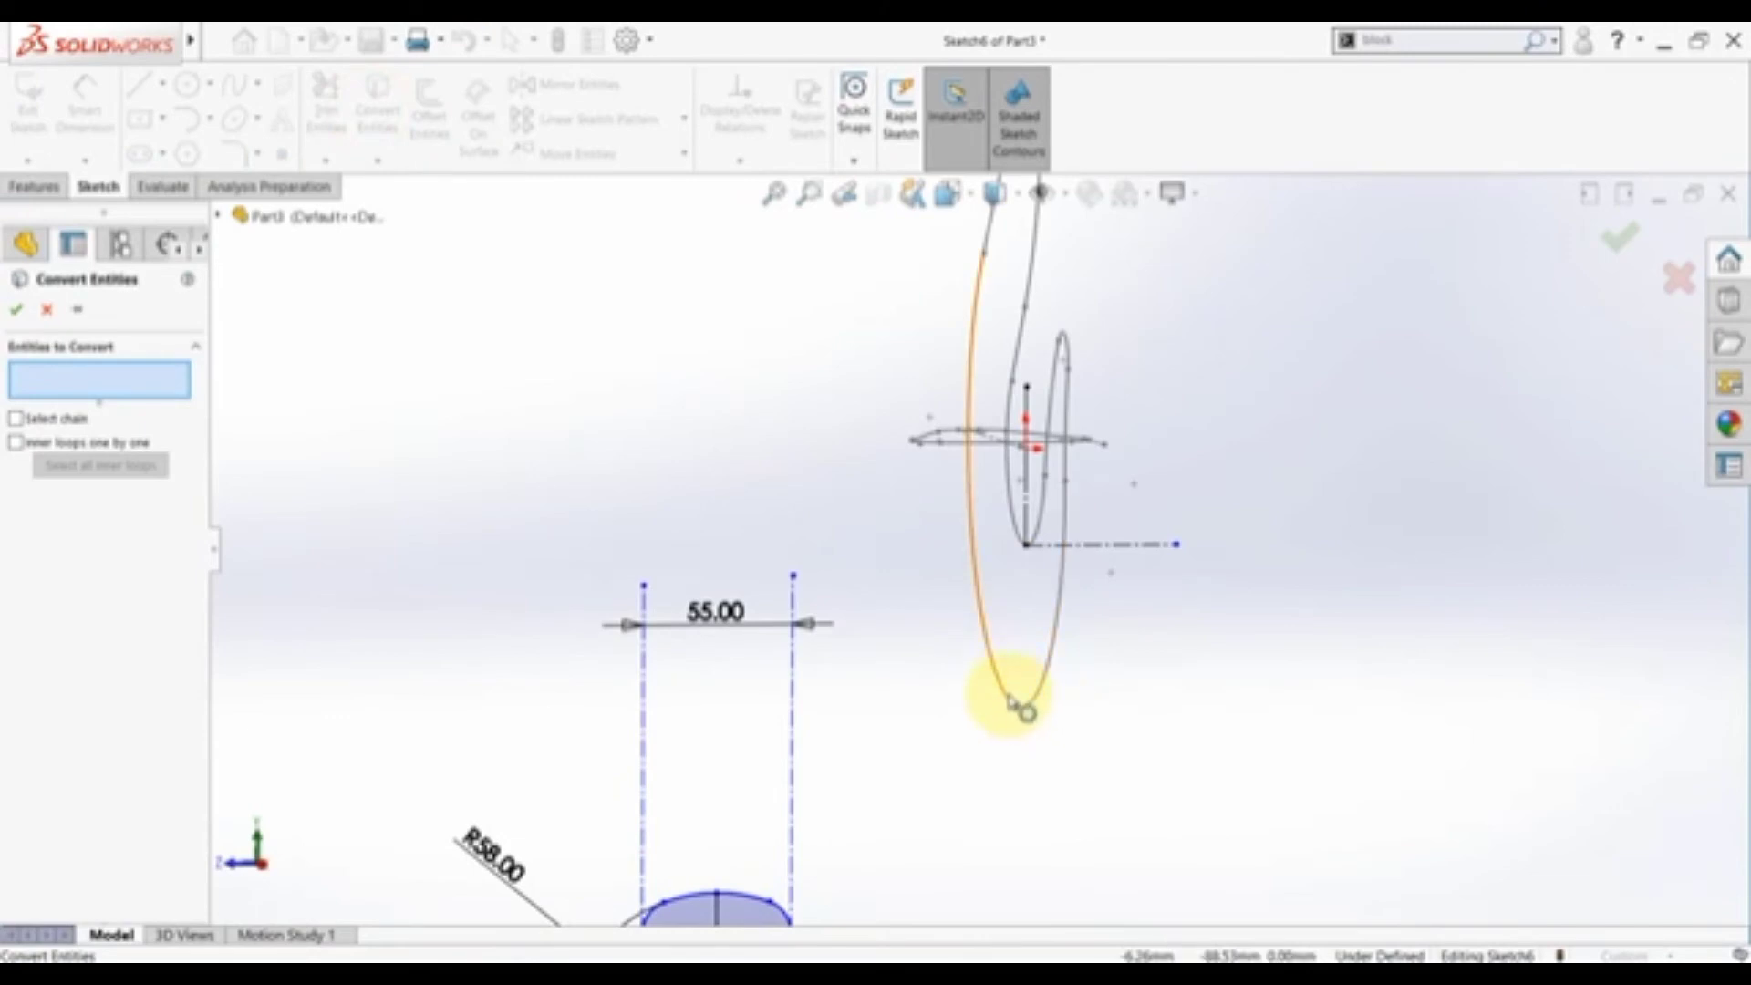
pyautogui.click(1005, 693)
pyautogui.click(1038, 695)
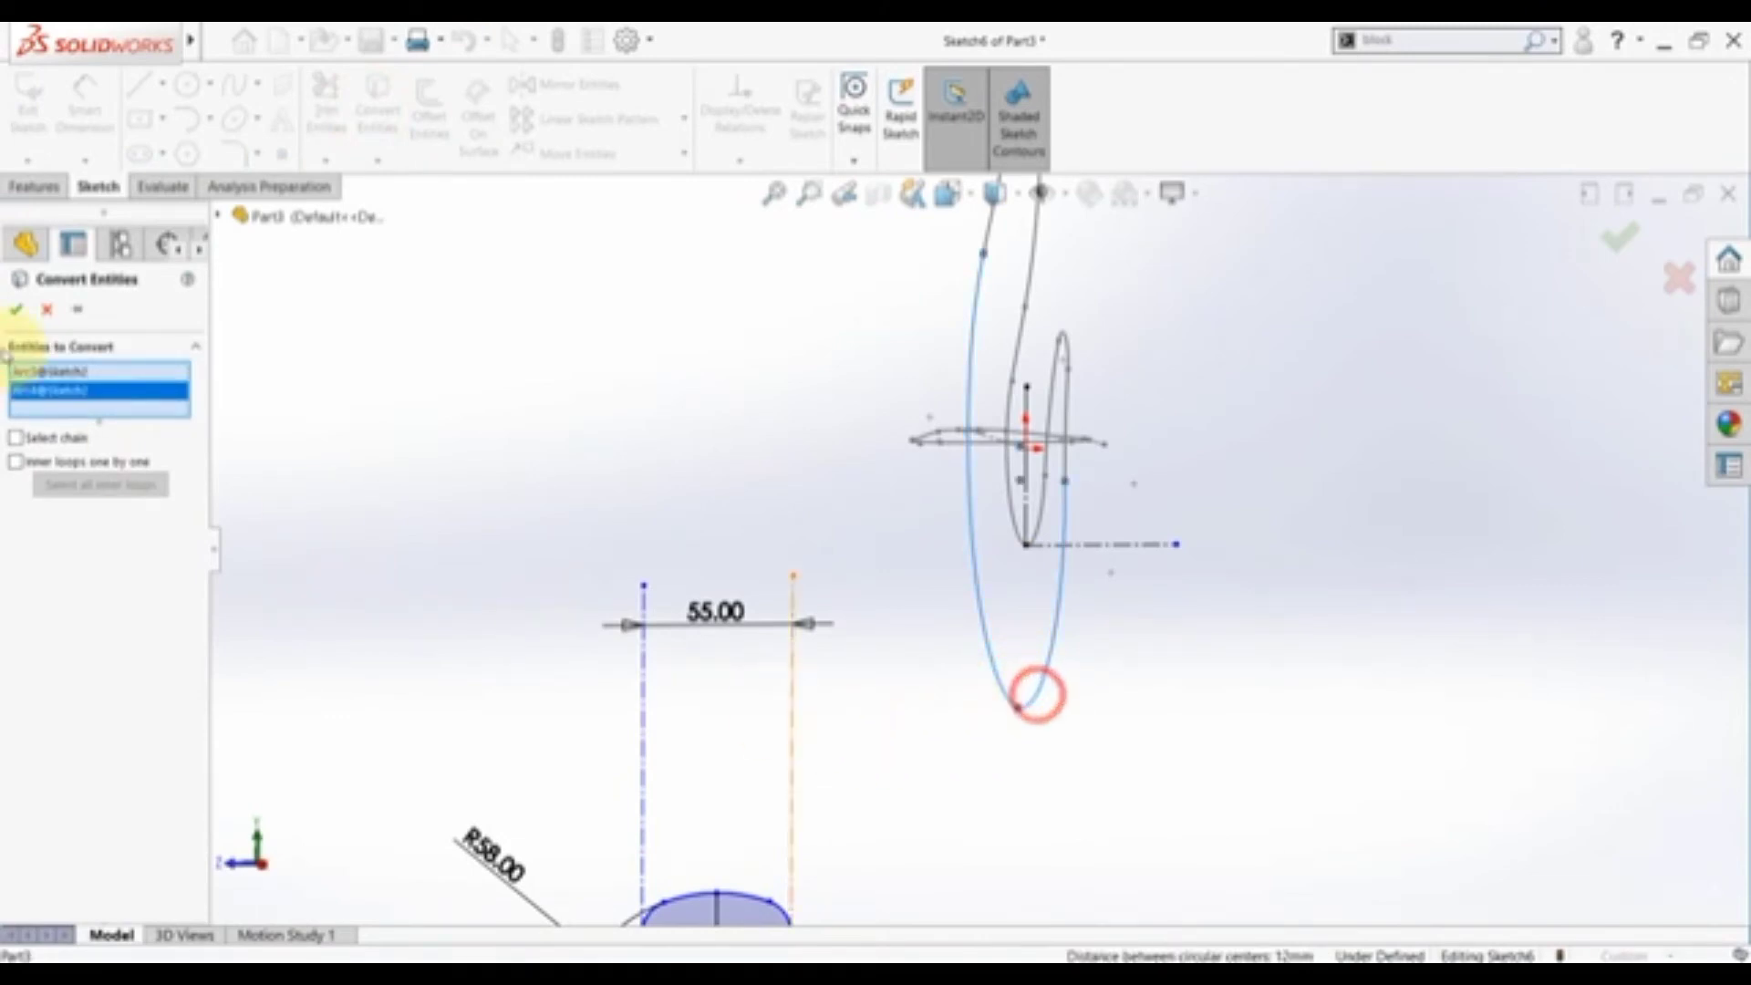
pyautogui.click(20, 312)
pyautogui.press('space')
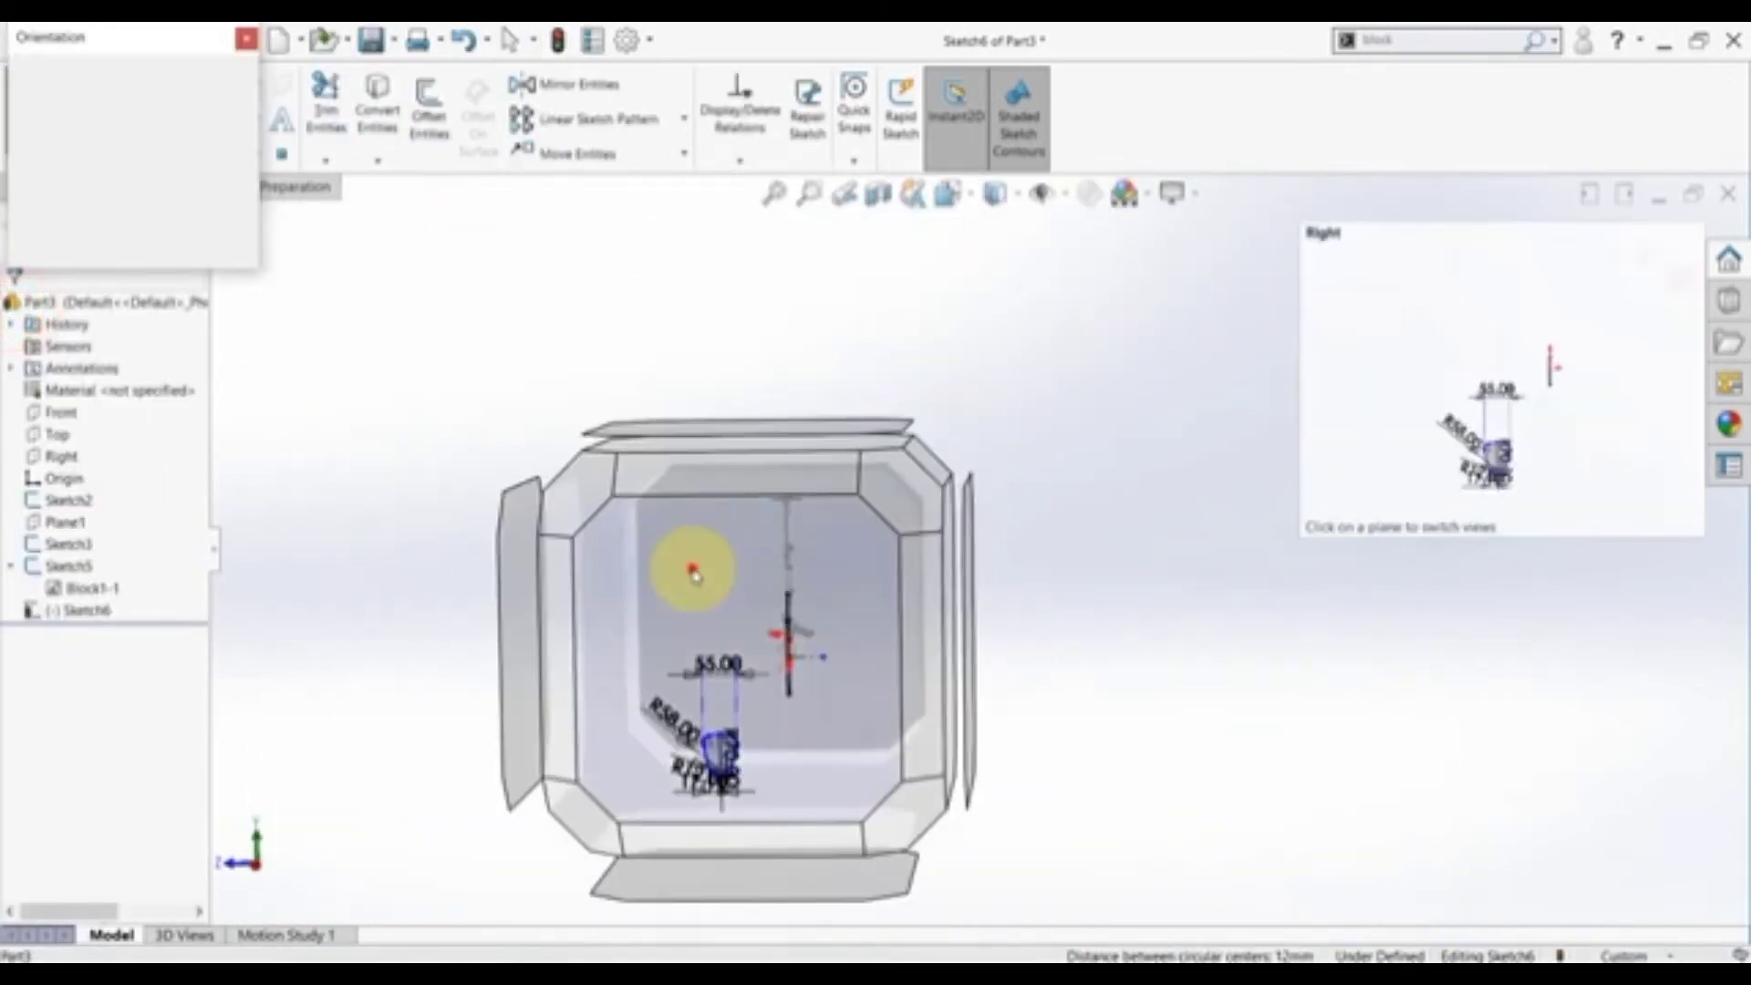
pyautogui.click(693, 568)
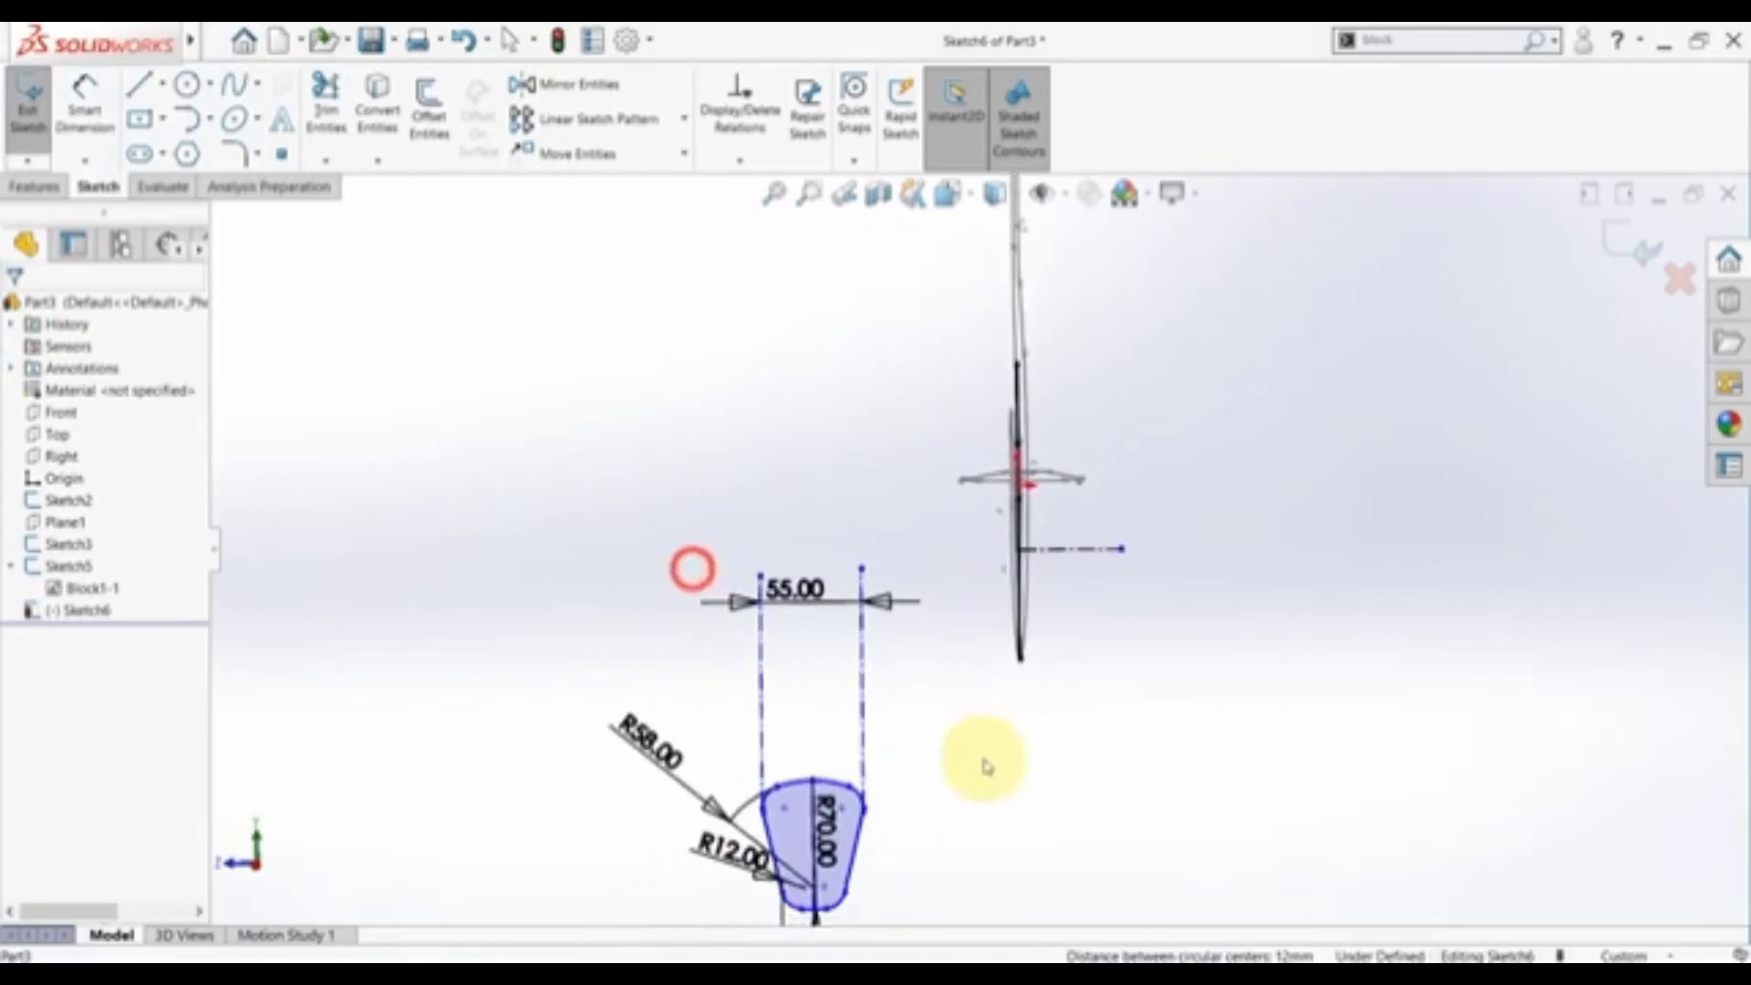
# - Draw a short horizontal line from the vertical line's lower end and make the vertical line construction
pyautogui.click(164, 85)
pyautogui.click(166, 114)
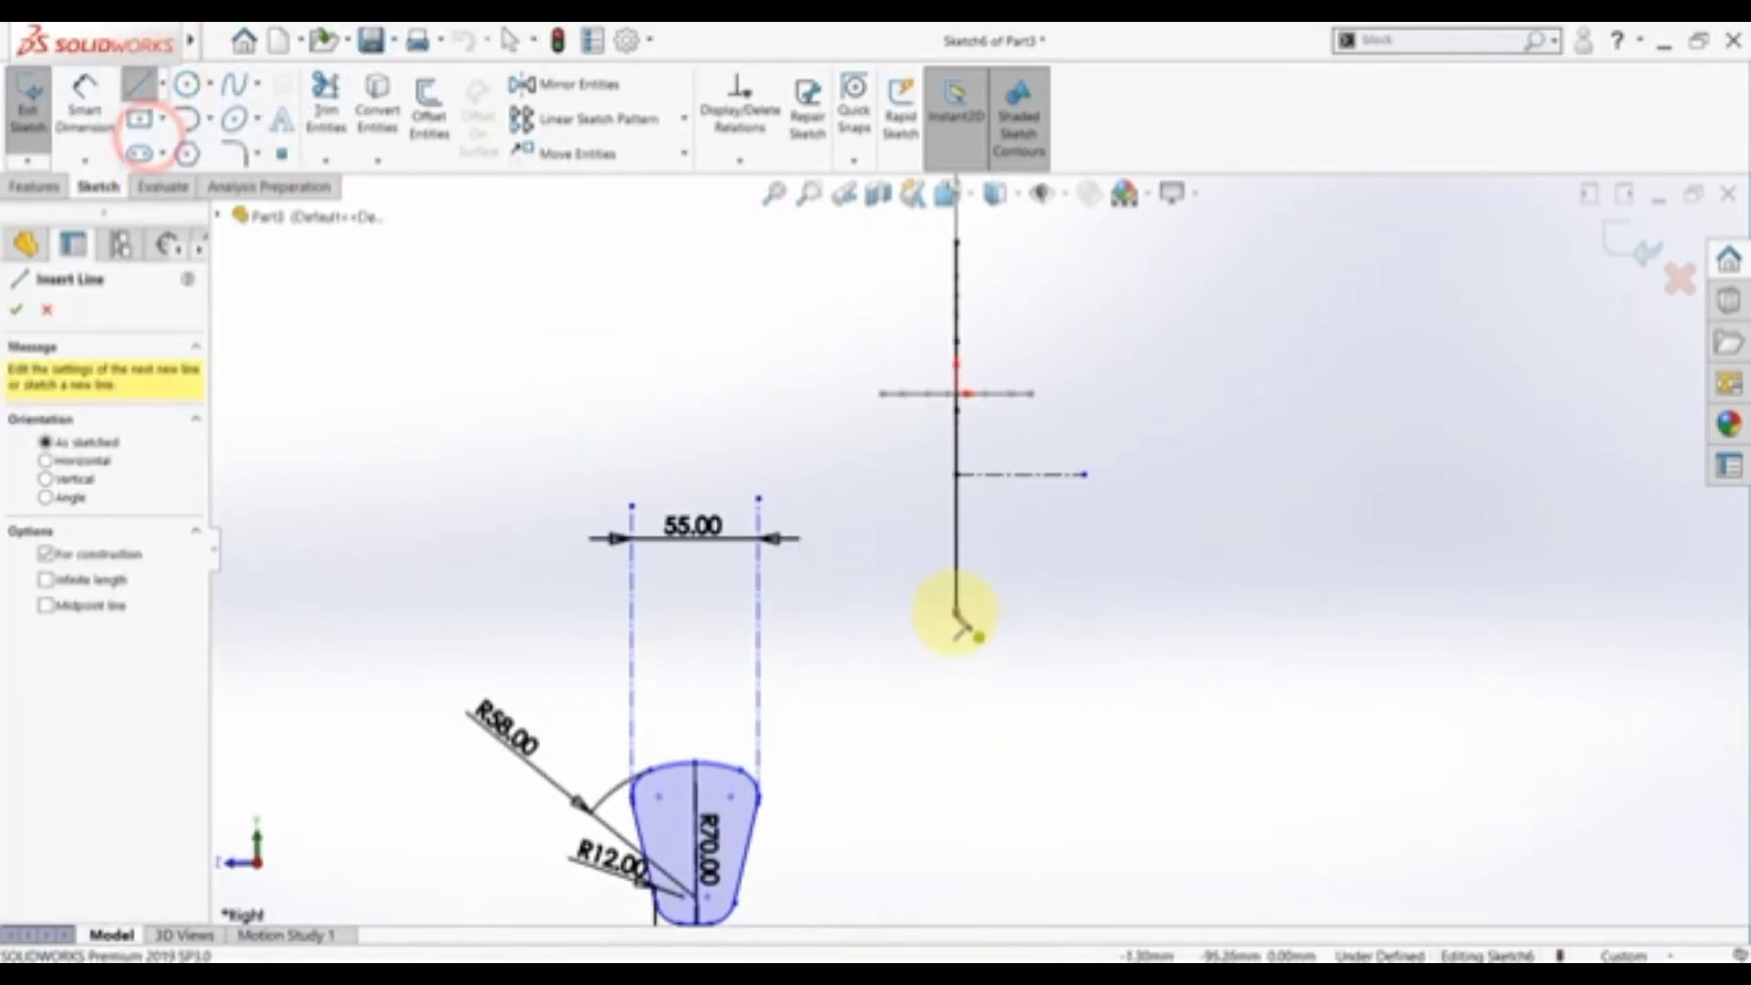
pyautogui.click(955, 611)
pyautogui.click(1094, 611)
pyautogui.press('Escape')
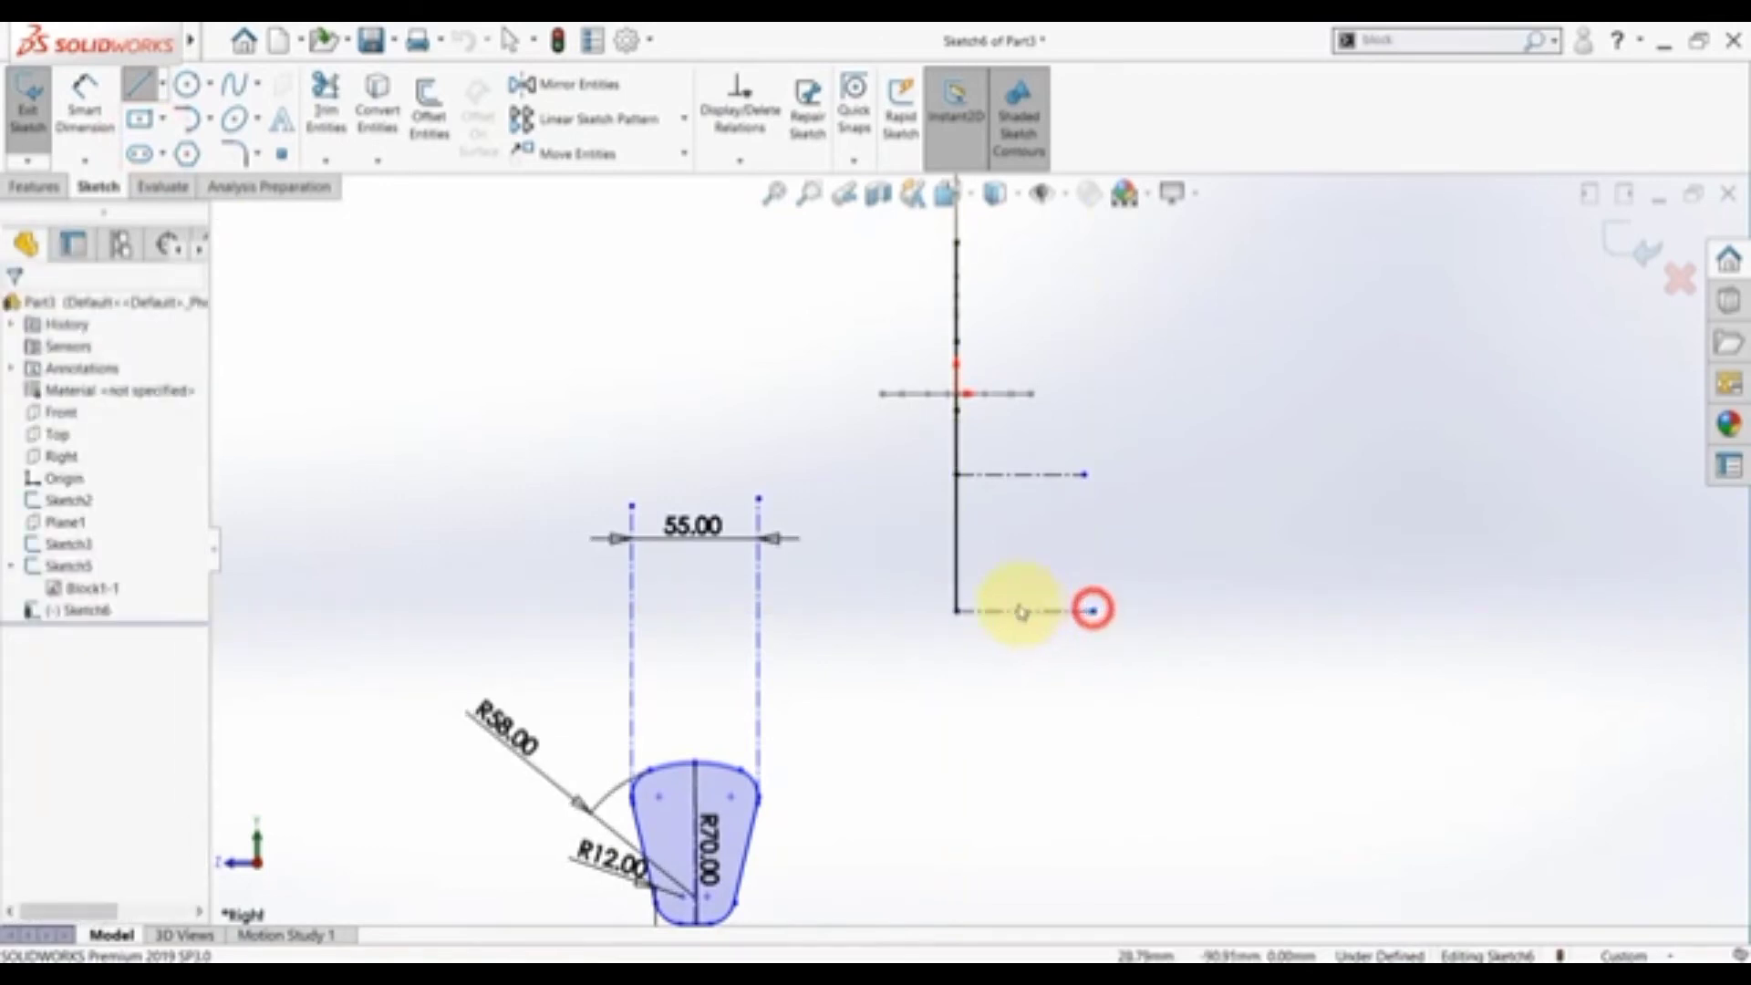
pyautogui.click(955, 544)
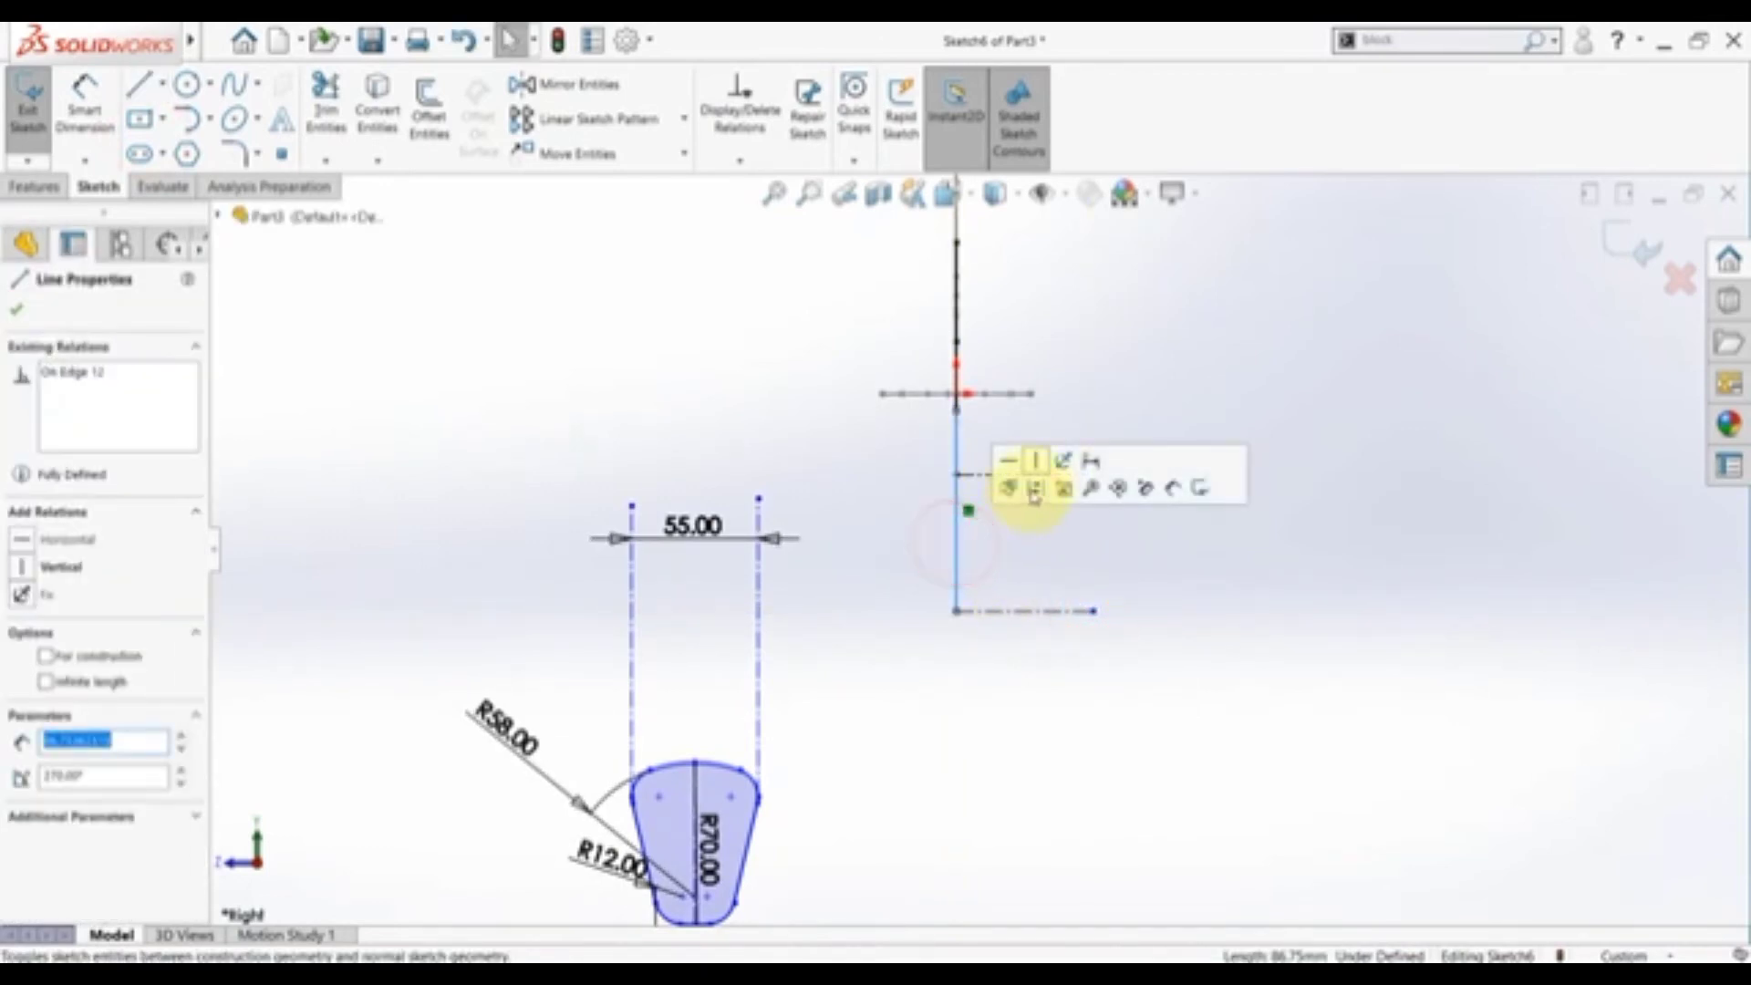
pyautogui.click(1028, 489)
pyautogui.moveTo(944, 333); pyautogui.dragTo(975, 545, button='middle')
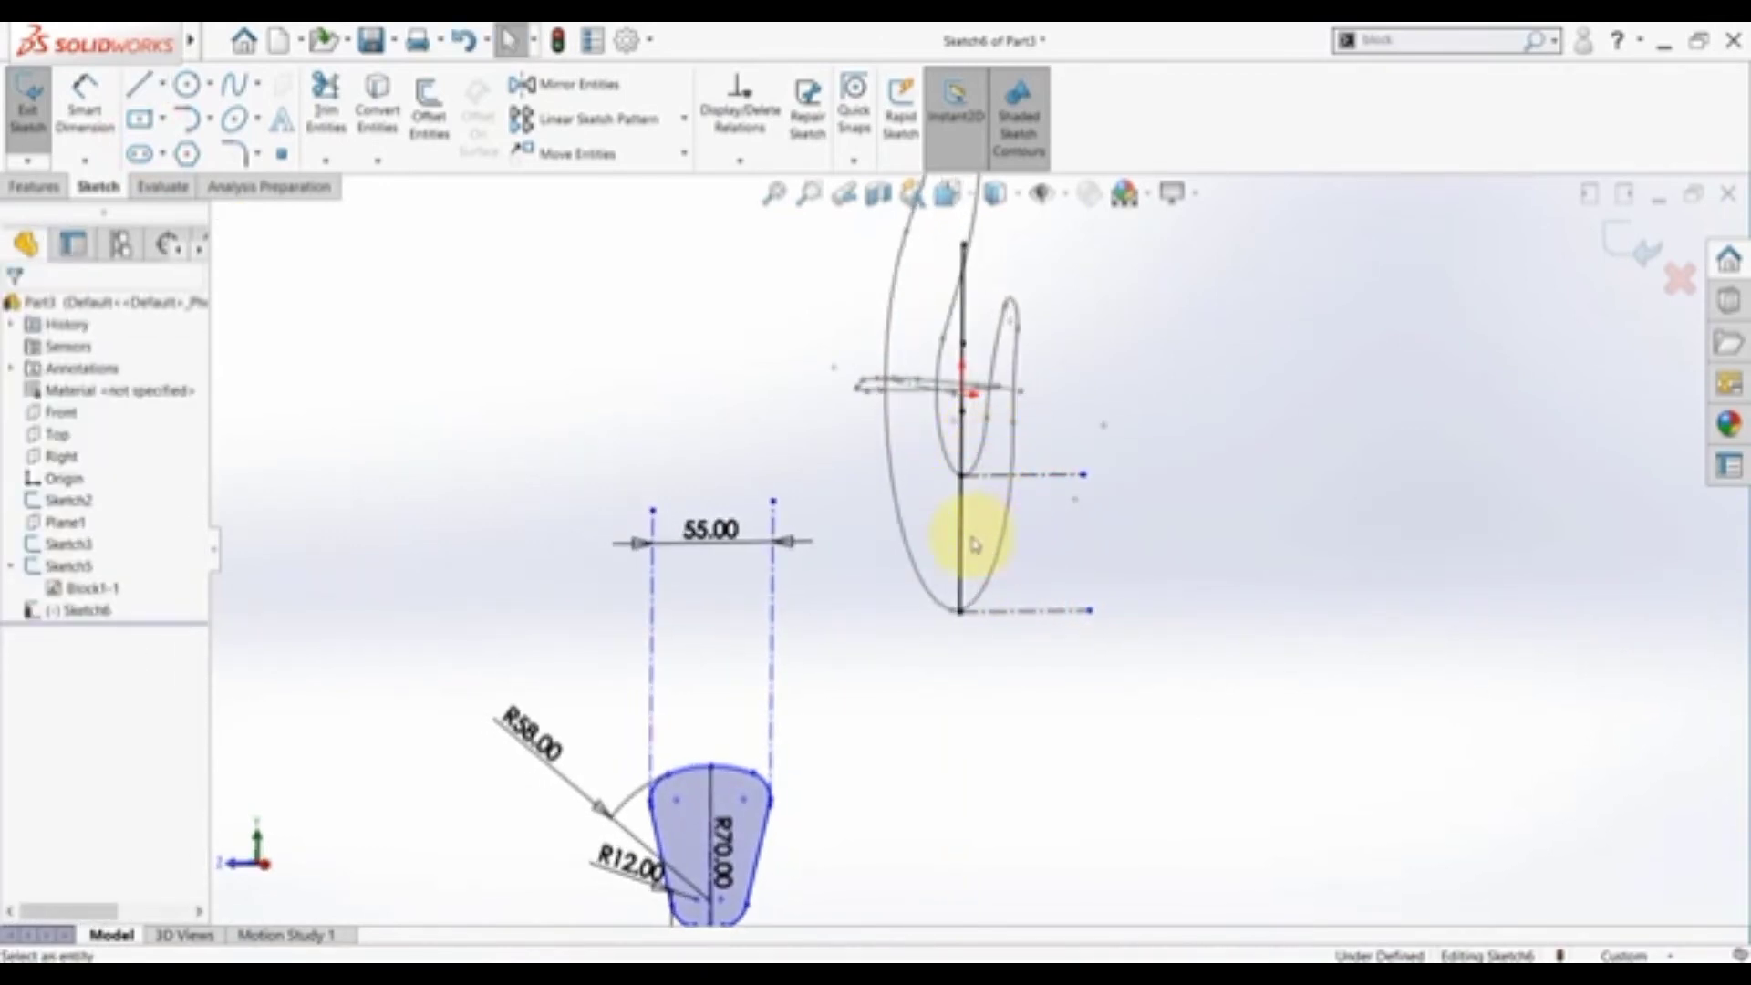
pyautogui.click(962, 514)
pyautogui.click(1040, 469)
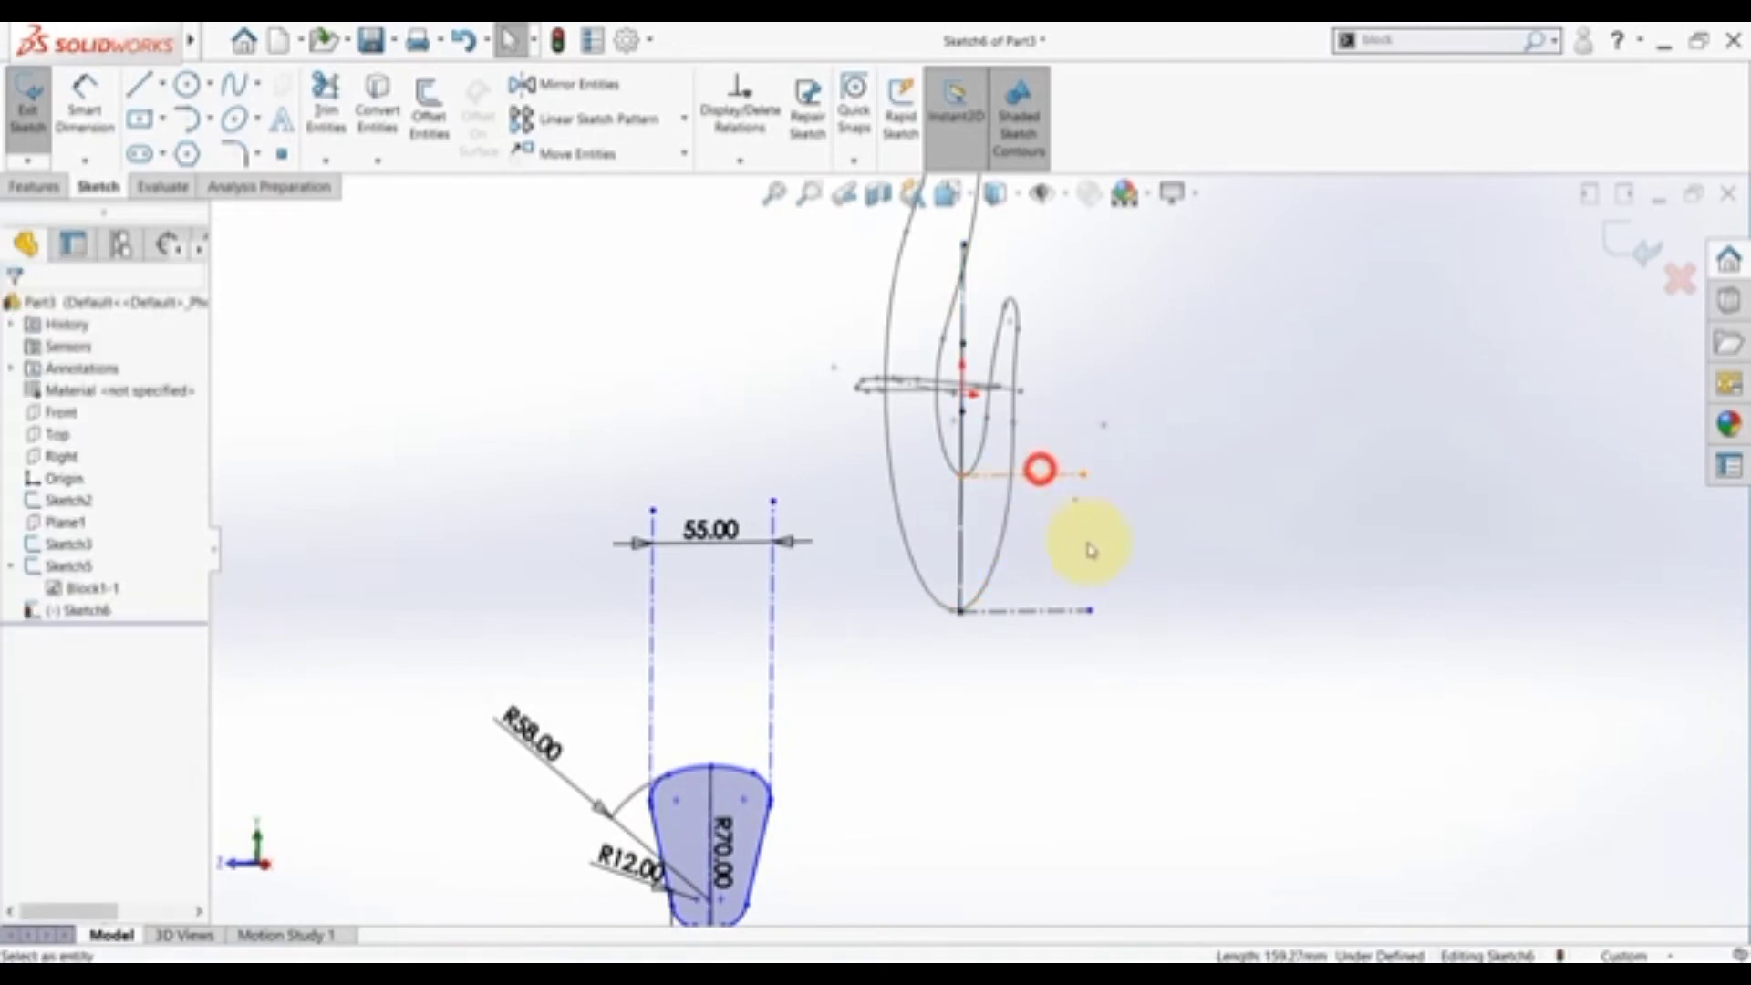
pyautogui.press('space')
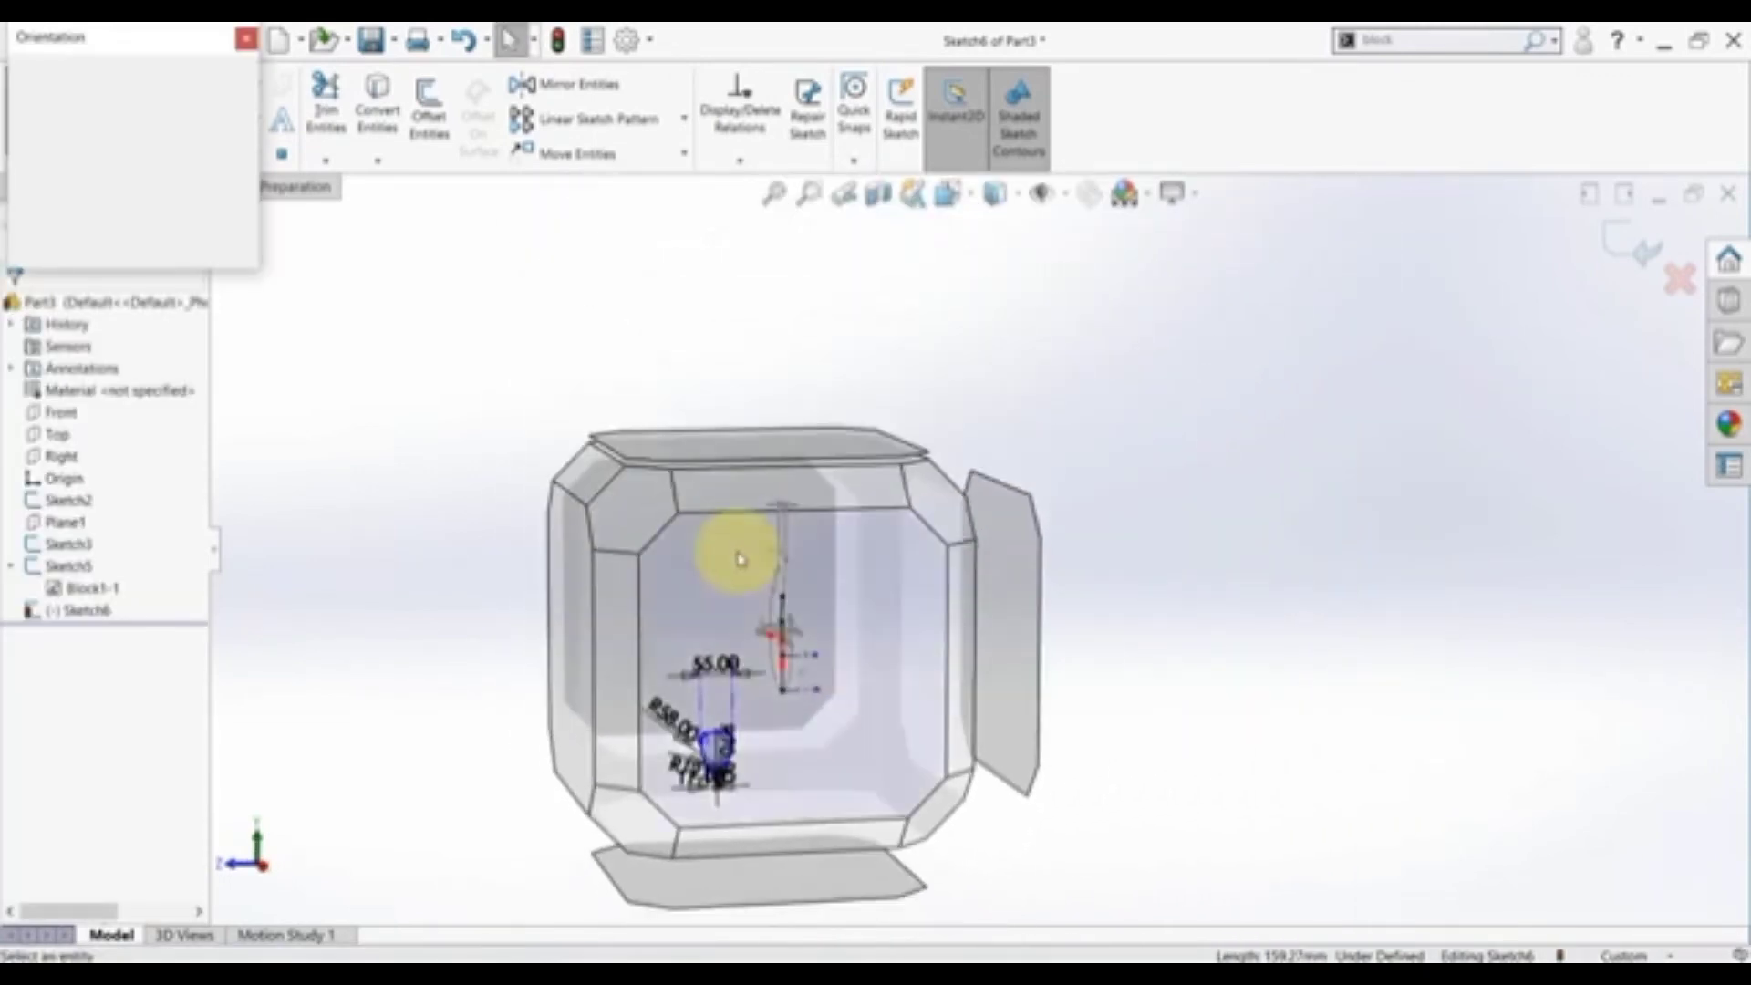
pyautogui.click(737, 551)
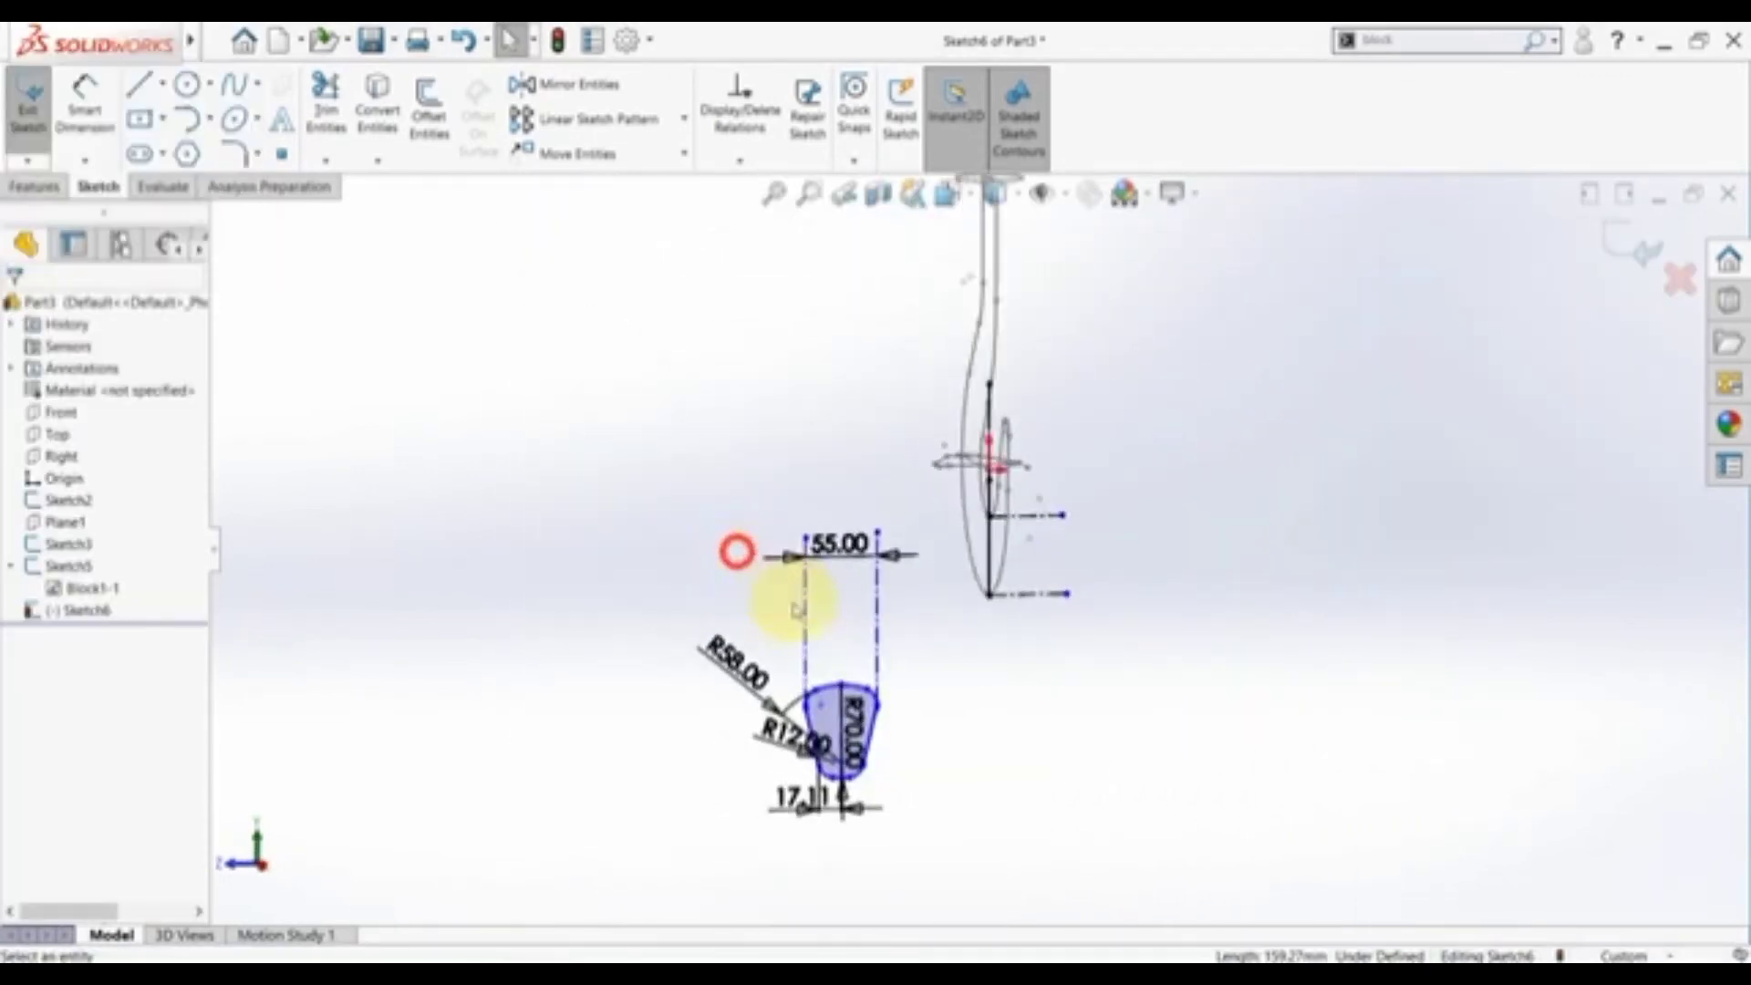
# - Move the whole tapered profile from its bottom point to the end of the horizontal line
pyautogui.click(603, 161)
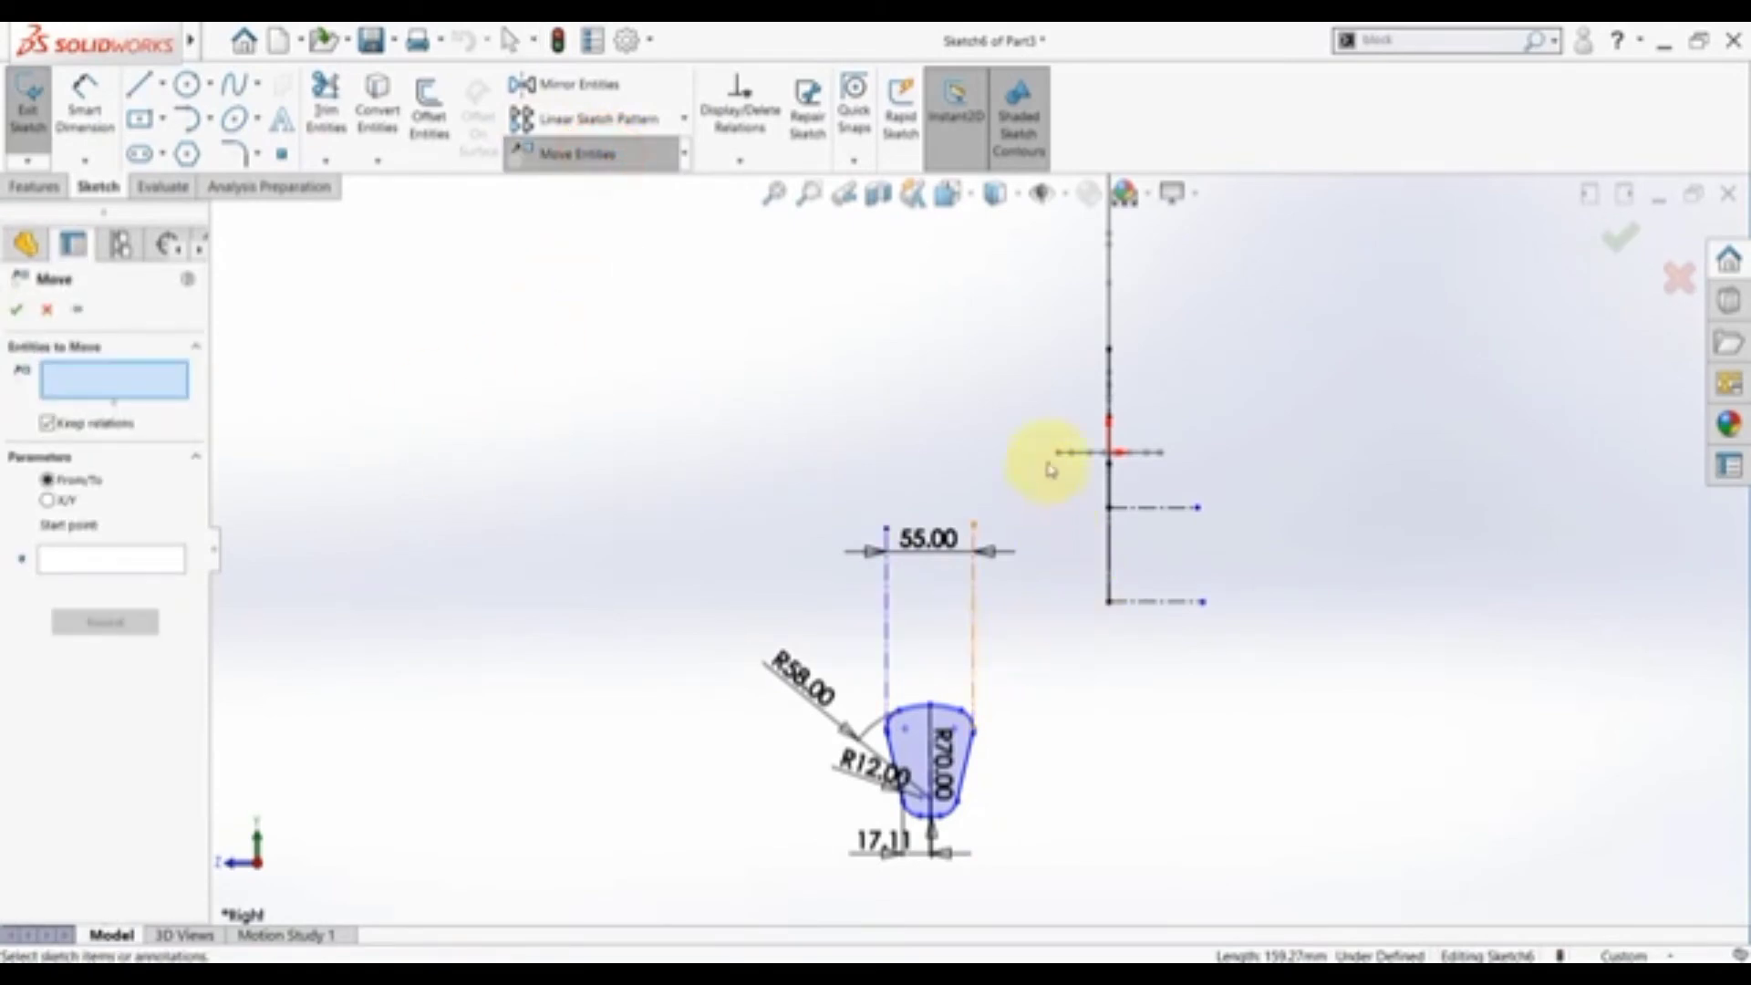
pyautogui.moveTo(1010, 453)
pyautogui.mouseDown()
pyautogui.moveTo(754, 906)
pyautogui.moveTo(720, 903)
pyautogui.mouseUp()
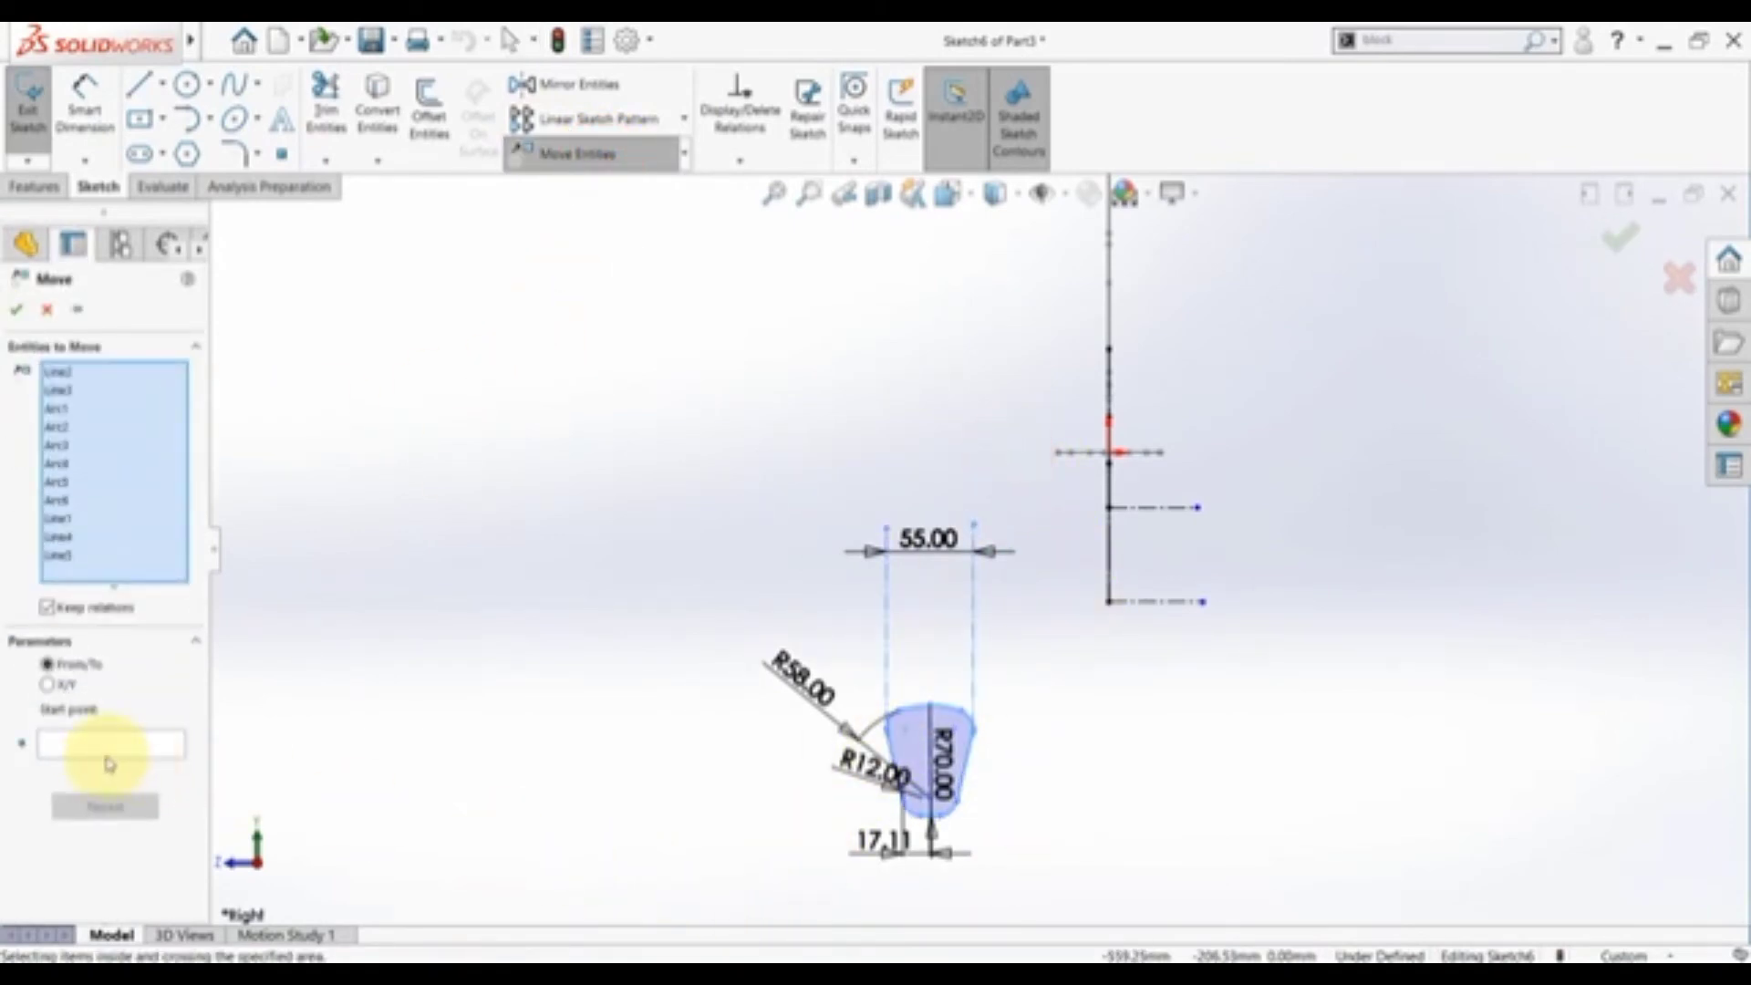
pyautogui.click(64, 748)
pyautogui.scroll(-8, 957, 817)
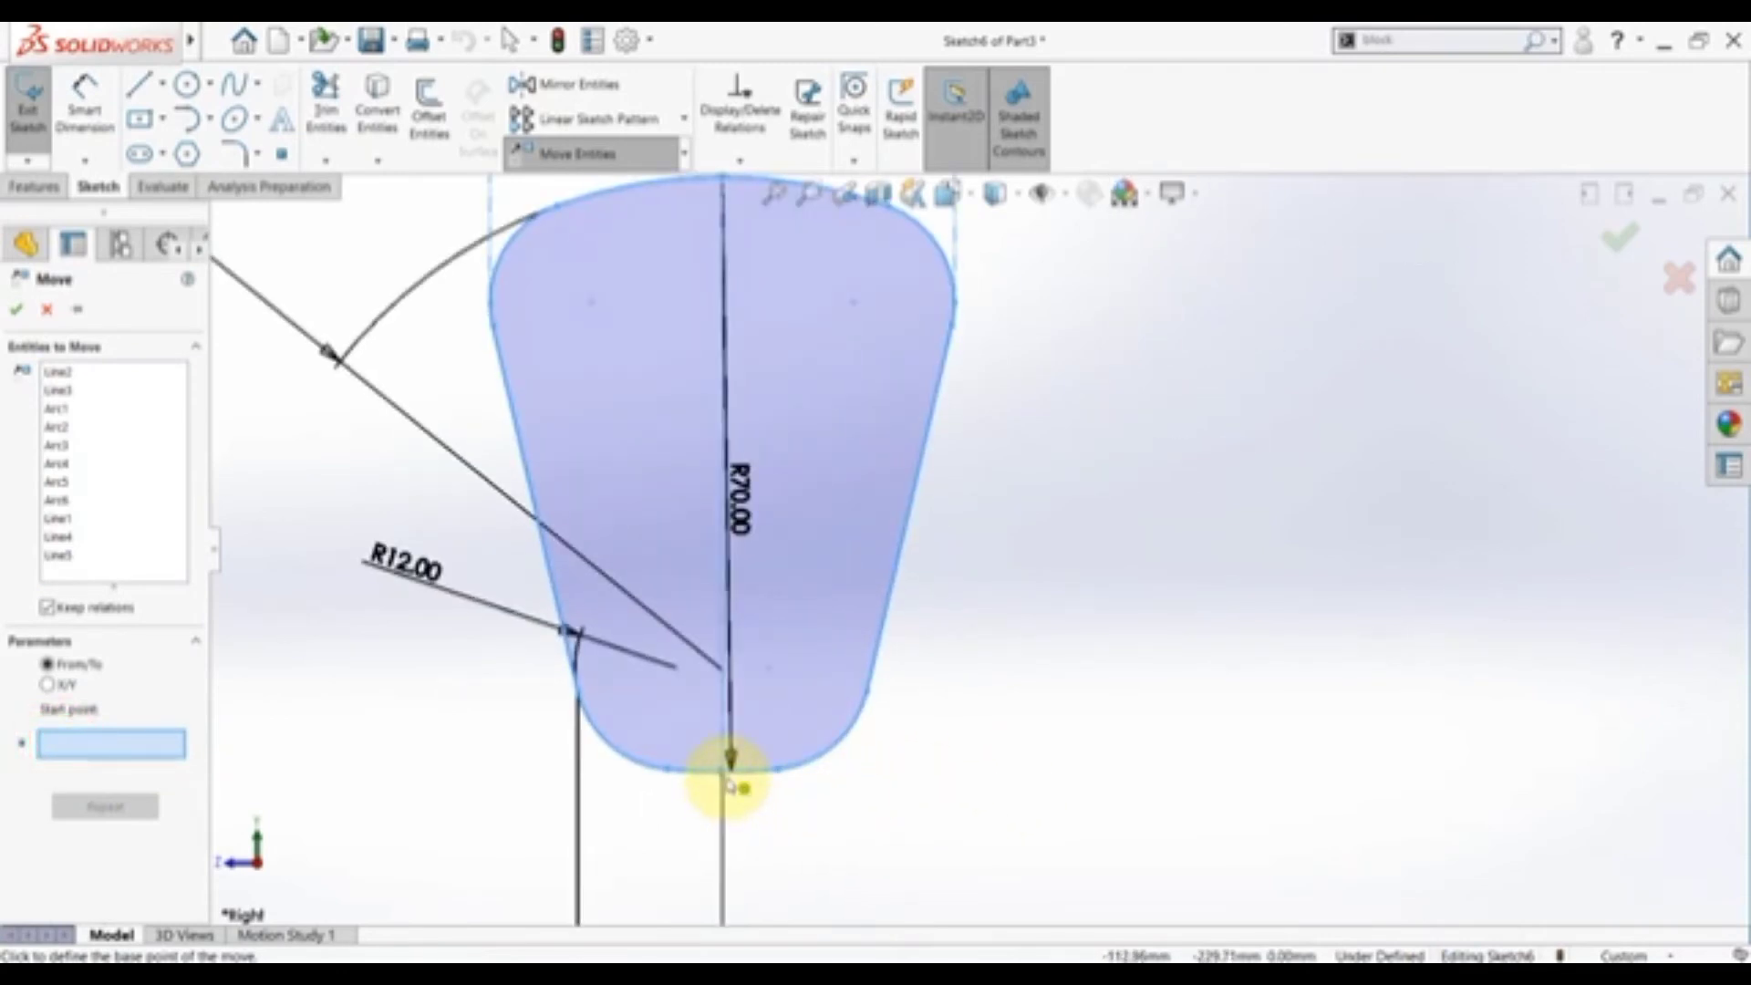
pyautogui.click(730, 775)
pyautogui.scroll(5, 899, 723)
pyautogui.scroll(-3, 1085, 429)
pyautogui.scroll(-3, 1115, 374)
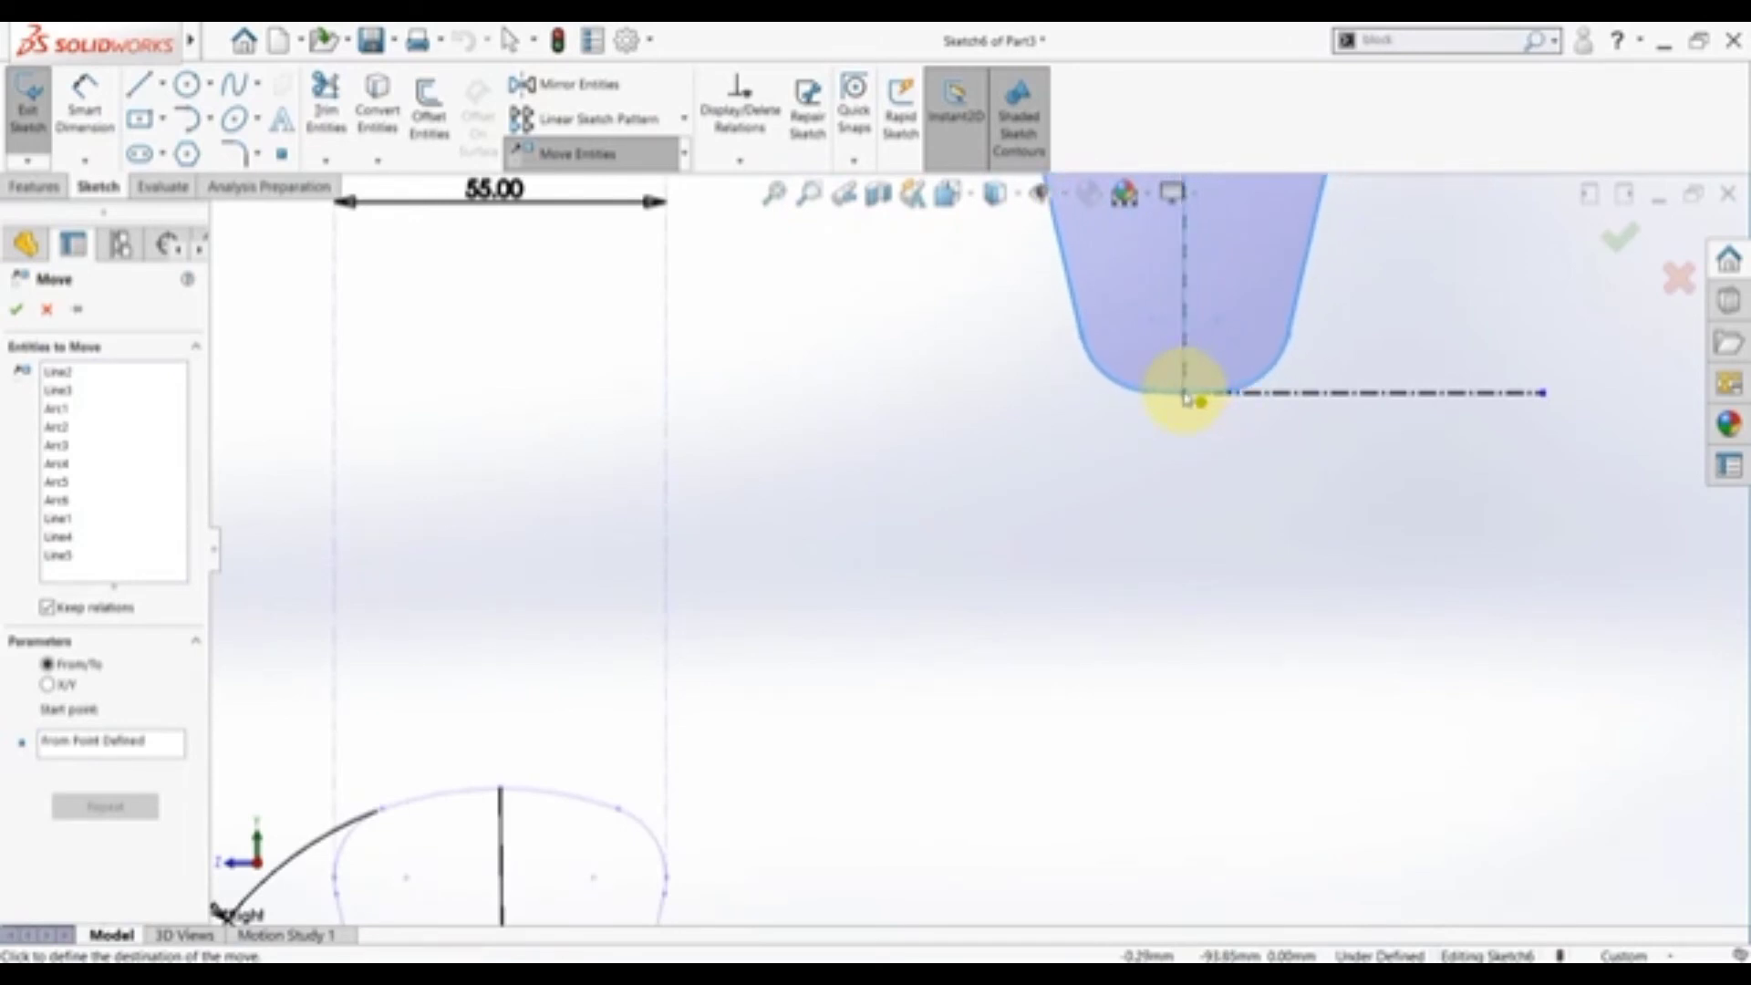
pyautogui.click(1184, 394)
pyautogui.scroll(3, 1063, 617)
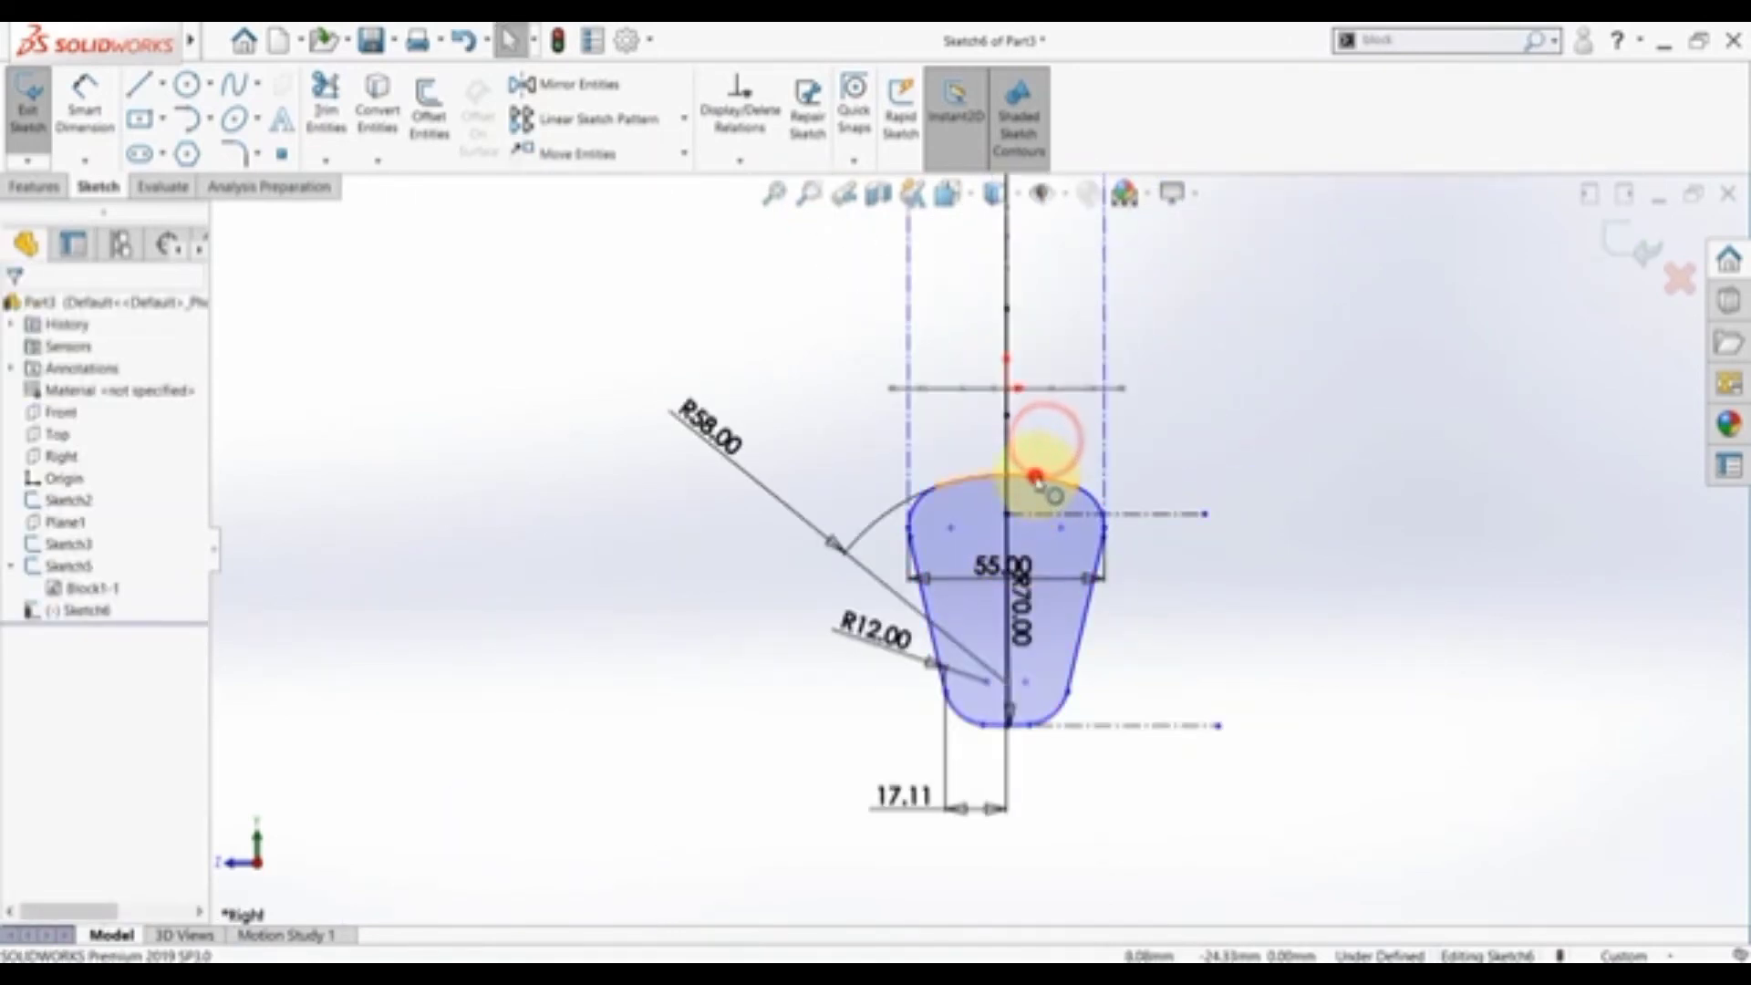
# - Make the profile's top arc tangent to the horizontal line
pyautogui.click(1036, 477)
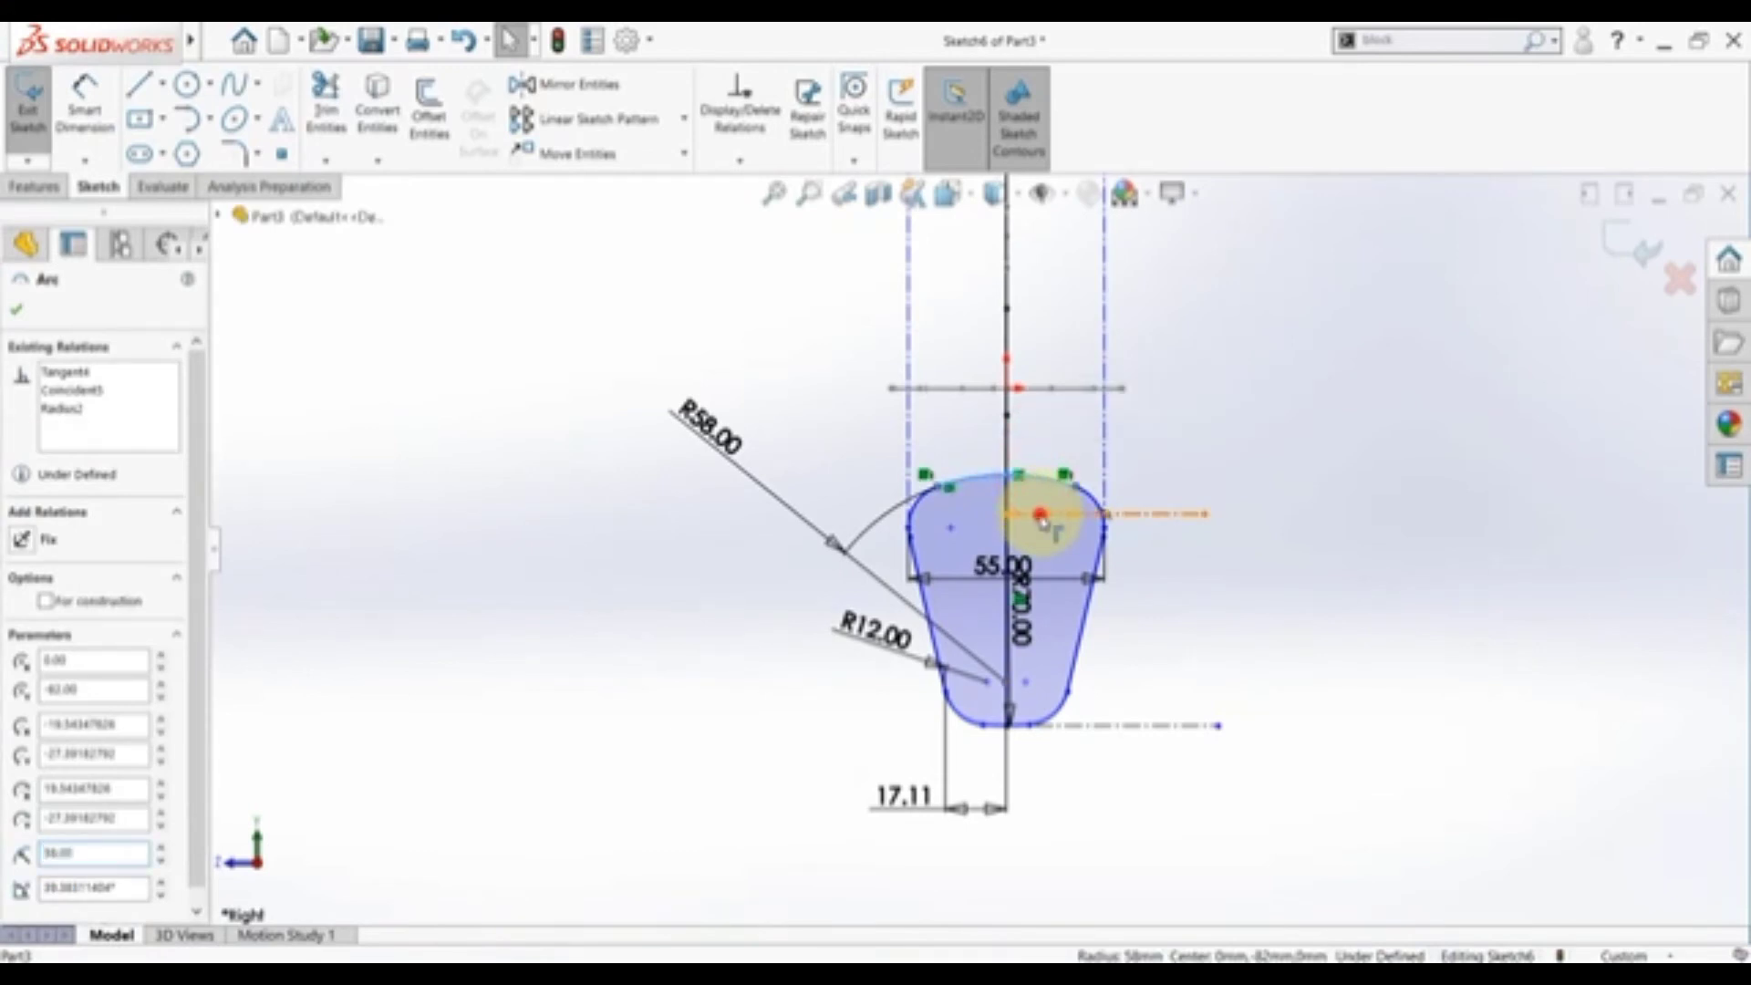
pyautogui.keyDown('ctrl'); pyautogui.click(1042, 516); pyautogui.keyUp('ctrl')
pyautogui.click(1092, 436)
pyautogui.scroll(3, 757, 450)
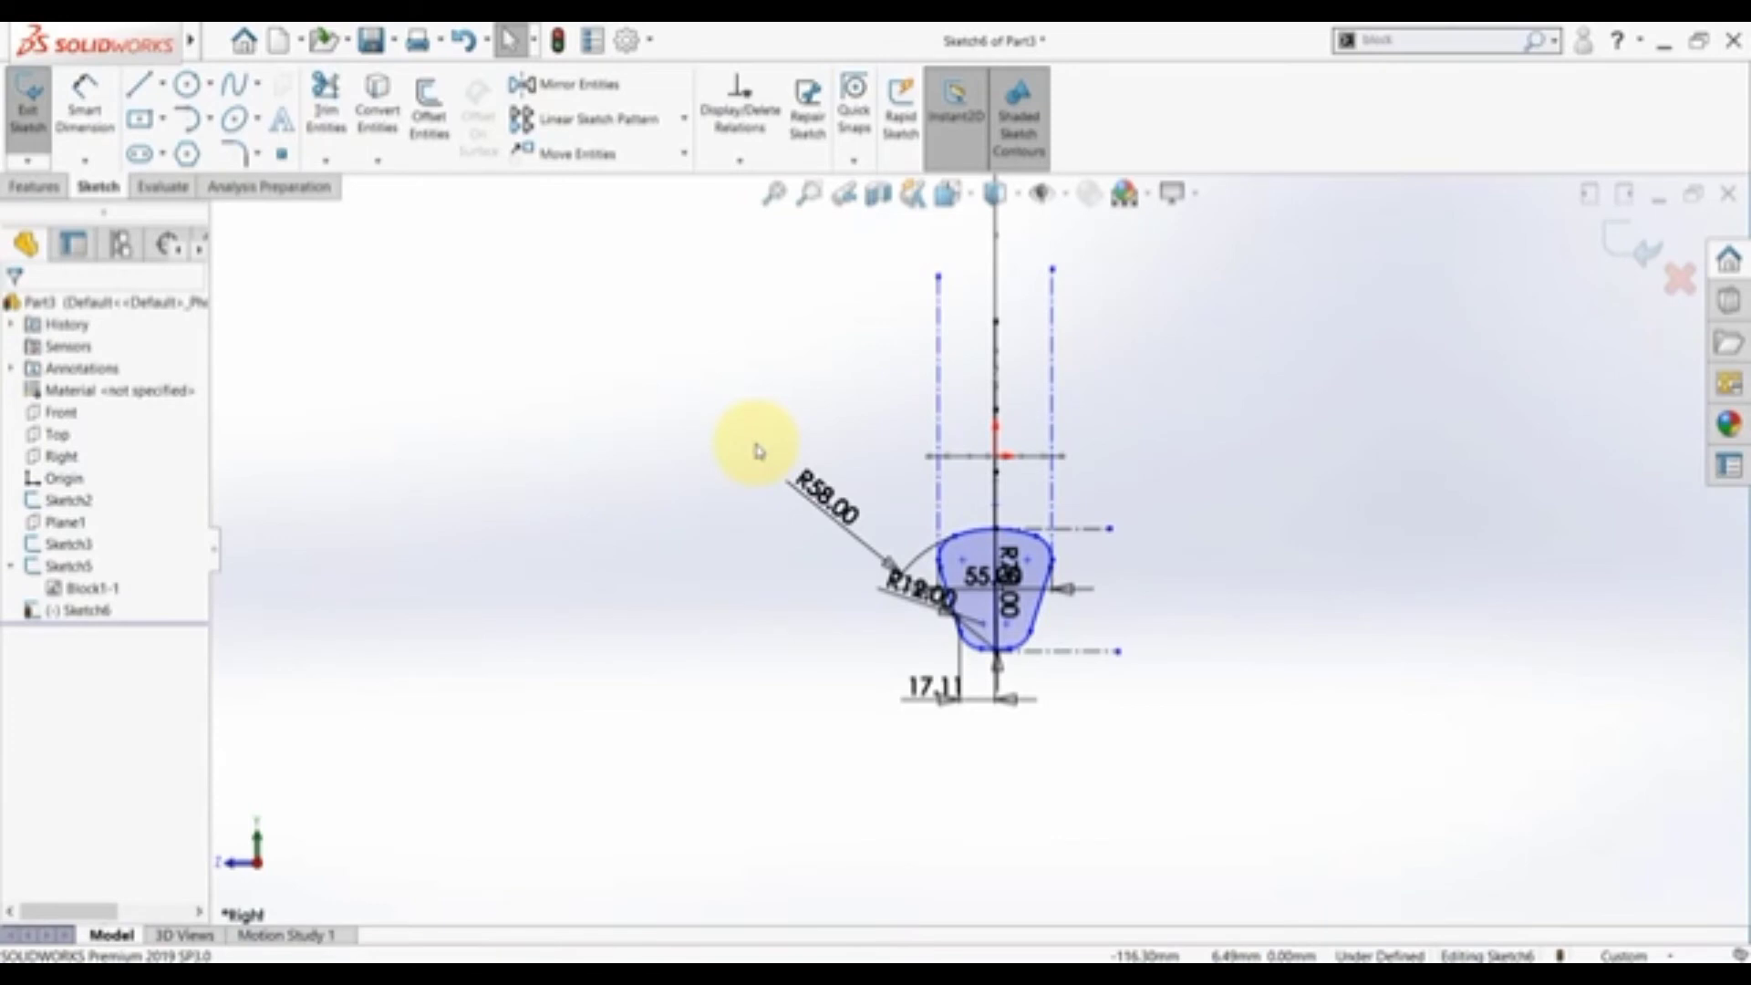
pyautogui.moveTo(734, 445)
pyautogui.mouseDown(button='middle')
pyautogui.moveTo(833, 501)
pyautogui.moveTo(1043, 520)
pyautogui.mouseUp(button='middle')
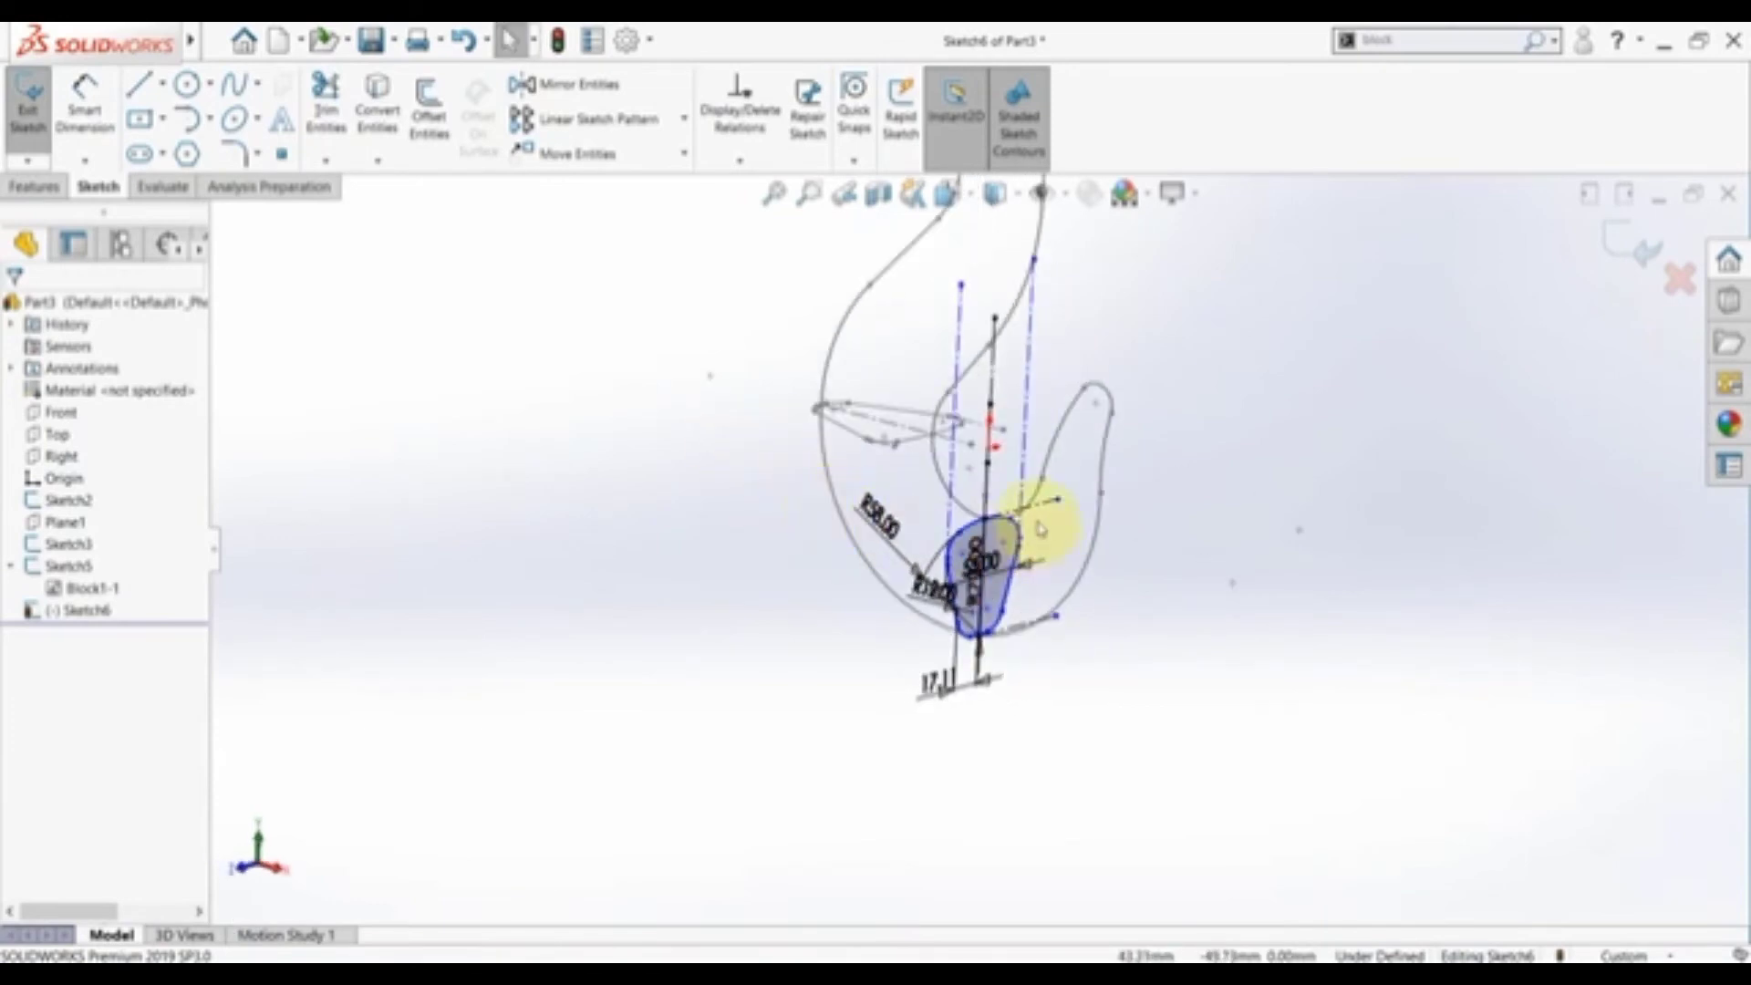
pyautogui.scroll(-5, 966, 512)
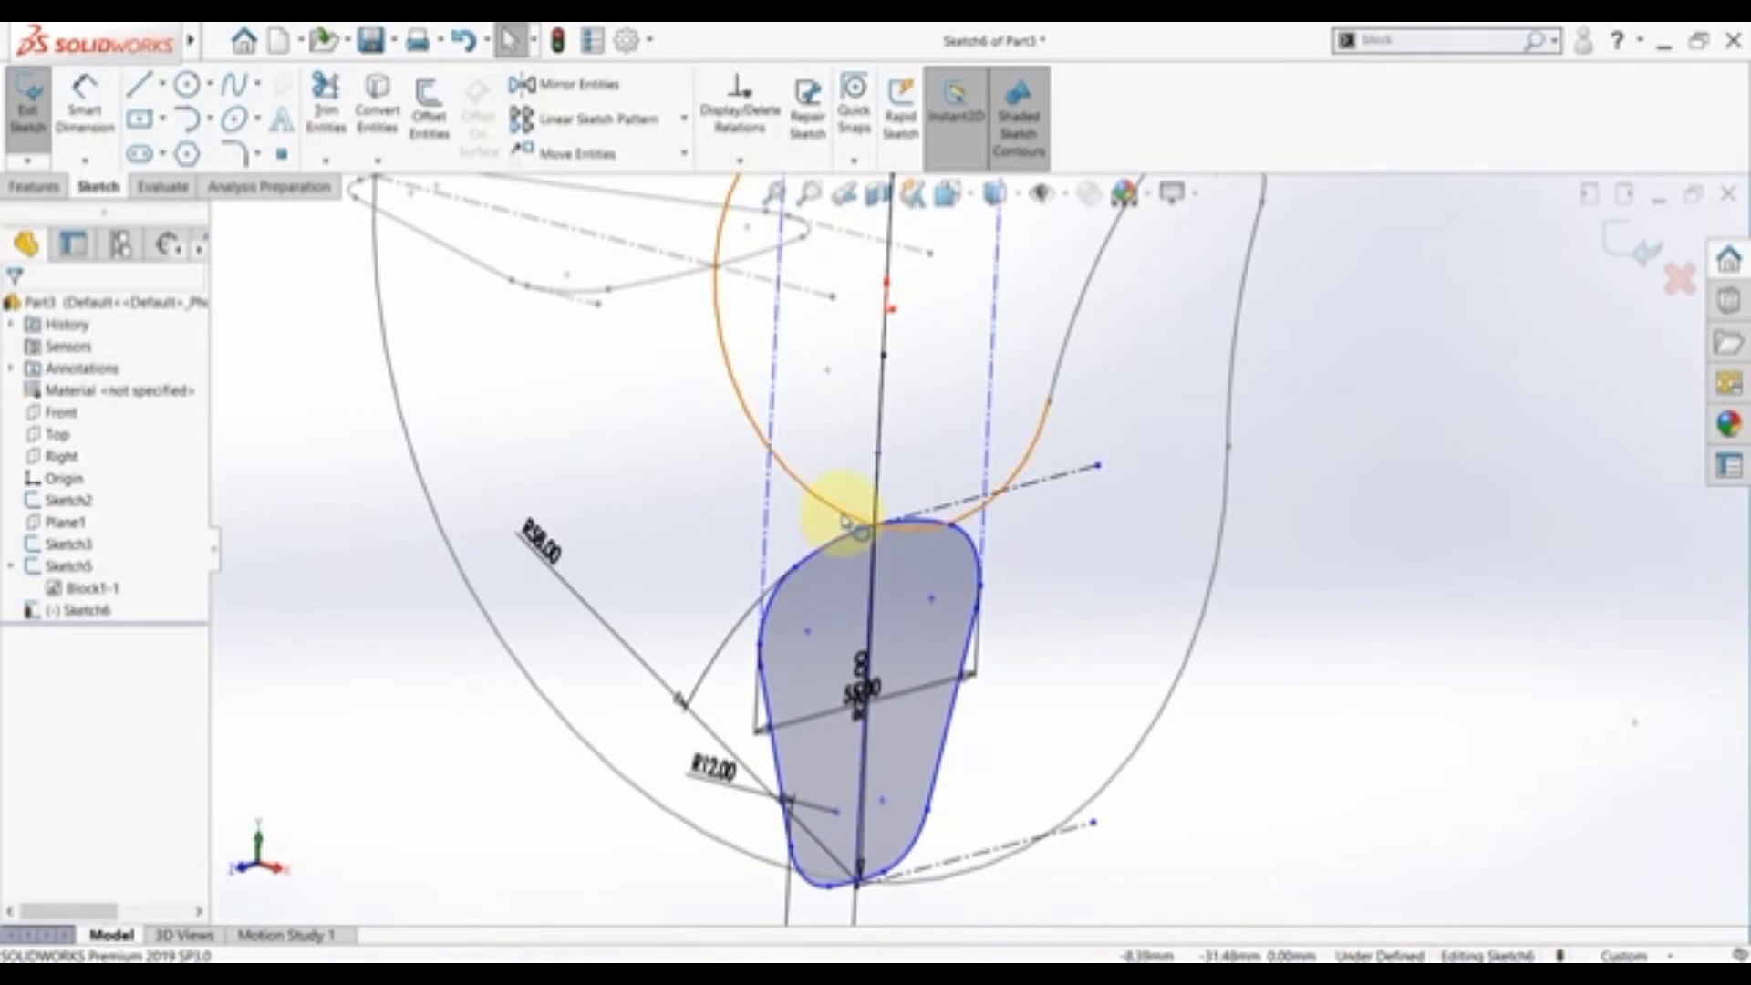
pyautogui.scroll(3, 844, 516)
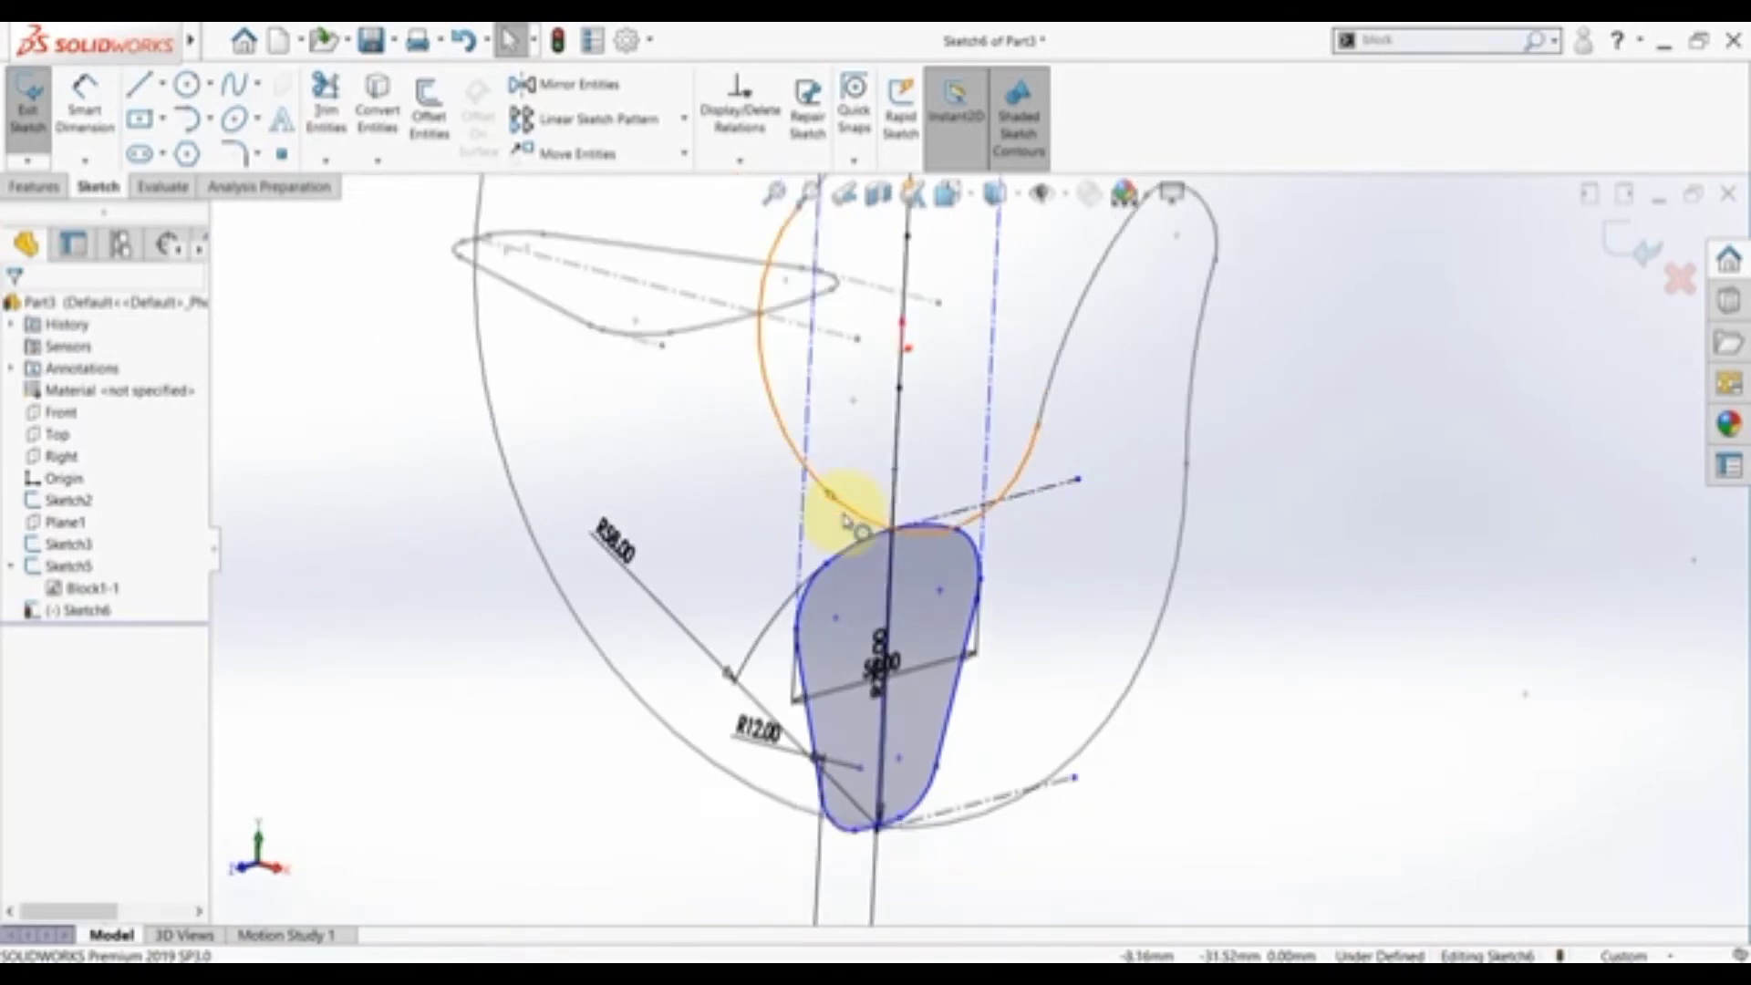
# - Close Sketch6, then open Sketch2 for editing in a Normal To view
pyautogui.click(1619, 242)
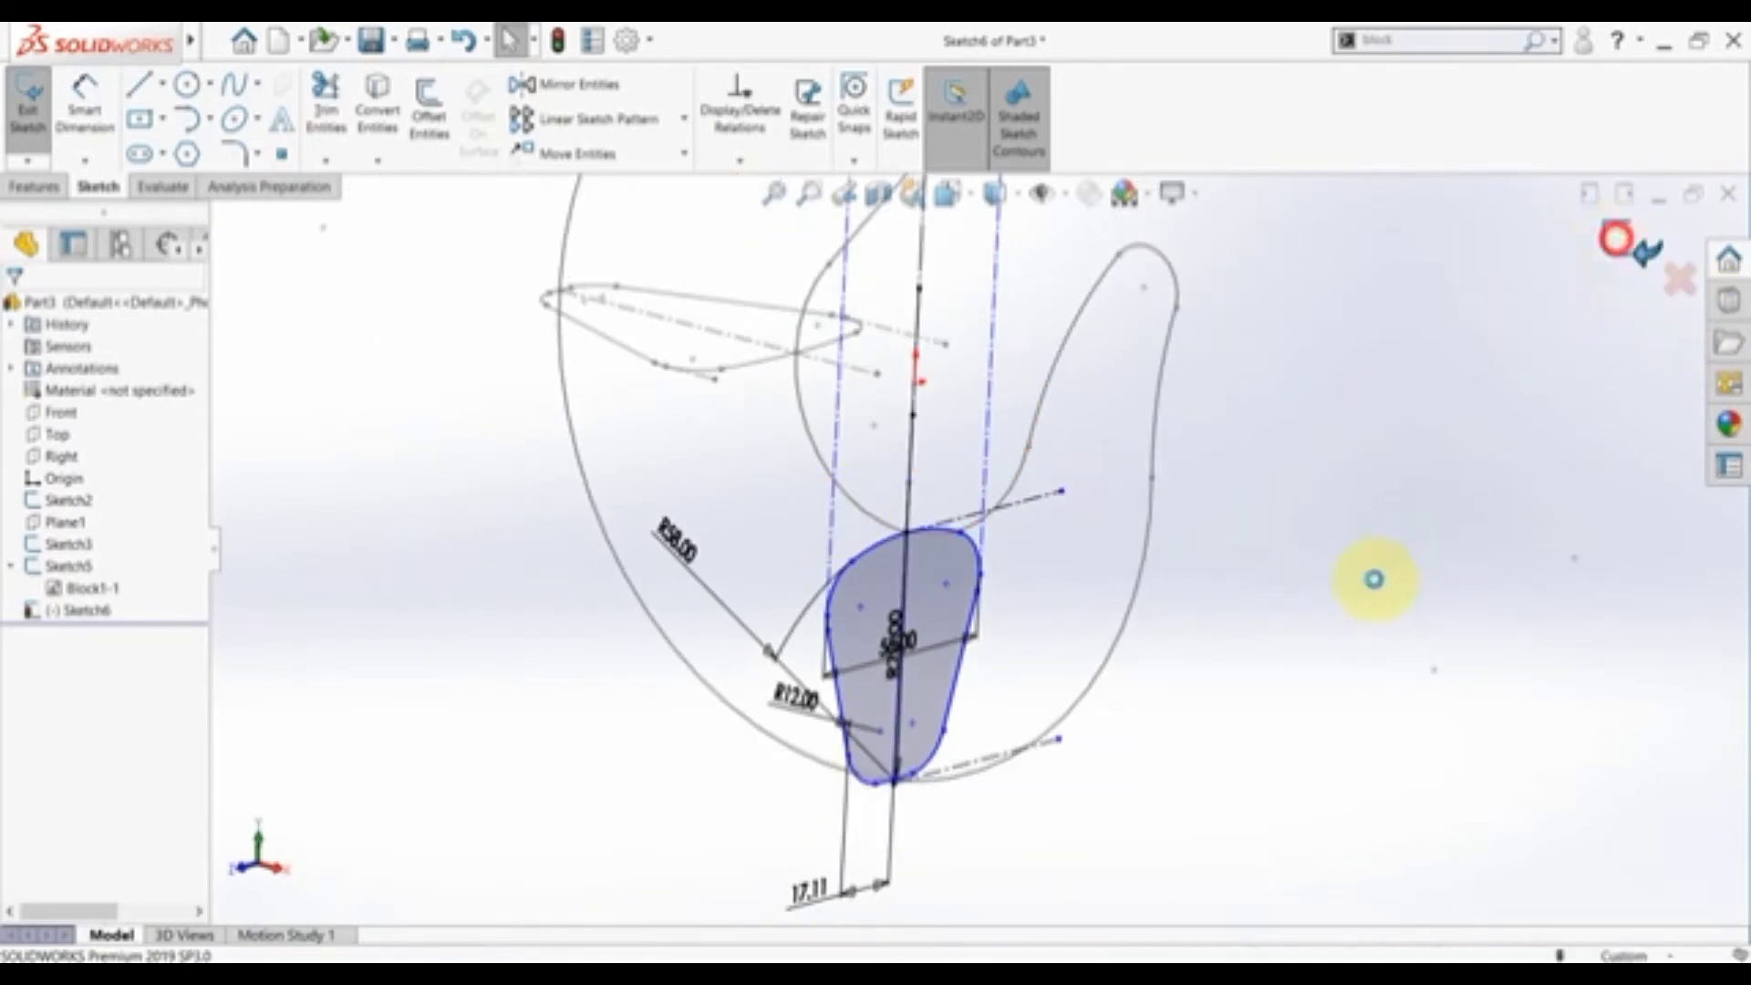
pyautogui.click(41, 499)
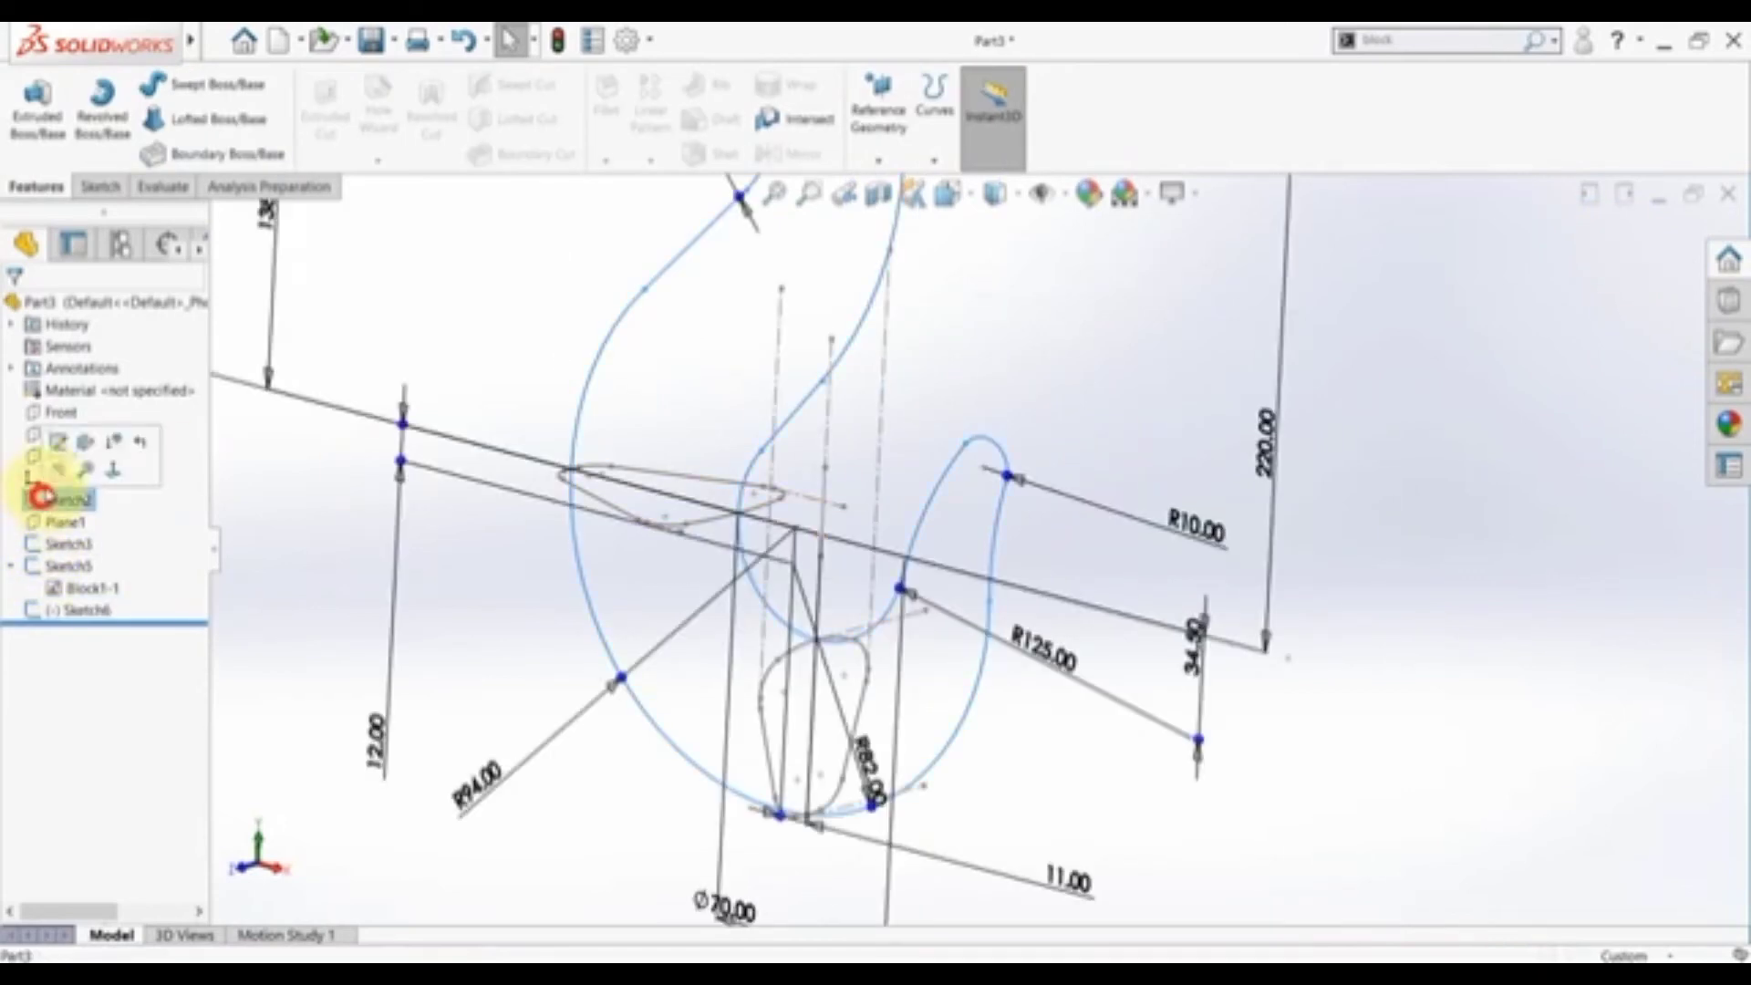
pyautogui.click(57, 442)
pyautogui.click(69, 499)
pyautogui.click(116, 472)
# - Draw a construction line across the R10 tip and set the tip arc For Construction
pyautogui.click(150, 80)
pyautogui.scroll(-5, 1090, 547)
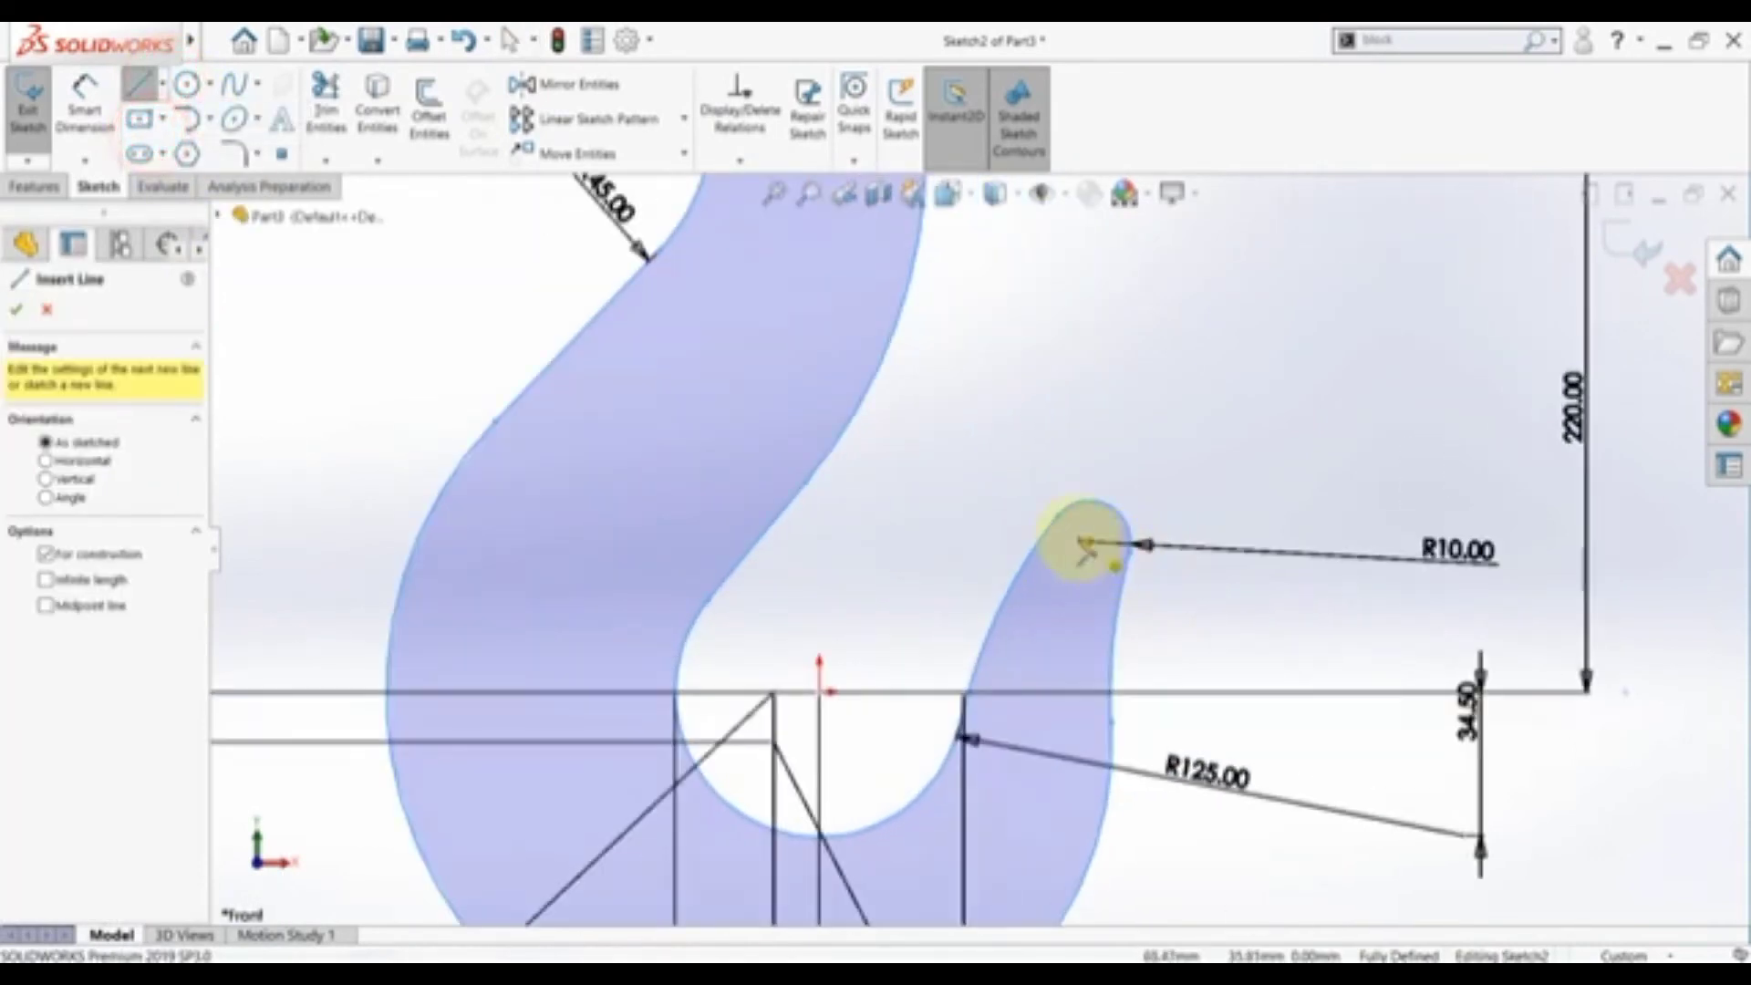
pyautogui.click(1058, 516)
pyautogui.click(1131, 551)
pyautogui.press('Escape')
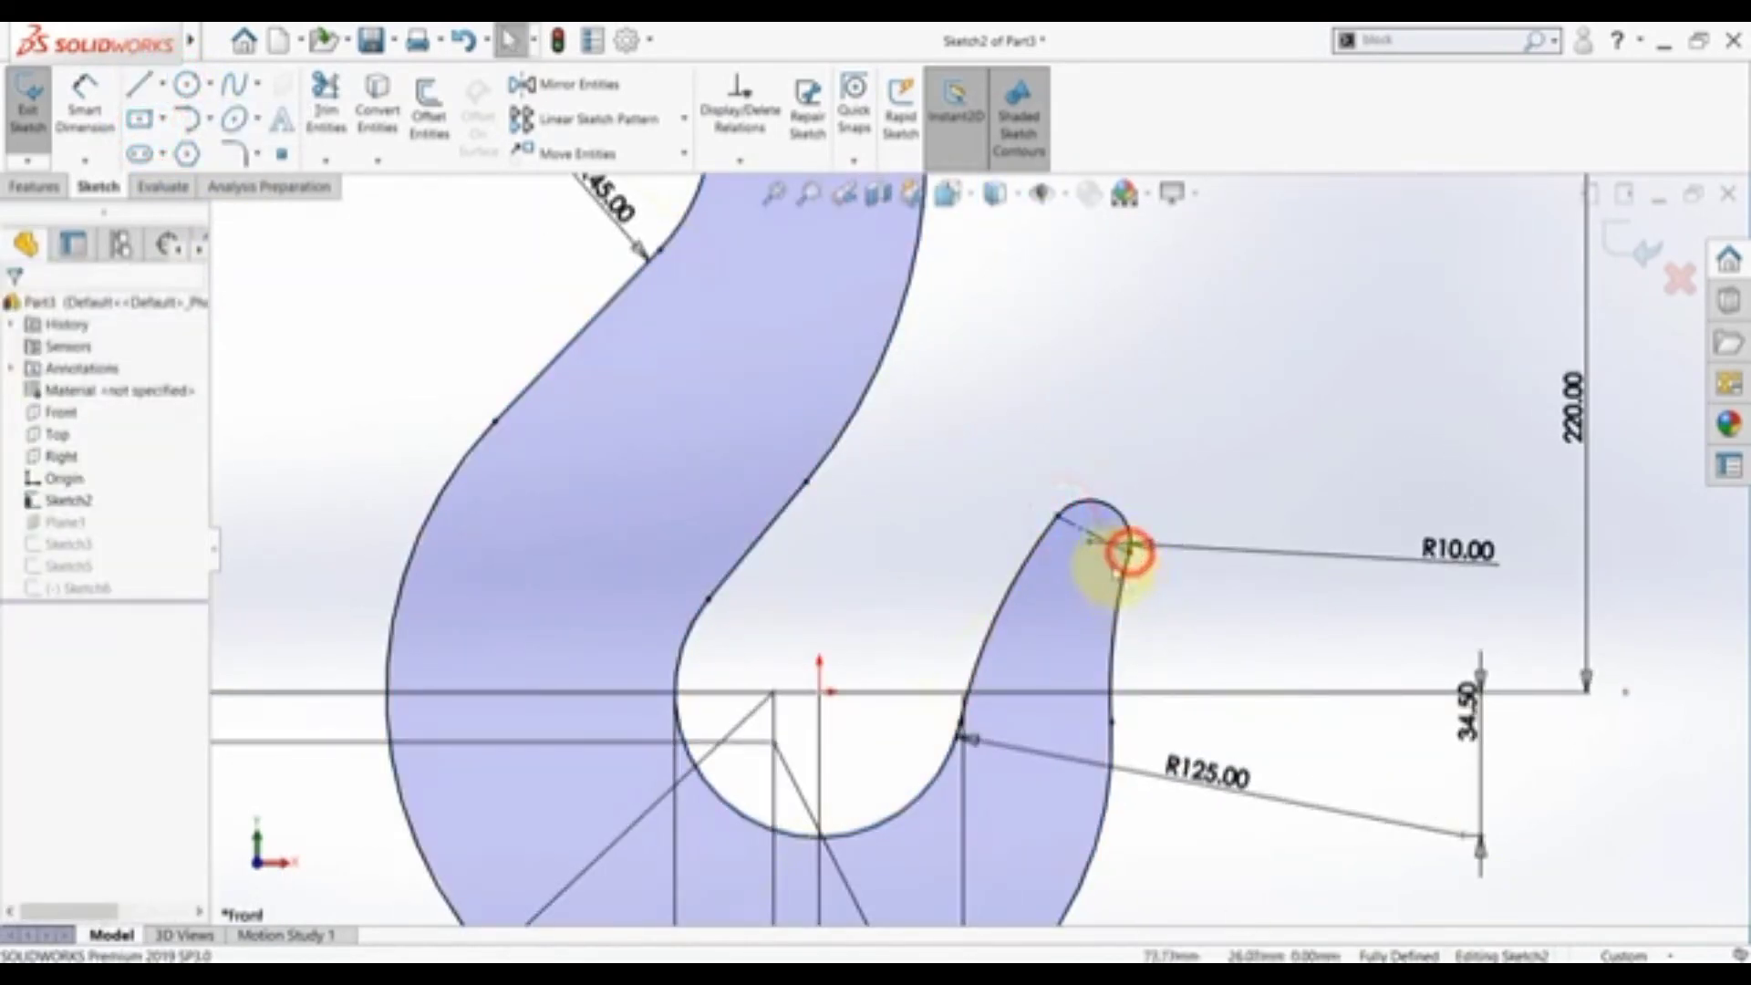
pyautogui.click(1107, 506)
pyautogui.click(1184, 457)
pyautogui.click(1111, 416)
# - Check the shank's top line, then exit Sketch2
pyautogui.scroll(3, 1155, 484)
pyautogui.scroll(3, 996, 352)
pyautogui.scroll(-1, 930, 413)
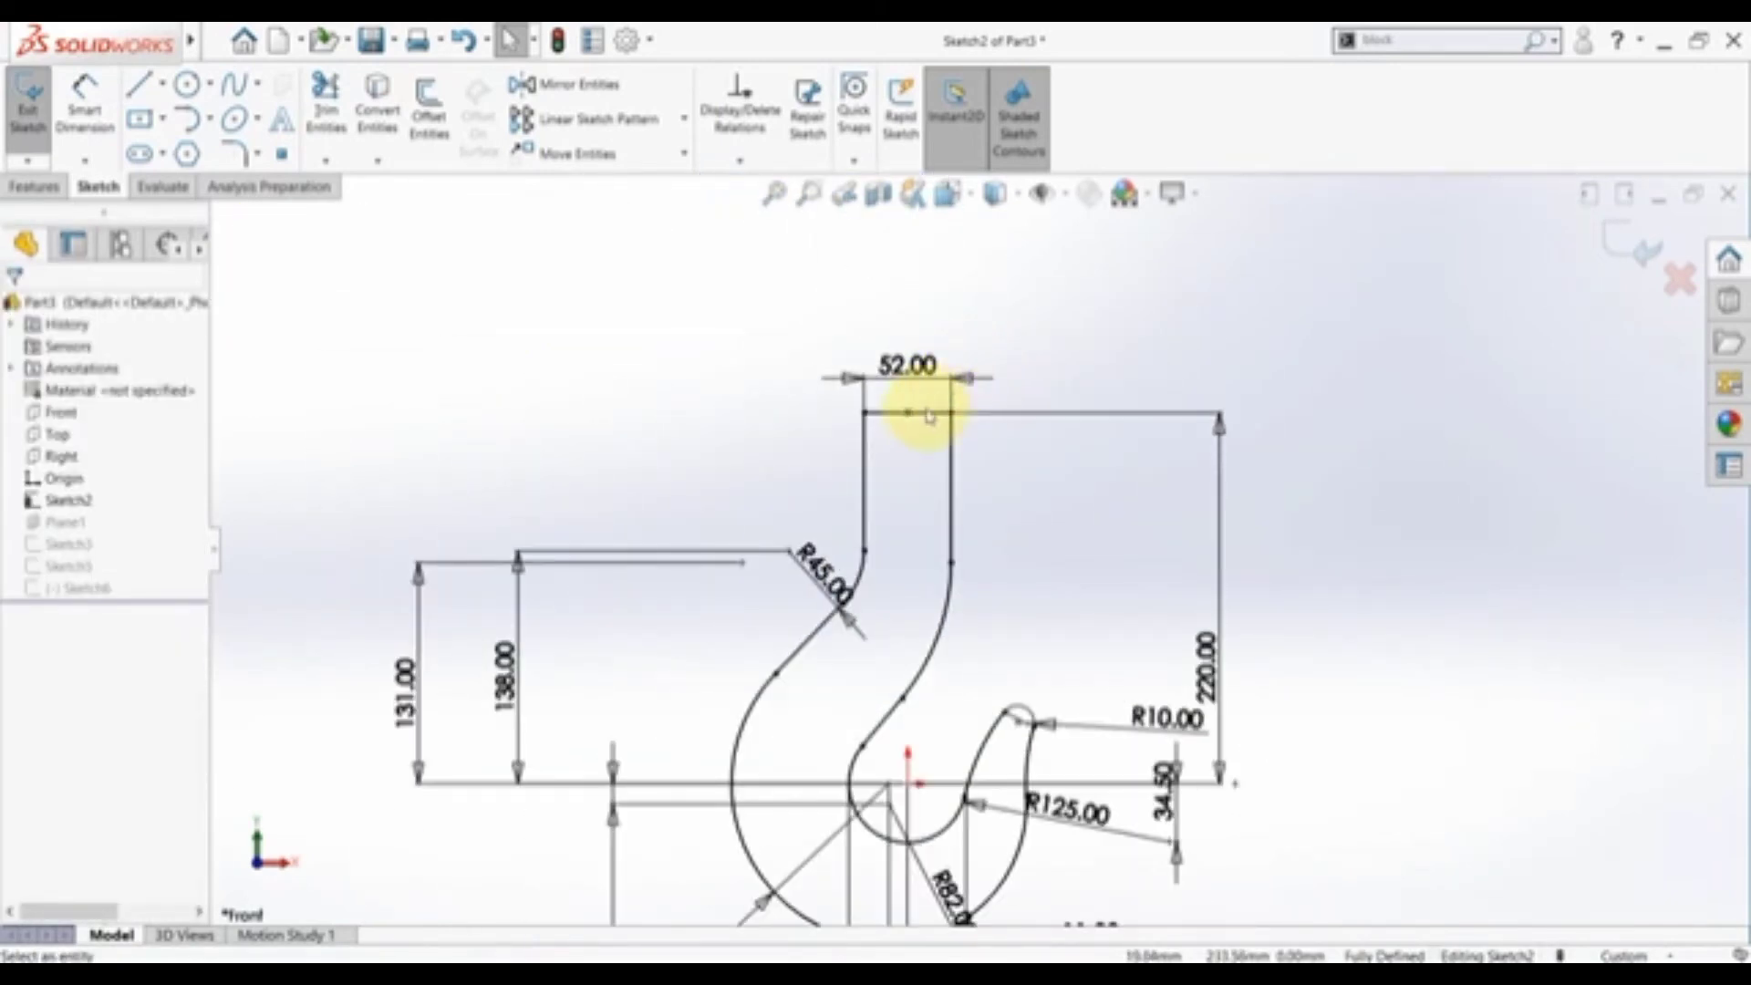
pyautogui.click(924, 415)
pyautogui.click(1008, 360)
pyautogui.click(1065, 536)
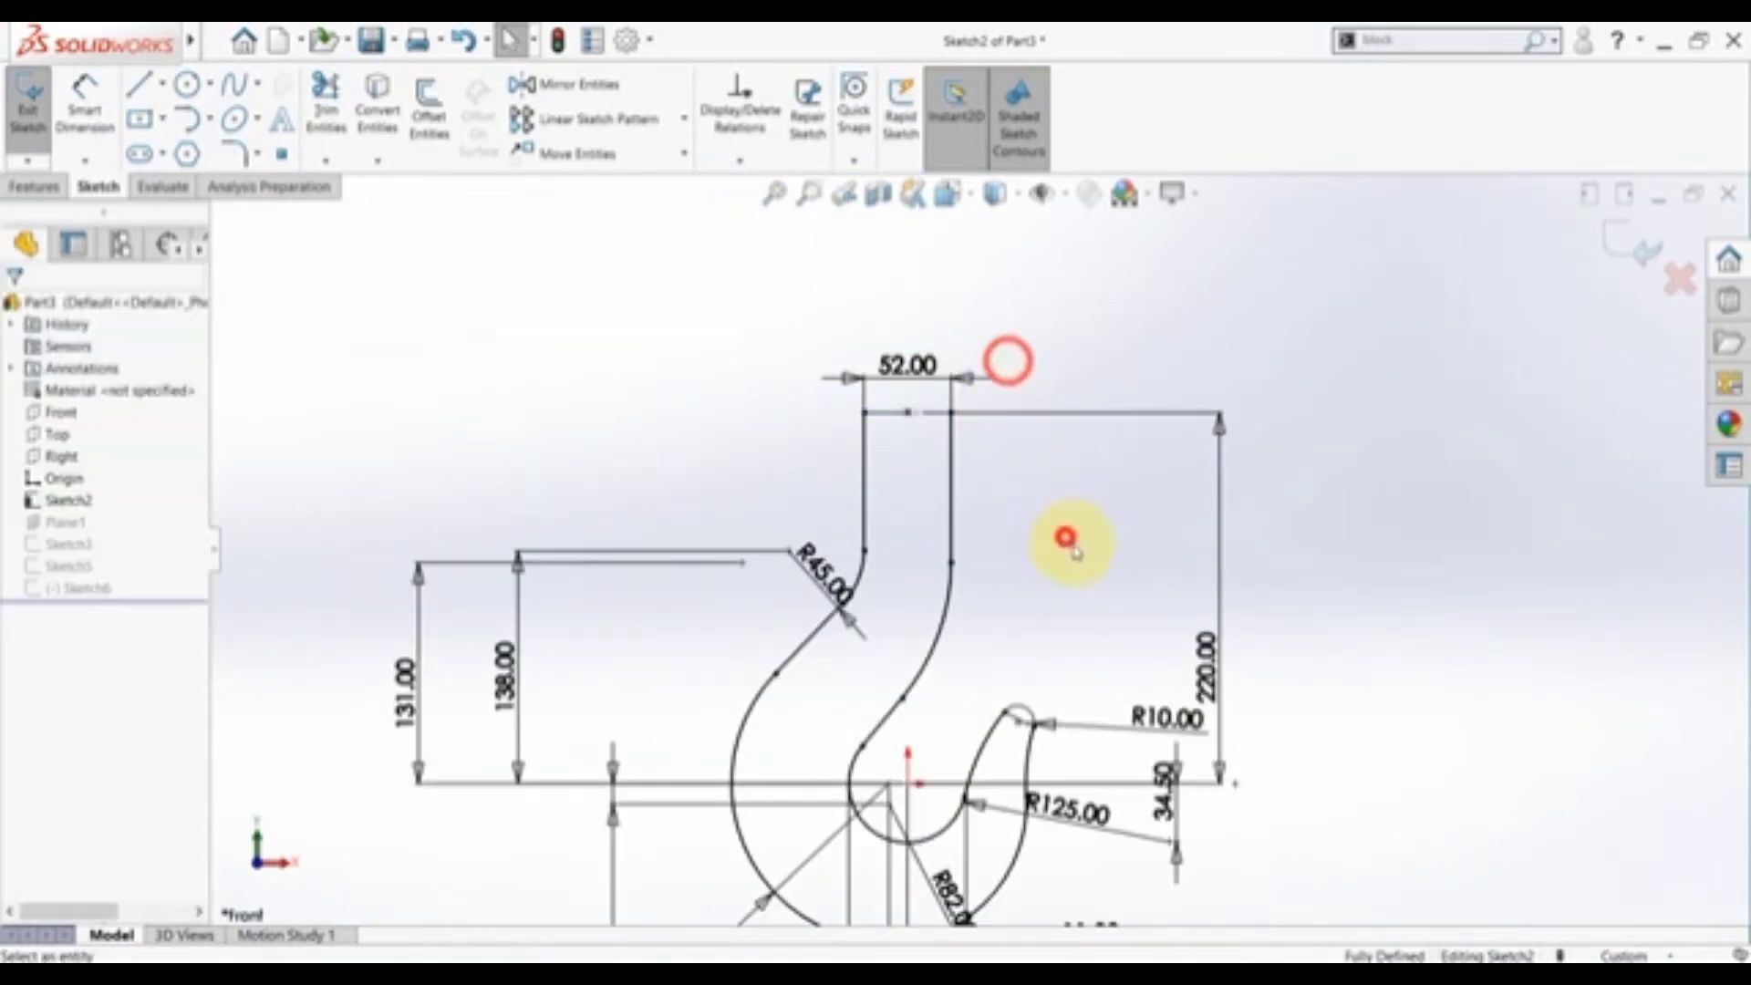
pyautogui.click(1612, 241)
pyautogui.scroll(2, 1085, 577)
pyautogui.moveTo(1043, 625); pyautogui.dragTo(1004, 689, button='middle')
pyautogui.scroll(-4, 1001, 695)
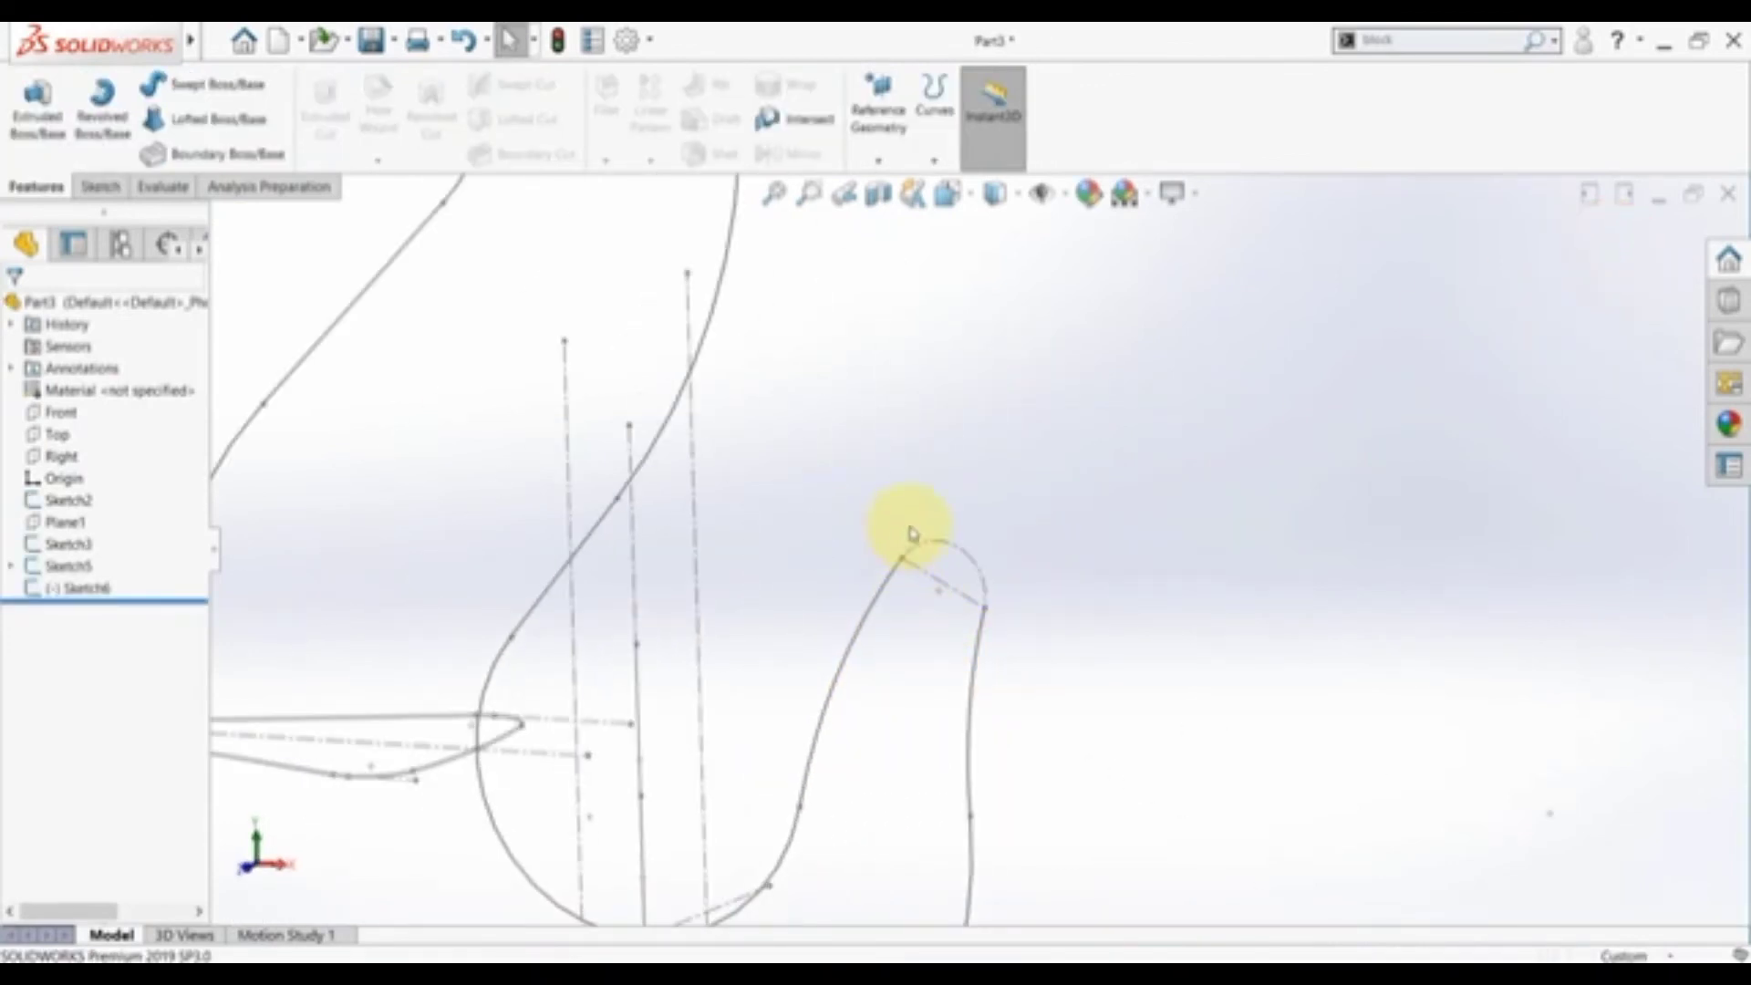
pyautogui.scroll(3, 947, 616)
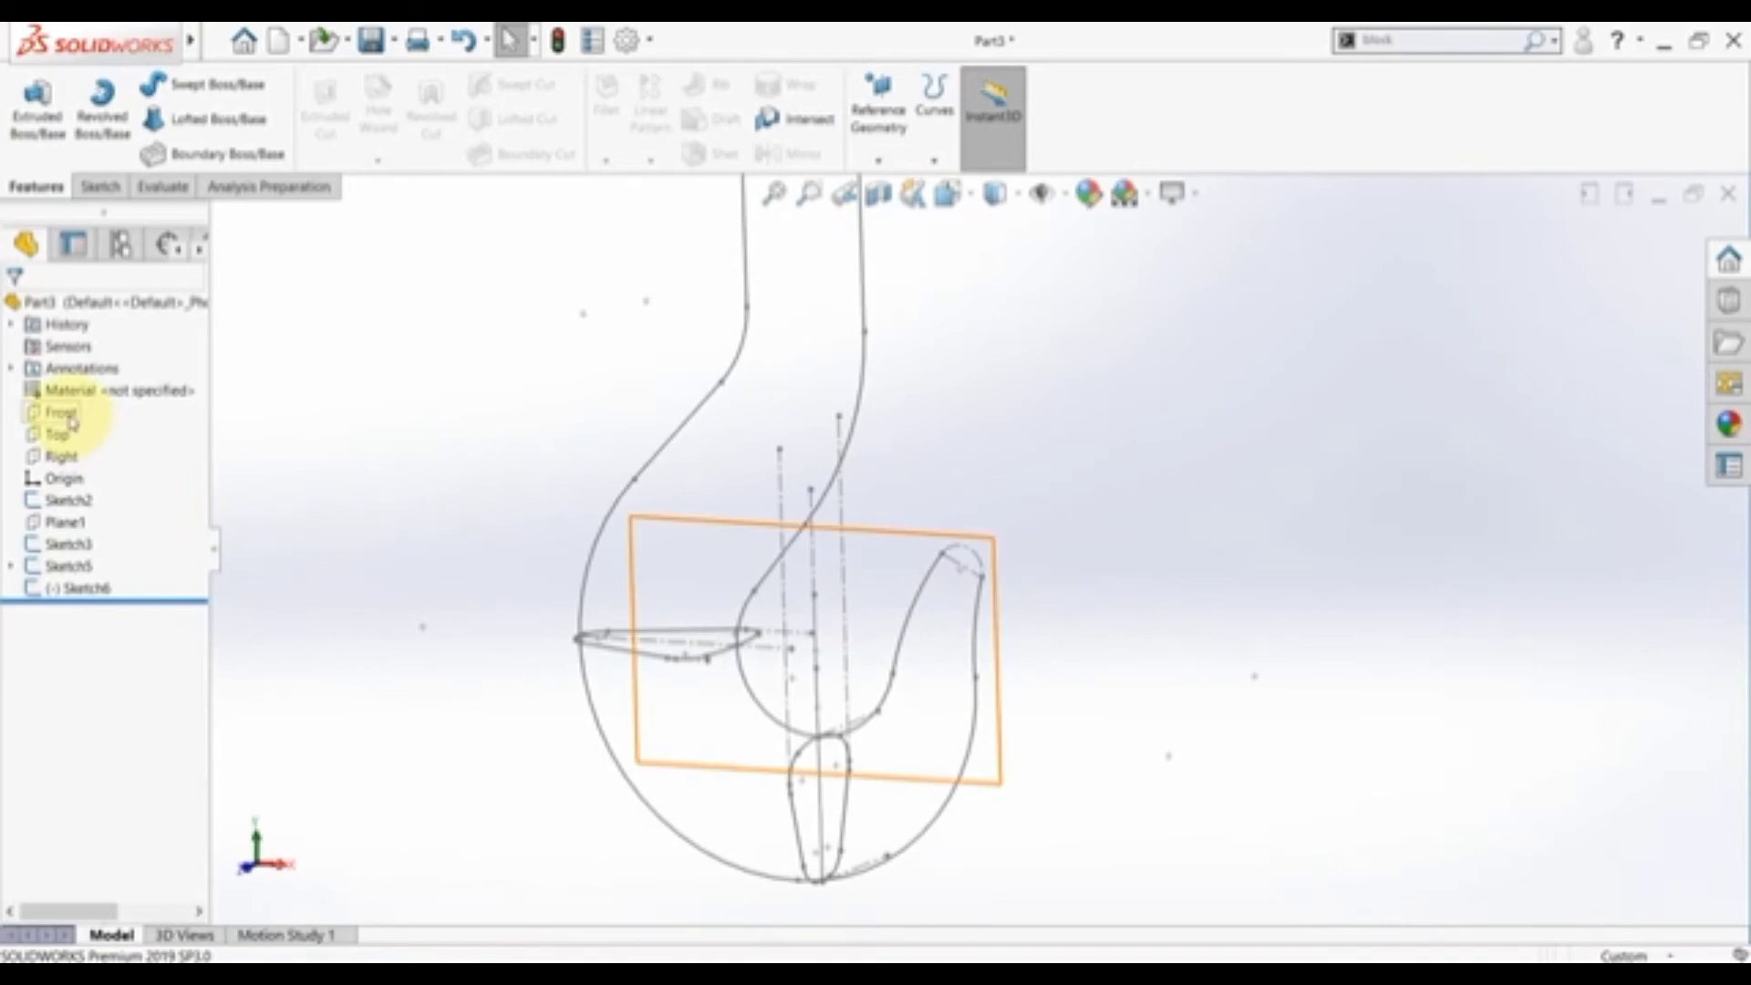
# - Create Plane2 offset 20 mm from the Front plane
pyautogui.click(60, 412)
pyautogui.click(881, 164)
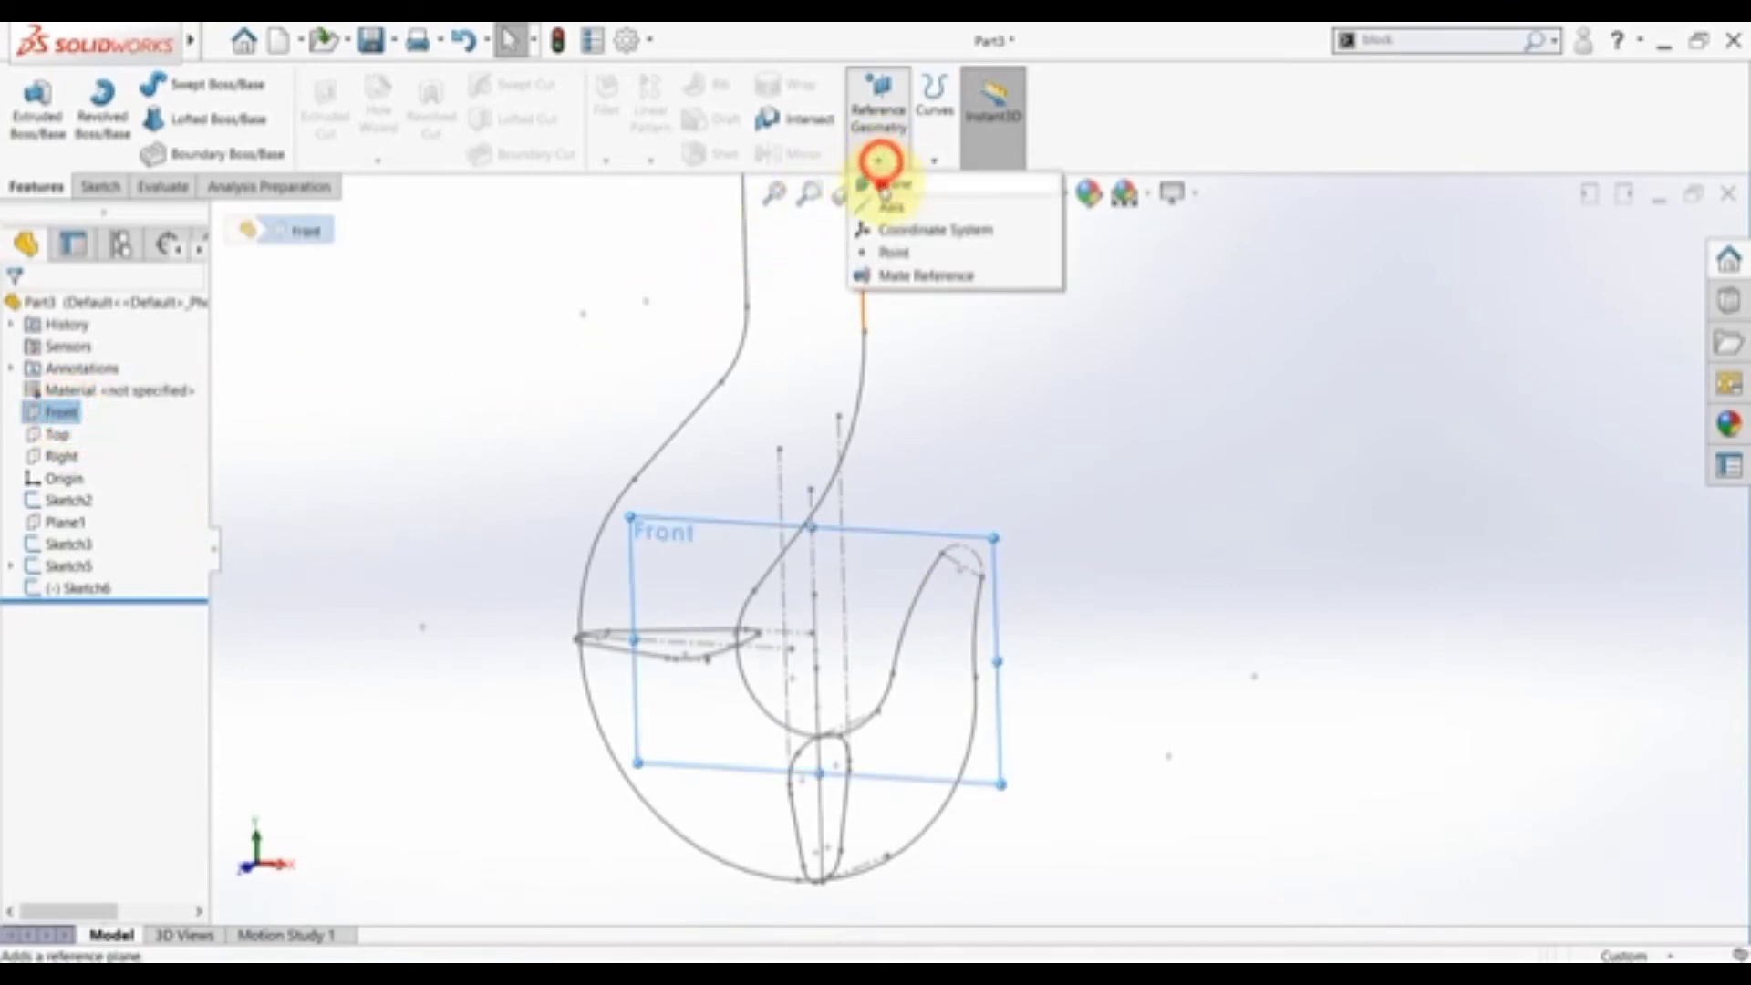
pyautogui.click(881, 179)
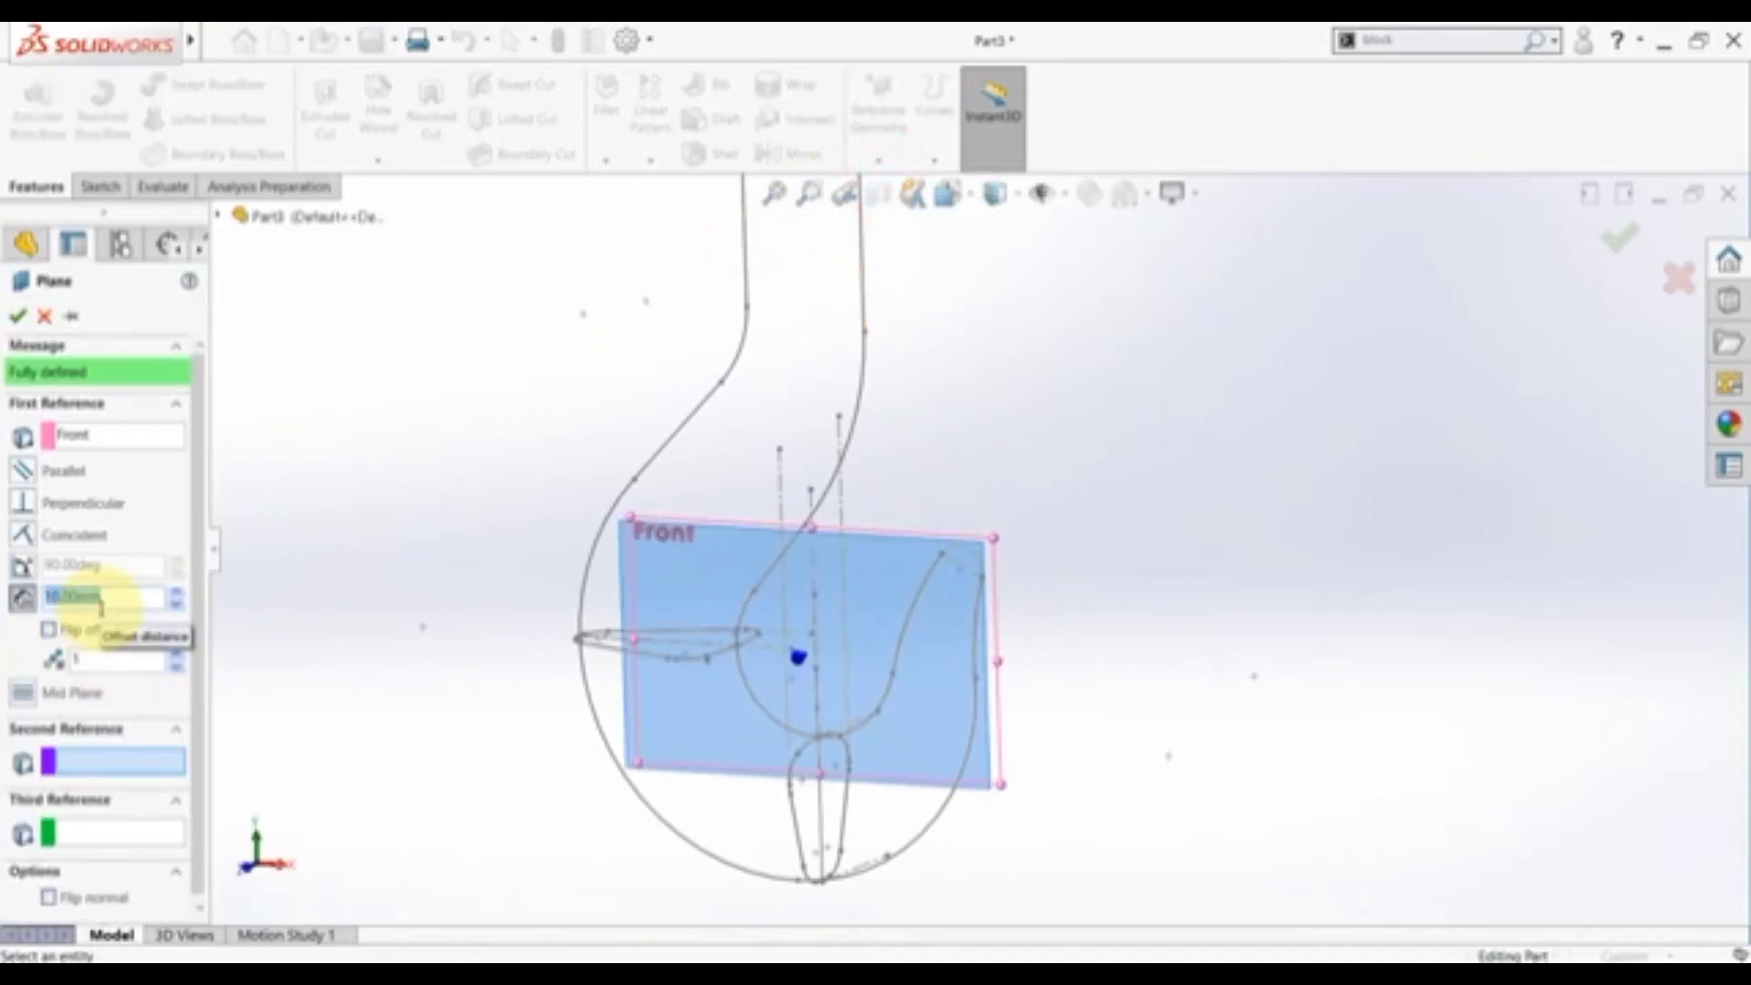
pyautogui.scroll(1, 101, 606)
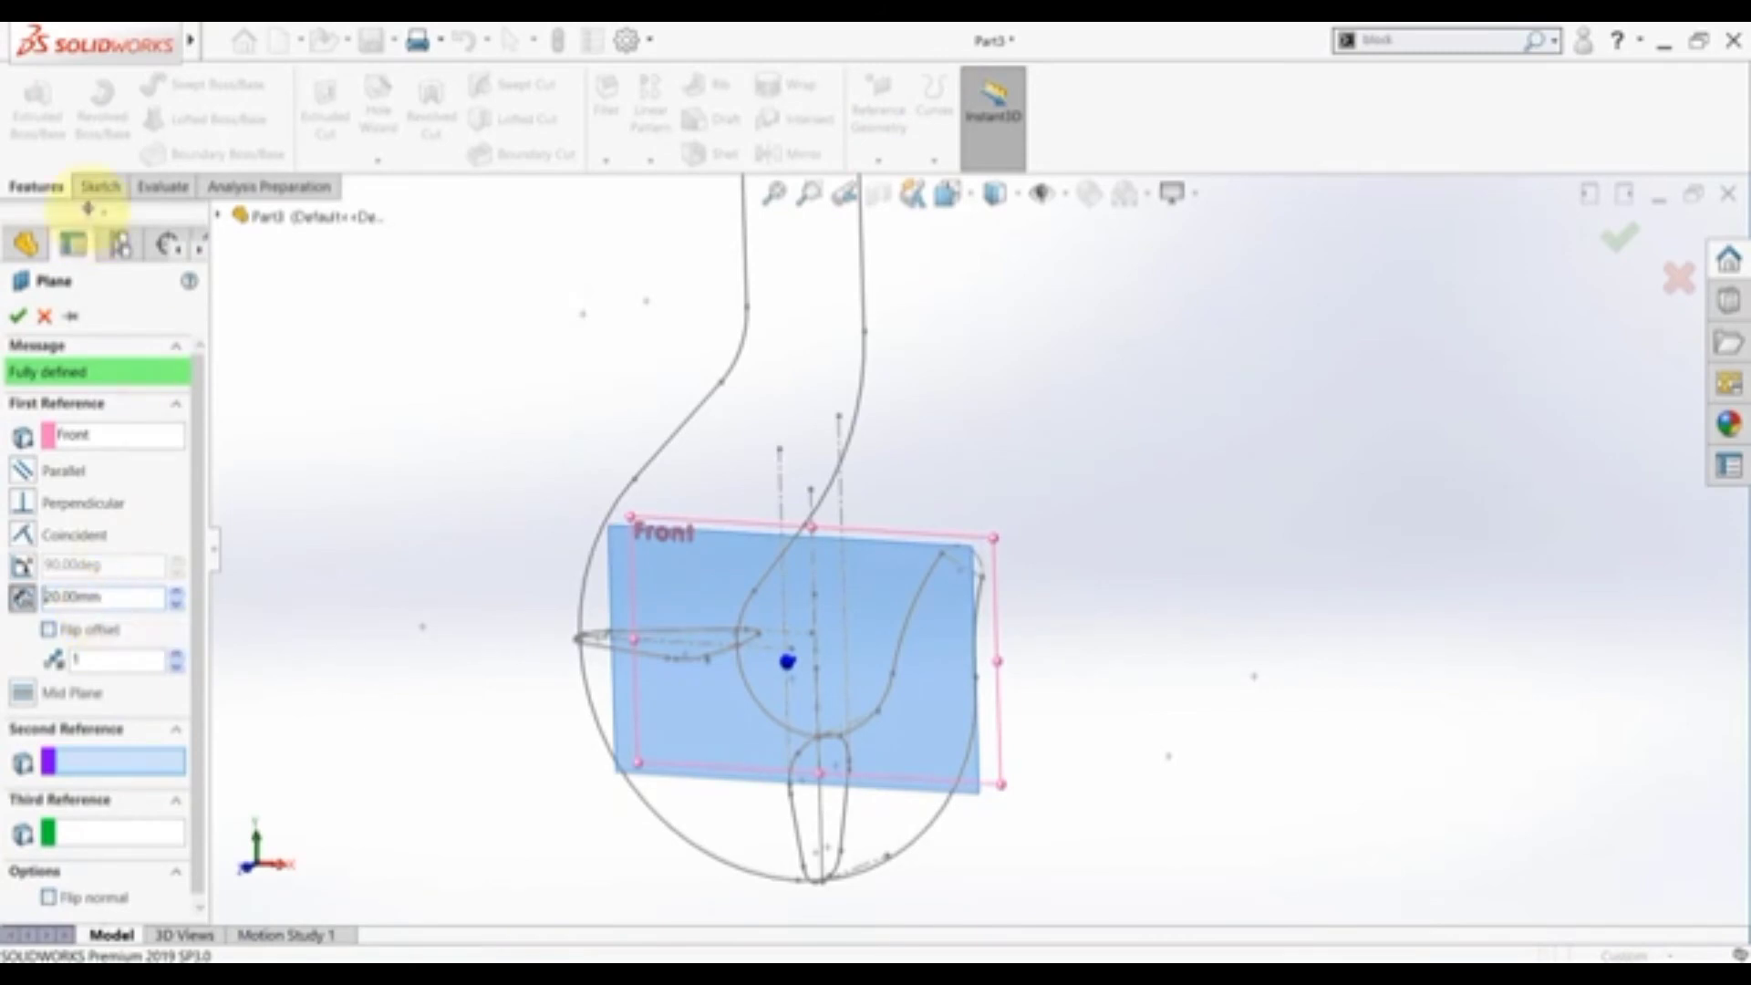
pyautogui.click(18, 315)
# - Start Sketch8 on Plane2, project the hook tip line into it, and close the sketch
pyautogui.click(919, 520)
pyautogui.click(1243, 558)
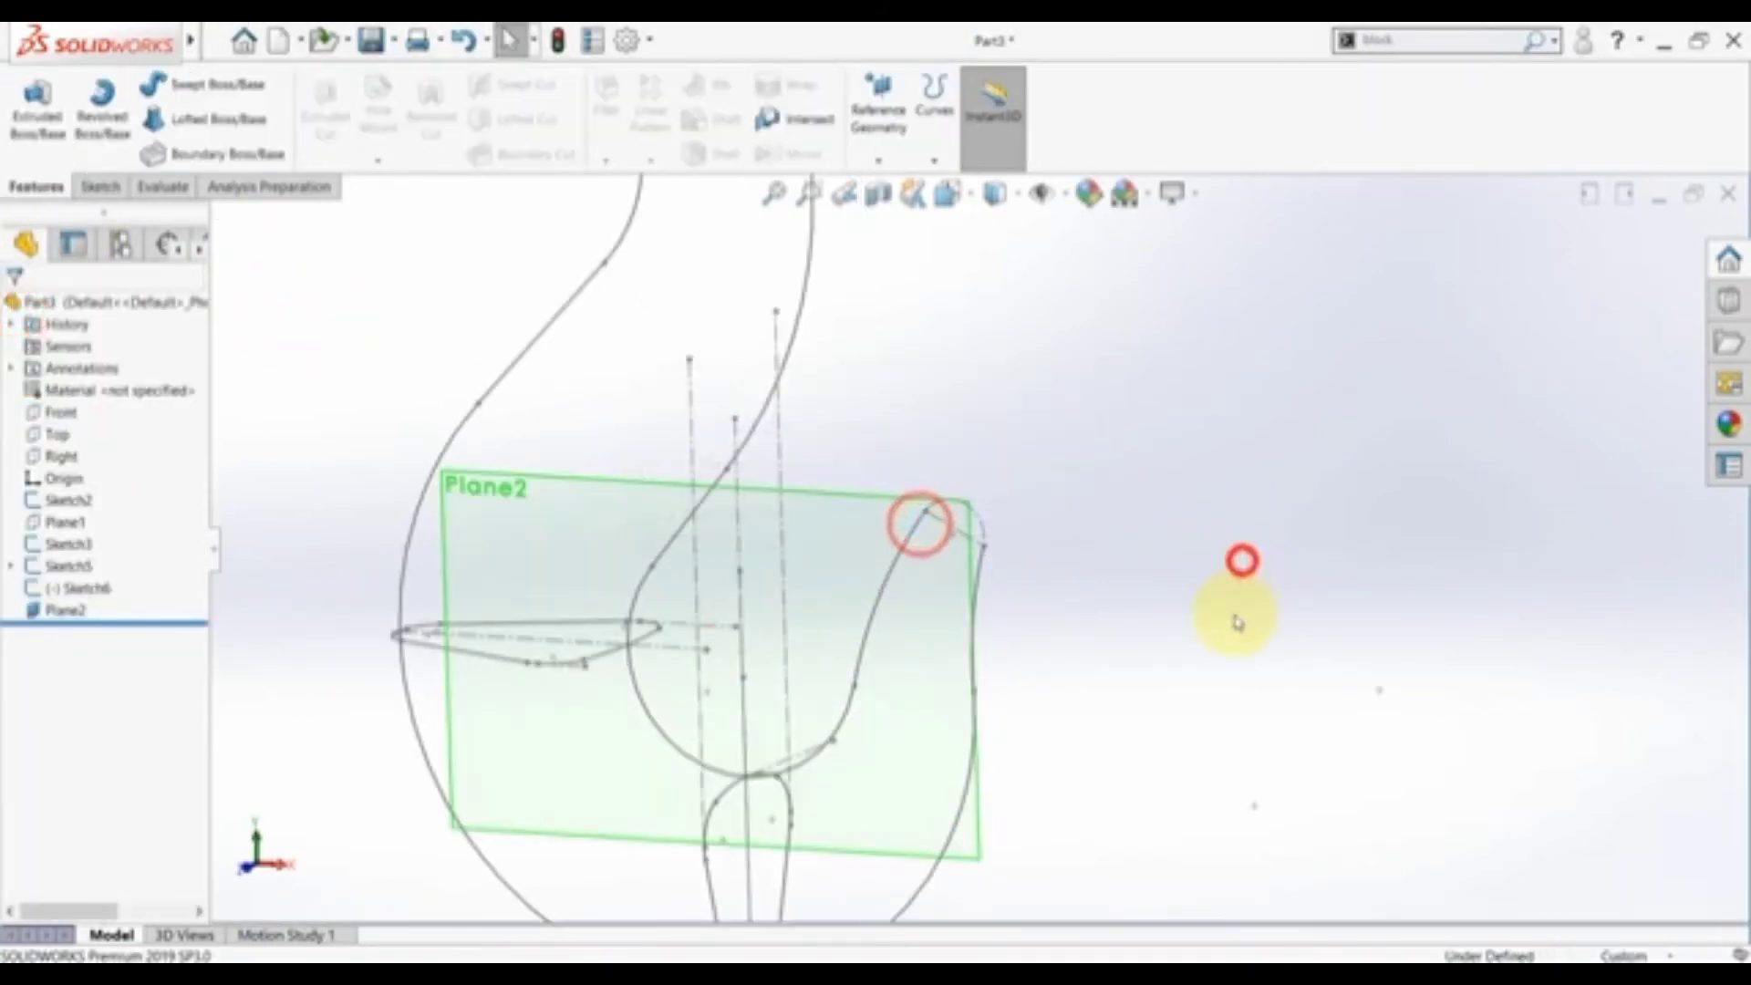
pyautogui.click(860, 543)
pyautogui.click(939, 490)
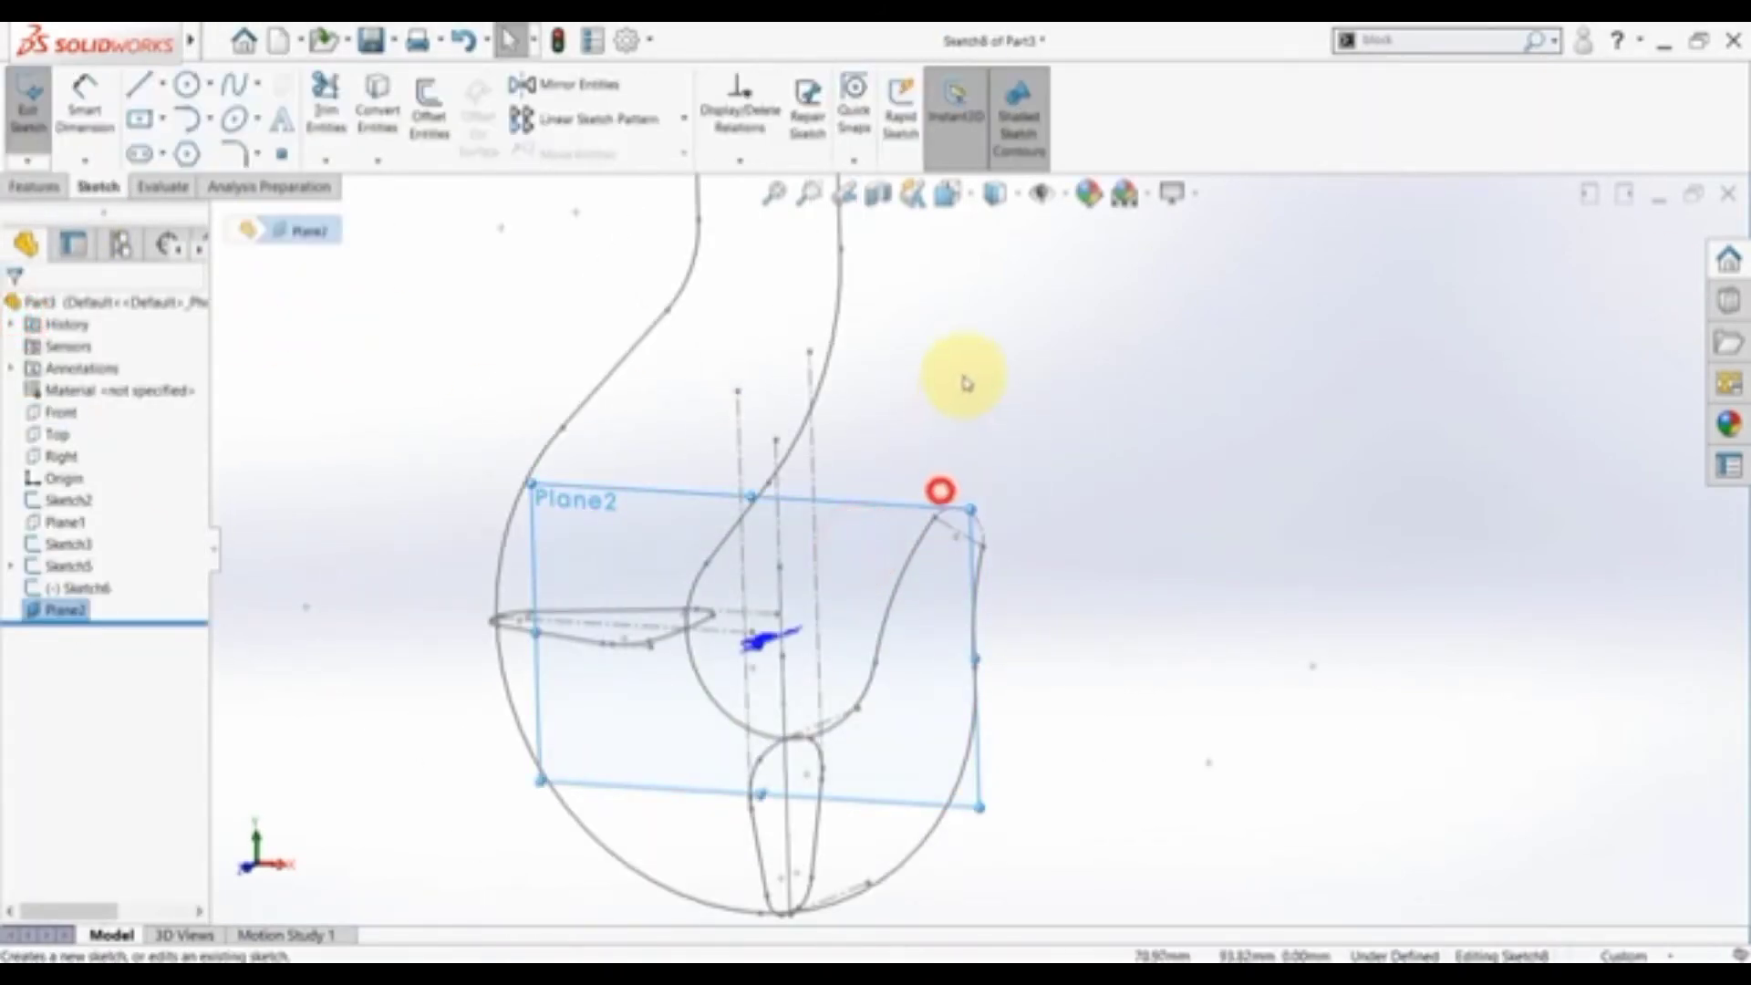
pyautogui.click(392, 109)
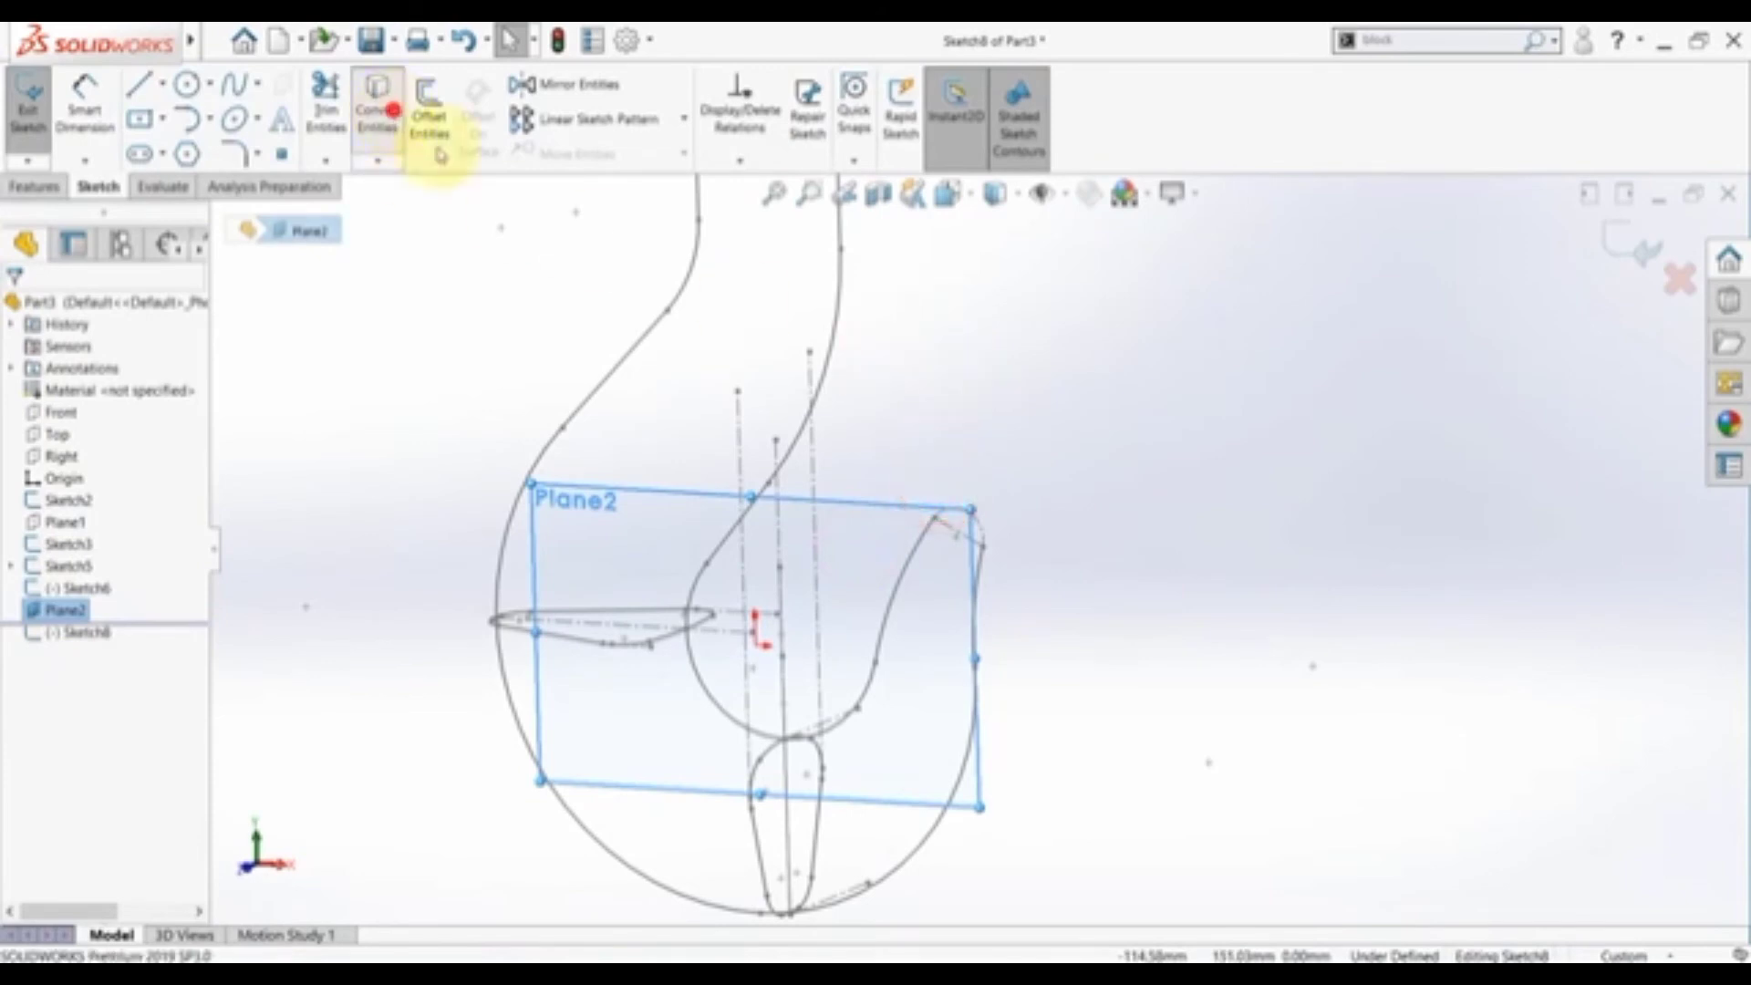
pyautogui.click(948, 528)
pyautogui.click(13, 310)
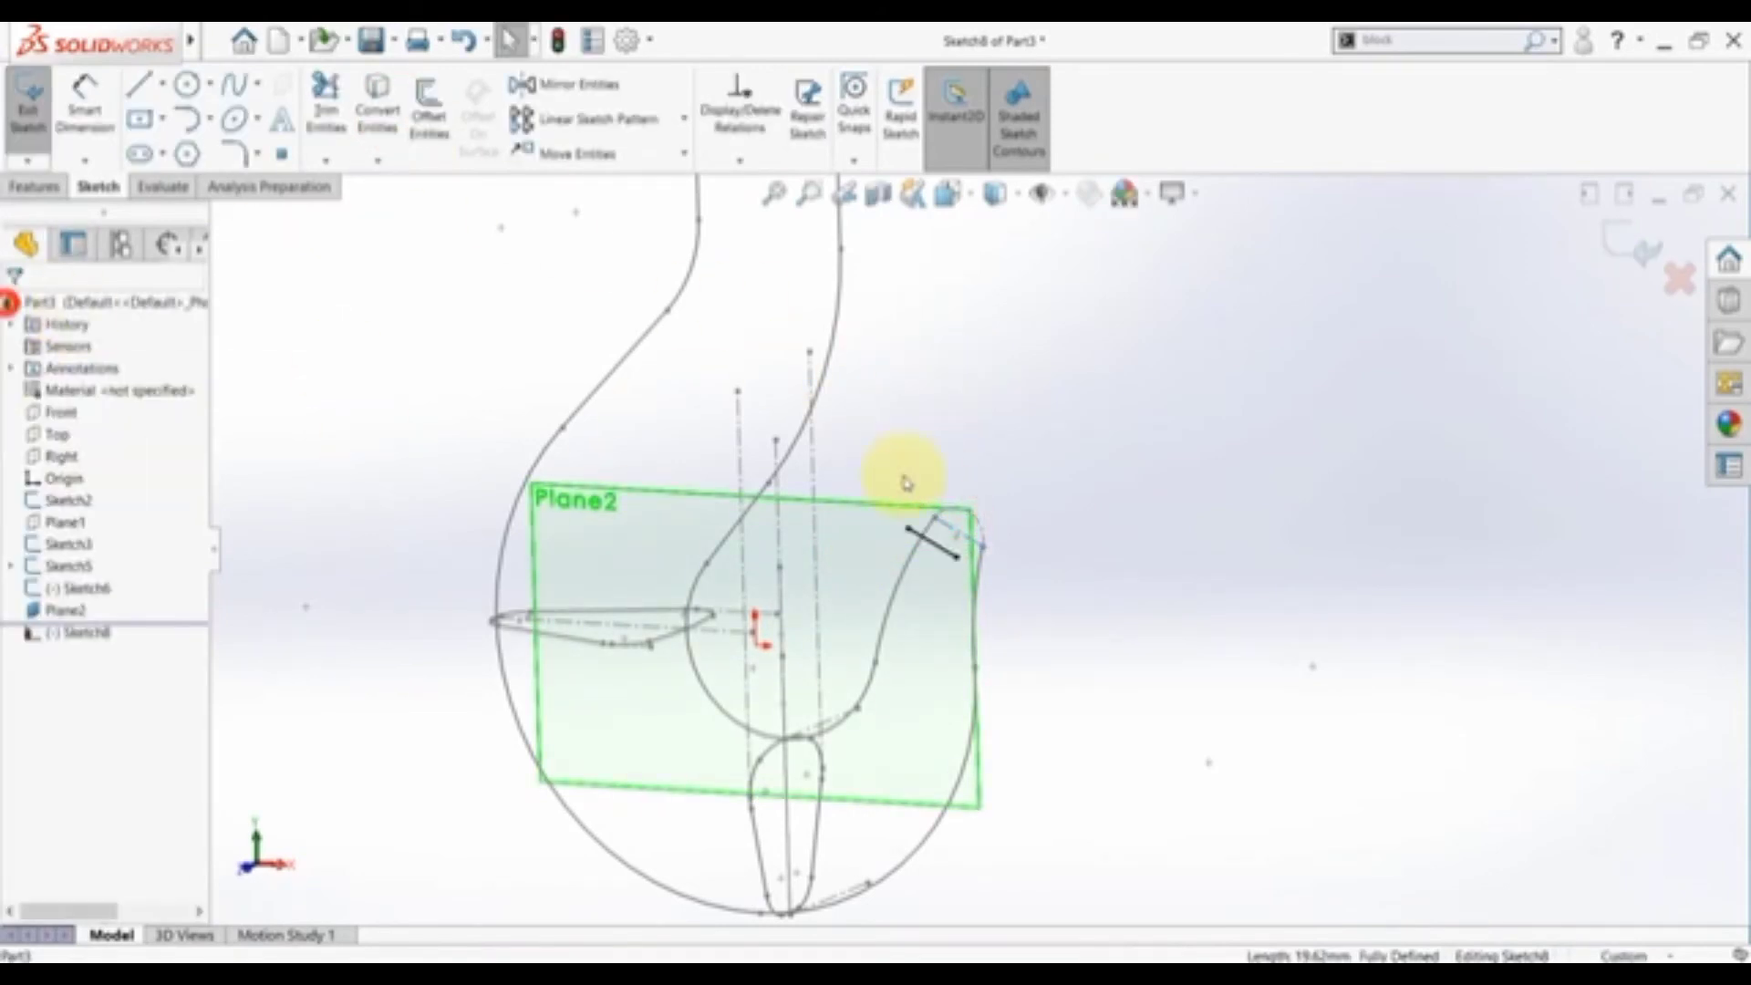
pyautogui.click(932, 543)
pyautogui.click(1009, 484)
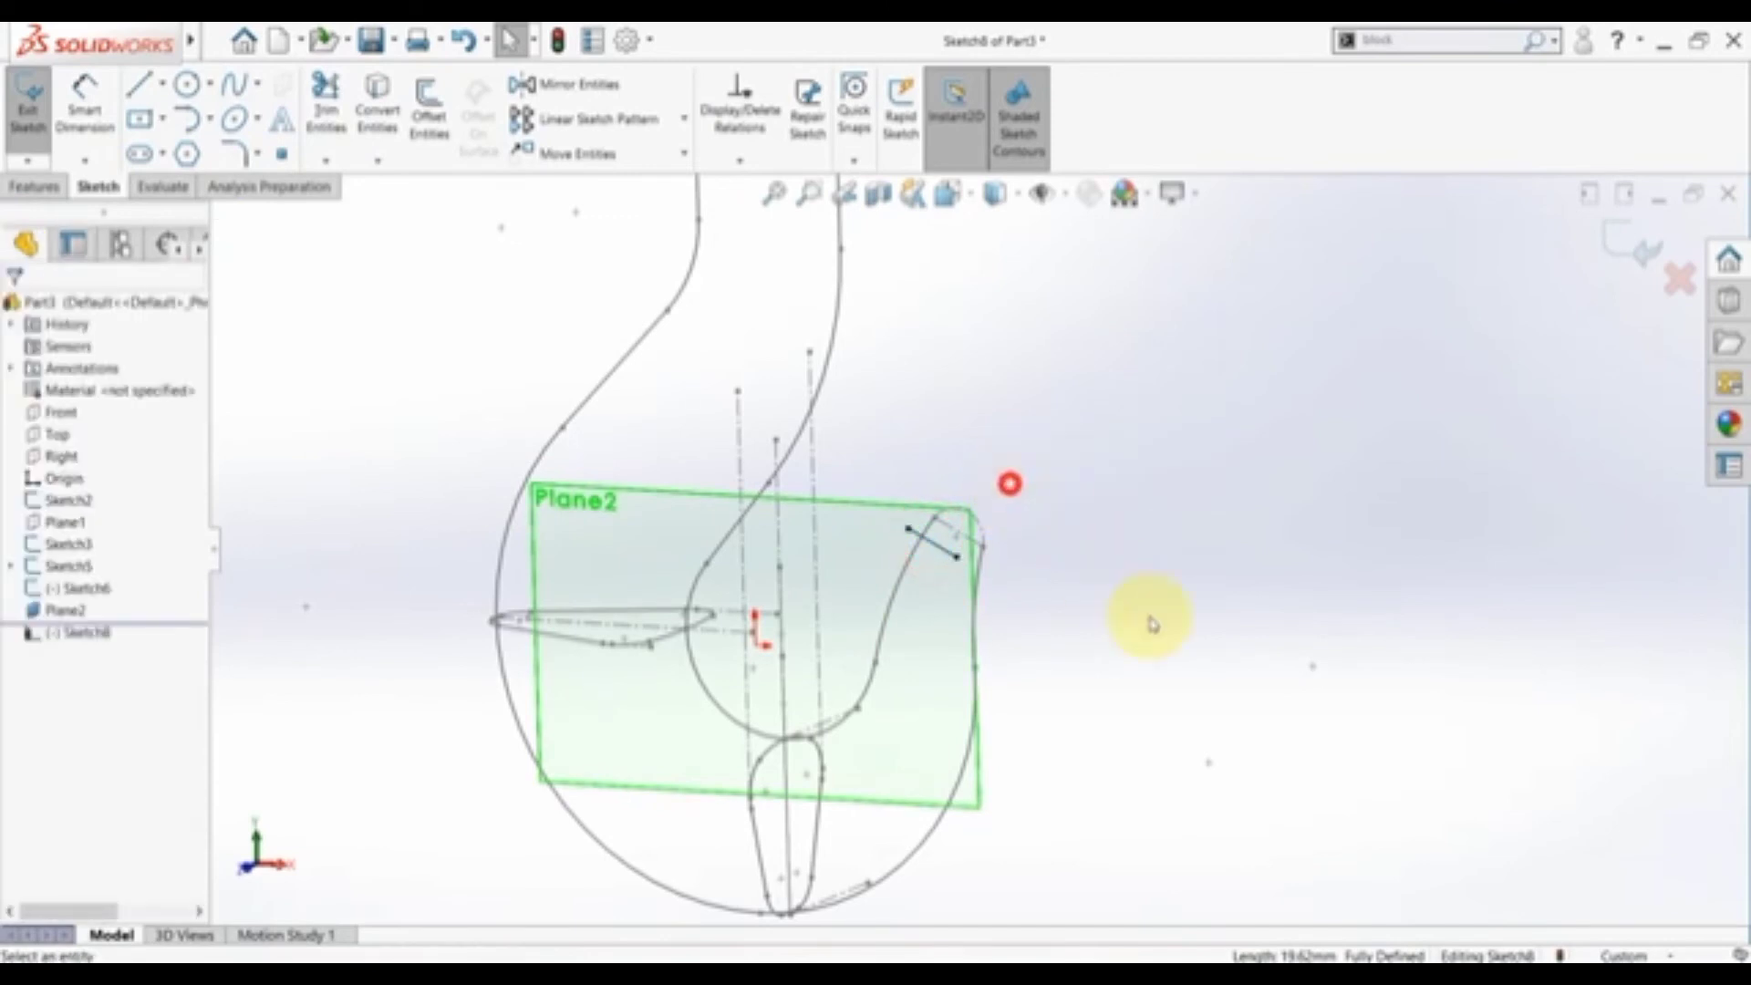
pyautogui.click(1630, 235)
# - Hide Plane2
pyautogui.click(1243, 419)
pyautogui.click(829, 548)
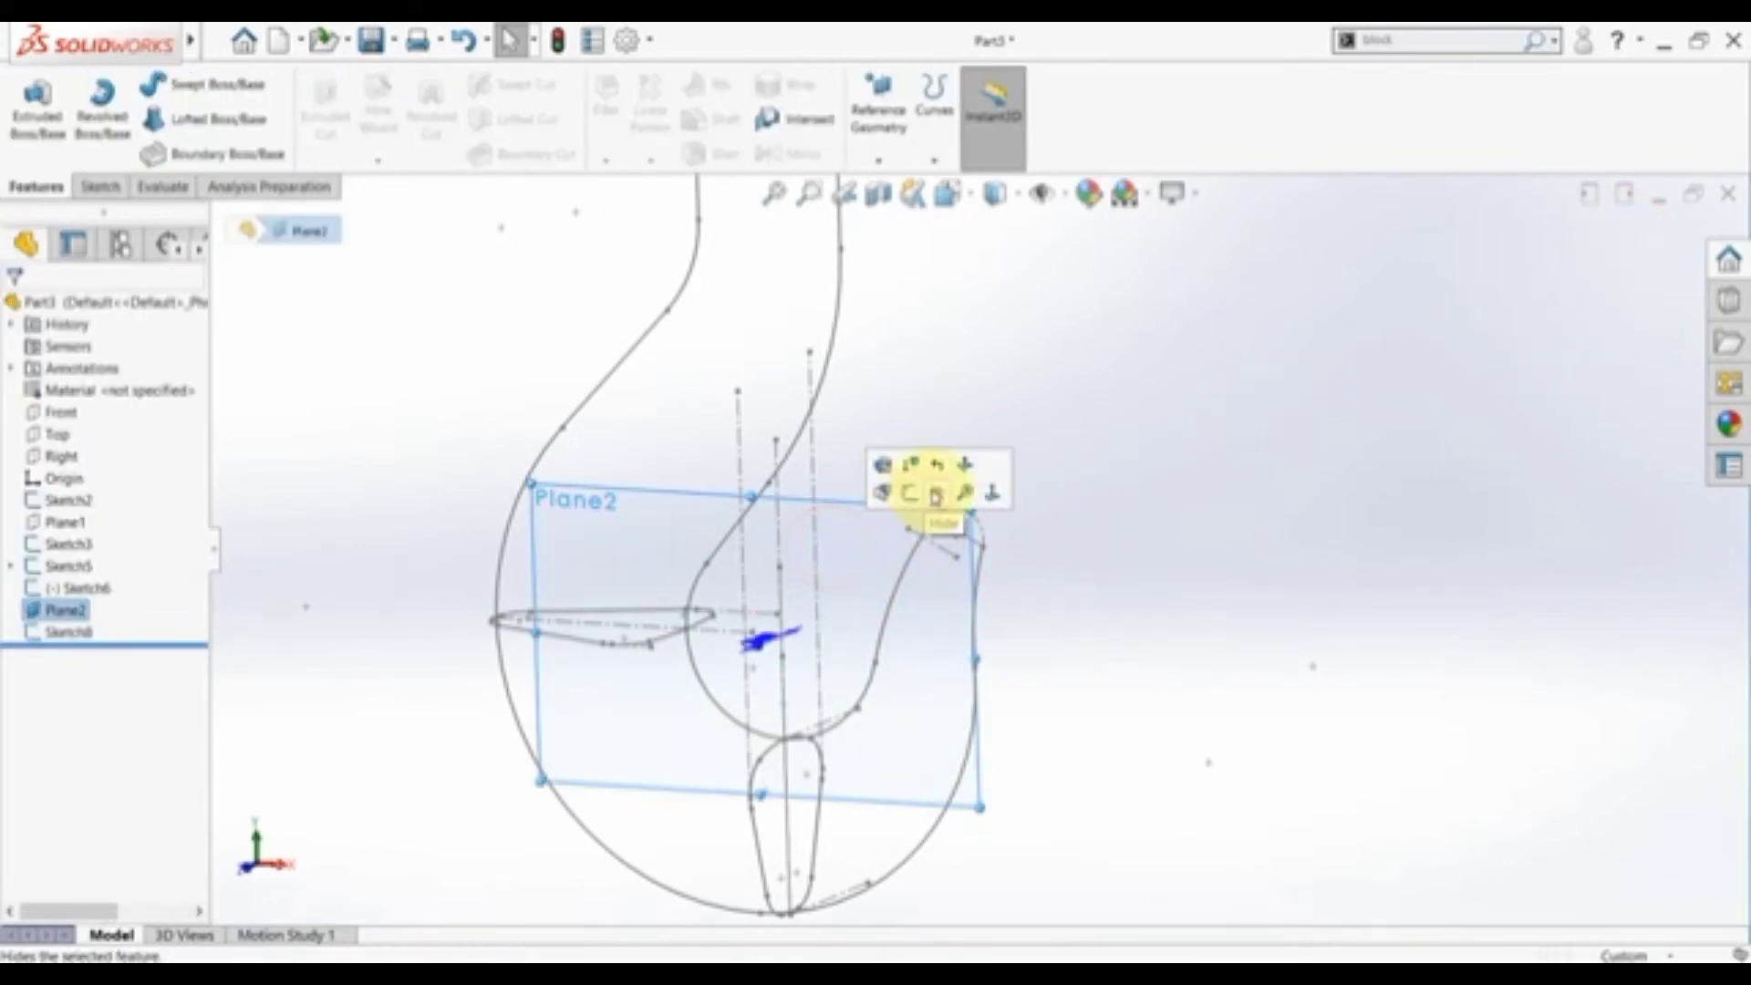
pyautogui.click(934, 496)
pyautogui.click(919, 340)
# - Create Plane3 at the hook tip using two hook sketch lines as references
pyautogui.click(884, 162)
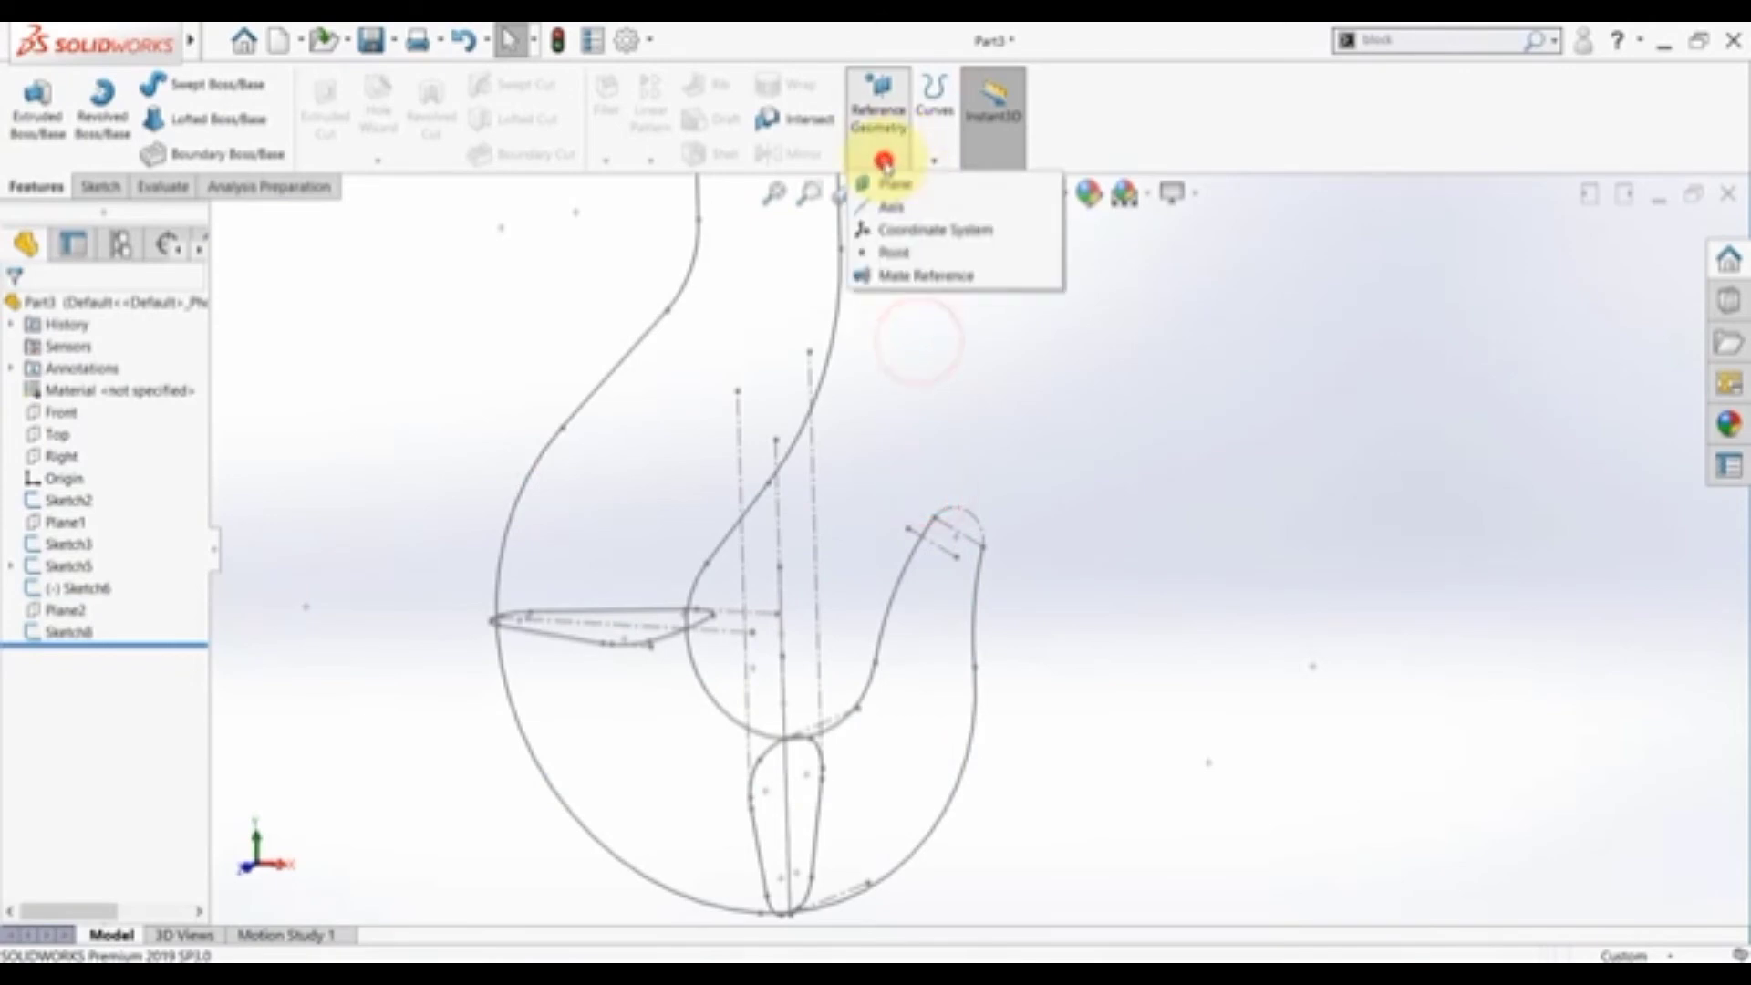
pyautogui.click(889, 185)
pyautogui.moveTo(1020, 541); pyautogui.dragTo(954, 576, button='middle')
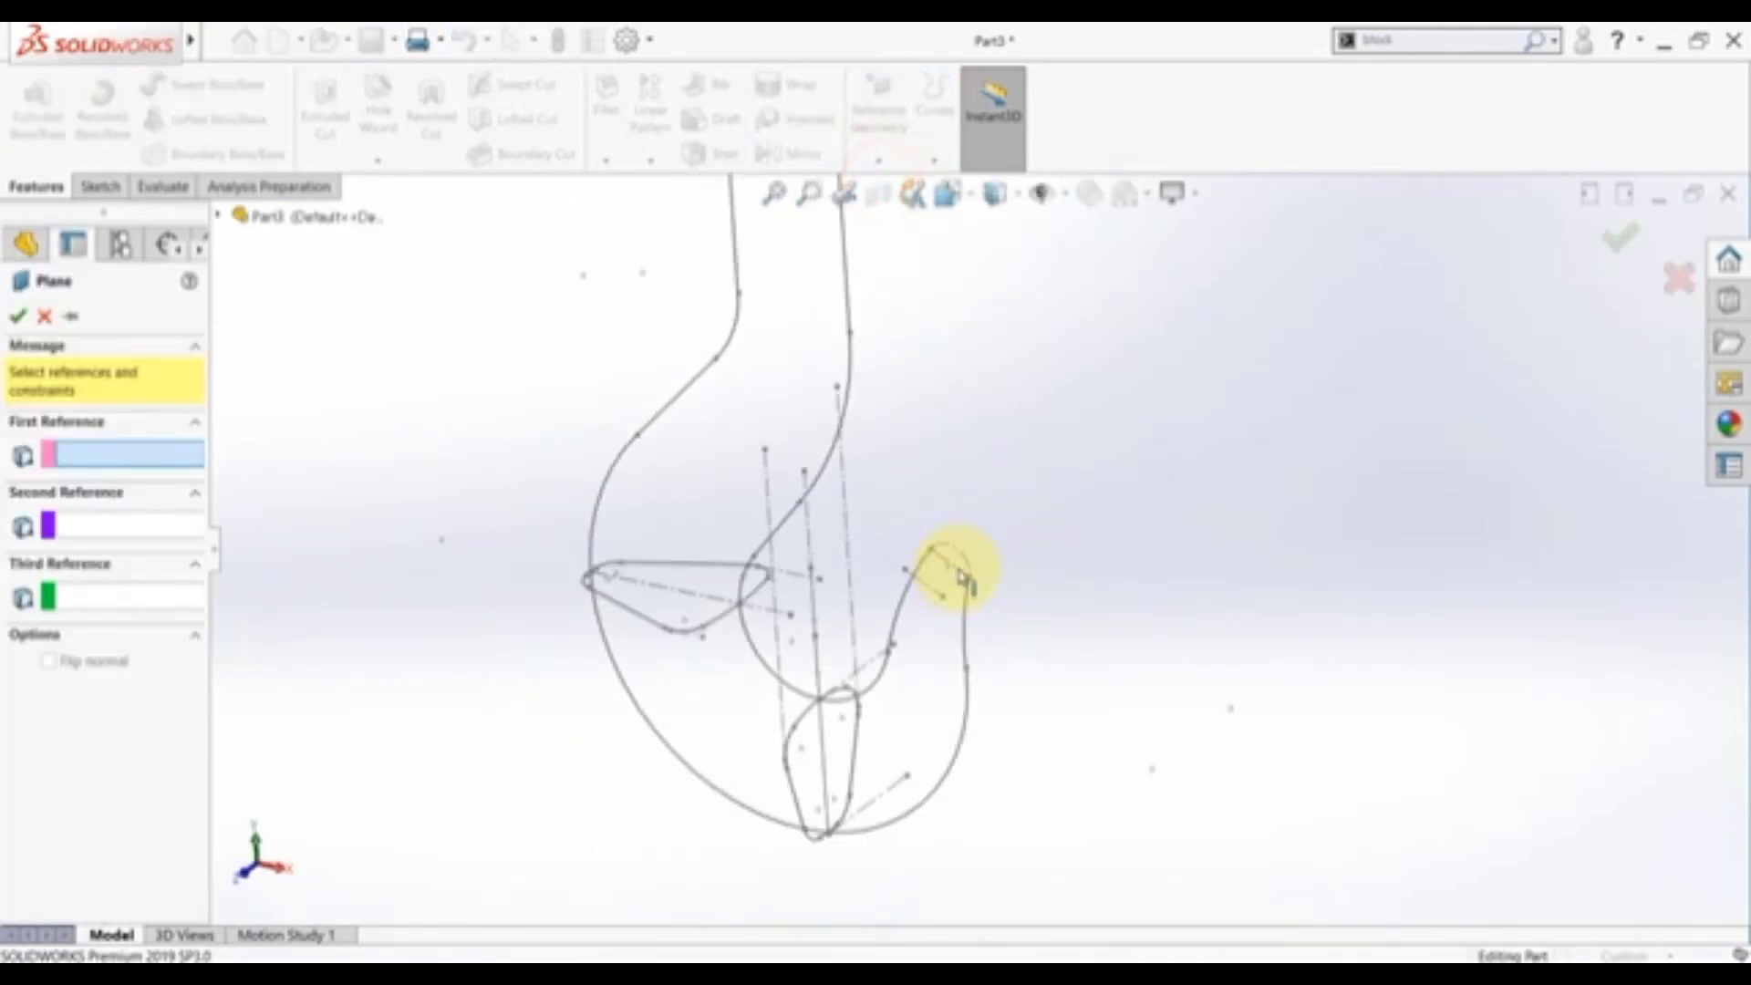
pyautogui.click(957, 580)
pyautogui.click(925, 587)
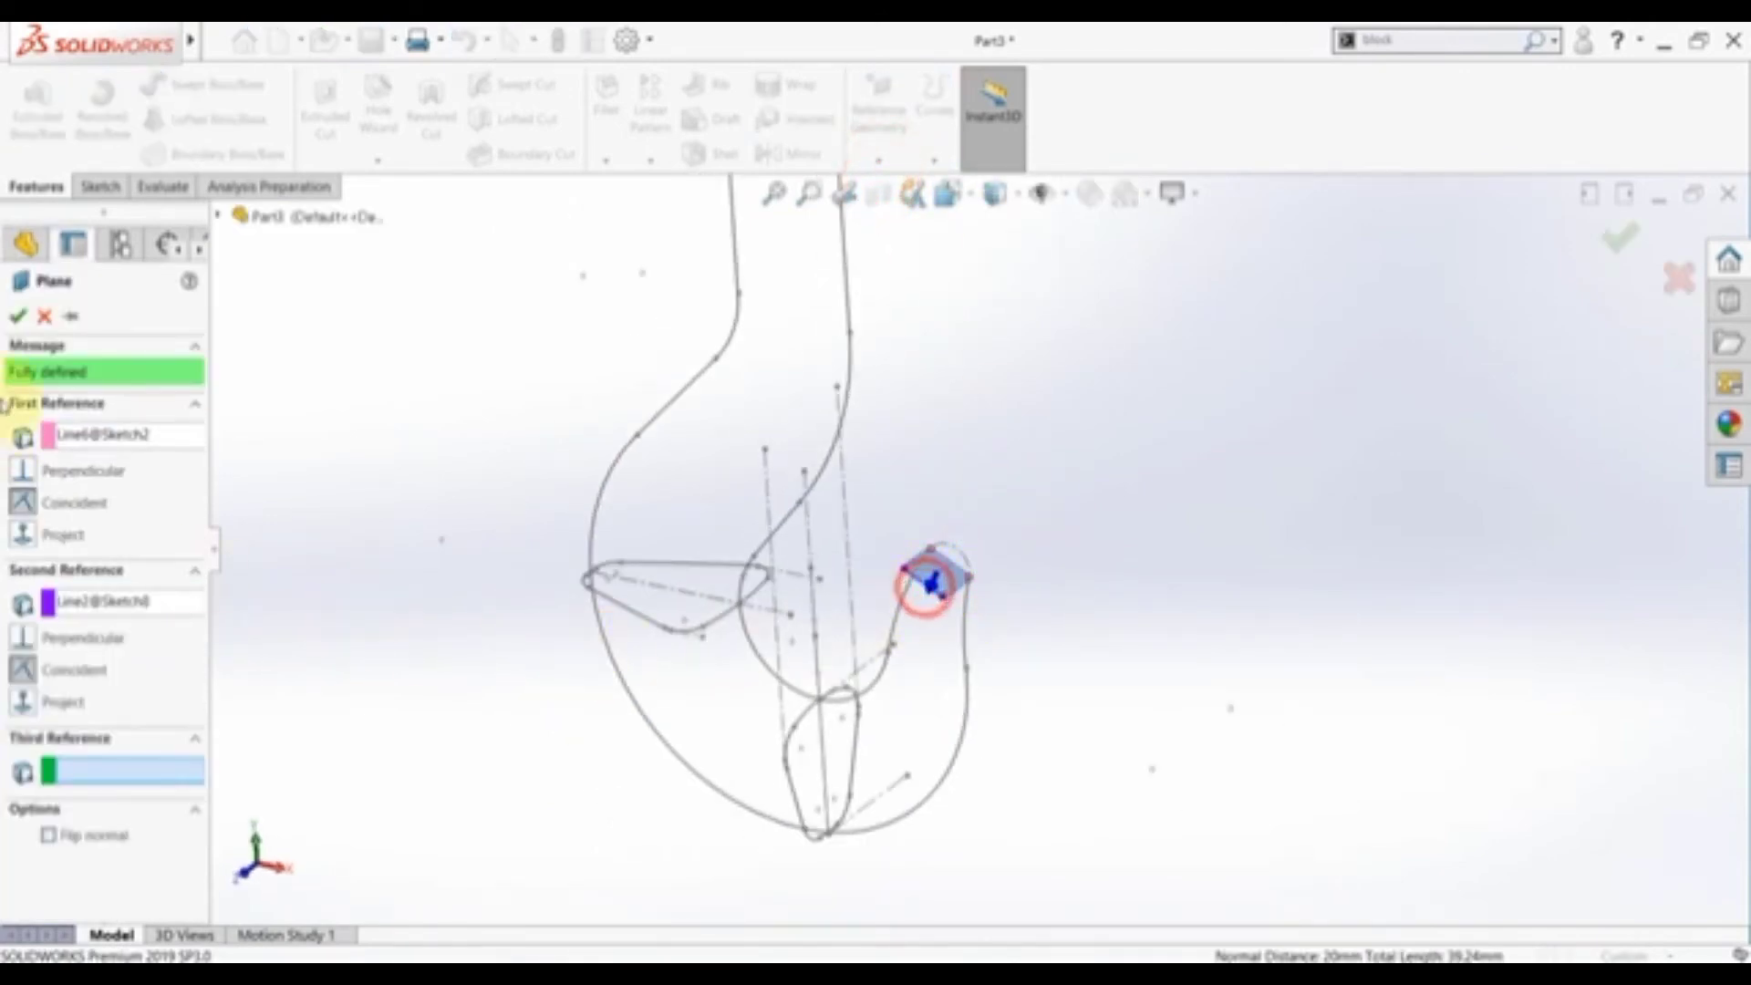
pyautogui.click(18, 315)
pyautogui.click(462, 703)
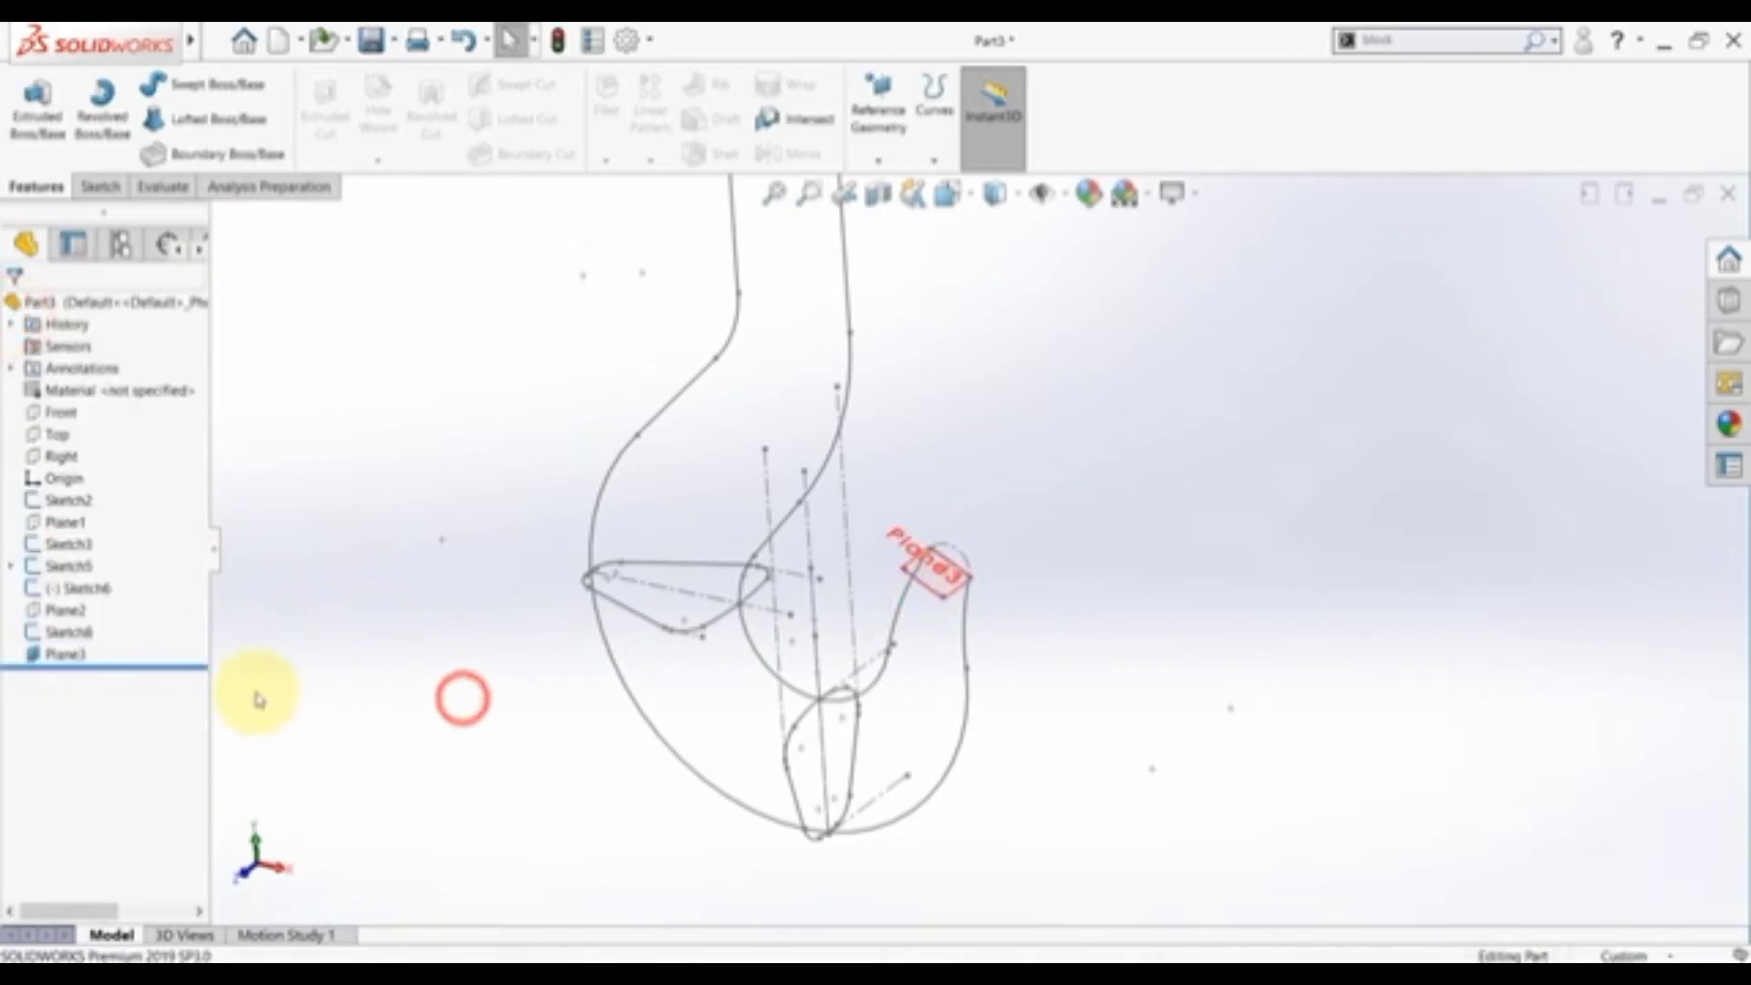
# - Sketch a small circle on Plane3 centred at the hook tip, then exit the sketch
pyautogui.click(42, 658)
pyautogui.click(73, 628)
pyautogui.click(429, 715)
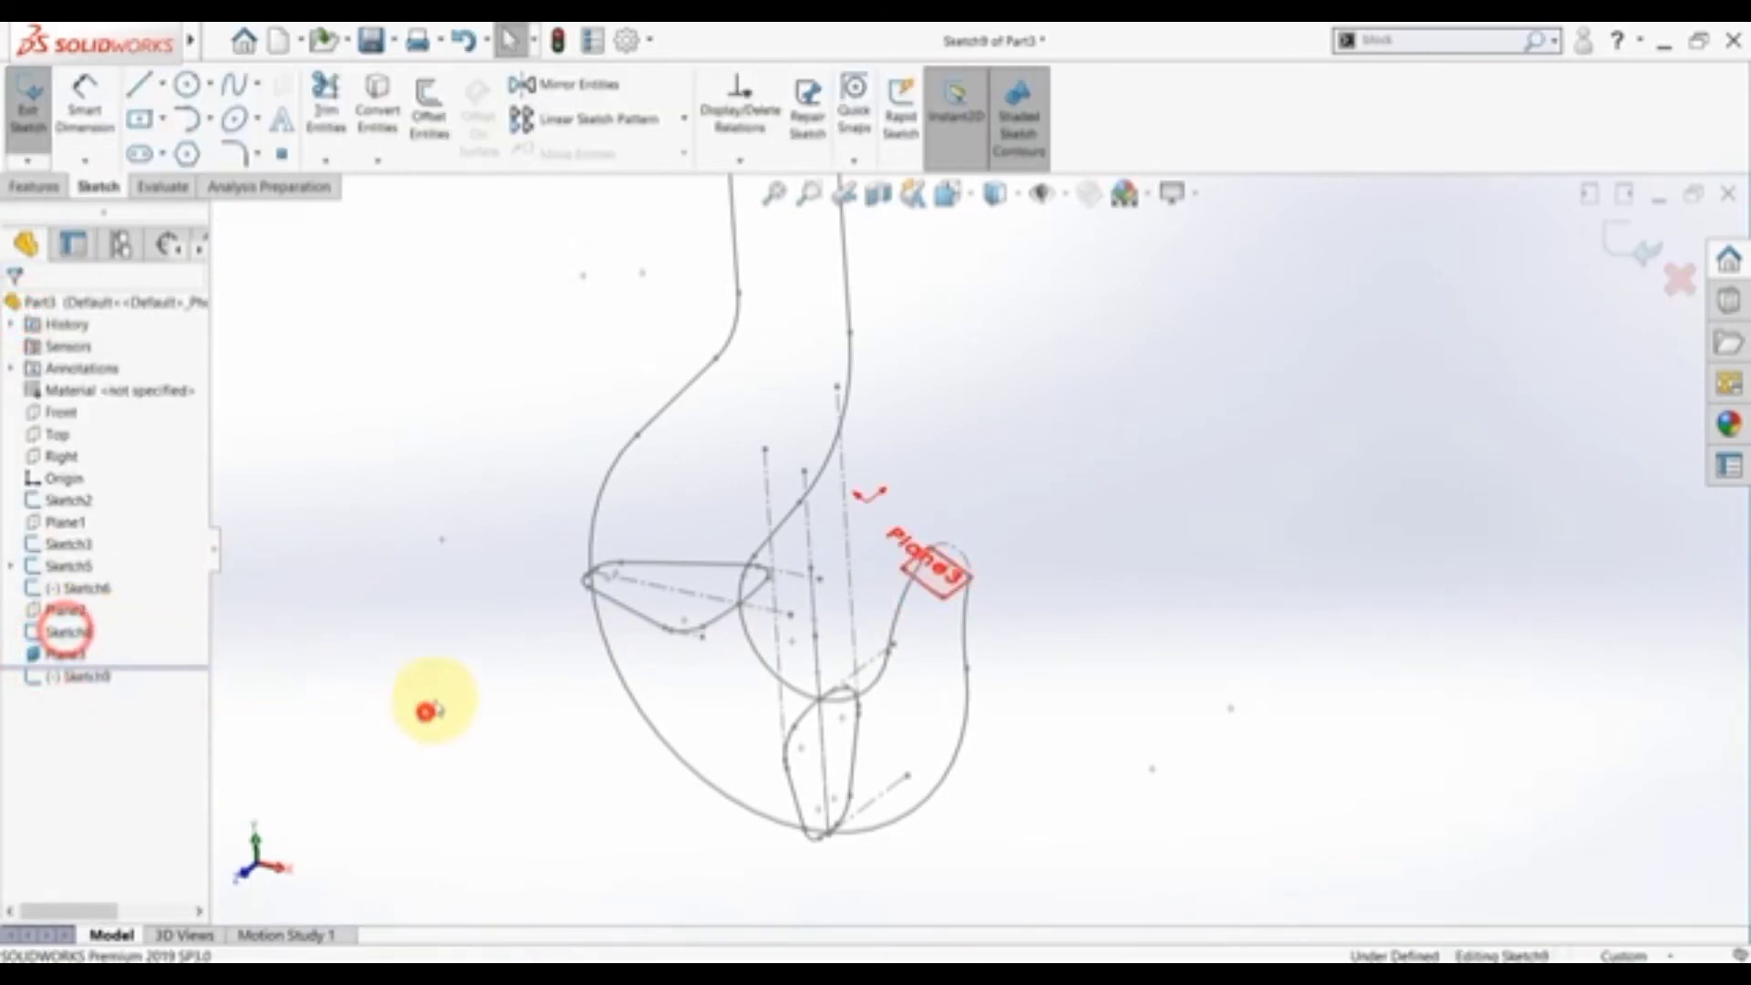
pyautogui.click(185, 86)
pyautogui.scroll(-6, 1024, 602)
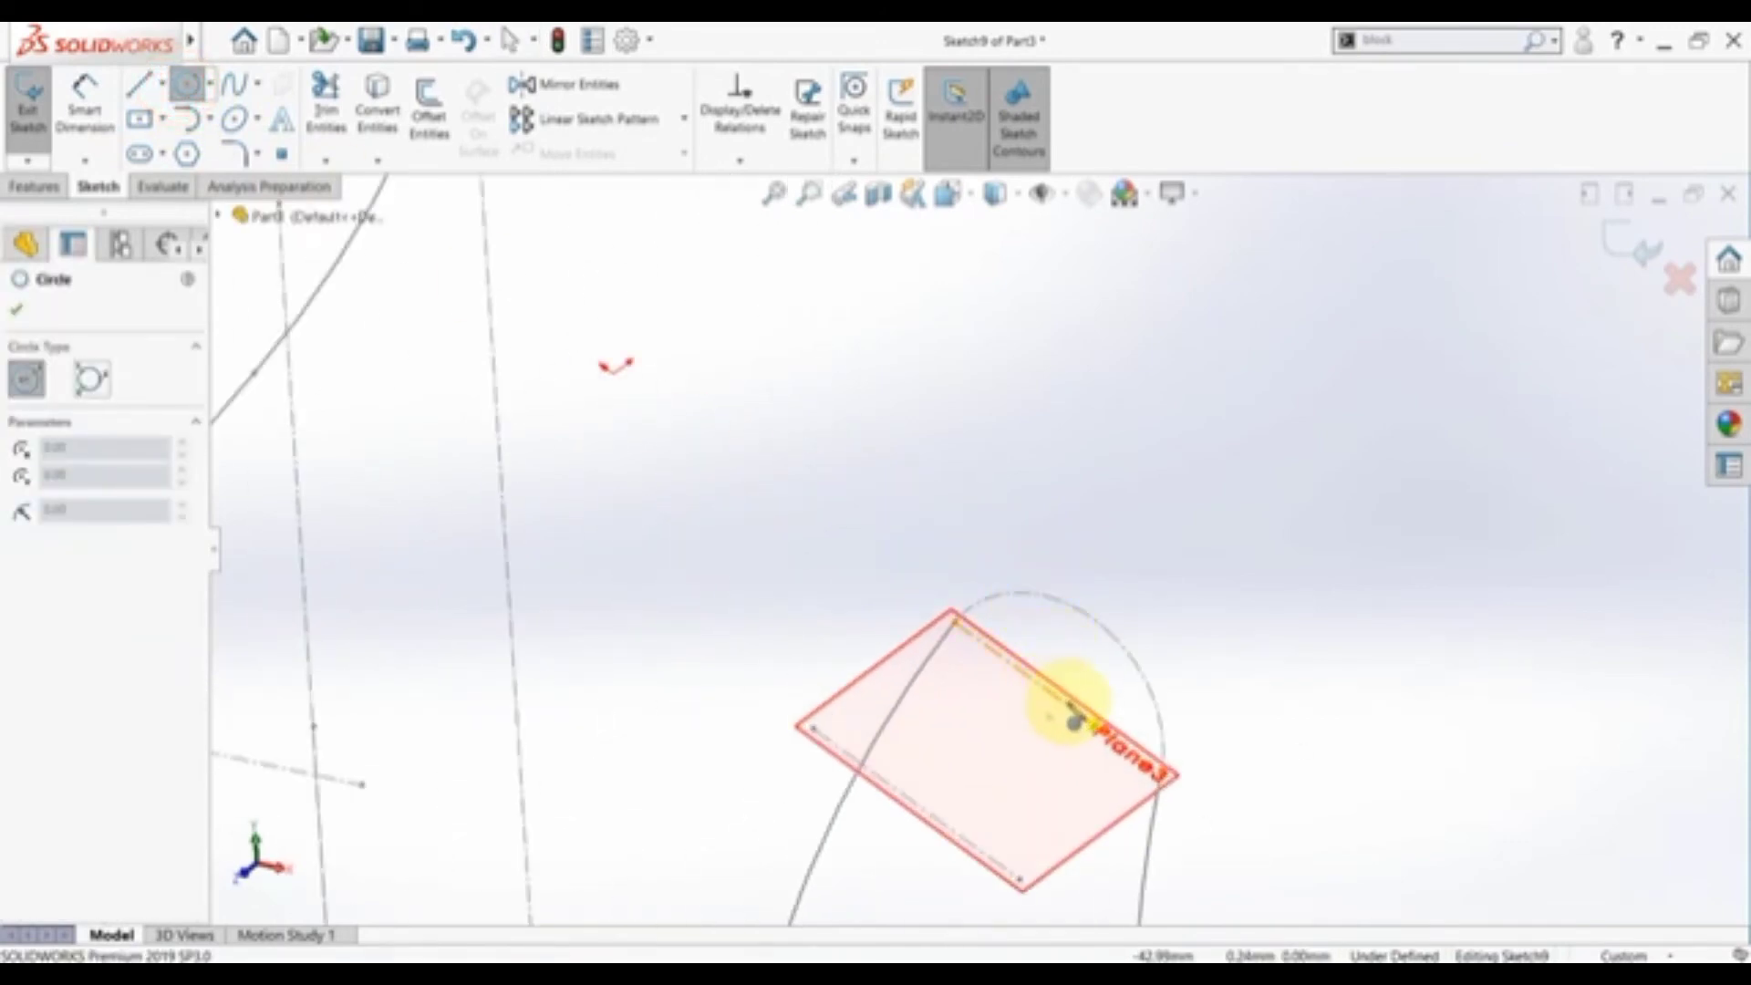
pyautogui.click(1058, 697)
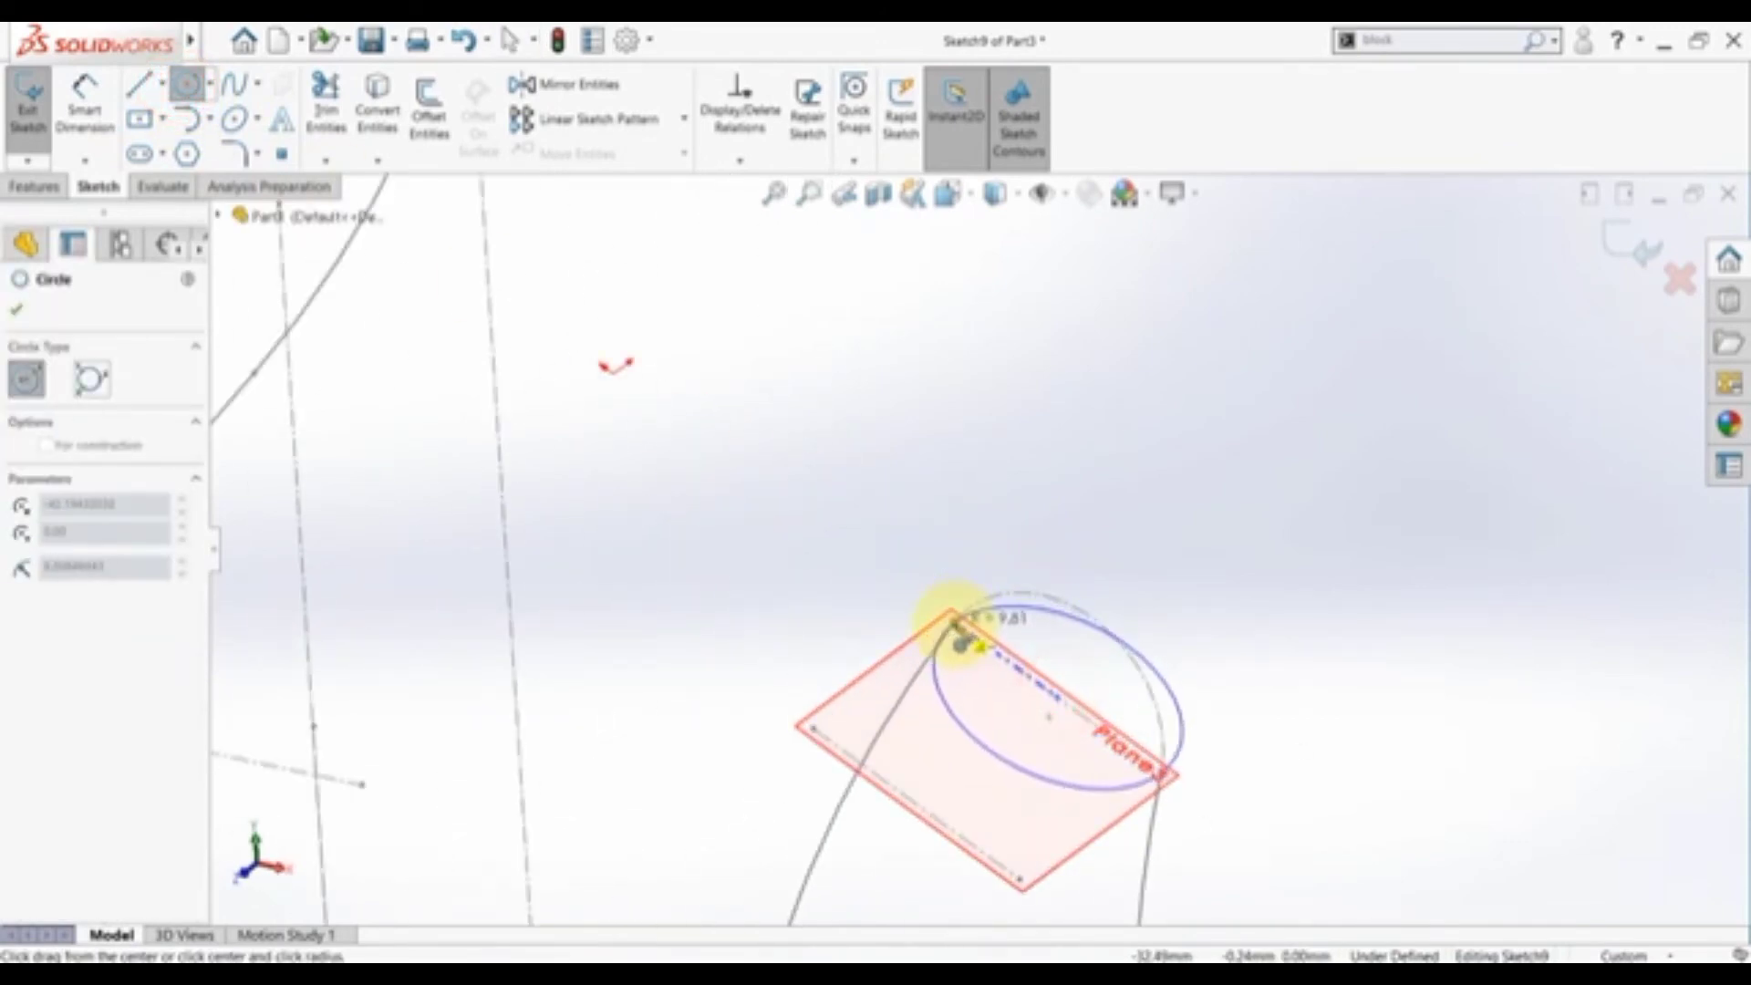
pyautogui.click(955, 624)
pyautogui.press('Escape')
pyautogui.scroll(8, 949, 614)
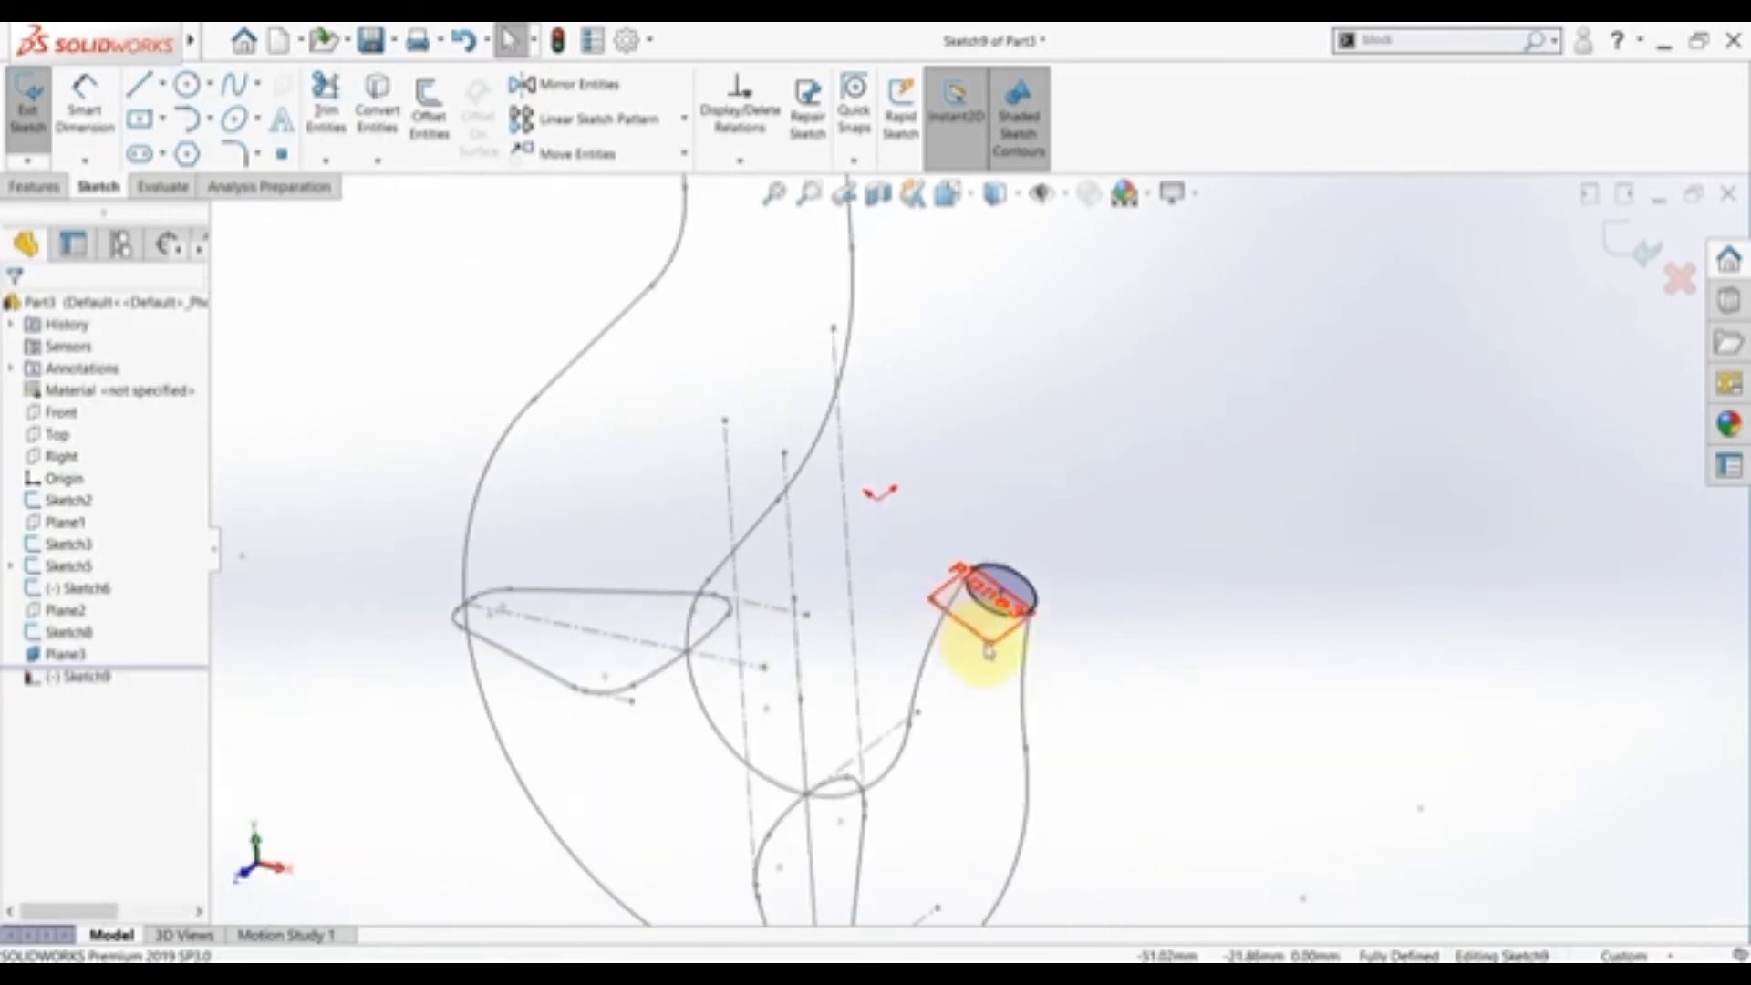
pyautogui.moveTo(996, 624); pyautogui.dragTo(1529, 411, button='middle')
pyautogui.click(1632, 244)
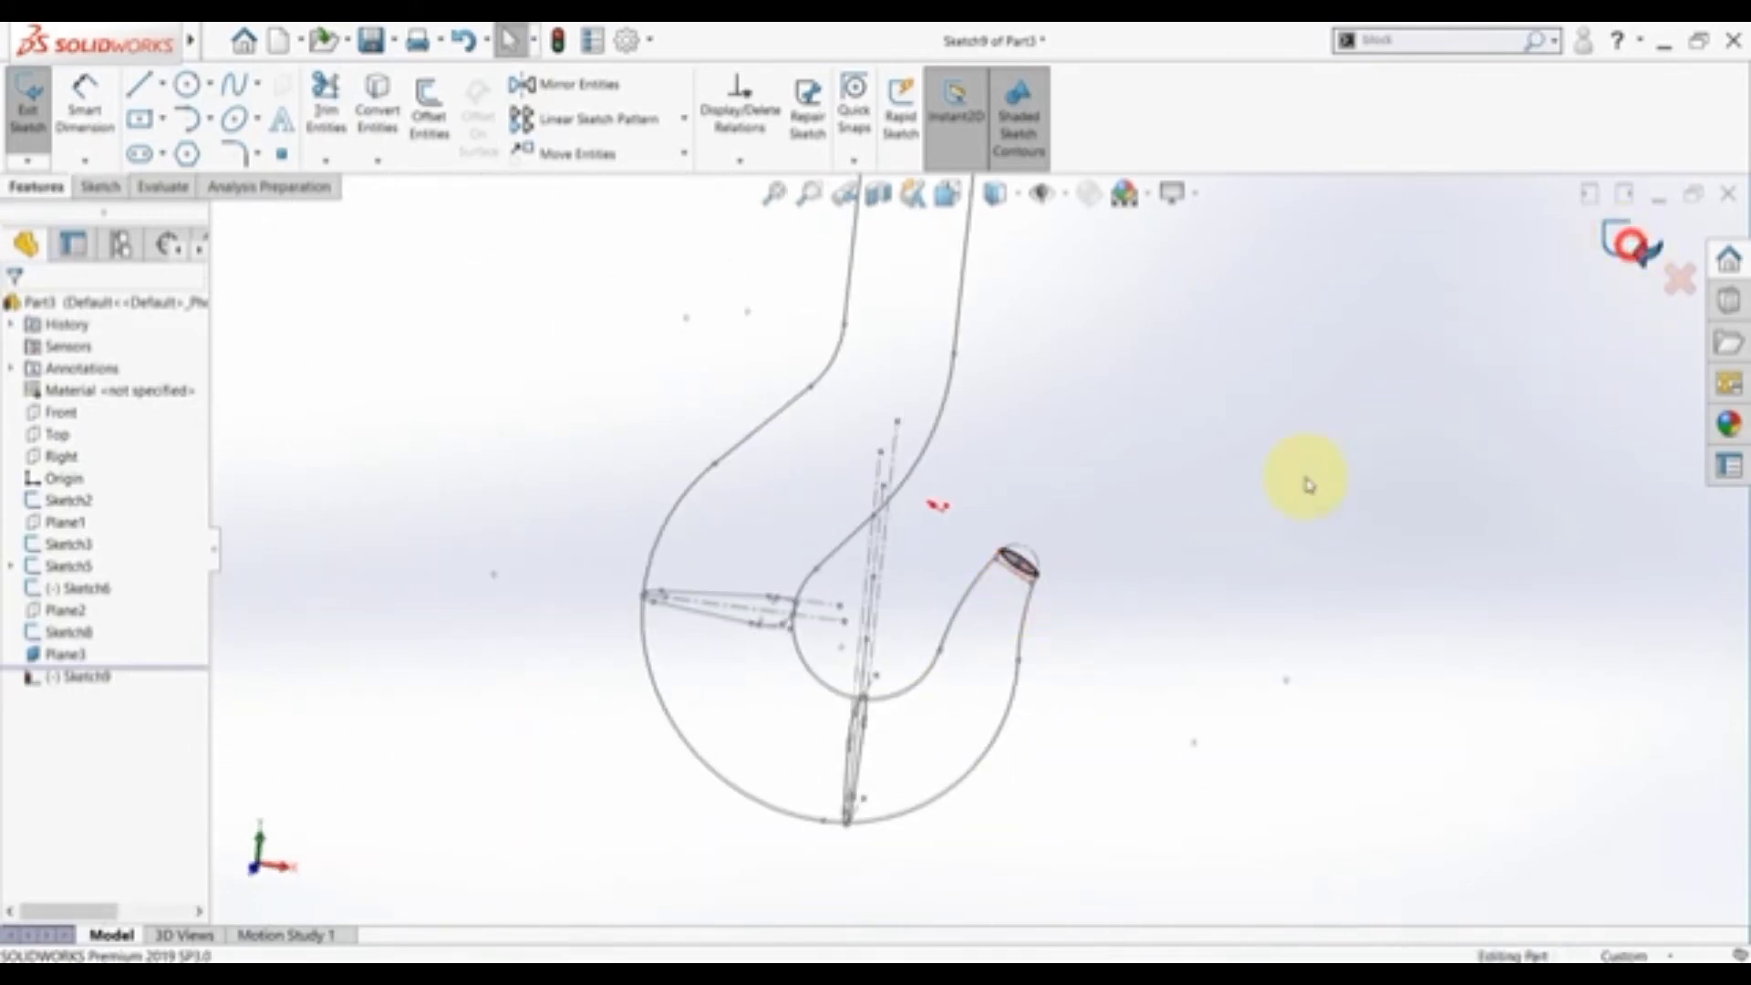
# - Hide Plane3 and view the hook from a higher angle
pyautogui.click(1290, 481)
pyautogui.click(43, 653)
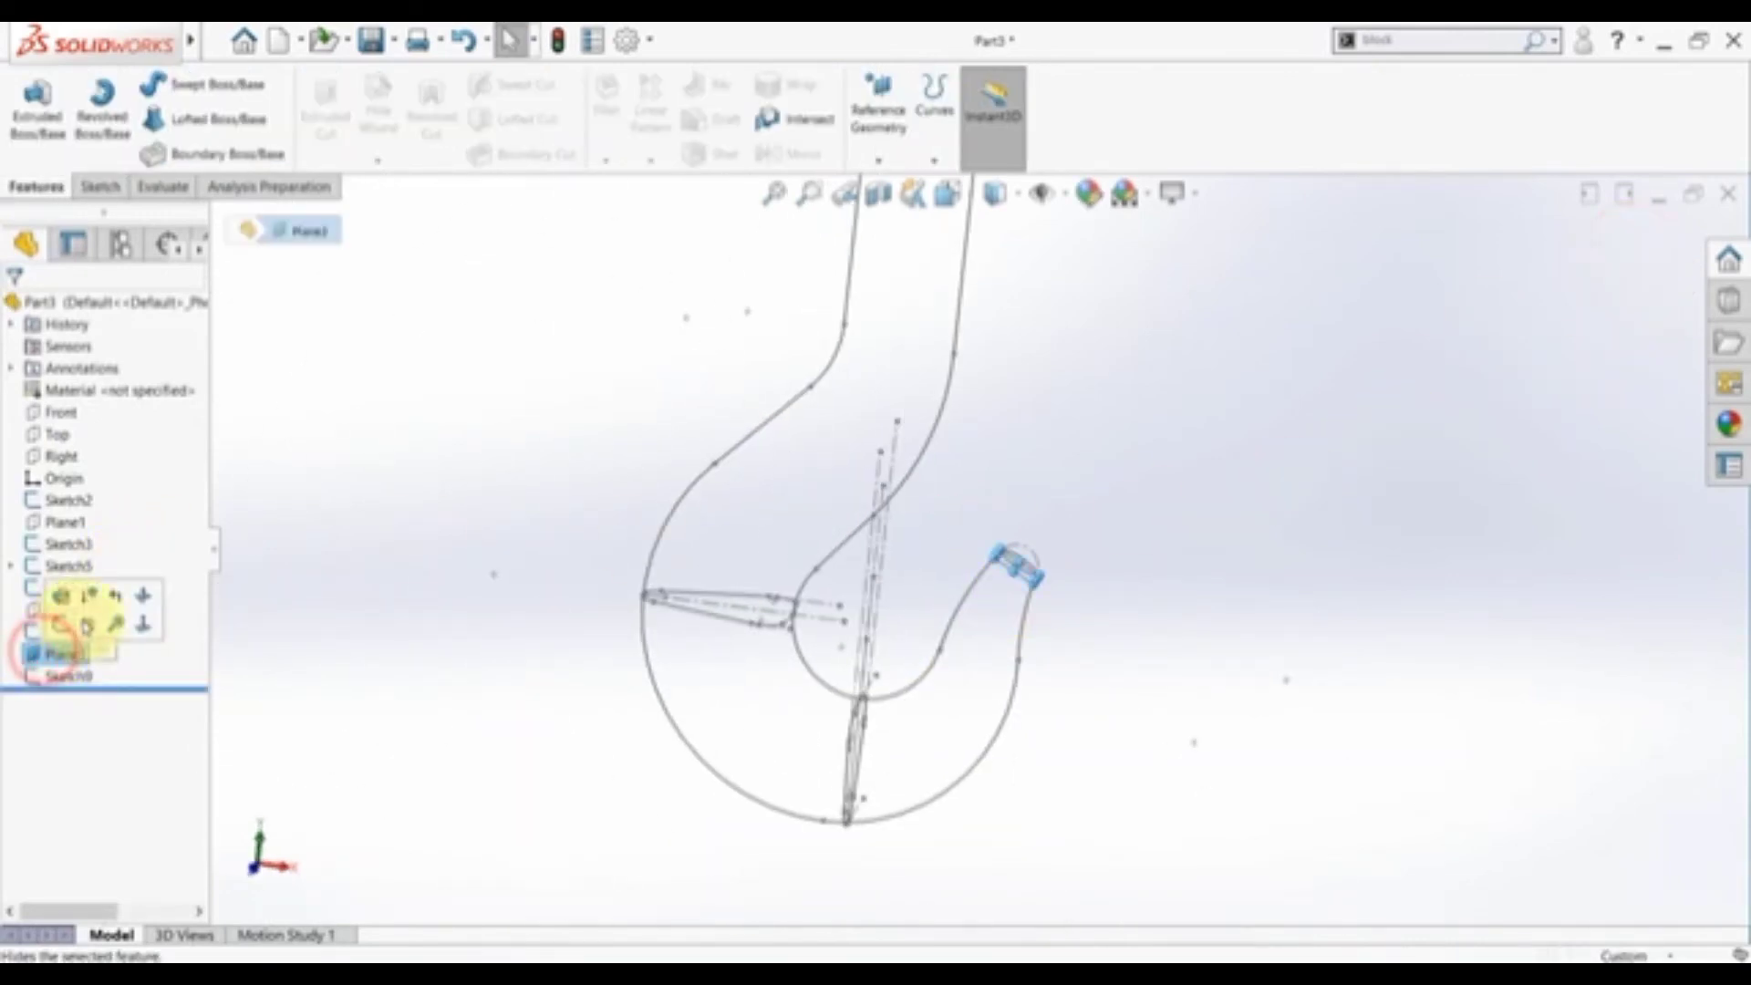
pyautogui.click(85, 623)
pyautogui.moveTo(867, 547); pyautogui.dragTo(906, 655, button='middle')
pyautogui.scroll(1, 906, 655)
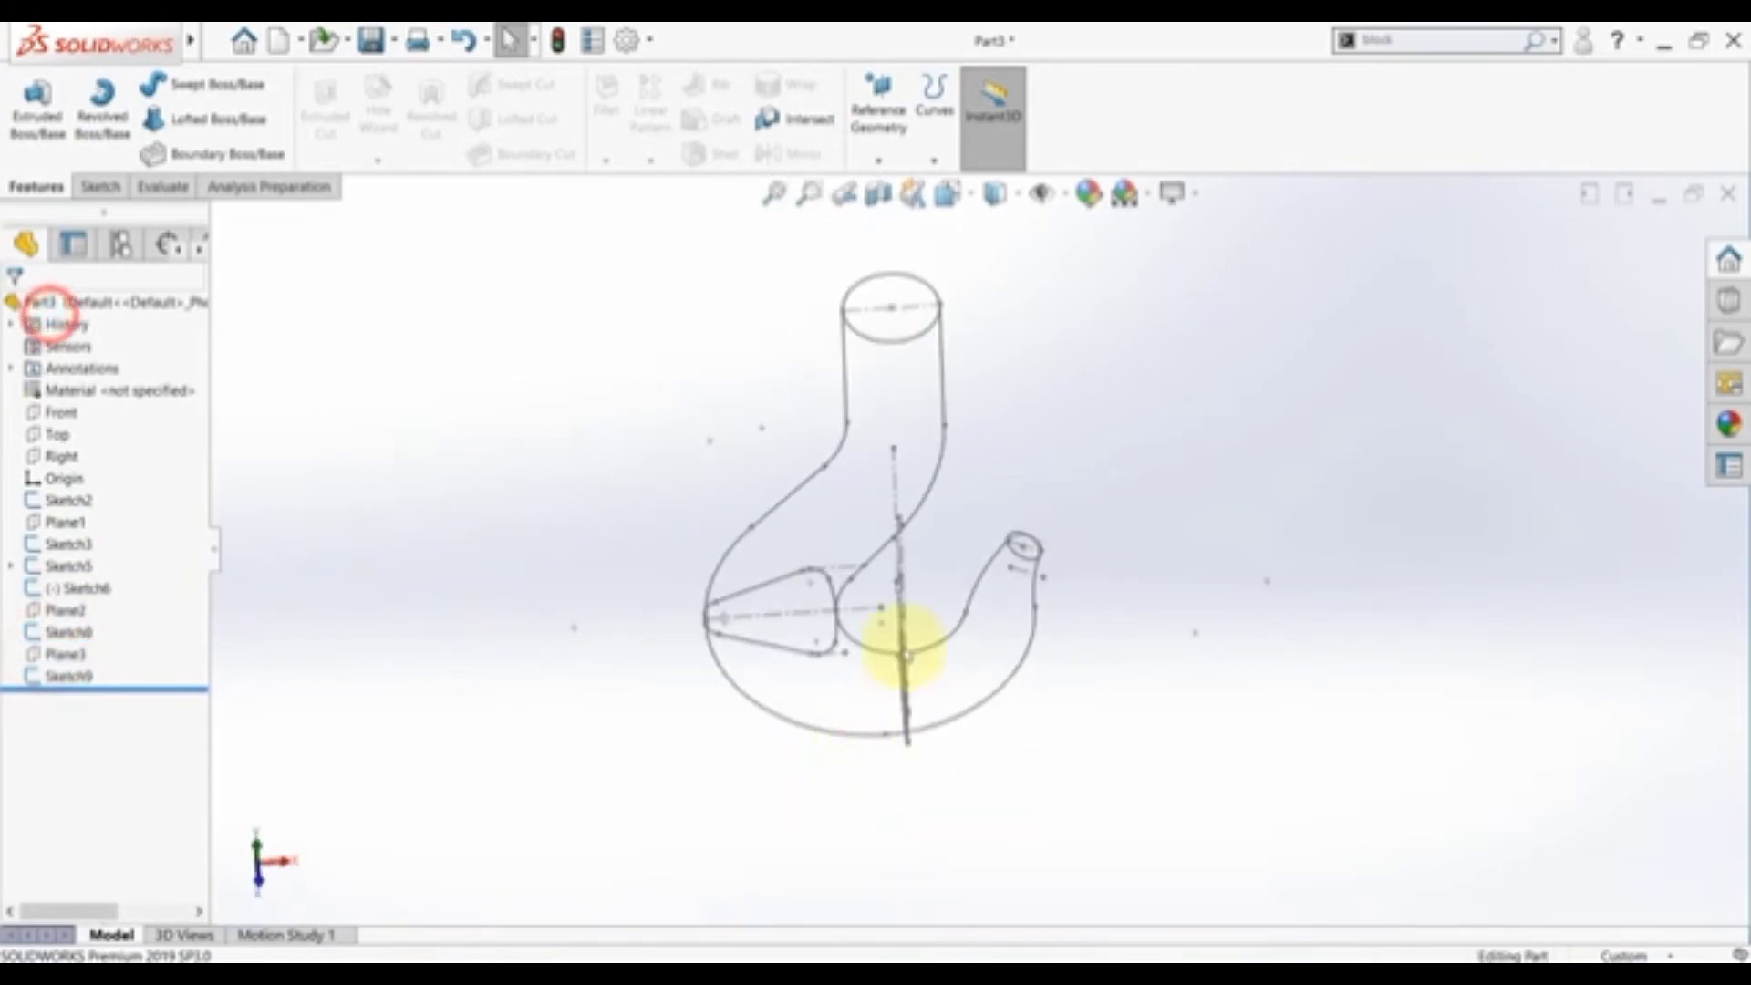
# - Start a Lofted Boss/Base through Sketch2, Sketch3, Sketch6 and the tip circle profiles
pyautogui.click(208, 121)
pyautogui.click(859, 459)
pyautogui.moveTo(859, 459); pyautogui.dragTo(588, 453, button='middle')
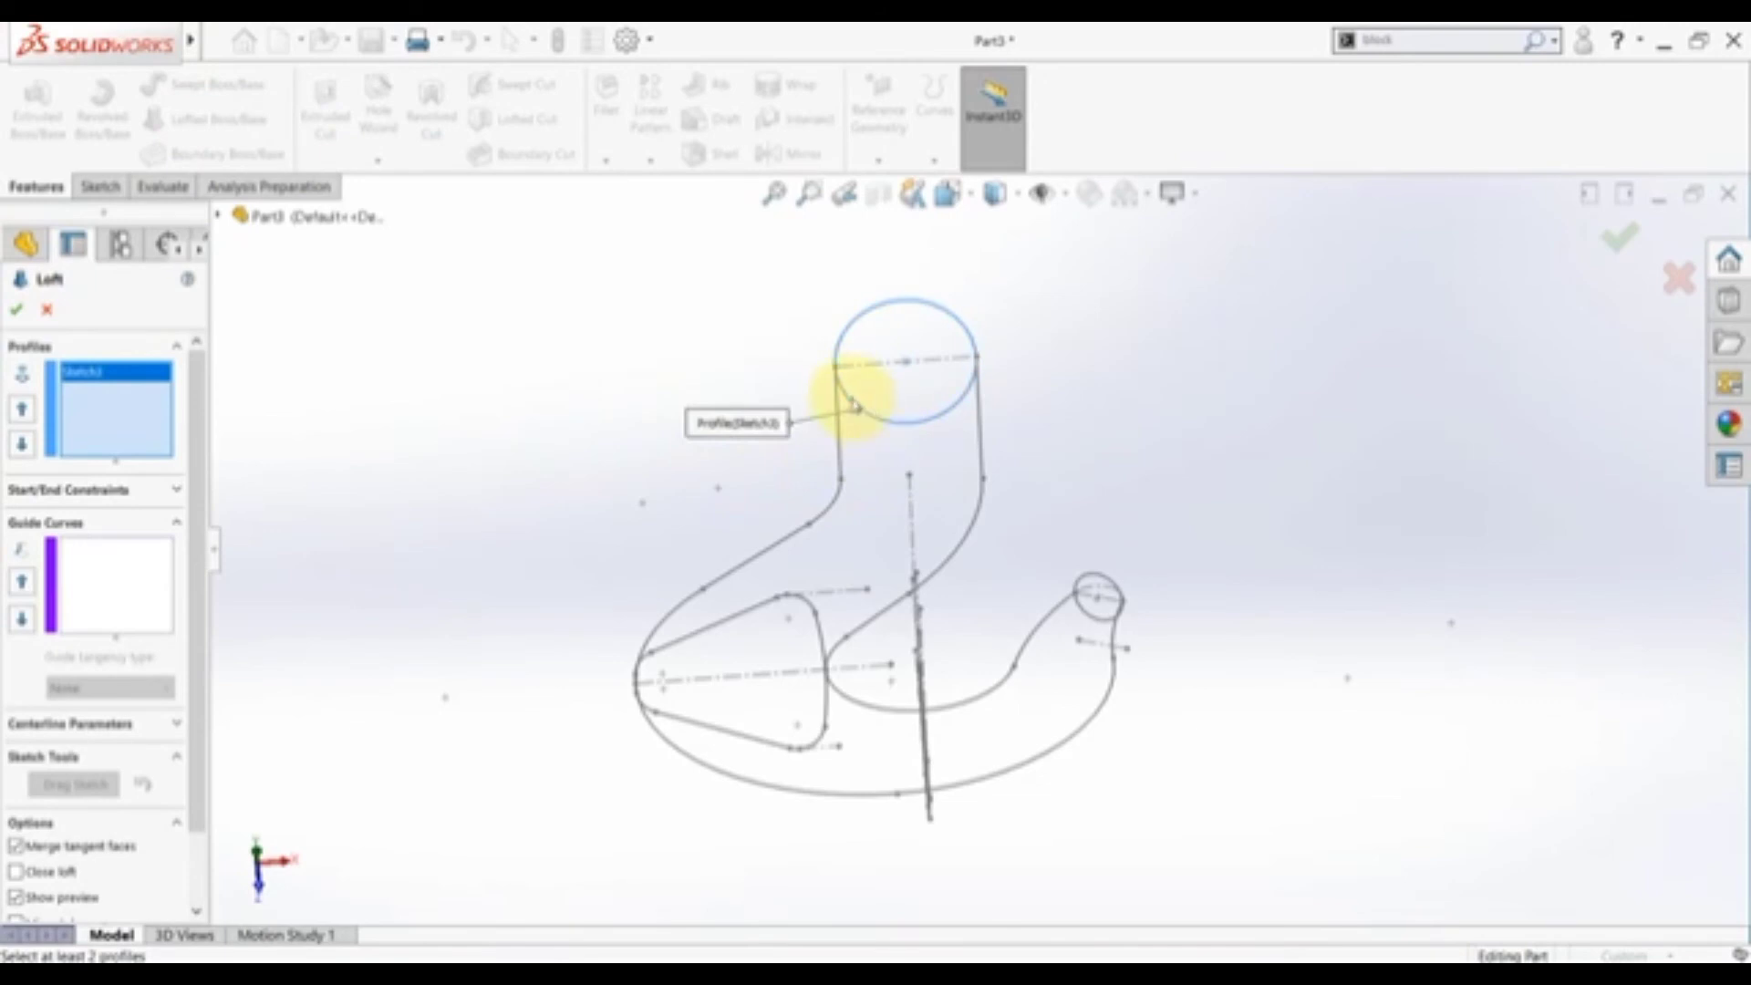
pyautogui.click(675, 725)
pyautogui.moveTo(919, 775)
pyautogui.mouseDown(button='middle')
pyautogui.moveTo(985, 692)
pyautogui.moveTo(871, 894)
pyautogui.mouseUp(button='middle')
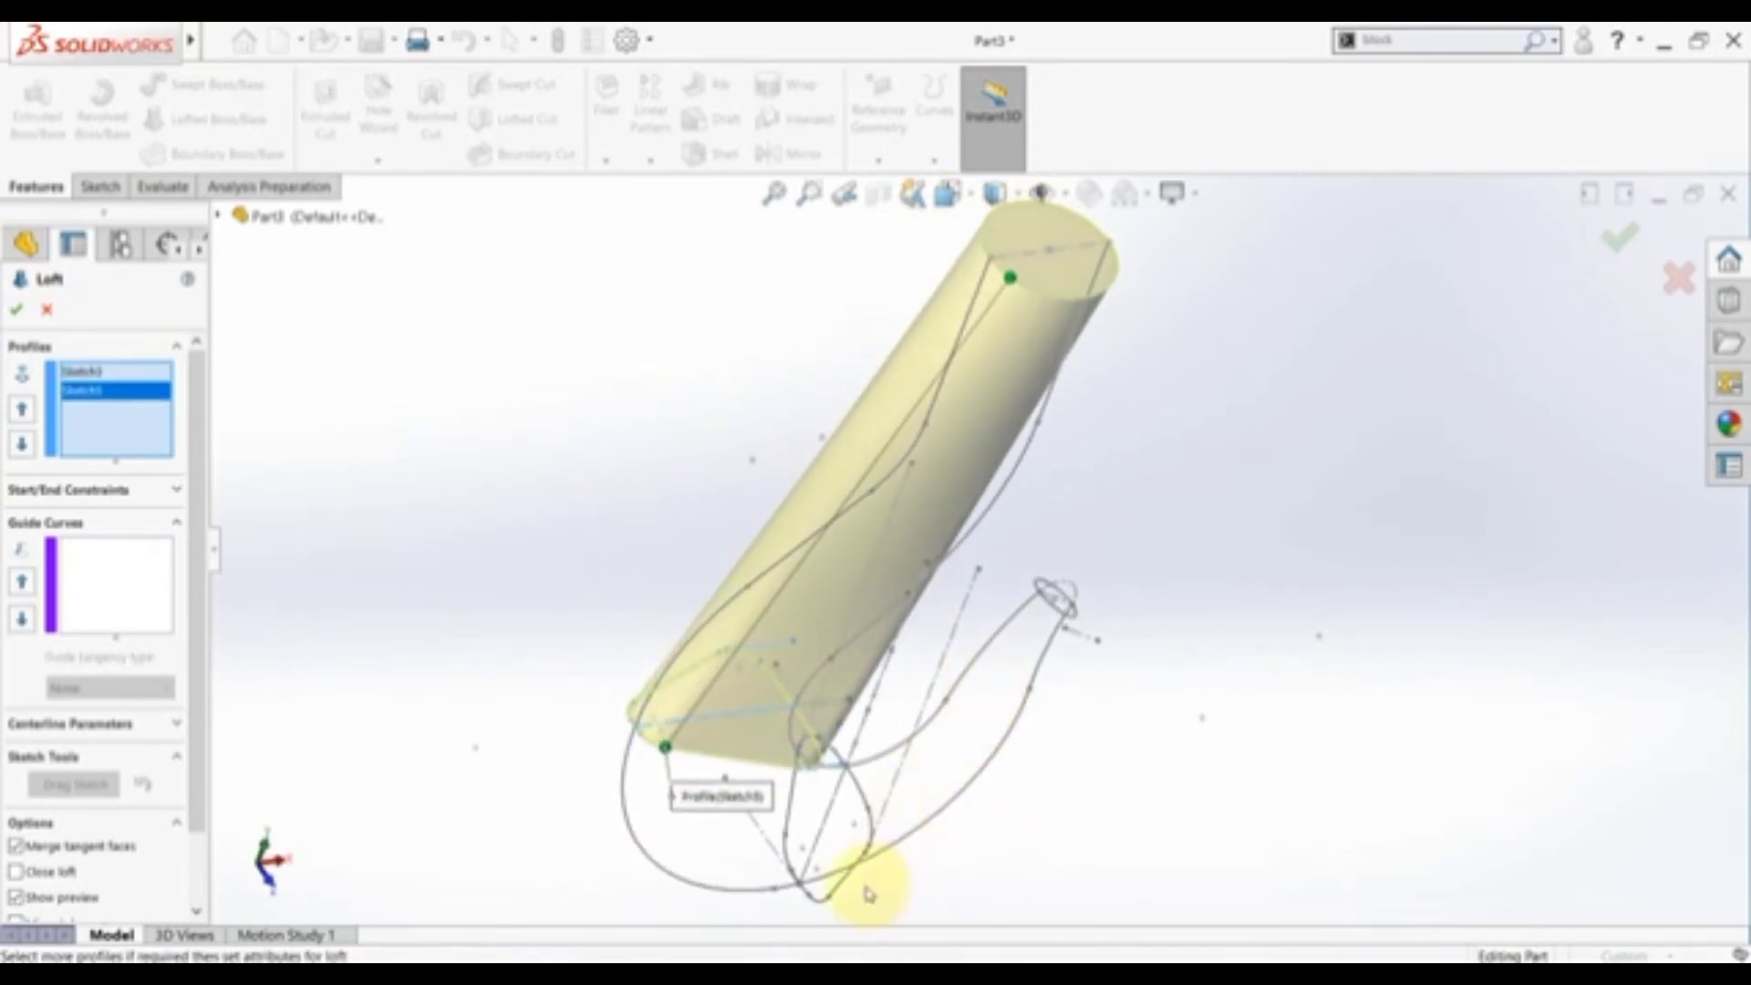
pyautogui.scroll(-3, 848, 876)
pyautogui.click(835, 837)
pyautogui.moveTo(1223, 305)
pyautogui.mouseDown(button='middle')
pyautogui.moveTo(1138, 328)
pyautogui.moveTo(1123, 399)
pyautogui.moveTo(1256, 334)
pyautogui.mouseUp(button='middle')
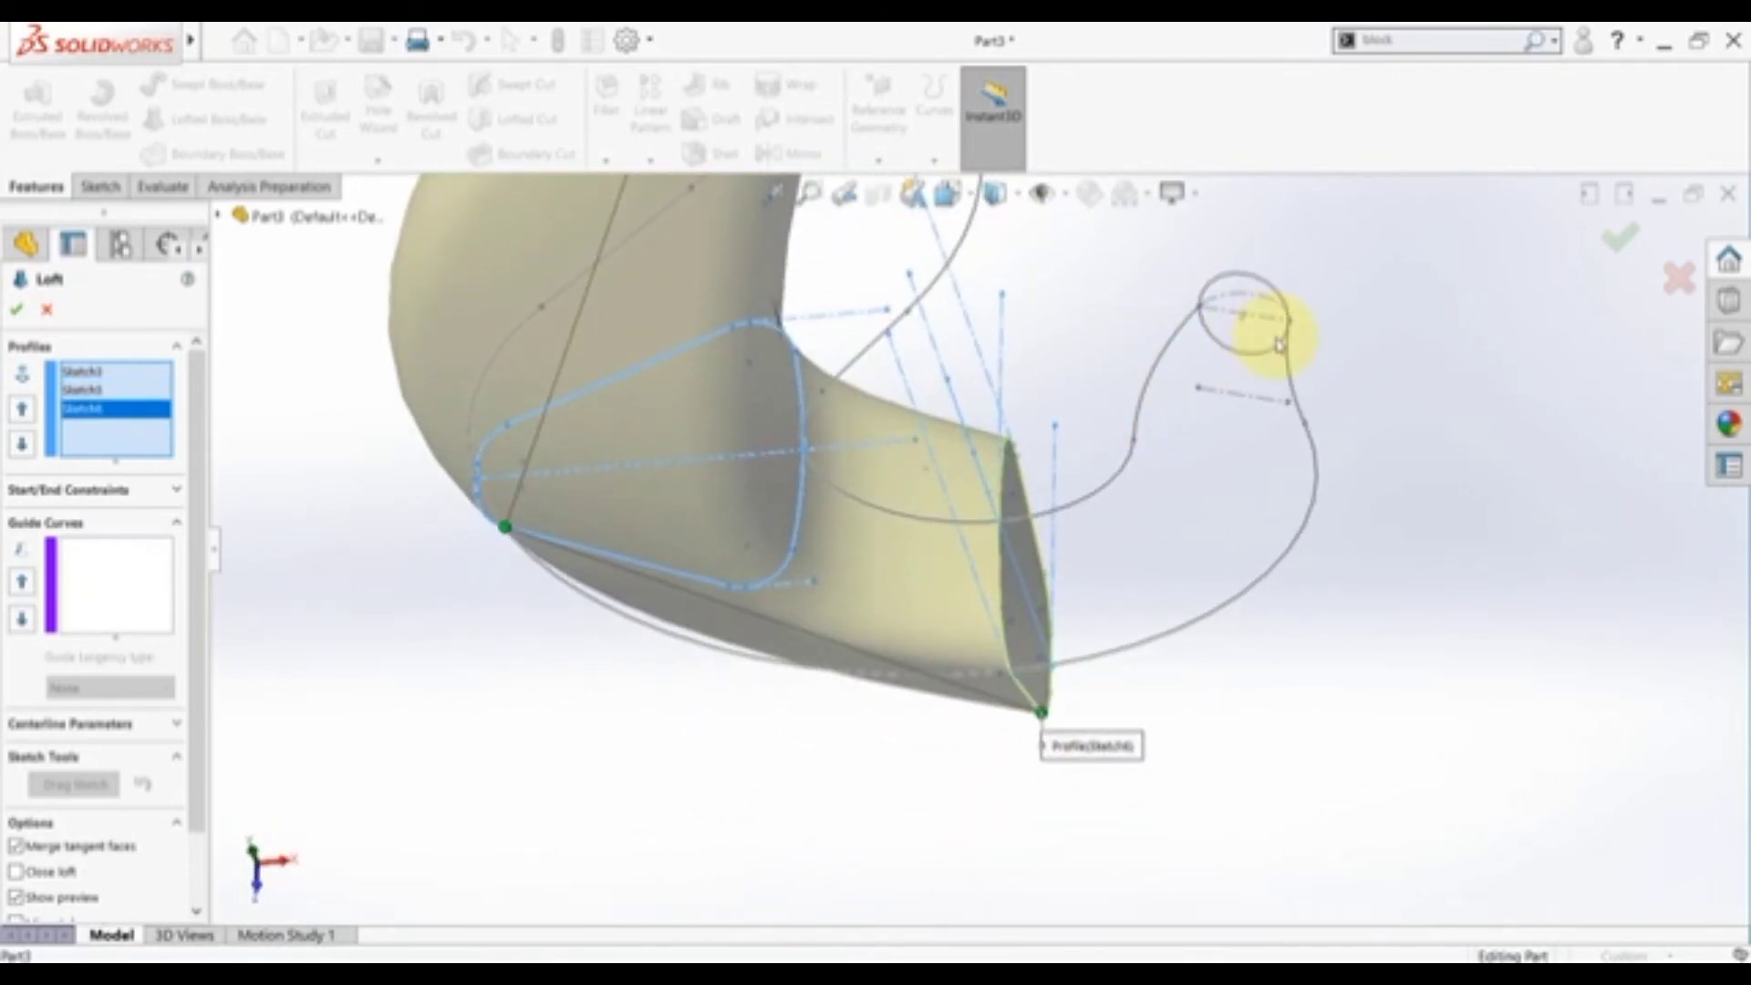
pyautogui.click(1279, 343)
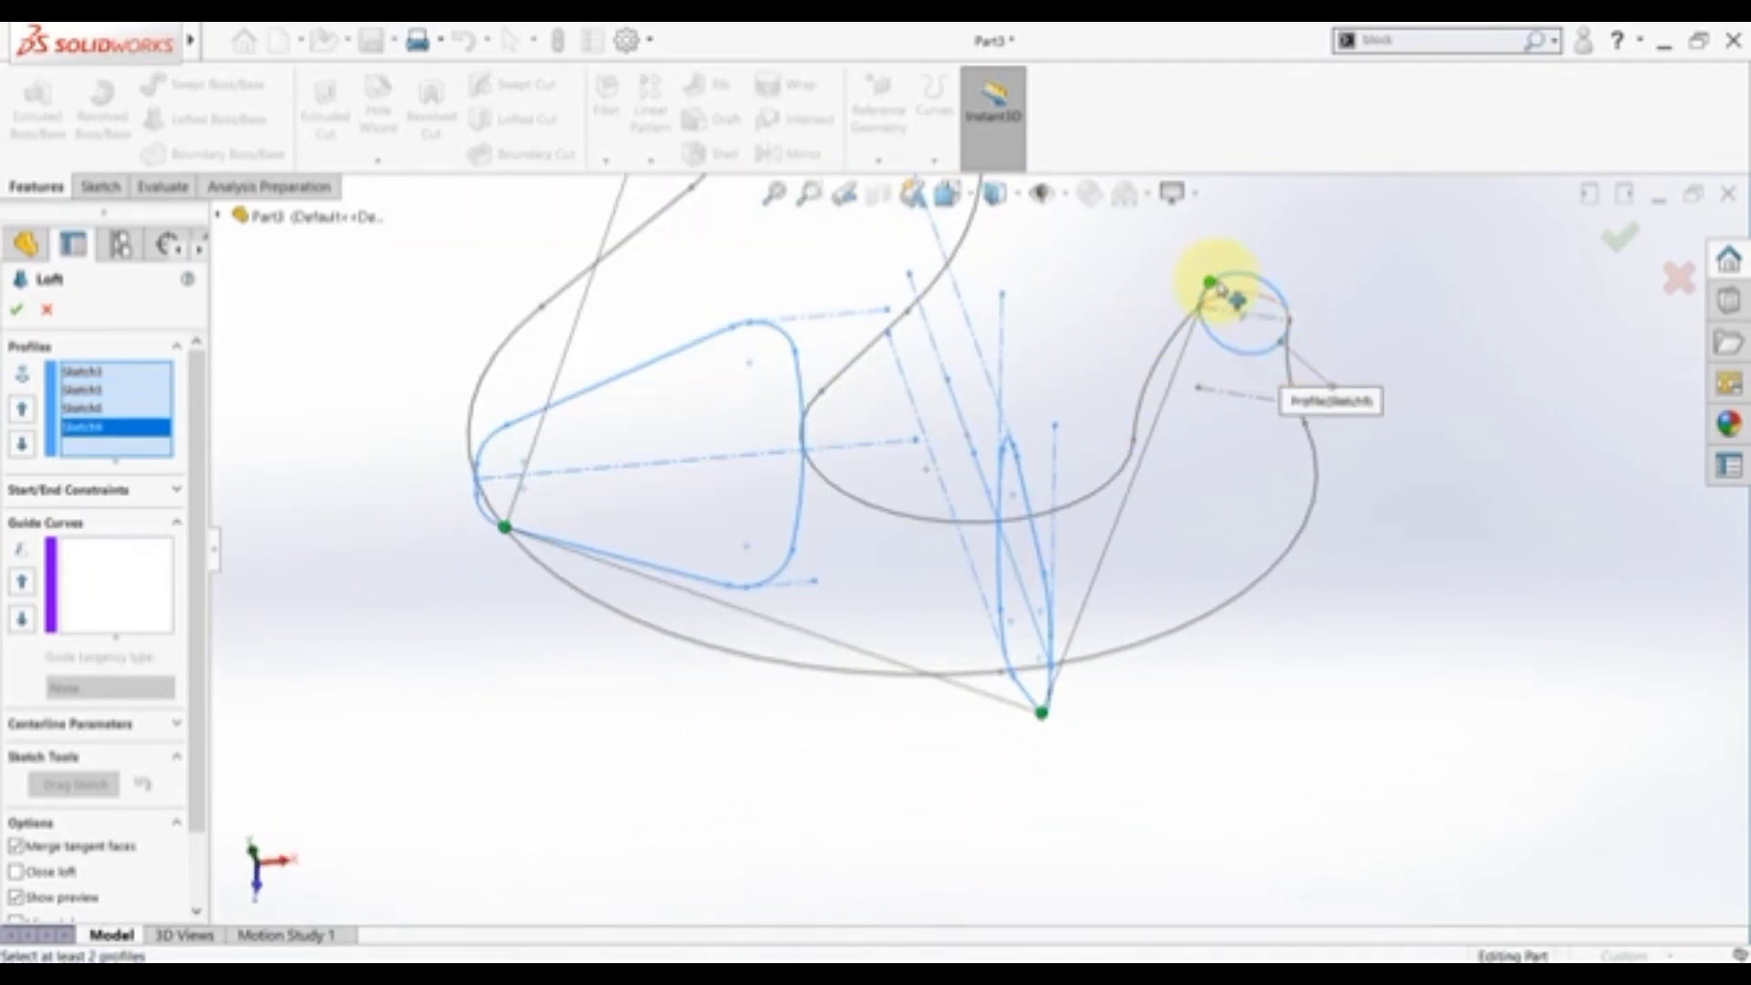
pyautogui.moveTo(1216, 288); pyautogui.dragTo(1273, 365)
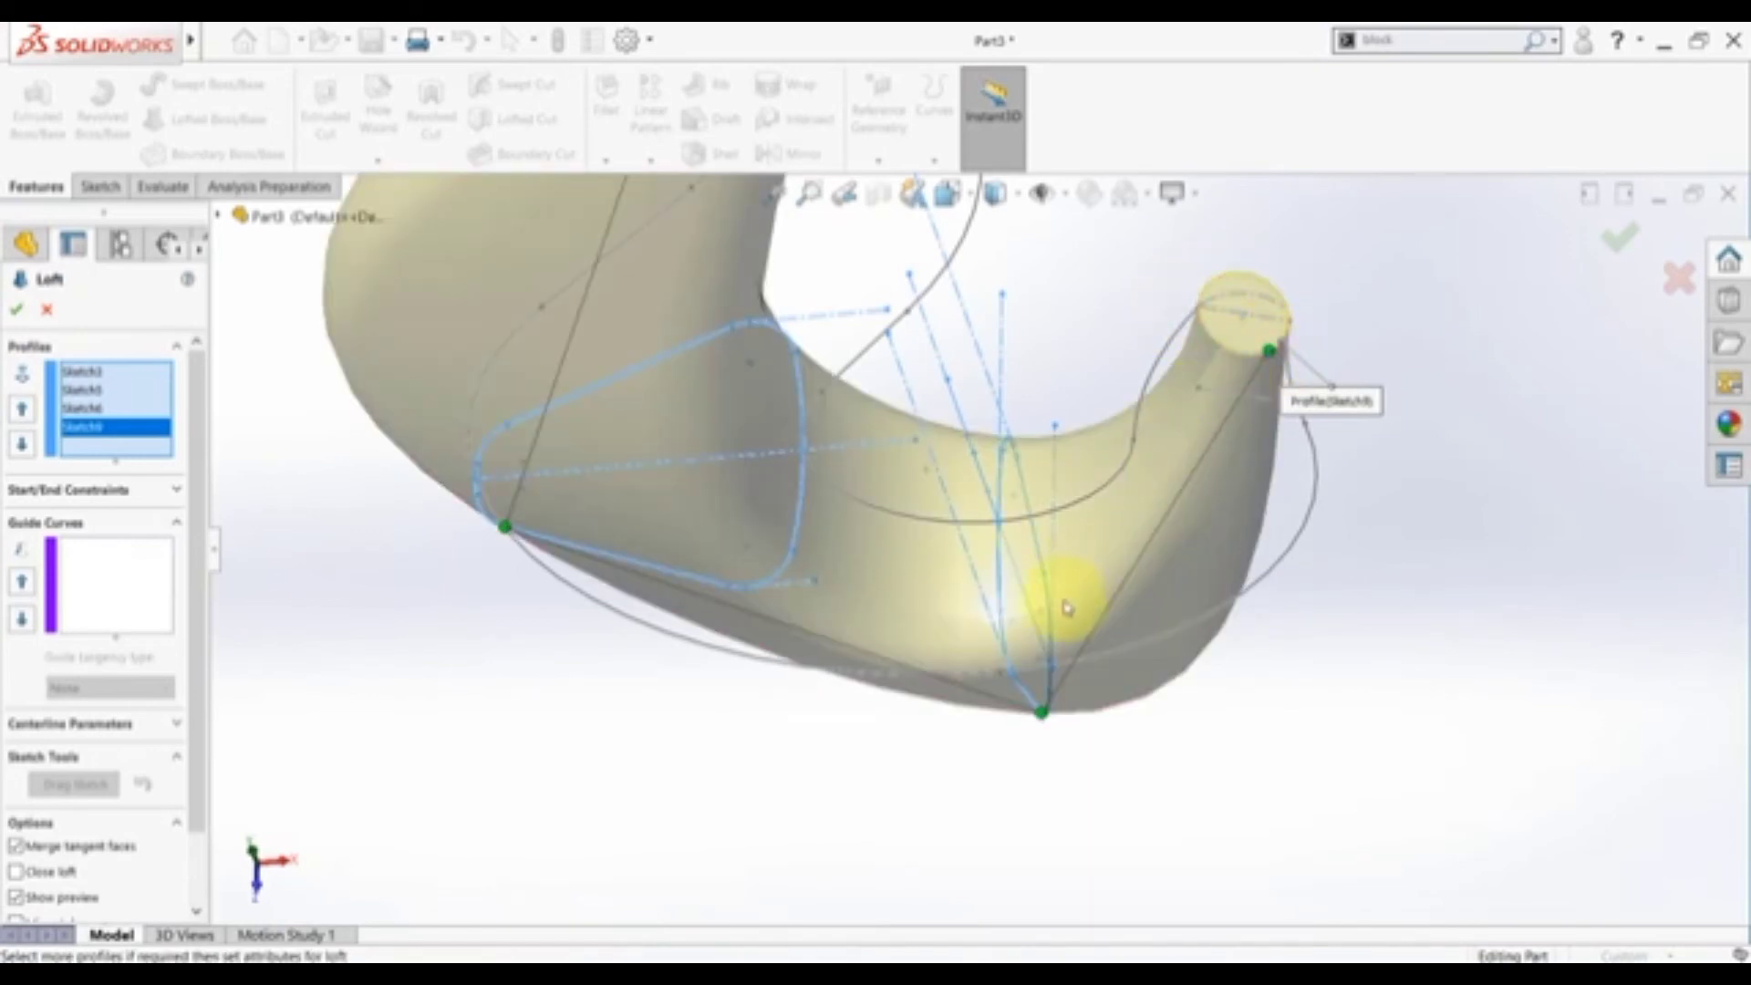
pyautogui.scroll(5, 1004, 630)
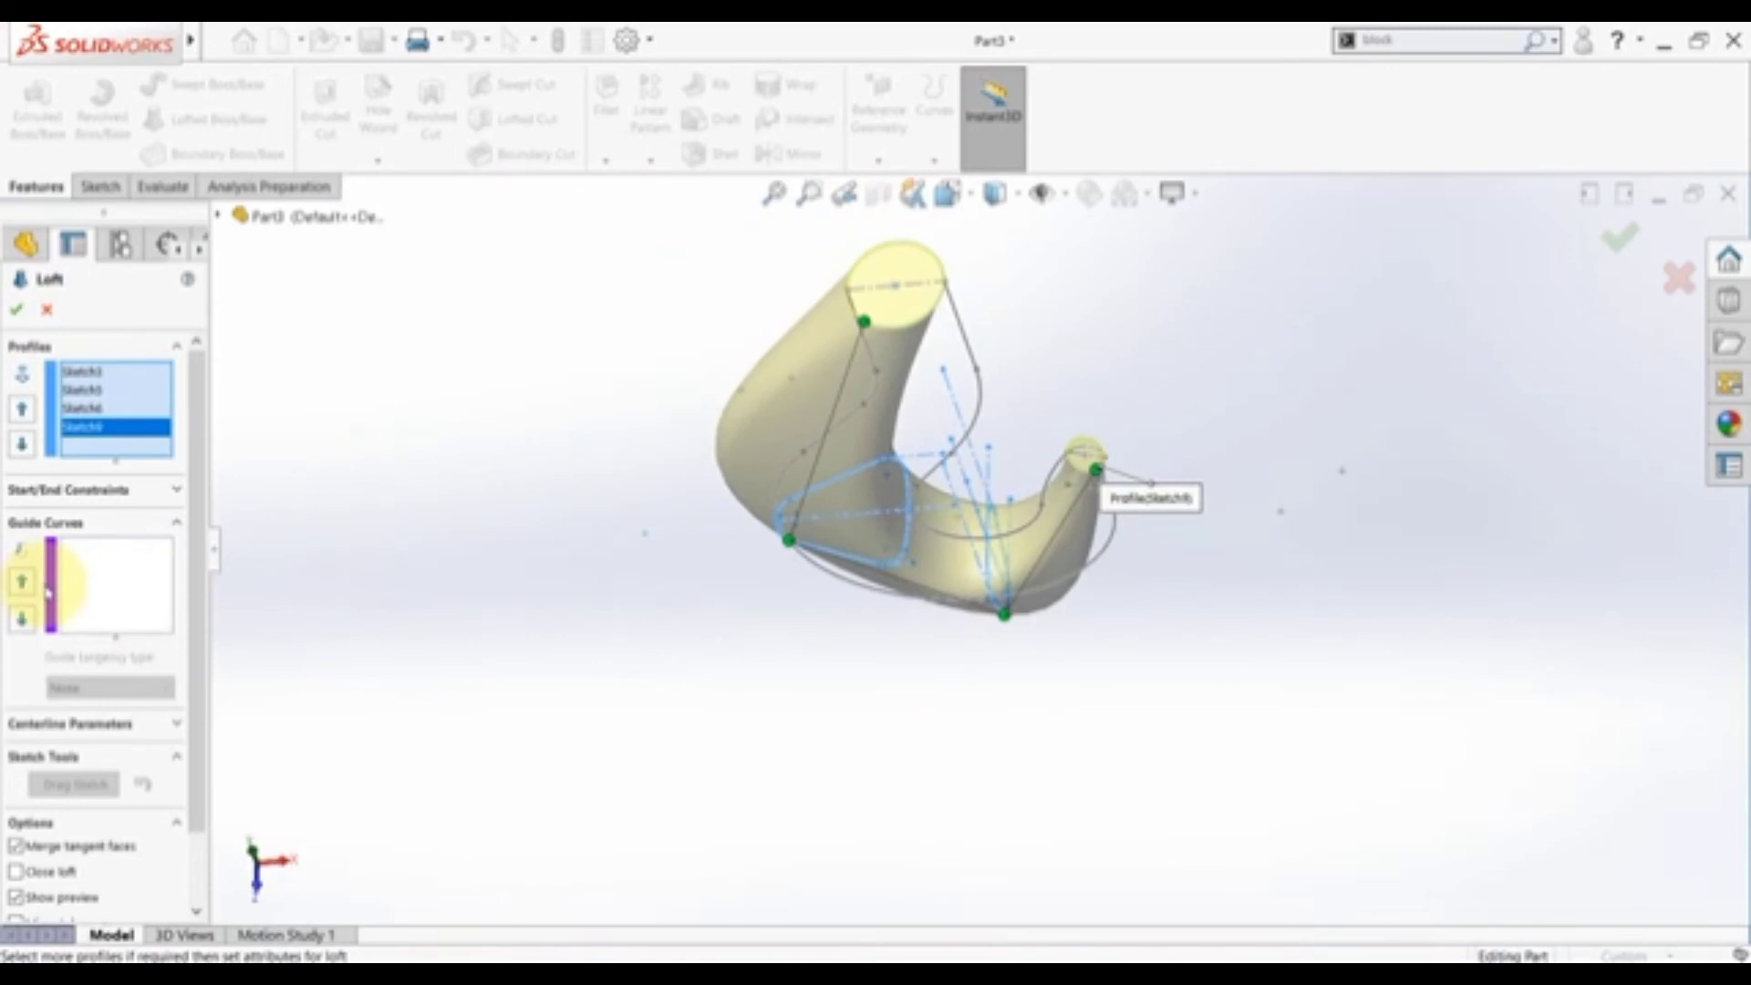
# - Add both hook outlines as guide curves and create the solid Loft1
pyautogui.click(100, 595)
pyautogui.moveTo(817, 656); pyautogui.dragTo(929, 343, button='middle')
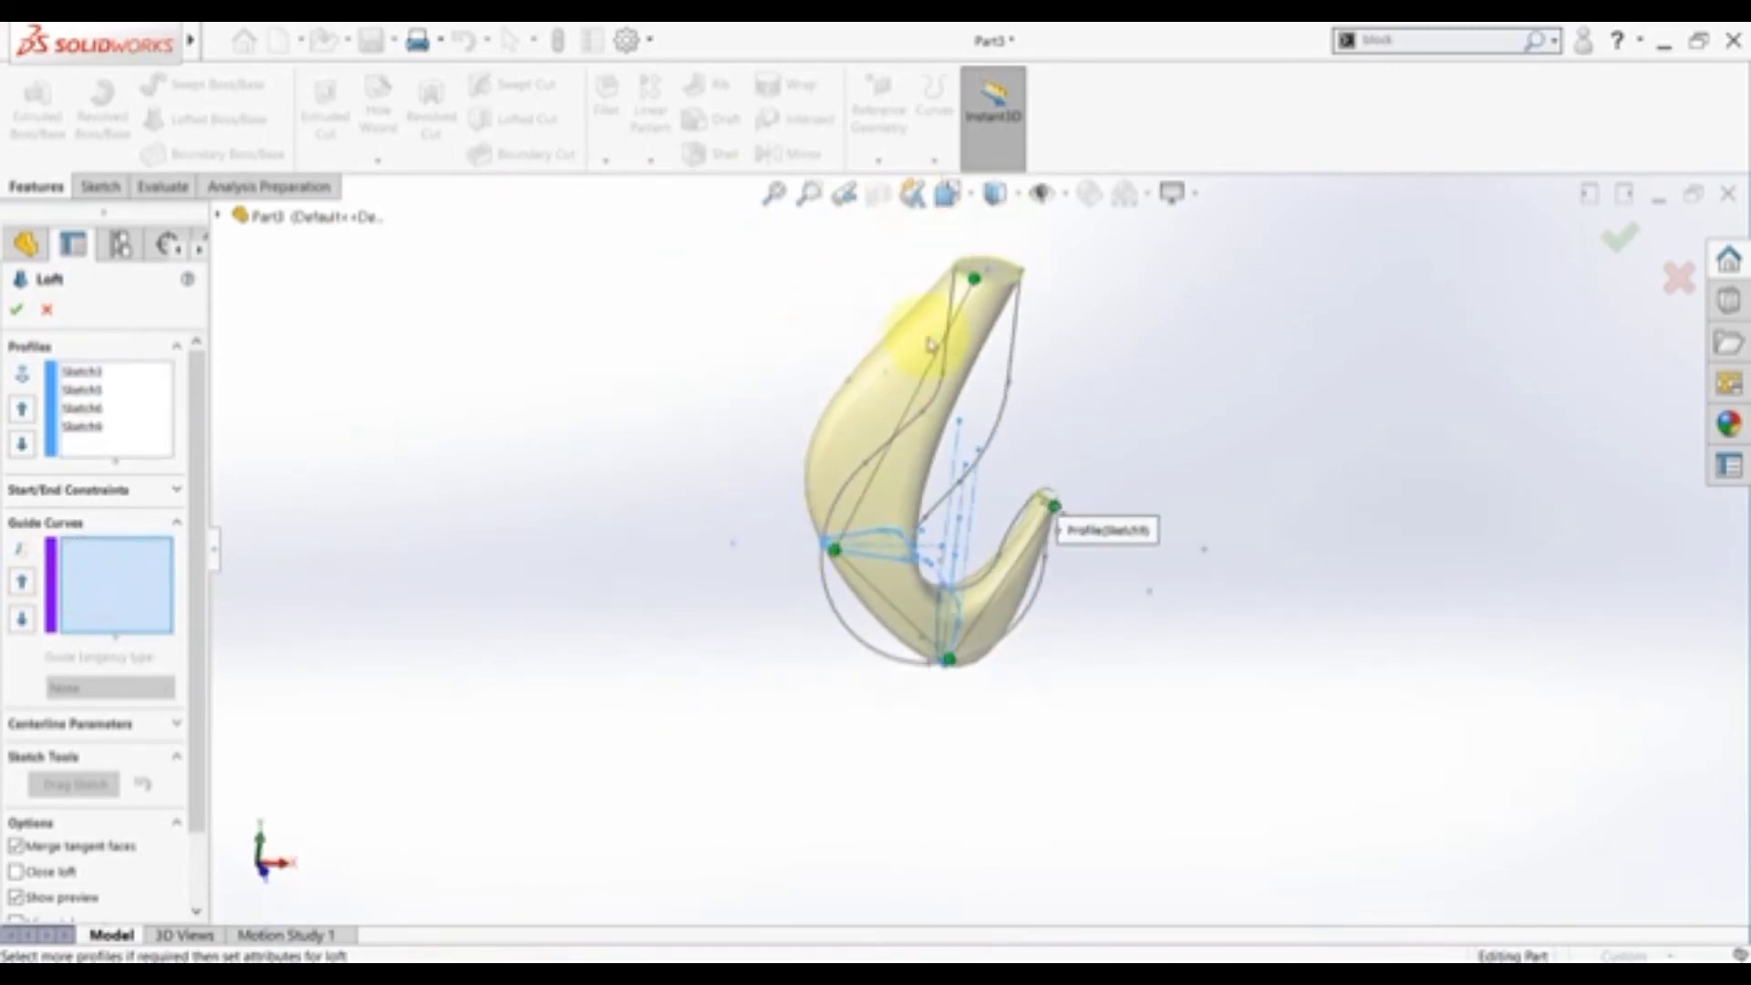
pyautogui.click(950, 312)
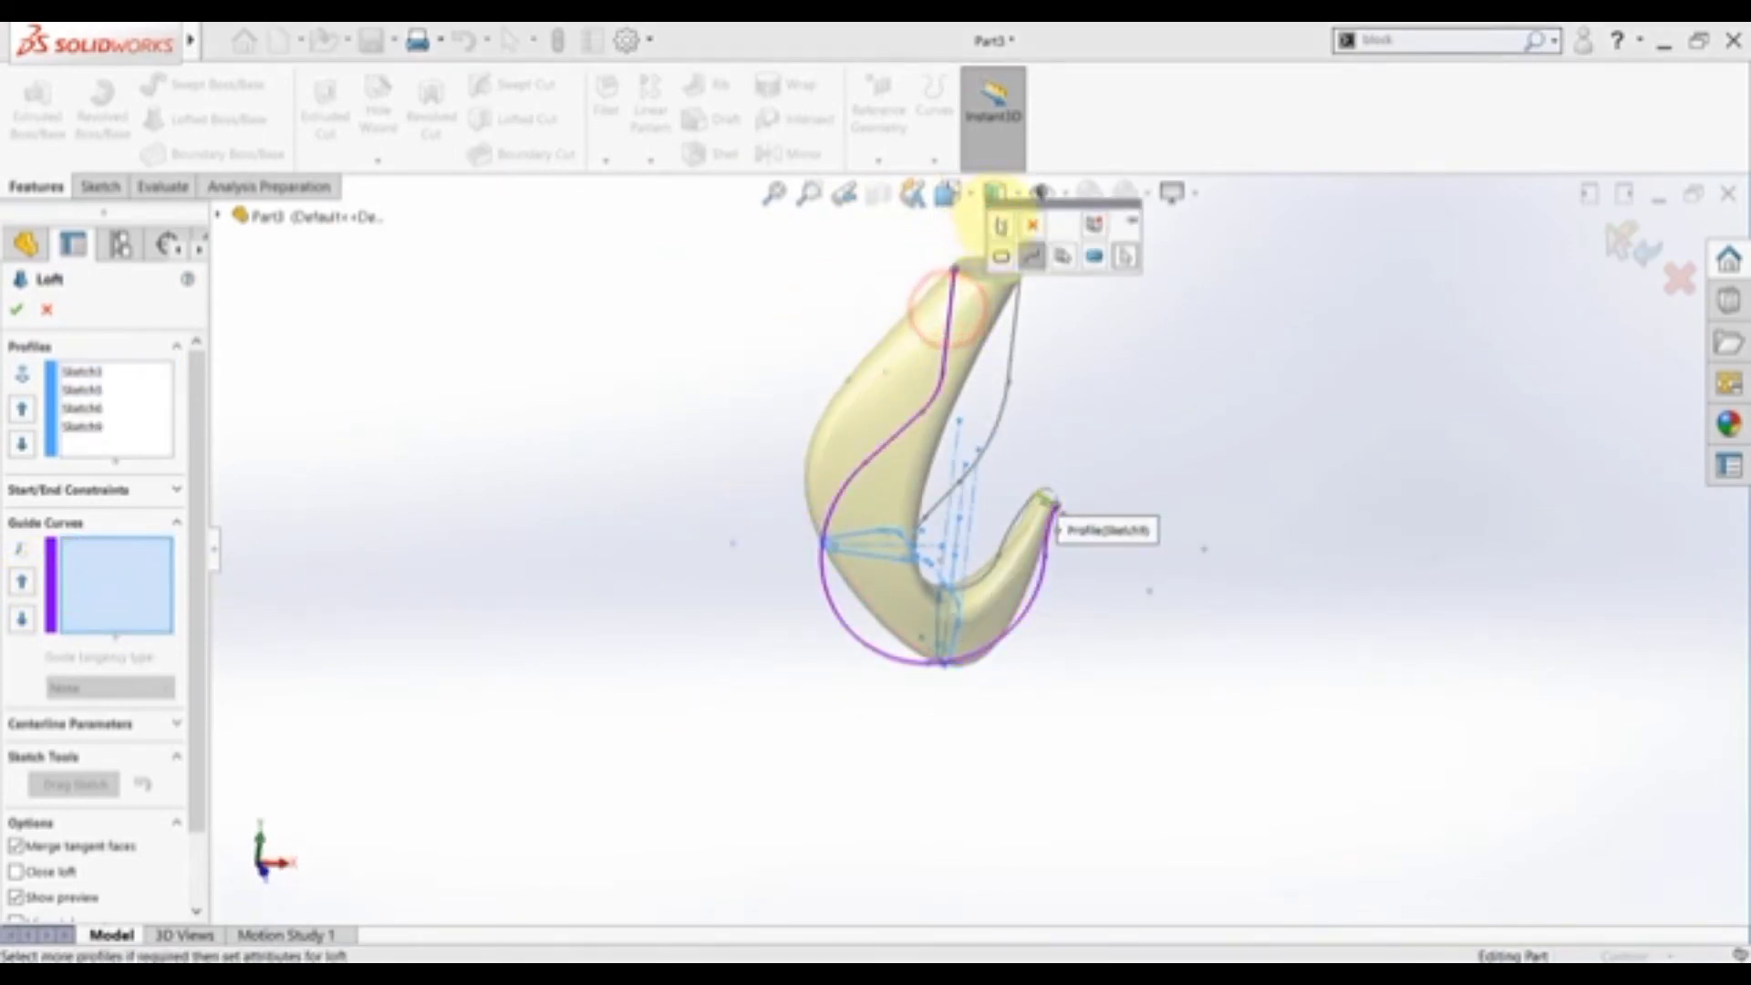
pyautogui.click(1001, 228)
pyautogui.scroll(-2, 1076, 507)
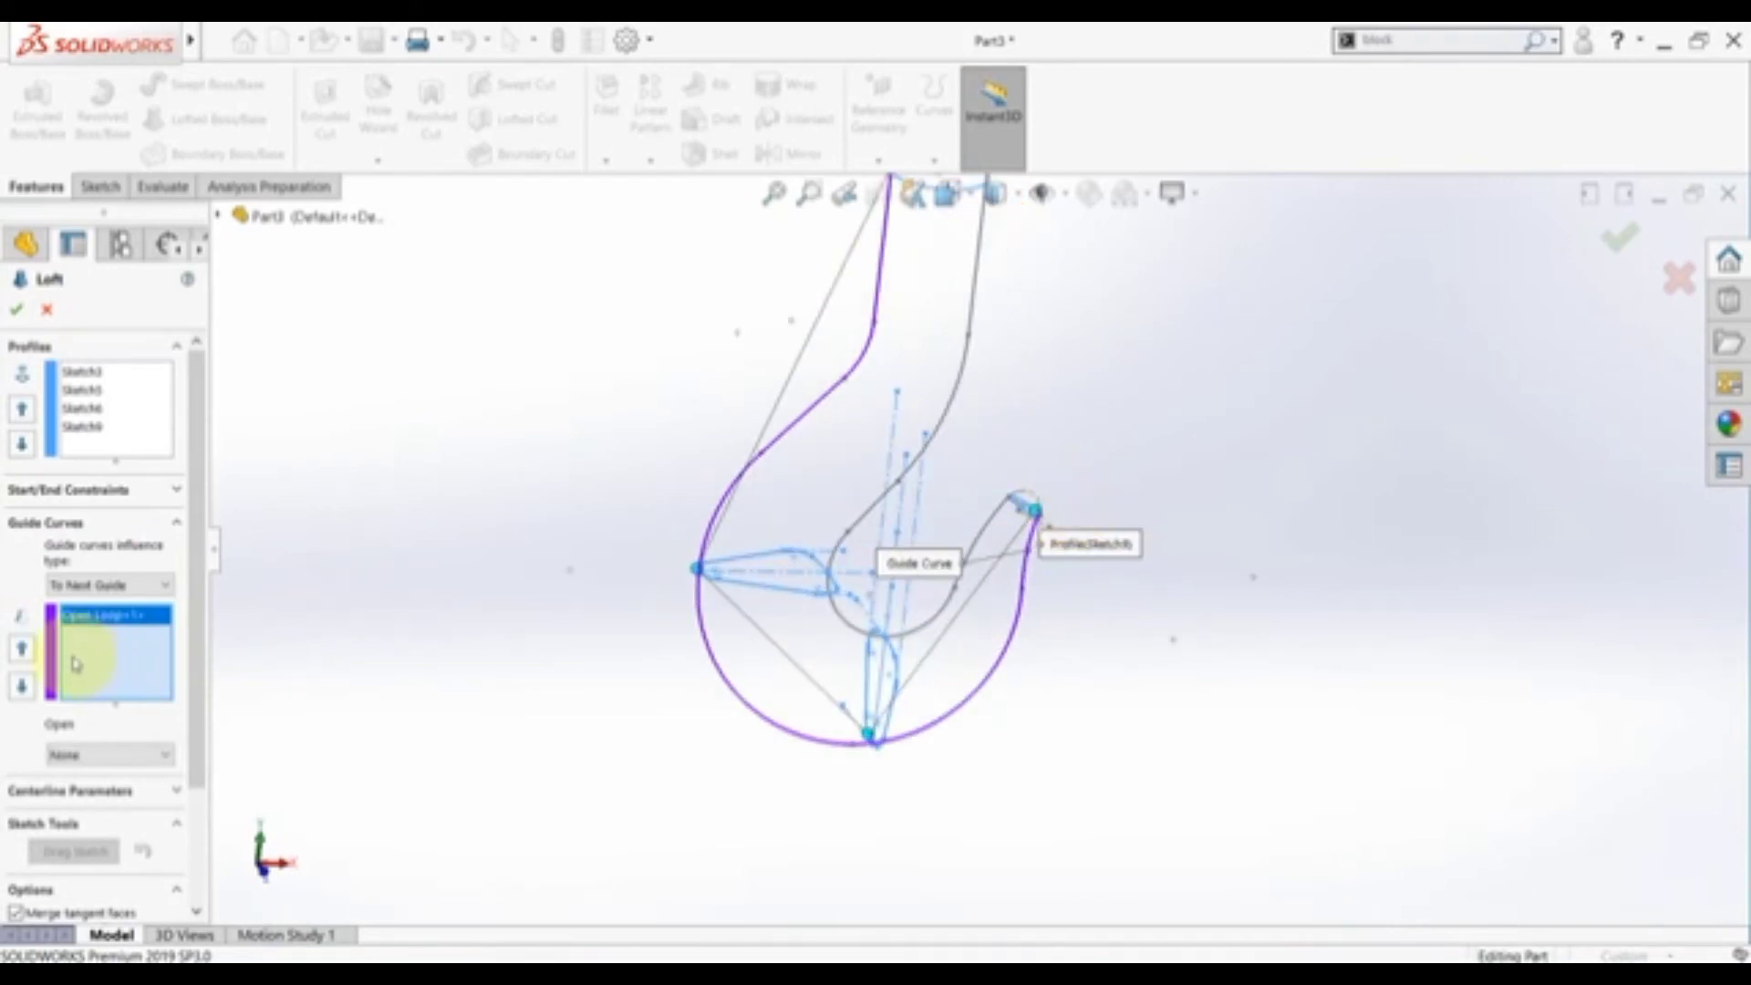
pyautogui.click(976, 281)
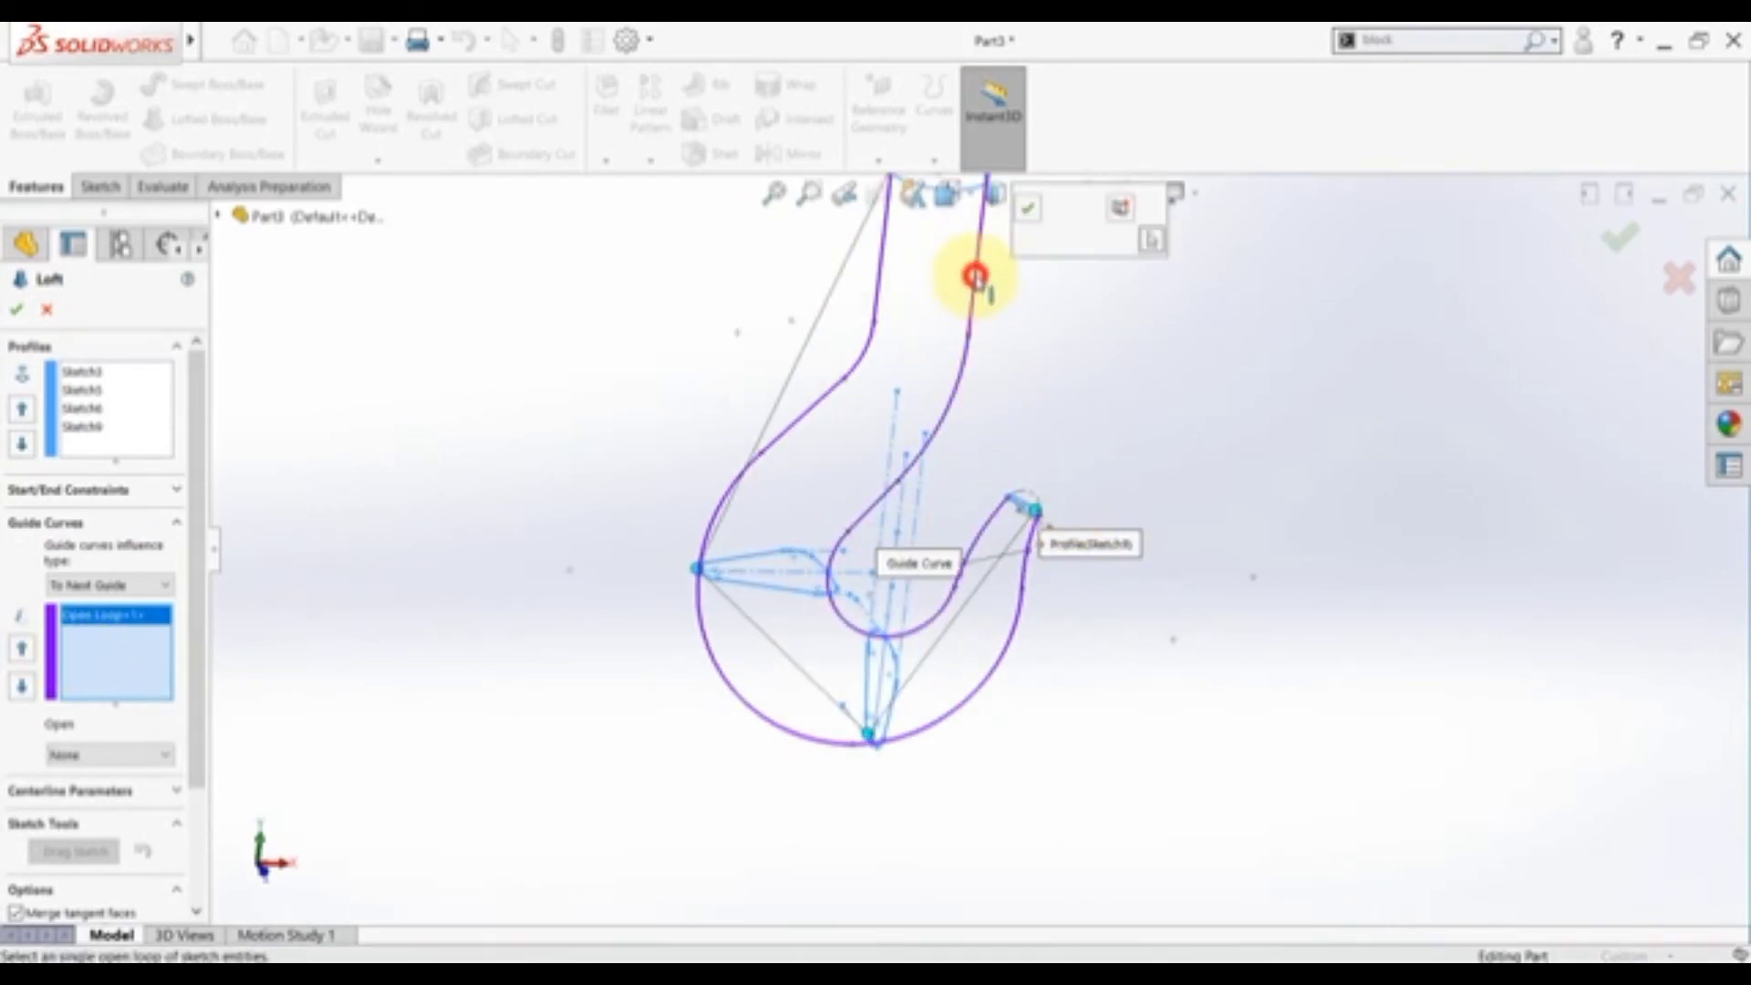
pyautogui.click(1027, 212)
pyautogui.scroll(2, 742, 469)
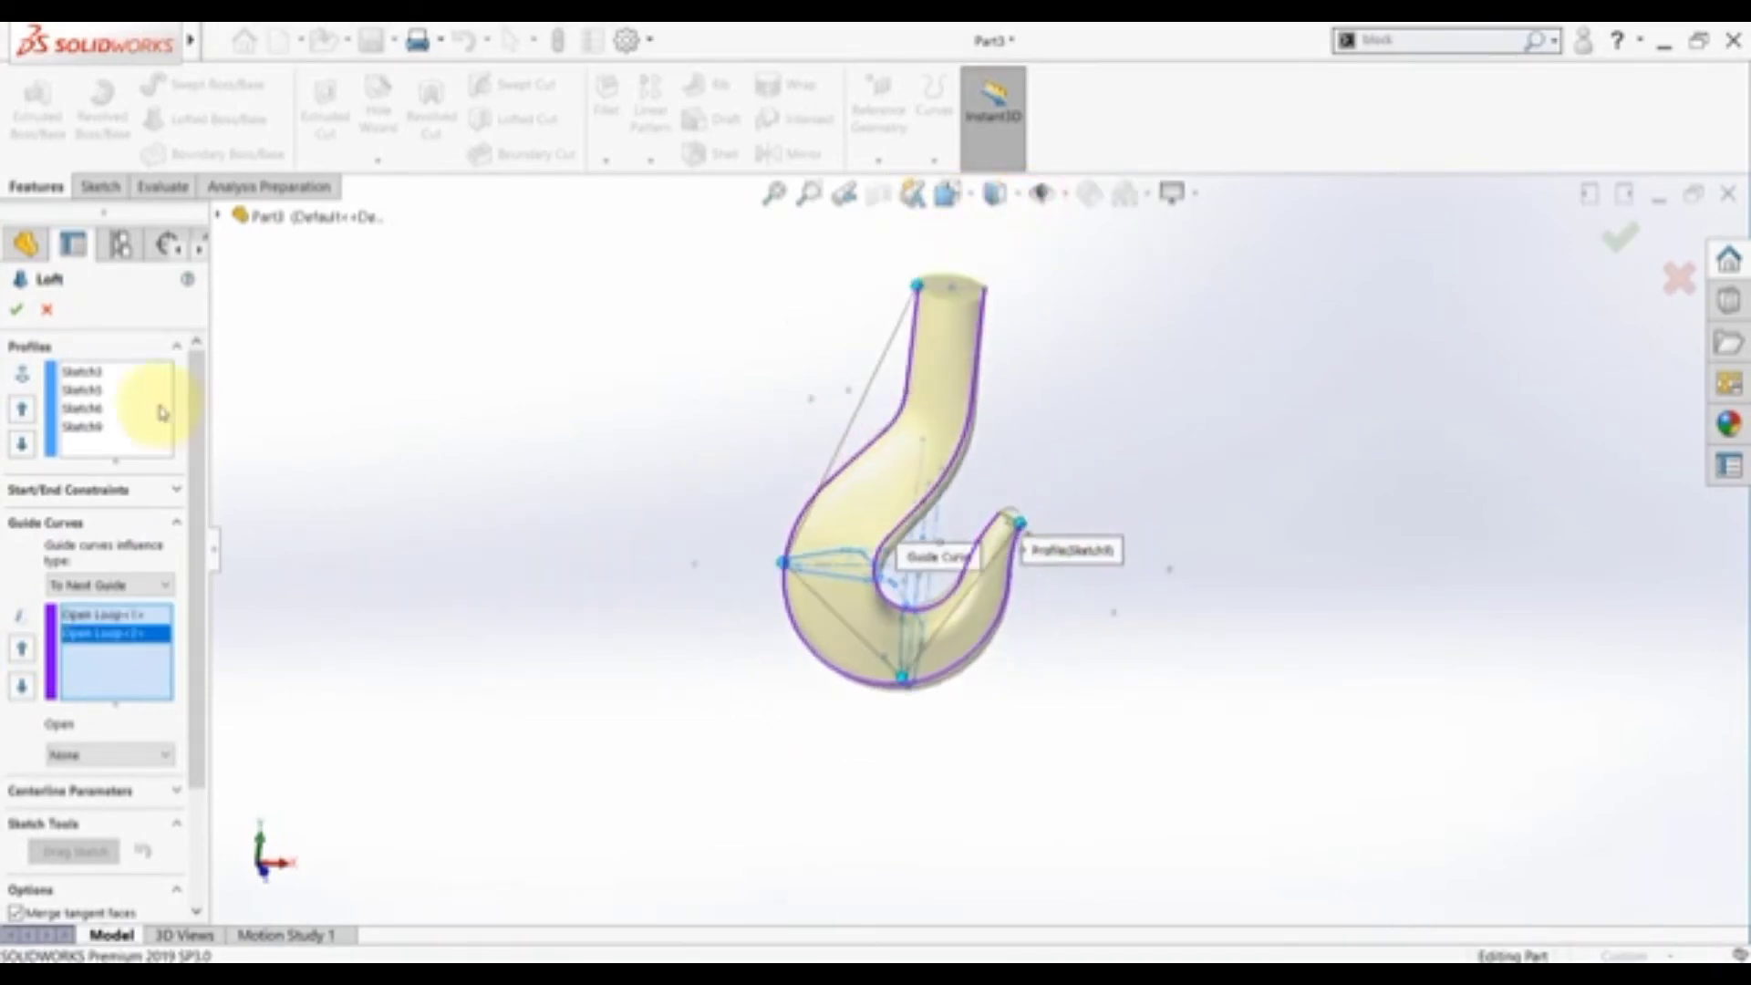
pyautogui.click(18, 308)
pyautogui.moveTo(636, 558); pyautogui.dragTo(781, 569, button='middle')
pyautogui.scroll(-3, 939, 522)
pyautogui.scroll(-3, 1227, 560)
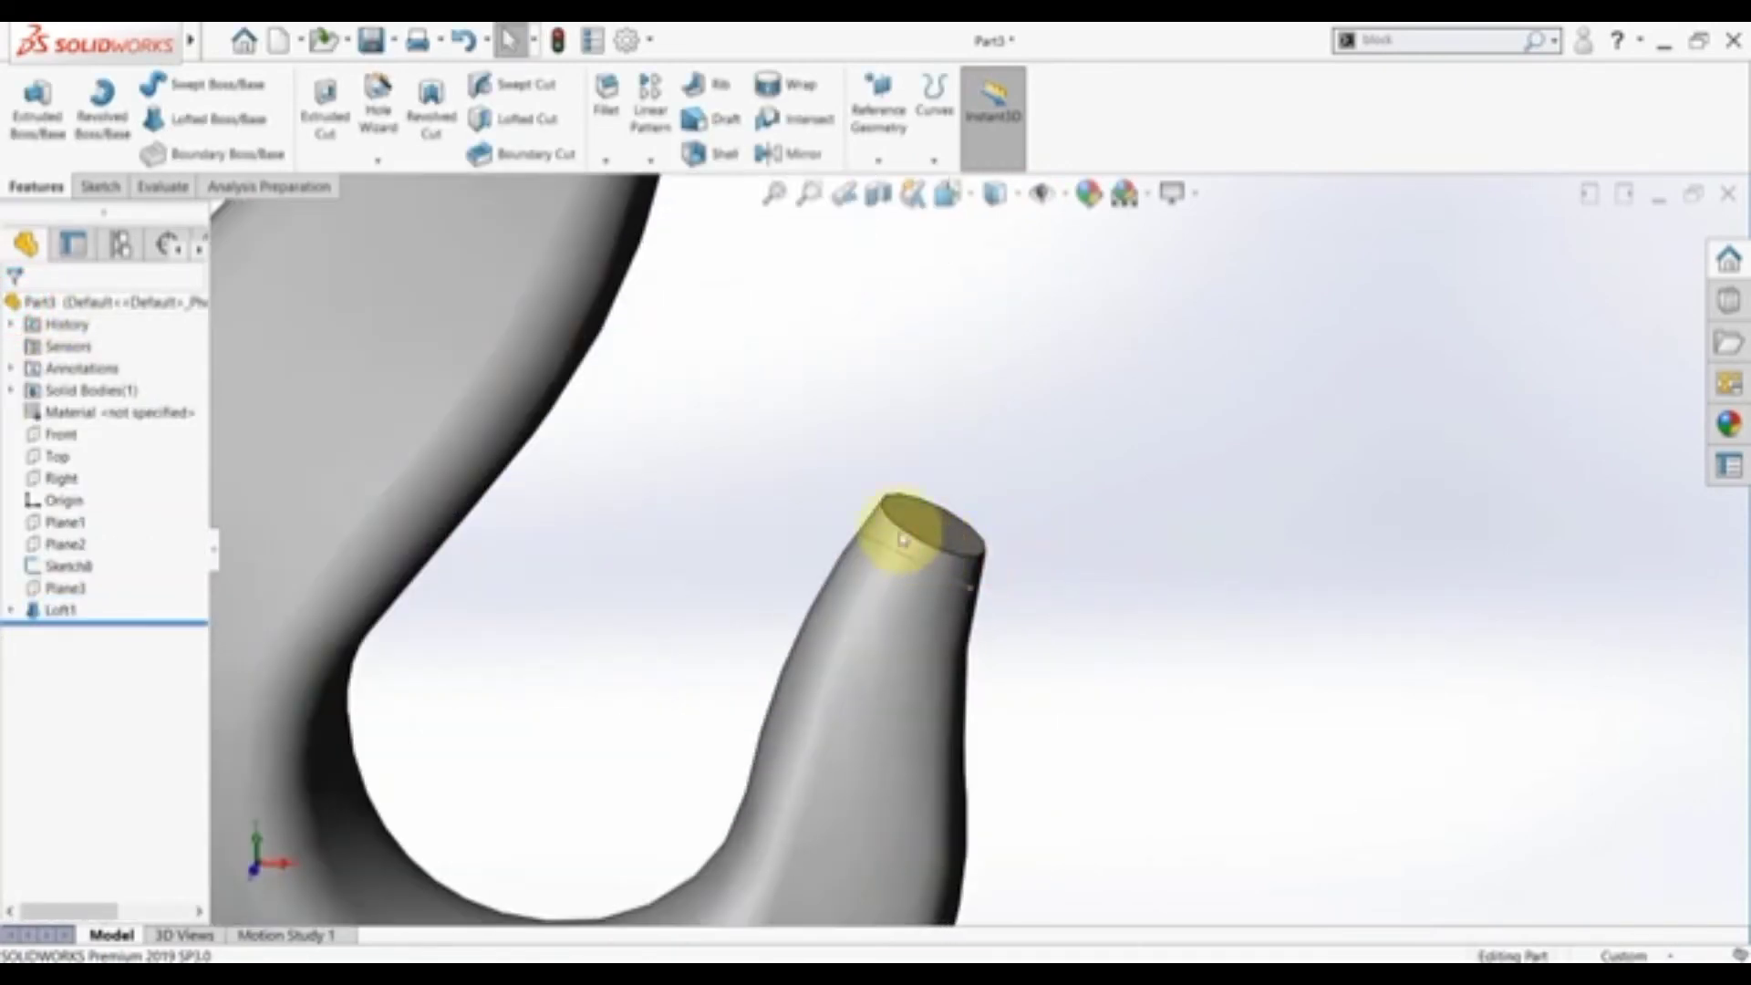
pyautogui.scroll(3, 889, 509)
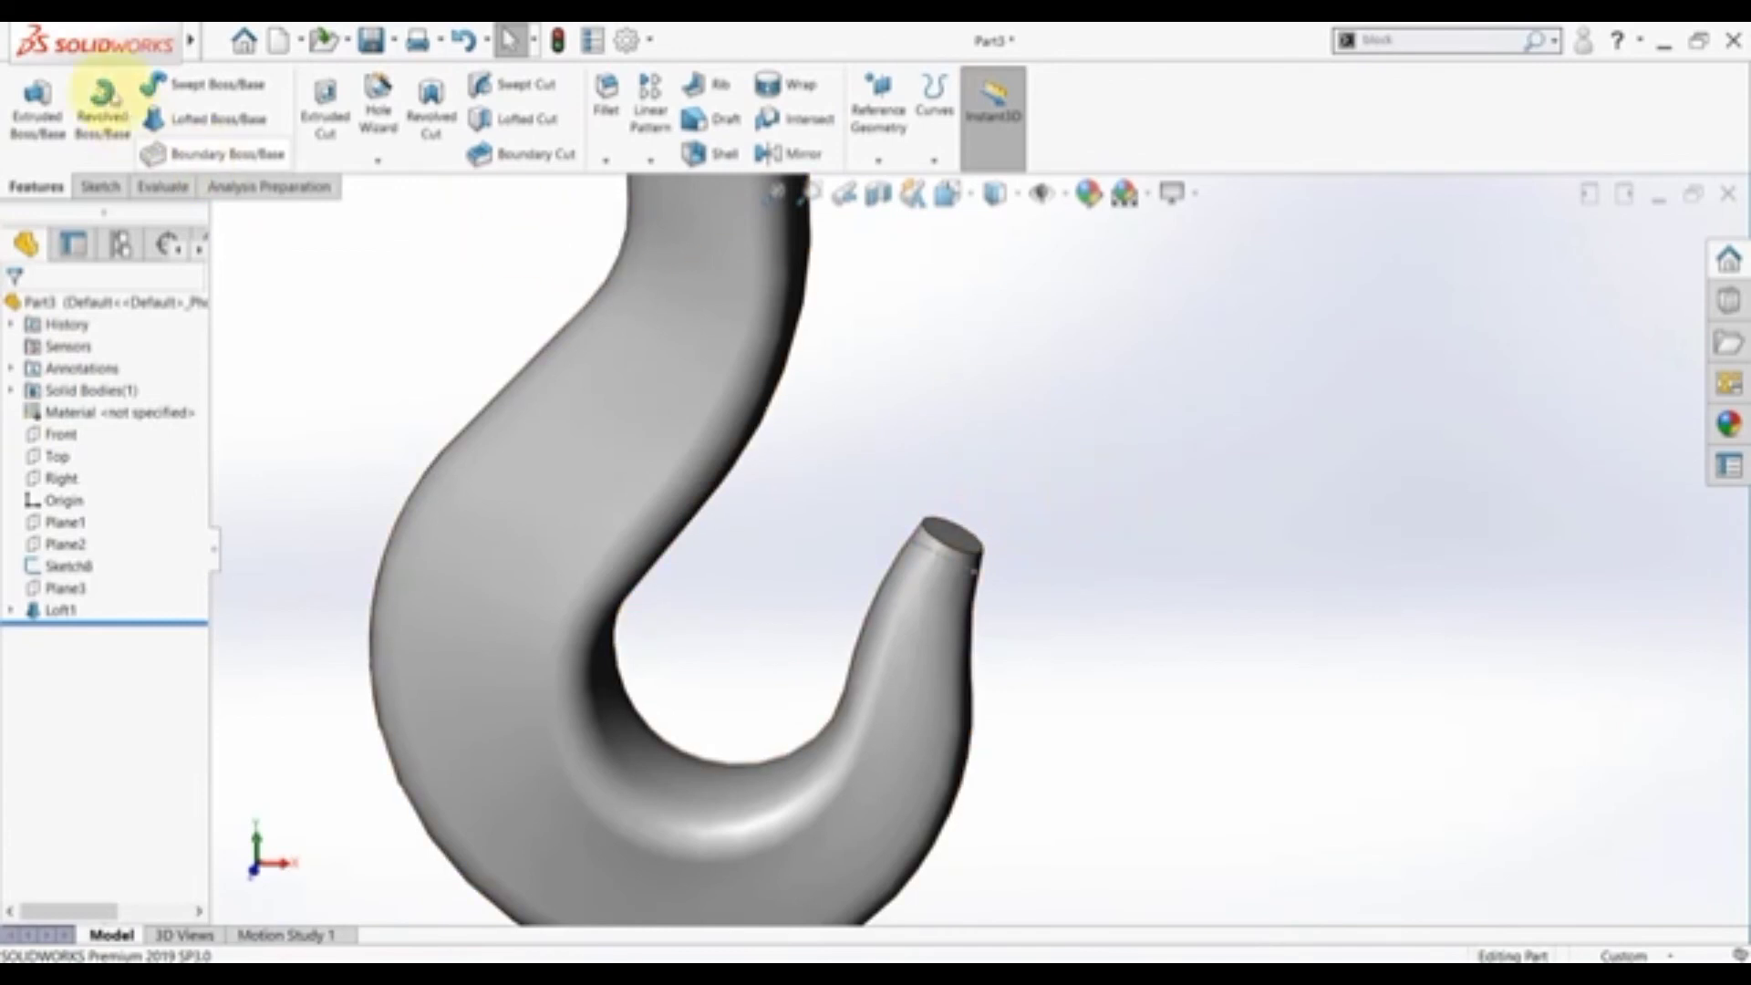
# - Start a Dome on the hook tip's end face
pyautogui.moveTo(91, 41)
pyautogui.click(290, 41)
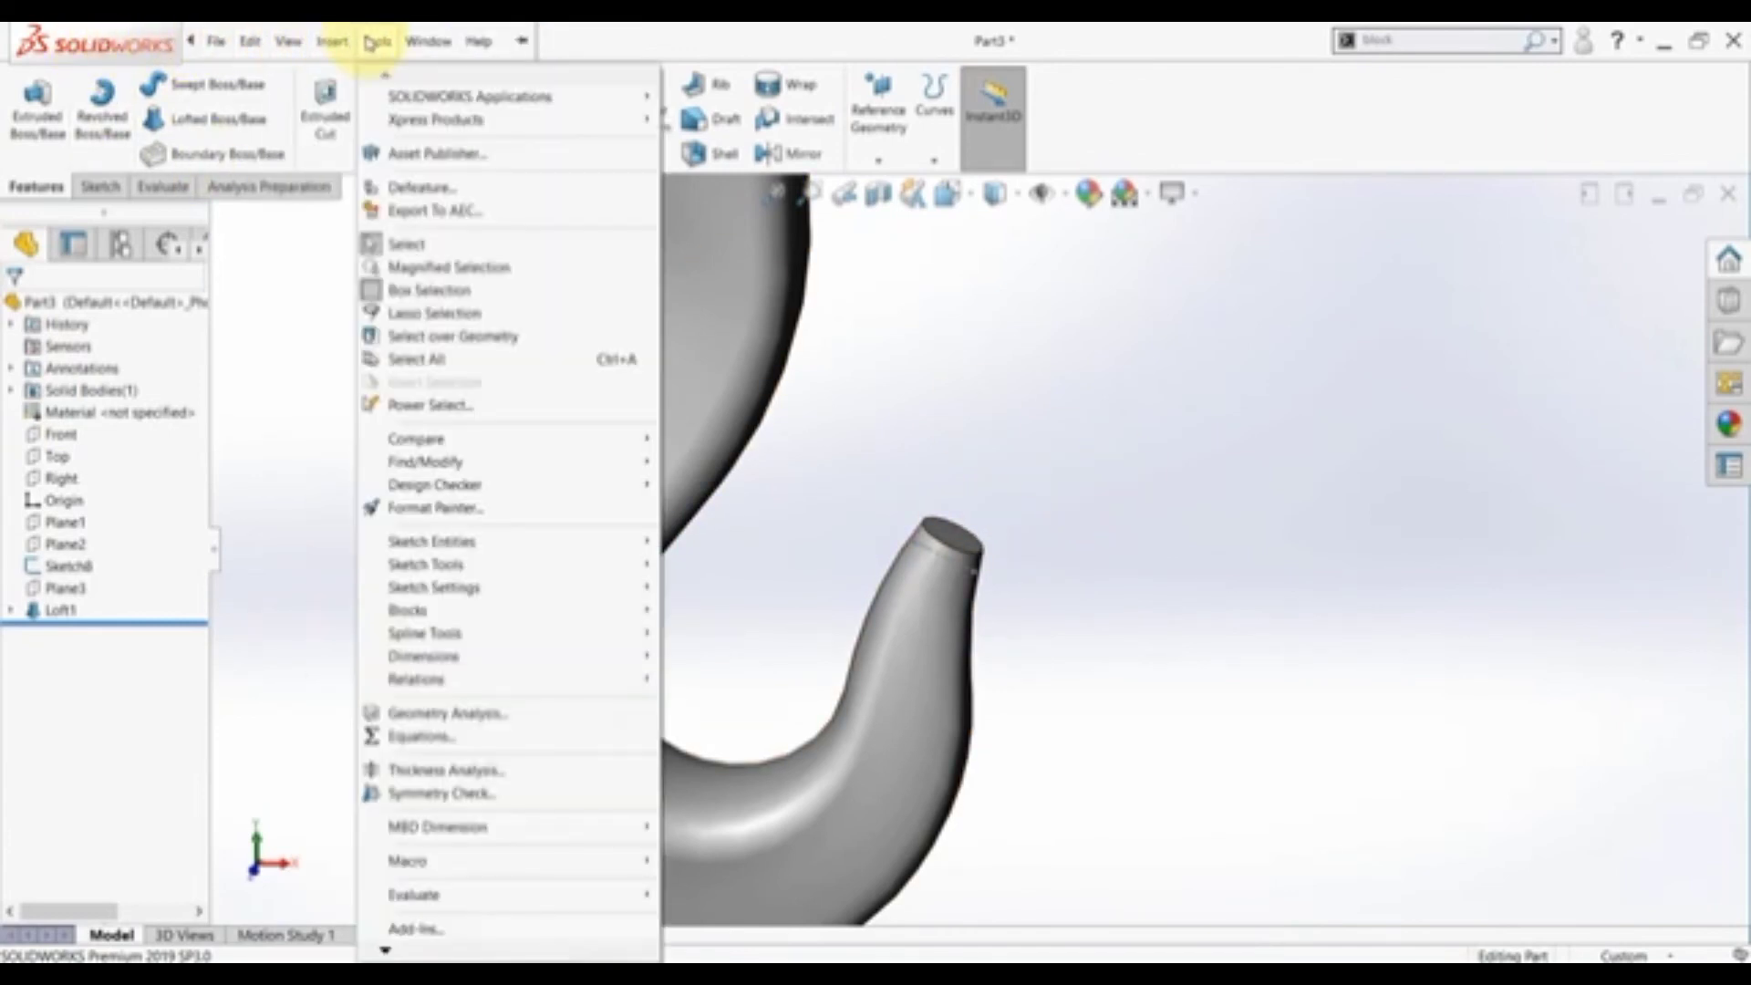
pyautogui.moveTo(332, 44)
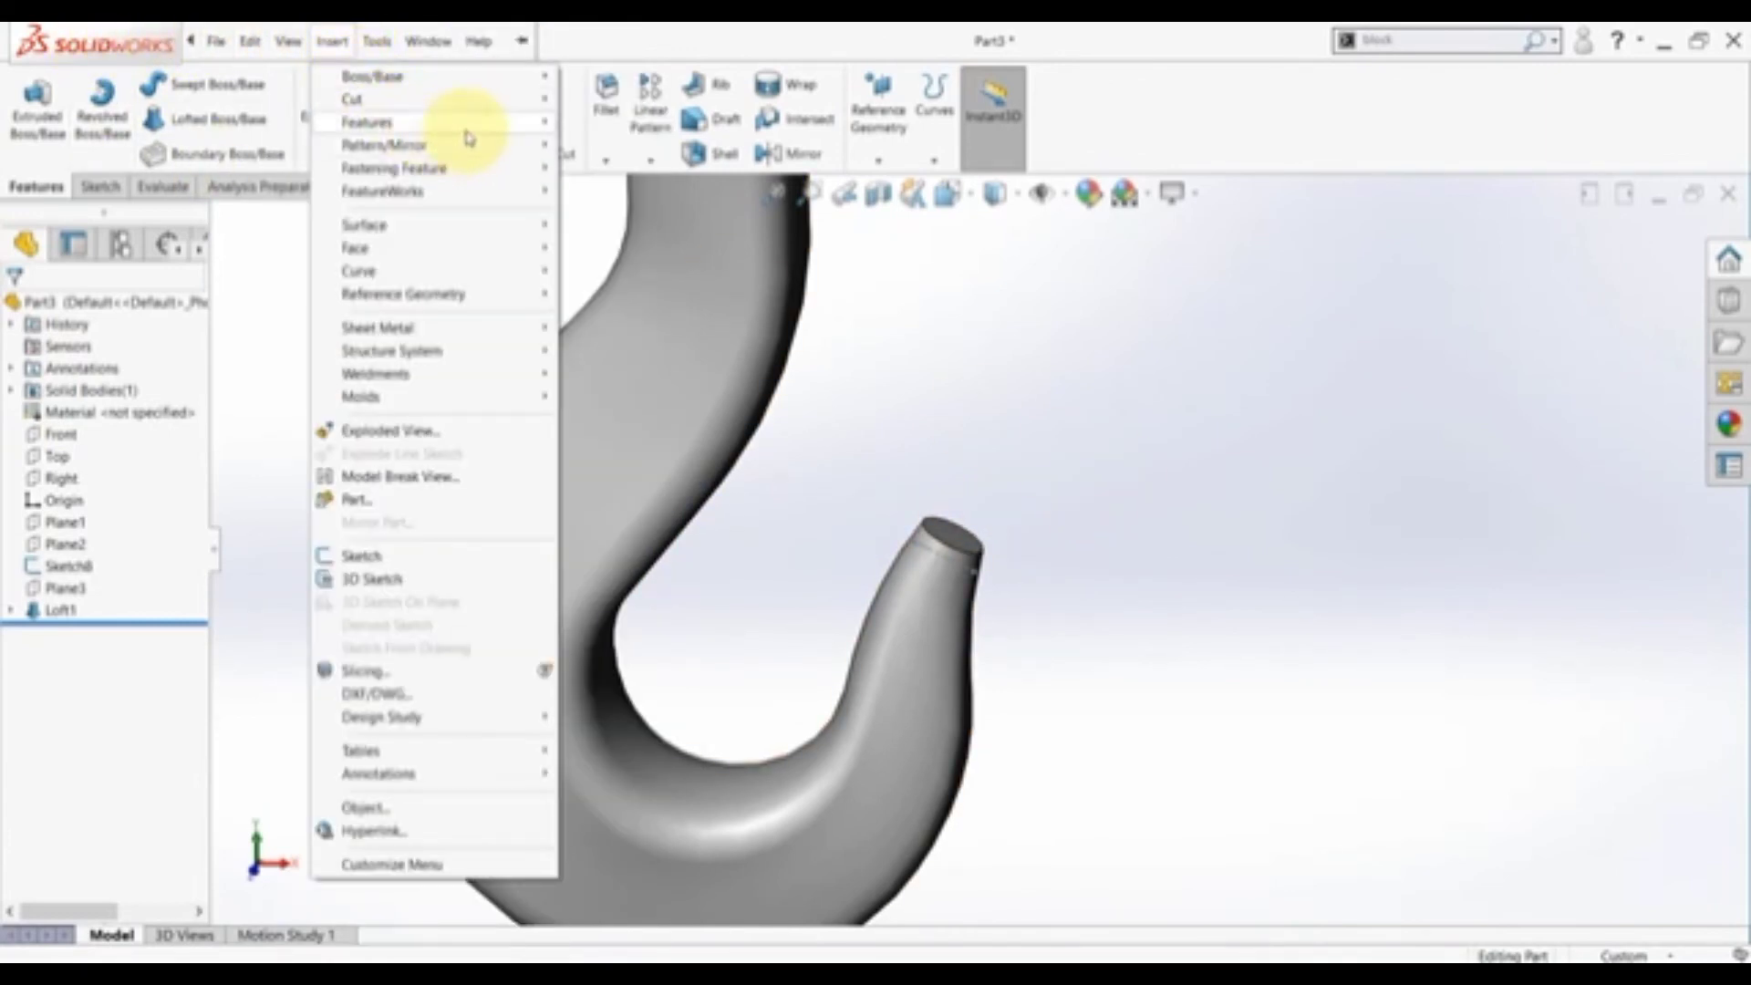
pyautogui.moveTo(470, 135)
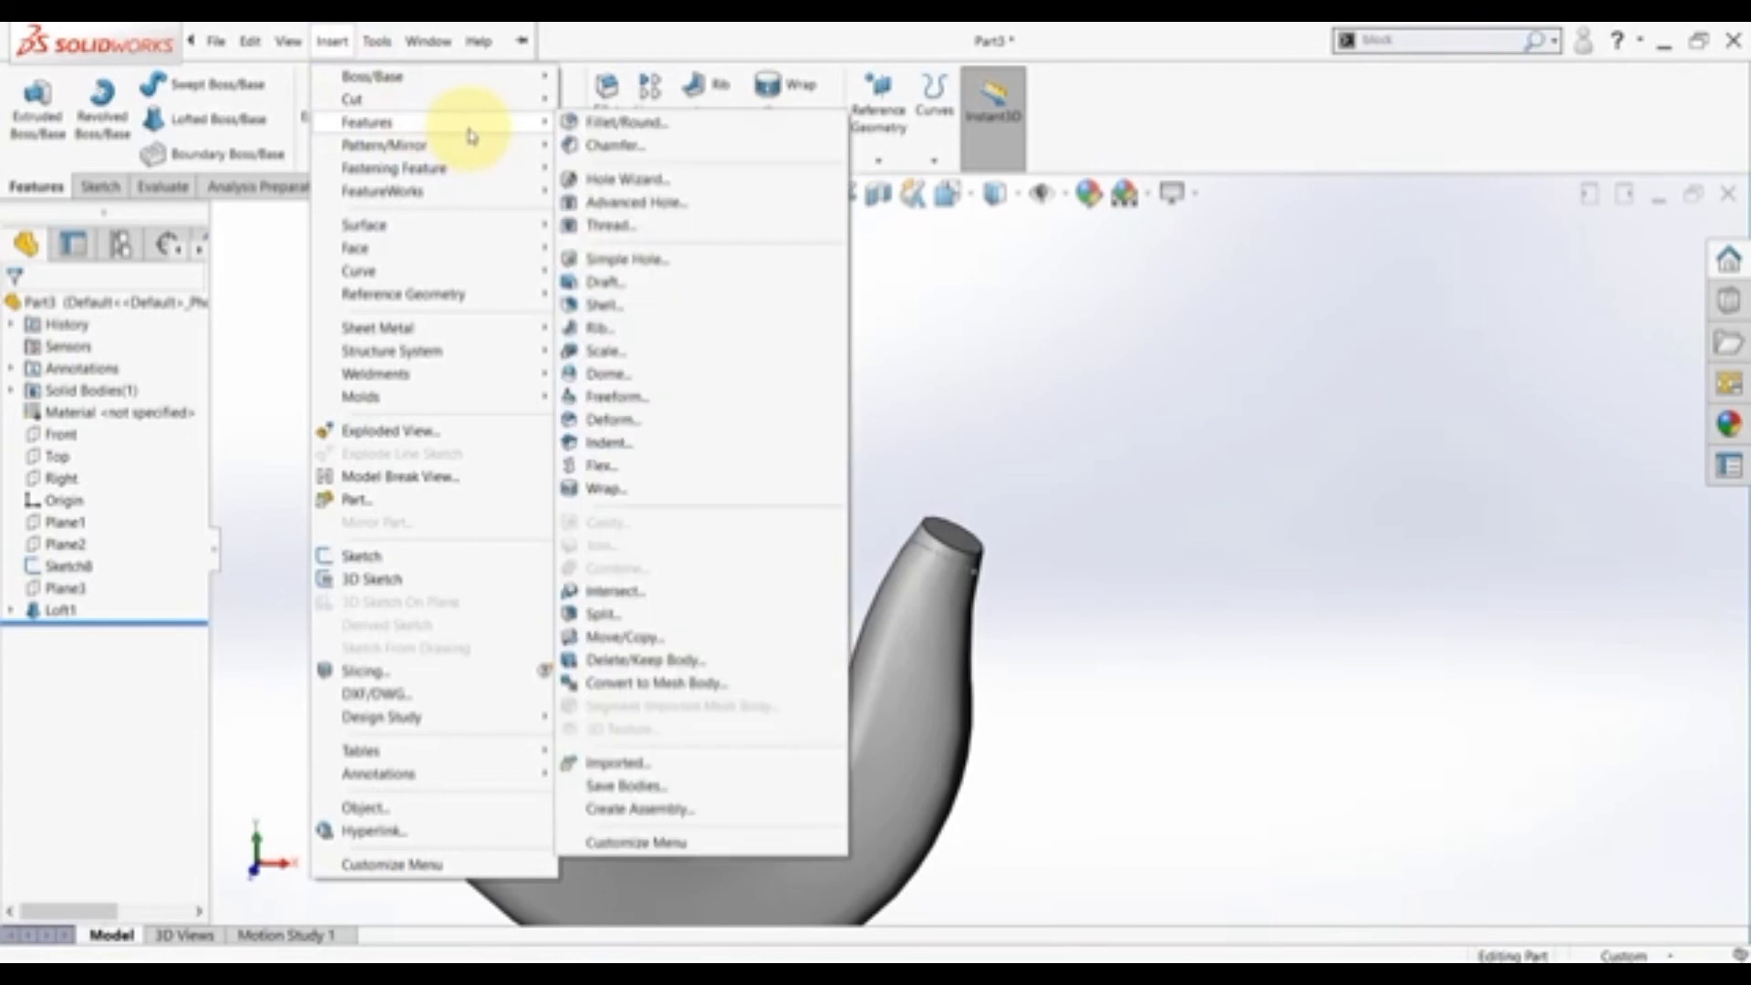
pyautogui.click(623, 378)
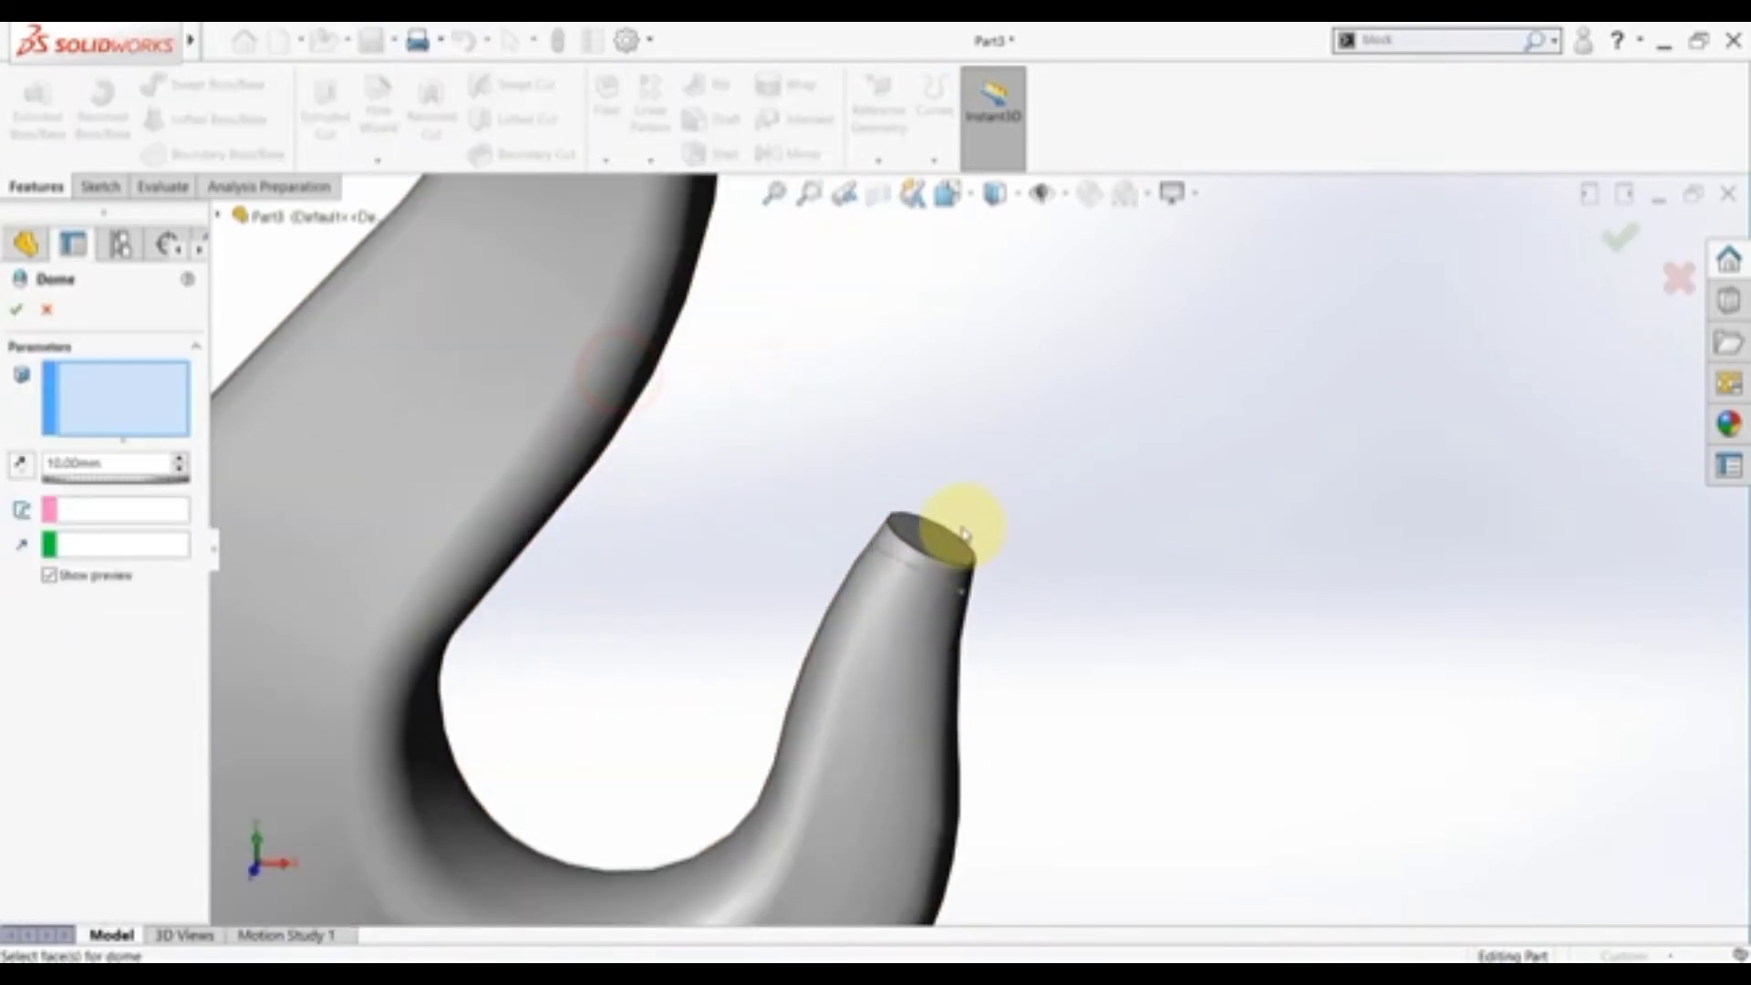
pyautogui.click(948, 547)
# - Switch to Front view and set the dome height to 1
pyautogui.press('f')
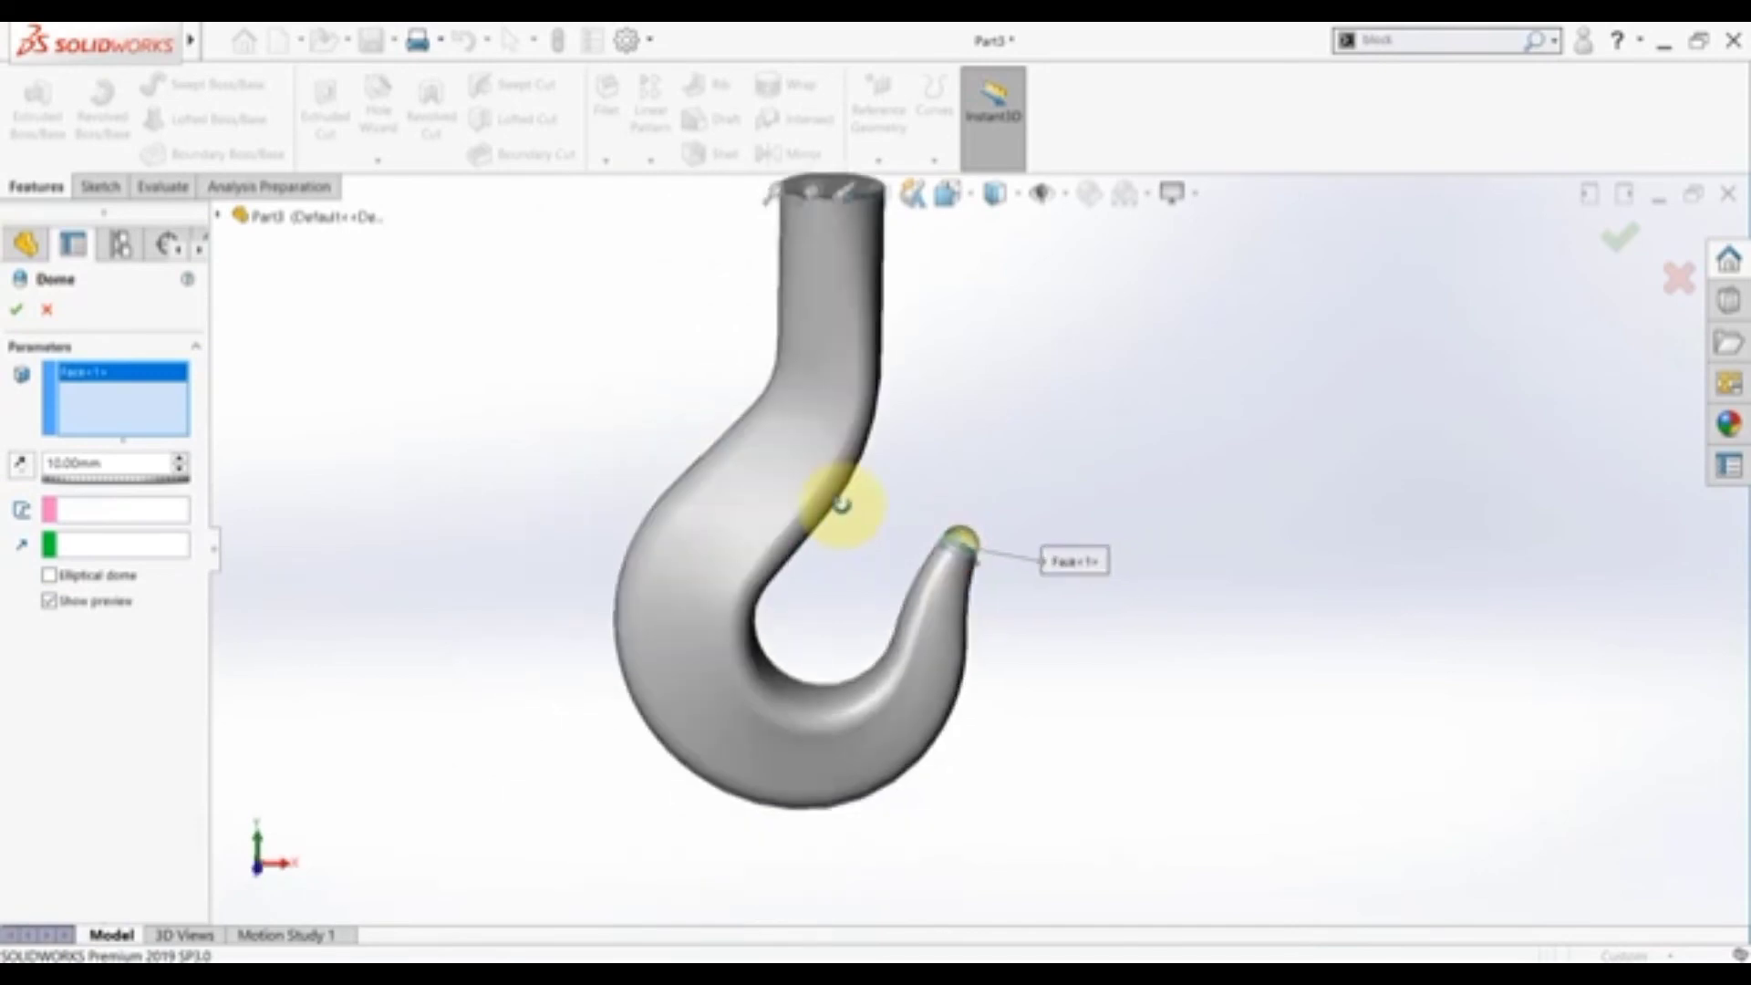
pyautogui.press('space')
pyautogui.click(675, 584)
pyautogui.scroll(-5, 938, 665)
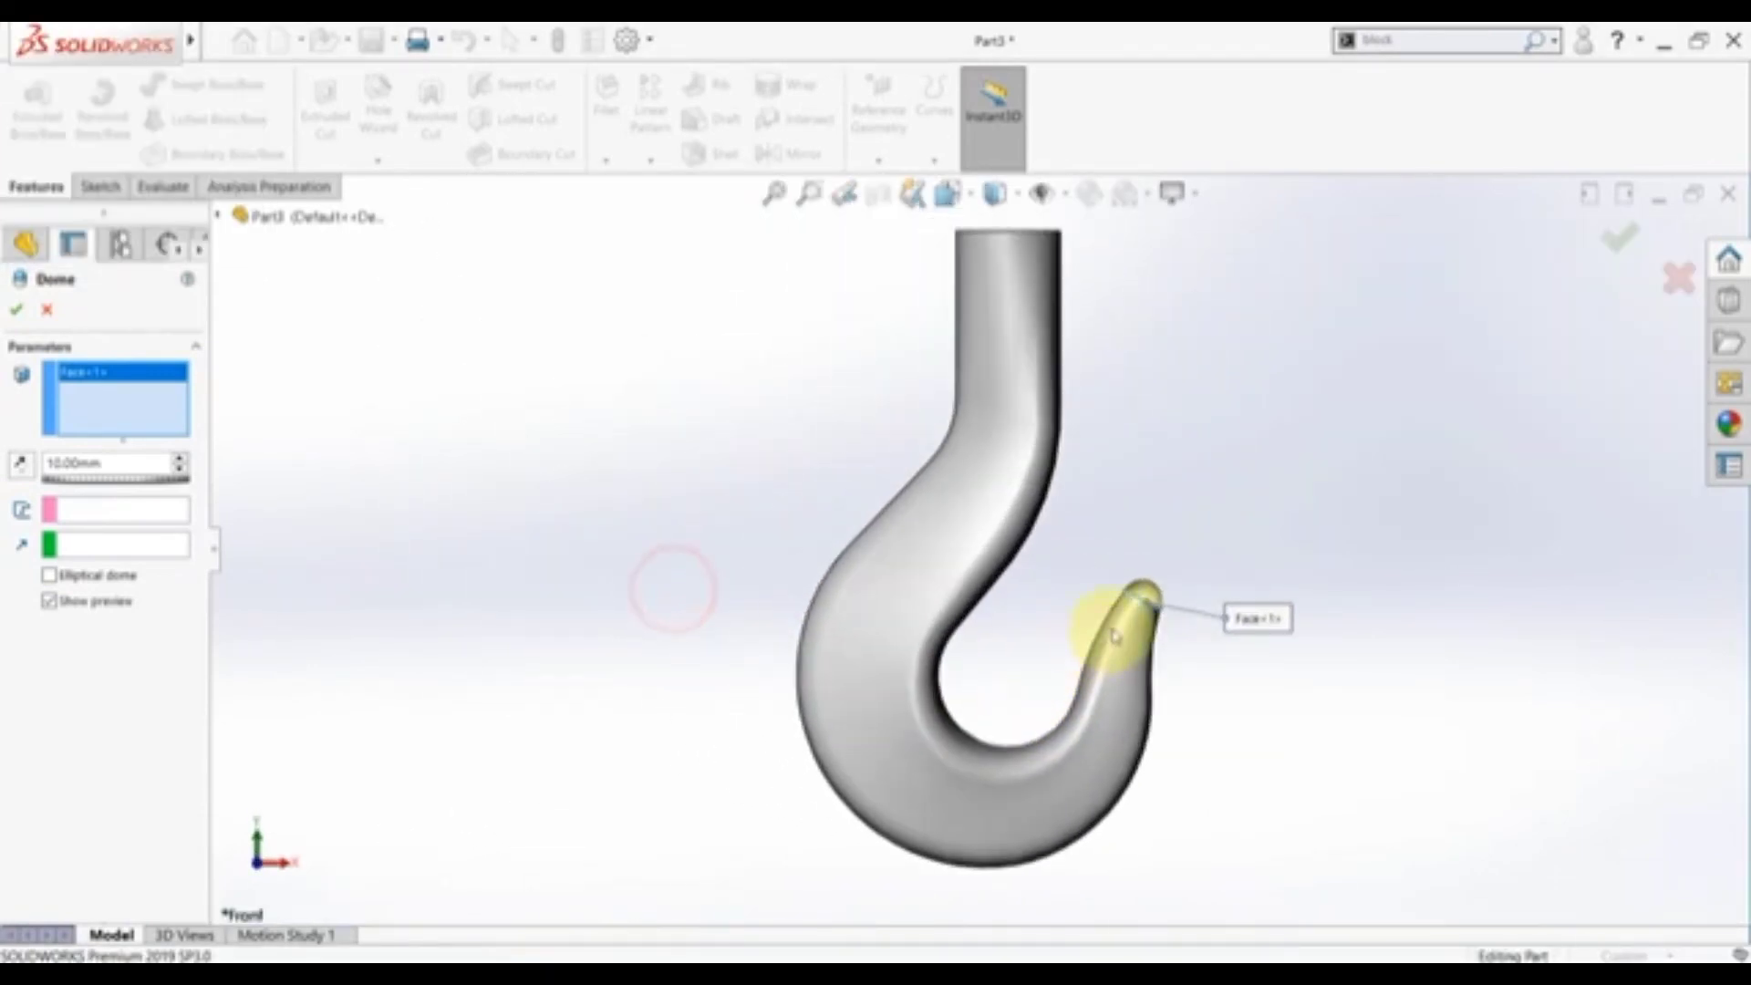
pyautogui.scroll(-3, 1179, 559)
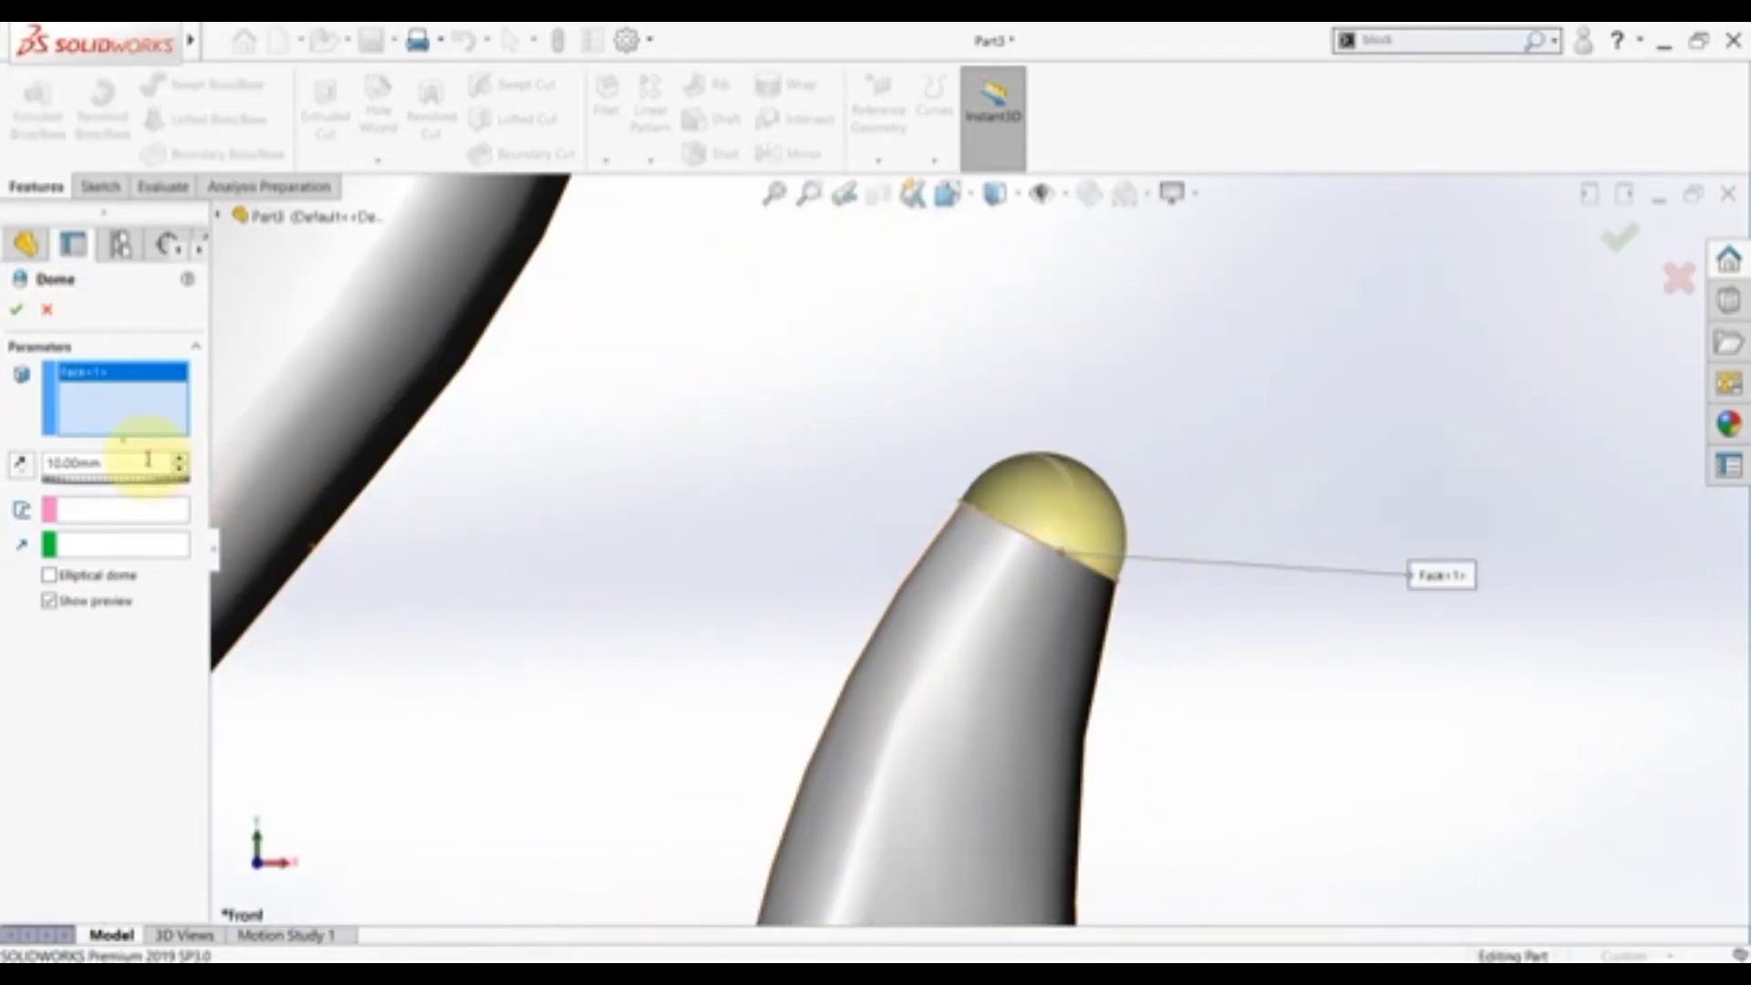
pyautogui.click(115, 460)
pyautogui.write('1')
pyautogui.press('Return')
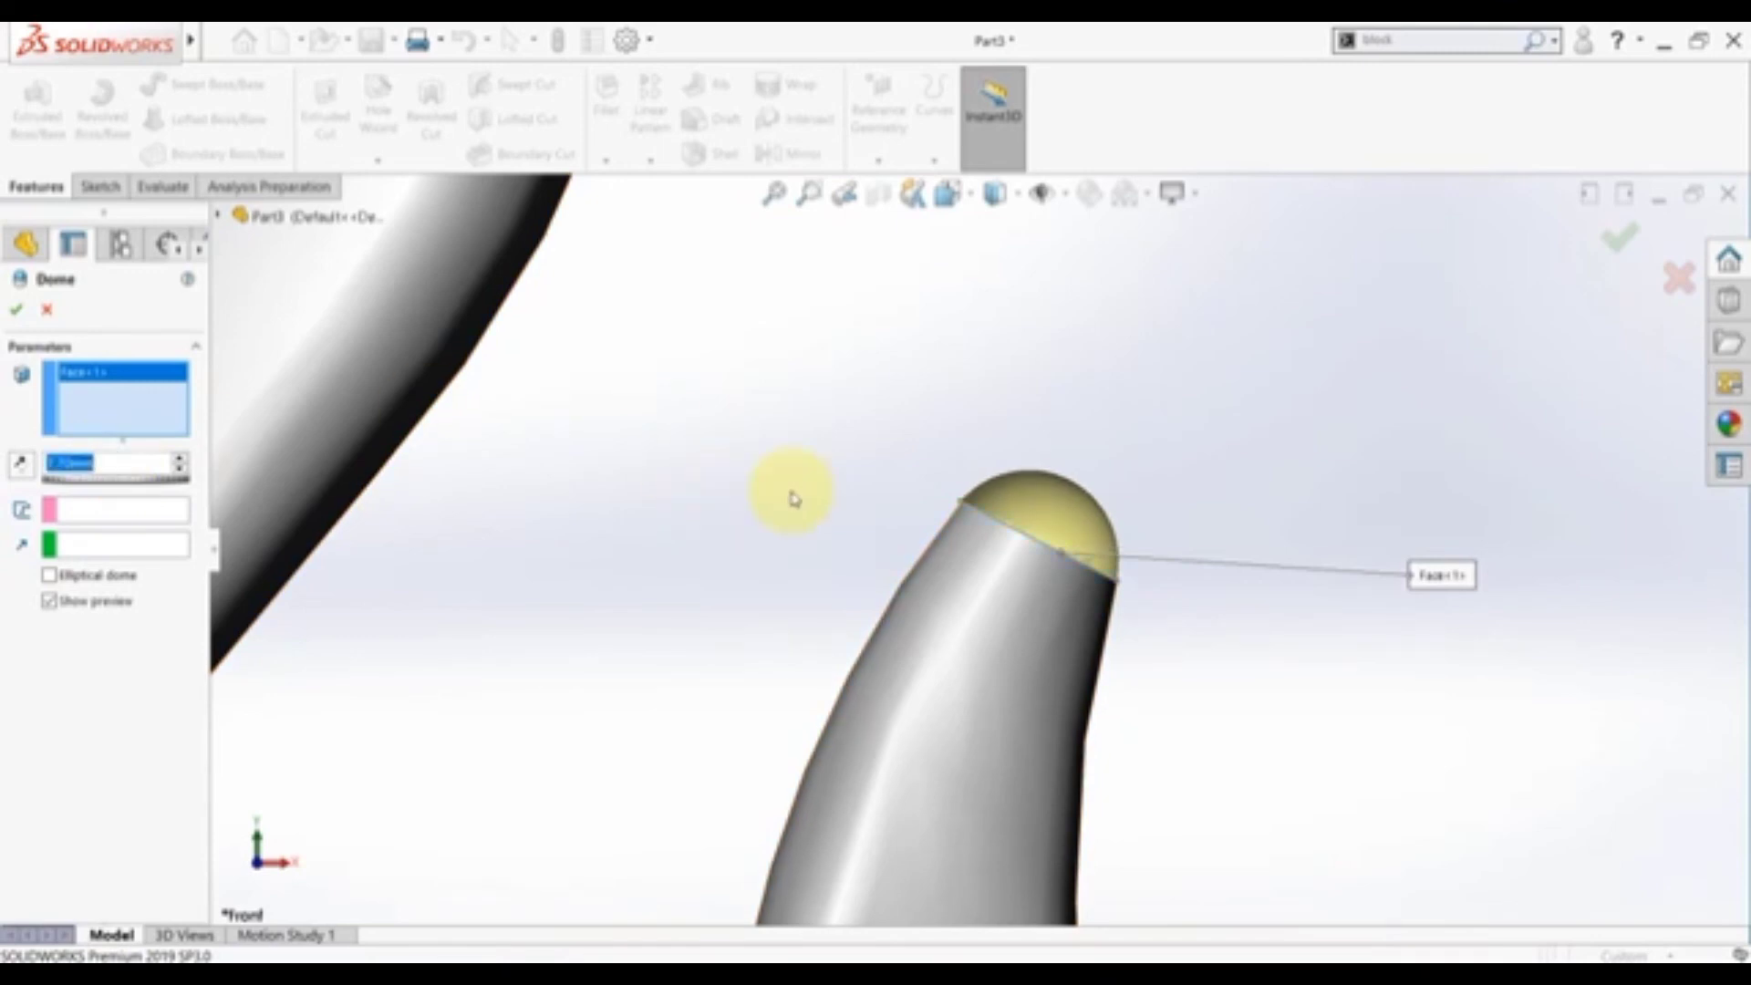
# - Accept Dome1, clear the selection and open the reference drawing qw.jpg
pyautogui.scroll(-5, 997, 477)
pyautogui.scroll(6, 1026, 493)
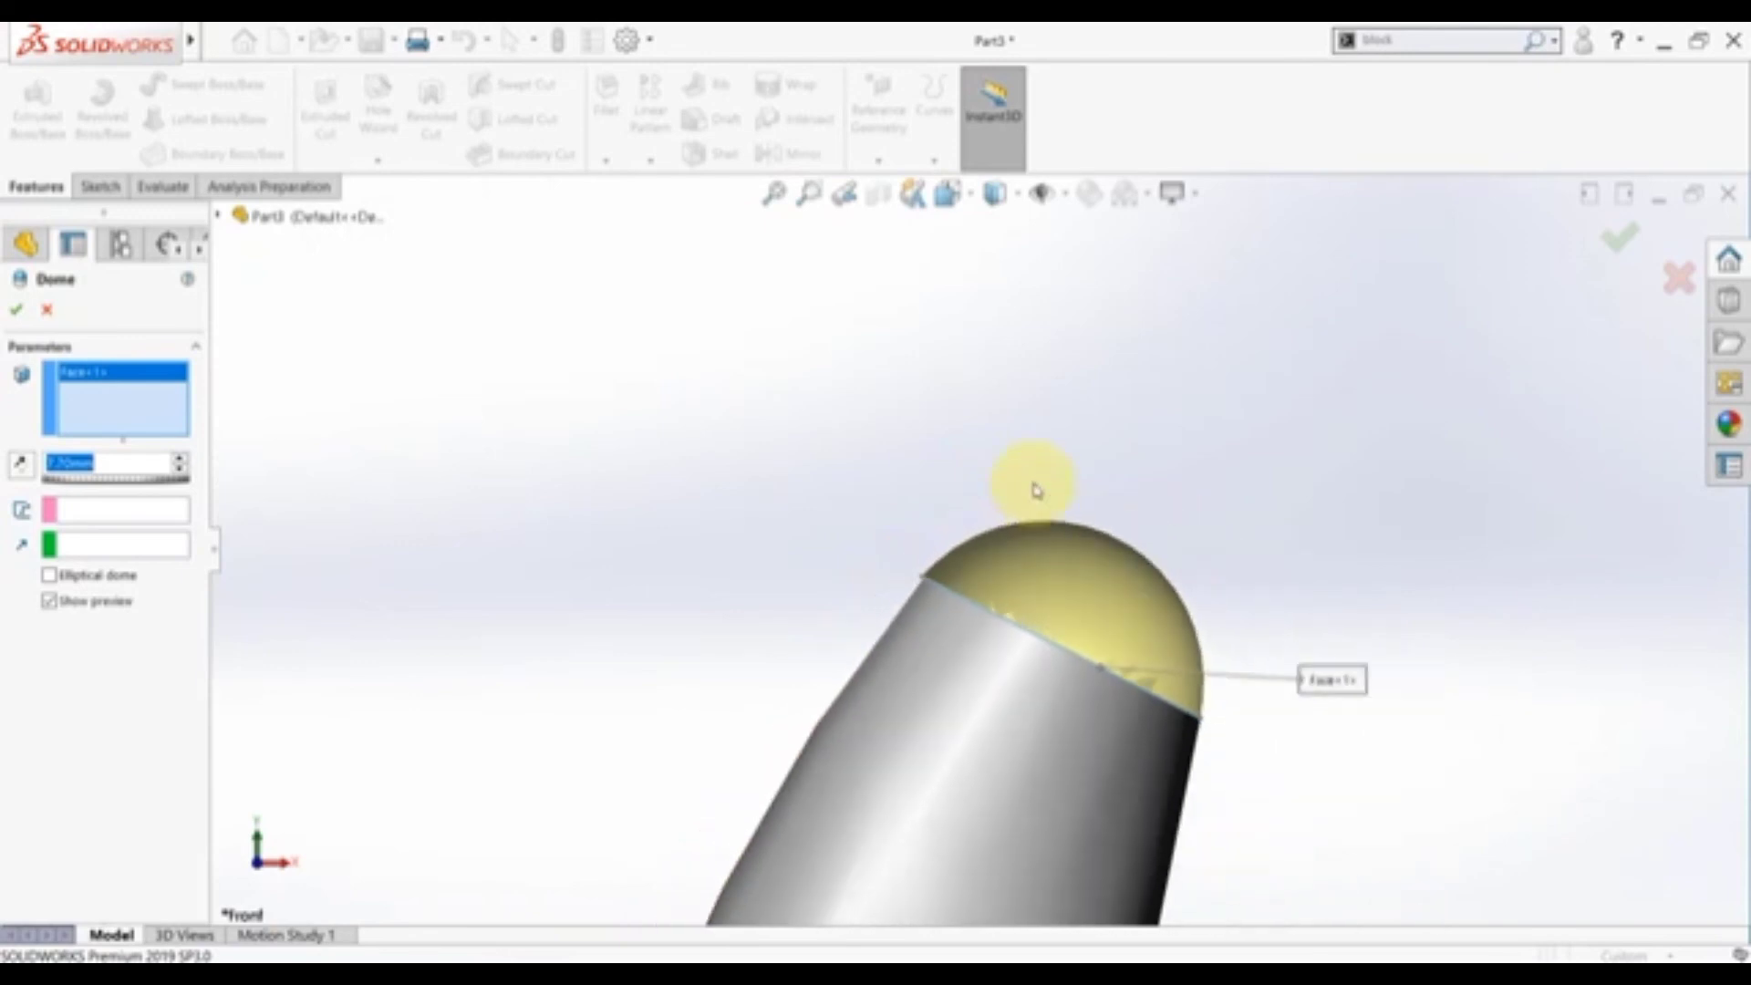
pyautogui.click(12, 310)
pyautogui.scroll(7, 965, 584)
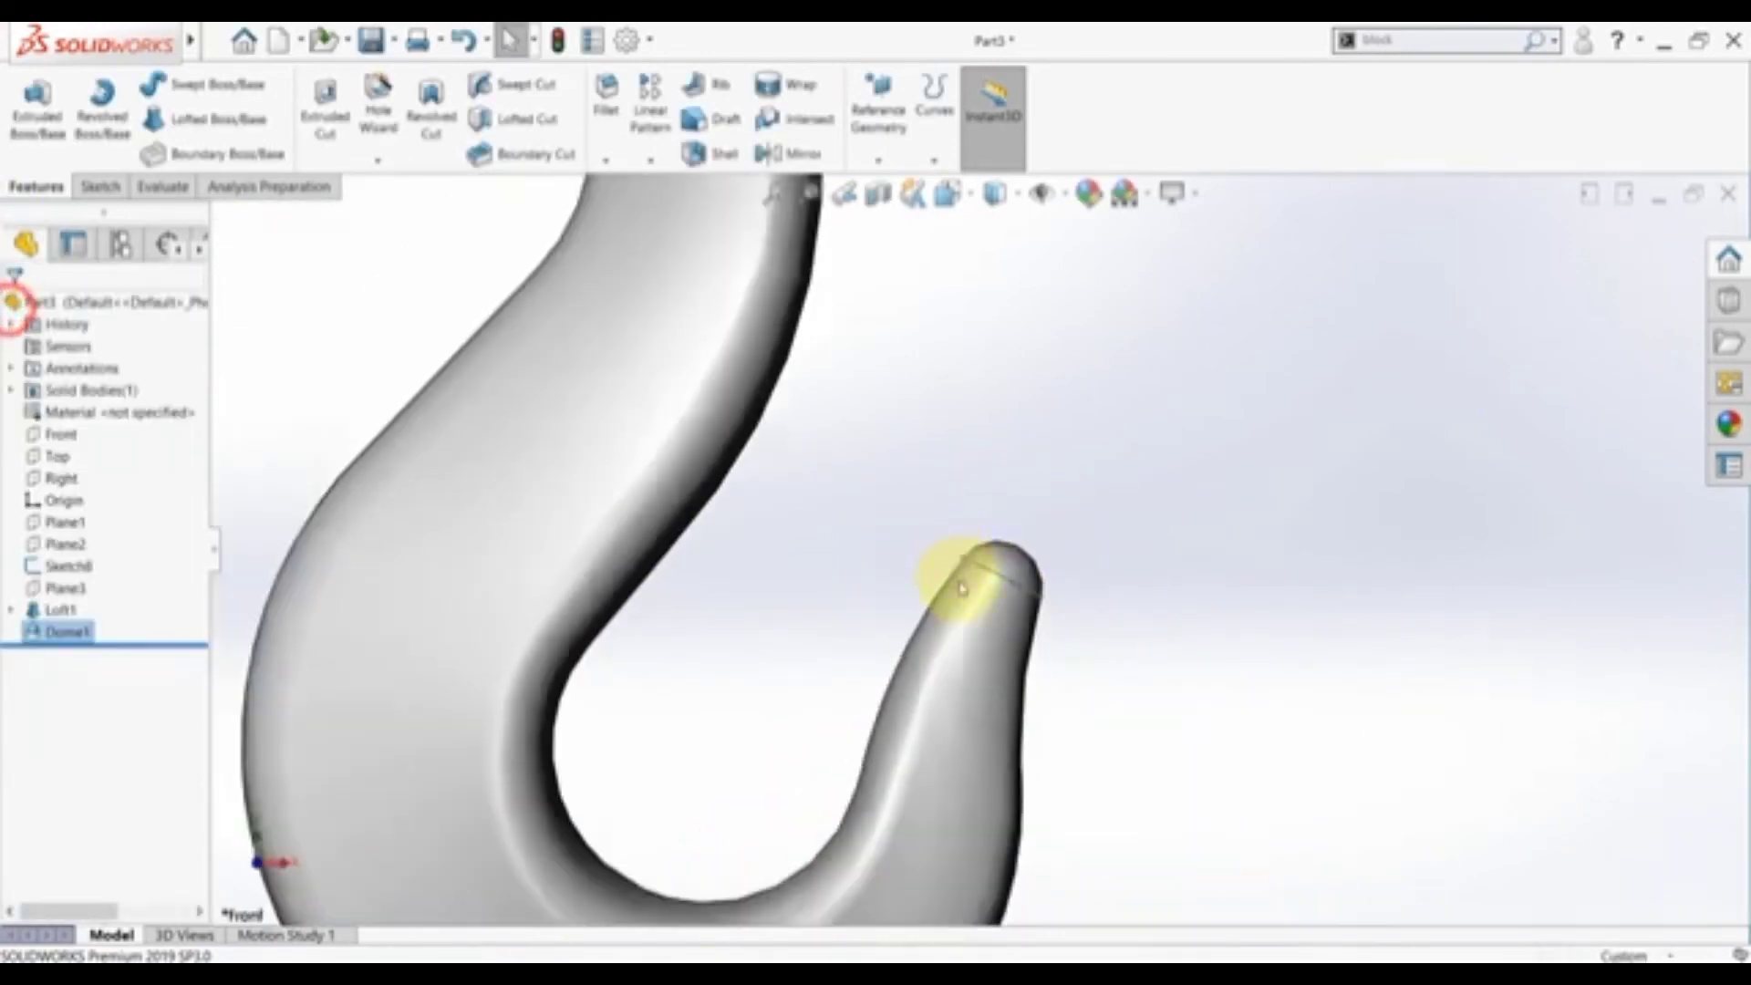
pyautogui.scroll(-3, 1028, 525)
pyautogui.click(1041, 192)
pyautogui.click(1004, 454)
pyautogui.scroll(3, 940, 570)
pyautogui.scroll(-4, 903, 356)
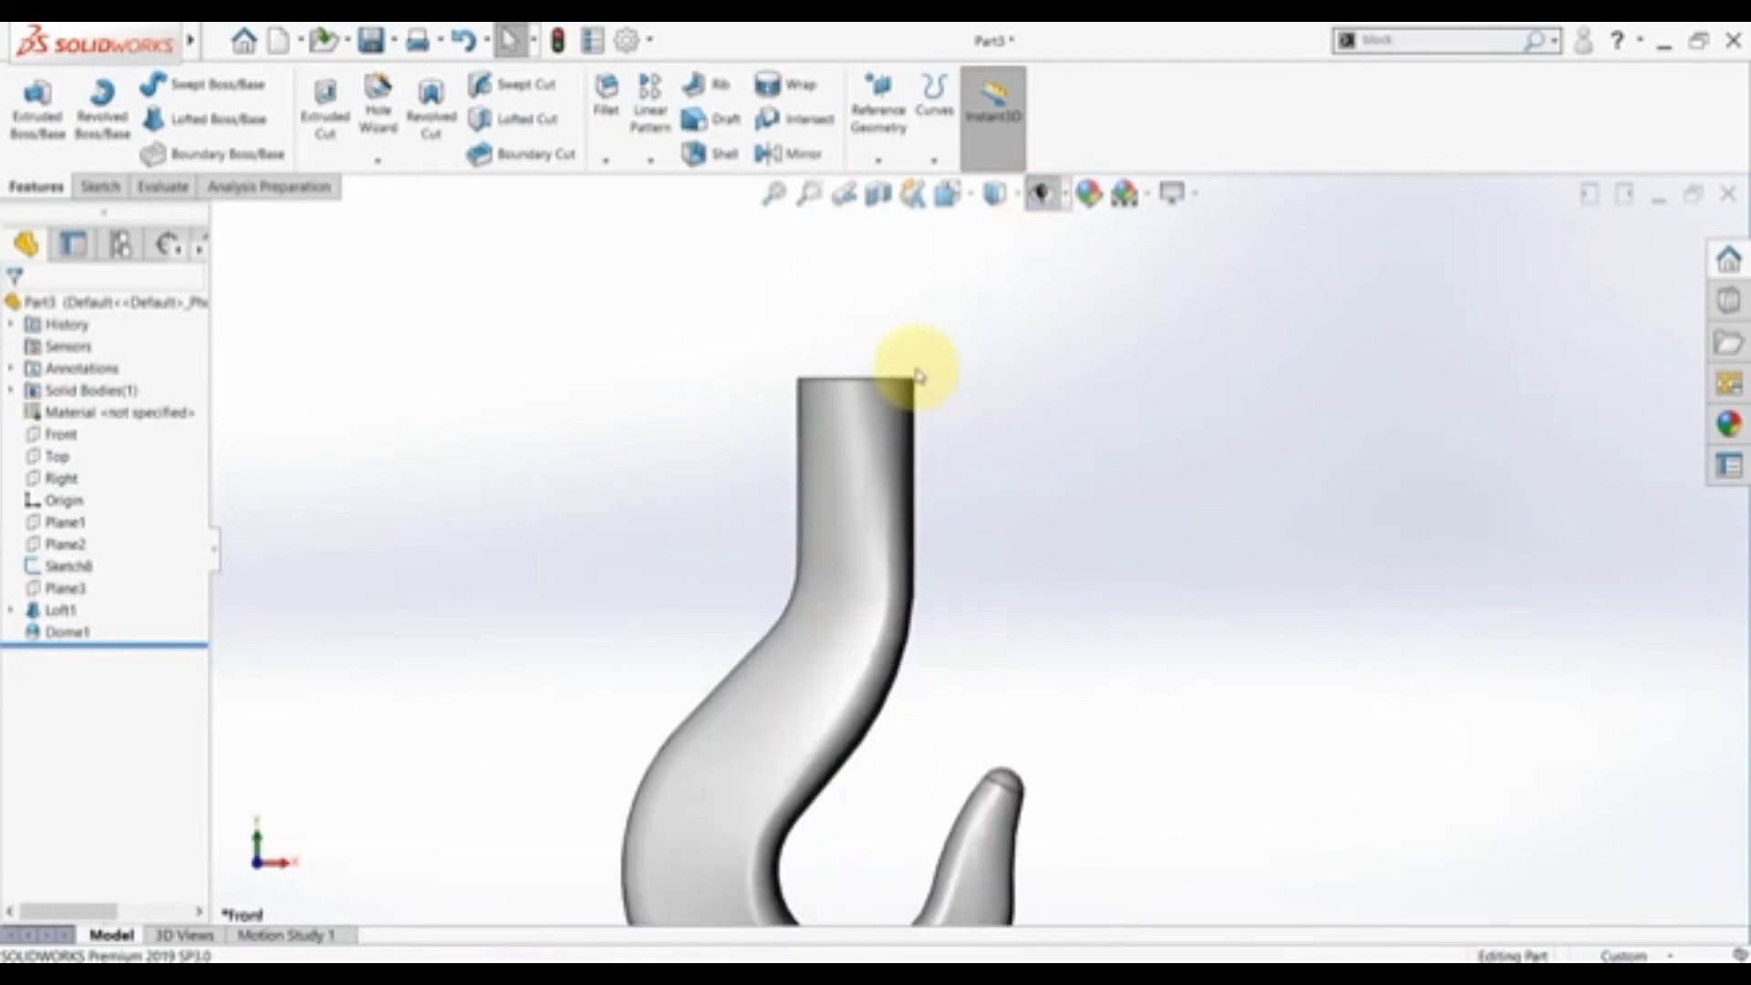
pyautogui.click(598, 957)
# - Zoom the drawing in at the shank top, then select the shaft's flat top face
pyautogui.doubleClick(845, 485)
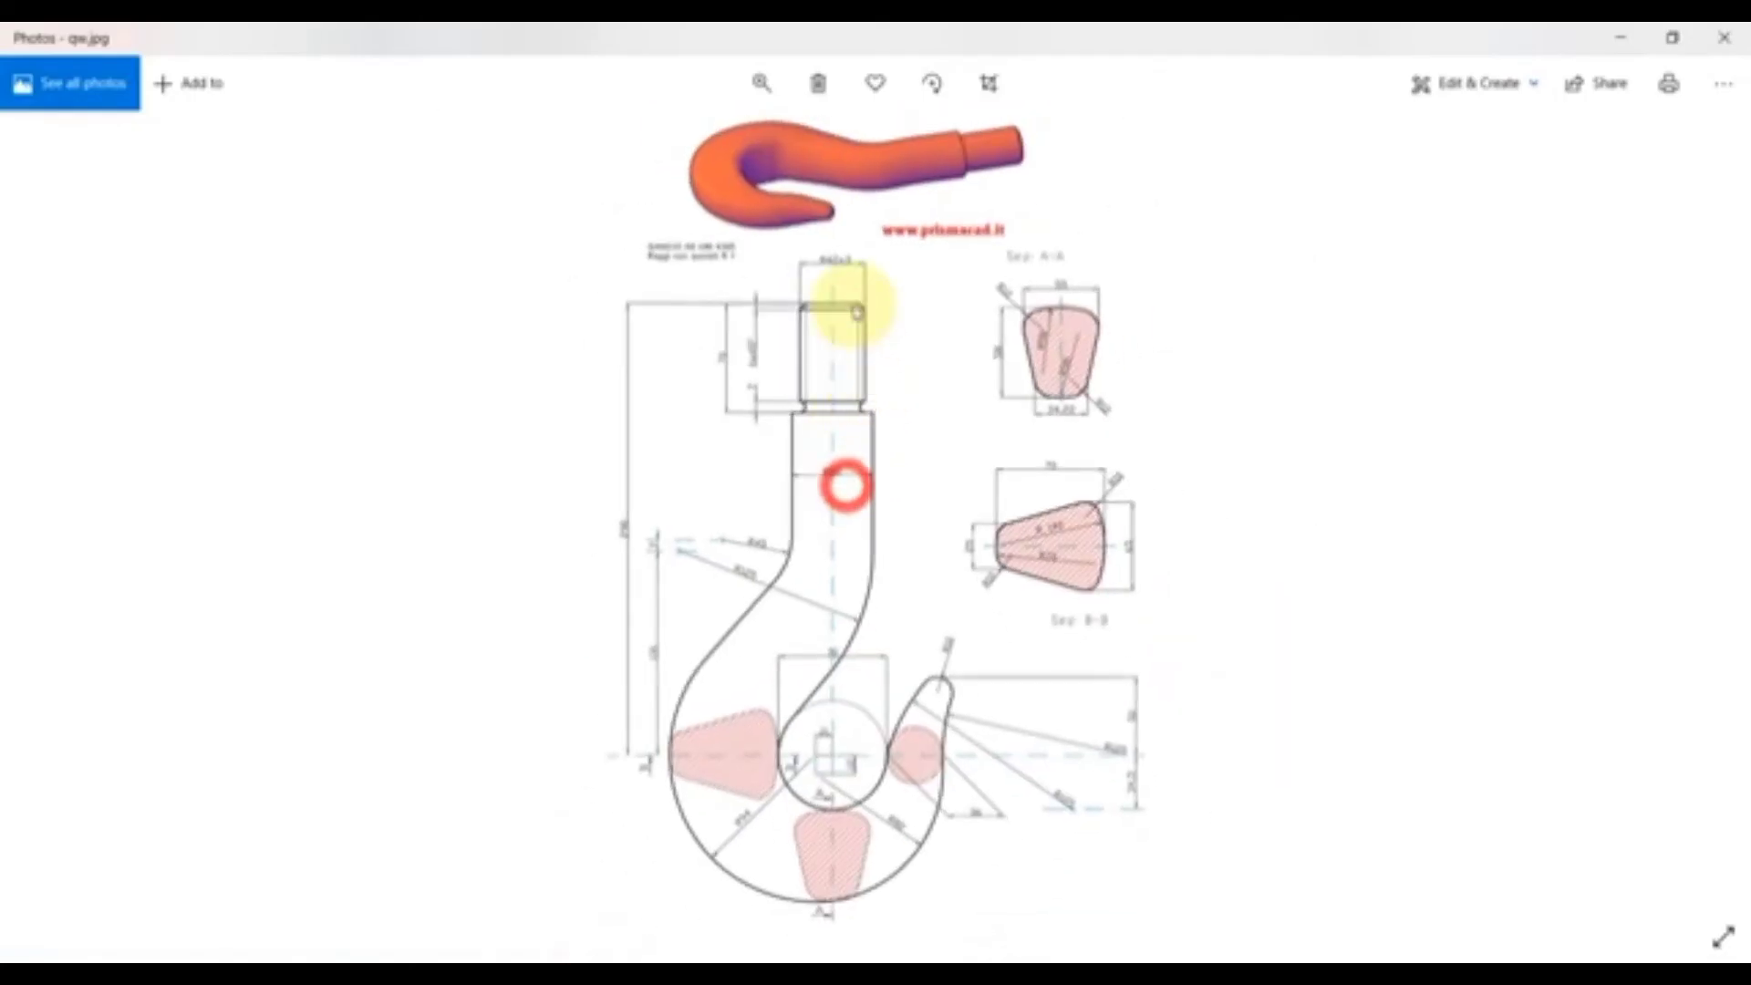
pyautogui.doubleClick(853, 303)
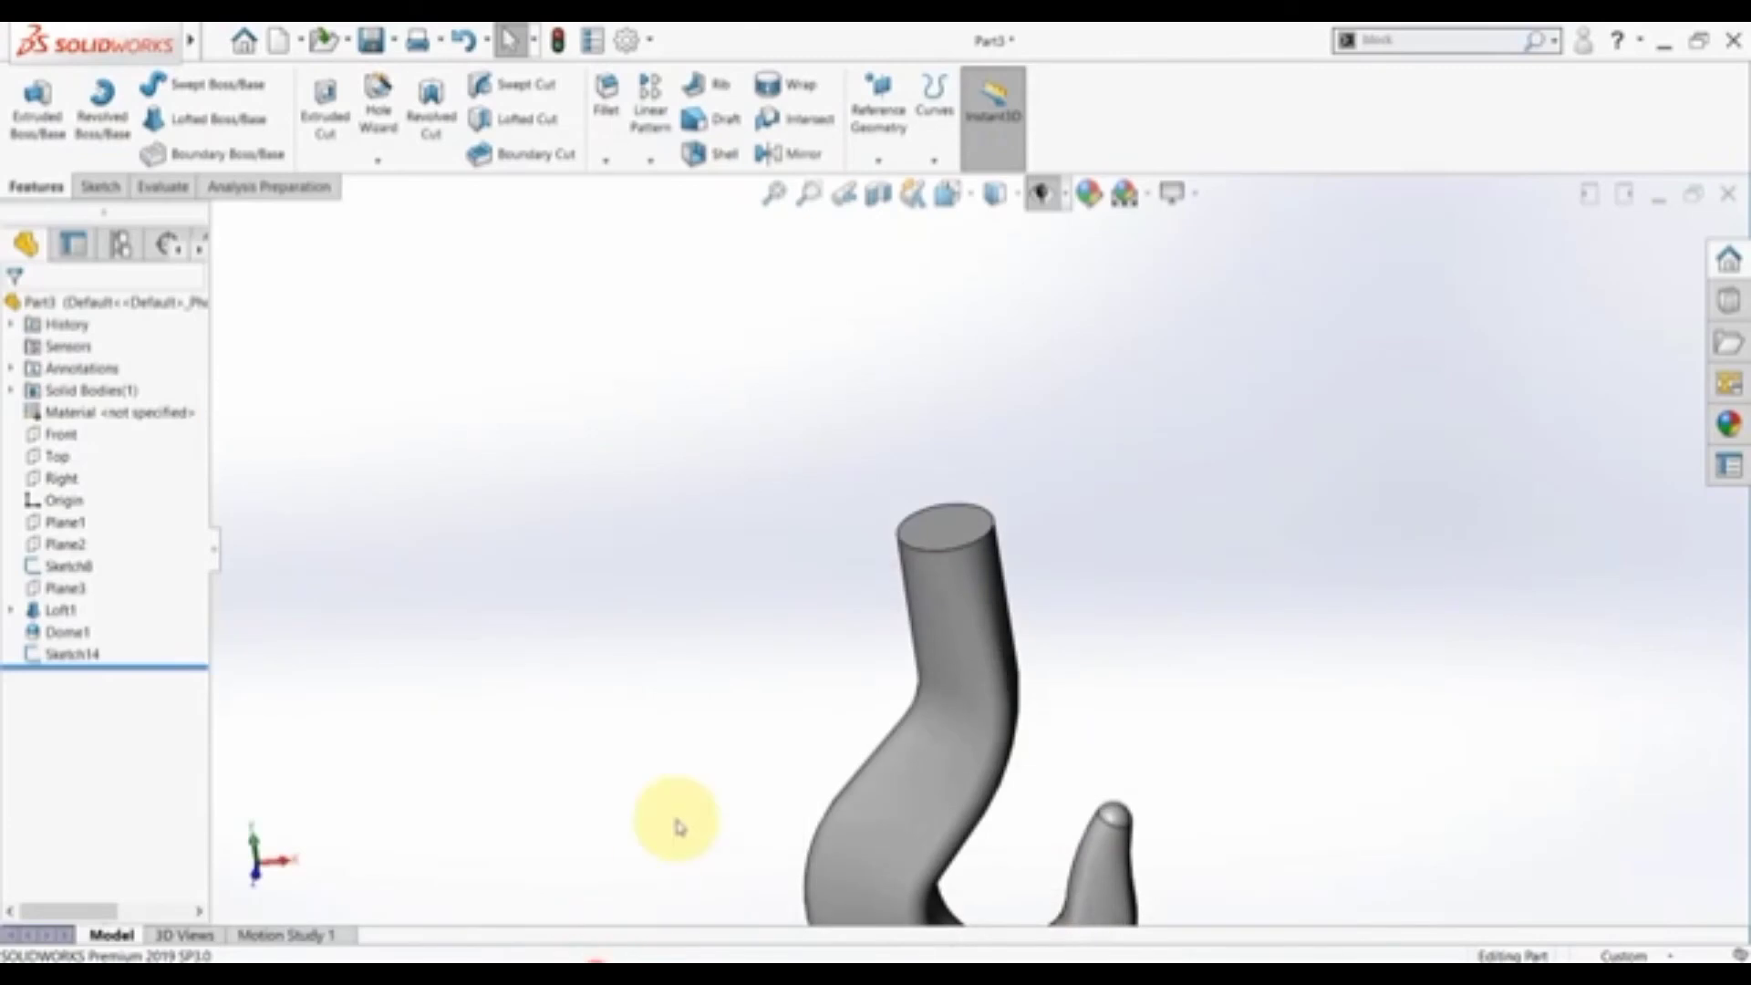
pyautogui.click(676, 605)
# - Start a sketch on the shaft's flat top face, viewed head-on
pyautogui.click(944, 526)
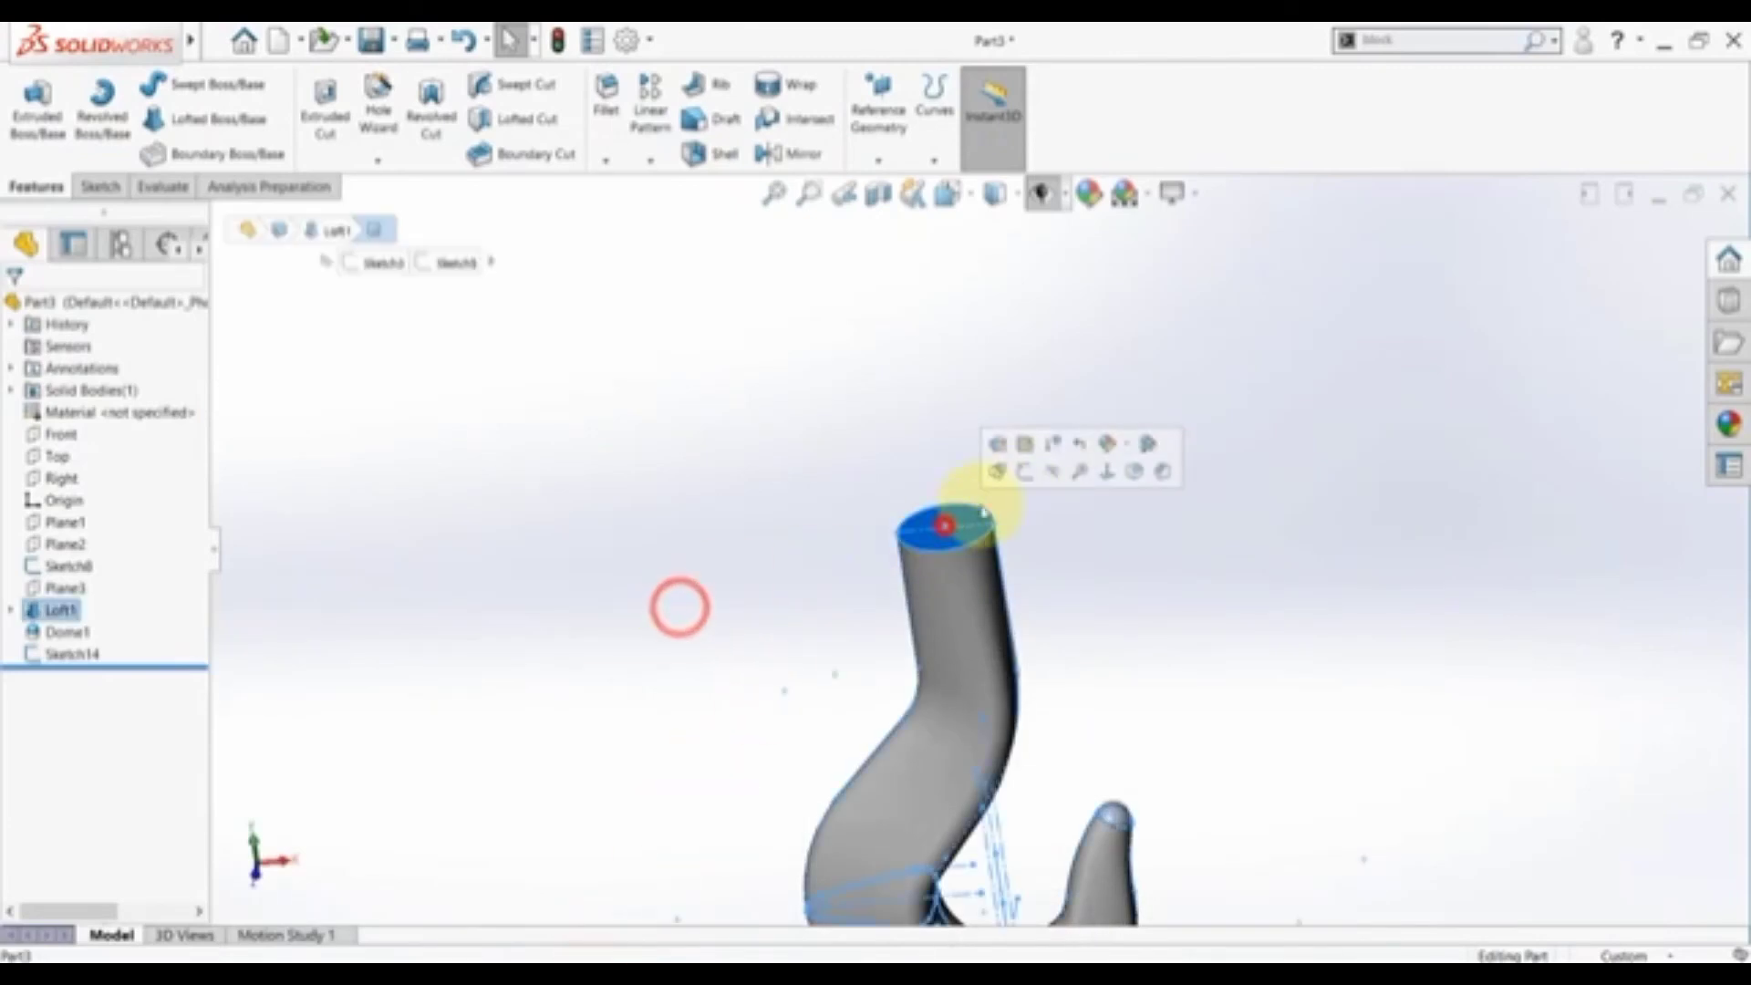
pyautogui.click(1025, 470)
pyautogui.click(85, 677)
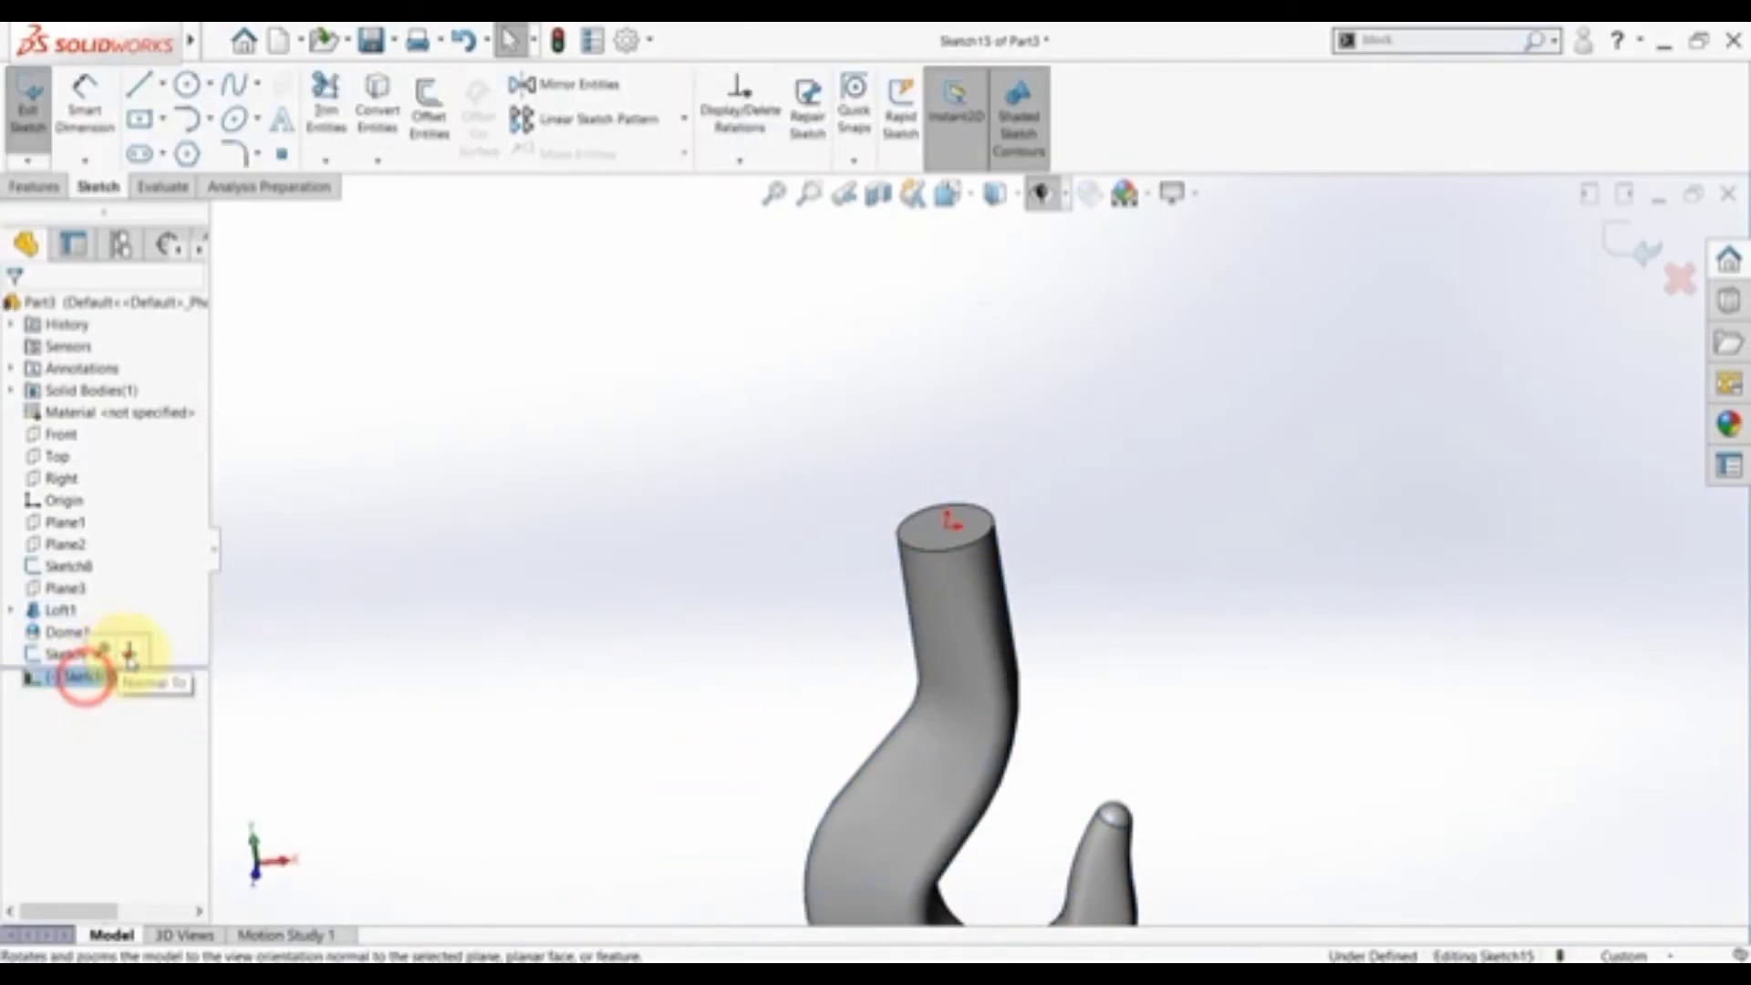
pyautogui.click(128, 654)
# - Draw a Ø42 mm circle at the origin and extrude it into Boss-Extrude3
pyautogui.click(190, 94)
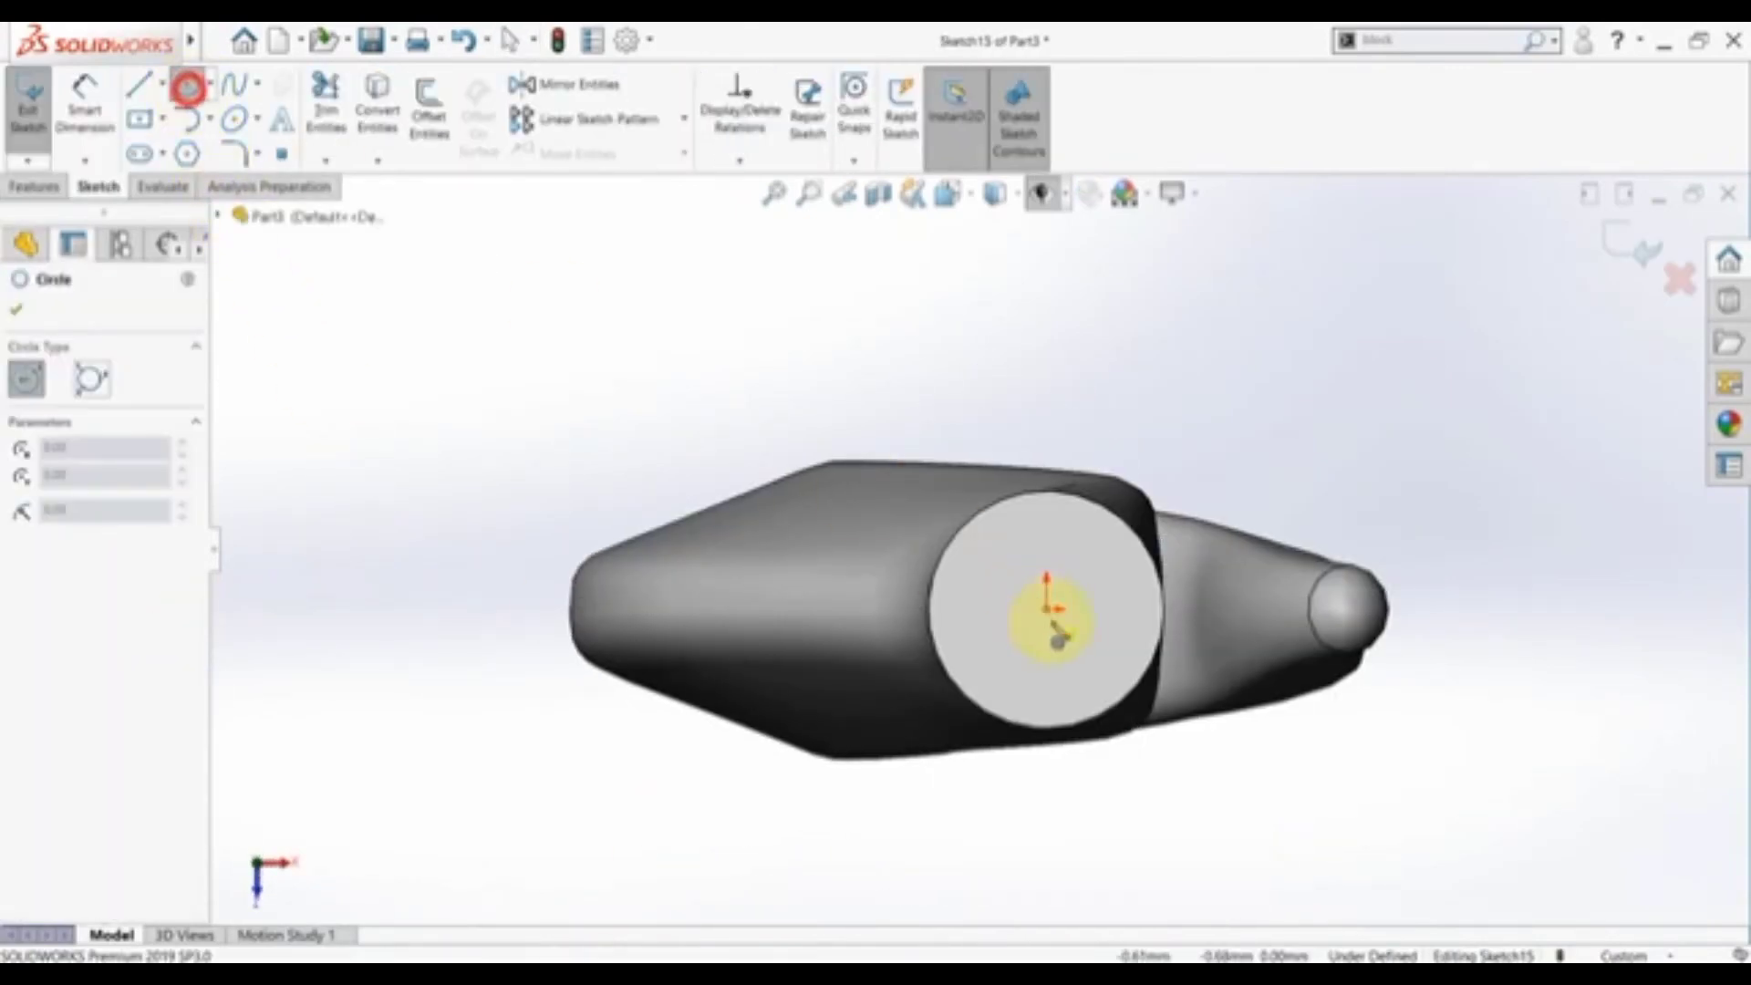
pyautogui.click(1047, 609)
pyautogui.click(521, 602)
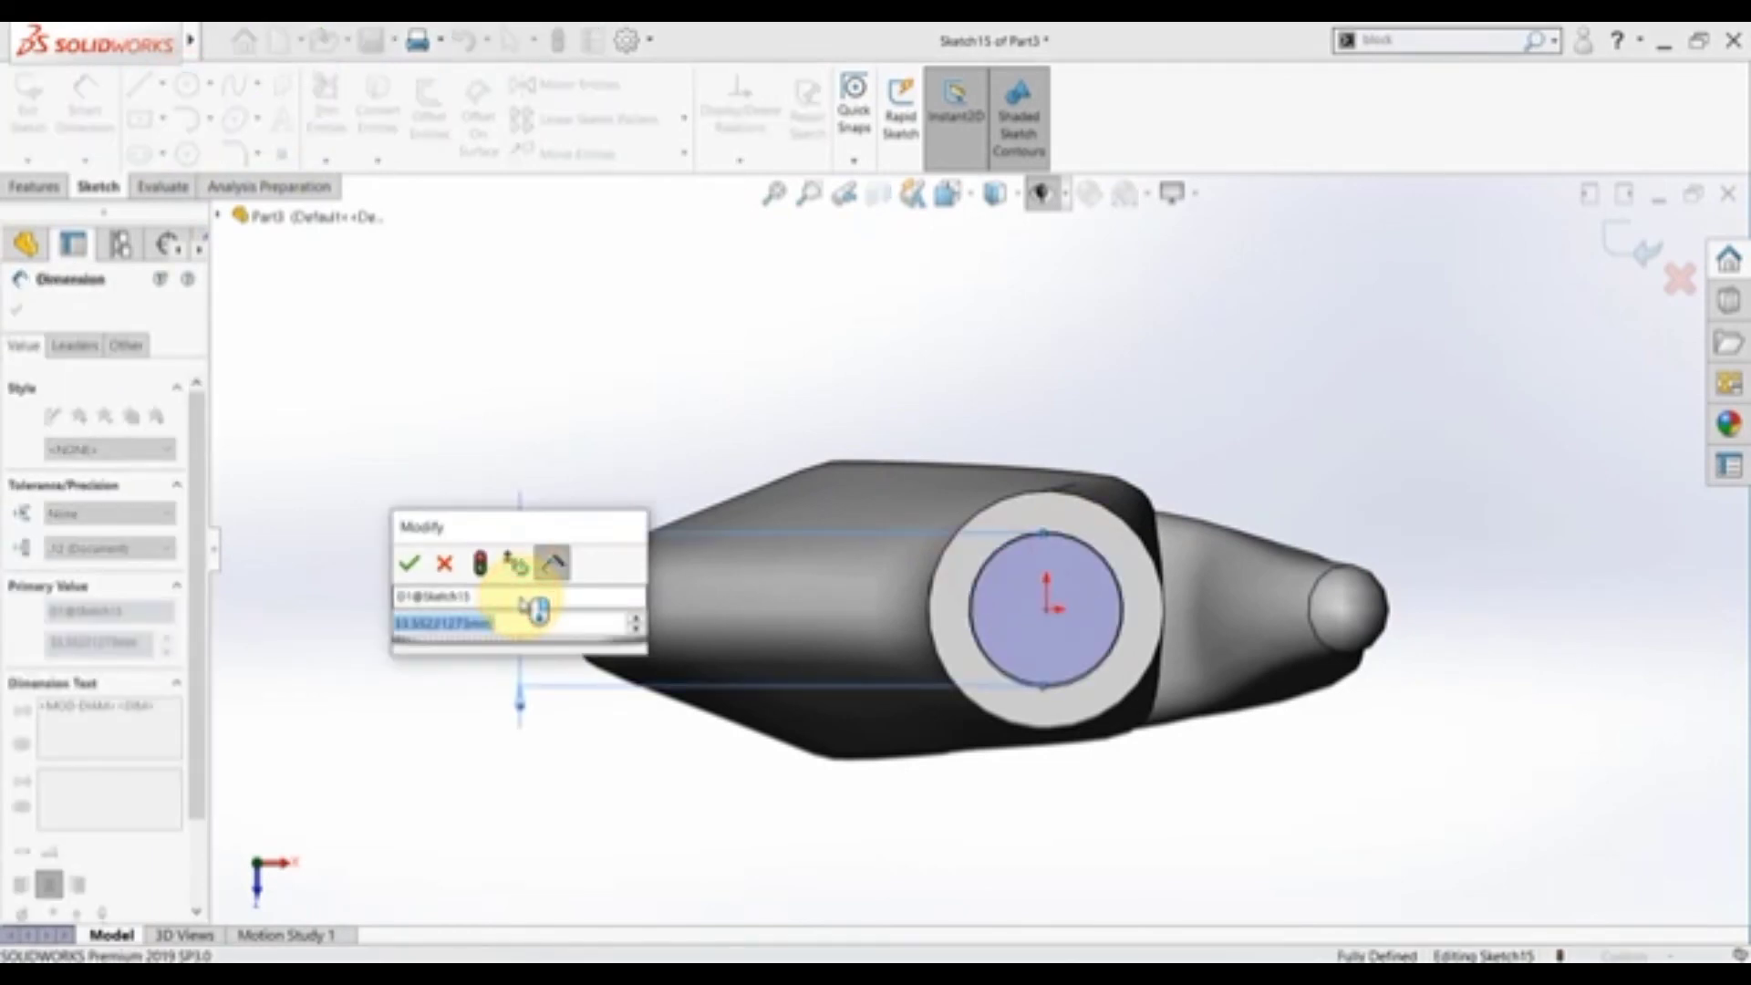
pyautogui.write('42')
pyautogui.press('Return')
pyautogui.press('Escape')
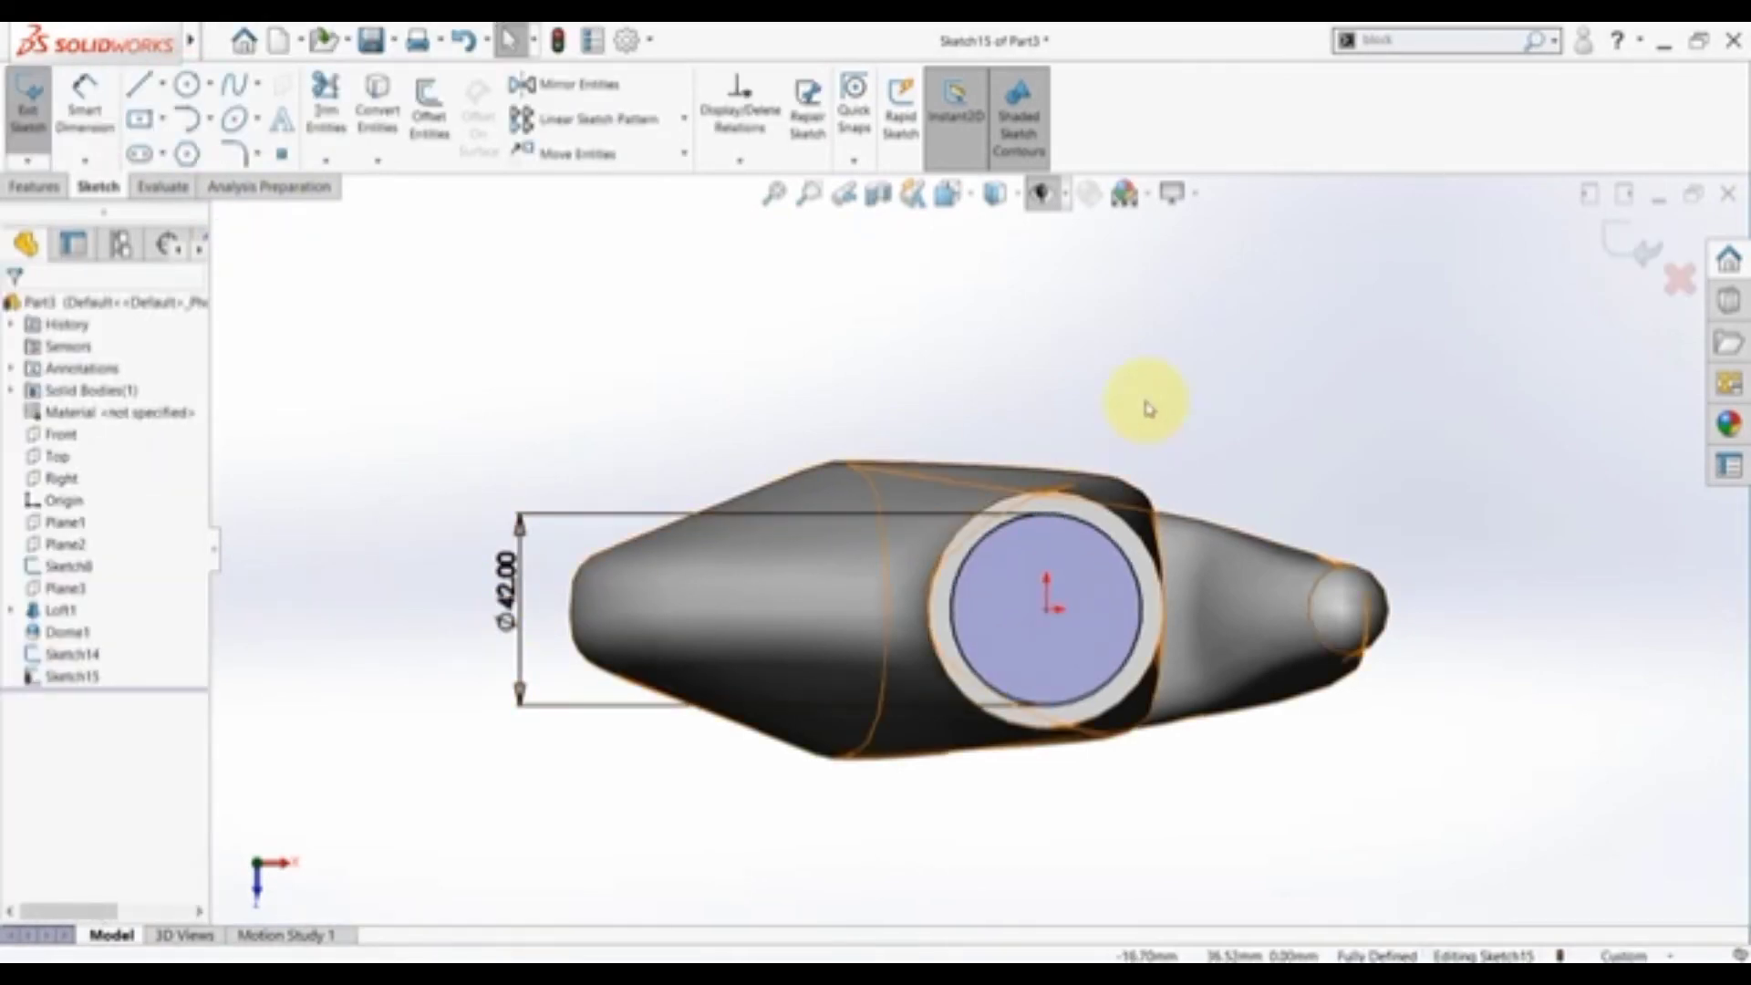
pyautogui.click(1601, 237)
pyautogui.click(62, 127)
pyautogui.click(546, 420)
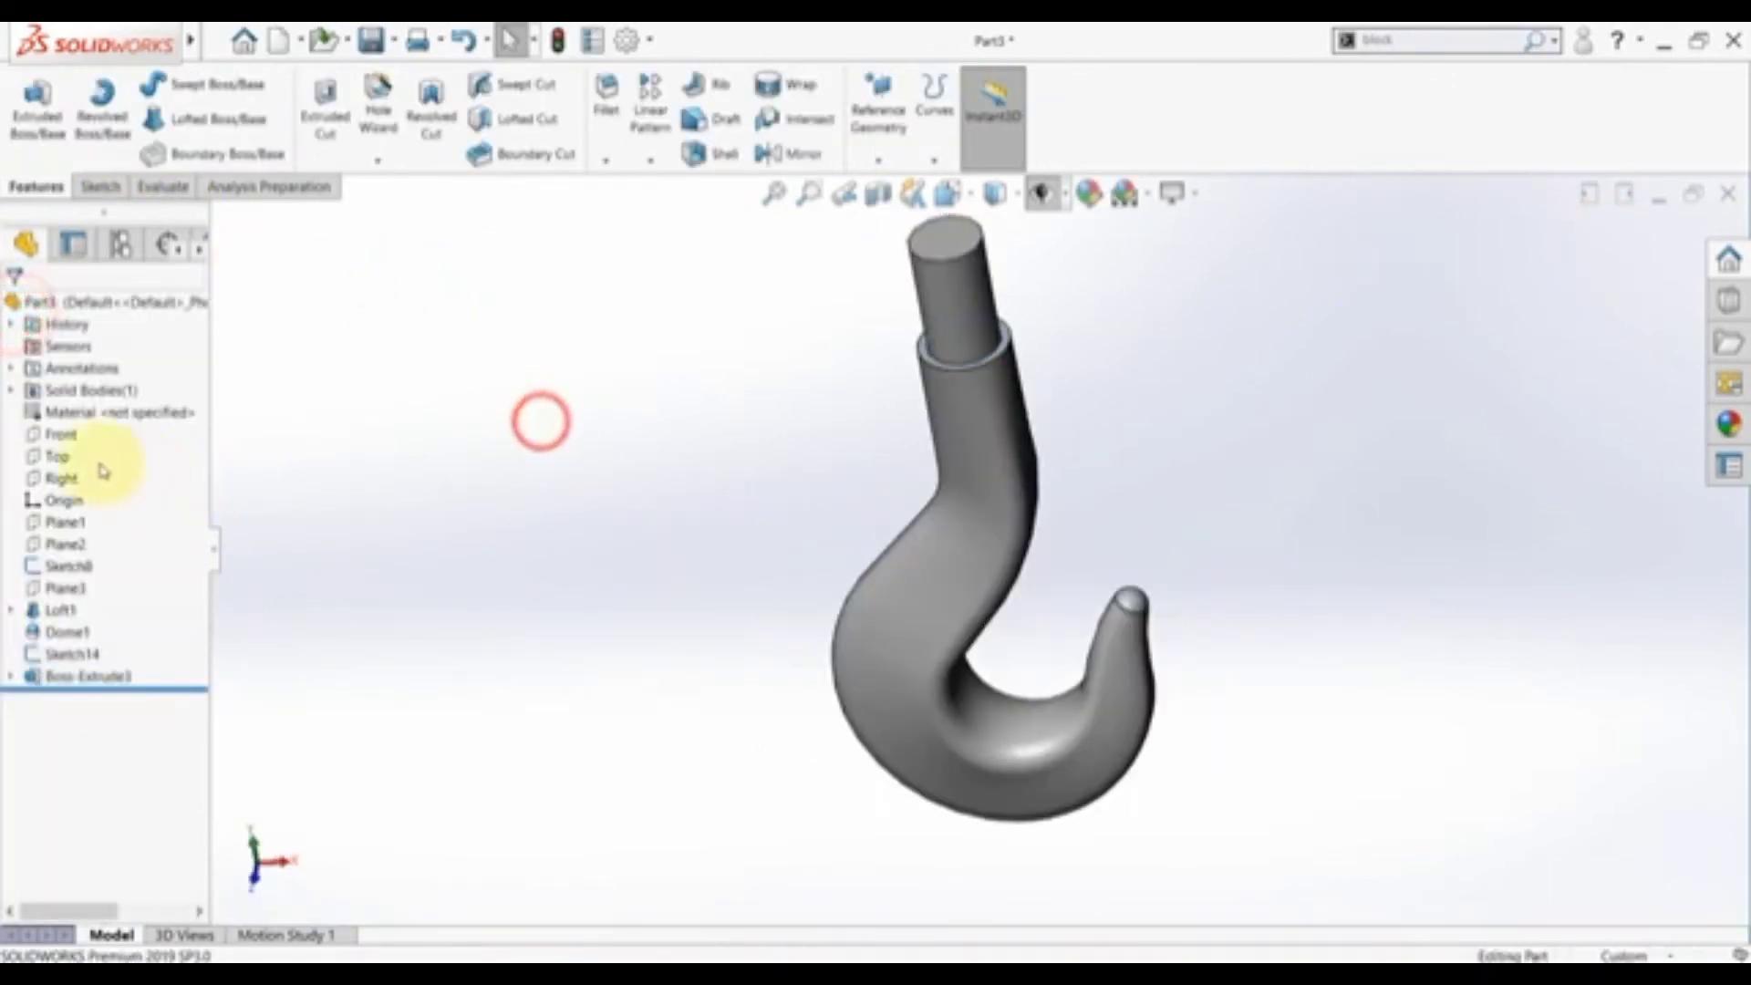
# - Start a sketch on the Front plane and recheck the reference drawing
pyautogui.click(62, 440)
pyautogui.click(78, 411)
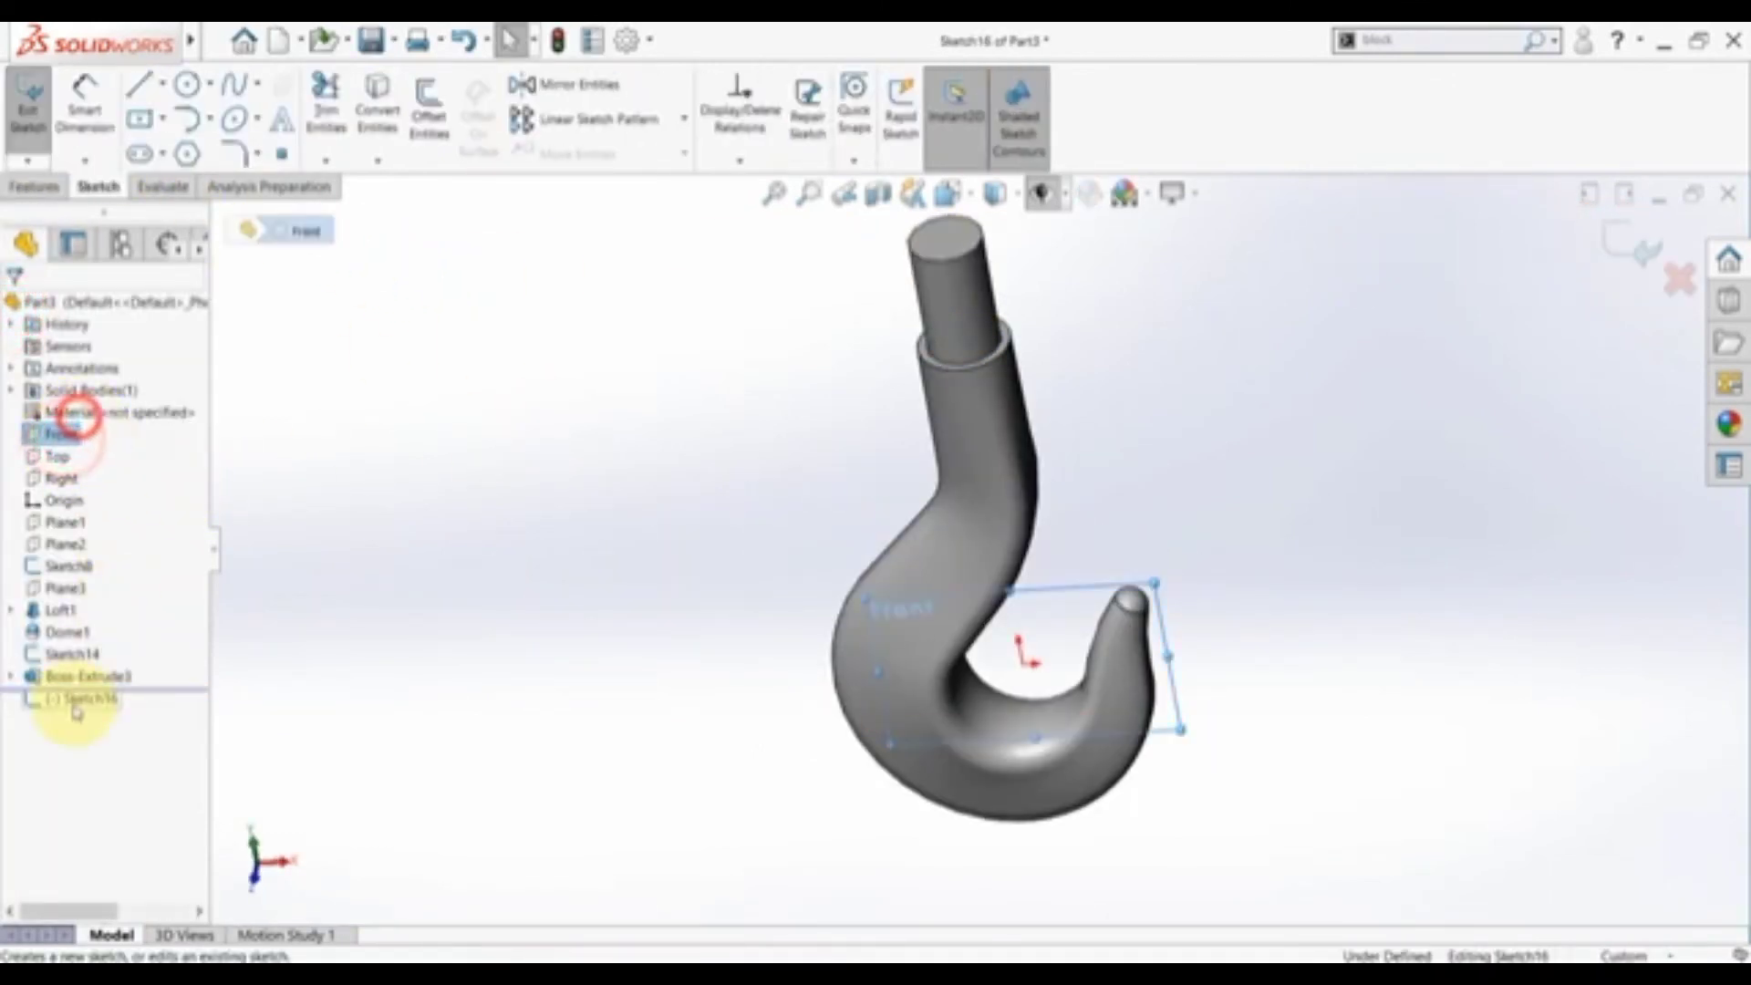
pyautogui.click(73, 705)
pyautogui.click(118, 679)
pyautogui.scroll(-7, 1038, 301)
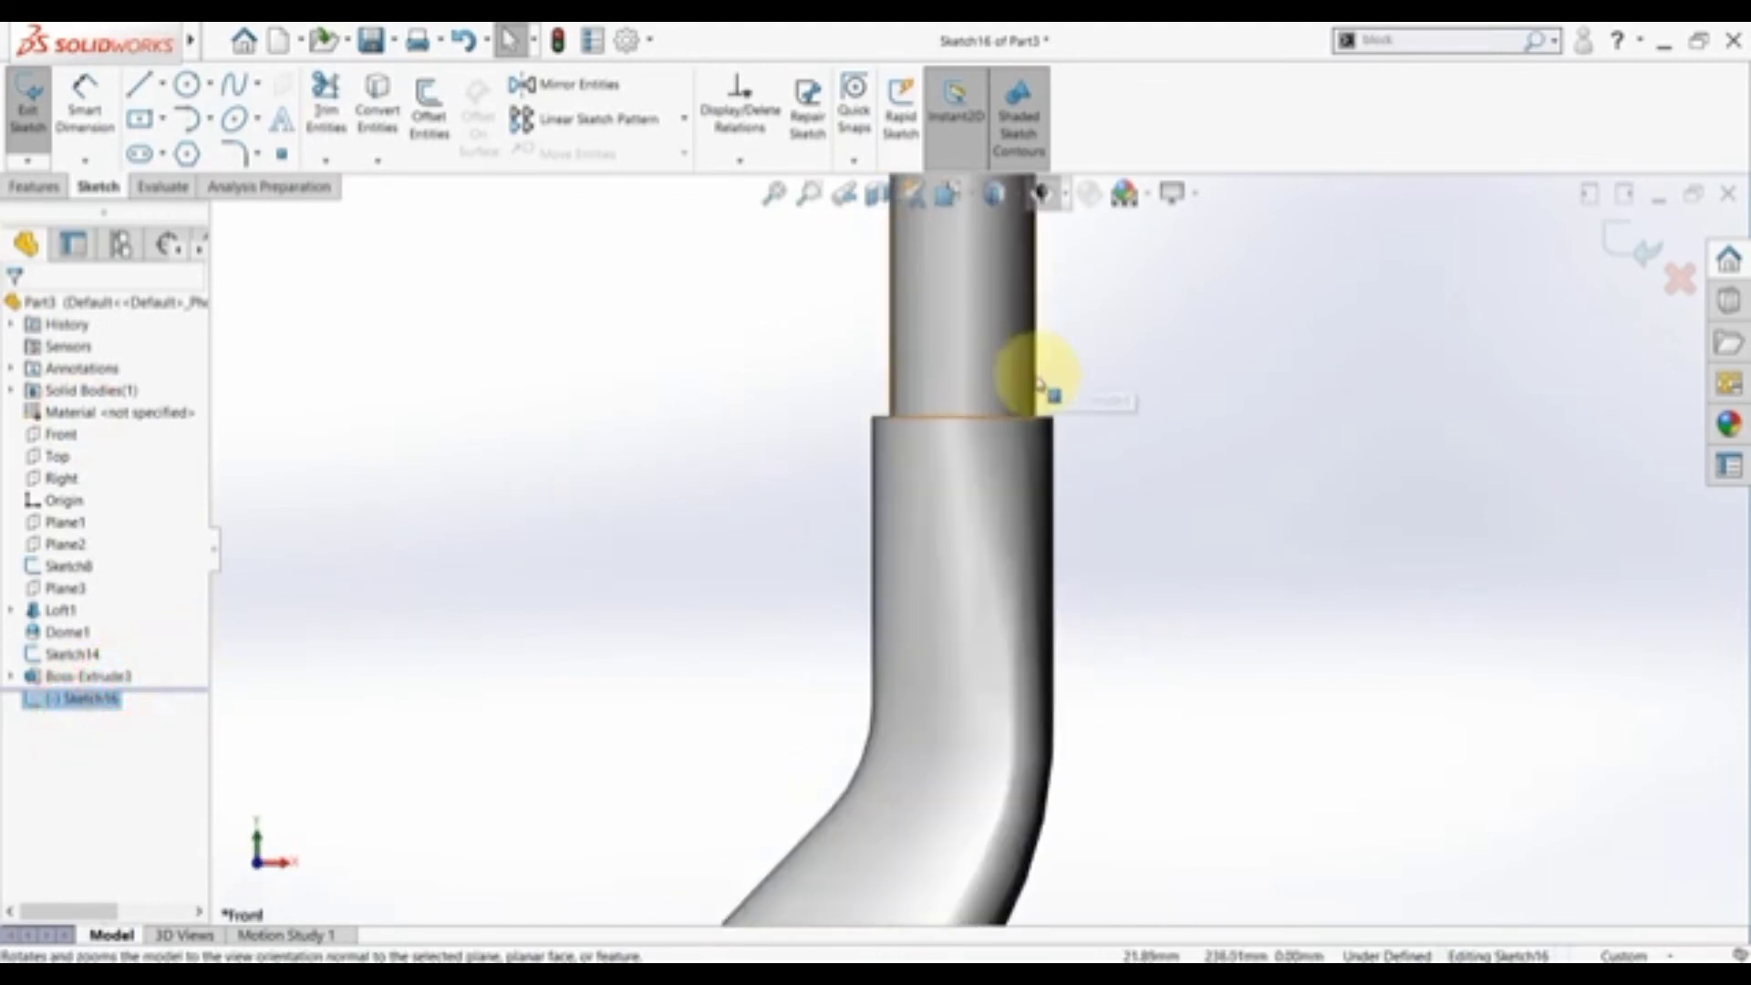
pyautogui.click(643, 976)
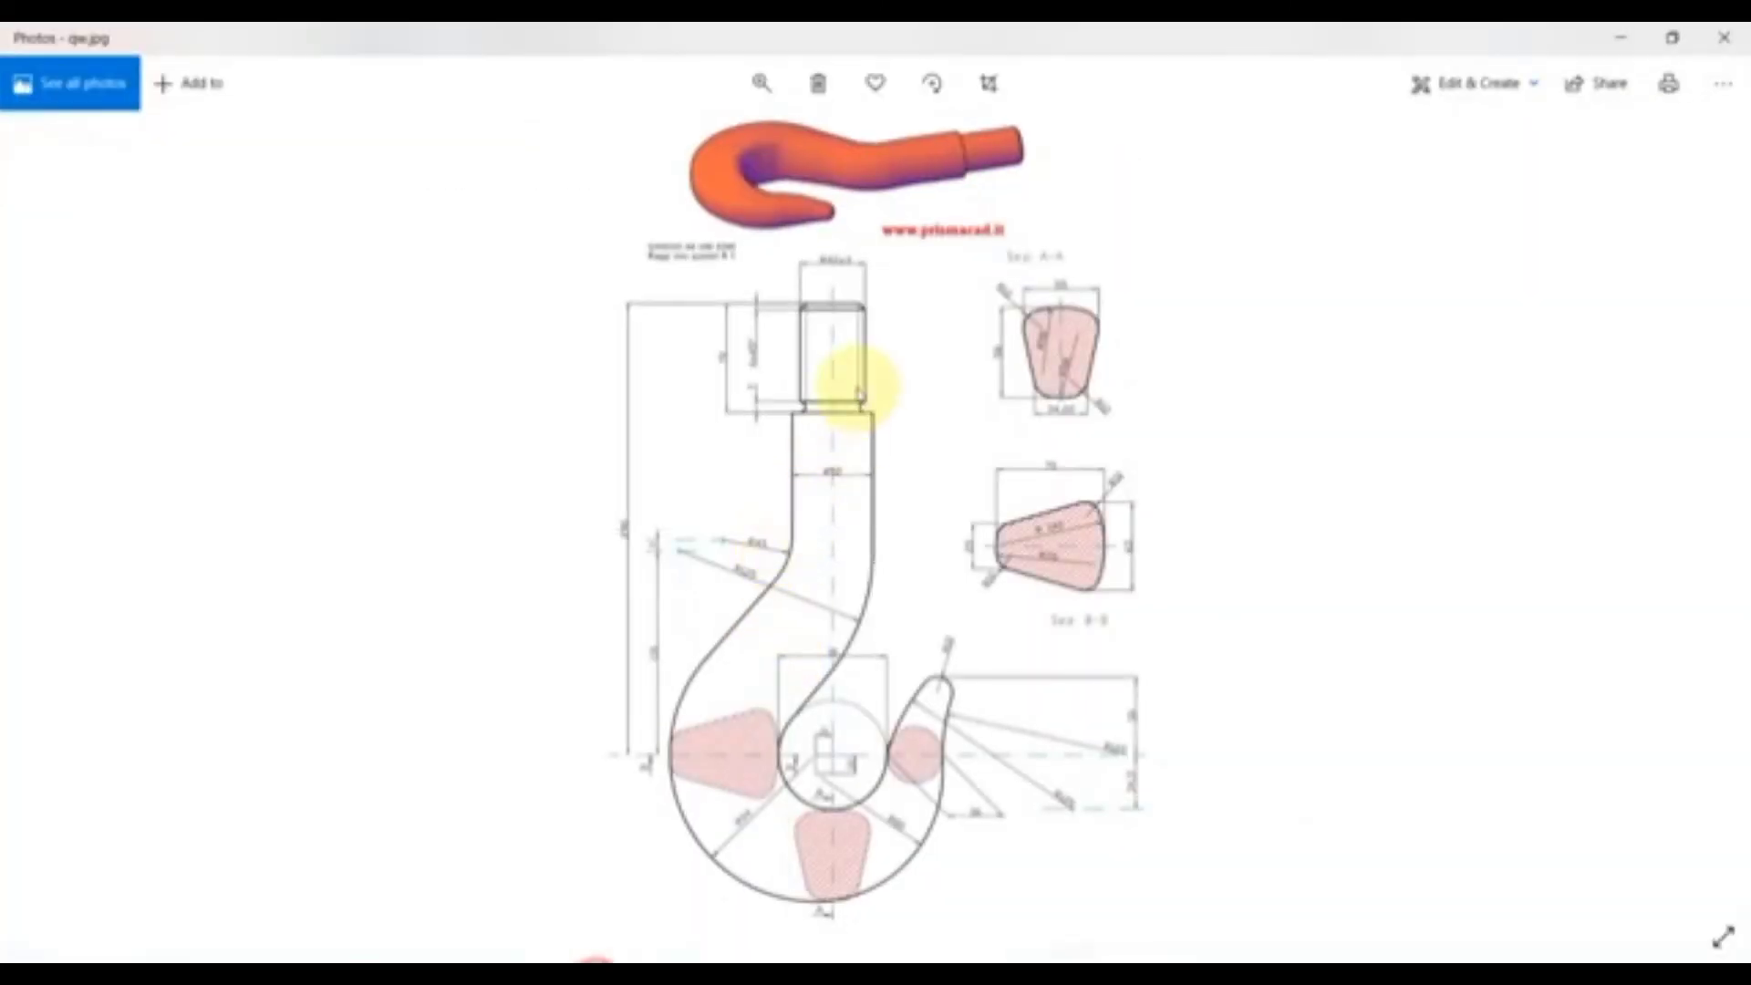
pyautogui.scroll(3, 852, 392)
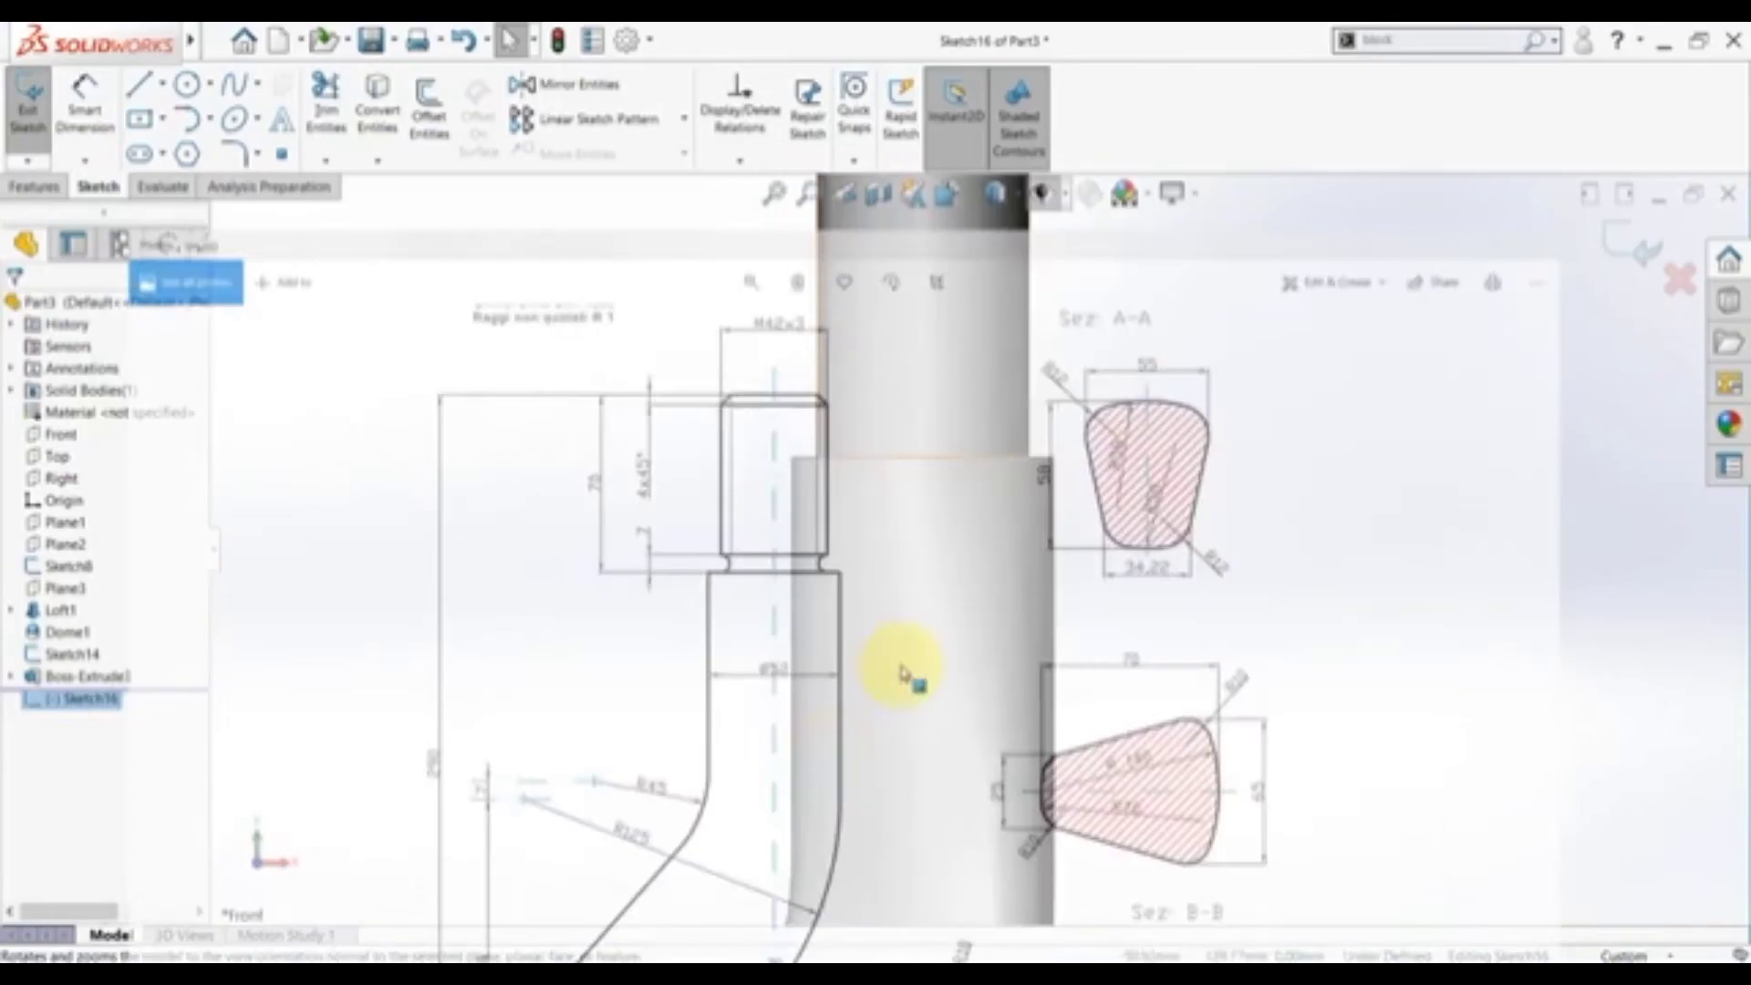
pyautogui.scroll(-4, 1067, 425)
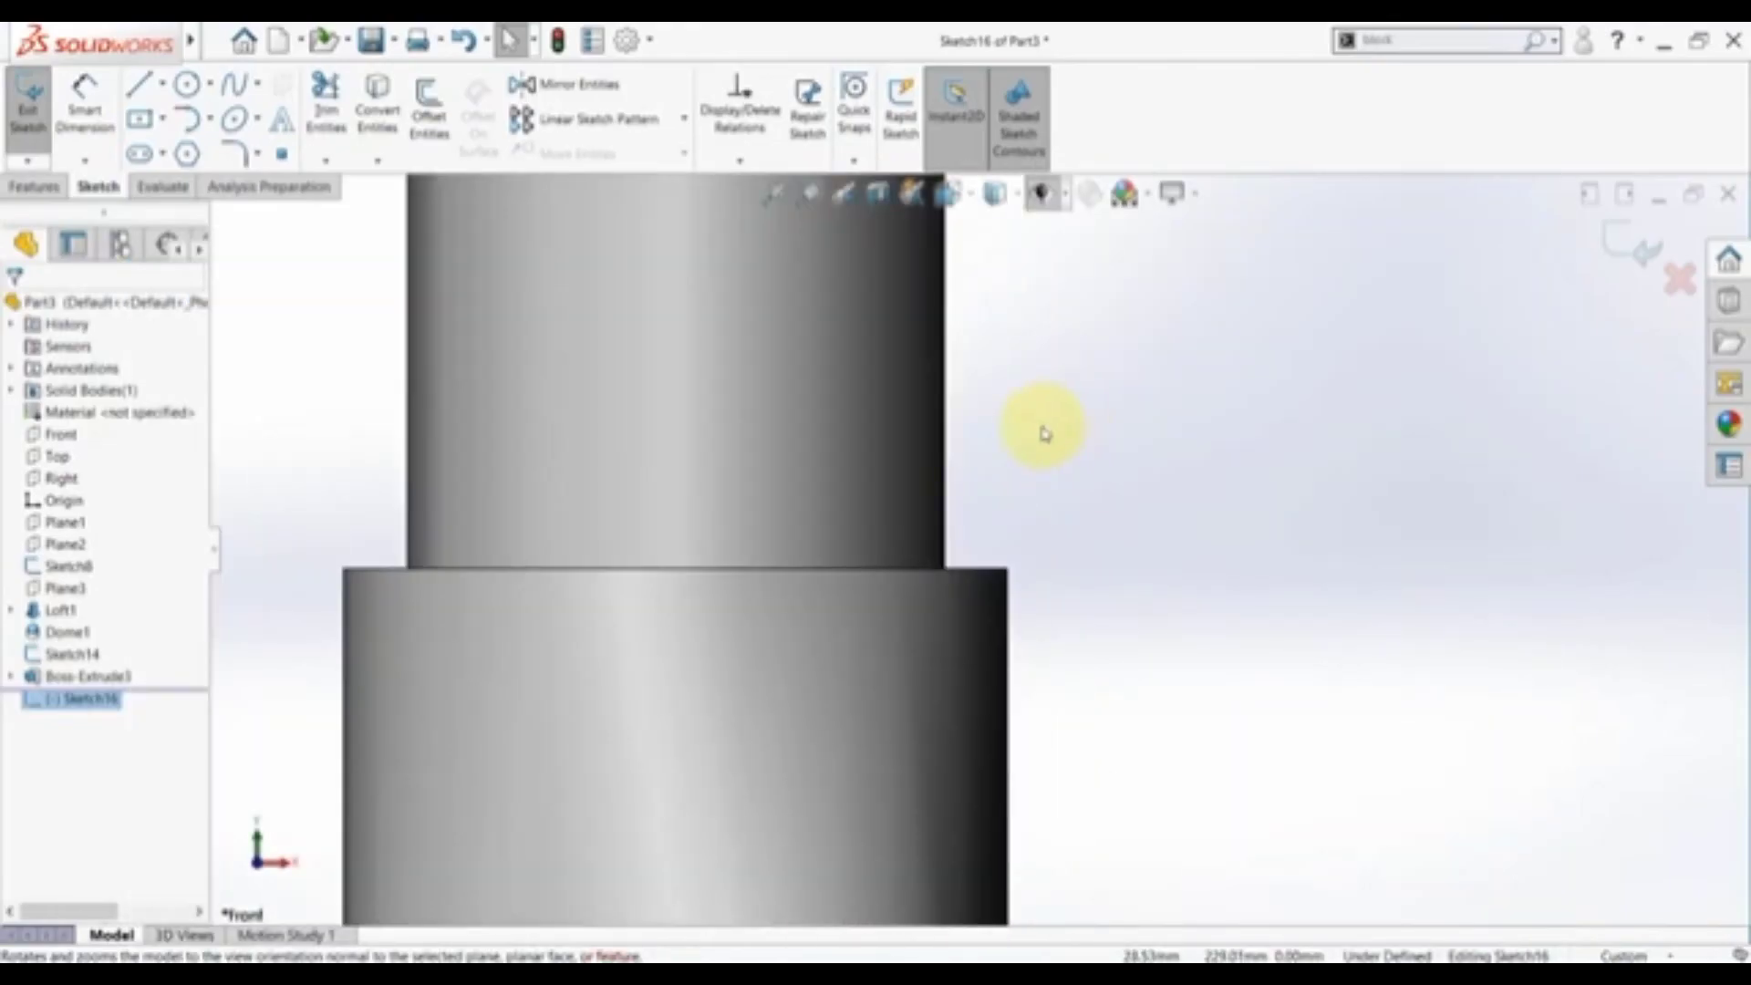
# - Draw a three-point groove arc at the shank shoulder, its endpoint on the shank edge
pyautogui.click(209, 120)
pyautogui.click(196, 195)
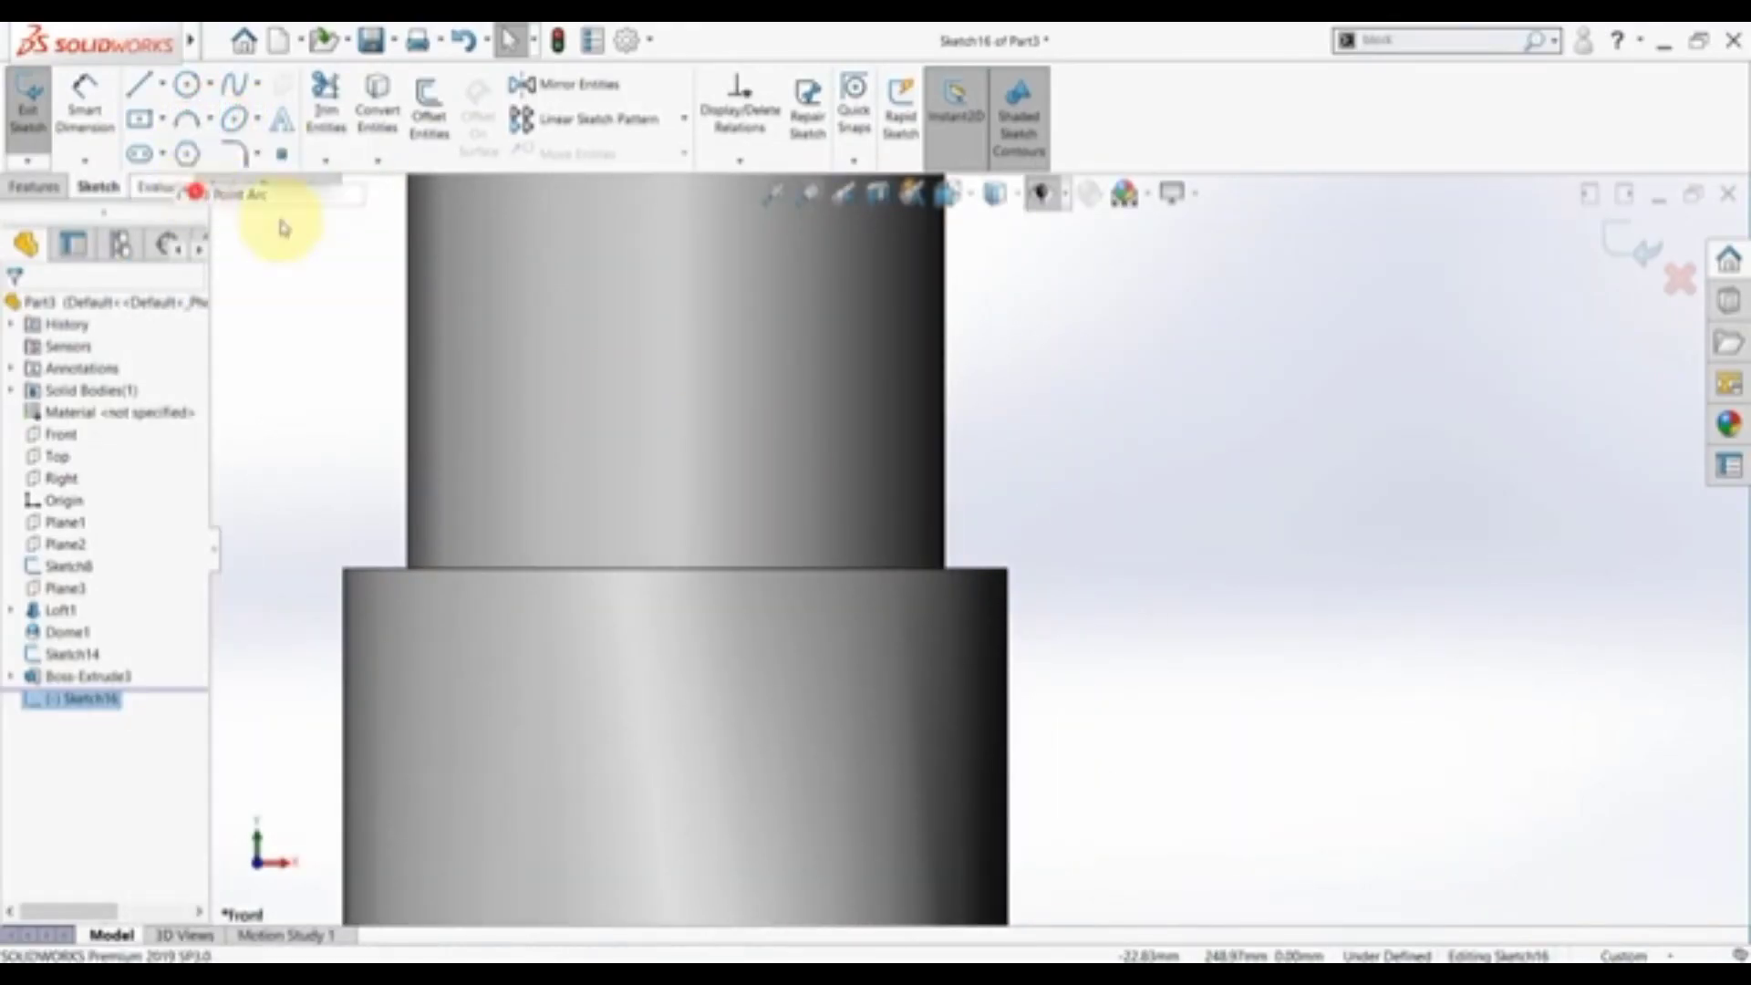
pyautogui.click(947, 567)
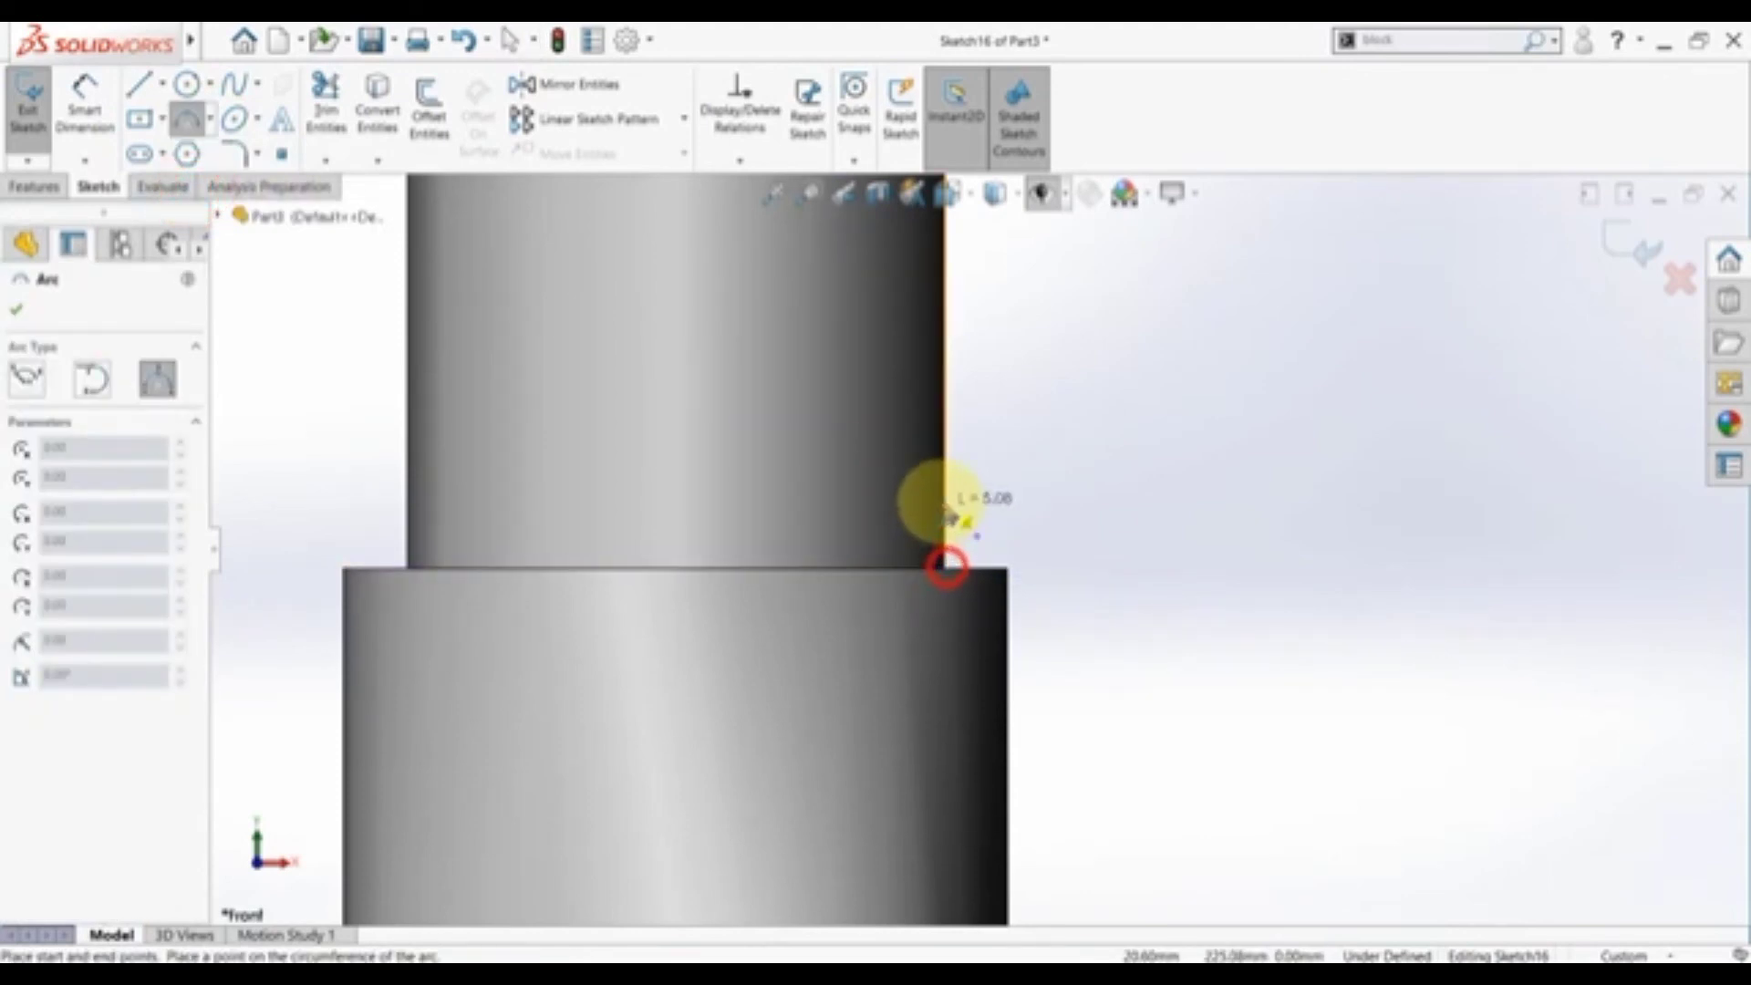
pyautogui.click(944, 502)
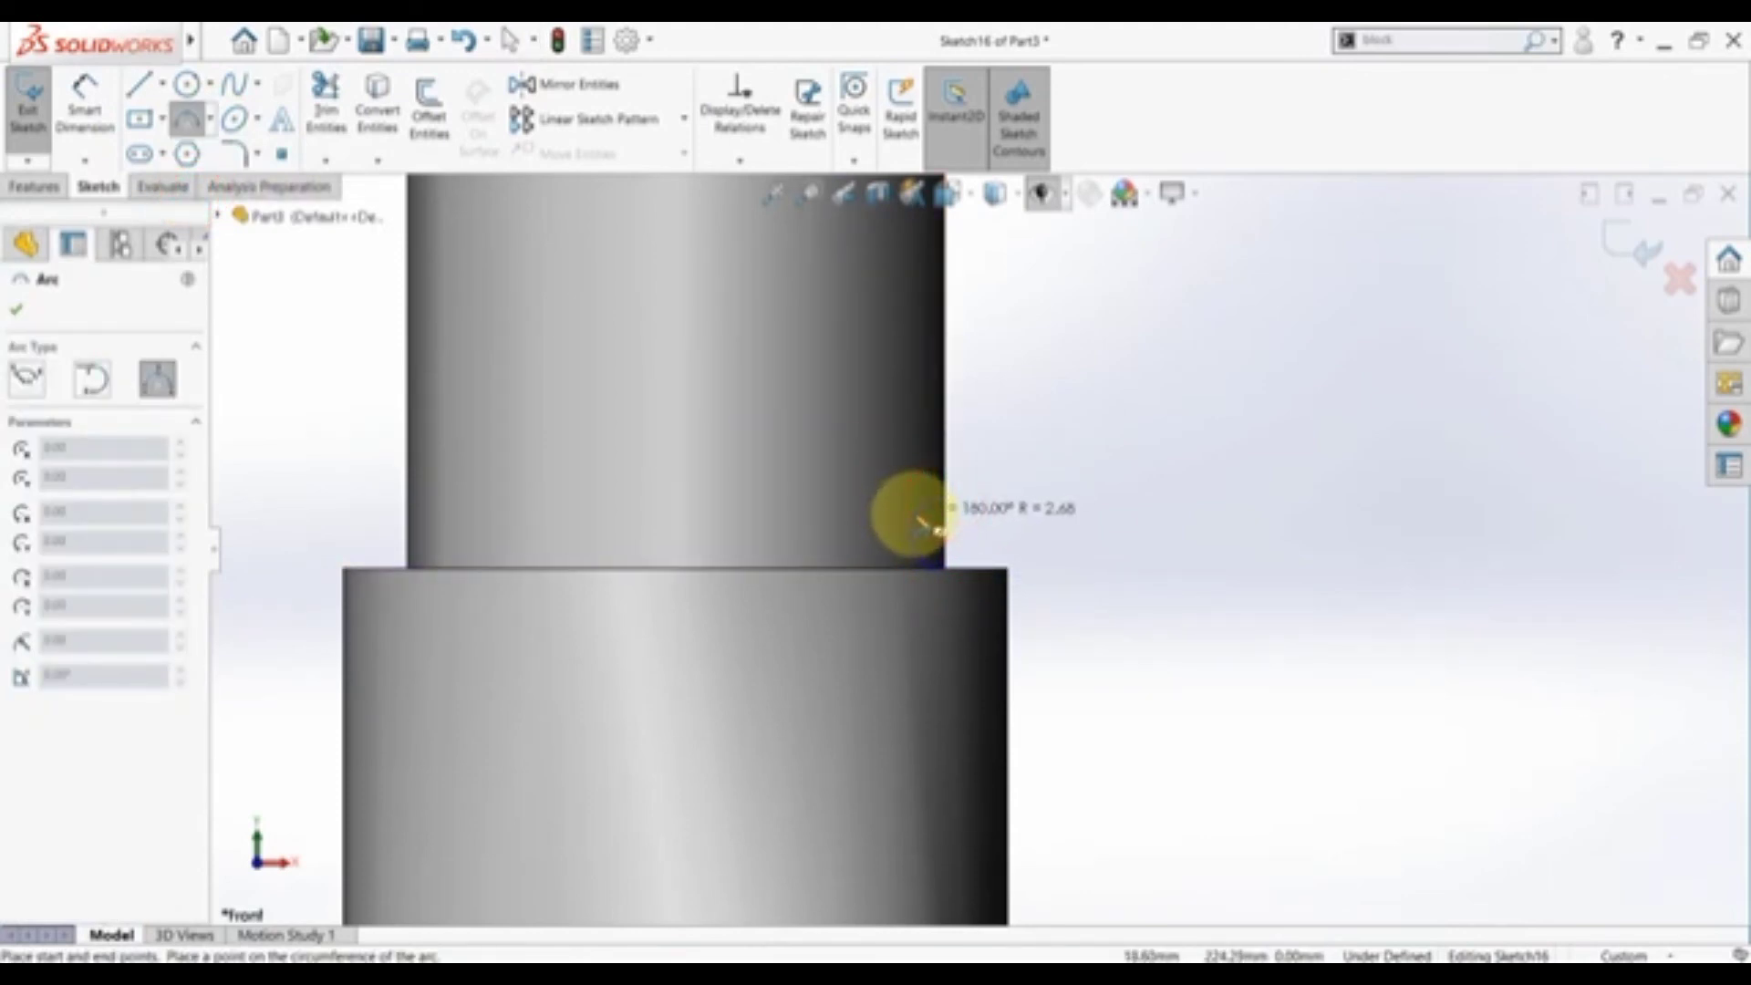
pyautogui.click(930, 527)
pyautogui.press('Escape')
pyautogui.click(948, 534)
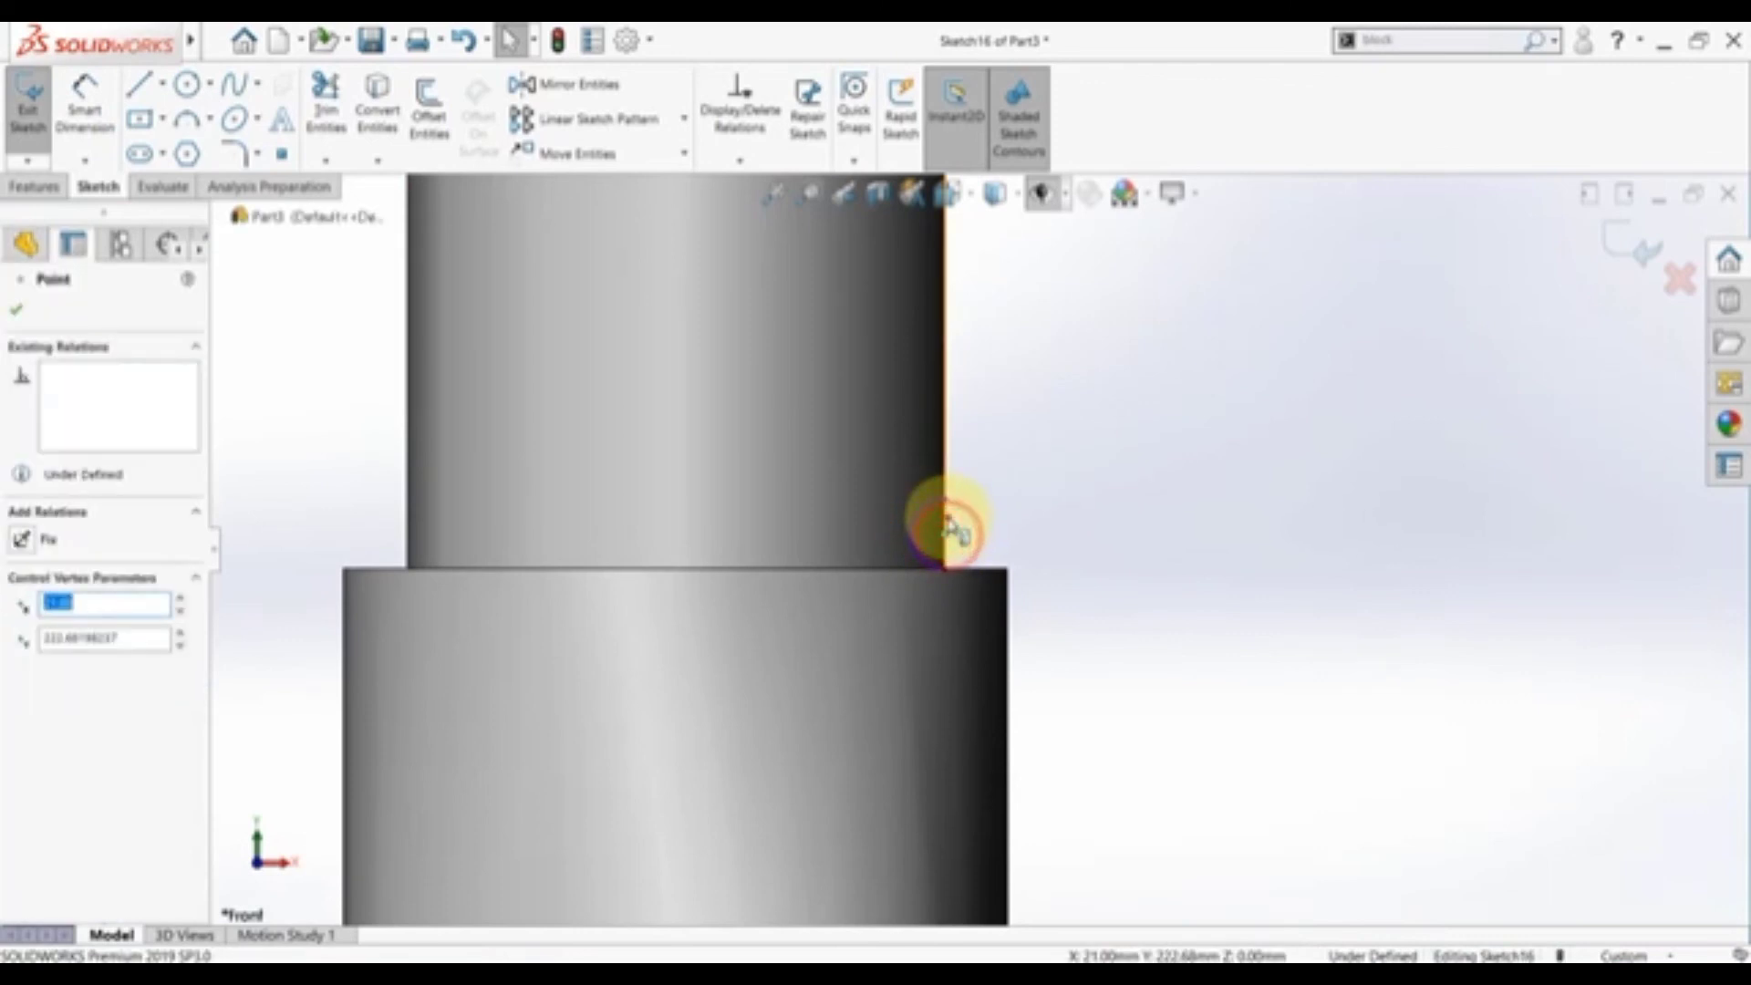
pyautogui.keyDown('ctrl'); pyautogui.click(945, 520); pyautogui.keyUp('ctrl')
pyautogui.click(1028, 439)
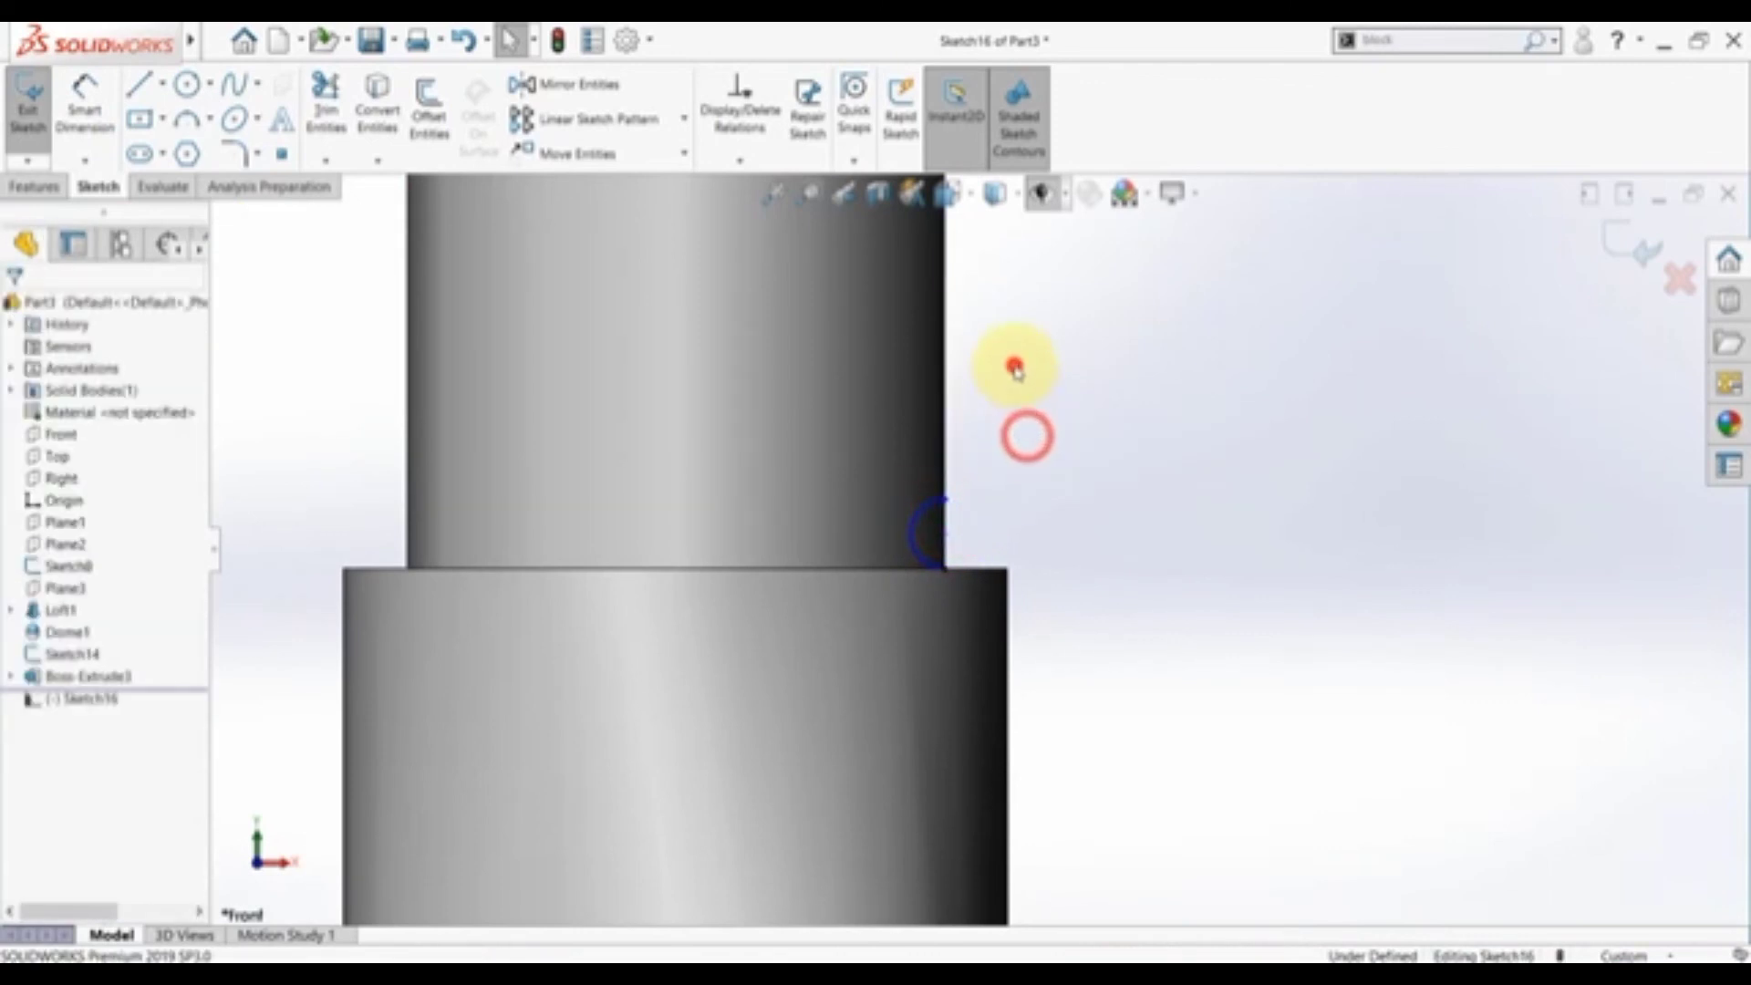
# - Dimension the groove arc's height to 7 mm
pyautogui.click(98, 90)
pyautogui.click(944, 501)
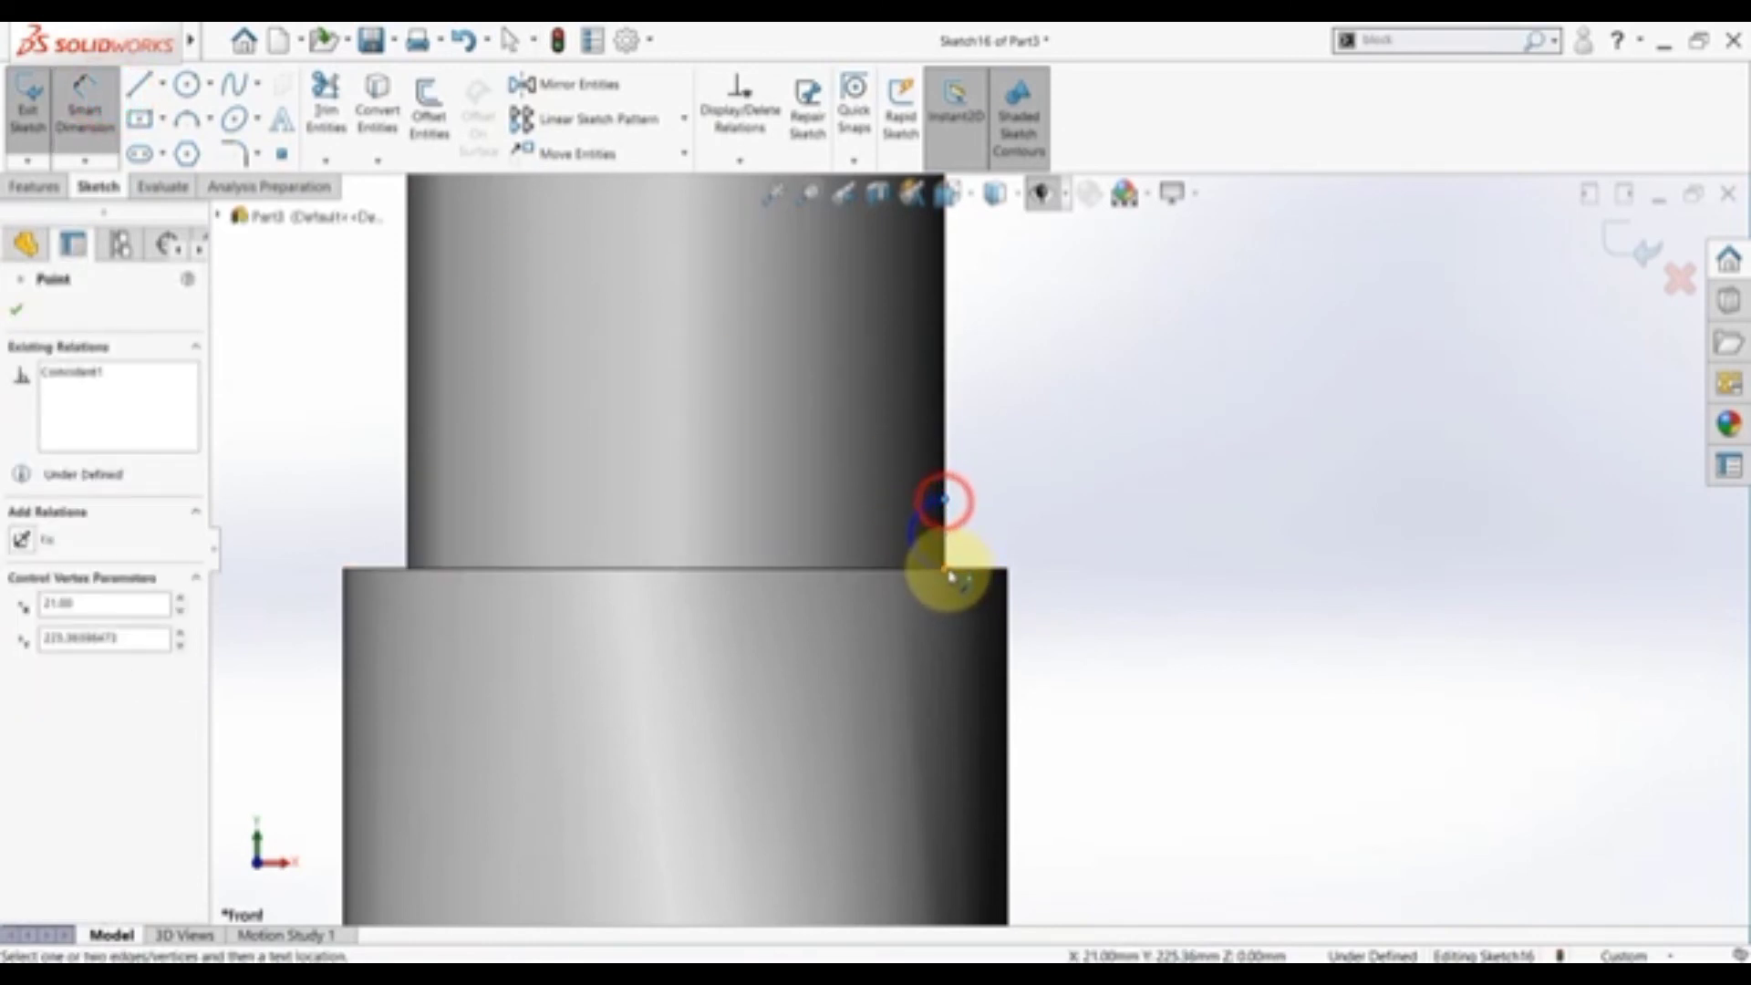
pyautogui.click(949, 570)
pyautogui.click(1055, 520)
pyautogui.press('Return')
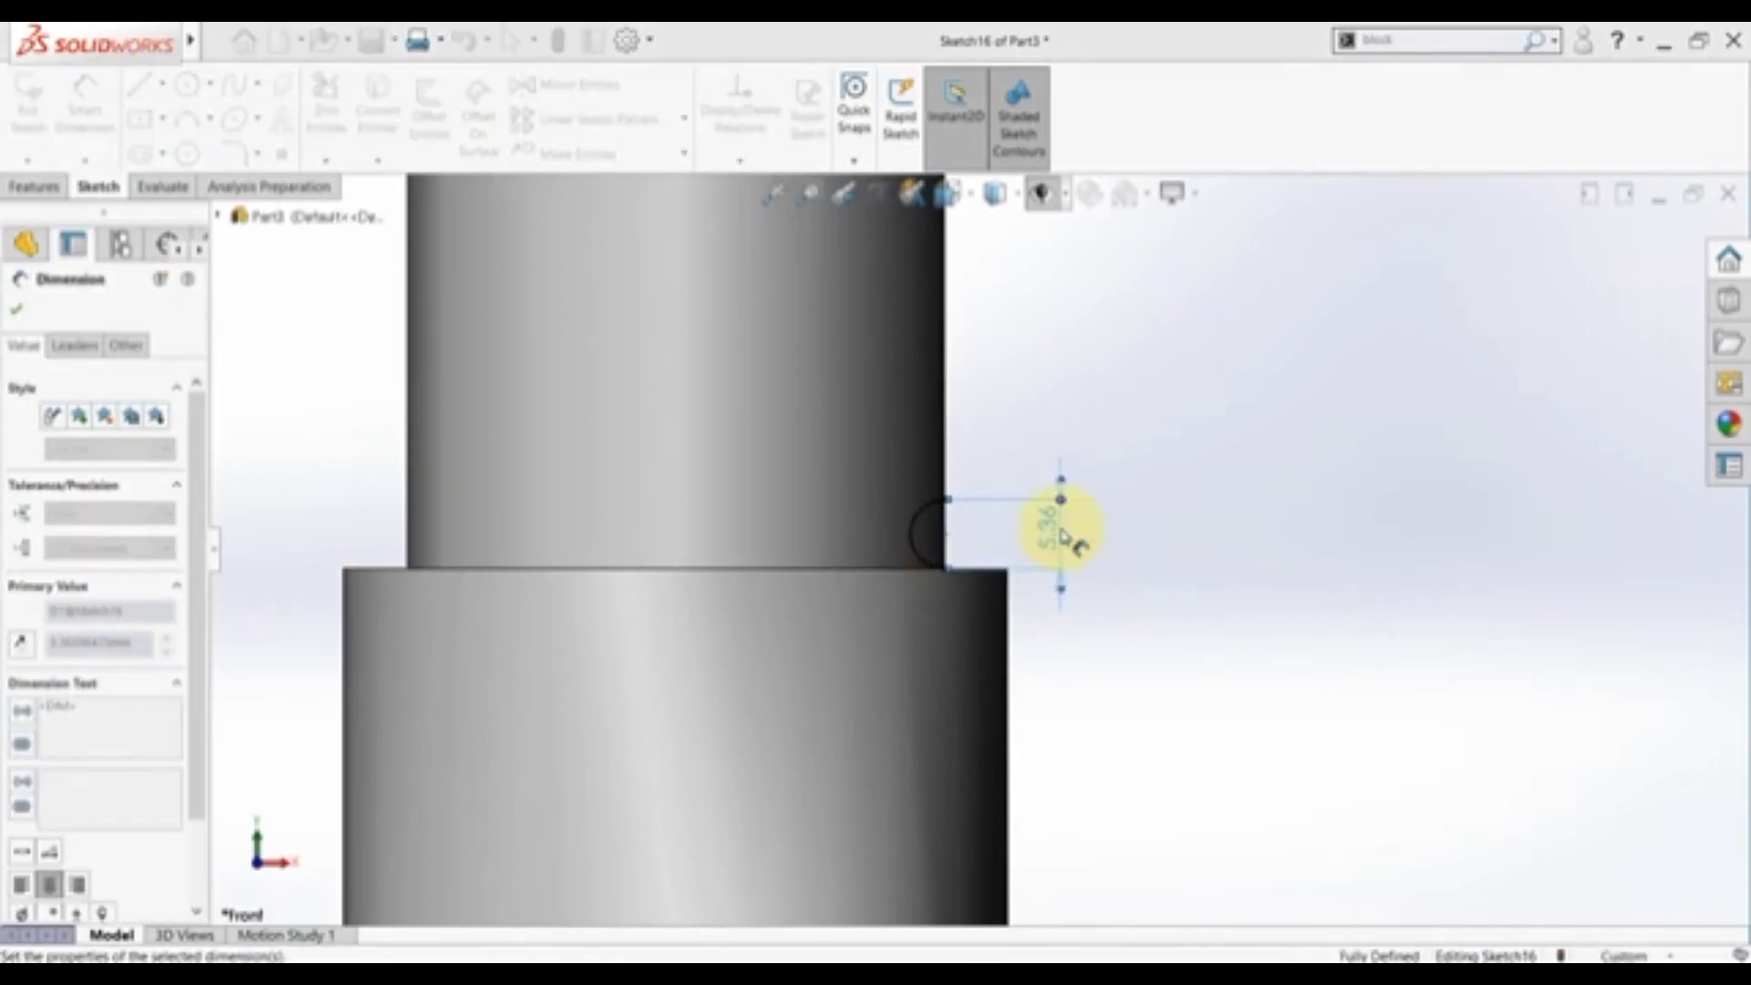
pyautogui.write('7')
pyautogui.press('Return')
pyautogui.press('Escape')
# - Close the arc with a vertical line, add a vertical centerline axis, and exit the sketch
pyautogui.click(145, 84)
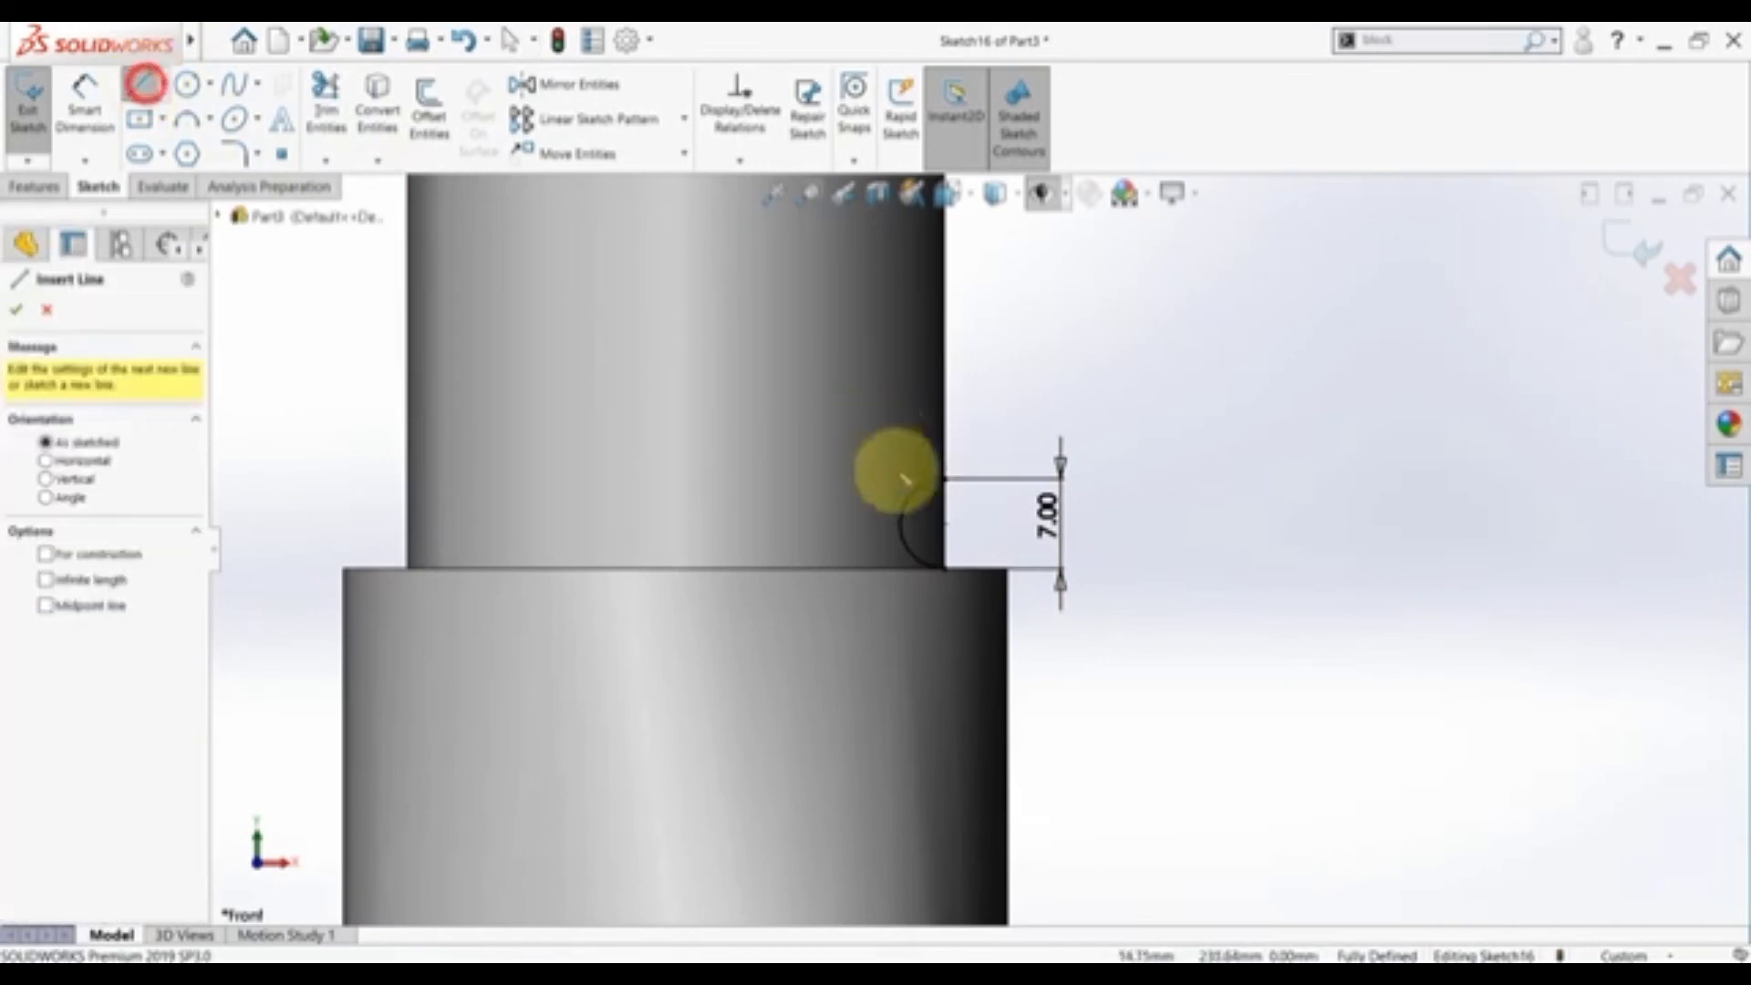
pyautogui.click(944, 481)
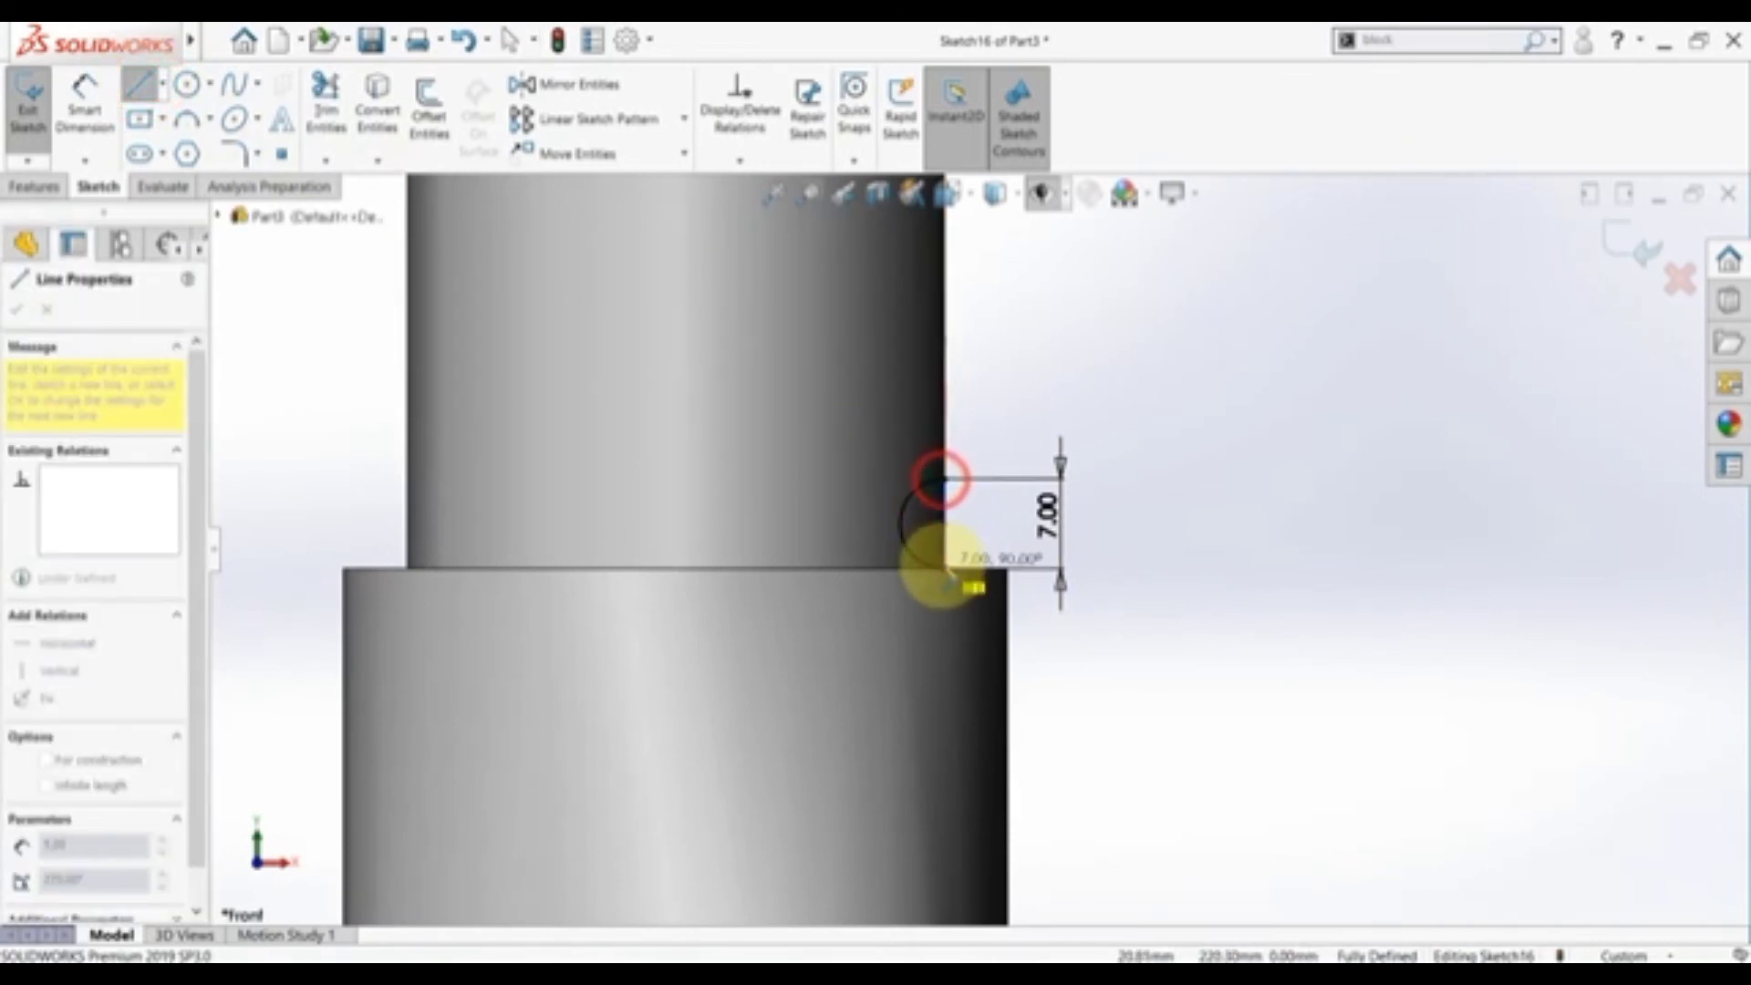
pyautogui.click(944, 568)
pyautogui.press('Escape')
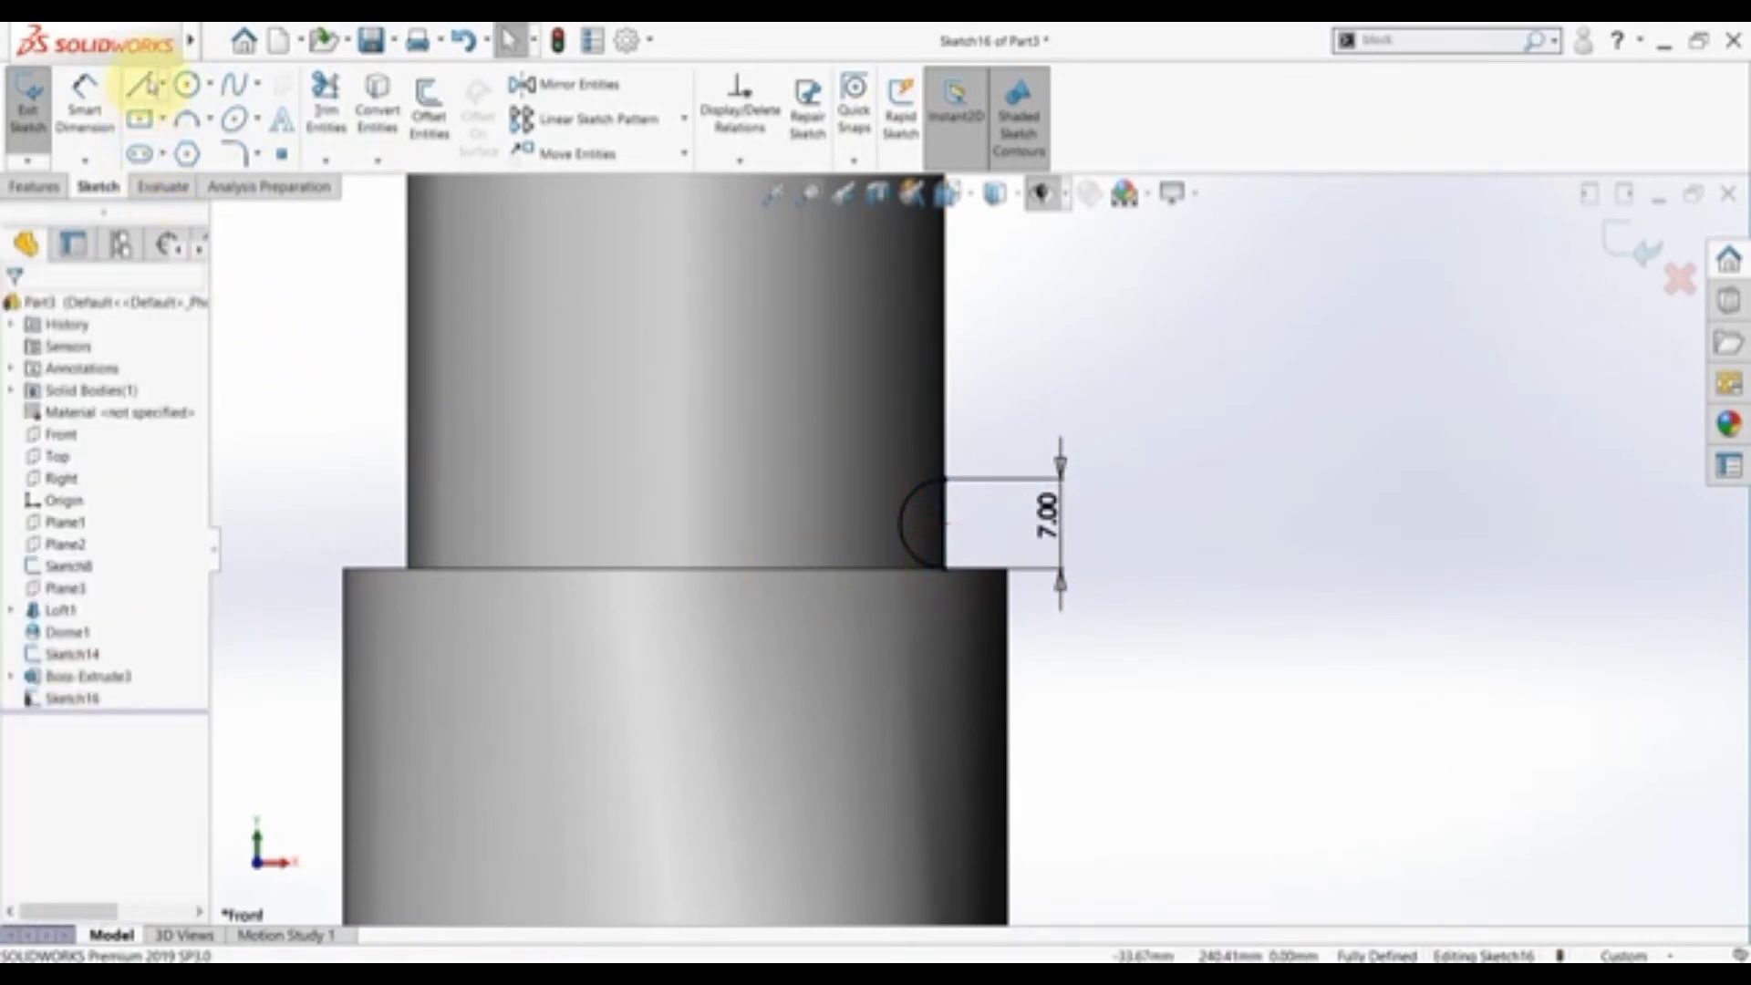
pyautogui.click(164, 85)
pyautogui.click(153, 137)
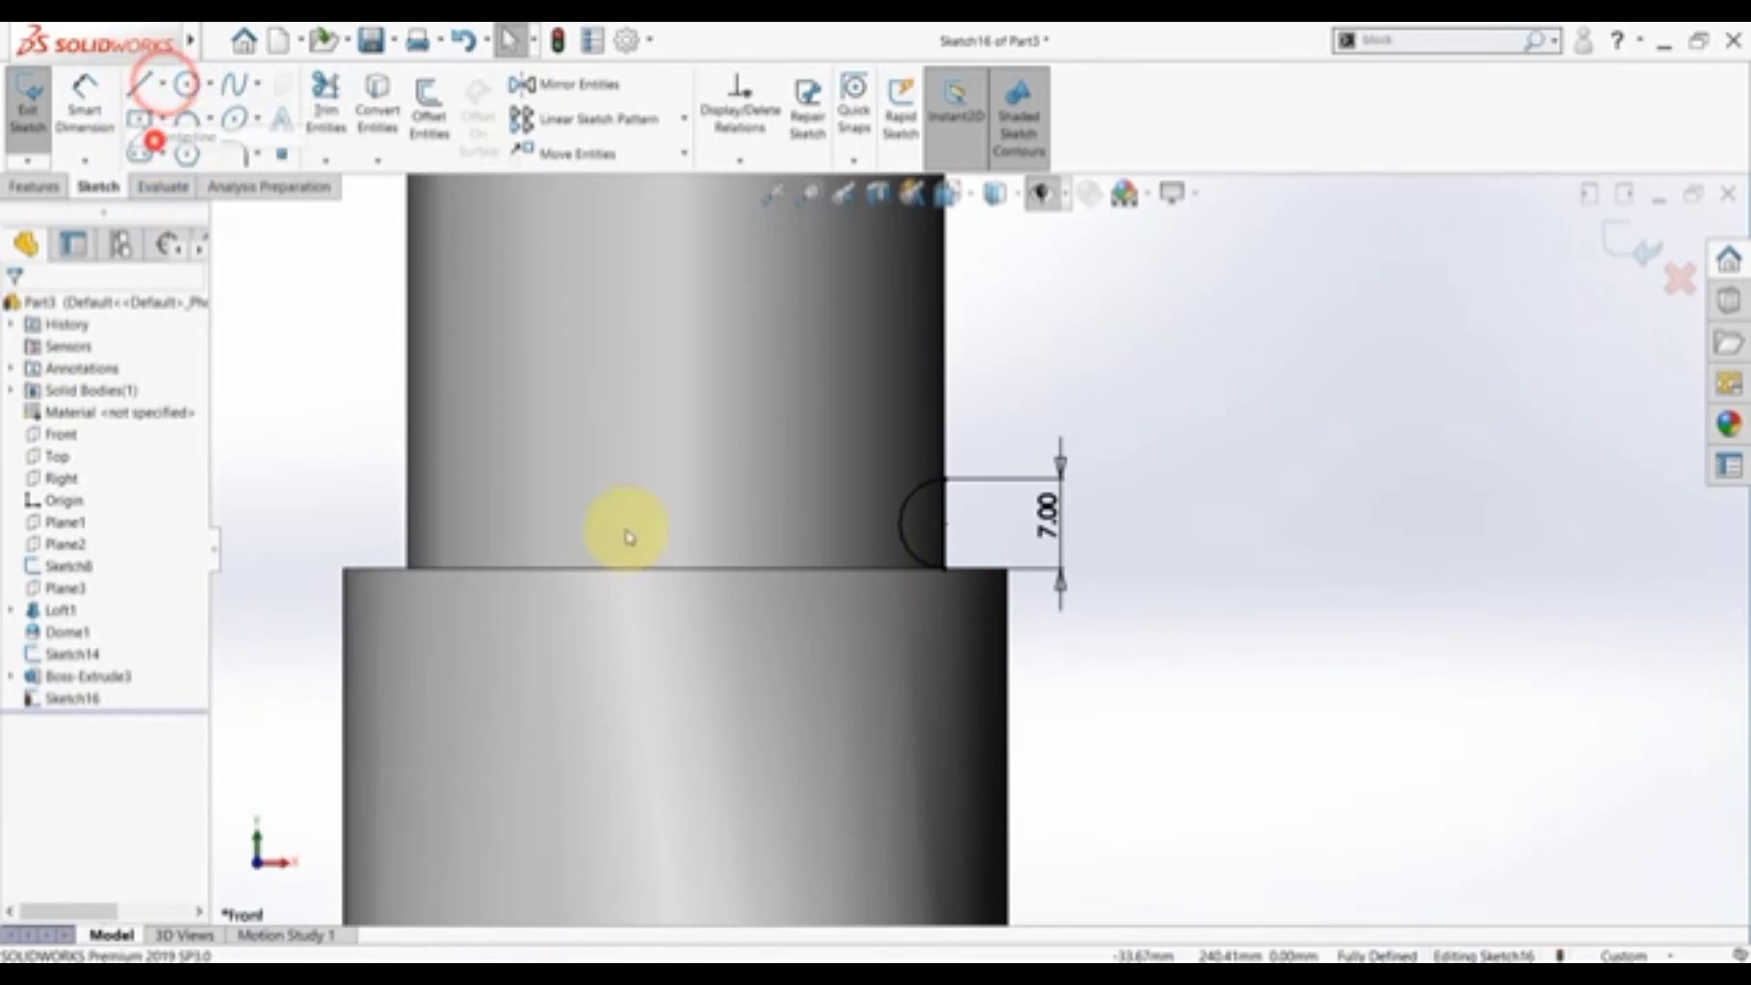
pyautogui.click(674, 567)
pyautogui.click(673, 344)
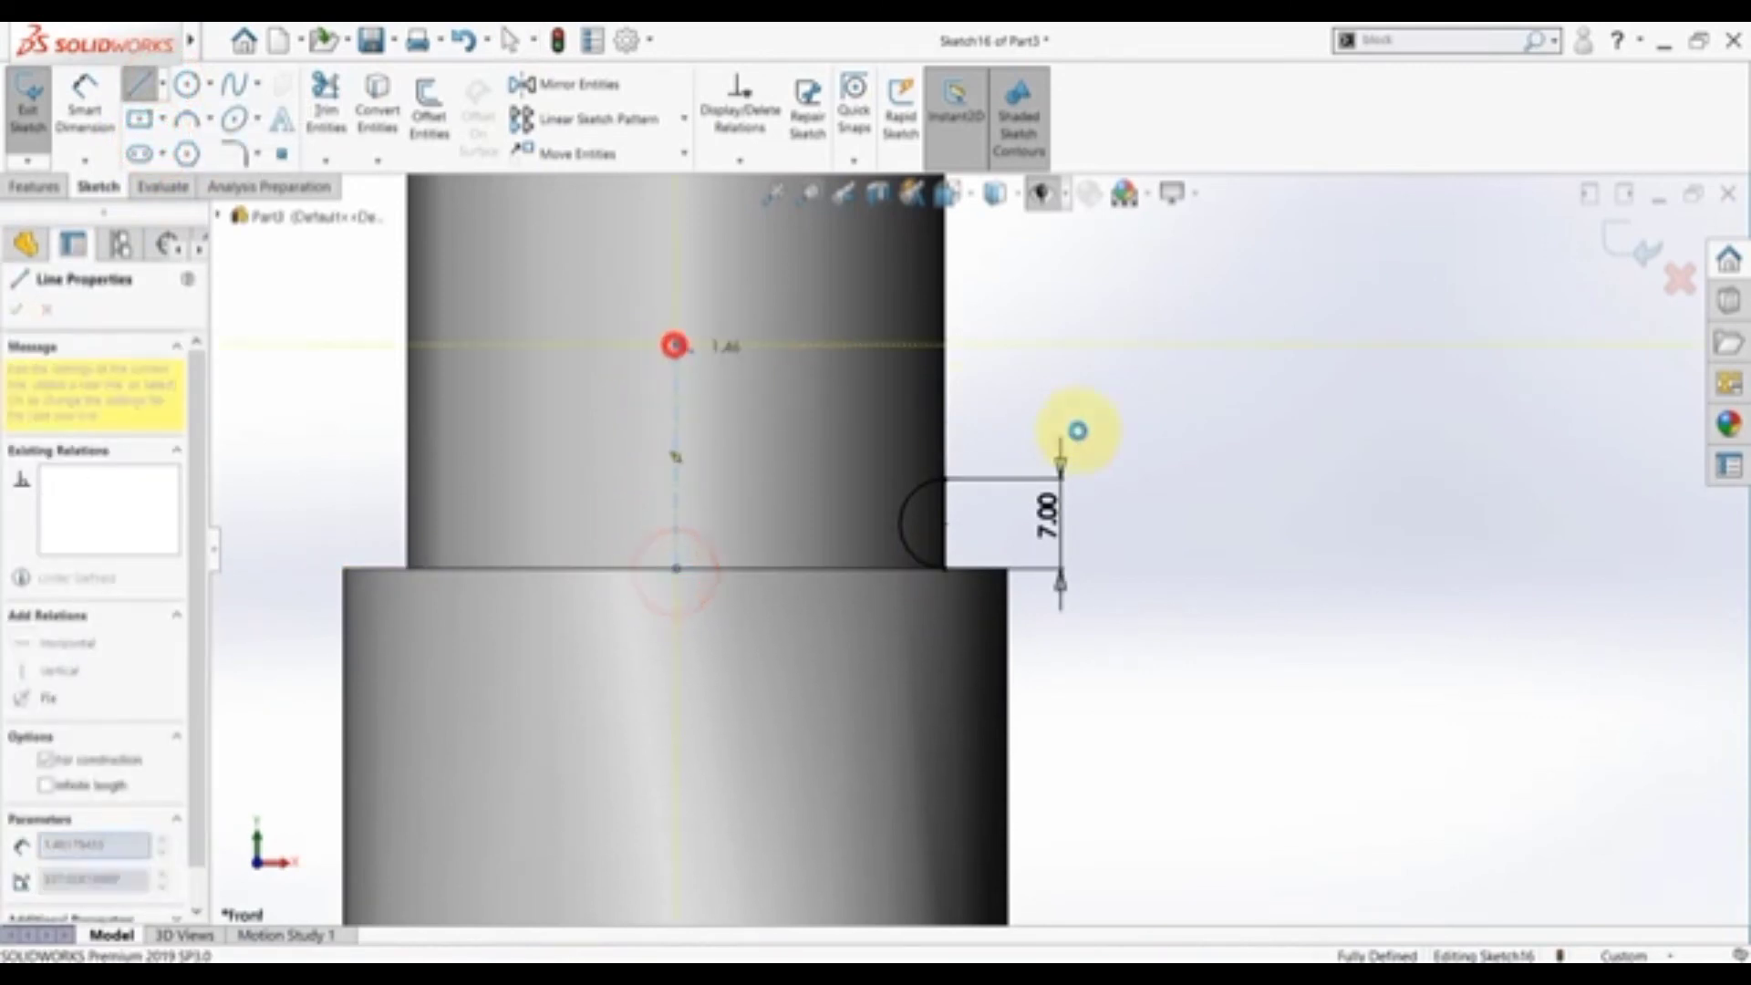
pyautogui.press('Escape')
pyautogui.scroll(3, 981, 548)
pyautogui.click(1641, 244)
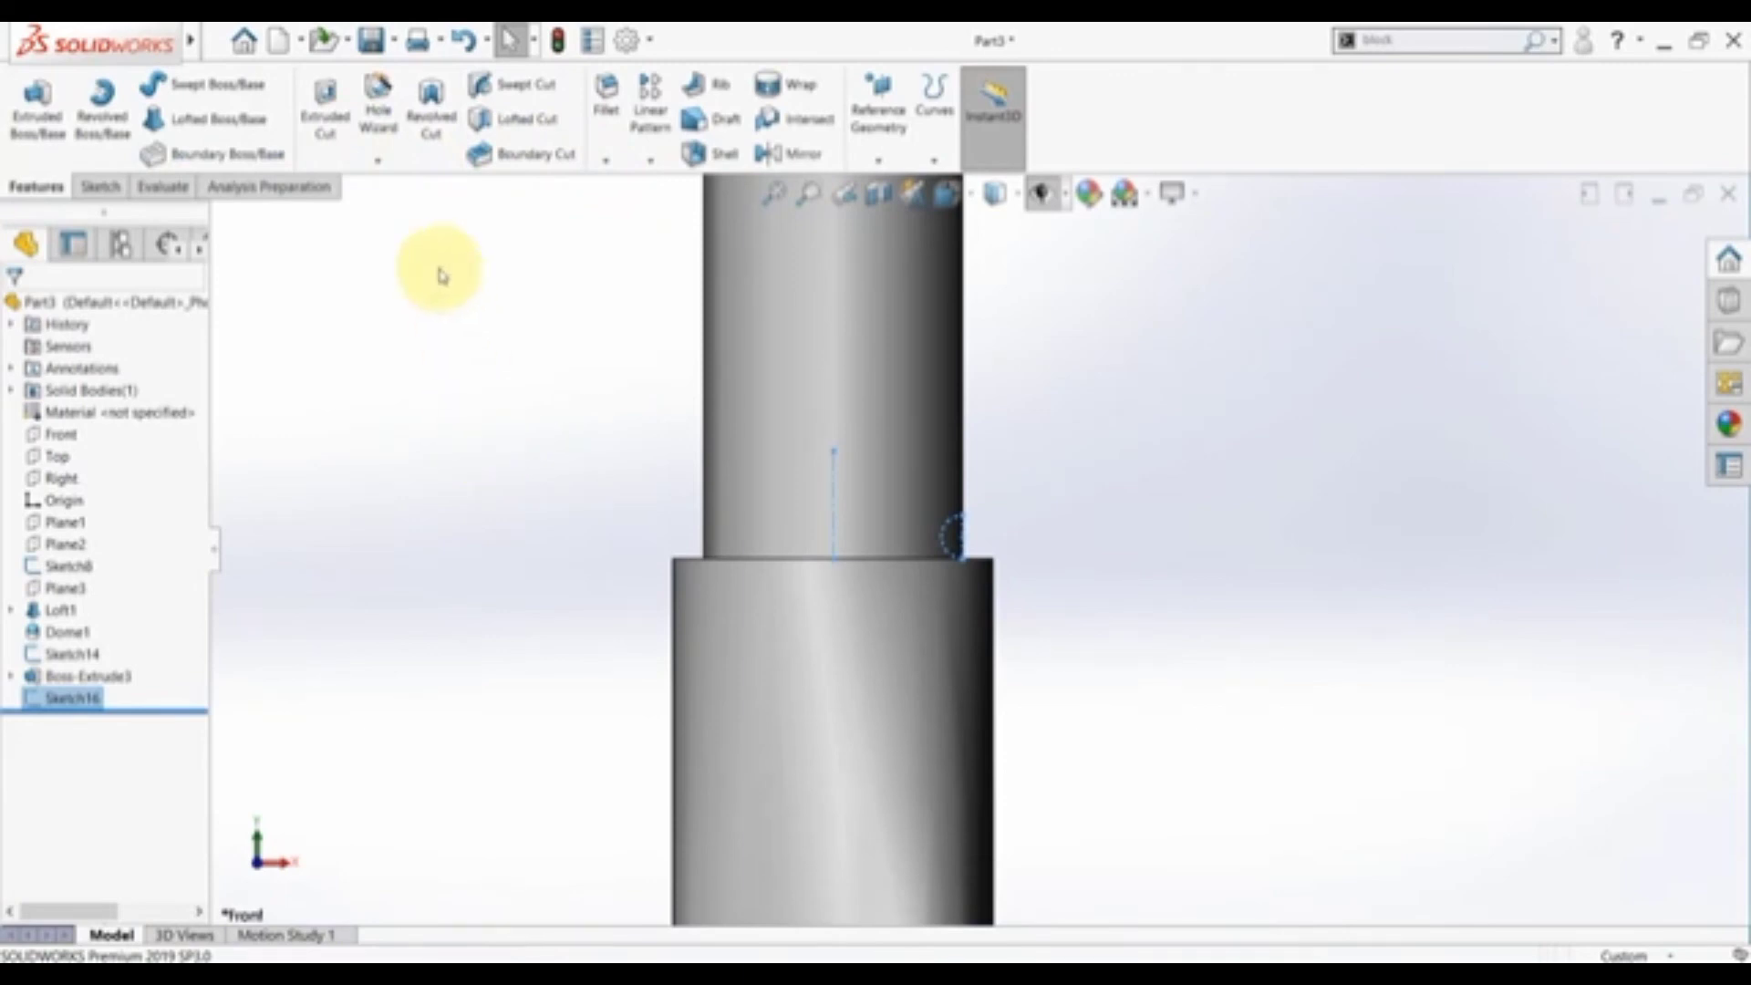
# - Revolve-cut the groove profile 360° around the centerline as Cut-Revolve1
pyautogui.click(431, 98)
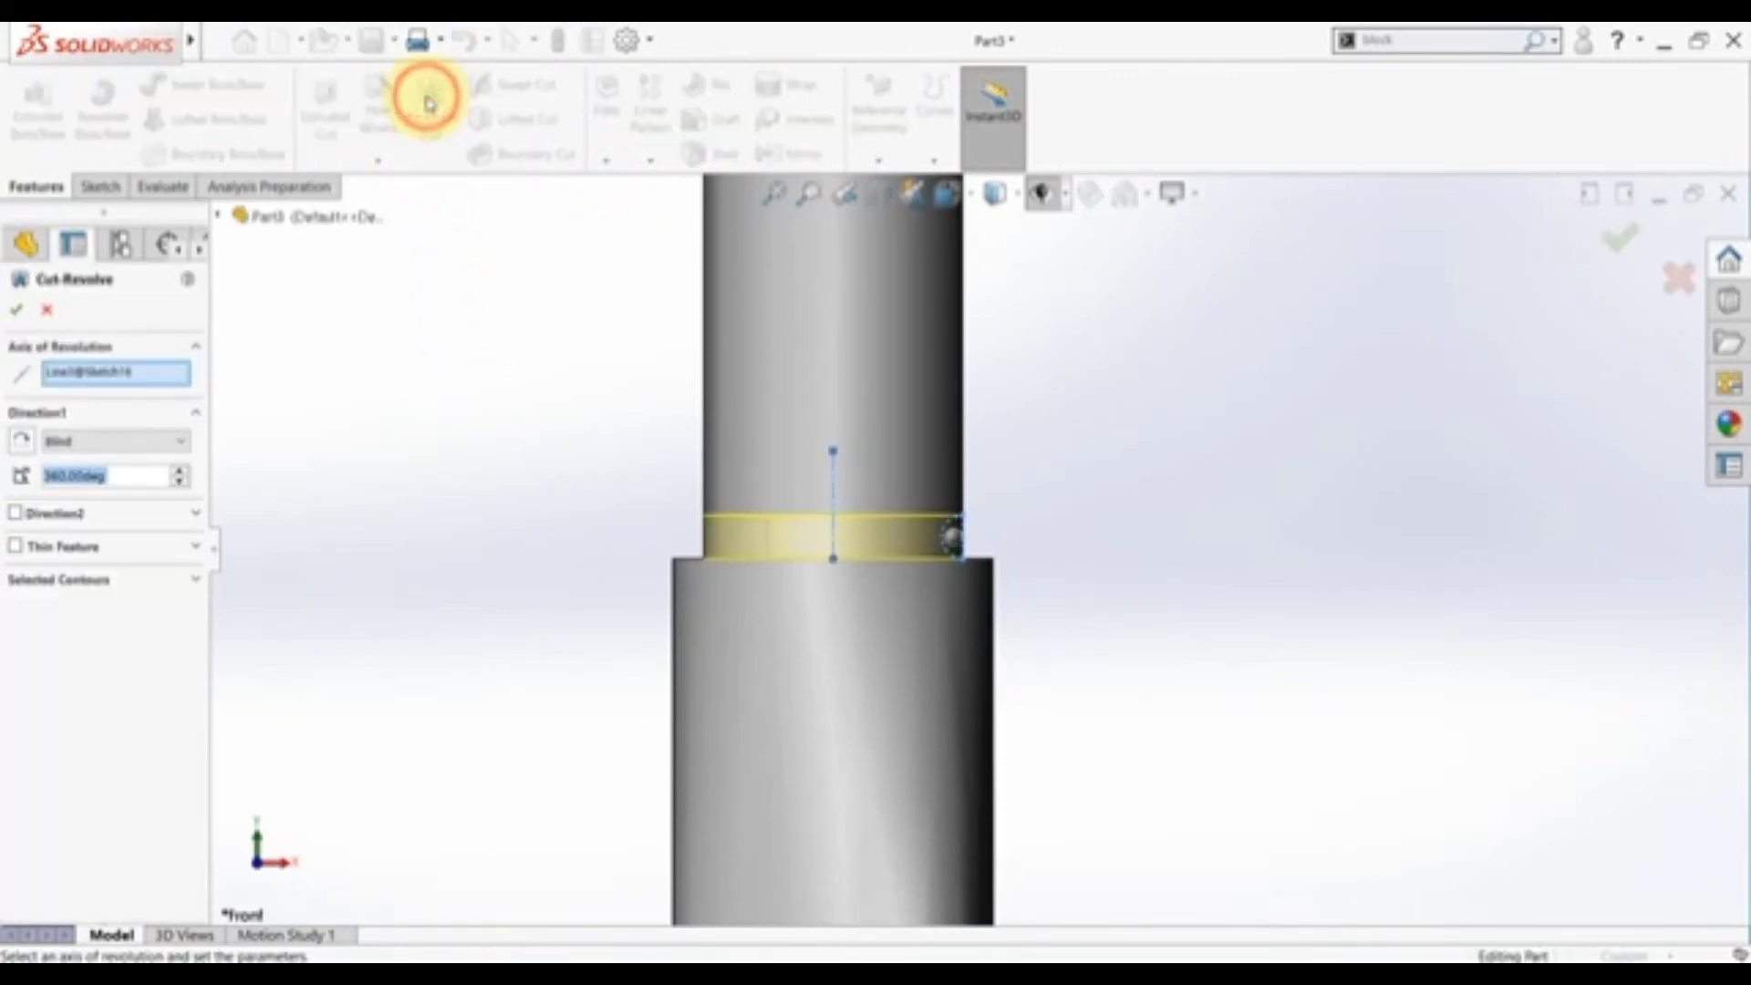
pyautogui.scroll(3, 423, 485)
pyautogui.moveTo(531, 475); pyautogui.dragTo(545, 499, button='middle')
pyautogui.click(17, 308)
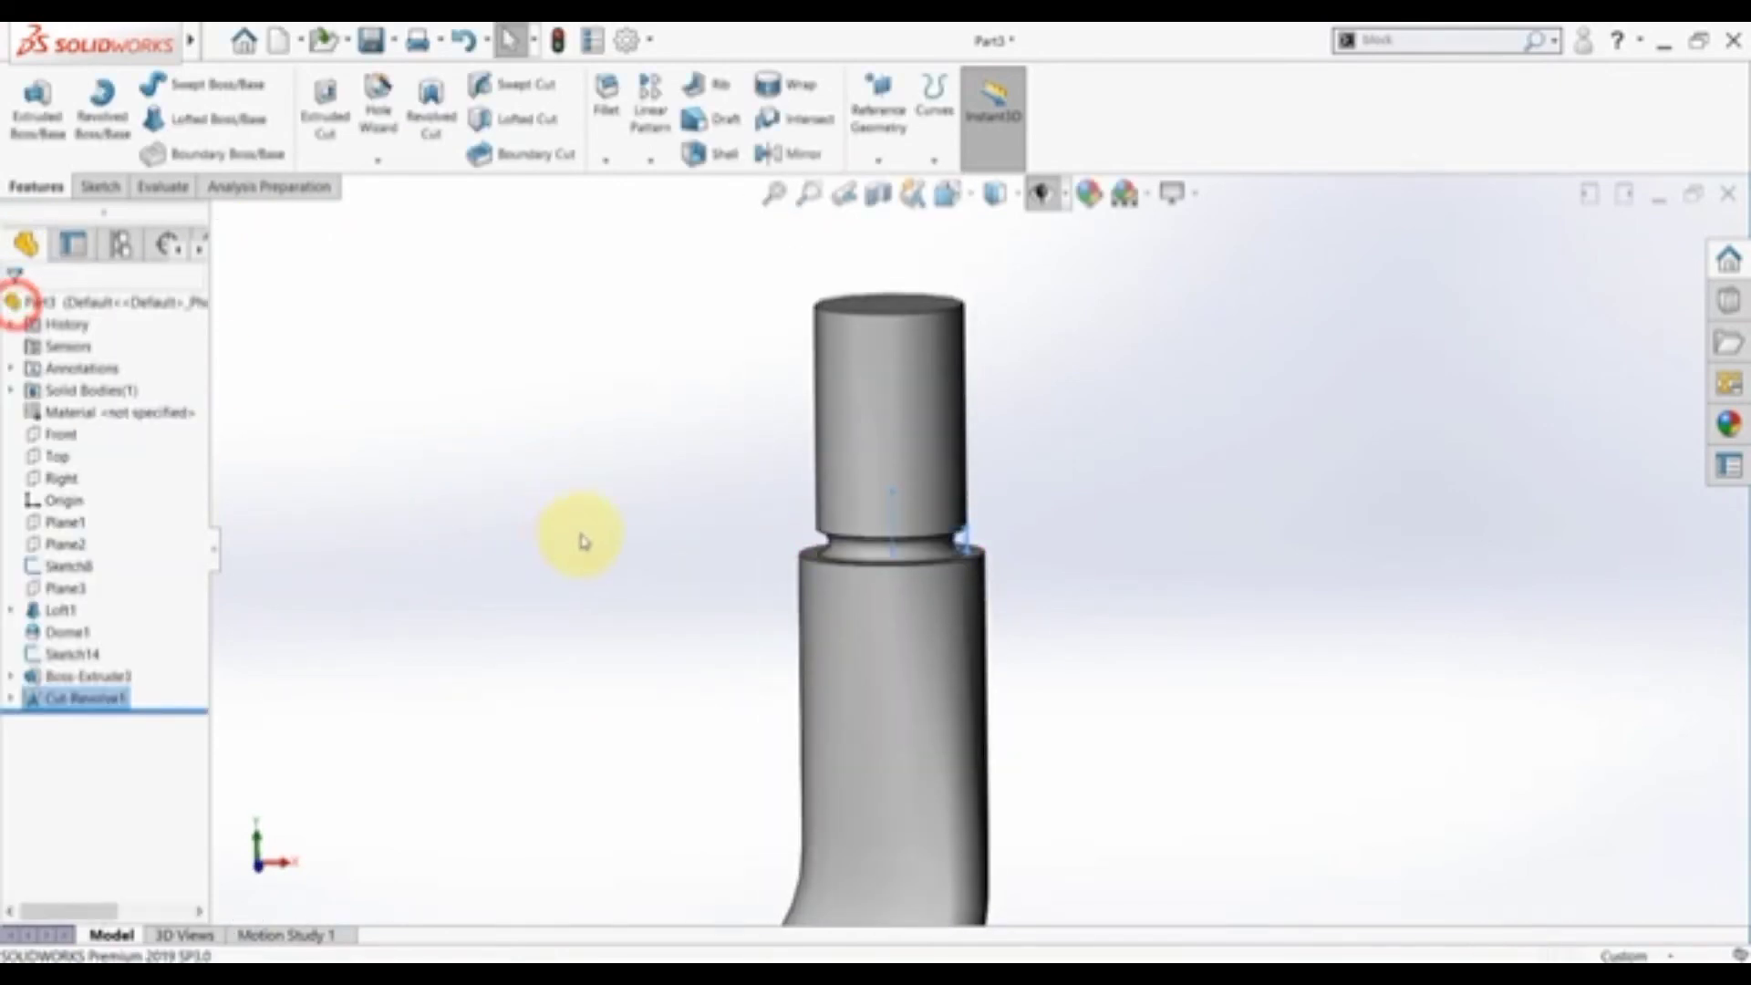
pyautogui.moveTo(692, 536)
pyautogui.mouseDown(button='middle')
pyautogui.moveTo(684, 403)
pyautogui.moveTo(683, 555)
pyautogui.mouseUp(button='middle')
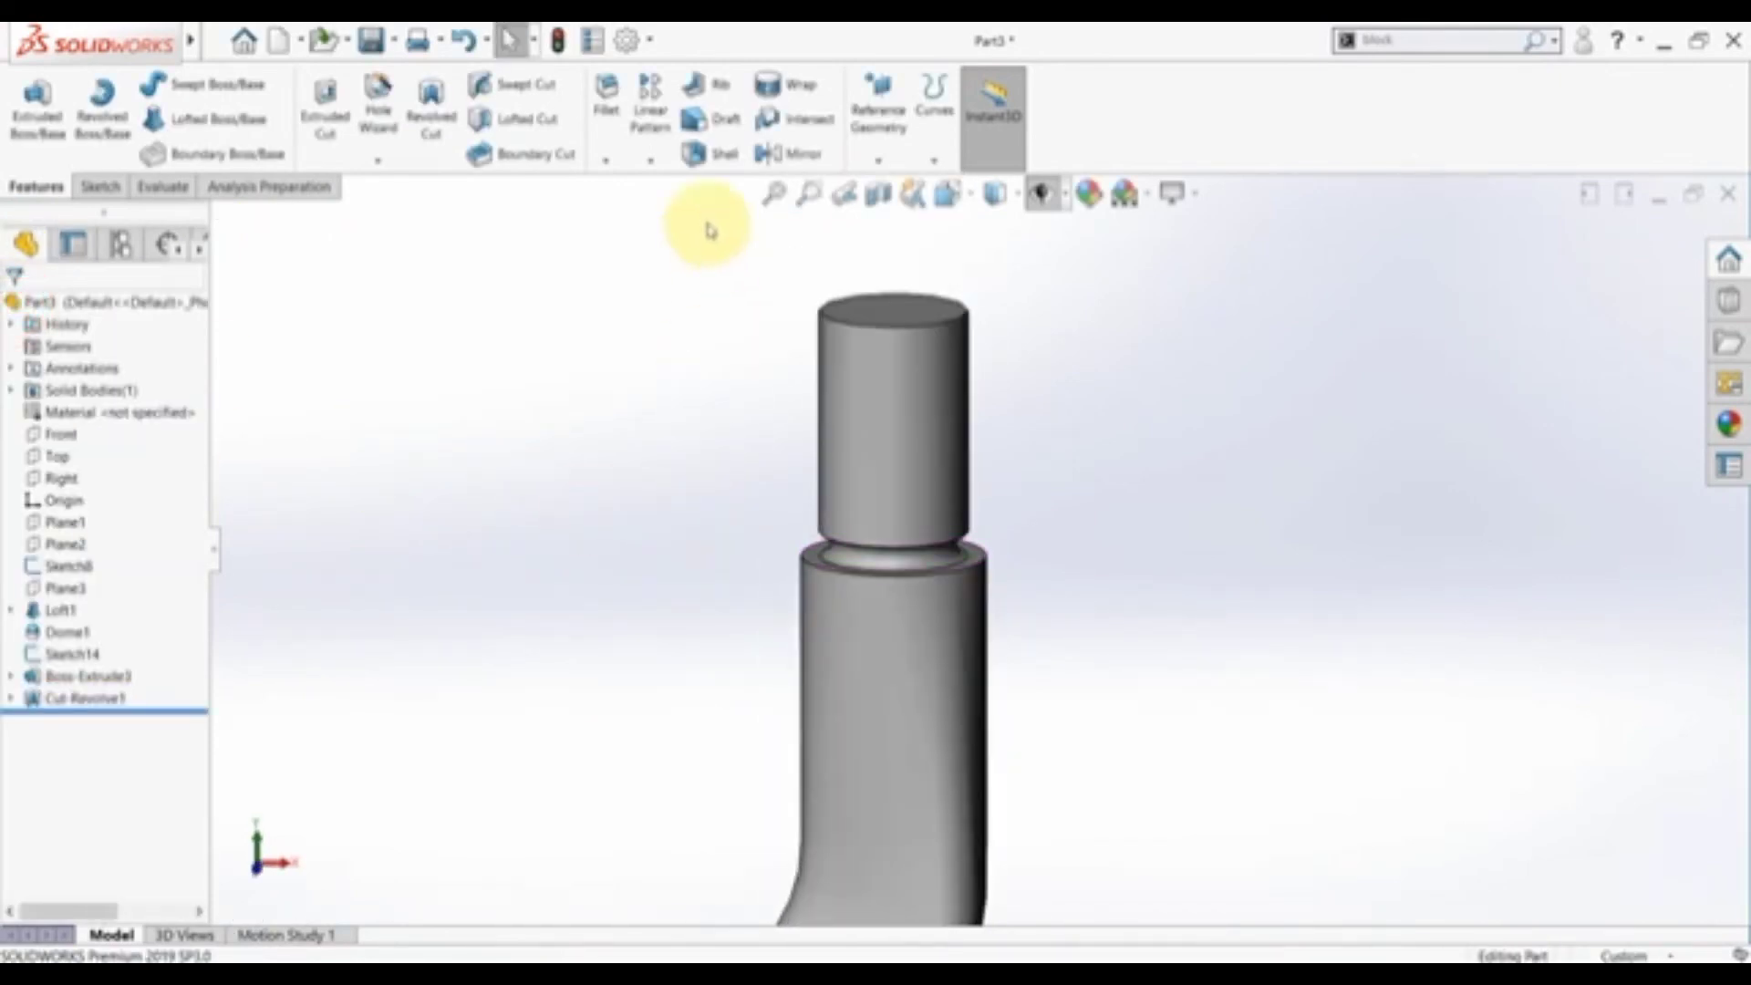
pyautogui.click(610, 160)
# - Start a Chamfer and check the shank chamfer size on the reference drawing
pyautogui.click(624, 208)
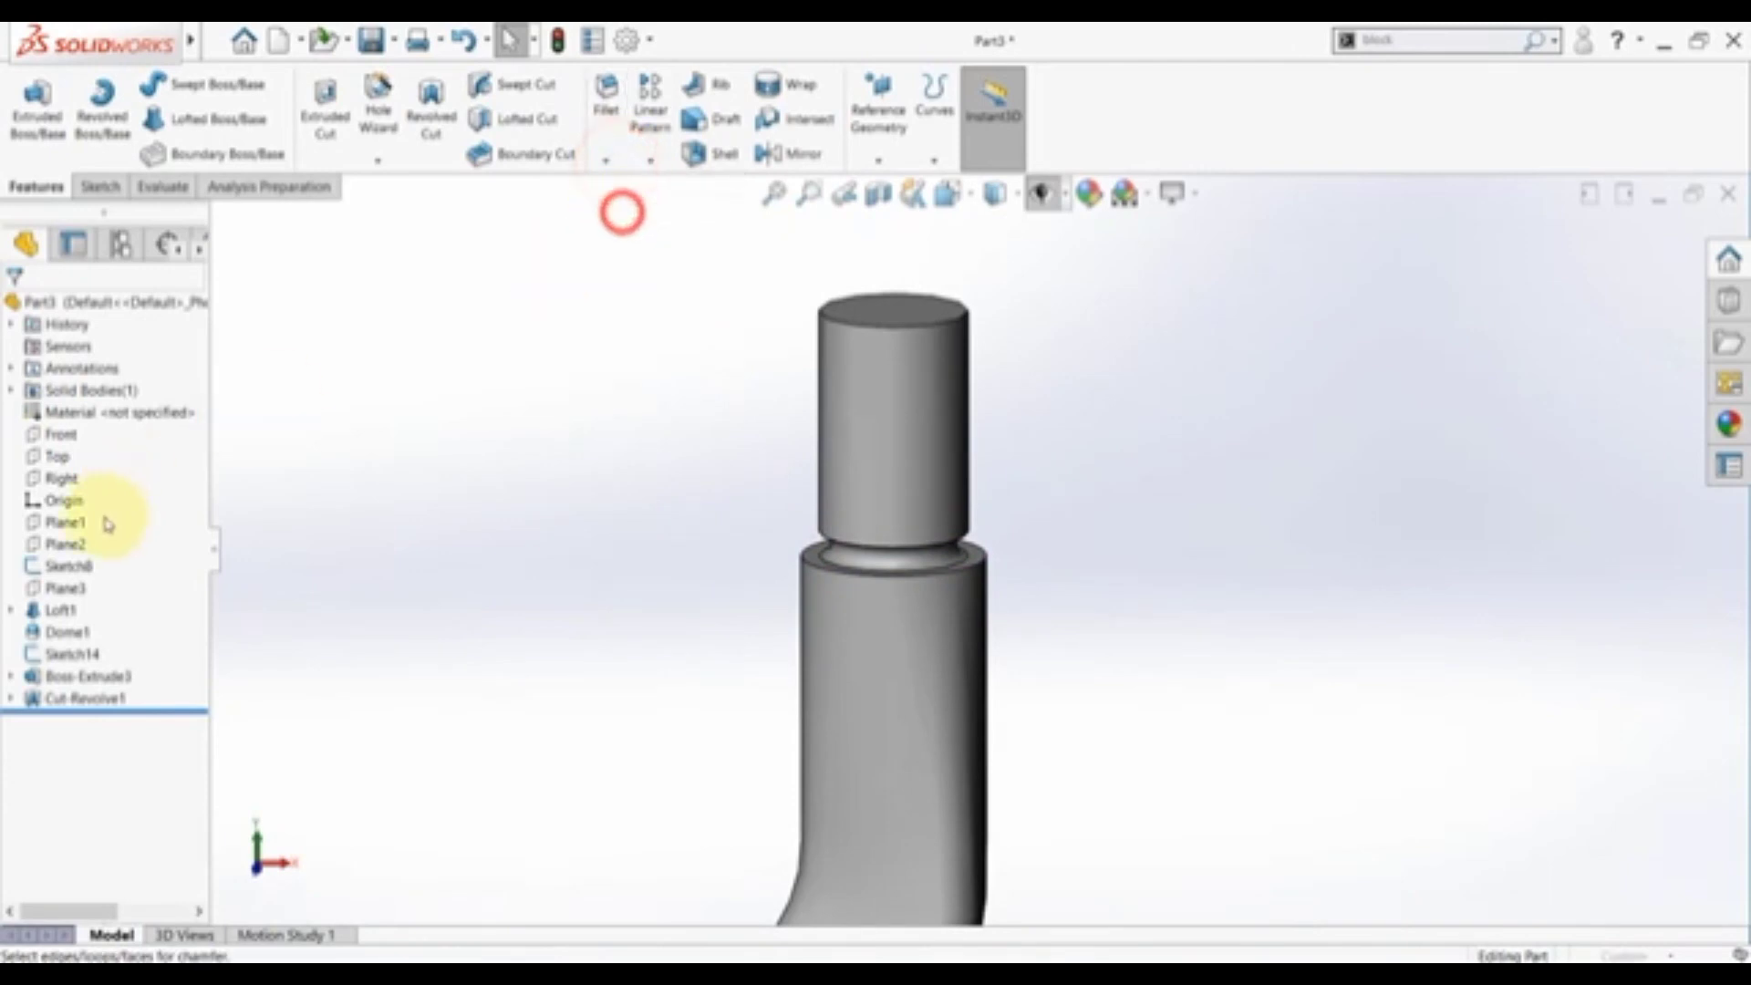
pyautogui.click(573, 981)
pyautogui.doubleClick(770, 329)
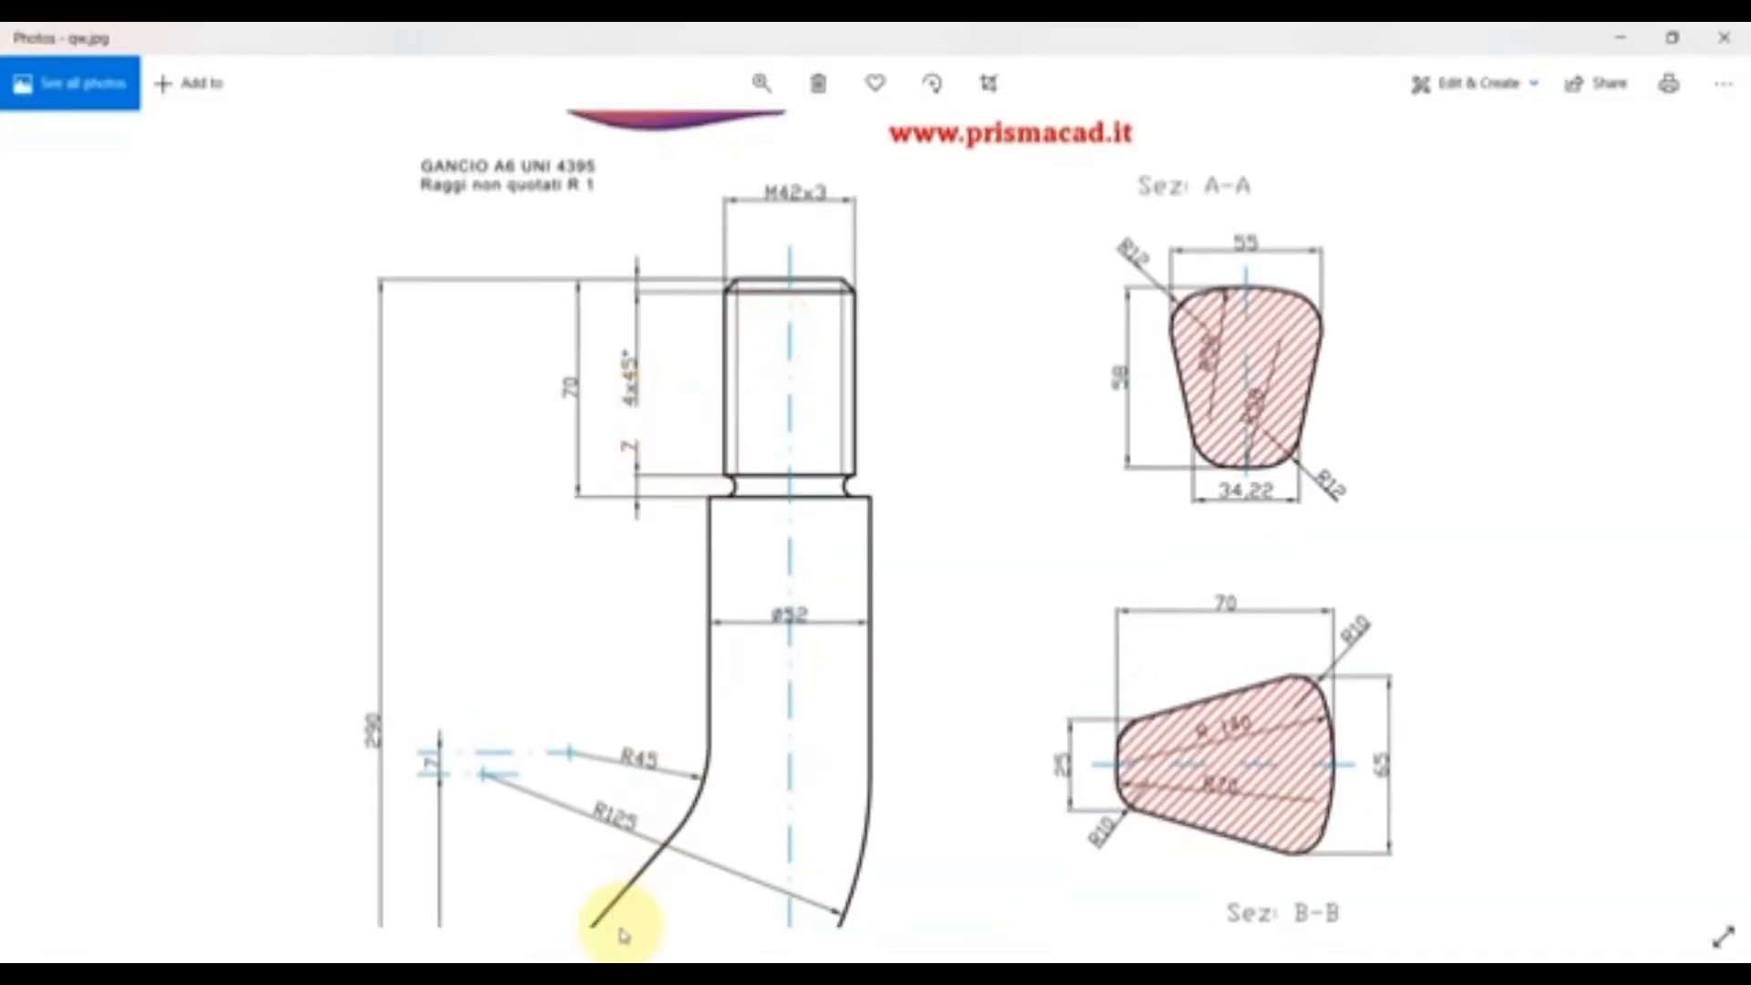
pyautogui.click(579, 955)
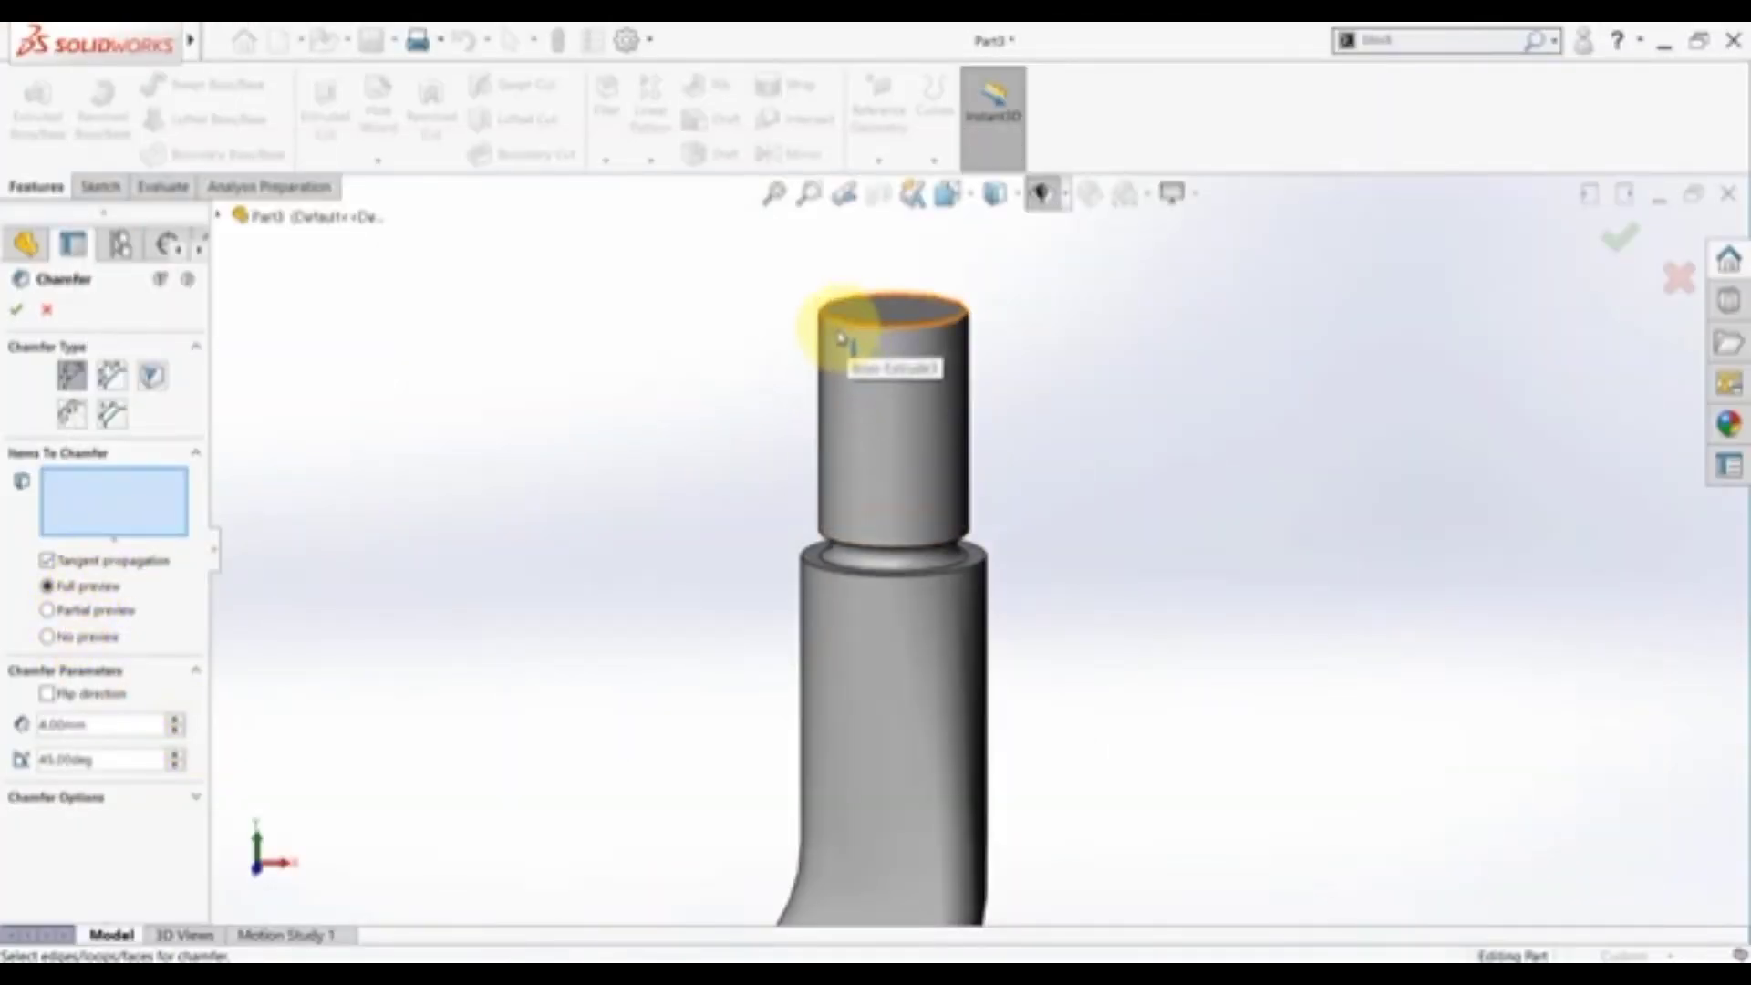
# - Chamfer the shank's top edge at 4 mm × 45°
pyautogui.doubleClick(91, 726)
pyautogui.write('4')
pyautogui.press('Return')
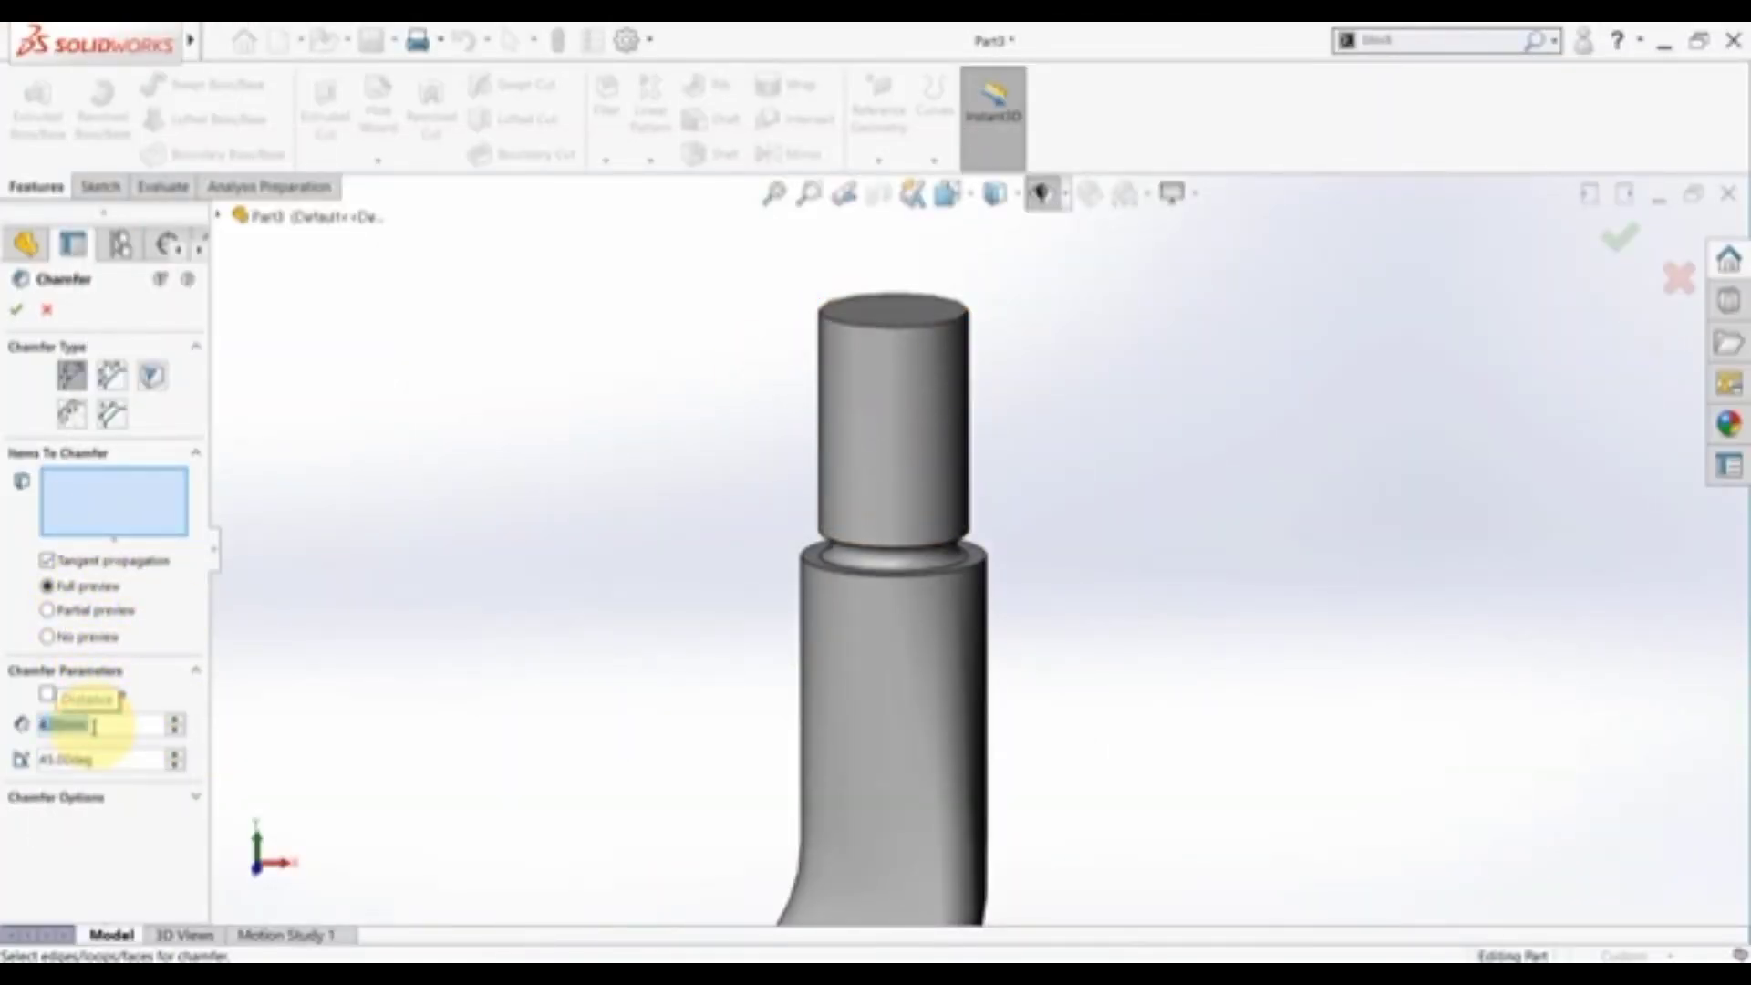
pyautogui.click(899, 330)
pyautogui.click(20, 312)
pyautogui.click(532, 410)
pyautogui.scroll(5, 899, 605)
pyautogui.scroll(-1, 1044, 733)
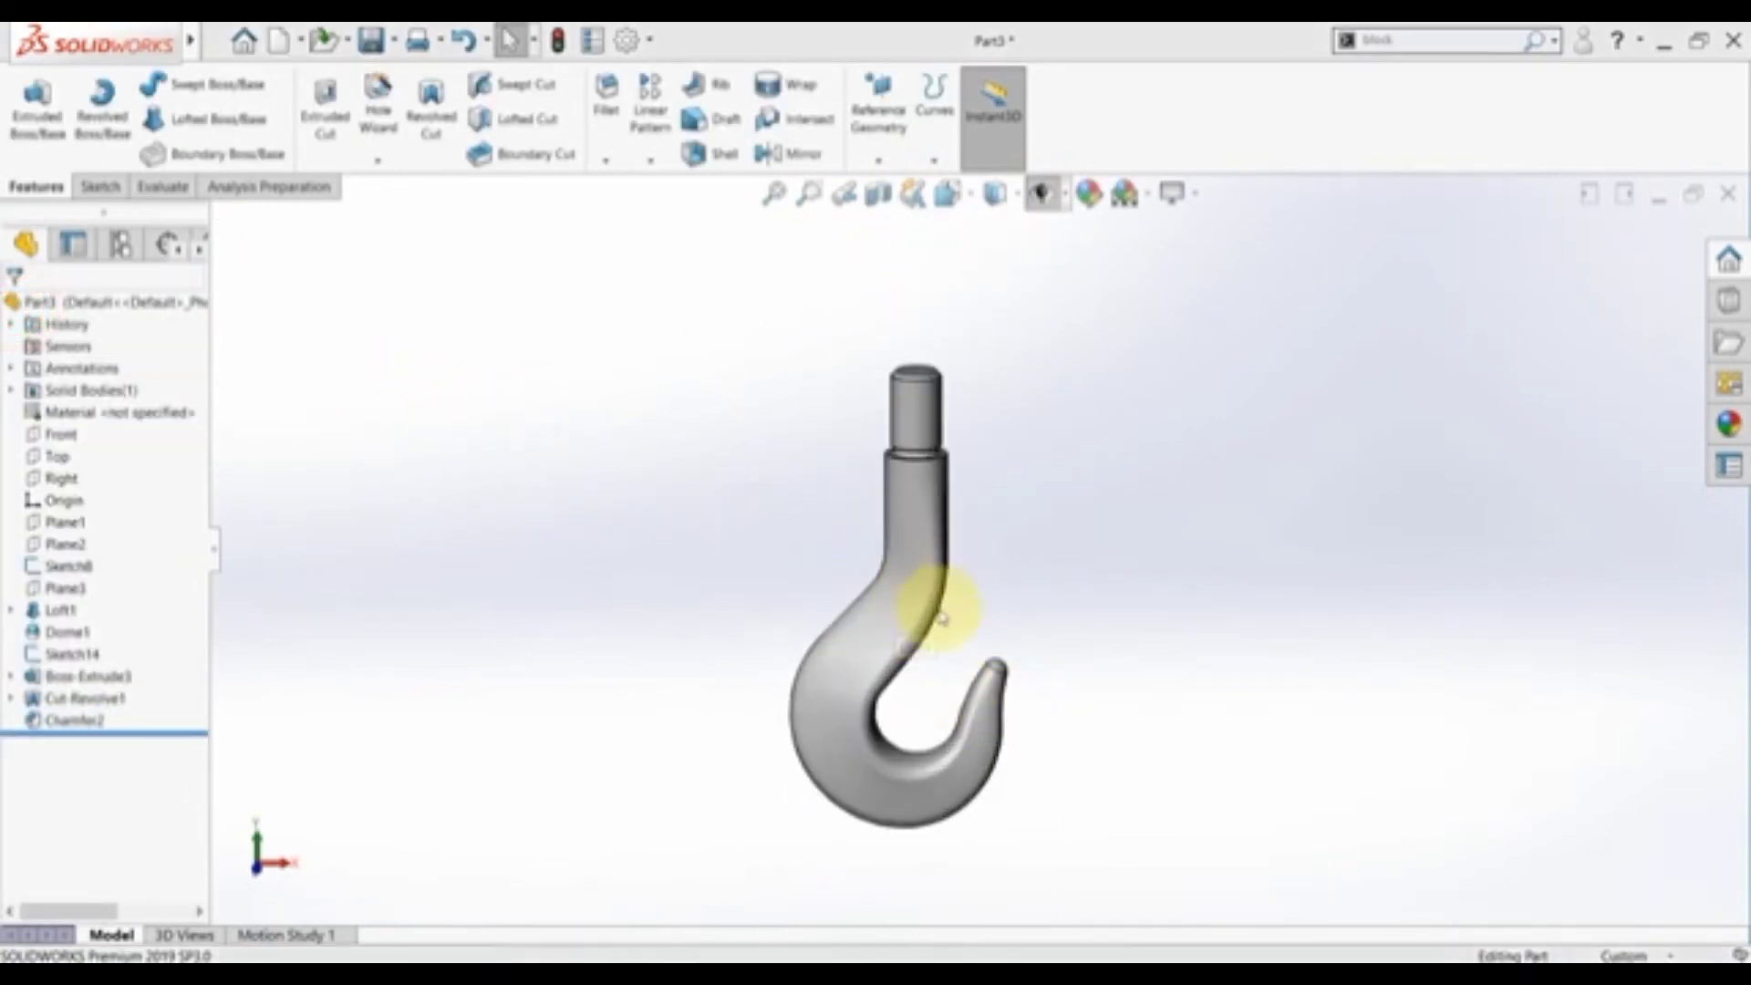
# - Show the hook in Front view and rearrange the feature tree and display panes
pyautogui.press('space')
pyautogui.click(782, 680)
pyautogui.click(199, 246)
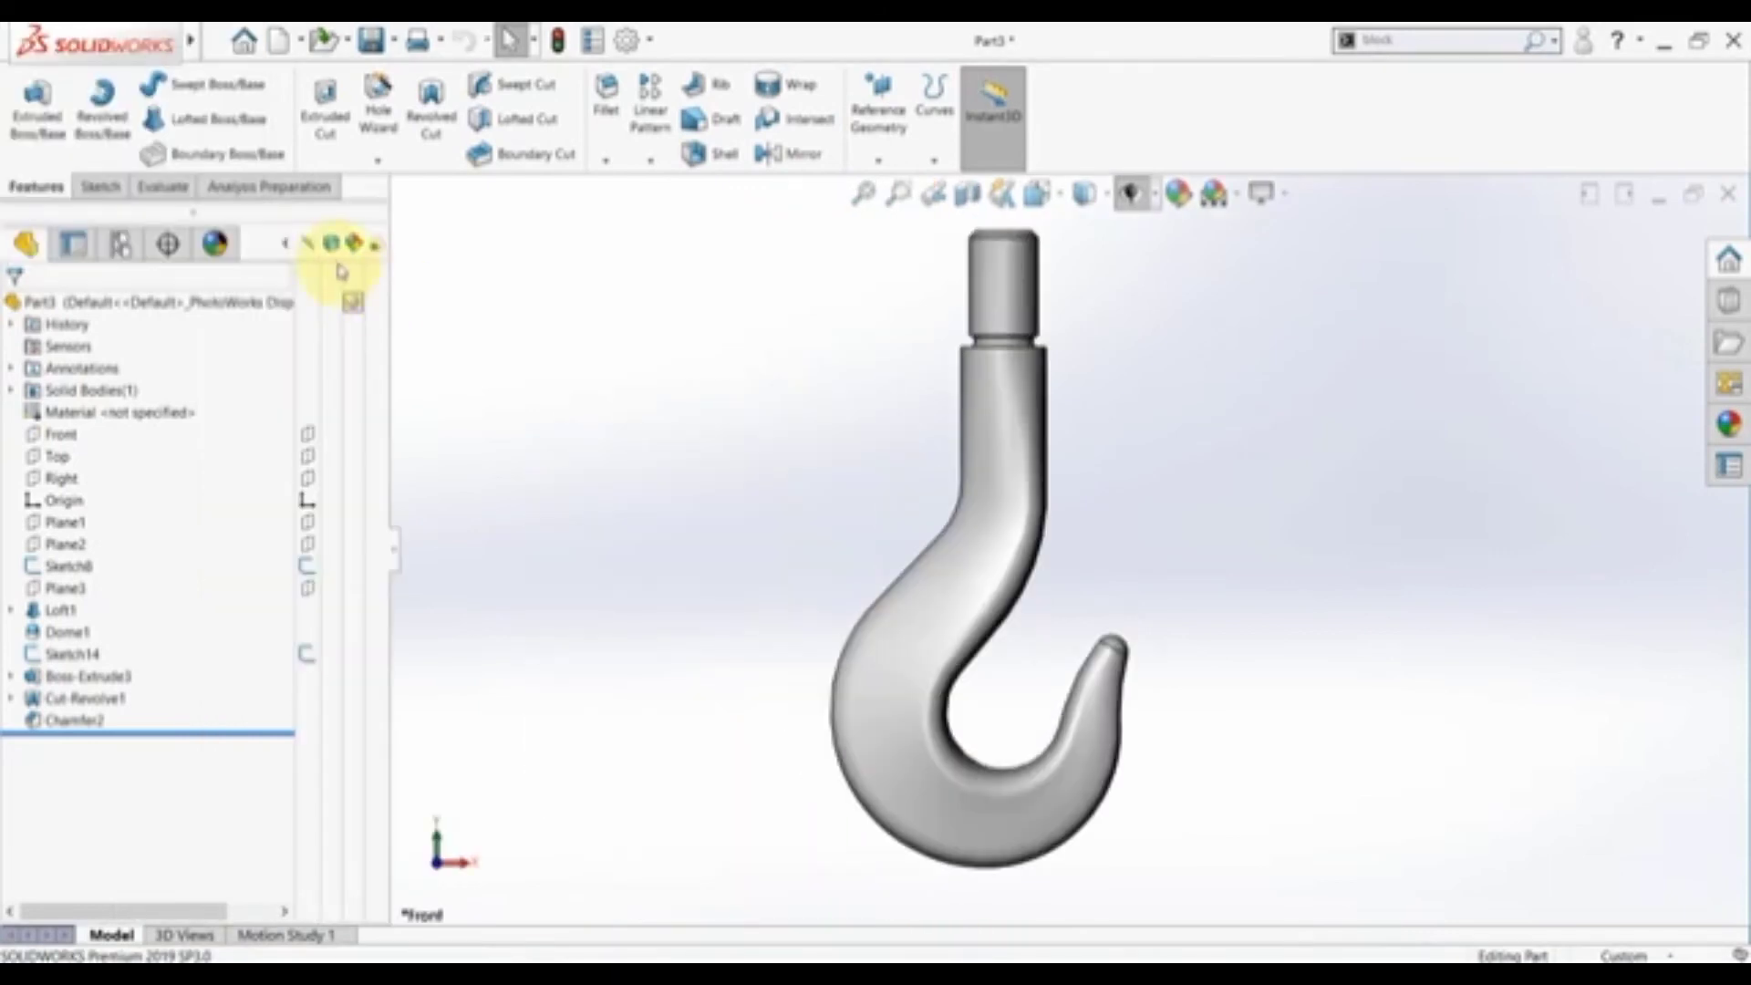
pyautogui.click(286, 248)
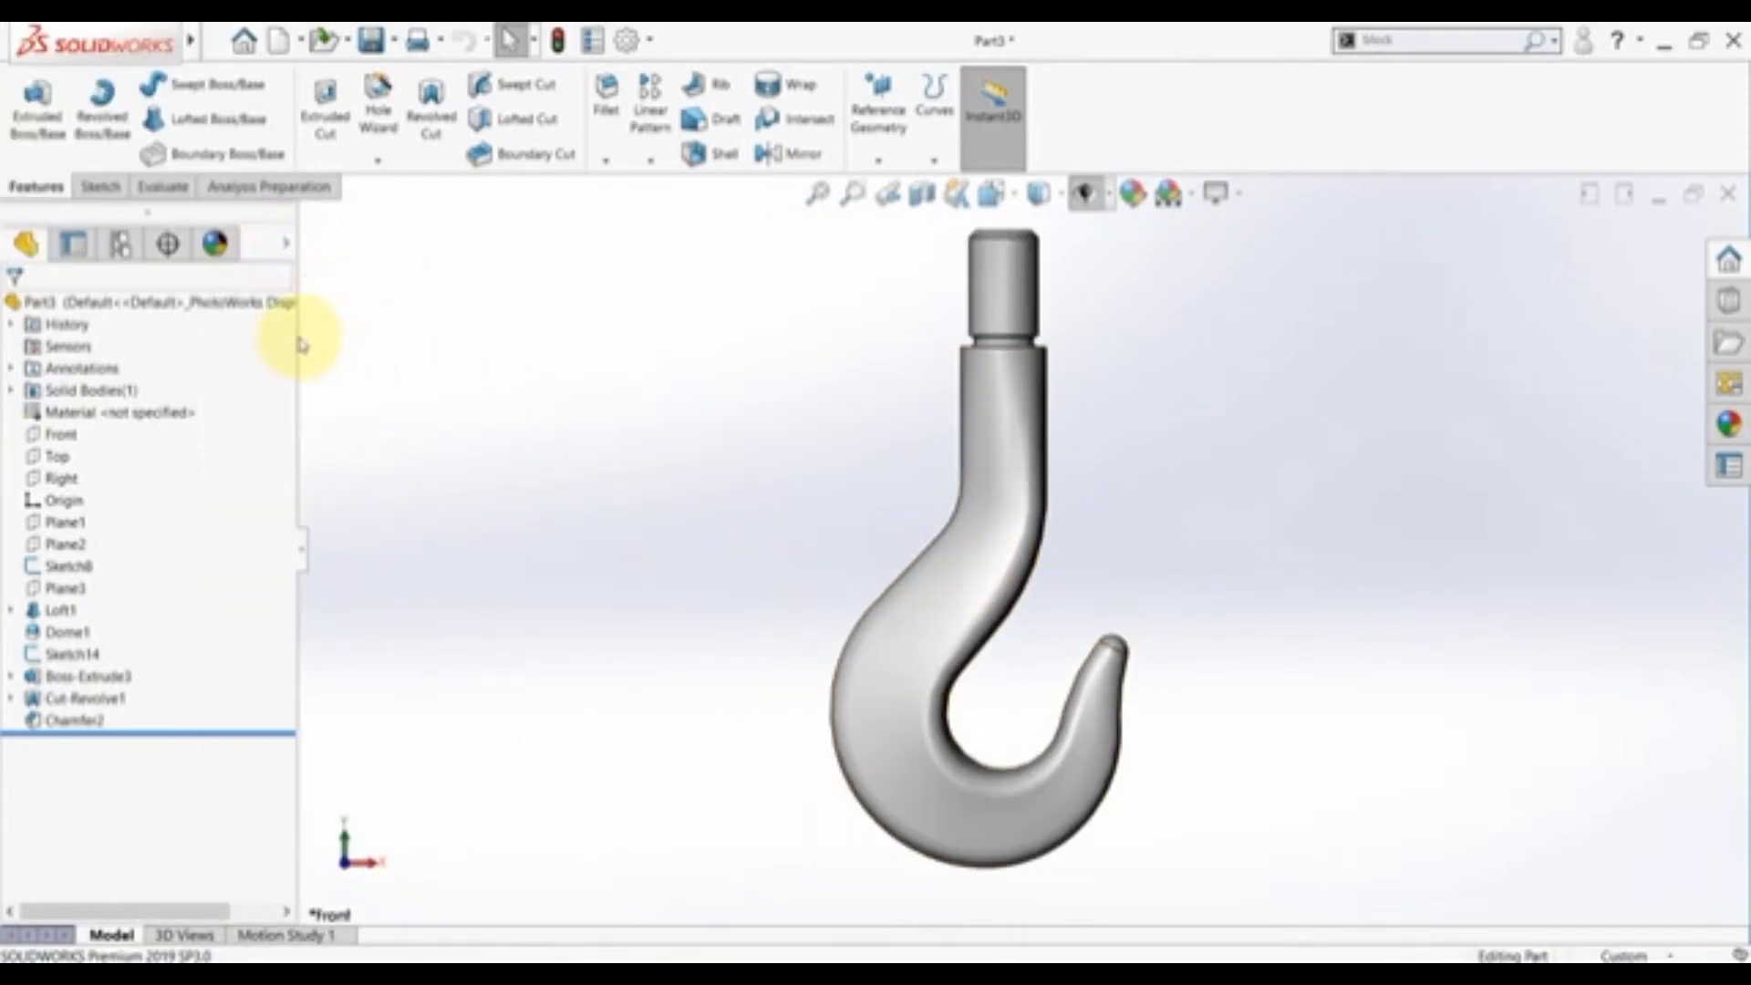
pyautogui.click(299, 337)
pyautogui.click(481, 402)
pyautogui.click(324, 244)
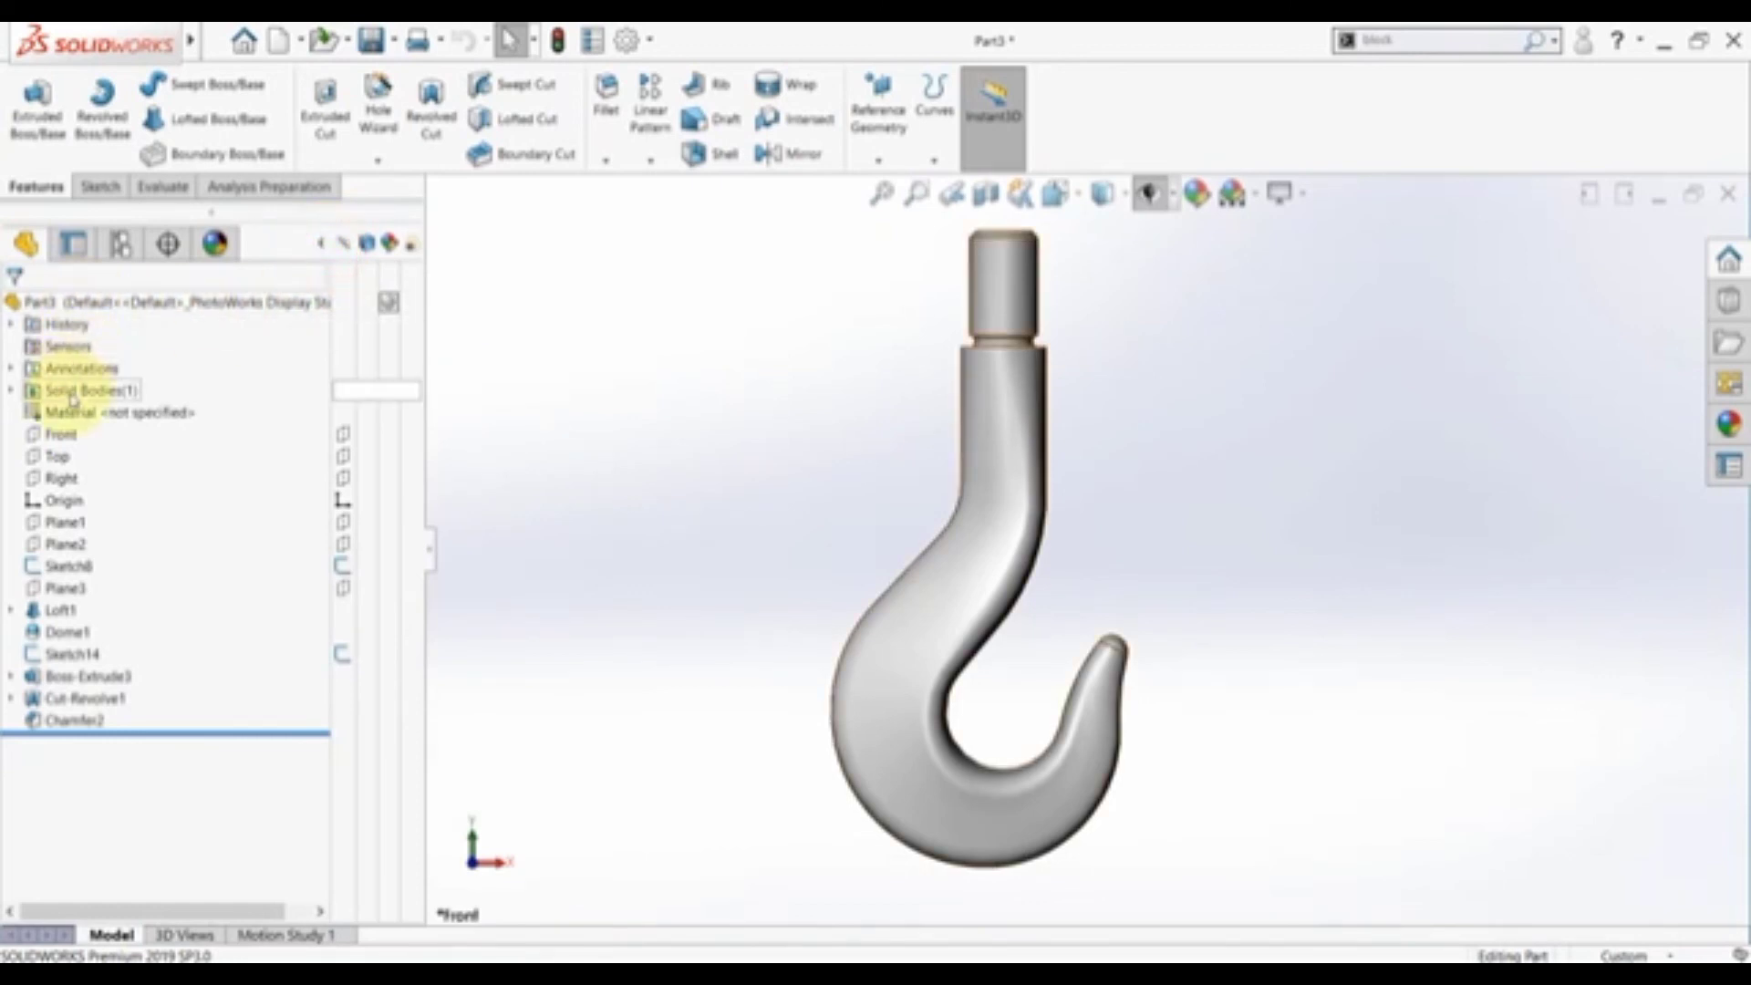
# - Apply a yellow appearance to the whole Part3 and orbit to inspect it
pyautogui.click(69, 305)
pyautogui.click(393, 308)
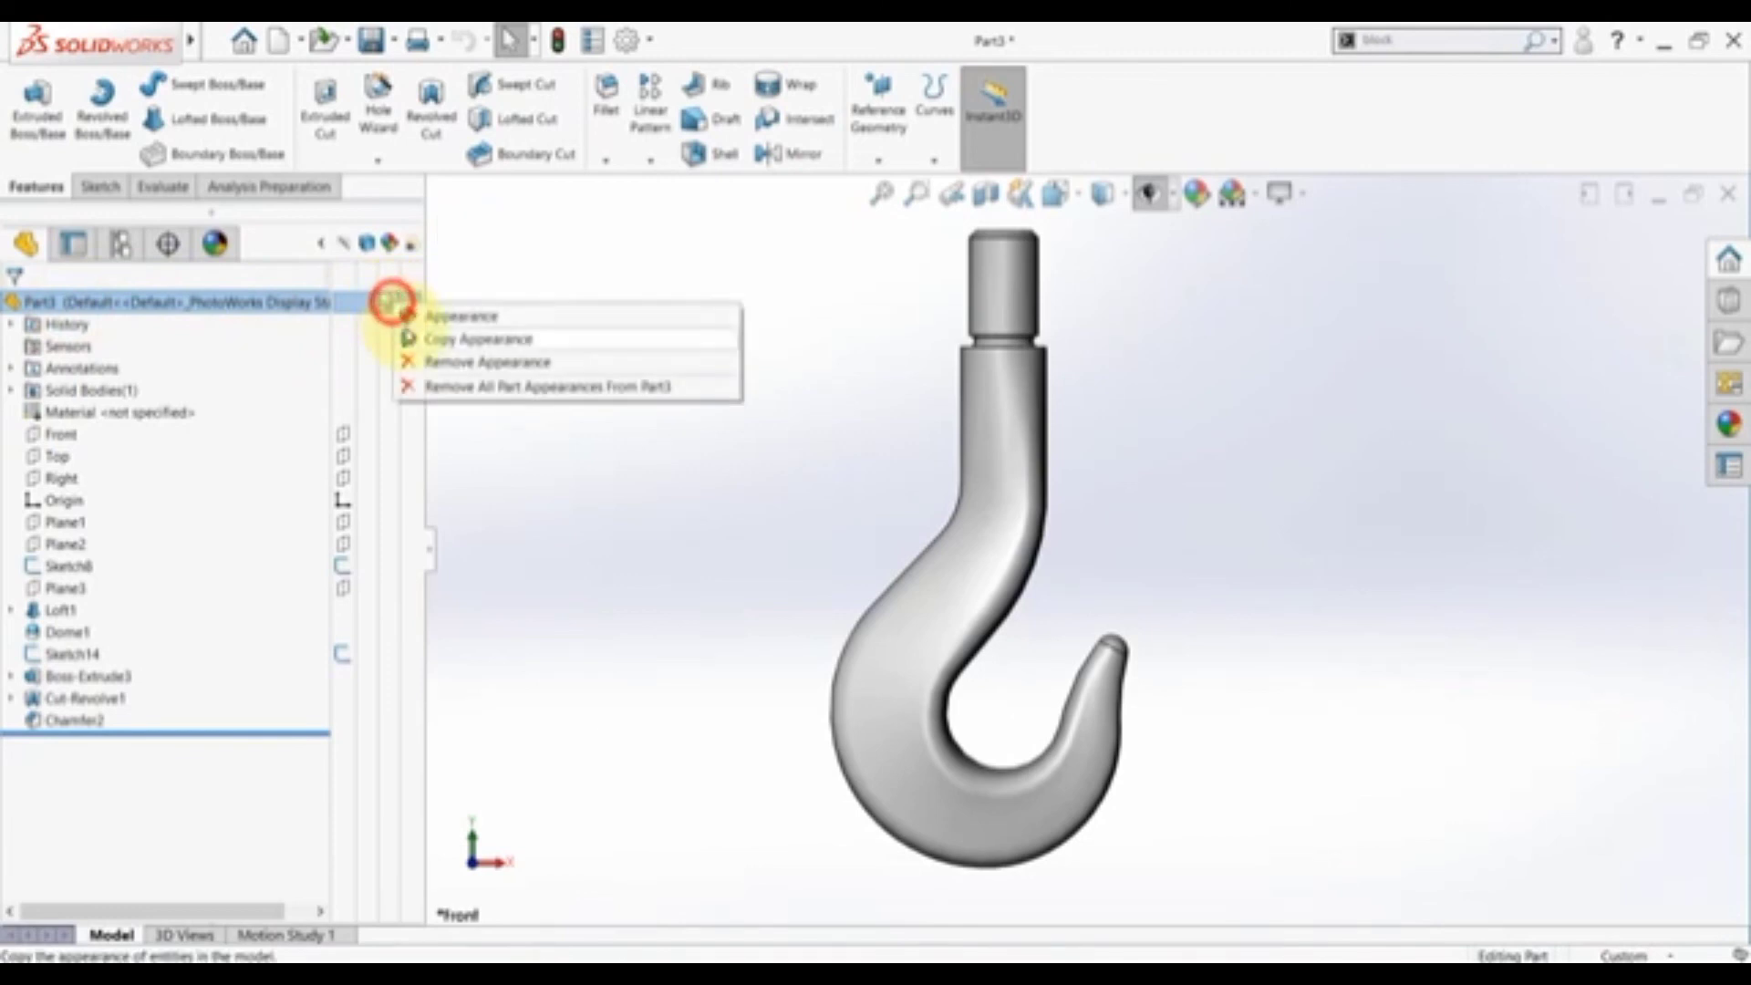
pyautogui.click(447, 316)
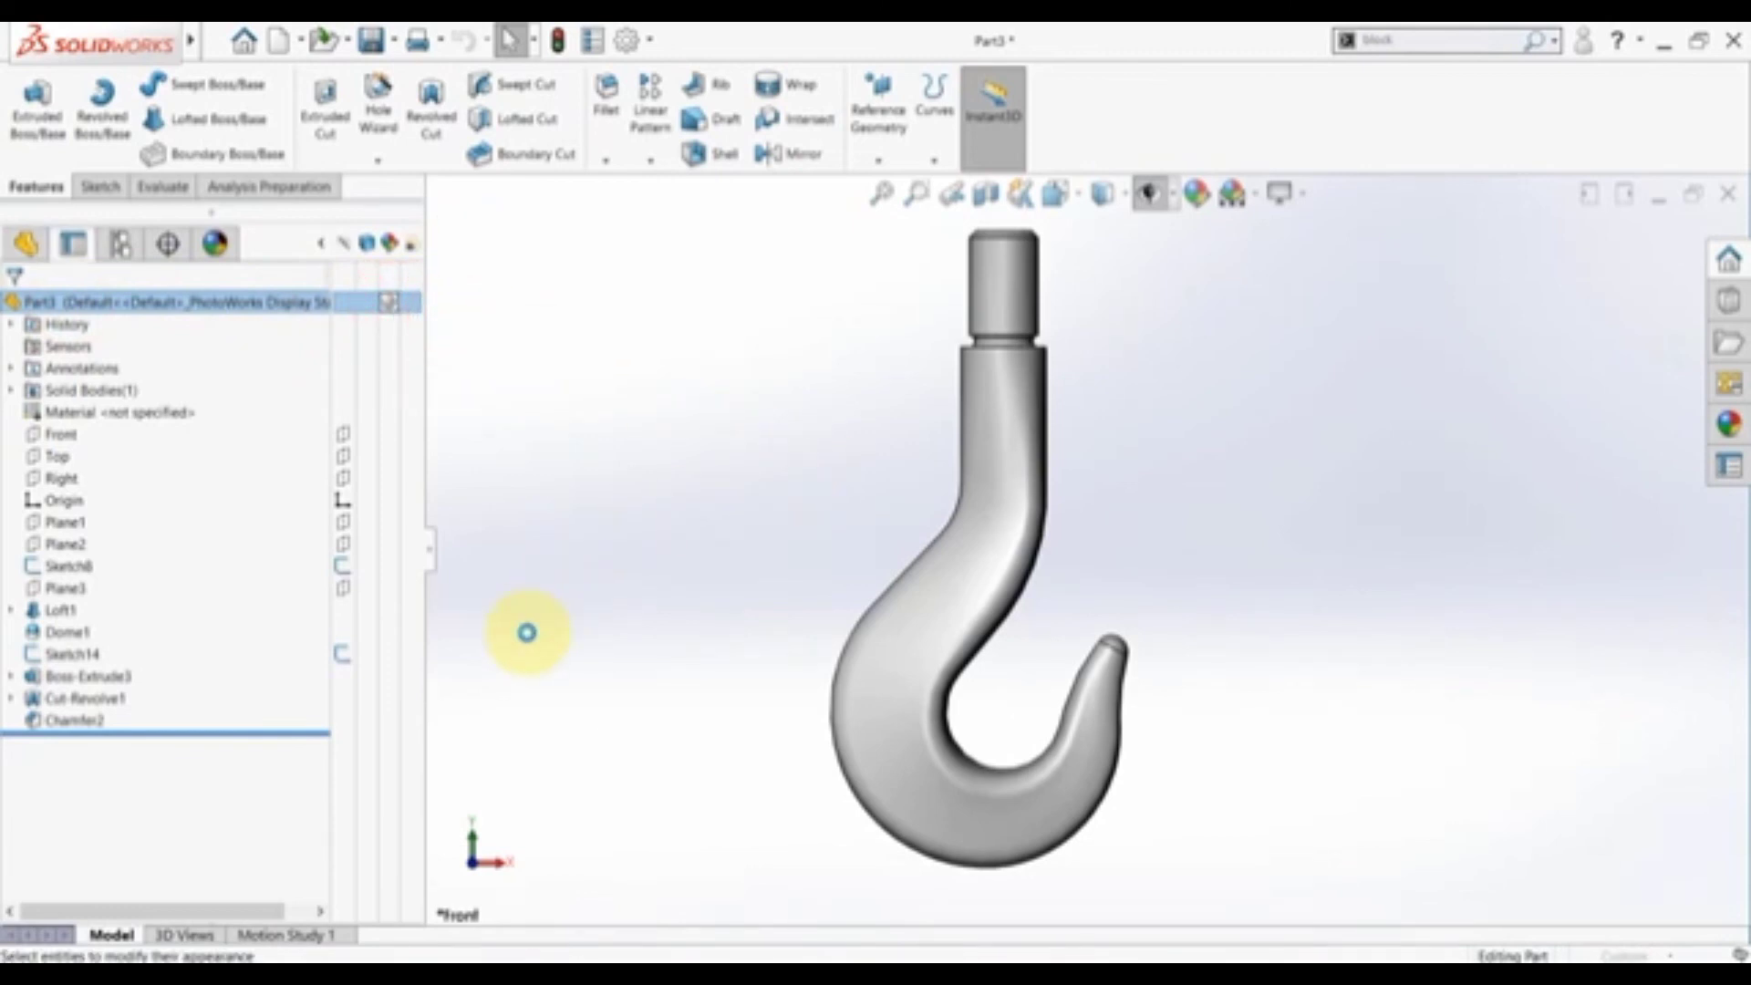
pyautogui.click(182, 759)
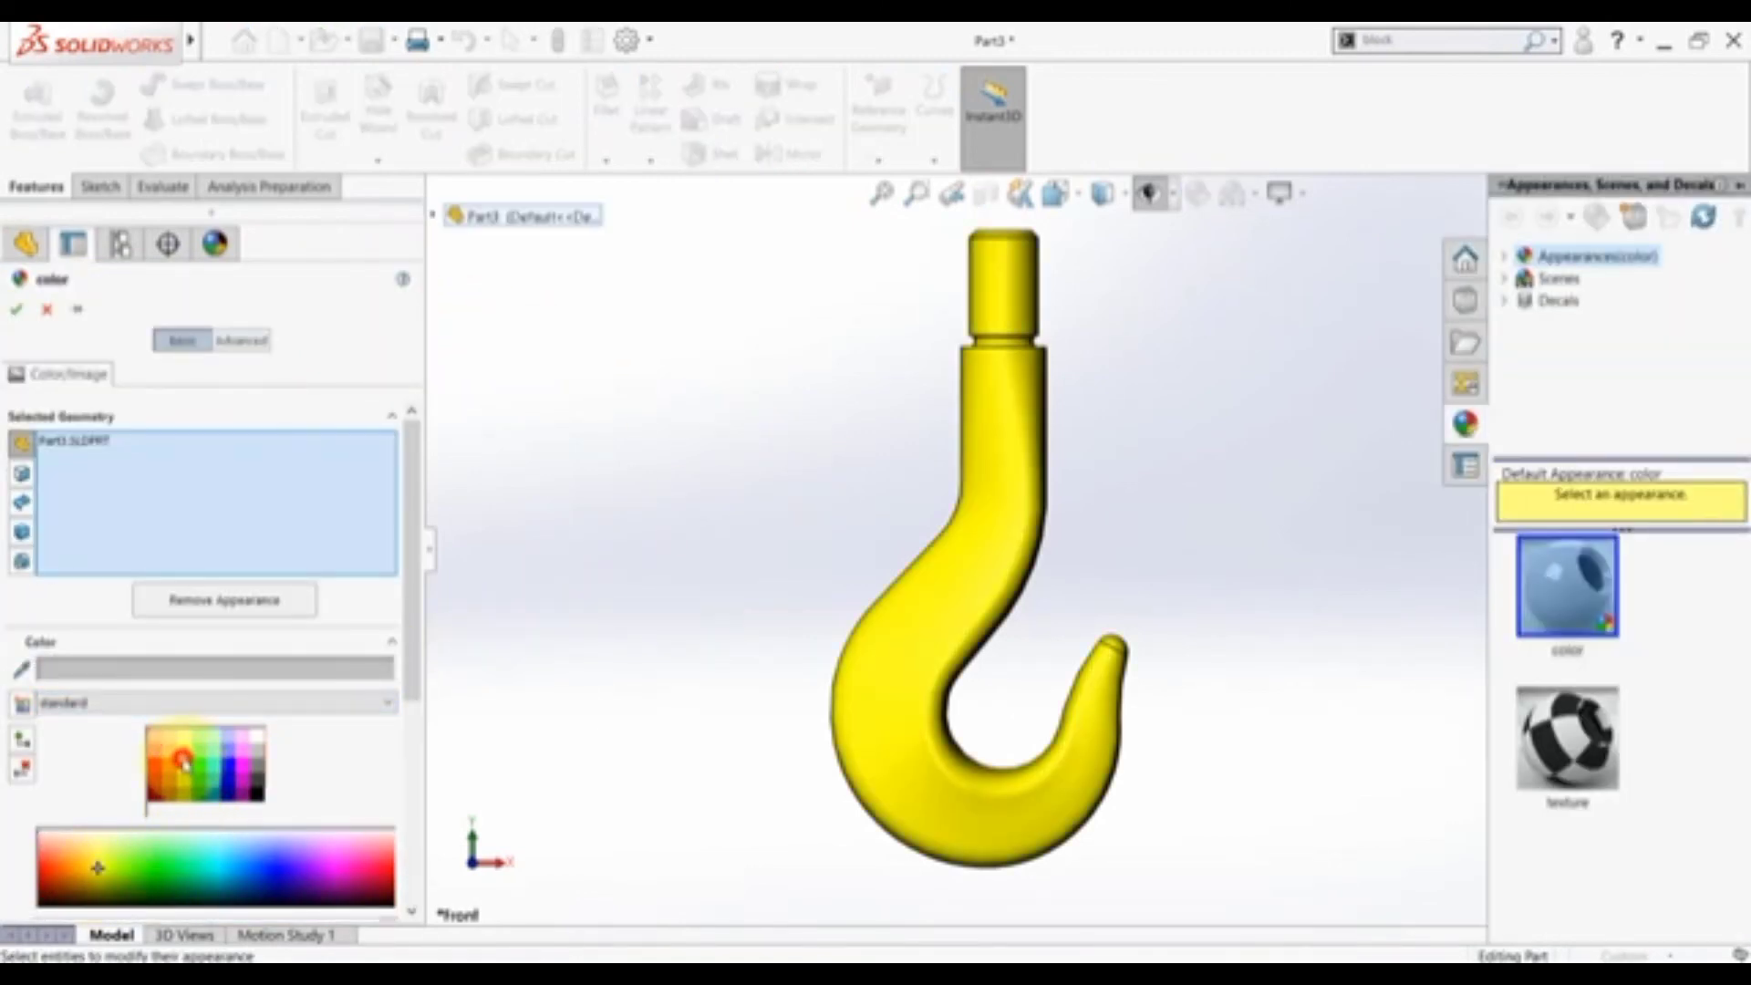
pyautogui.click(14, 312)
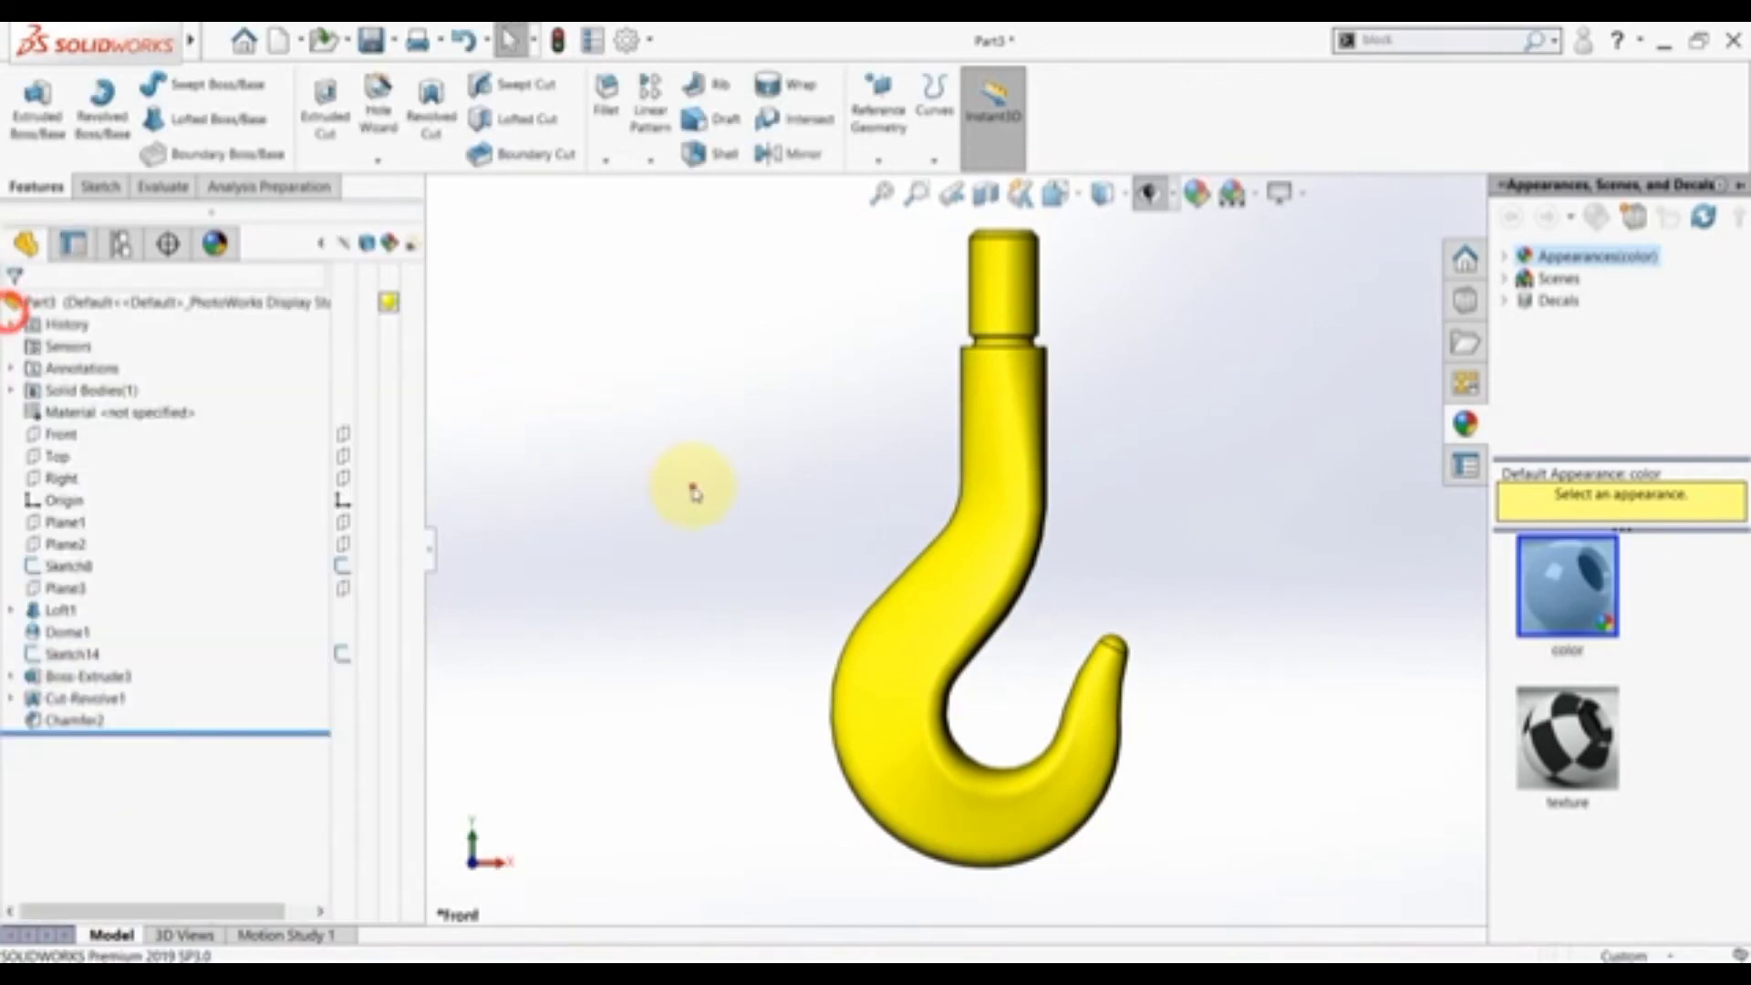
pyautogui.click(693, 484)
pyautogui.moveTo(827, 412); pyautogui.dragTo(849, 517, button='middle')
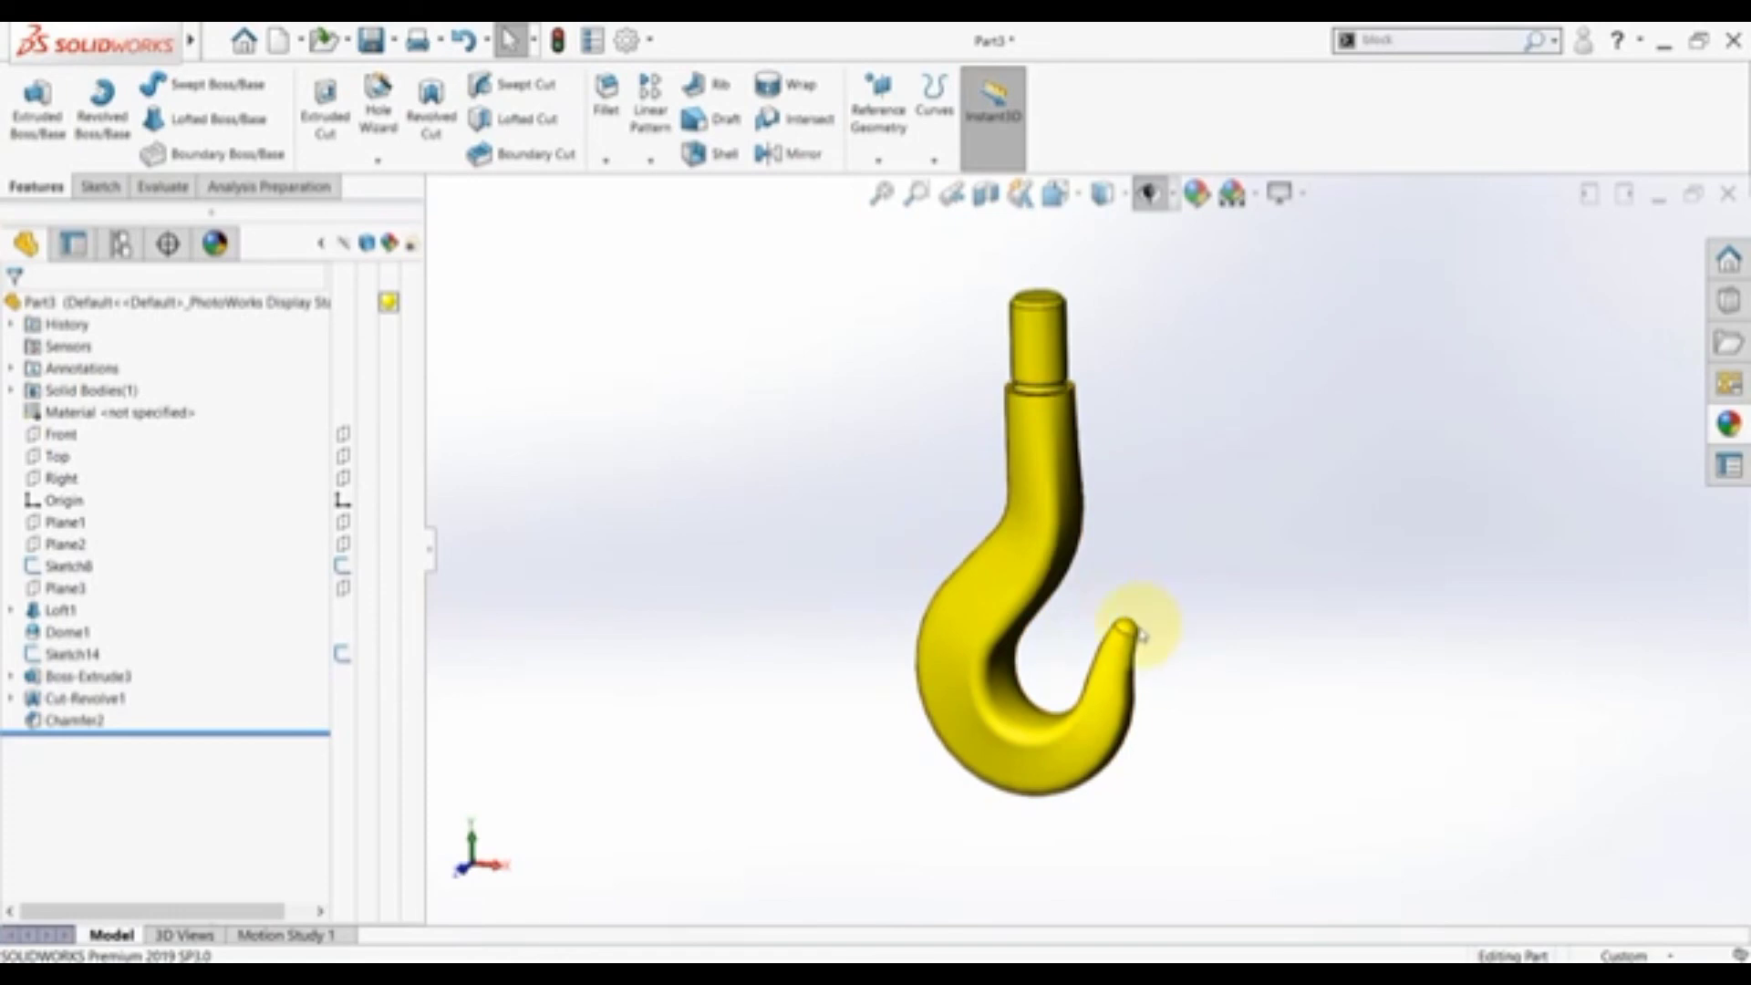
pyautogui.click(1140, 638)
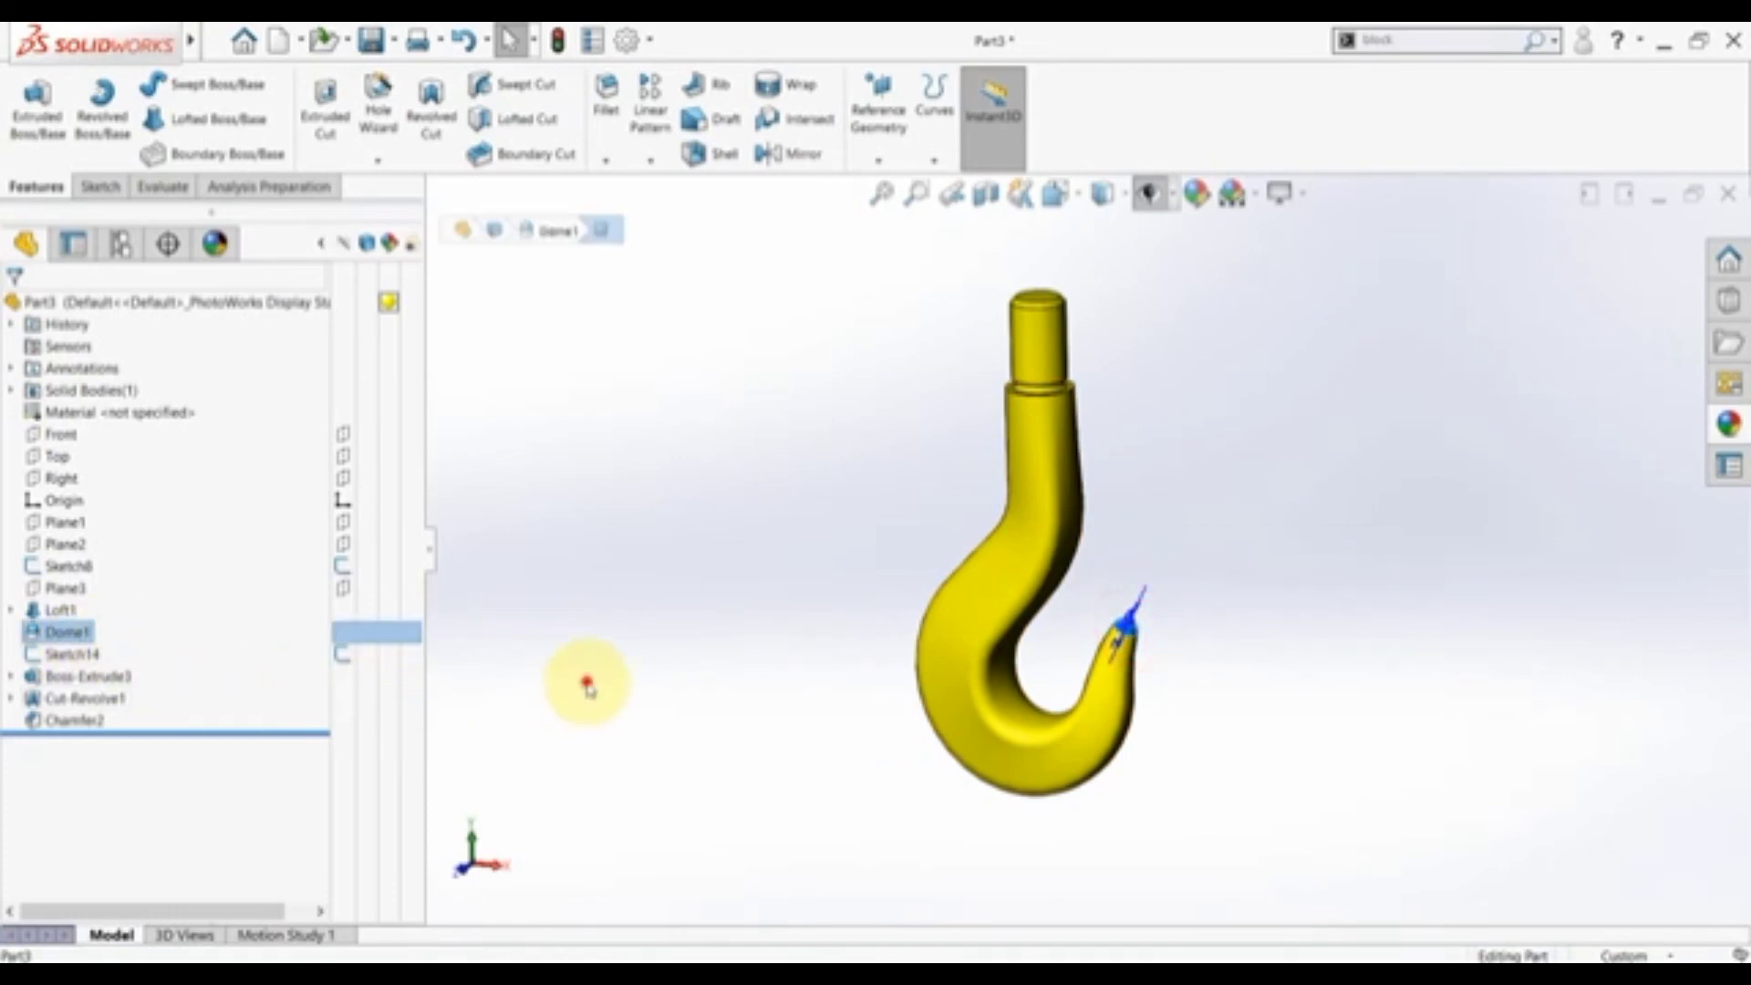
pyautogui.click(587, 684)
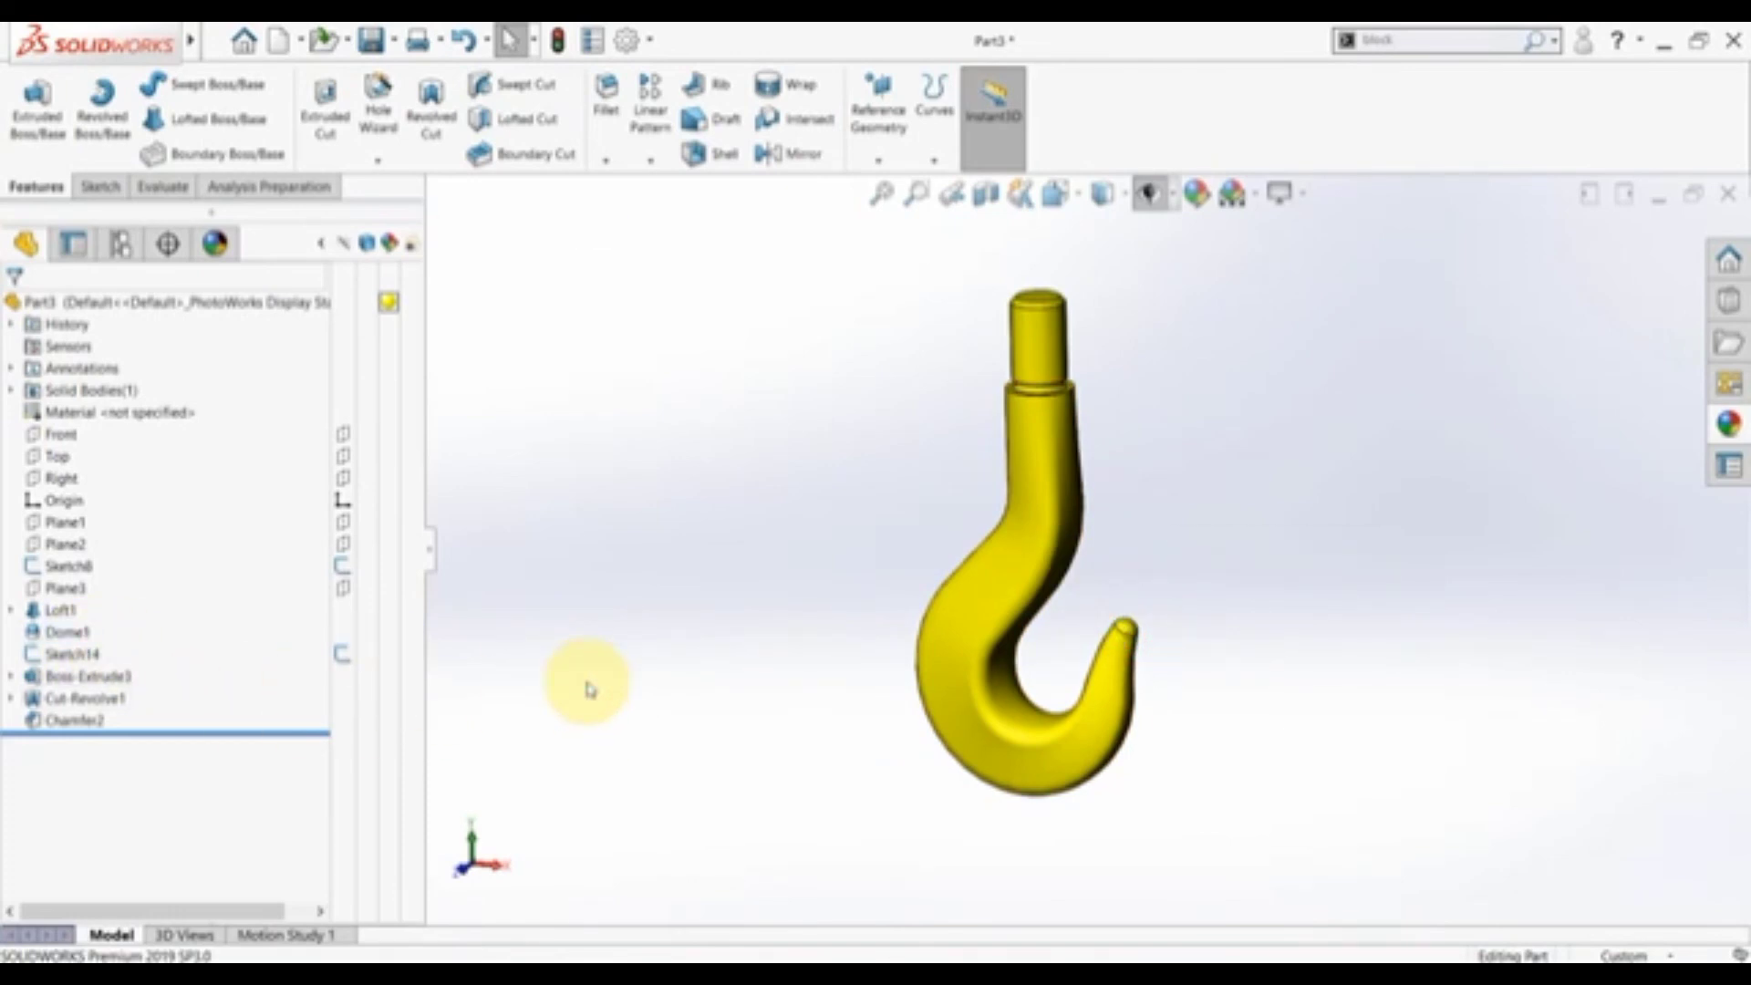